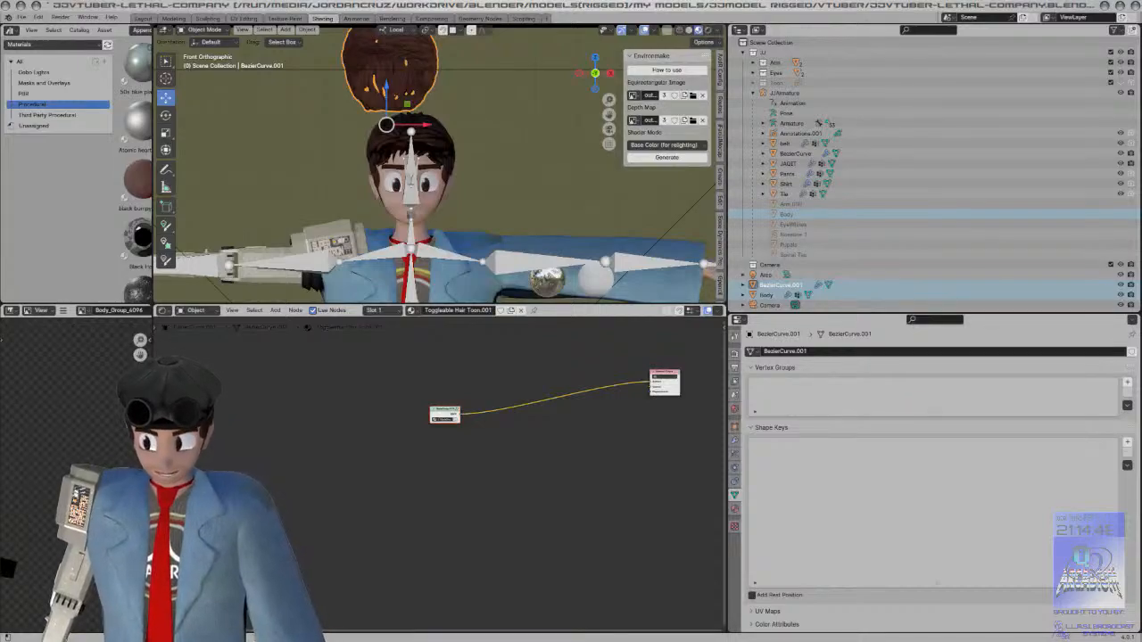
Step: Show the properties sidebar for the group node in the hair material's shader editor
click(576, 191)
scroll(504, 462, up, 8)
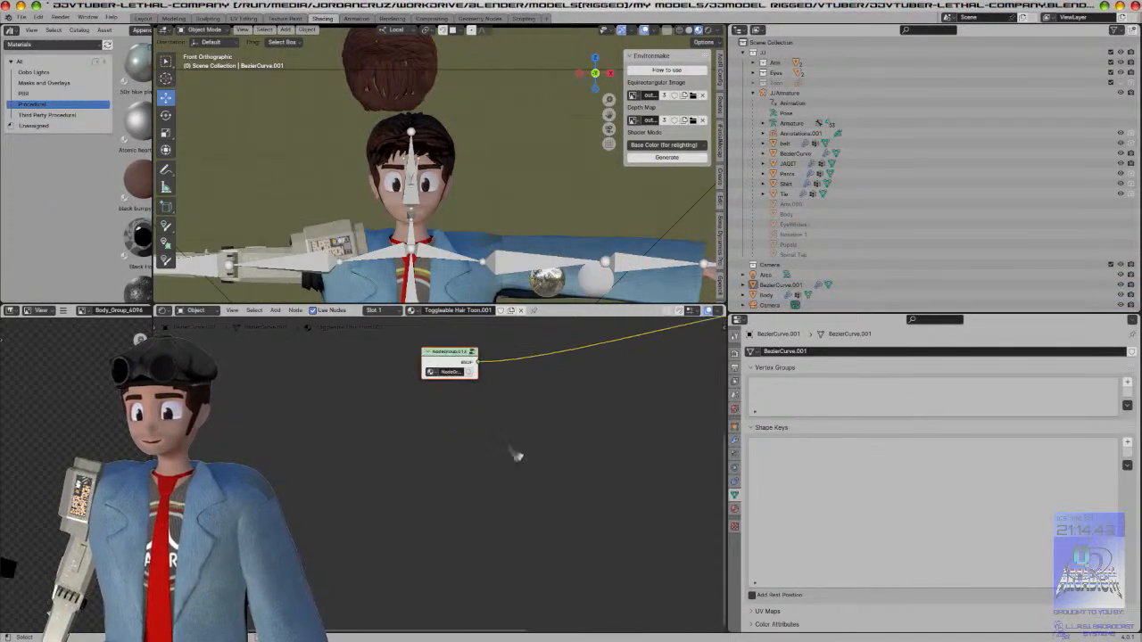
middle_drag(508, 460, 446, 561)
key(n)
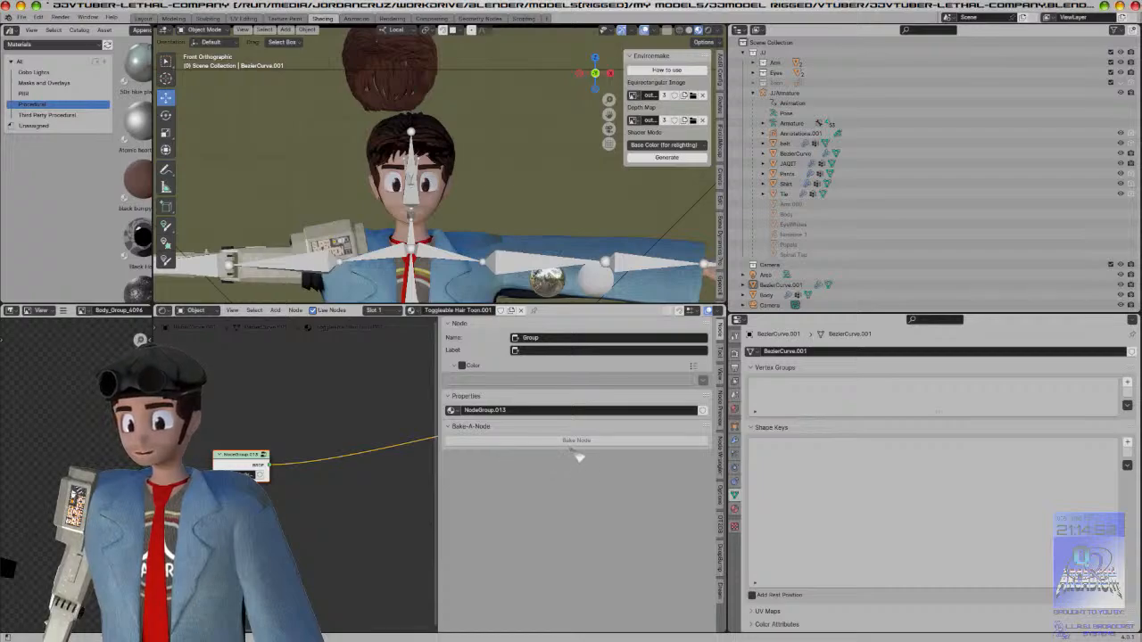
Step: Narrow the shader editor's sidebar to make room for the hair material's nodes
click(305, 399)
scroll(305, 399, down, 4)
mouse_move(304, 398)
middle_down()
mouse_move(205, 381)
mouse_move(306, 393)
middle_up()
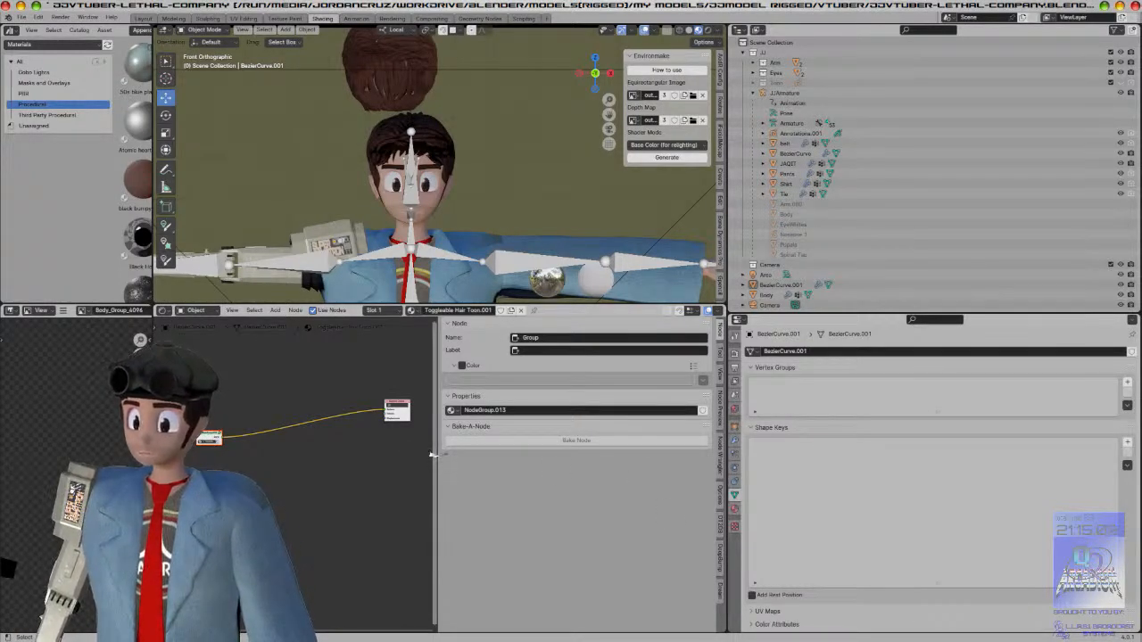
drag(432, 455, 553, 482)
scroll(401, 482, up, 3)
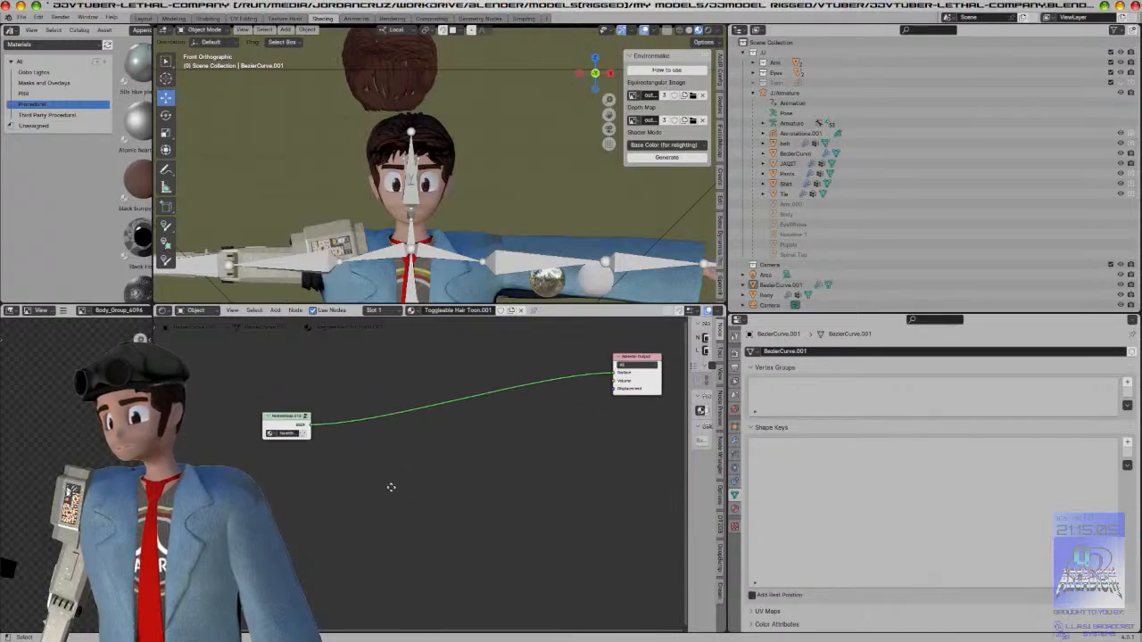
middle_drag(378, 483, 484, 529)
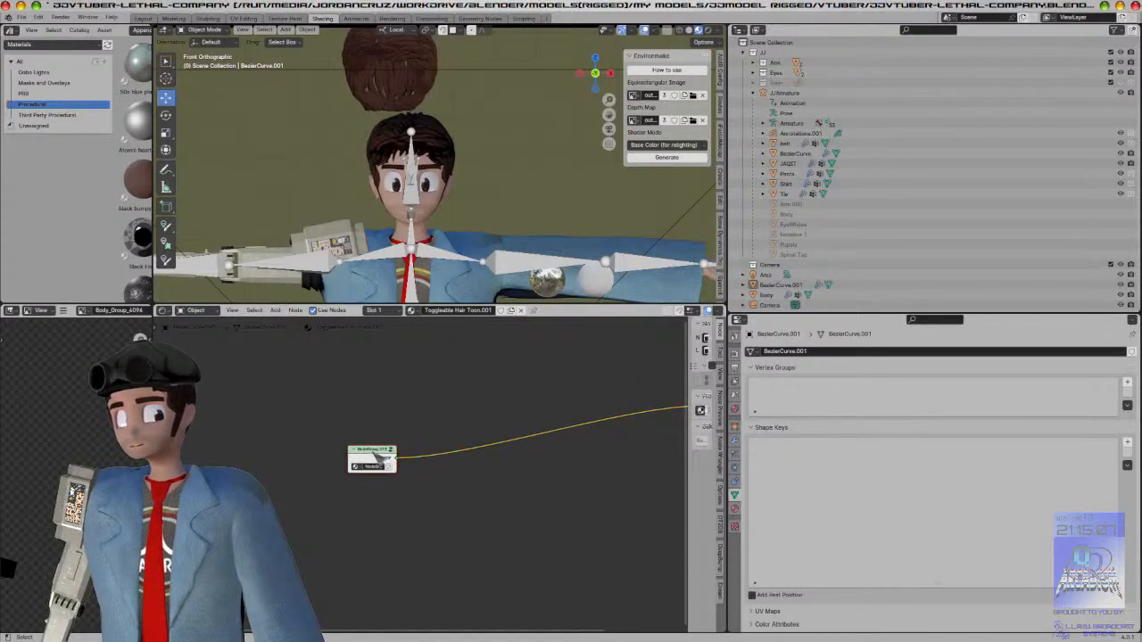
Step: Examine the nodes inside the hair material's node group, expand the sidebar and return to the top-level material
key(Tab)
middle_drag(507, 475, 259, 478)
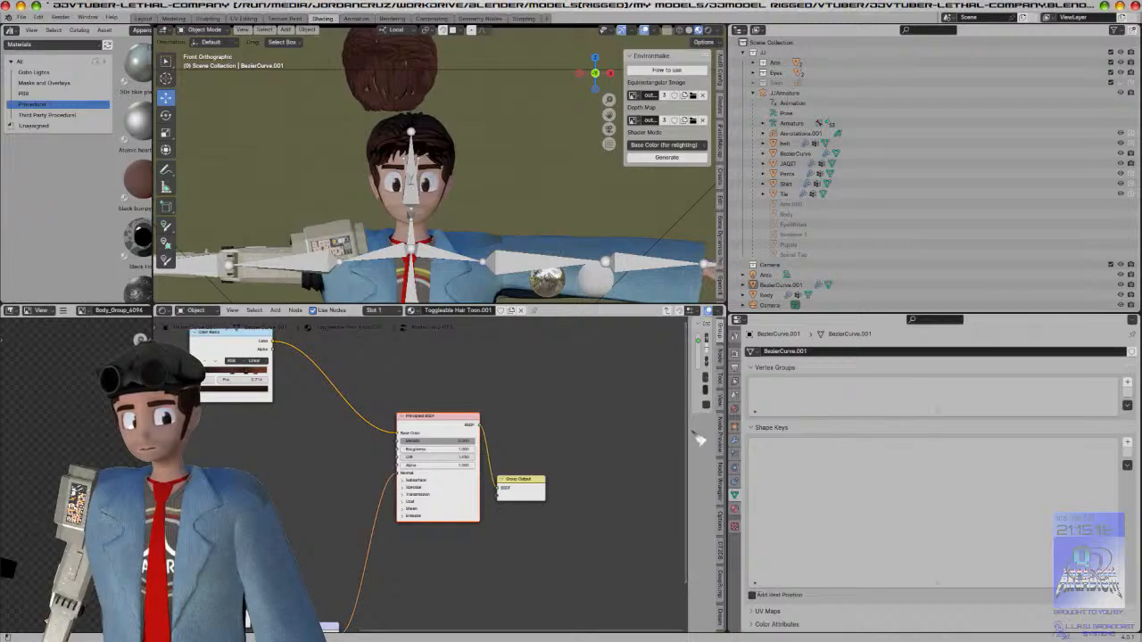
key(n)
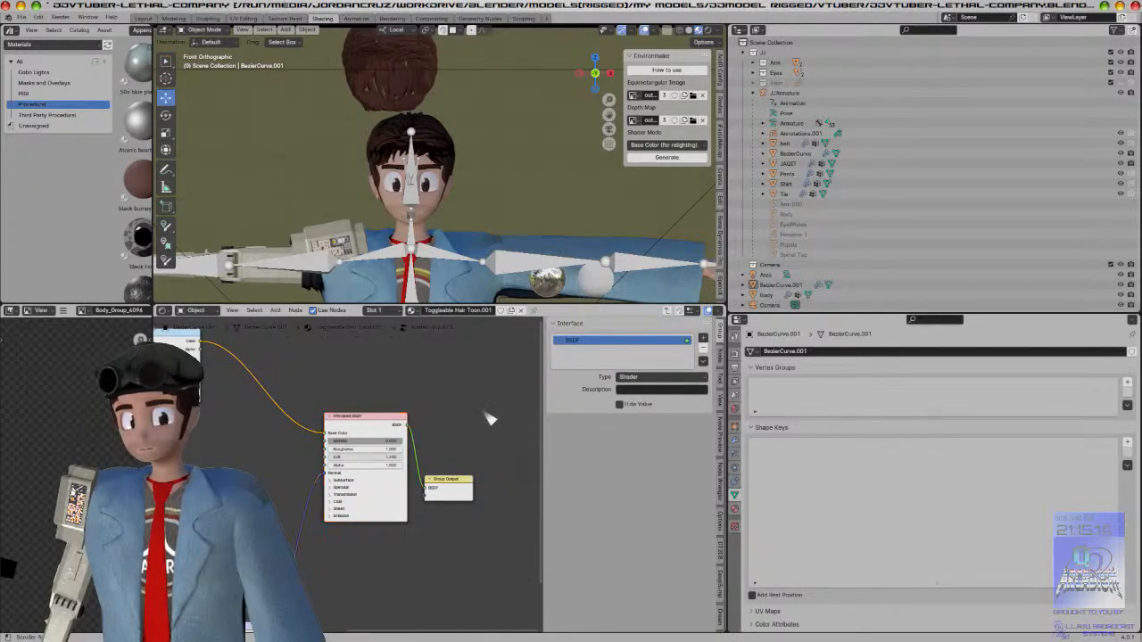
key(Tab)
click(302, 453)
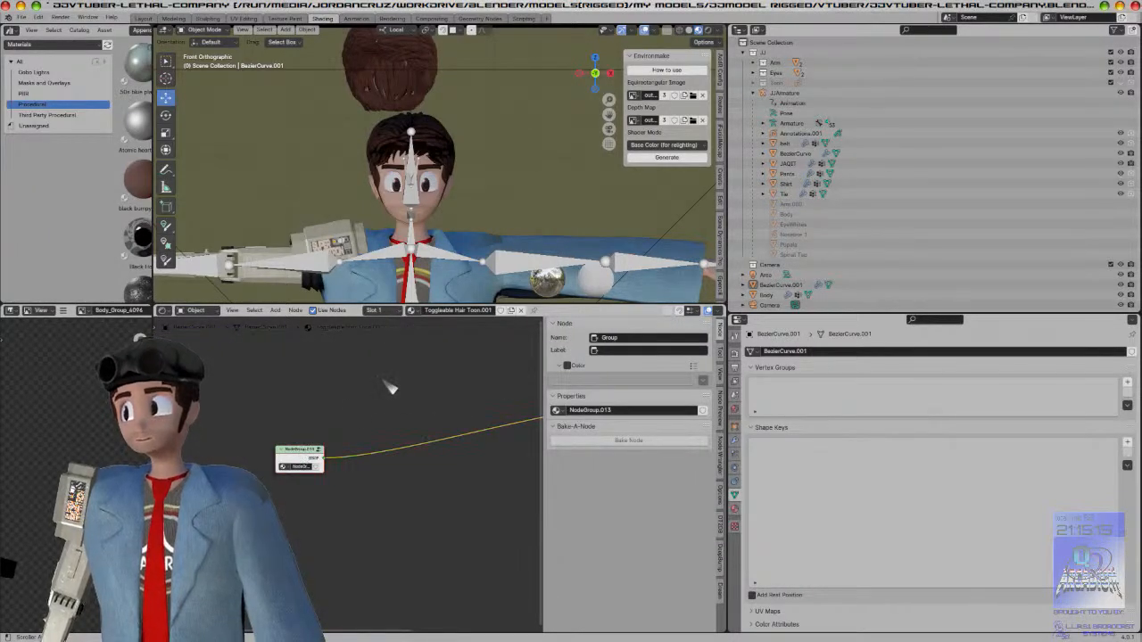
Step: Move the hair material's group node directly beside the Material Output node
key(shift+w)
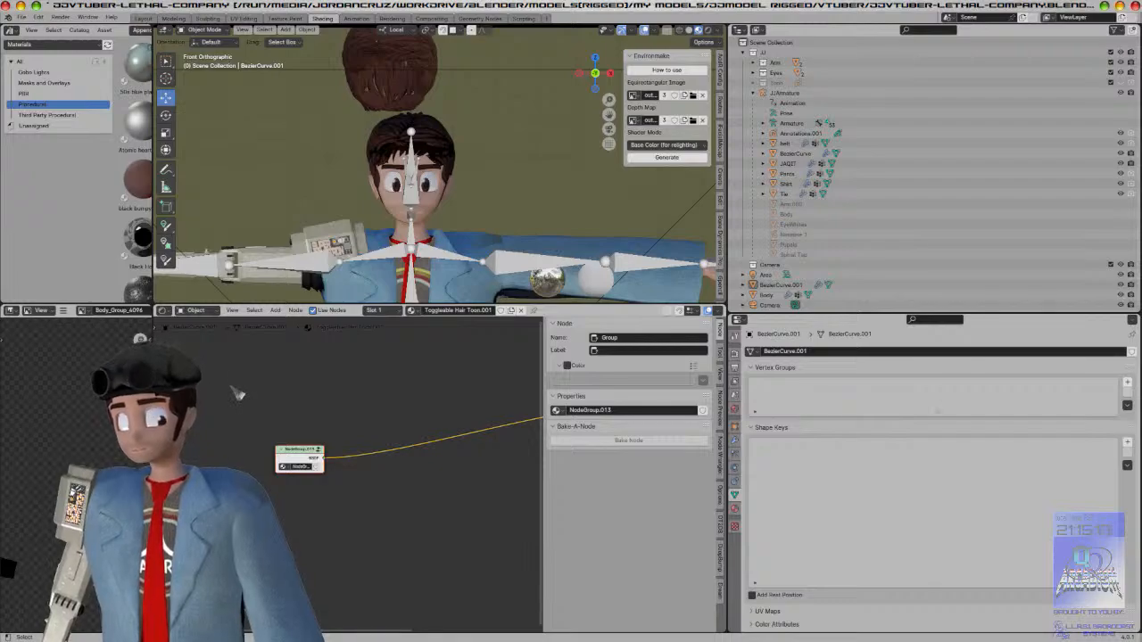
key(ctrl+s)
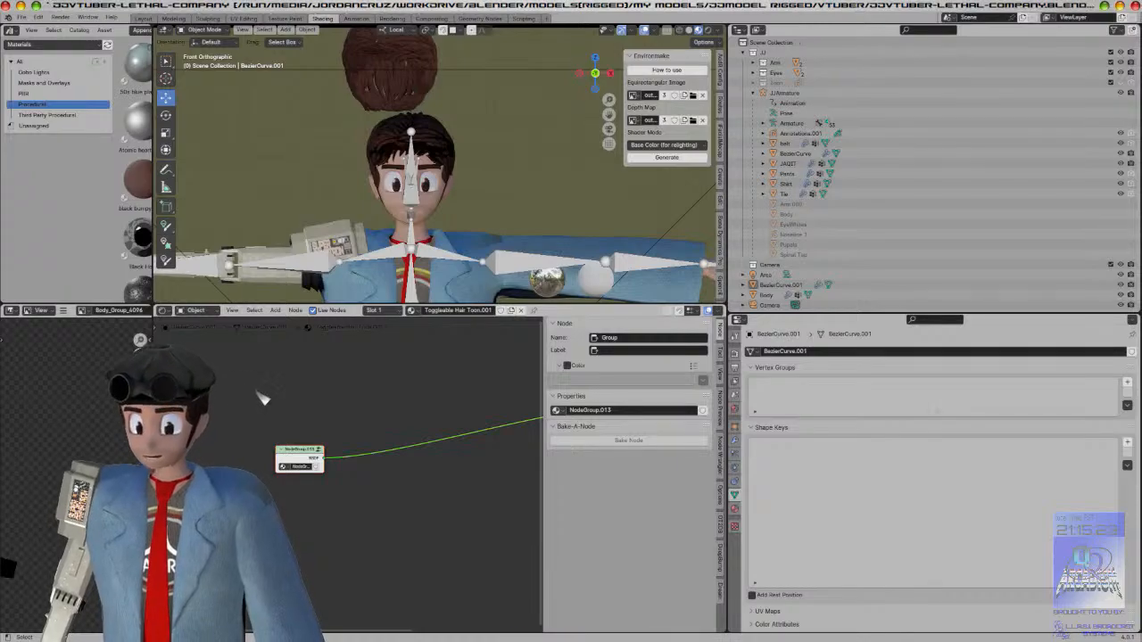
drag(309, 456, 339, 380)
middle_drag(439, 451, 327, 482)
drag(230, 419, 470, 429)
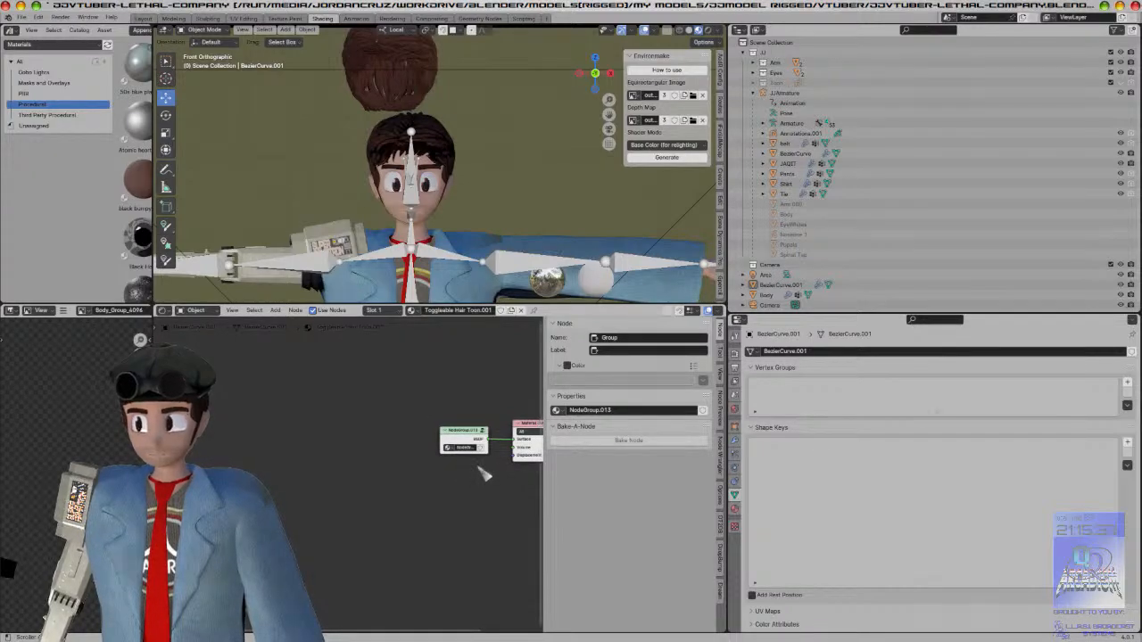
Step: Select the floating hair object and view it in the Layout workspace before returning to Shading
click(422, 82)
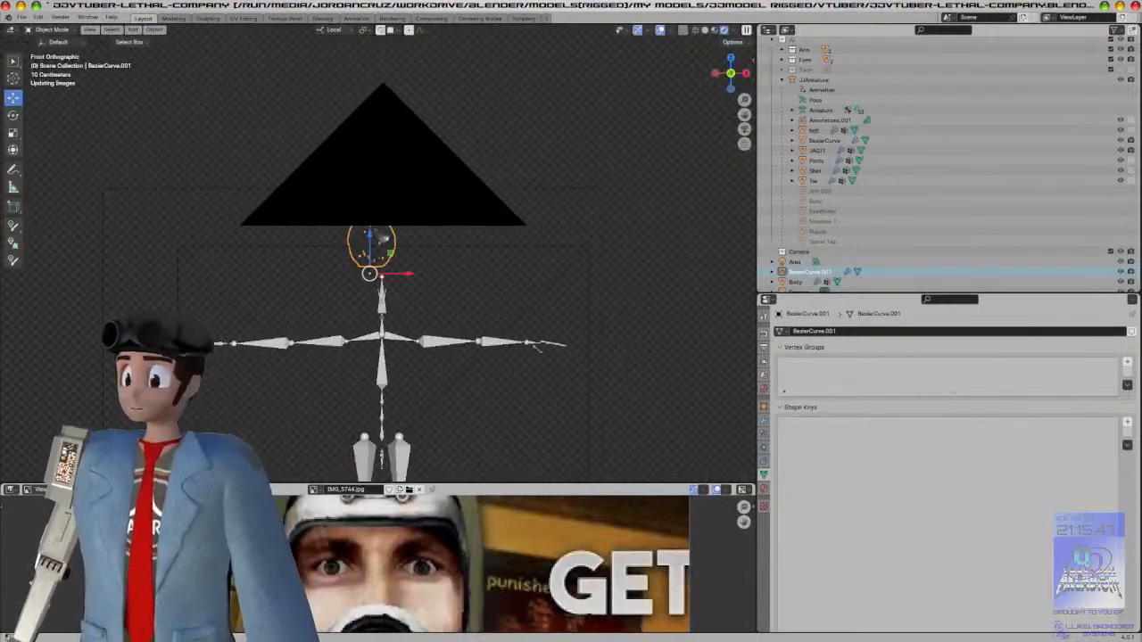
scroll(289, 101, down, 5)
middle_drag(327, 107, 314, 61)
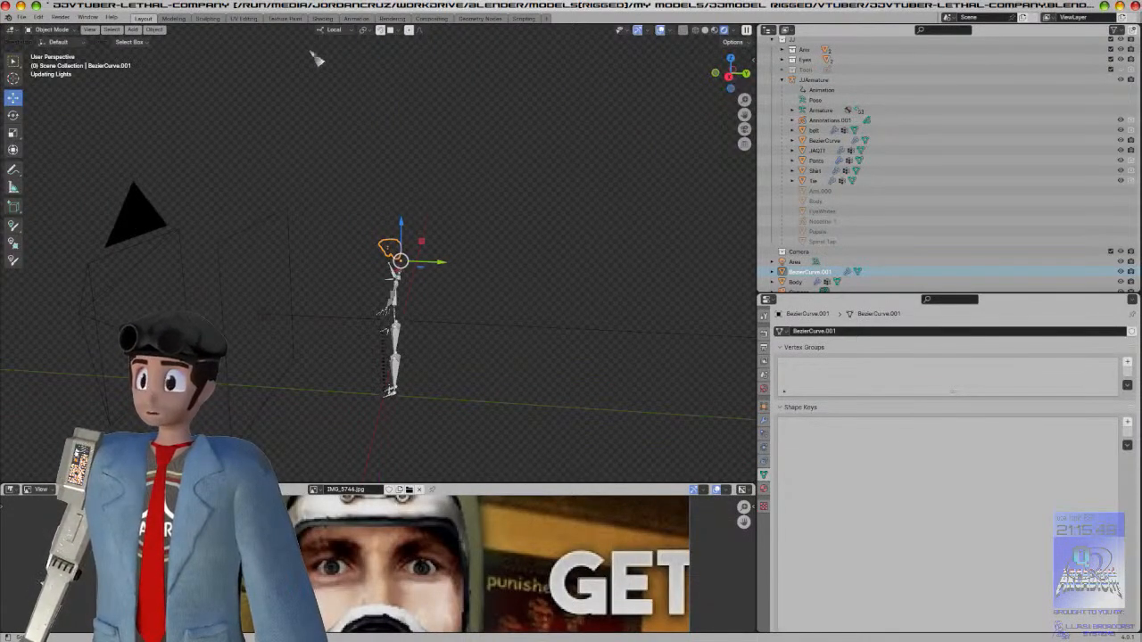
click(330, 19)
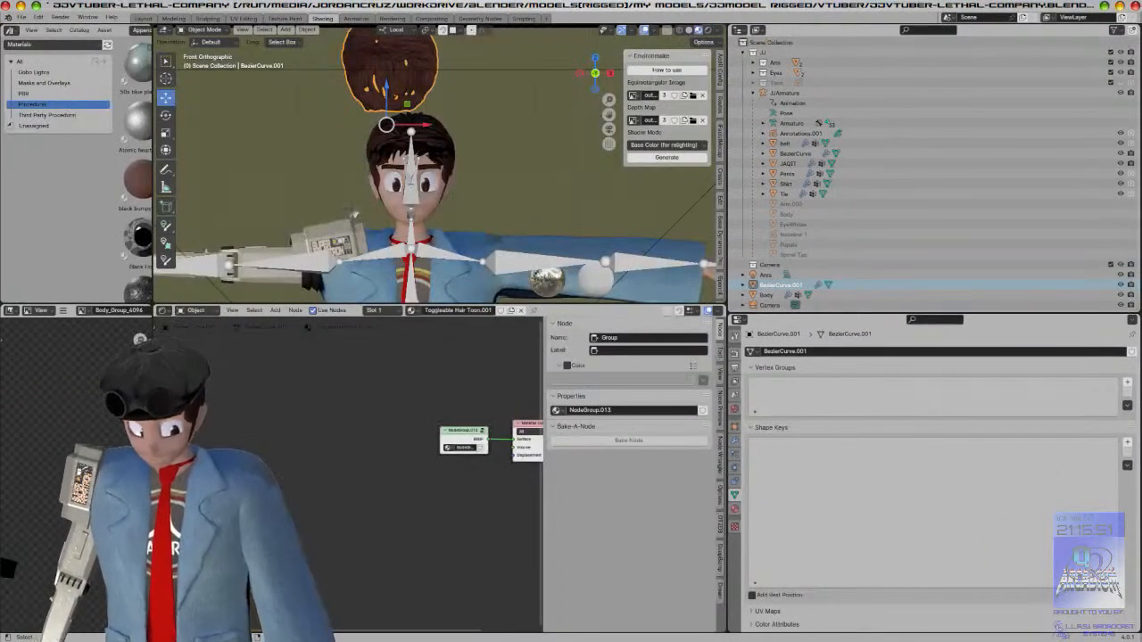
Step: Bake the hair's group node at 2048 resolution with a margin of 5, replacing the node with the baked result
middle_drag(435, 352, 353, 364)
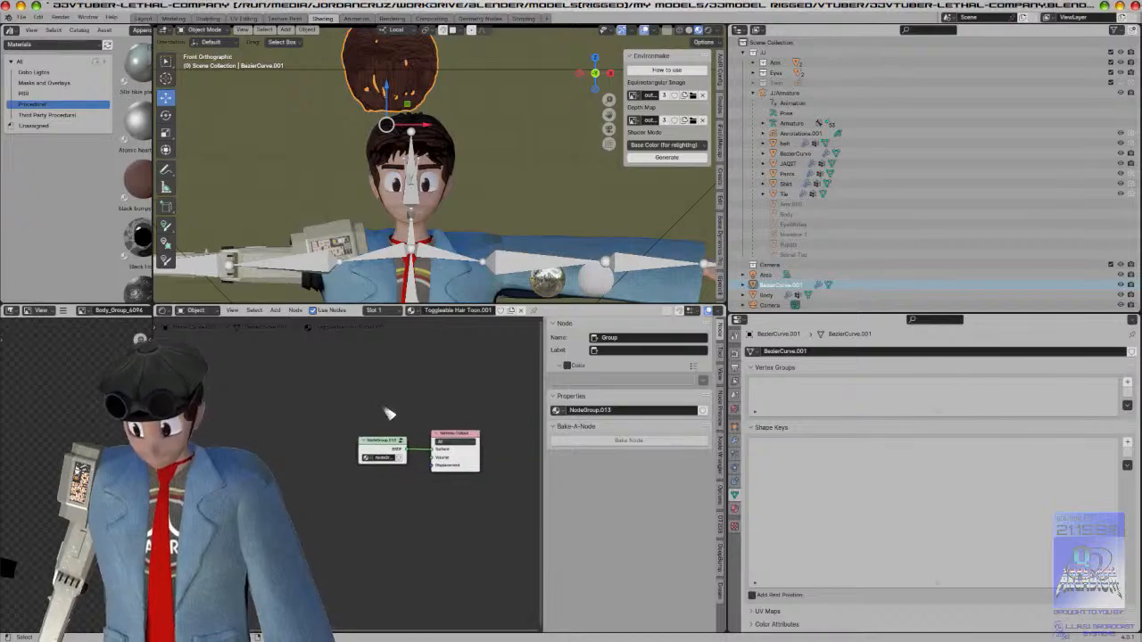
click(382, 449)
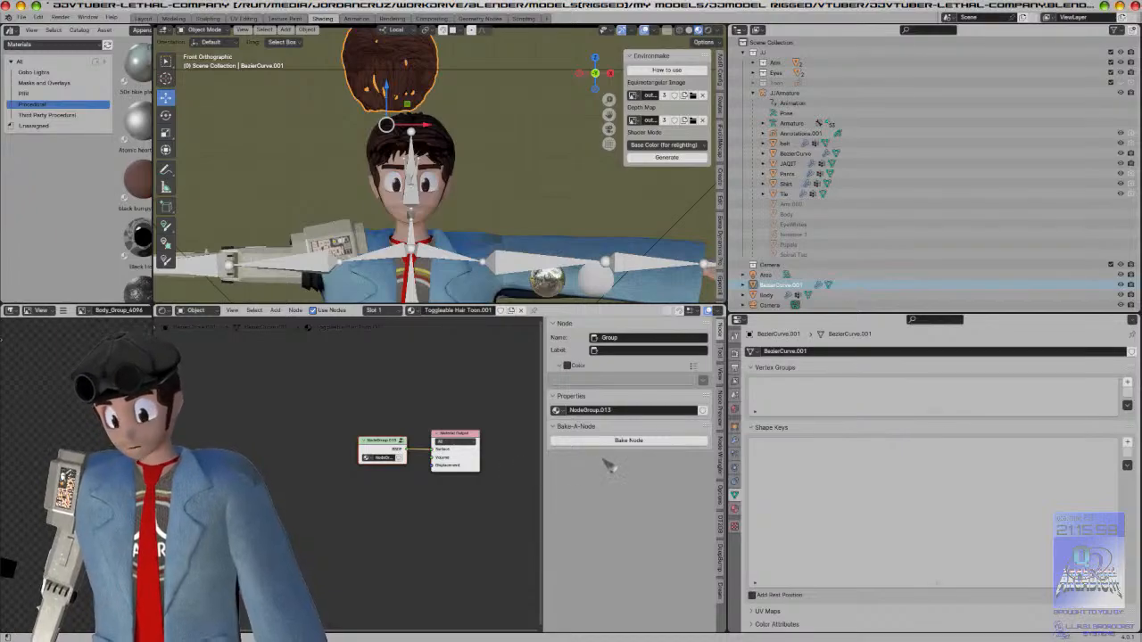
click(628, 442)
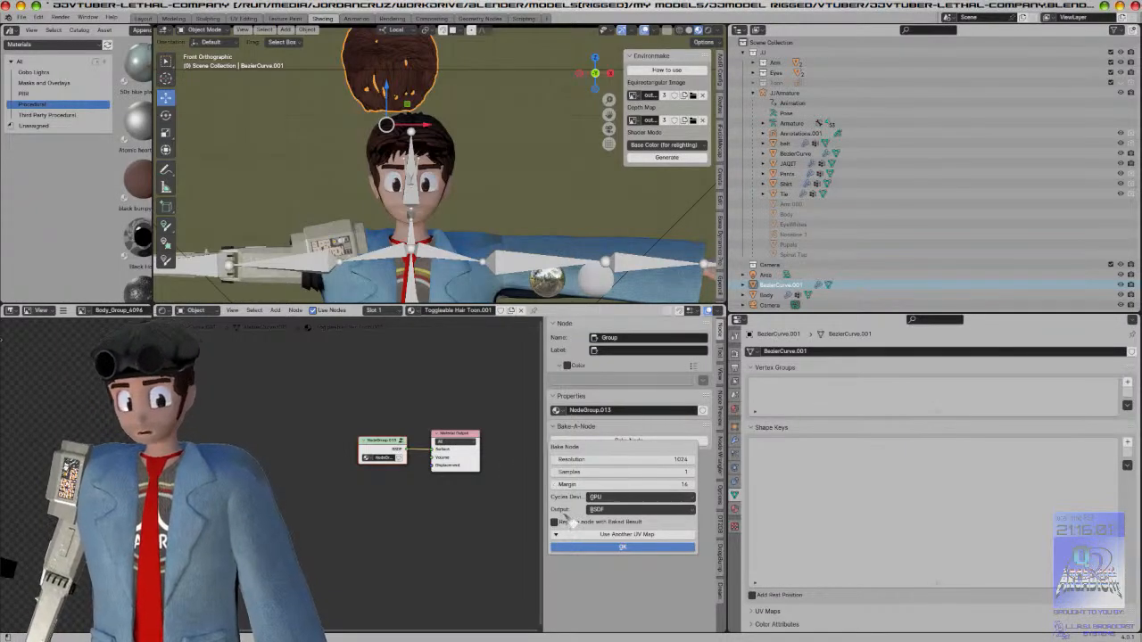
click(656, 460)
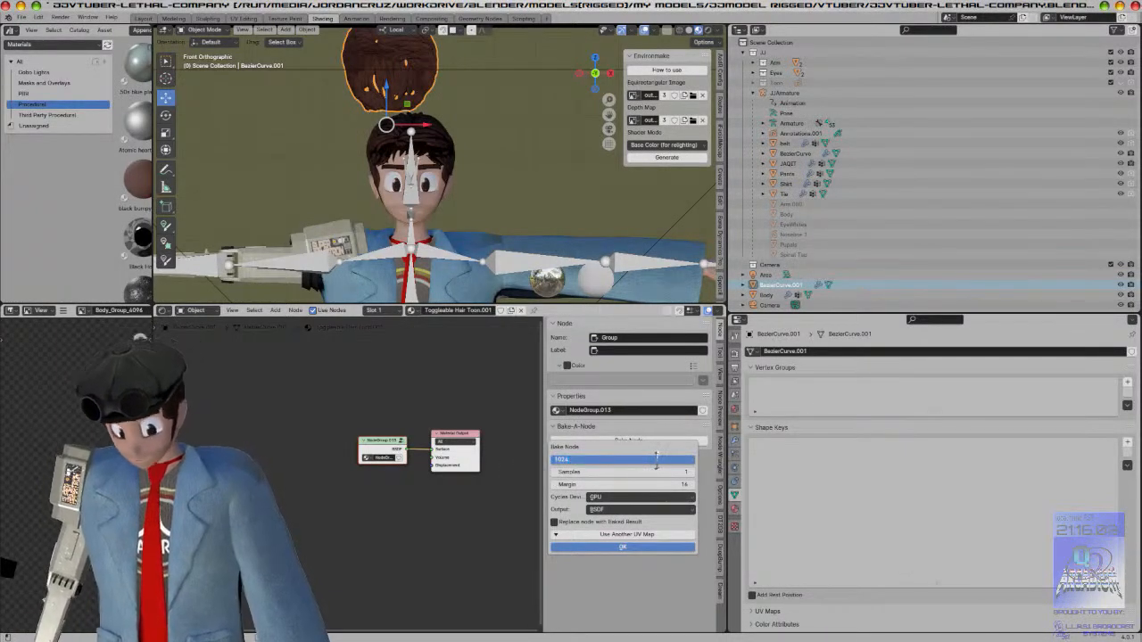
text(*2)
key(Return)
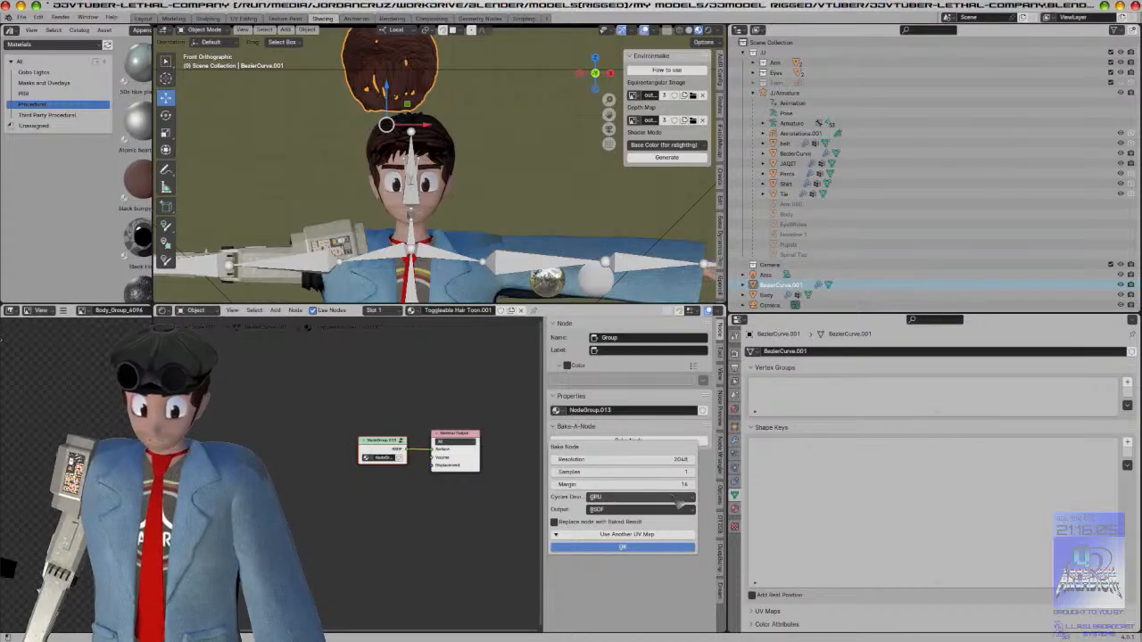
click(642, 482)
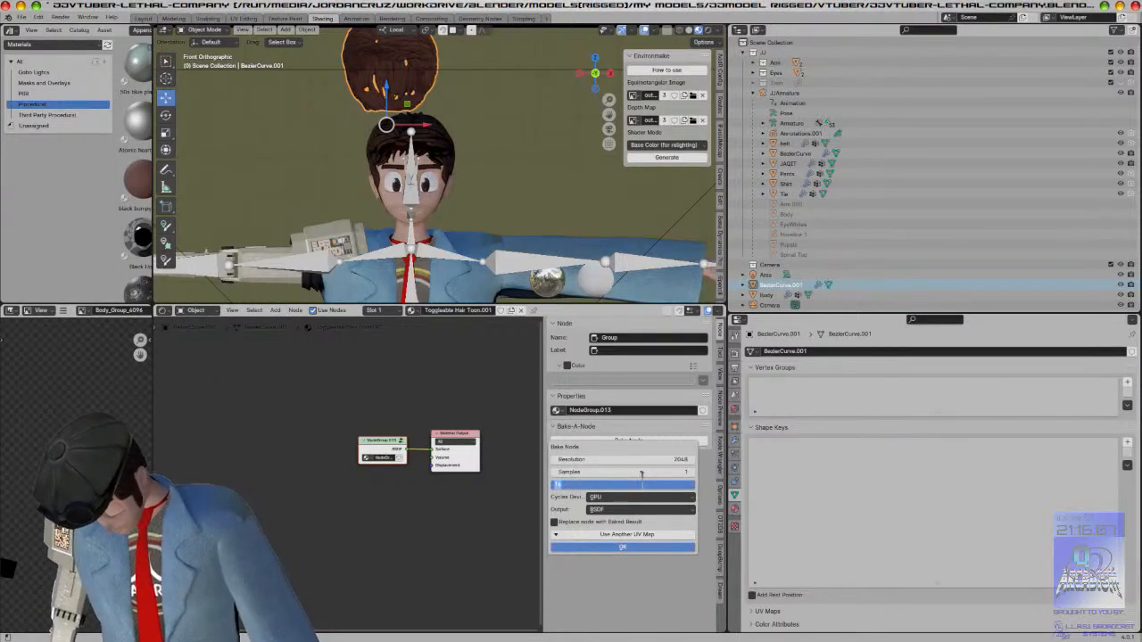
text(5)
key(Return)
click(555, 522)
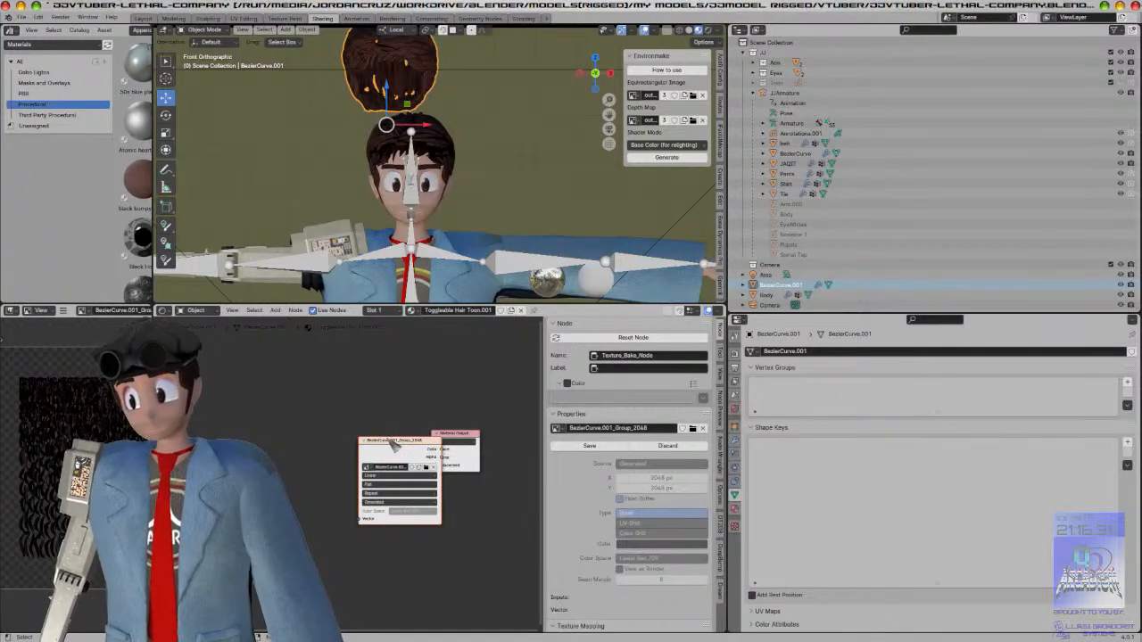
Step: Examine the baked texture on the floating hair and compare it with the character's existing hair and its material
scroll(474, 140, up, 7)
shift+middle_drag(474, 138, 568, 256)
scroll(541, 153, down, 5)
middle_drag(539, 148, 491, 180)
scroll(489, 179, down, 3)
key(KP_1)
scroll(482, 214, up, 6)
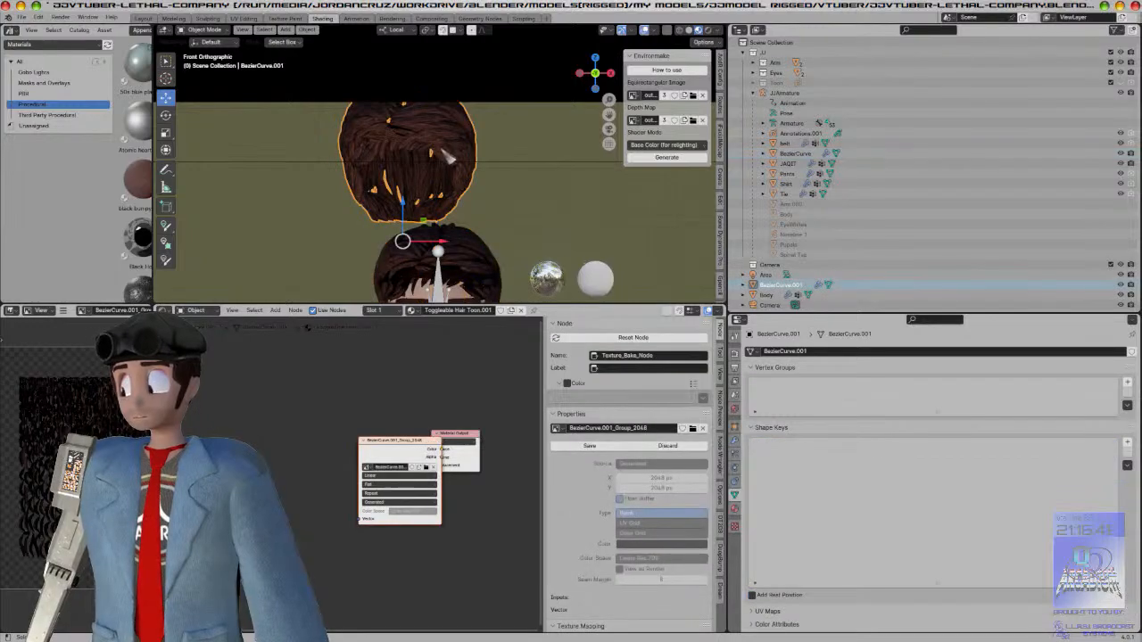
click(468, 248)
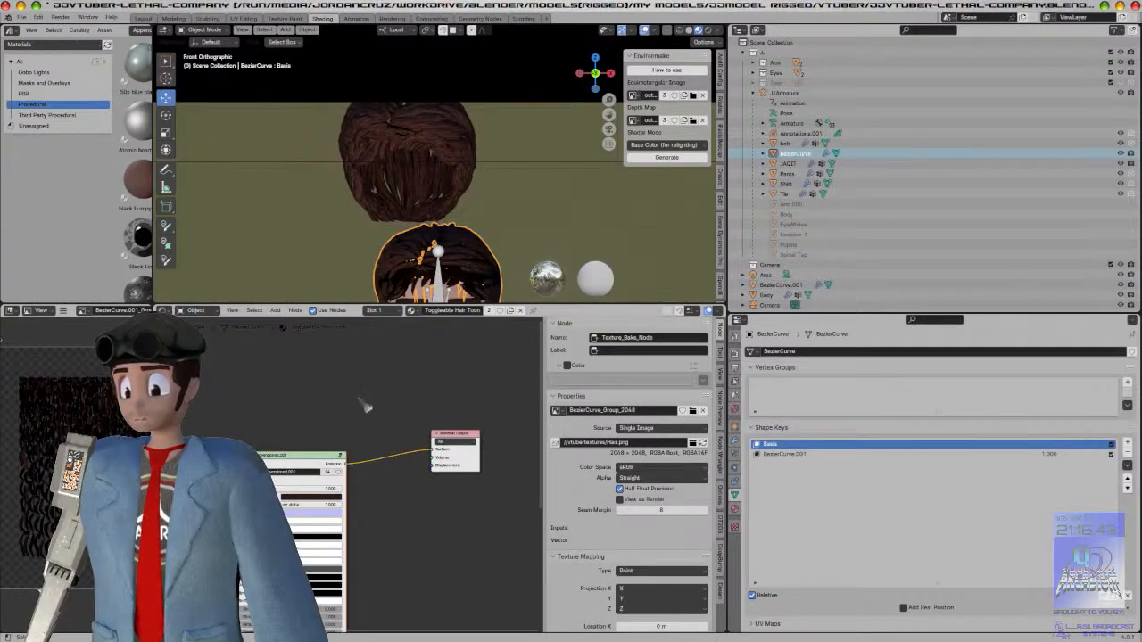
click(447, 204)
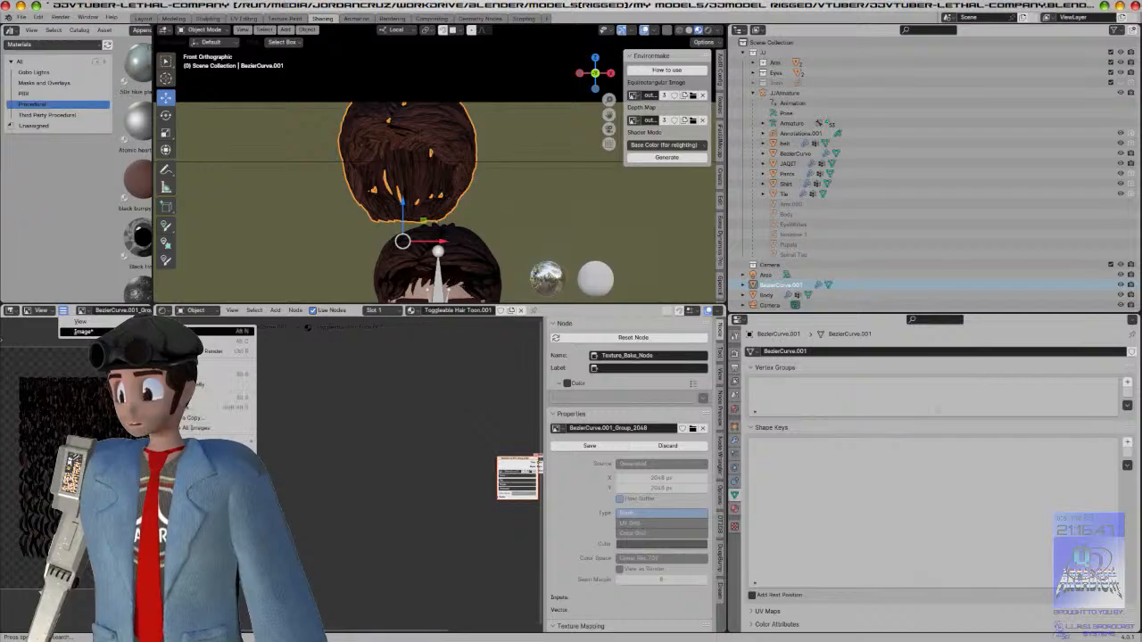
click(203, 409)
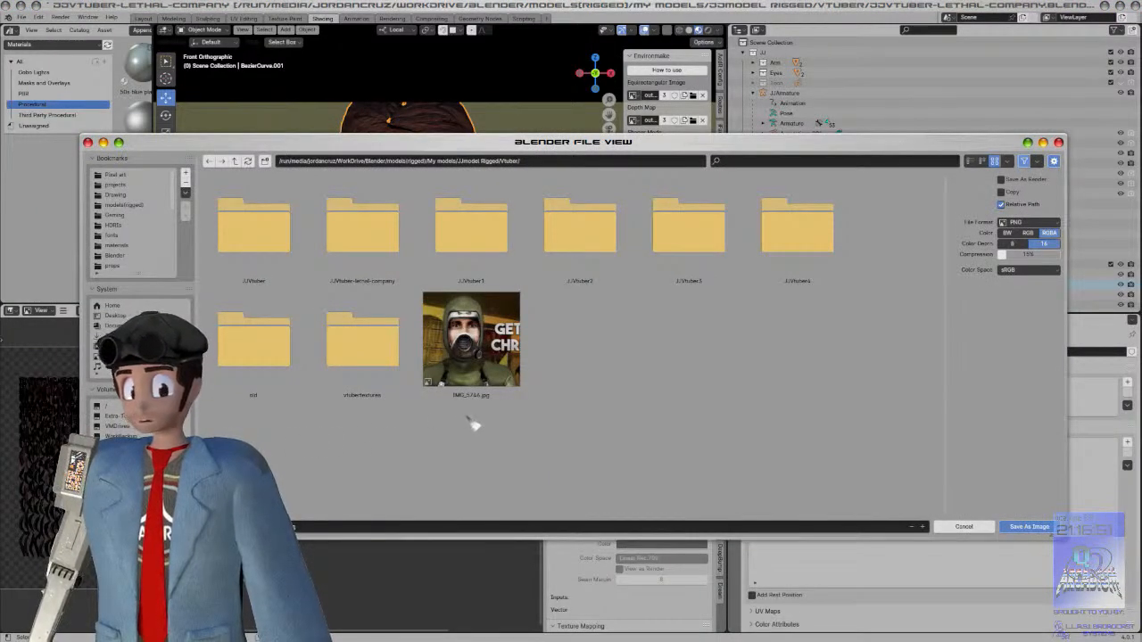
double_click(362, 341)
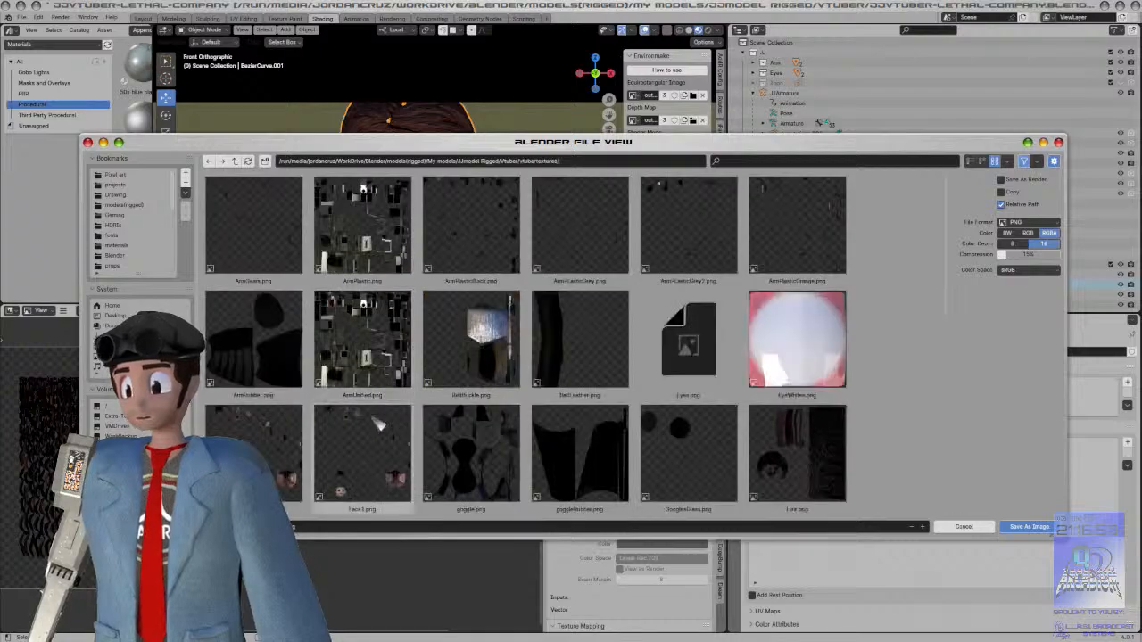
scroll(644, 405, down, 2)
scroll(644, 404, down, 3)
scroll(645, 404, up, 4)
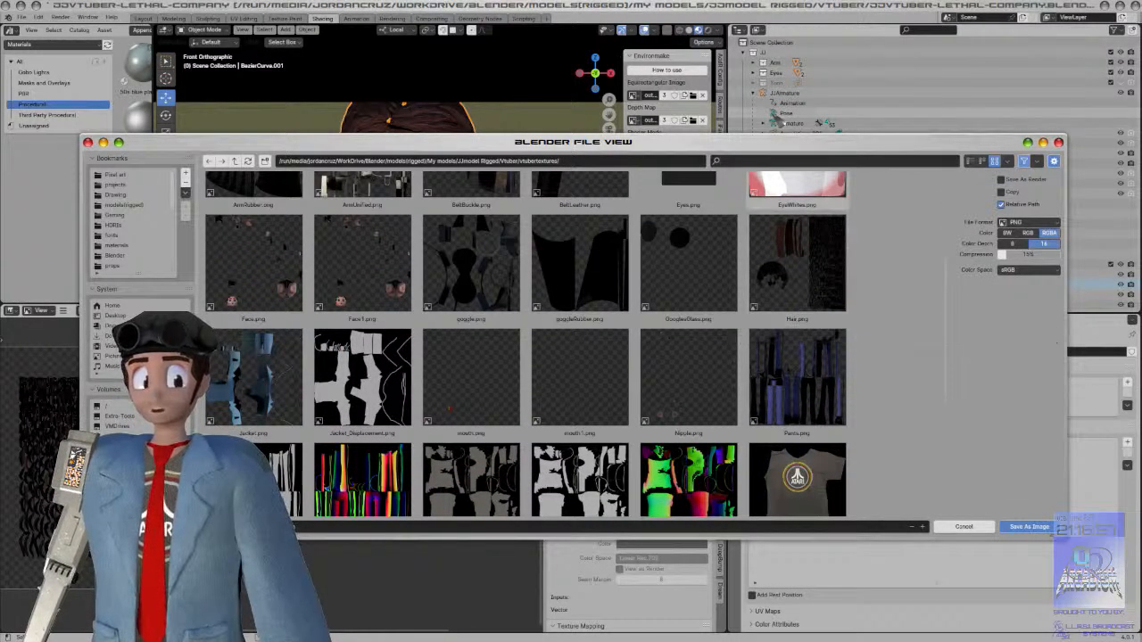
drag(776, 143, 528, 148)
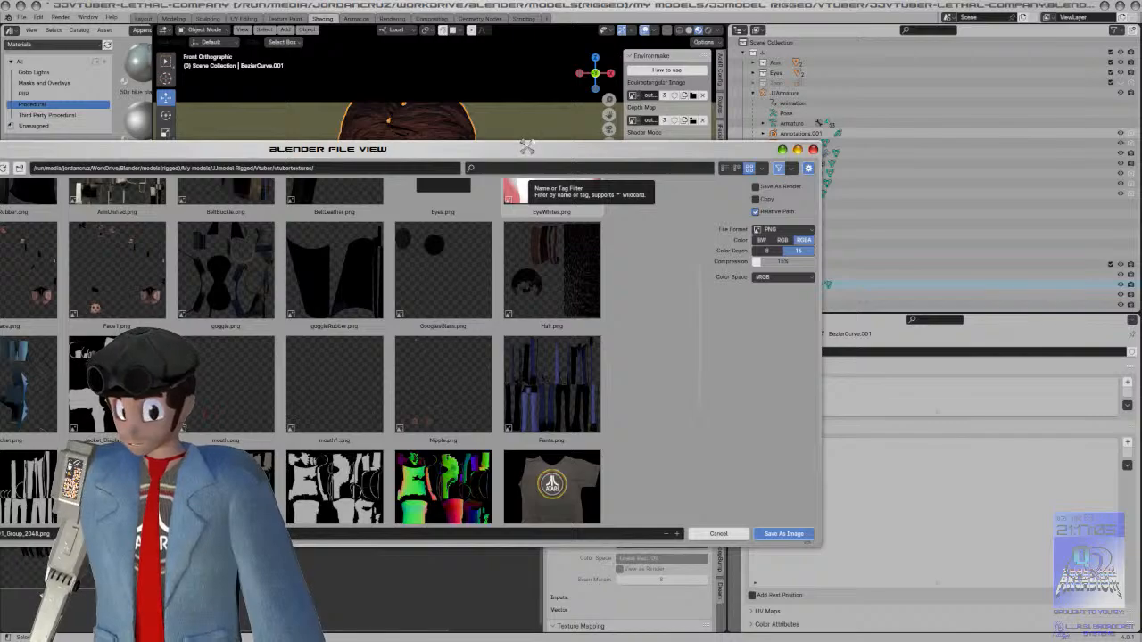
click(712, 537)
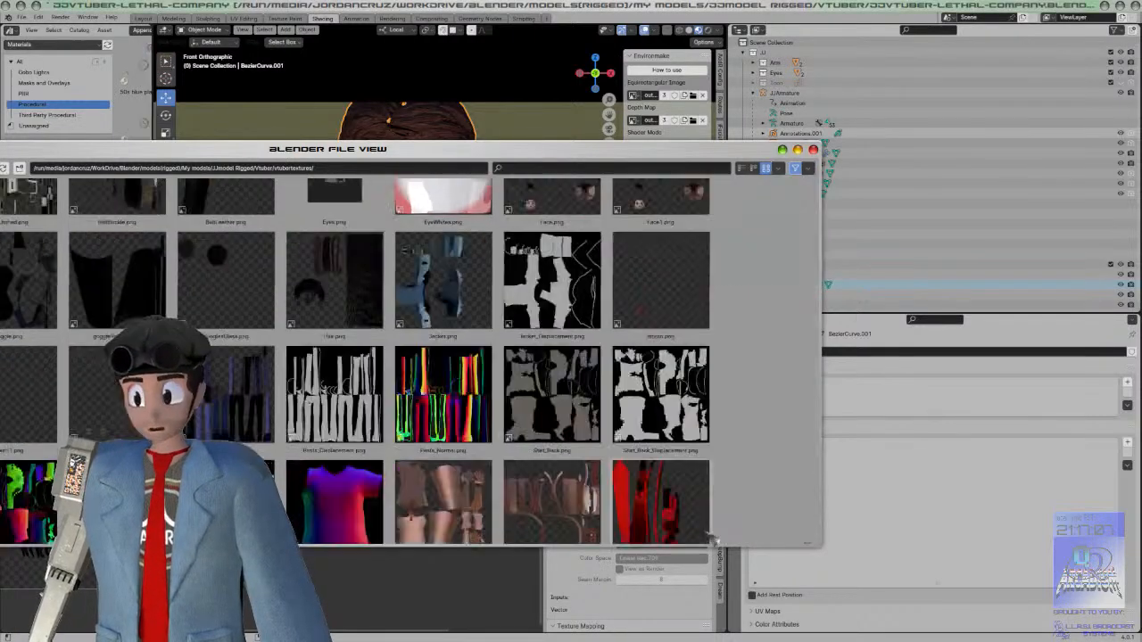
Step: Move the floating hair about 0.05 m along X and 0.24 m down onto the character's head
middle_drag(492, 145, 410, 199)
scroll(376, 152, down, 8)
key(KP_1)
scroll(400, 199, up, 9)
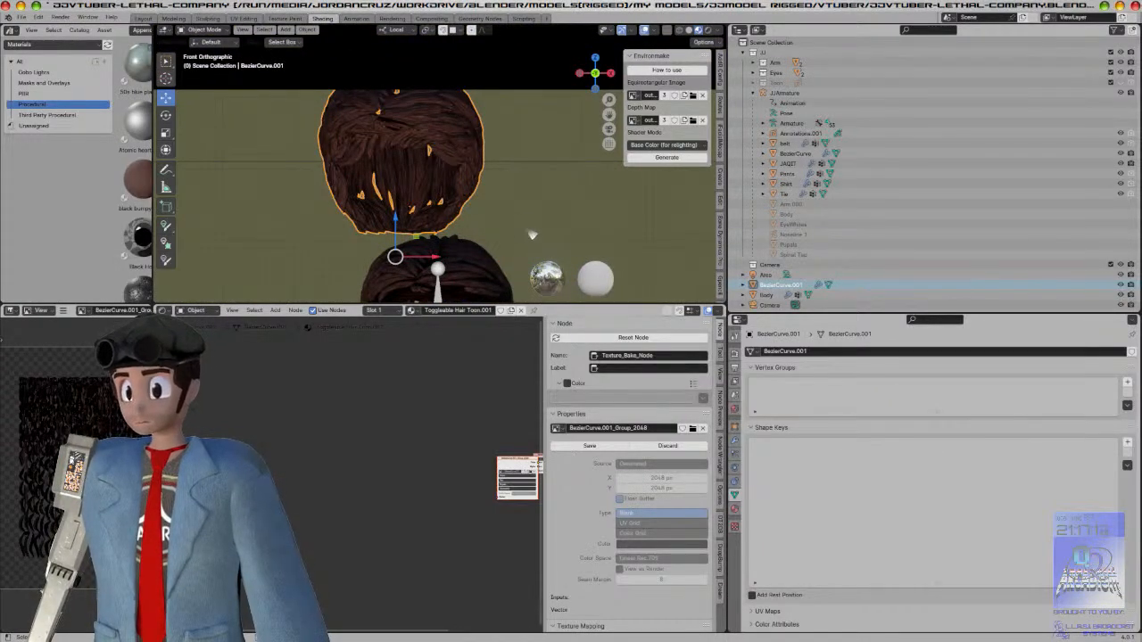
key(g)
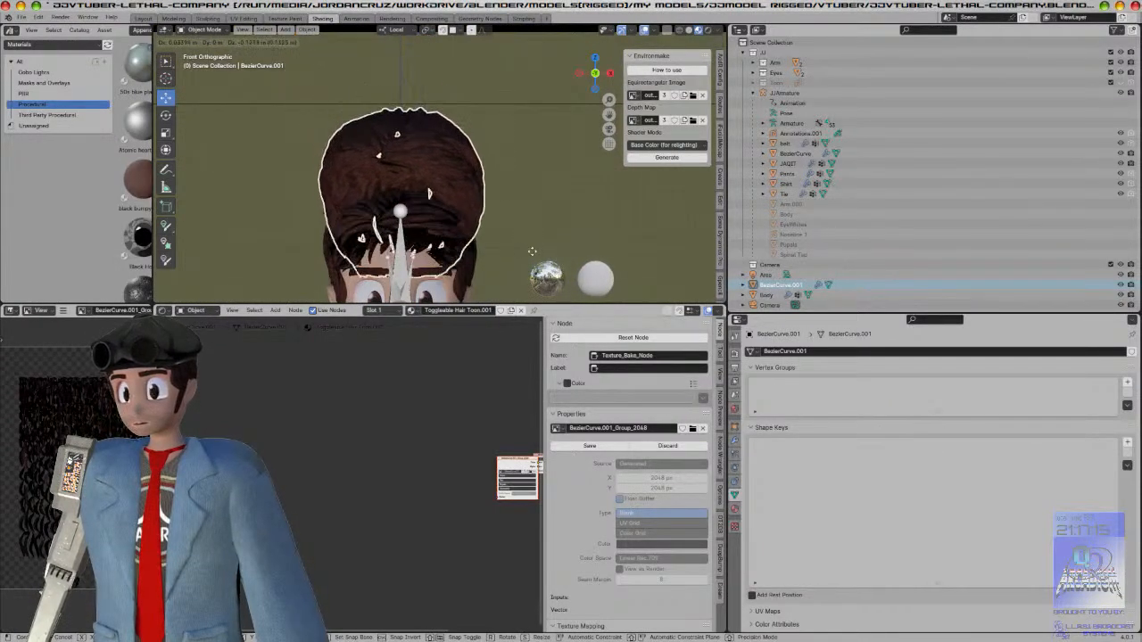
click(532, 305)
middle_drag(528, 291, 583, 185)
scroll(395, 257, down, 5)
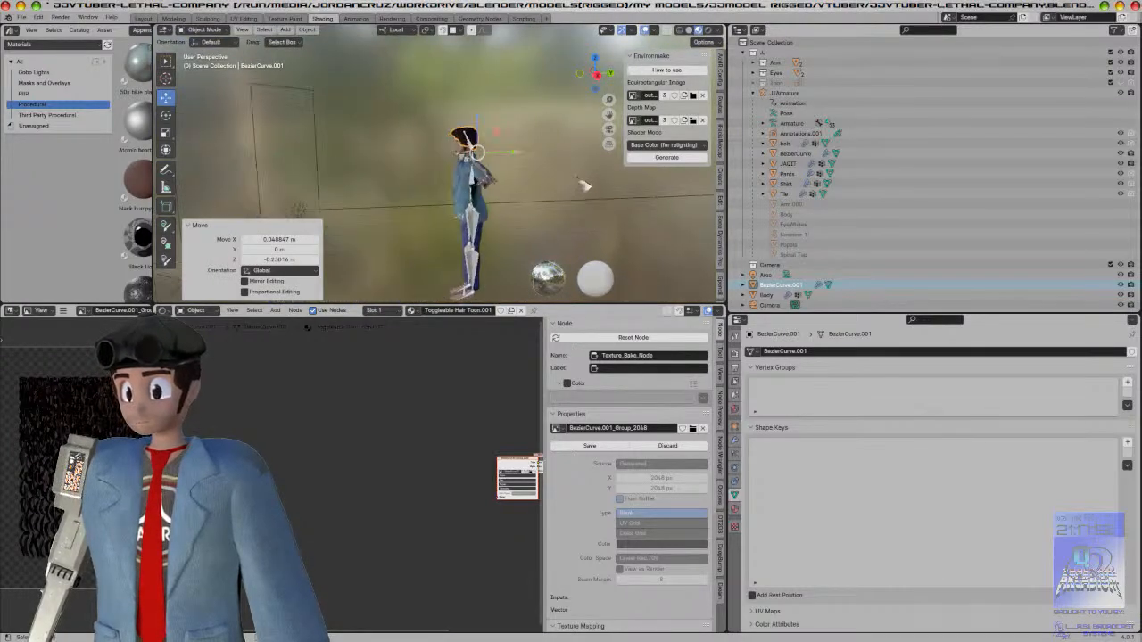
Step: Scale the baked hair down slightly in front view and nudge it into alignment with the existing hair
key(KP_1)
scroll(340, 153, up, 12)
scroll(340, 154, down, 3)
key(s)
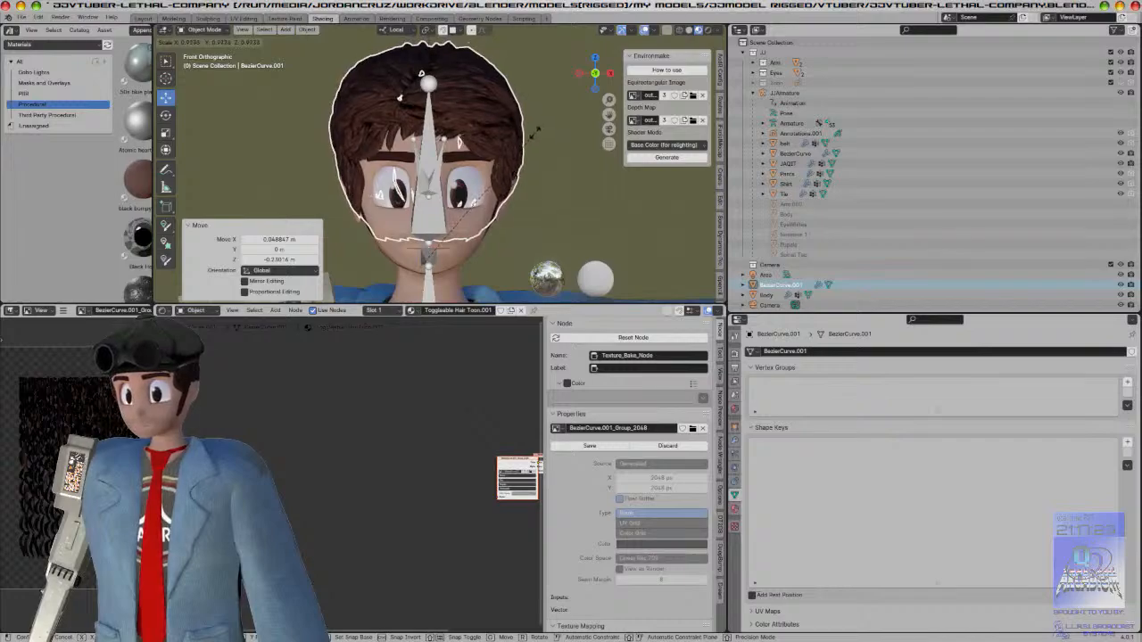
click(520, 169)
key(g)
click(511, 135)
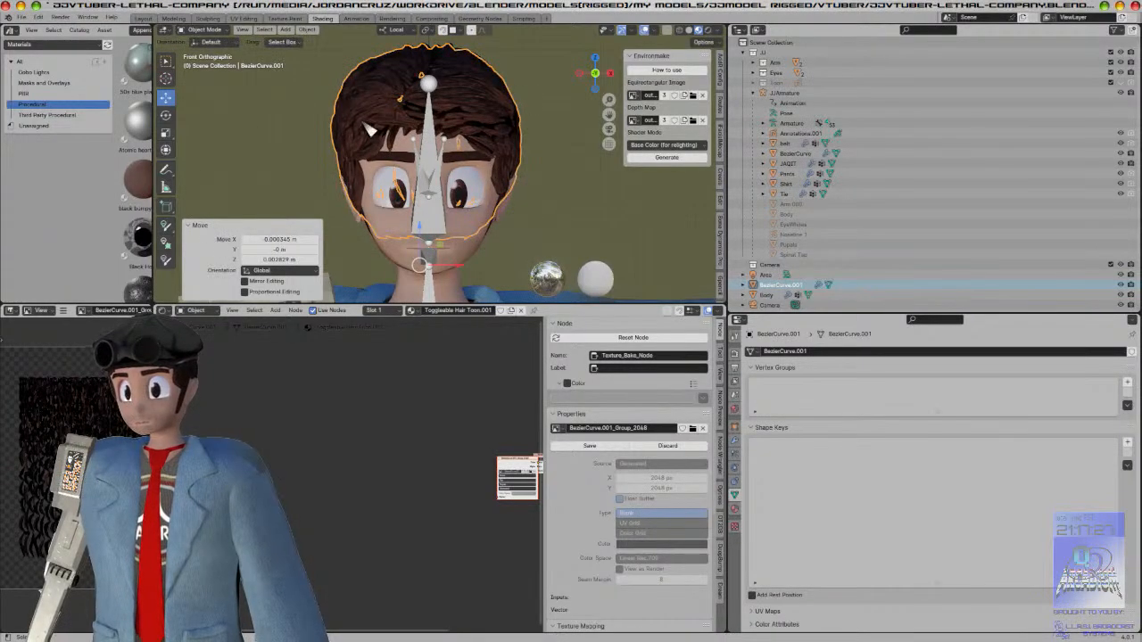
Step: Delete the character's original hair object, BezierCurve, which overlaps the newly baked hair
click(407, 139)
click(406, 136)
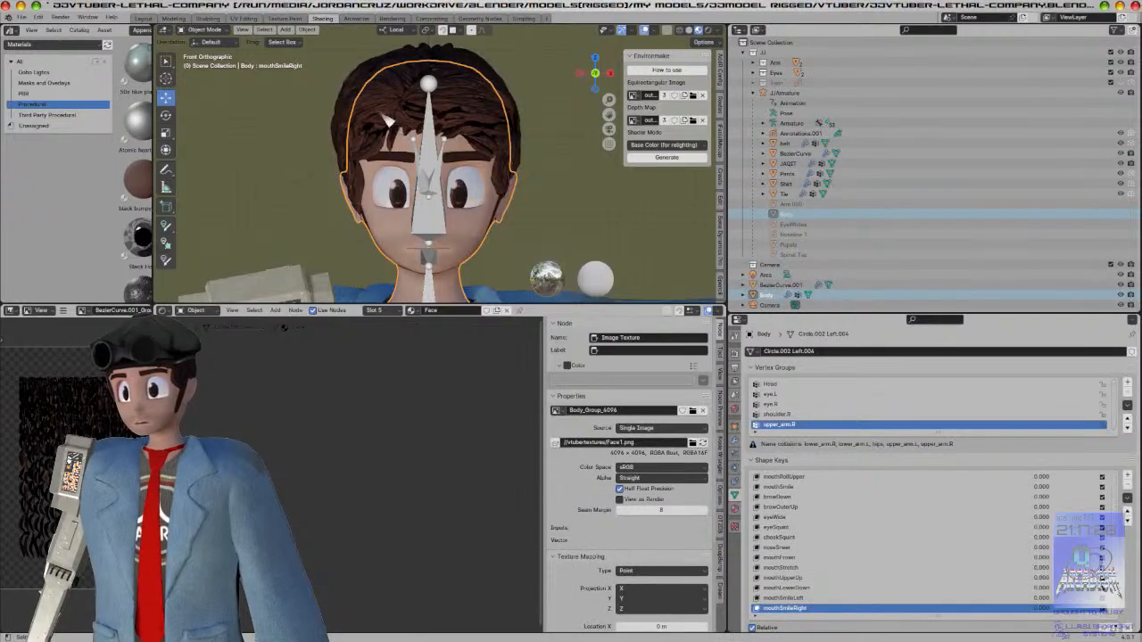
click(384, 116)
click(384, 116)
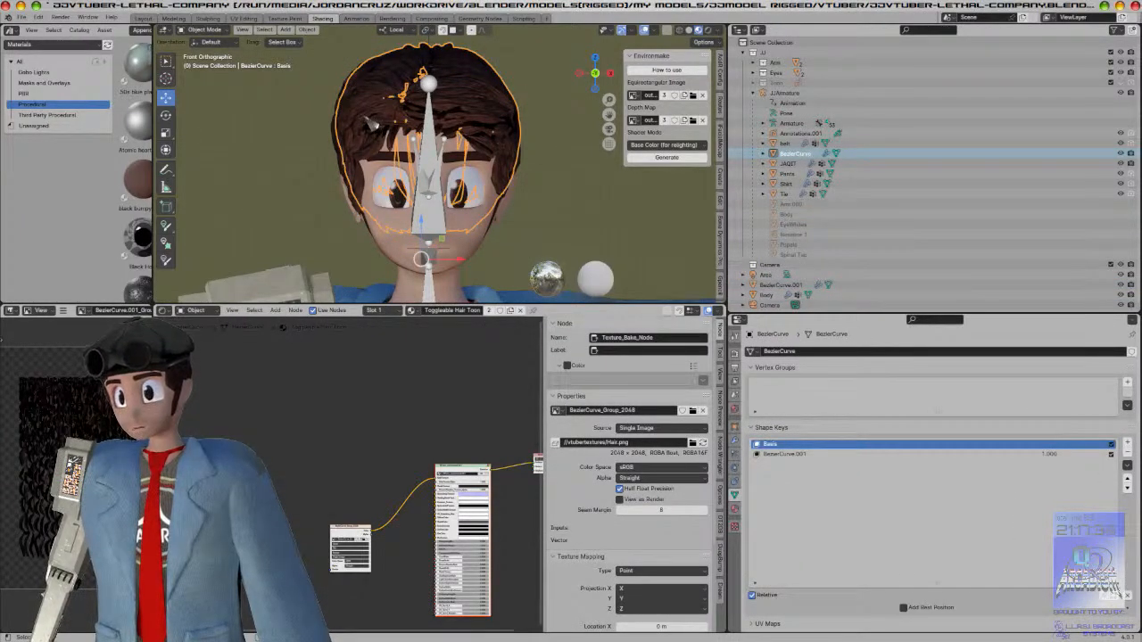
key(x)
click(335, 114)
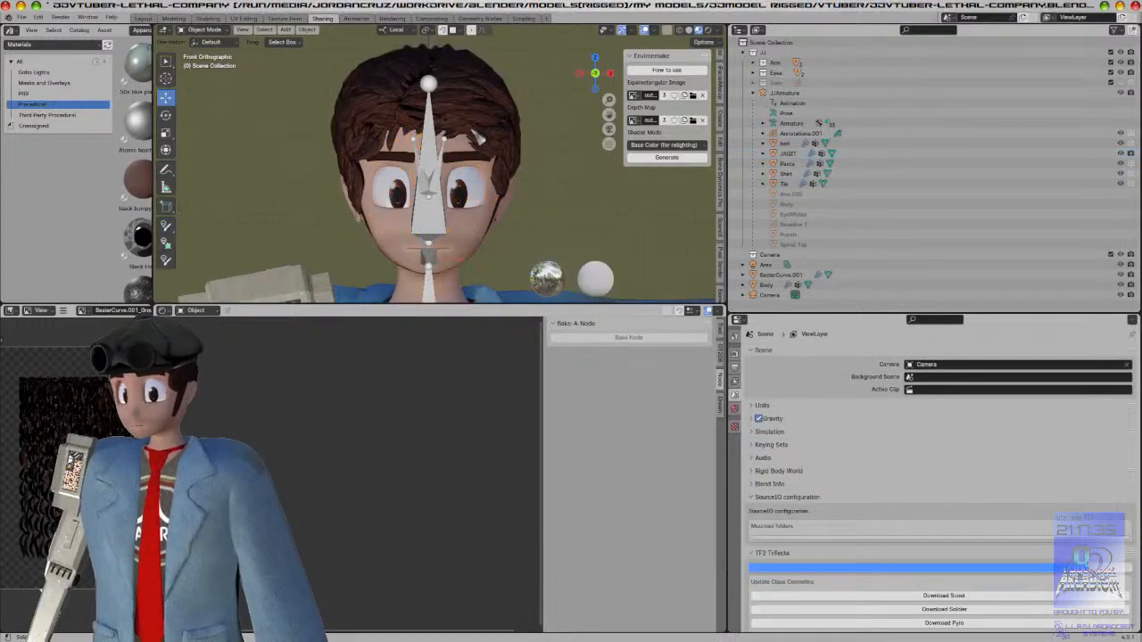
Step: Rename the baked hair's material to HairNoHat
click(485, 121)
middle_drag(526, 157, 424, 169)
shift+middle_drag(424, 169, 316, 184)
middle_drag(502, 166, 436, 150)
key(KP_1)
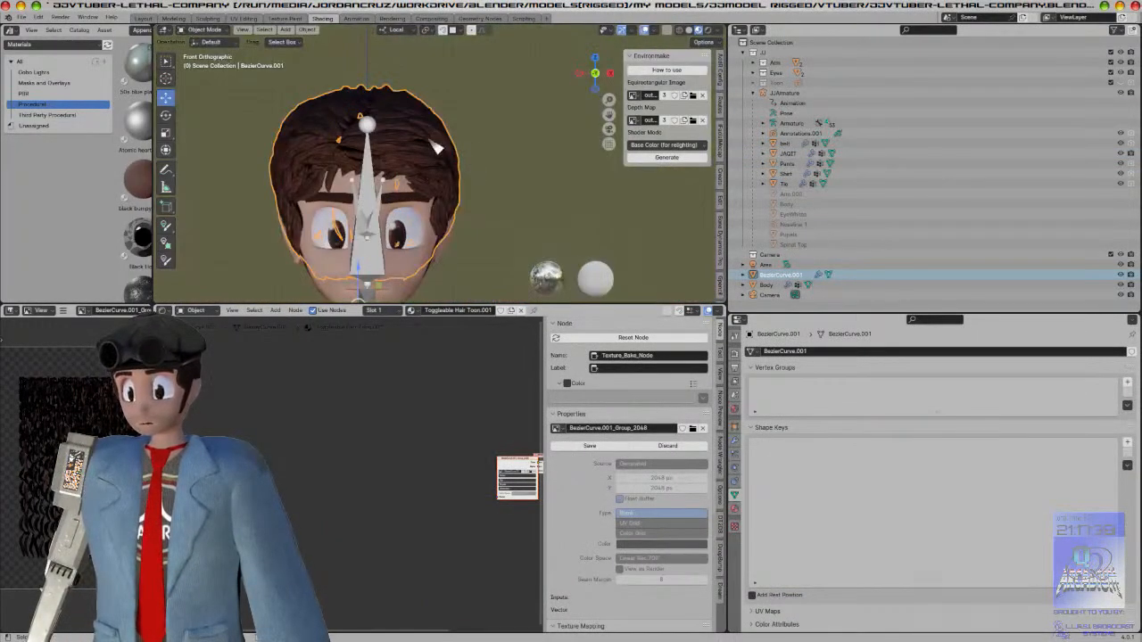
shift+middle_drag(495, 204, 541, 135)
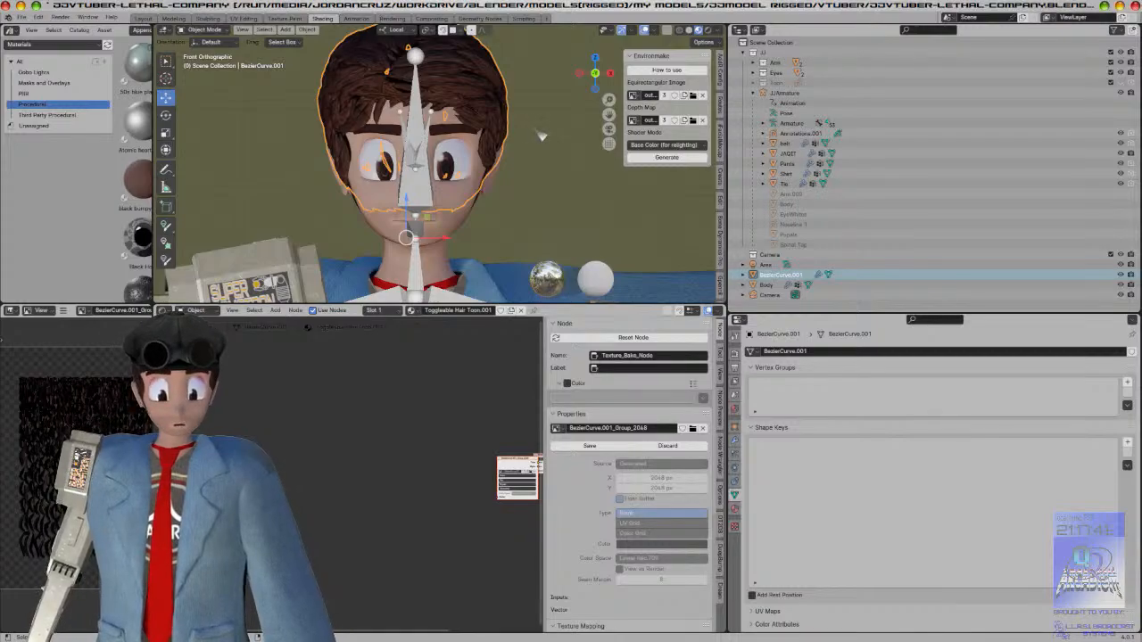
key(Tab)
key(a)
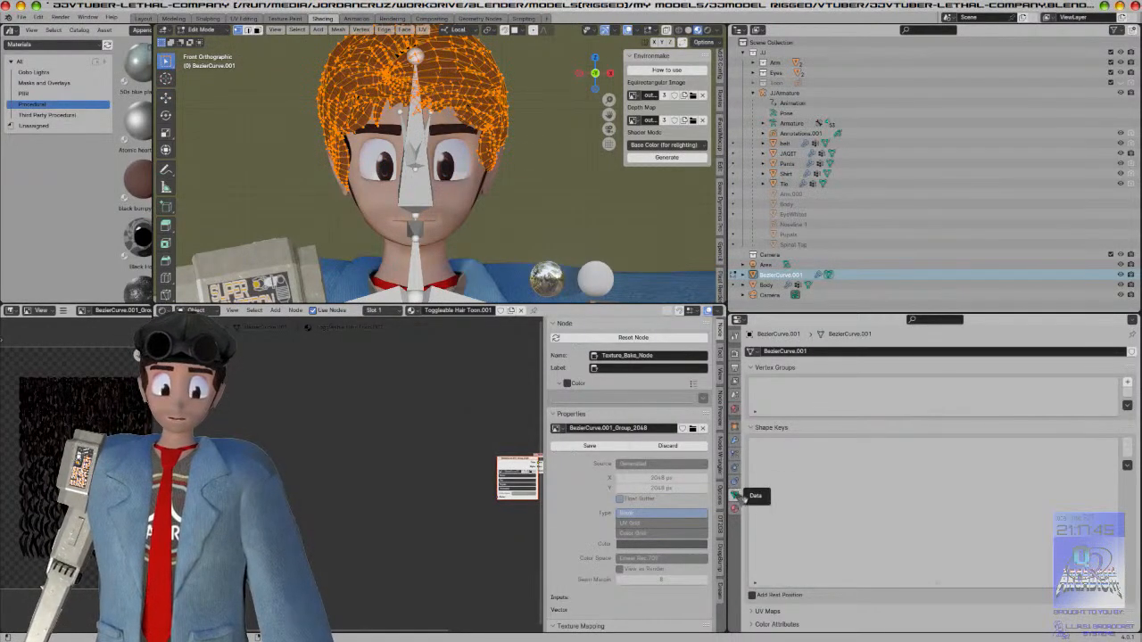
double_click(457, 311)
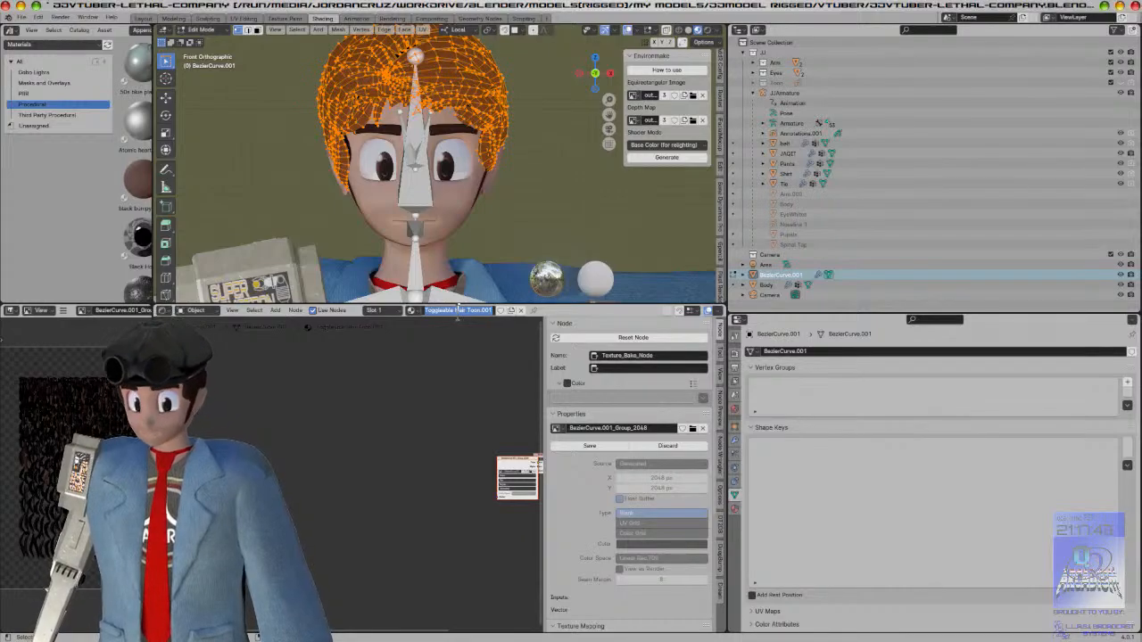
key(BackSpace)
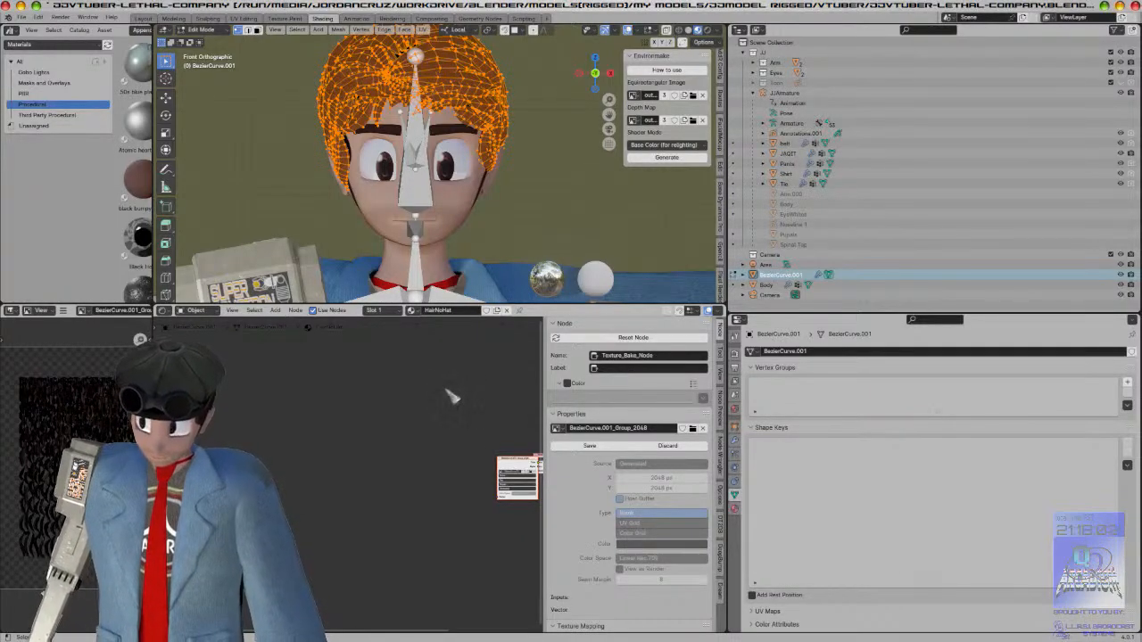
key(Tab)
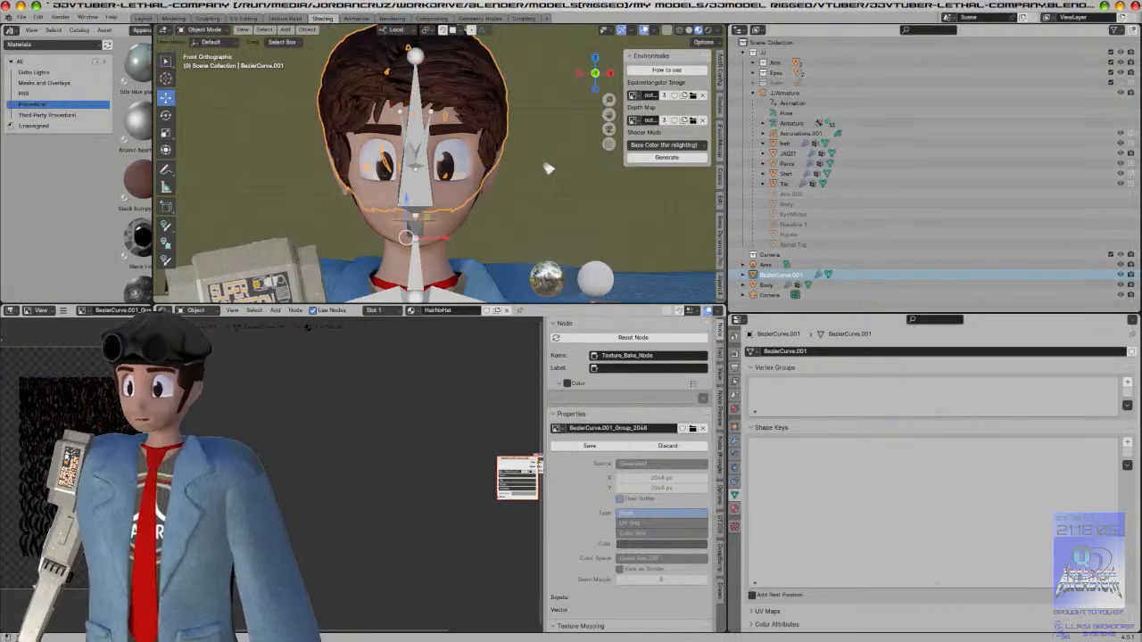
Step: Apply all modifiers on the baked hair, including its Subdivision modifier
scroll(546, 174, up, 4)
scroll(539, 214, down, 4)
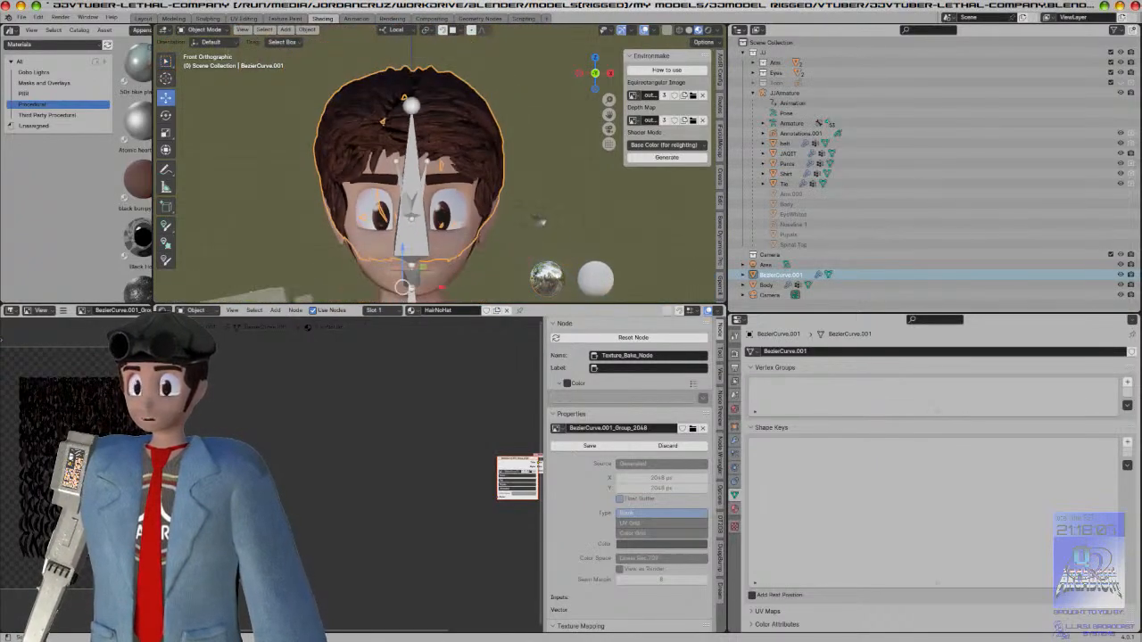
click(736, 441)
key(ctrl+a)
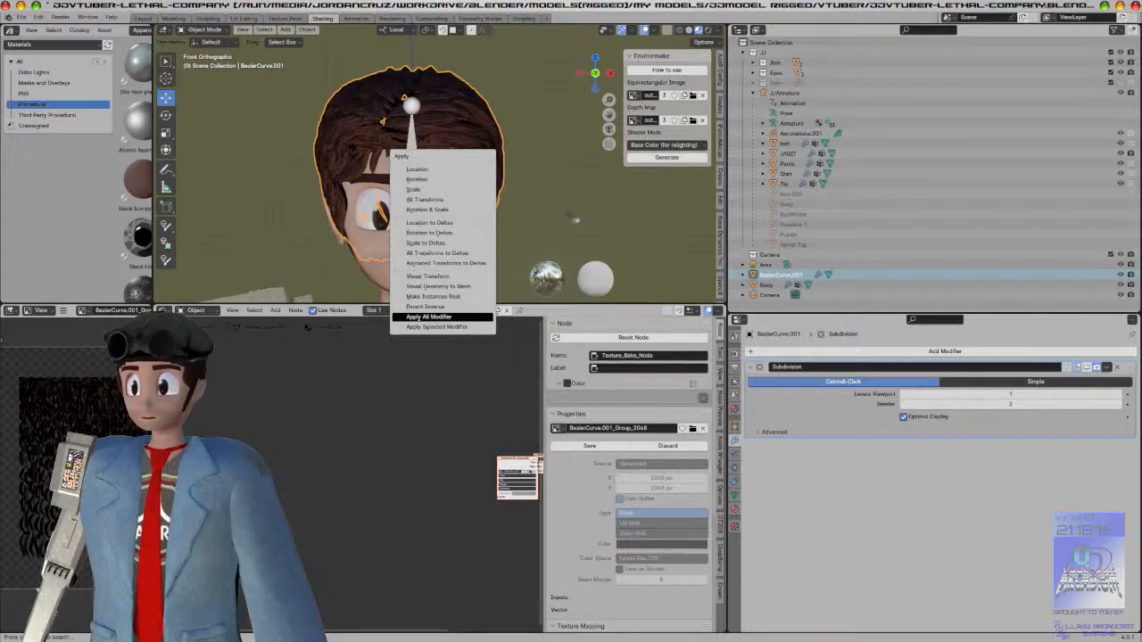
key(Return)
scroll(572, 220, up, 6)
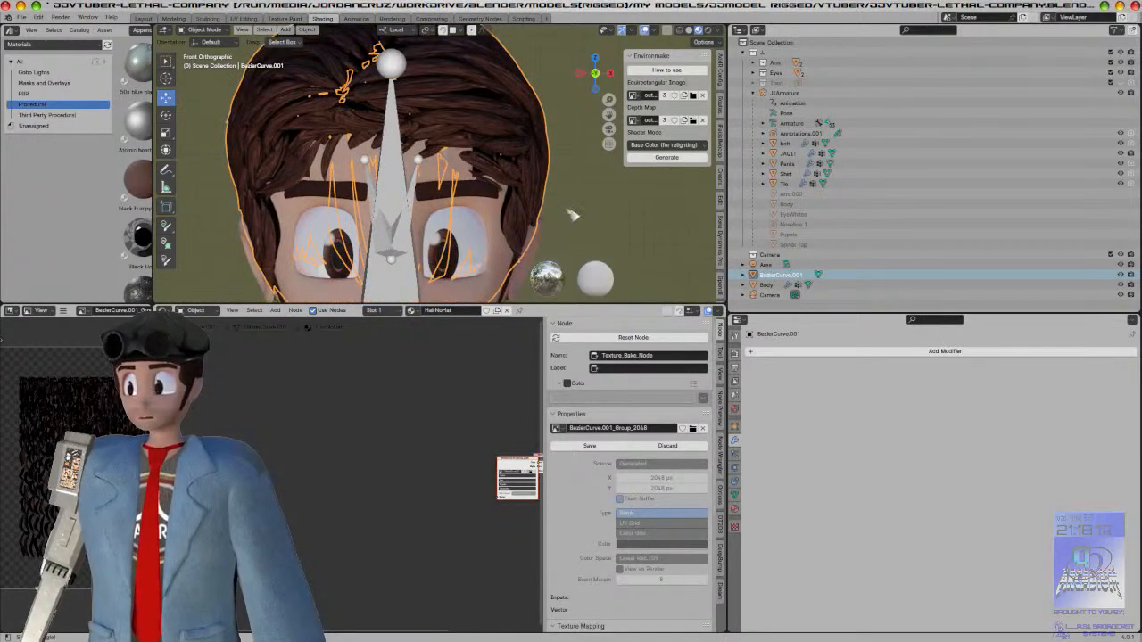
Step: Examine the fit of the baked hair on the head from the front and from the side
click(563, 183)
click(529, 134)
scroll(550, 140, down, 3)
middle_drag(550, 139, 451, 207)
key(KP_3)
click(438, 162)
middle_drag(438, 161, 502, 167)
key(KP_1)
click(500, 162)
scroll(524, 175, up, 4)
key(KP_1)
scroll(516, 255, down, 3)
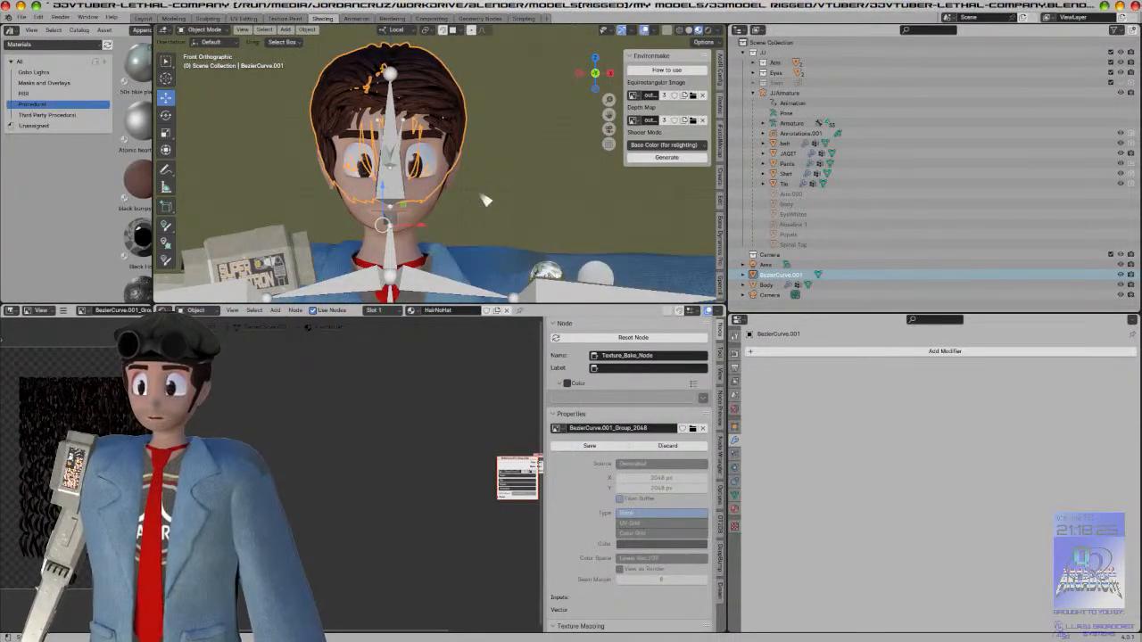
Step: Add a vertex group named head to the hair mesh and assign all its vertices with a weight of 1.000
key(Tab)
click(735, 497)
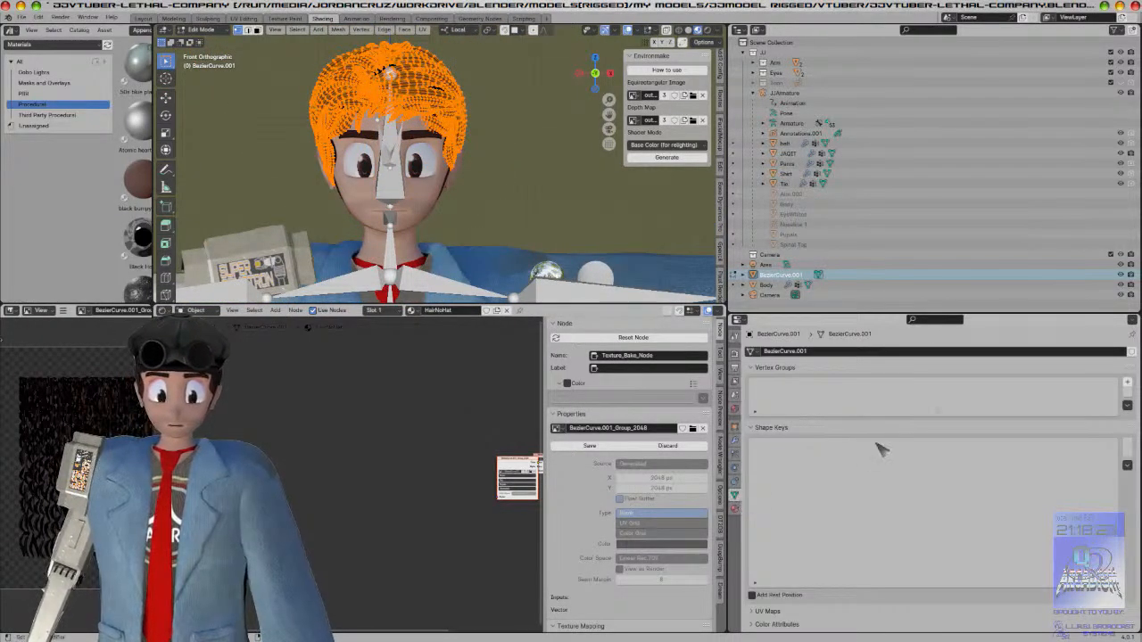
click(1127, 382)
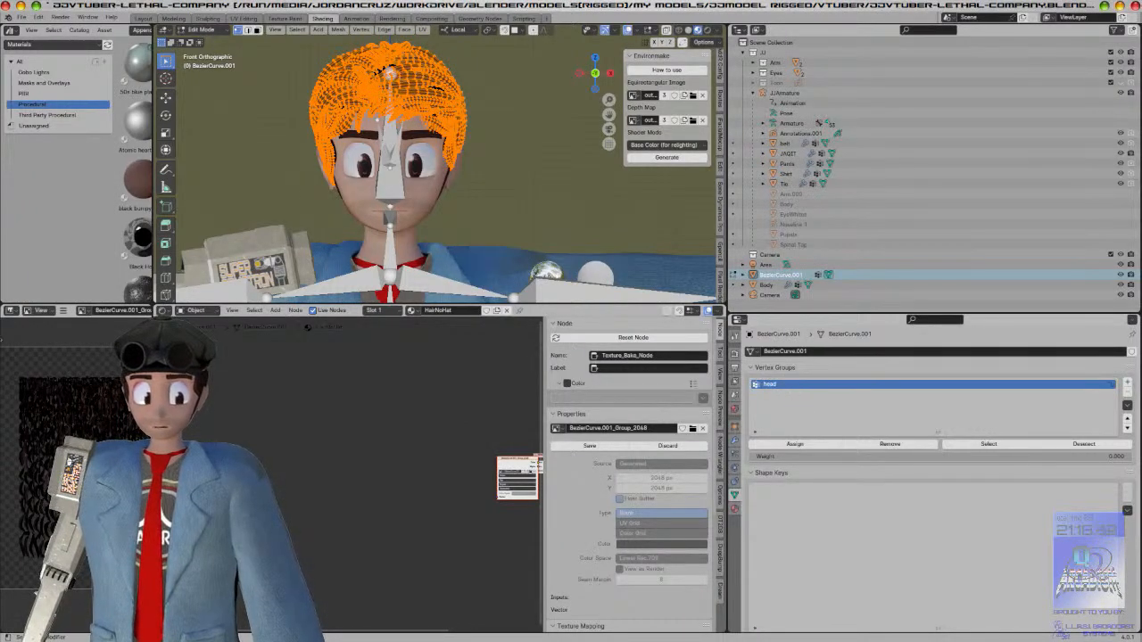
drag(775, 458, 1122, 458)
click(823, 446)
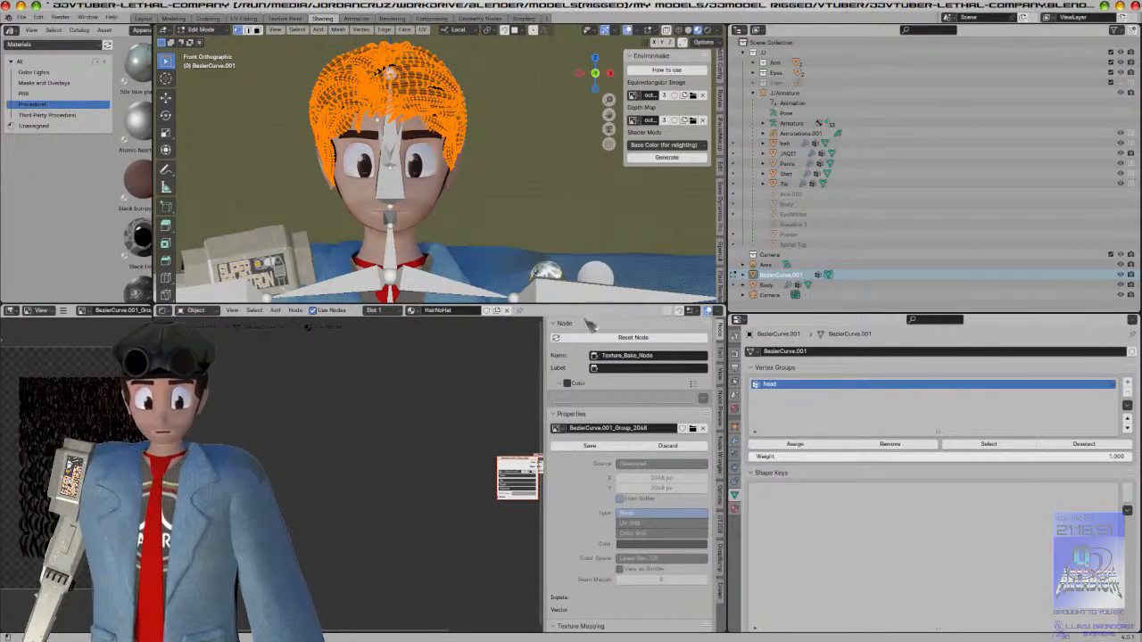
Step: Check the armature, and rename the hair's vertex group to Head
key(Tab)
click(392, 192)
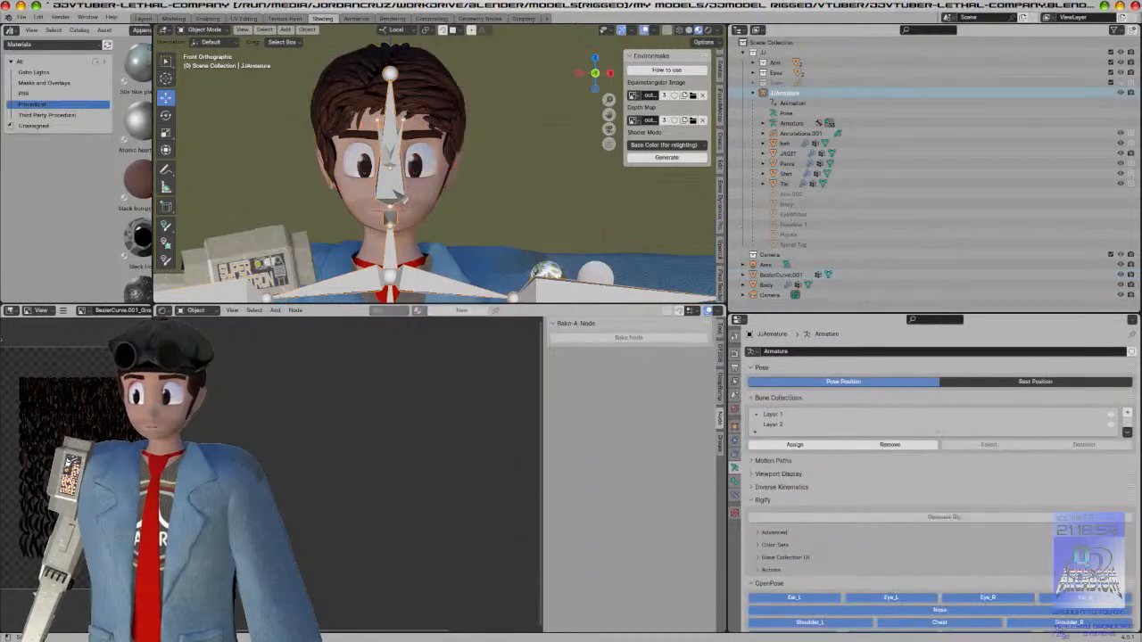
key(Tab)
key(Tab)
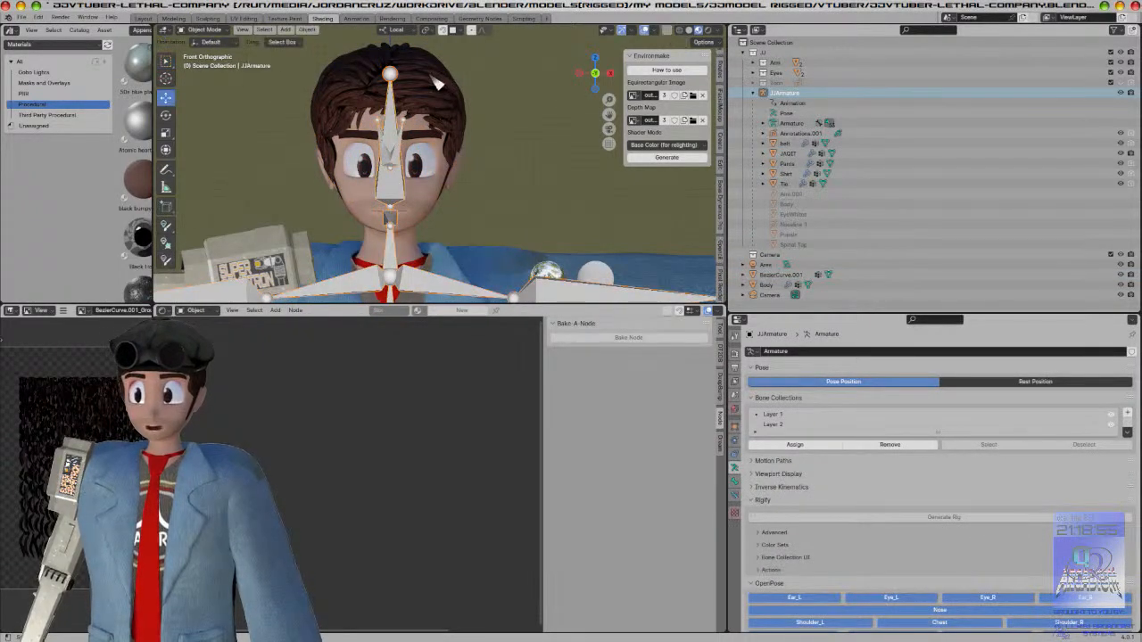
click(442, 95)
double_click(778, 386)
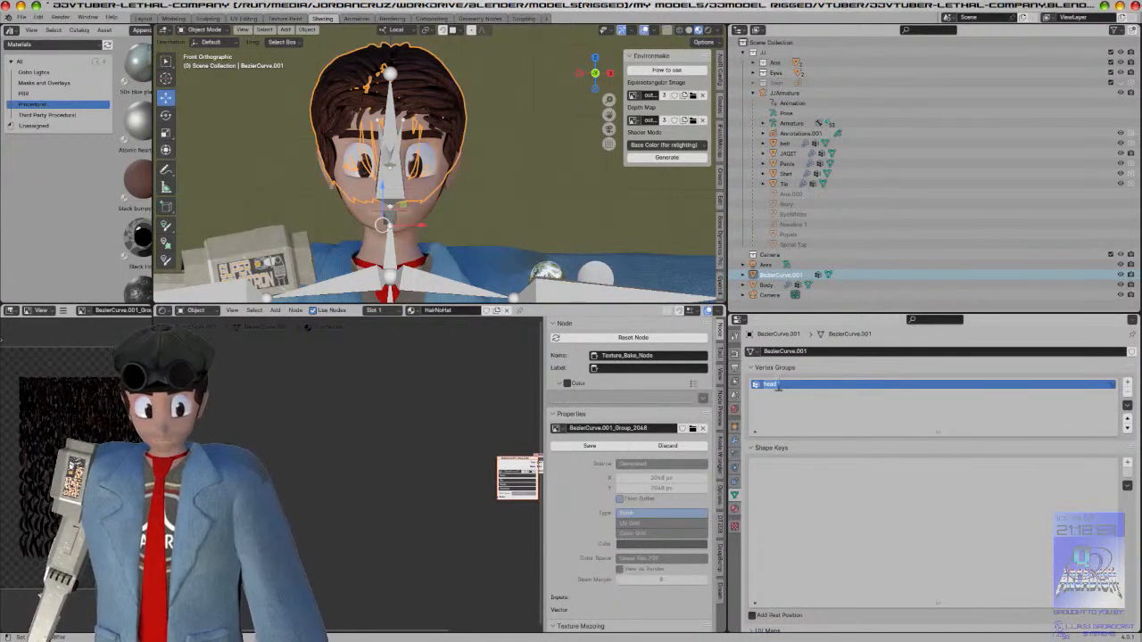
text(Head)
key(Return)
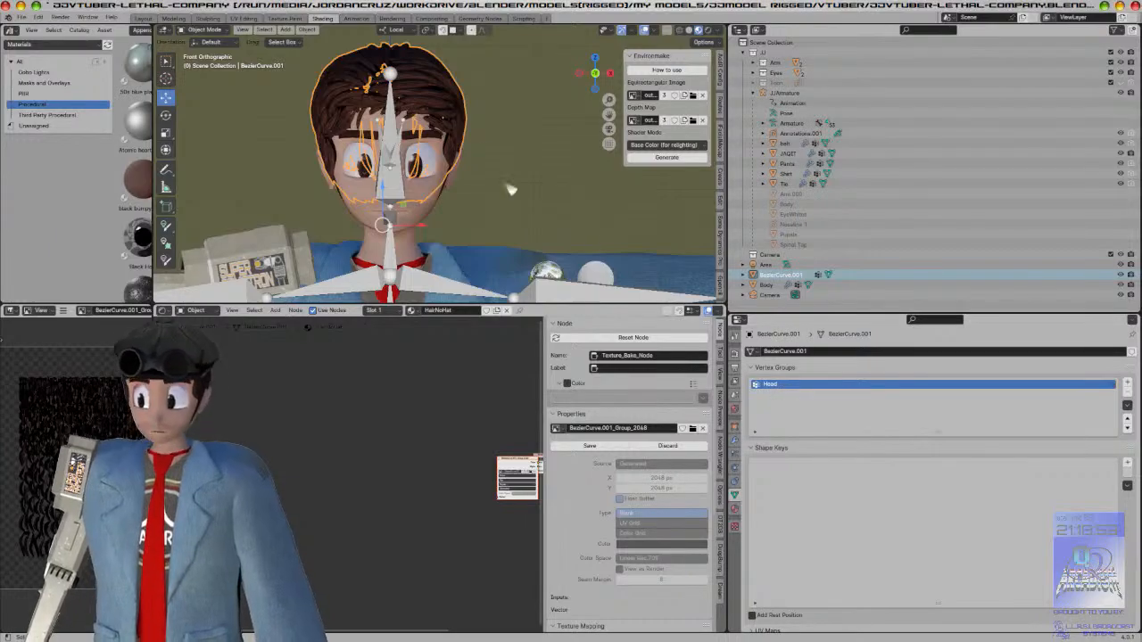
Step: Parent the hair to the character's armature with the Object parent type
shift+click(466, 165)
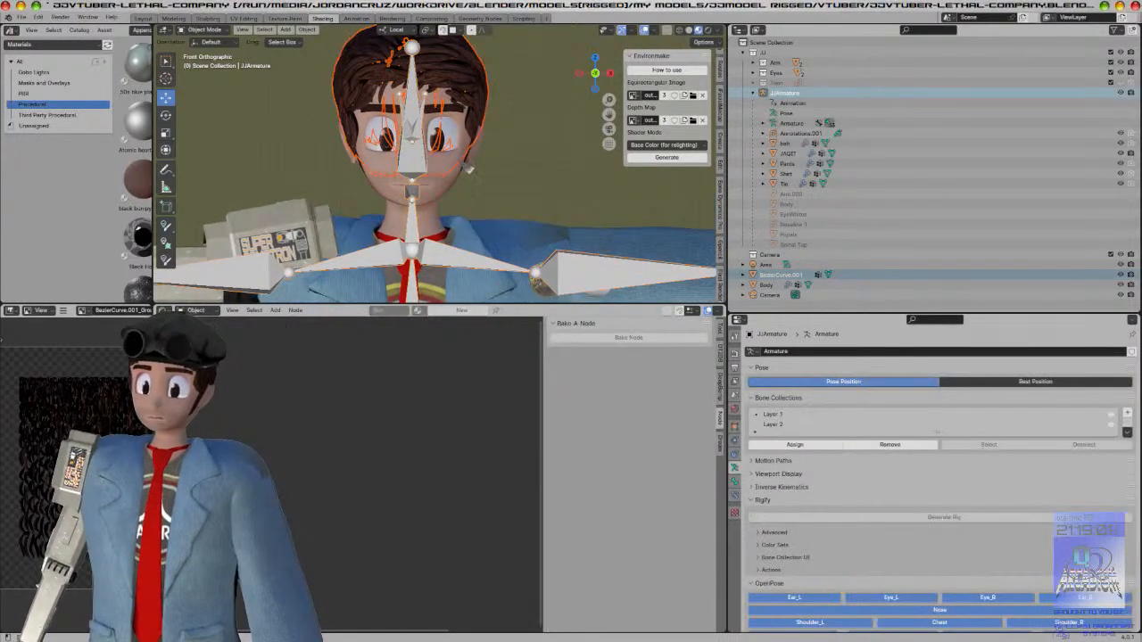
key(ctrl+p)
click(461, 162)
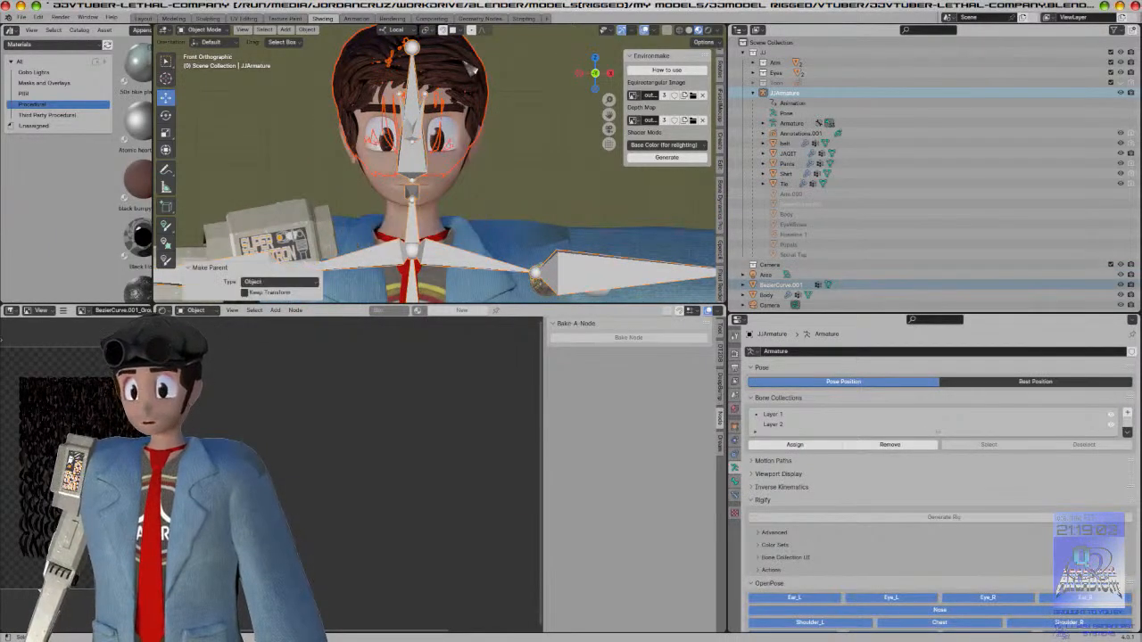
Step: Add an Armature modifier to the hair and set JJArmature as its object
click(466, 66)
click(735, 441)
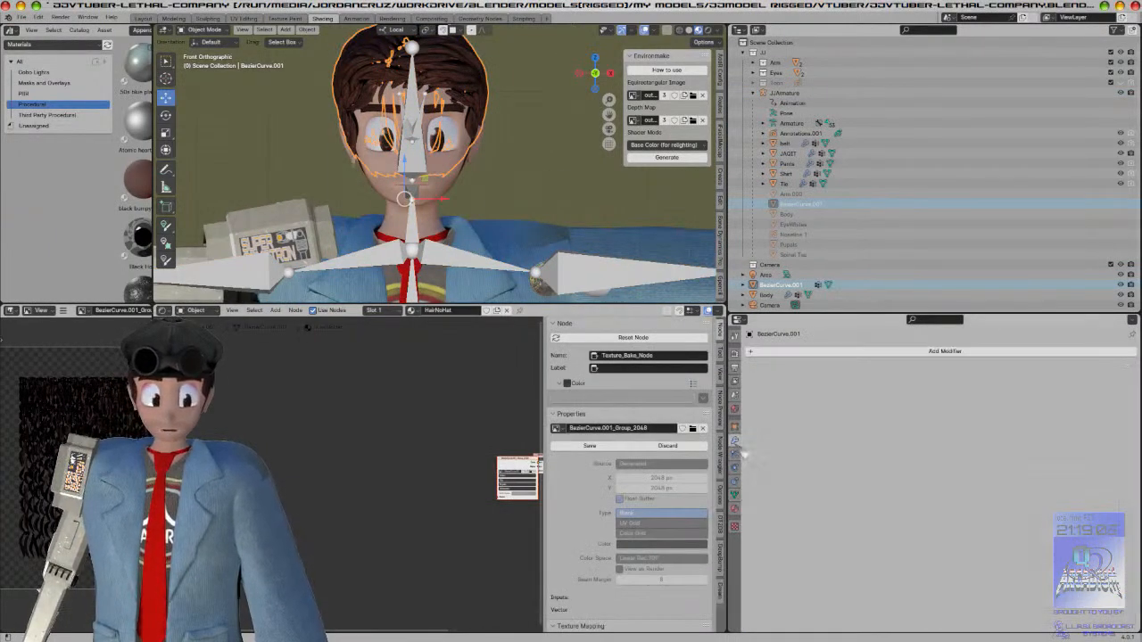
click(836, 352)
mouse_move(816, 391)
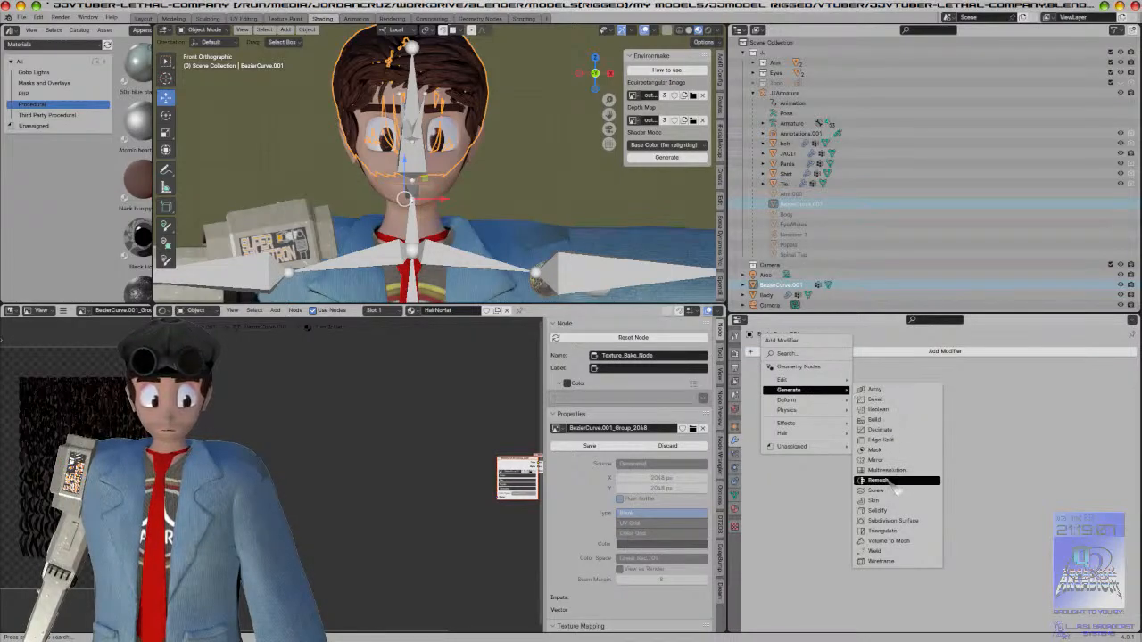
click(870, 404)
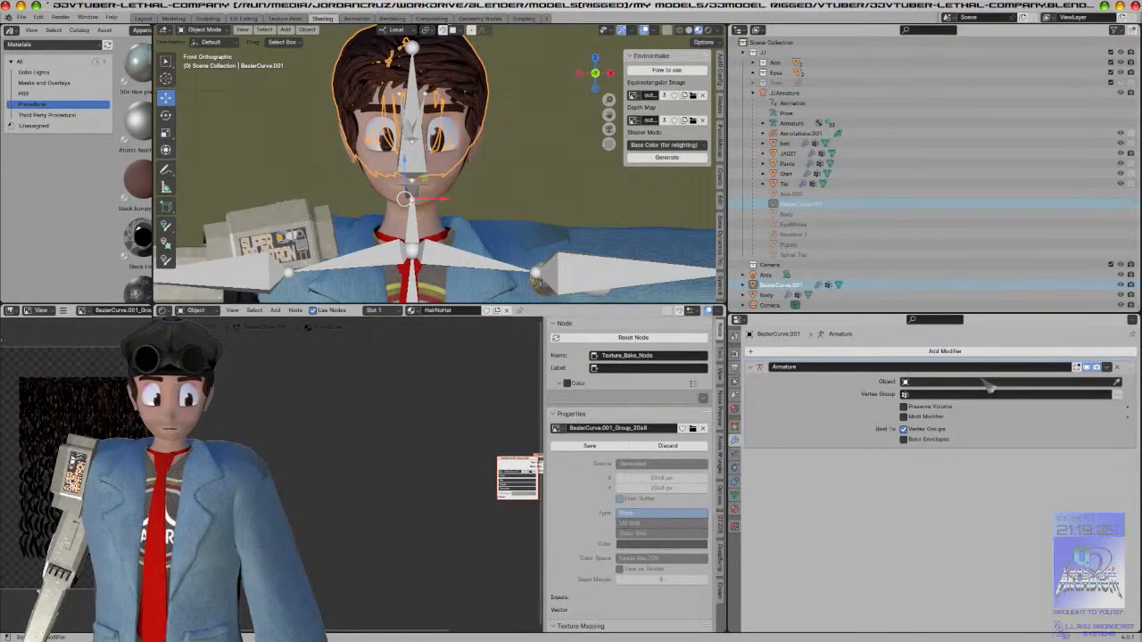
click(1116, 381)
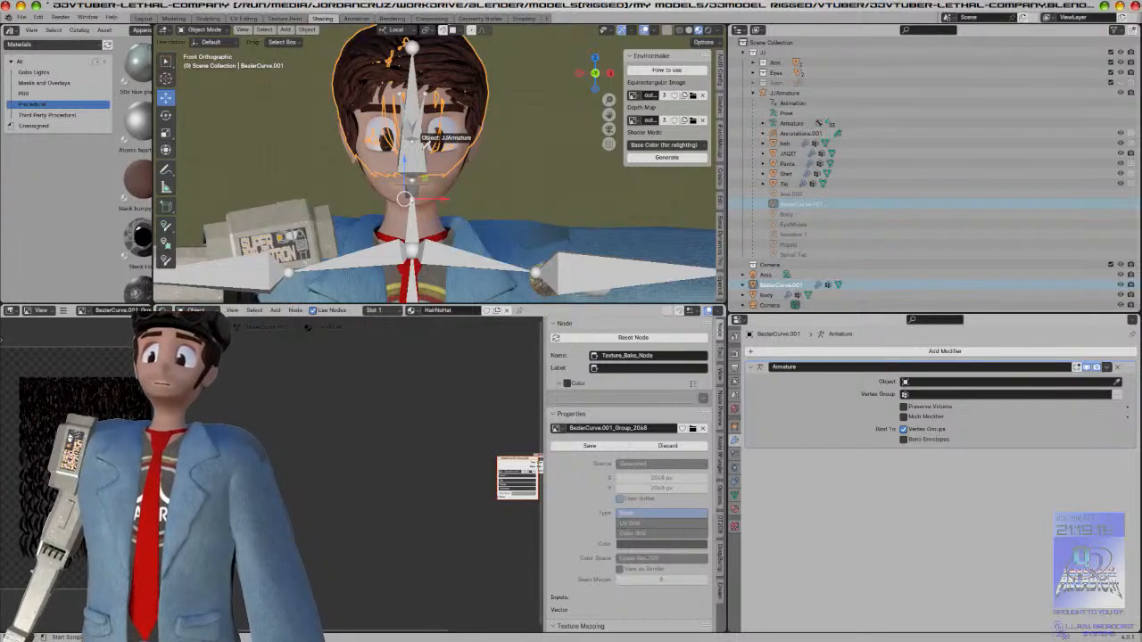
click(412, 138)
Step: Save the project as an incremented copy named JJVtuber-lethal-company1.blend
middle_drag(532, 208, 533, 165)
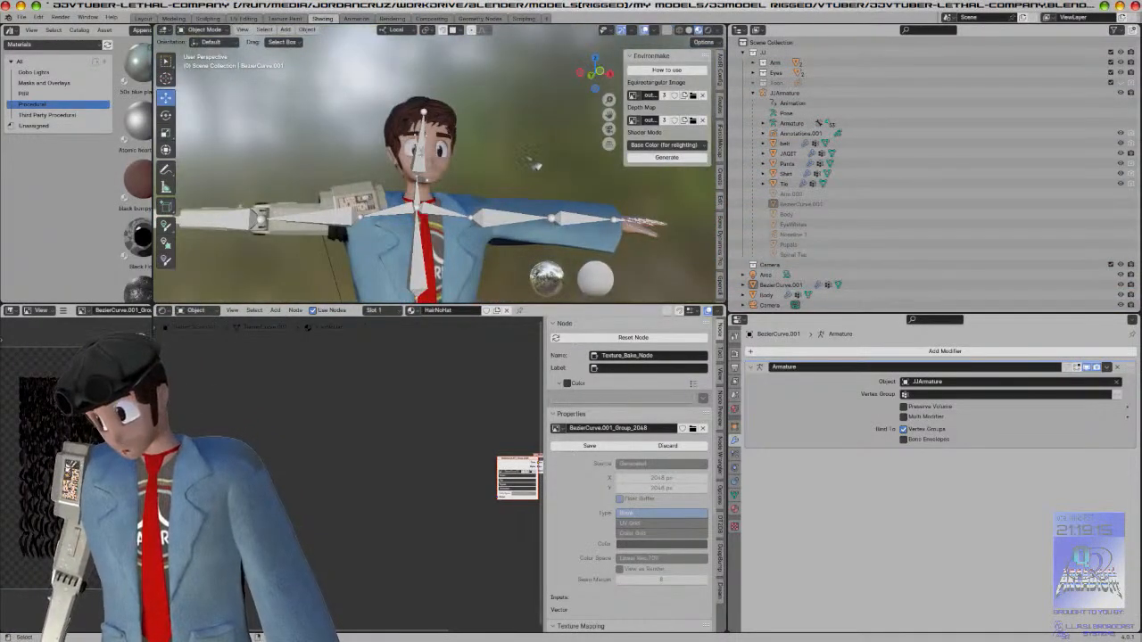
key(KP_1)
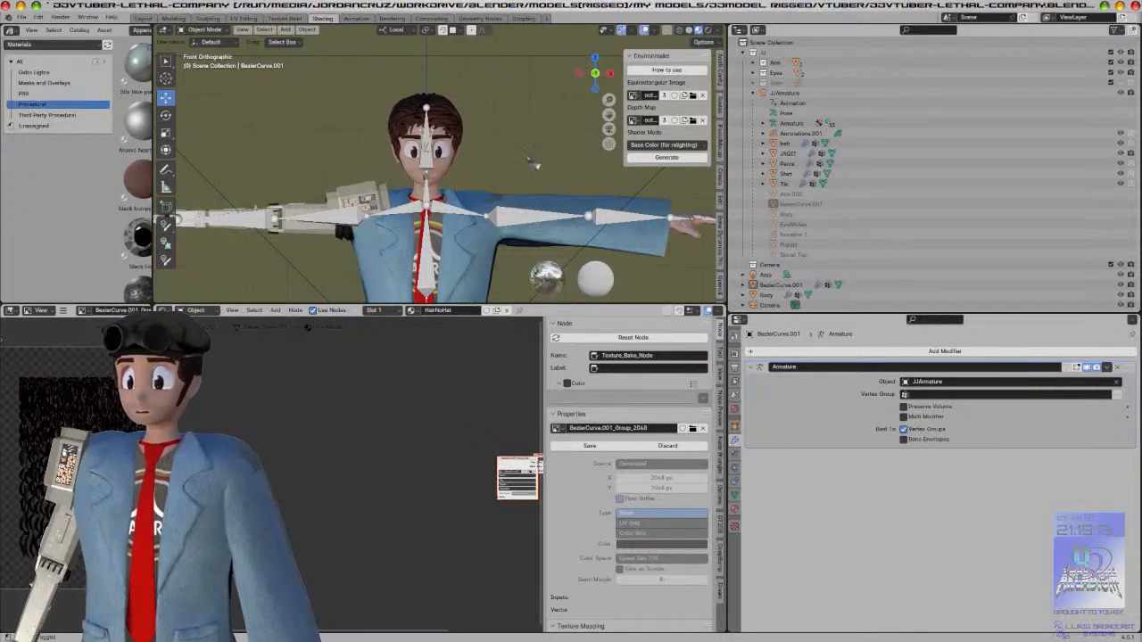
key(ctrl+shift+s)
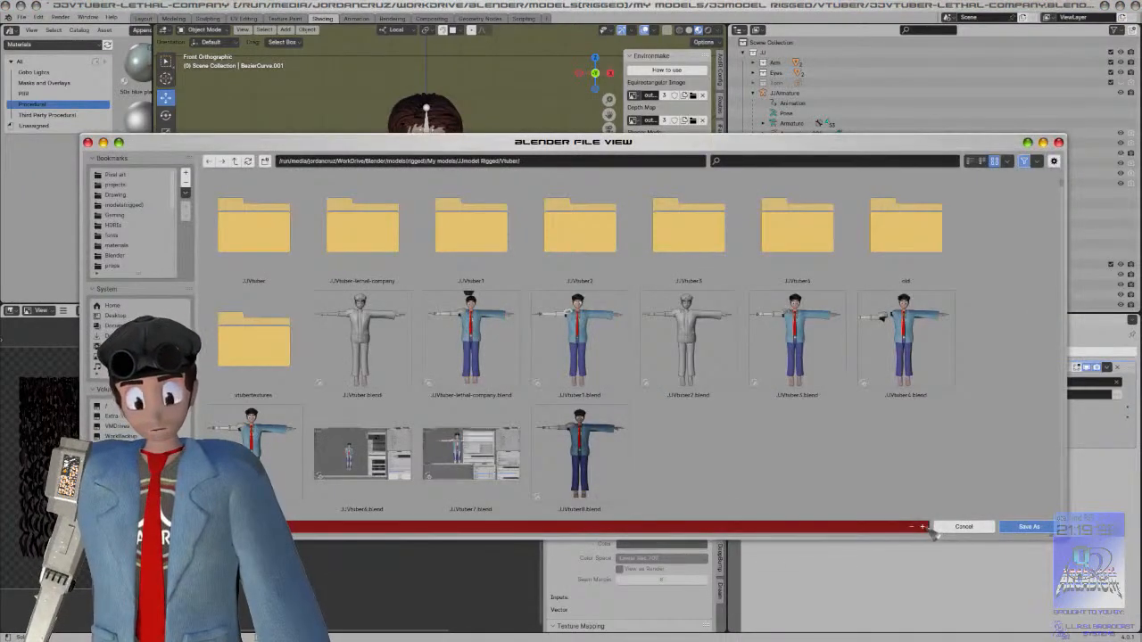
click(1026, 526)
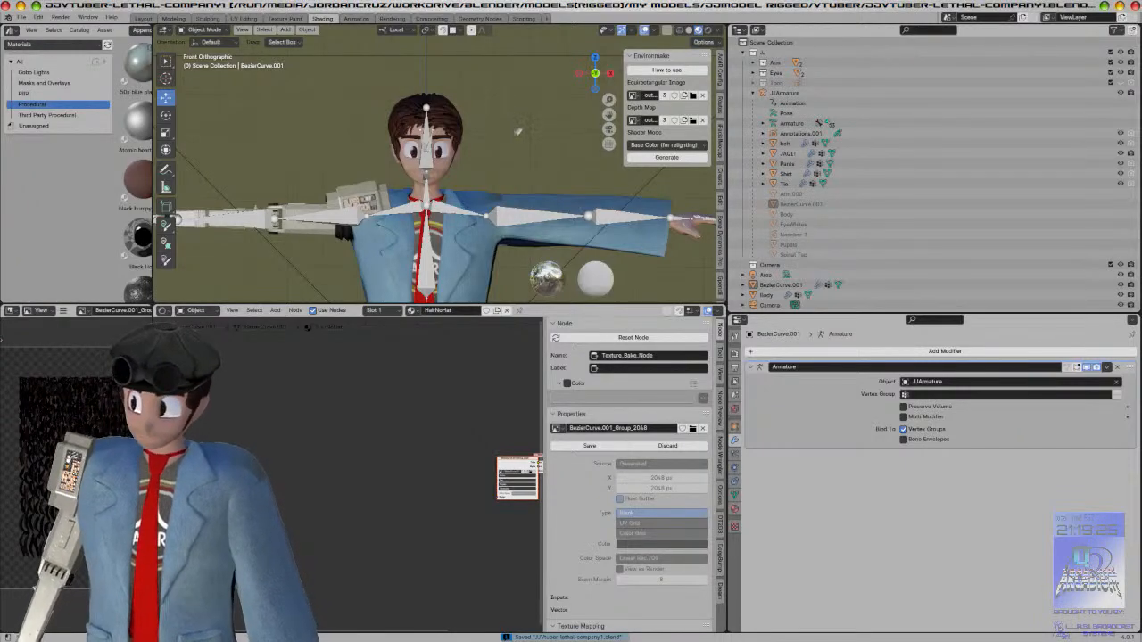
scroll(518, 130, up, 4)
scroll(520, 136, down, 3)
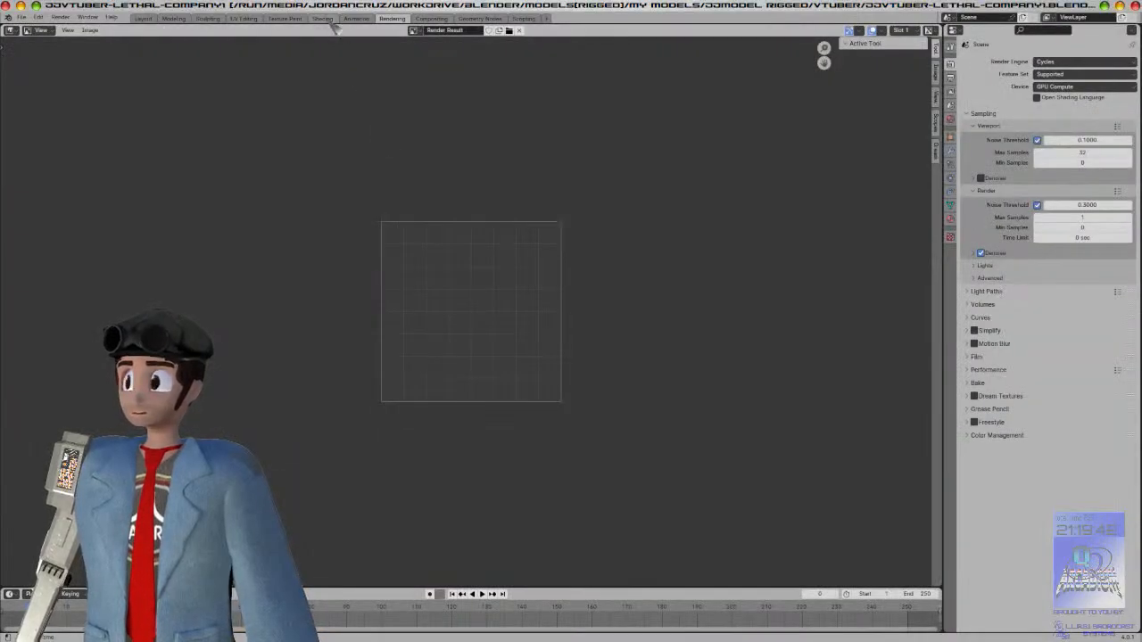
Step: Return to the Shading workspace, hide the character's armature and select the hair
click(322, 18)
scroll(542, 198, up, 3)
middle_drag(542, 198, 420, 189)
key(KP_3)
scroll(420, 187, down, 5)
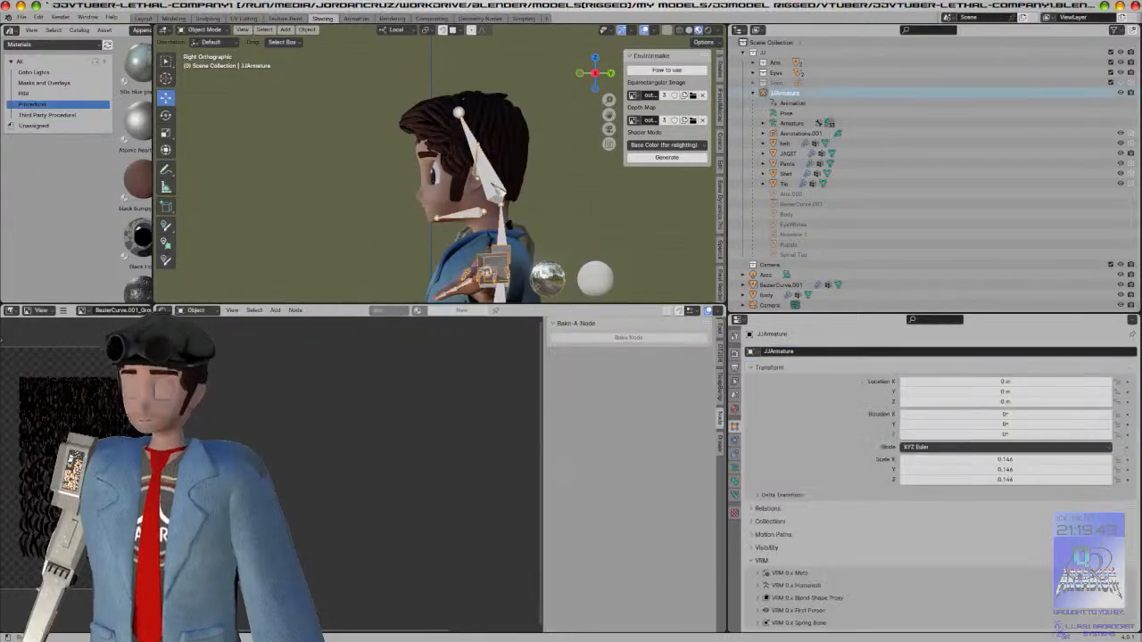
click(479, 189)
key(KP_1)
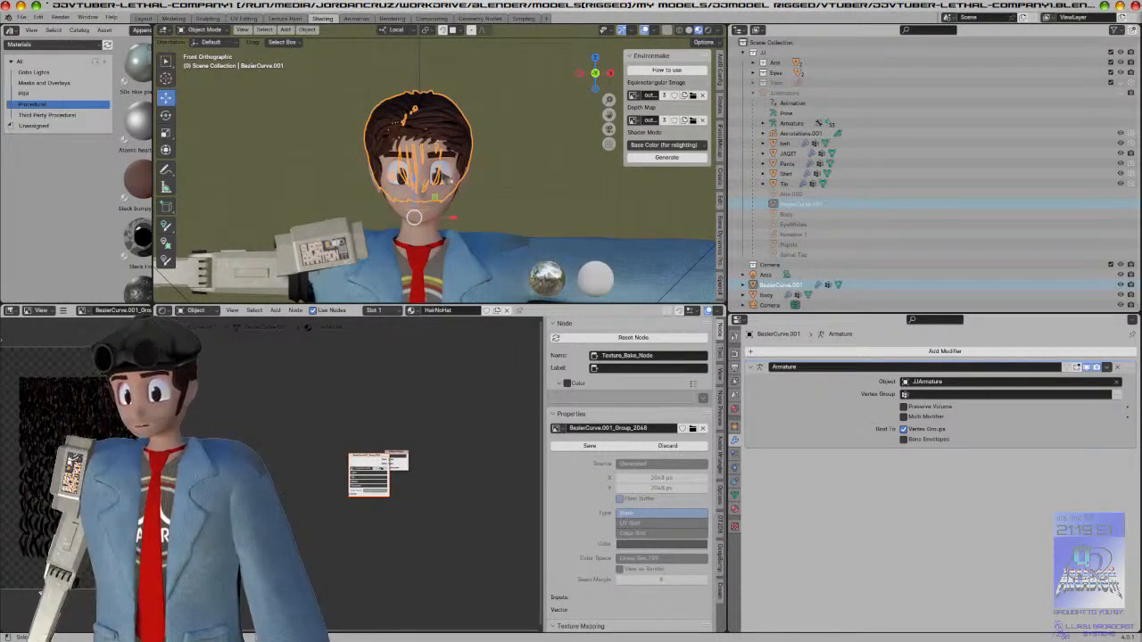
Step: Rename the BezierCurve.001 hair object to hair and move it into the JJ collection with the other body parts
scroll(771, 236, down, 2)
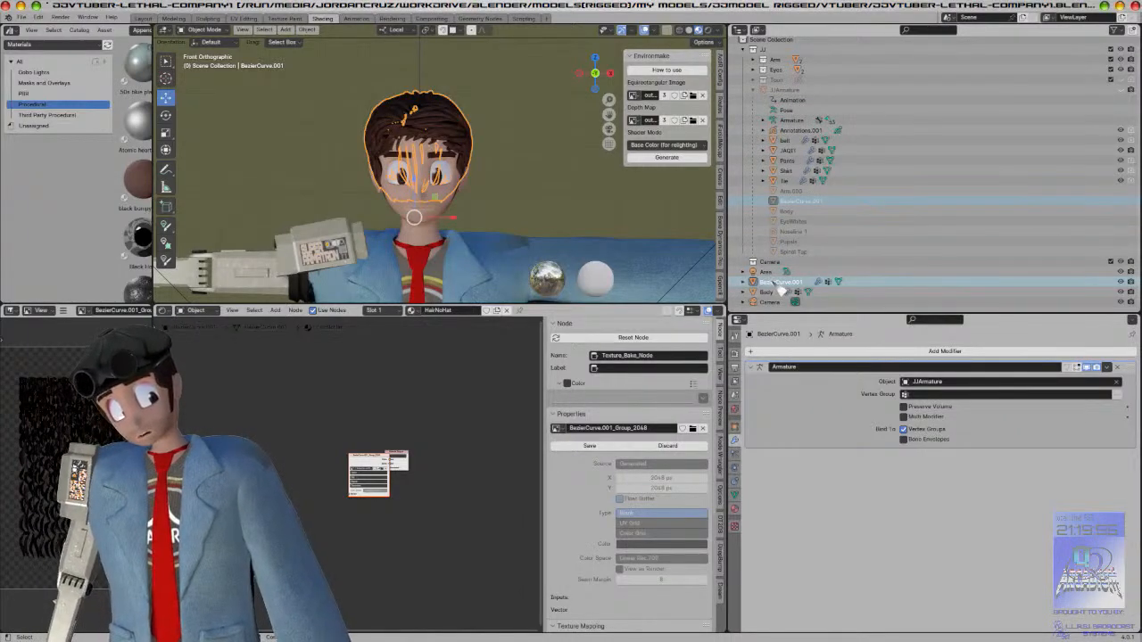
double_click(781, 282)
text(hair)
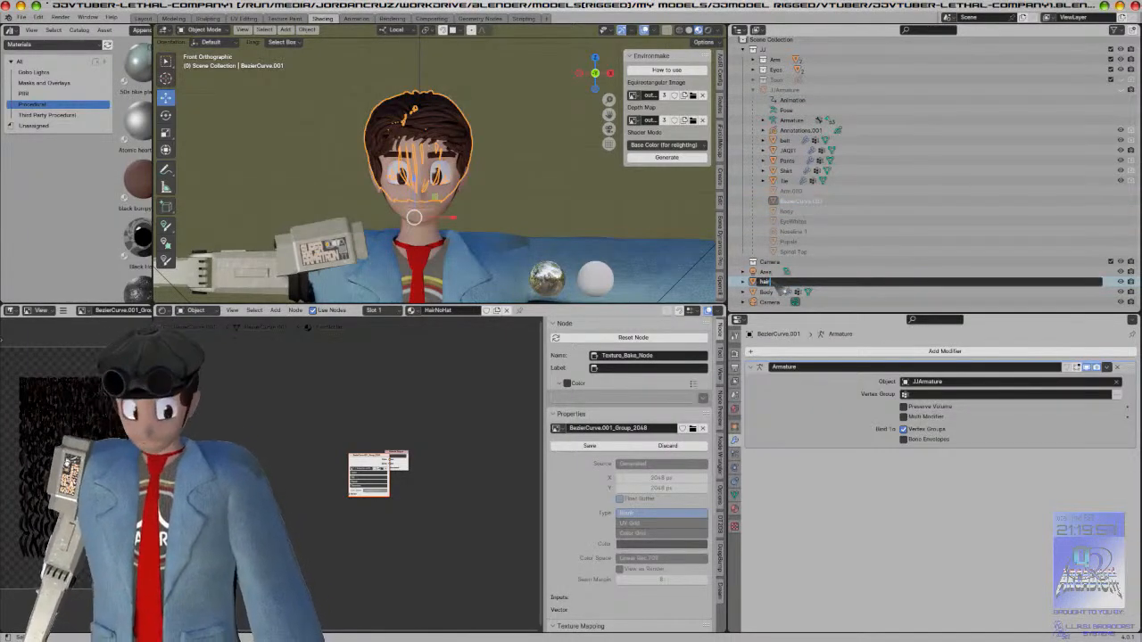
key(Return)
drag(766, 303, 786, 175)
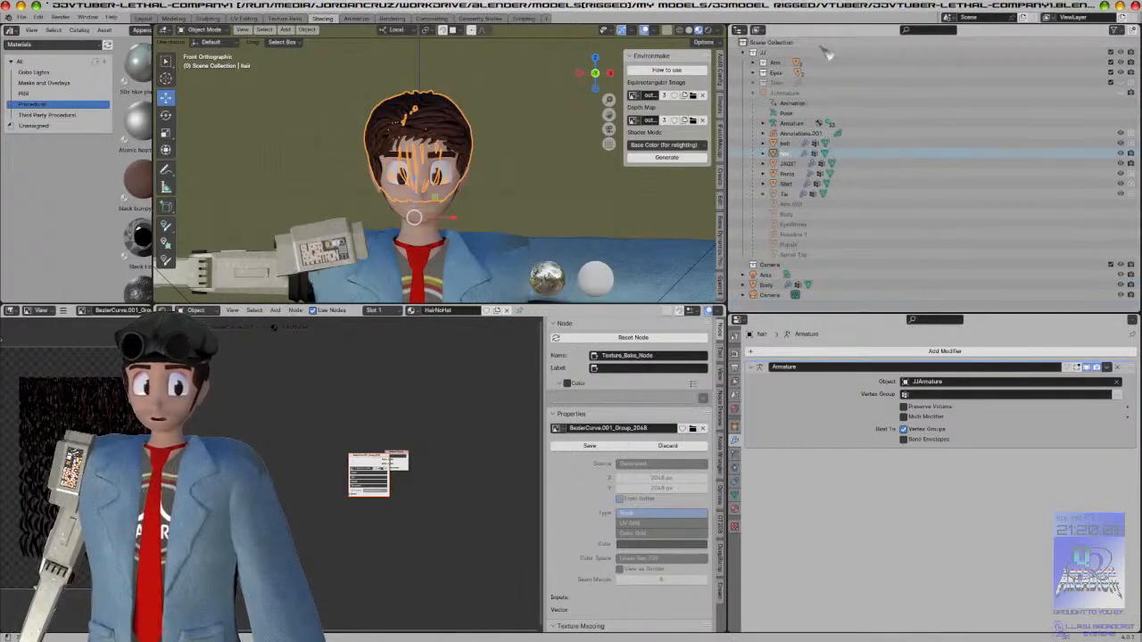
Step: Switch the hair to the Toggleable Hair Toon material and copy its MToon_unversioned.001 node group
scroll(464, 428, up, 3)
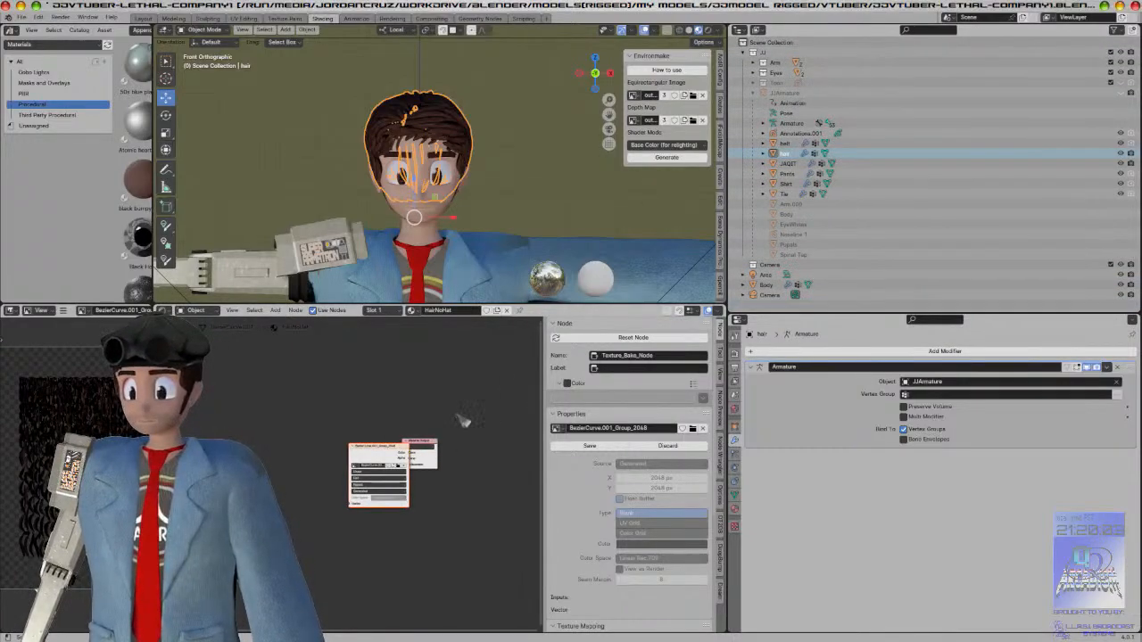
click(411, 310)
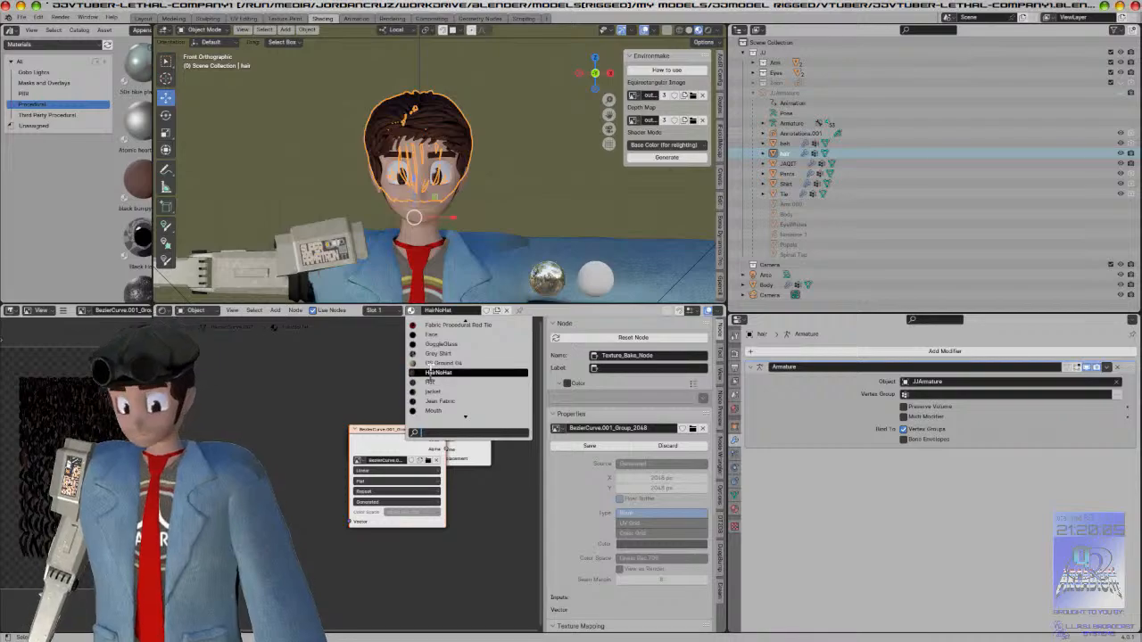
text(hair)
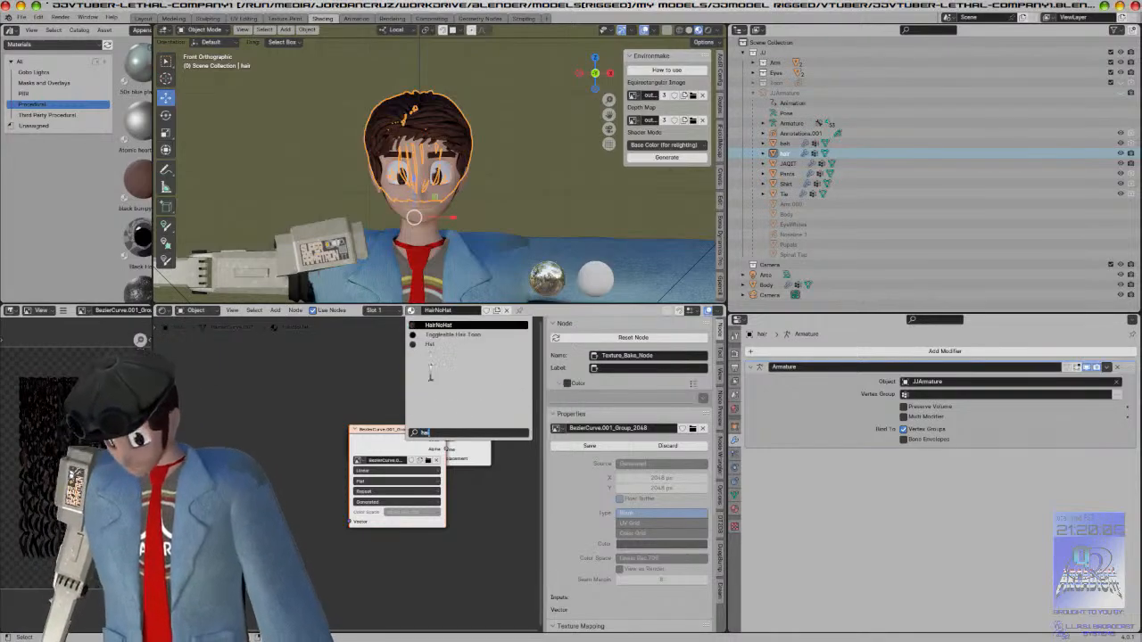
click(475, 334)
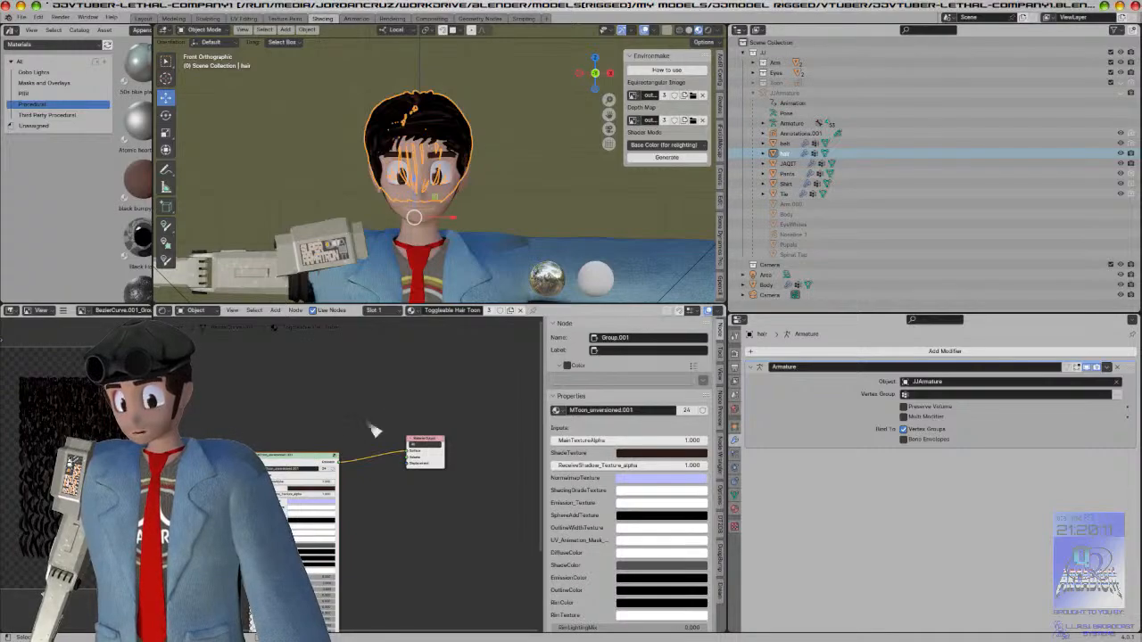
Step: Reassign the HairNoHat material to the hair and paste the MToon group between the baked texture and the Material Output
click(412, 311)
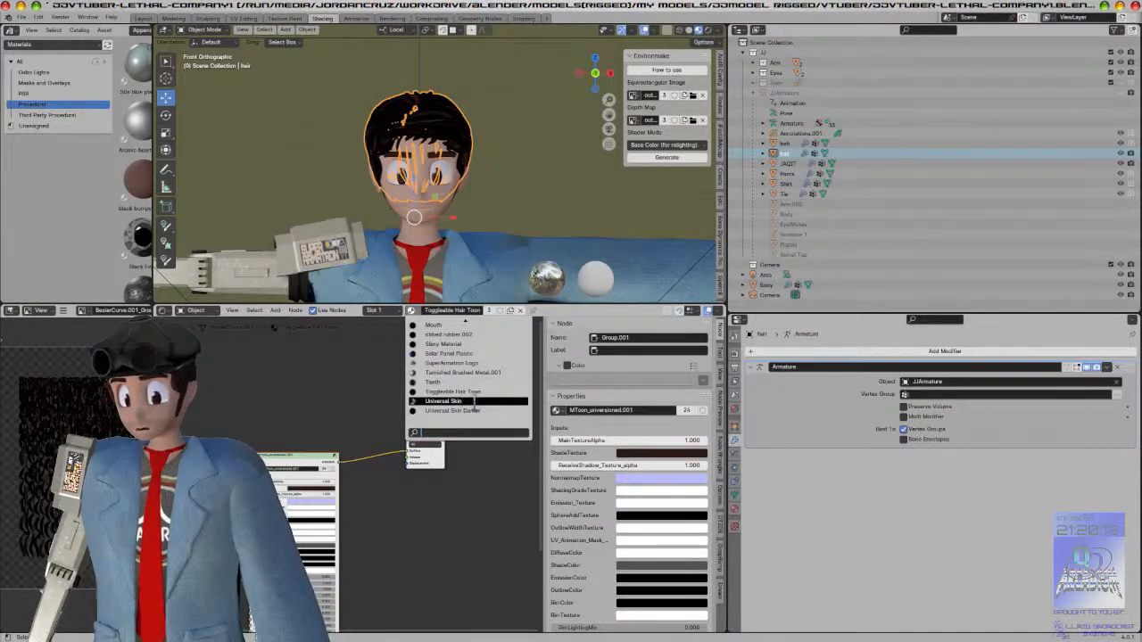
text(hair)
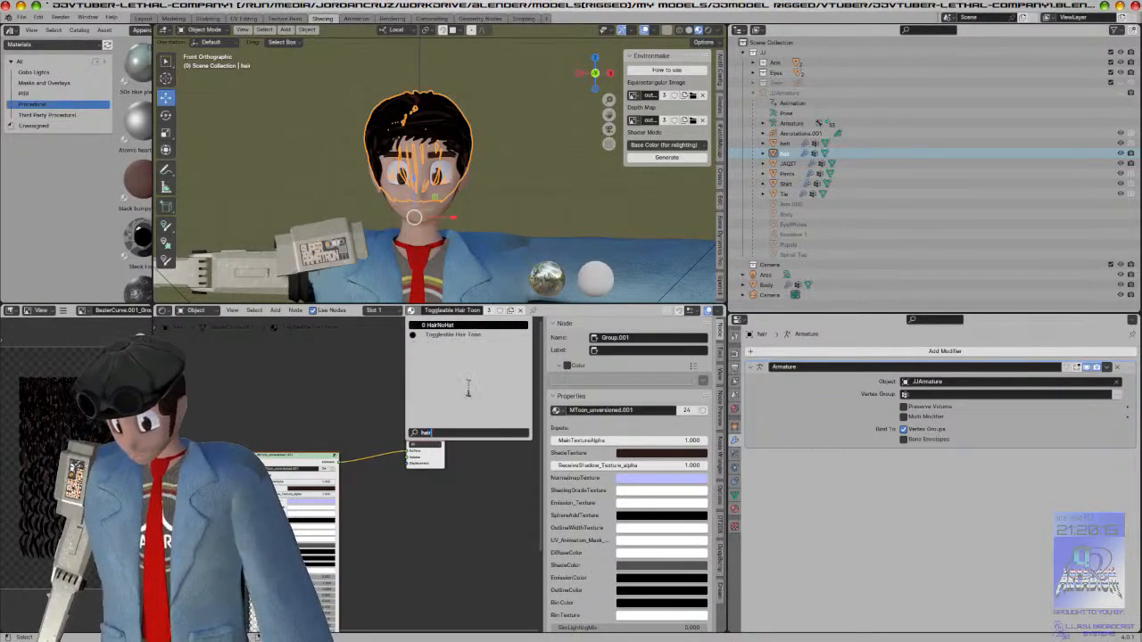
key(Return)
drag(386, 458, 263, 448)
drag(371, 447, 335, 589)
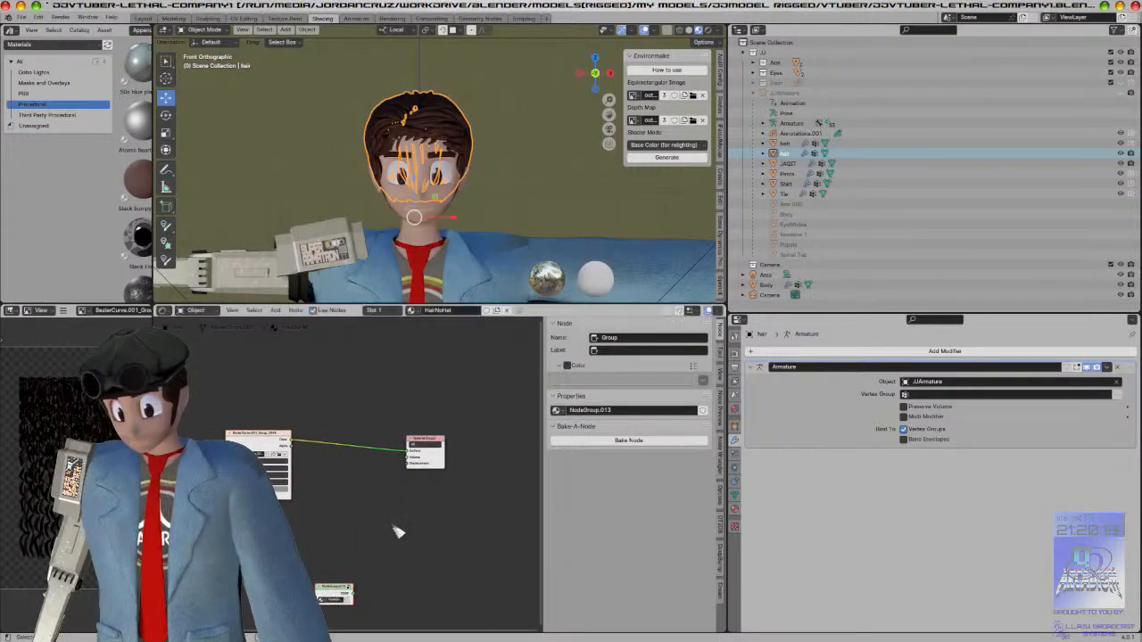
key(ctrl+v)
drag(385, 443, 372, 339)
Step: Deselect the hair, check its new toon shading up close and save the project
click(529, 171)
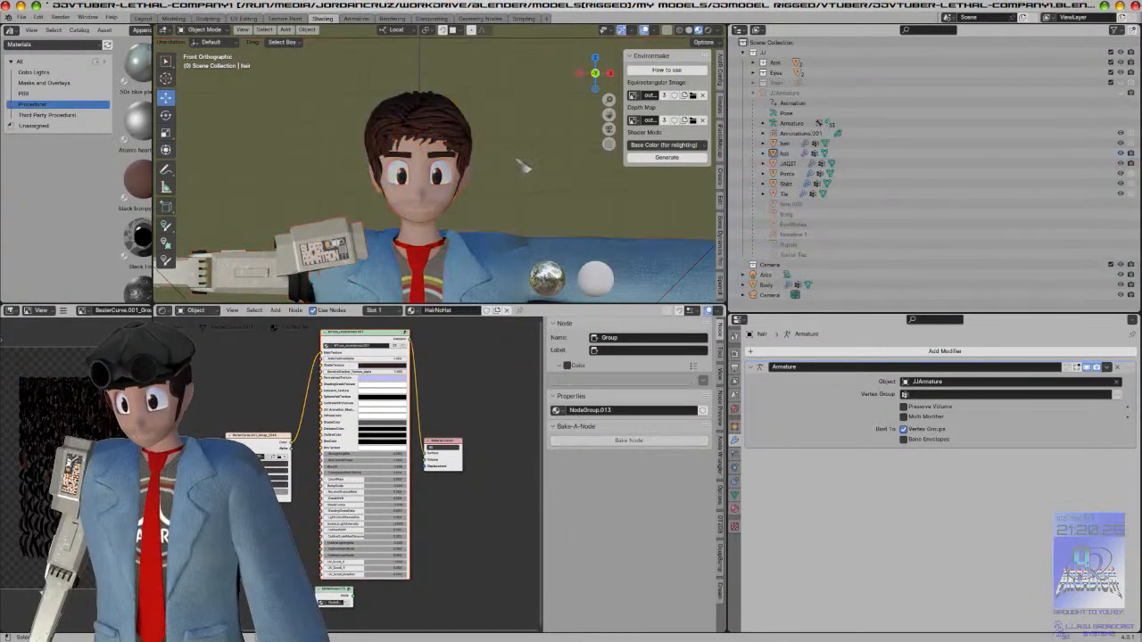
scroll(522, 173, up, 5)
key(ctrl+s)
scroll(535, 178, down, 1)
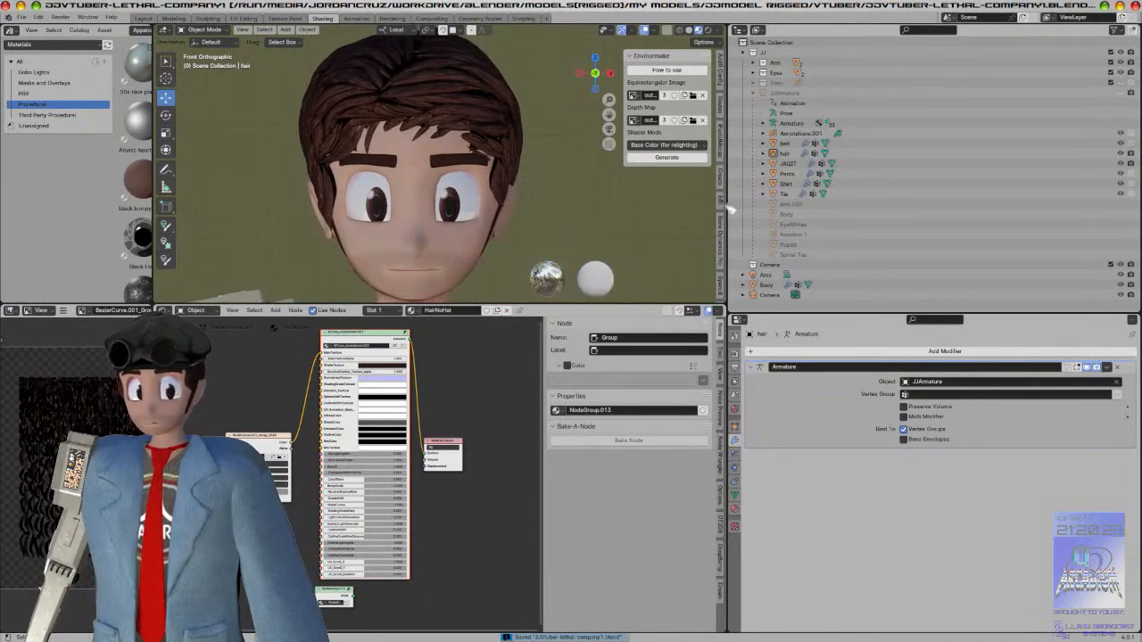
Step: Switch to the Layout workspace, unhide the hidden objects and select the character's armature in front view
click(144, 18)
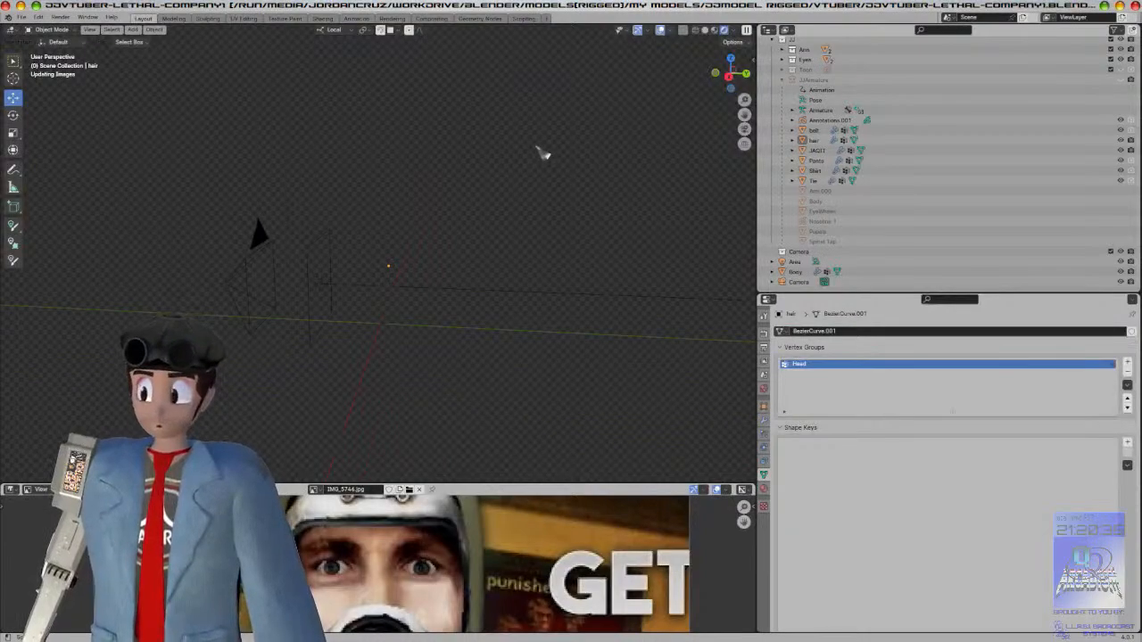
middle_drag(463, 239, 501, 257)
scroll(468, 245, up, 5)
scroll(480, 252, down, 5)
scroll(489, 256, up, 4)
key(alt+h)
click(457, 343)
scroll(523, 276, up, 4)
key(KP_1)
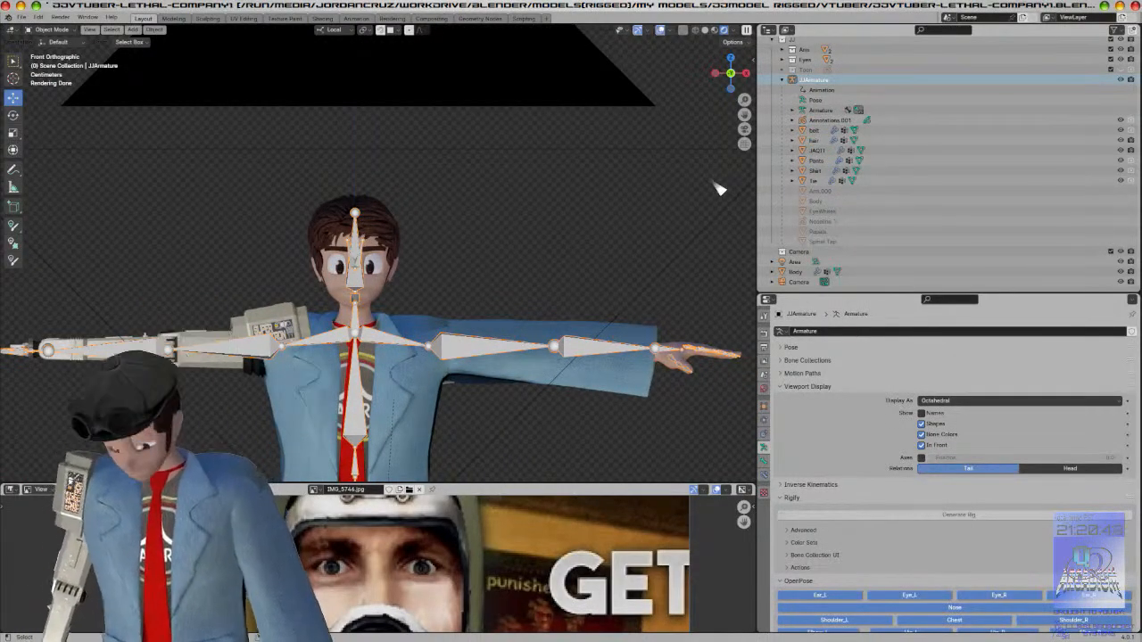
Step: Validate the VRM model and dismiss the validation report
key(n)
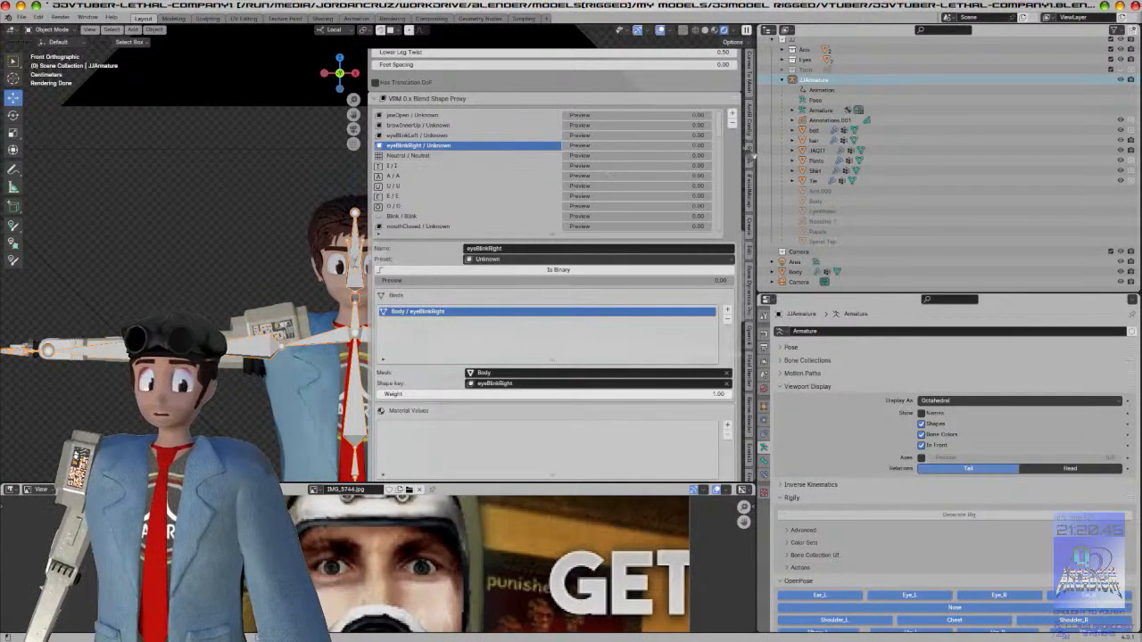
scroll(735, 165, up, 10)
scroll(736, 165, up, 15)
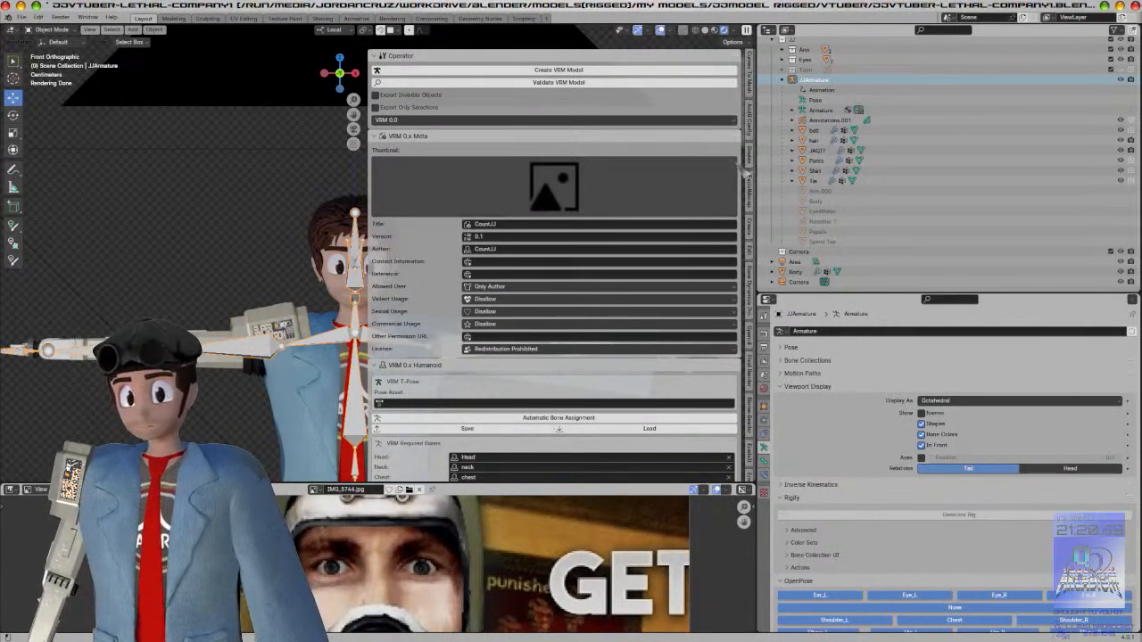
click(577, 83)
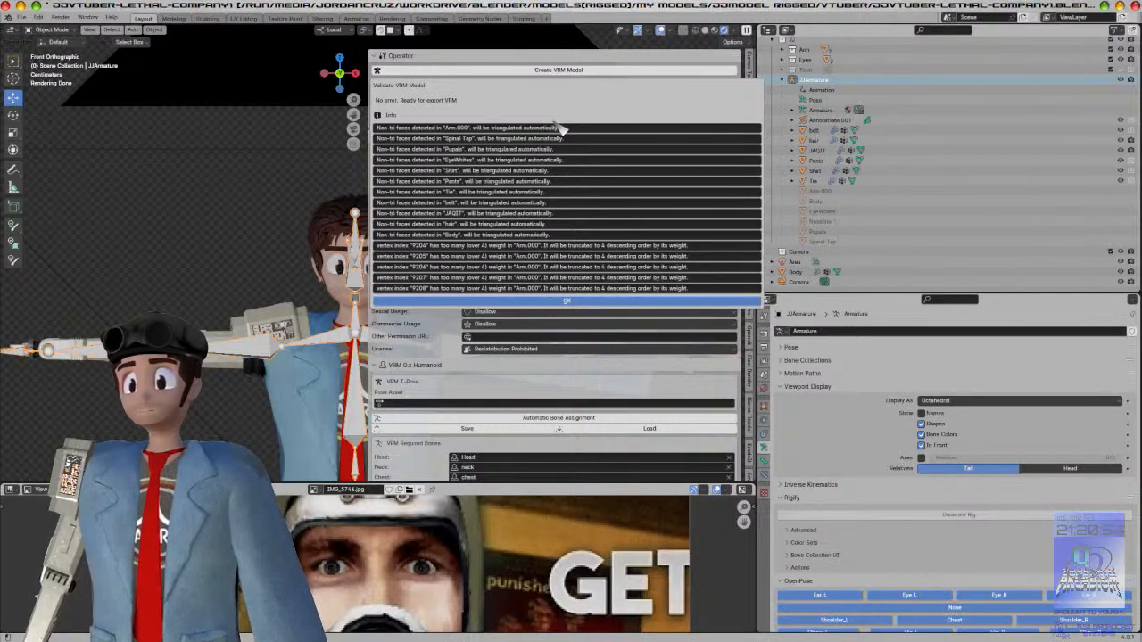
click(542, 303)
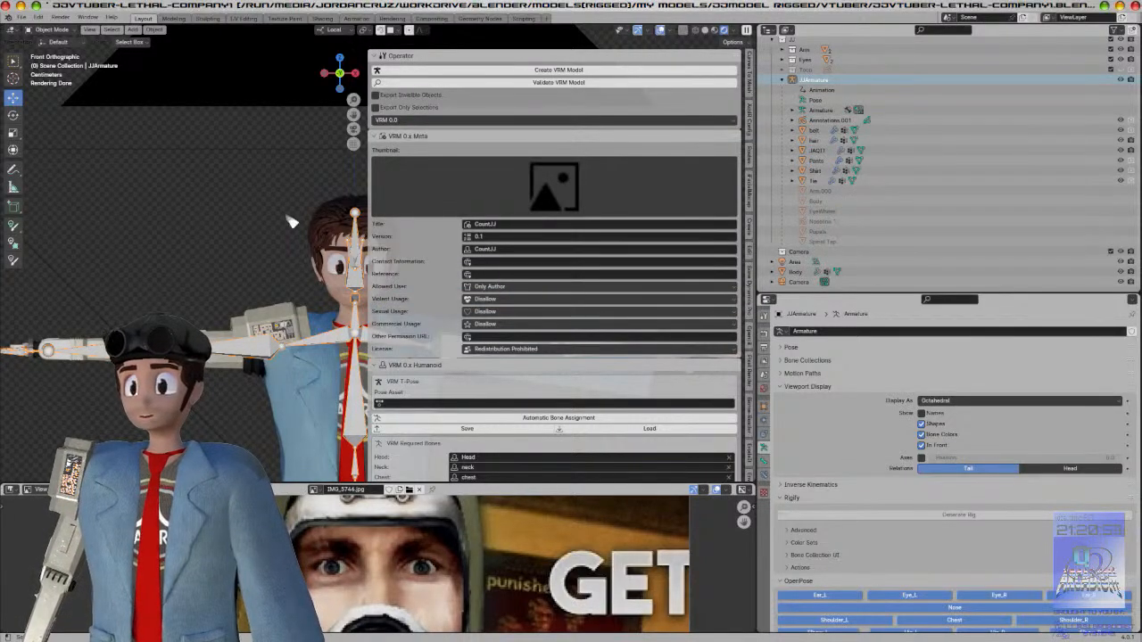
key(n)
Step: Deselect the armature and save the project from the front view of the character
scroll(461, 243, up, 4)
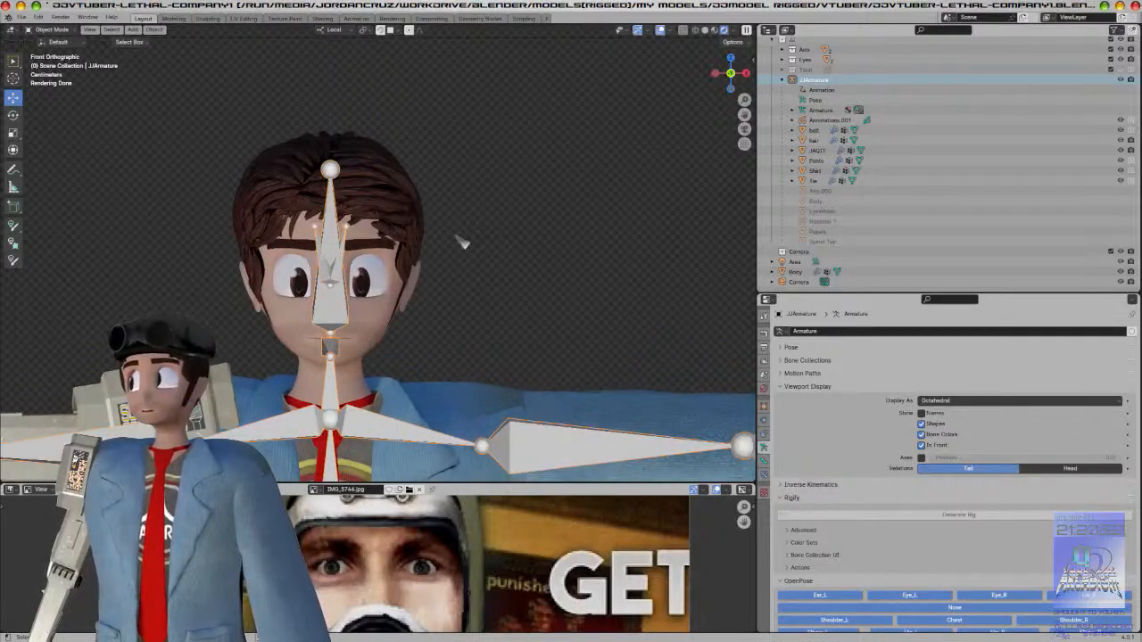
key(ctrl+s)
key(ctrl+a)
shift+middle_drag(501, 306, 584, 242)
key(KP_5)
key(KP_1)
scroll(585, 241, down, 4)
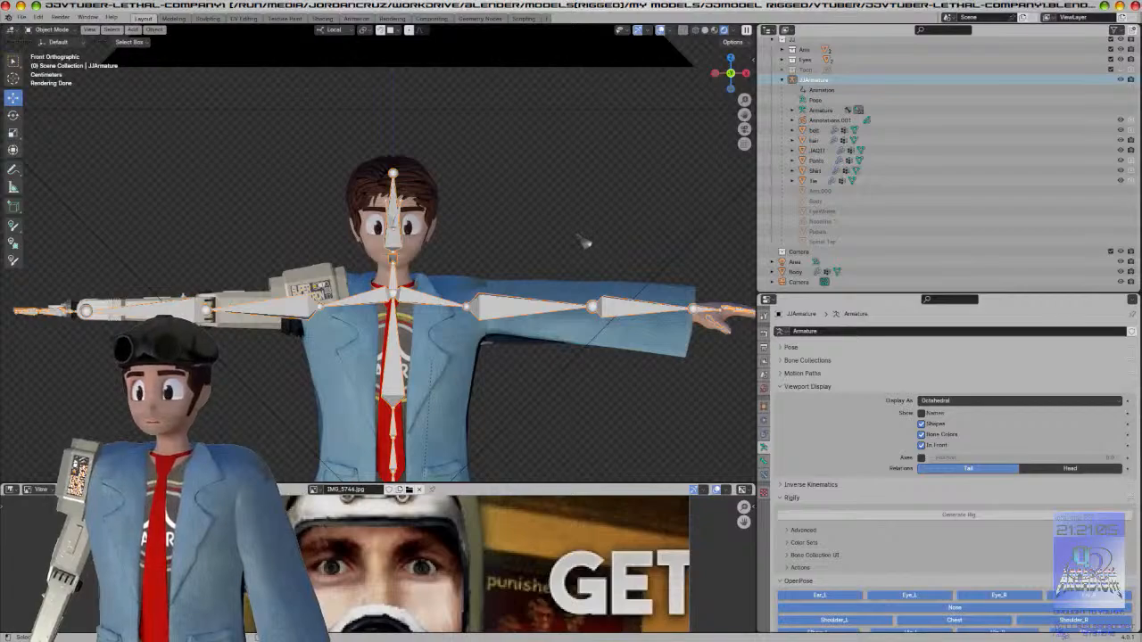
scroll(581, 246, up, 5)
key(ctrl+s)
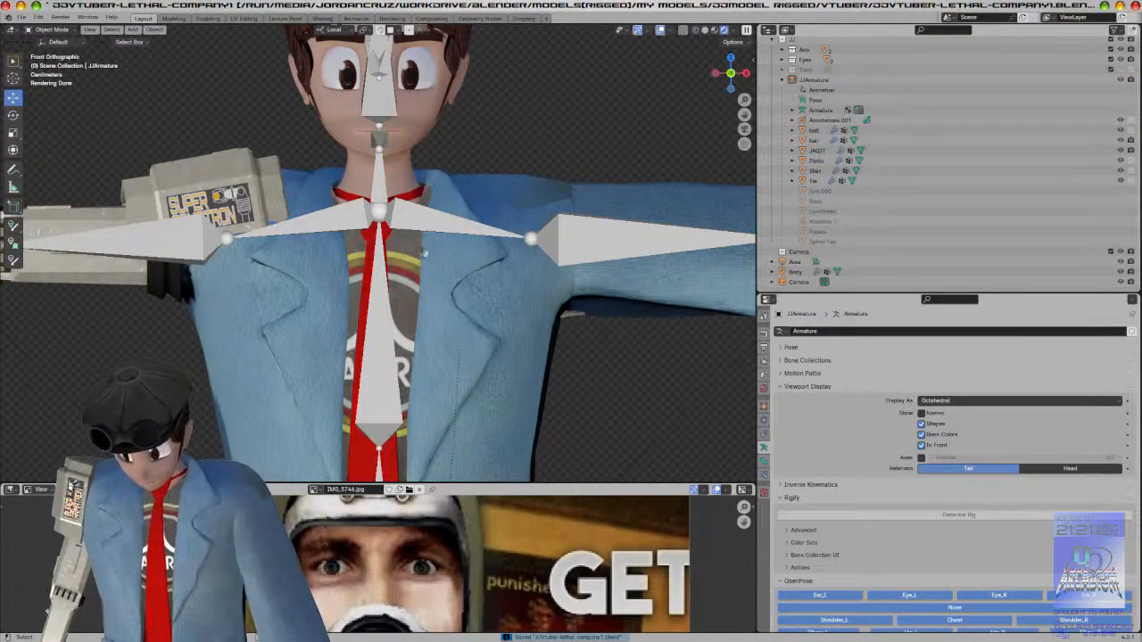
Step: Enlarge the reference image area and examine the hooded gas mask alongside the character's head
drag(502, 485, 500, 242)
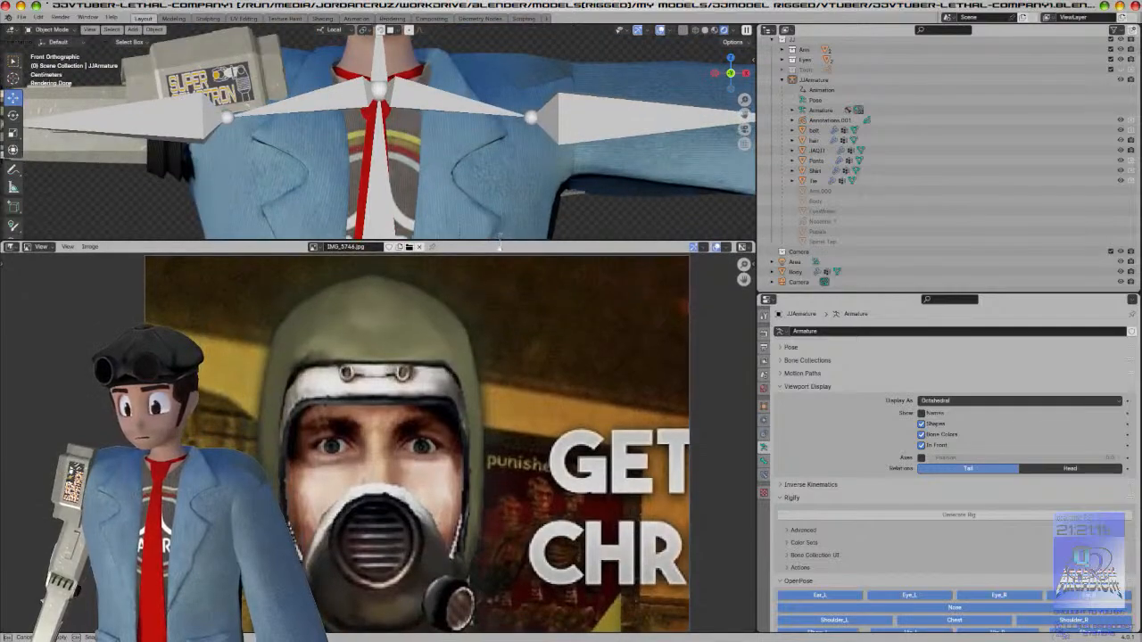
scroll(339, 403, down, 4)
scroll(338, 402, up, 4)
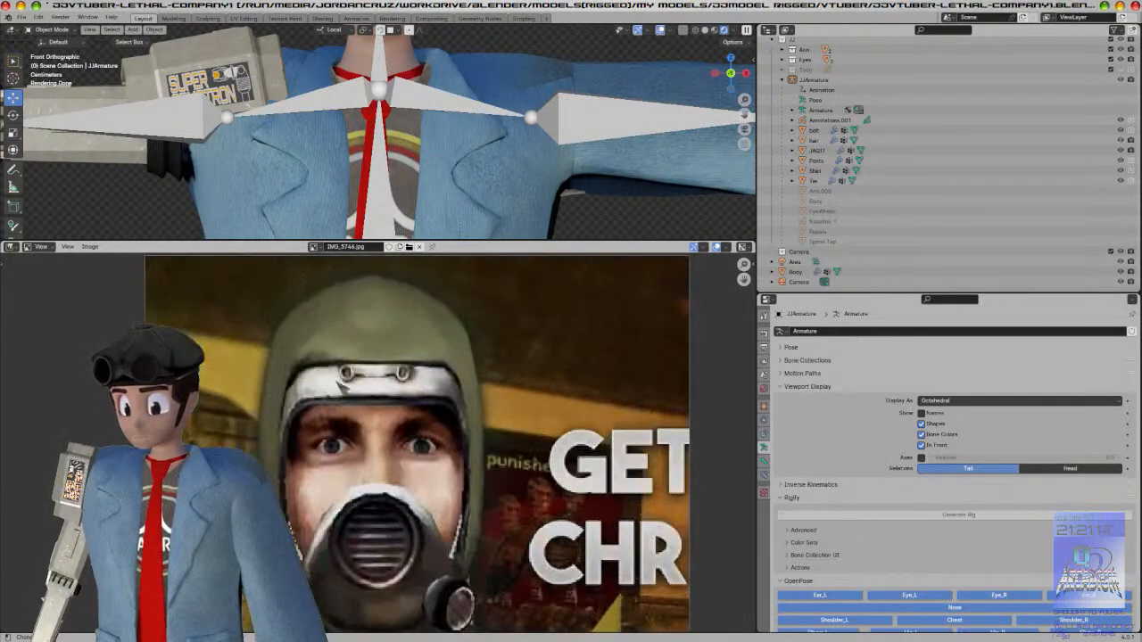
scroll(603, 354, up, 1)
middle_drag(601, 351, 592, 439)
middle_drag(586, 367, 589, 378)
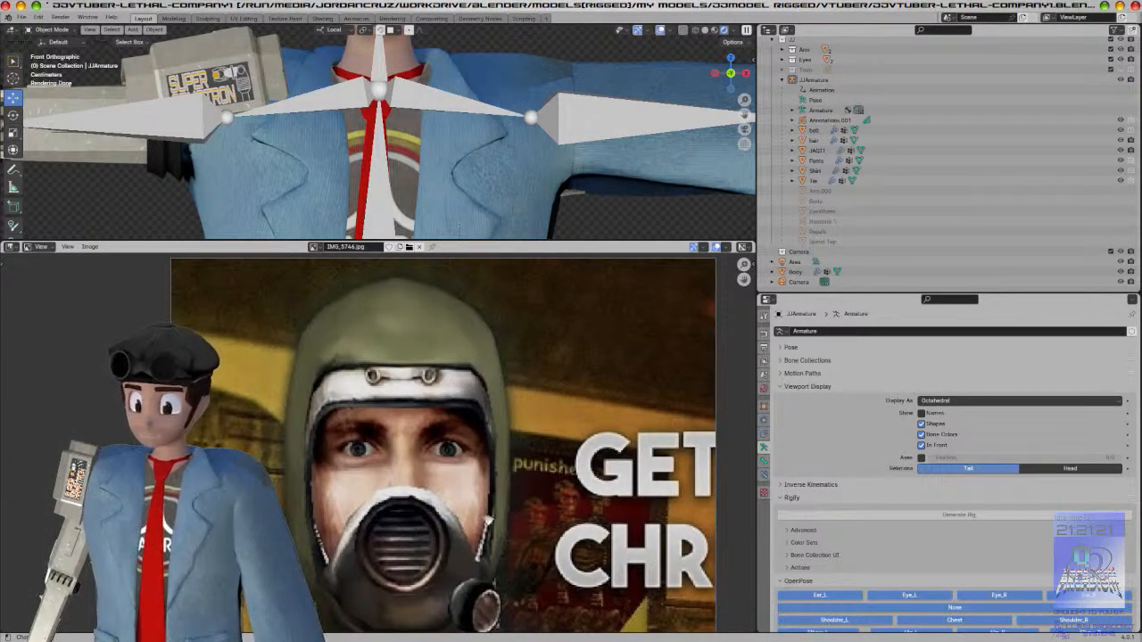
middle_drag(553, 292, 547, 259)
scroll(560, 104, down, 5)
shift+middle_drag(546, 69, 566, 169)
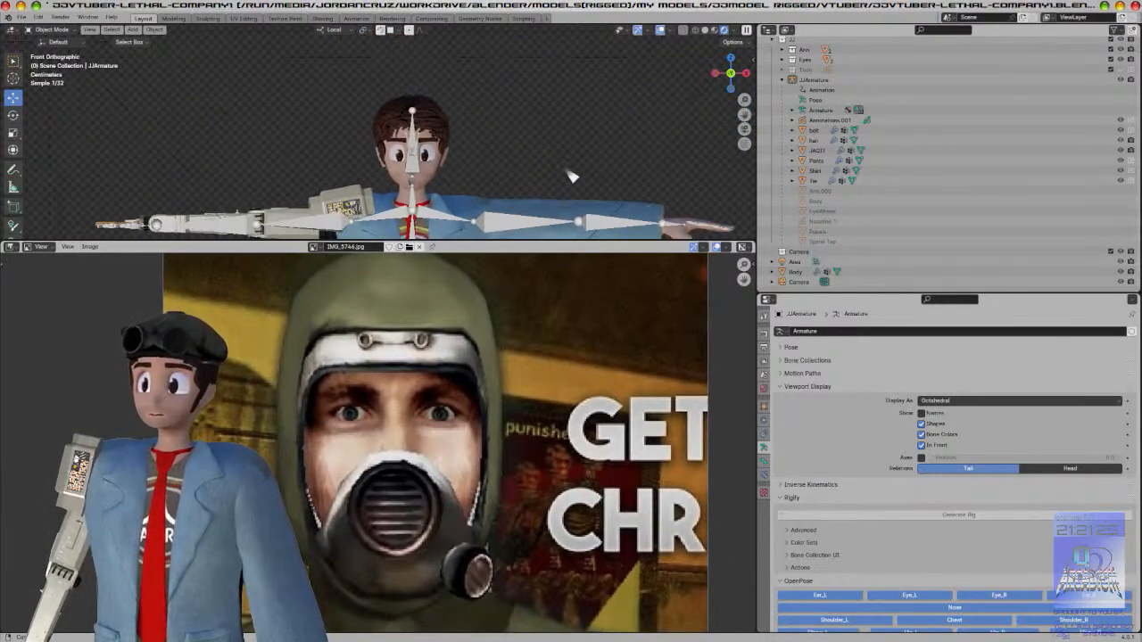
middle_drag(548, 390, 533, 421)
scroll(500, 194, up, 3)
shift+middle_drag(533, 168, 499, 104)
Step: Hide the character's armature and enlarge the 3D viewport above the reference image
click(401, 136)
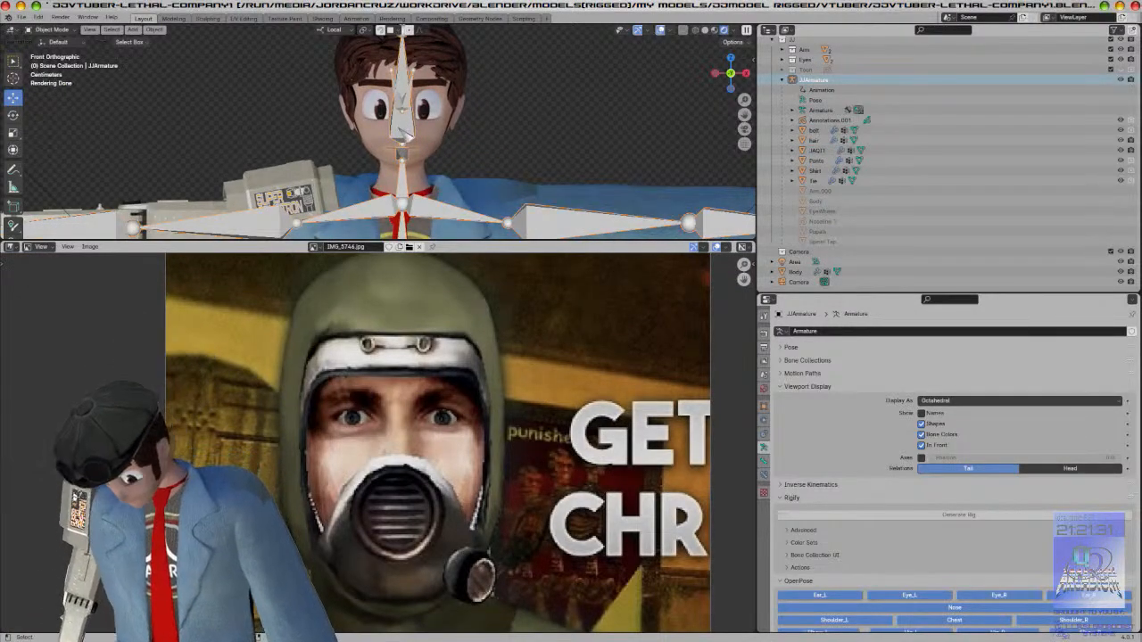
key(h)
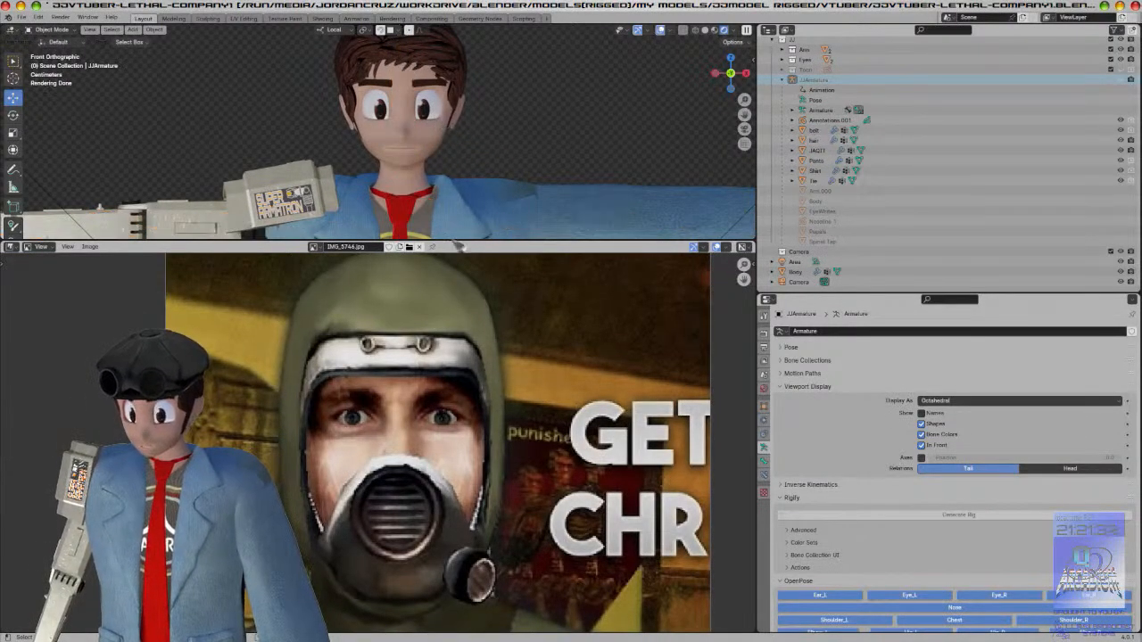
drag(505, 243, 511, 435)
Step: Add a plane mesh to the scene
scroll(571, 267, up, 3)
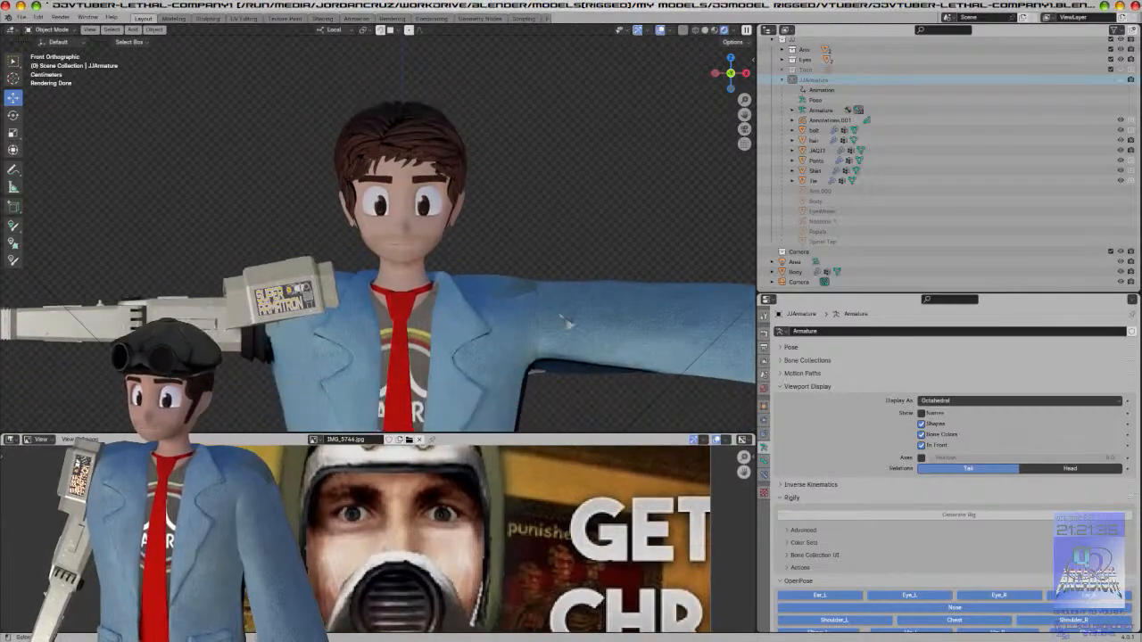
scroll(583, 266, down, 2)
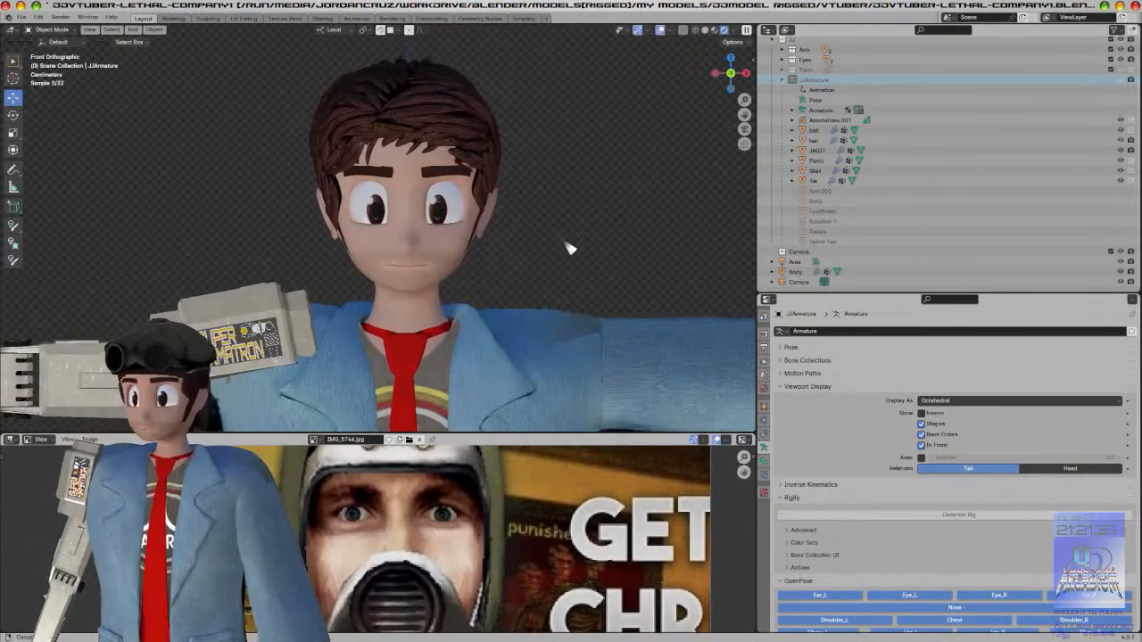
key(shift+a)
mouse_move(562, 119)
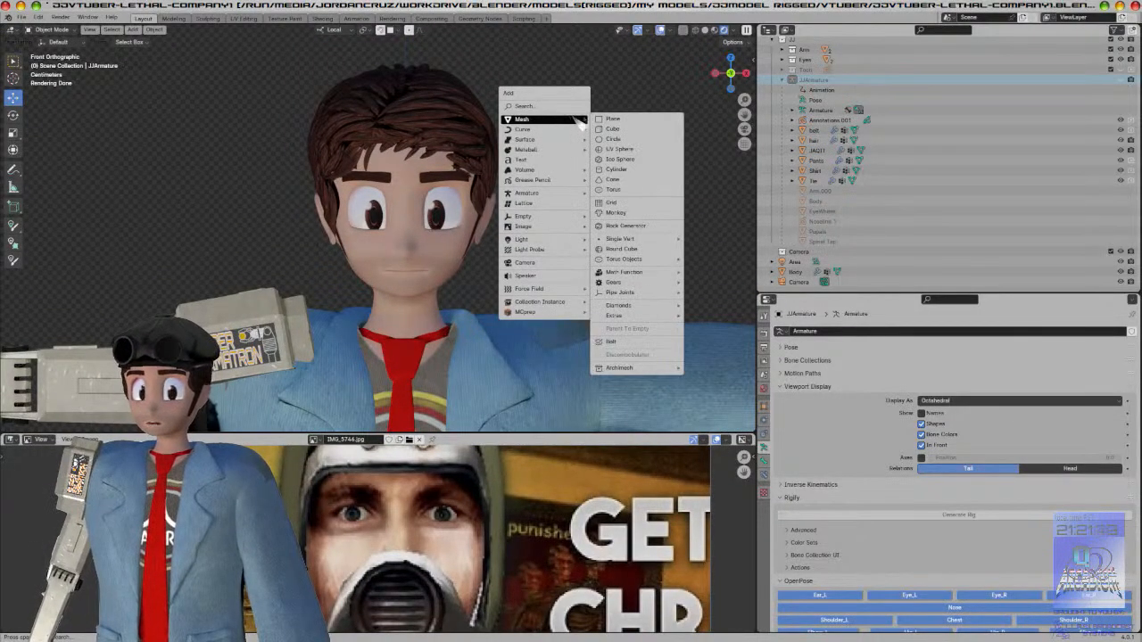
click(614, 119)
scroll(505, 231, down, 5)
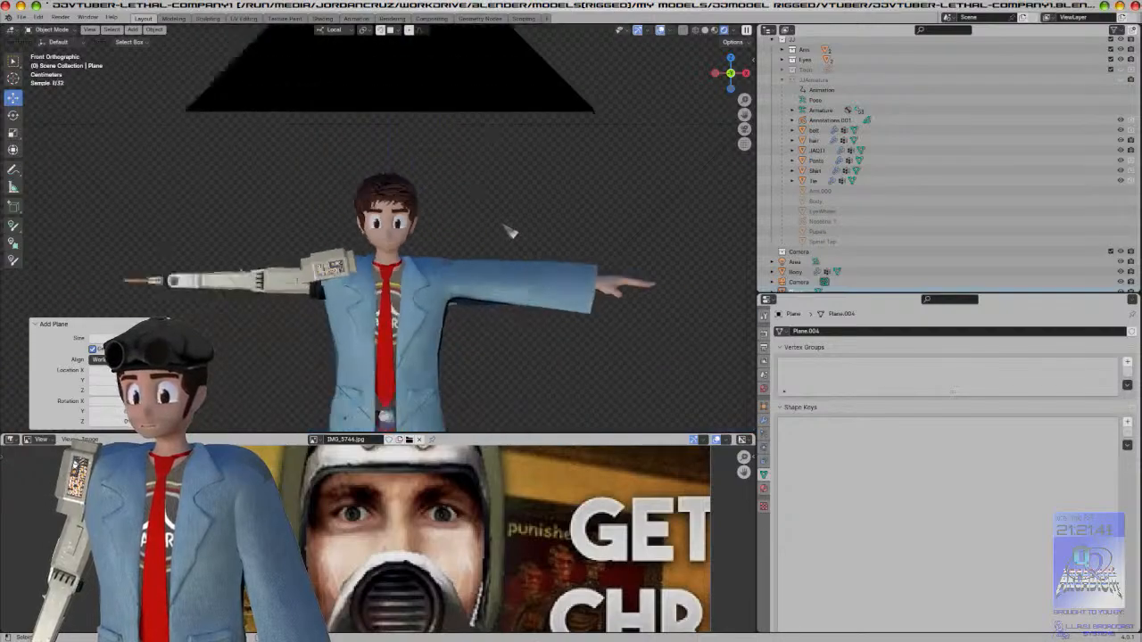
Step: Clear the plane's location and stand it upright by rotating it 90 degrees in the right side view
key(KP_3)
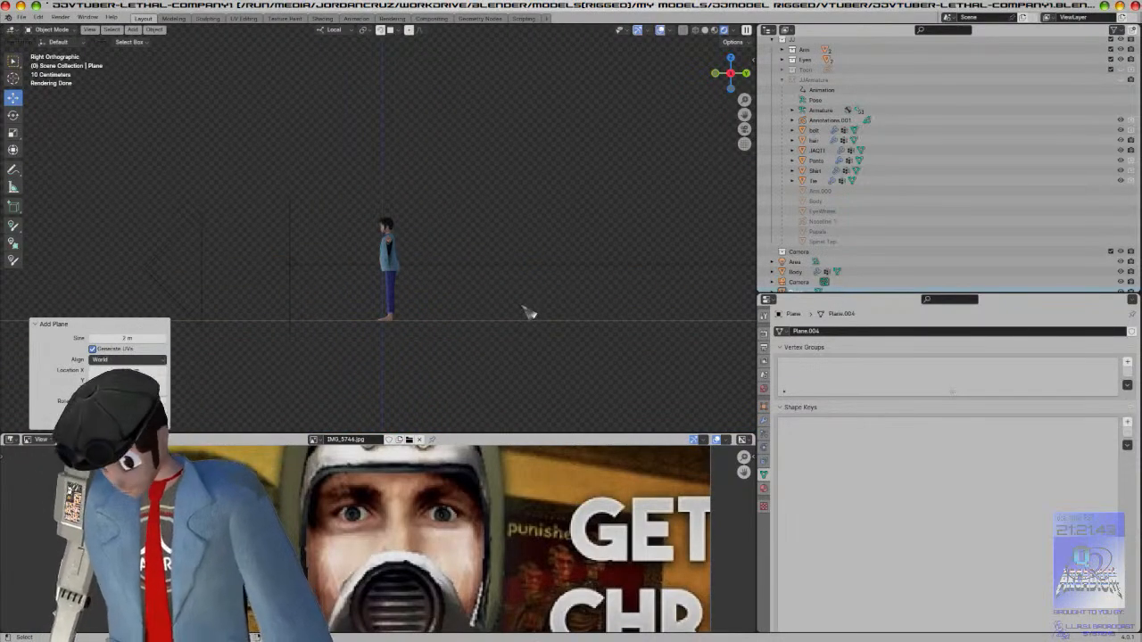
key(alt+g)
text(r90)
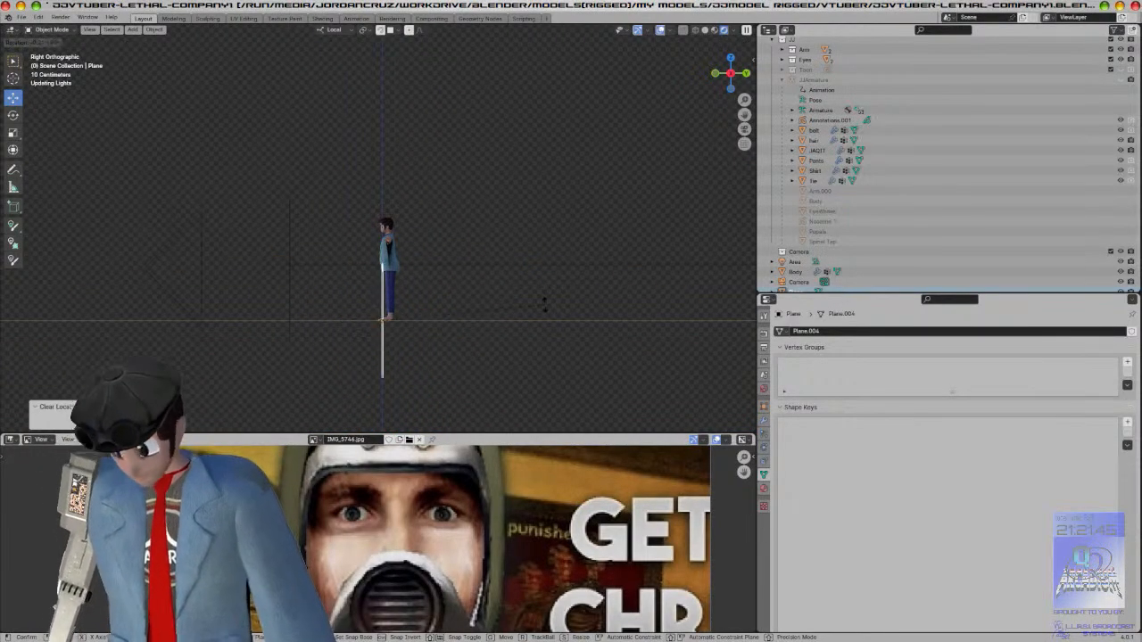
key(Return)
Step: Snap the 3D cursor to the world origin and inspect the upright plane in perspective
key(shift+s)
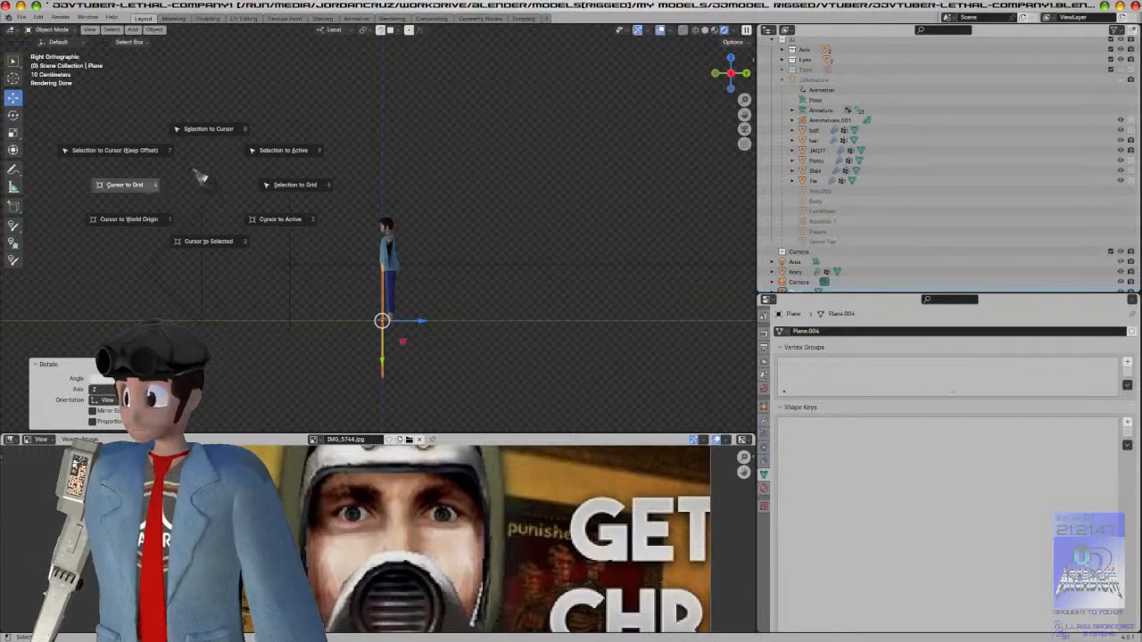
click(153, 224)
middle_drag(383, 234, 458, 237)
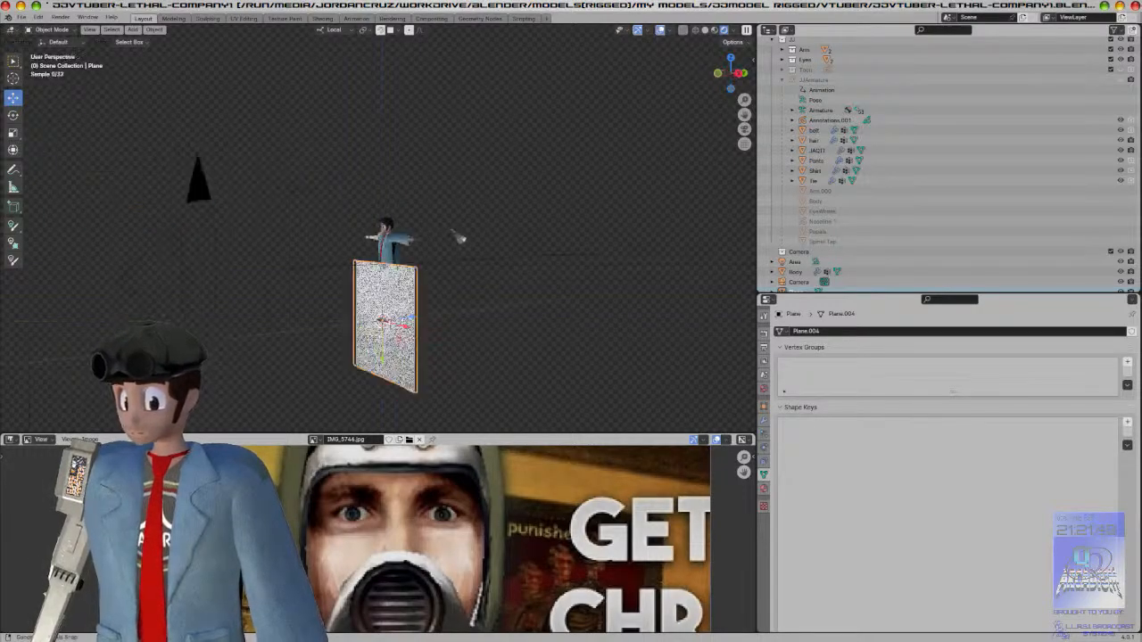
Step: Raise the plane to the height of the character's head and move it forward in front of the face
key(KP_1)
drag(382, 361, 382, 264)
scroll(477, 250, up, 3)
middle_drag(476, 250, 523, 204)
key(KP_3)
drag(451, 186, 389, 191)
Step: Scale the plane down to about the size of the head and lower it over the face
key(KP_1)
key(s)
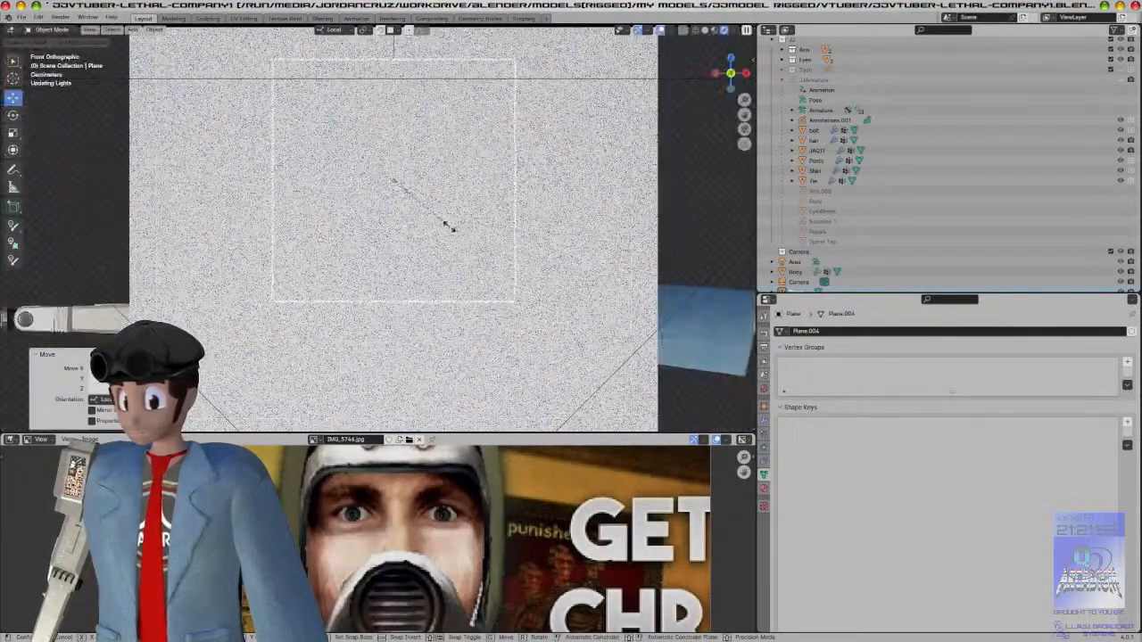
click(448, 226)
key(s)
click(523, 179)
drag(388, 220, 388, 246)
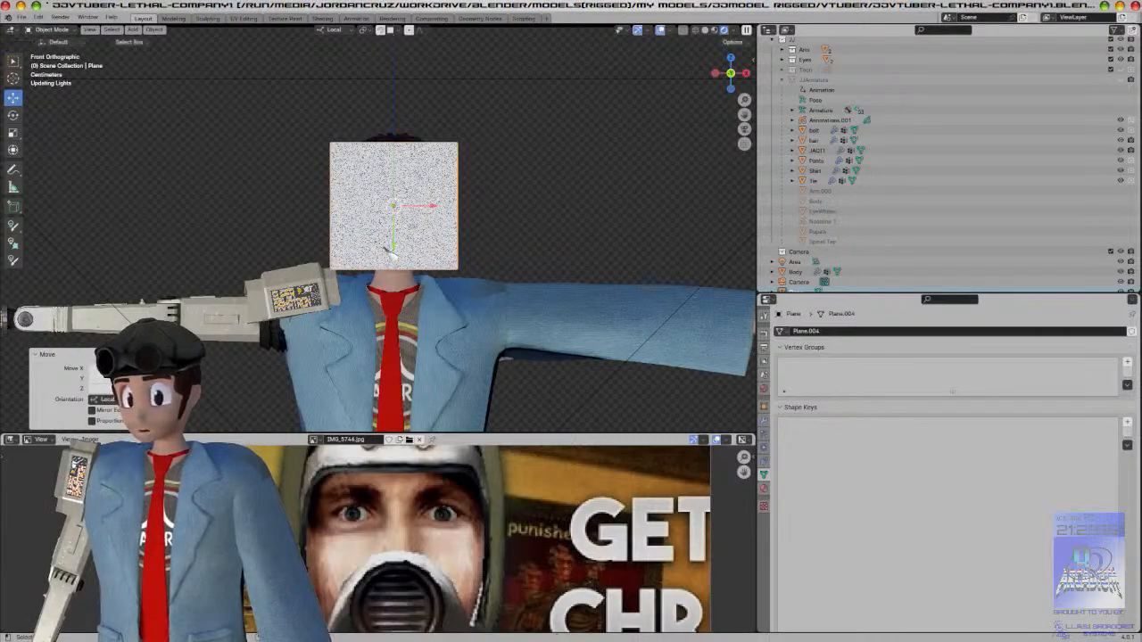
Step: Stretch the plane slightly along its local Y axis and raise it a little to cover the head from hair to chin
key(s)
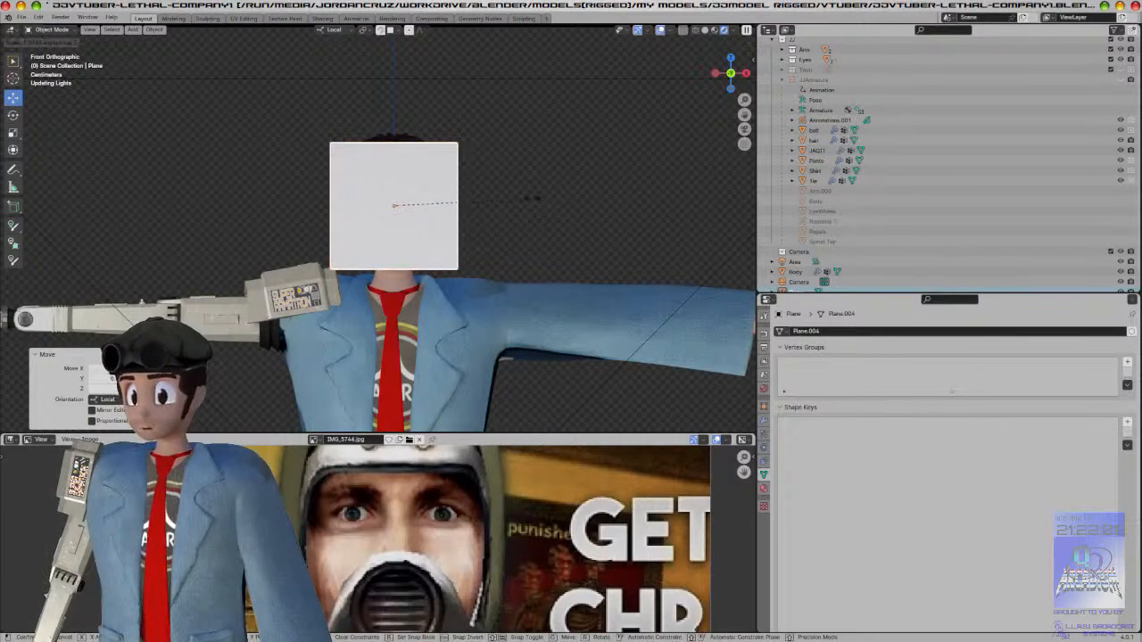
key(y)
click(532, 194)
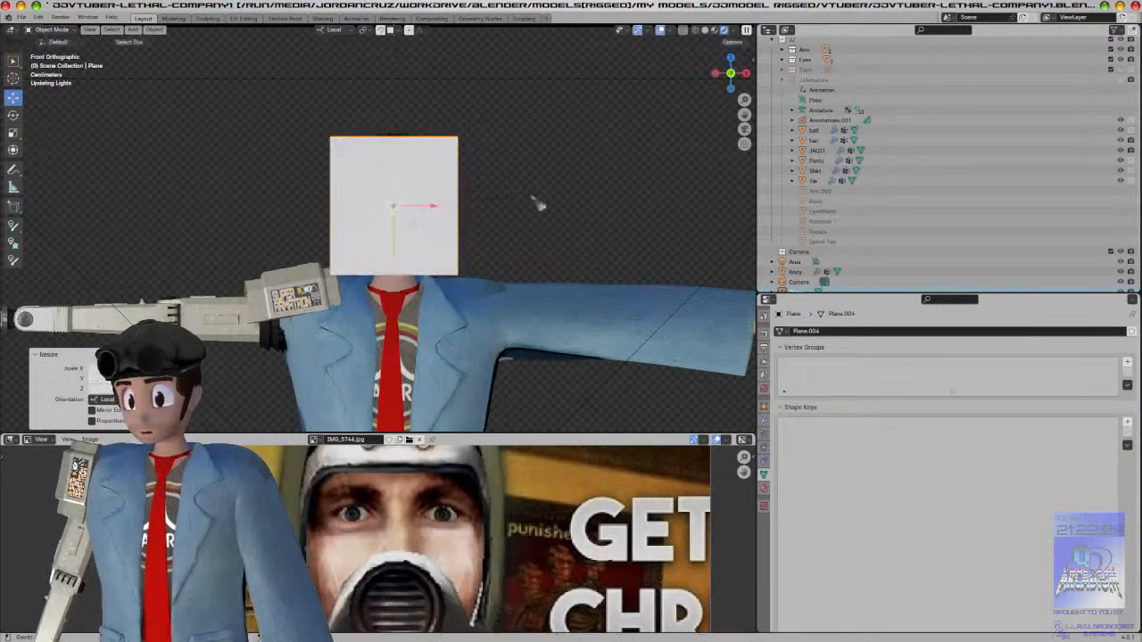
key(KP_3)
drag(352, 247, 352, 243)
middle_drag(352, 242, 447, 253)
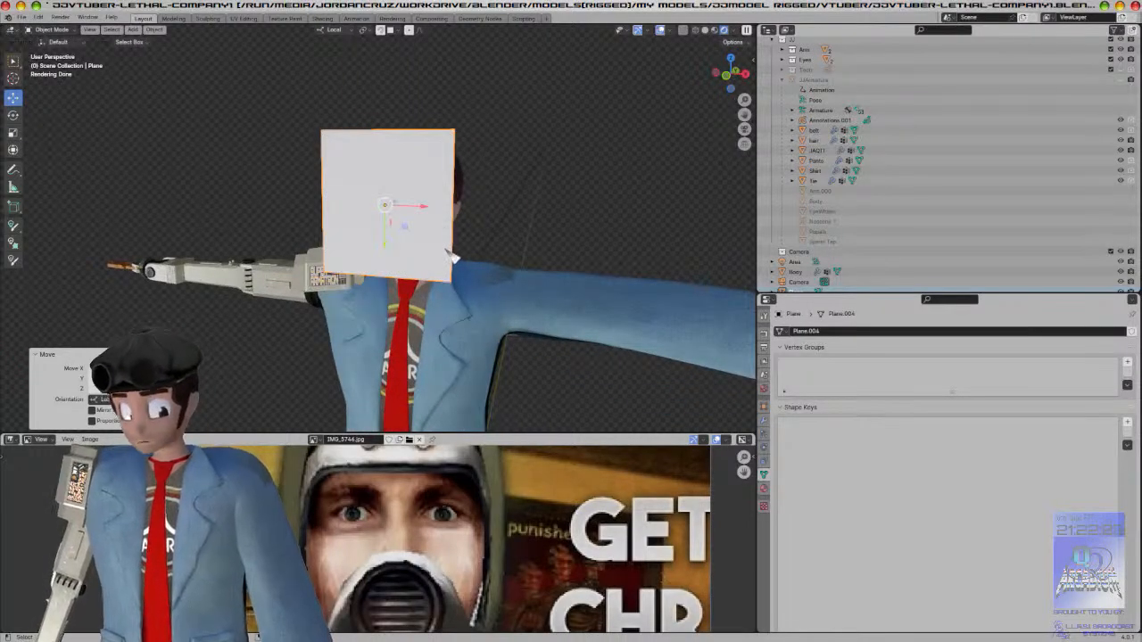
Step: Narrow the plane's mesh along X to sit closer to the head's width, using wireframe shading in front view
key(Tab)
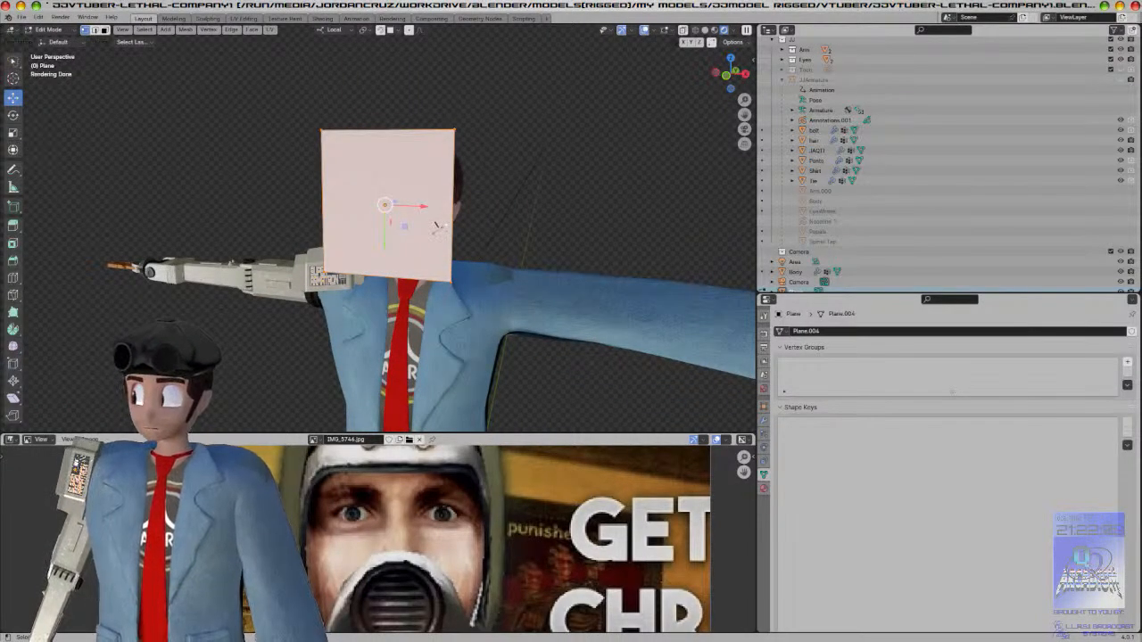
key(KP_1)
key(shift+z)
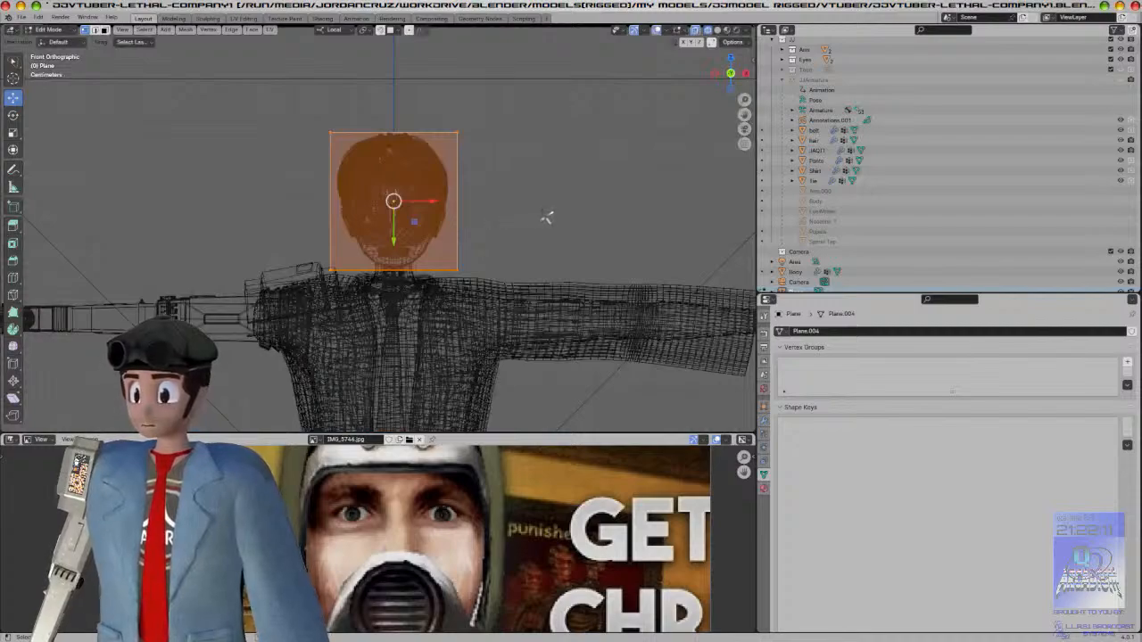
key(s)
key(x)
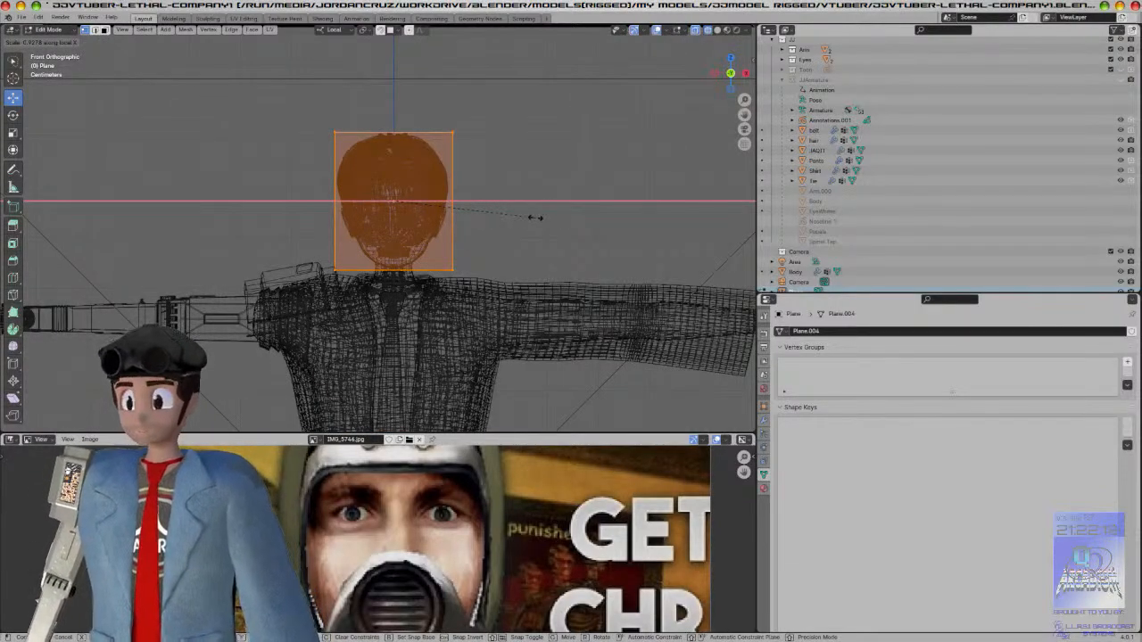
click(535, 217)
Step: Nudge the plane sideways to centre it on the head, apply its rotation and return to solid shading
key(Tab)
click(439, 213)
key(ctrl+a)
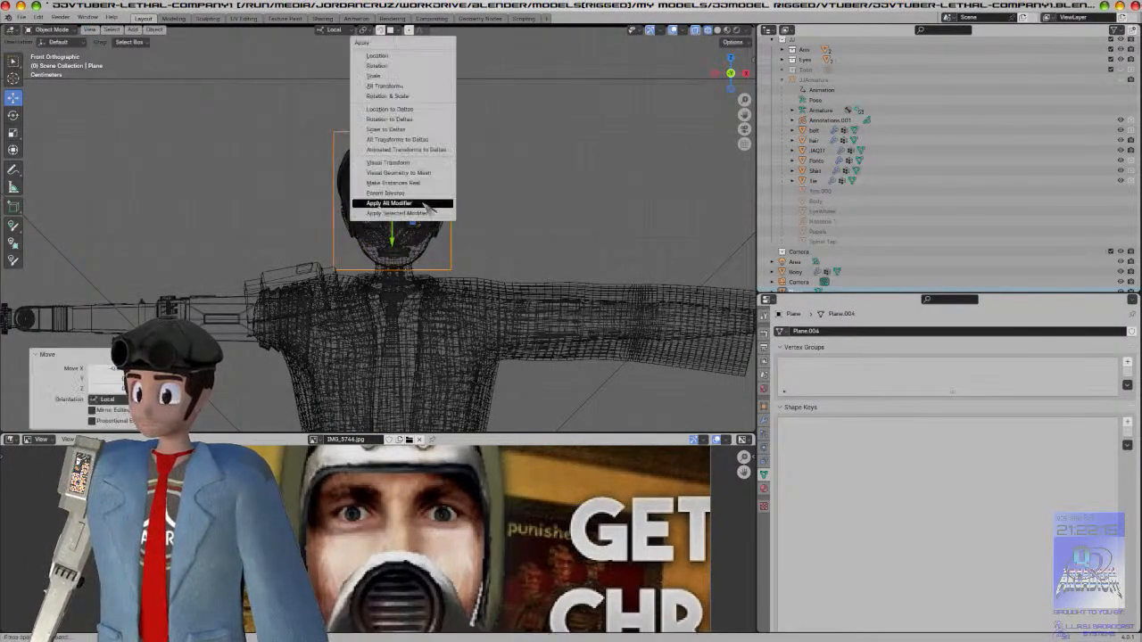
click(399, 68)
middle_drag(506, 136, 439, 166)
key(KP_1)
key(z)
click(509, 170)
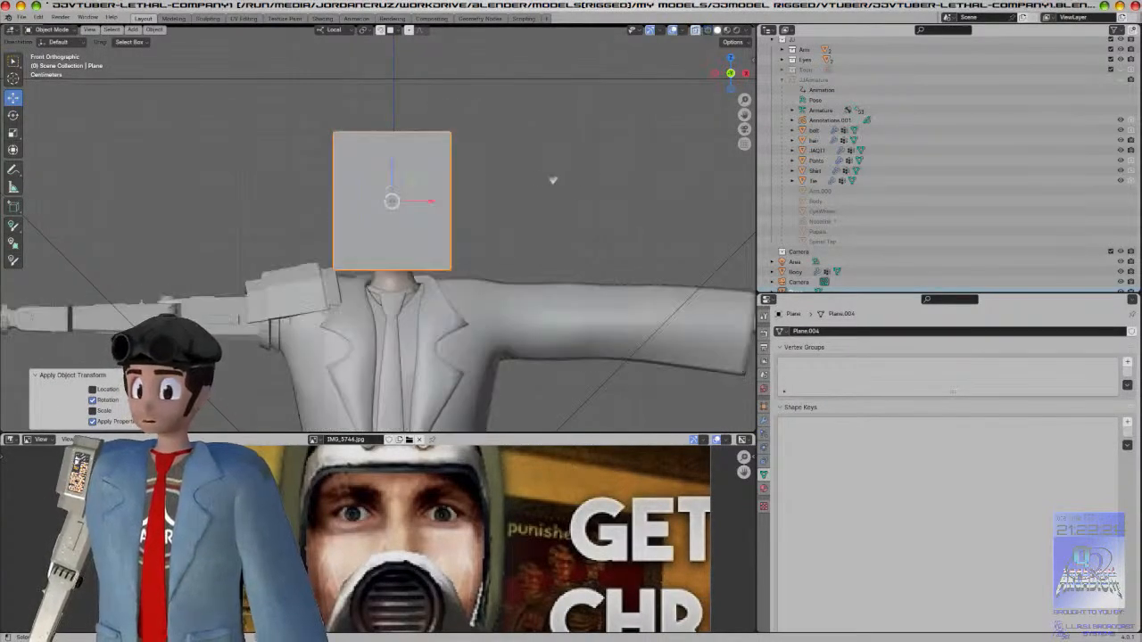
Step: Add two horizontal loop cuts at brow and mouth level and one vertical loop cut near each side of the plane
key(KP_Decimal)
key(Tab)
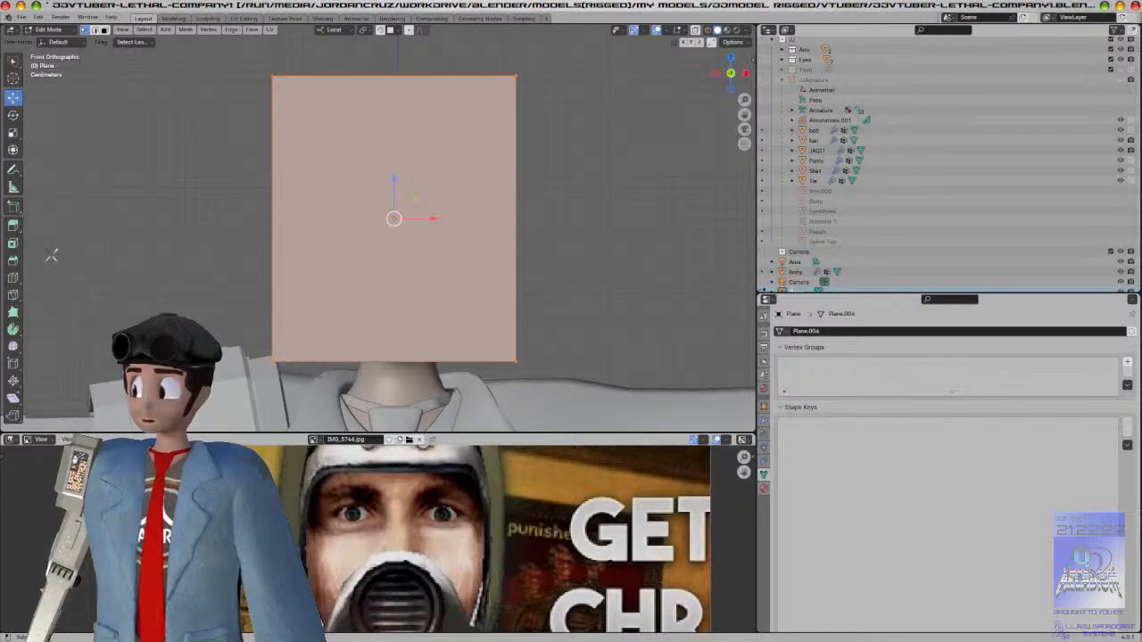
click(12, 278)
key(z)
click(172, 268)
click(492, 203)
mouse_move(492, 218)
mouse_down()
mouse_move(500, 308)
mouse_move(490, 218)
mouse_up()
drag(357, 197, 277, 197)
drag(417, 211, 489, 205)
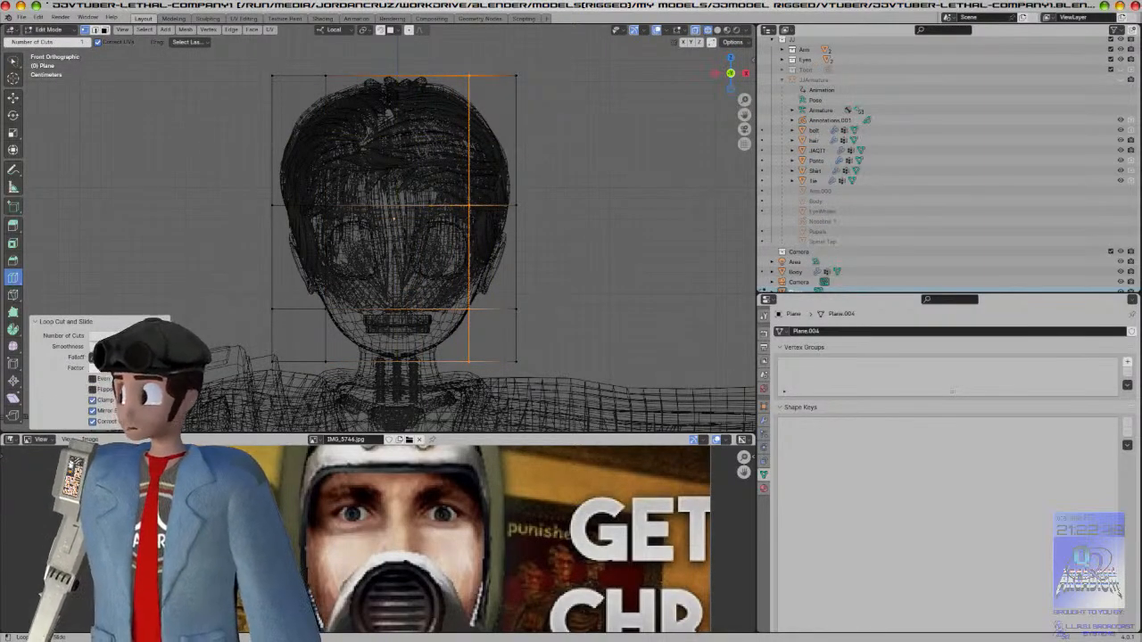
Step: Move the plane's left outer edges, as seen from the front, inward along X to meet the side of the hair
click(13, 60)
mouse_move(208, 138)
middle_down()
mouse_move(184, 138)
mouse_move(202, 146)
middle_up()
key(KP_1)
click(105, 30)
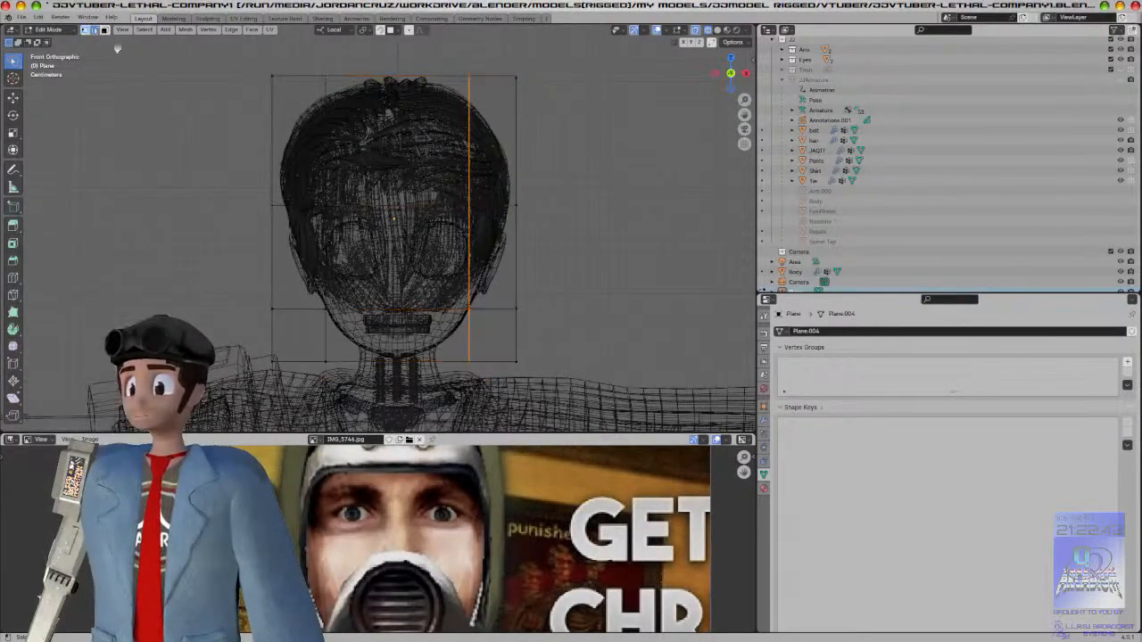
click(273, 116)
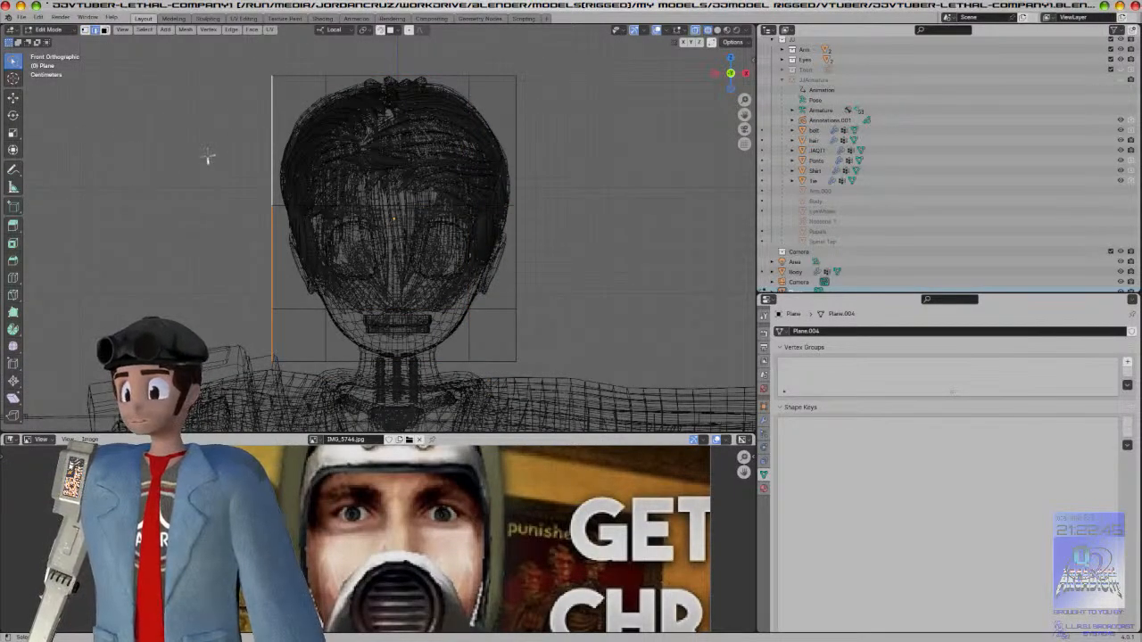
key(g)
key(x)
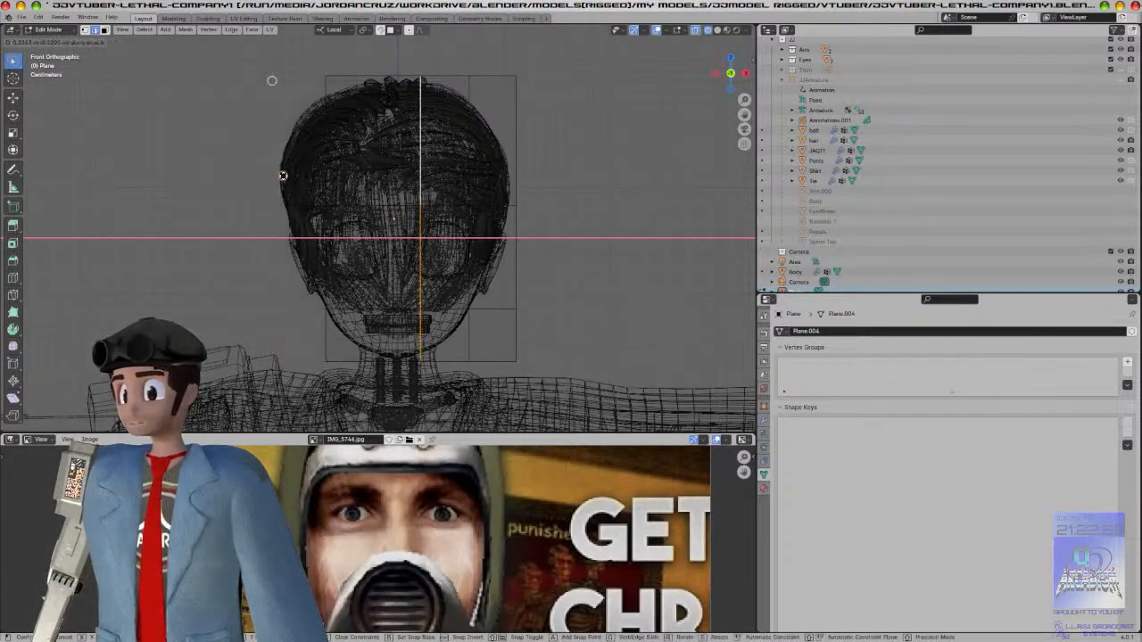
click(282, 174)
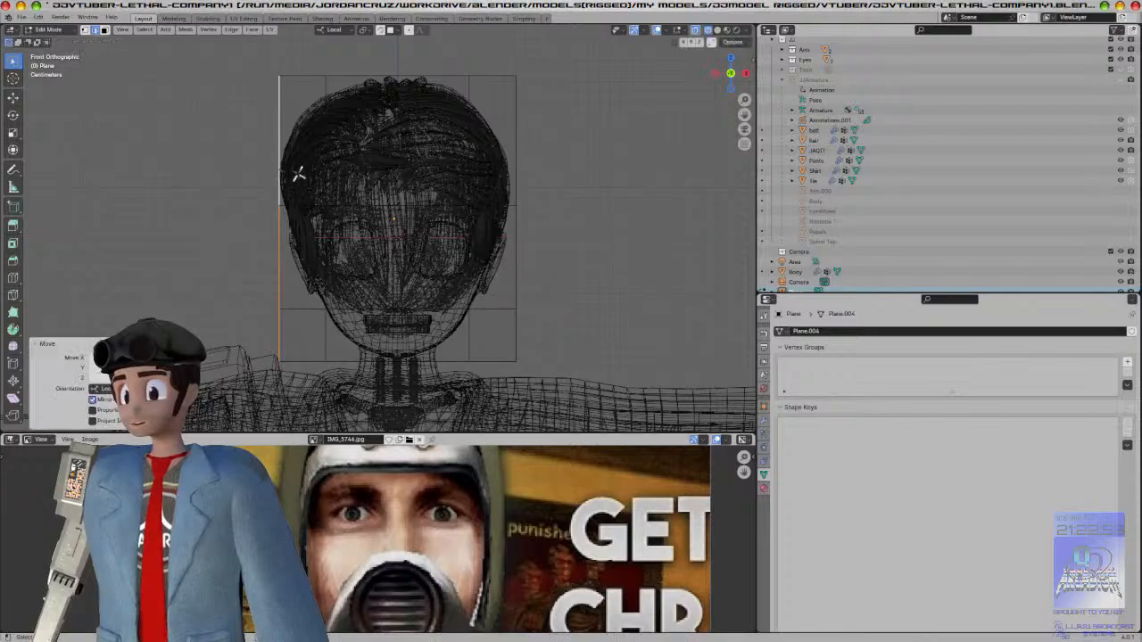
Step: Move the plane's opposite outer edges slightly inward along X to match the other side of the head
click(514, 159)
key(g)
key(x)
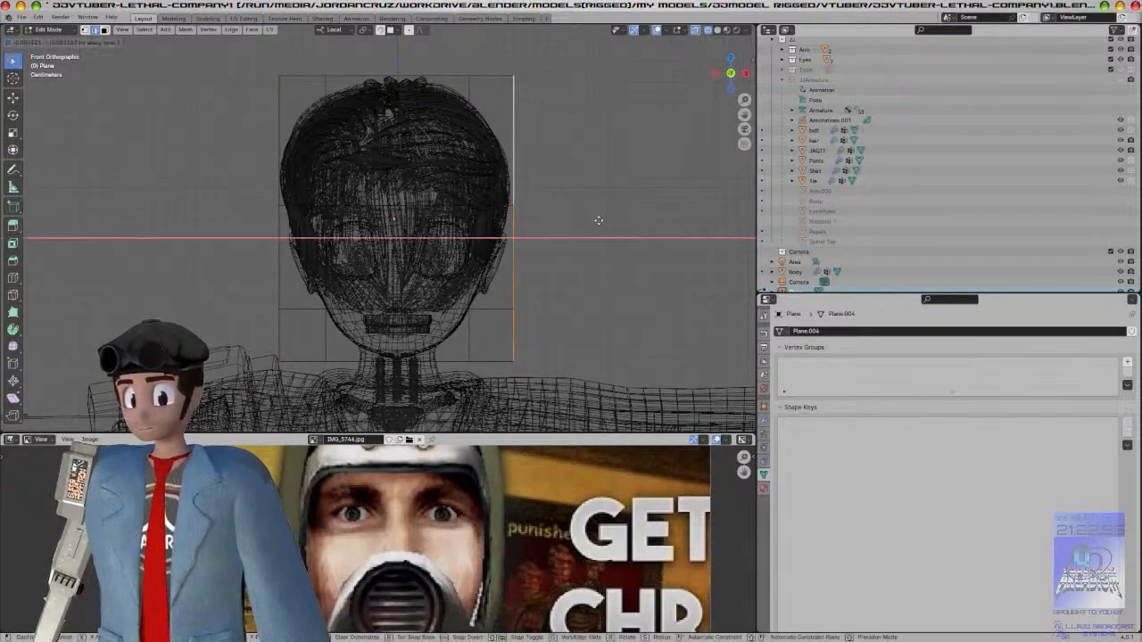
click(598, 219)
scroll(597, 222, up, 2)
scroll(598, 218, down, 3)
key(shift+z)
key(z)
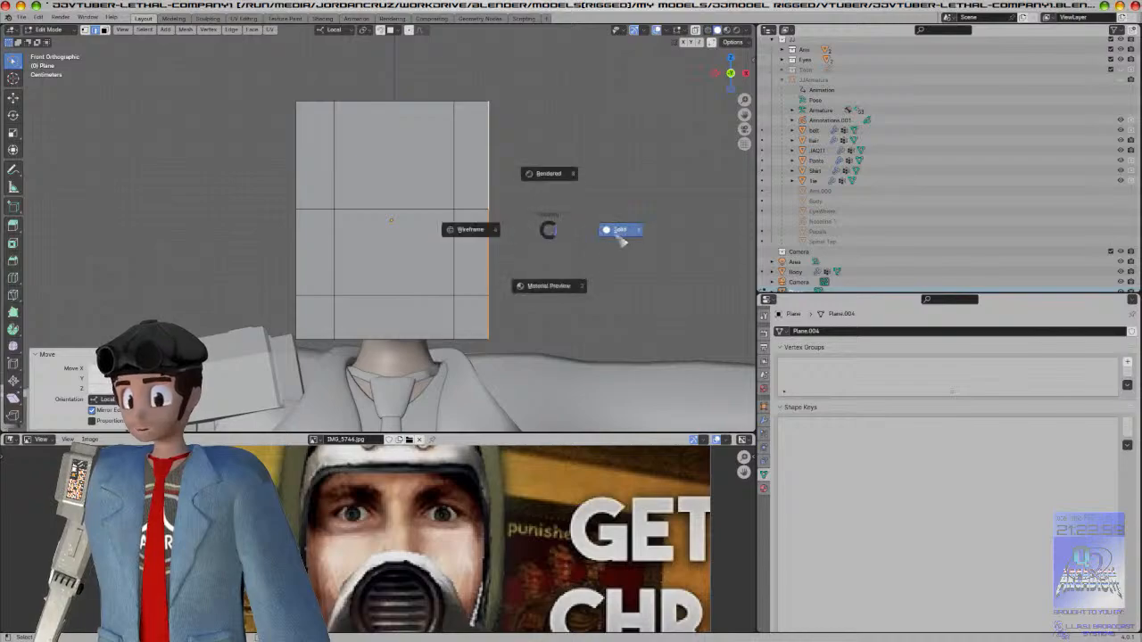
Step: Add two vertical loop cuts through the middle of the plane and spread them slightly apart along X
key(z)
click(437, 228)
scroll(448, 228, up, 1)
shift+middle_drag(490, 233, 480, 179)
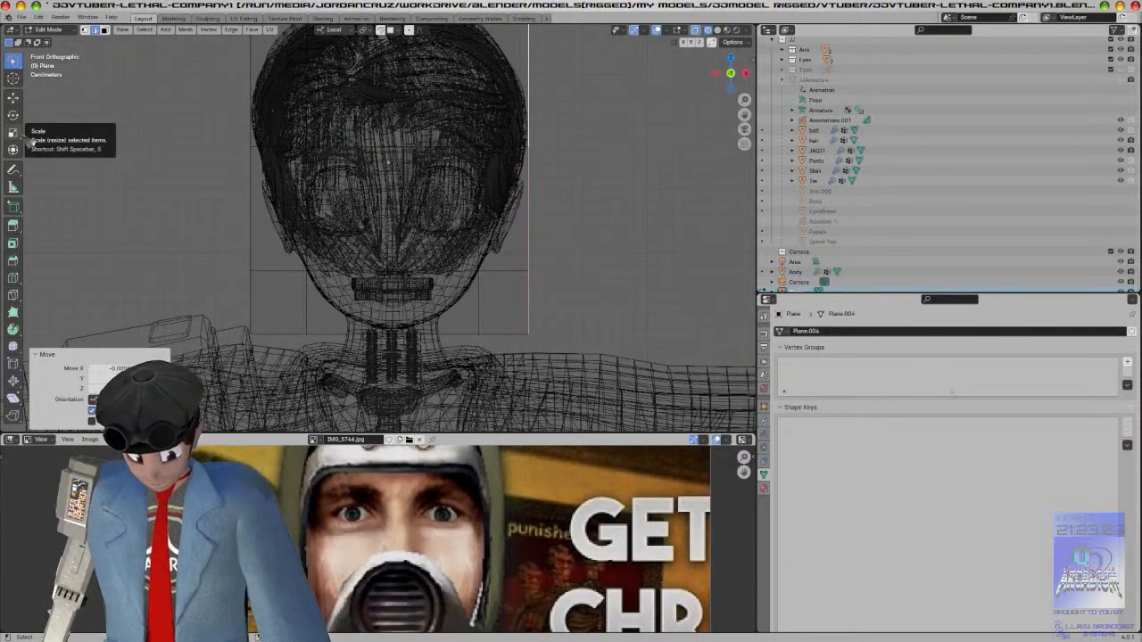
click(12, 279)
scroll(273, 196, down, 2)
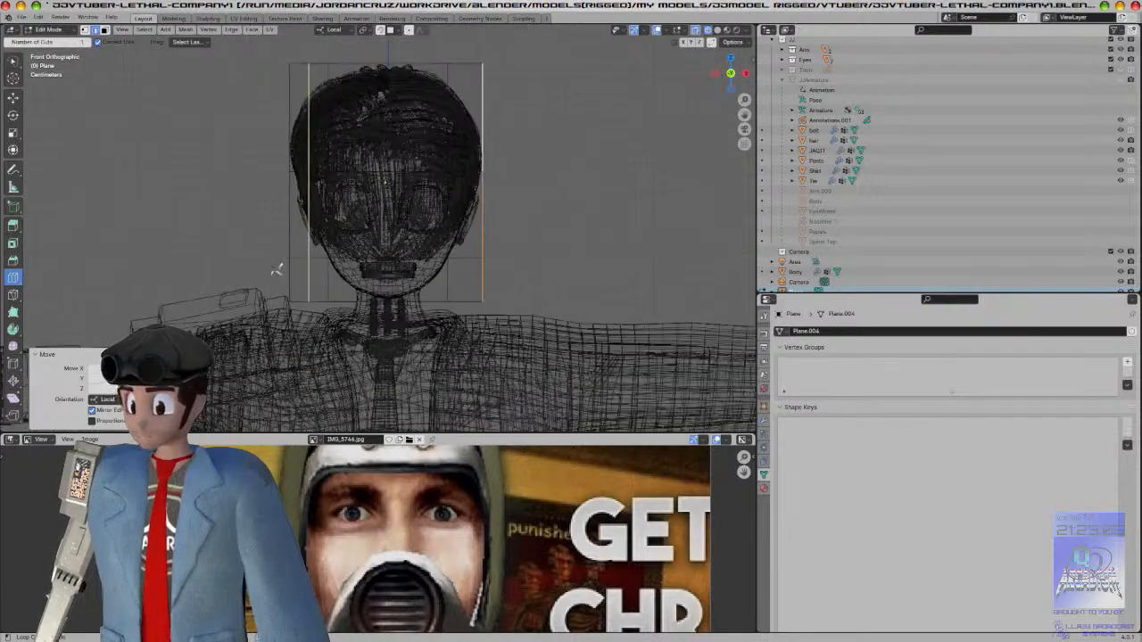
click(382, 264)
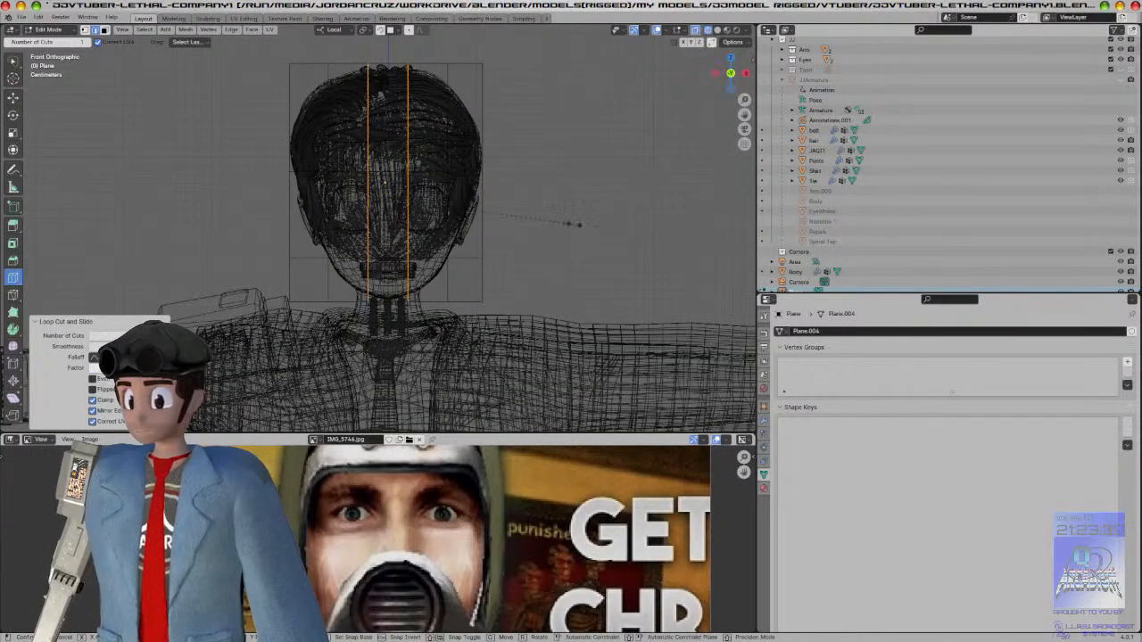
key(s)
key(x)
click(620, 217)
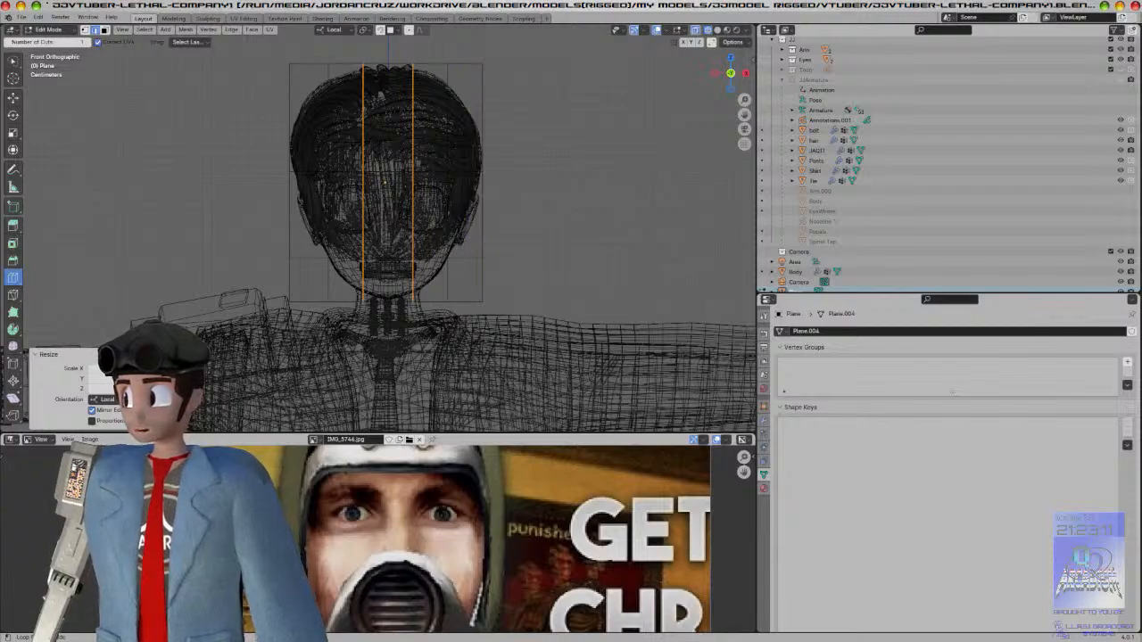
Step: Try to spread the two middle vertices at mouth level apart along X
click(103, 29)
key(w)
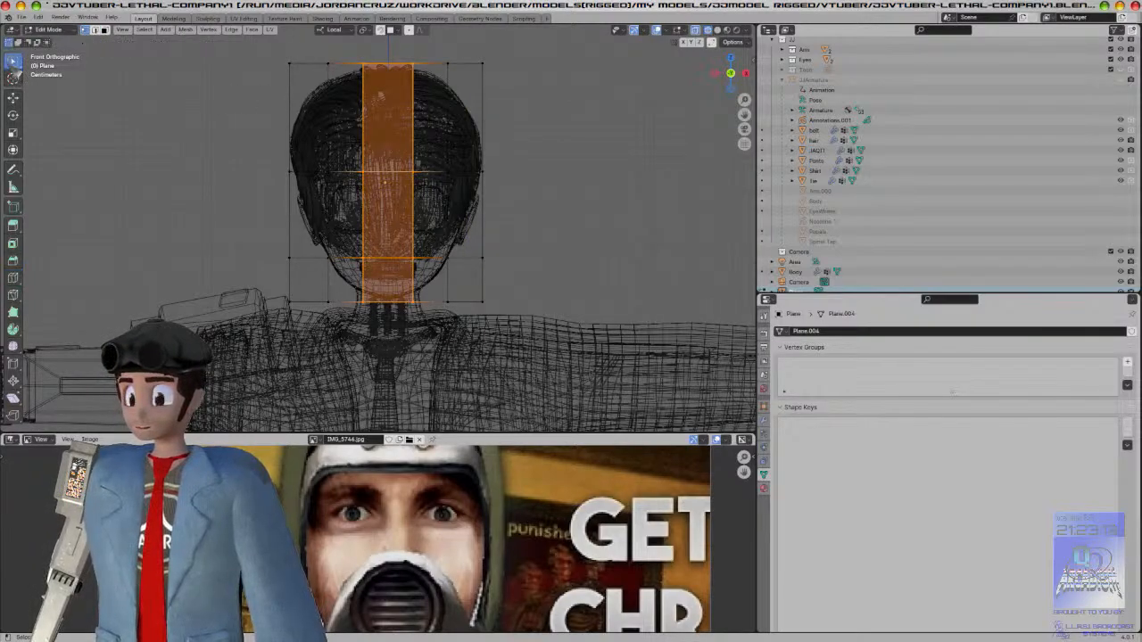
click(365, 260)
shift+click(414, 260)
key(s)
key(x)
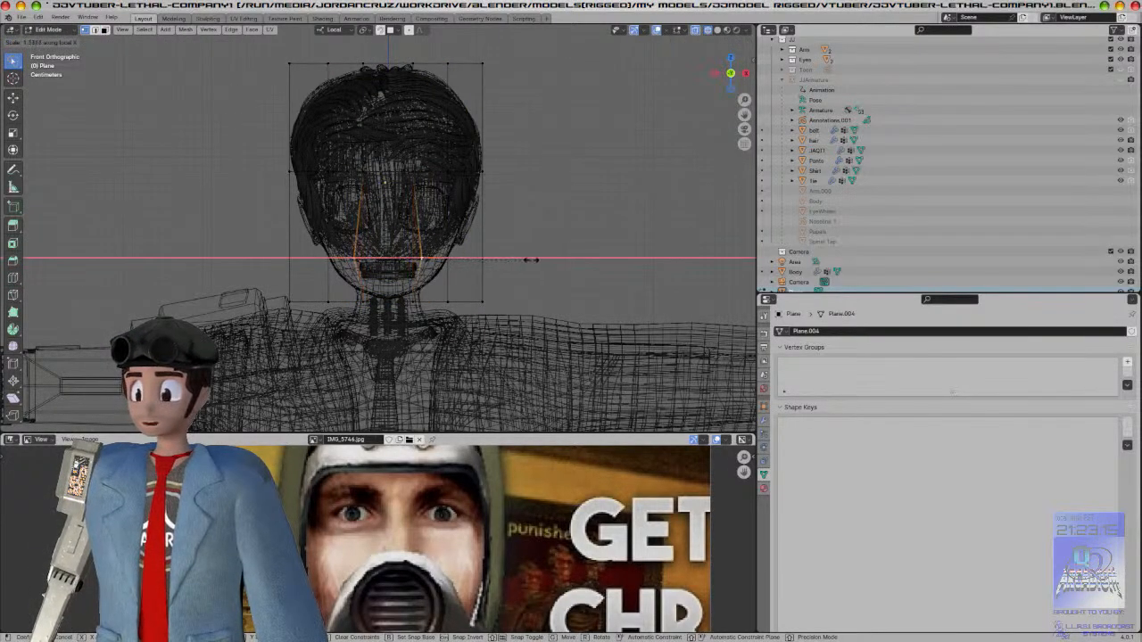
click(580, 251)
scroll(570, 201, up, 2)
scroll(535, 210, up, 1)
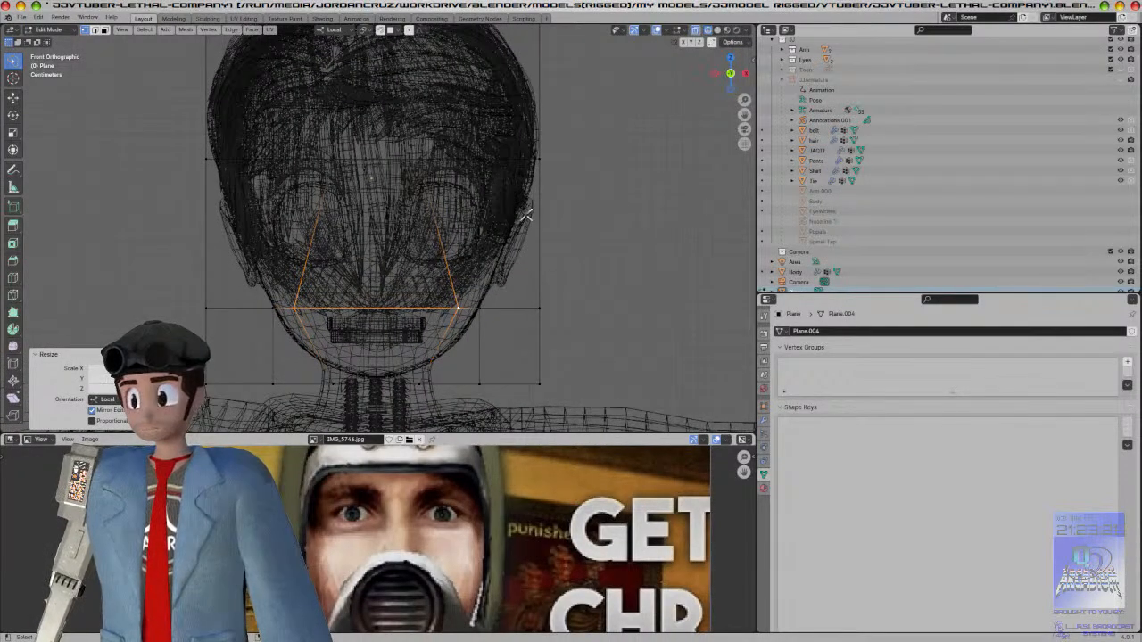
key(ctrl+z)
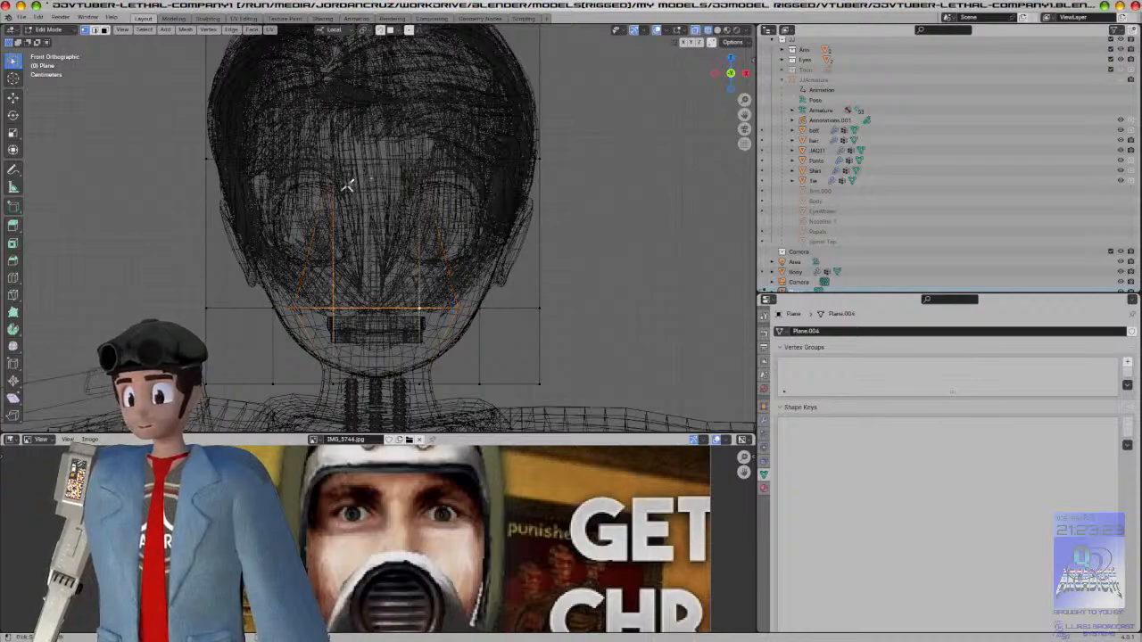
Step: Add a horizontal loop cut just below the eyes and spread the two middle vertices at mouth level apart along X
click(14, 278)
drag(453, 245, 204, 266)
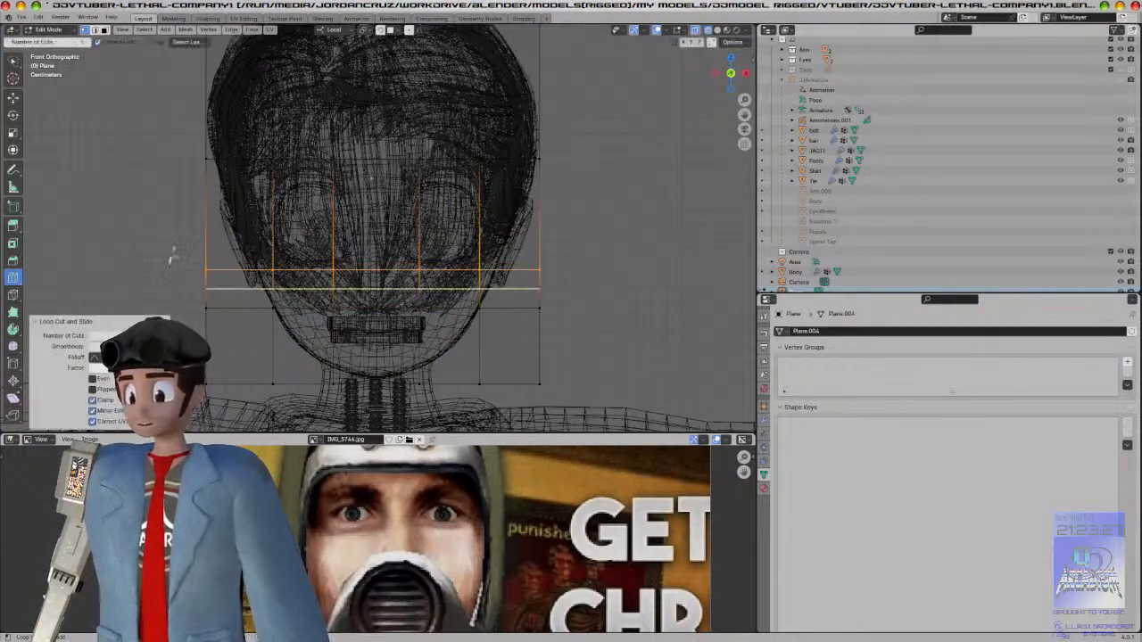
key(w)
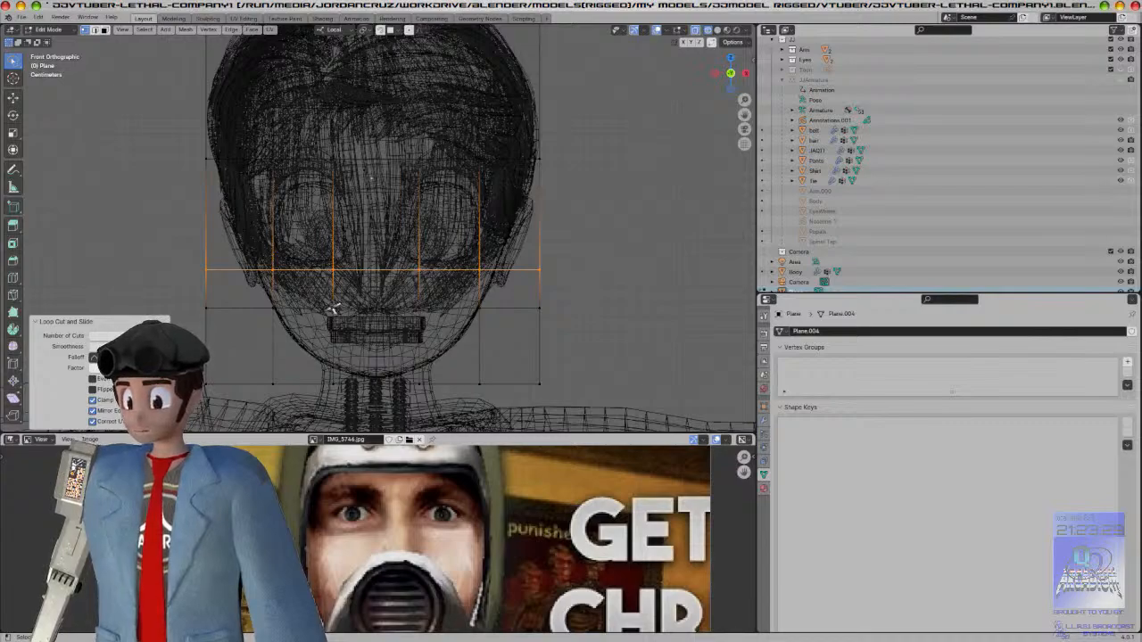
alt+click(332, 309)
key(s)
key(x)
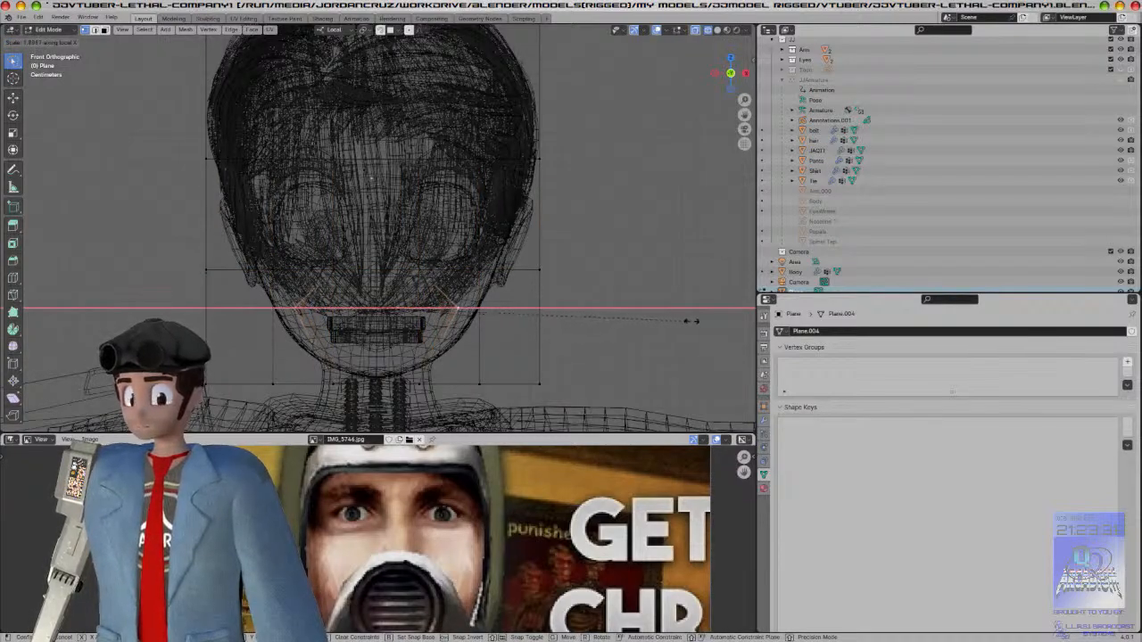
click(707, 321)
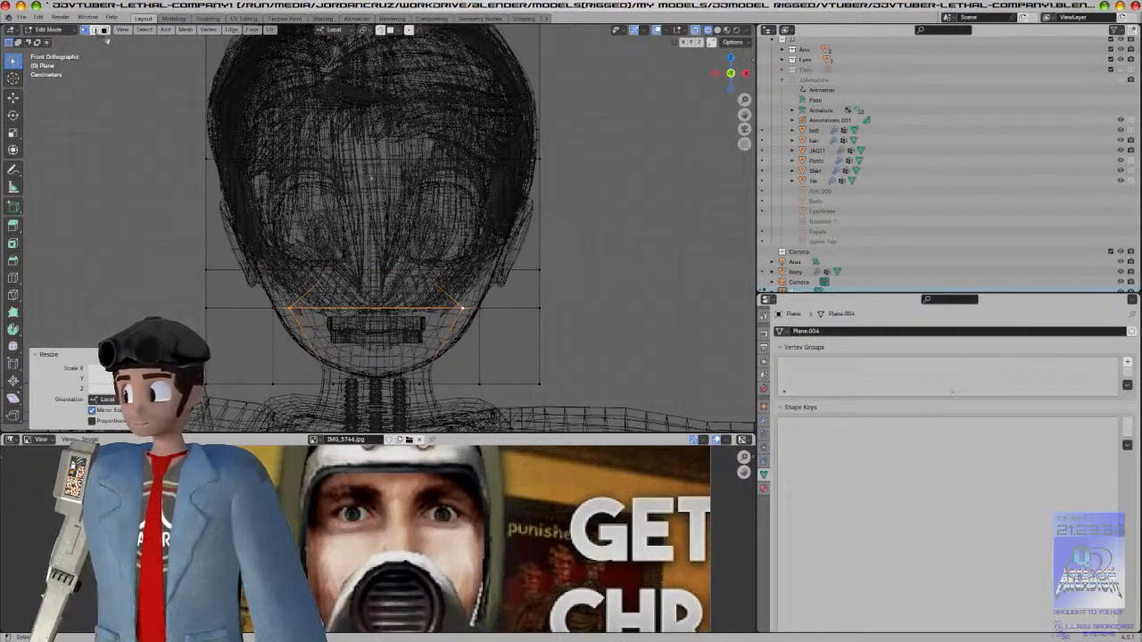
Step: Delete the faces covering the eyes, nose bridge and upper cheeks to open the mask above the mouth piece
click(105, 31)
key(z)
click(257, 130)
click(296, 274)
ctrl+click(286, 236)
ctrl+click(376, 221)
ctrl+click(452, 217)
ctrl+click(465, 281)
key(x)
click(469, 279)
key(ctrl+z)
key(x)
click(446, 301)
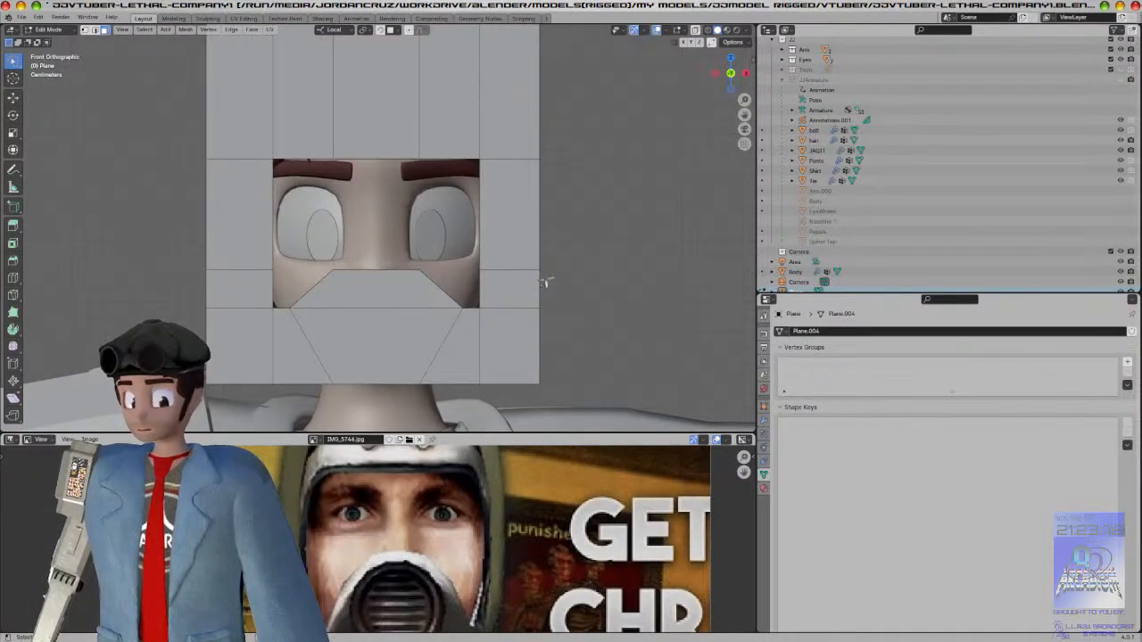
Step: Try to lower the horizontal row of edges at mouth level along Z
click(97, 32)
ctrl+click(479, 309)
key(ctrl+z)
key(h)
key(z)
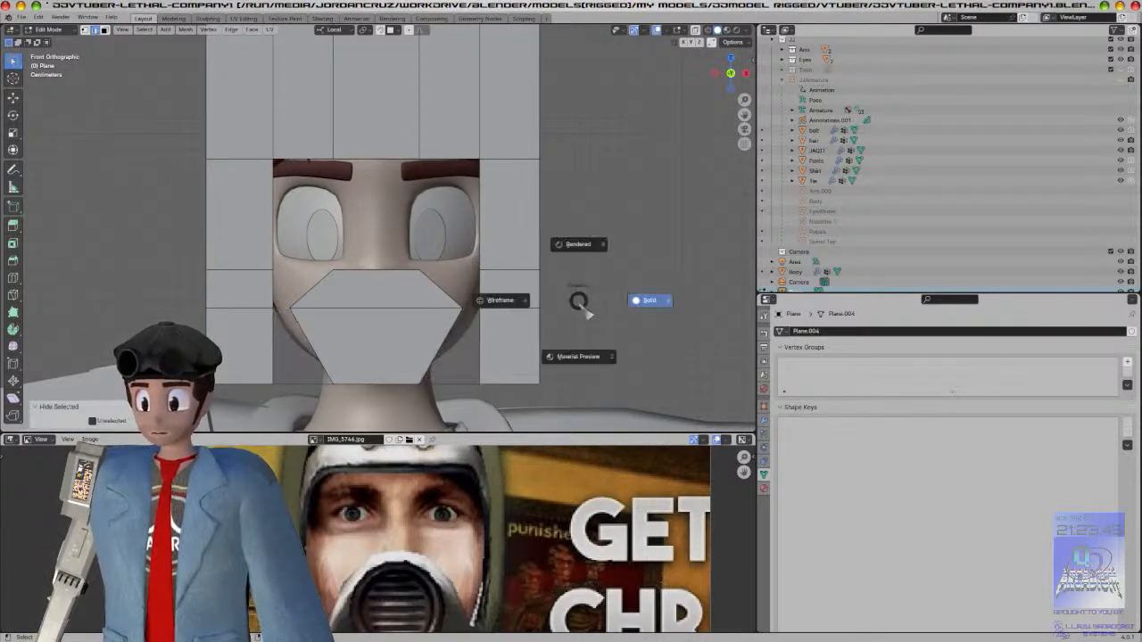
click(612, 305)
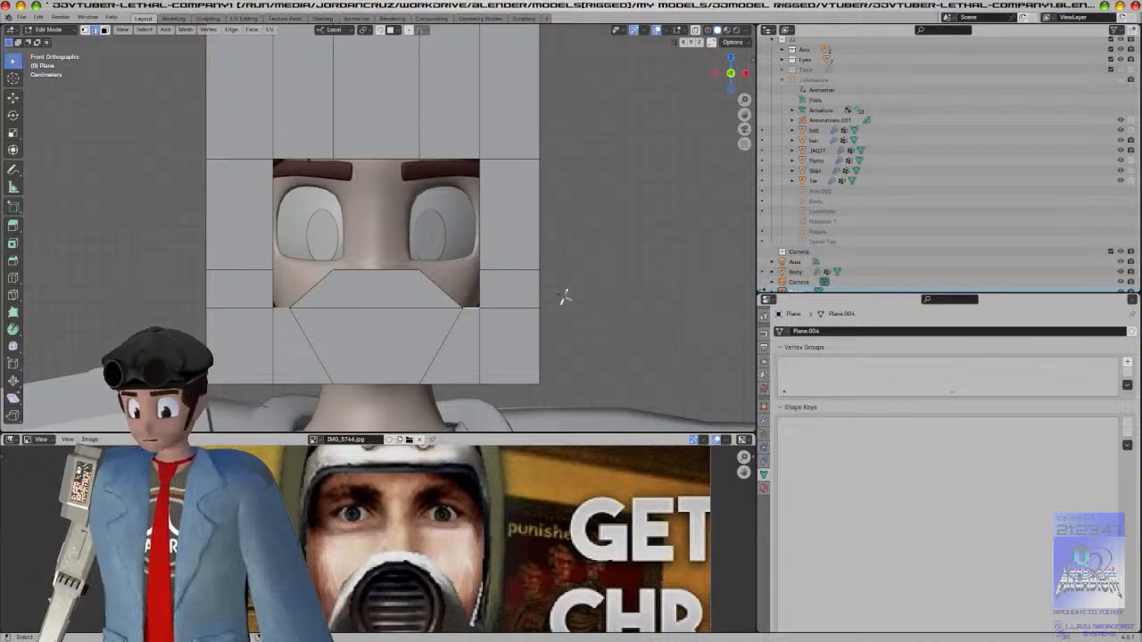
key(g)
key(z)
key(z)
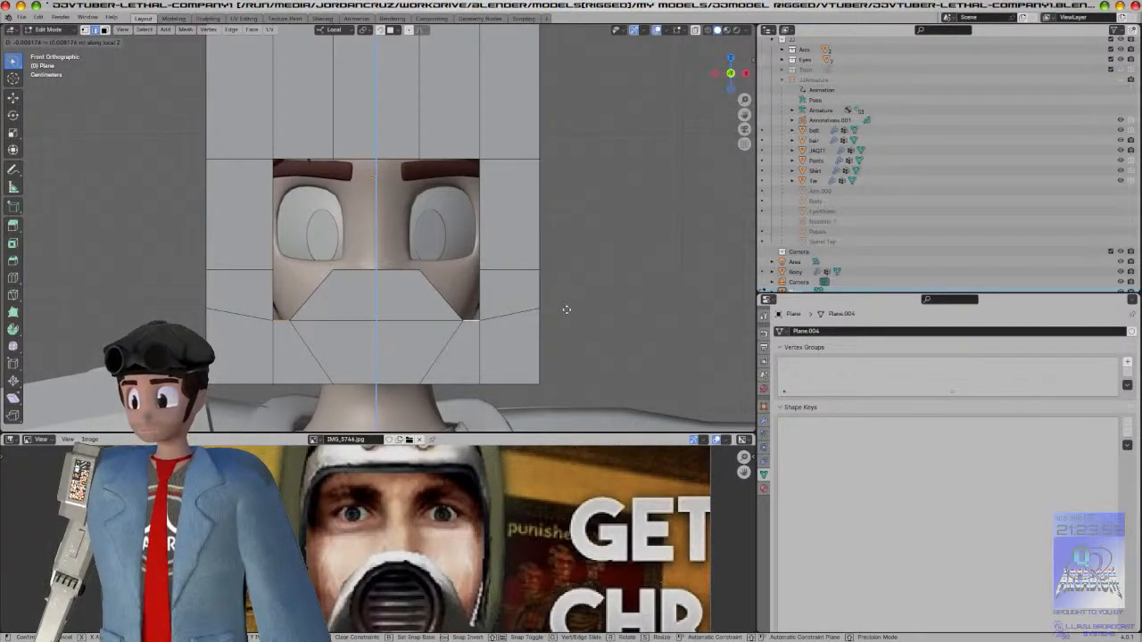
right_click(569, 312)
Step: Select the full horizontal row of edges at mouth level and lower it along Z
alt+shift+click(390, 311)
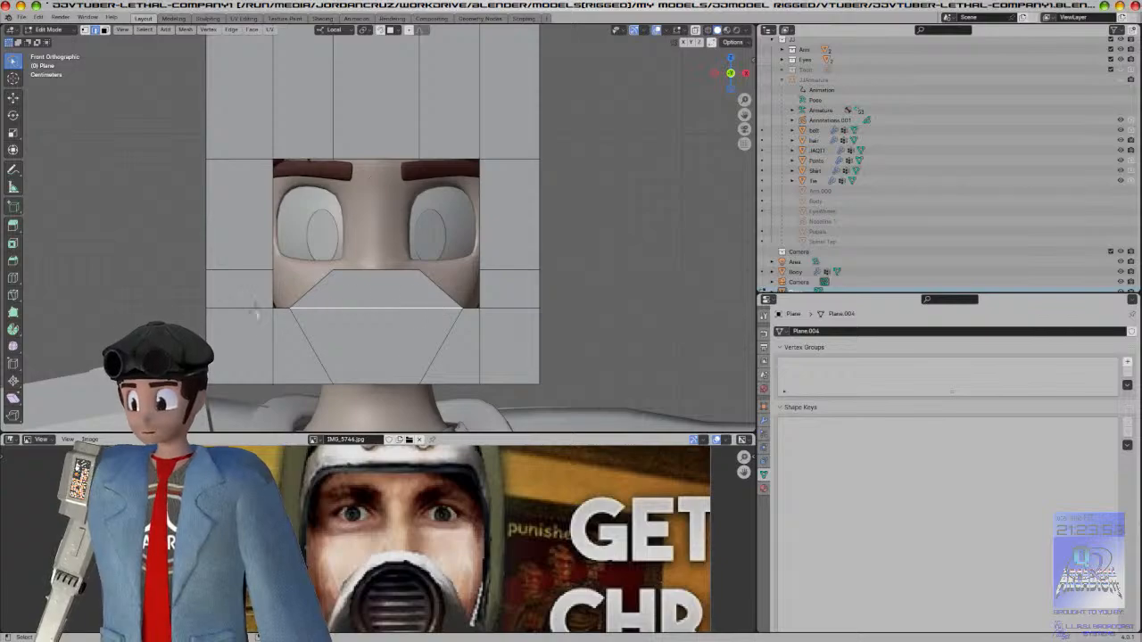
ctrl+click(256, 310)
shift+click(502, 304)
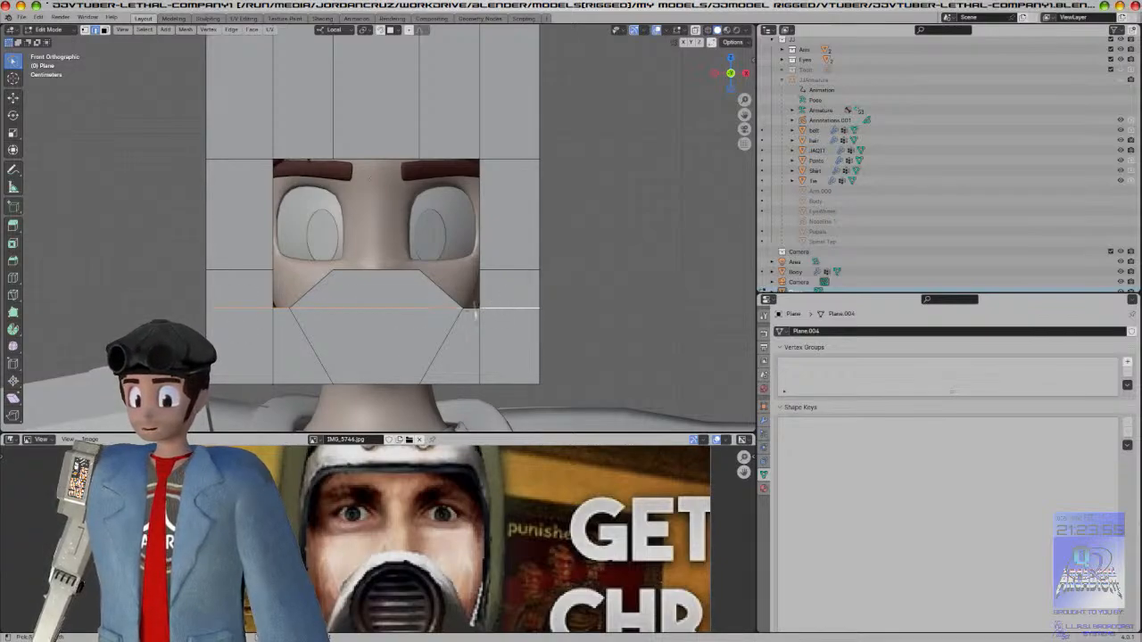
ctrl+click(467, 309)
key(h)
key(z)
click(579, 322)
key(ctrl+z)
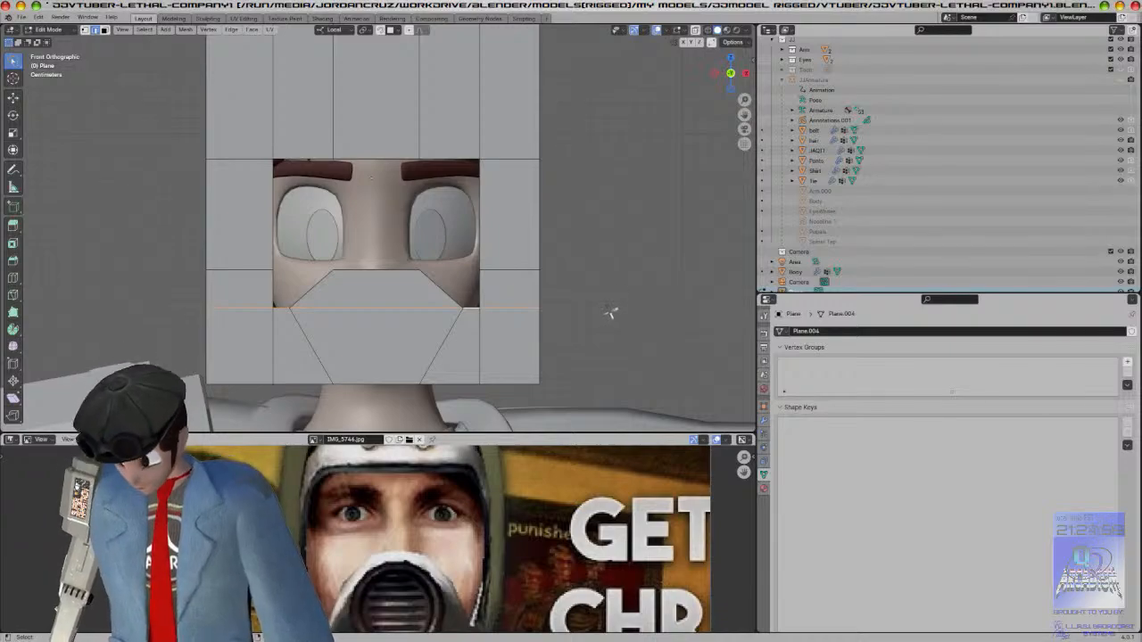
key(g)
key(z)
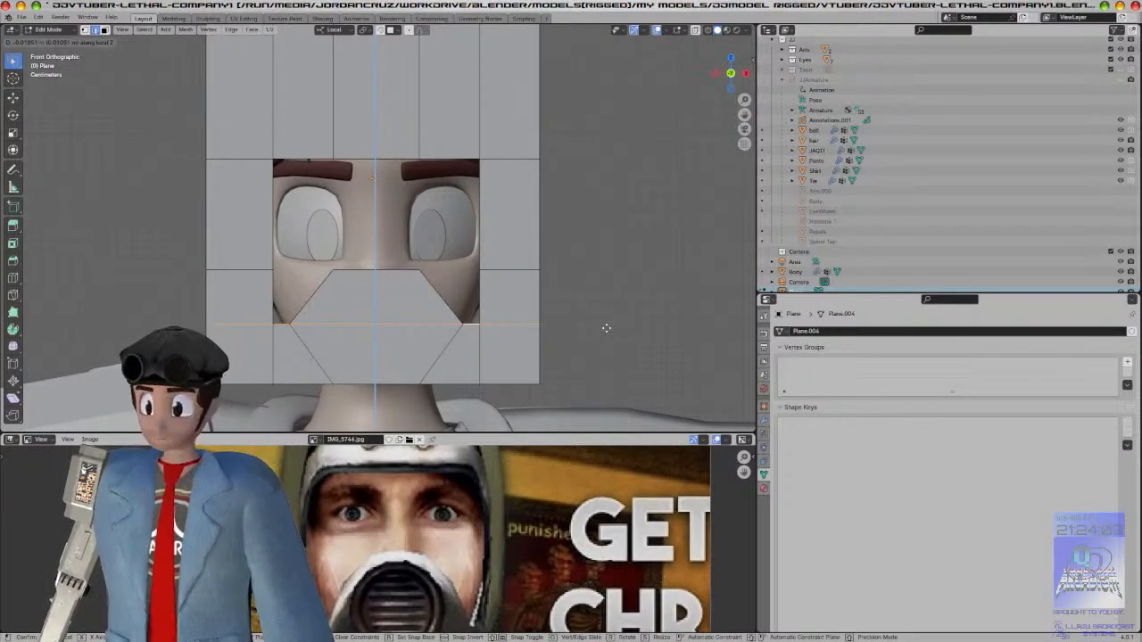
click(606, 328)
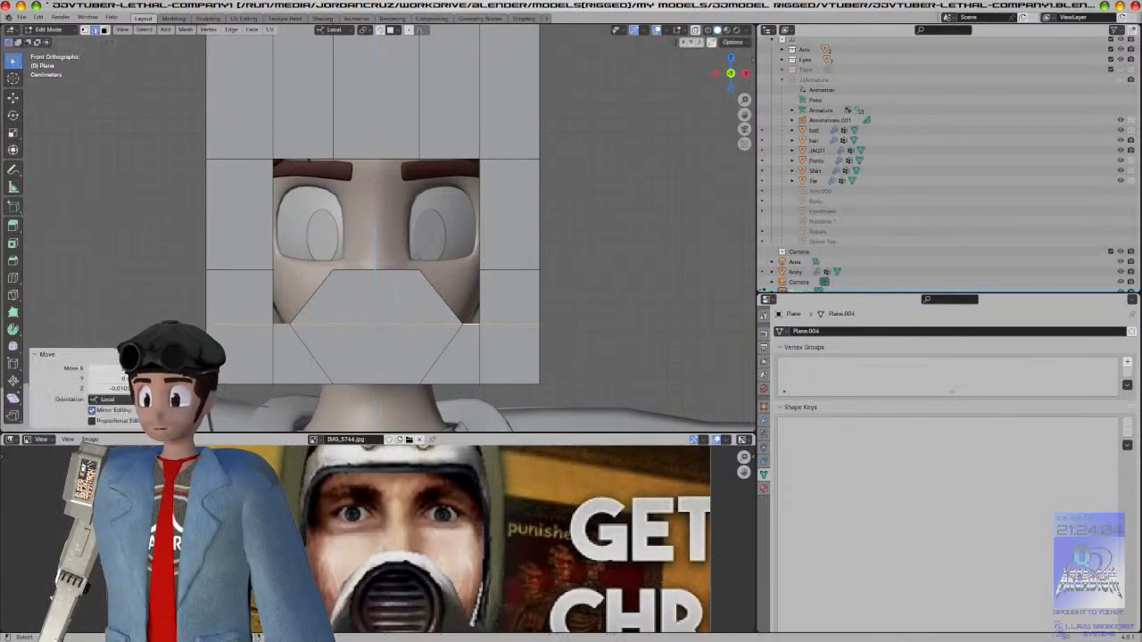
Step: Raise the middle edge of the face opening's upper border along Z
alt+click(373, 152)
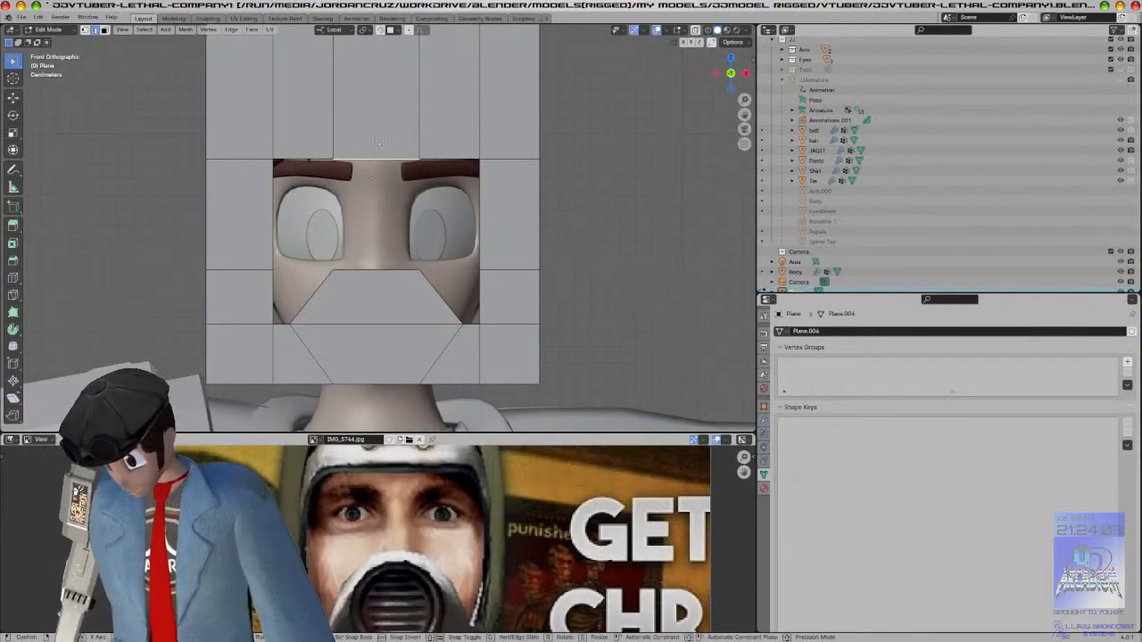
key(g)
key(z)
click(381, 134)
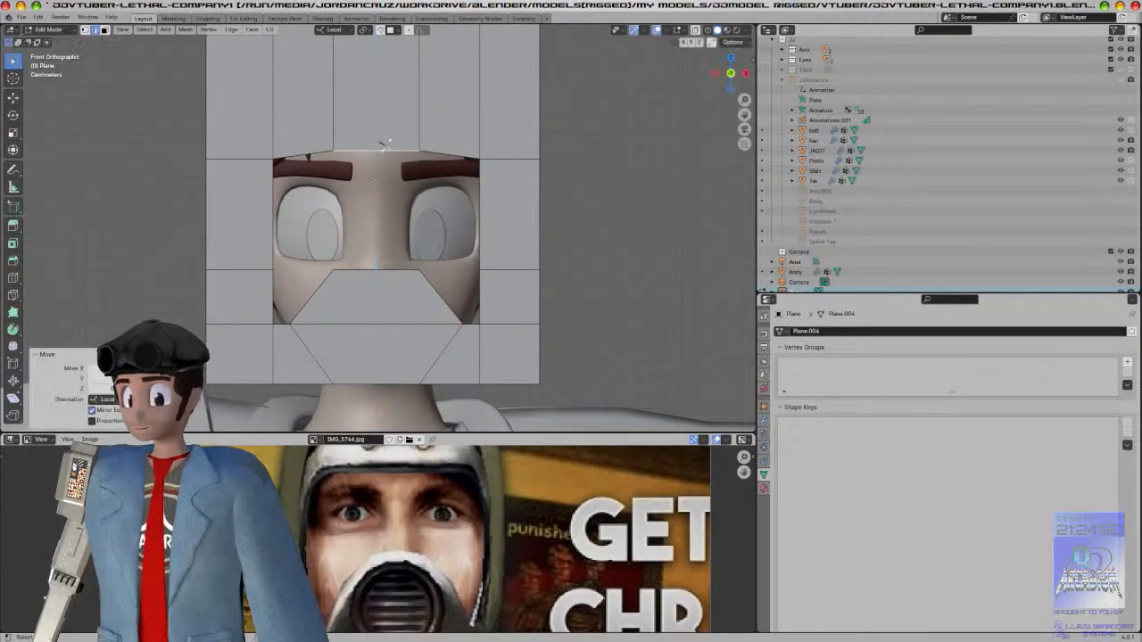
Step: Select the entire flat mask mesh and extrude it to give it thickness
middle_drag(387, 167, 313, 169)
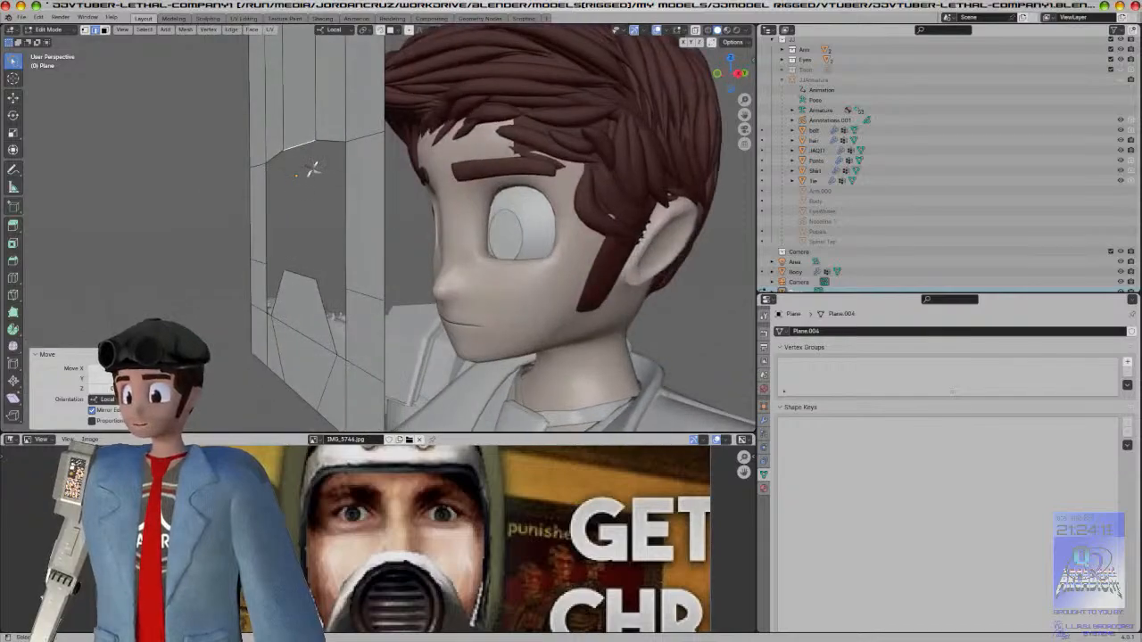
scroll(313, 169, down, 4)
key(a)
middle_drag(426, 203, 458, 220)
key(e)
click(391, 227)
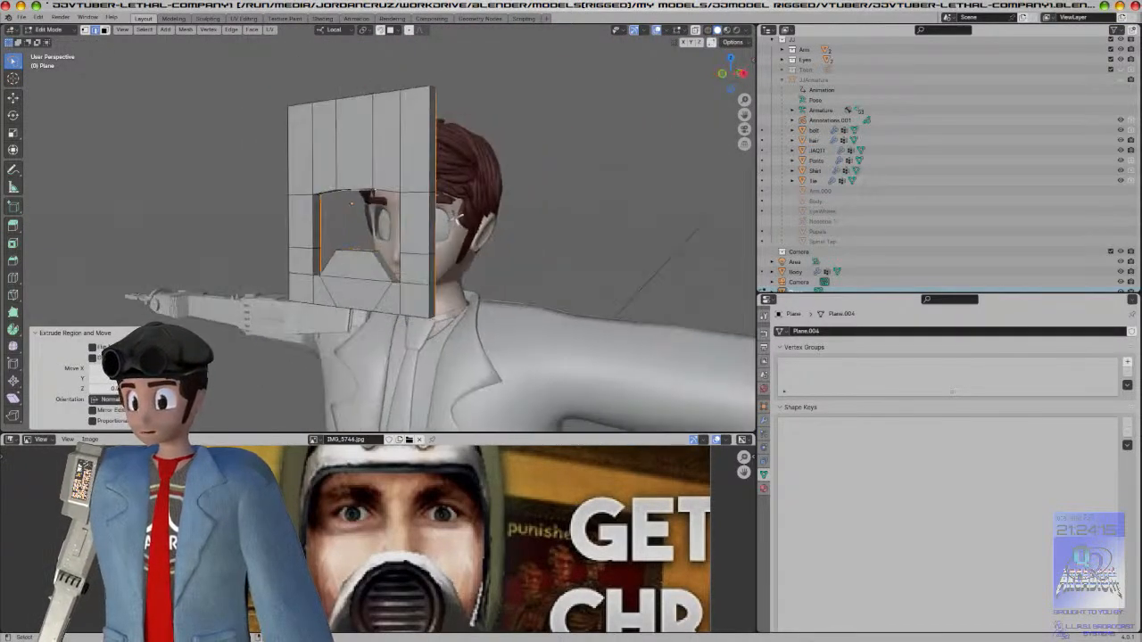
Step: Bevel the two upper corner edges of the face opening to round them
key(Tab)
key(KP_1)
scroll(446, 223, up, 5)
key(Tab)
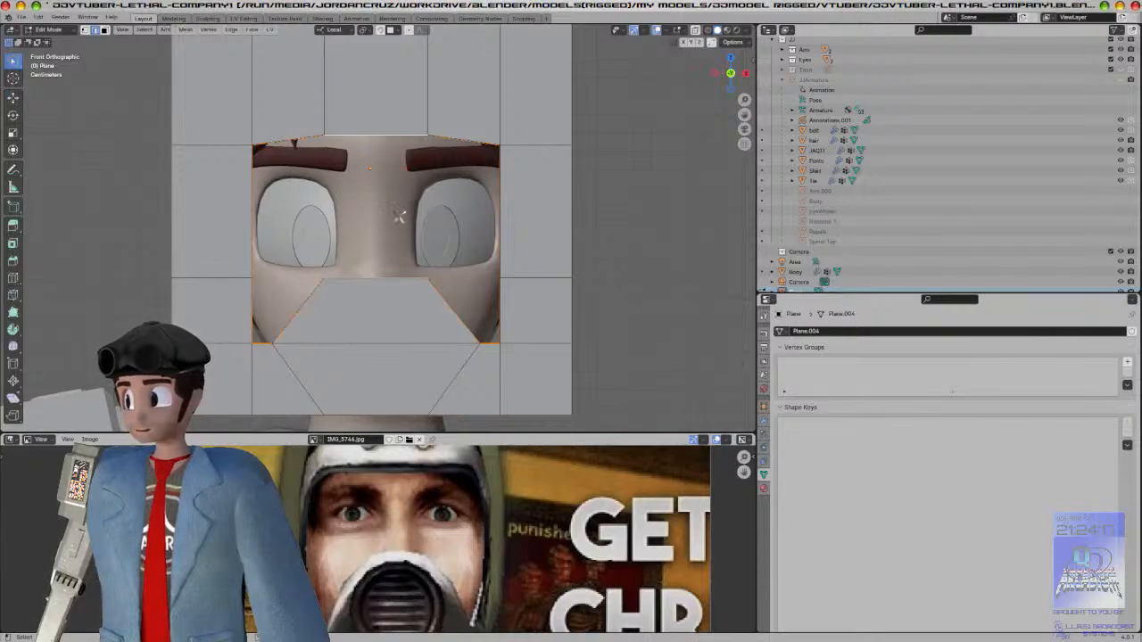
mouse_move(306, 179)
middle_down()
mouse_move(215, 123)
mouse_move(296, 160)
middle_up()
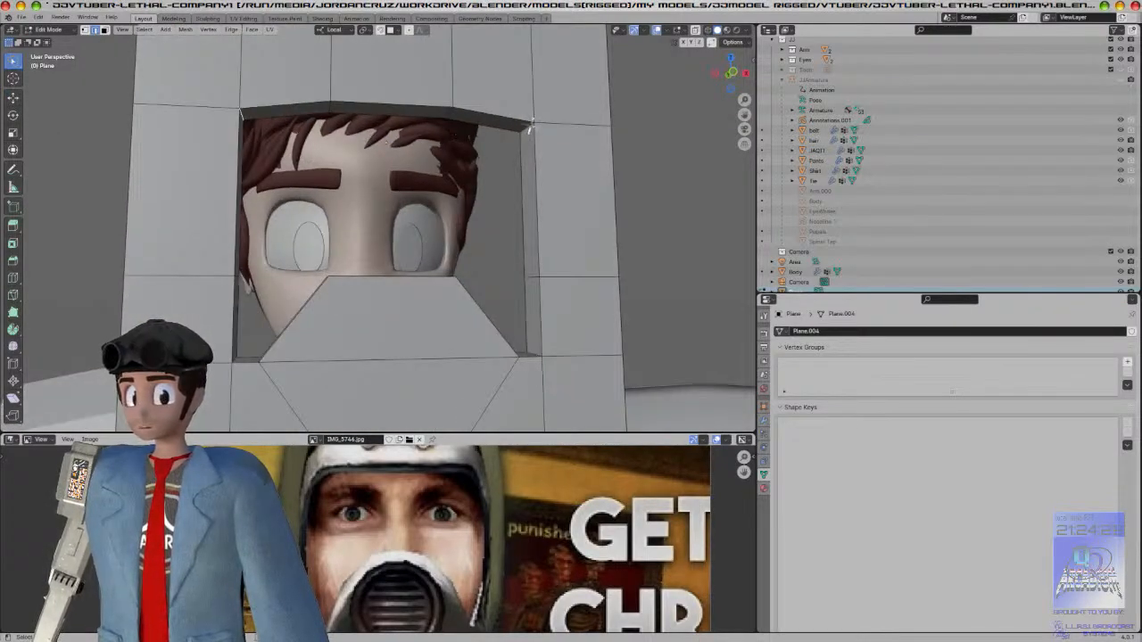
key(ctrl+b)
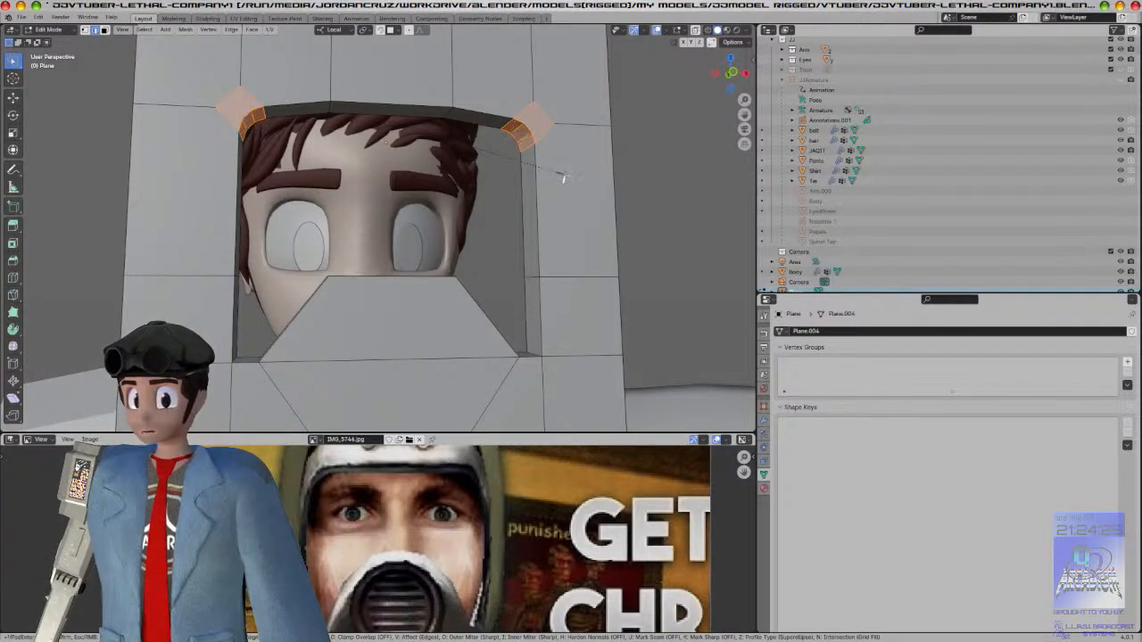
click(564, 172)
Step: Bevel the two lower outer corner edges of the face opening with 3 segments
middle_drag(509, 229, 392, 247)
click(300, 287)
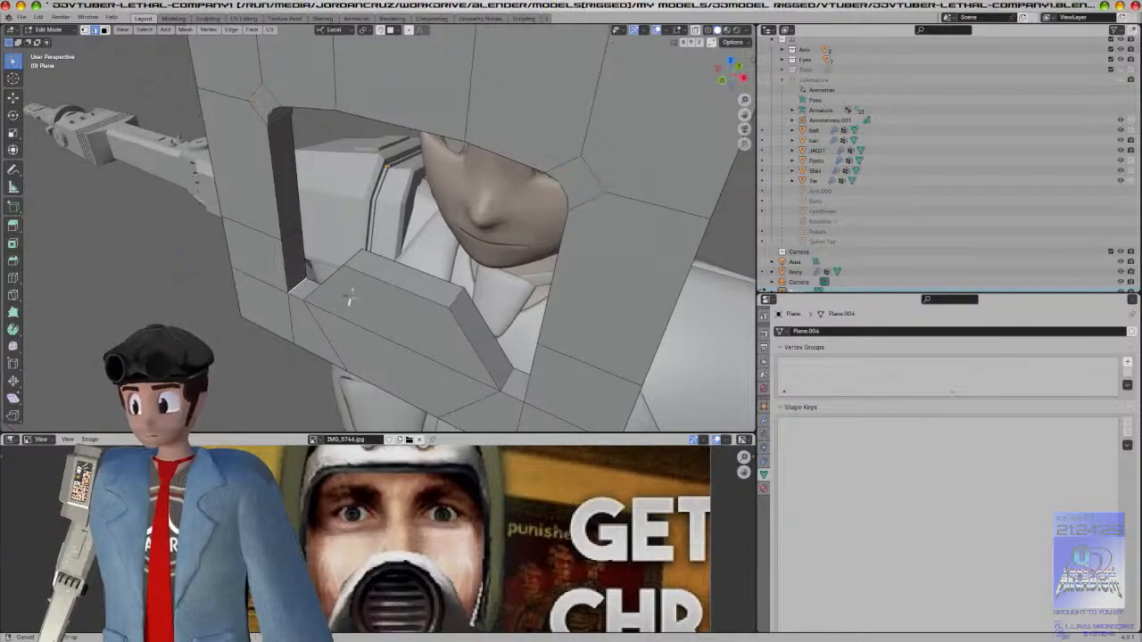
middle_drag(343, 301, 452, 294)
key(ctrl+b)
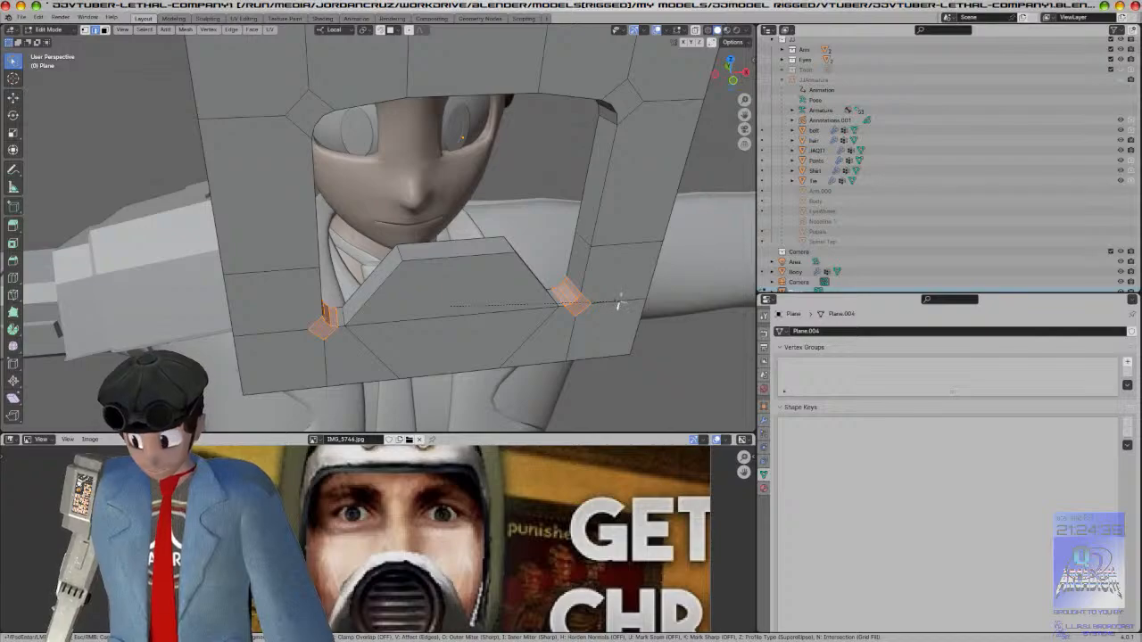
click(619, 304)
Step: Select the whole mask mesh and scale it along Y to make it thinner
key(KP_1)
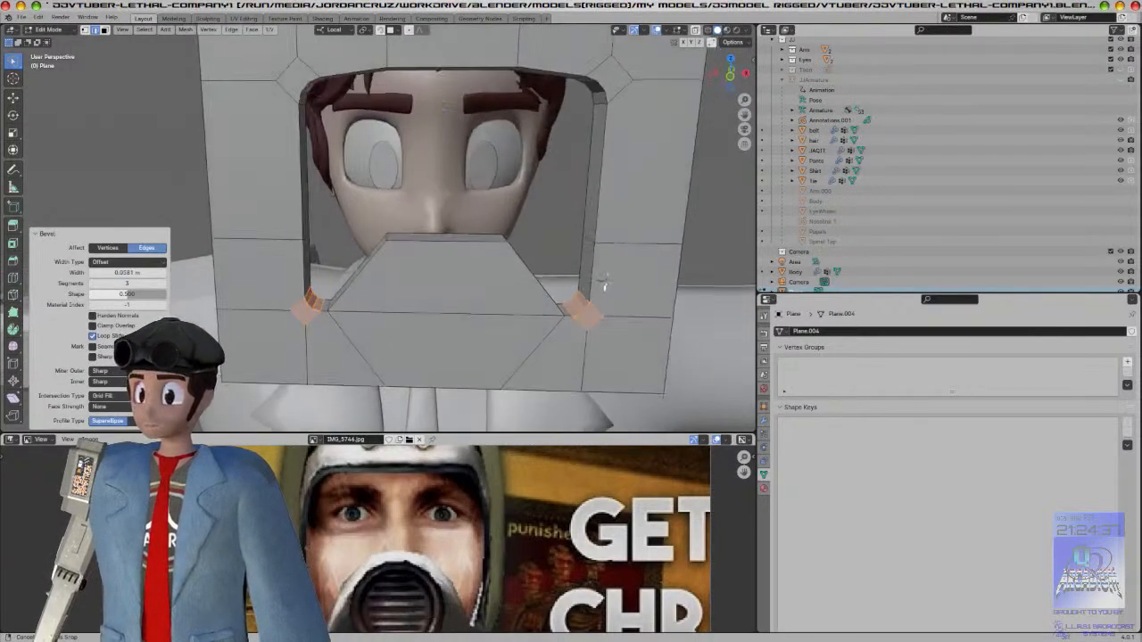
key(Tab)
scroll(601, 260, down, 4)
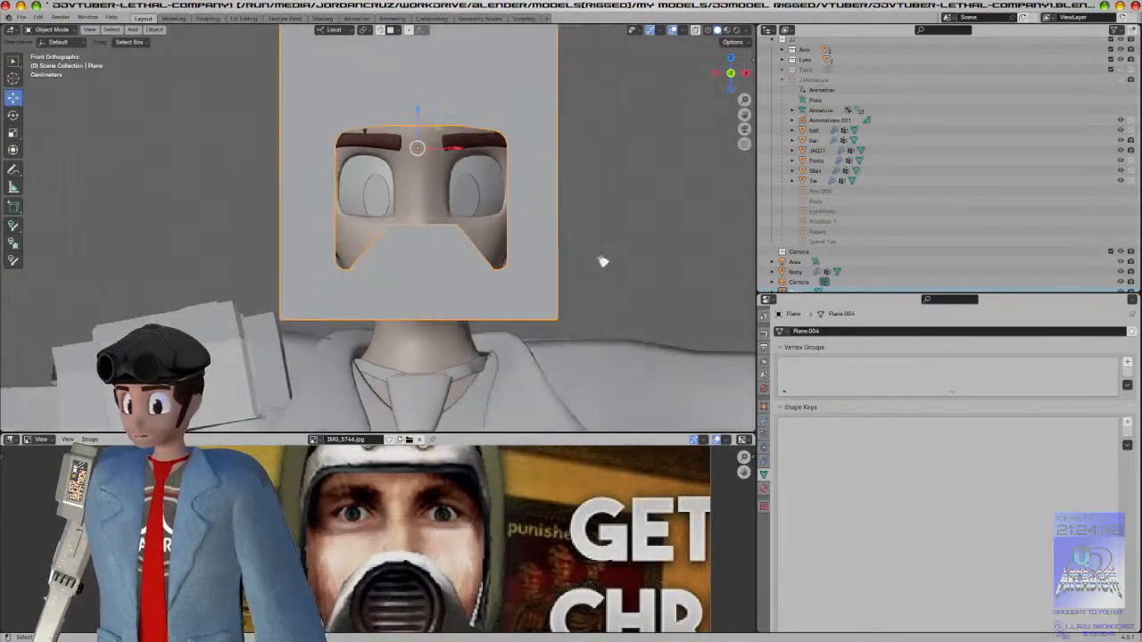
middle_drag(602, 259, 484, 258)
key(a)
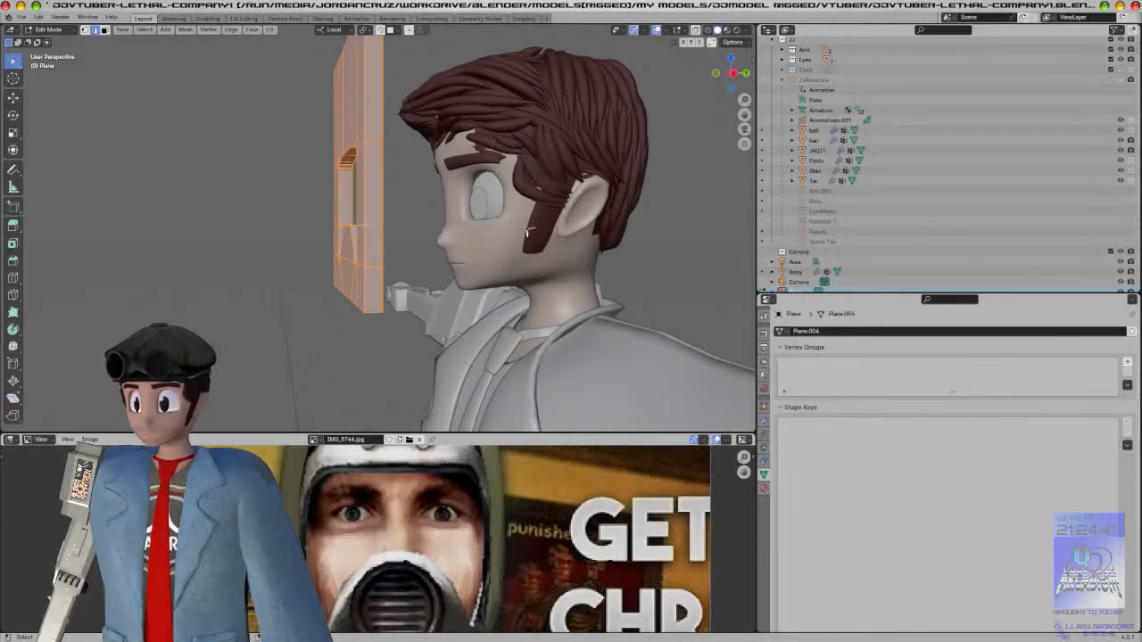
key(s)
key(y)
click(426, 220)
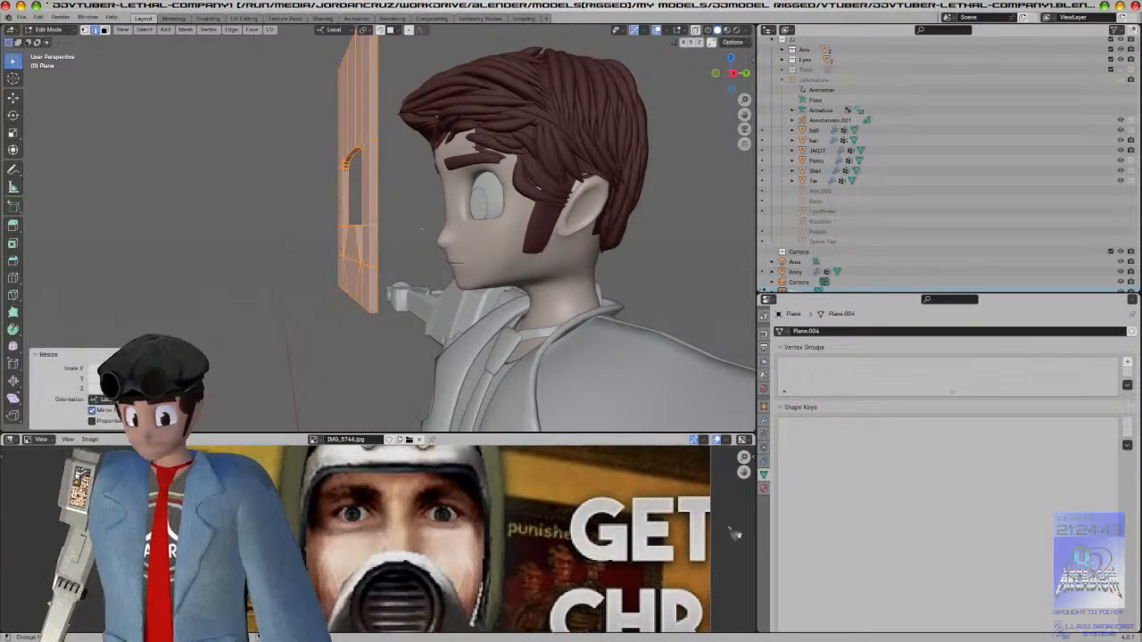
Step: Shrink the Blender window to uncover the desktop, close the Dolphin file manager and launch Steam (Runtime)
drag(707, 7, 272, 92)
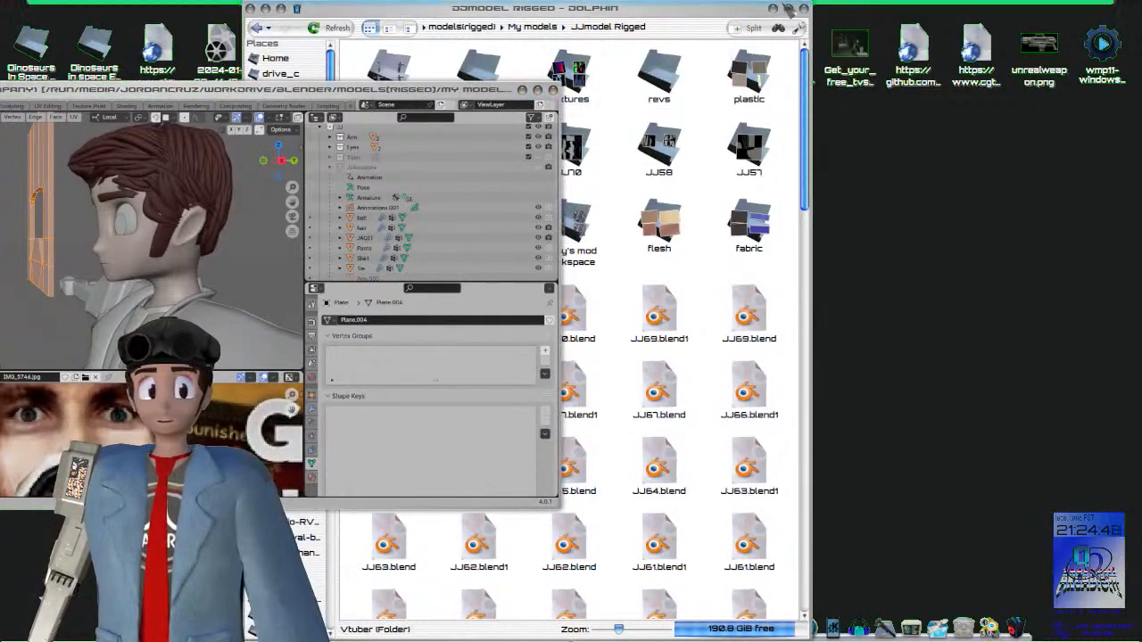
click(803, 8)
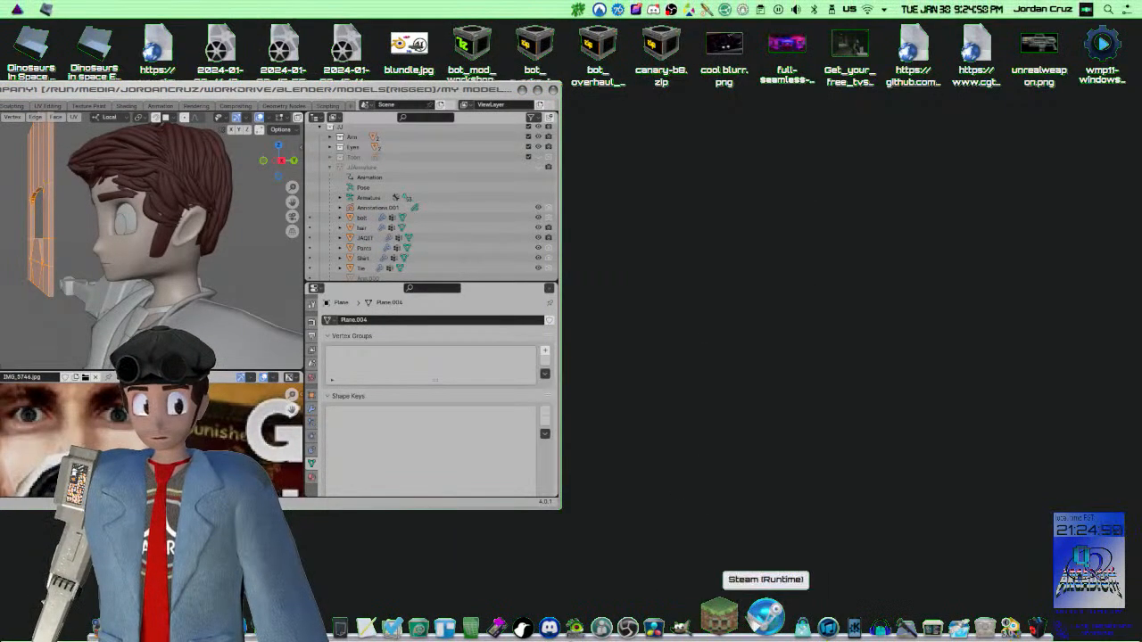
click(751, 622)
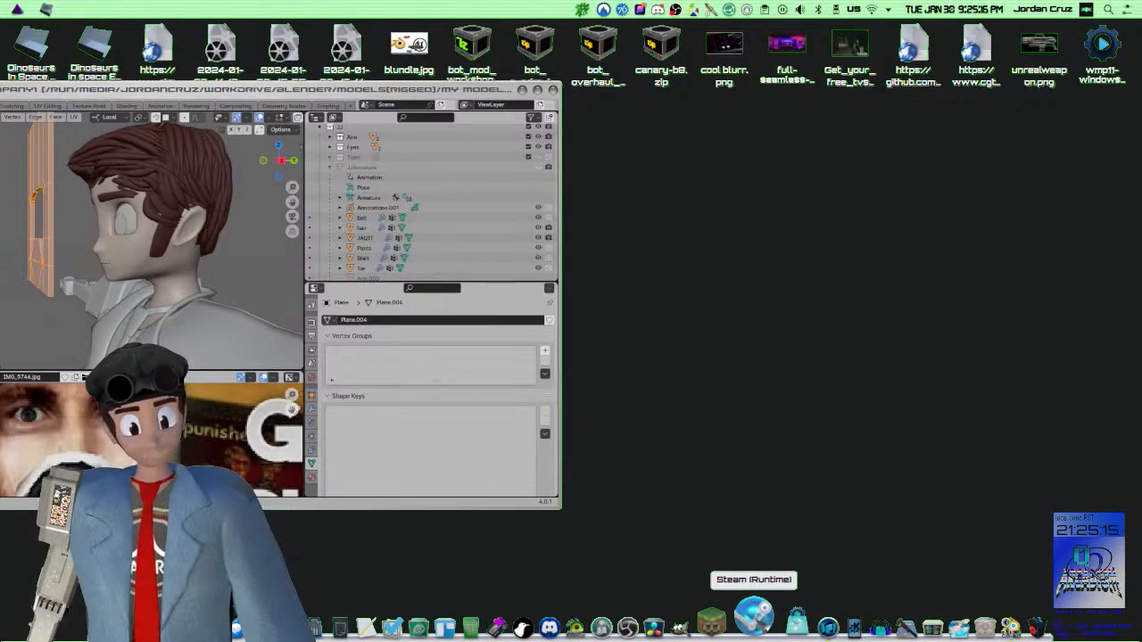
click(754, 613)
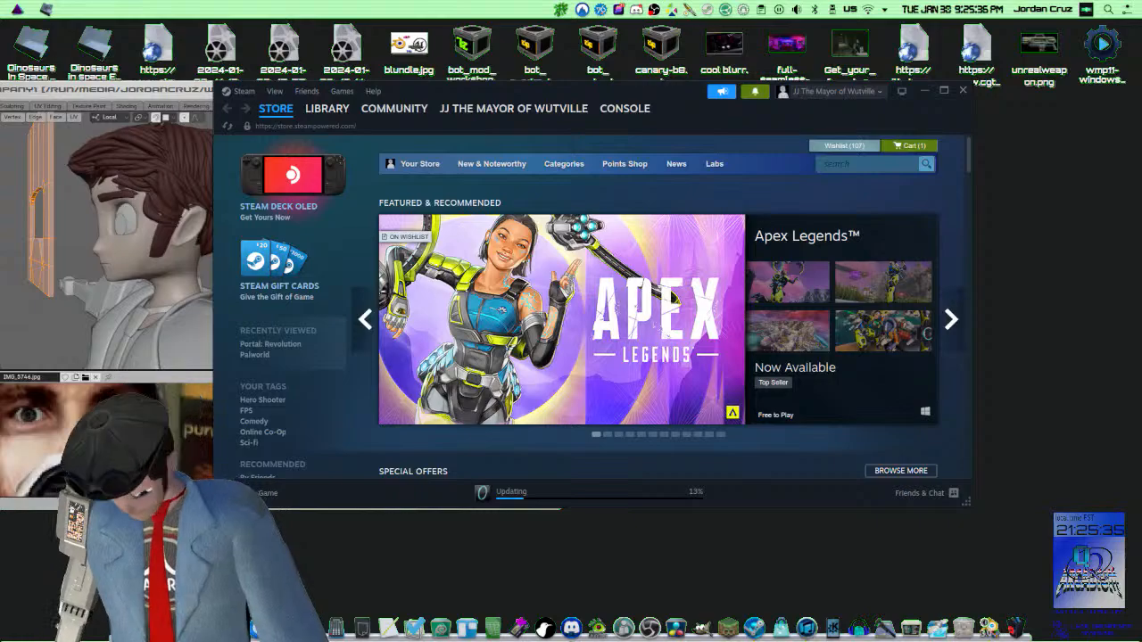
Step: Leave the full-screen video and close its player window
key(alt+Tab)
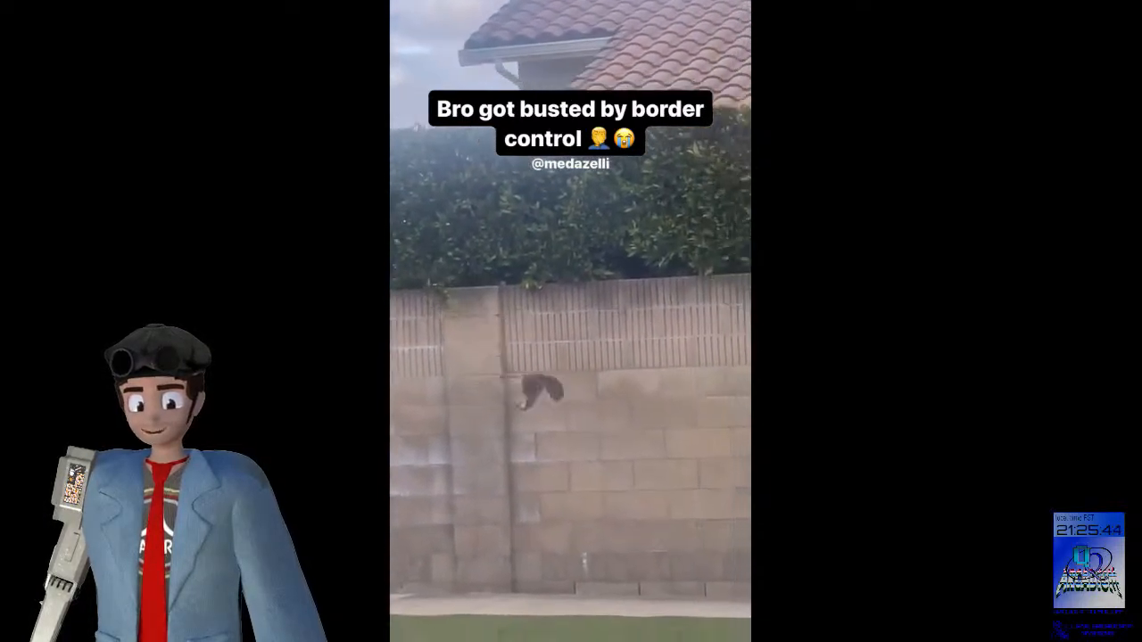
key(Escape)
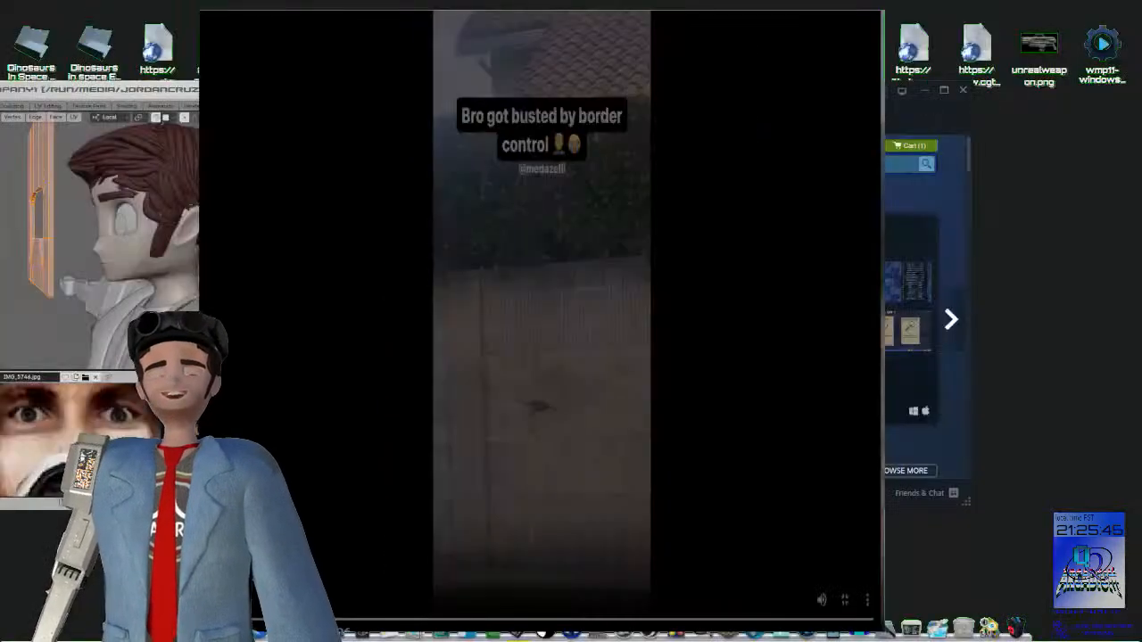
key(alt+F4)
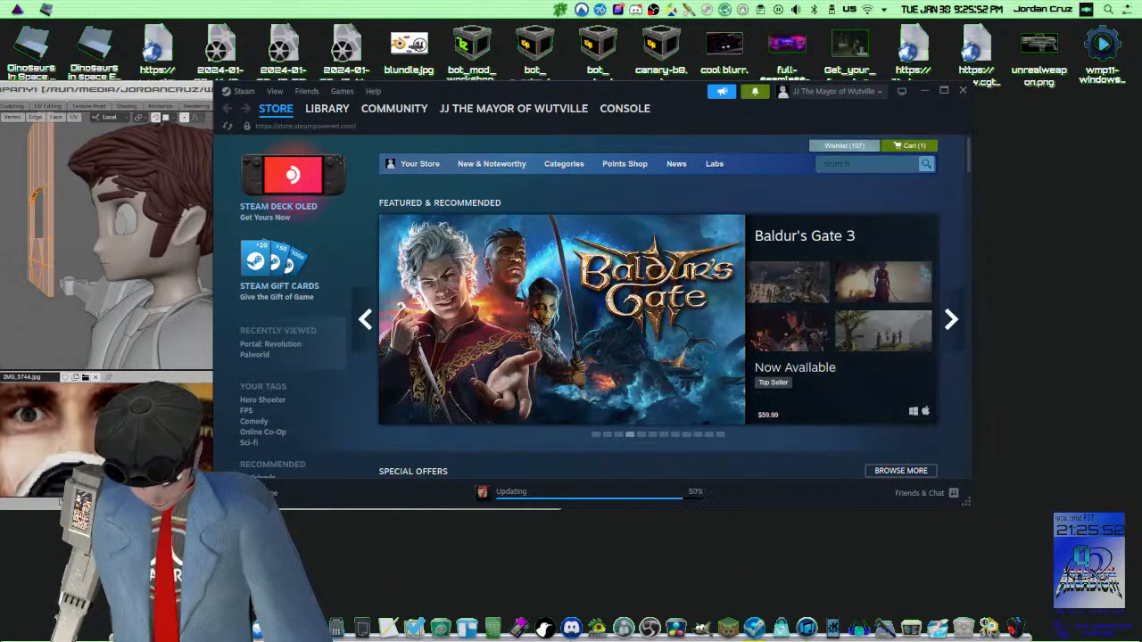
Step: Examine the Steam (Runtime) launcher's arguments for the -console option and open Steam's console
drag(671, 96, 601, 83)
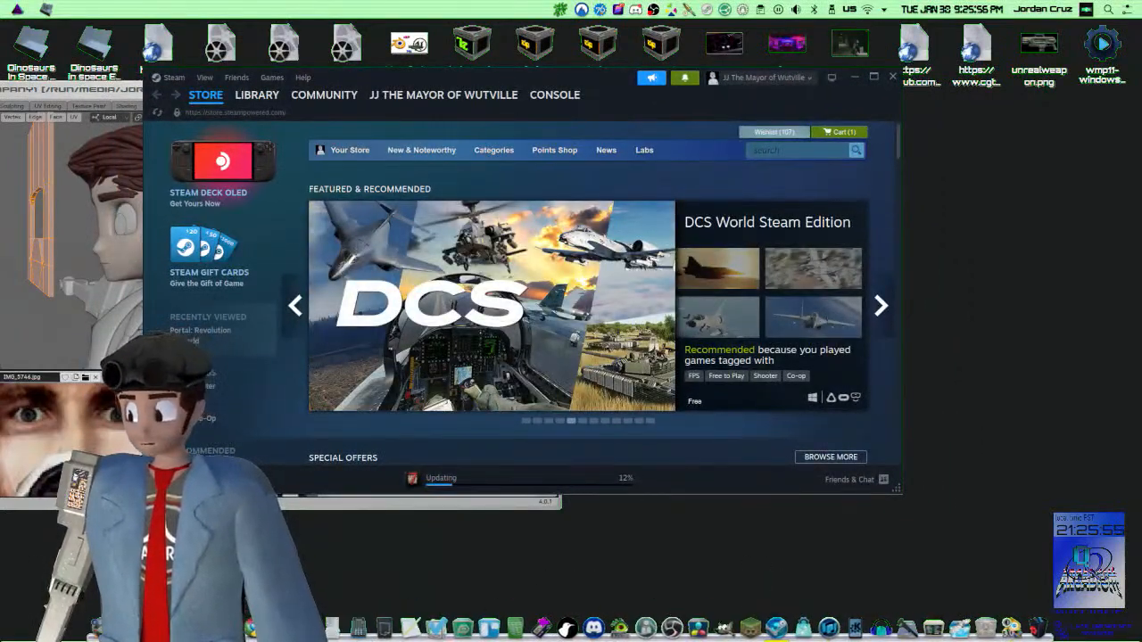
key(super)
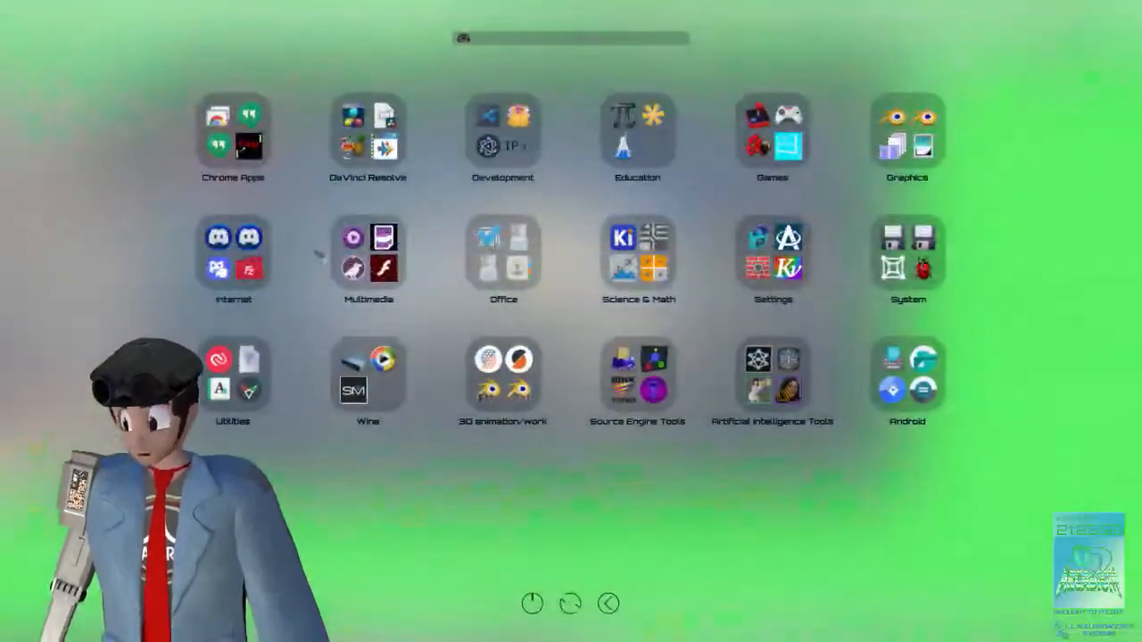
text(stea)
right_click(555, 118)
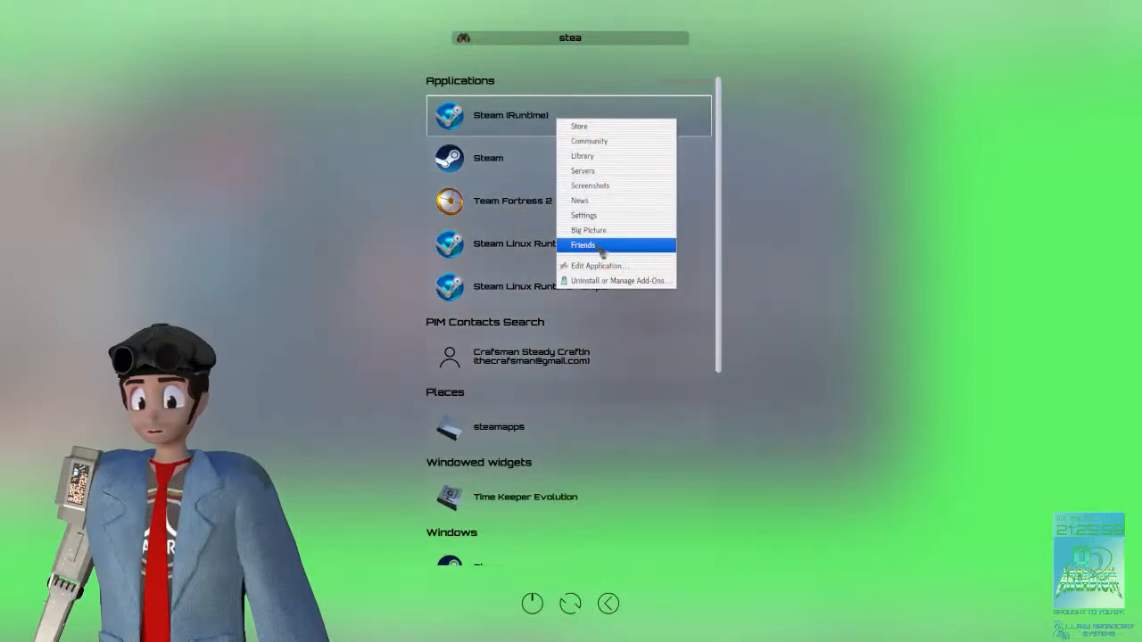
click(598, 269)
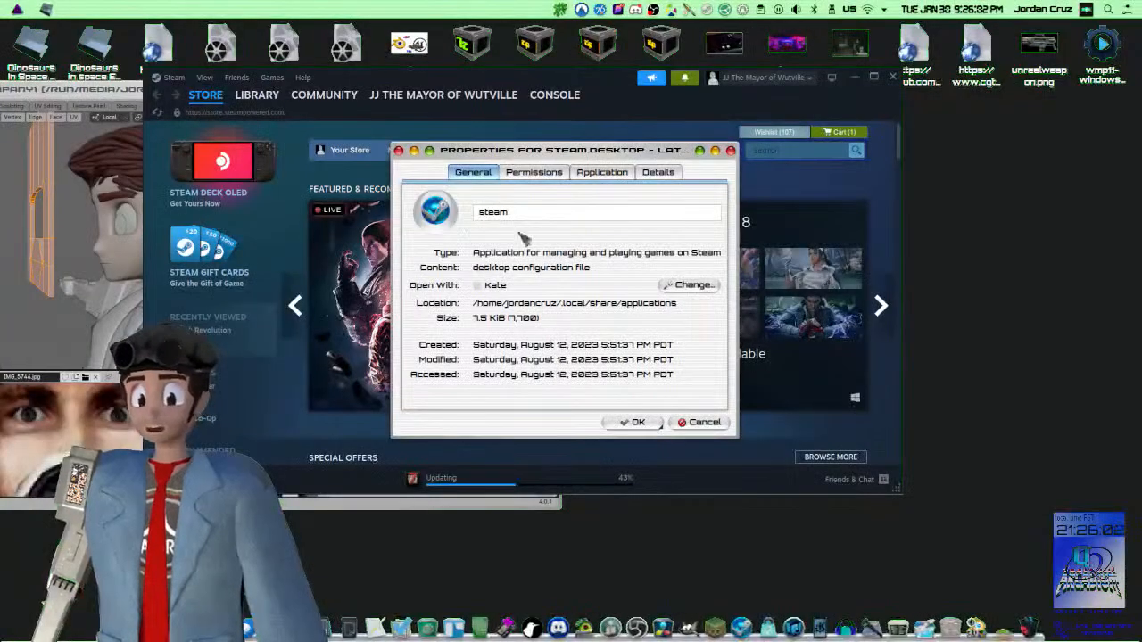
click(602, 173)
drag(584, 291, 545, 291)
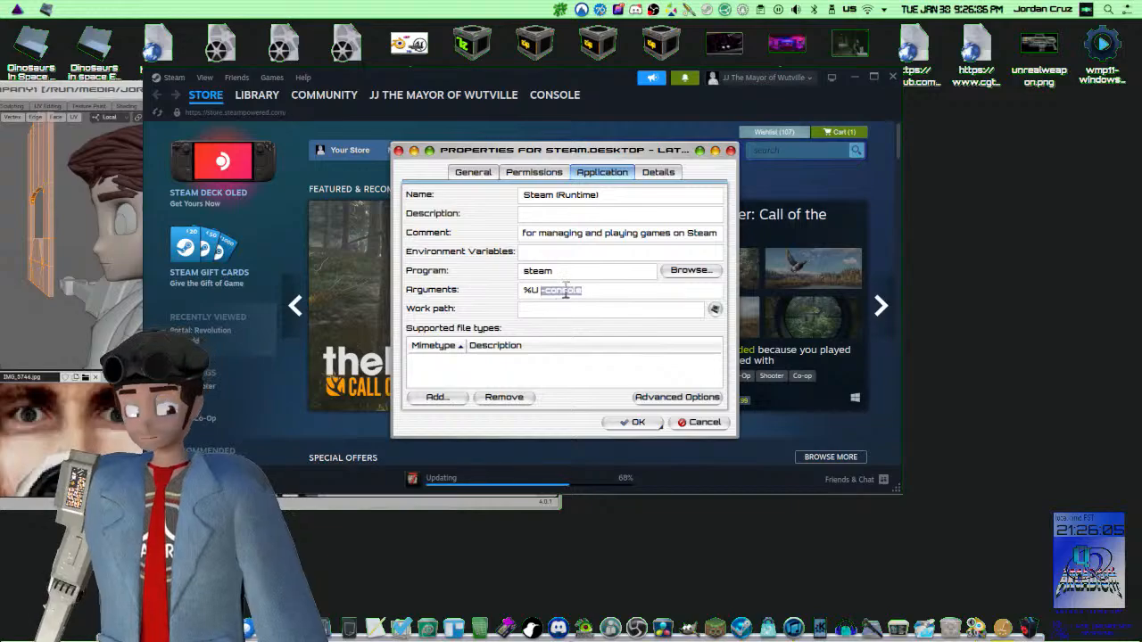
click(644, 421)
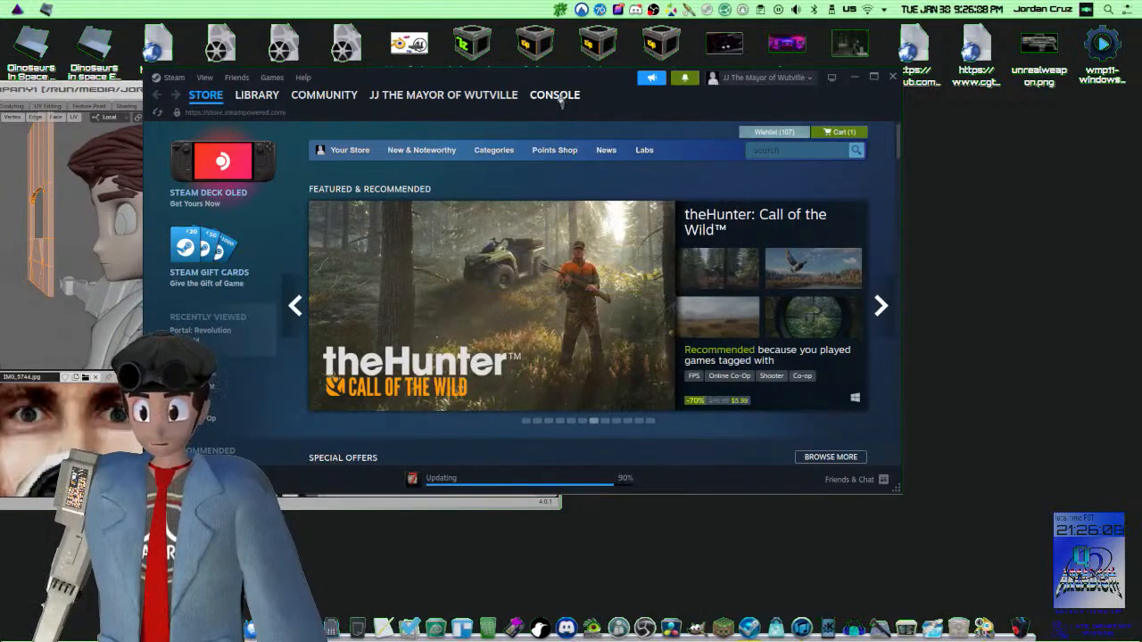
click(551, 96)
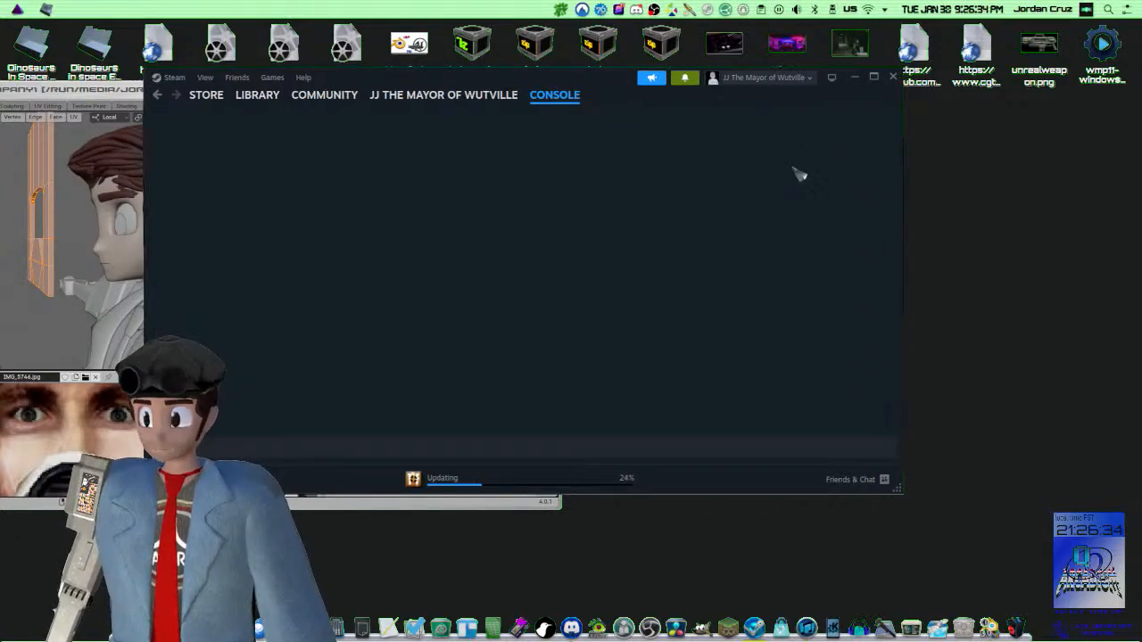
Step: Minimize the Steam window and exit Steam
click(858, 78)
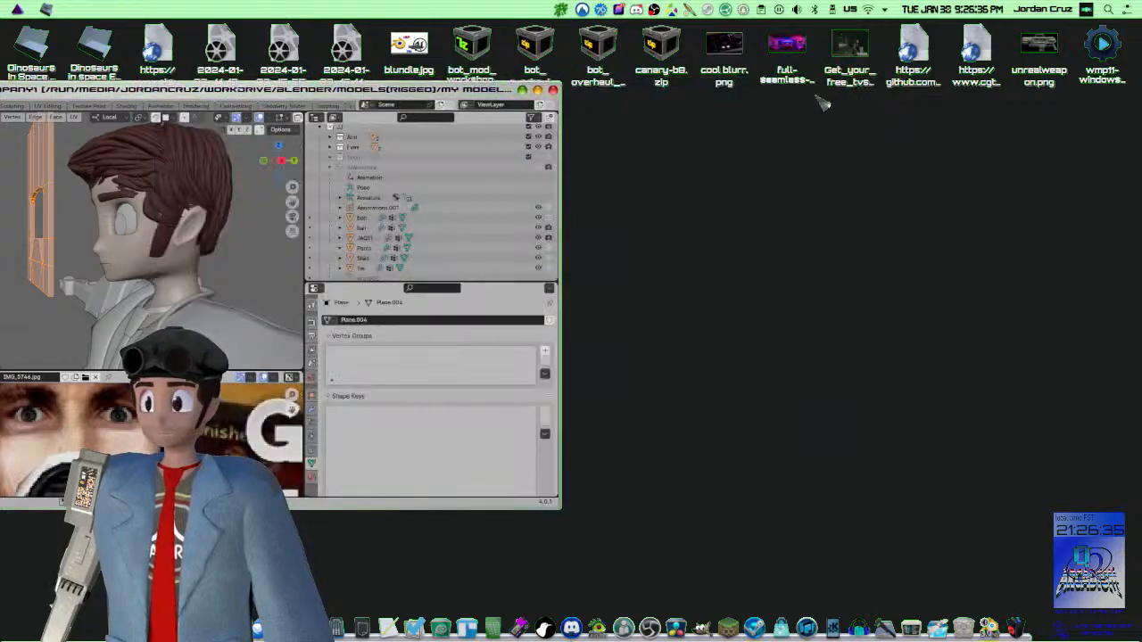
click(725, 9)
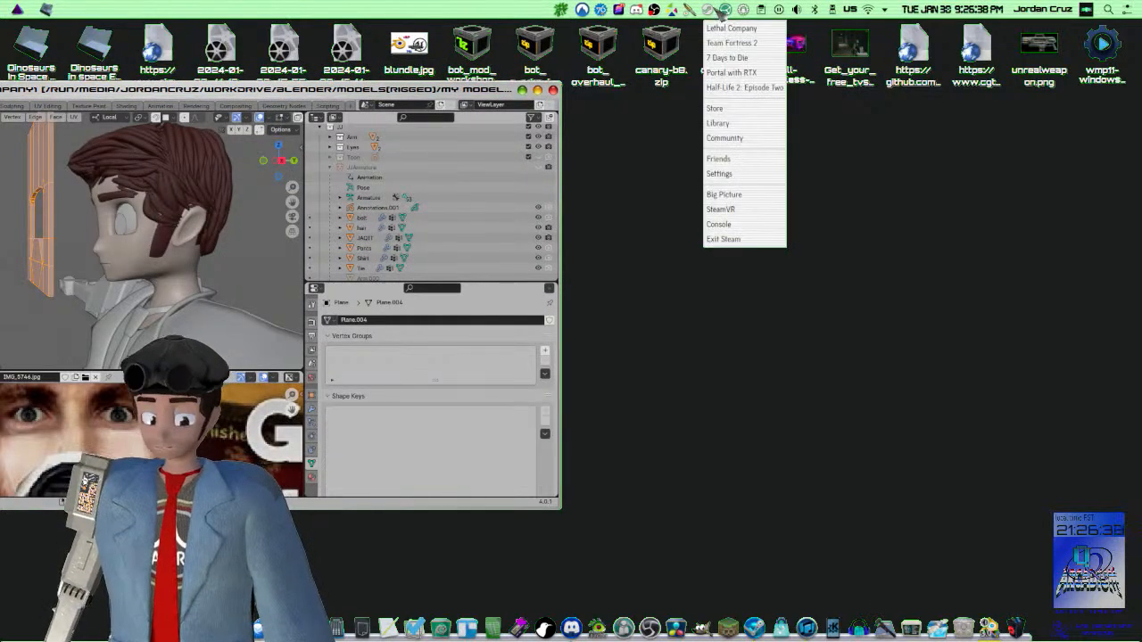
click(721, 224)
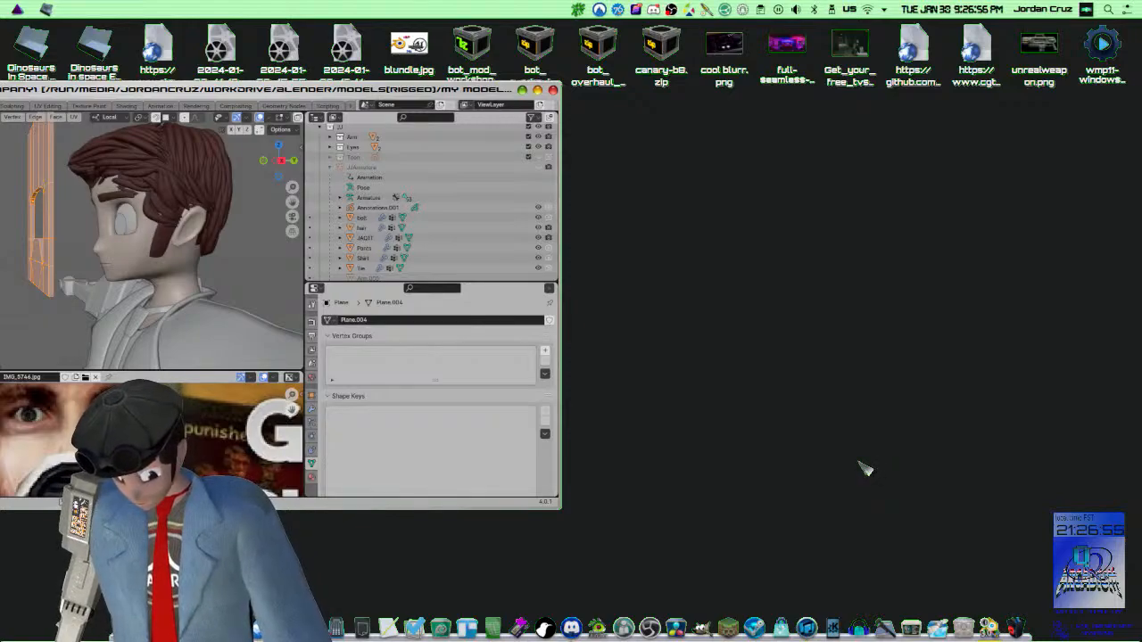
Step: Bring the Blender window back to full size and face the mask plane from the front
double_click(429, 91)
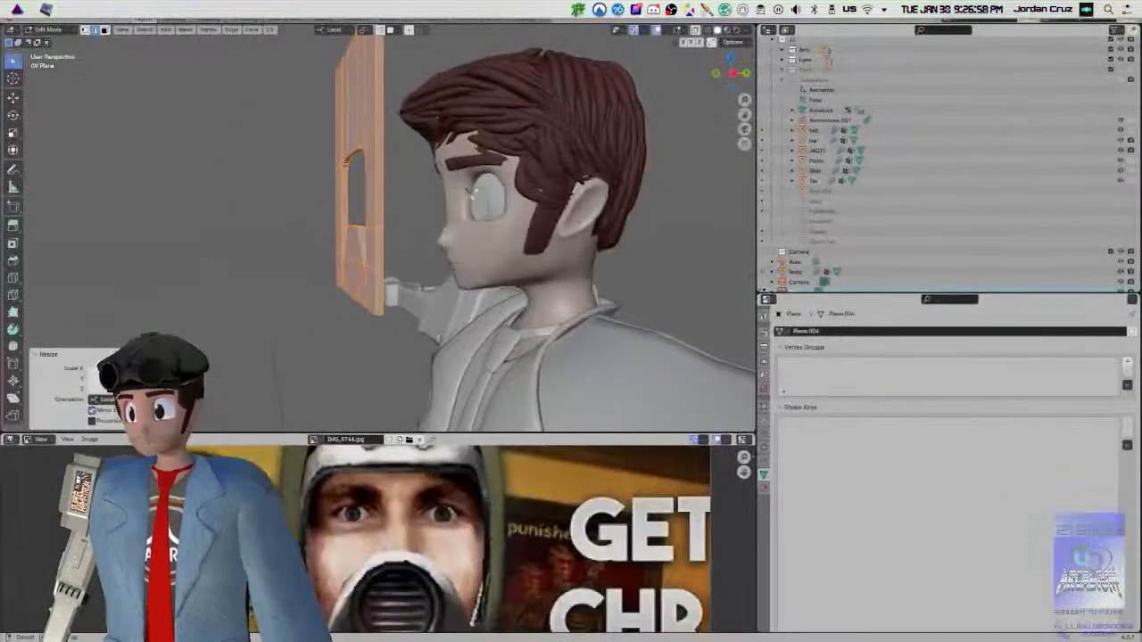
middle_drag(466, 191, 553, 208)
key(KP_1)
scroll(556, 210, up, 5)
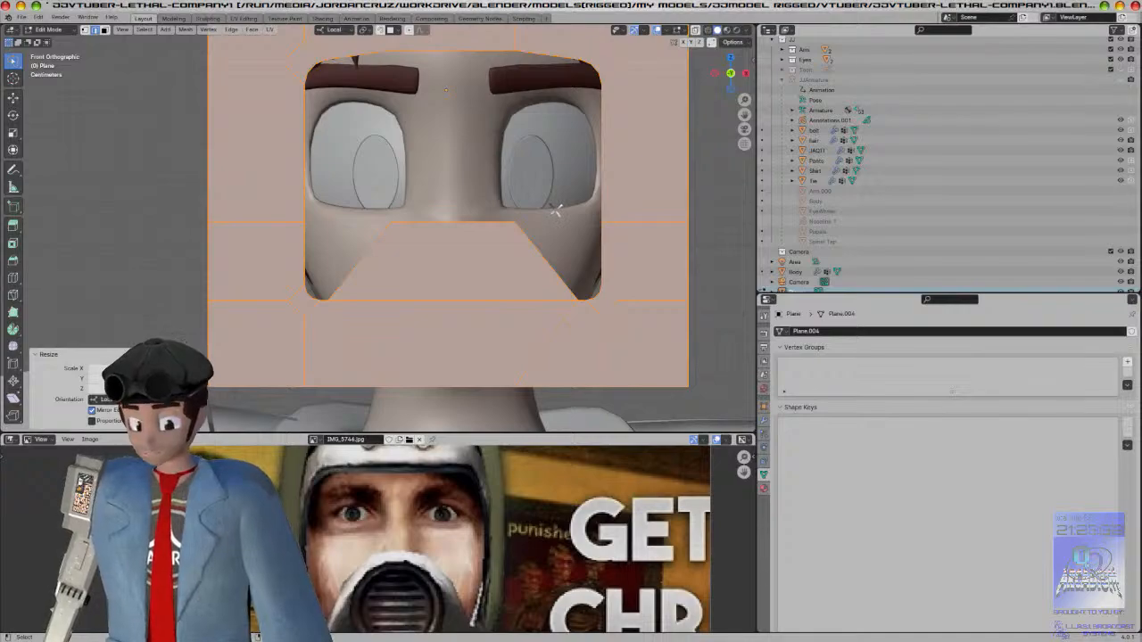
scroll(554, 214, down, 3)
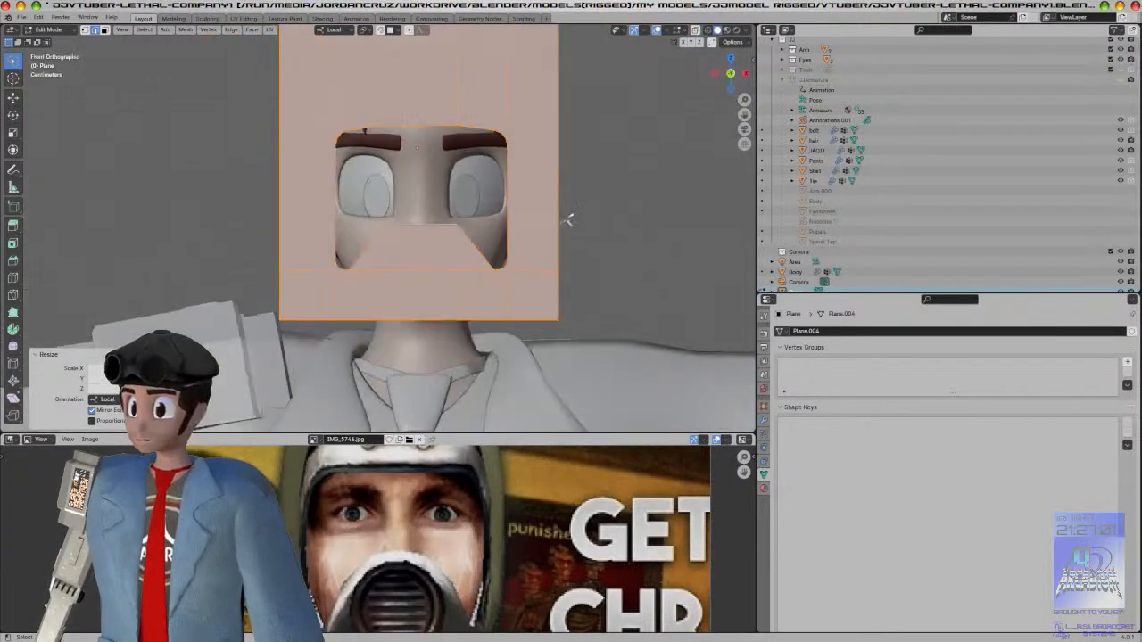
Step: Add vertical loop cuts through the mask plane's centre and on both sides of its mouth section
click(145, 225)
click(13, 277)
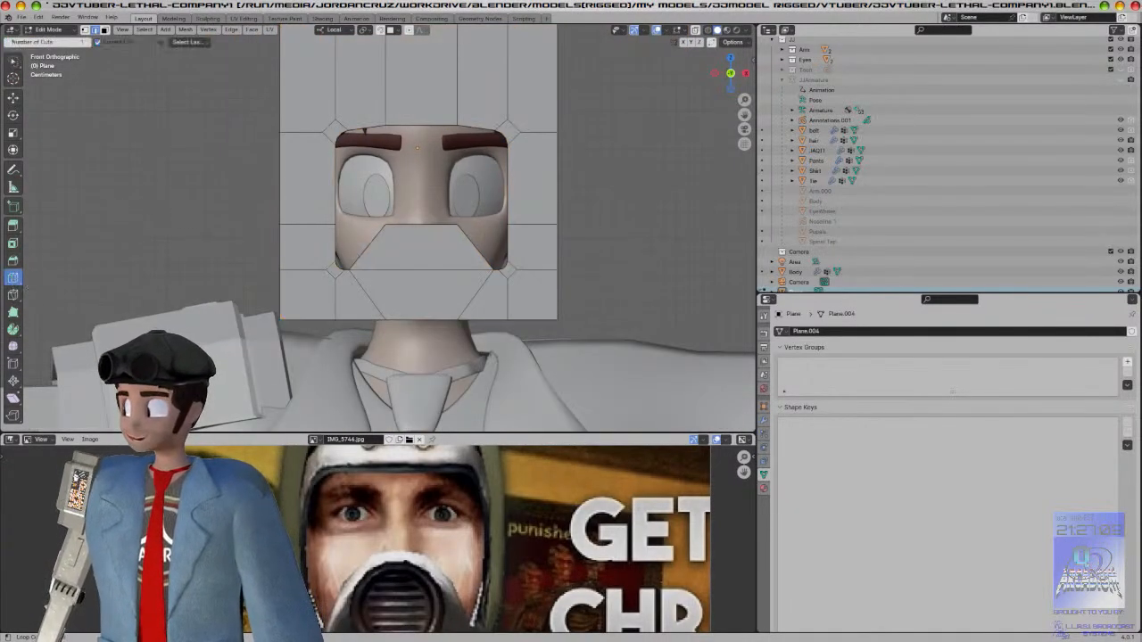
click(429, 105)
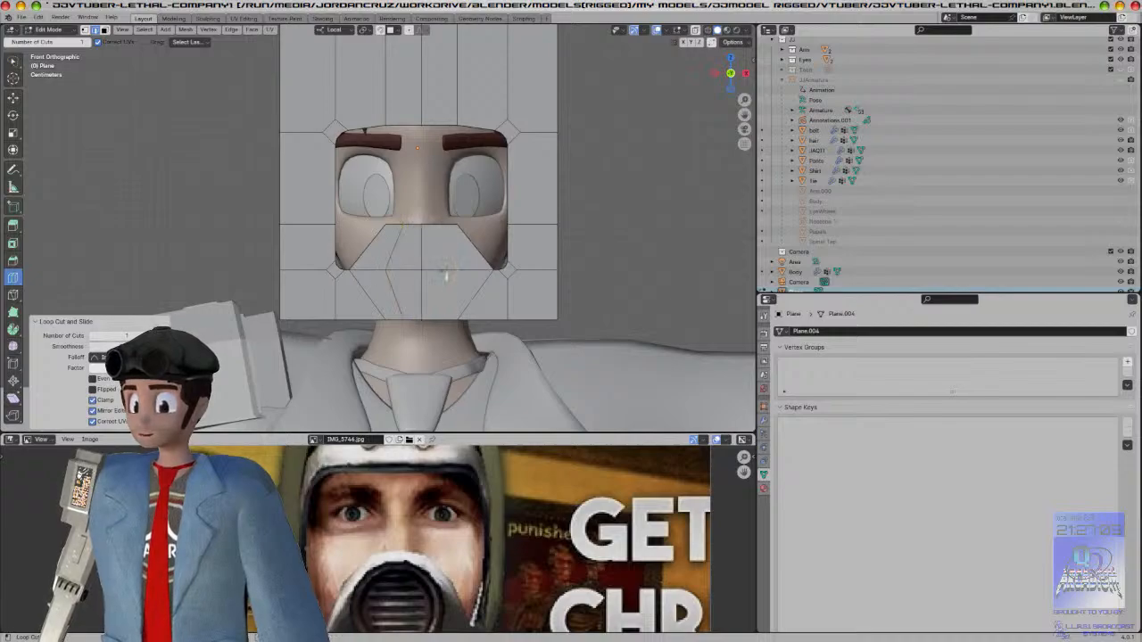
shift+middle_drag(404, 177, 414, 237)
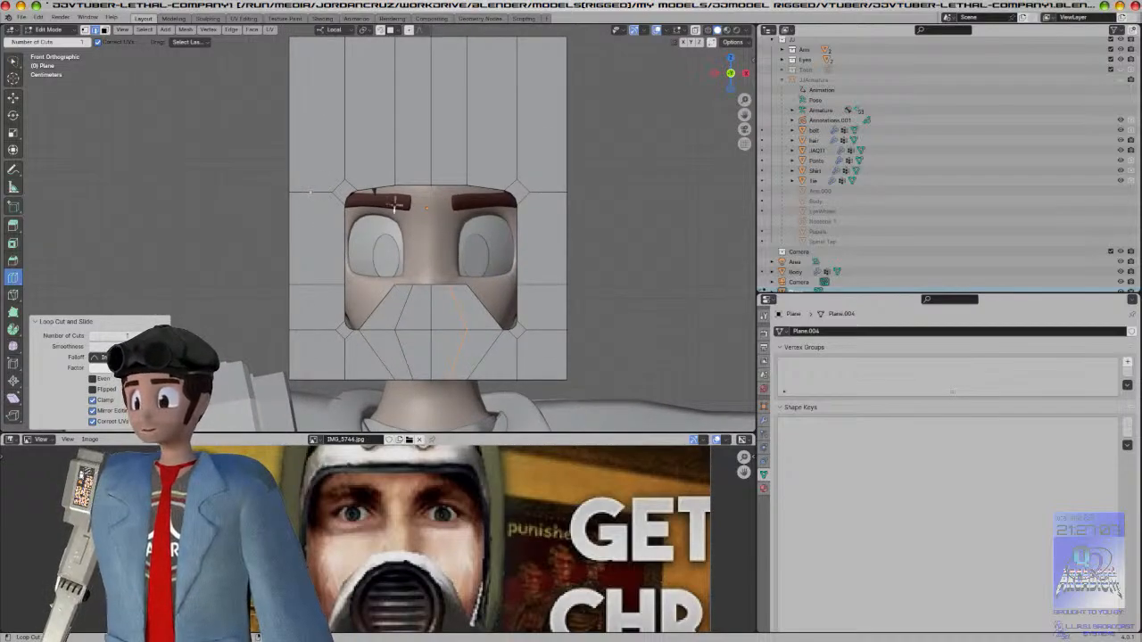
Step: Select the faces along both outer sides of the mask plane and pull them back along Y with proportional editing to curve it
click(14, 63)
middle_drag(91, 114, 258, 188)
click(106, 31)
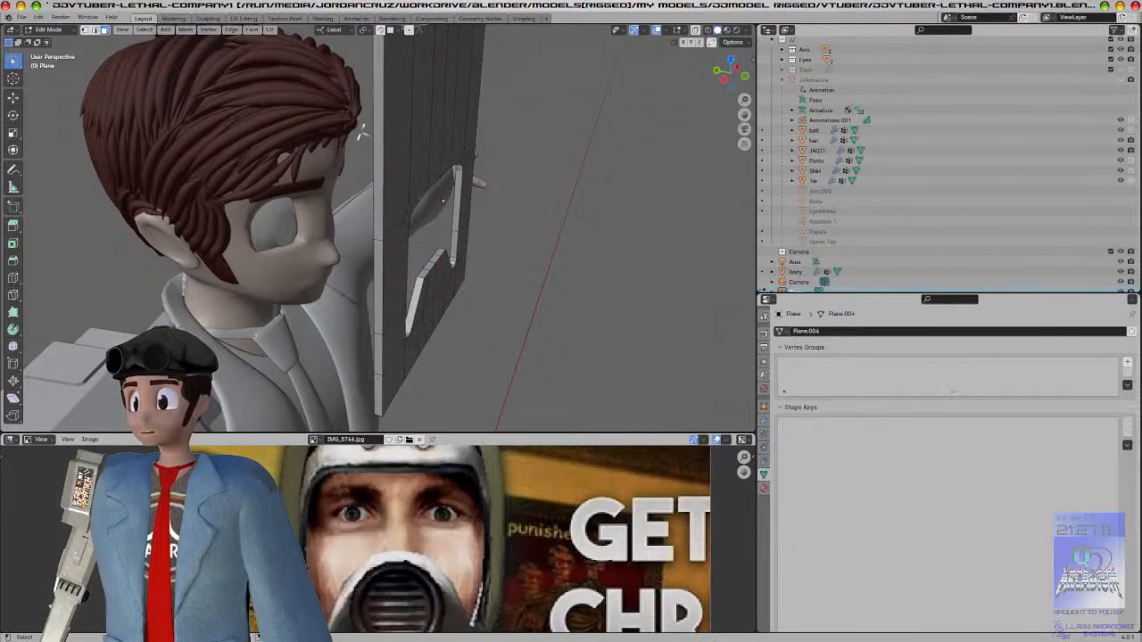
click(378, 185)
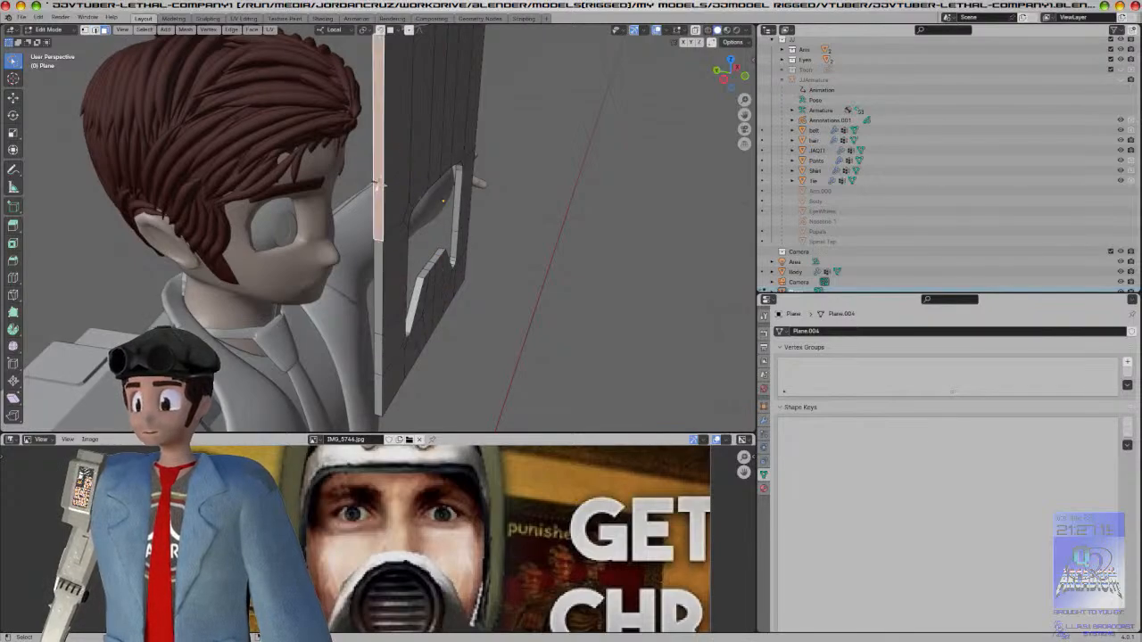
ctrl+click(378, 383)
middle_drag(584, 313, 430, 334)
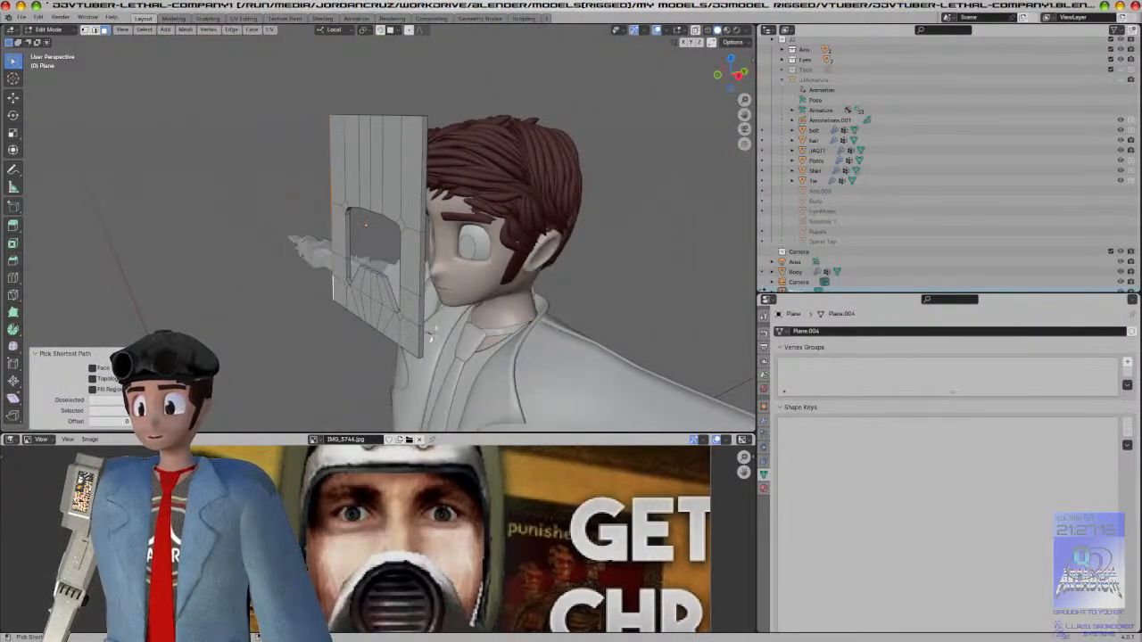
shift+click(420, 340)
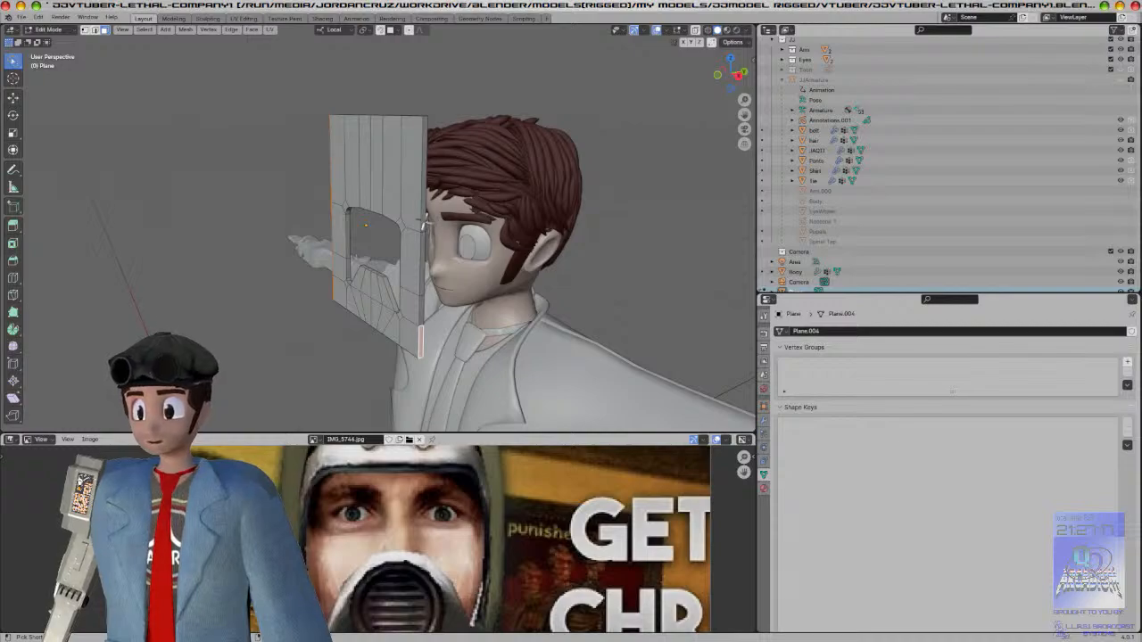
ctrl+click(423, 222)
key(KP_7)
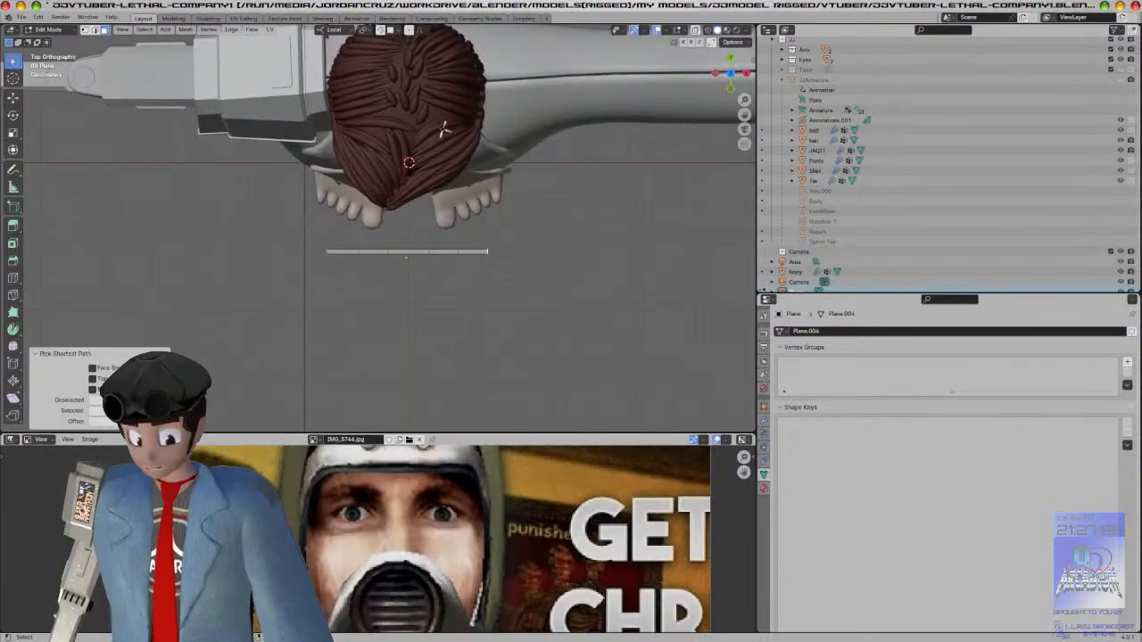
click(14, 97)
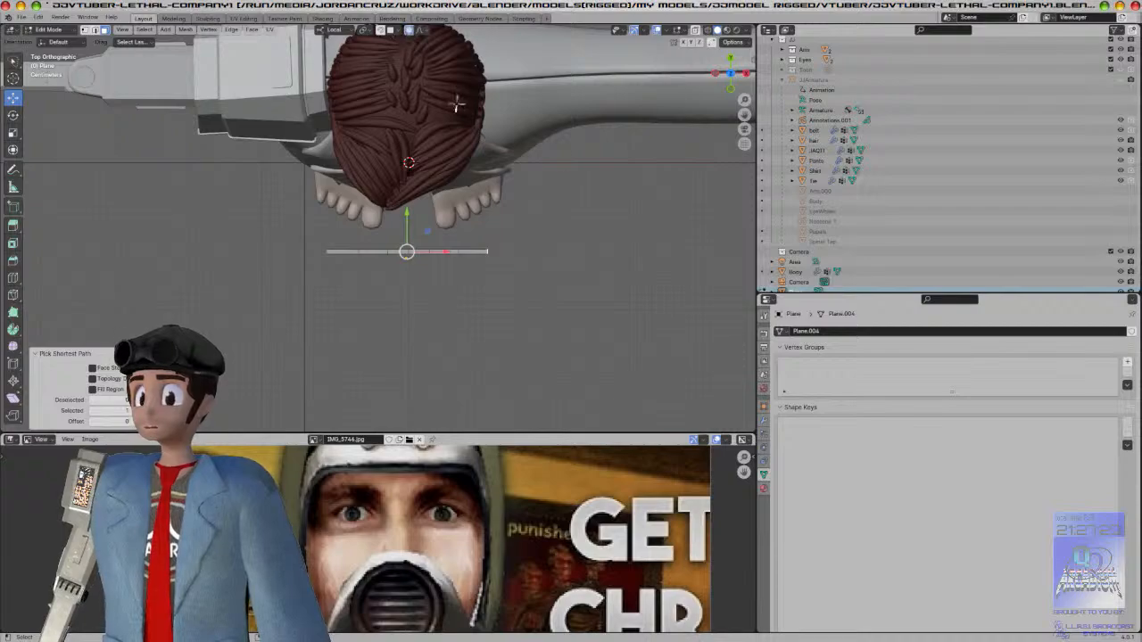
scroll(546, 182, up, 4)
key(g)
key(y)
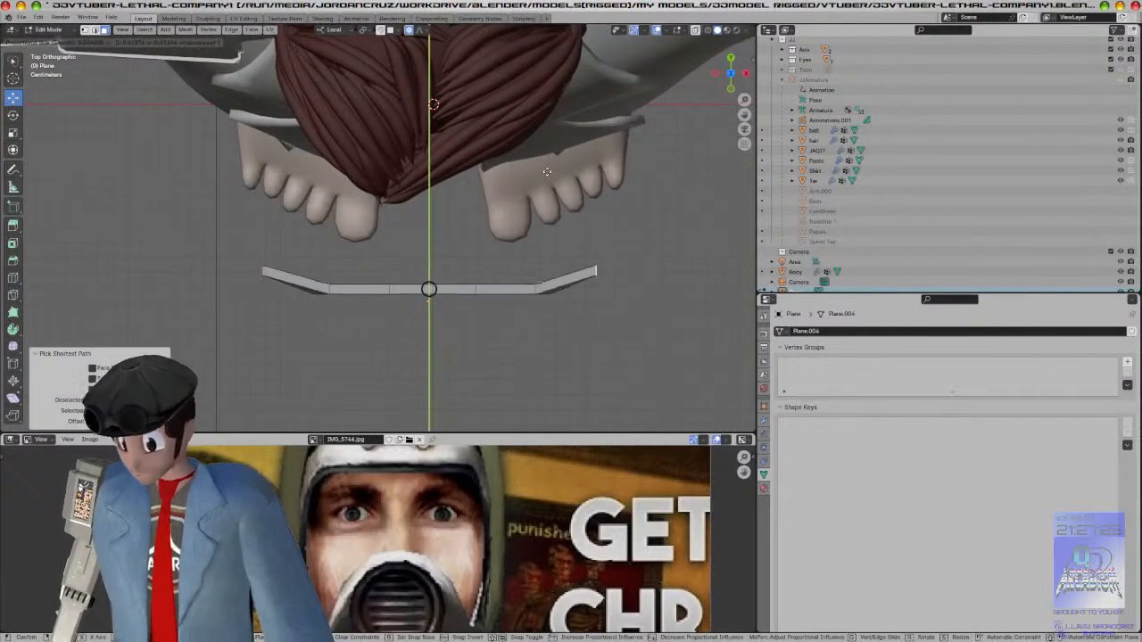
scroll(547, 168, down, 4)
scroll(546, 161, down, 4)
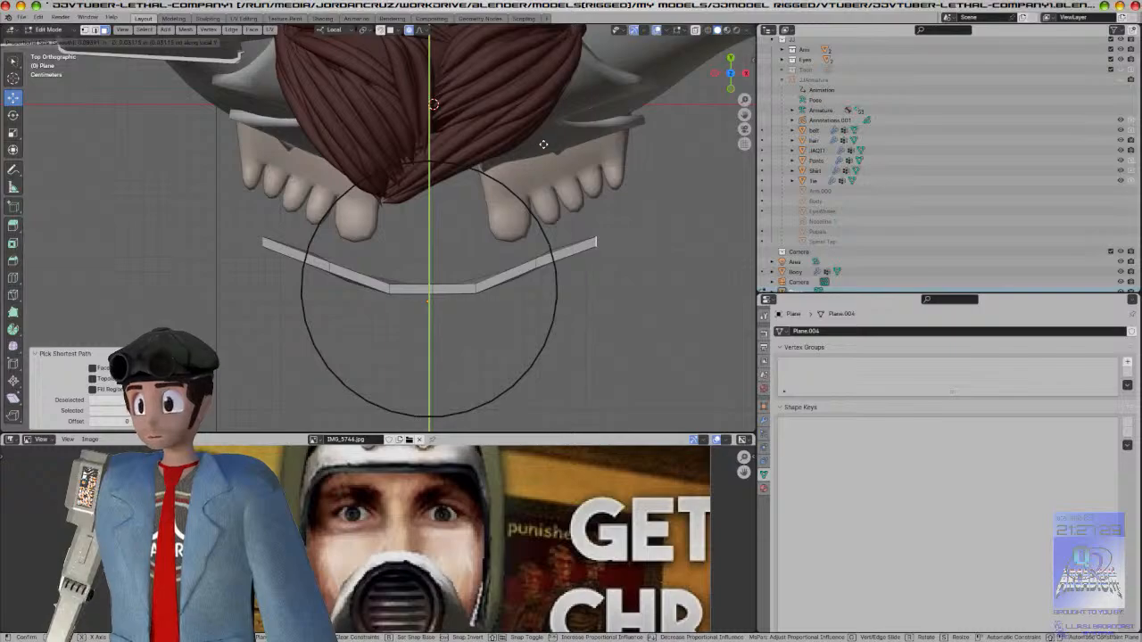
scroll(533, 151, up, 2)
click(532, 145)
Step: Leave mesh editing and shade the curved mask smooth with Auto Smooth enabled
middle_drag(574, 215, 538, 146)
key(Tab)
key(KP_1)
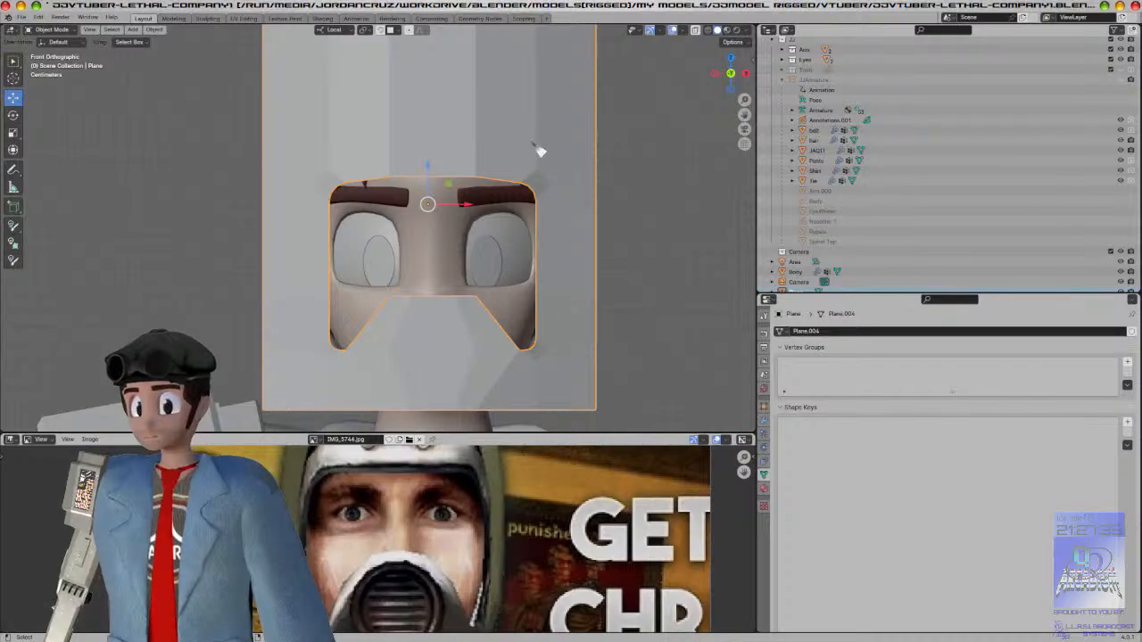
right_click(539, 151)
click(521, 138)
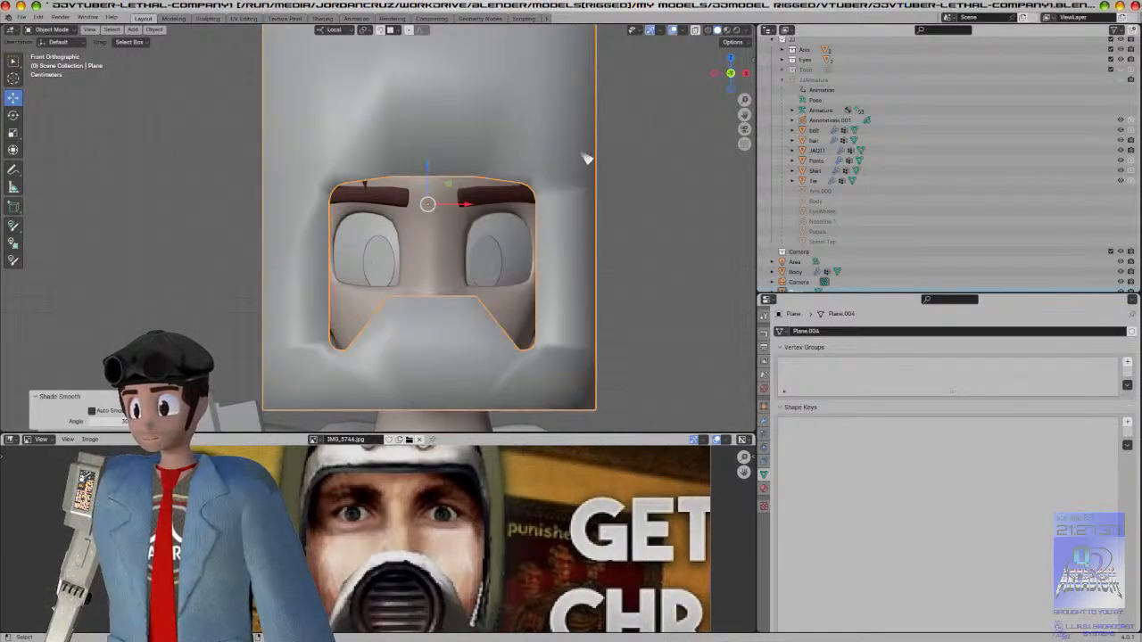
right_click(527, 150)
click(518, 157)
Step: Examine the curved mask's shape and its fit against the face from the front and the side
middle_drag(537, 186, 478, 185)
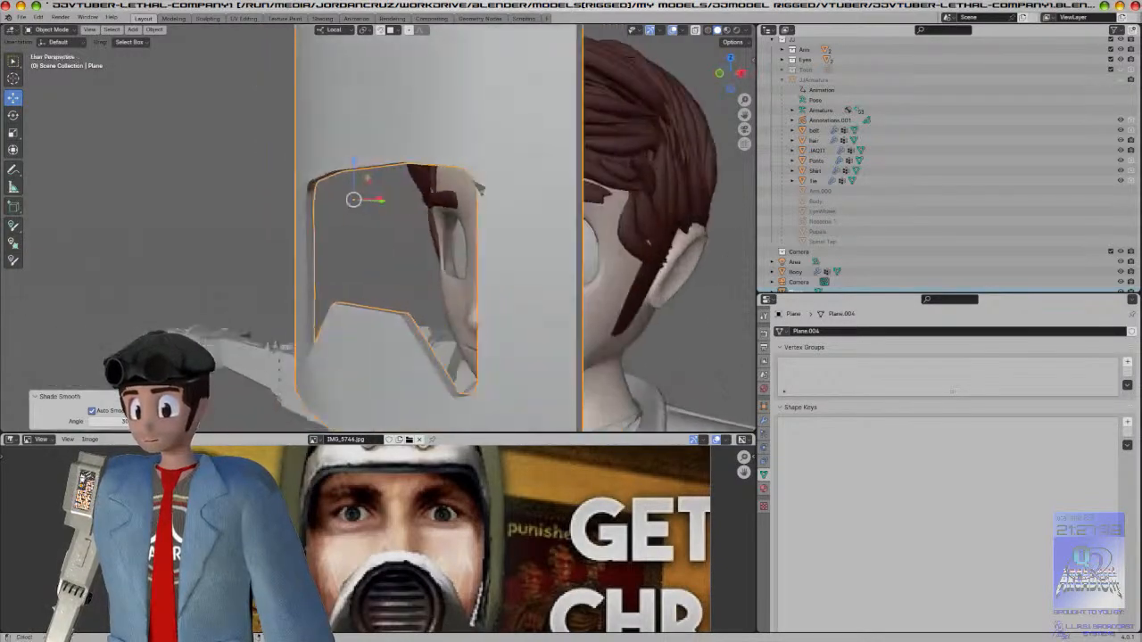
key(KP_3)
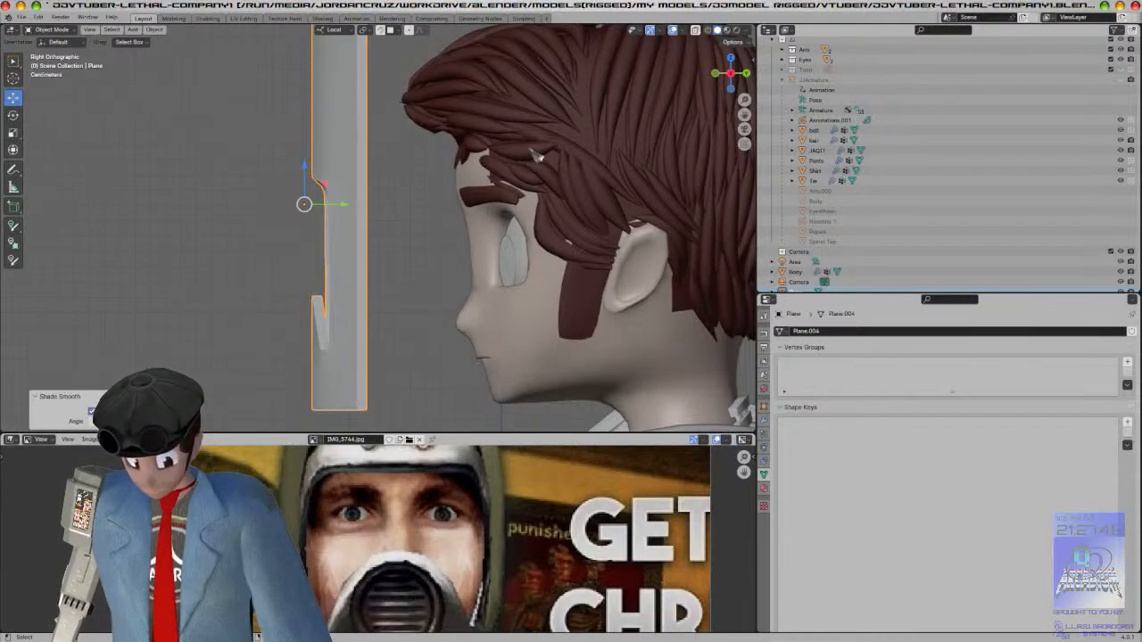
middle_drag(502, 182, 518, 212)
key(KP_1)
shift+middle_drag(529, 250, 572, 188)
key(Tab)
middle_drag(409, 297, 447, 309)
key(KP_1)
scroll(449, 309, down, 5)
scroll(459, 300, up, 4)
shift+middle_drag(569, 281, 537, 289)
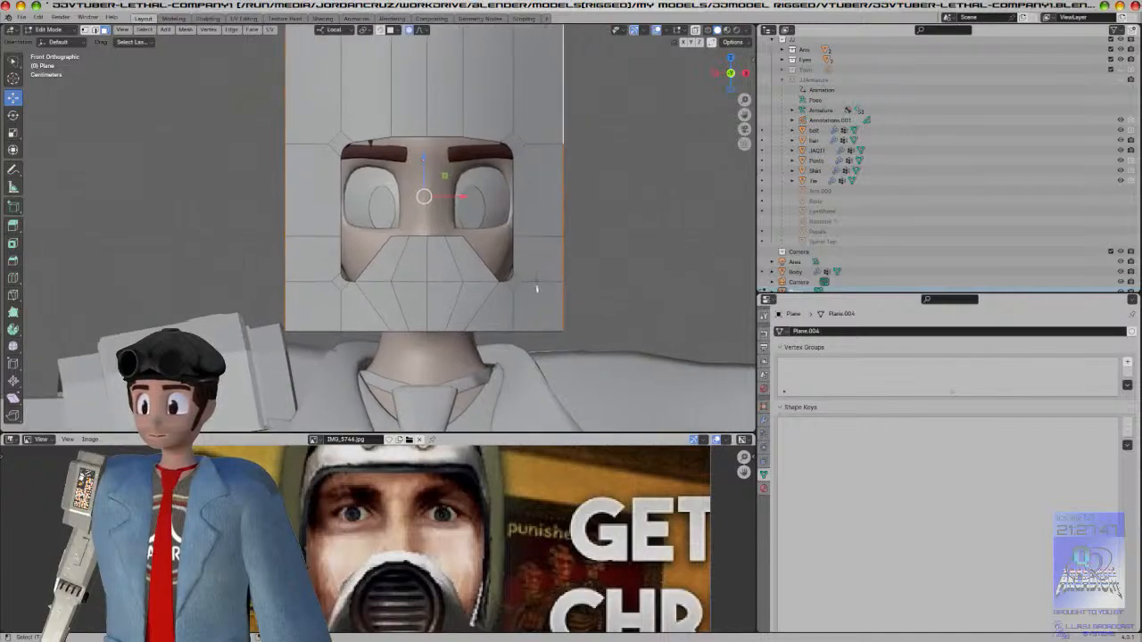
key(KP_3)
key(KP_1)
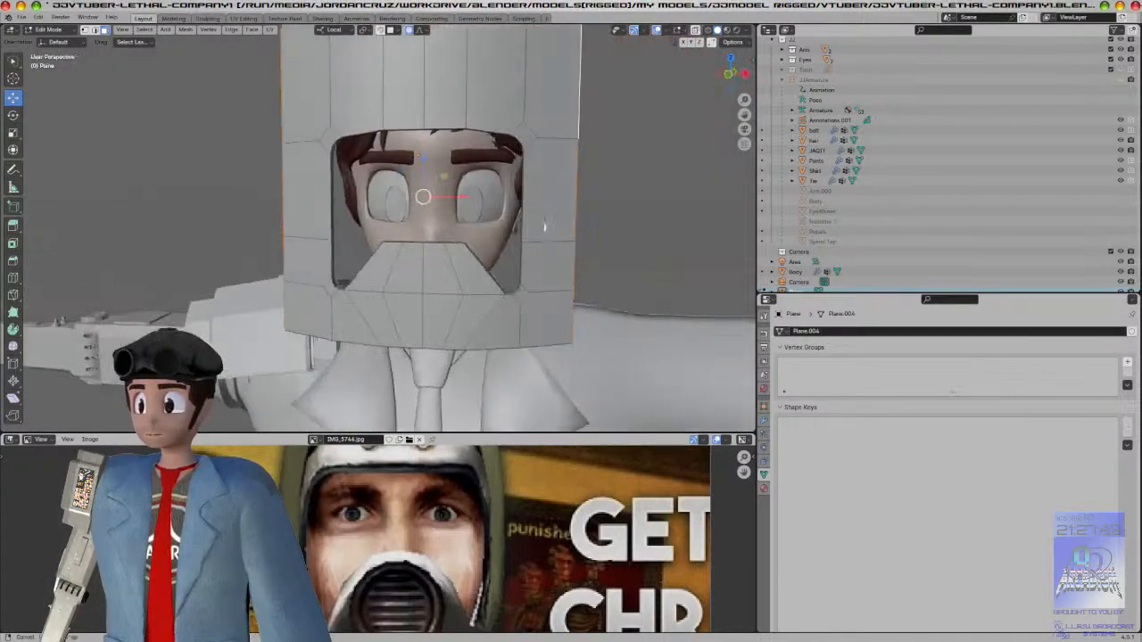
Step: Select the mask's top row in wireframe and lower it about 0.074 m along Z with proportional editing
scroll(539, 218, down, 3)
key(shift+z)
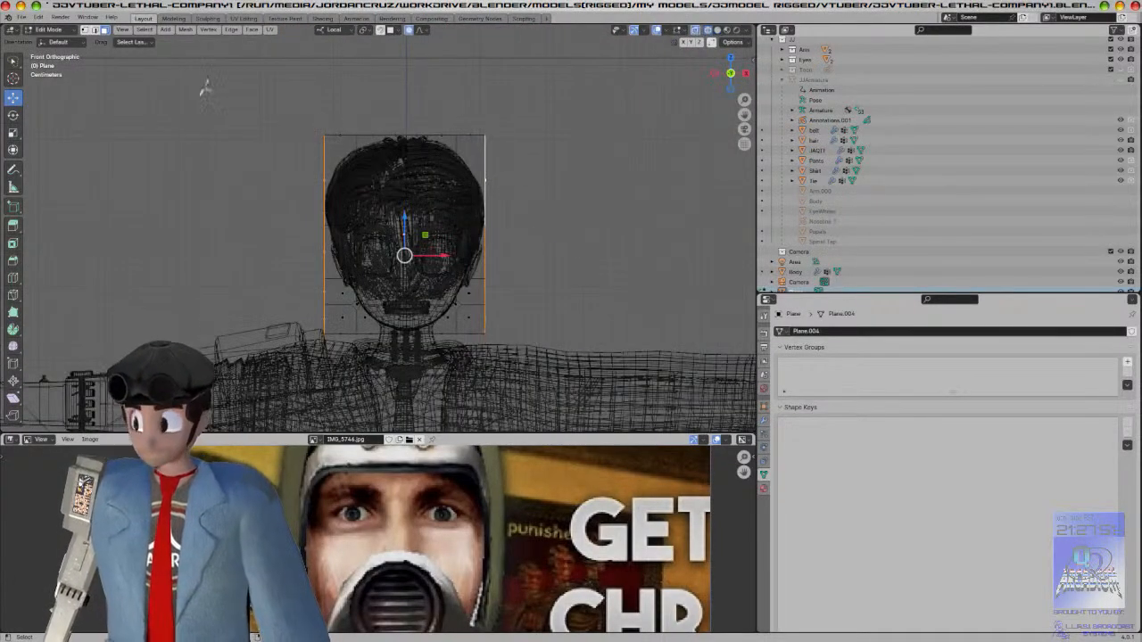
key(g)
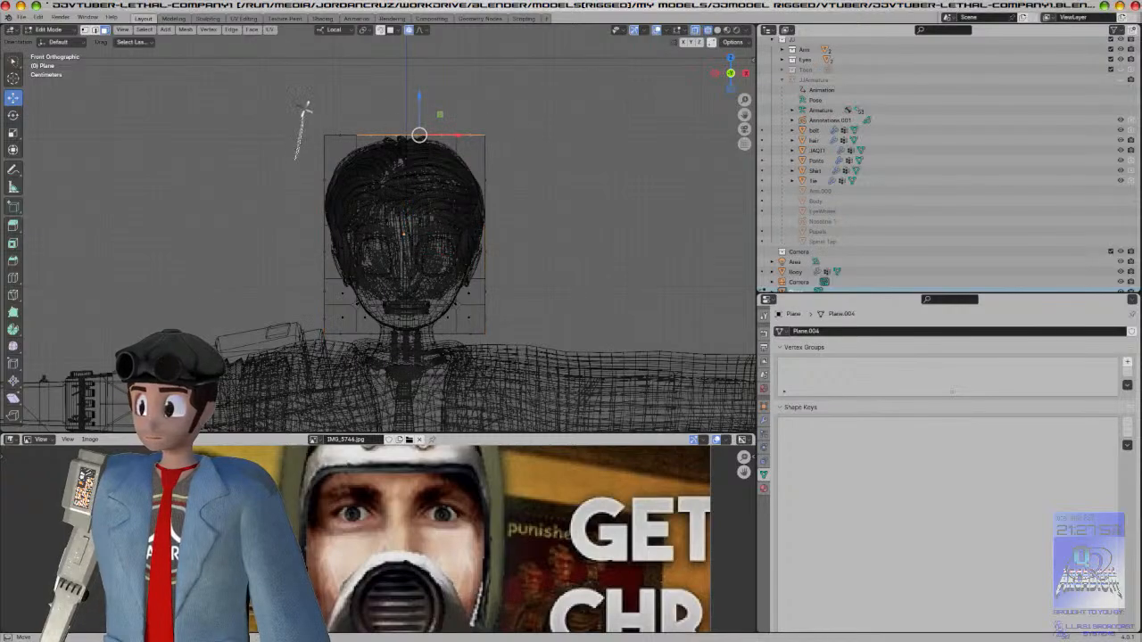
key(z)
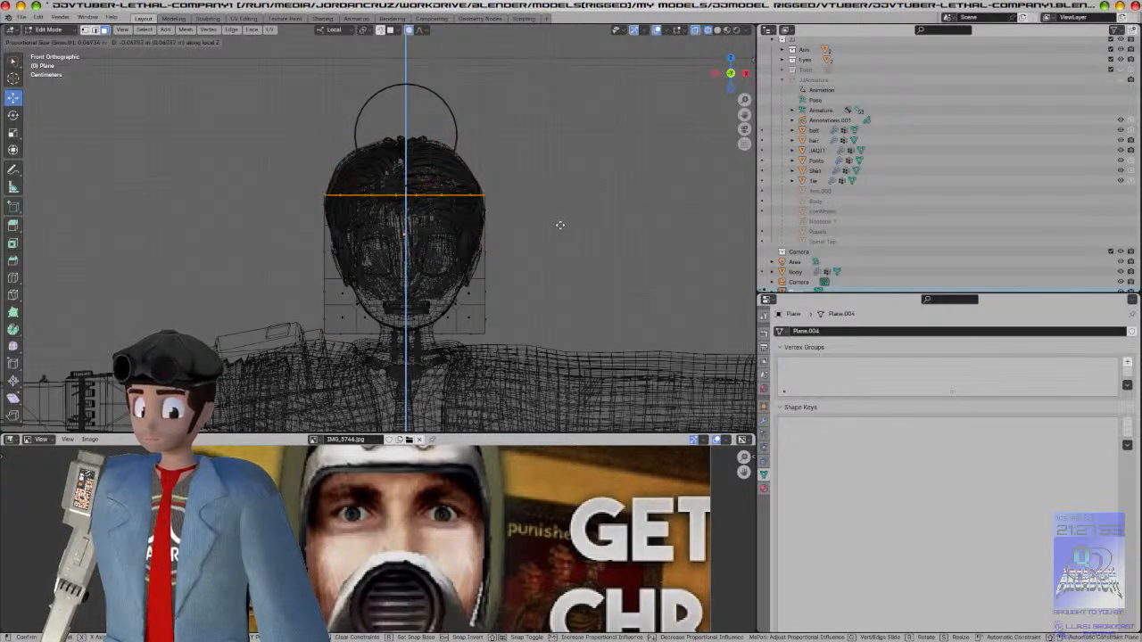
click(553, 217)
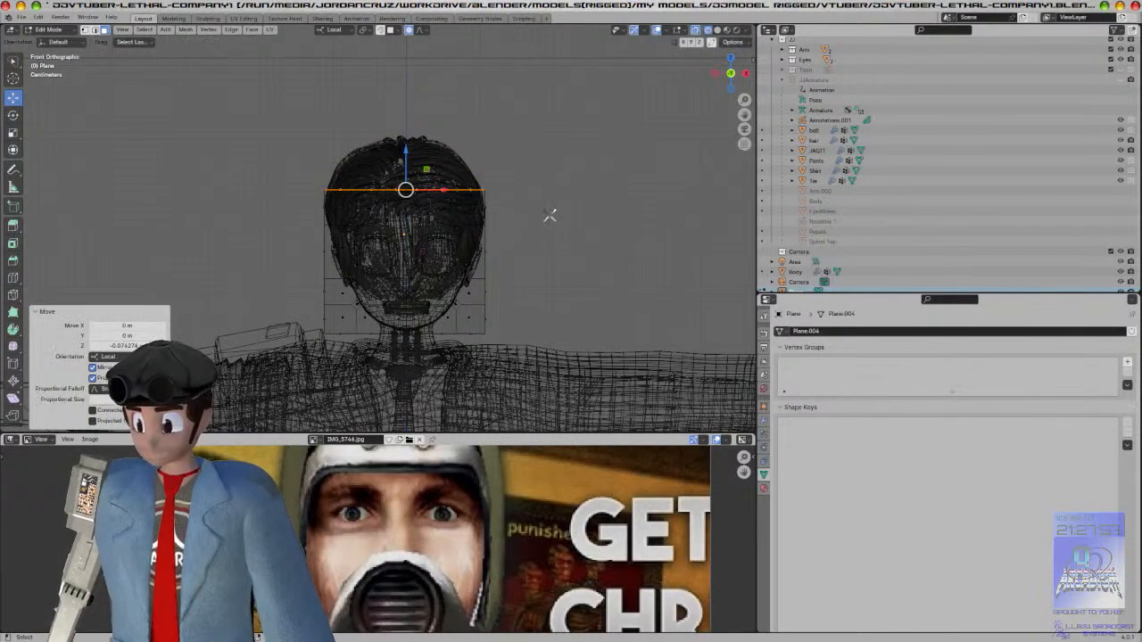
key(Tab)
key(shift+z)
scroll(539, 219, up, 5)
key(Tab)
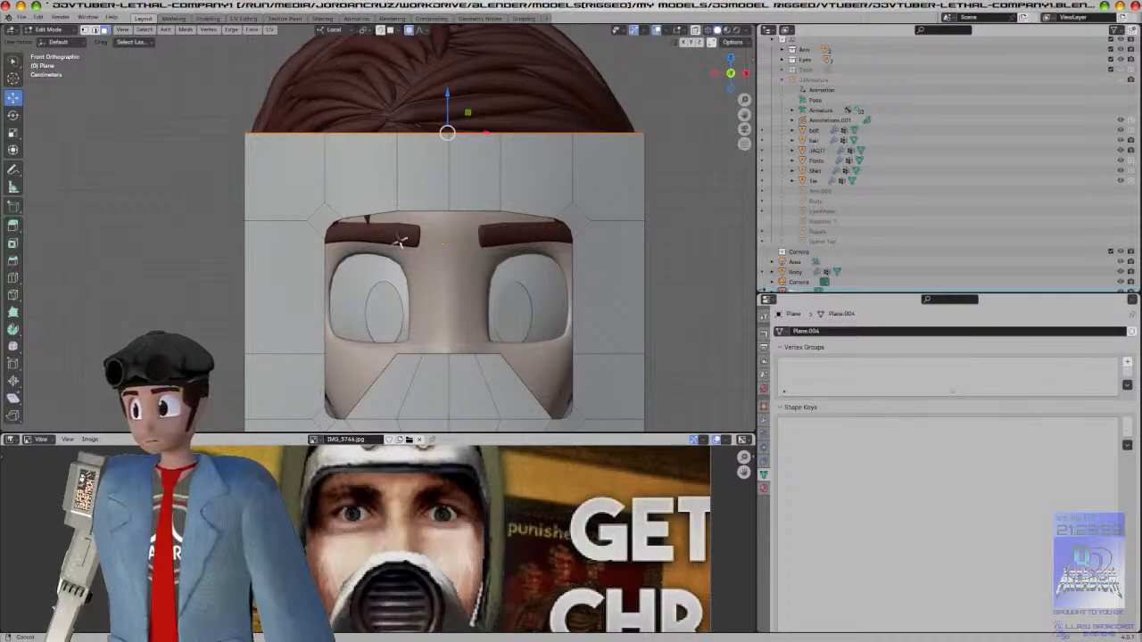
shift+scroll(401, 241, up, 2)
Step: Bevel the mask's two upper outer corner edges into rounded corners and lower them slightly along Z
middle_drag(416, 234, 496, 270)
key(a)
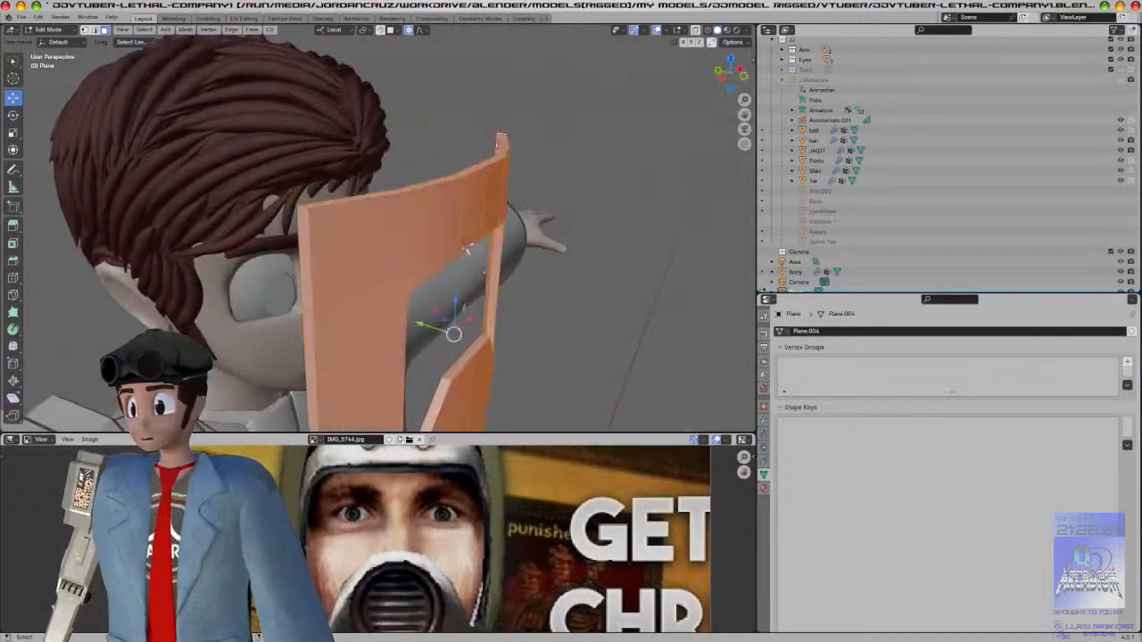
key(alt+a)
click(96, 30)
click(302, 210)
middle_drag(546, 220, 376, 220)
shift+click(397, 312)
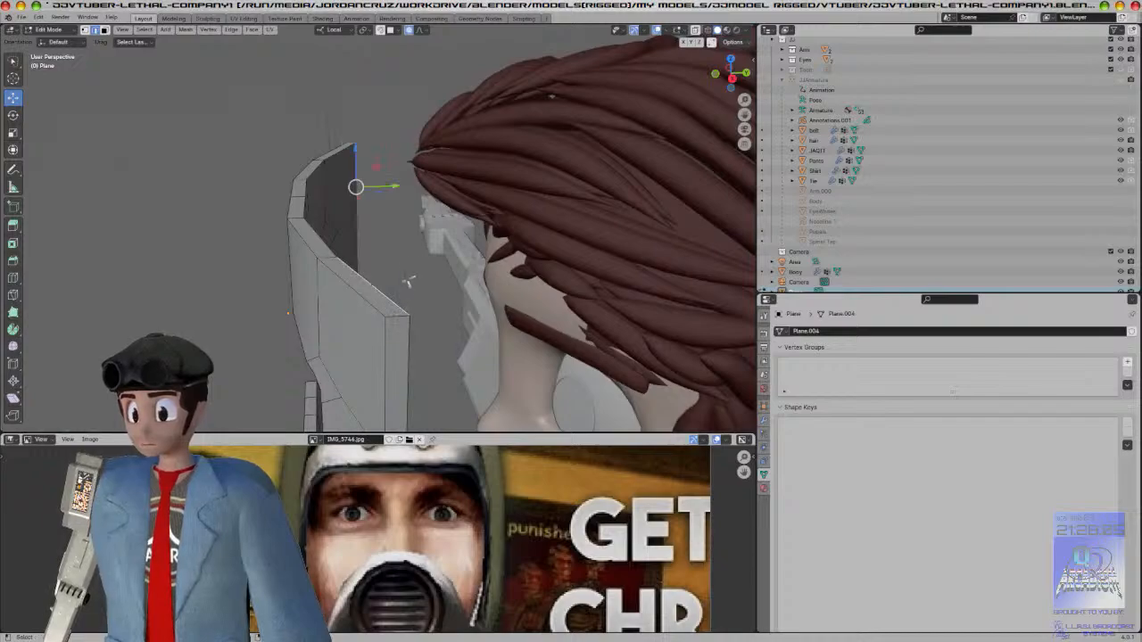
key(ctrl+z)
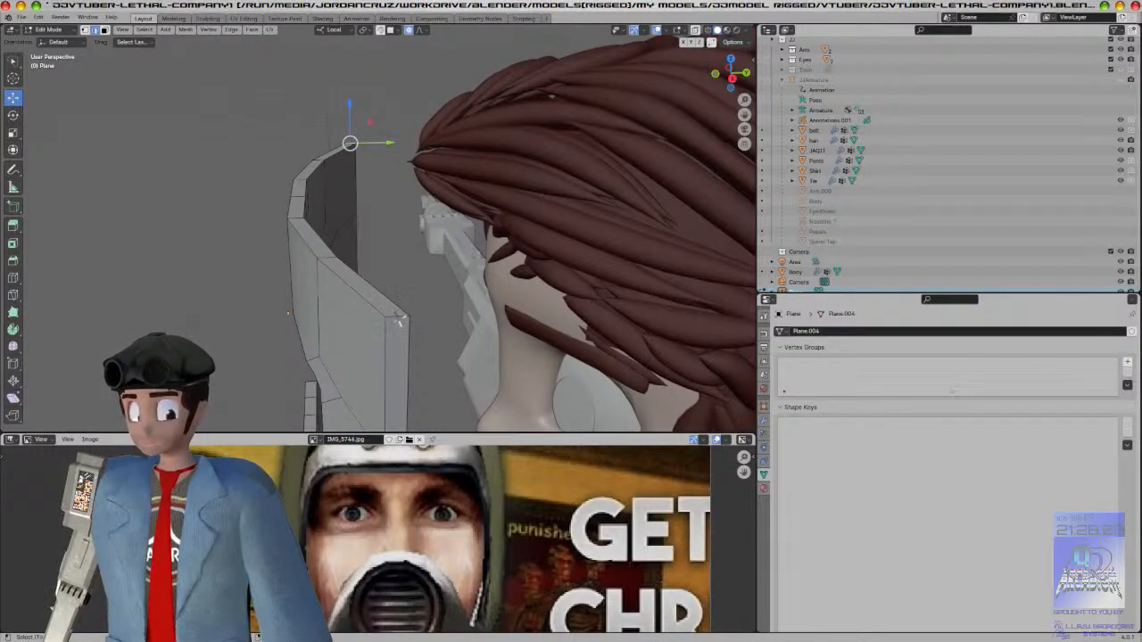
ctrl+click(398, 318)
middle_drag(398, 317, 466, 301)
key(KP_1)
key(ctrl+b)
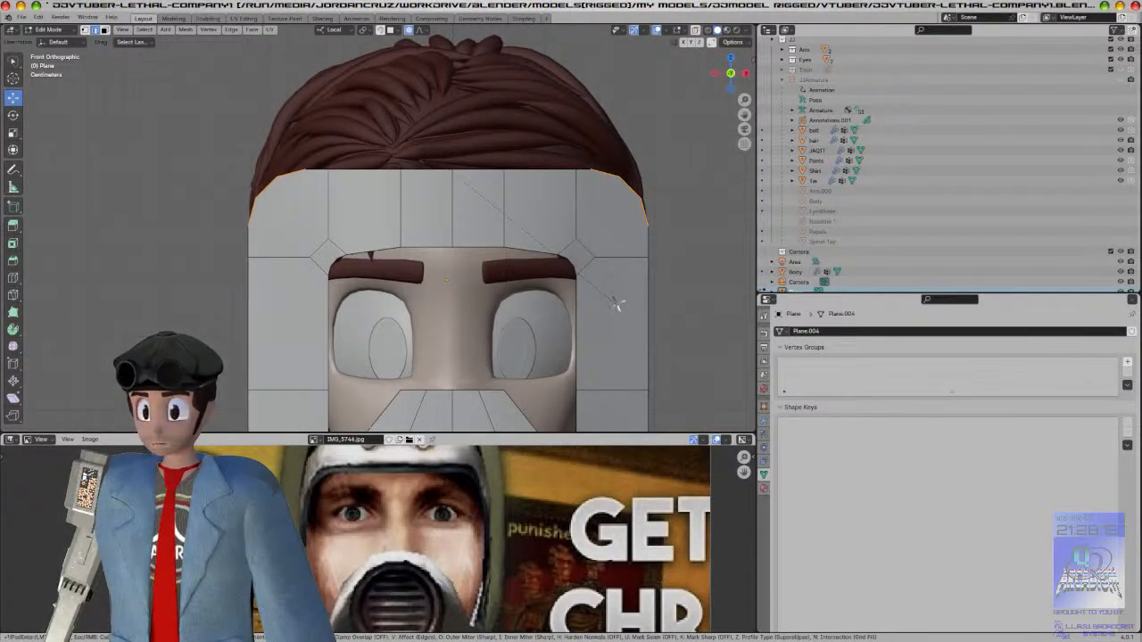
click(614, 307)
drag(447, 157, 448, 172)
Step: Reapply Auto Smooth shading to the mask and inspect its rounded upper corners from several angles
middle_drag(402, 219, 526, 294)
key(Tab)
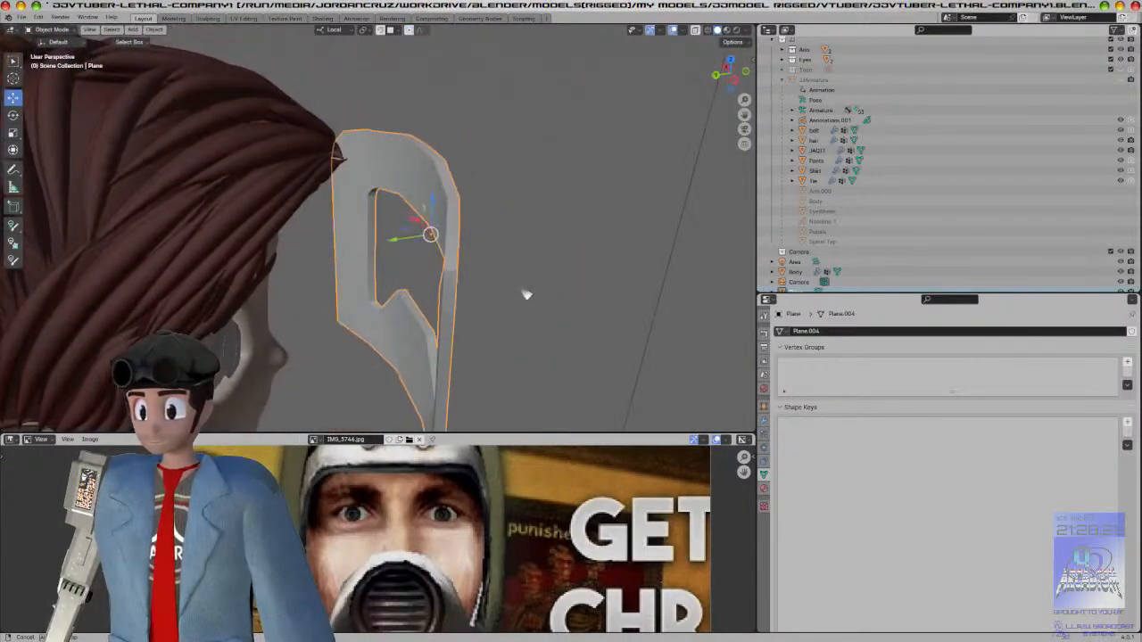
key(KP_1)
right_click(480, 206)
click(479, 207)
middle_drag(479, 206, 568, 258)
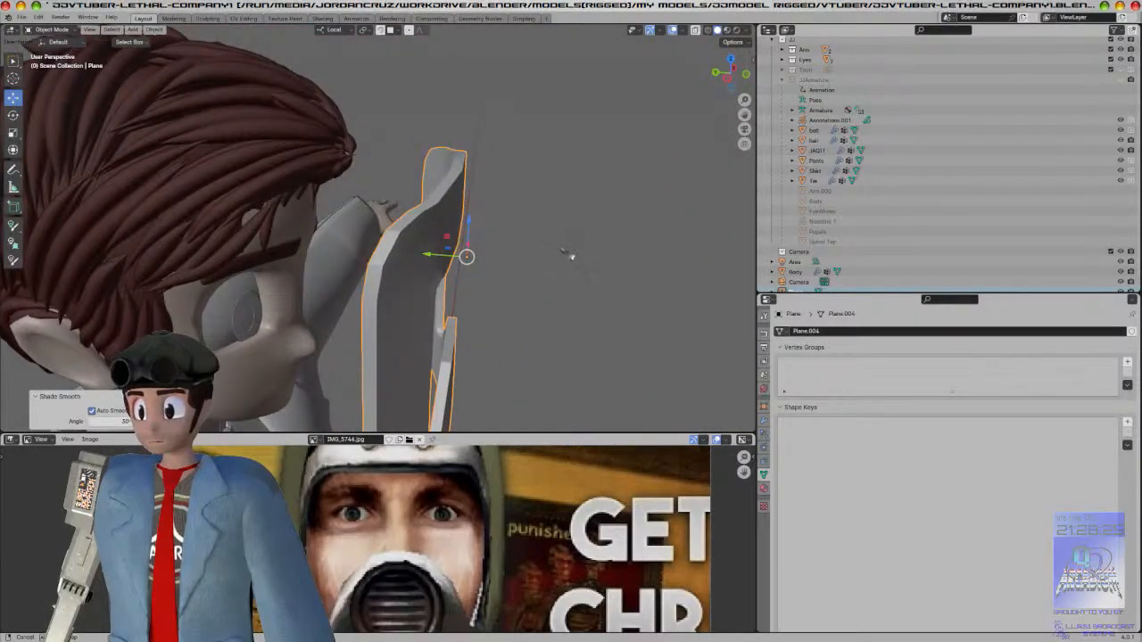
middle_drag(438, 259, 408, 240)
Step: Select the remaining sharp edges on both upper outer corners of the mask and bevel them for a rounder outline
key(Tab)
scroll(354, 228, up, 3)
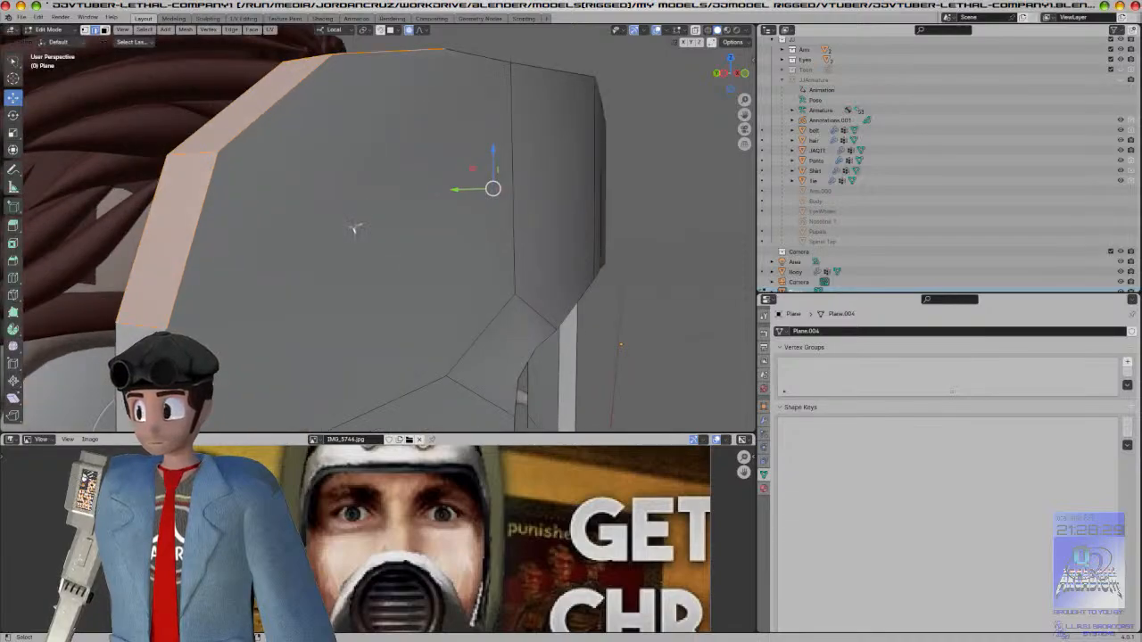
scroll(354, 228, down, 2)
click(308, 200)
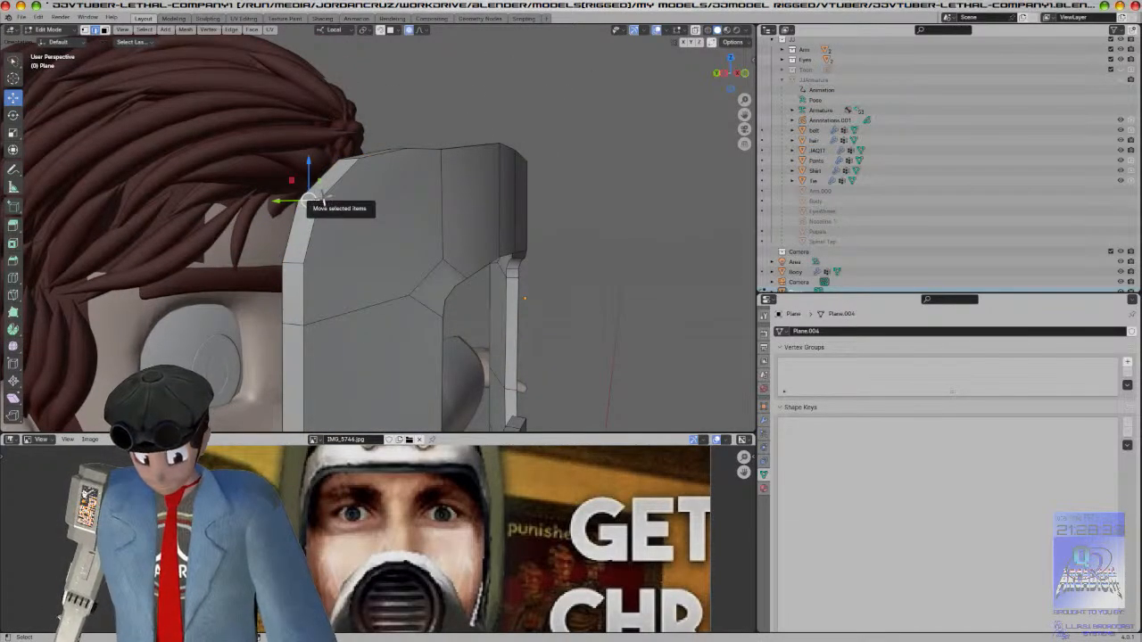
key(KP_1)
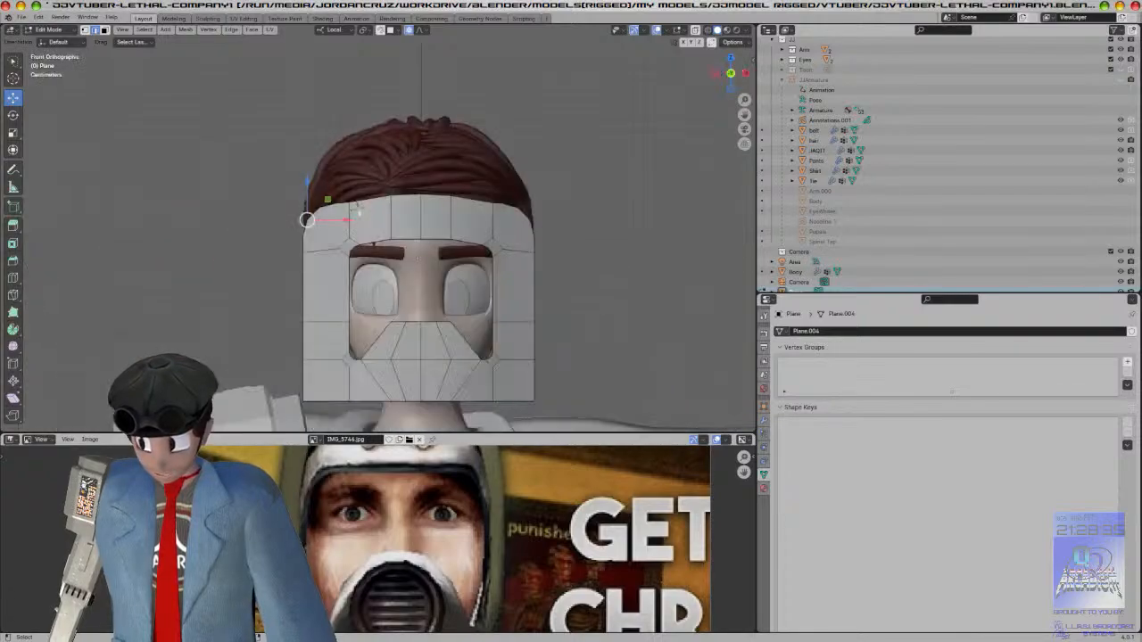
middle_drag(355, 207, 401, 252)
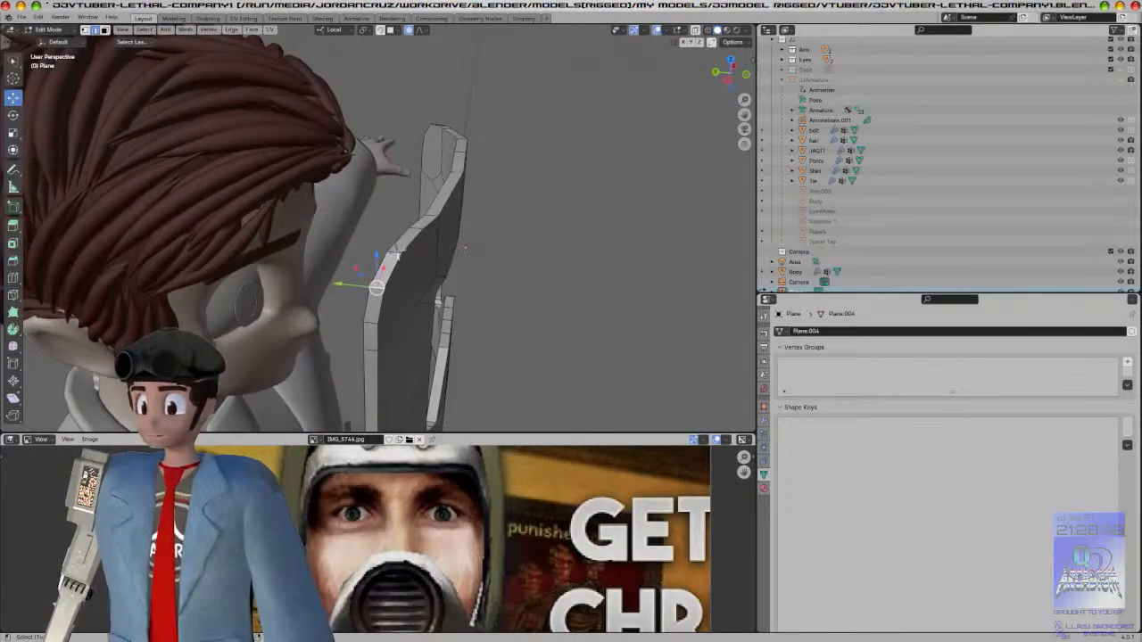
middle_drag(473, 249, 363, 244)
shift+click(594, 308)
middle_drag(564, 285, 566, 230)
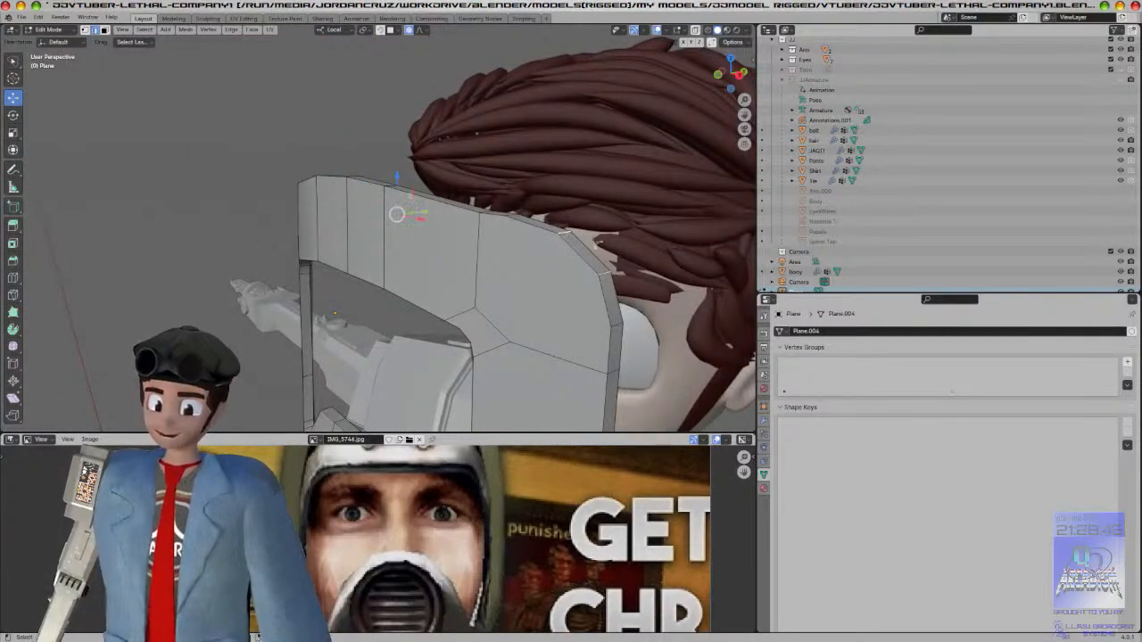
key(ctrl+b)
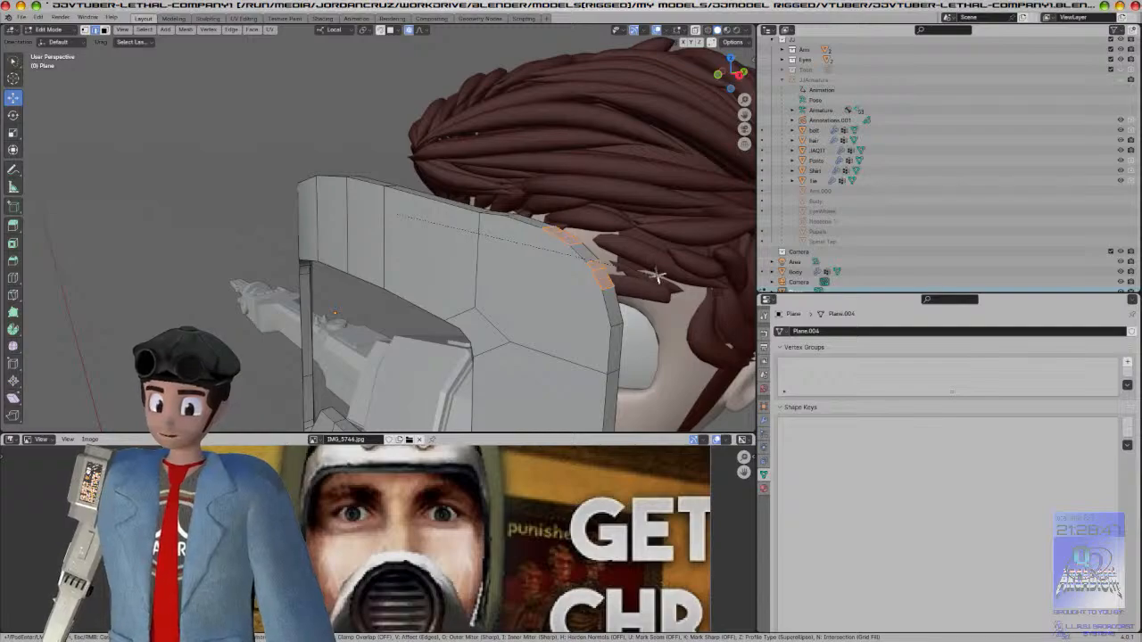
click(655, 275)
key(Tab)
middle_drag(490, 300, 627, 298)
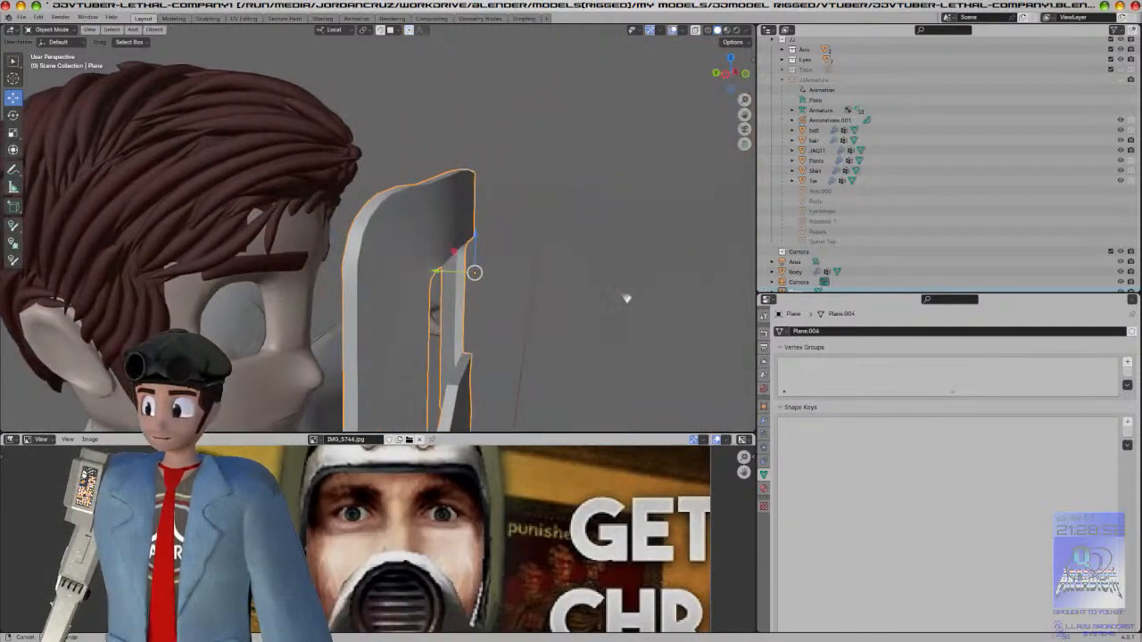
Step: Raise the mask's top edge slightly along Z, using a smaller proportional editing radius
key(KP_1)
scroll(412, 234, up, 2)
key(Tab)
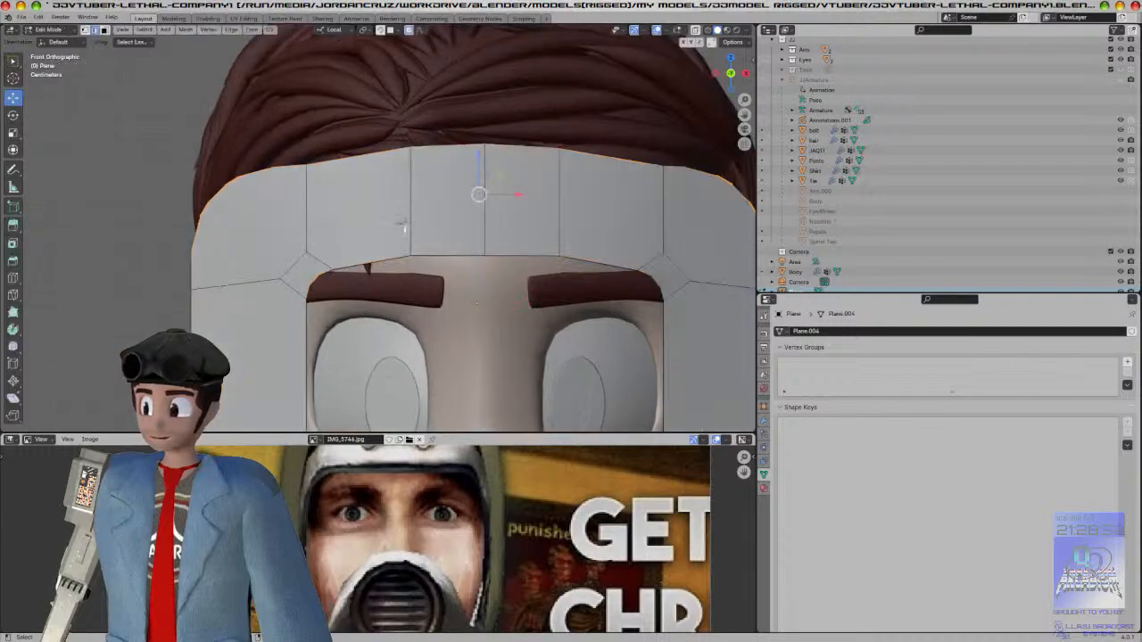
middle_drag(406, 218, 390, 236)
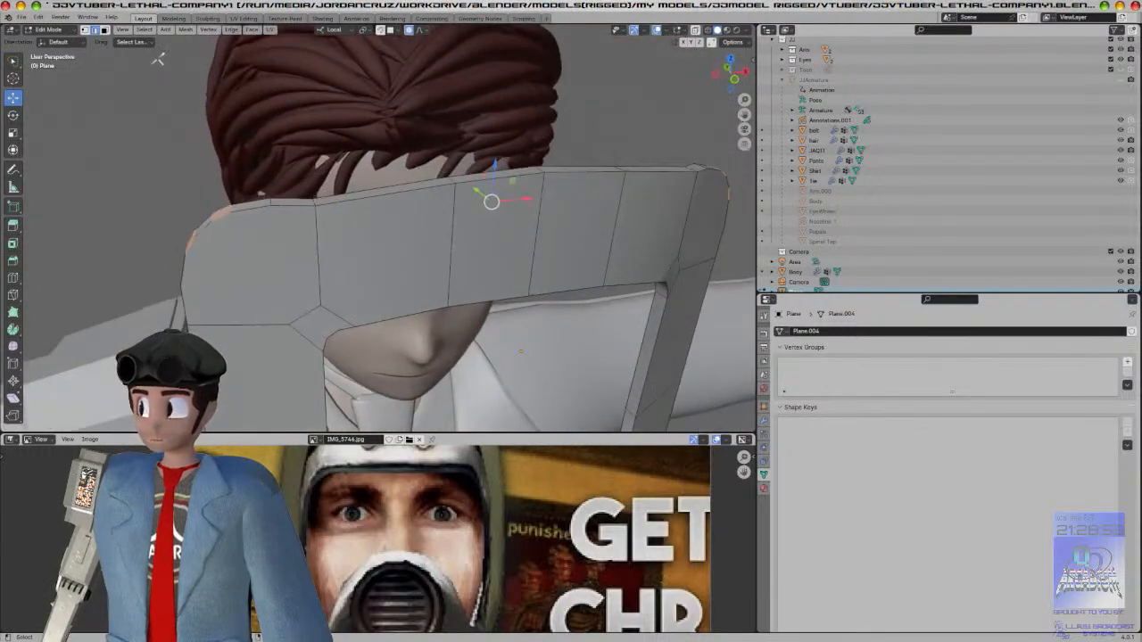
click(312, 199)
click(314, 203)
click(521, 181)
key(ctrl+z)
key(ctrl+shift+z)
drag(523, 150, 525, 143)
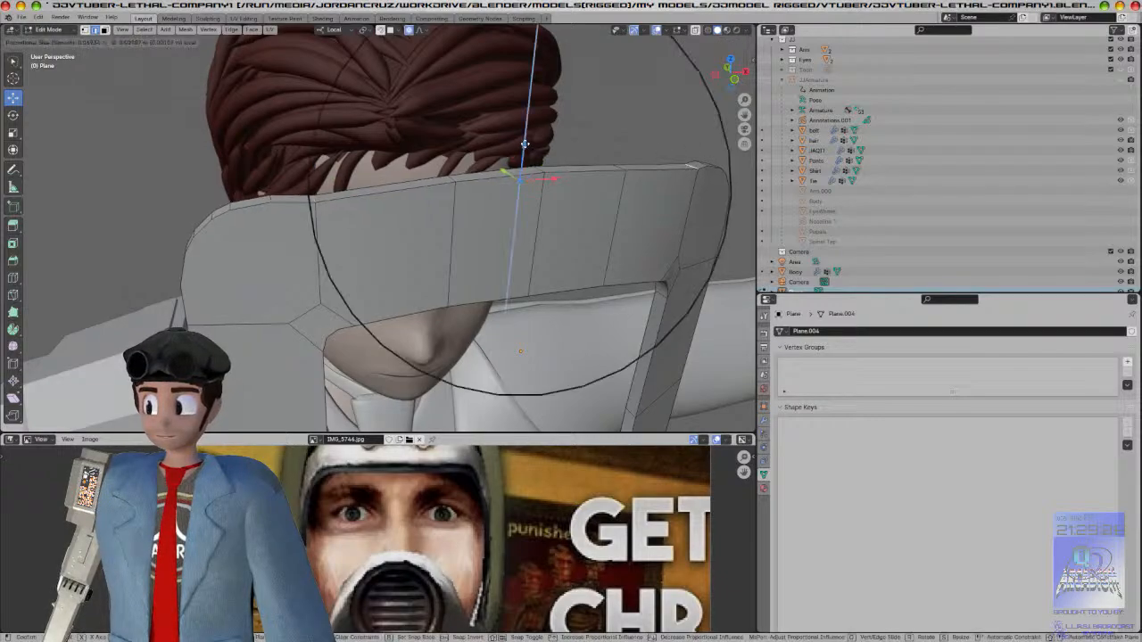
scroll(525, 144, up, 15)
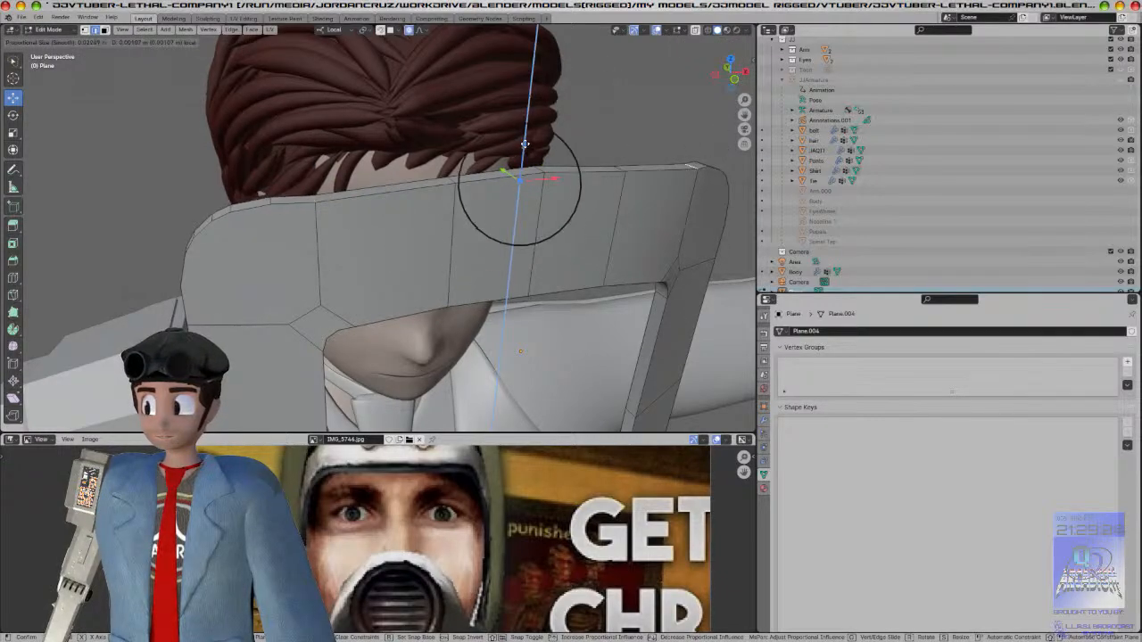
scroll(526, 144, up, 2)
key(Tab)
Step: Move the whole mask along Y closer to the face in the side view, checking its fit from the front
middle_drag(534, 150, 612, 198)
key(KP_1)
scroll(616, 201, down, 4)
scroll(635, 254, down, 3)
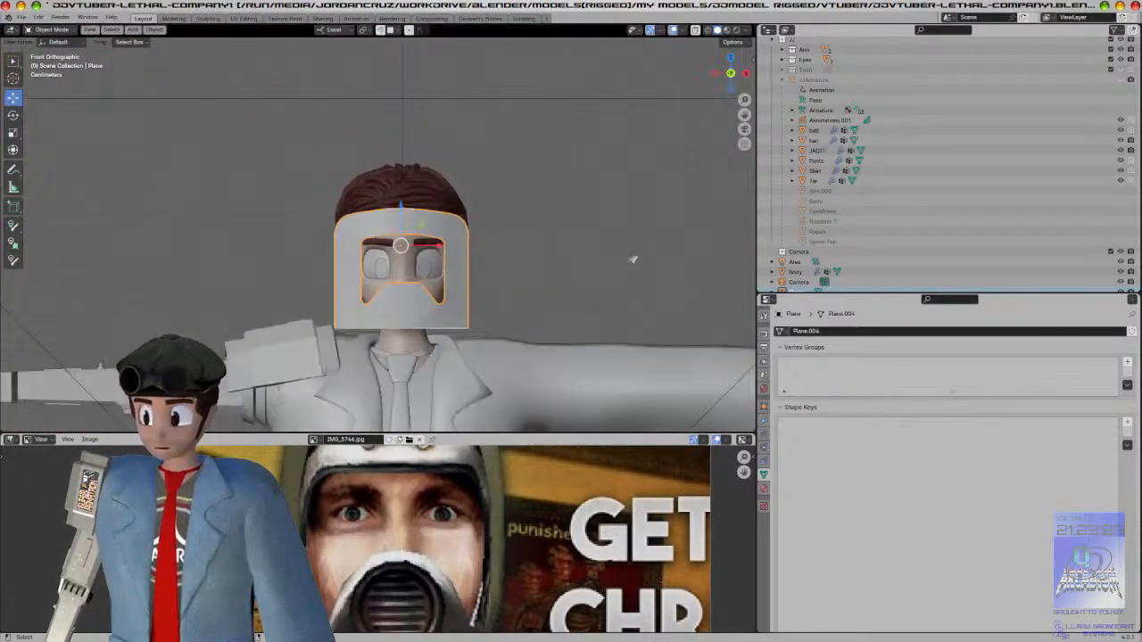
key(KP_3)
key(g)
key(y)
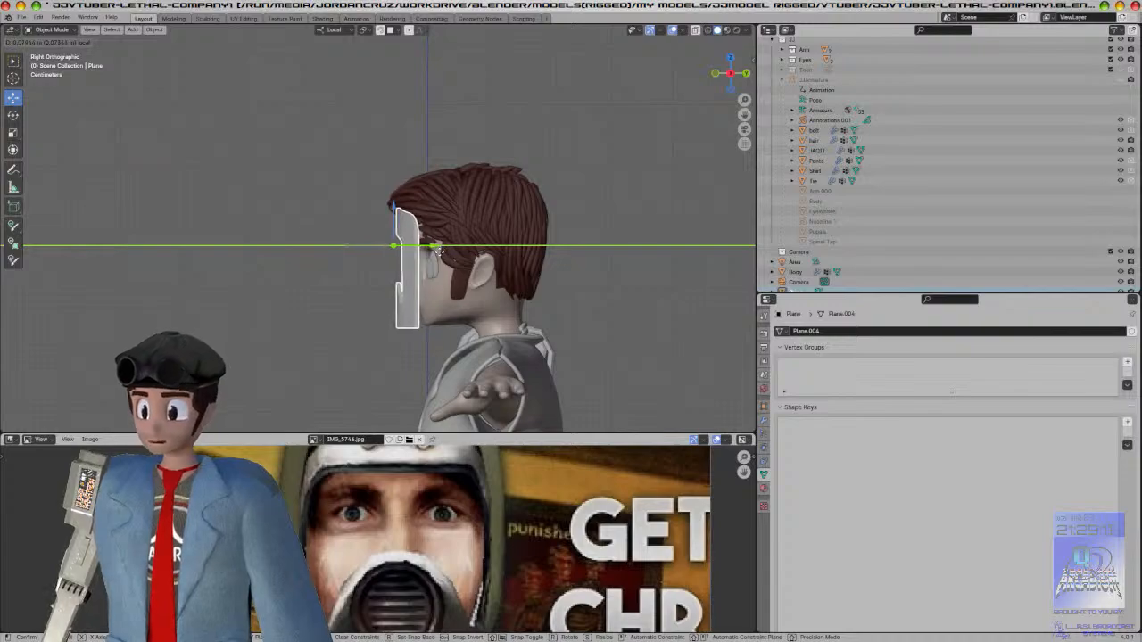
click(442, 250)
scroll(450, 257, up, 3)
middle_drag(451, 257, 508, 259)
key(KP_1)
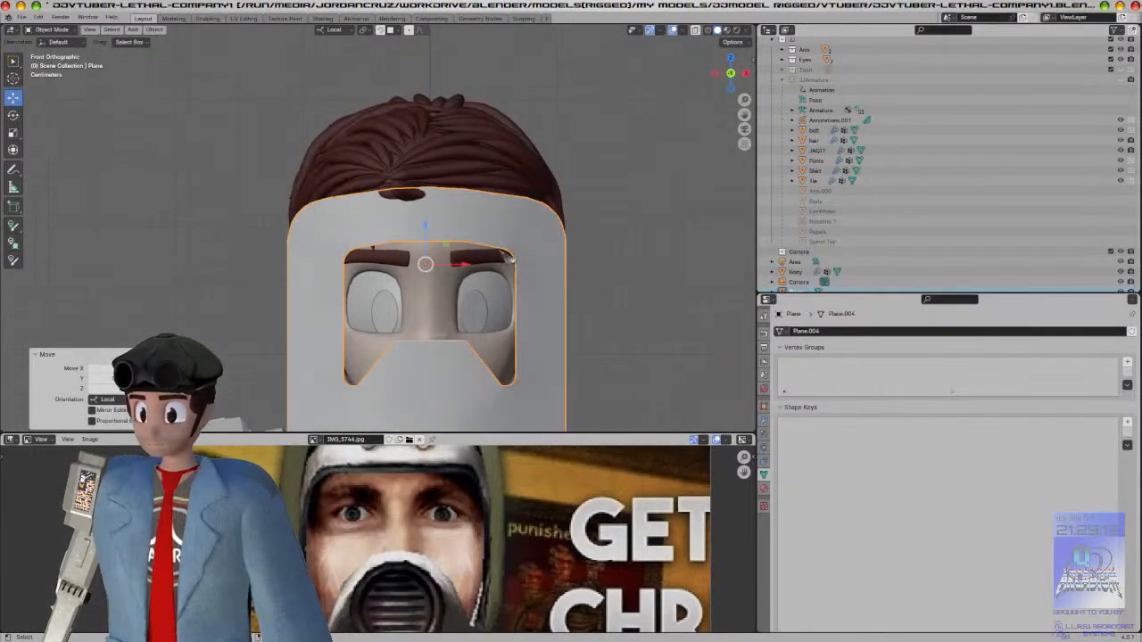
Step: Select the mask's bottom row in wireframe and scale it to about 0.716 along X with proportional editing at size 0.14
scroll(522, 154, up, 3)
key(Tab)
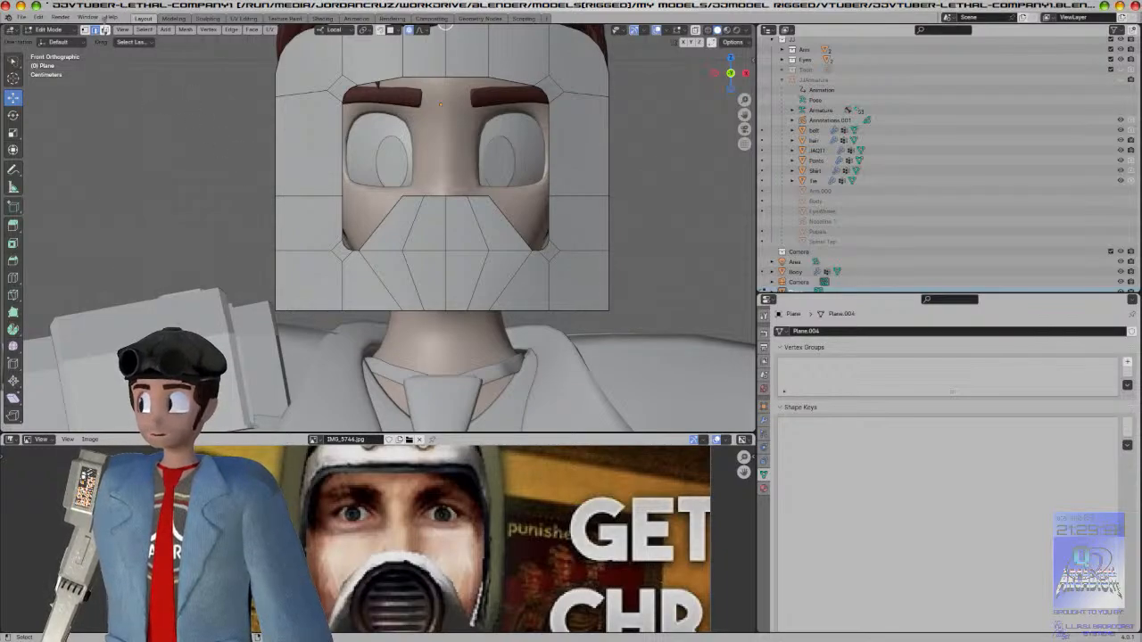
key(shift+z)
mouse_move(284, 339)
mouse_down()
mouse_move(678, 313)
mouse_move(447, 299)
mouse_move(267, 321)
mouse_move(268, 344)
mouse_up()
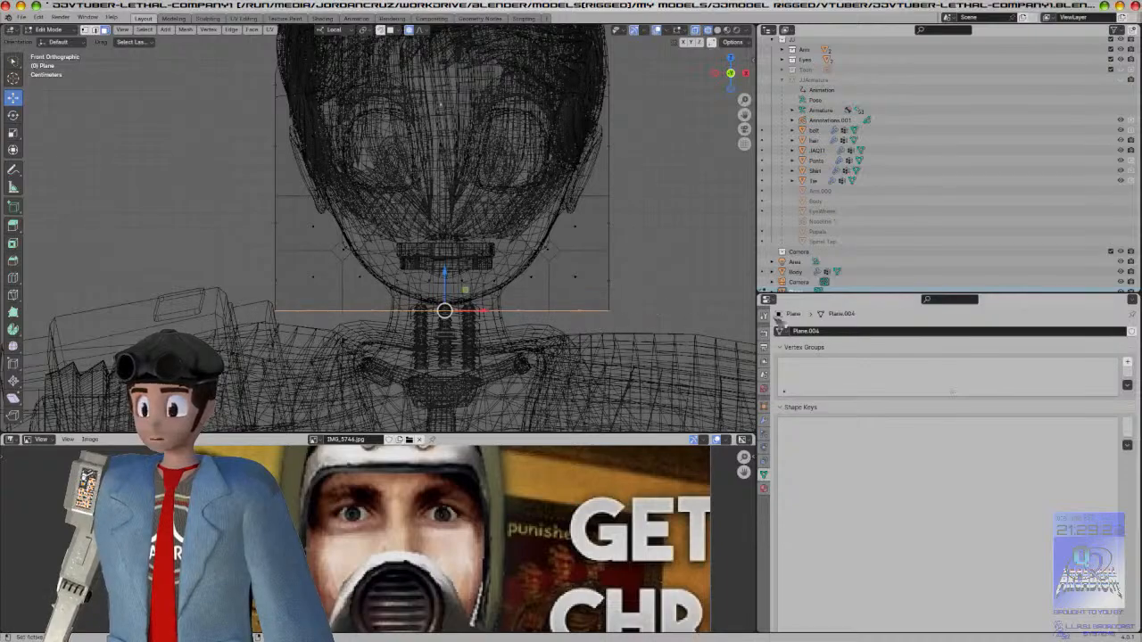
key(s)
key(x)
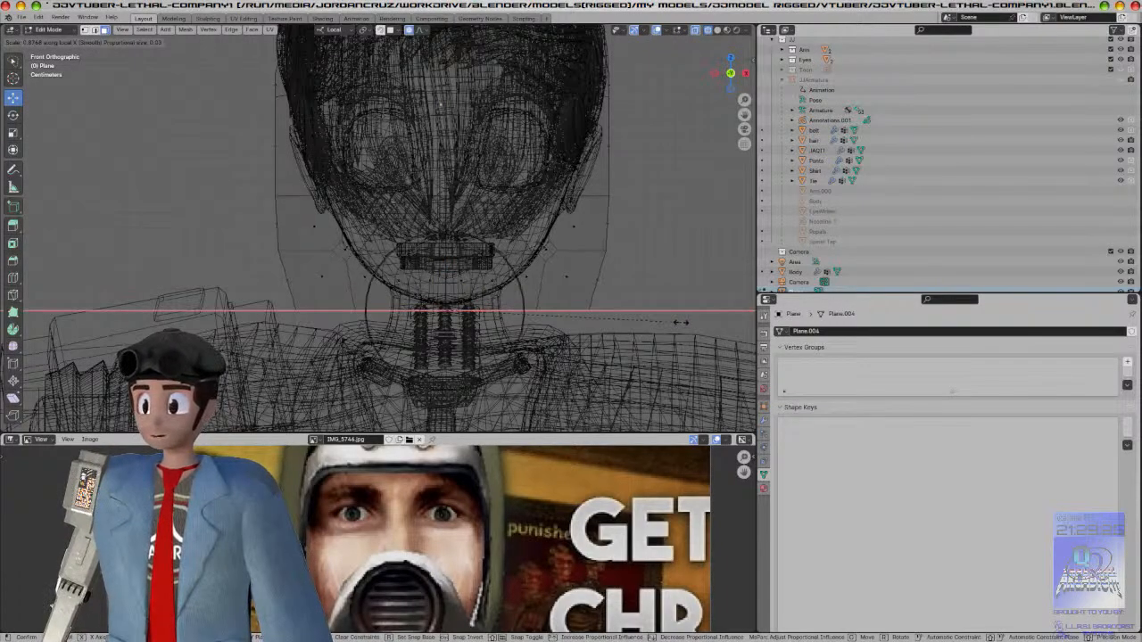
scroll(680, 322, down, 15)
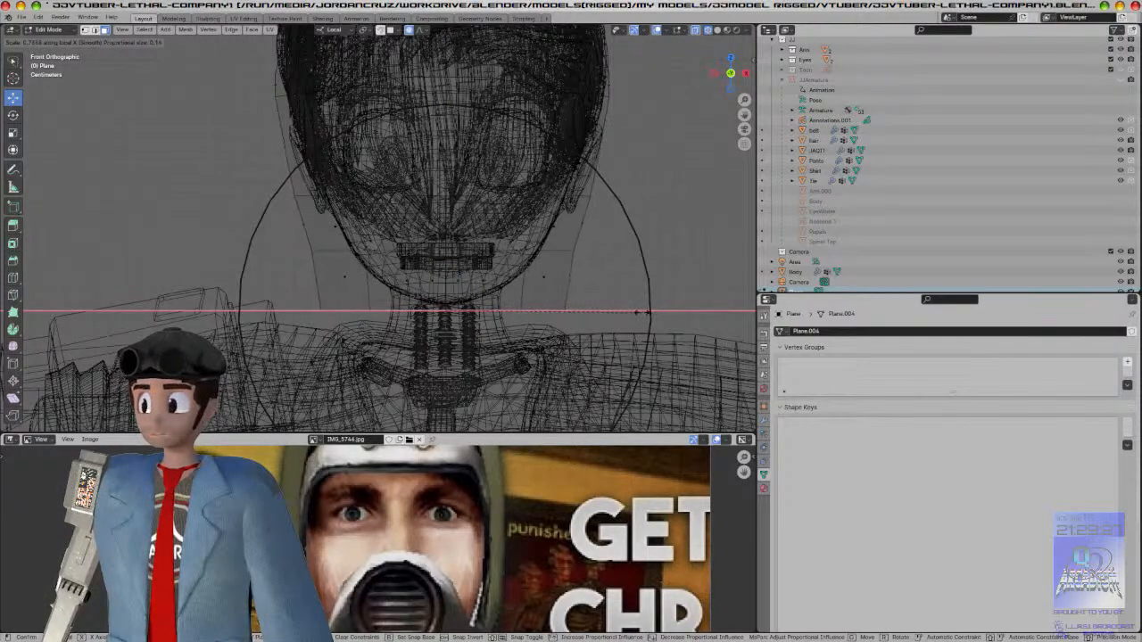
click(640, 313)
mouse_move(669, 287)
middle_down()
mouse_move(619, 298)
mouse_move(629, 300)
mouse_move(466, 299)
mouse_move(509, 312)
mouse_move(390, 242)
middle_up()
key(Tab)
key(shift+z)
Step: Select the mask's two lower outer corner edges and bevel them into wide chamfers at the jaw
key(KP_3)
key(Tab)
click(524, 175)
middle_drag(525, 175, 630, 207)
key(a)
key(a)
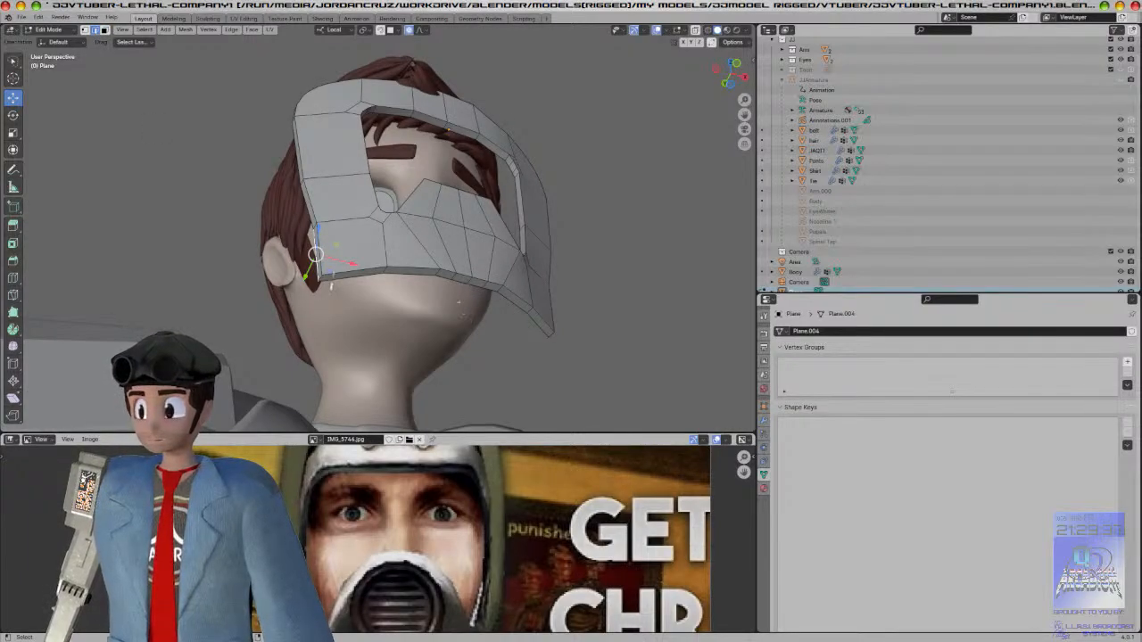
middle_drag(334, 286, 605, 214)
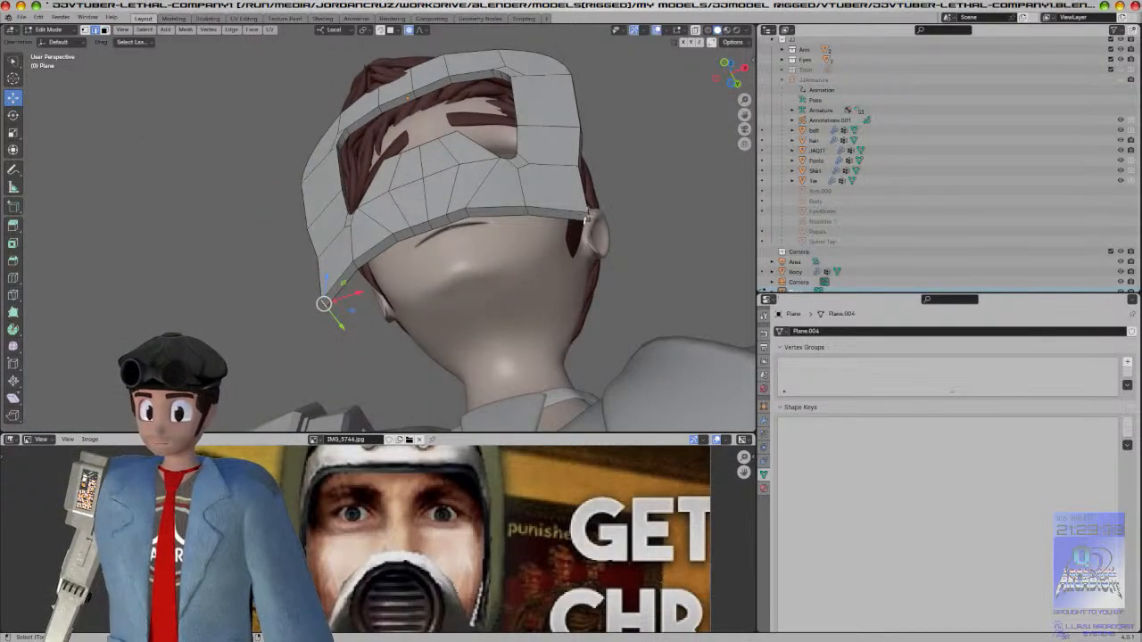
key(KP_1)
key(ctrl+b)
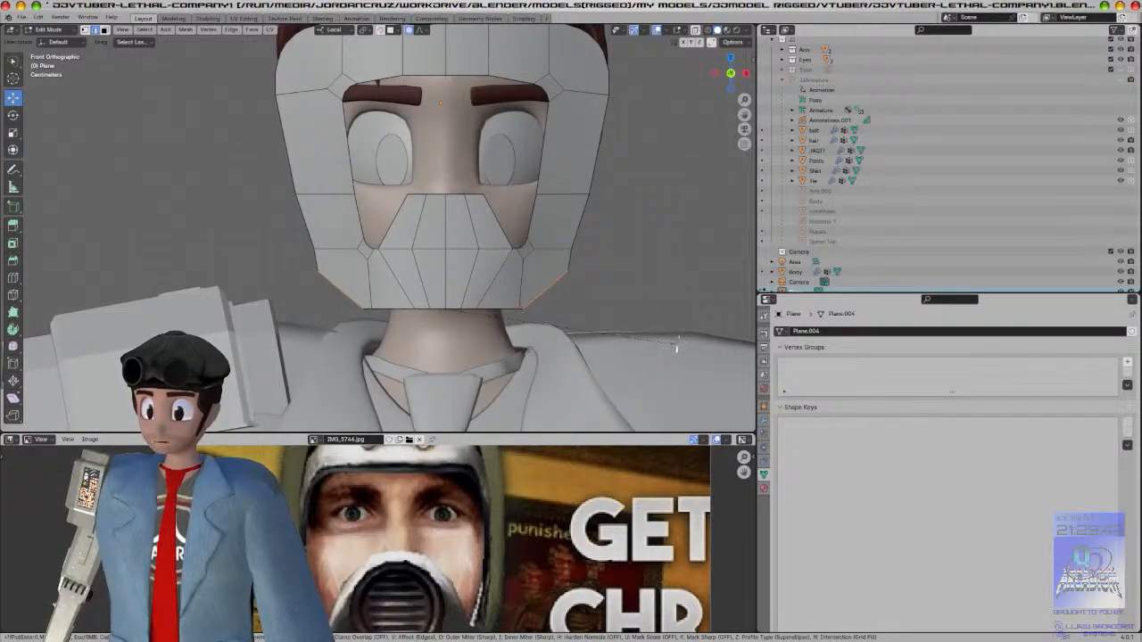
click(679, 344)
Step: Select the upper edges of both lower corner bevels and scale them to 0.914 along X with a minimal proportional radius
middle_drag(679, 344, 574, 304)
key(a)
key(alt+a)
click(438, 235)
middle_drag(438, 235, 429, 264)
shift+click(338, 270)
key(KP_1)
key(g)
key(x)
scroll(621, 277, up, 15)
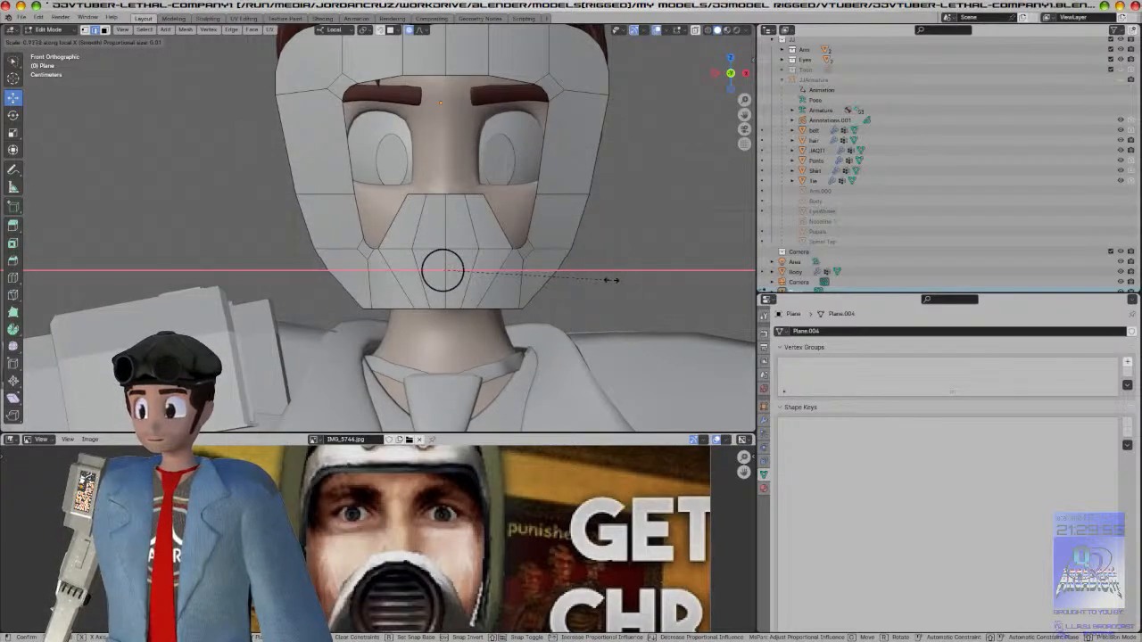
click(611, 280)
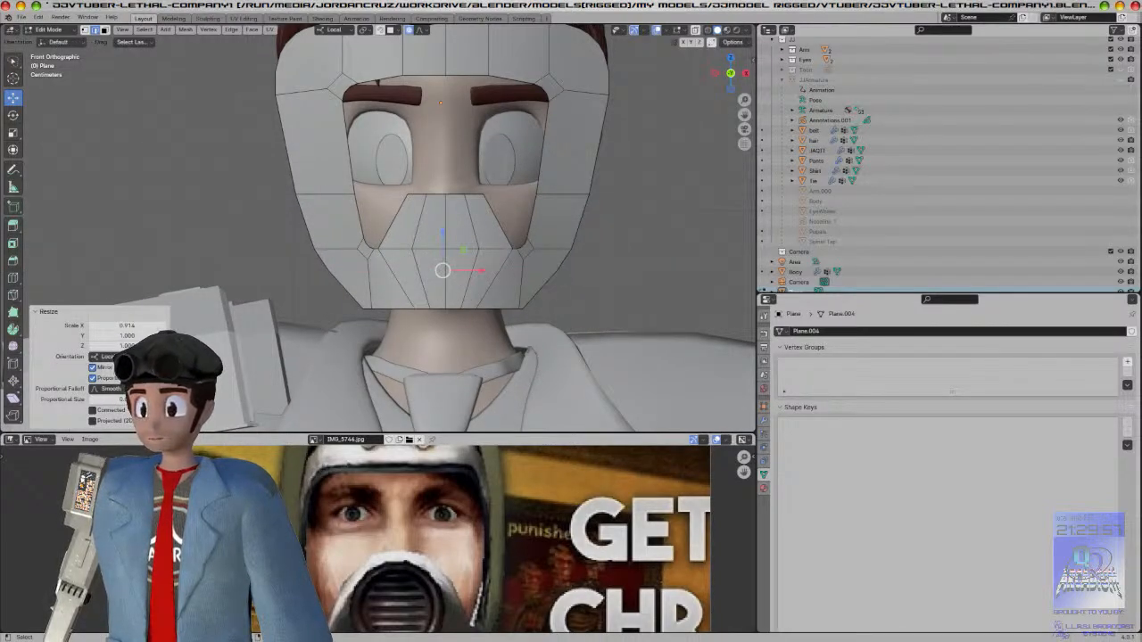
key(Tab)
Step: Select the mask's bottom row of faces in wireframe from the side
middle_drag(536, 298, 596, 297)
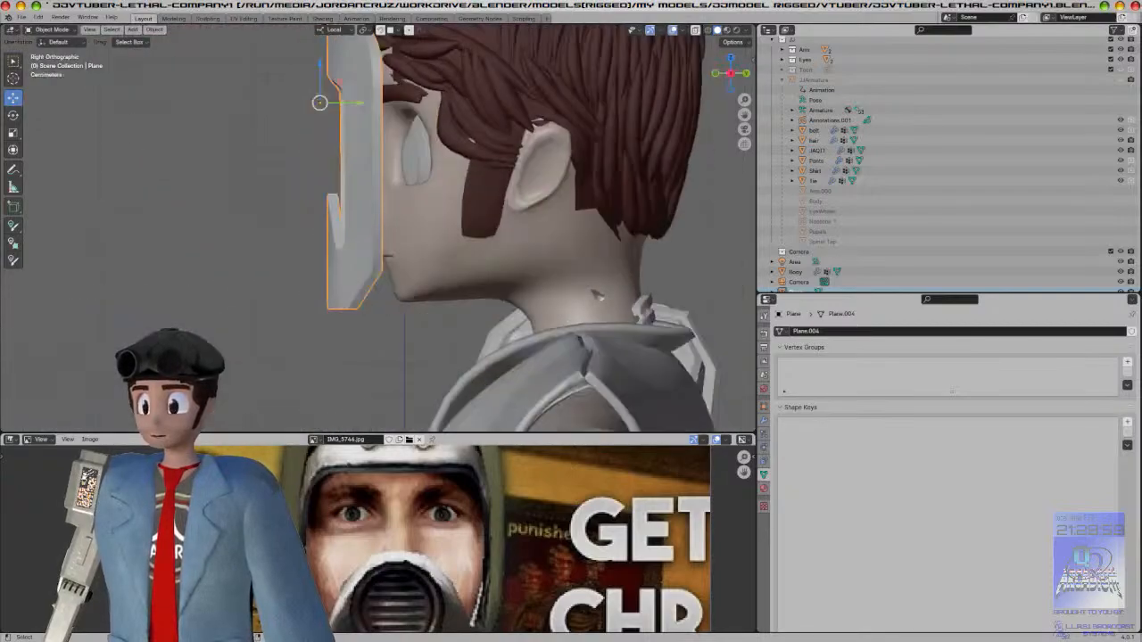
key(Tab)
key(shift+z)
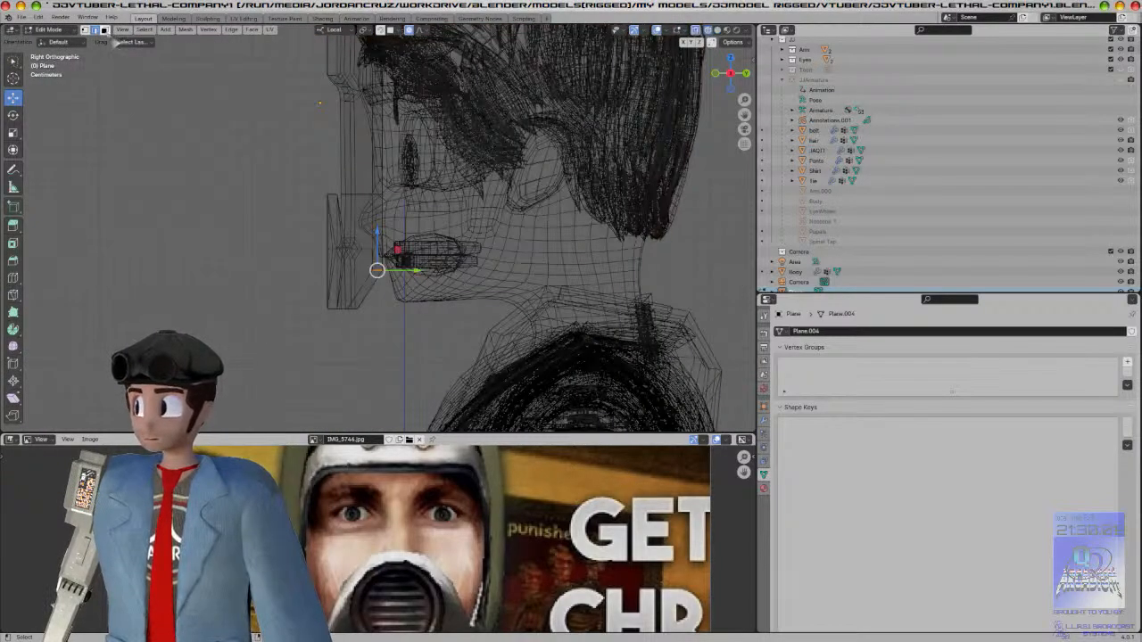
mouse_move(304, 342)
mouse_down()
mouse_move(358, 304)
mouse_move(295, 310)
mouse_up()
Step: Try to shift the selected bottom row along Y toward the chin with a larger proportional editing radius
key(g)
key(y)
scroll(401, 312, down, 5)
scroll(409, 314, down, 4)
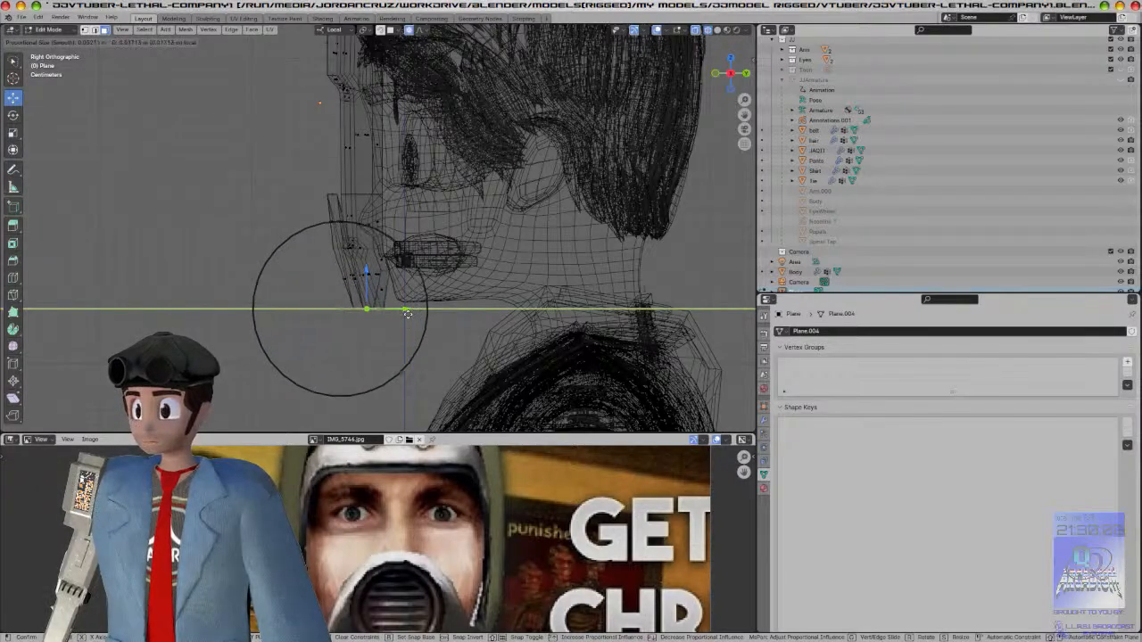
scroll(414, 311, down, 3)
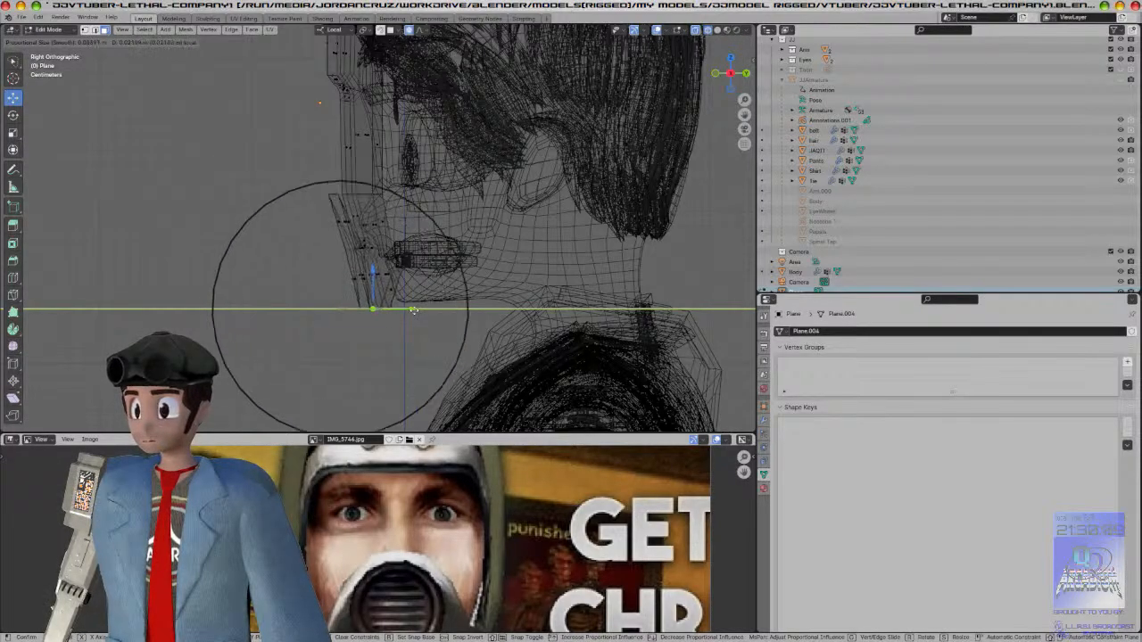
drag(418, 305, 420, 303)
shift+middle_drag(444, 268, 527, 289)
key(Tab)
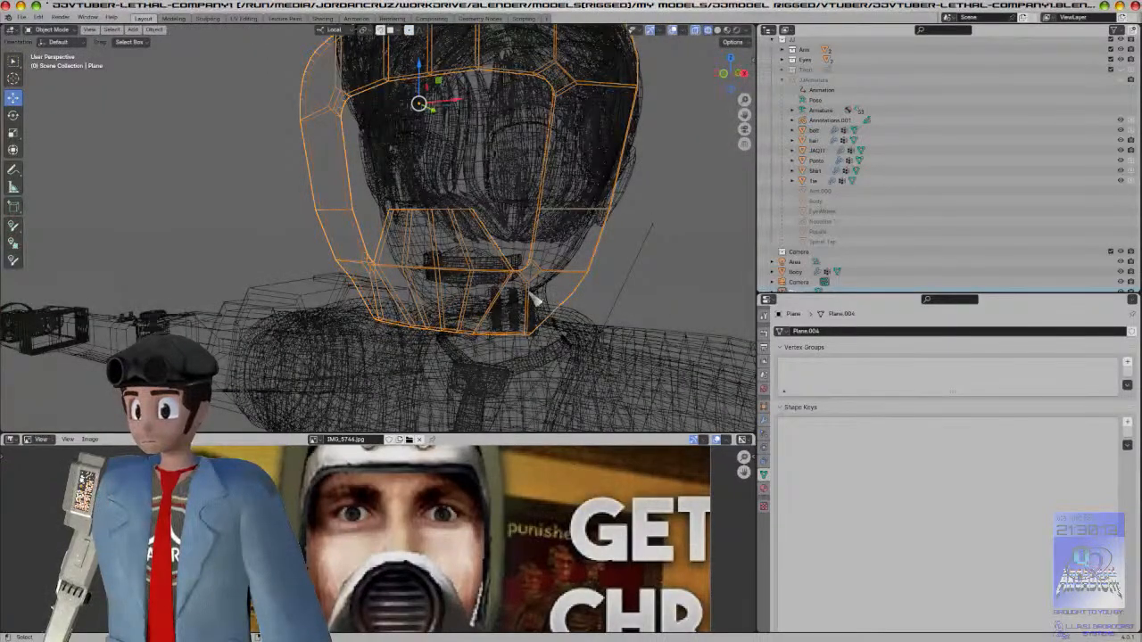
Step: Move the mask's selected bottom row about 0.0285 m along Y toward the chin with proportional editing
key(Tab)
key(KP_3)
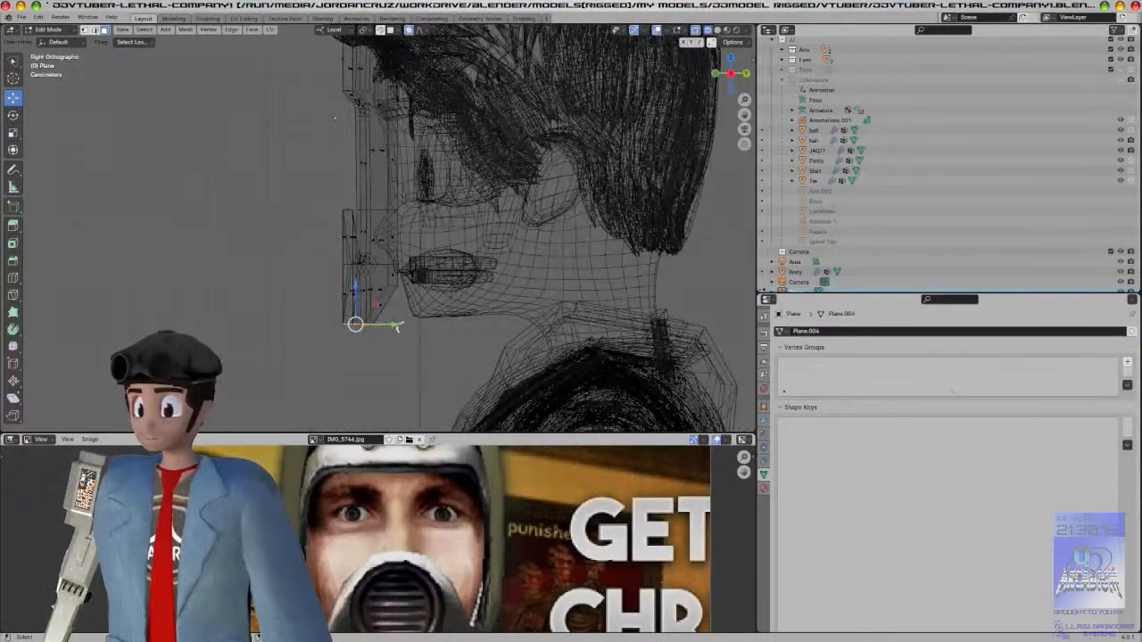
drag(397, 327, 423, 323)
scroll(427, 321, up, 3)
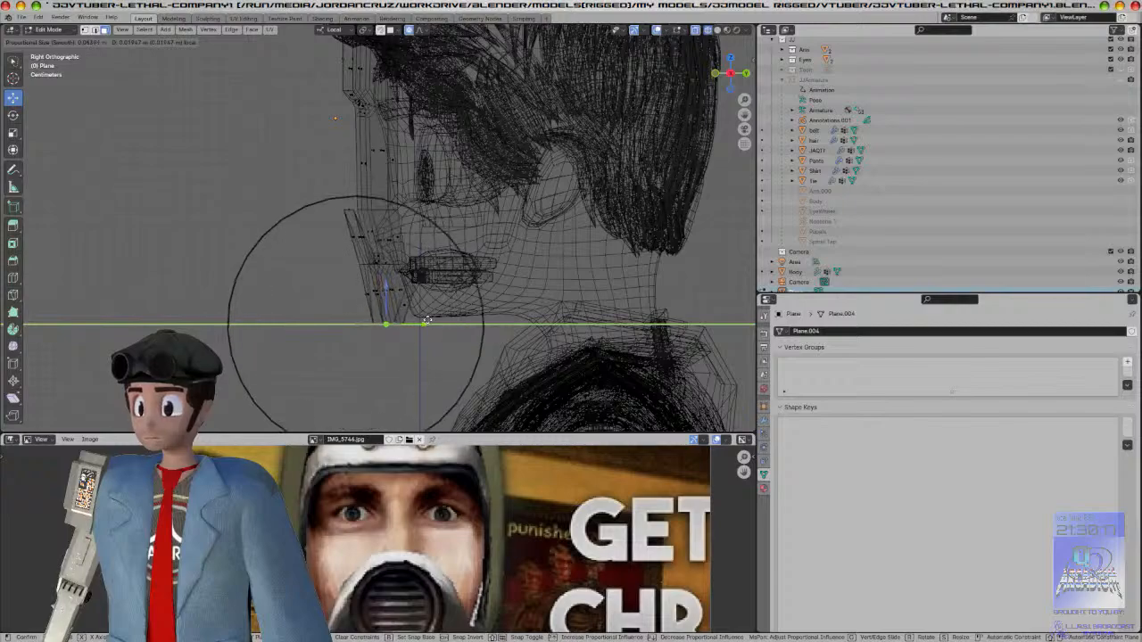
scroll(440, 311, up, 1)
drag(440, 312, 439, 311)
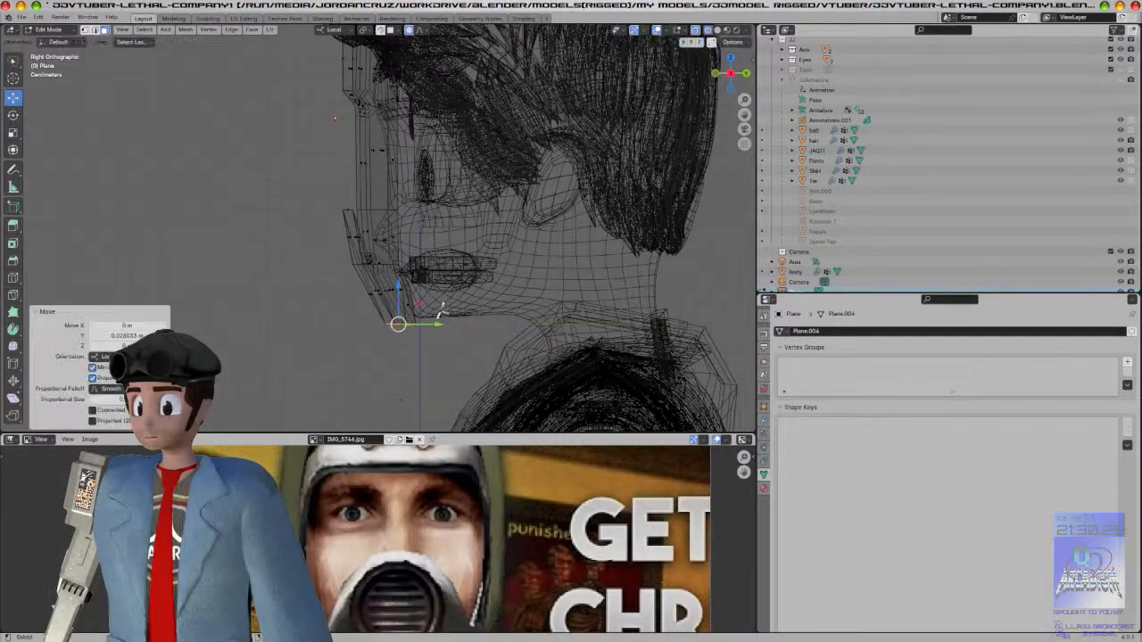
Step: Return to solid shading and examine the mask's tapered chin from the front and the side
key(Tab)
key(shift+z)
click(411, 339)
mouse_move(411, 339)
middle_down()
mouse_move(488, 347)
mouse_move(541, 334)
mouse_move(500, 329)
mouse_move(509, 262)
mouse_move(432, 257)
mouse_move(384, 300)
mouse_move(508, 295)
mouse_move(479, 294)
mouse_move(559, 256)
mouse_move(464, 264)
middle_up()
key(KP_1)
scroll(432, 256, up, 4)
key(KP_1)
middle_drag(538, 245, 453, 228)
key(KP_3)
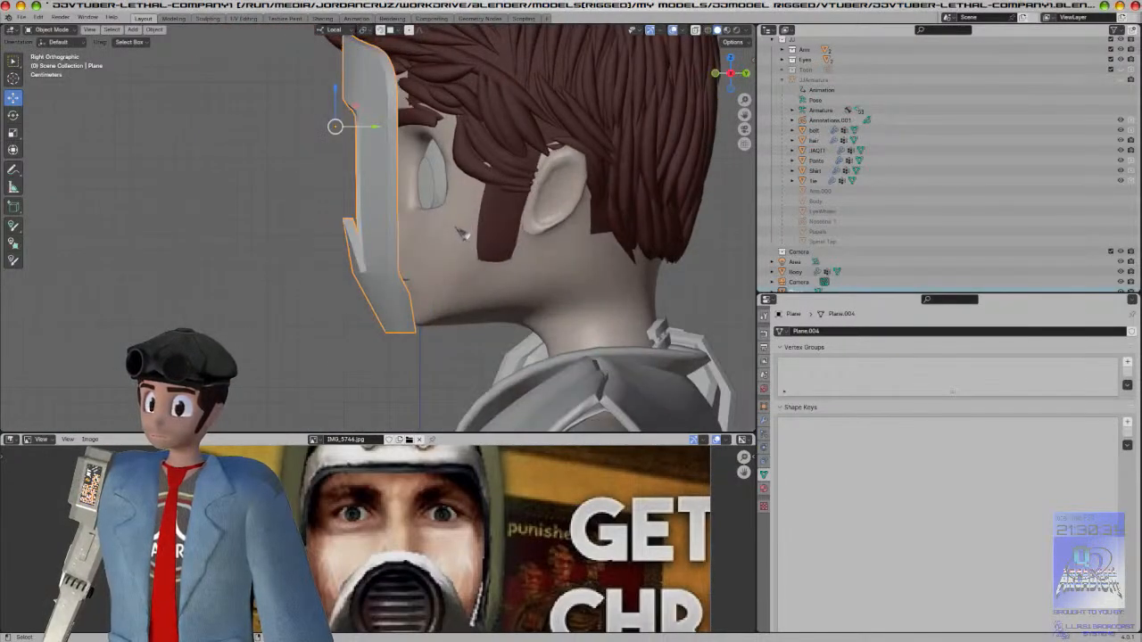
Step: Select the mask's outer side rim faces and move them about 0.0206 m back along Y with proportional editing at size 0.057
key(Tab)
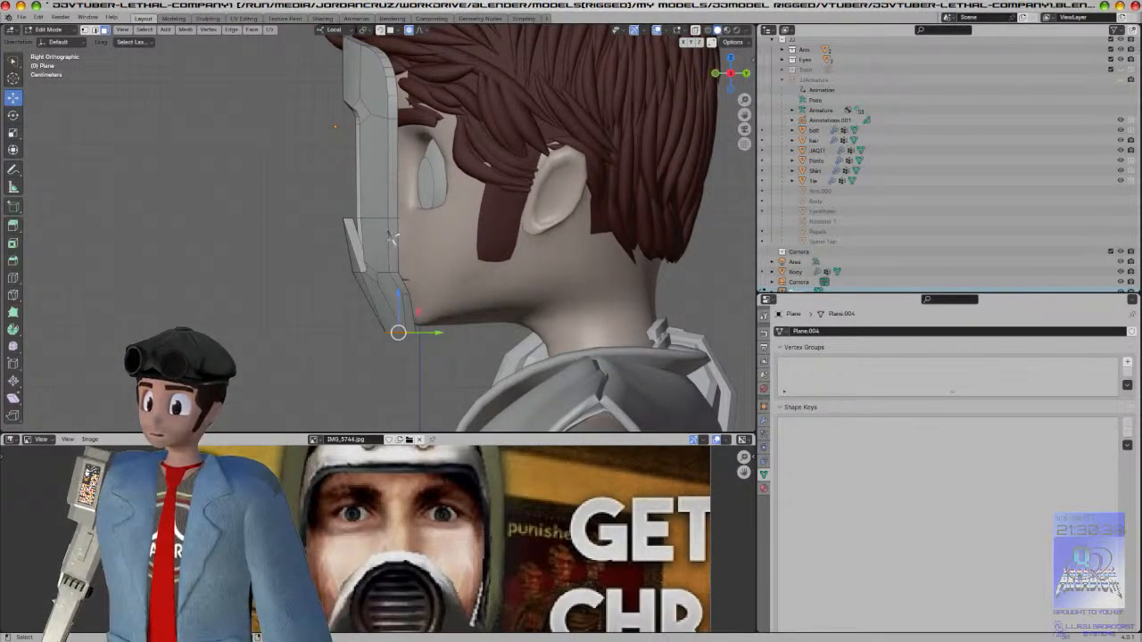
ctrl+click(393, 123)
drag(437, 208, 470, 204)
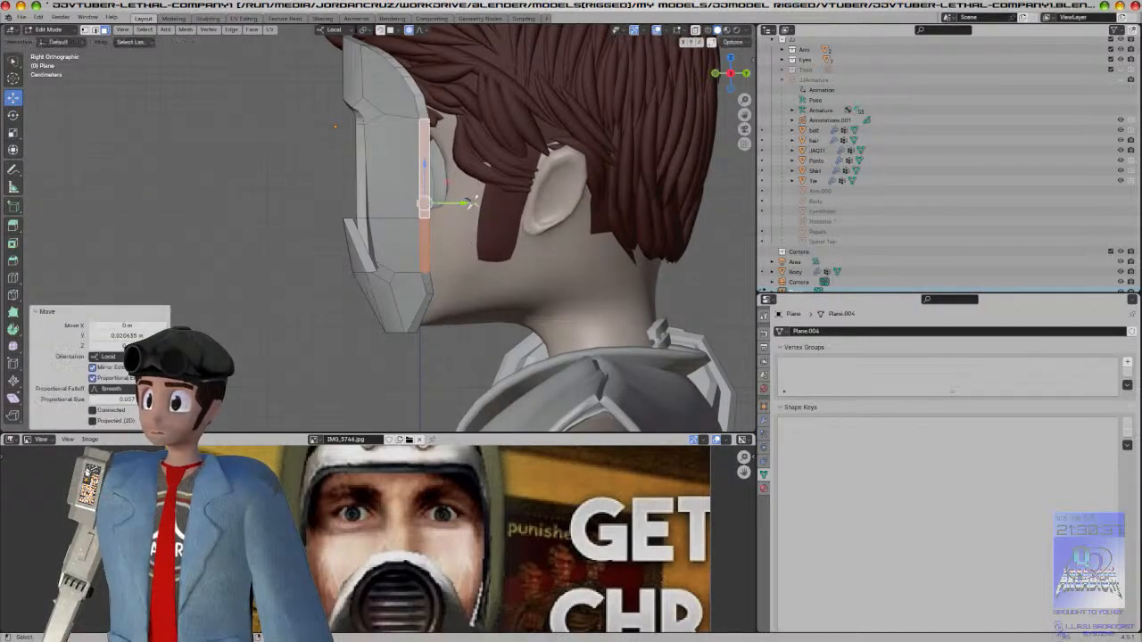
middle_drag(484, 218, 654, 61)
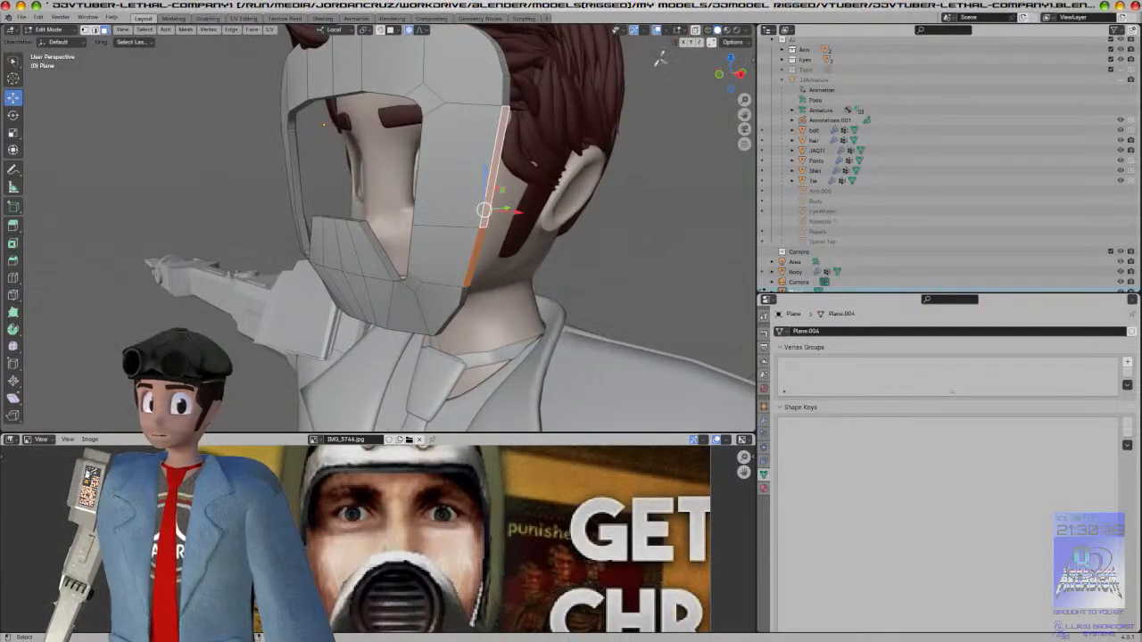
Step: Move the mask's selected outer side rim faces about 0.0188 m further back along Y with proportional editing
middle_drag(561, 196, 463, 215)
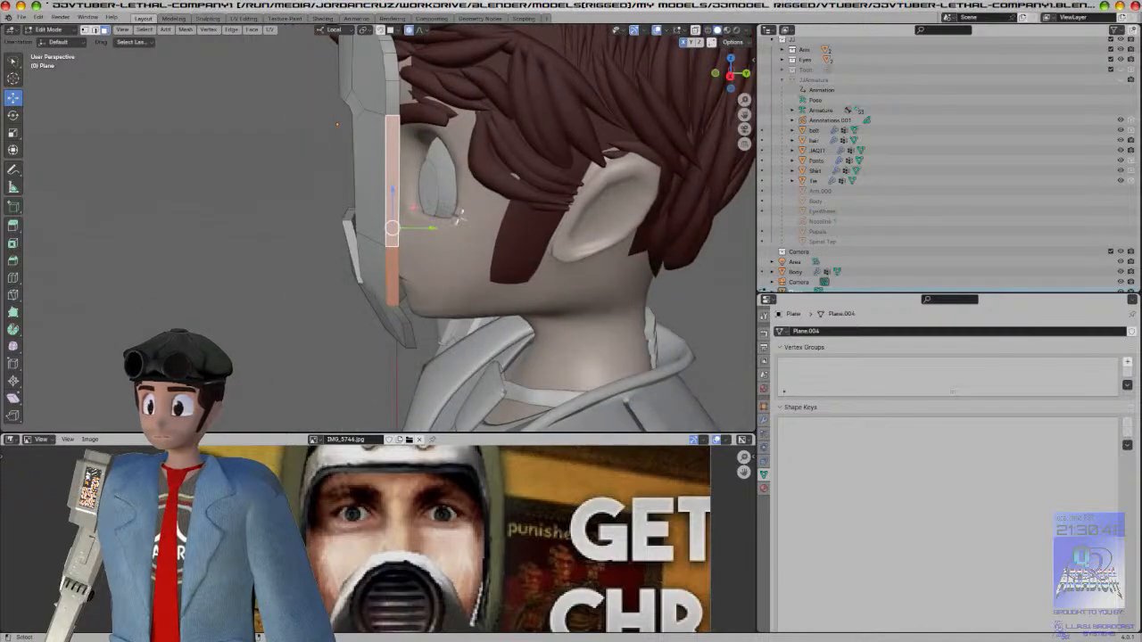
drag(432, 230, 469, 226)
middle_drag(469, 226, 713, 212)
Step: Examine the mask's fit around the head in wireframe from the side and from above
key(KP_3)
key(shift+z)
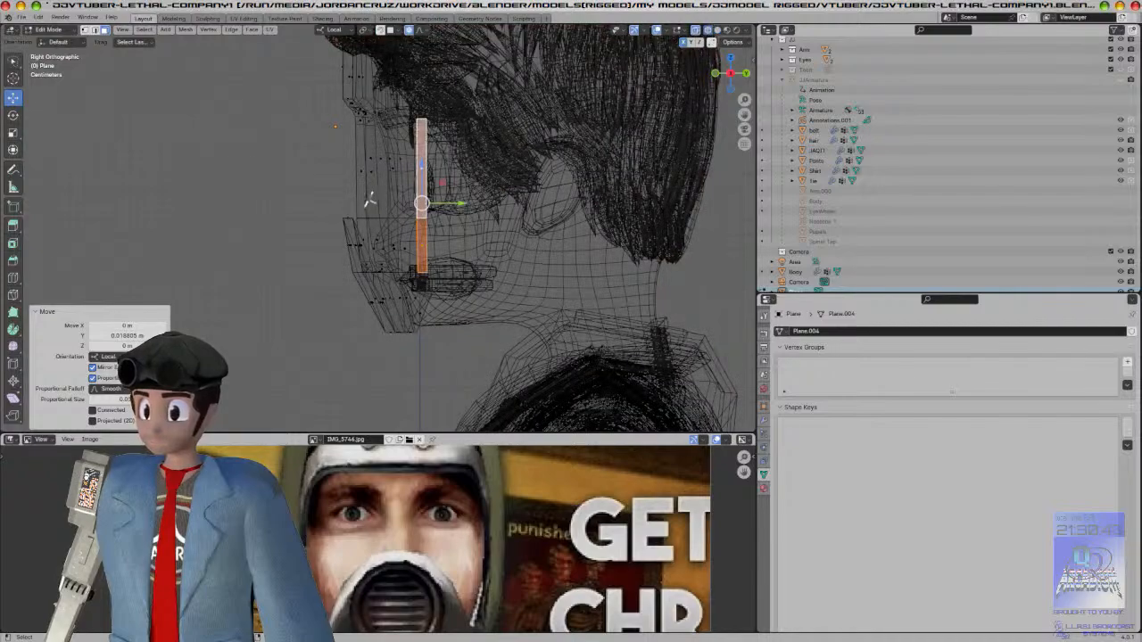
scroll(366, 201, up, 3)
shift+middle_drag(512, 227, 505, 250)
key(KP_7)
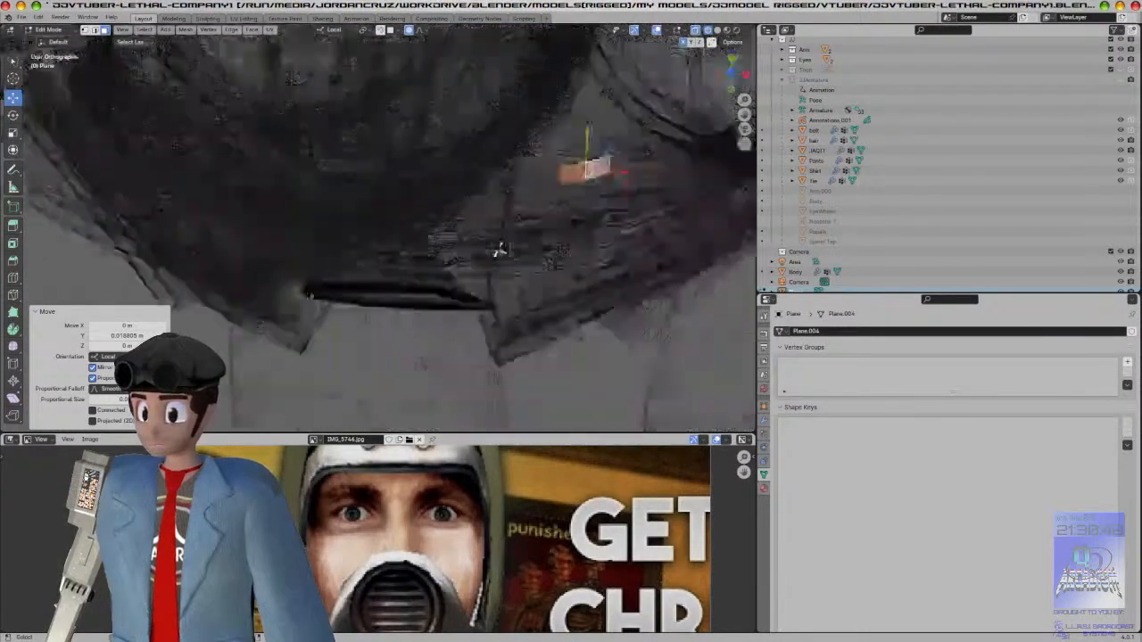
scroll(500, 251, down, 5)
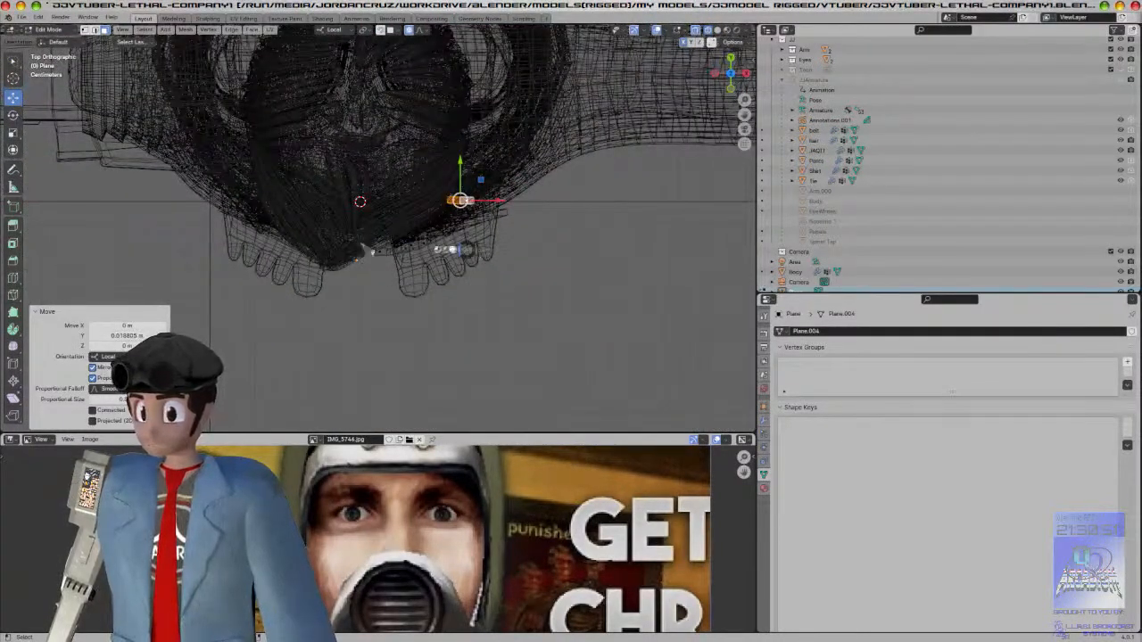
mouse_move(197, 114)
mouse_down()
mouse_move(505, 157)
mouse_move(500, 201)
mouse_move(204, 201)
mouse_up()
mouse_move(250, 240)
middle_down()
mouse_move(283, 184)
mouse_move(367, 165)
middle_up()
Step: Run AutoMirror on the mask object, return to solid shading and reopen the mesh for editing
key(Tab)
key(KP_1)
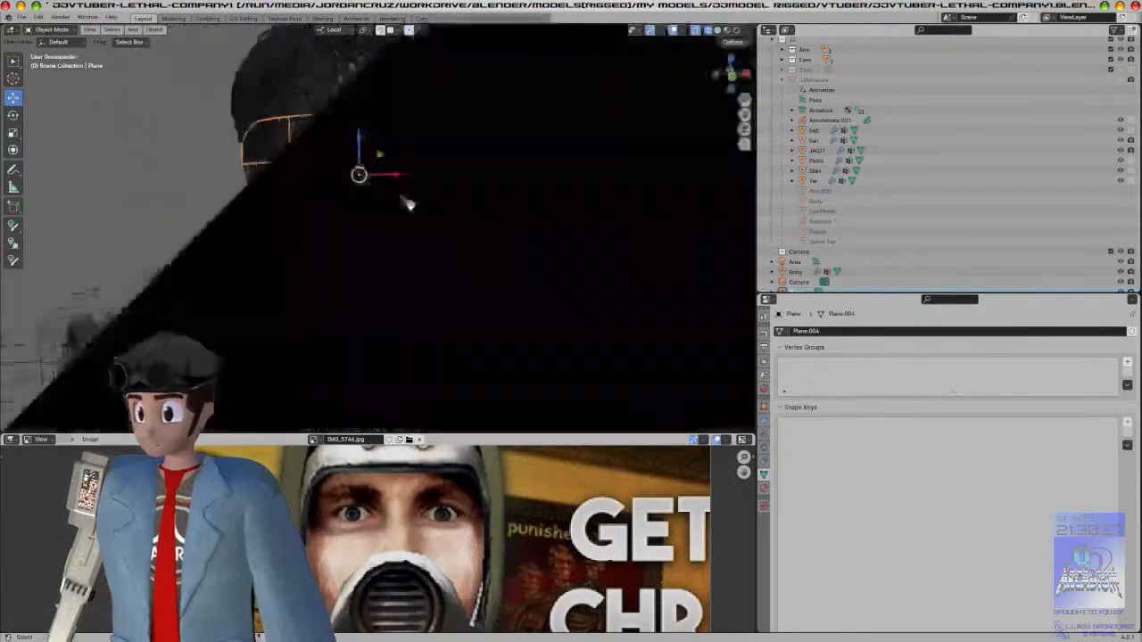
key(F3)
text(auto)
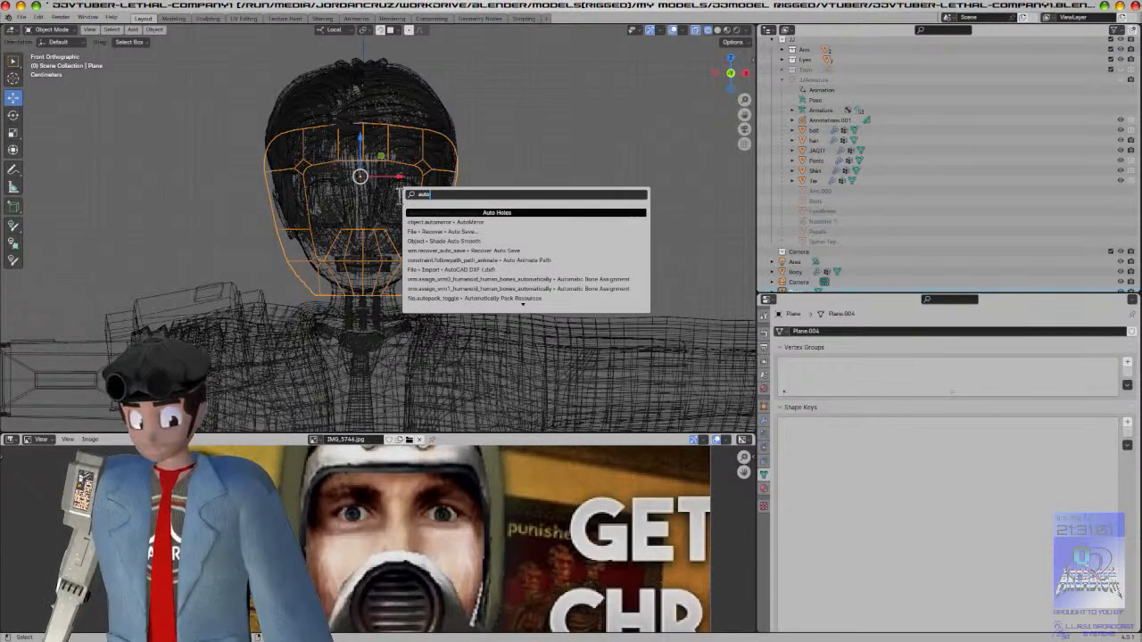
text(mirro)
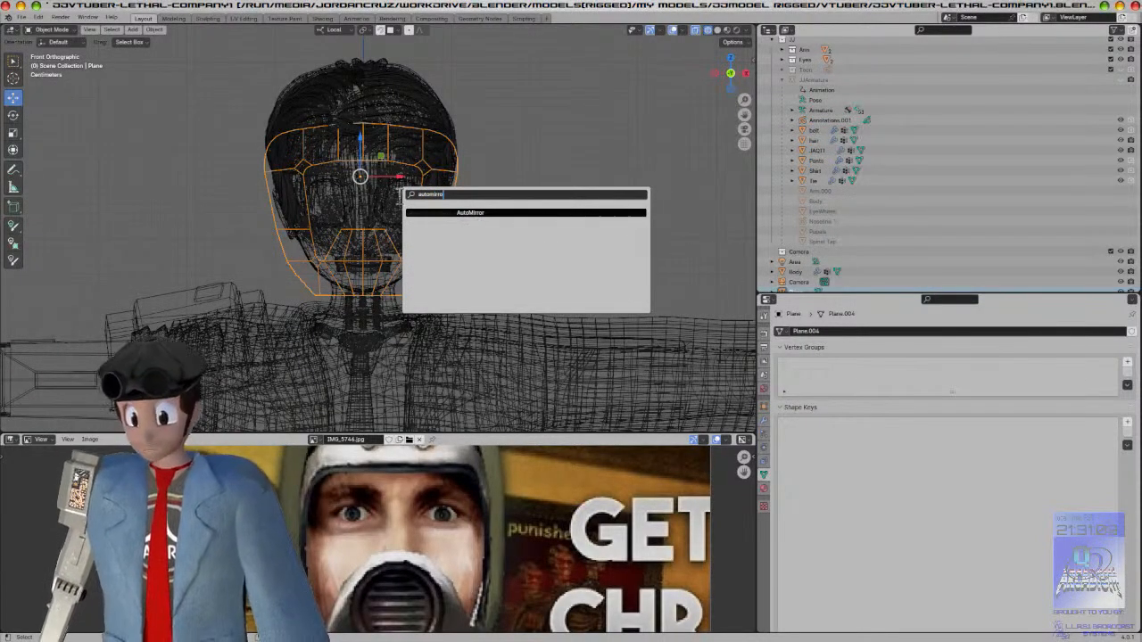
key(Return)
scroll(474, 217, up, 3)
key(shift+z)
mouse_move(583, 245)
middle_down()
mouse_move(530, 247)
mouse_move(515, 274)
middle_up()
scroll(514, 270, down, 3)
key(Tab)
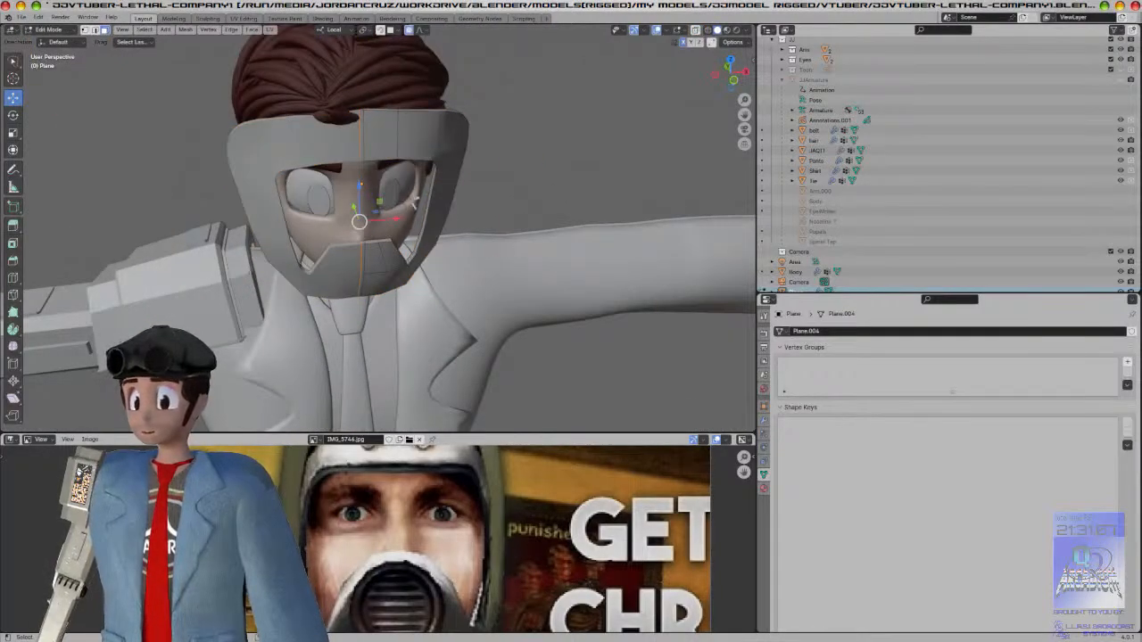
Step: Try to move the mask's selected centre seam along X with proportional editing
key(g)
key(x)
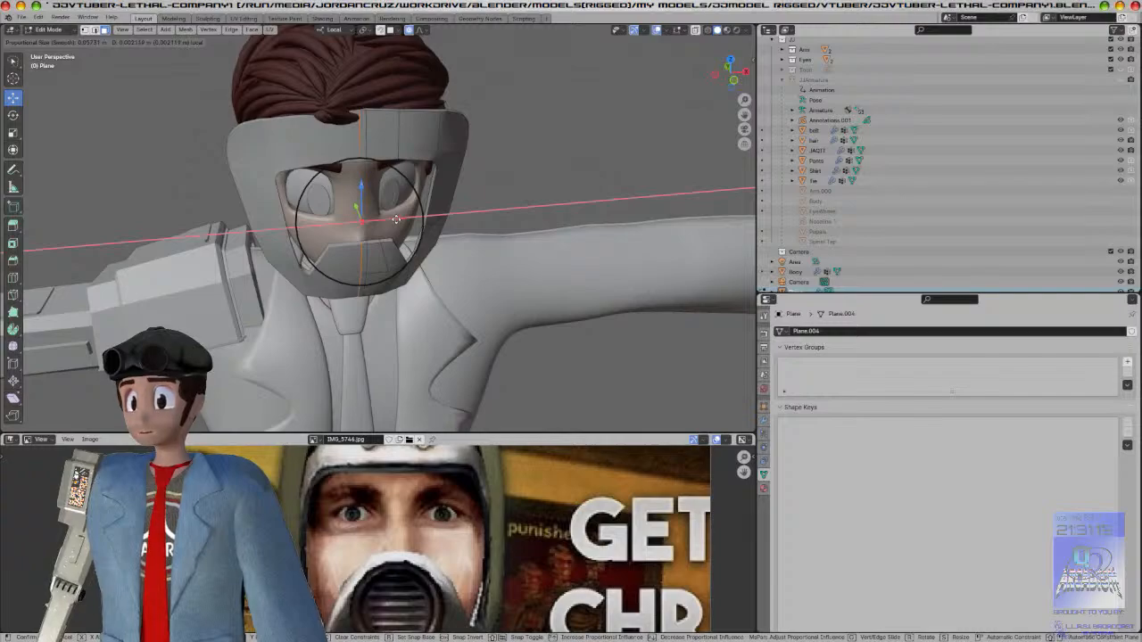
click(396, 219)
Step: Select the mask's outer side rim faces and move them about 0.0134 m back along Y with proportional editing
middle_drag(396, 220, 430, 225)
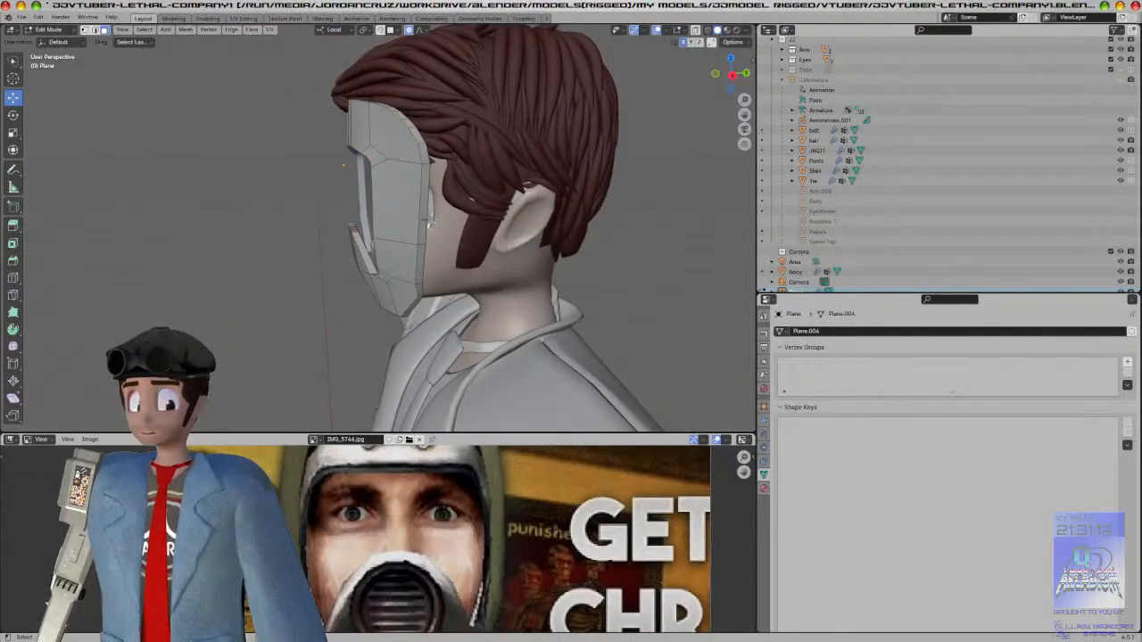
ctrl+click(429, 279)
key(KP_3)
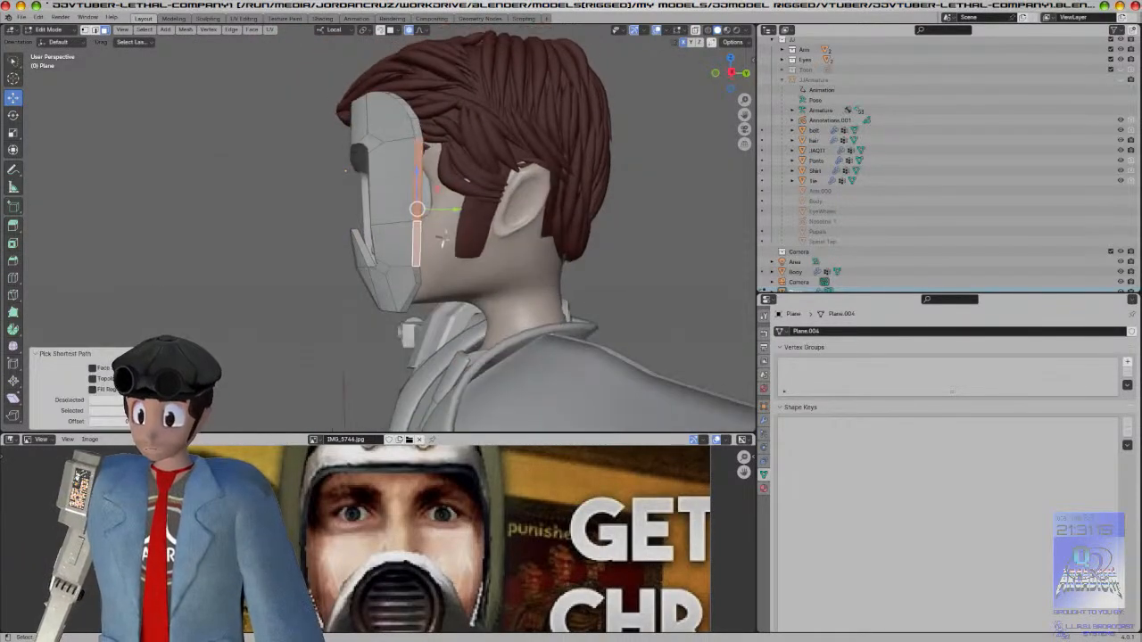
key(g)
key(y)
click(464, 217)
middle_drag(464, 217, 678, 234)
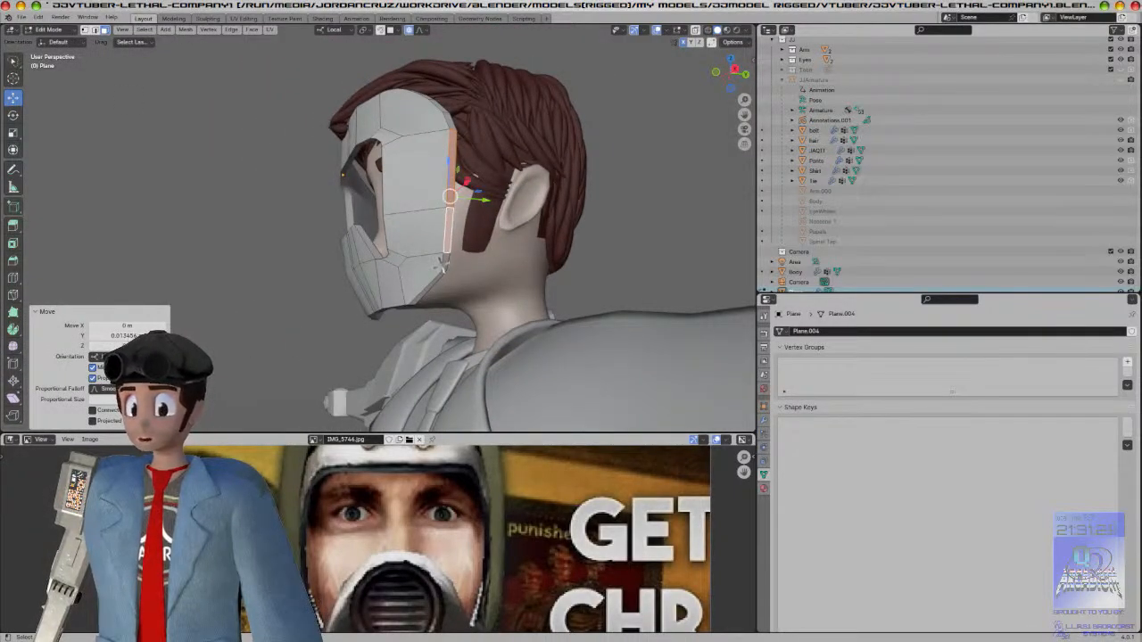
Step: Select the rim face at the lower jaw and move it about 0.008 m inward along X with proportional size near 0.102
click(440, 266)
click(445, 264)
ctrl+click(432, 284)
key(KP_3)
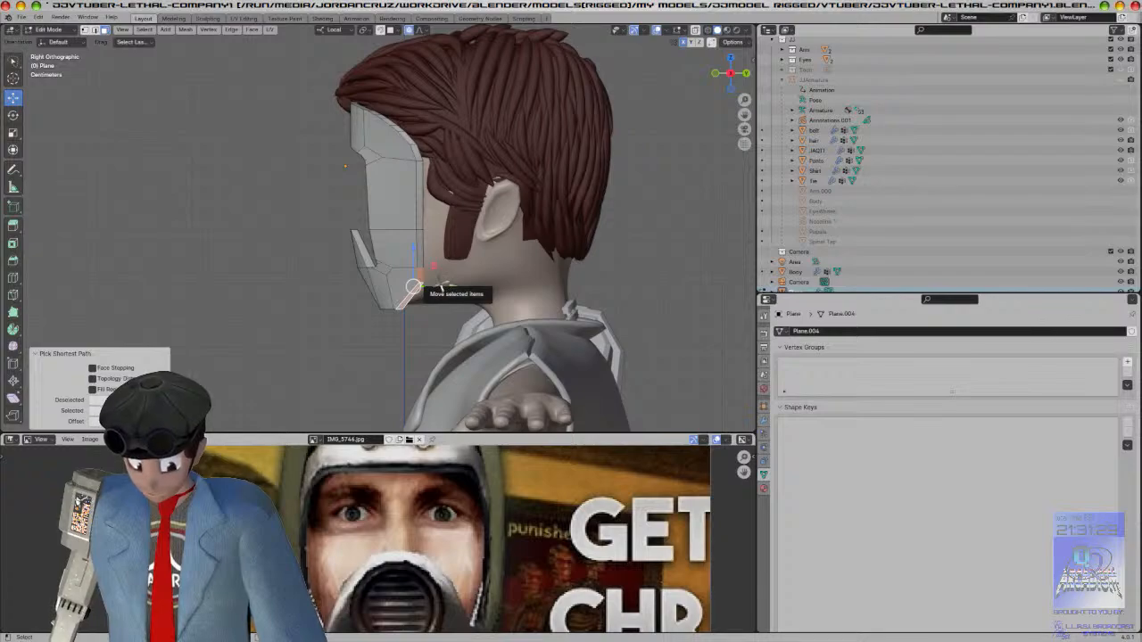
key(KP_1)
key(g)
key(x)
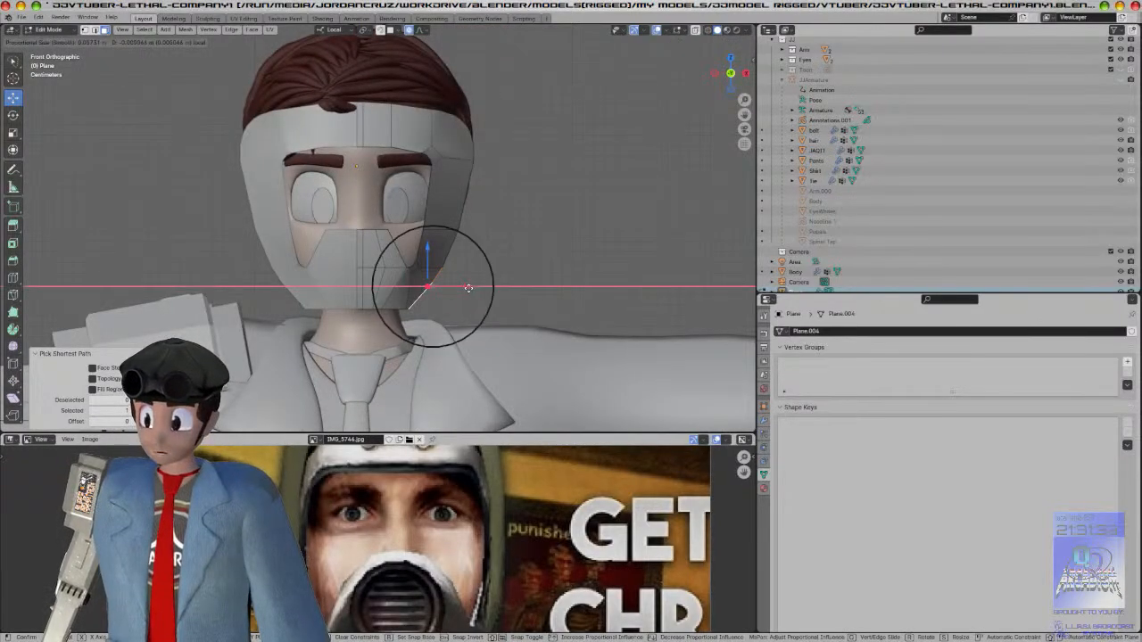
scroll(469, 288, down, 4)
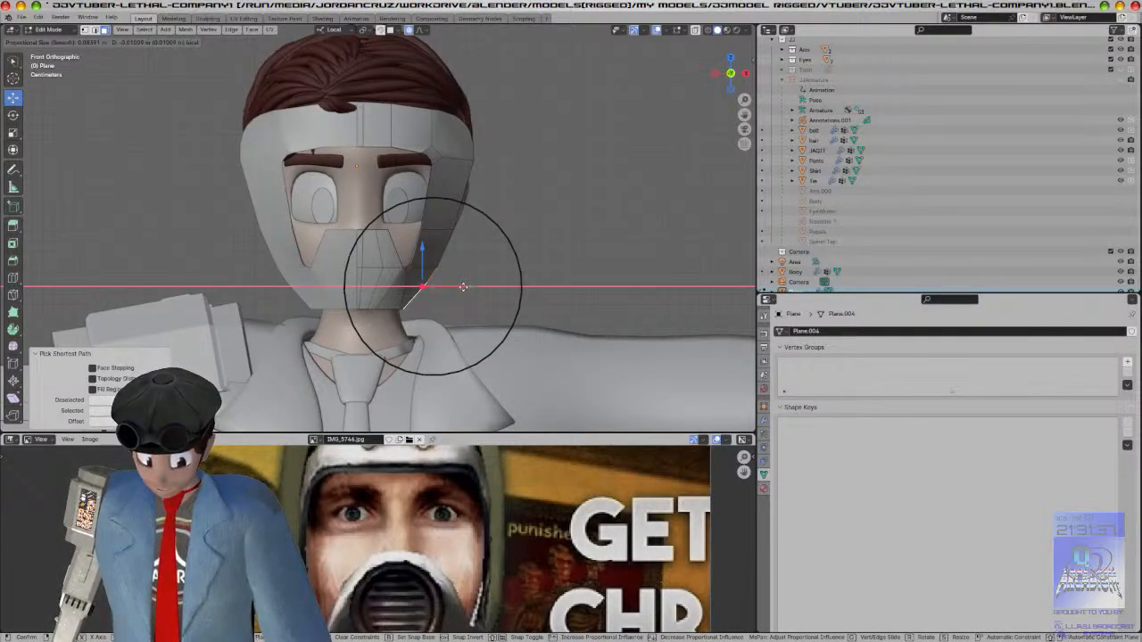
scroll(464, 287, down, 2)
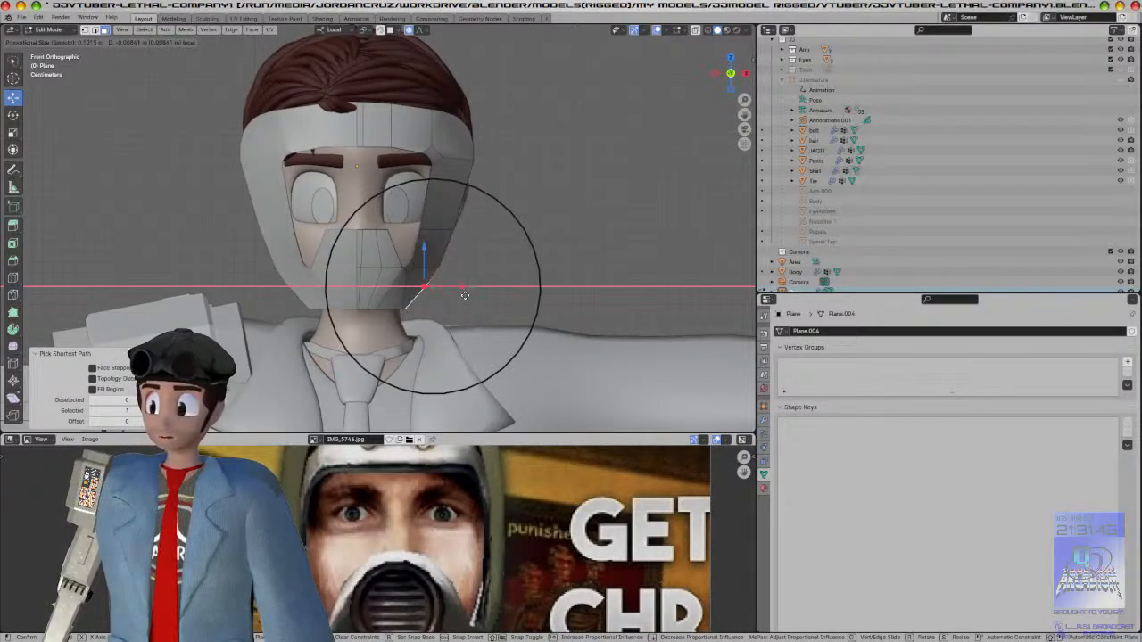
click(465, 294)
Step: Select the small rim face at the mask's upper outer corner and move it inward along X with proportional editing
middle_drag(576, 203, 499, 210)
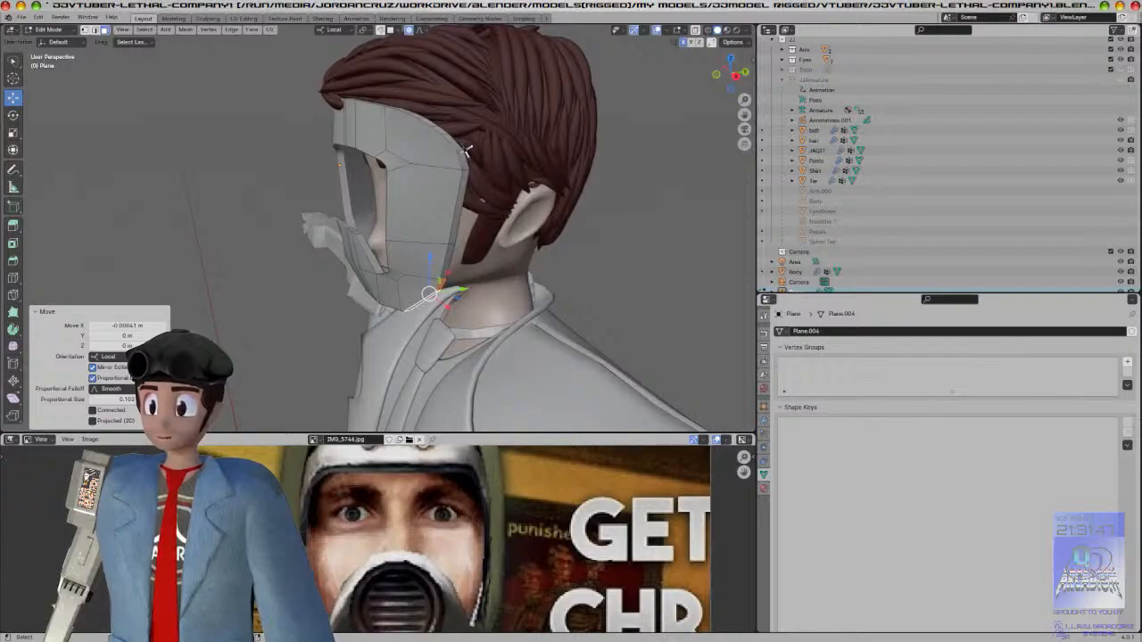
click(465, 154)
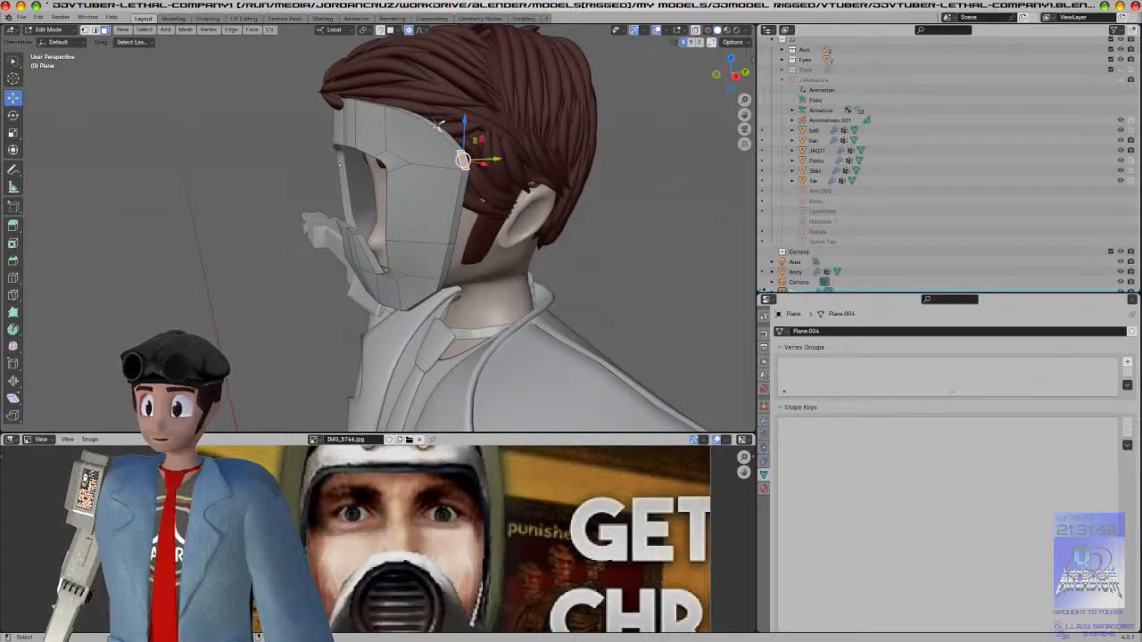
key(KP_1)
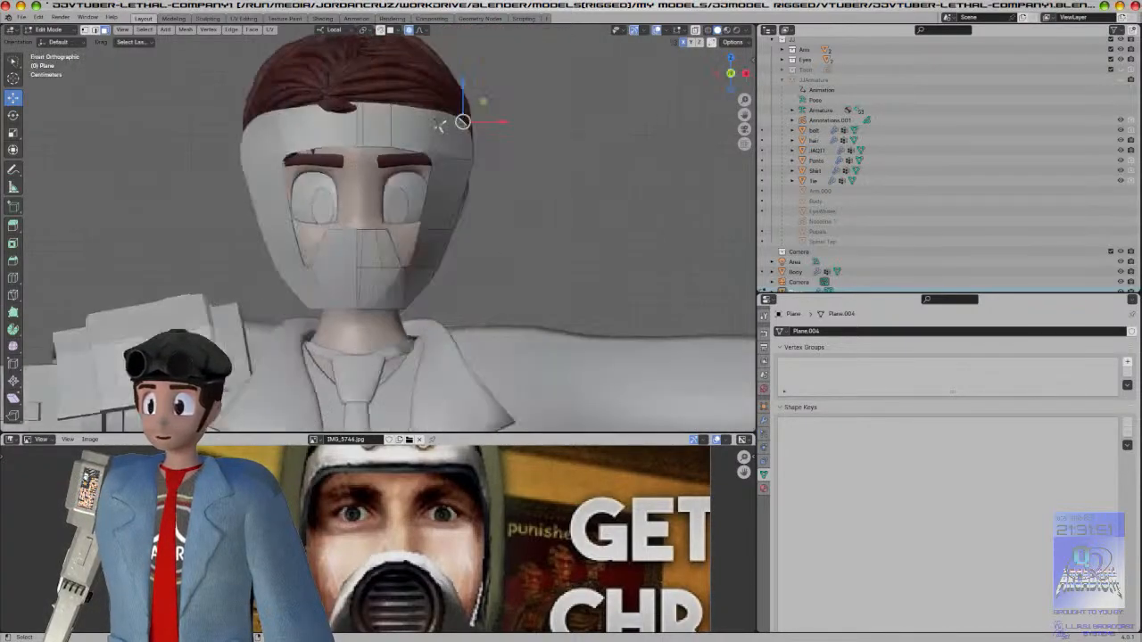
scroll(514, 132, up, 4)
shift+middle_drag(559, 171, 526, 302)
drag(559, 144, 520, 147)
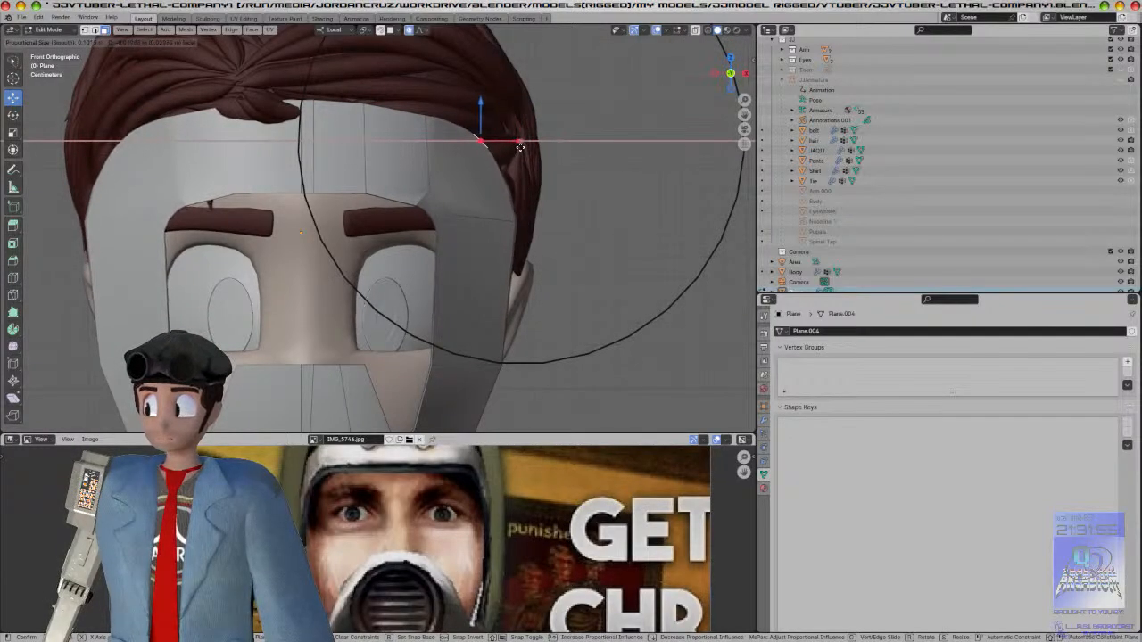
click(520, 147)
Step: Rotate the whole mask a few degrees in the side view and move it slightly forward from the face
key(Tab)
scroll(527, 151, down, 4)
mouse_move(527, 153)
middle_down()
mouse_move(509, 199)
mouse_move(412, 199)
mouse_move(591, 201)
mouse_move(594, 164)
mouse_move(510, 158)
middle_up()
key(KP_3)
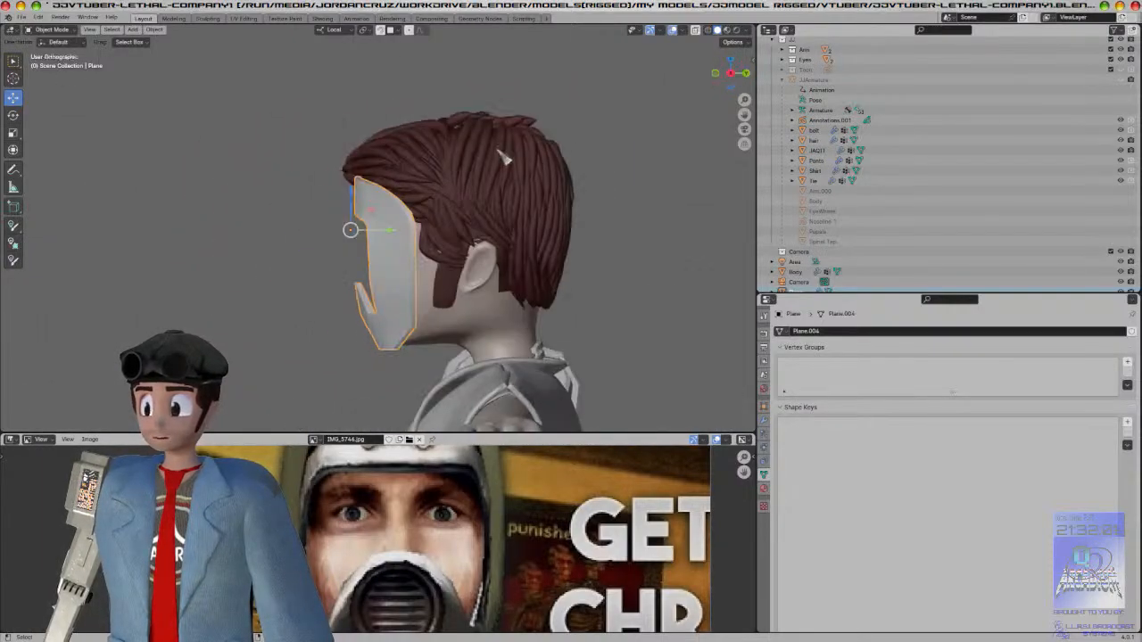
key(r)
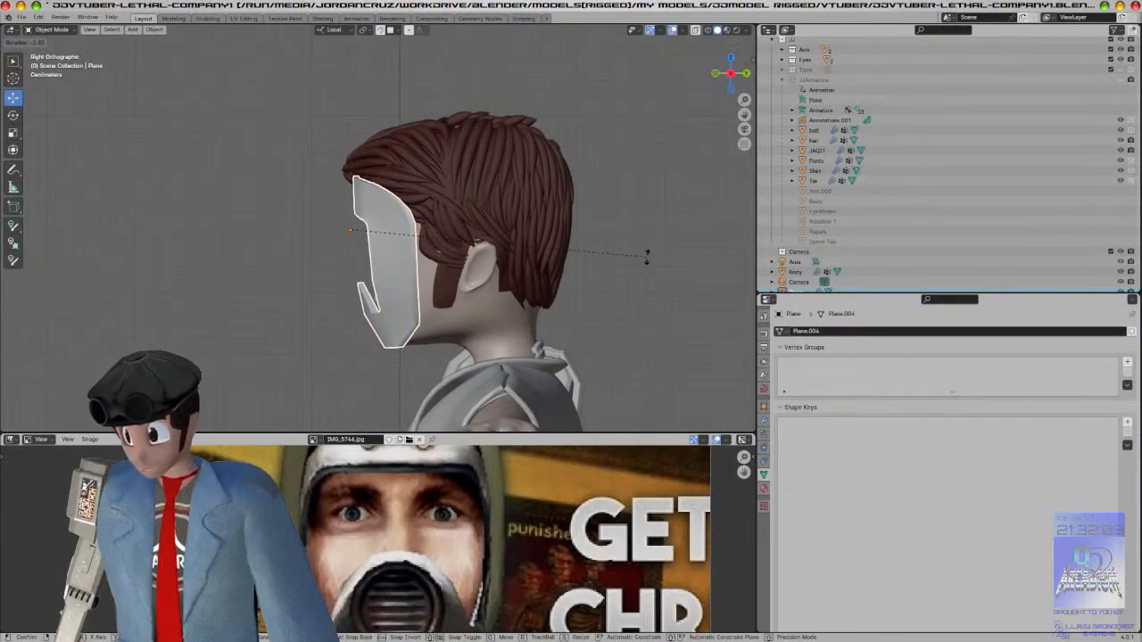
click(649, 259)
key(h)
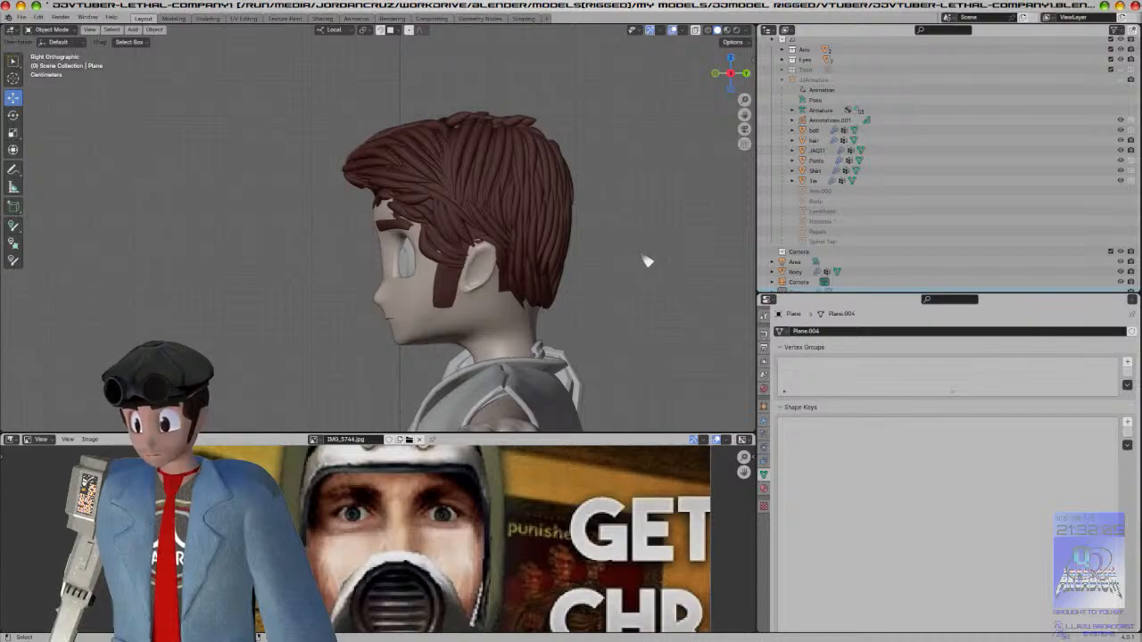
key(alt+h)
key(g)
click(652, 265)
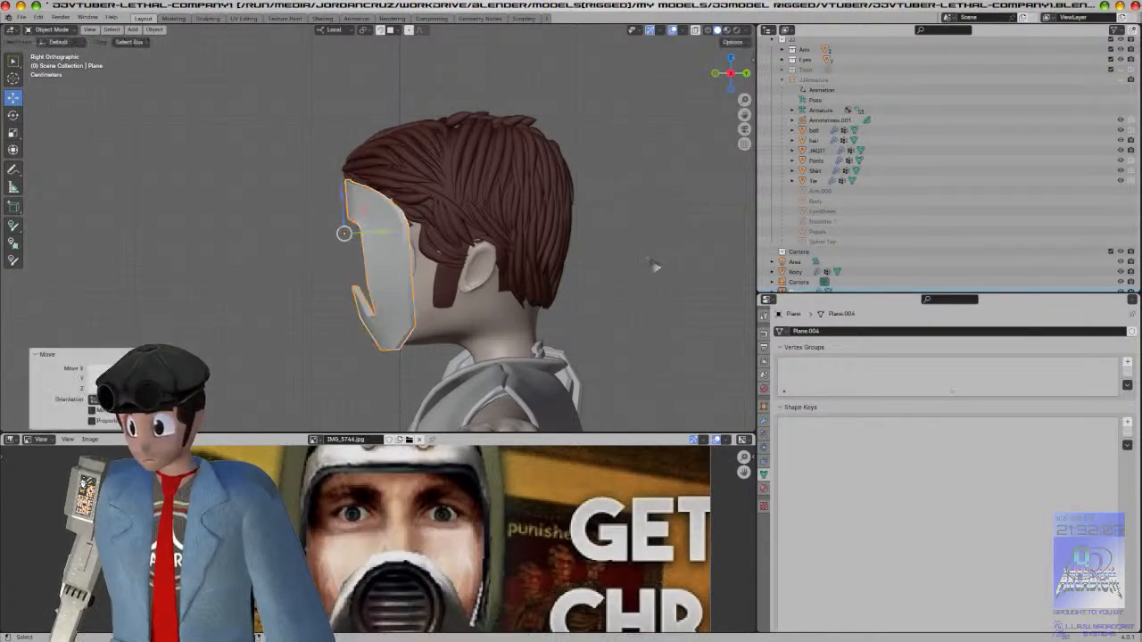
Step: Select the inner side face of the eye opening and move it about 0.0078 m outward along X with a smaller proportional radius
key(KP_1)
key(KP_Decimal)
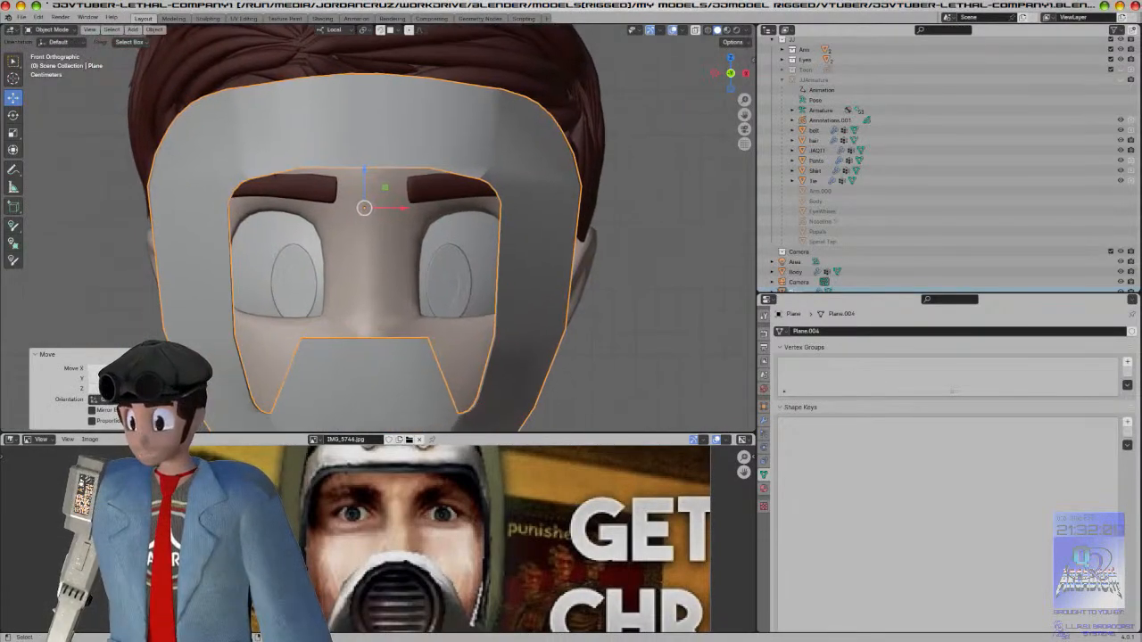
key(Tab)
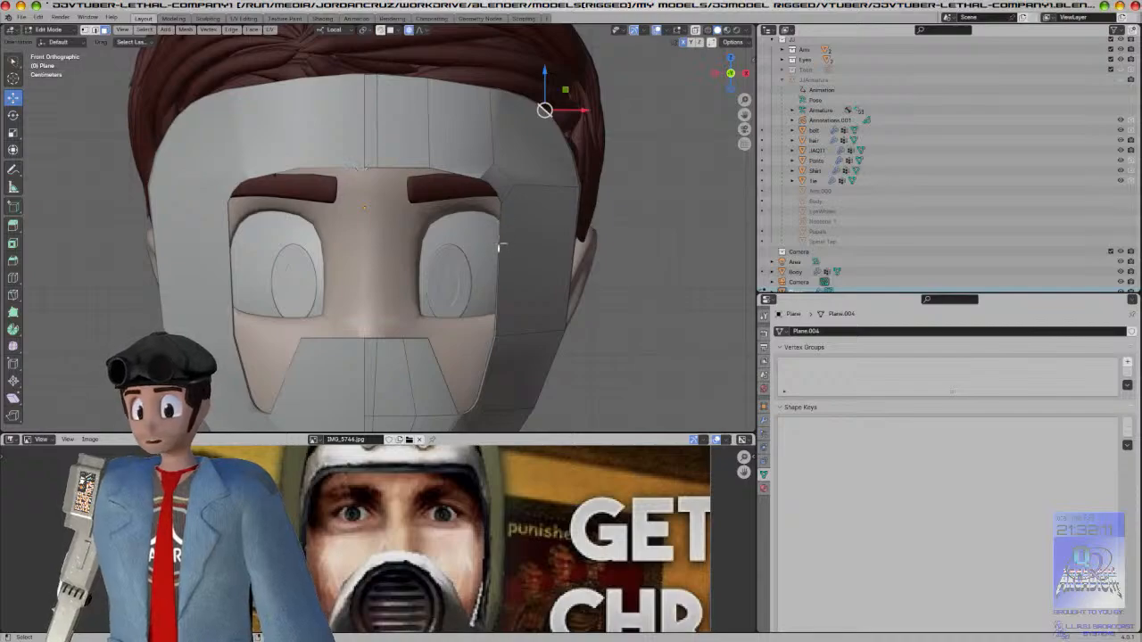
key(g)
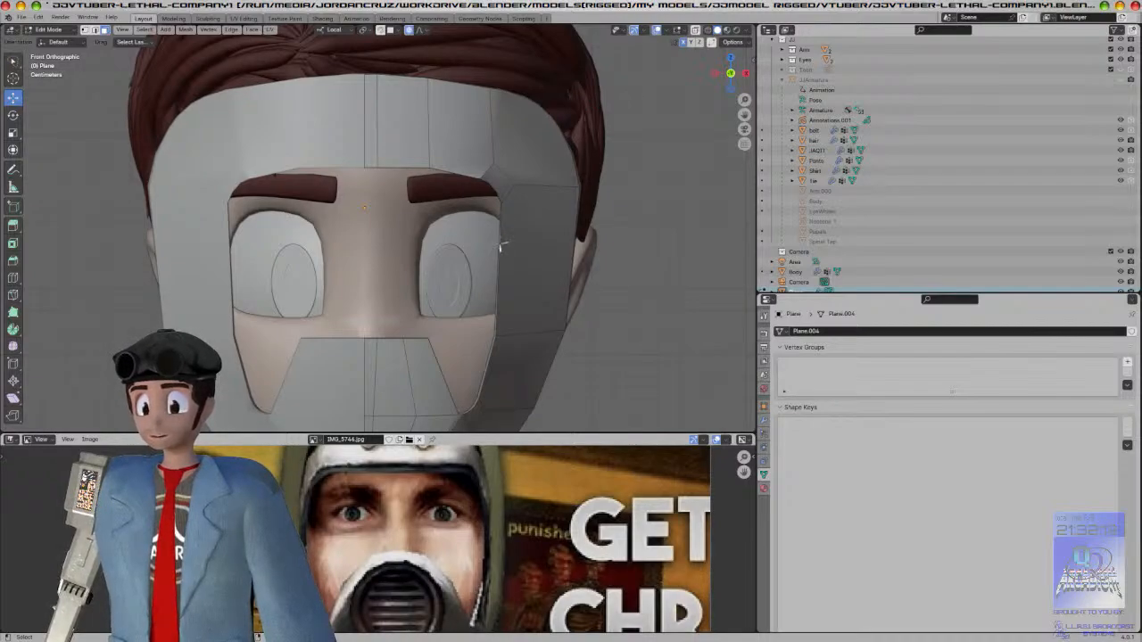
middle_drag(501, 247, 533, 247)
alt+click(490, 263)
key(KP_1)
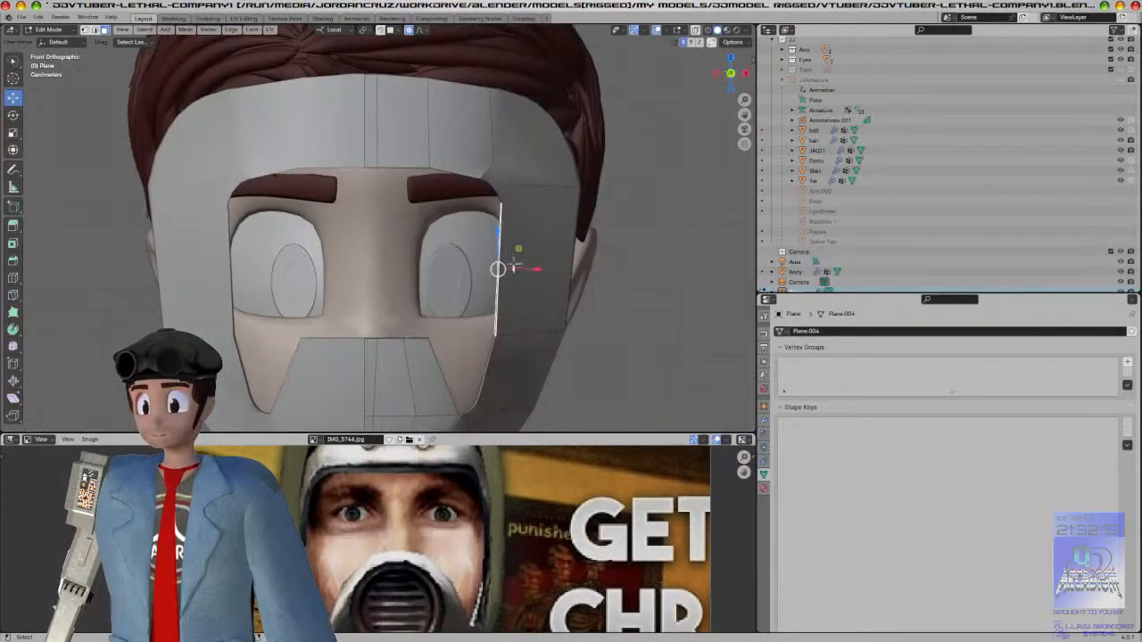
key(g)
key(x)
scroll(539, 262, up, 10)
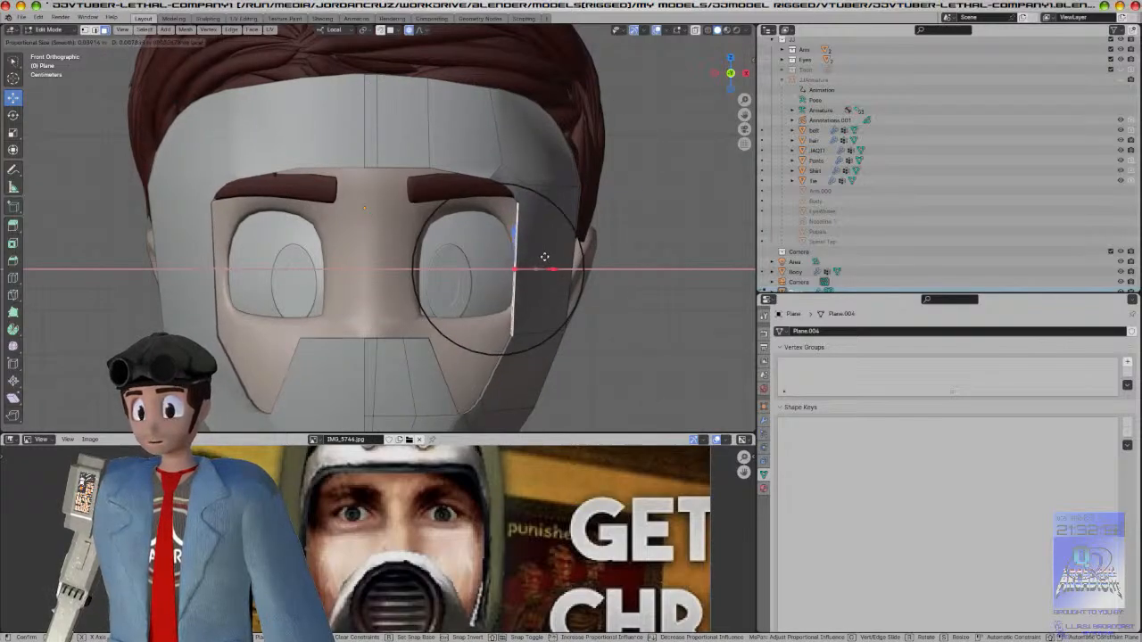
click(541, 259)
Step: Move the eye opening's inner side face back along Y with proportional editing, and check the mask from the front
middle_drag(541, 259, 539, 283)
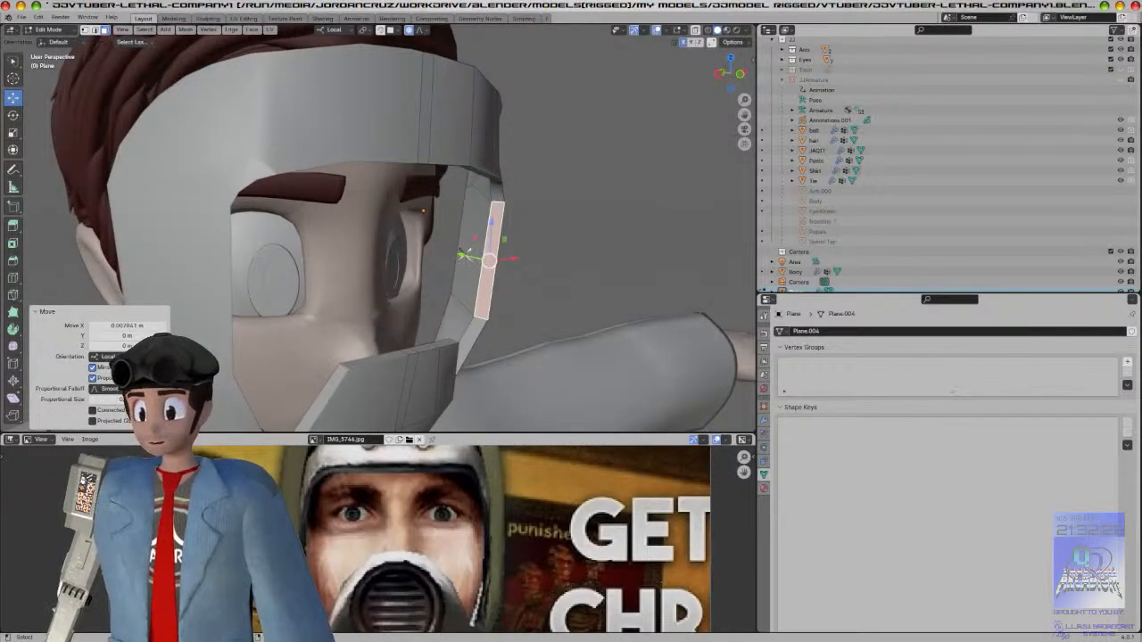
key(g)
key(y)
click(446, 254)
middle_drag(446, 253, 412, 275)
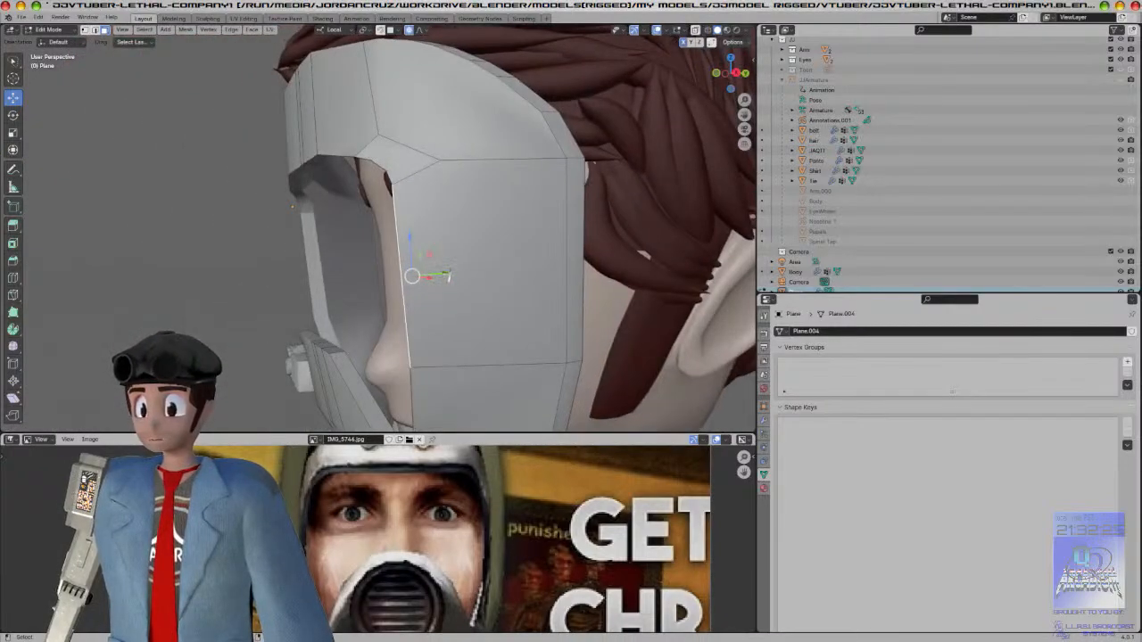
key(g)
key(y)
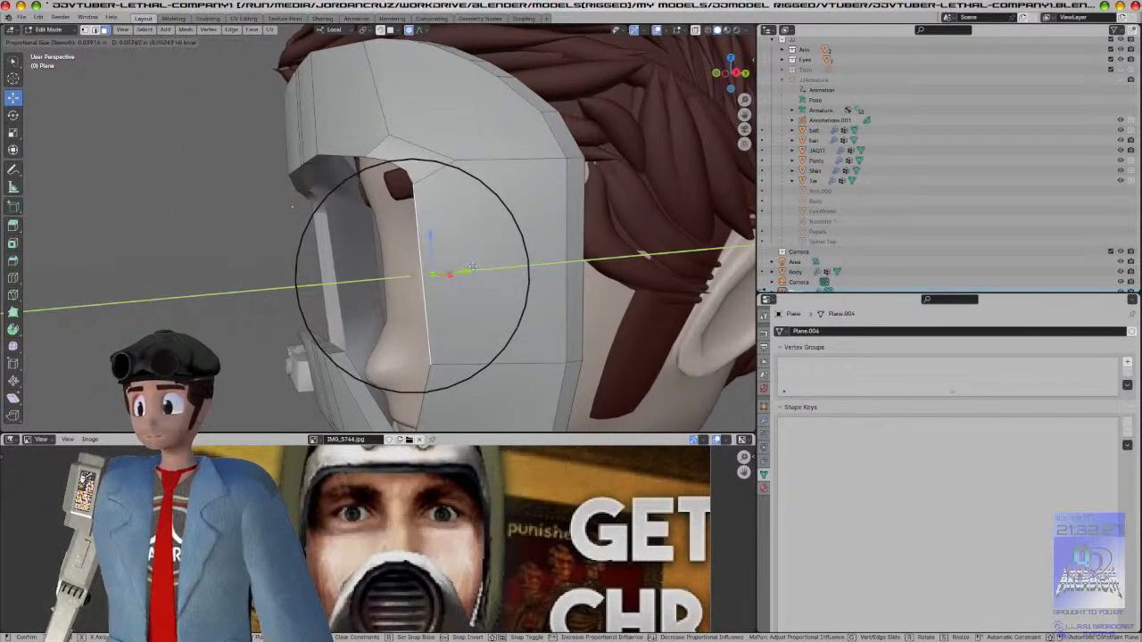
click(478, 266)
middle_drag(477, 266, 485, 229)
key(Tab)
key(KP_1)
Step: Finish the eye opening adjustment, and select the rim edge at the jaw's lower outer corner for editing in the front view
scroll(485, 228, up, 2)
shift+middle_drag(532, 303, 455, 226)
key(Tab)
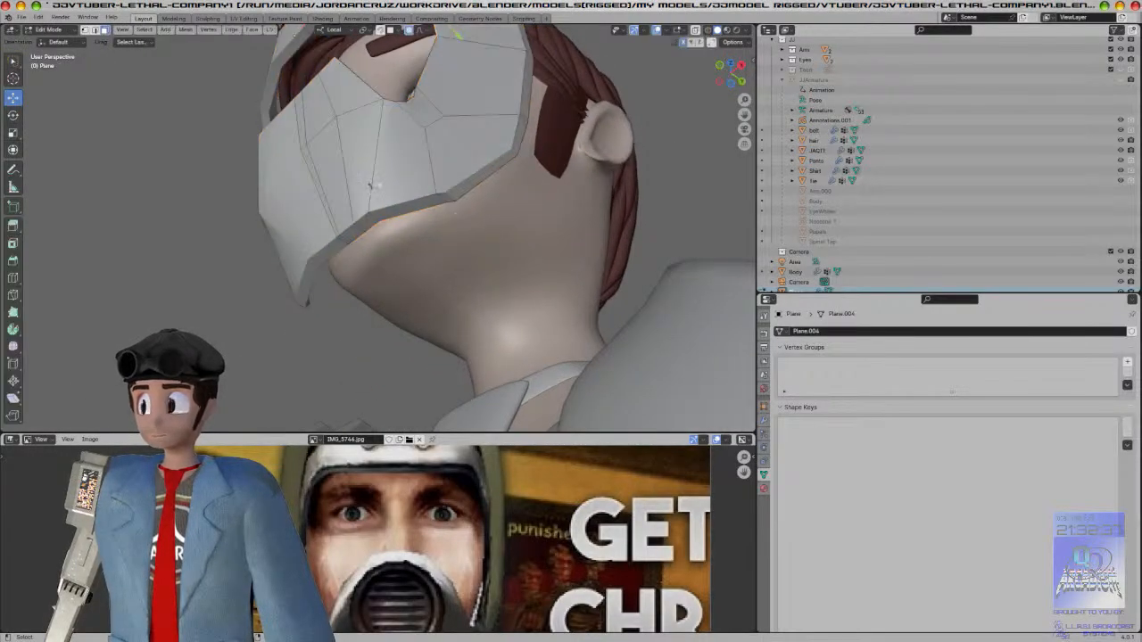
key(2)
click(455, 202)
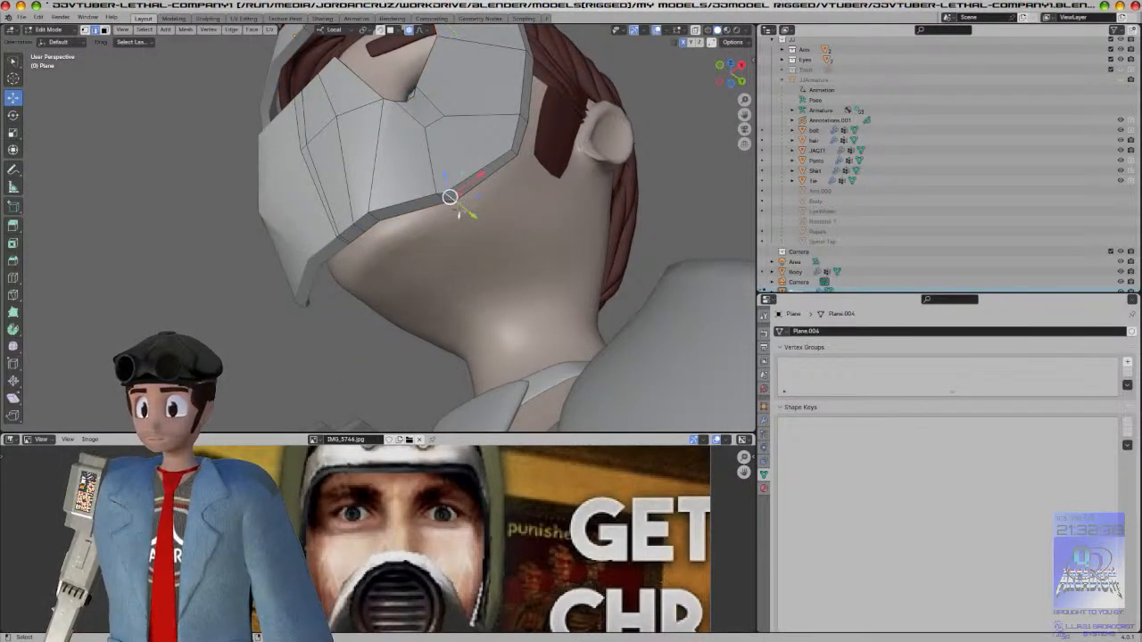
middle_drag(464, 214, 494, 250)
key(KP_1)
scroll(556, 316, up, 3)
drag(606, 349, 625, 340)
middle_drag(625, 340, 617, 308)
key(KP_1)
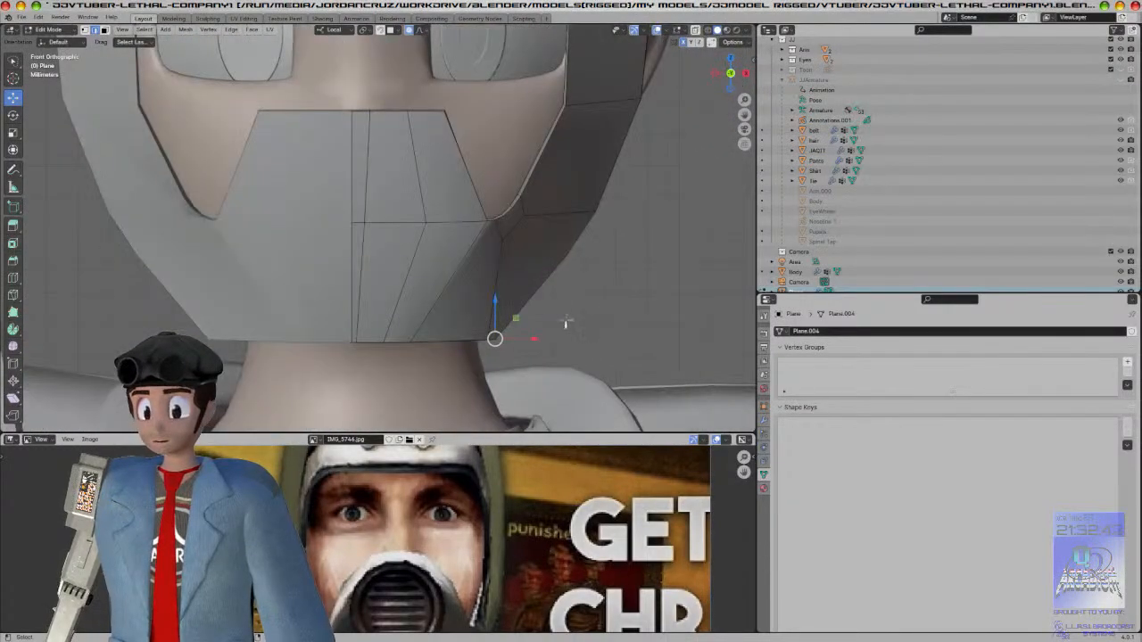
Step: Undo a diagonal shift of the jaw edge, and move the edge at the jaw's bottom outer corner inward along X
drag(518, 321, 545, 288)
key(ctrl+z)
mouse_move(543, 317)
middle_down()
mouse_move(516, 290)
mouse_move(526, 309)
middle_up()
click(514, 273)
key(KP_1)
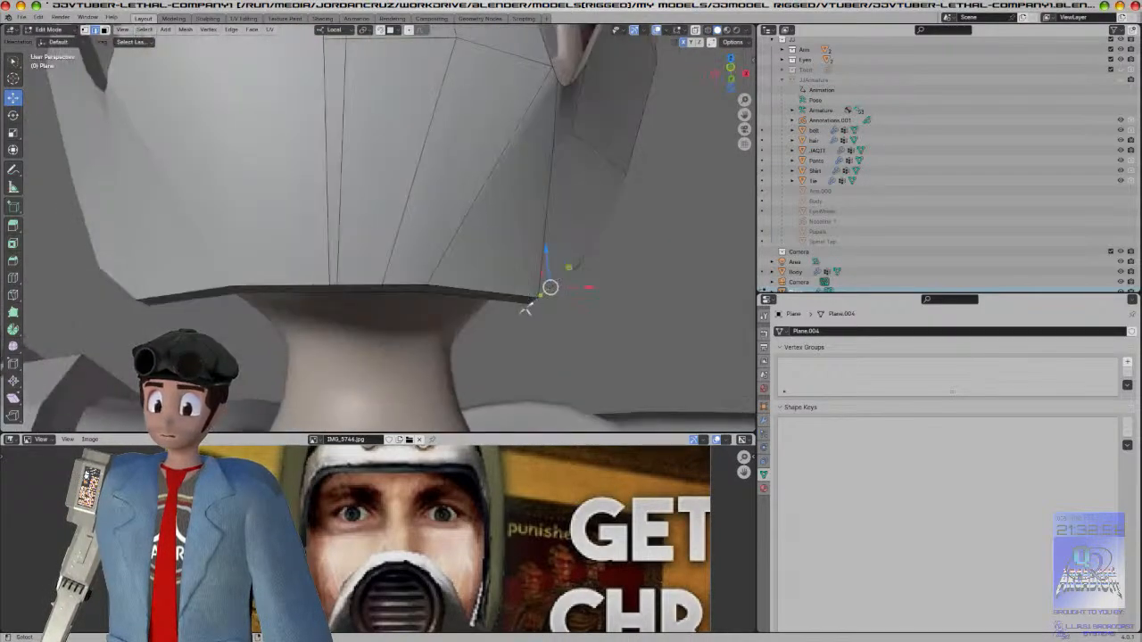
click(533, 301)
click(533, 302)
key(KP_1)
drag(520, 340, 496, 342)
middle_drag(487, 321, 484, 299)
Step: Select the row of faces under the chin and lower it slightly along Z in the front view
click(105, 29)
ctrl+click(363, 258)
key(KP_1)
key(g)
key(z)
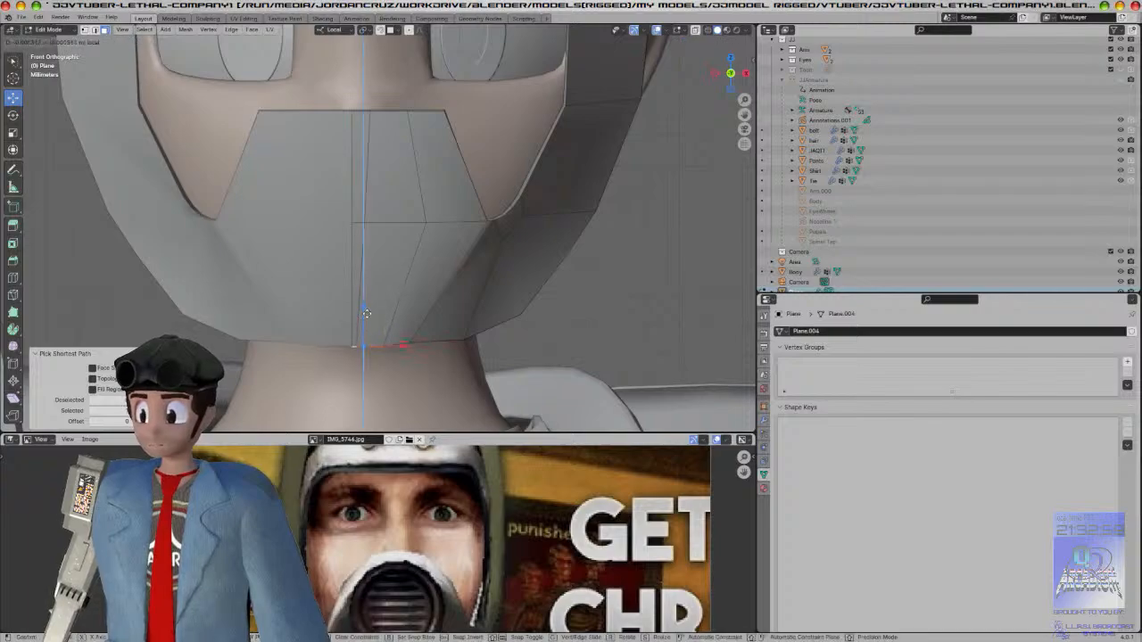
click(367, 320)
middle_drag(365, 339, 412, 326)
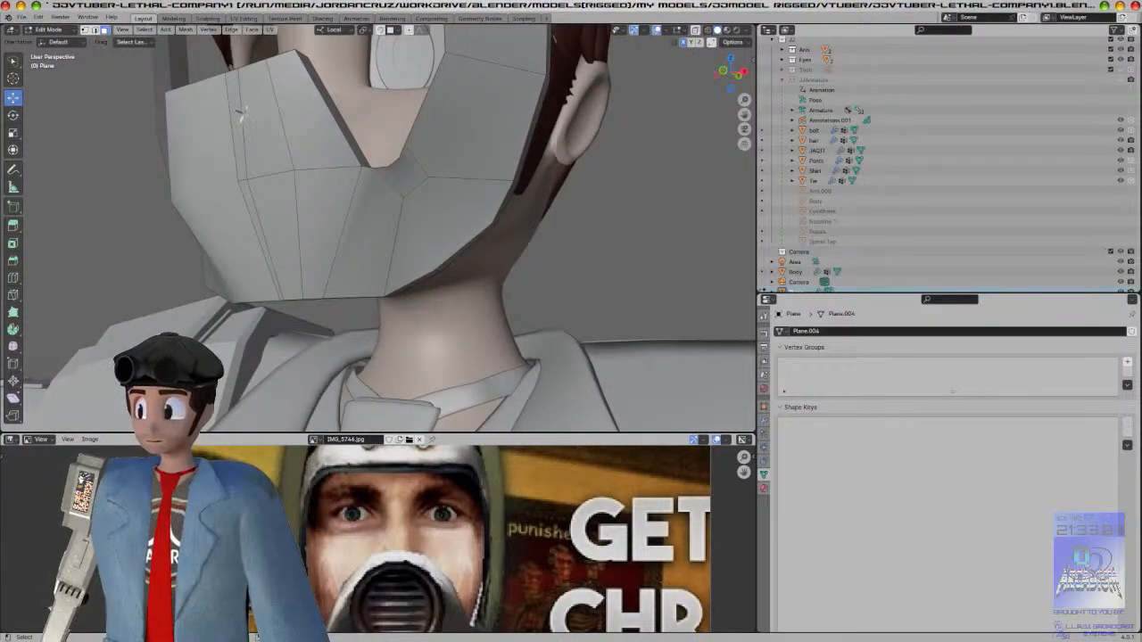
Step: Select all faces on the mouthpiece's front and flatten them by scaling Z to 0 in the Normal transform orientation
click(239, 115)
ctrl+click(294, 117)
ctrl+click(320, 220)
ctrl+click(273, 215)
ctrl+click(249, 209)
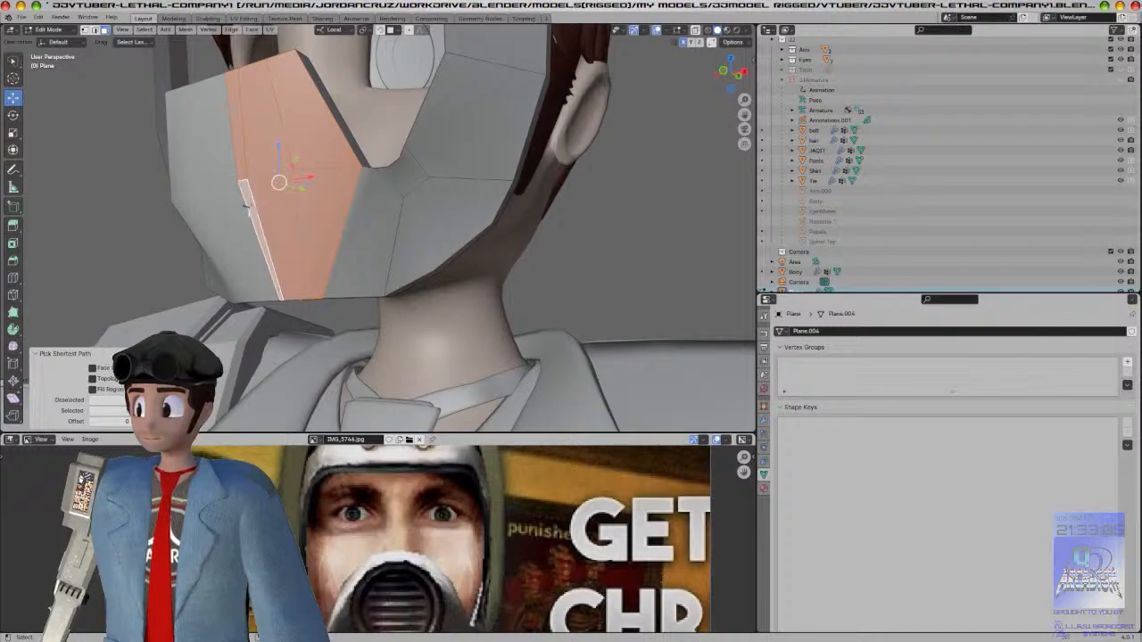
key(KP_3)
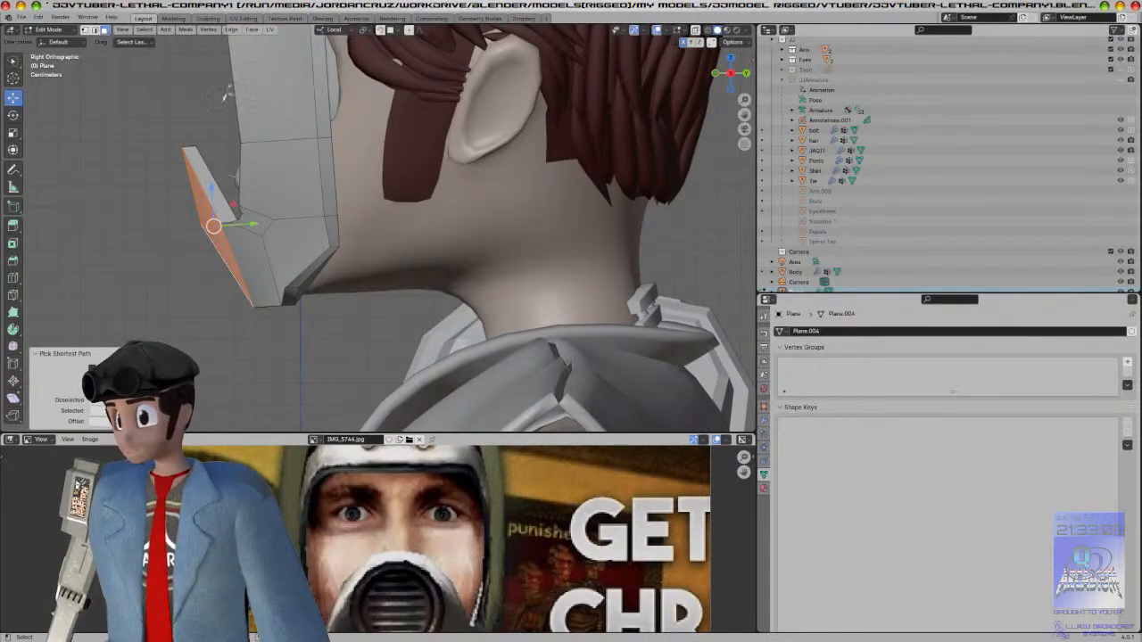
click(334, 30)
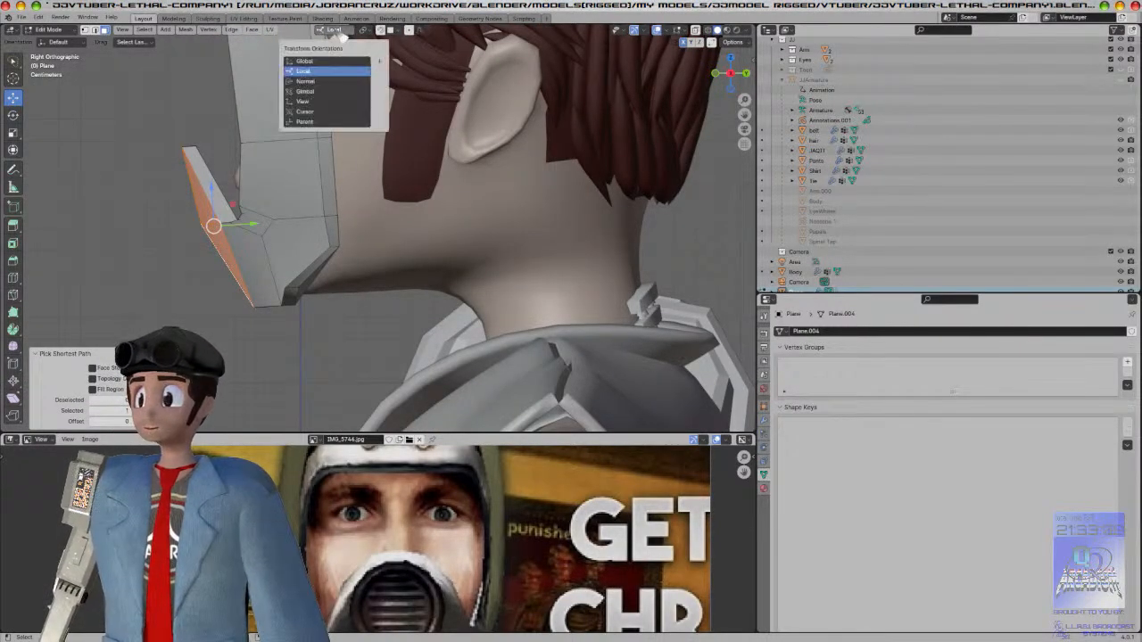
click(338, 81)
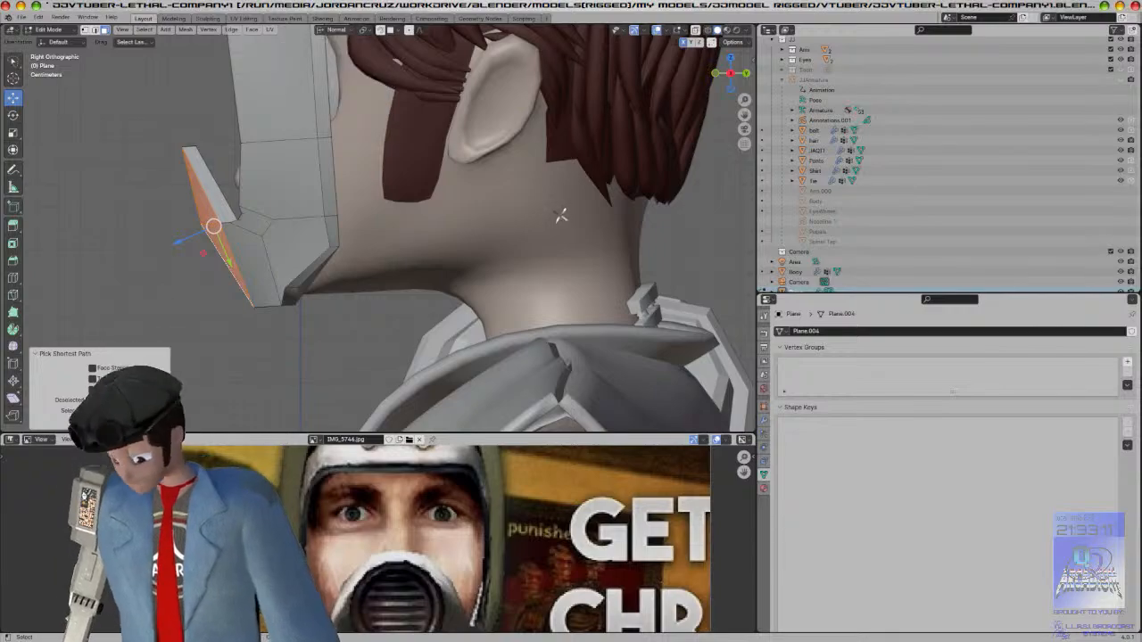
key(s)
key(z)
key(0)
key(Return)
middle_drag(462, 254, 523, 237)
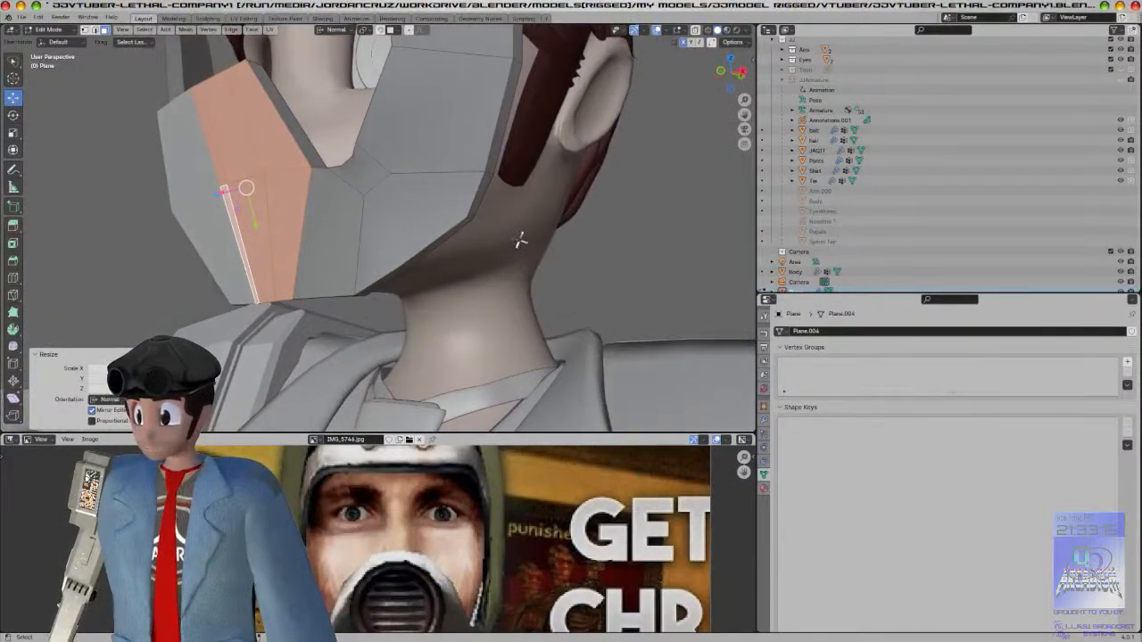
key(Tab)
middle_drag(462, 260, 493, 272)
Step: Extrude the flattened mouthpiece faces a short distance forward along their normal in the side view
key(Tab)
key(KP_3)
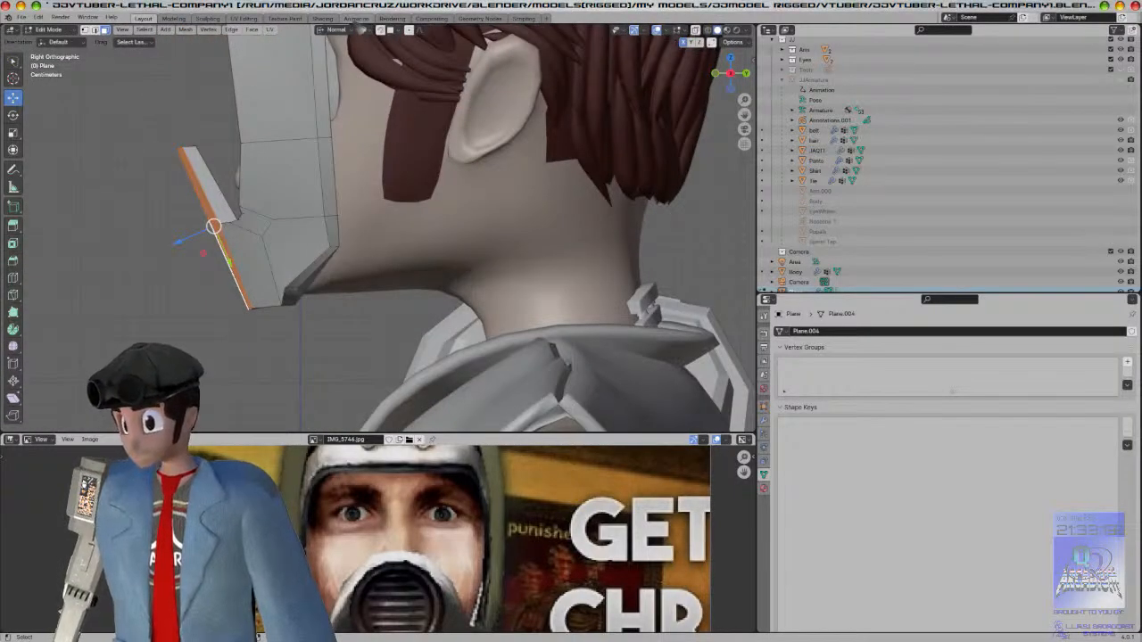
key(e)
click(447, 222)
middle_drag(432, 311, 427, 283)
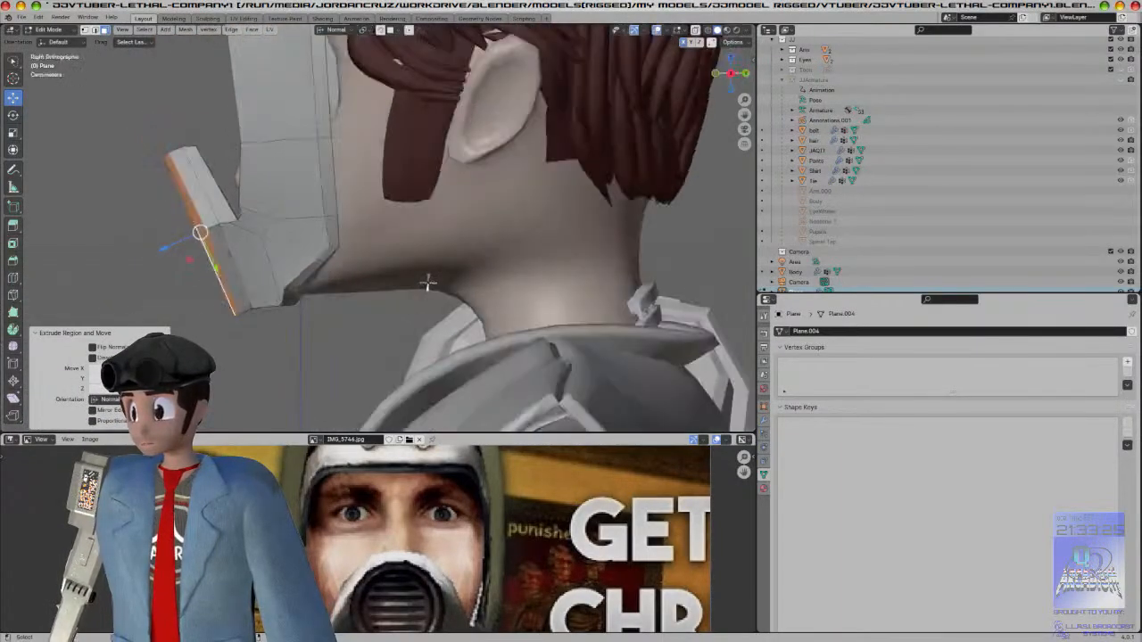
Step: Select the mouthpiece's top in wireframe, rotate it level, move it back toward the face, and check the mask from the front
key(shift+z)
mouse_move(137, 111)
mouse_down()
mouse_move(222, 145)
mouse_move(166, 155)
mouse_up()
key(g)
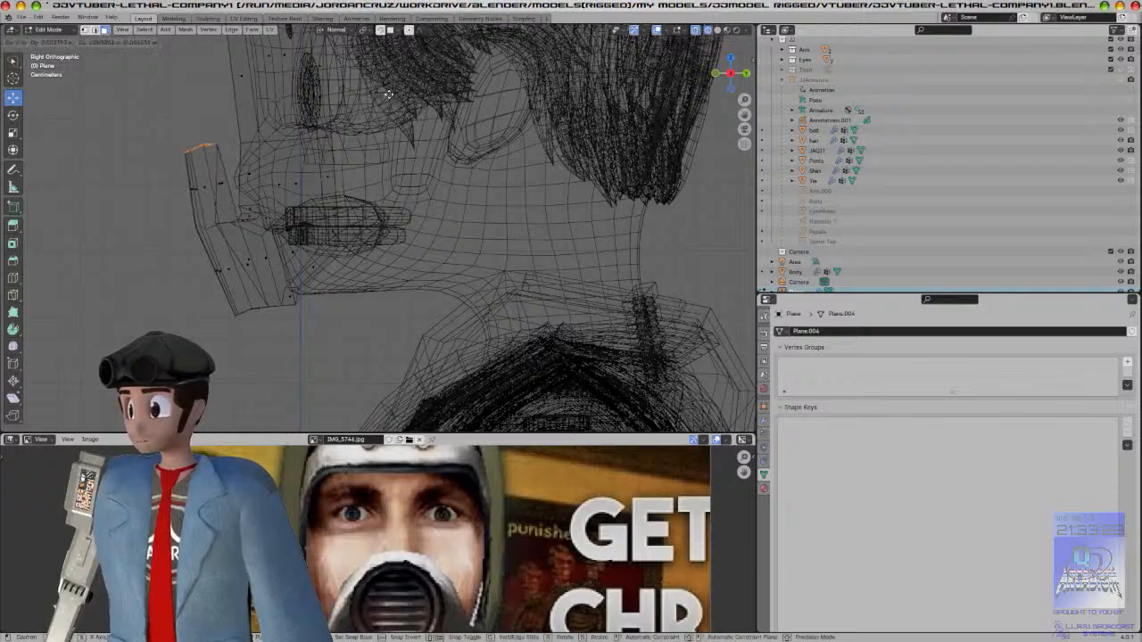
click(396, 94)
key(g)
click(391, 145)
key(g)
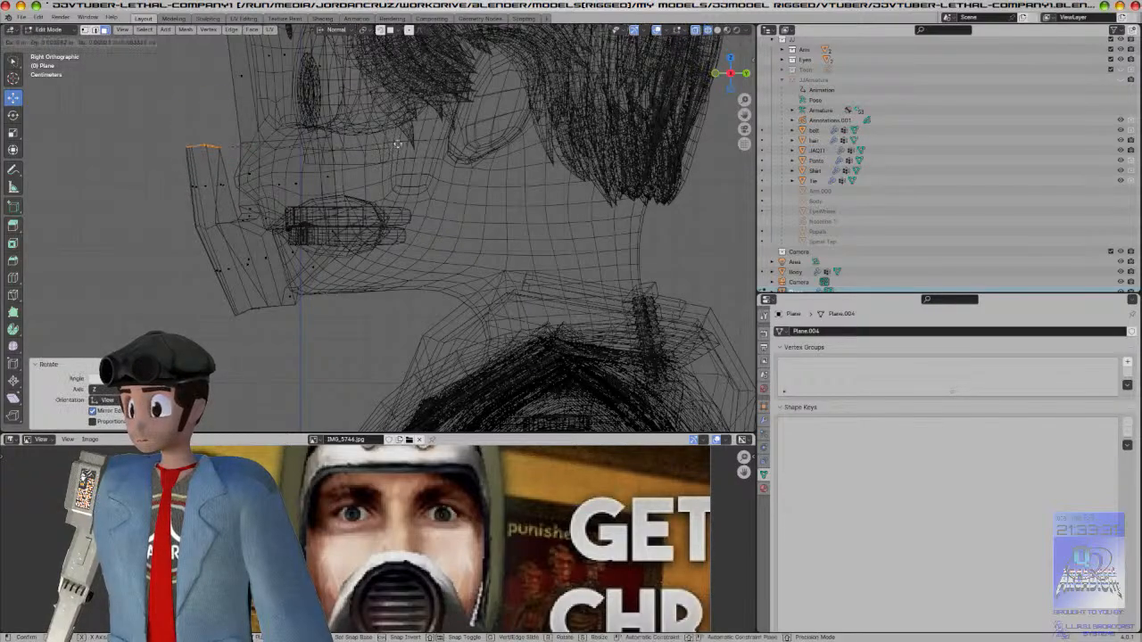
click(411, 153)
key(Tab)
key(shift+z)
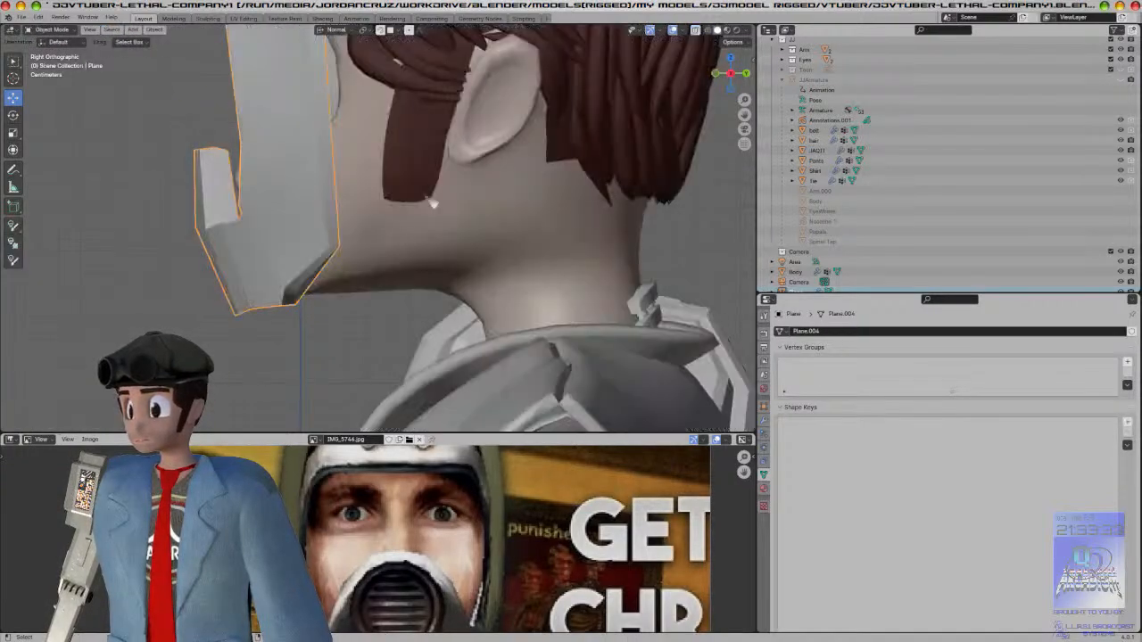
key(KP_1)
shift+middle_drag(517, 184, 538, 273)
scroll(533, 269, down, 3)
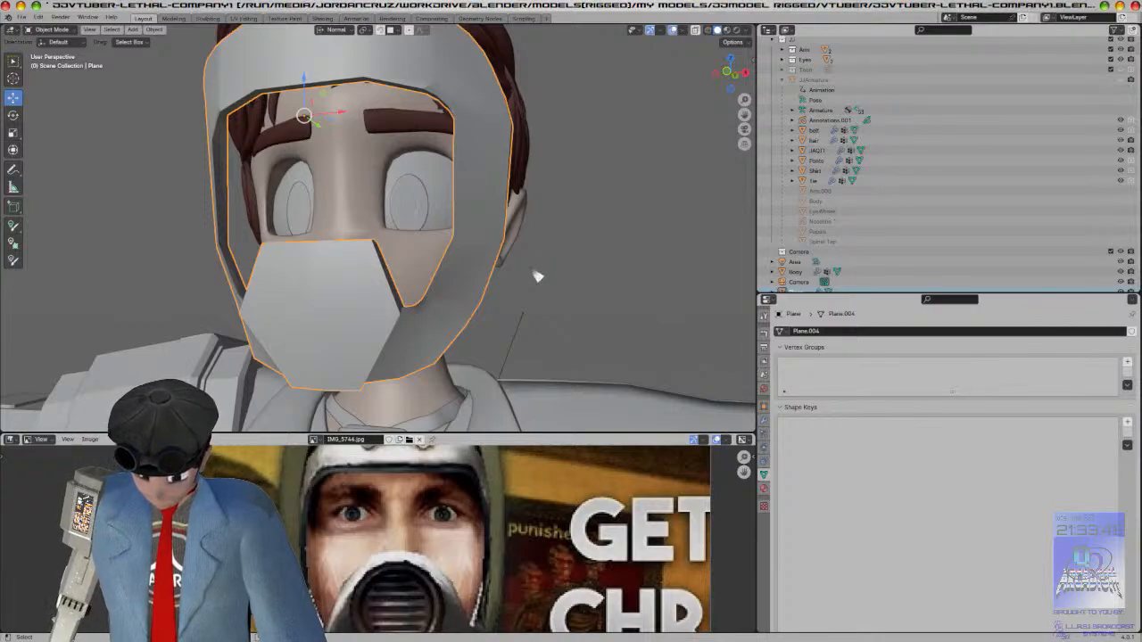
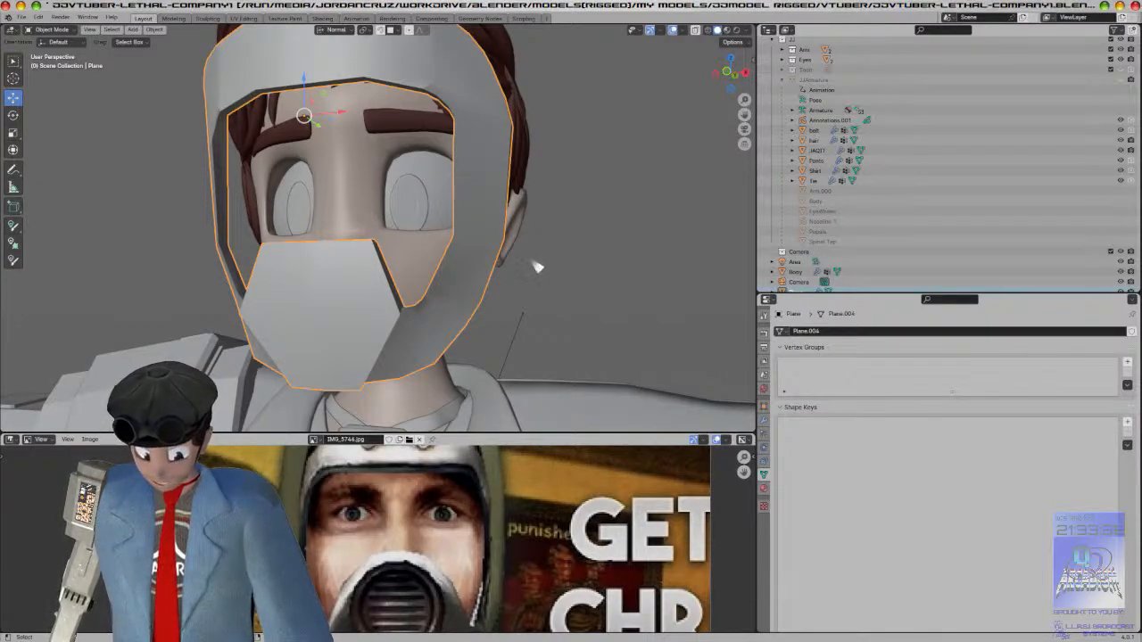
Step: Select the mouthpiece's lower side edge and move it slightly inward along X with the Global transform orientation
key(KP_3)
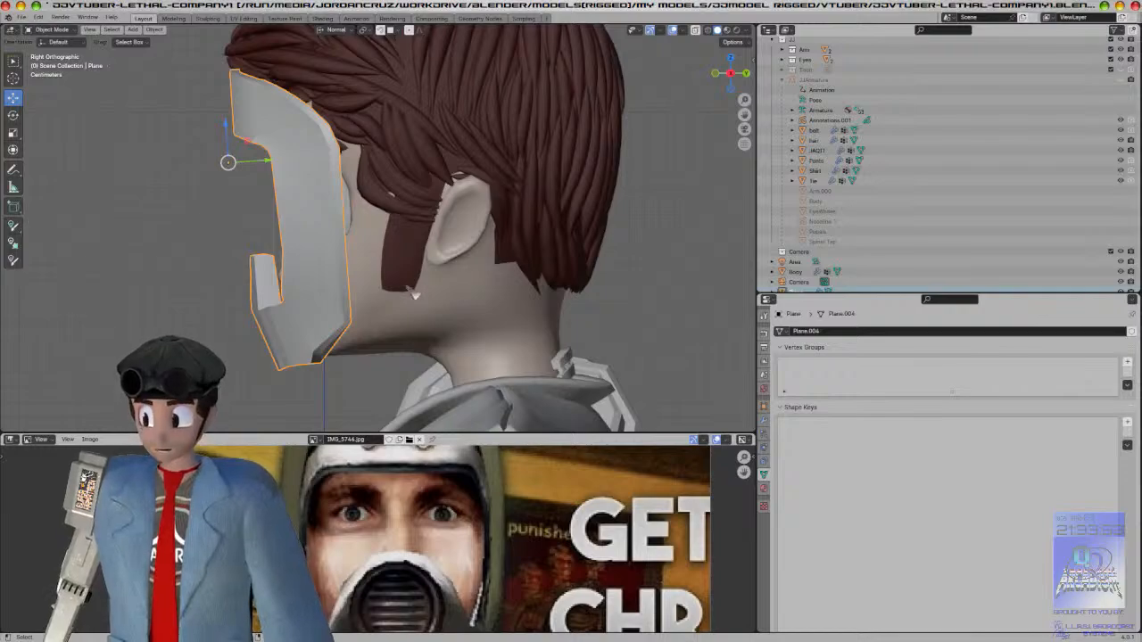
middle_drag(414, 293, 493, 296)
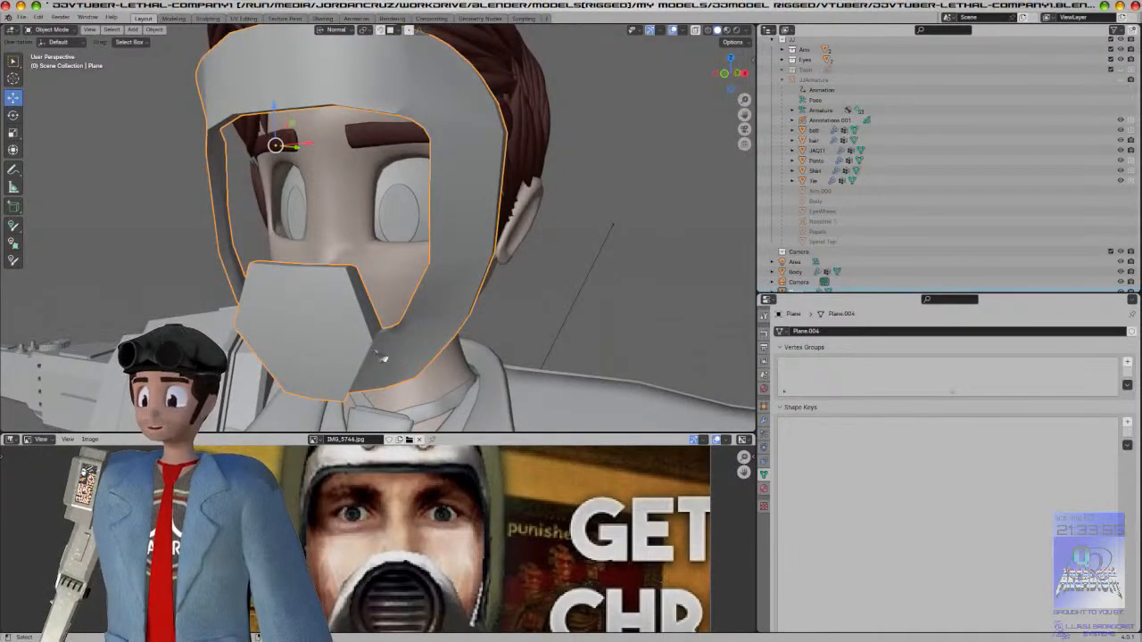
key(Tab)
middle_drag(375, 359, 392, 336)
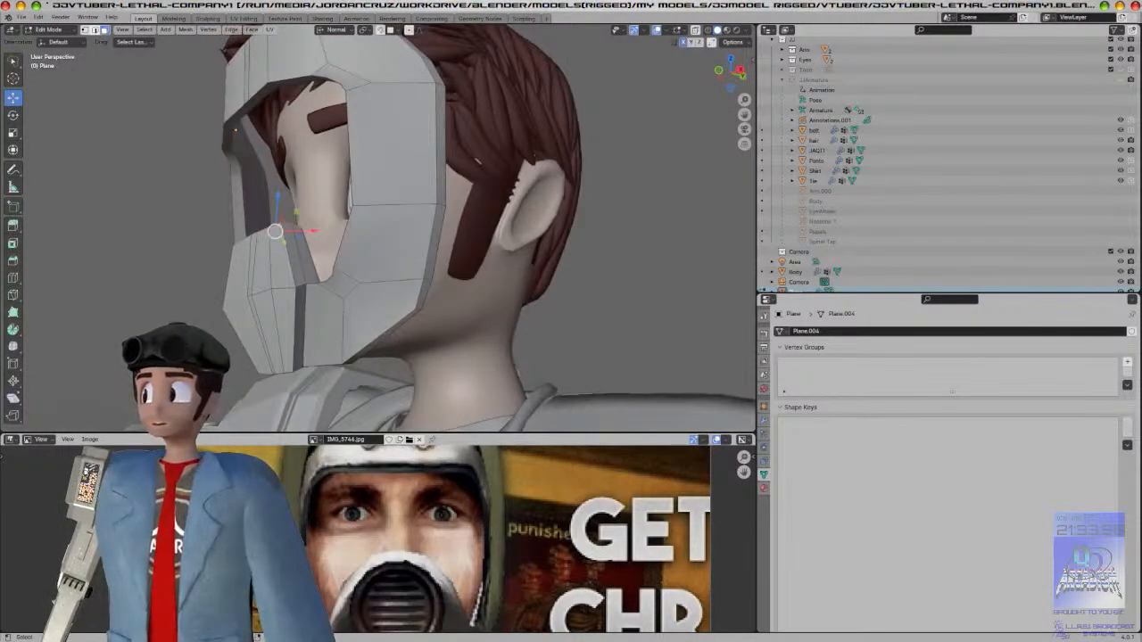
key(KP_1)
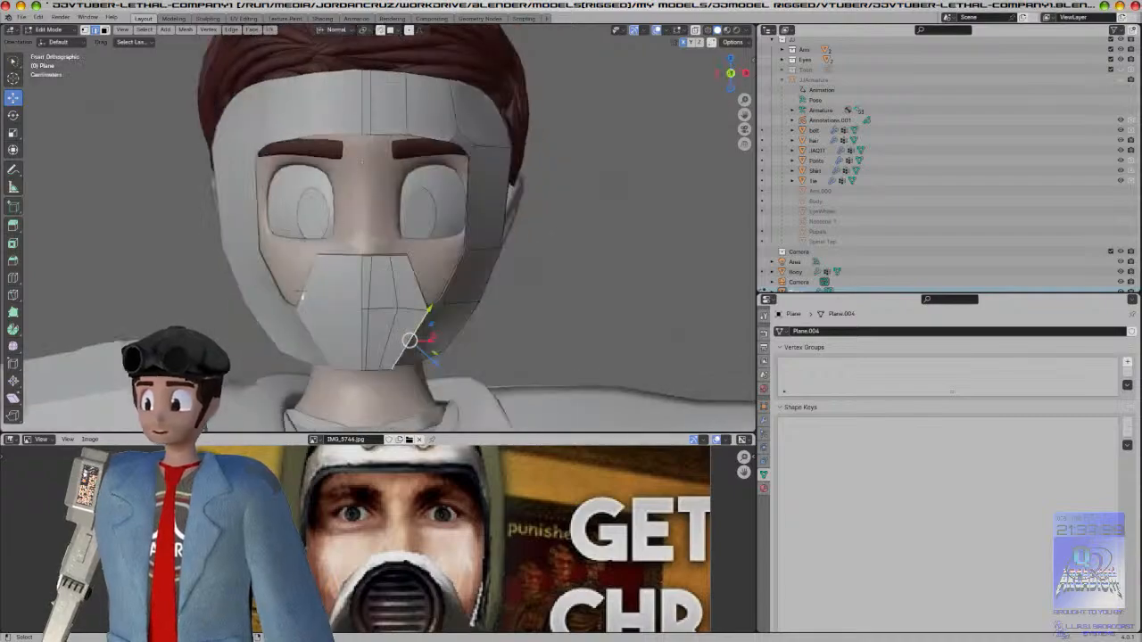
click(335, 29)
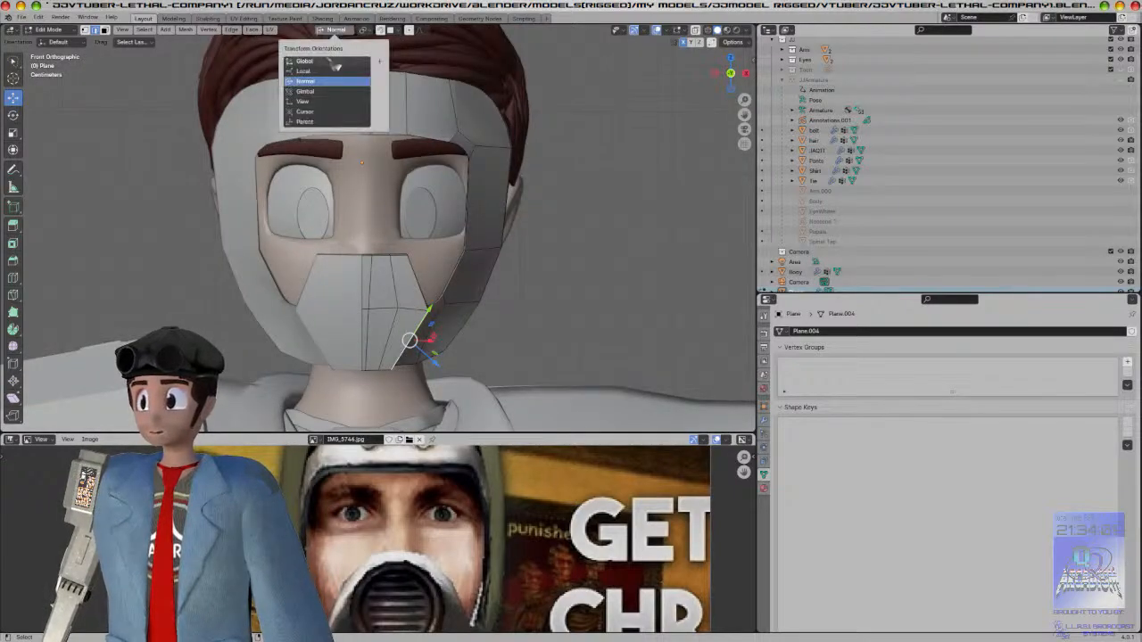
click(321, 56)
scroll(643, 293, up, 3)
shift+middle_drag(643, 292, 654, 140)
drag(496, 308, 483, 308)
Step: Rotate the mouthpiece's upper side edge about -4.5° in the front view and move it slightly upward
click(490, 235)
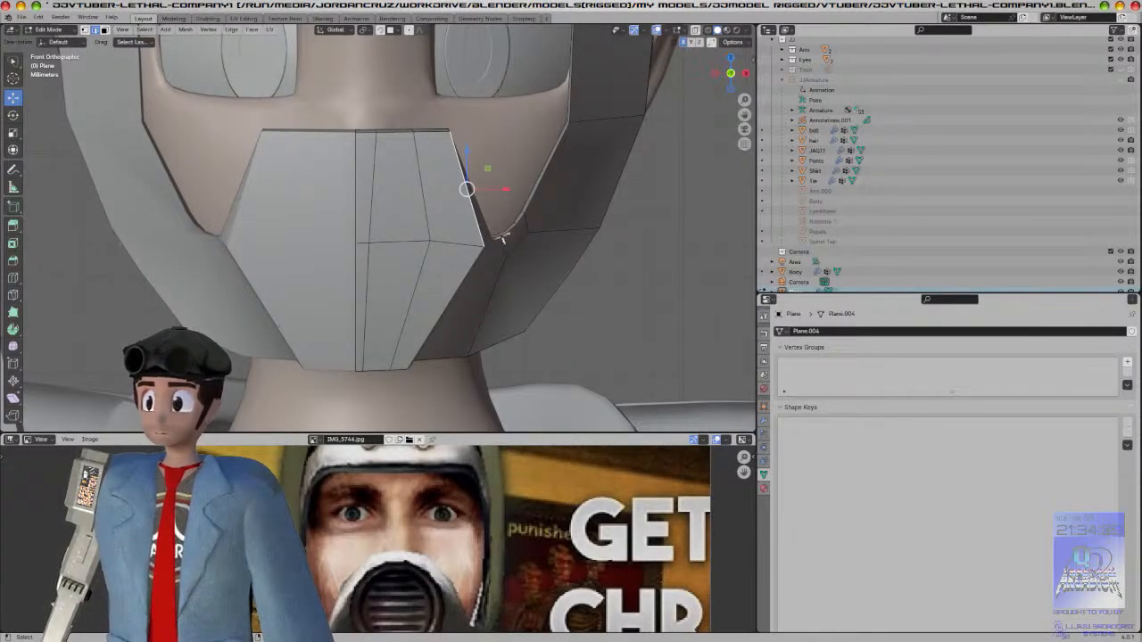
key(g)
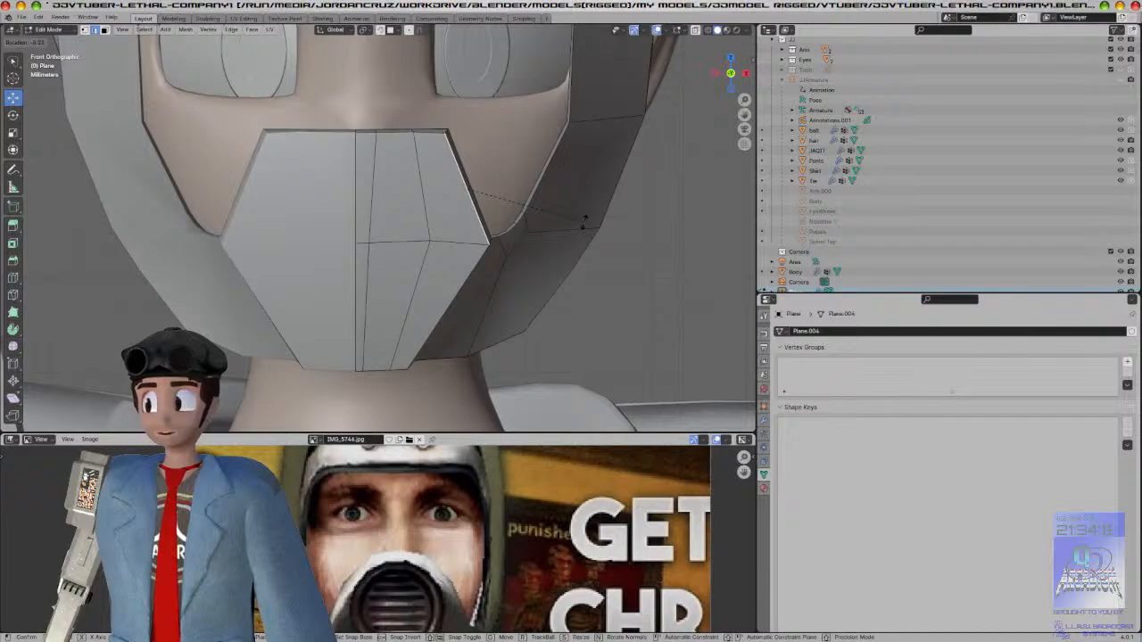
click(583, 219)
key(g)
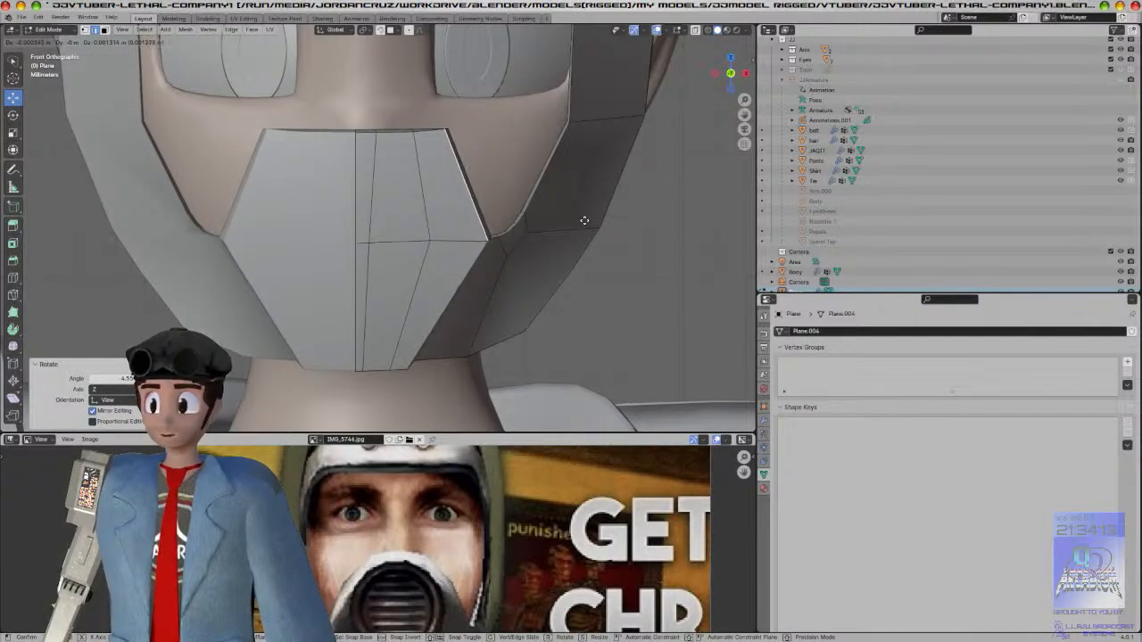
click(610, 223)
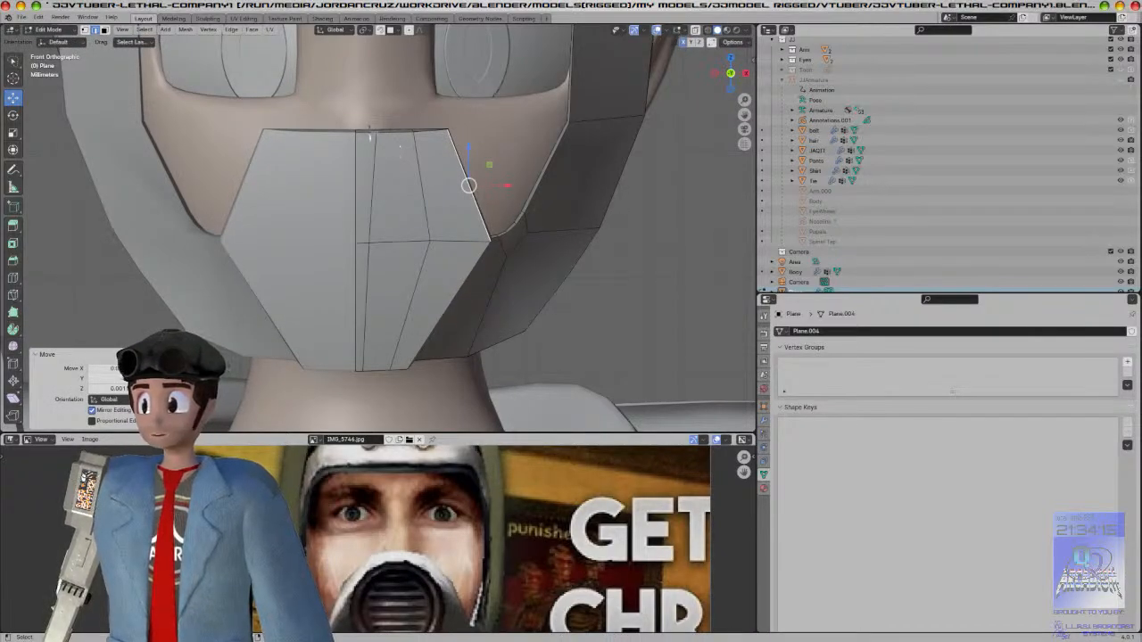
Step: Flatten the mouthpiece's top edges by scaling Z to 0, and raise them slightly along Z
click(366, 132)
ctrl+click(438, 130)
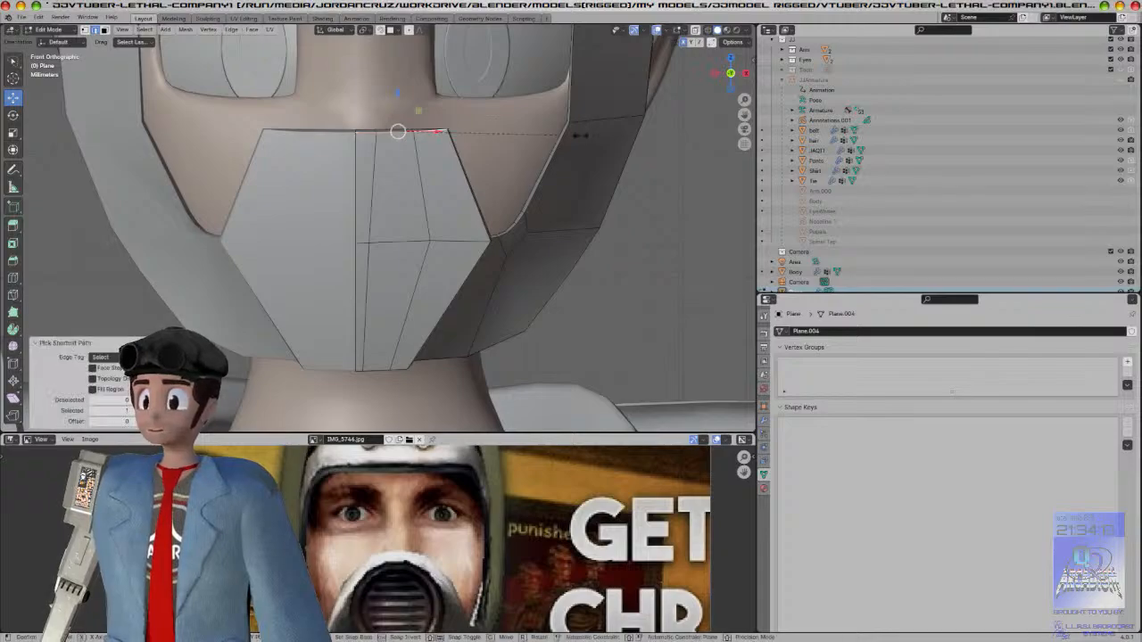
text(sz0)
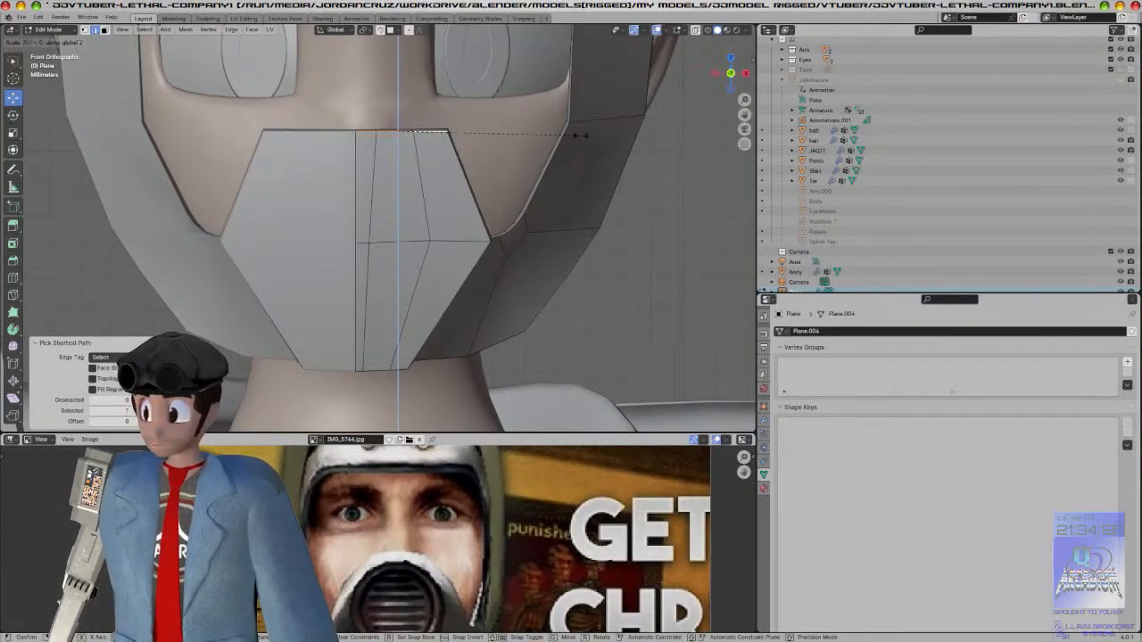
key(Return)
scroll(581, 139, up, 3)
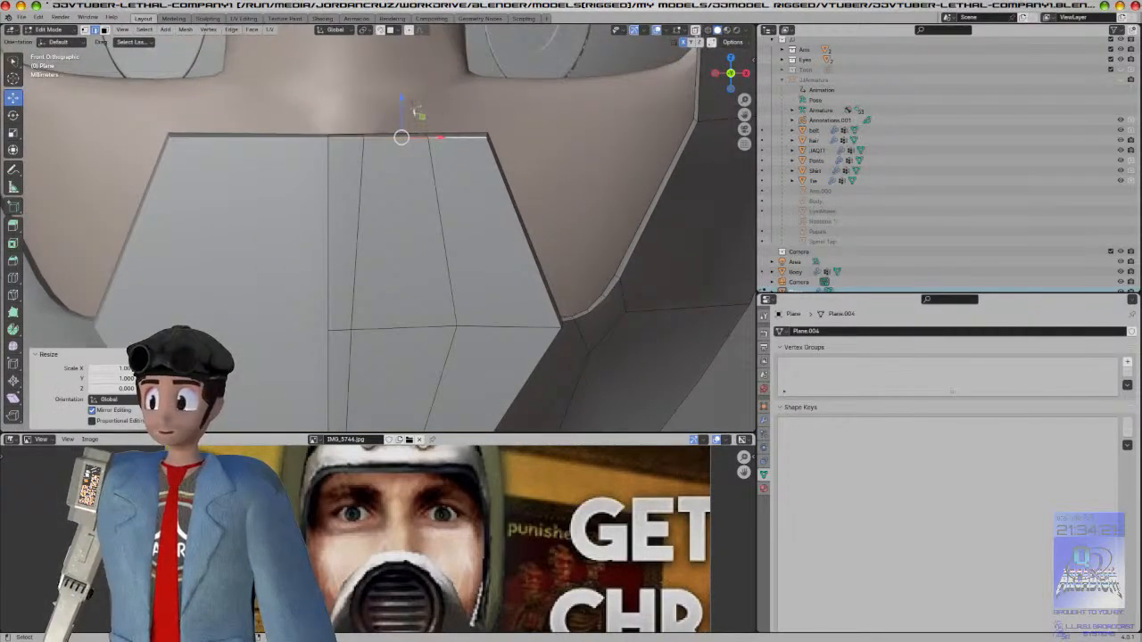
key(g)
key(z)
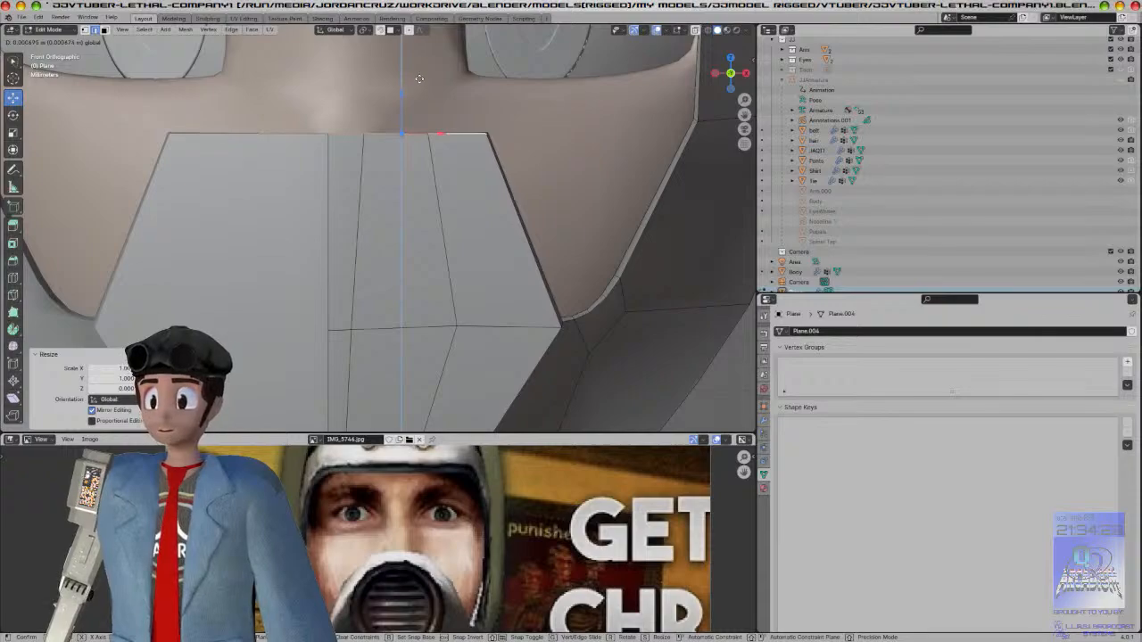
key(Escape)
Step: Move the mouthpiece's upper side edge slightly outward along X, and check the mask from the side and front
click(524, 230)
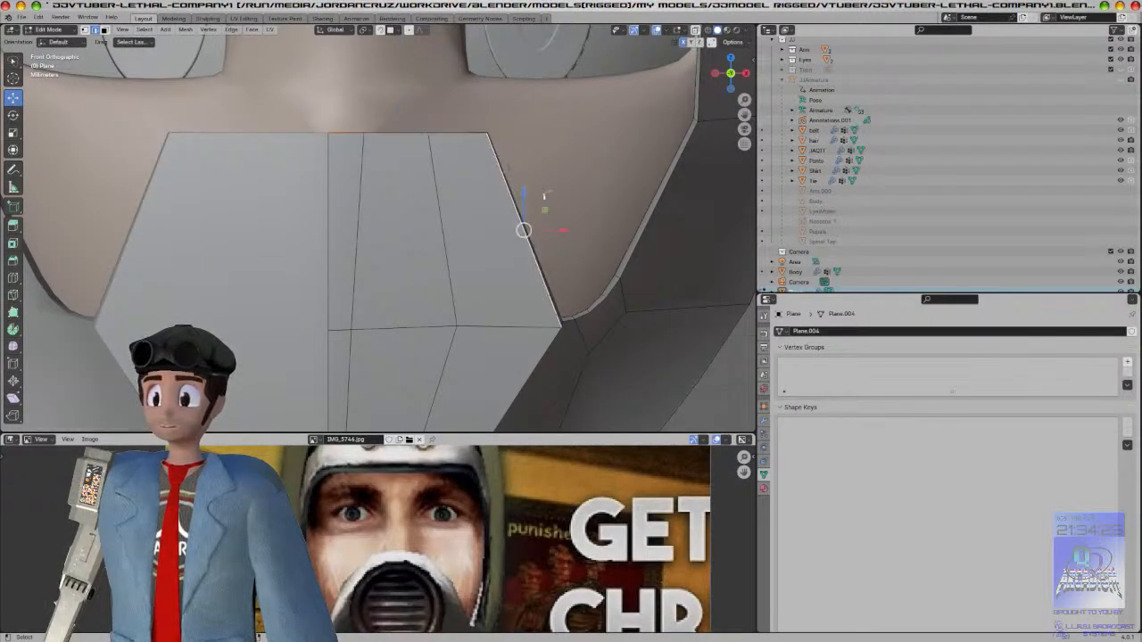
key(g)
key(x)
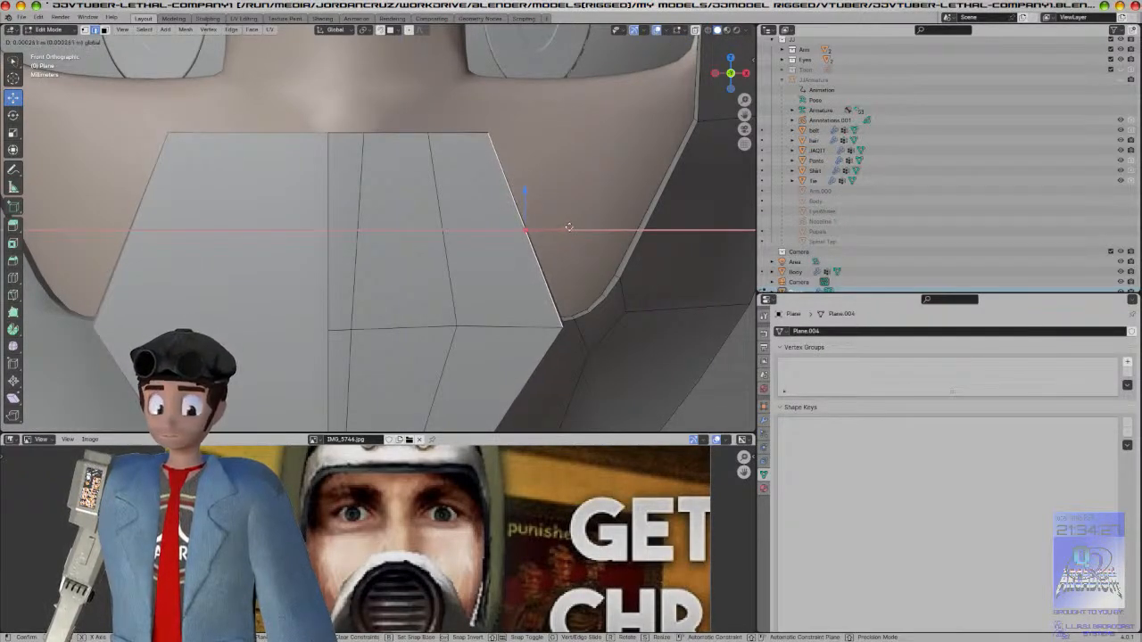
click(569, 229)
key(Tab)
middle_drag(634, 259, 562, 241)
key(KP_3)
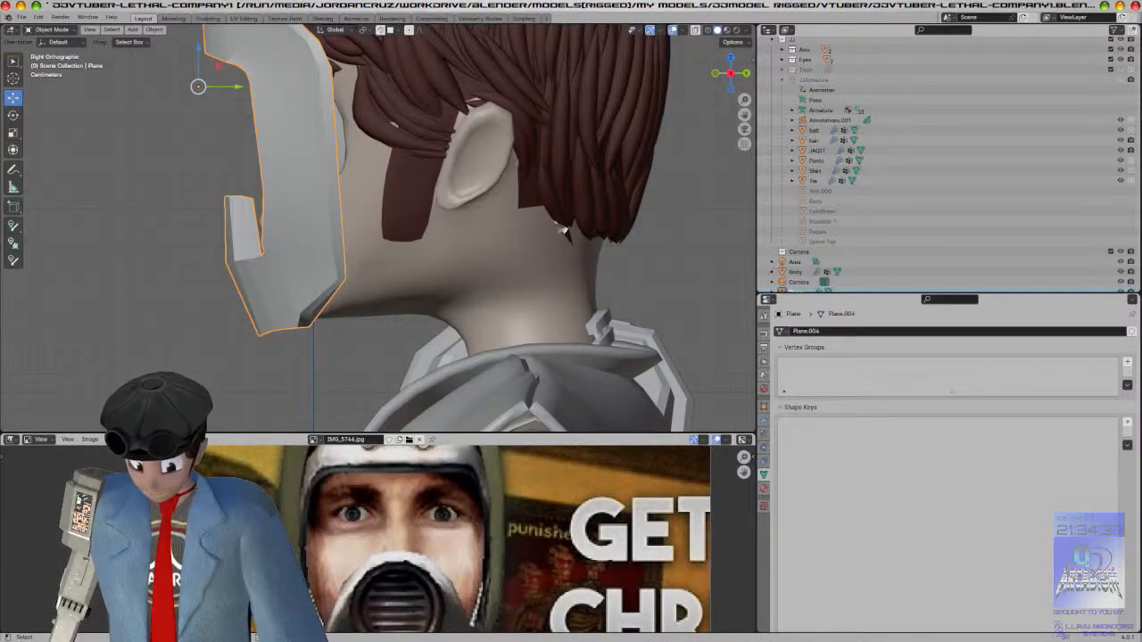
middle_drag(311, 238, 503, 253)
middle_drag(547, 249, 410, 238)
scroll(513, 257, up, 1)
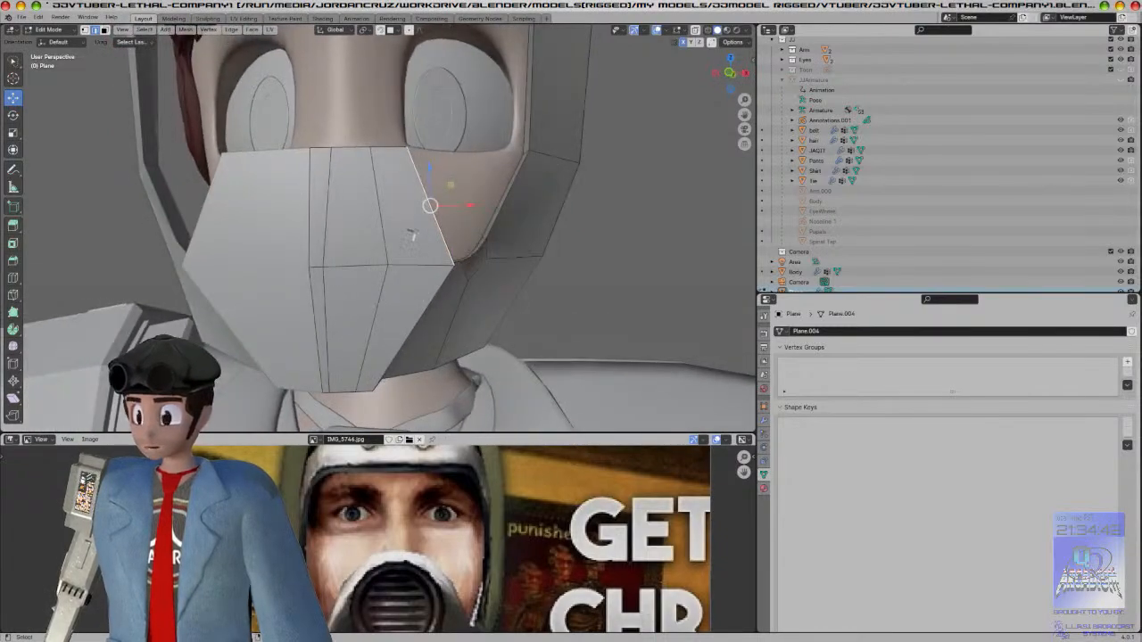
Step: Dissolve the extra vertical edge running through the narrow faces beside the mouthpiece's centre line
click(104, 30)
click(328, 205)
middle_drag(348, 211, 473, 314)
click(473, 313)
click(95, 30)
click(373, 275)
right_click(373, 274)
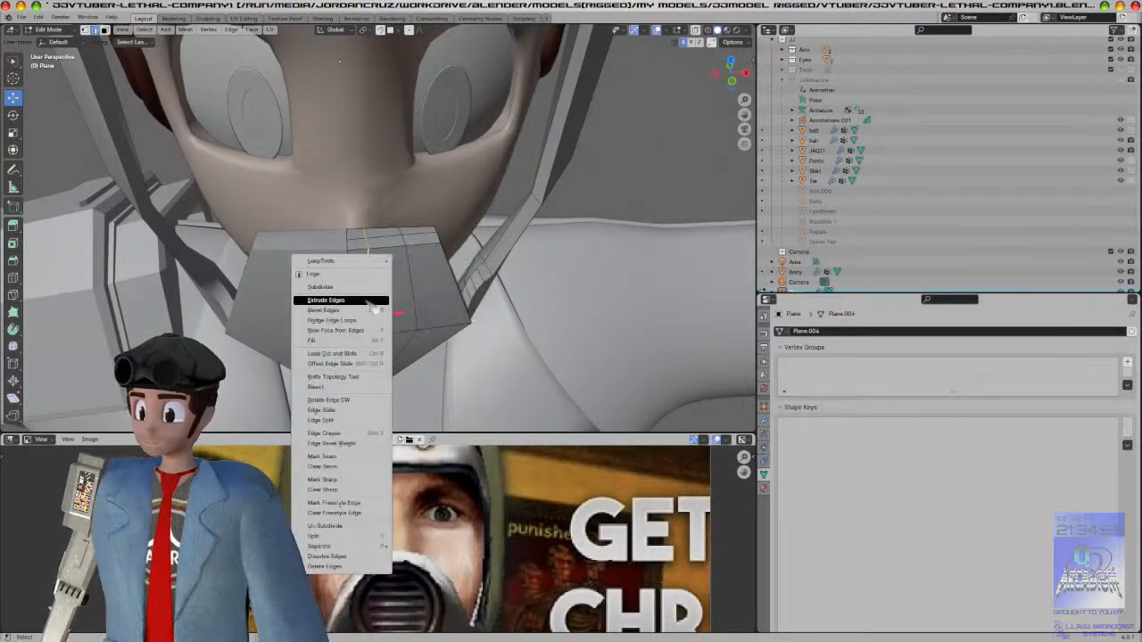
click(358, 556)
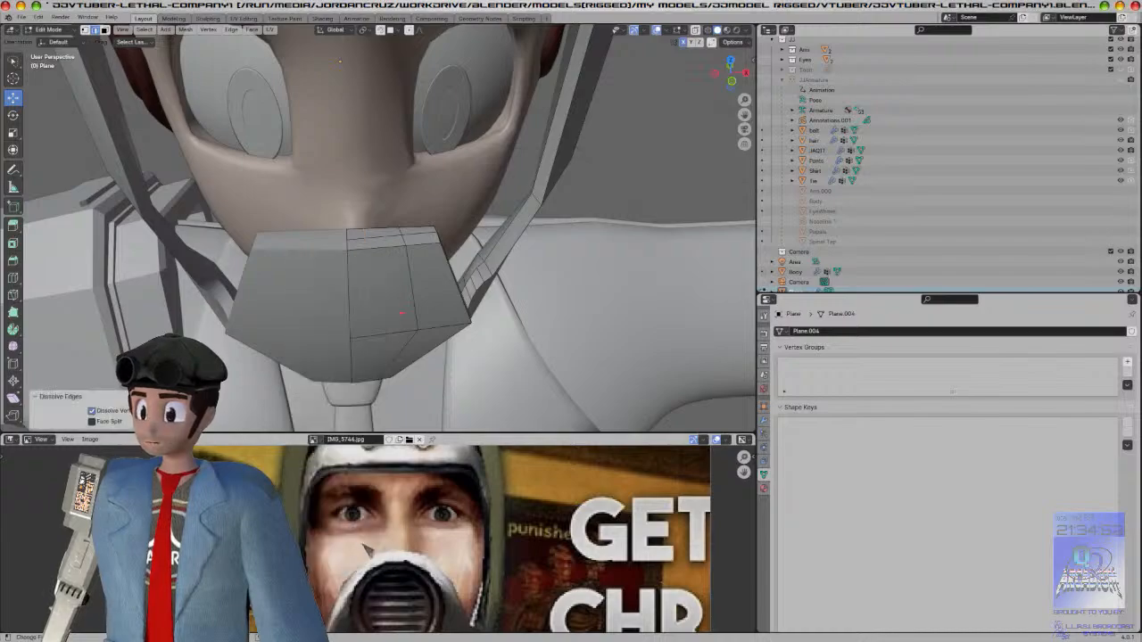
Step: Inset the two central front faces of the mouthpiece together, leaving a thin border around them
click(86, 30)
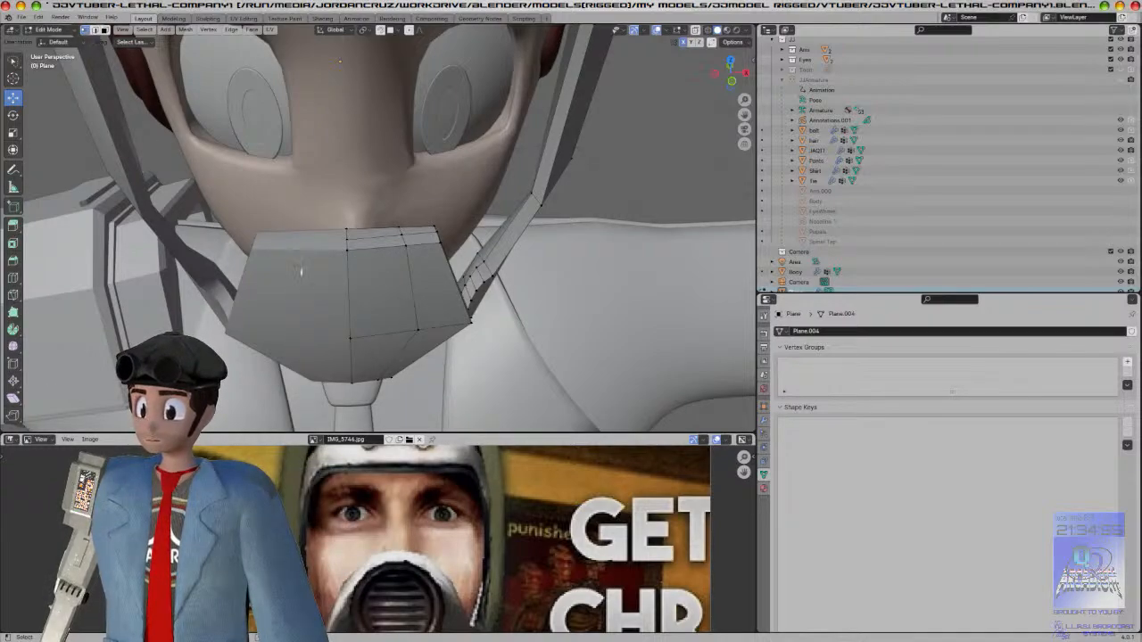
mouse_move(300, 272)
middle_down()
mouse_move(305, 321)
mouse_move(311, 268)
middle_up()
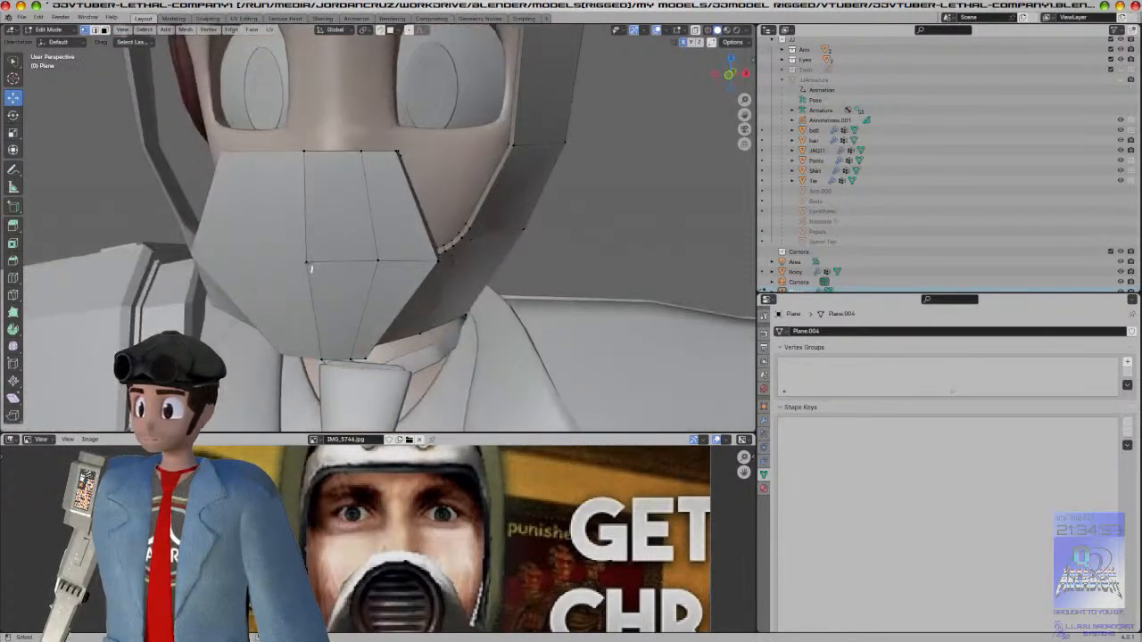
key(KP_3)
key(KP_1)
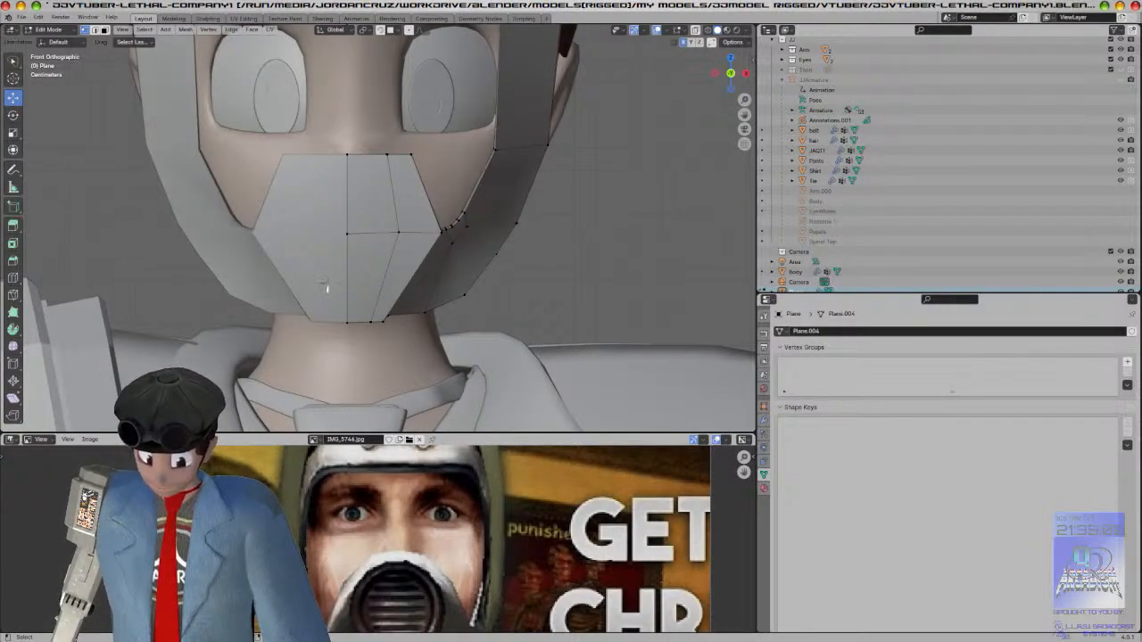
click(94, 30)
click(372, 230)
ctrl+click(366, 239)
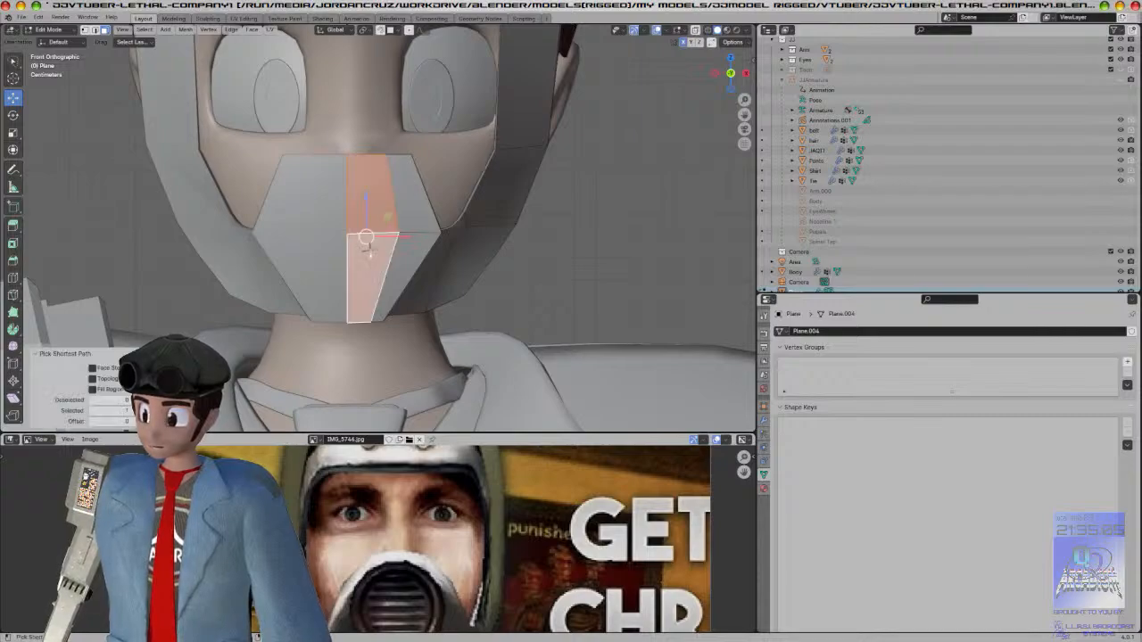
click(12, 242)
drag(409, 226, 395, 231)
scroll(395, 230, up, 1)
scroll(395, 230, up, 1)
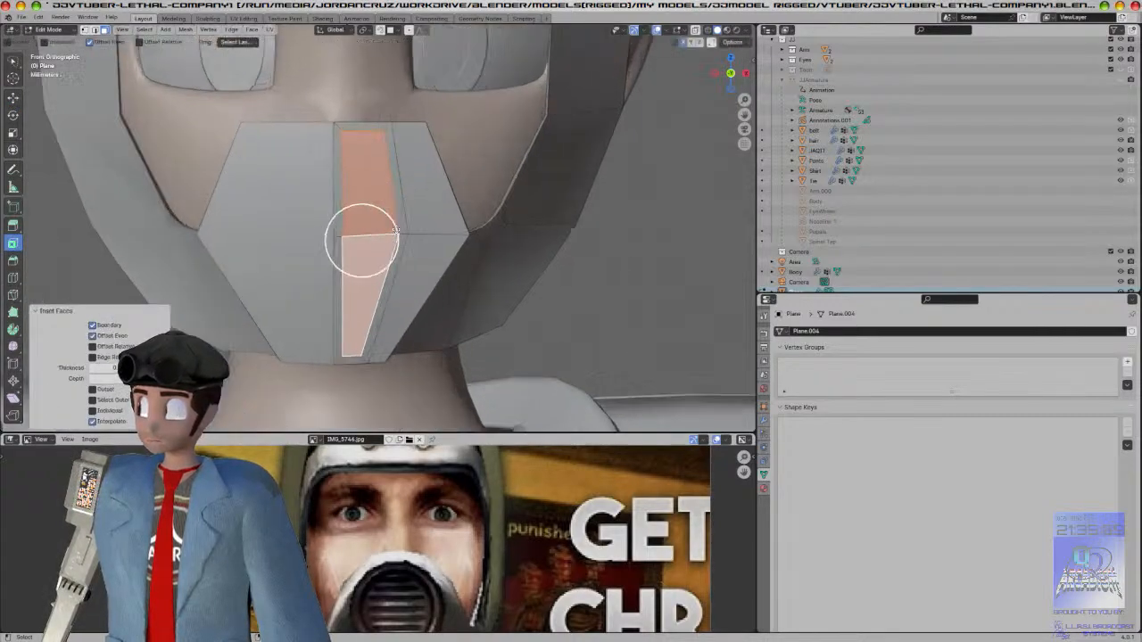
Step: Delete the thin strip of inset faces running along the mouthpiece's centre line
click(12, 96)
scroll(247, 170, up, 3)
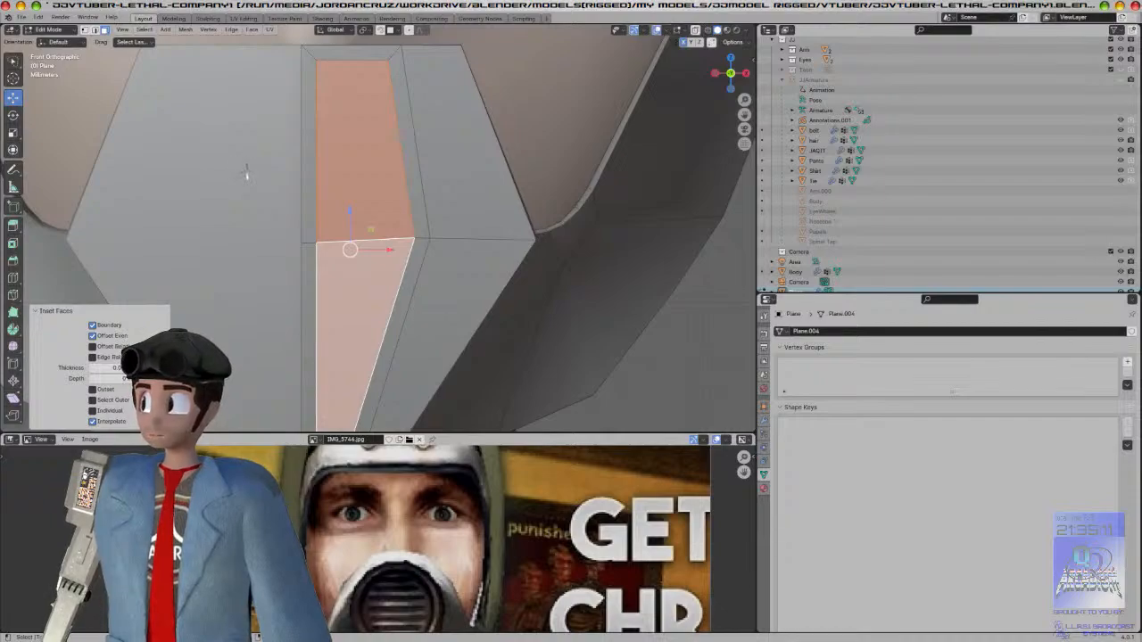
shift+middle_drag(247, 172, 264, 178)
click(328, 166)
ctrl+click(326, 282)
key(x)
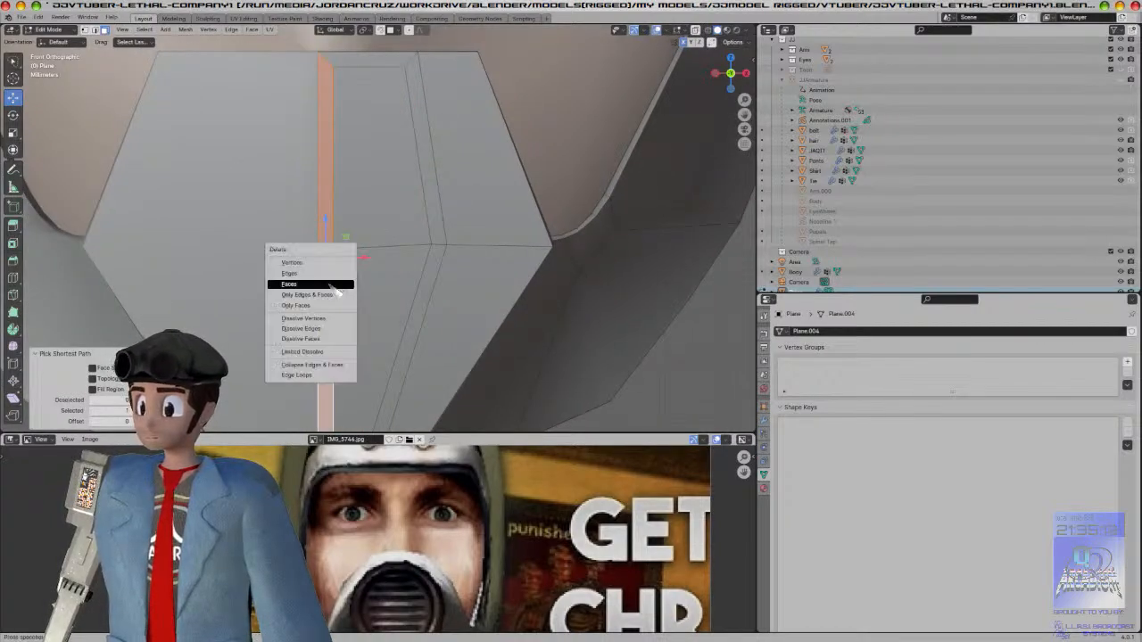
click(332, 284)
Step: Move the inset panel's open inner edges along X to meet the mirror centre line
click(98, 31)
click(340, 201)
ctrl+click(343, 277)
drag(368, 258, 311, 257)
mouse_move(393, 280)
middle_down()
mouse_move(402, 286)
mouse_move(383, 290)
middle_up()
scroll(384, 290, down, 6)
Step: Extrude the two inset front faces forward in the side view, and check the shape in Object Mode
click(105, 30)
click(300, 230)
ctrl+click(303, 285)
key(KP_3)
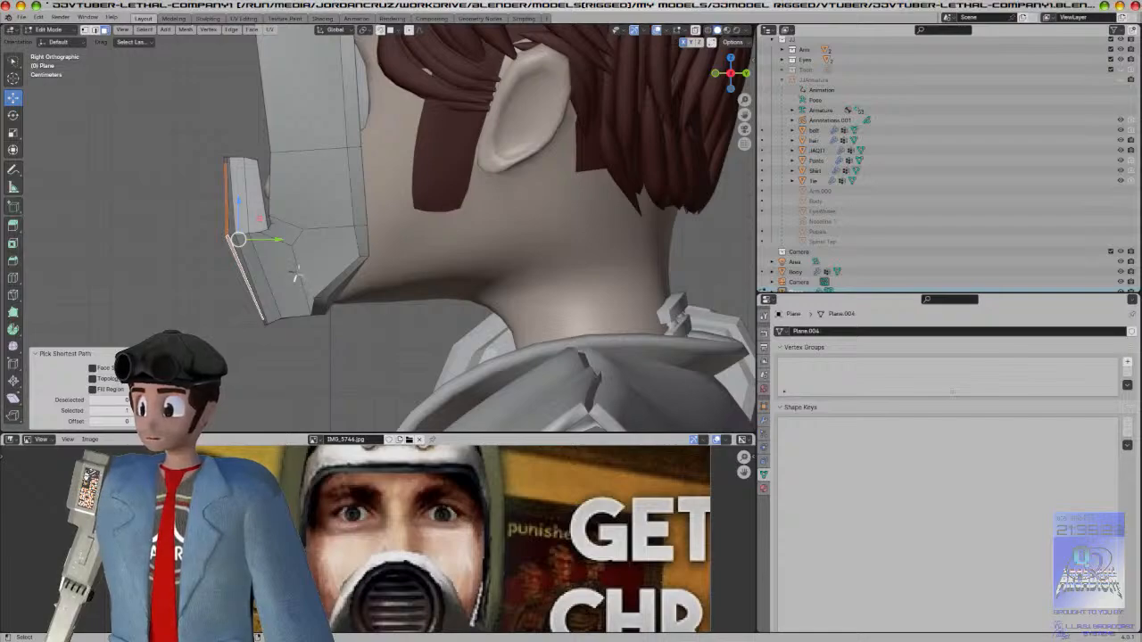
key(e)
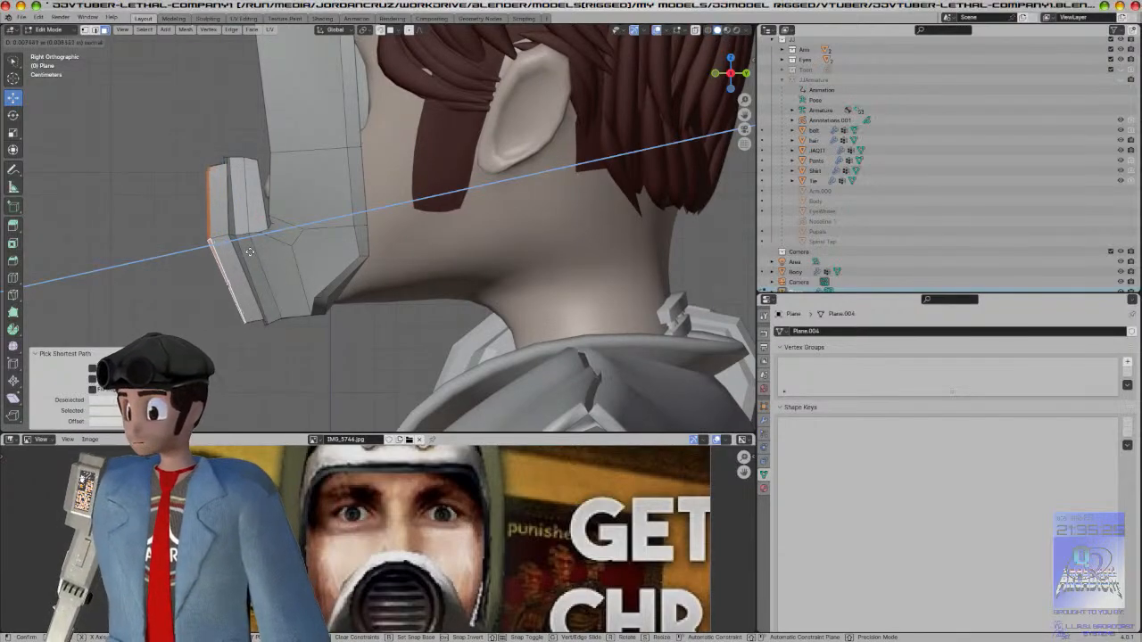
click(236, 254)
middle_drag(236, 254, 369, 280)
key(Tab)
key(KP_1)
scroll(427, 345, down, 2)
scroll(425, 338, up, 4)
Step: Scale the middle edge on the side of the extruded block along the global X axis
key(Tab)
click(310, 176)
middle_drag(320, 193, 327, 230)
click(95, 30)
click(357, 323)
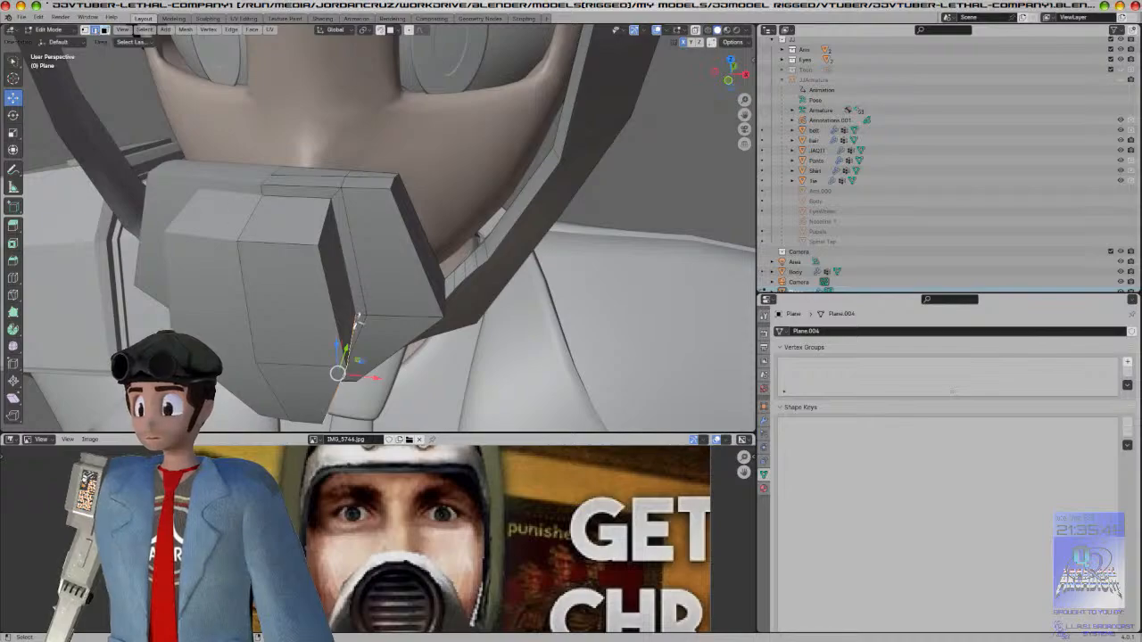
scroll(350, 327, up, 2)
key(s)
key(x)
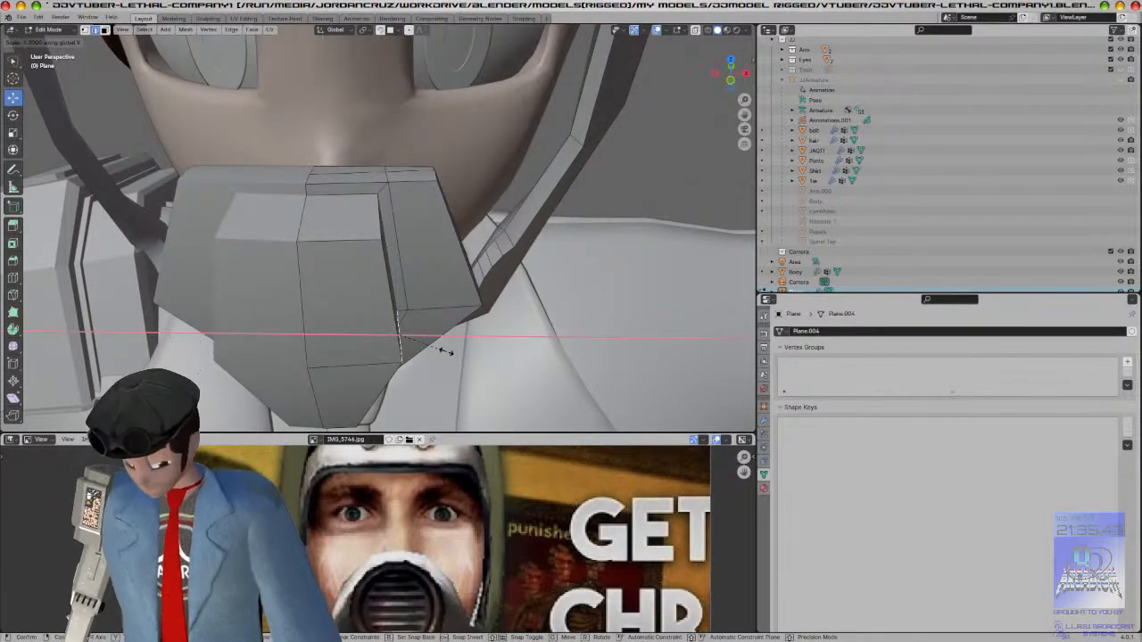
click(444, 350)
Step: Scale the upper and lower side edges of the extruded block along the global X axis
click(379, 225)
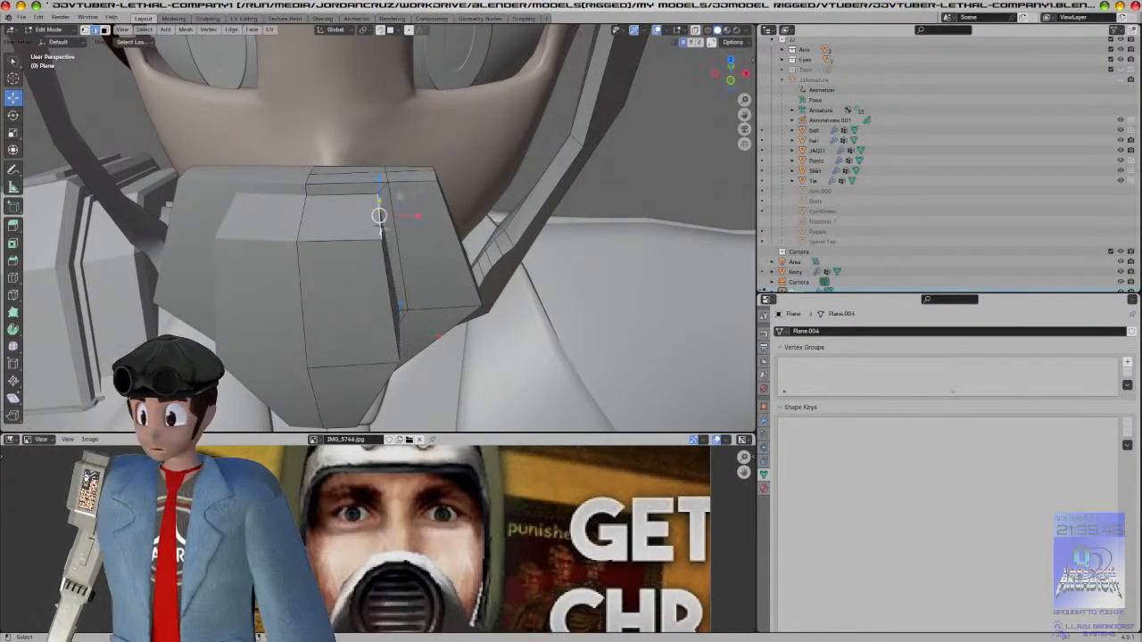
key(s)
key(x)
click(466, 279)
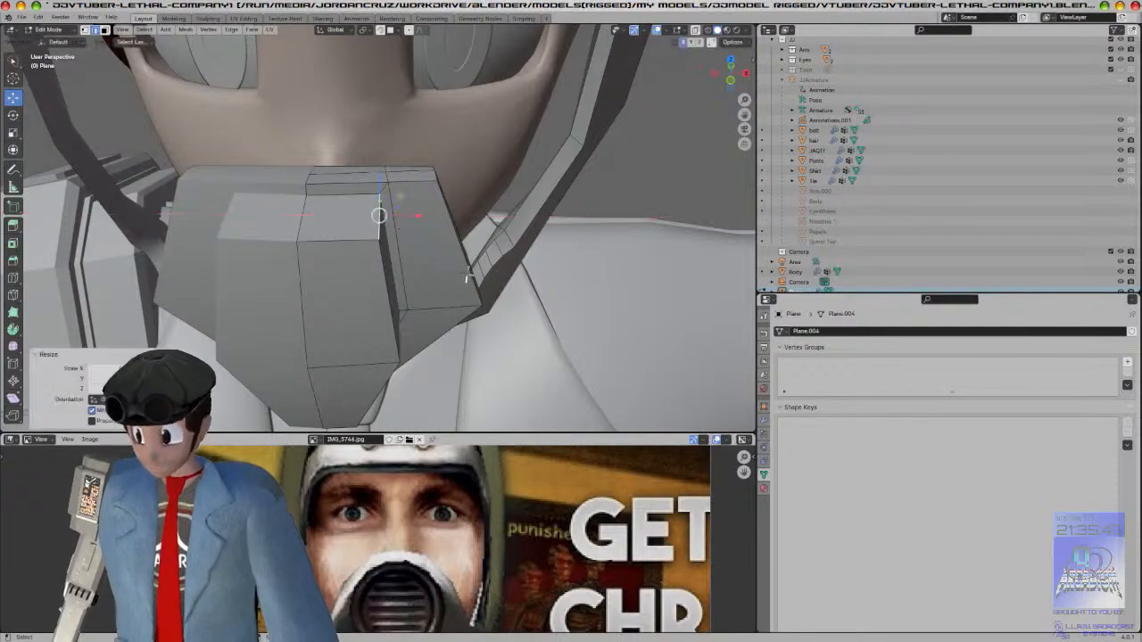
middle_drag(461, 282, 343, 240)
click(314, 243)
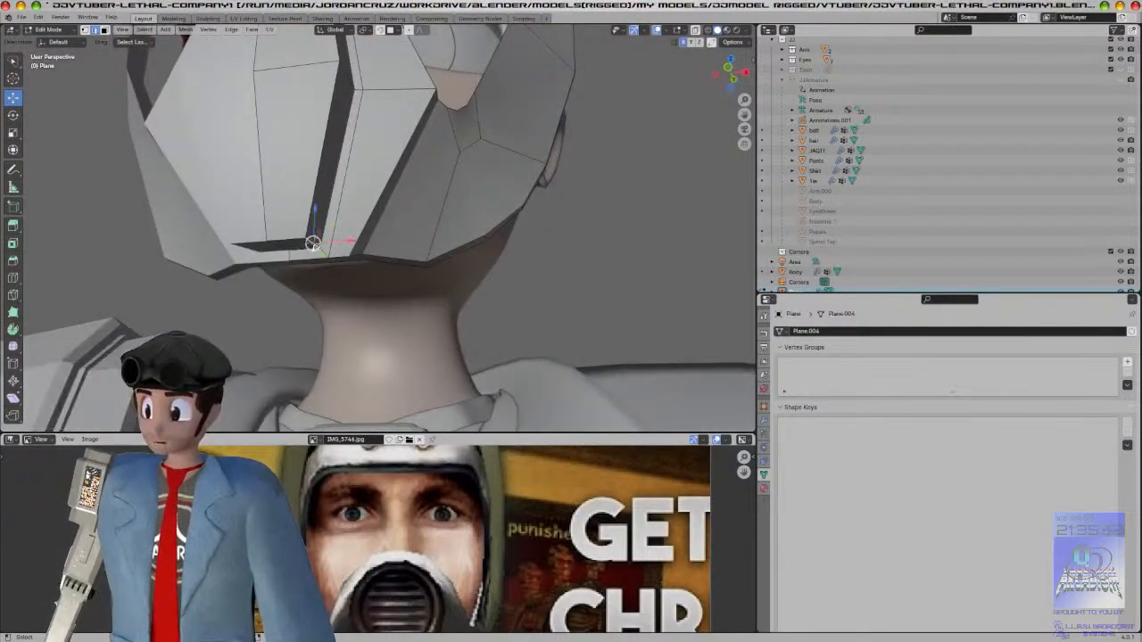
key(s)
key(x)
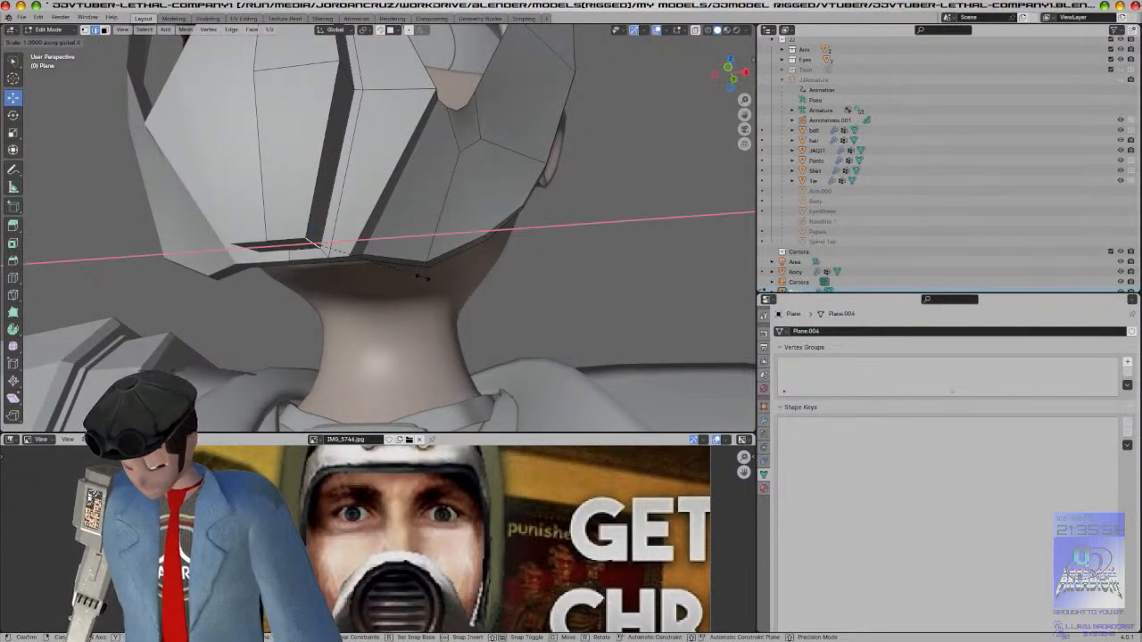
click(421, 277)
middle_drag(365, 265, 351, 306)
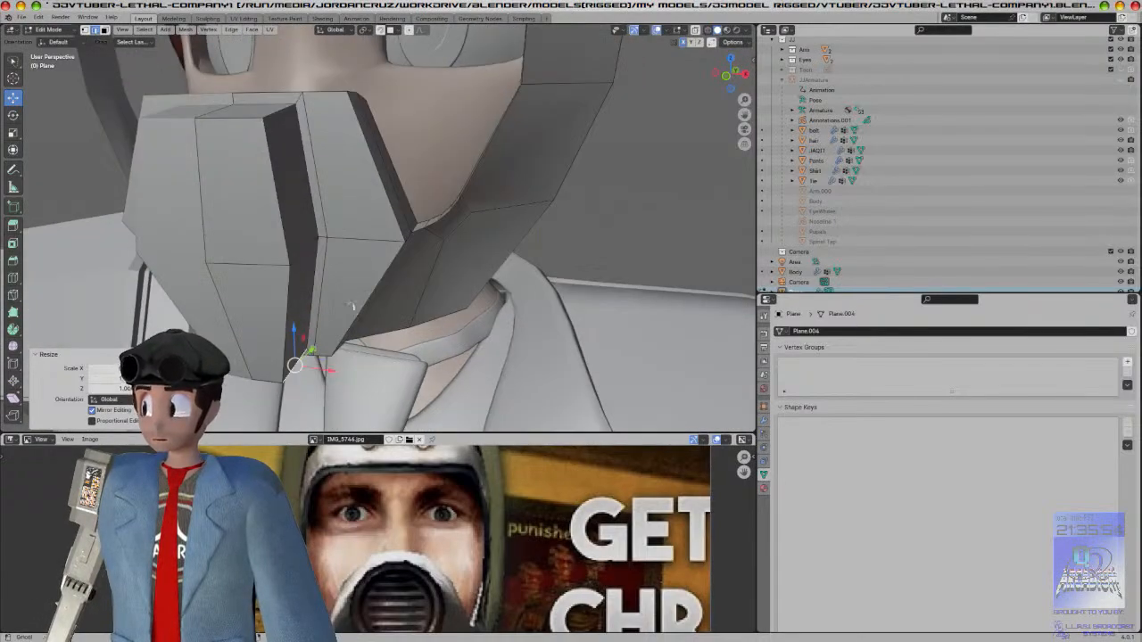
Step: Select the upper and lower side faces of the extruded block
click(104, 30)
click(305, 214)
ctrl+click(303, 265)
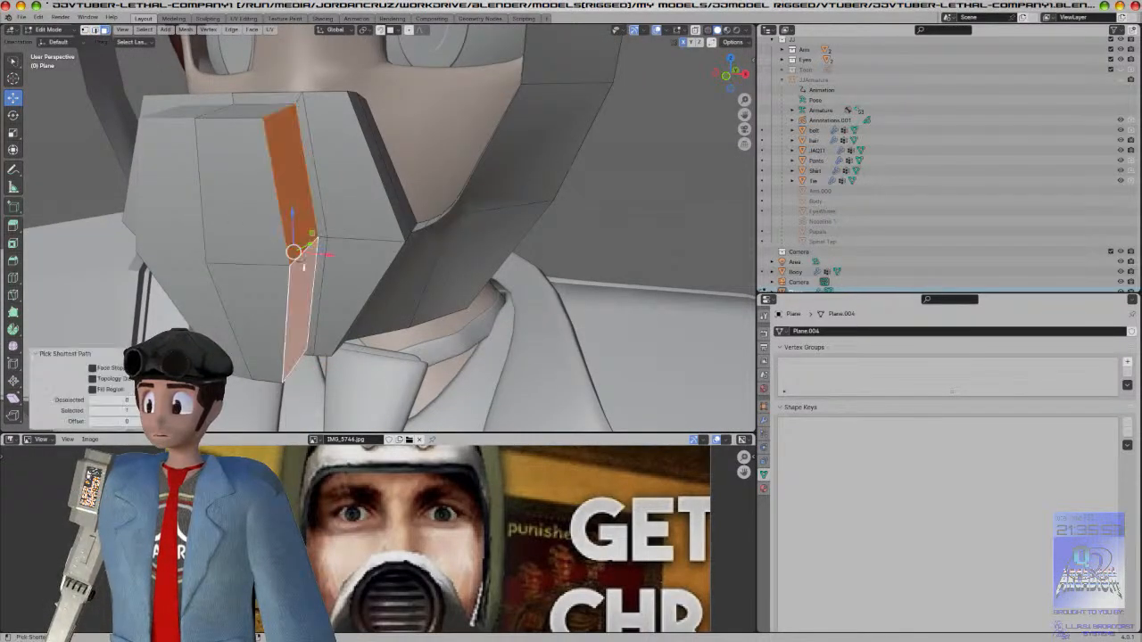
key(s)
key(x)
key(0)
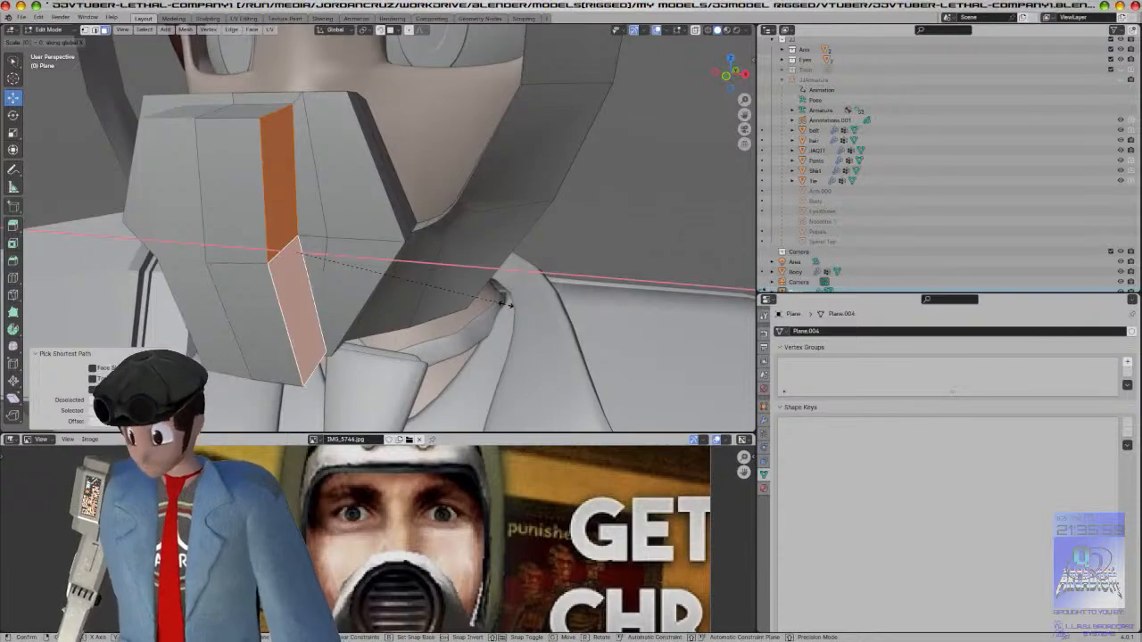
key(Return)
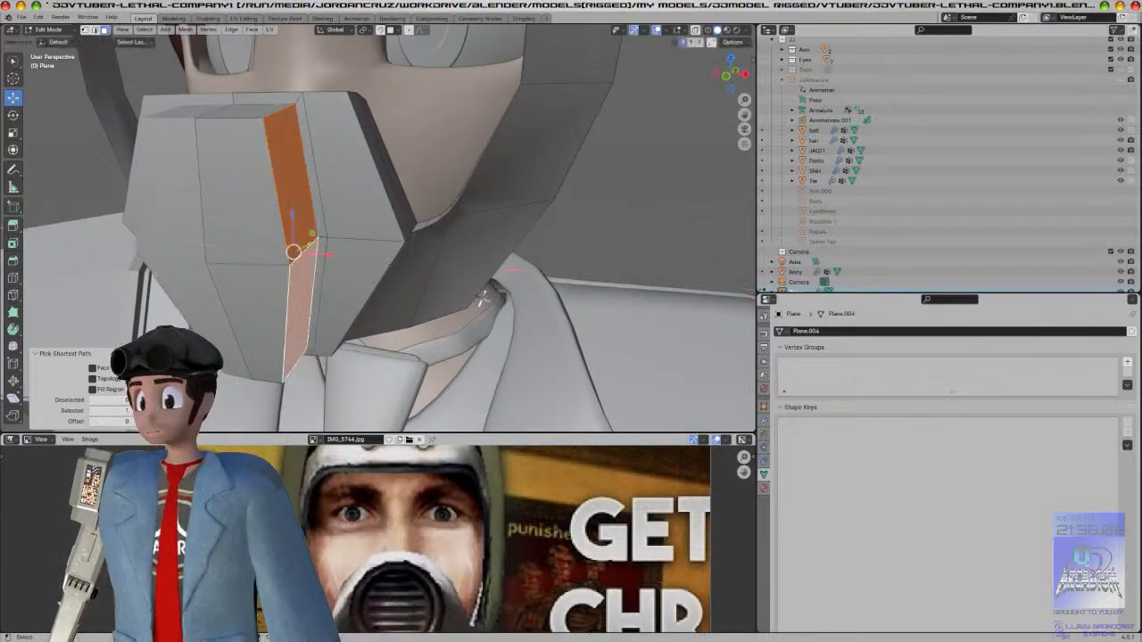
key(KP_1)
key(s)
key(x)
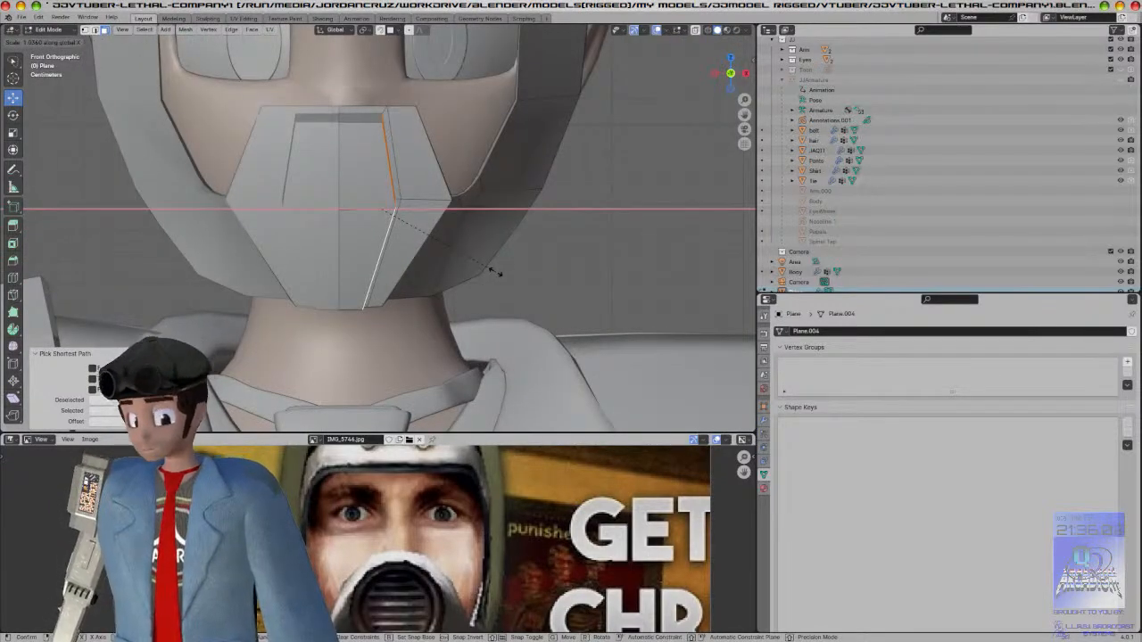
key(0)
right_click(495, 271)
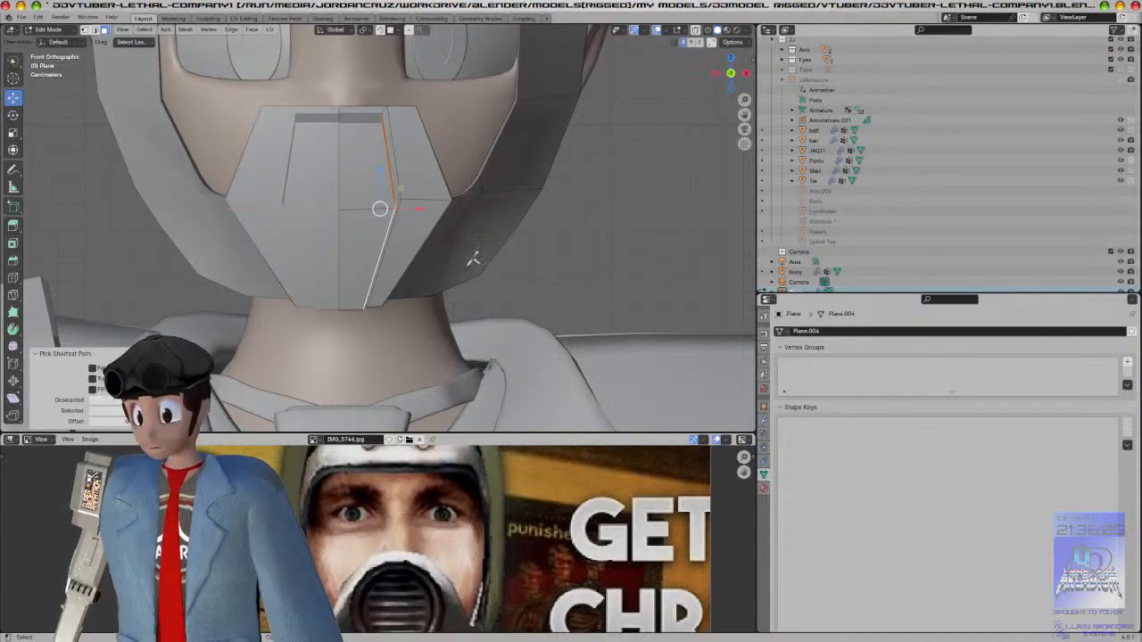
Step: Flatten the block's side faces by scaling Z to 0 in Normal orientation, and move them slightly inward along that axis
click(336, 30)
click(306, 81)
key(s)
key(z)
key(0)
key(Return)
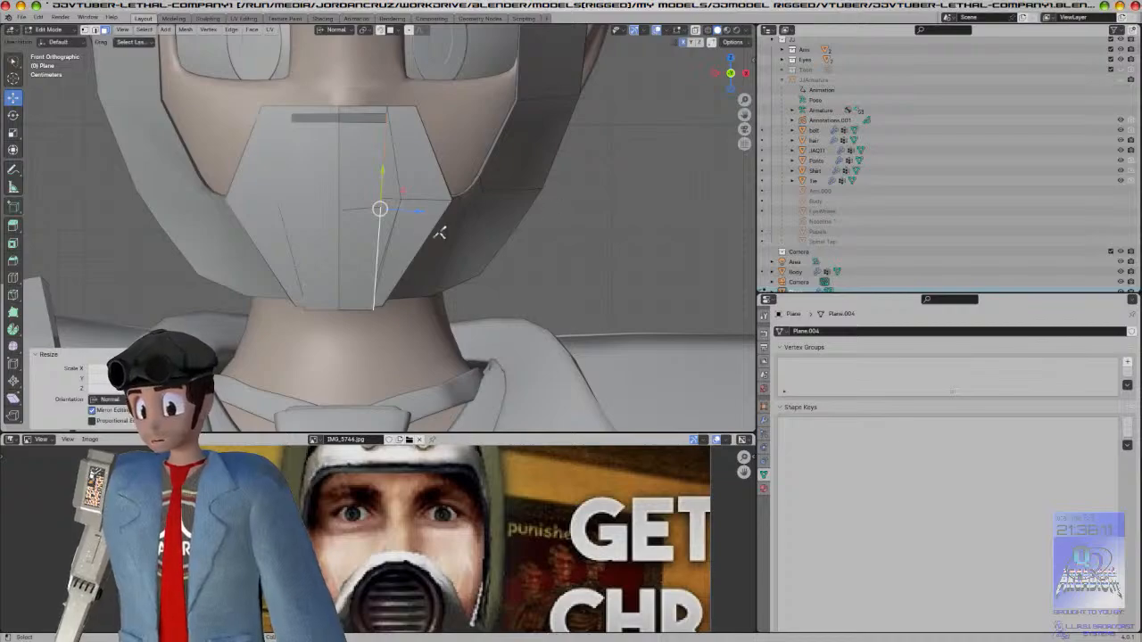
key(g)
key(z)
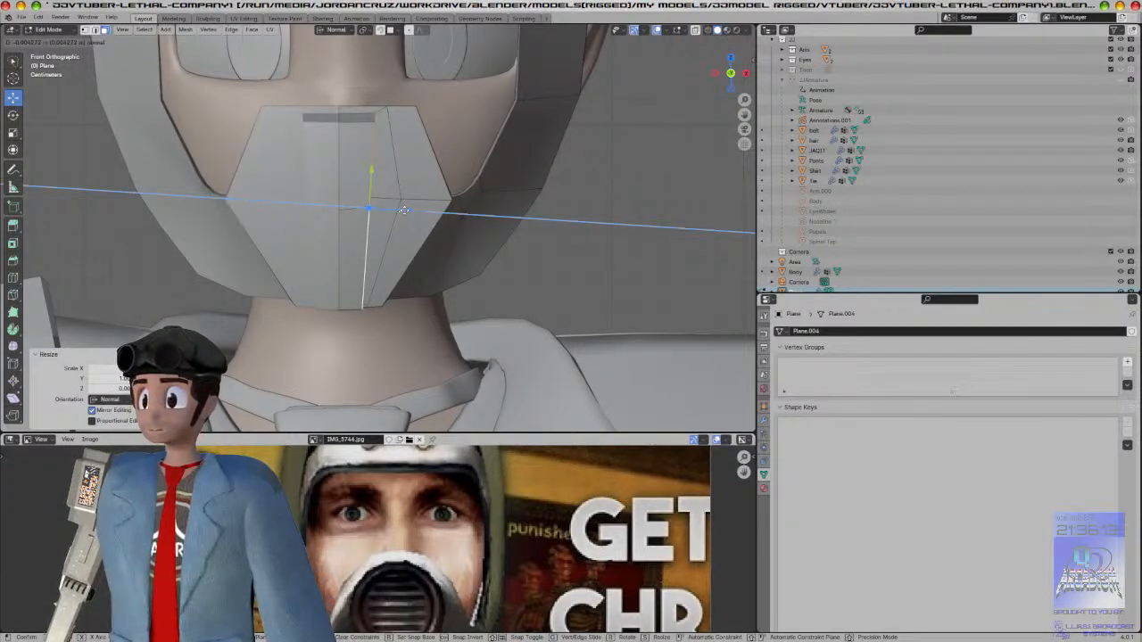
click(405, 210)
scroll(424, 223, up, 4)
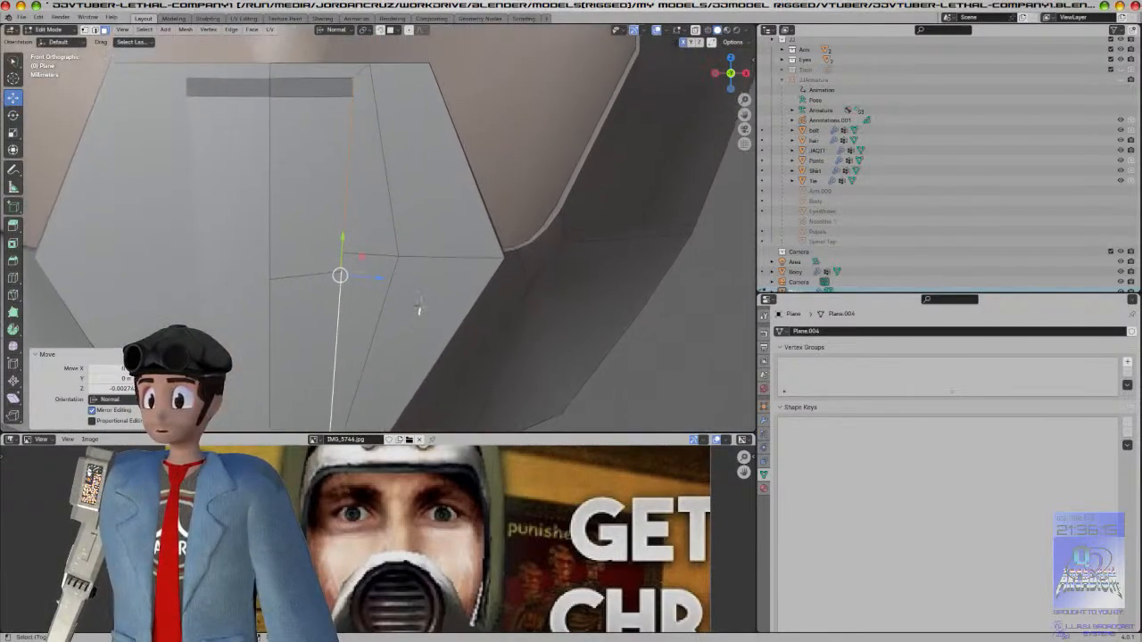
Step: Edge-slide the vertical edge loop beside the extruded block outward toward the mouthpiece's outer edge
middle_drag(268, 143, 346, 186)
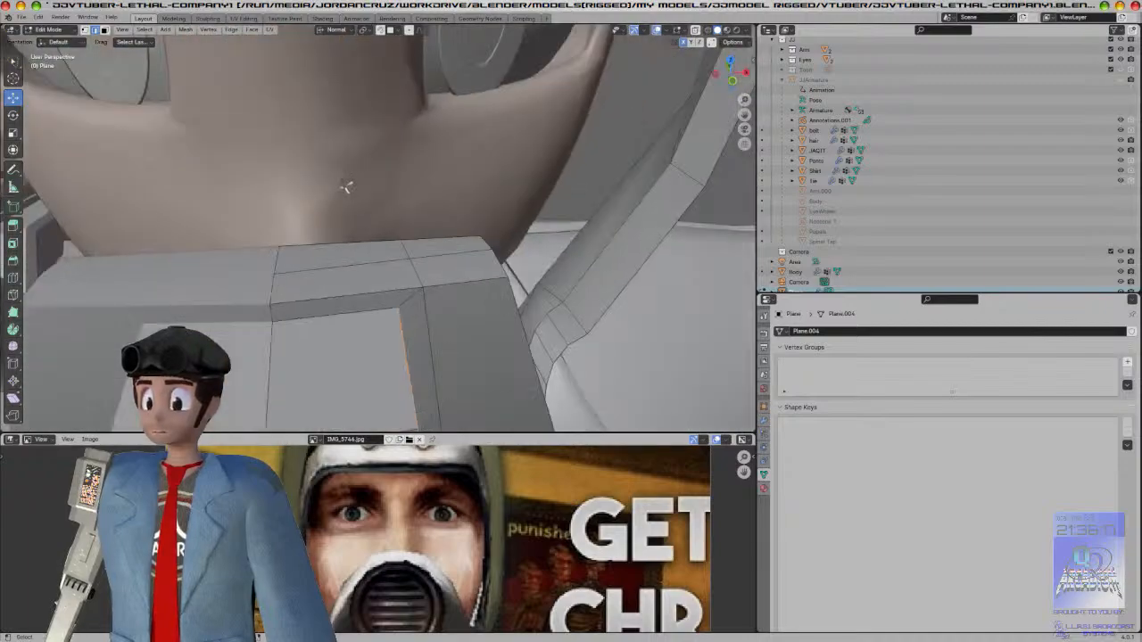
click(419, 269)
ctrl+click(413, 262)
middle_drag(413, 263, 451, 220)
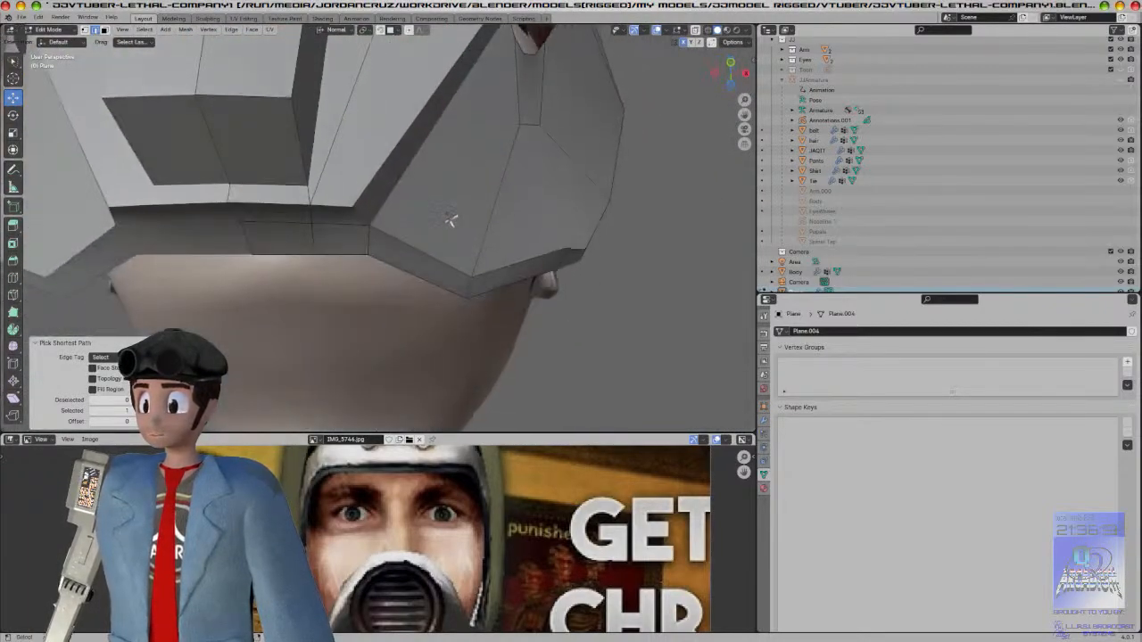
key(KP_1)
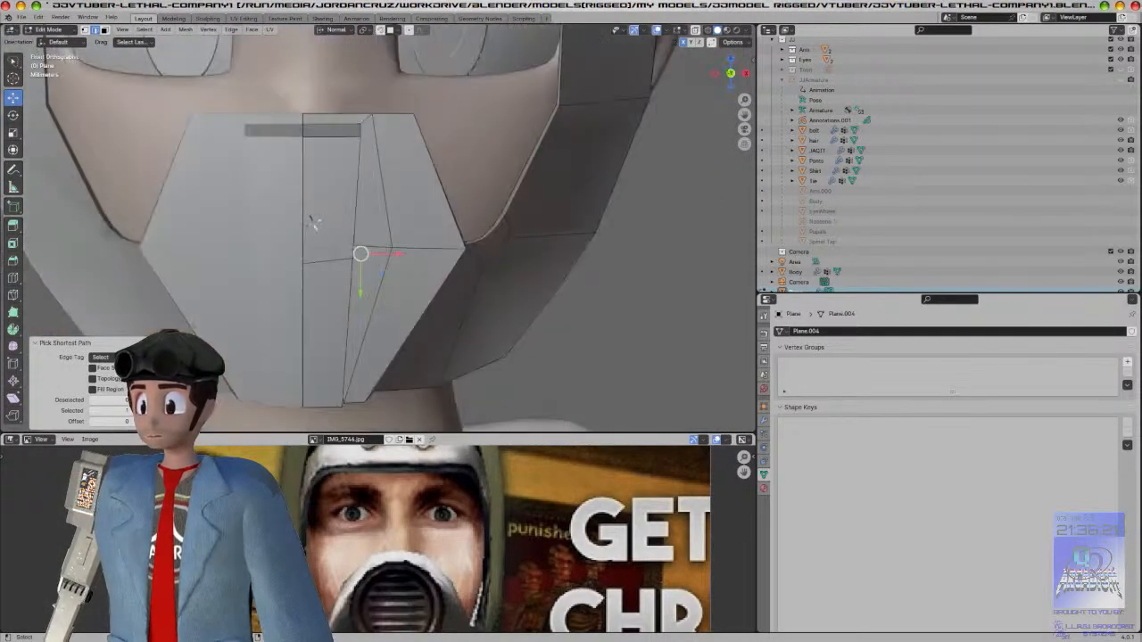
click(13, 363)
drag(354, 249, 382, 248)
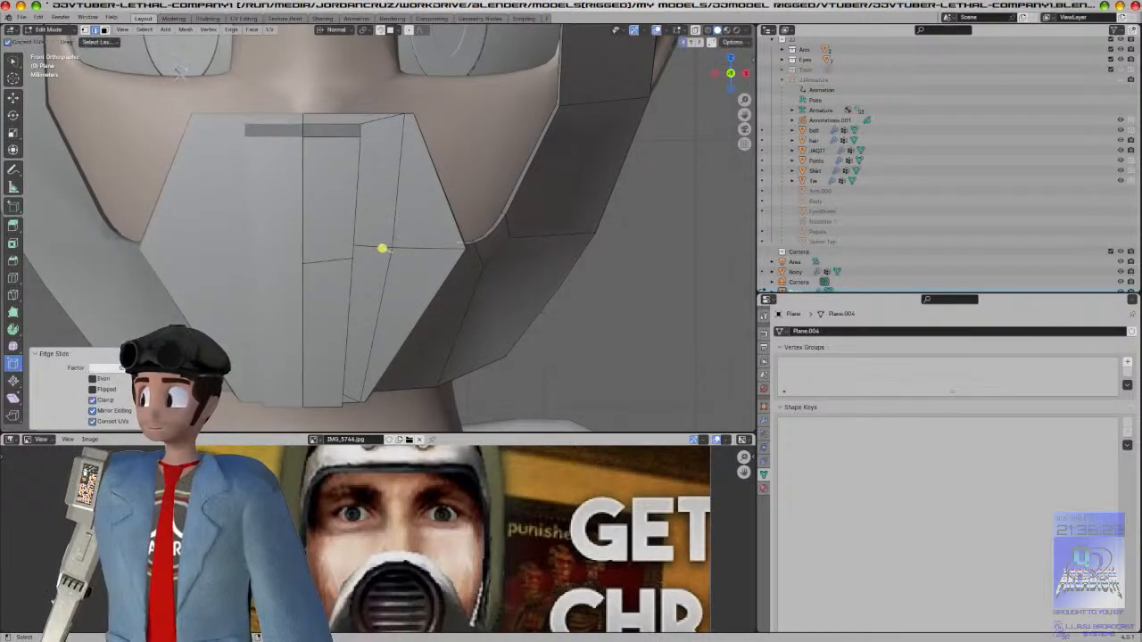
Step: Flatten the two front faces of the extruded block into one plane by scaling normal Z to 0
middle_drag(395, 191, 433, 245)
click(342, 233)
ctrl+click(349, 260)
key(KP_3)
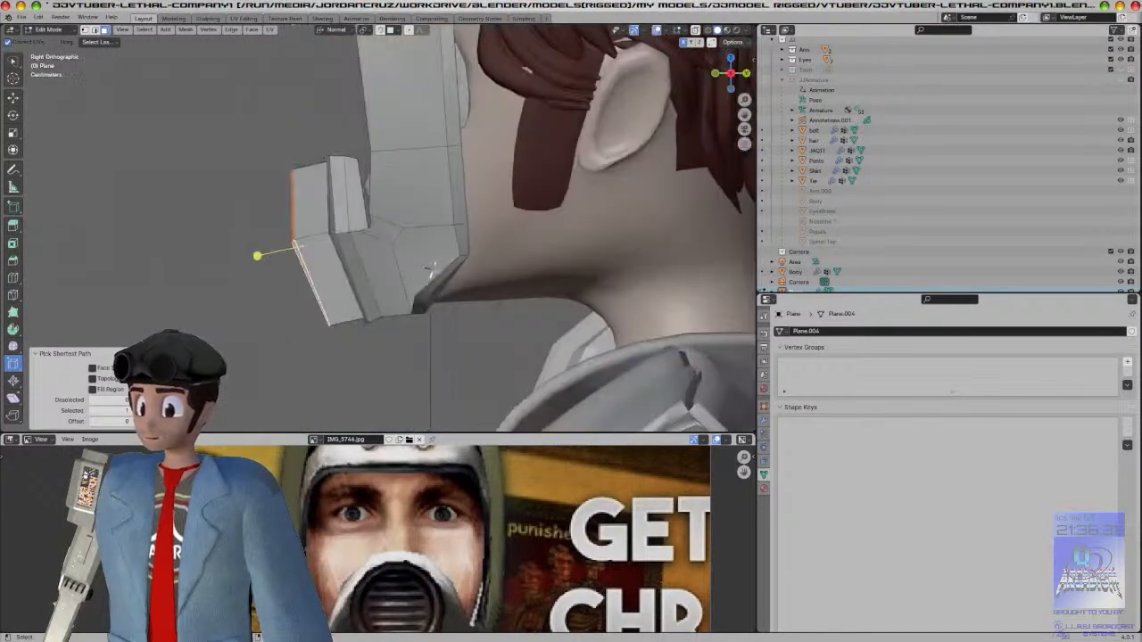
key(s)
key(z)
key(x)
key(z)
key(0)
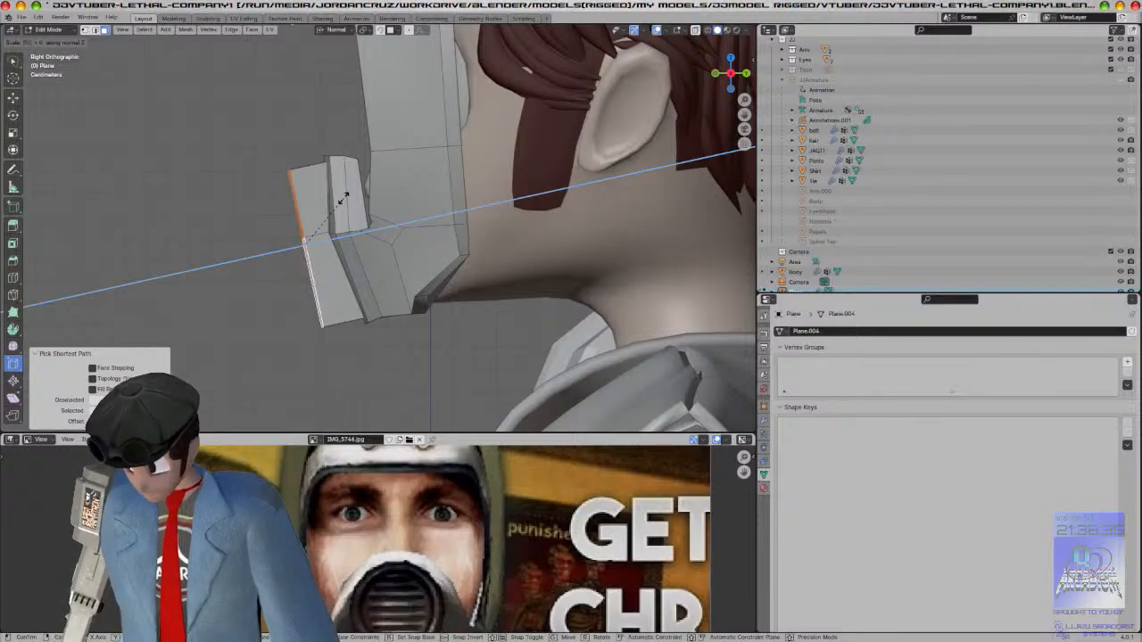
key(Return)
Step: Flatten the block's two side faces again by scaling normal Z to 0, and inspect the mask in Object Mode
key(KP_1)
middle_drag(445, 287, 447, 280)
click(390, 245)
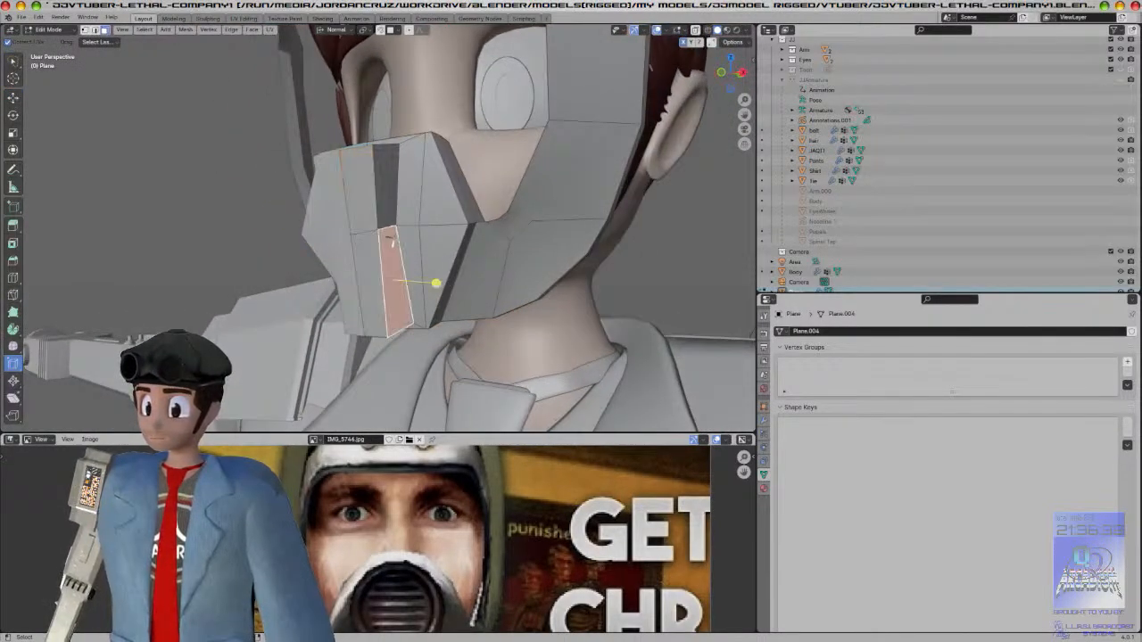
ctrl+click(389, 214)
key(KP_1)
key(s)
key(x)
key(z)
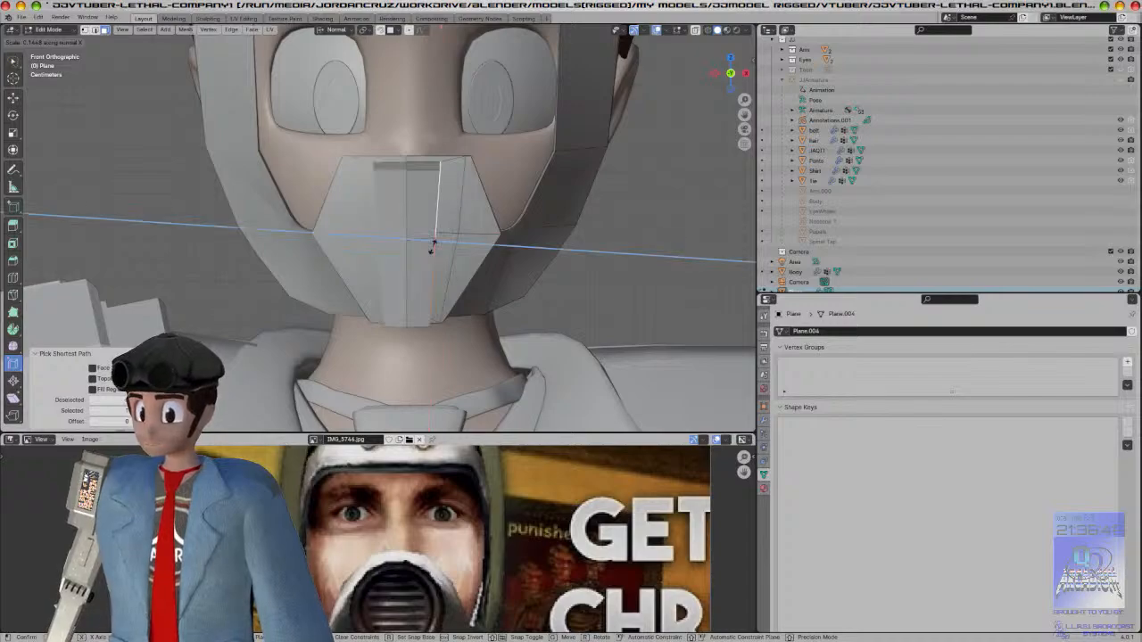
key(0)
key(Return)
key(Tab)
middle_drag(611, 305, 320, 236)
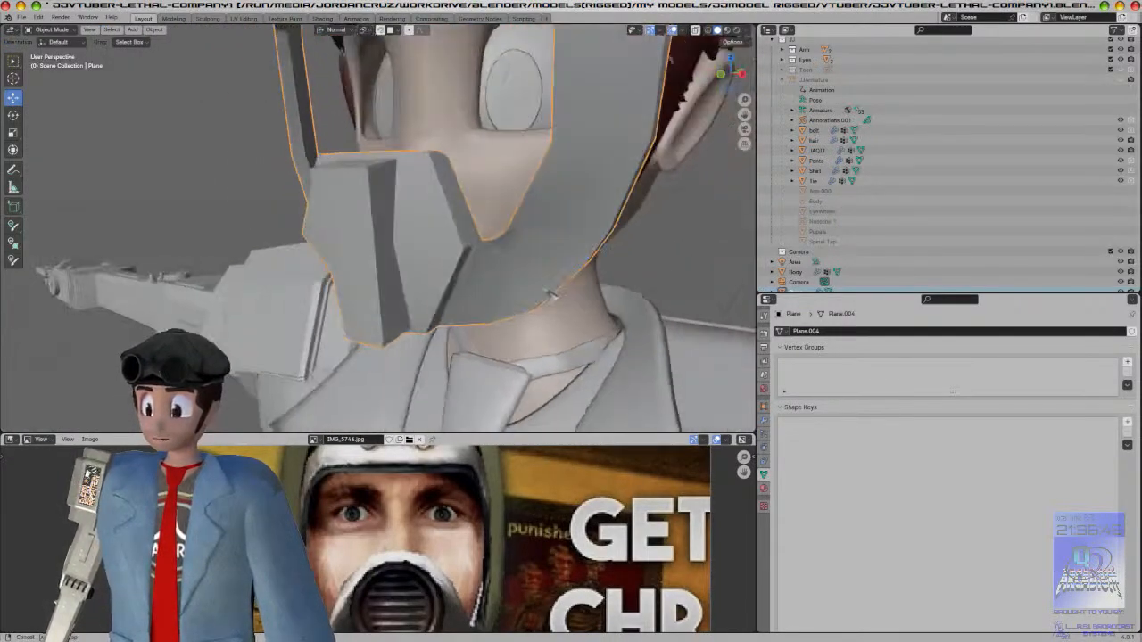
Step: Shift the block's two side faces slightly along their normal axis and check the mask in Object Mode
key(Tab)
click(12, 98)
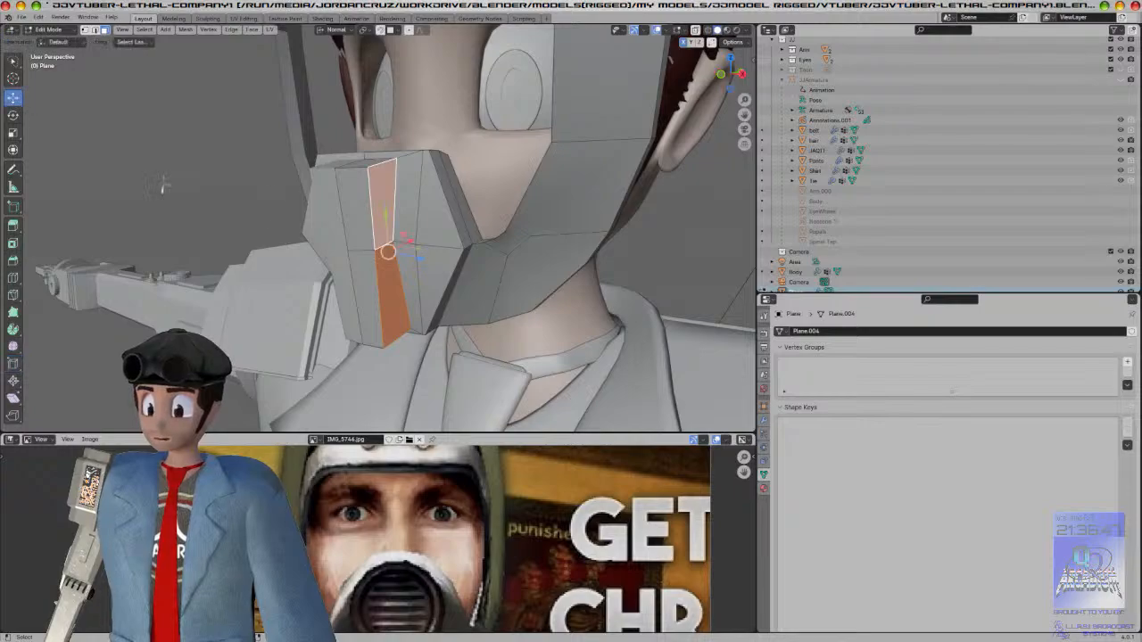
middle_drag(241, 189, 287, 200)
drag(439, 257, 455, 250)
key(Tab)
middle_drag(553, 300, 428, 196)
Step: Move the top edge of the extruded block slightly along normal Z in the right orthographic view, and inspect the mask in Object Mode
key(Tab)
key(a)
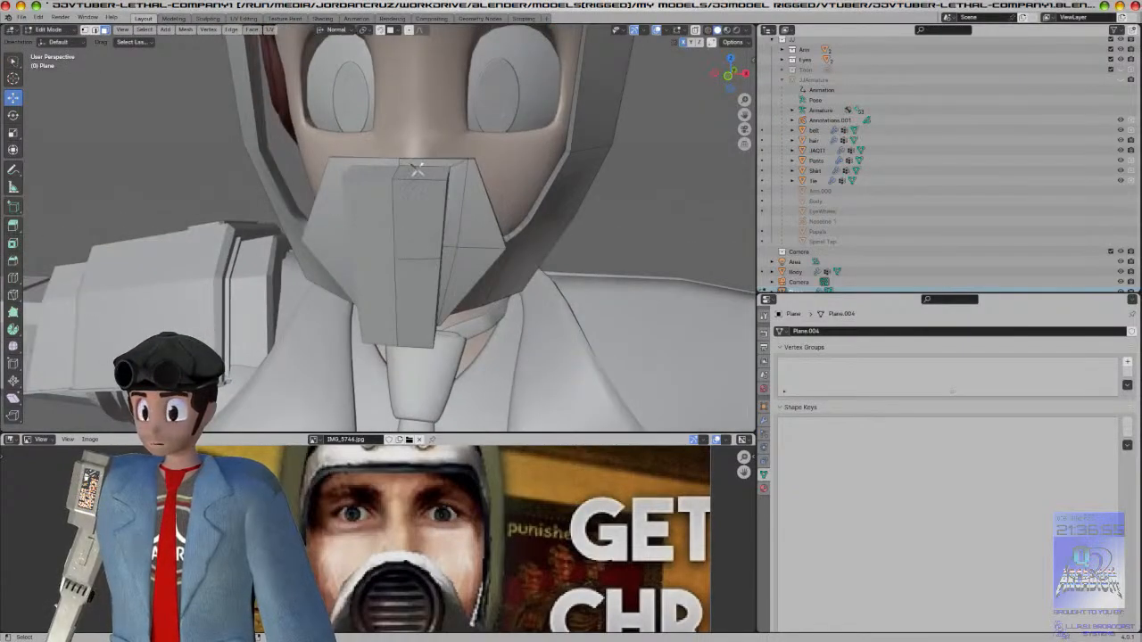
click(420, 172)
click(95, 30)
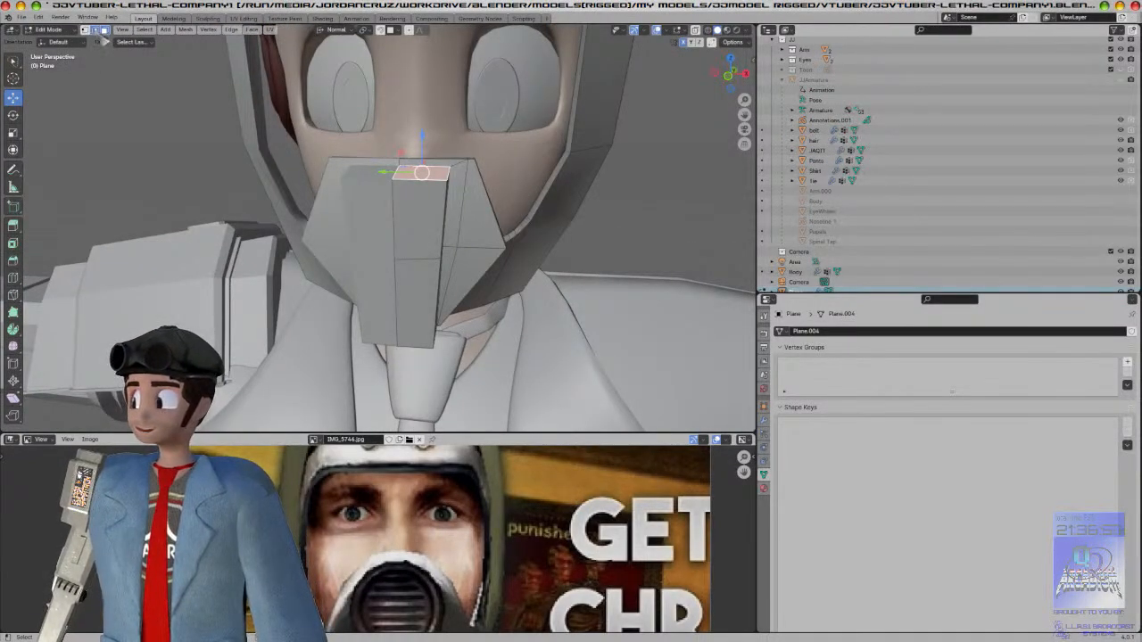
scroll(362, 143, up, 2)
key(KP_3)
shift+middle_drag(349, 143, 421, 201)
key(a)
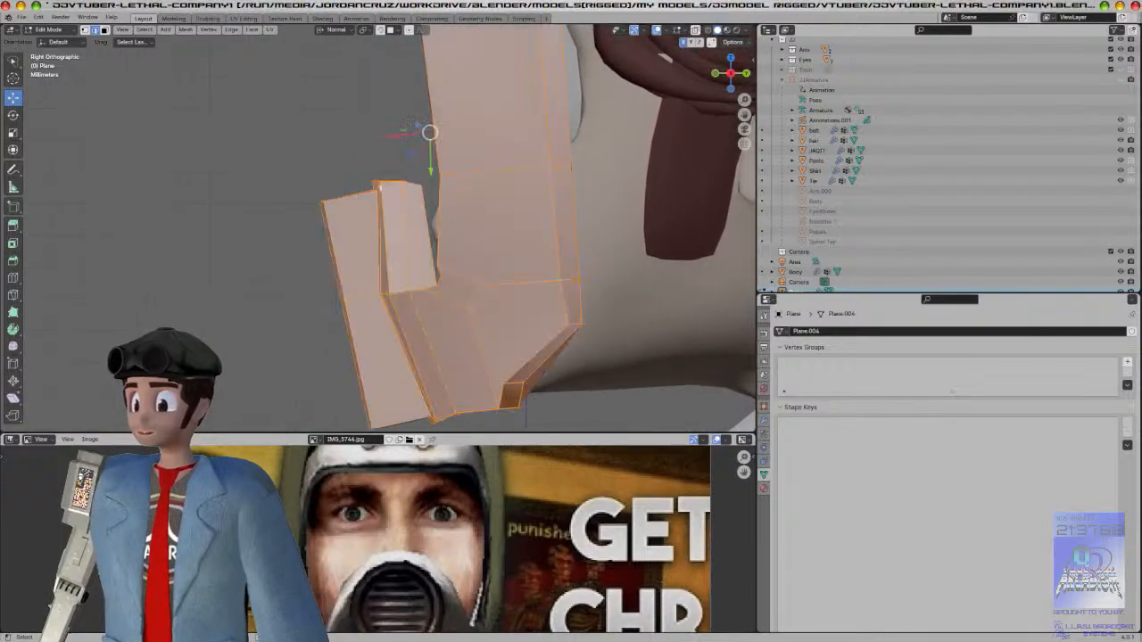
key(a)
click(345, 194)
key(g)
key(z)
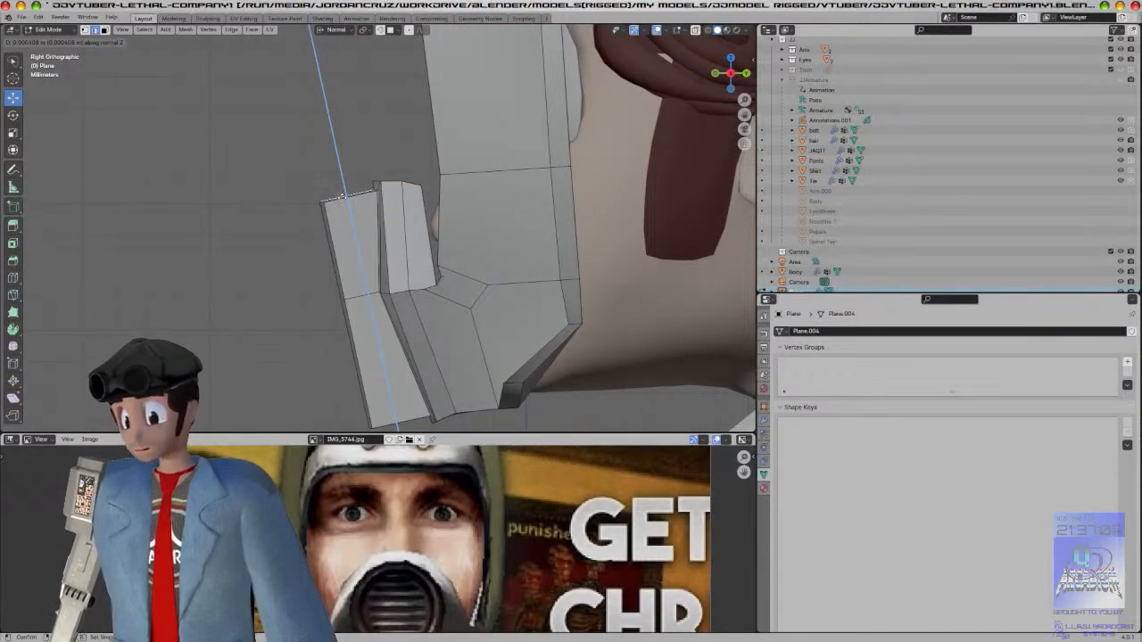
click(341, 196)
key(Tab)
middle_drag(354, 259, 464, 288)
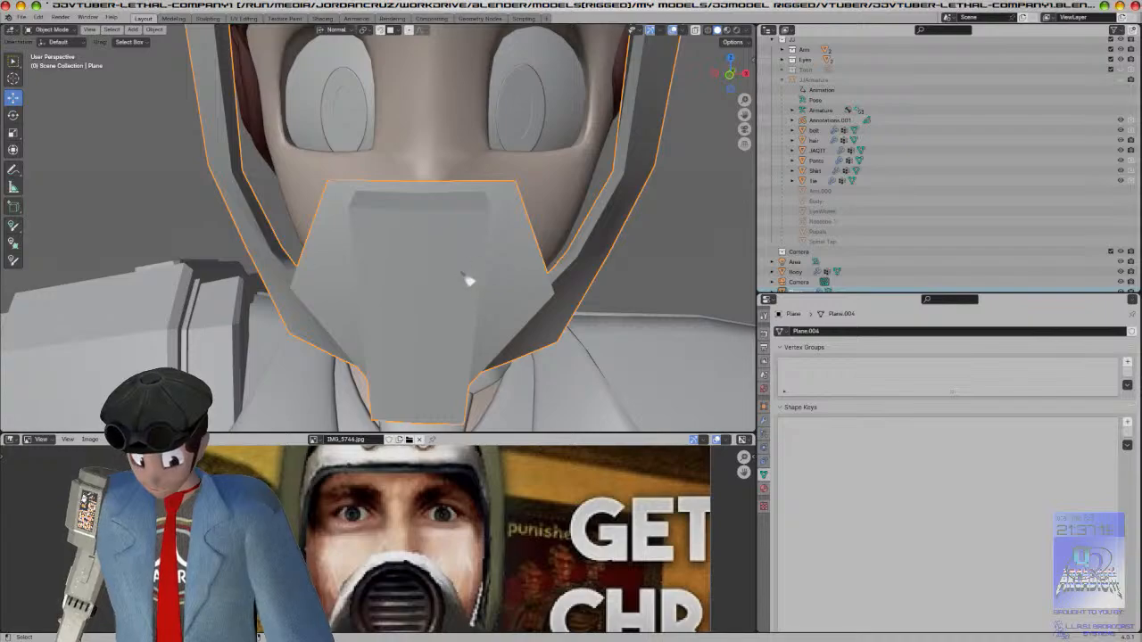
Step: Try subdividing the upper and lower halves of the mouthpiece block with repeated single horizontal loop cuts
key(Tab)
middle_drag(485, 280, 412, 265)
key(a)
click(61, 242)
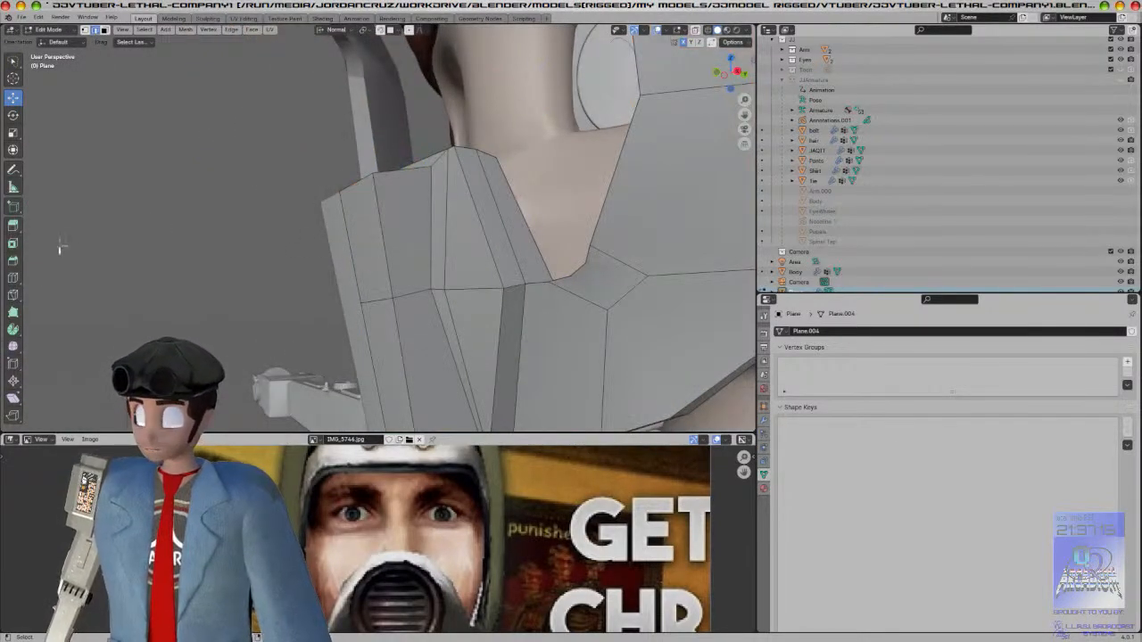
click(14, 277)
click(362, 246)
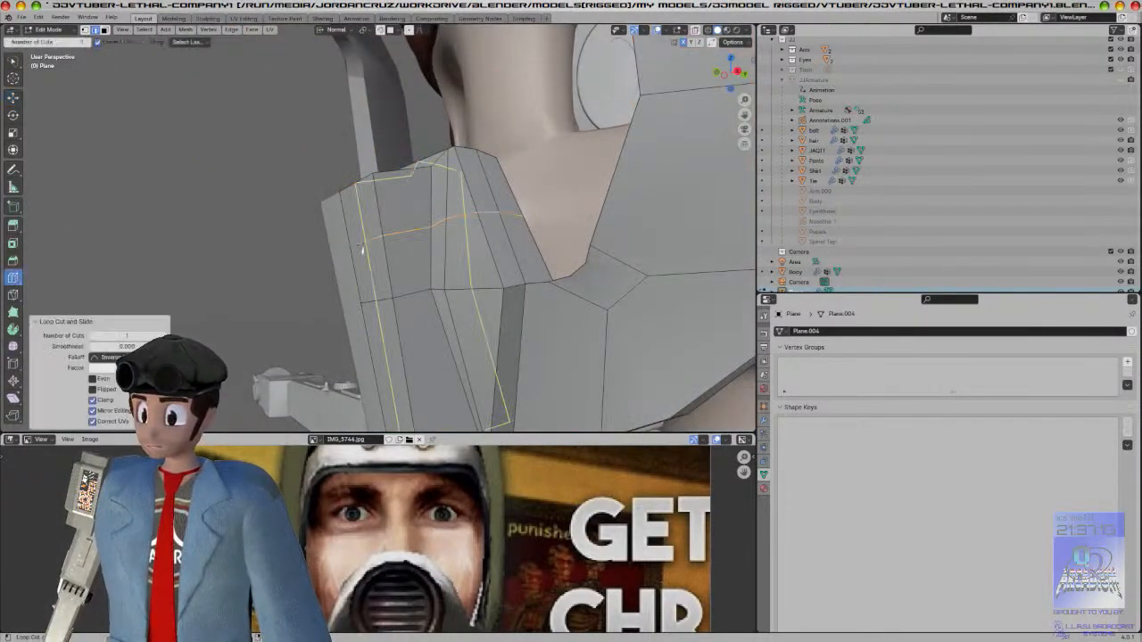
click(406, 334)
click(405, 401)
click(403, 271)
click(402, 240)
click(399, 207)
middle_drag(399, 207, 207, 187)
Step: Try selecting alternating rows of faces across the front and side of the subdivided block
click(105, 30)
click(13, 62)
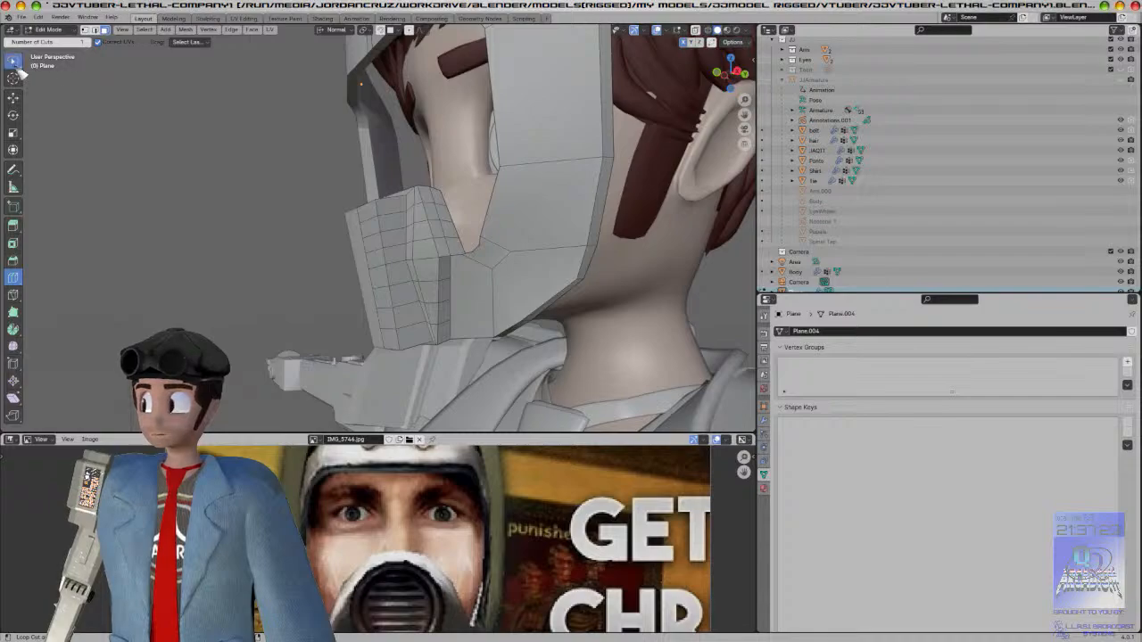
click(374, 230)
ctrl+click(399, 226)
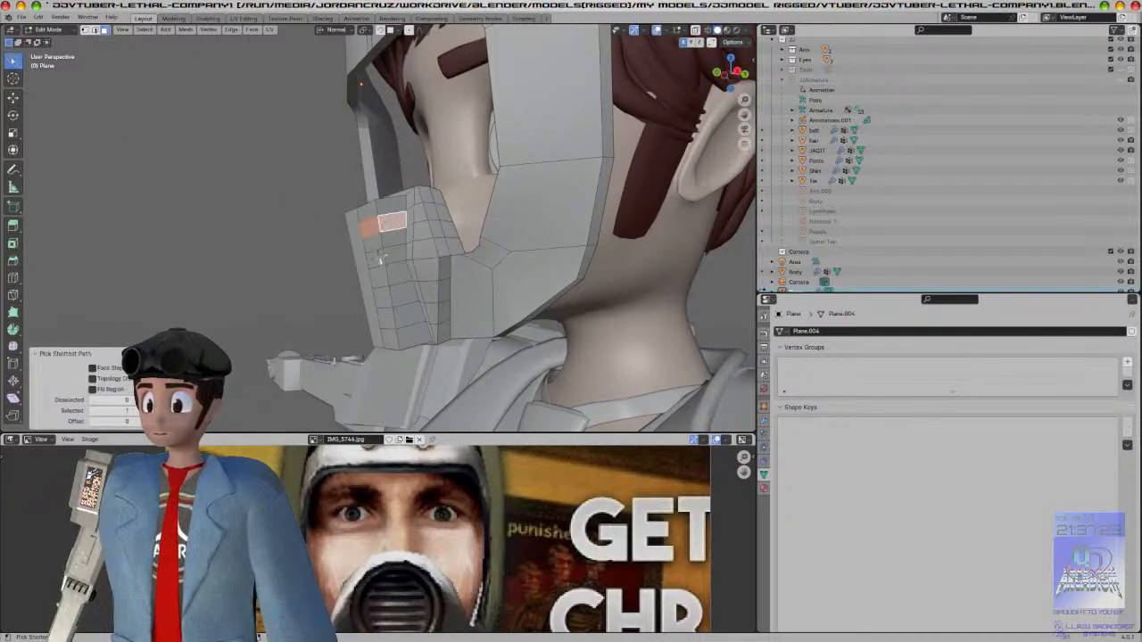
shift+click(393, 255)
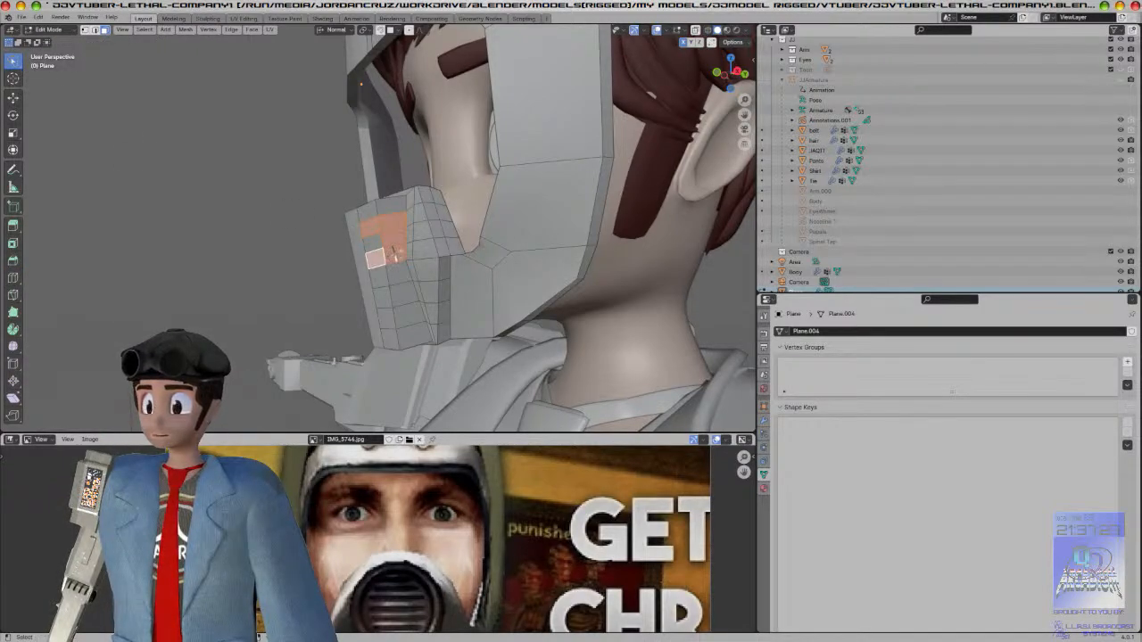
key(ctrl+z)
shift+click(394, 255)
shift+click(376, 260)
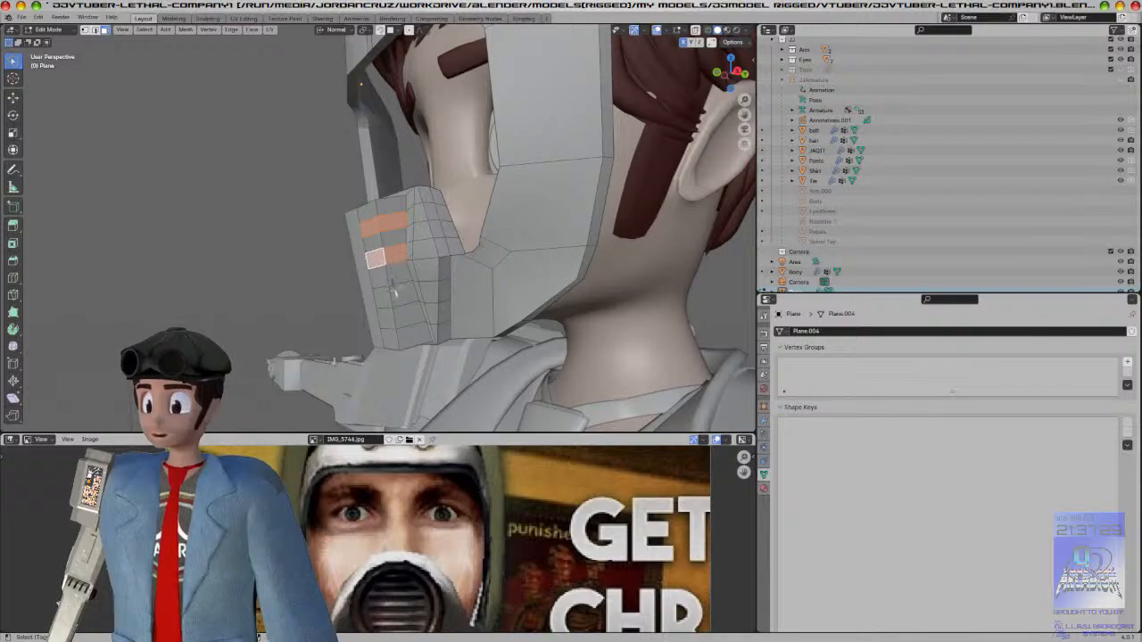
shift+click(386, 298)
Step: Undo the alternating face selection and the horizontal loop cuts on the block
middle_drag(393, 303, 504, 332)
key(ctrl+z)
key(ctrl+z)
key(ctrl+z)
key(ctrl+z)
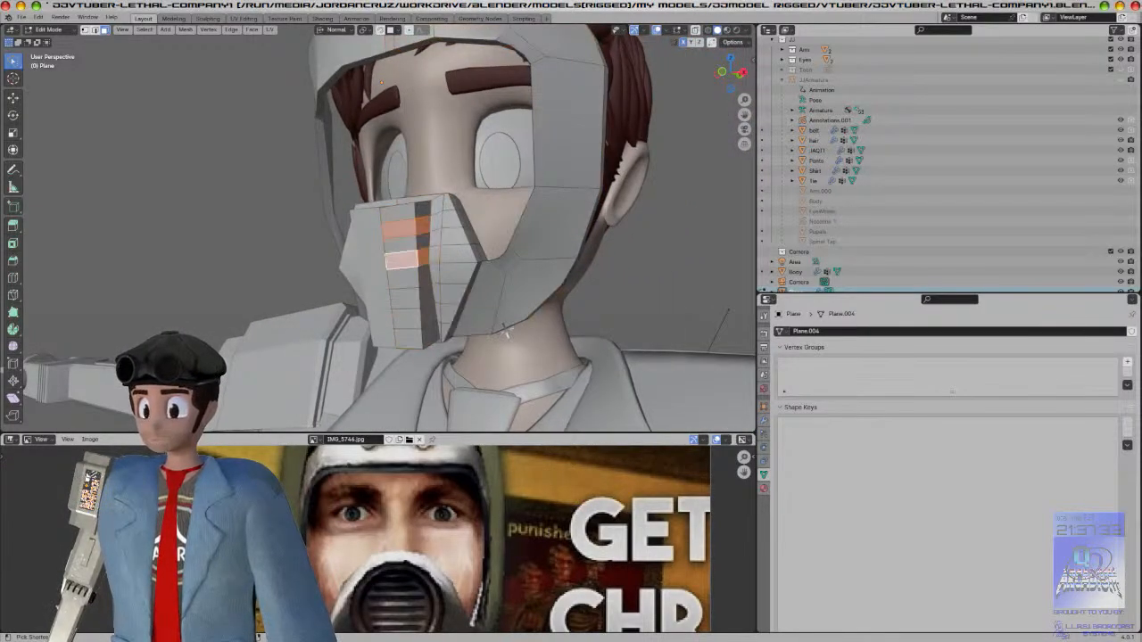
key(ctrl+z)
key(ctrl+z)
key(ctrl+z)
key(ctrl+z)
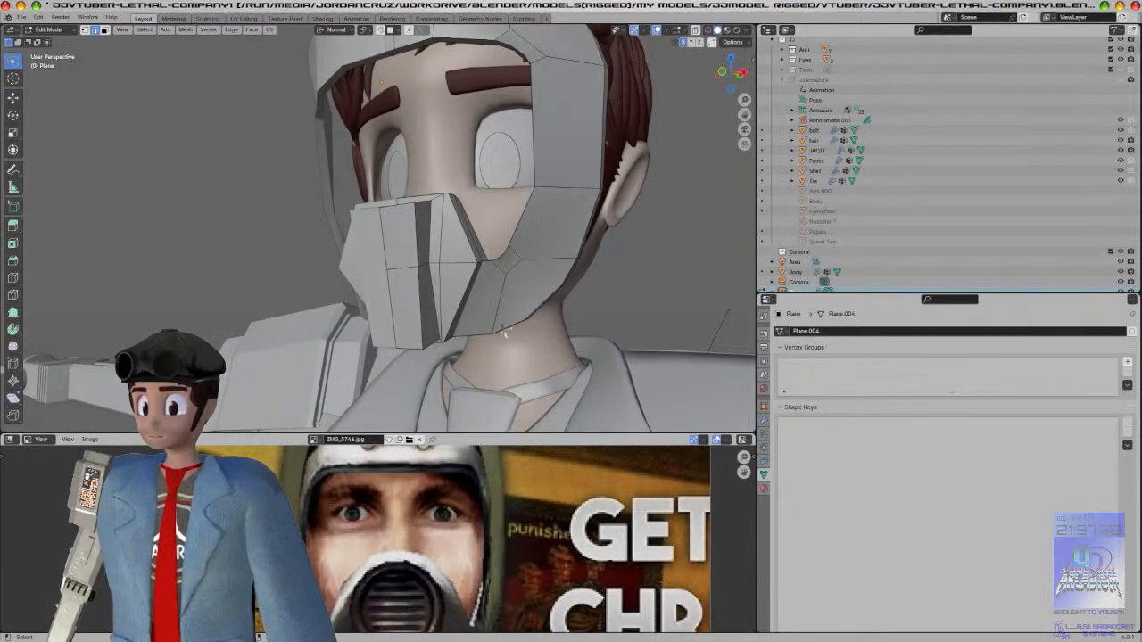
Step: Add evenly spaced horizontal loop cuts to the block's lower half and four to its upper half
key(KP_1)
scroll(446, 316, up, 2)
click(15, 278)
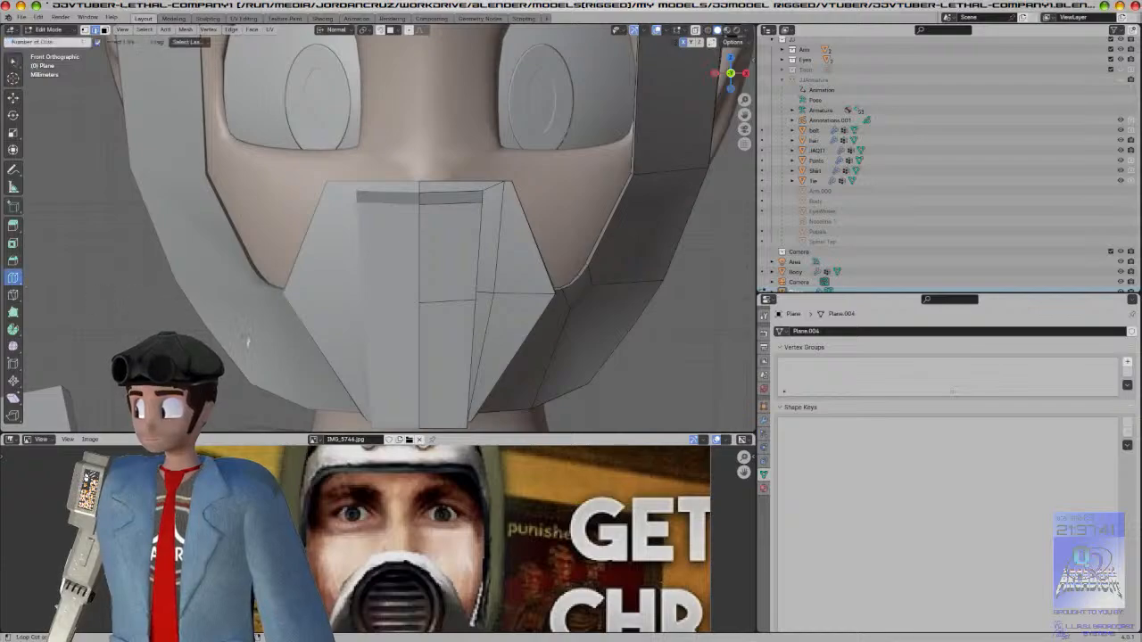
click(473, 393)
drag(126, 336, 139, 336)
click(451, 253)
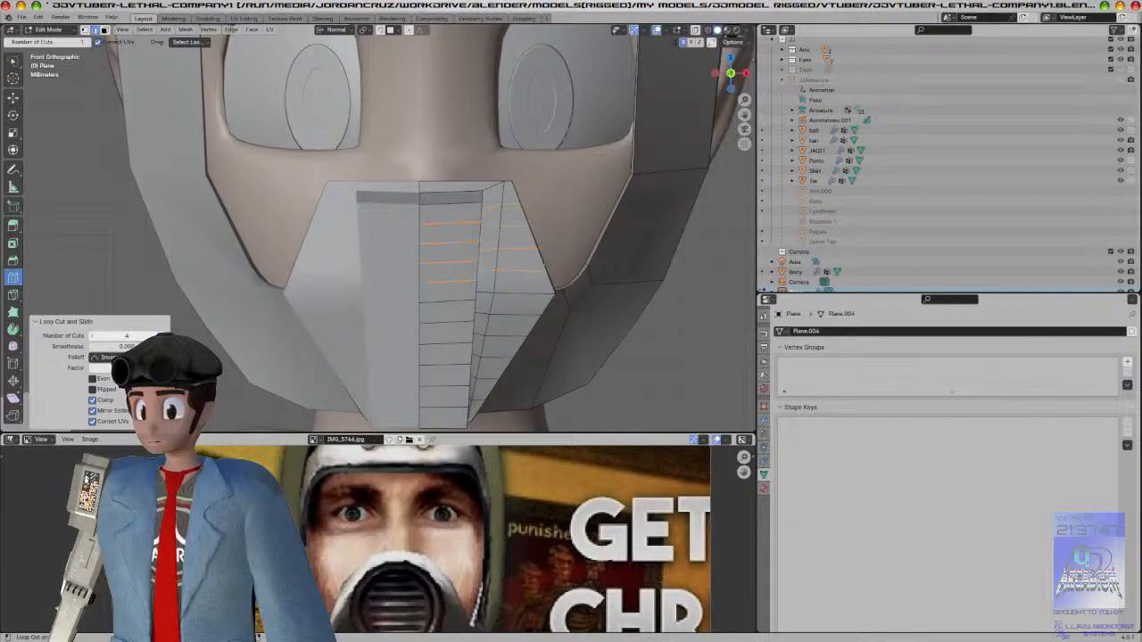
Step: Select alternating rows of faces across the block's front and side, starting with the second row from the top
key(a)
key(alt+a)
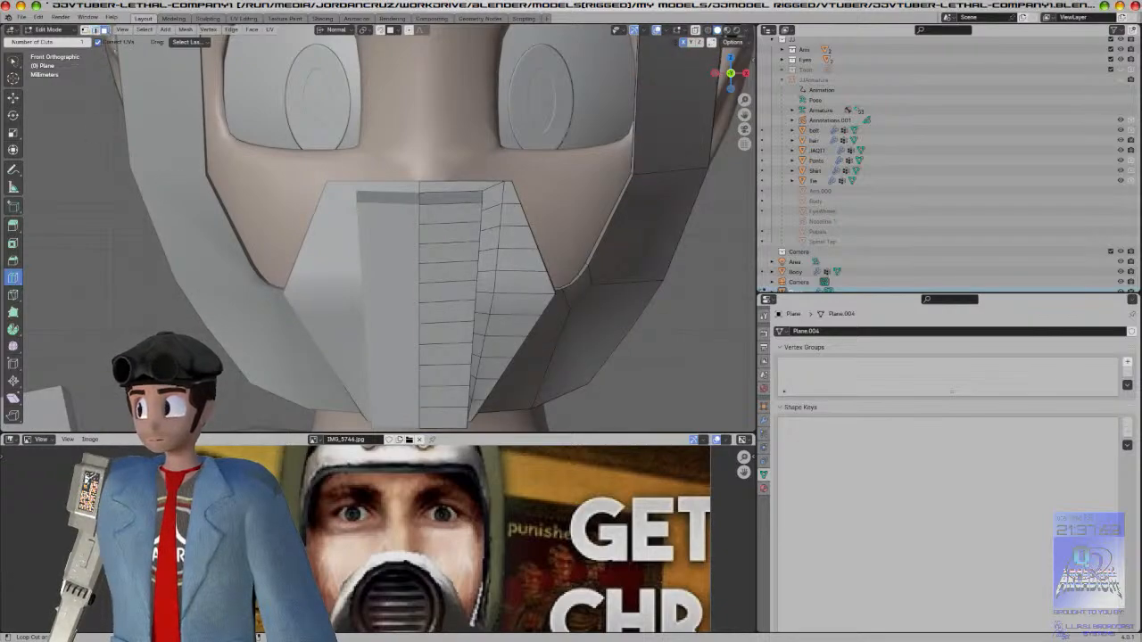
click(14, 60)
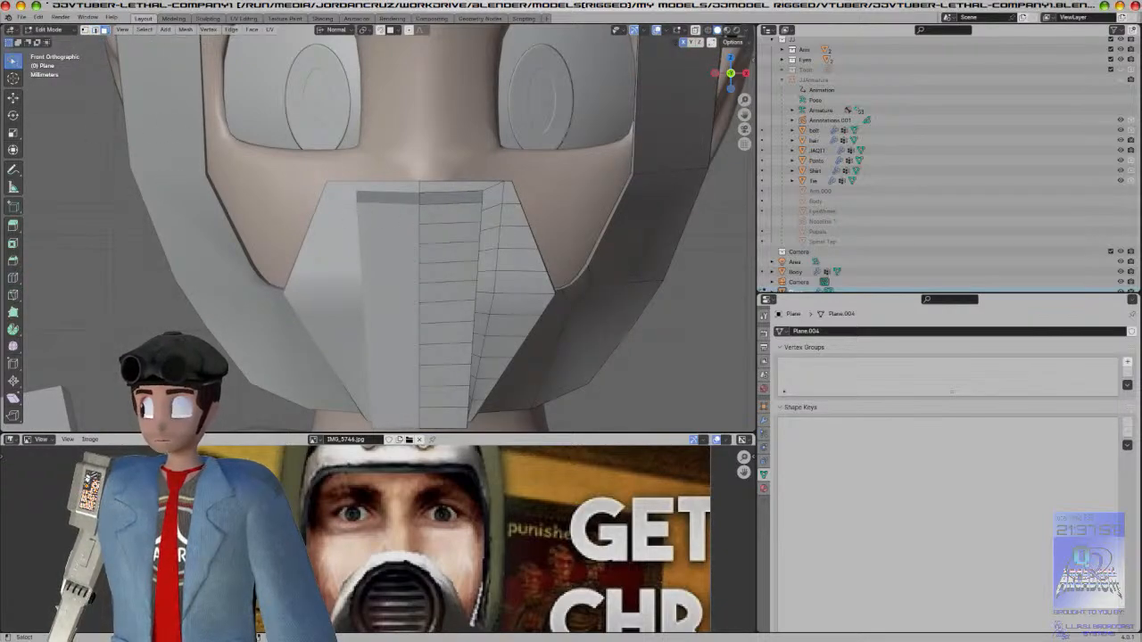
click(446, 231)
middle_drag(446, 232, 455, 231)
ctrl+click(457, 228)
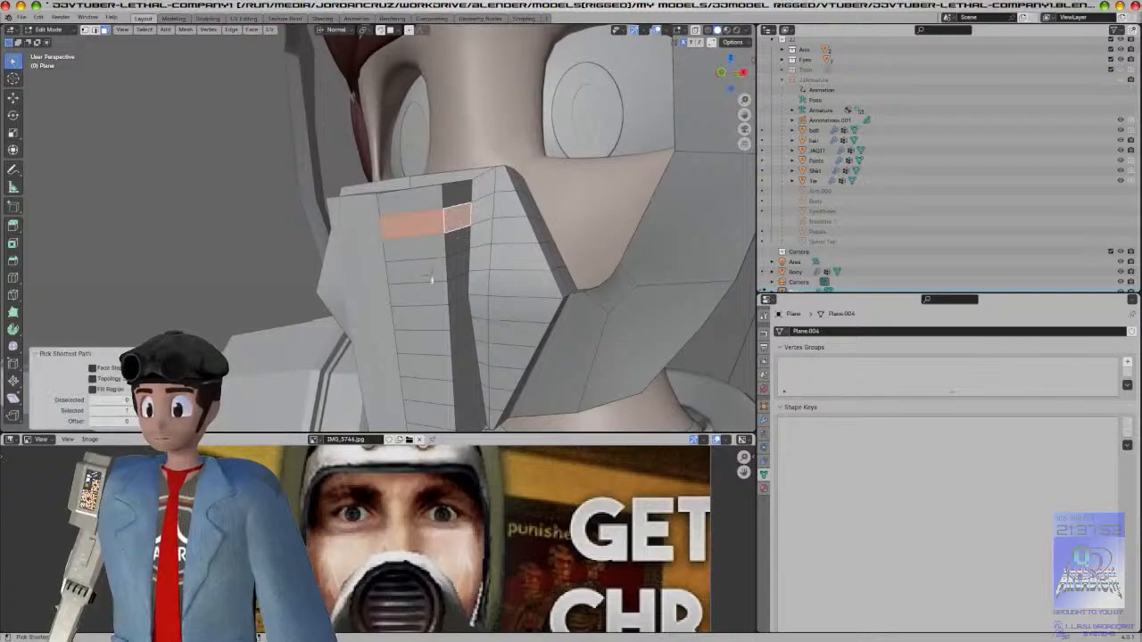
shift+click(452, 269)
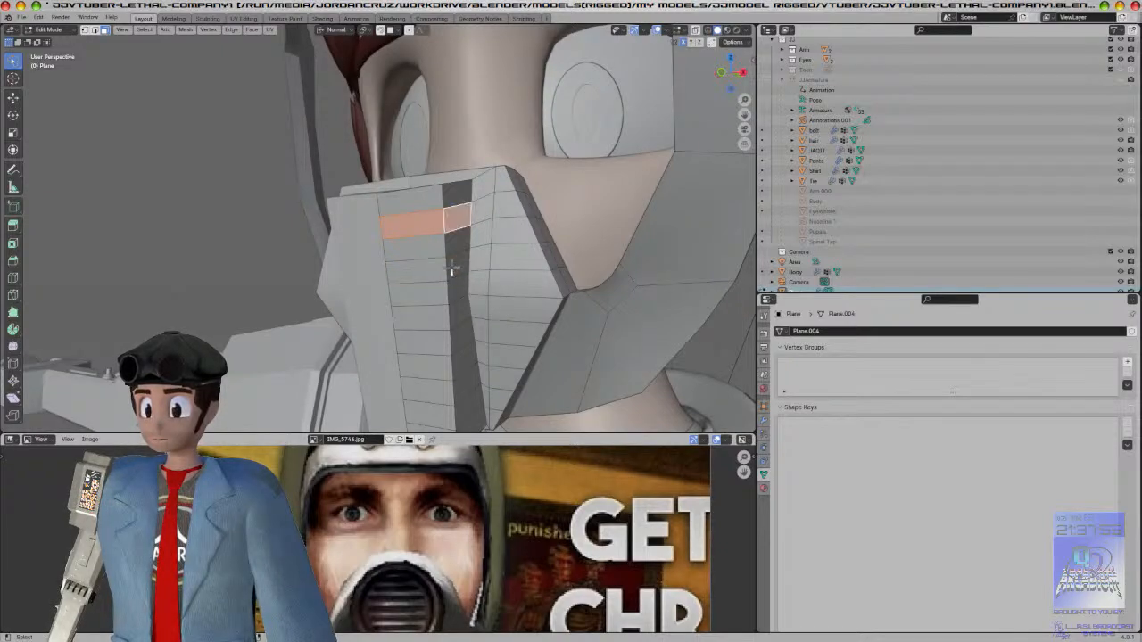
Step: Select the remaining alternating horizontal face strips on the mask's mouthpiece and extrude all selected strips inward to form recessed vents
shift+click(436, 317)
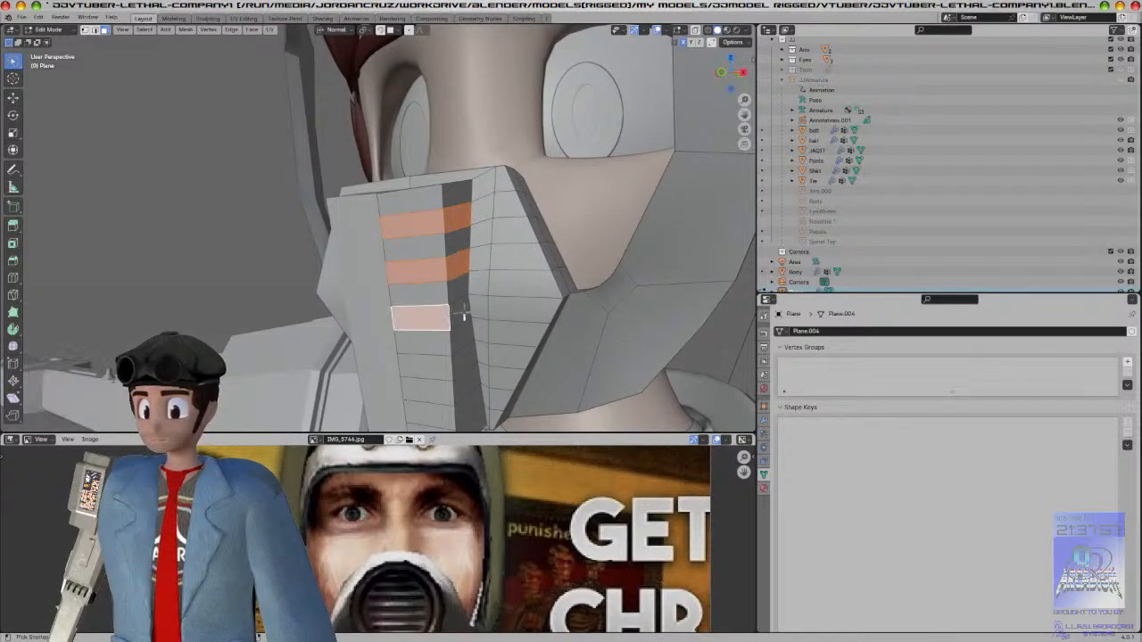
shift+click(444, 365)
ctrl+click(453, 366)
middle_drag(453, 366, 450, 348)
ctrl+click(427, 348)
shift+click(430, 354)
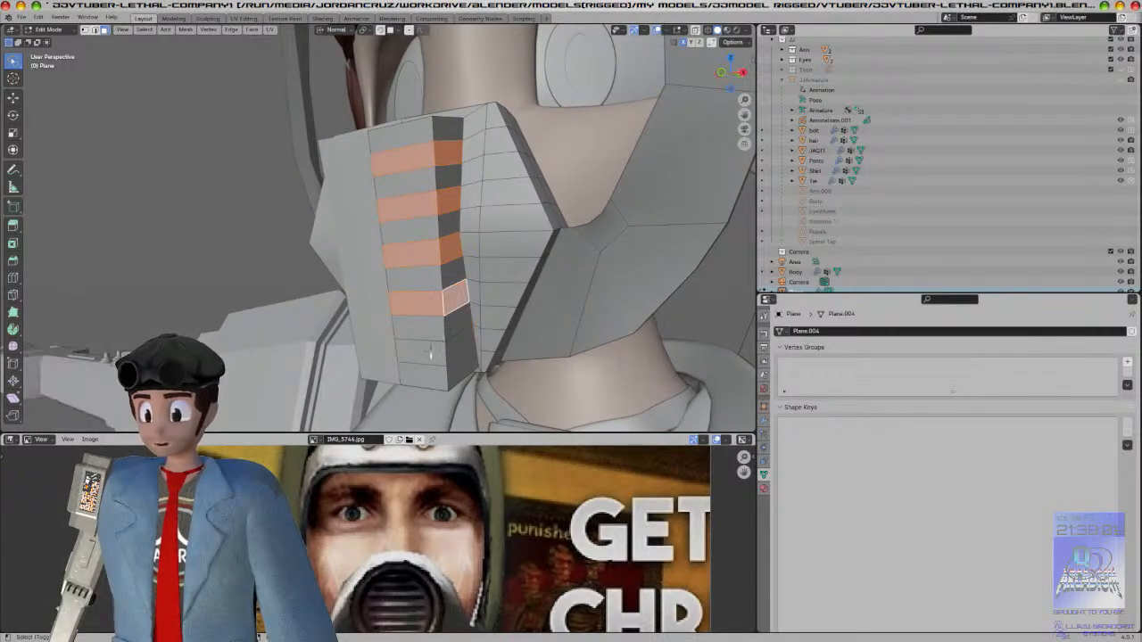
middle_drag(455, 346, 541, 378)
key(e)
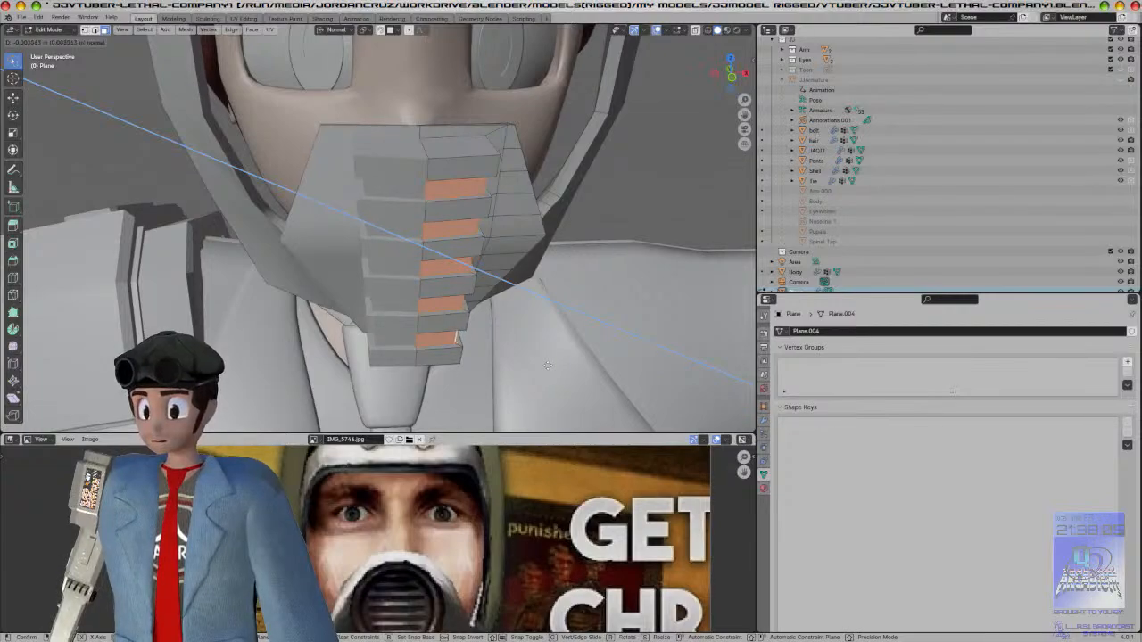
click(546, 366)
key(Tab)
Step: Add a Subdivision Surface modifier to the mask object below its Mirror modifier
middle_drag(536, 331, 510, 289)
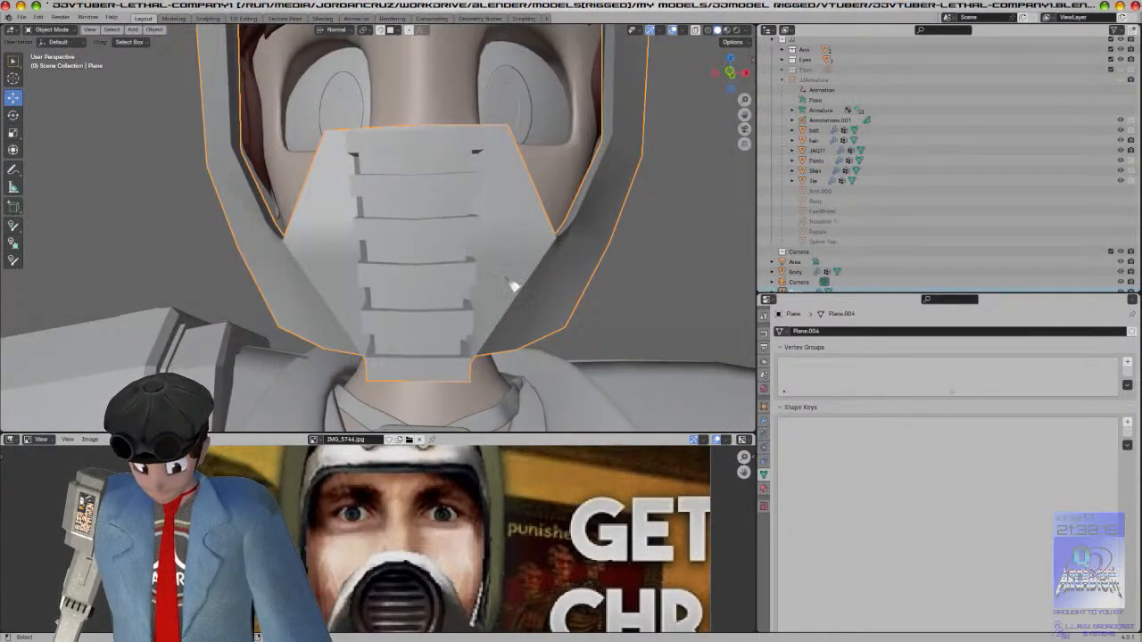
middle_drag(507, 280, 463, 276)
scroll(462, 277, down, 5)
middle_drag(479, 209, 442, 125)
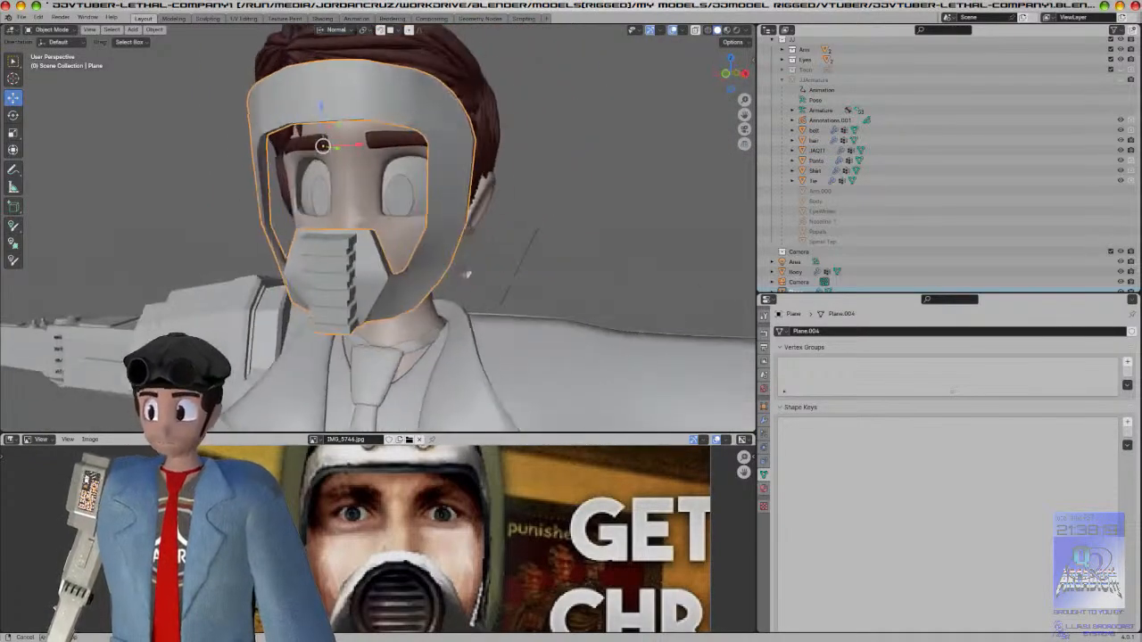
scroll(446, 134, up, 4)
key(KP_1)
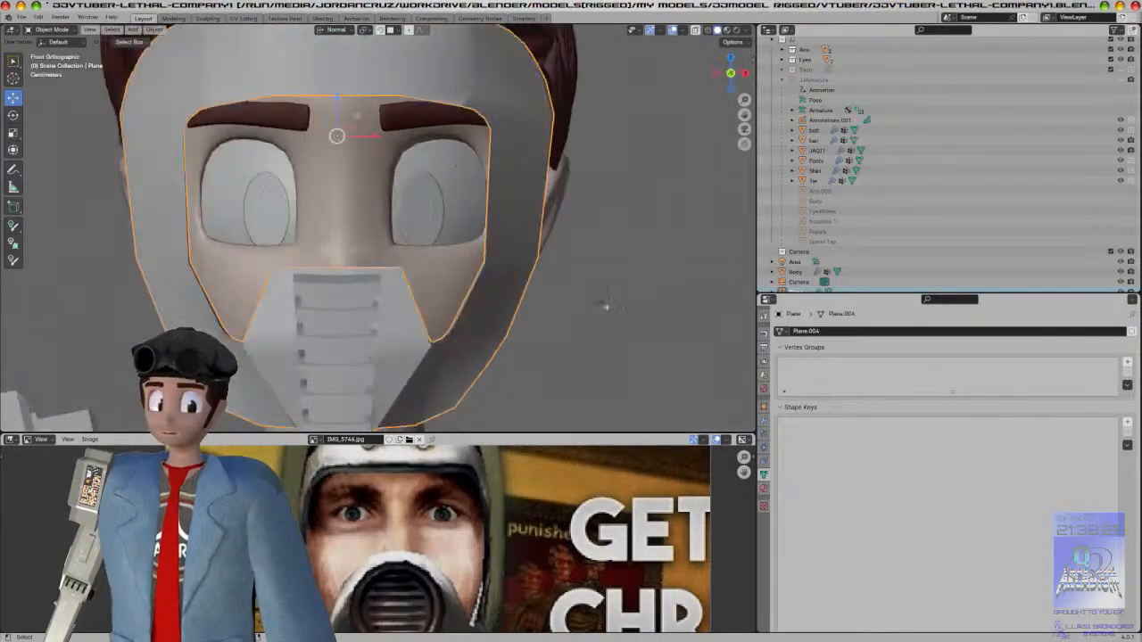
click(763, 419)
click(853, 331)
mouse_move(859, 338)
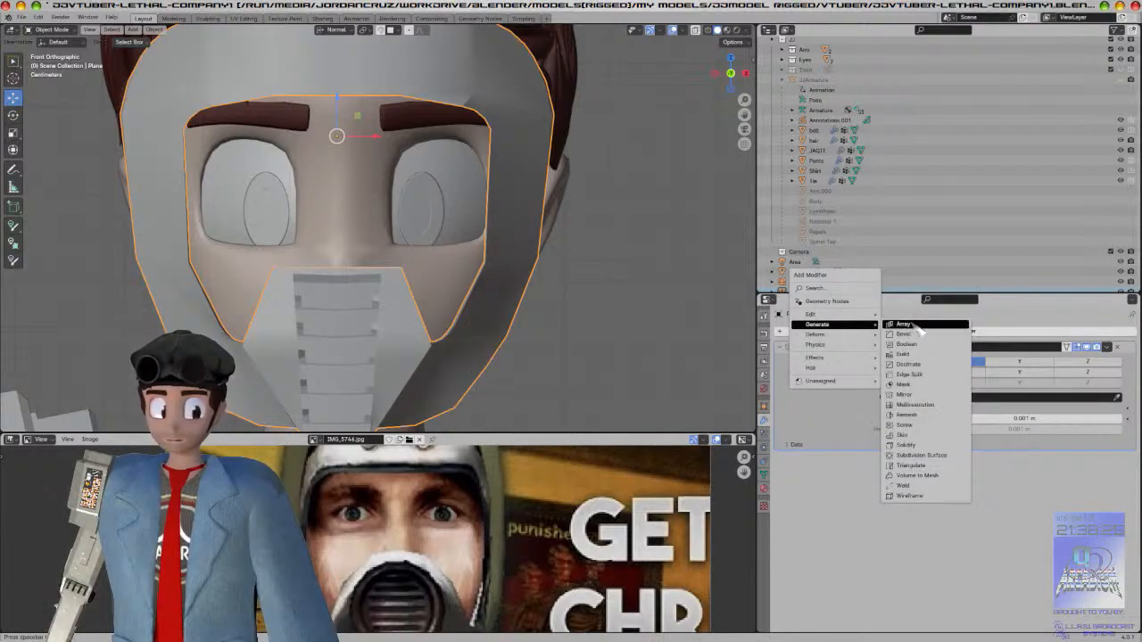
click(937, 456)
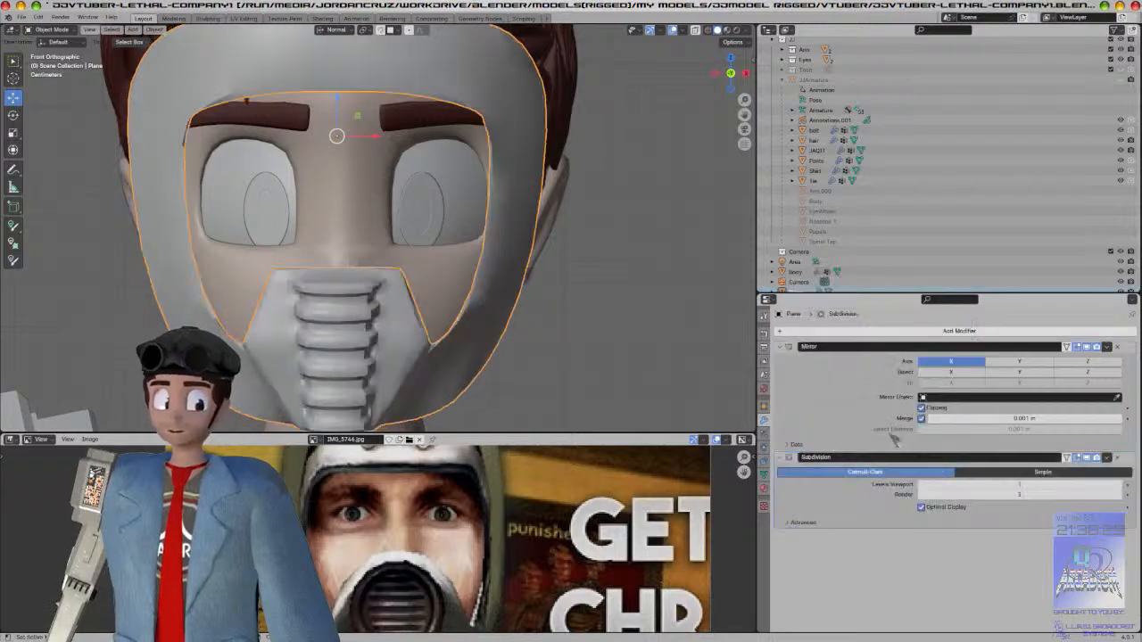
Step: Change the surface shading of the subdivided mask object
scroll(709, 358, down, 4)
middle_drag(677, 335, 571, 339)
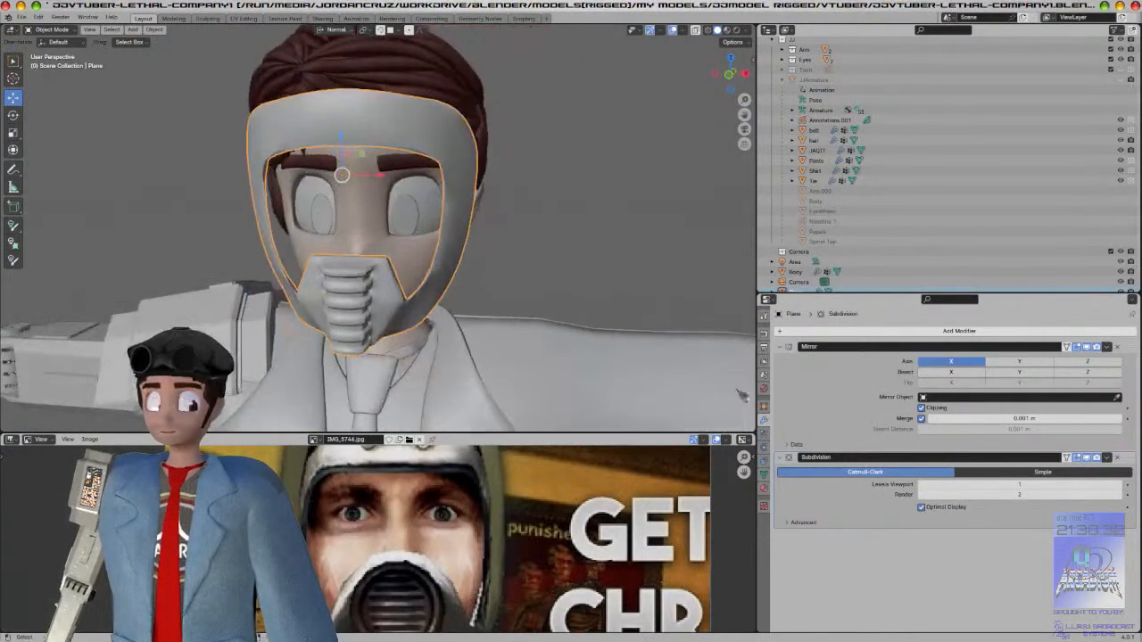
right_click(455, 236)
click(455, 232)
middle_drag(502, 261, 494, 287)
Step: Select the ribbed mouthpiece faces through the mesh in the right side view and grow the selection to cover its side
key(Tab)
scroll(550, 274, up, 3)
key(KP_3)
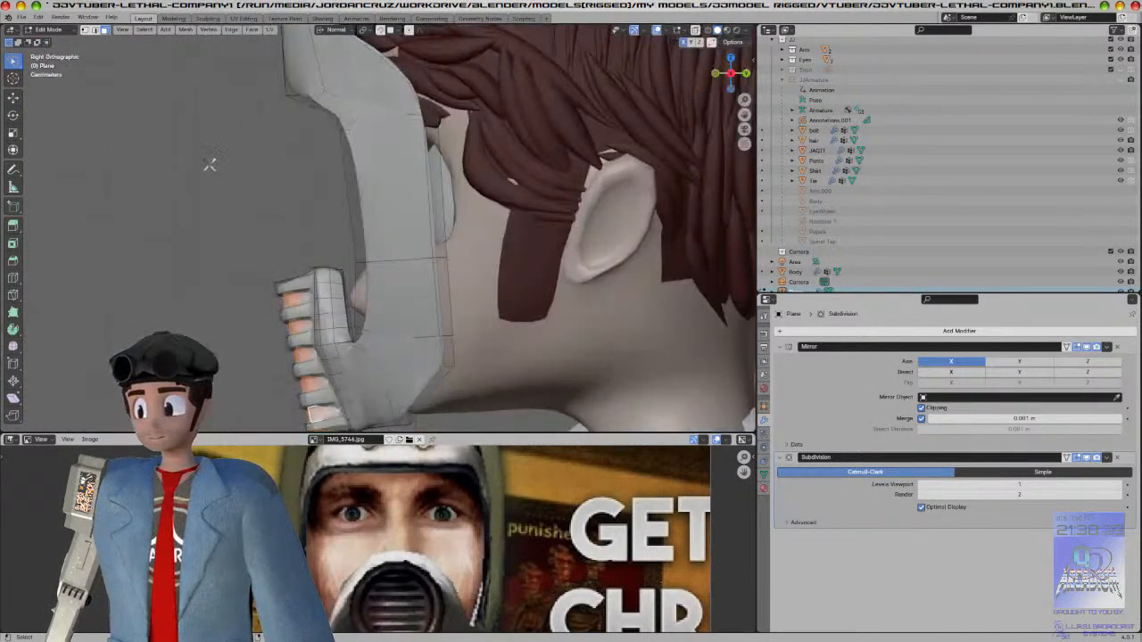
key(shift+z)
shift+middle_drag(276, 277, 278, 145)
drag(248, 134, 294, 323)
key(ctrl+KP_Add)
middle_drag(290, 313, 499, 321)
key(shift+z)
key(ctrl+KP_Add)
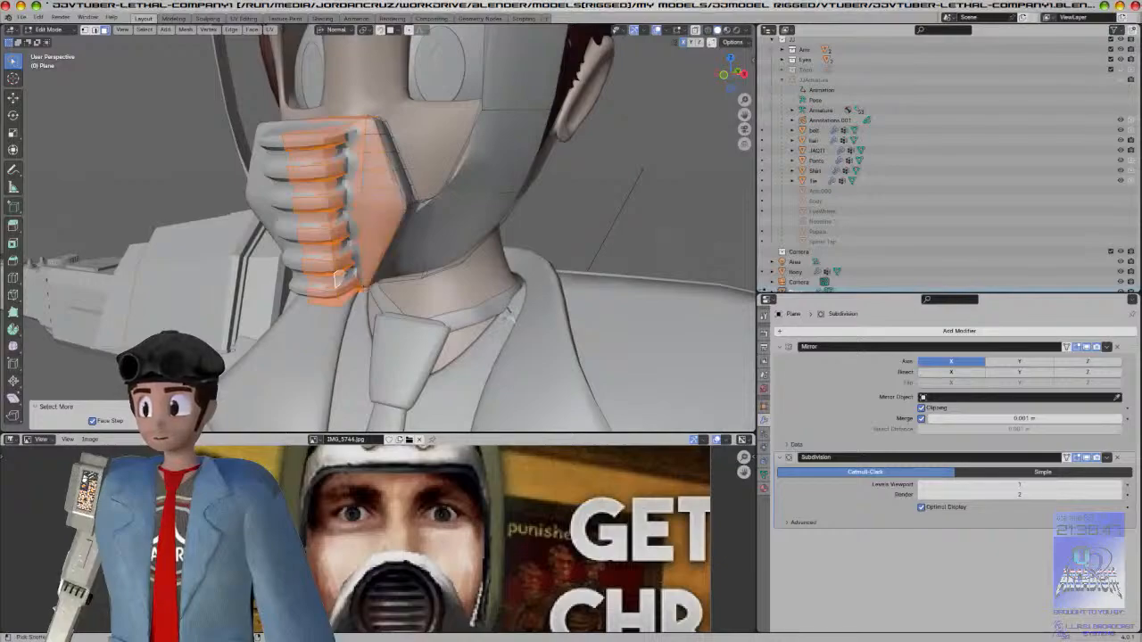
key(ctrl+KP_Subtract)
middle_drag(509, 316, 482, 316)
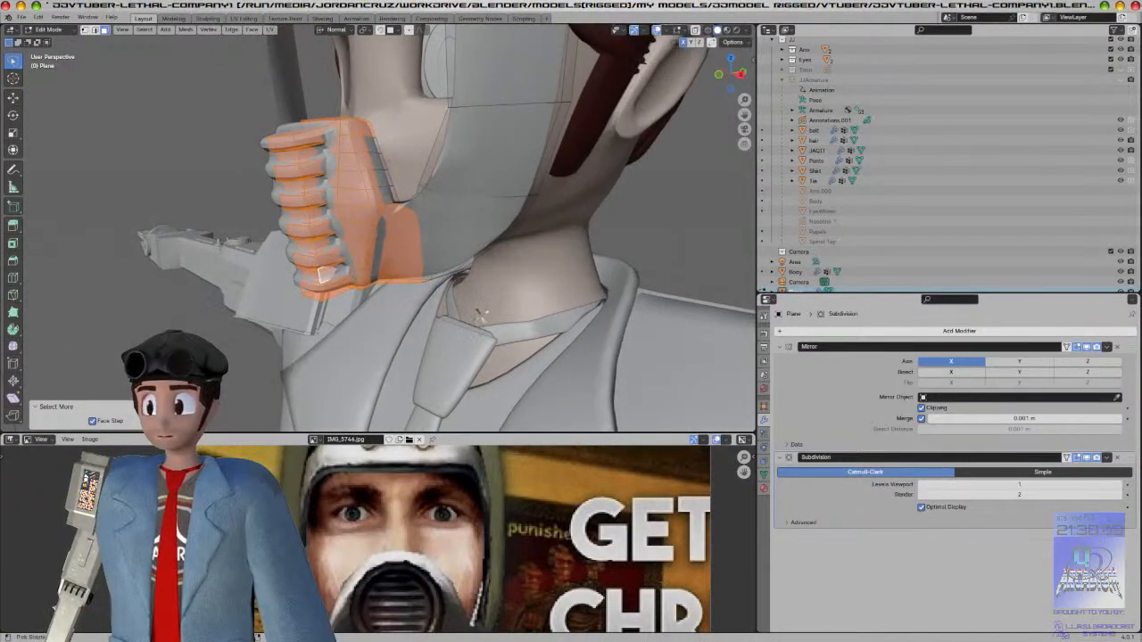
Step: Add the missing side and upper faces to the mouthpiece selection and crease all its edges for sharp corners
shift+click(376, 212)
middle_drag(376, 213, 476, 273)
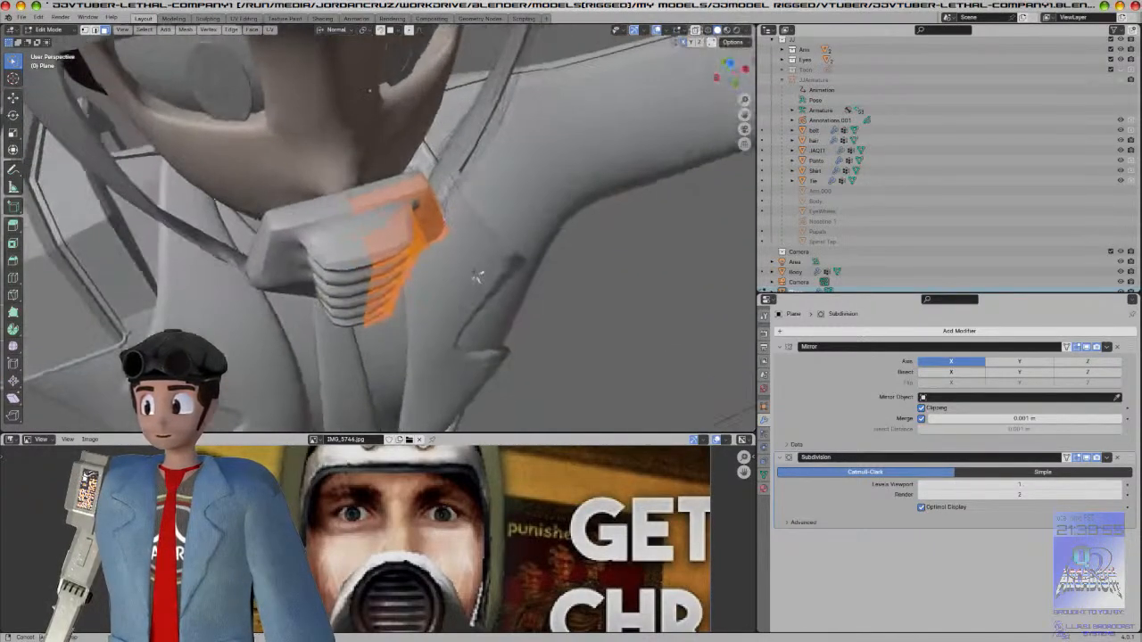
ctrl+click(376, 185)
middle_drag(401, 203, 473, 259)
key(shift+e)
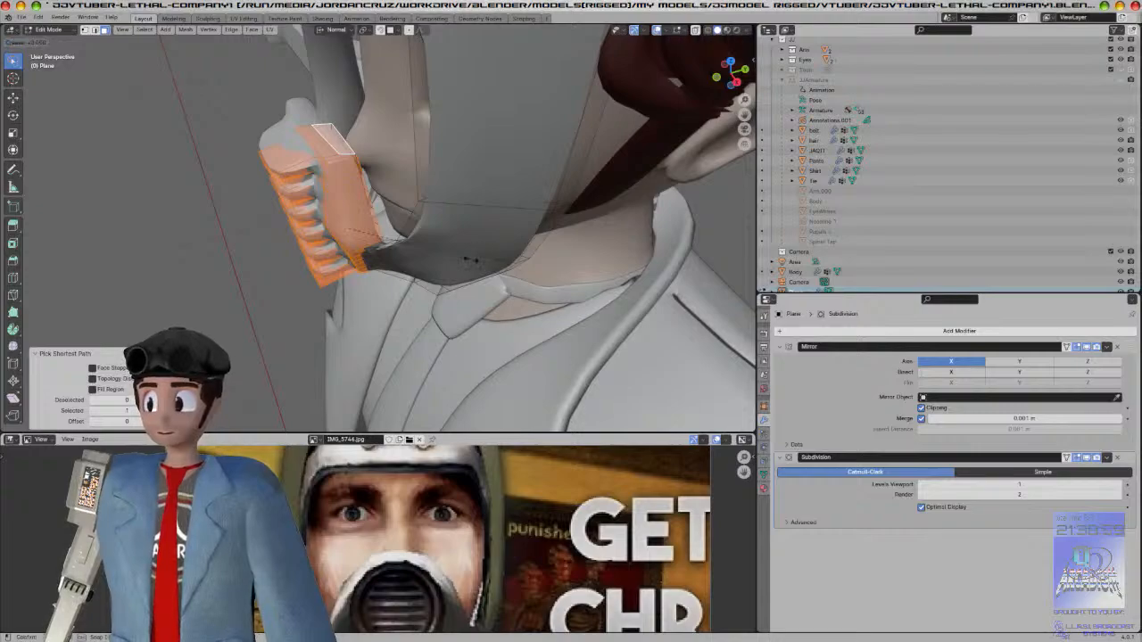
click(724, 380)
middle_drag(725, 381, 571, 282)
key(Tab)
scroll(571, 282, up, 3)
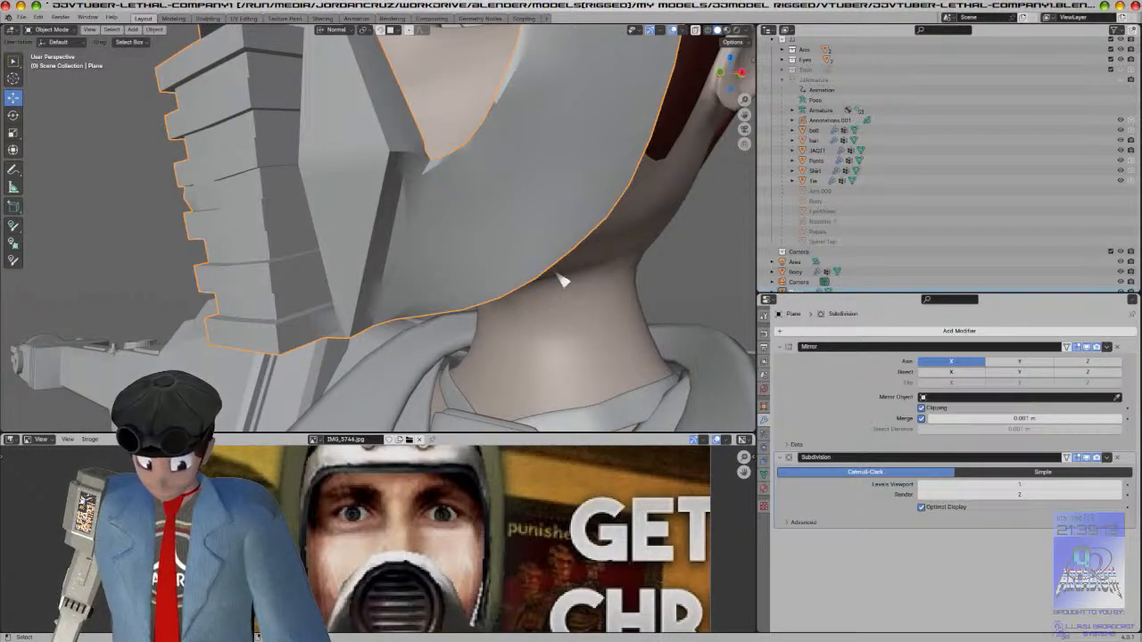
Step: Select only the helmet face directly behind the mouthpiece and crease its edges by 1.000
middle_drag(440, 185, 542, 264)
key(Tab)
middle_drag(325, 266, 169, 268)
scroll(414, 264, up, 3)
middle_drag(438, 258, 415, 259)
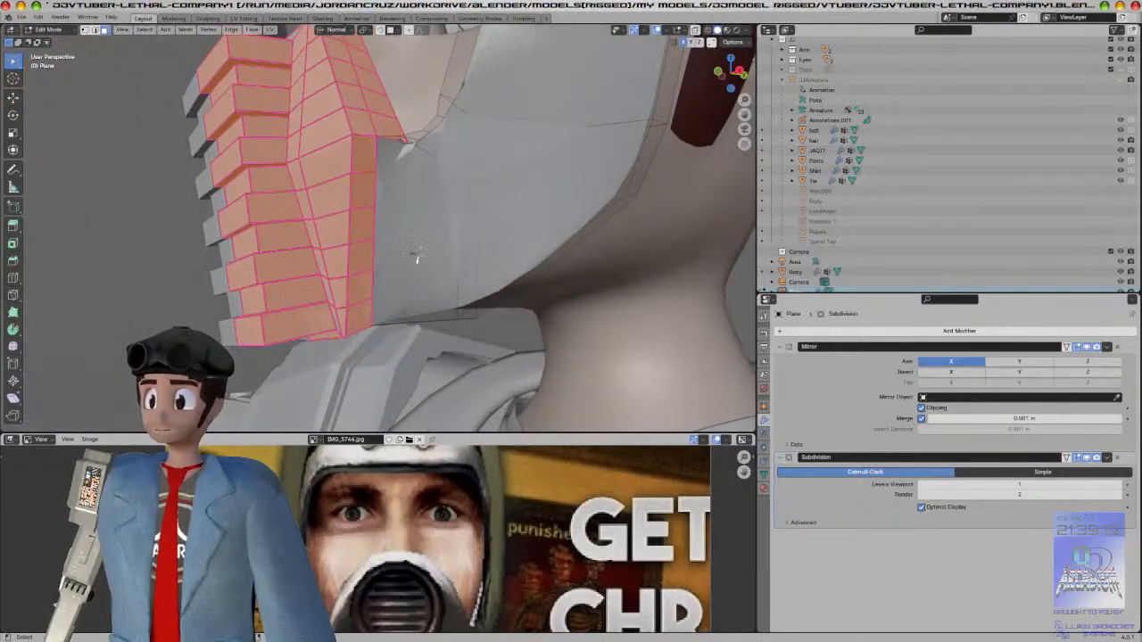
key(alt+a)
click(450, 250)
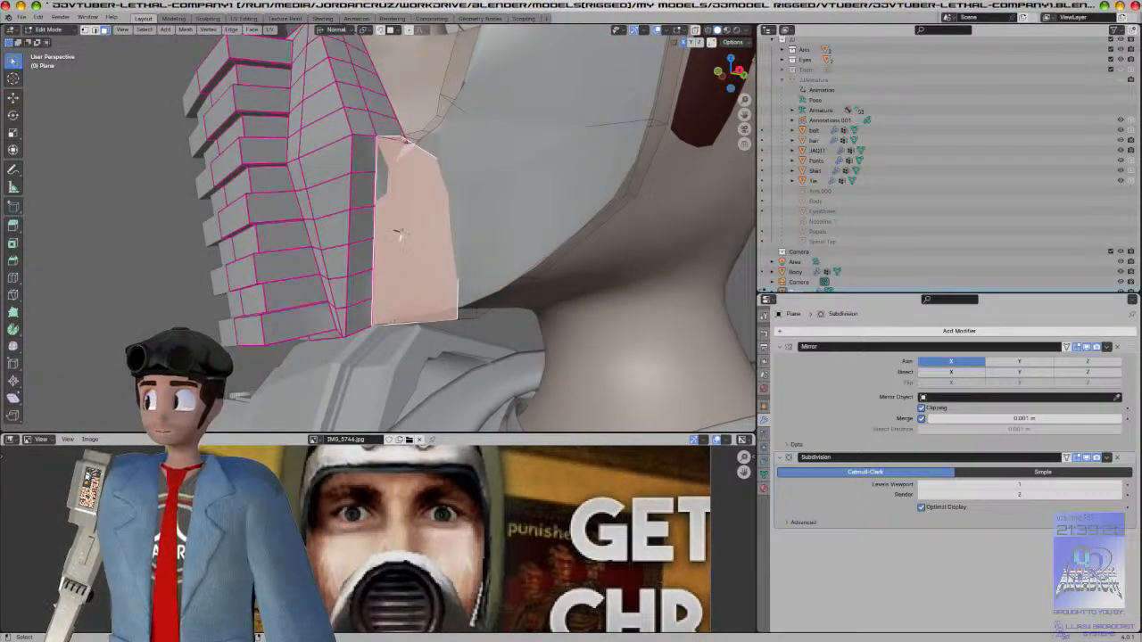
key(s)
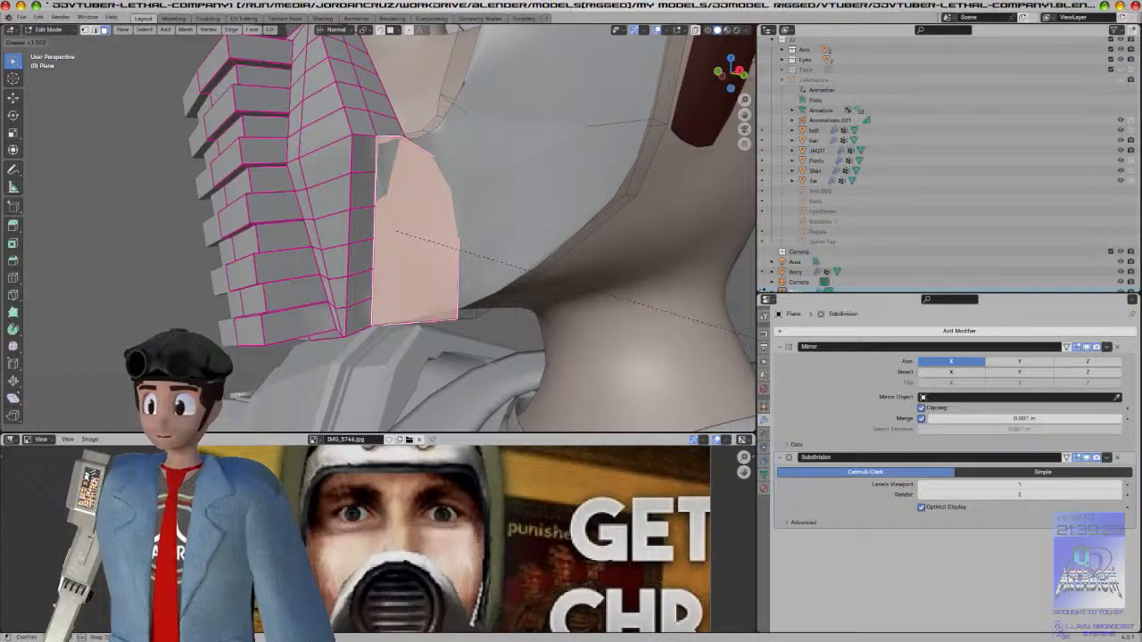
click(393, 411)
middle_drag(335, 254, 389, 331)
key(Tab)
scroll(455, 290, down, 5)
Step: Select the edge loops running around the helmet's outer rim in edge mode and crease them with a factor of 1.000
key(Tab)
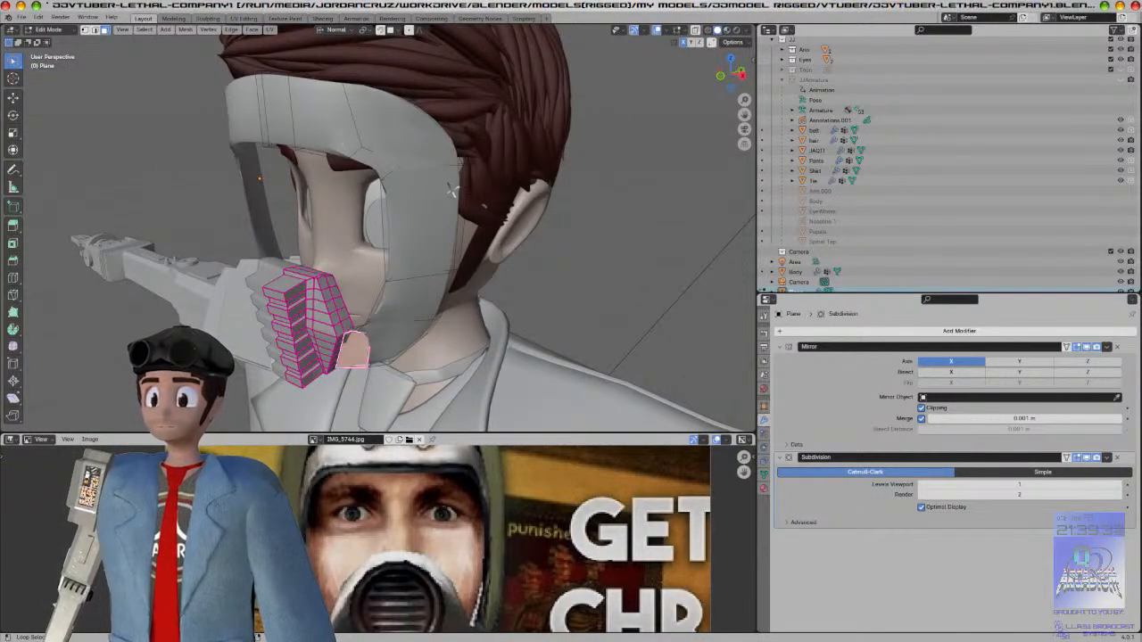
key(l)
key(alt+a)
click(96, 30)
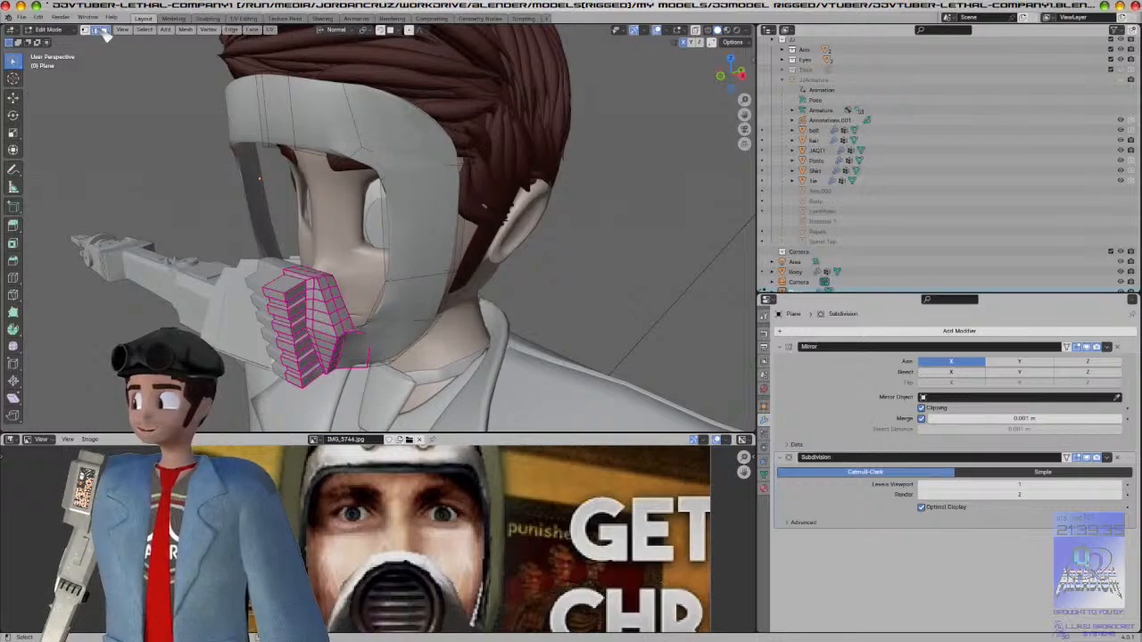
alt+click(464, 181)
middle_drag(464, 181, 440, 218)
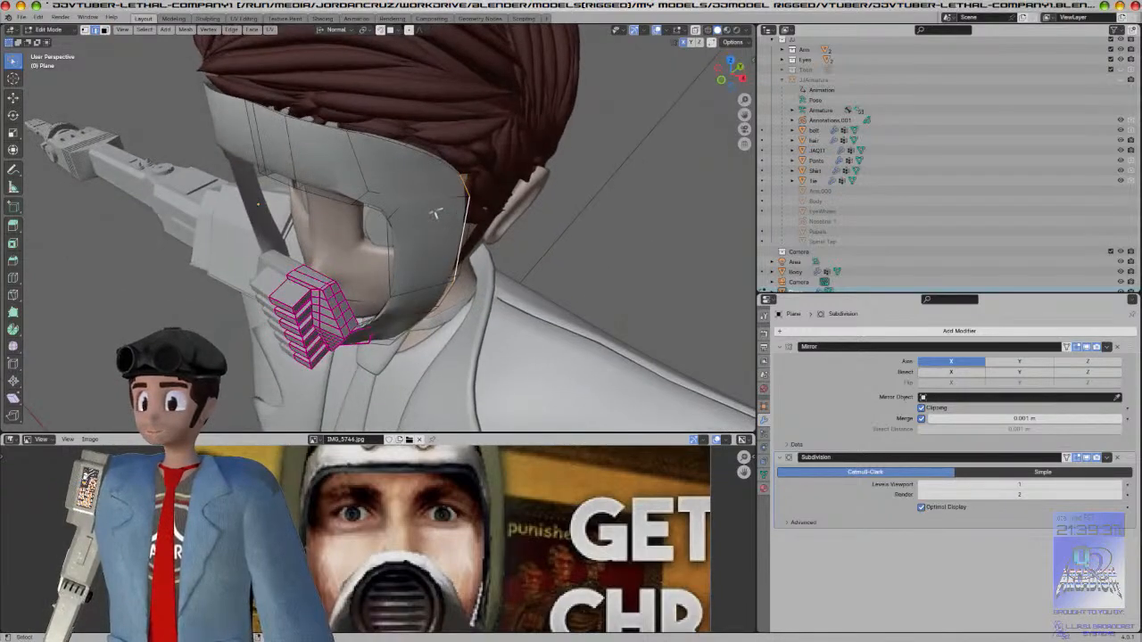
alt+shift+click(359, 133)
alt+shift+click(307, 123)
middle_drag(361, 290, 347, 124)
scroll(369, 292, down, 1)
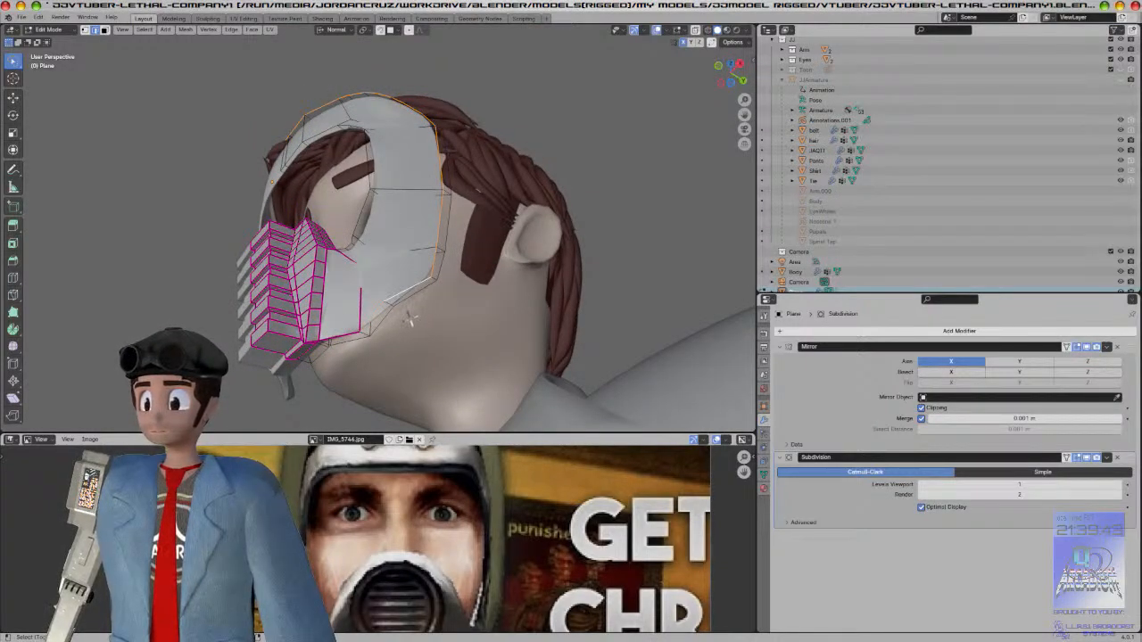
key(shift+e)
click(113, 279)
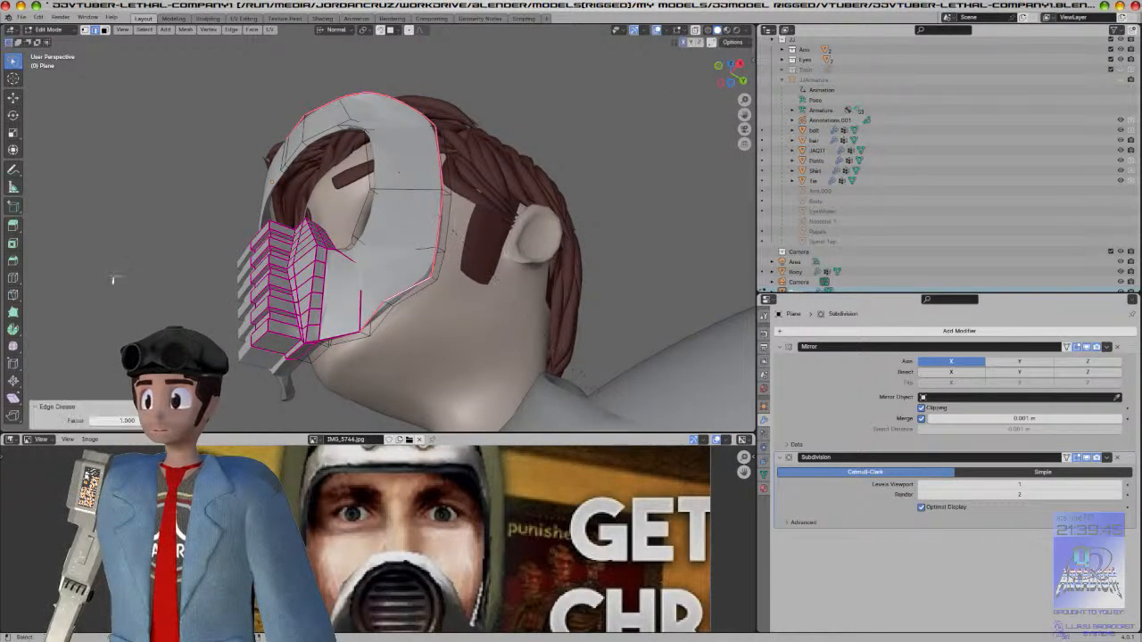
Step: Crease the second edge loop along the back of the helmet's outer rim, including its upper section
middle_drag(119, 267, 275, 200)
alt+click(275, 200)
middle_drag(390, 325, 423, 328)
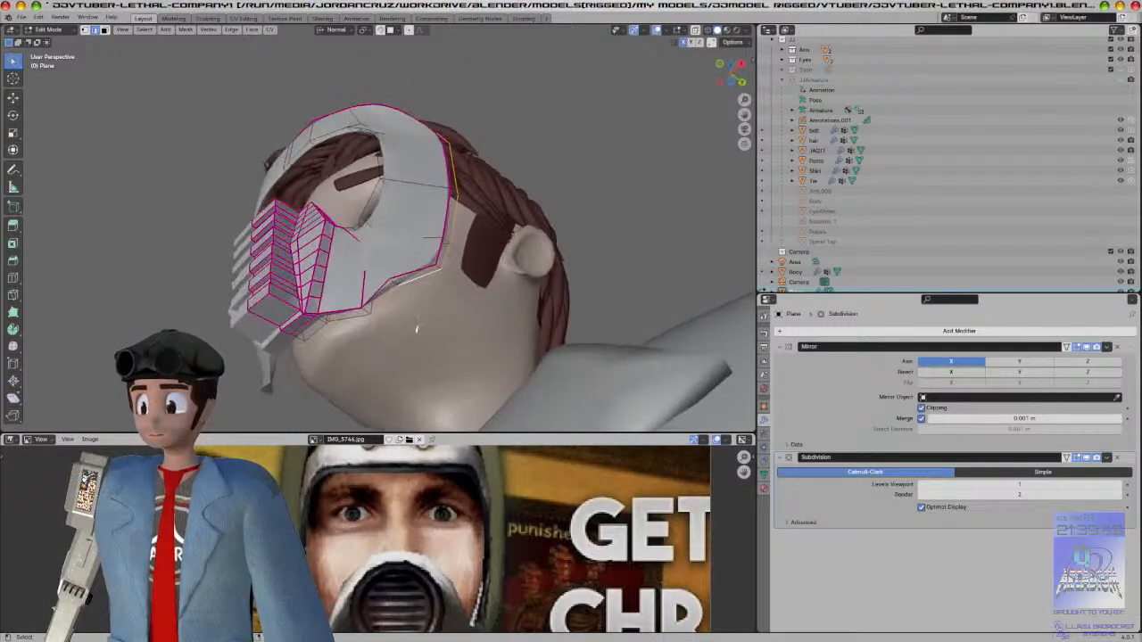
middle_drag(340, 320, 340, 131)
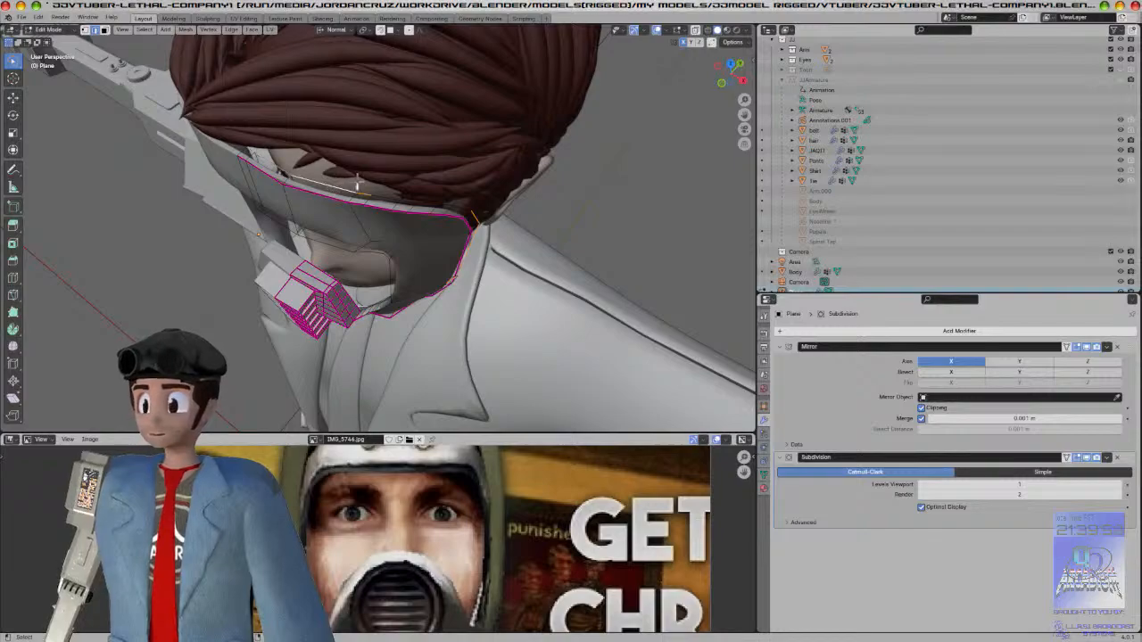
alt+shift+click(408, 203)
key(shift+e)
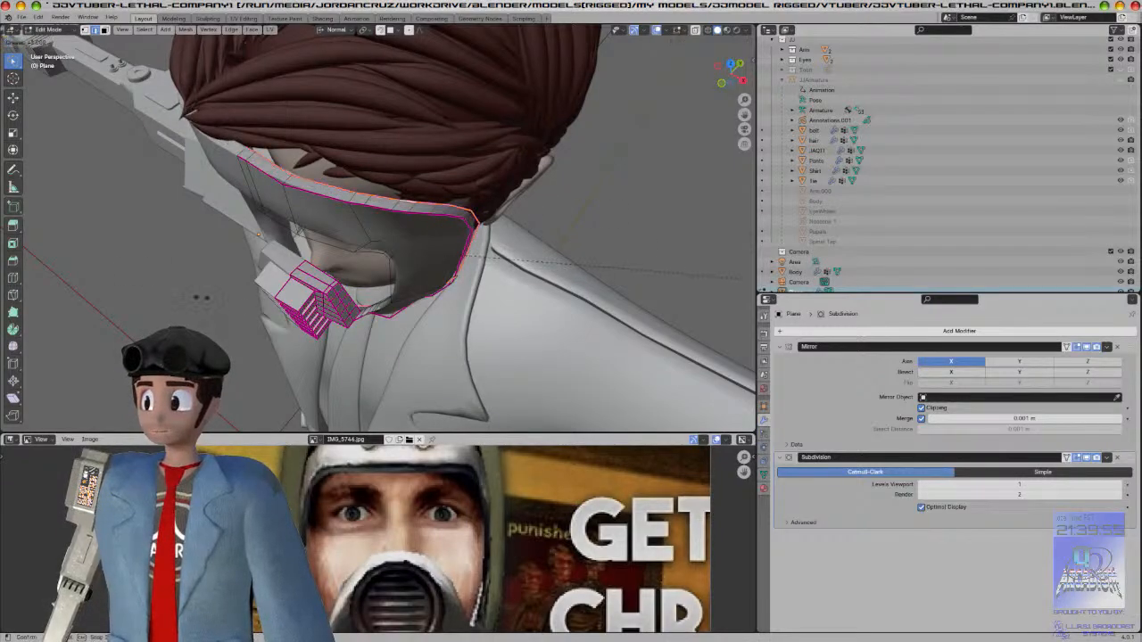
click(384, 323)
Step: Select the inner edge loop around the face opening, along the cheek and brow, and crease it
middle_drag(384, 305, 405, 317)
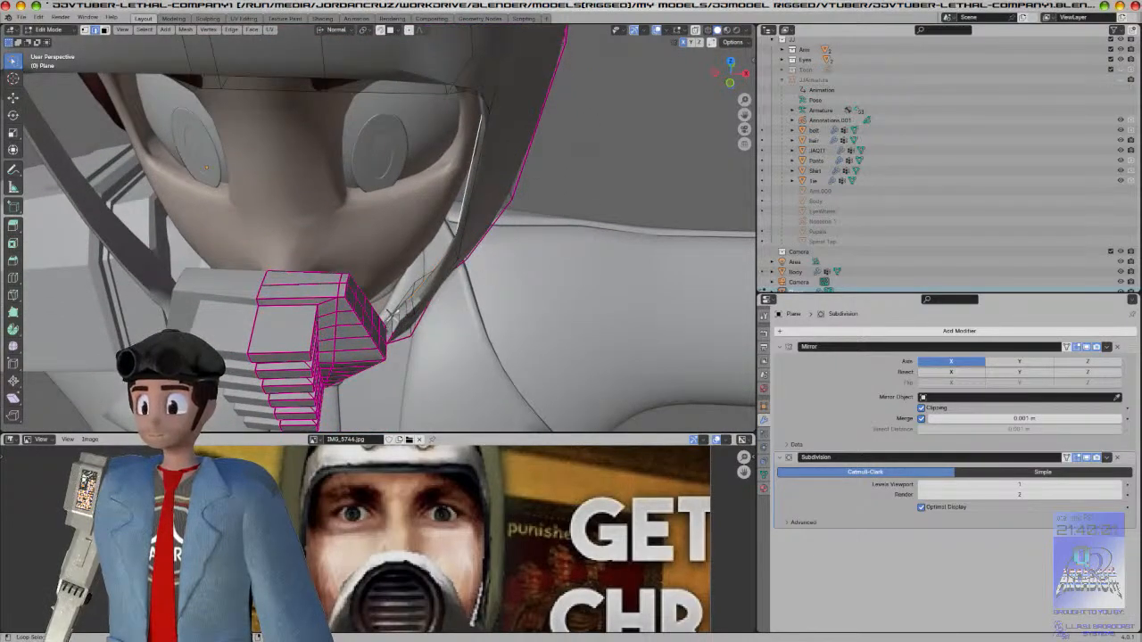
alt+click(406, 320)
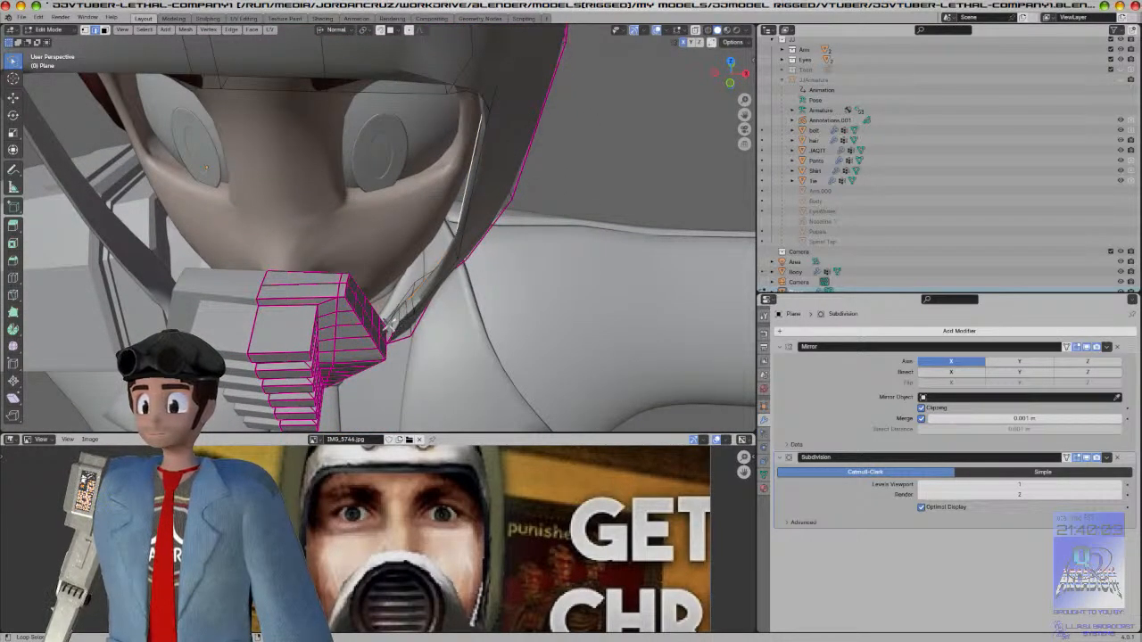
alt+click(389, 327)
middle_drag(391, 321, 480, 282)
shift+middle_drag(533, 108, 518, 157)
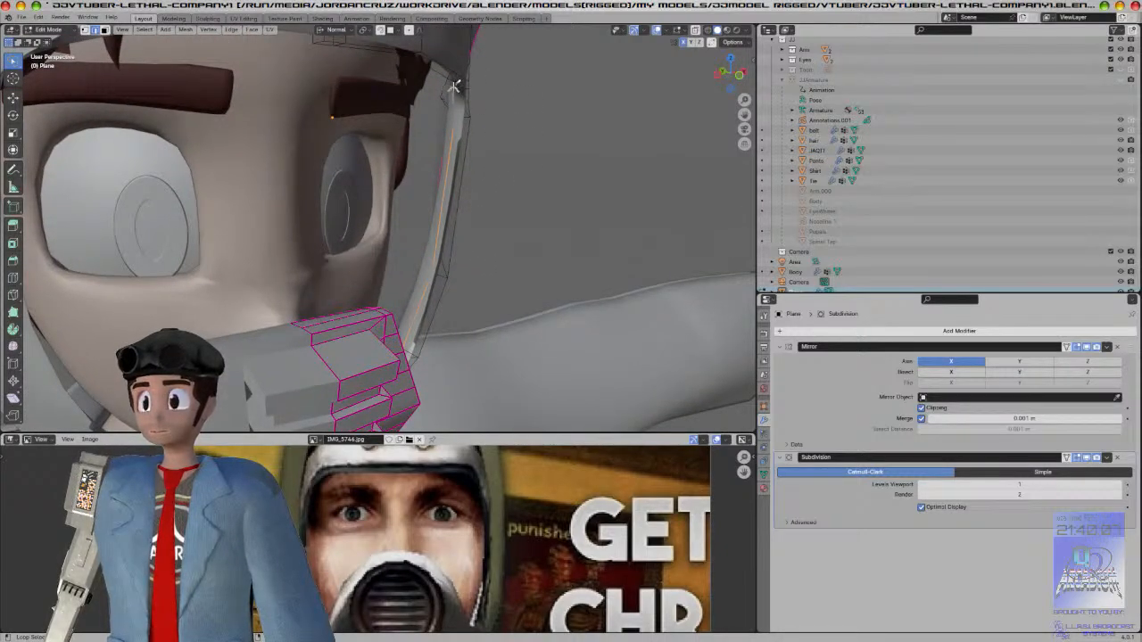
alt+shift+click(446, 74)
key(shift+e)
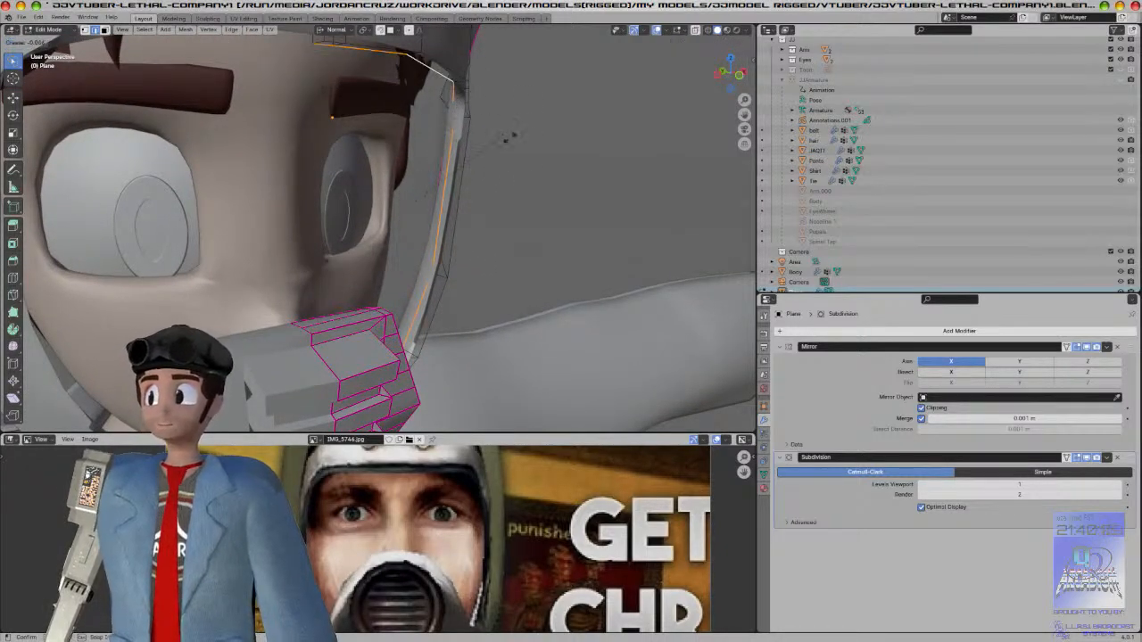
click(527, 147)
Step: Select the front edge loop around the face opening, across brow and cheek, and crease it with a factor of 1.000
shift+middle_drag(426, 181, 422, 236)
key(a)
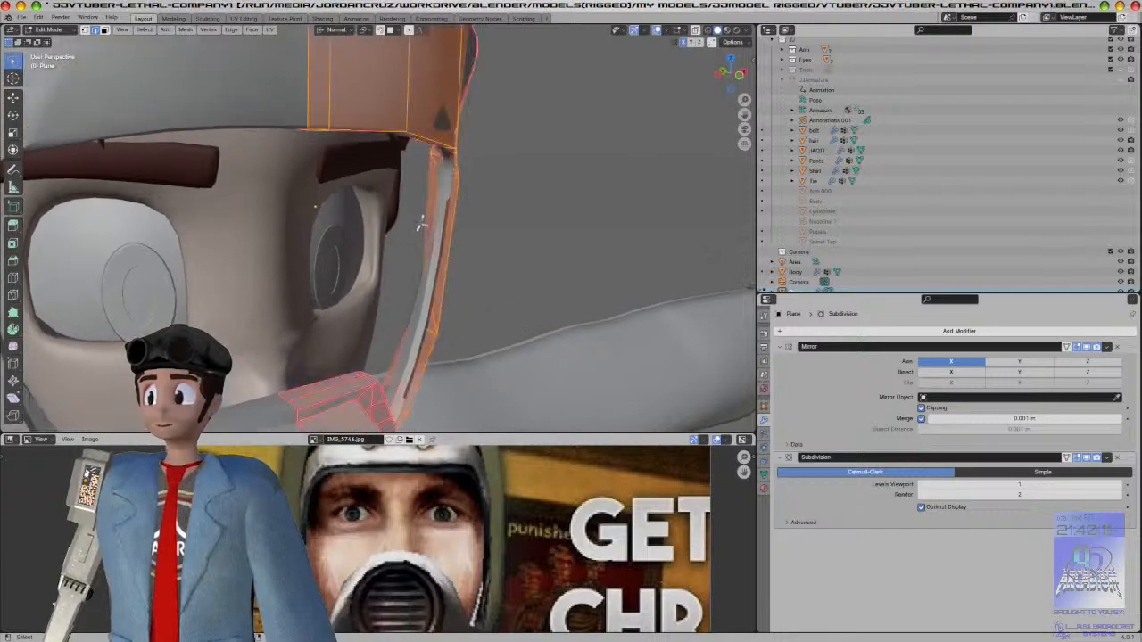
key(a)
alt+click(428, 139)
middle_drag(472, 183, 464, 203)
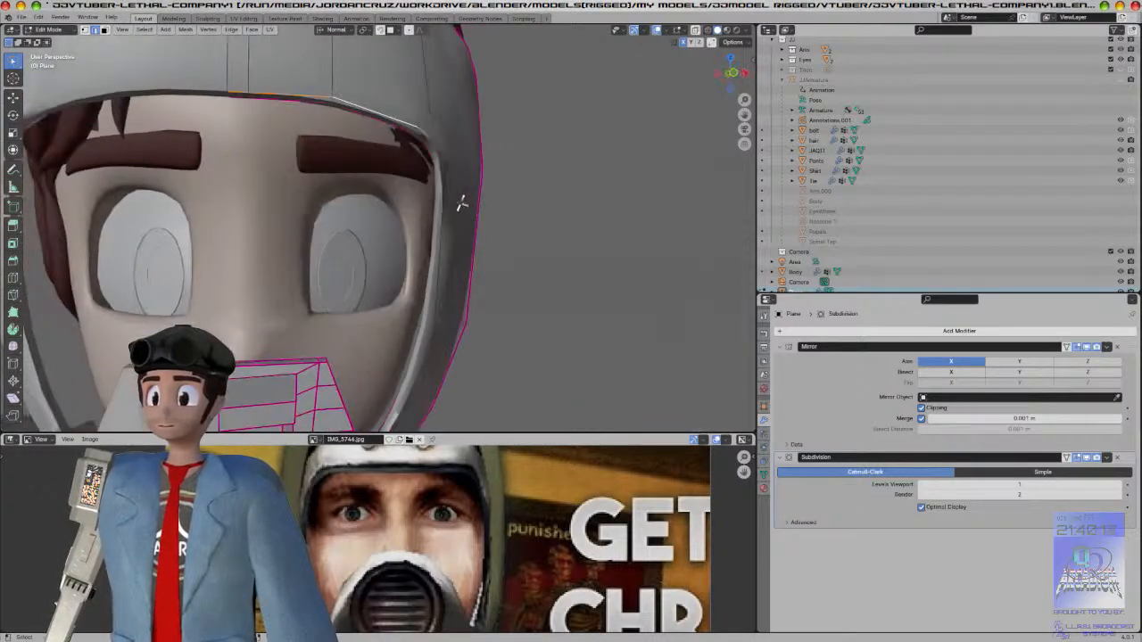
alt+shift+click(434, 143)
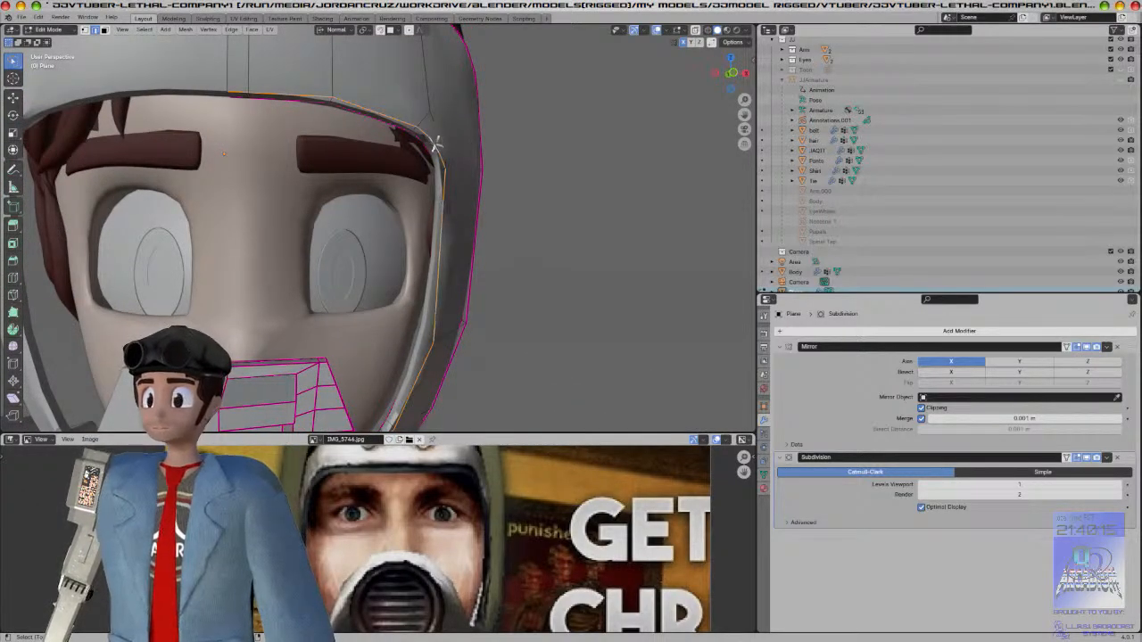
key(shift+e)
click(645, 106)
Step: Extend the edge selection down the face opening's lower edge to the mouthpiece and crease the whole path
scroll(593, 115, down, 3)
shift+middle_drag(549, 164, 523, 74)
scroll(495, 111, up, 5)
middle_drag(488, 122, 408, 185)
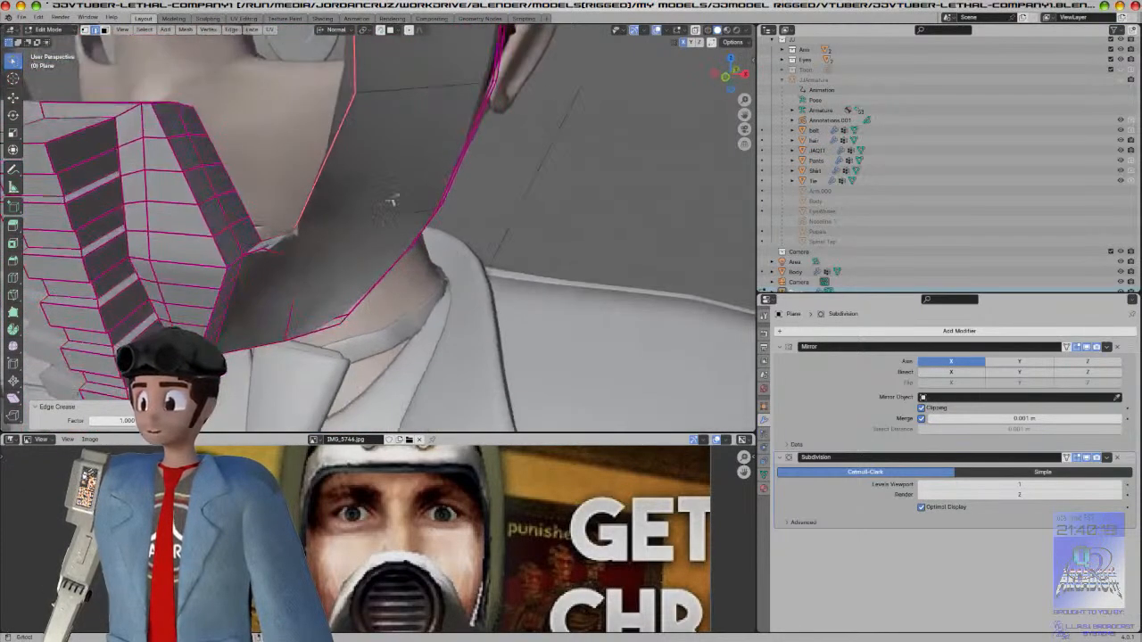
ctrl+click(256, 254)
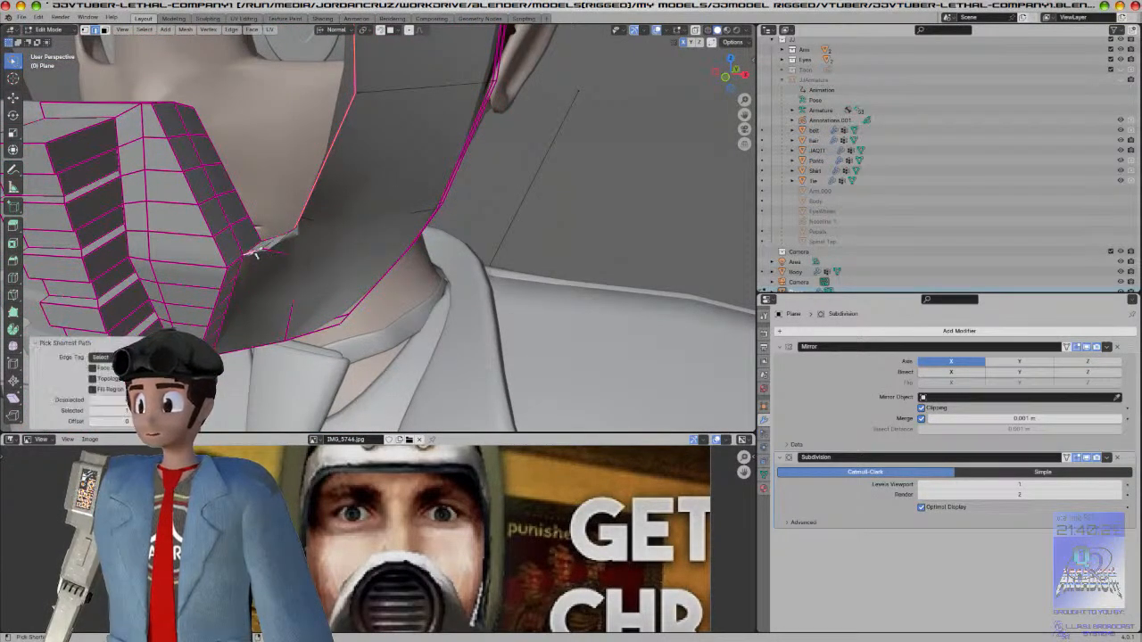
scroll(337, 260, up, 2)
key(shift+e)
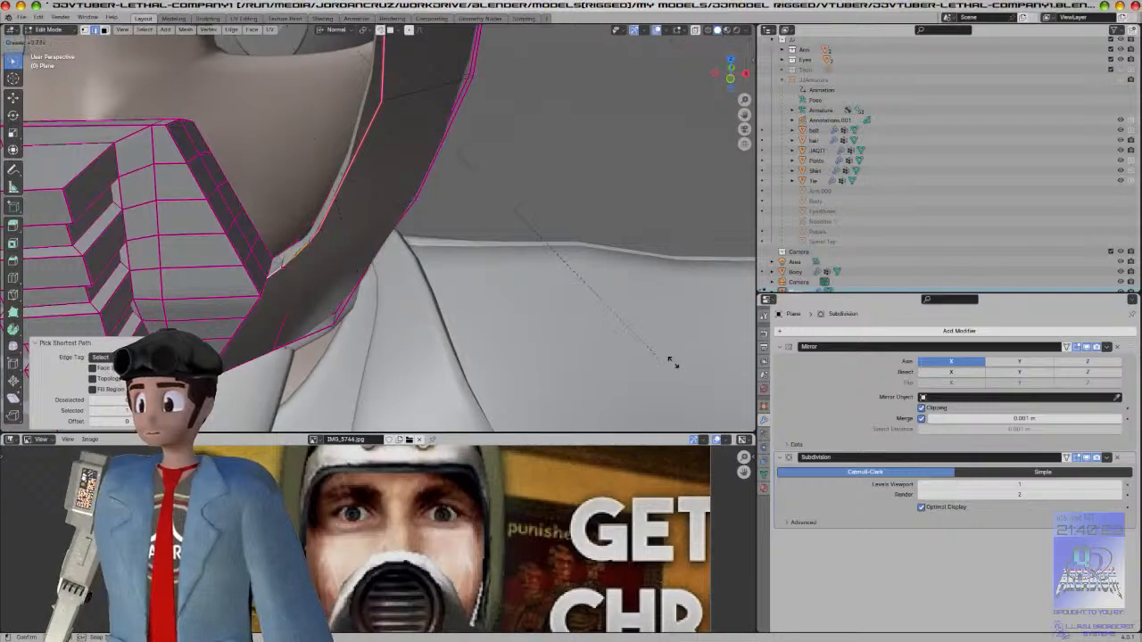
click(312, 108)
Step: Check the creased face opening and the mouthpiece joint from the front and side in object mode
key(Tab)
scroll(311, 104, down, 5)
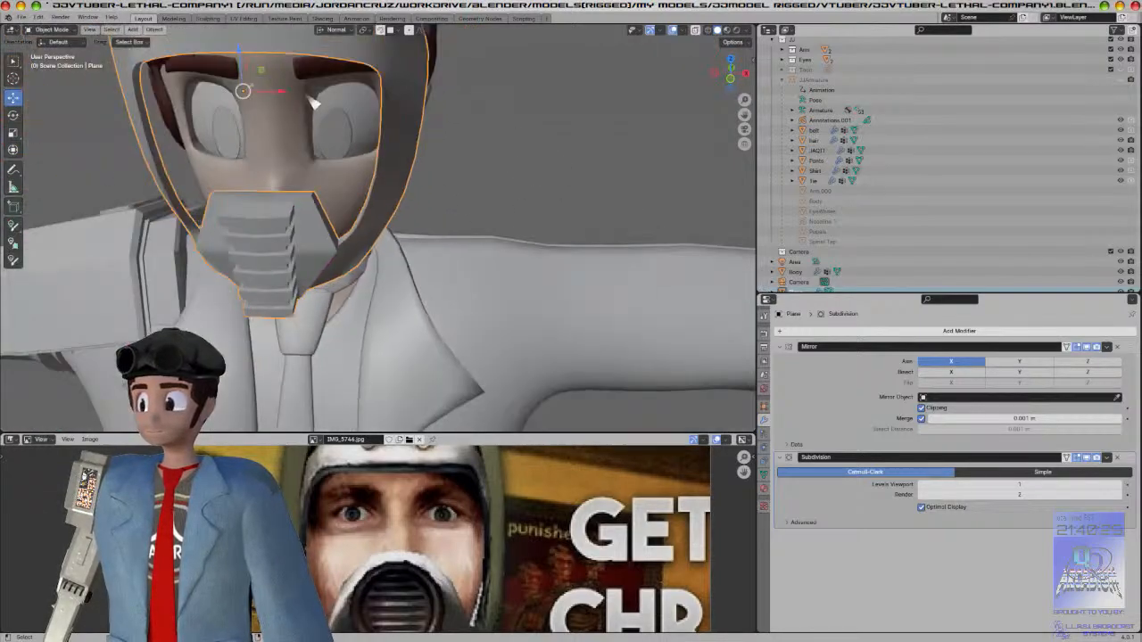
click(398, 167)
scroll(397, 167, up, 2)
middle_drag(384, 167, 478, 216)
key(KP_1)
scroll(383, 202, up, 2)
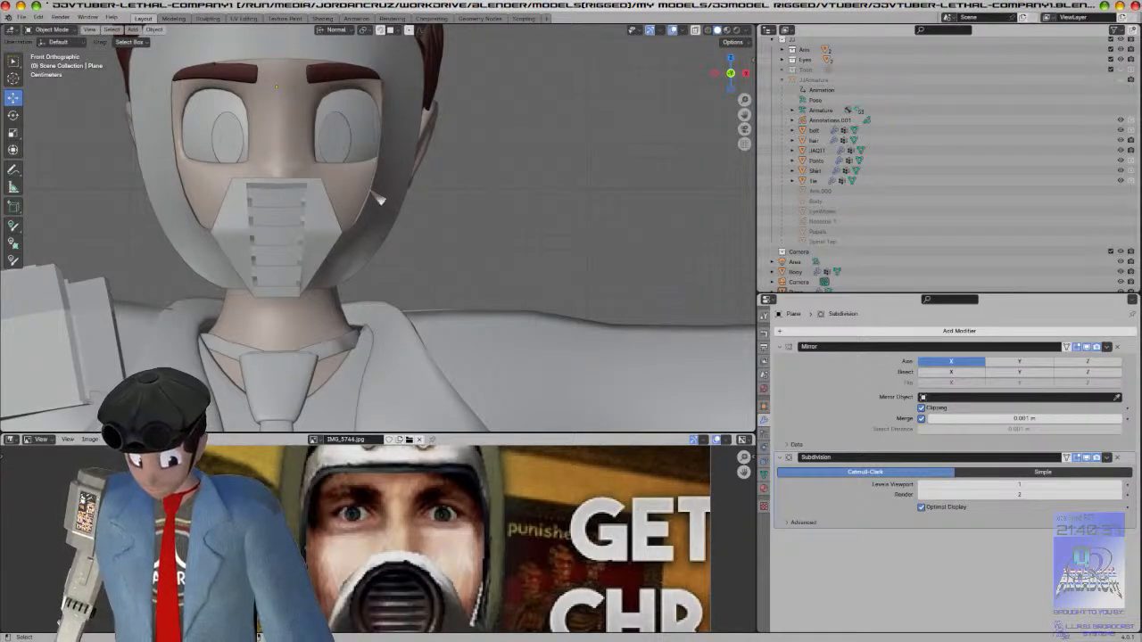
mouse_move(421, 219)
middle_down()
mouse_move(357, 217)
mouse_move(378, 205)
mouse_move(346, 231)
mouse_move(401, 226)
middle_up()
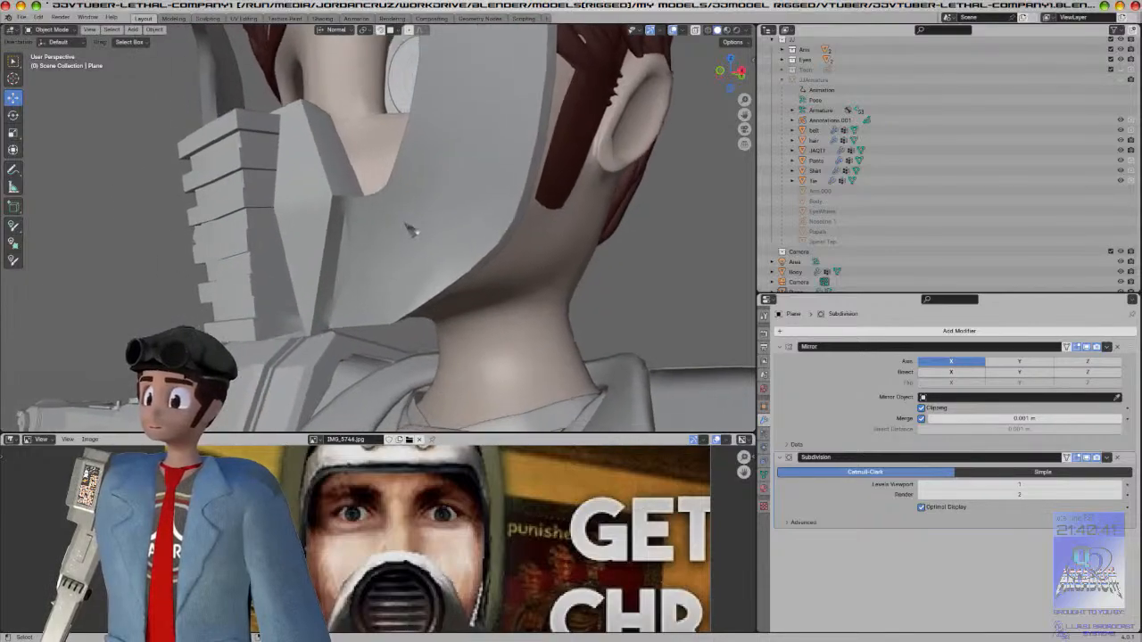
Step: Select the short cross edges on the mouthpiece's side where it joins the helmet and reduce their edge crease
key(Tab)
scroll(371, 238, up, 4)
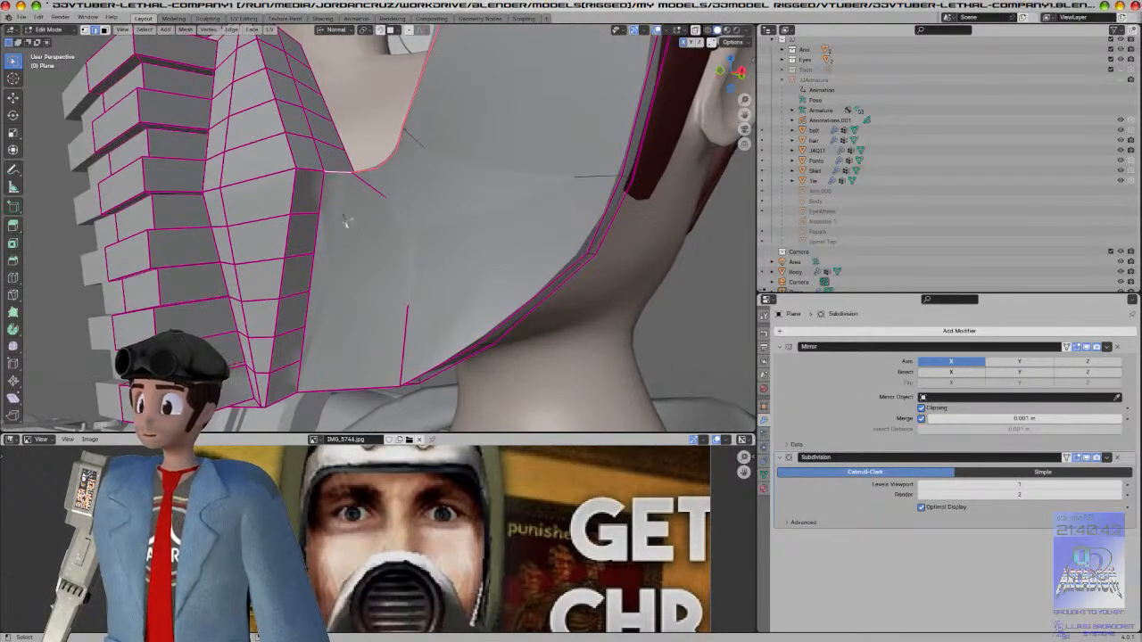
click(308, 214)
ctrl+click(290, 361)
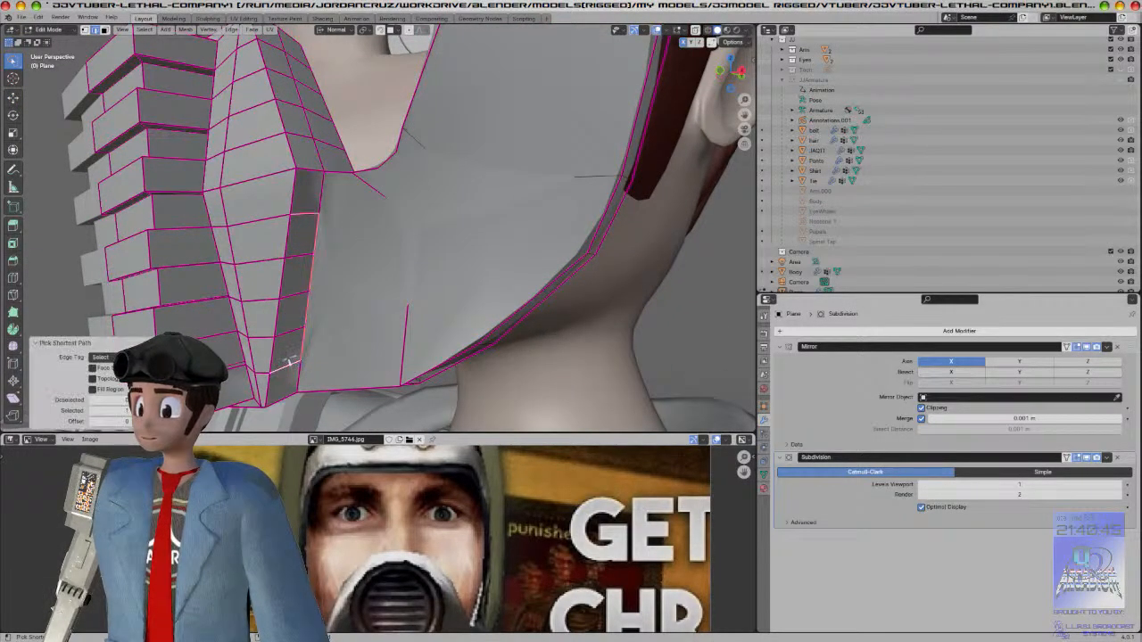
key(ctrl+z)
click(287, 275)
click(300, 290)
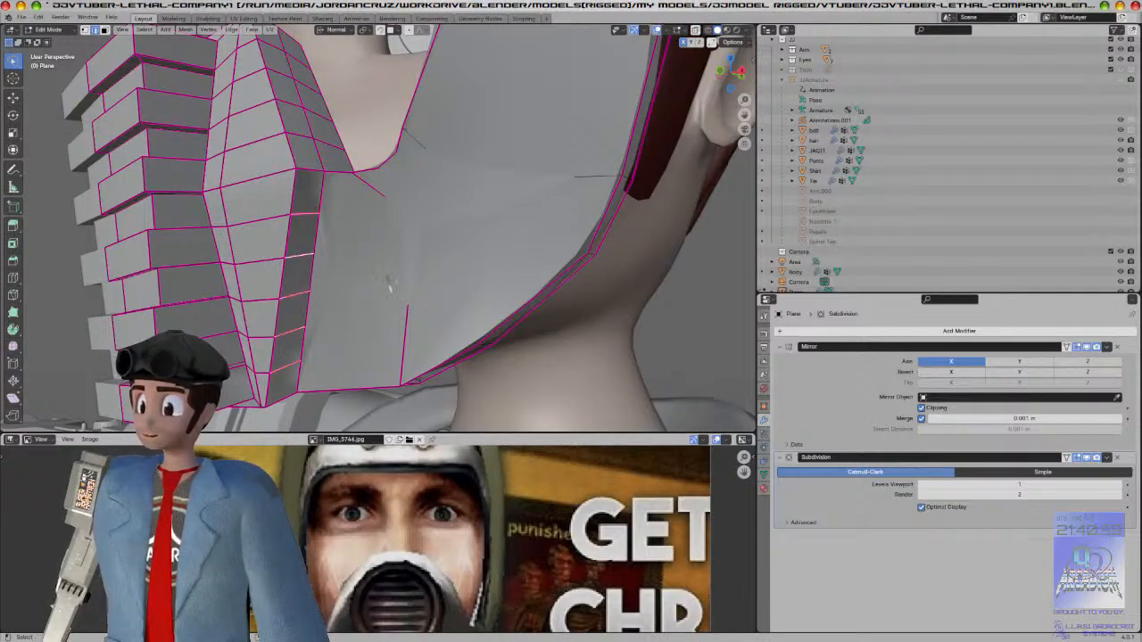
key(s)
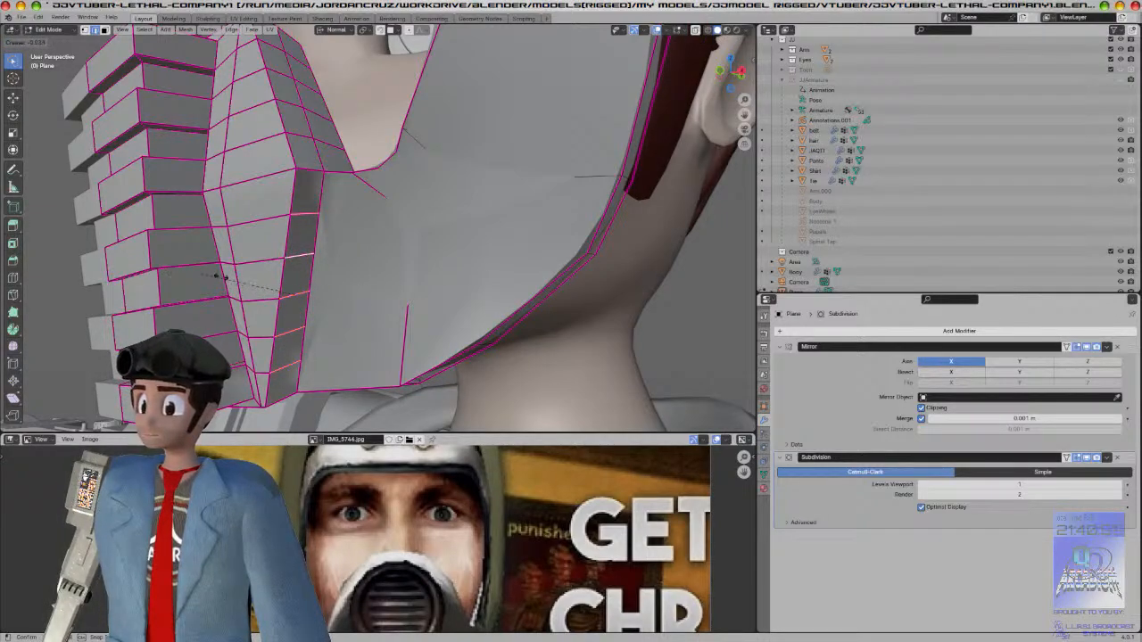
click(289, 287)
key(shift+e)
click(324, 301)
key(Tab)
Step: Examine how the helmet and mouthpiece sit around the face in front and right views
scroll(334, 306, down, 3)
middle_drag(336, 307, 397, 329)
scroll(397, 329, down, 4)
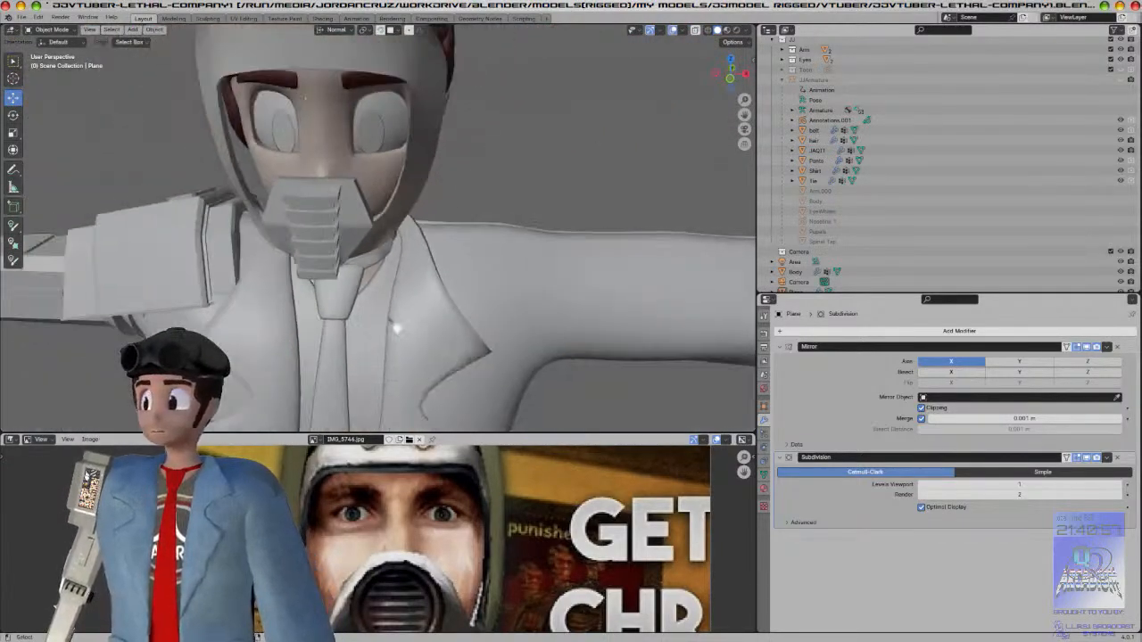
key(KP_1)
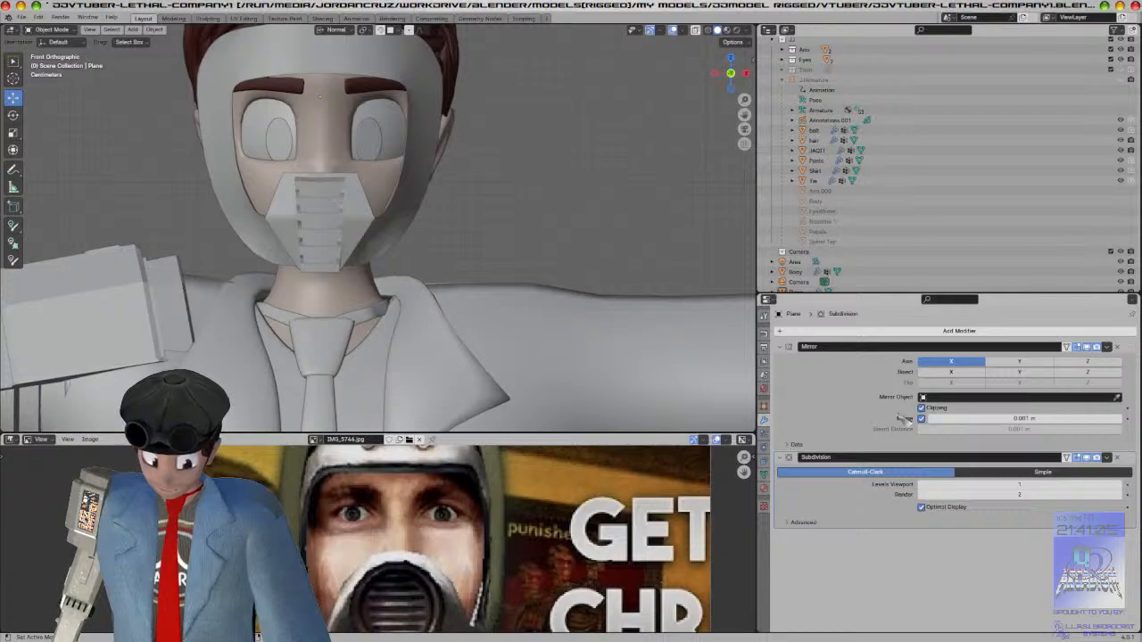
middle_drag(517, 237, 501, 304)
key(KP_3)
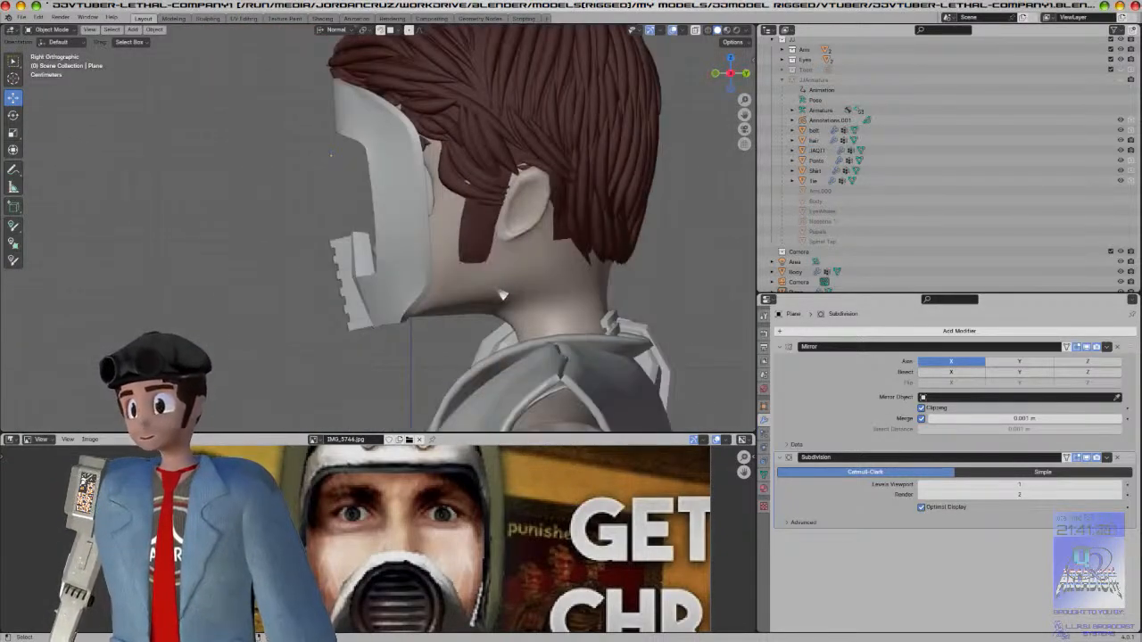
click(385, 160)
right_click(389, 160)
key(Escape)
key(KP_1)
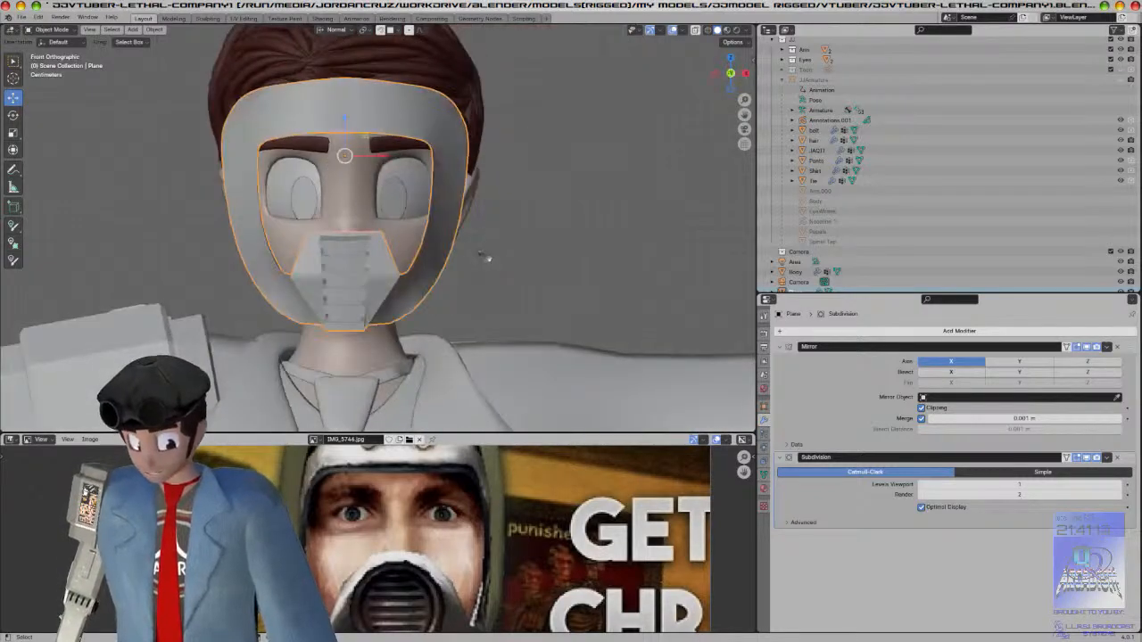
scroll(486, 259, up, 4)
key(Tab)
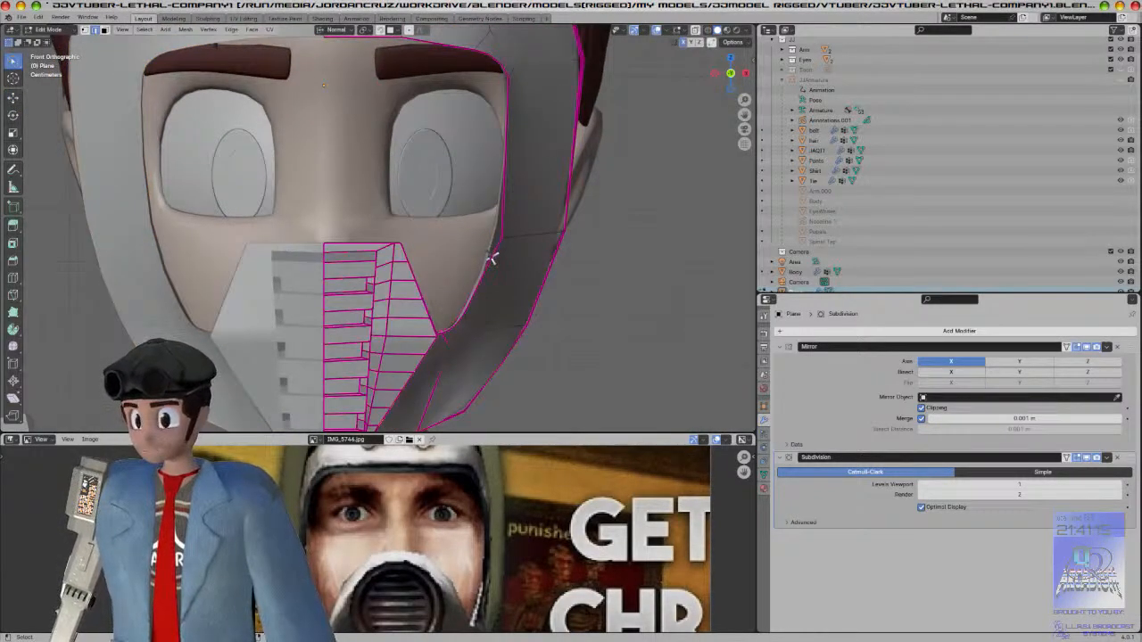
key(Tab)
key(KP_3)
Step: Add a plane mesh and rotate it 90 degrees in side view so it stands upright
key(shift+a)
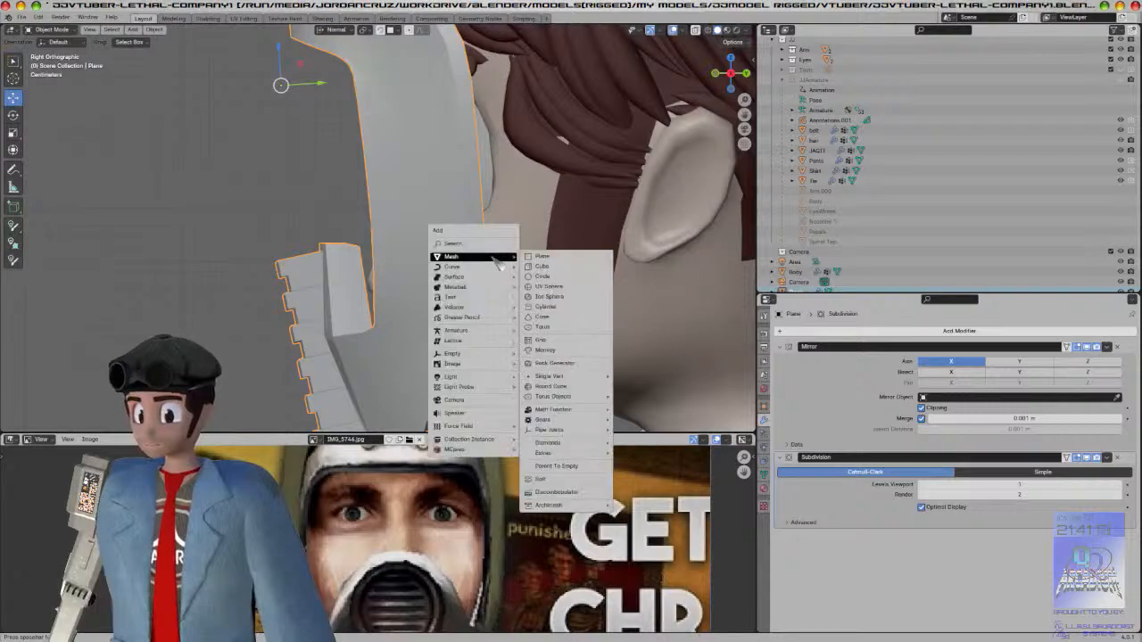
click(552, 265)
scroll(563, 262, down, 8)
scroll(563, 262, down, 8)
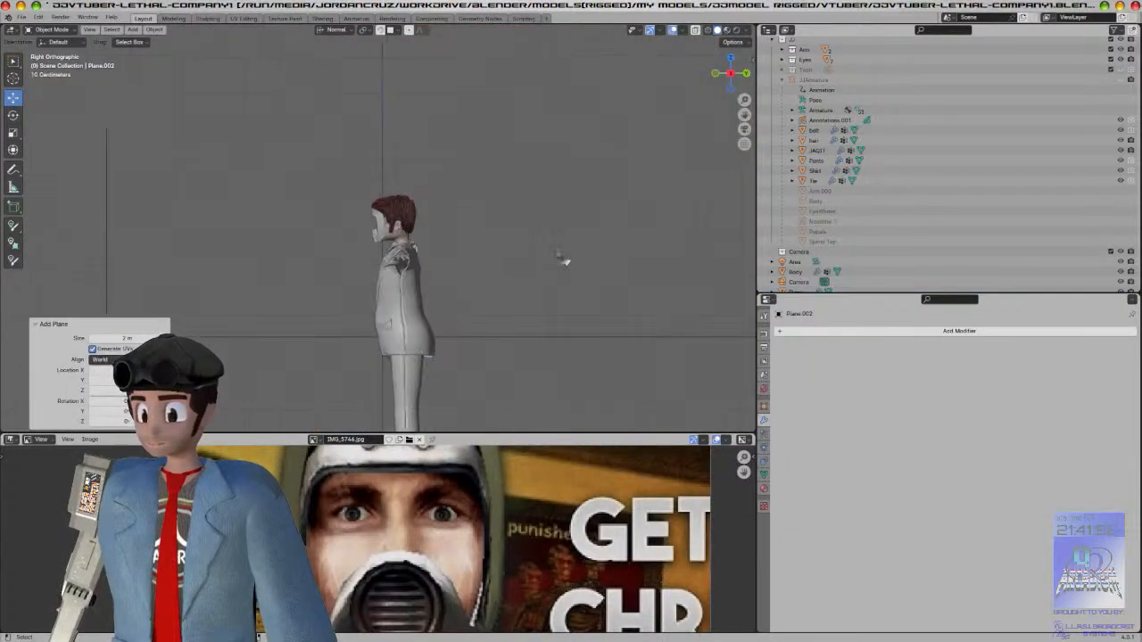
text(r90)
key(Return)
Step: Scale the upright plane down and move it to just in front of the helmet's face opening
key(s)
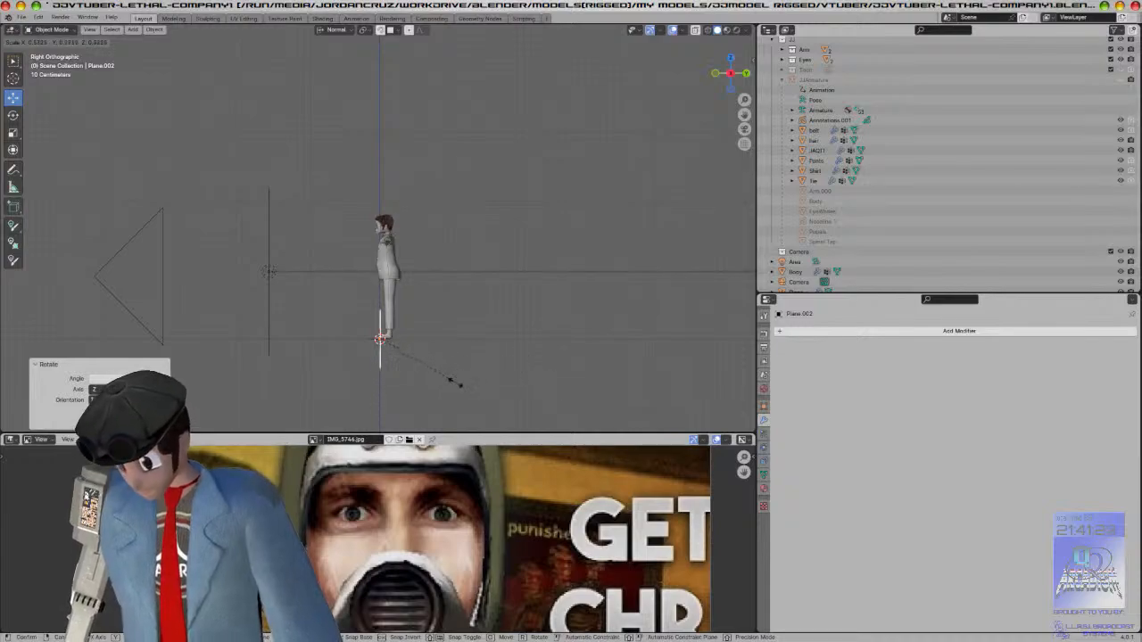
click(437, 386)
key(g)
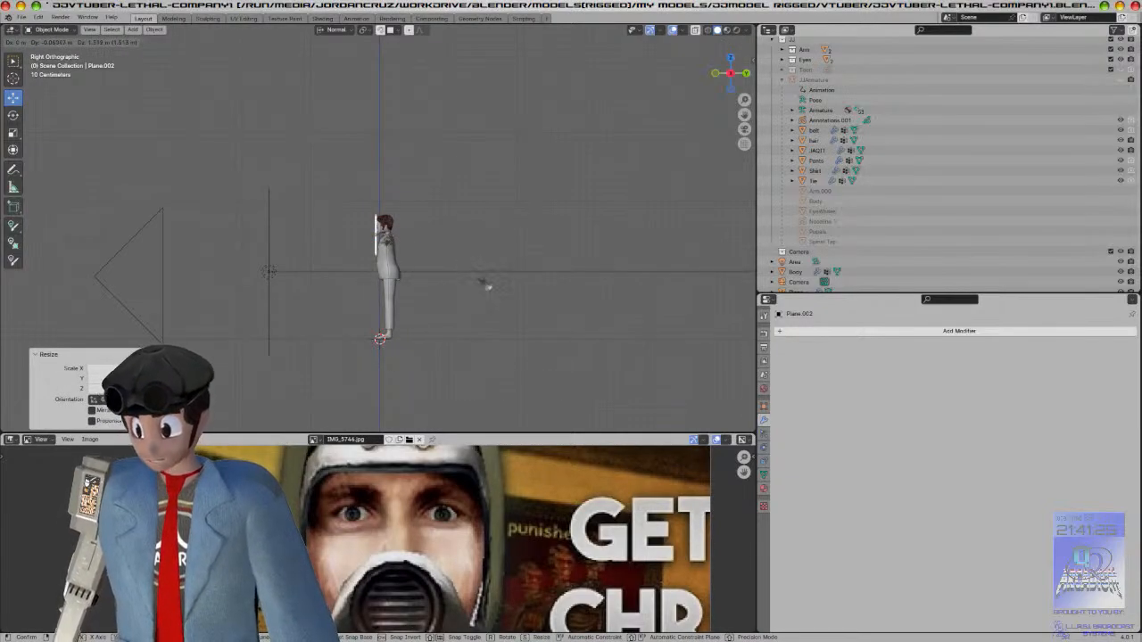
click(488, 285)
scroll(488, 286, up, 7)
scroll(487, 285, up, 5)
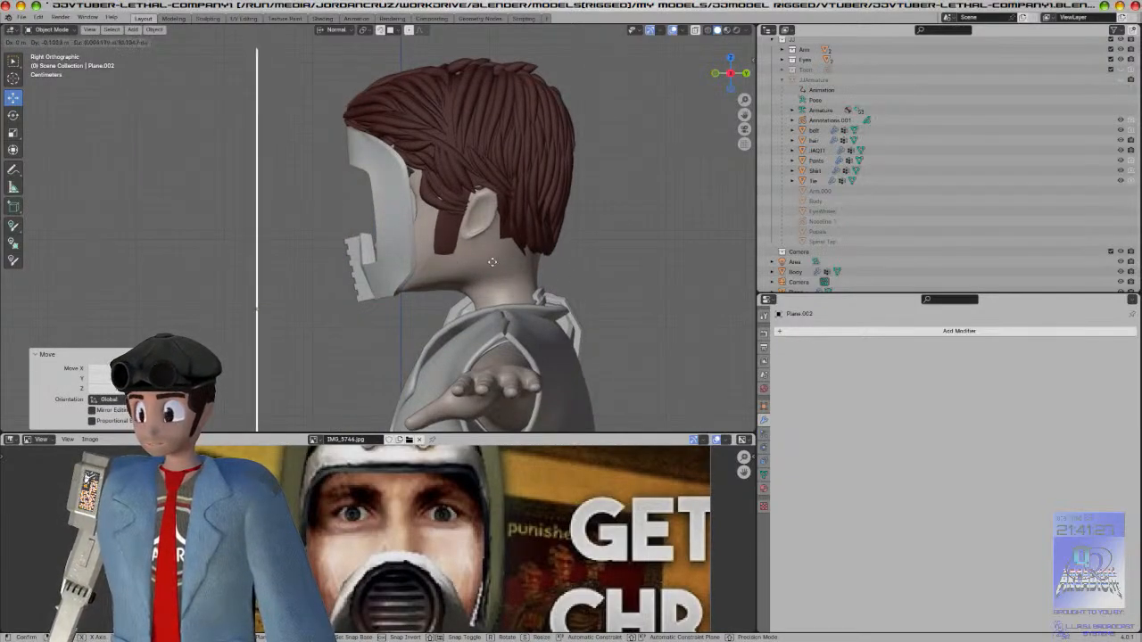
key(s)
click(469, 279)
key(g)
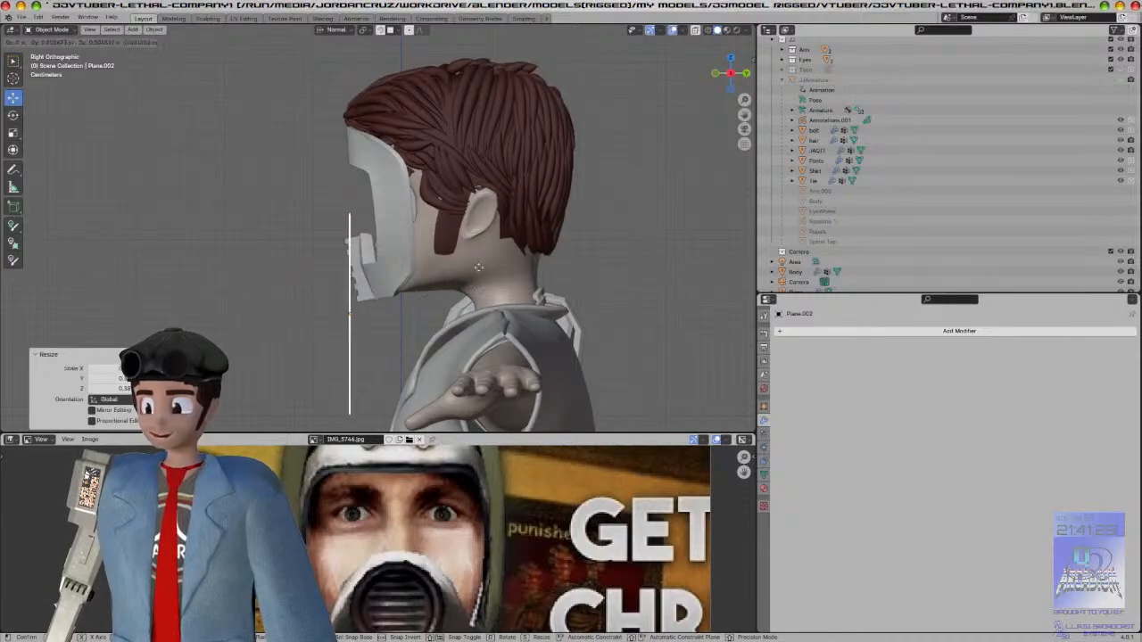
click(483, 188)
Step: Tilt the plane in side view to follow the slope of the helmet's face opening, checking it from the front
key(r)
click(582, 193)
key(KP_1)
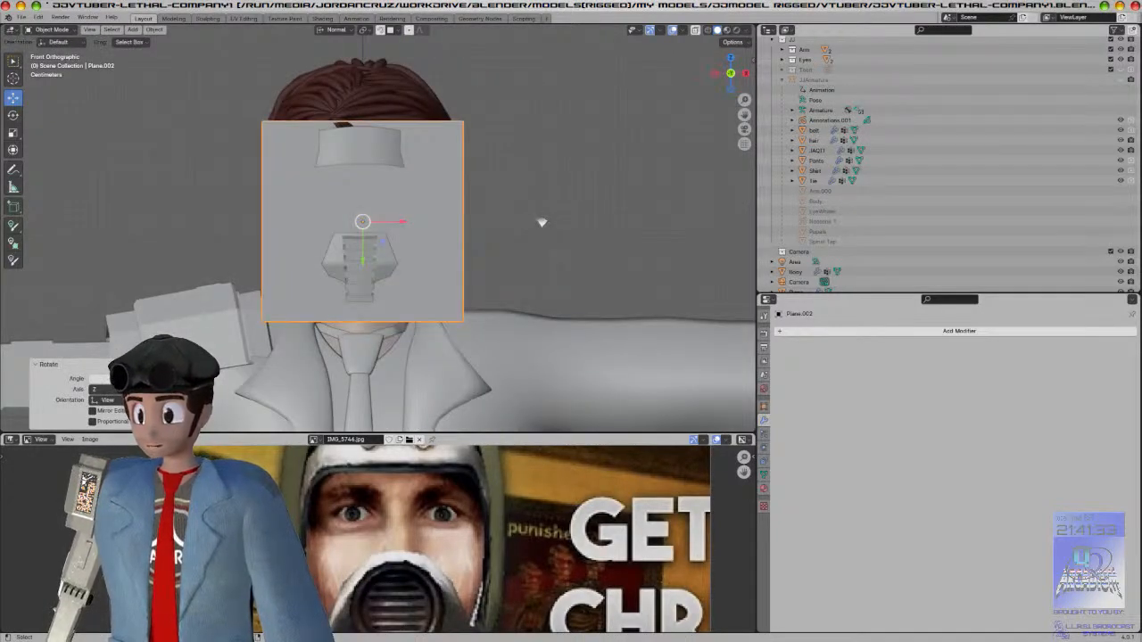
key(KP_3)
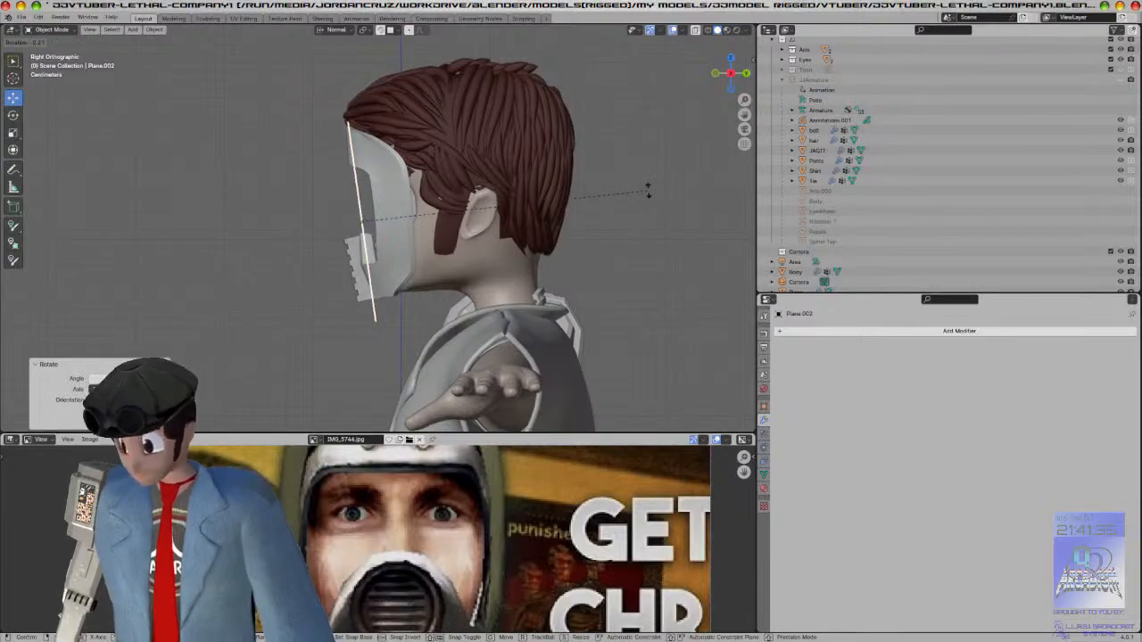
key(KP_1)
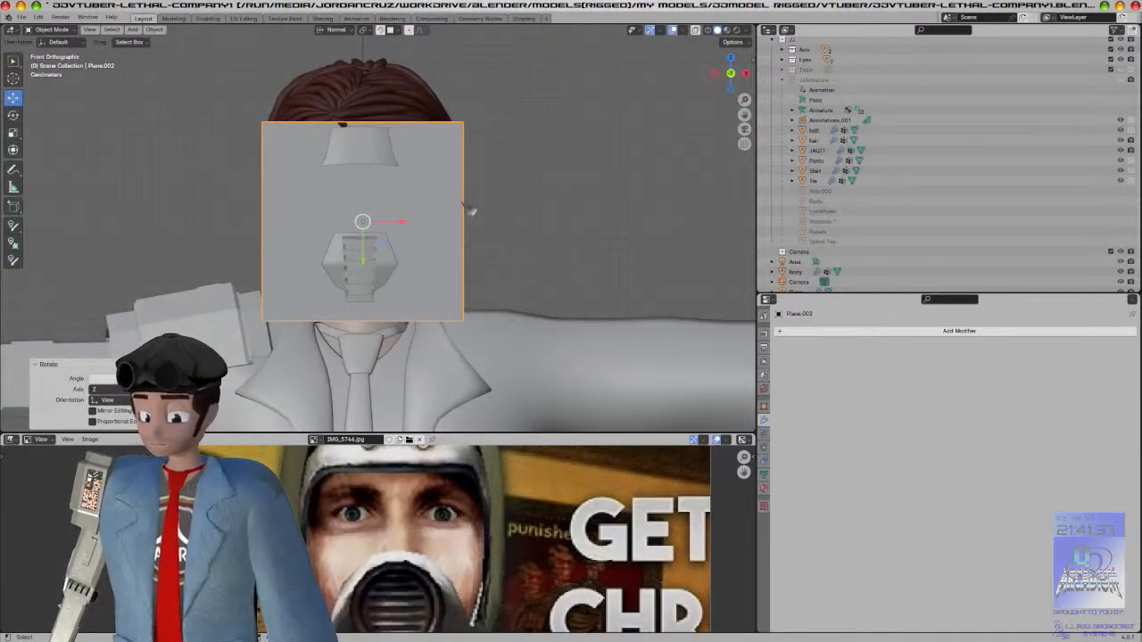
Step: Add a Mirror modifier on the X axis with clipping to the plane and apply the plane's rotation
key(F3)
click(512, 219)
key(ctrl+a)
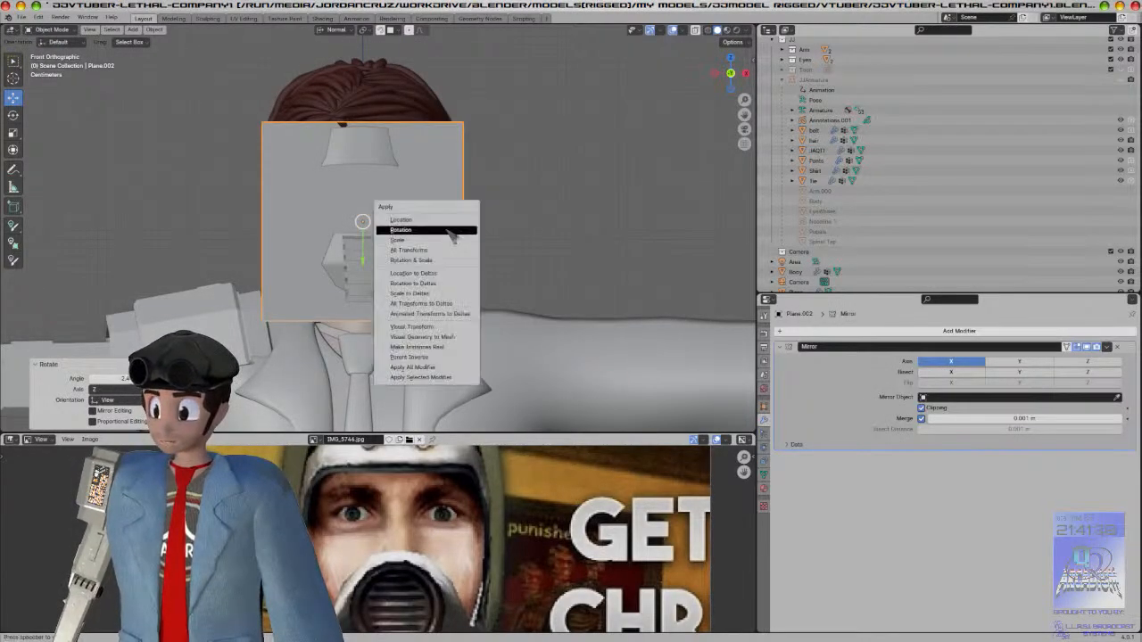
click(434, 230)
key(KP_3)
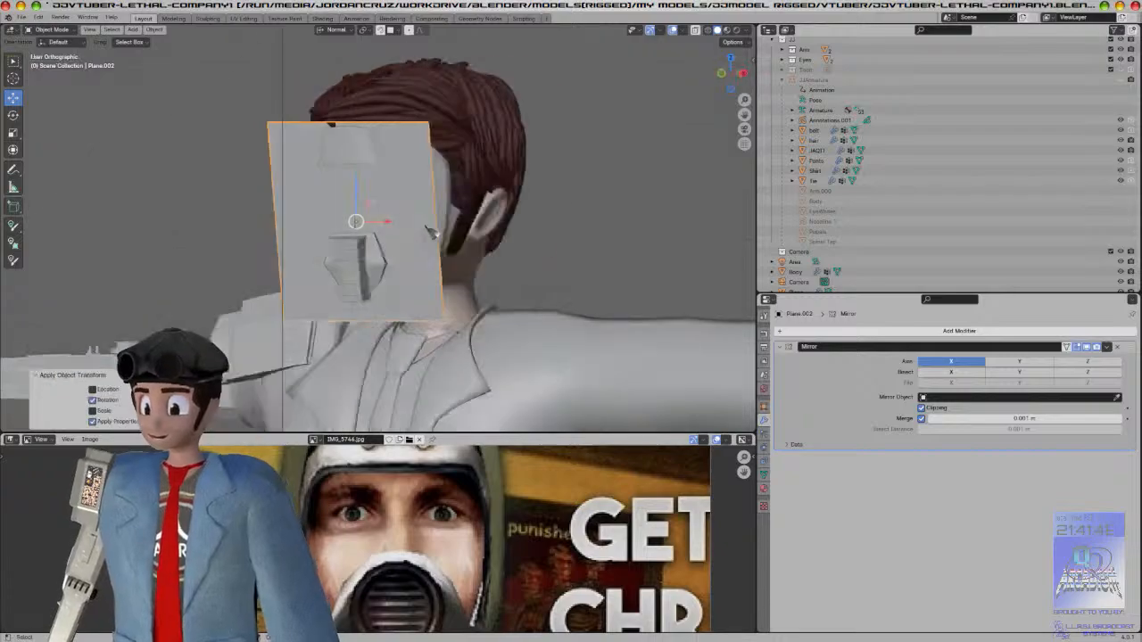
Step: Scale the plane narrower along X and shorter along Z to fit the helmet's face opening
key(KP_1)
key(s)
key(x)
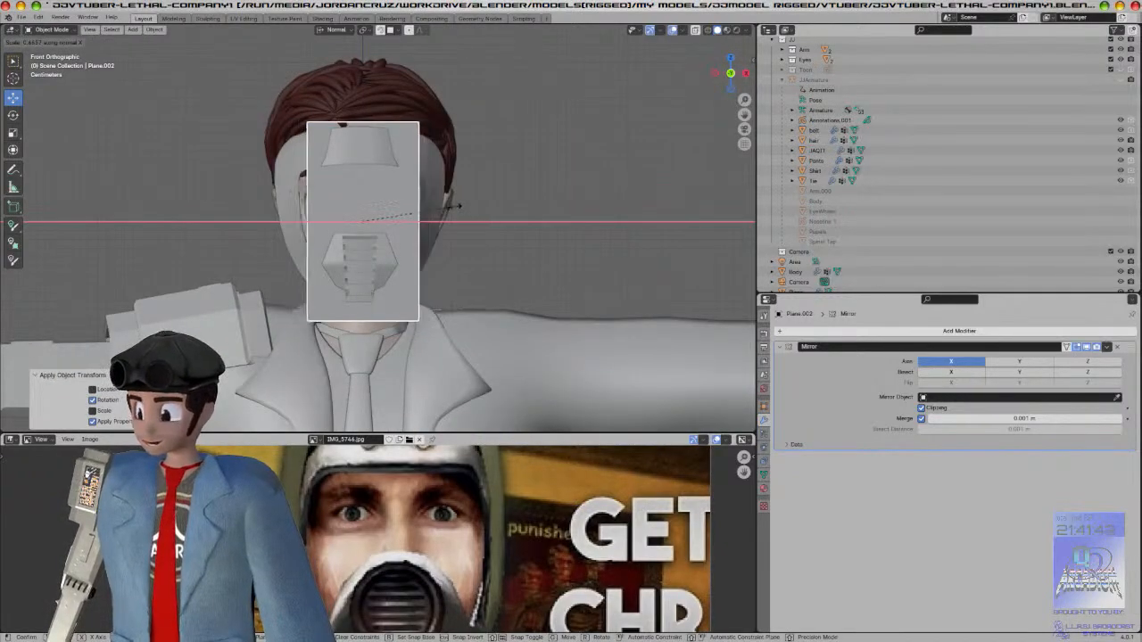
click(464, 206)
key(KP_3)
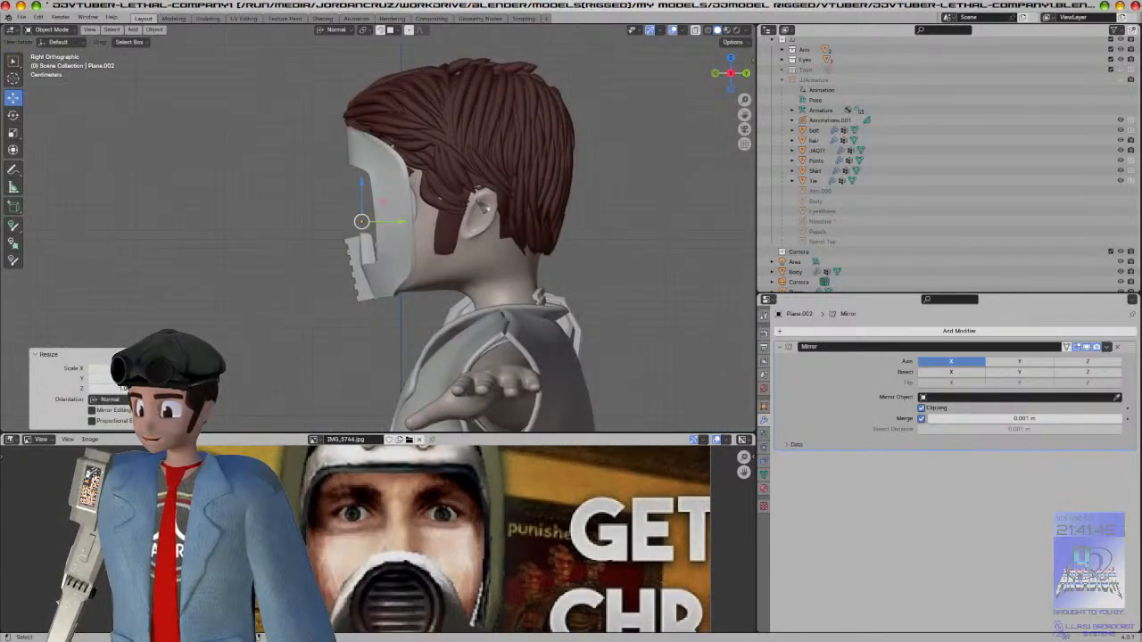
key(KP_1)
key(s)
key(z)
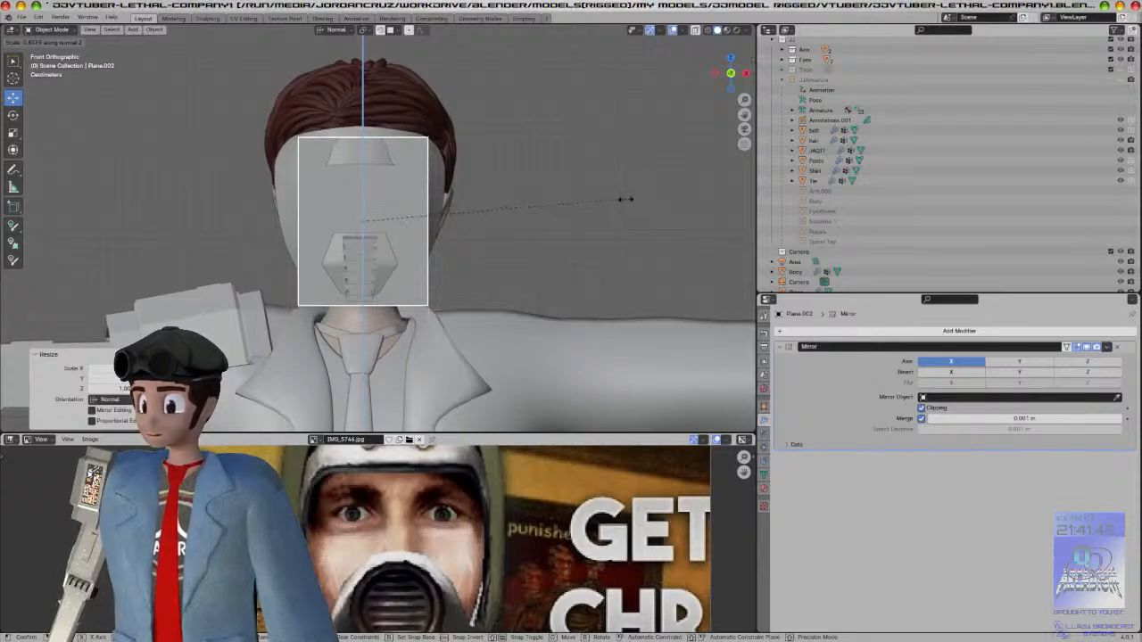
click(630, 207)
Step: Move the plane's outer side edge back toward the helmet in edge mode so the visor angles around the face
middle_drag(630, 209, 512, 211)
key(Tab)
key(2)
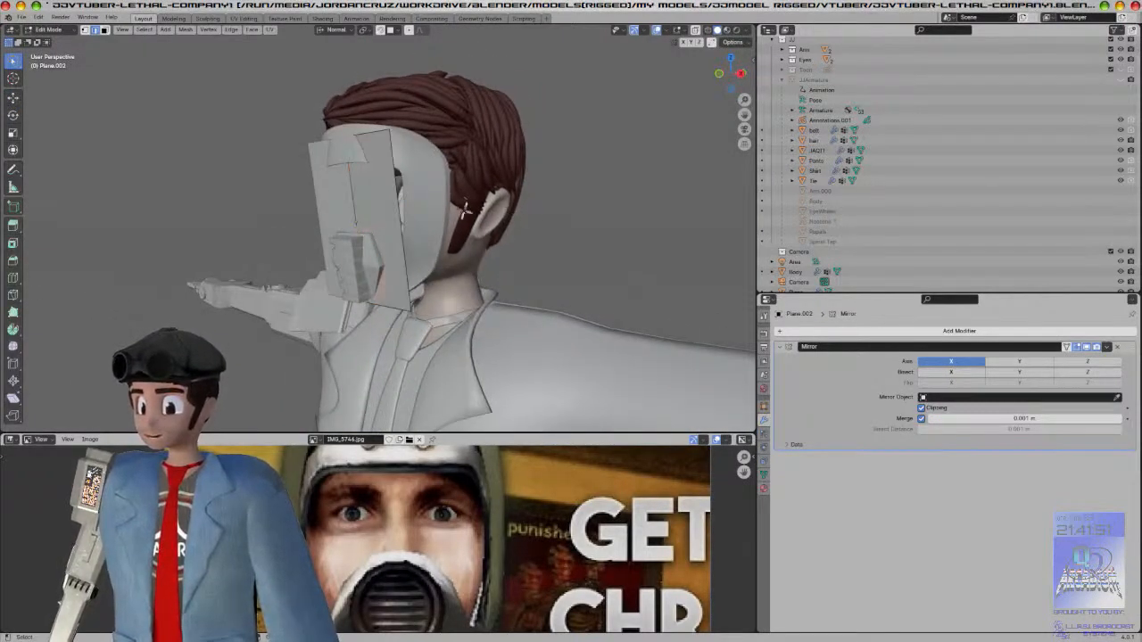
click(398, 189)
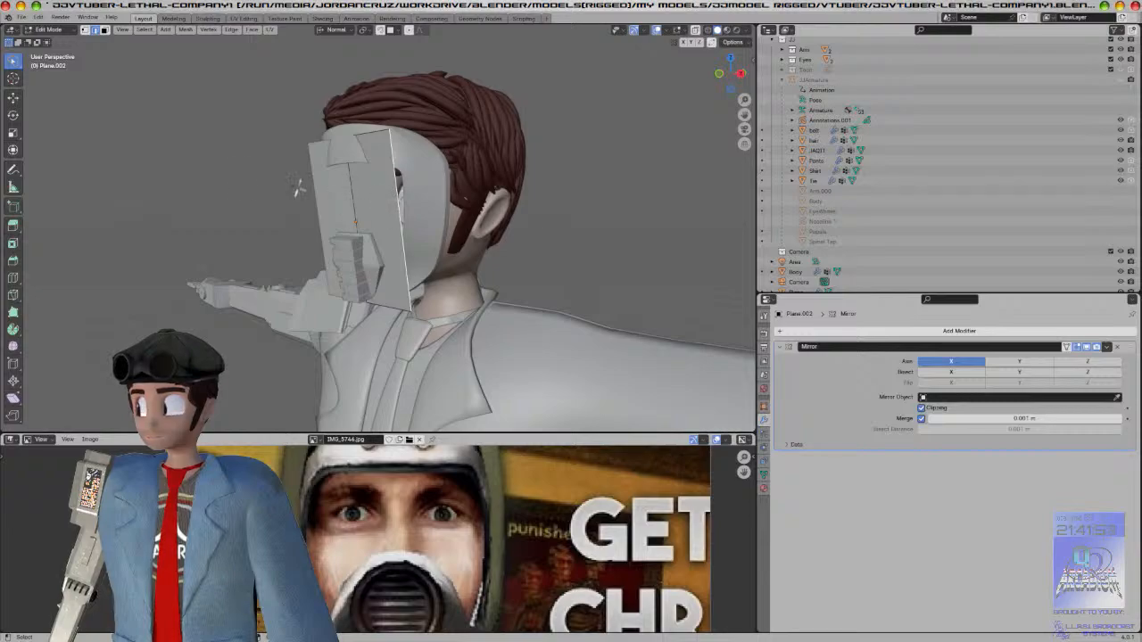
click(18, 100)
drag(427, 220, 440, 213)
key(Tab)
middle_drag(440, 213, 482, 250)
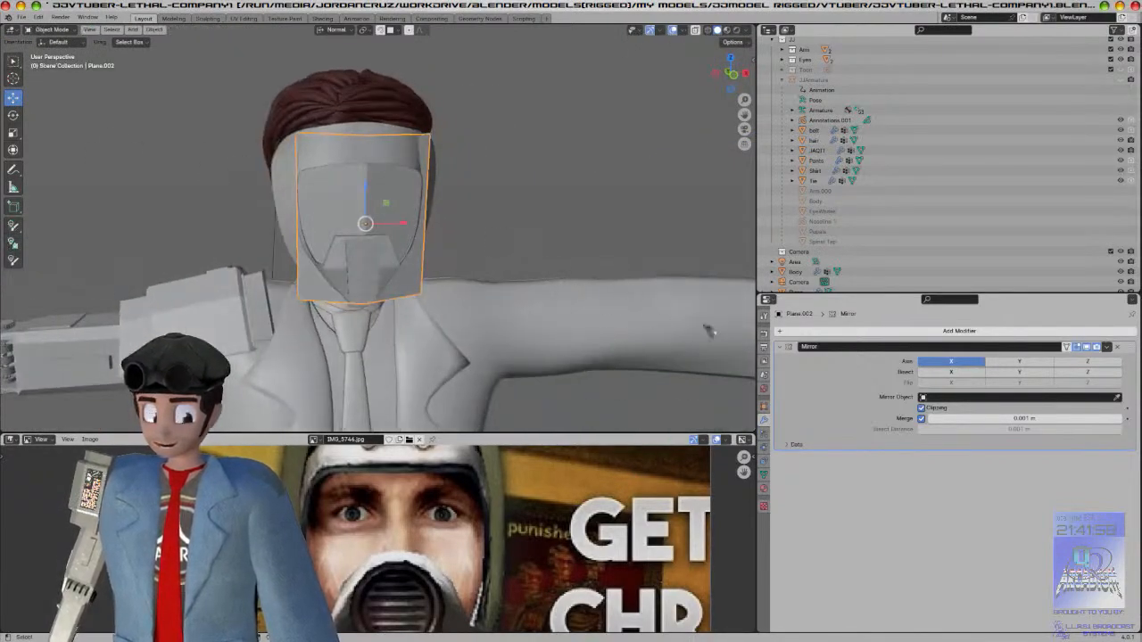
Step: Add a Subdivision Surface modifier to the visor plane and set its viewport levels to 2
click(907, 333)
mouse_move(879, 334)
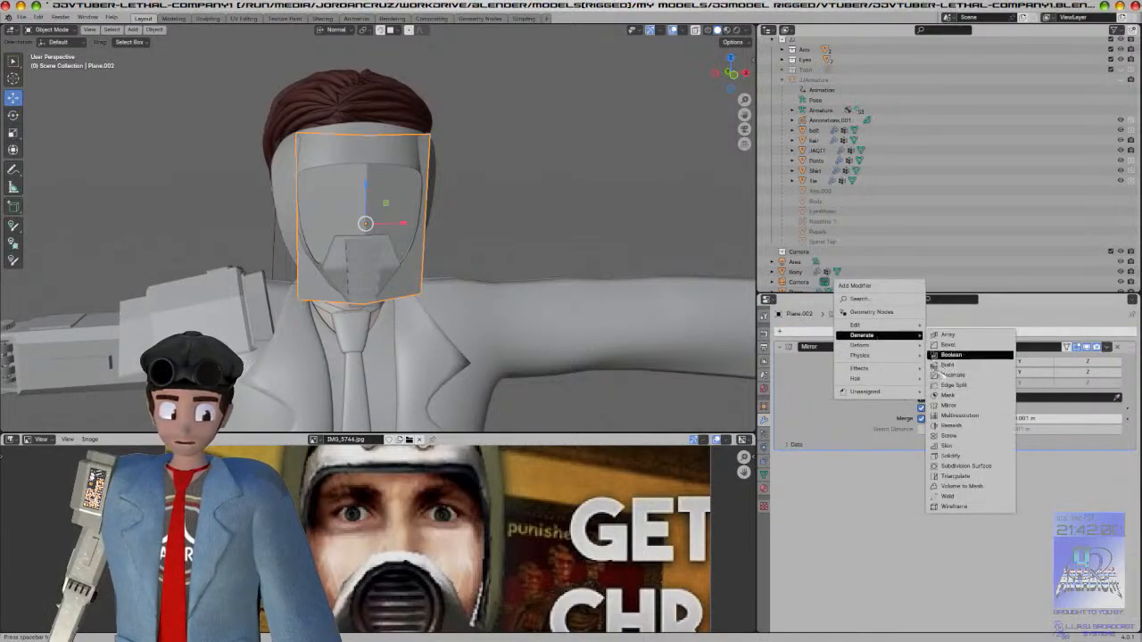
click(967, 467)
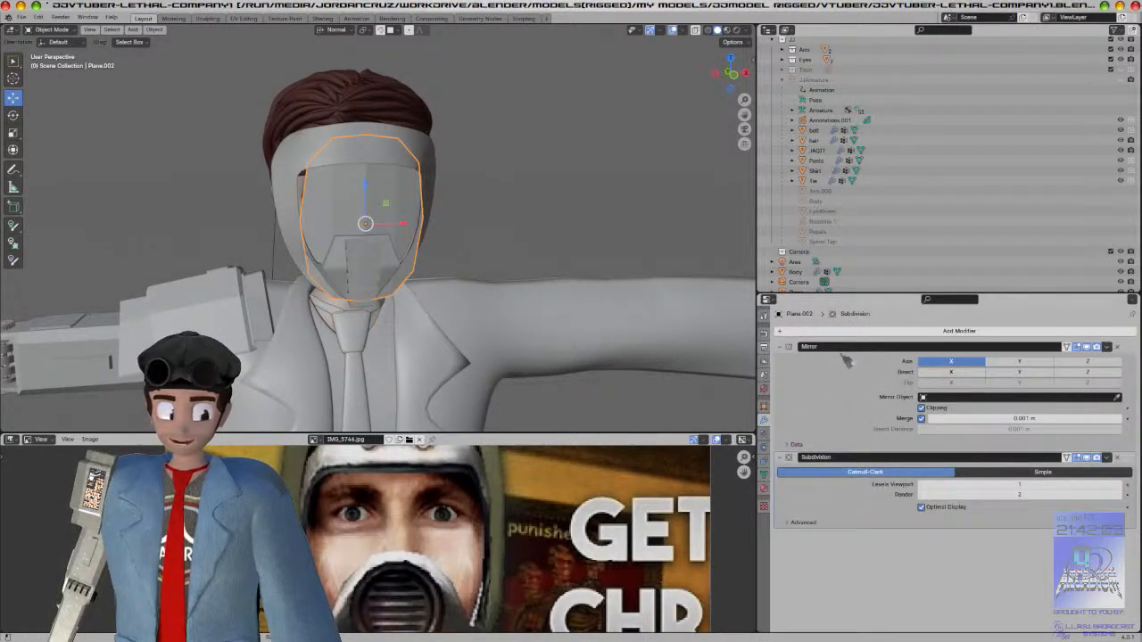
click(1122, 486)
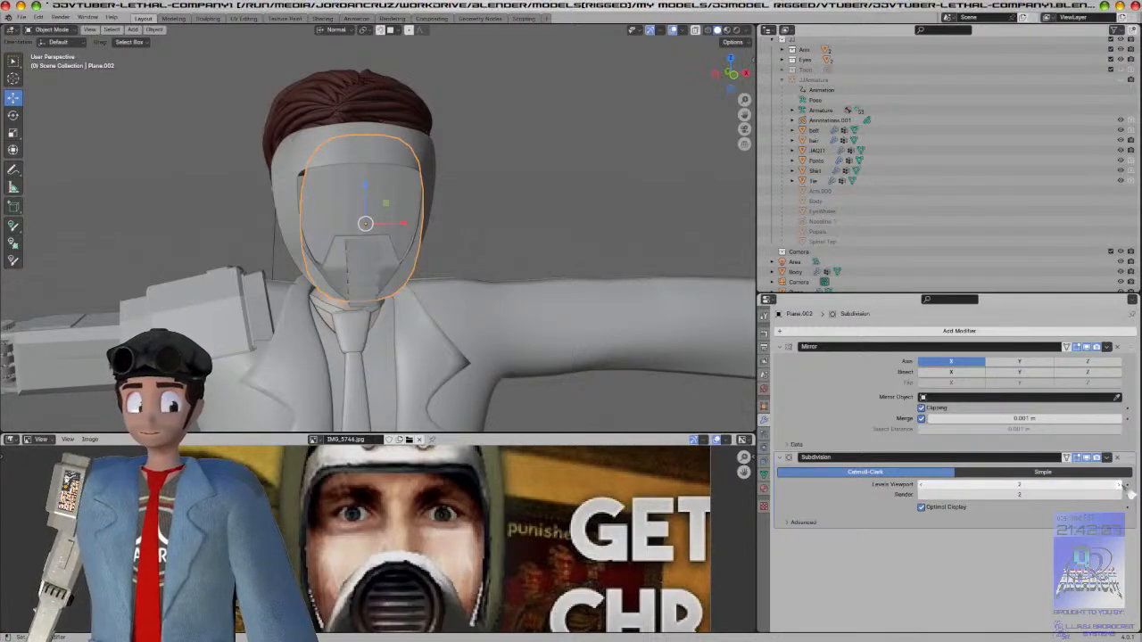
Step: Apply Shade Auto Smooth to the visor plane and shorten it along Z, seated higher in the face opening
right_click(417, 183)
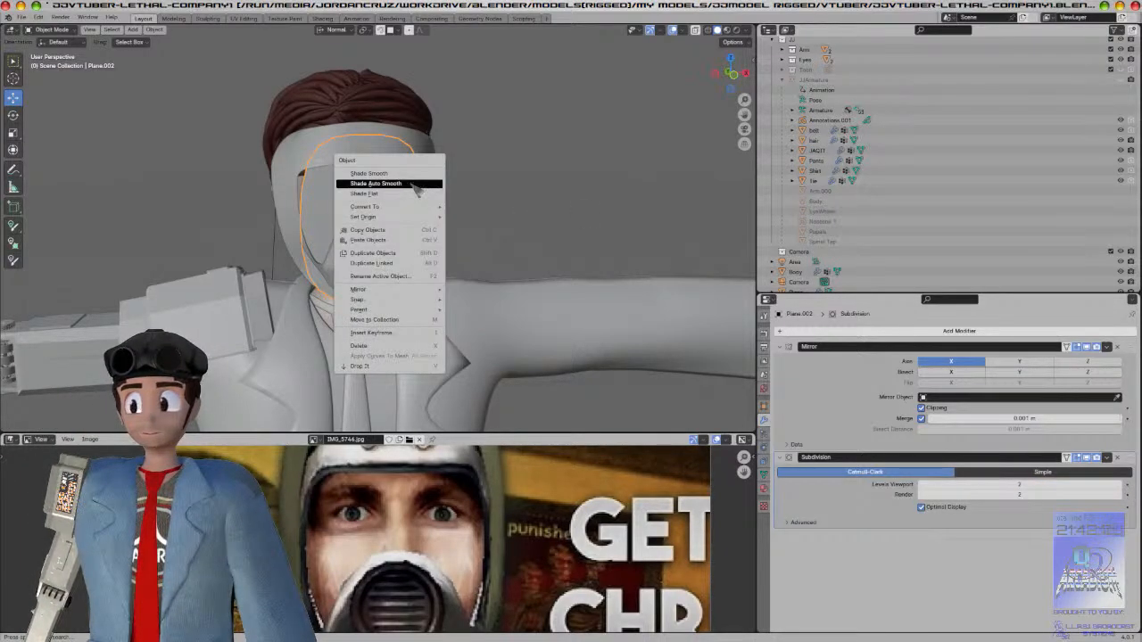
click(417, 184)
key(KP_3)
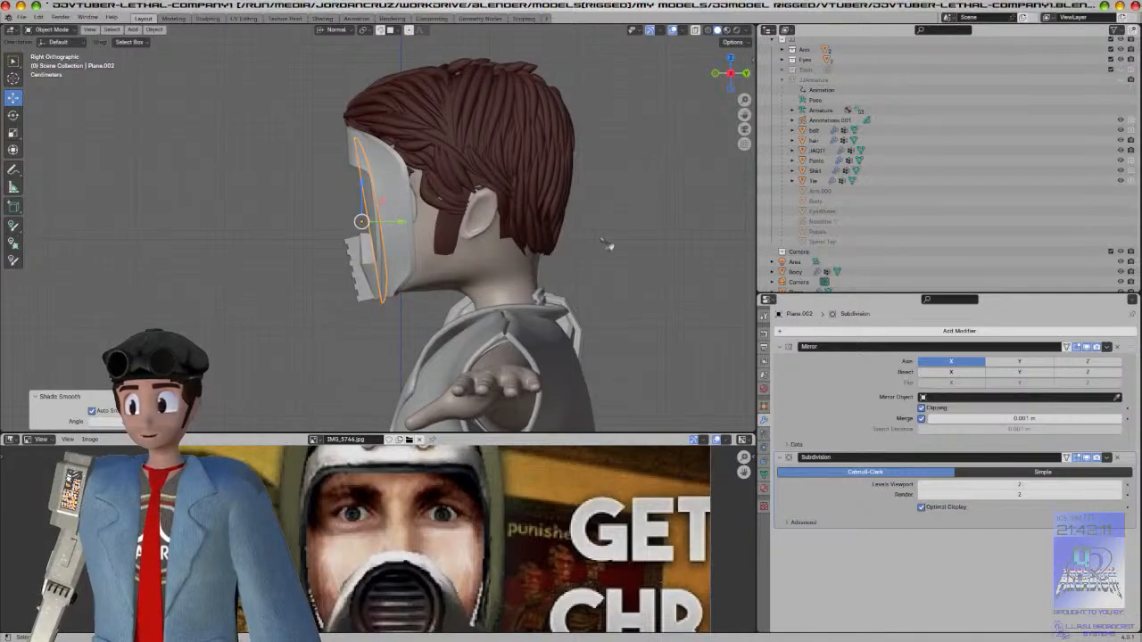
key(s)
key(z)
click(580, 237)
middle_drag(580, 238, 645, 265)
drag(364, 188, 370, 172)
Step: Widen and shift the visor plane along X and enter Edit Mode on it
key(KP_1)
key(s)
key(x)
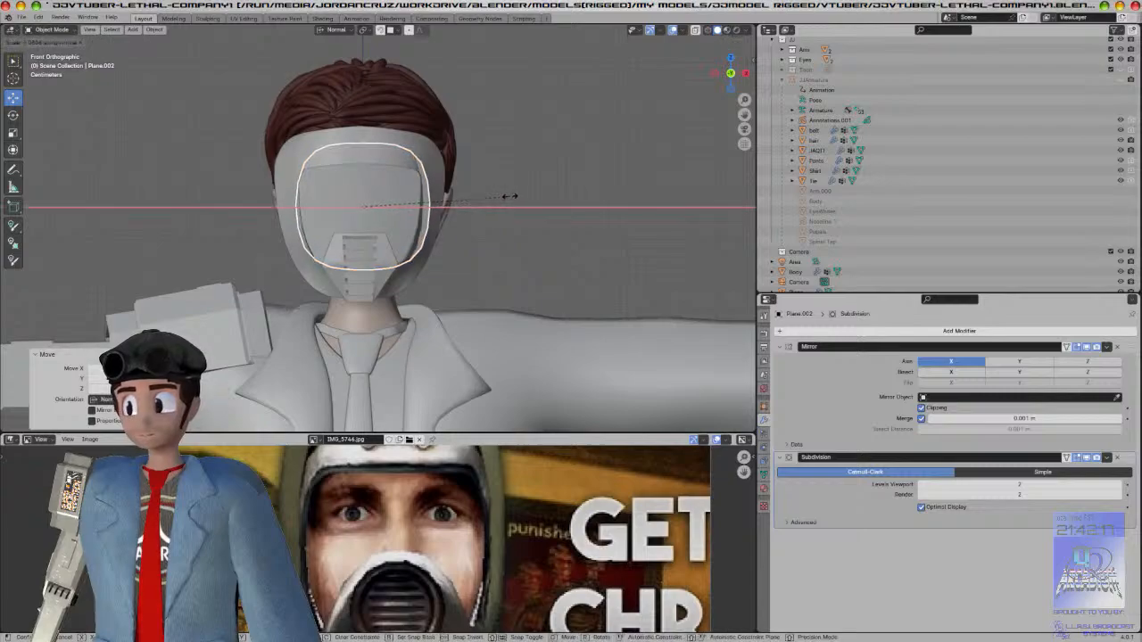
click(515, 195)
drag(404, 208, 393, 206)
key(KP_3)
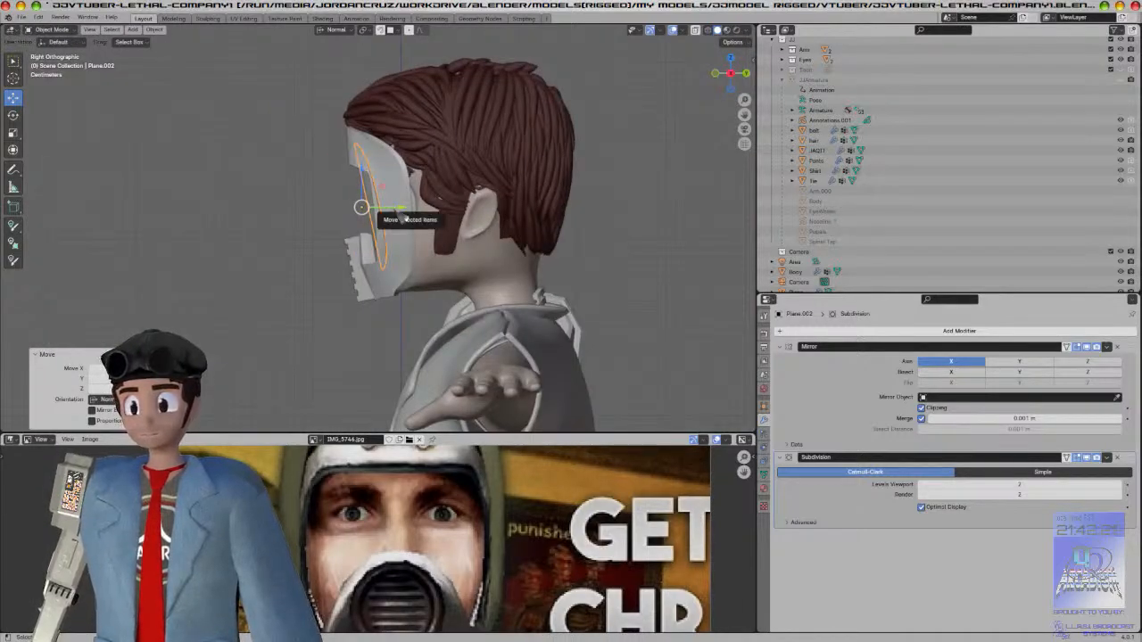
key(Tab)
middle_drag(404, 219, 468, 224)
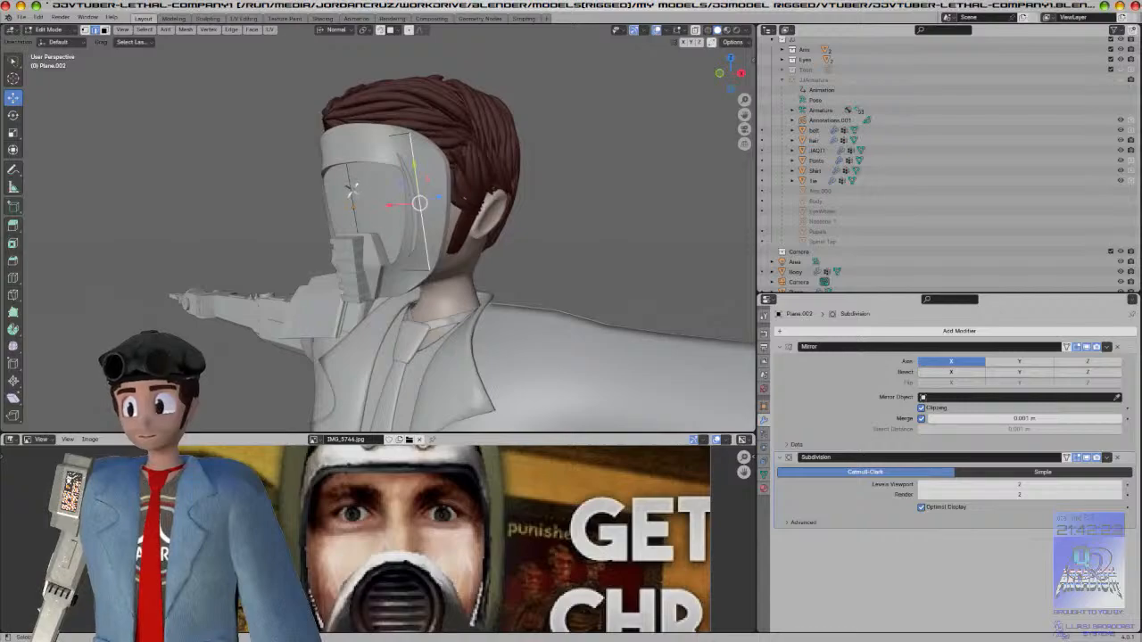
key(KP_3)
drag(397, 198, 387, 202)
key(g)
click(508, 196)
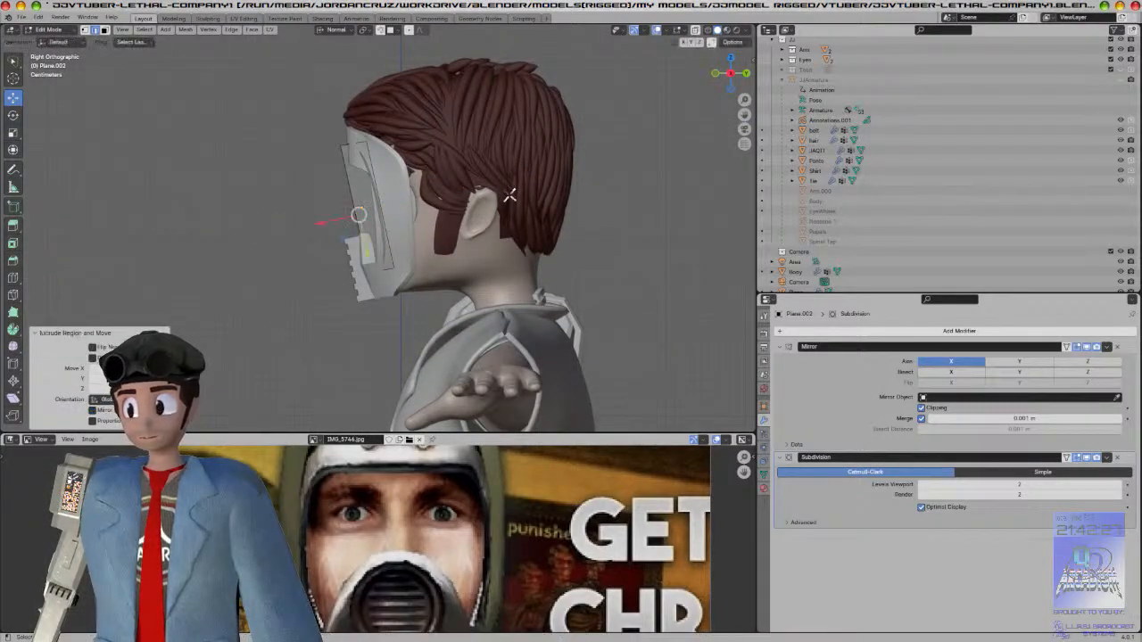
key(ctrl+z)
key(ctrl+z)
Step: Move the visor's center edge forward and rotate it slightly in side view to follow the helmet's slope
drag(400, 203, 385, 207)
key(r)
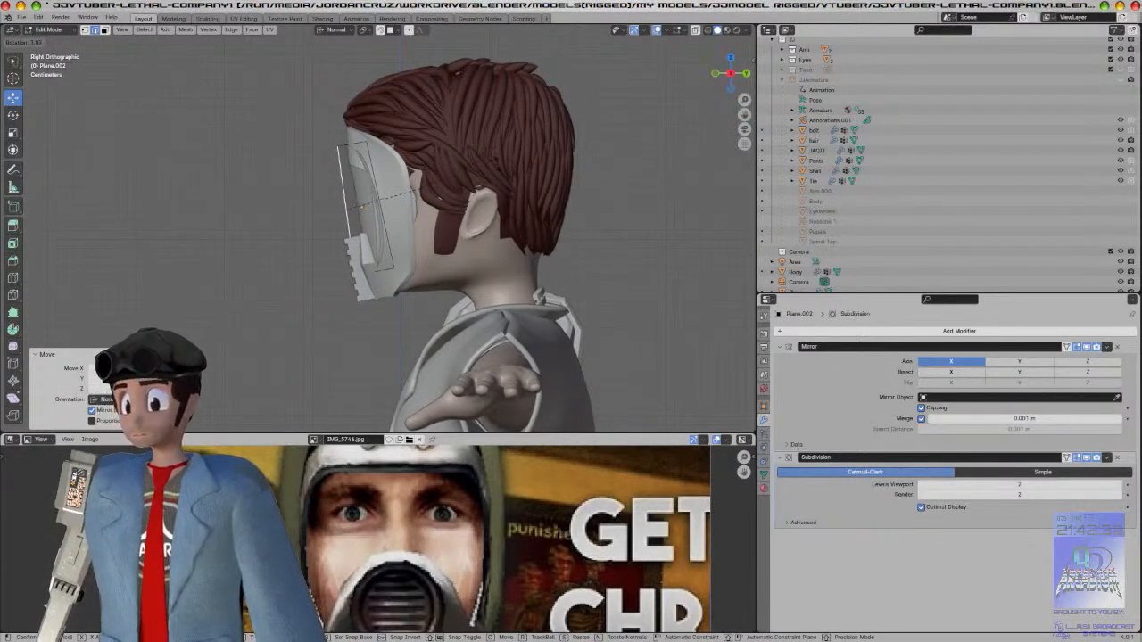
click(418, 194)
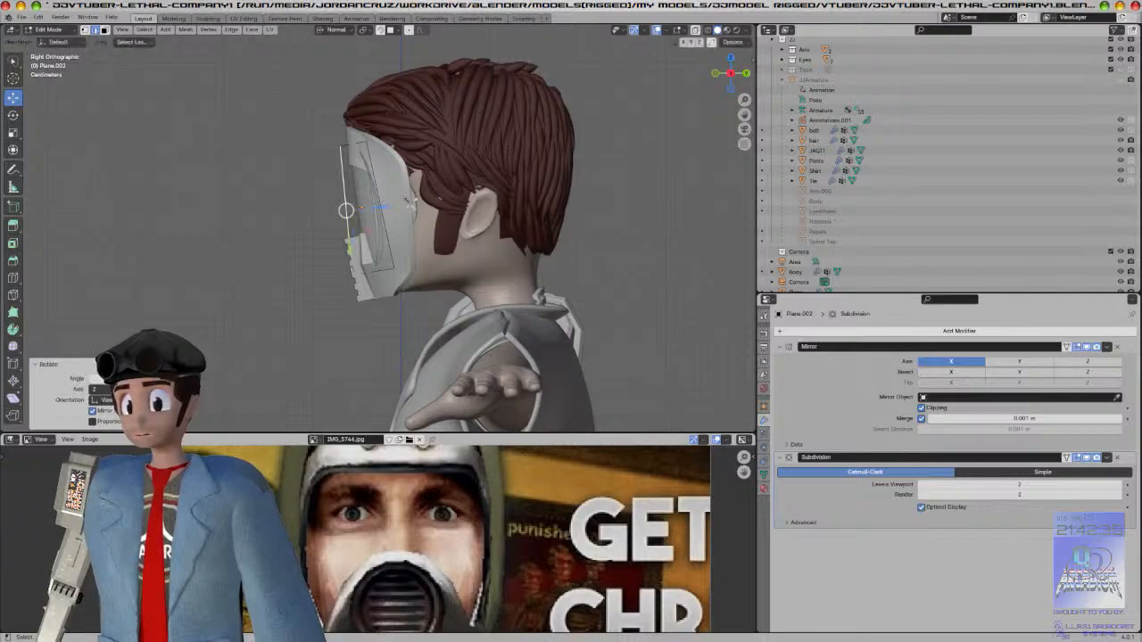
Step: Move the visor's outer side edge back toward the helmet along its normal and outward past the face opening
click(374, 183)
middle_drag(376, 185, 432, 230)
key(g)
key(z)
key(z)
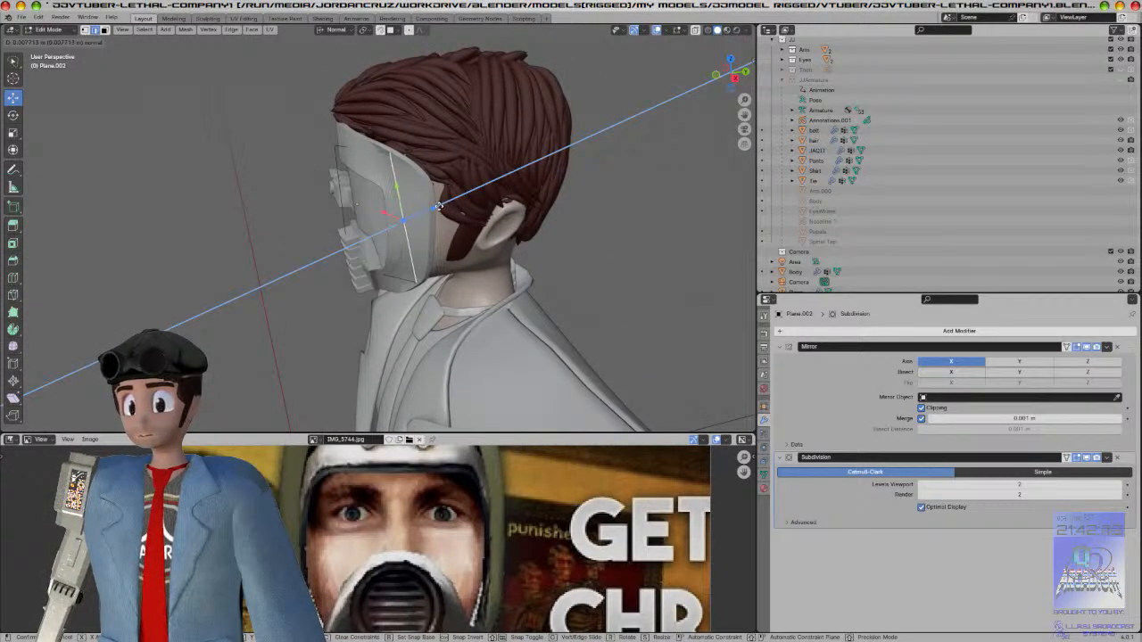
click(438, 207)
key(KP_1)
key(g)
key(x)
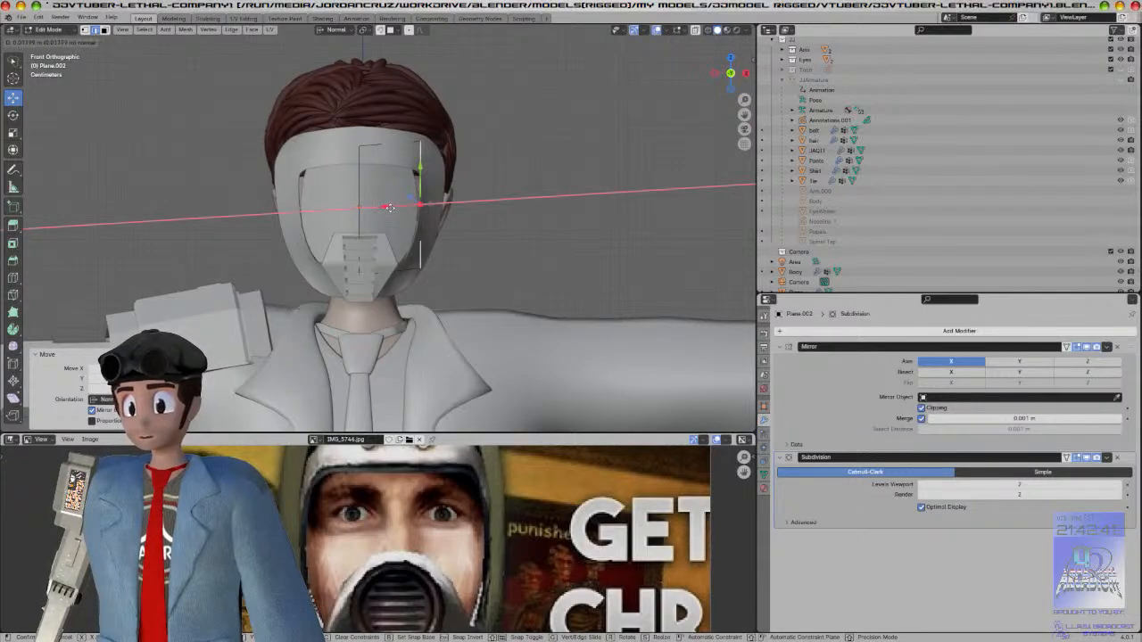
click(426, 204)
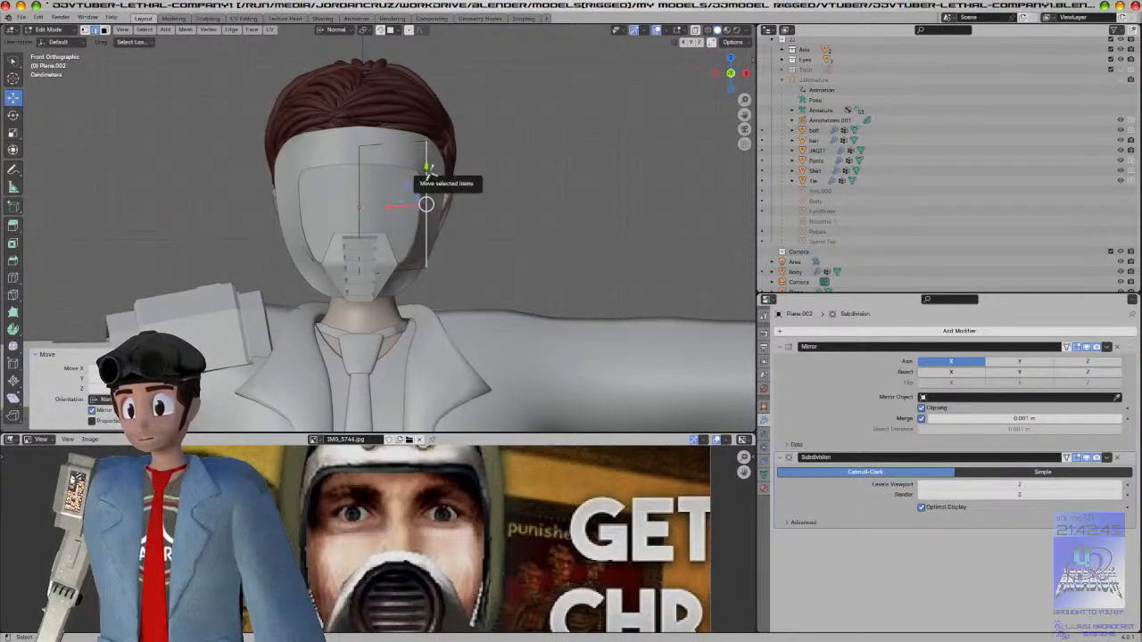
Step: Scale the visor's outer side edge shorter along its length
middle_drag(426, 191, 500, 281)
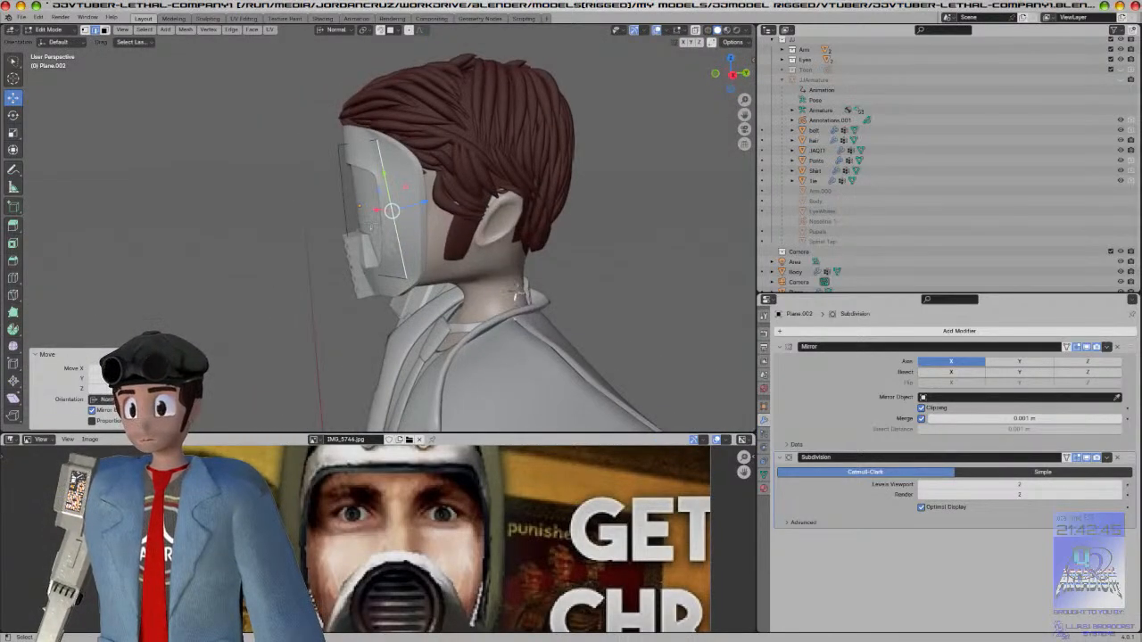
key(g)
key(z)
key(y)
click(472, 260)
Step: Lengthen the visor's outer side edge along its local Y and raise it to cover the opening's upper corner
key(KP_1)
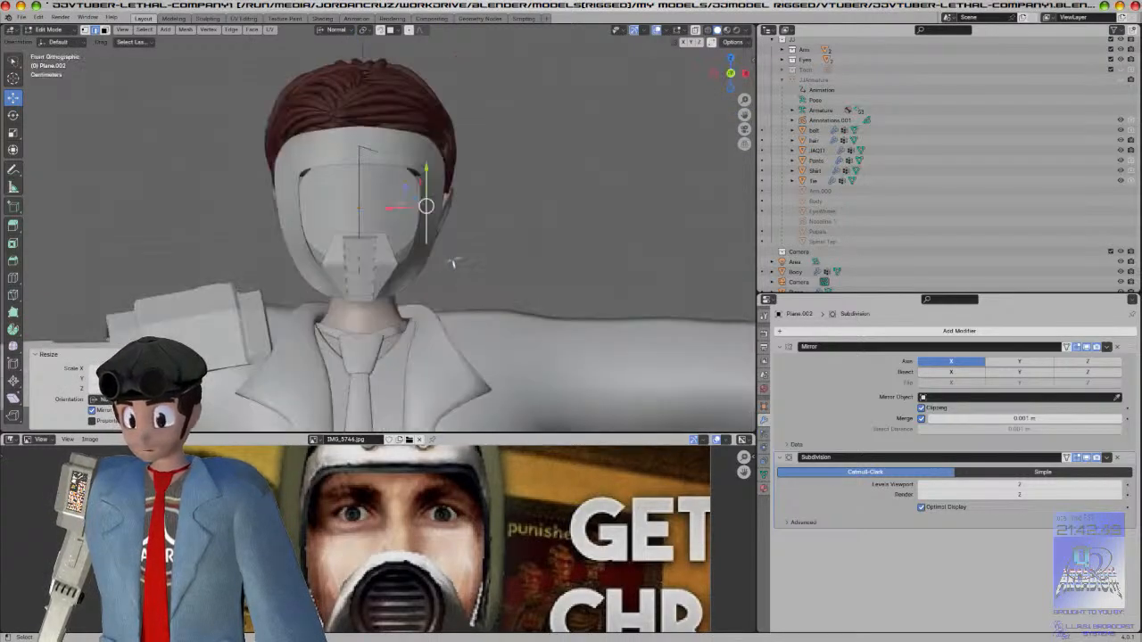
scroll(521, 239, up, 3)
key(s)
key(y)
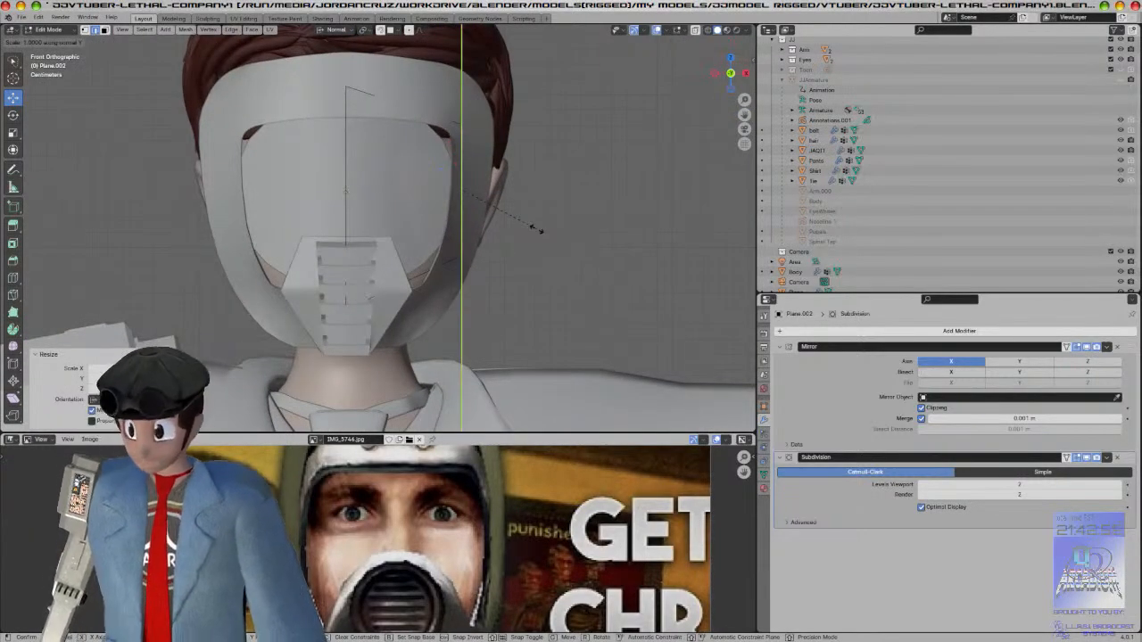
click(496, 308)
key(g)
key(y)
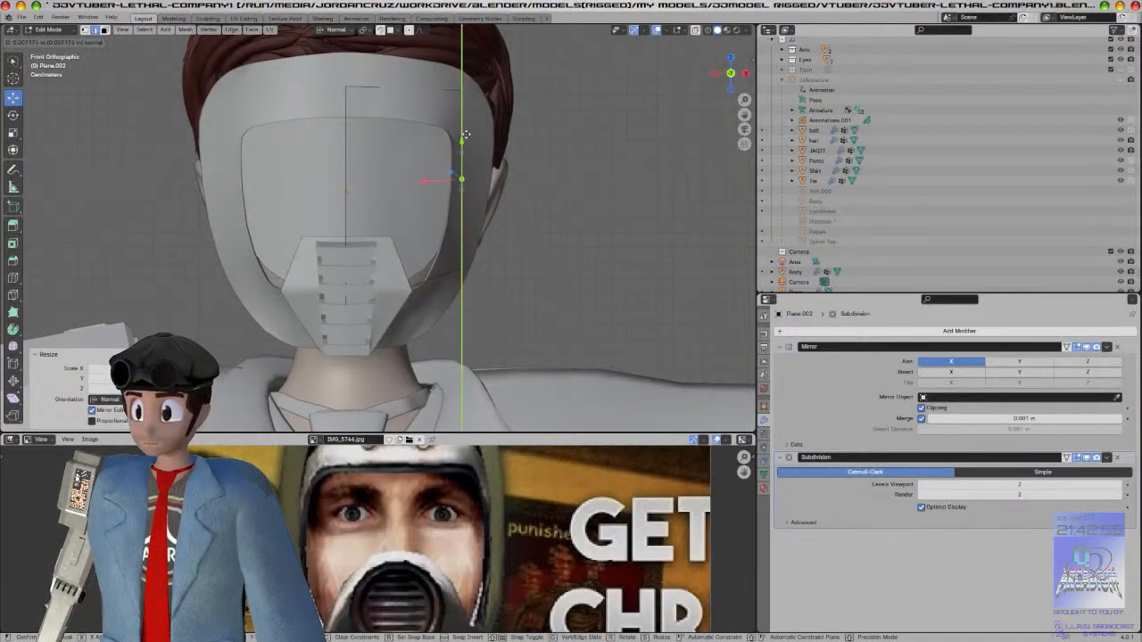
click(472, 122)
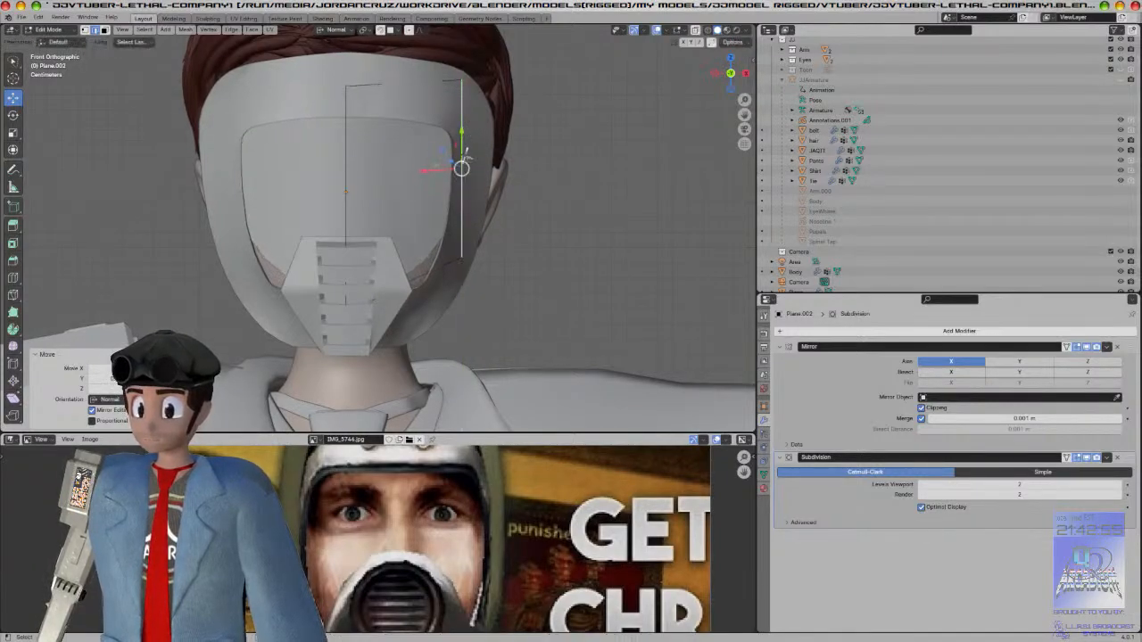
Step: Move the visor's bottom edge down behind the mouthpiece and check the fit from the side and front
click(435, 270)
key(g)
key(x)
key(x)
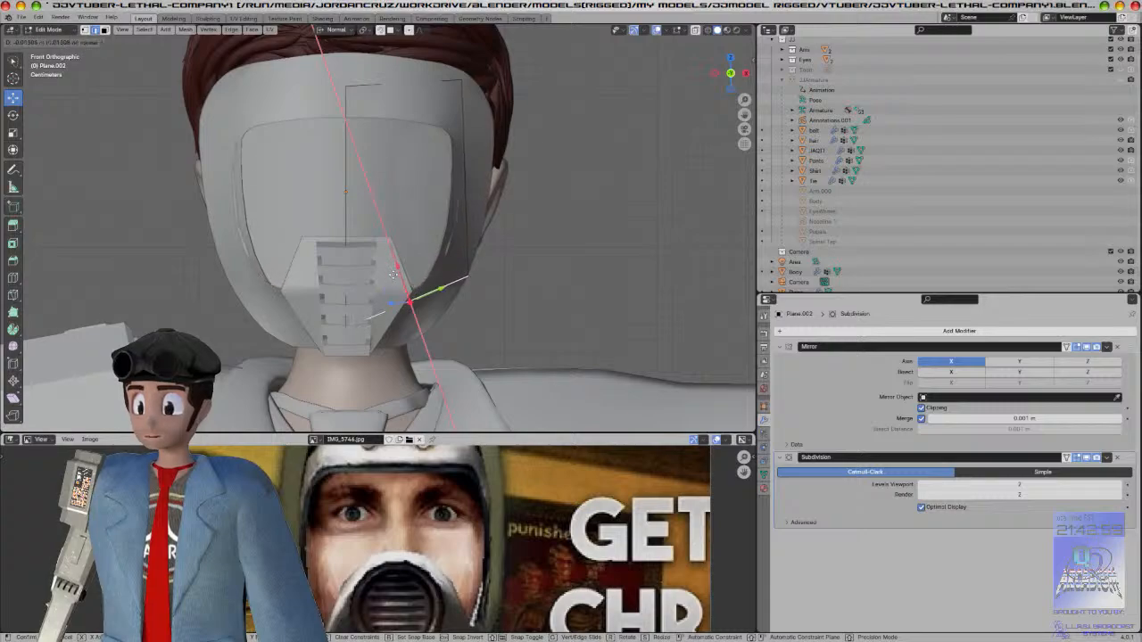
drag(393, 274, 406, 307)
key(KP_3)
key(Tab)
middle_drag(409, 288, 584, 234)
Step: Crease the top edge of the visor plane and return to Object Mode
key(Tab)
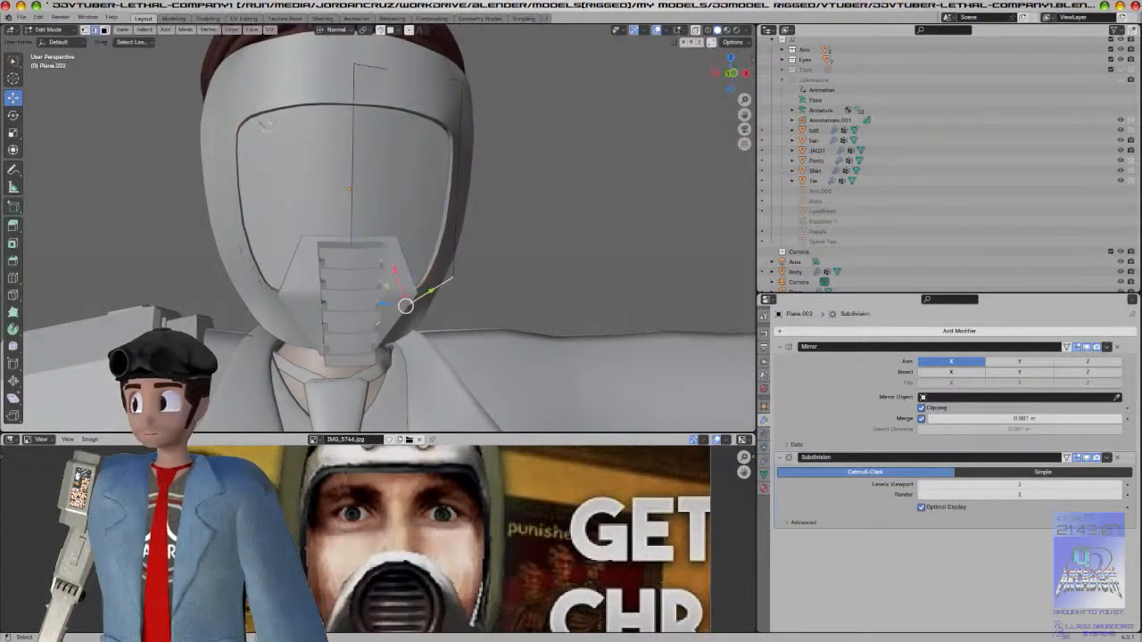
alt+click(399, 82)
key(shift+e)
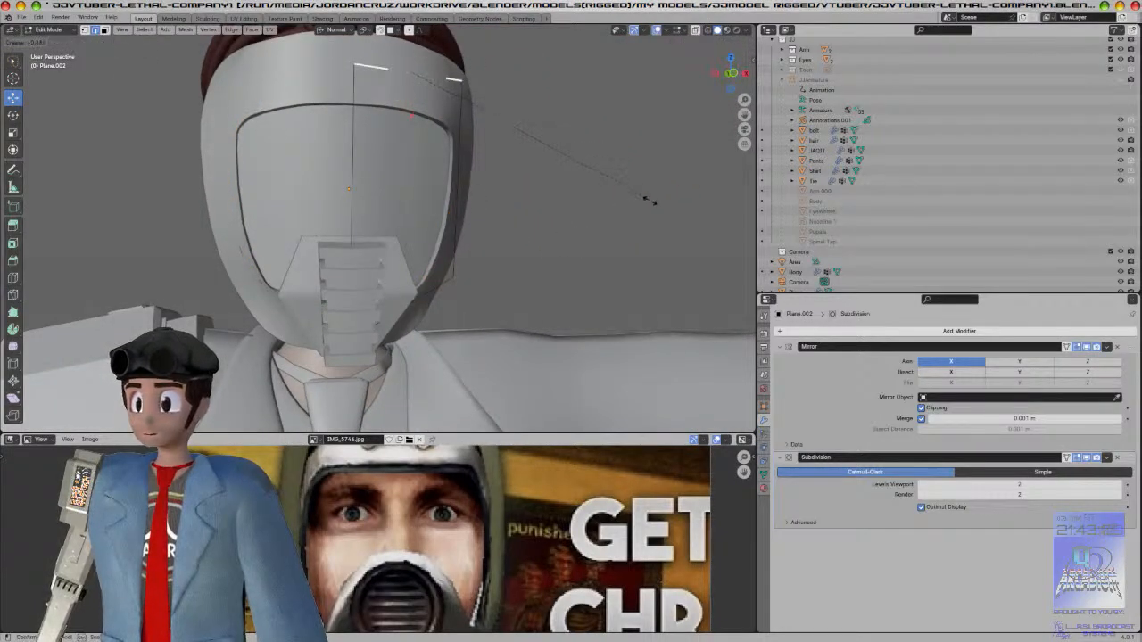
click(730, 297)
key(Tab)
key(alt+a)
key(KP_1)
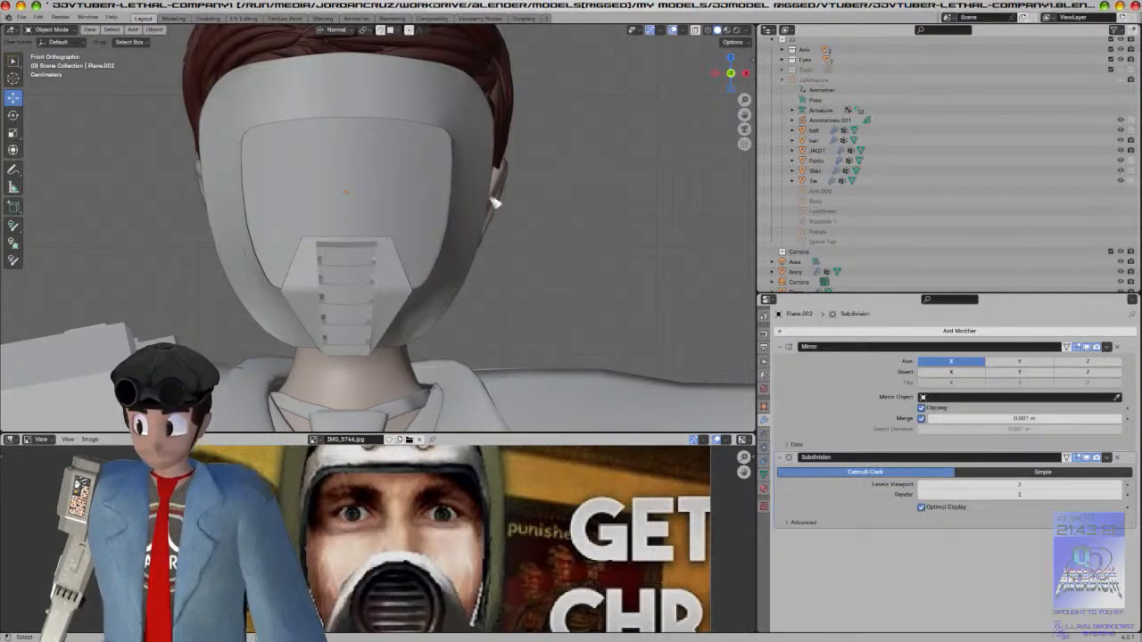
Step: Add one horizontal loop cut across the visor plane and move the new loop forward
click(390, 208)
middle_drag(389, 208, 401, 297)
key(KP_3)
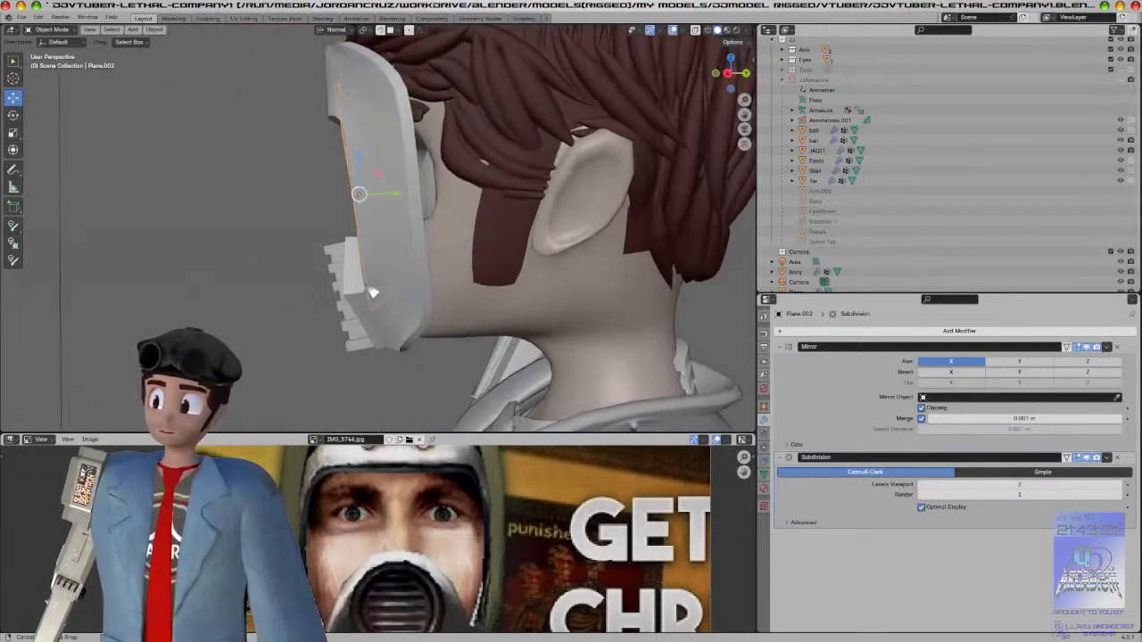
key(Tab)
click(13, 277)
click(272, 236)
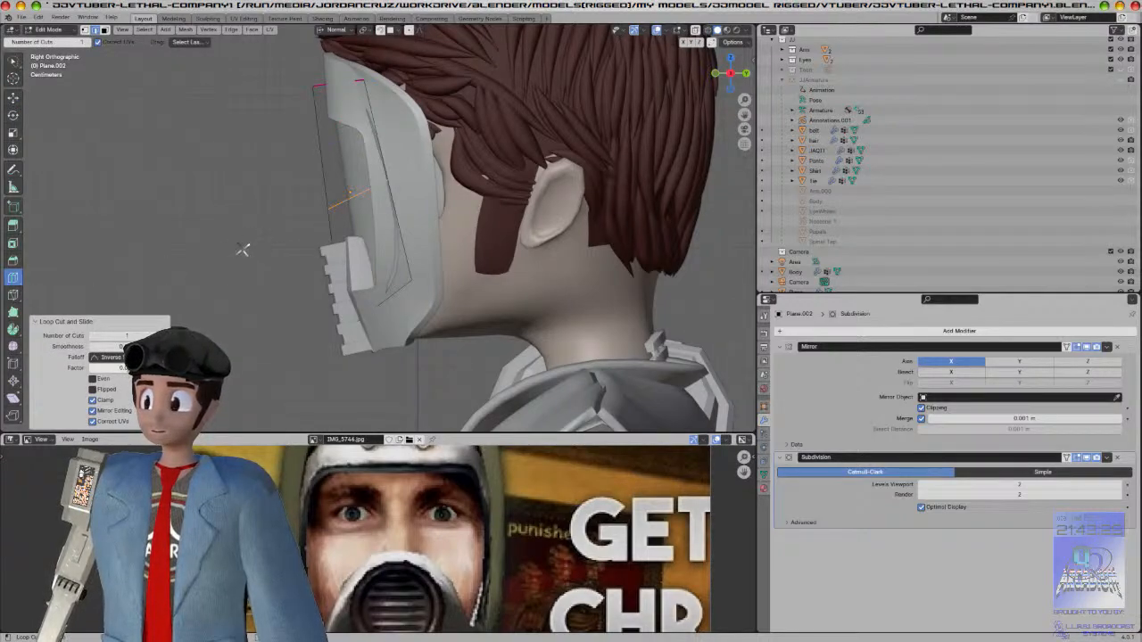
click(12, 96)
drag(386, 193, 373, 202)
Step: Move the visor's outer side edges back toward the helmet and check the result in Object Mode
click(370, 150)
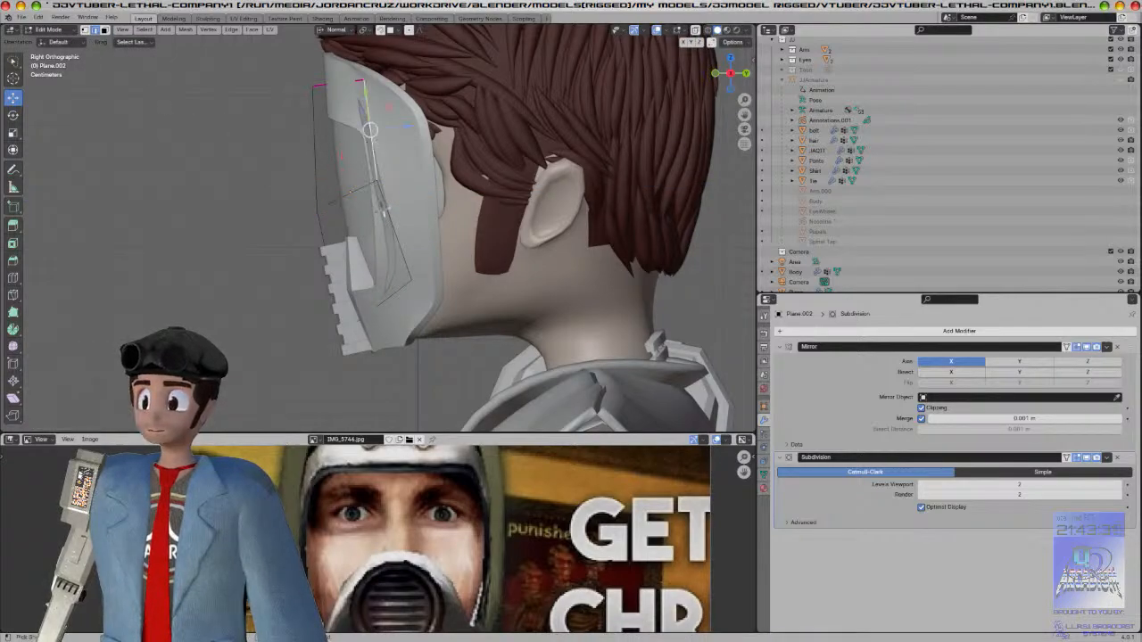
ctrl+click(387, 206)
middle_drag(387, 205, 416, 250)
drag(402, 251, 441, 235)
key(Tab)
middle_drag(404, 267, 497, 236)
click(497, 236)
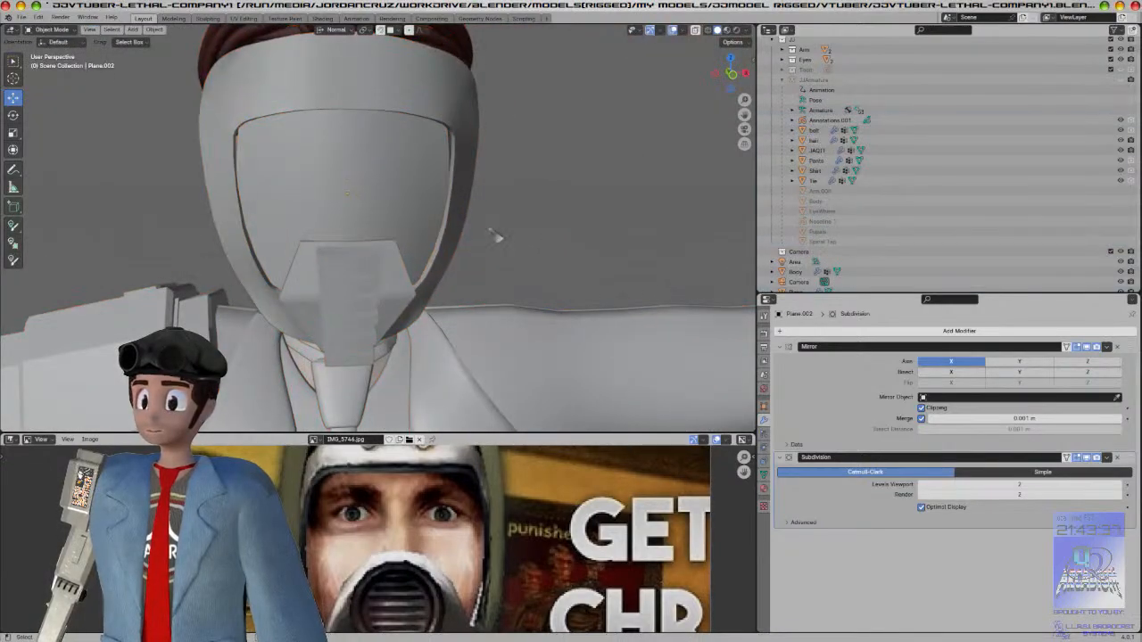
Step: Show the front view in wireframe, select the visor plane and enter Edit Mode on it
key(KP_1)
key(z)
click(395, 128)
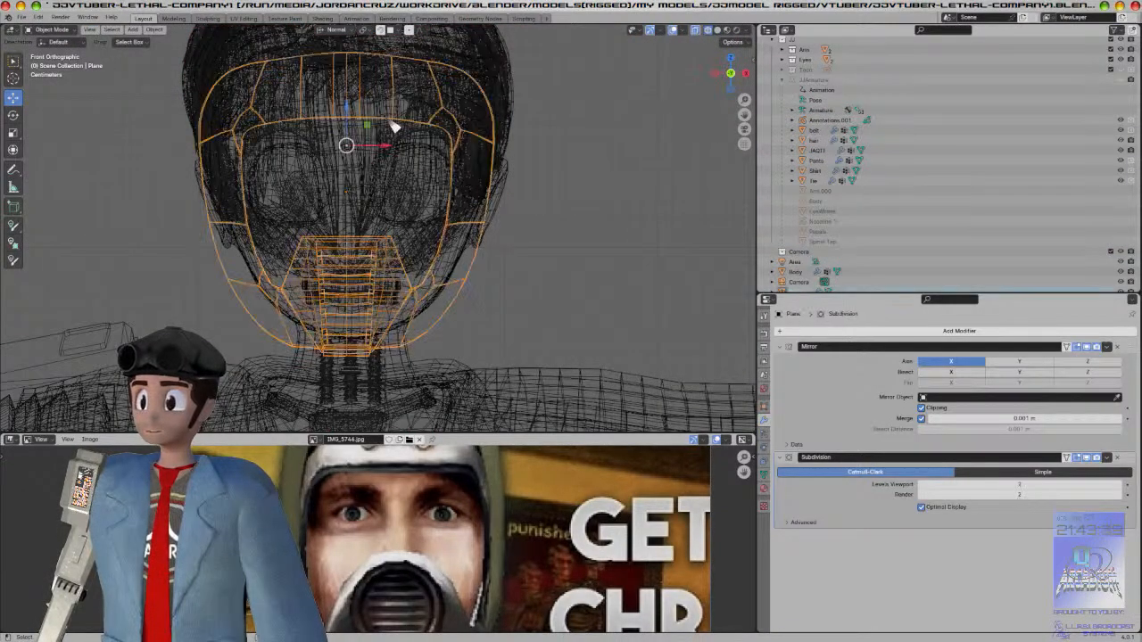
click(395, 136)
click(379, 129)
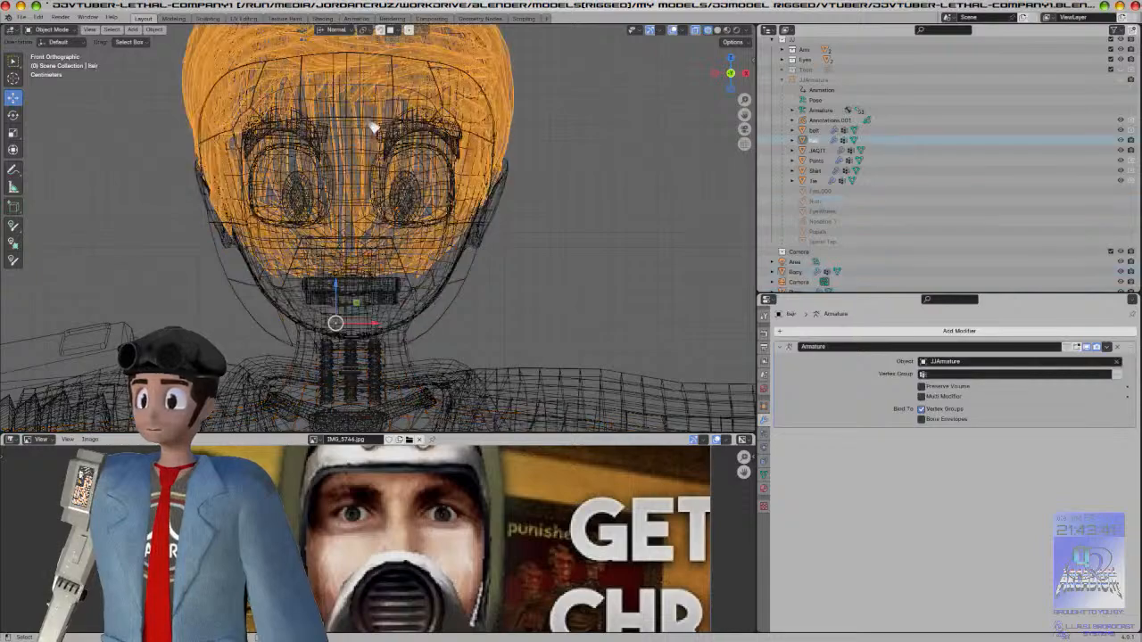
click(376, 127)
click(373, 128)
click(372, 127)
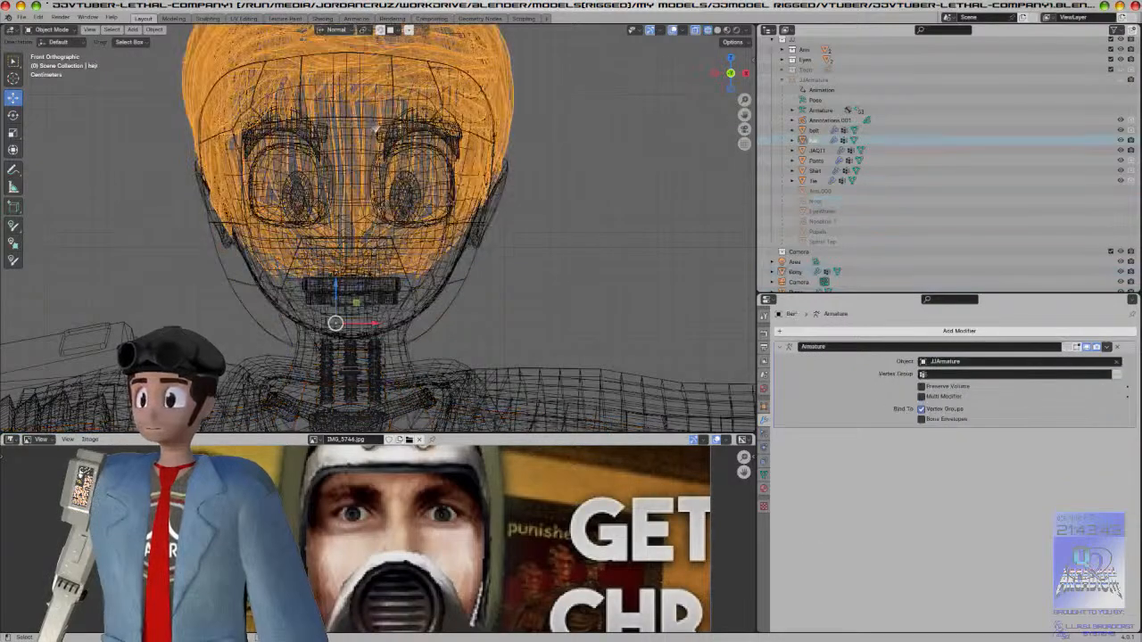
click(374, 128)
click(375, 130)
click(375, 129)
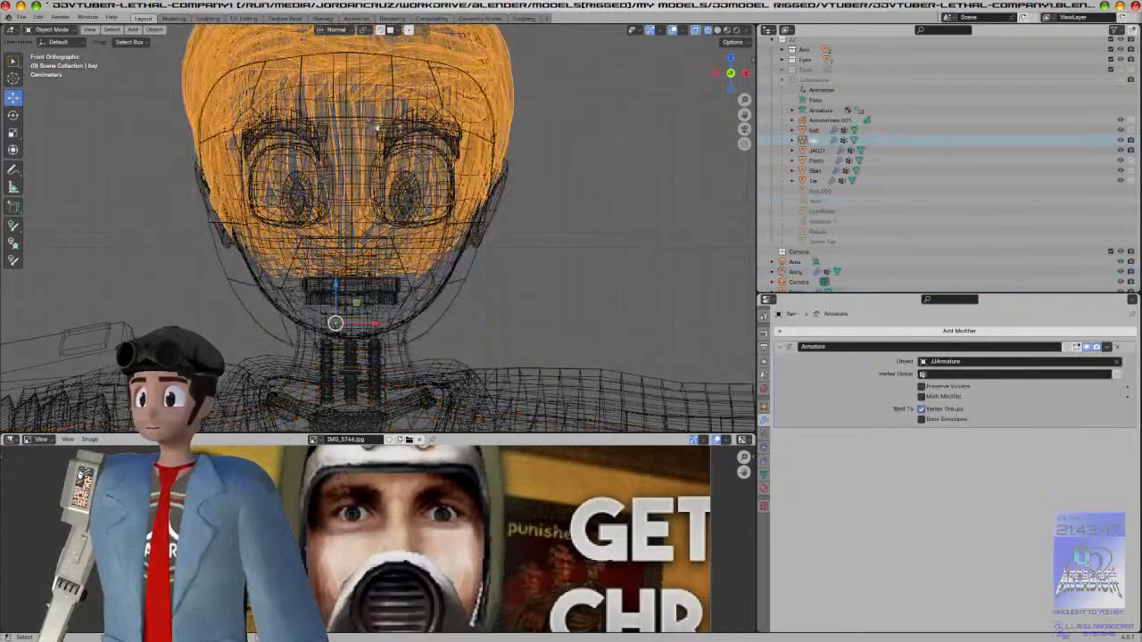
click(379, 93)
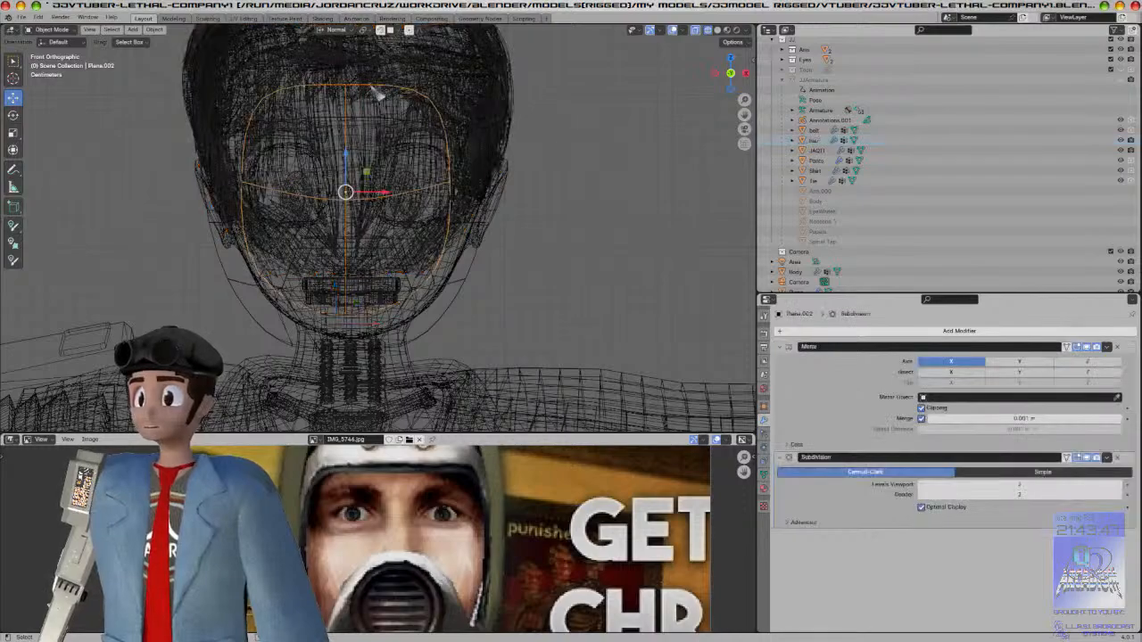
key(Tab)
click(439, 84)
key(s)
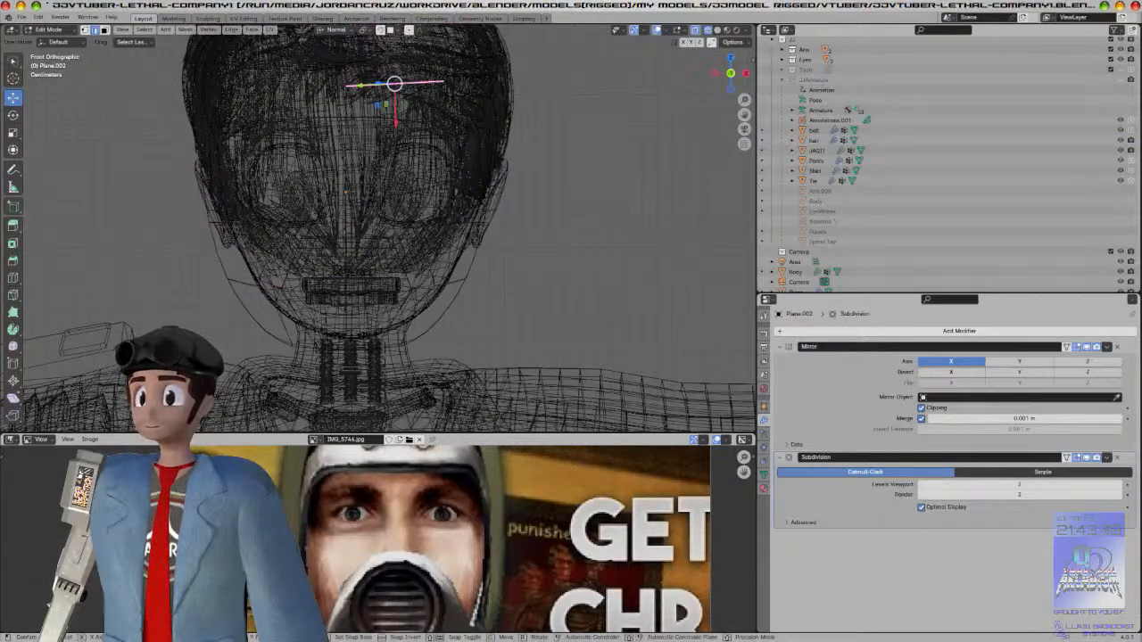
key(x)
right_click(45, 107)
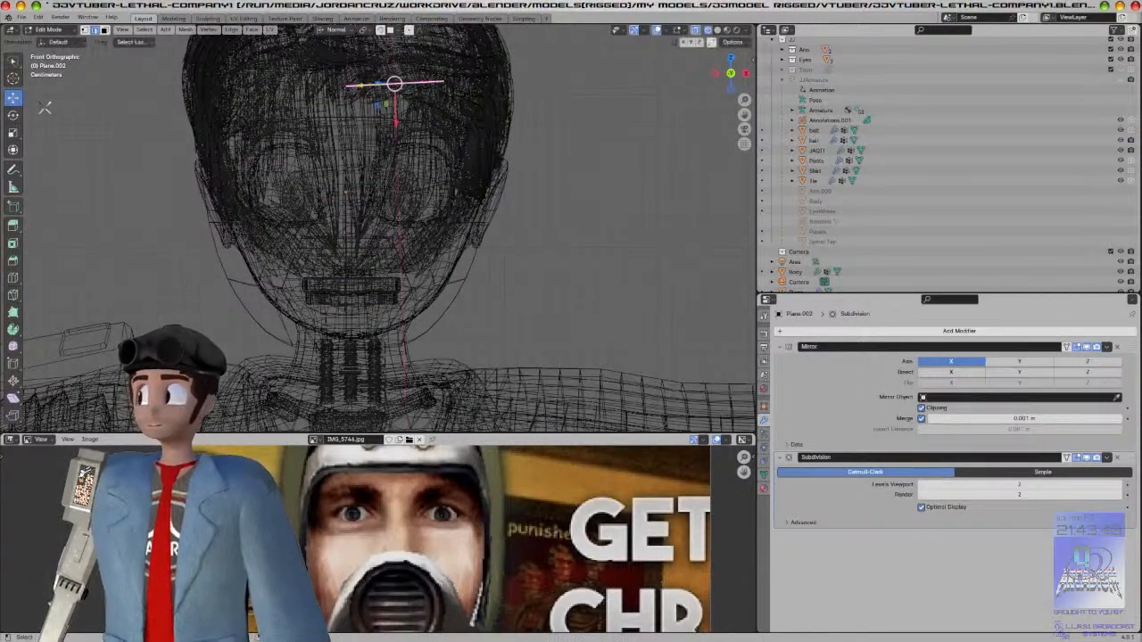
Step: Move the visor's upper outer corner vertex slightly outward in vertex mode
click(87, 30)
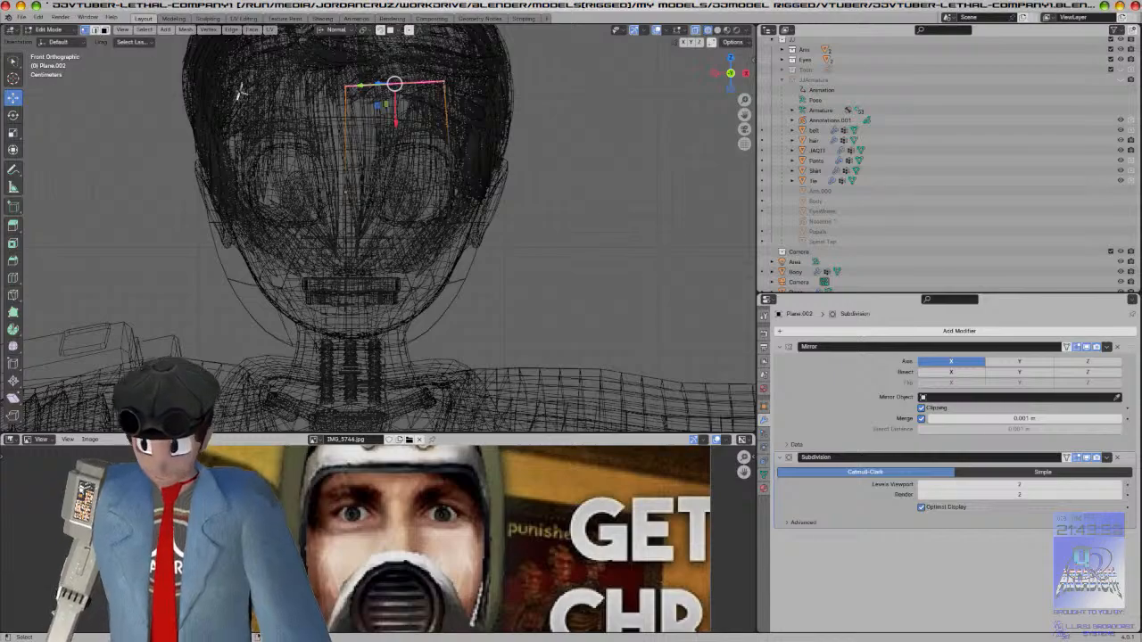
click(446, 84)
key(h)
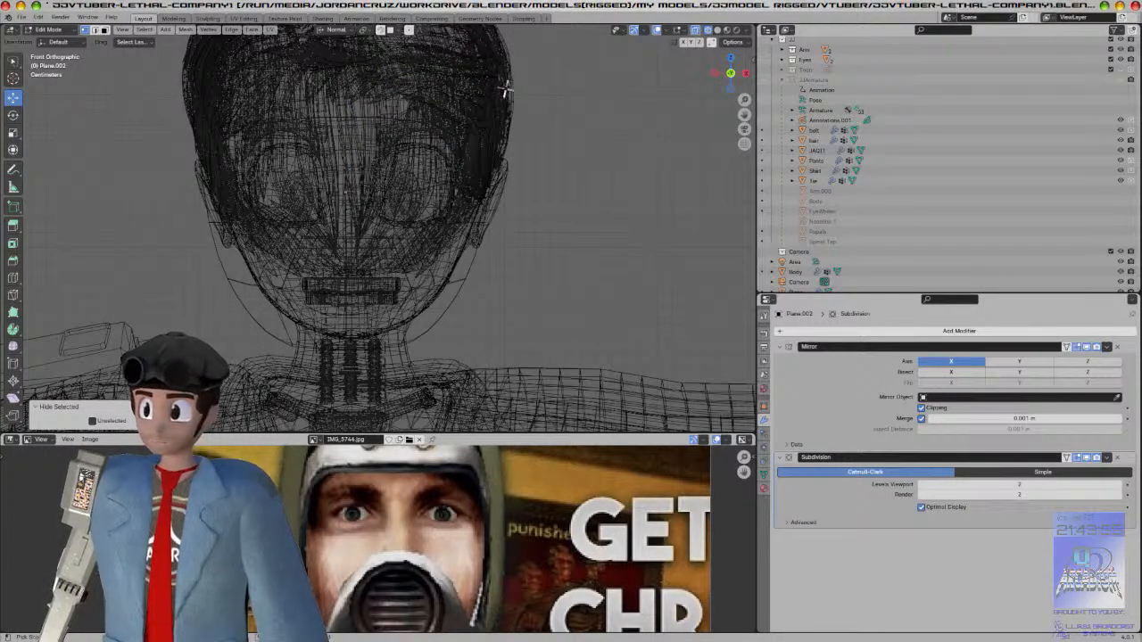
key(alt+h)
key(e)
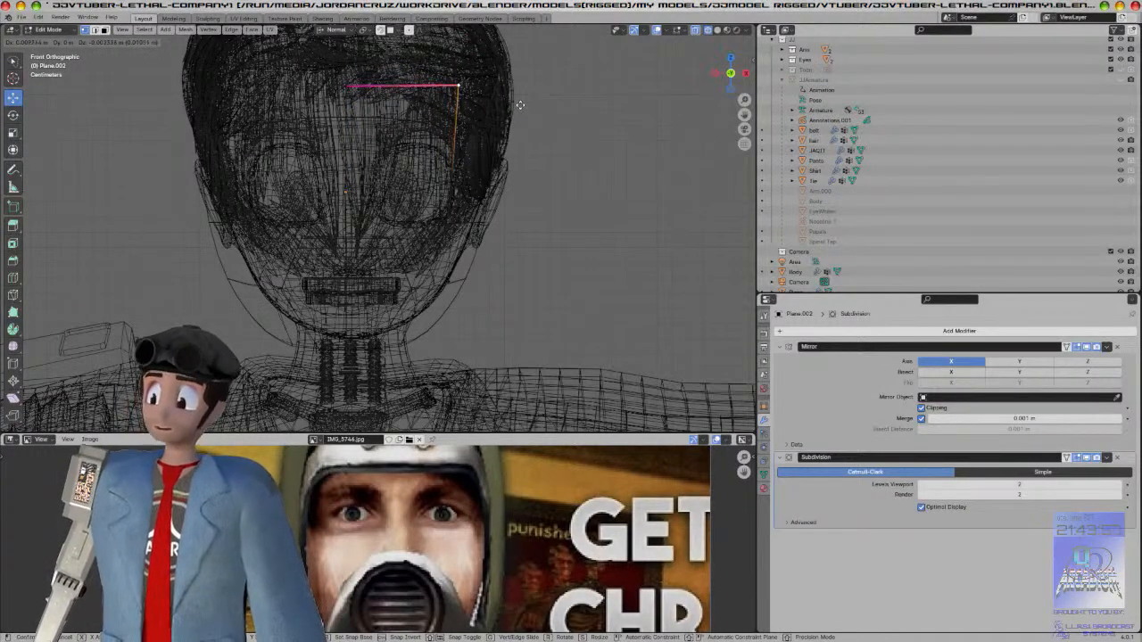
click(521, 105)
Step: Return to solid shading and move the visor's upper outer corner vertex outward and slightly down in the front view
key(Tab)
key(shift+z)
key(Tab)
key(e)
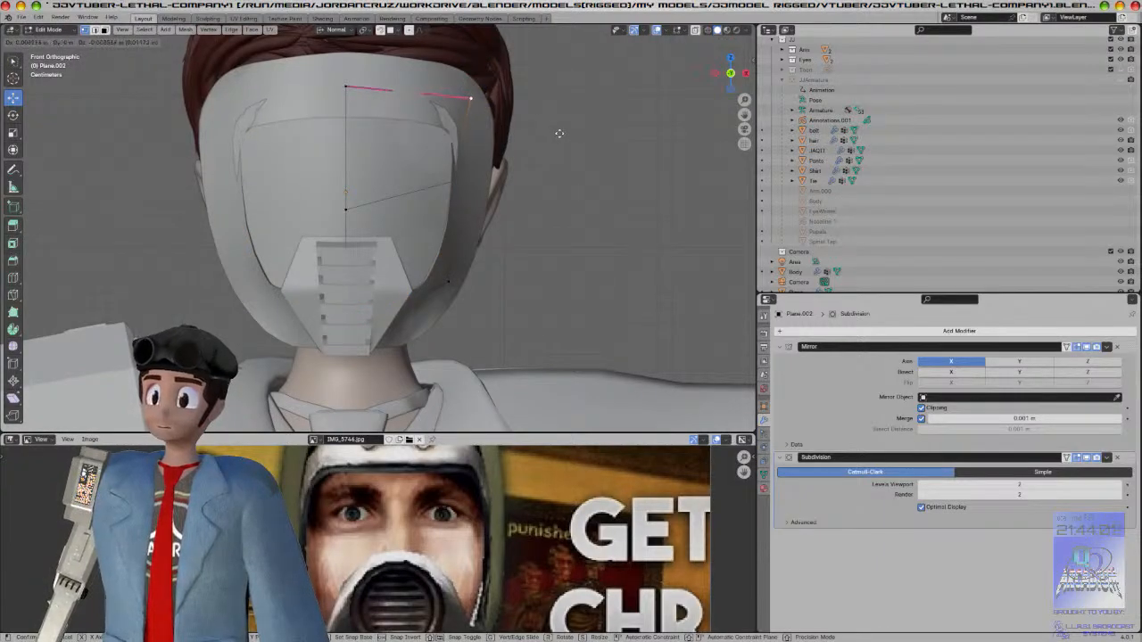
click(555, 132)
Step: Move the visor's upper corner vertex back toward the helmet, leave Edit Mode and save the file
middle_drag(555, 132, 416, 138)
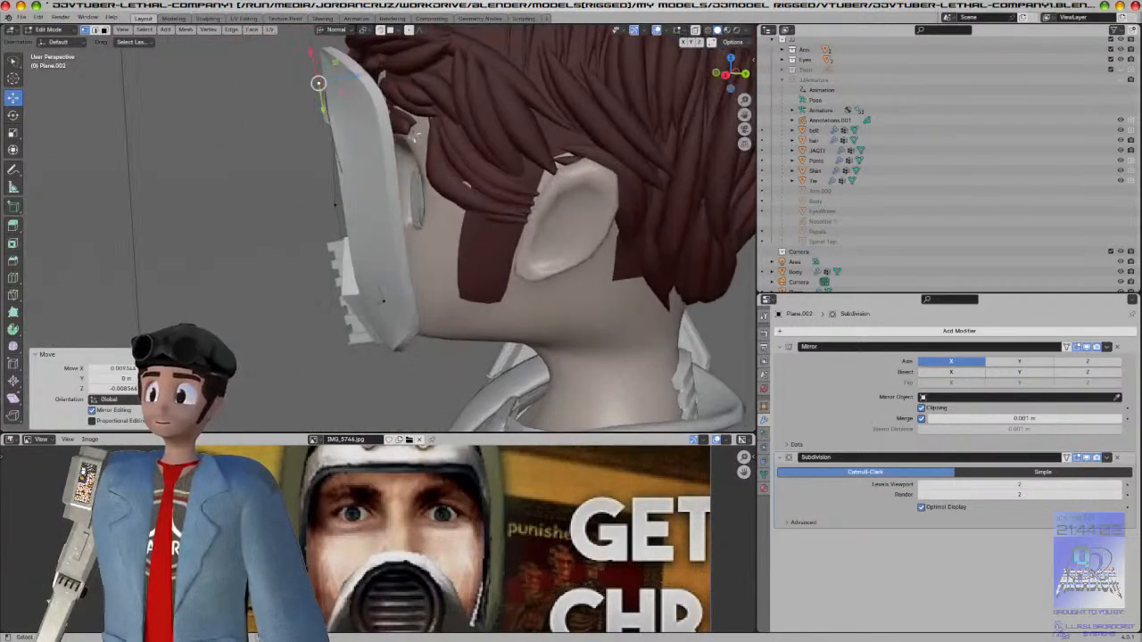
drag(360, 73, 382, 67)
middle_drag(384, 67, 574, 208)
key(Tab)
key(a)
key(a)
key(KP_1)
key(ctrl+s)
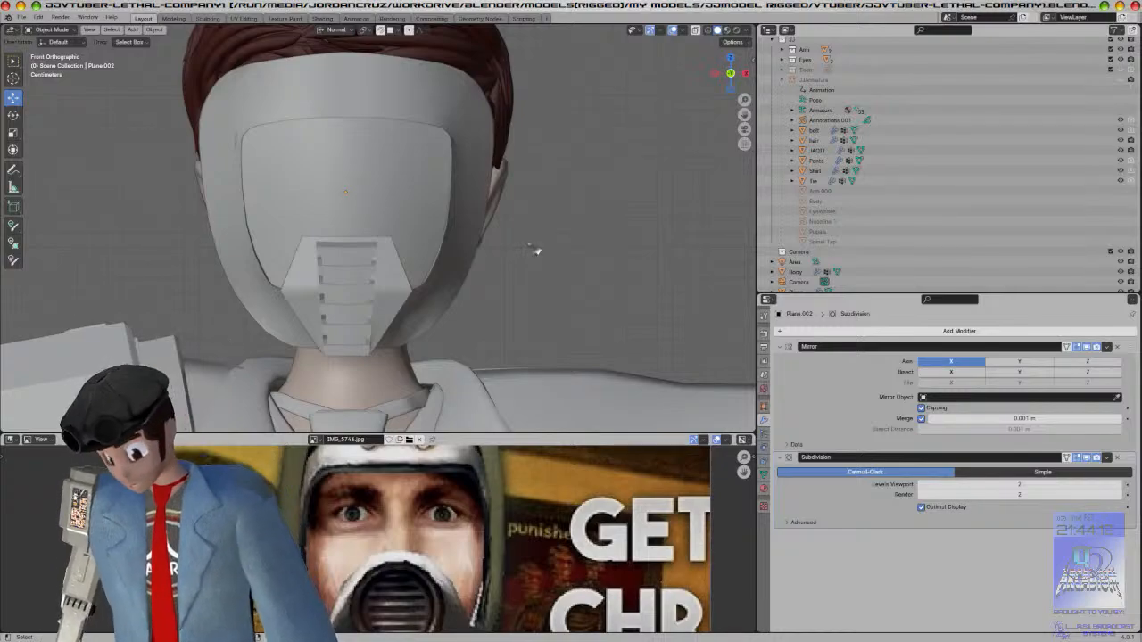
Step: Scale the visor along the Y axis and check its fit in the helmet opening
middle_drag(528, 245, 500, 238)
click(332, 160)
key(s)
key(y)
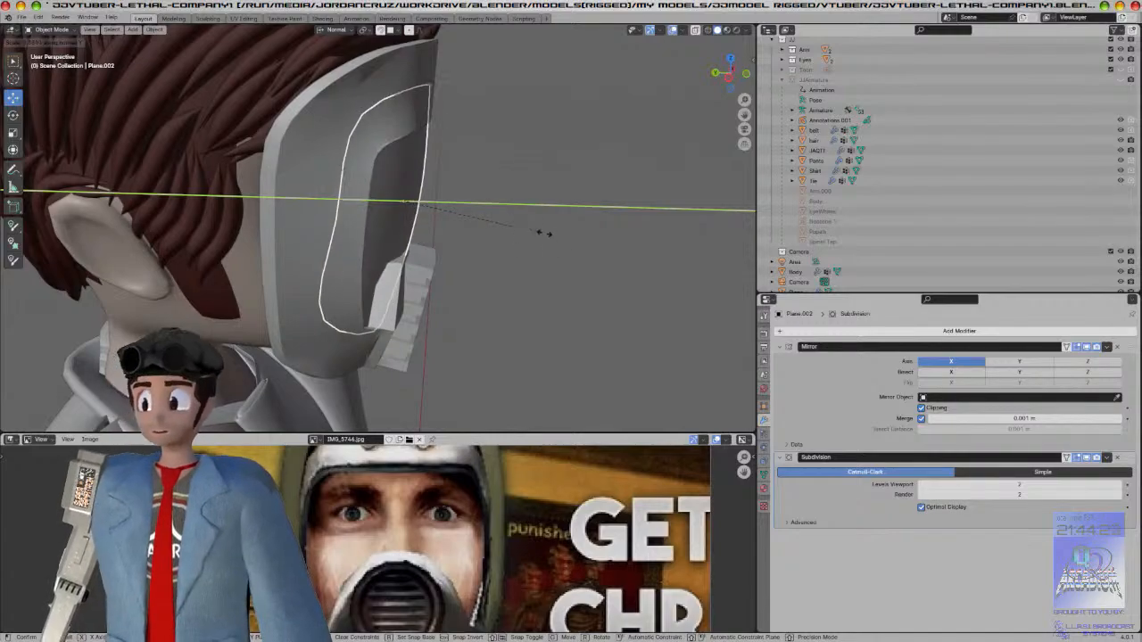
click(542, 233)
middle_drag(567, 241, 459, 232)
key(a)
key(a)
Step: Rotate the visor slightly more upright in the right side view and check its fit
click(398, 211)
key(KP_3)
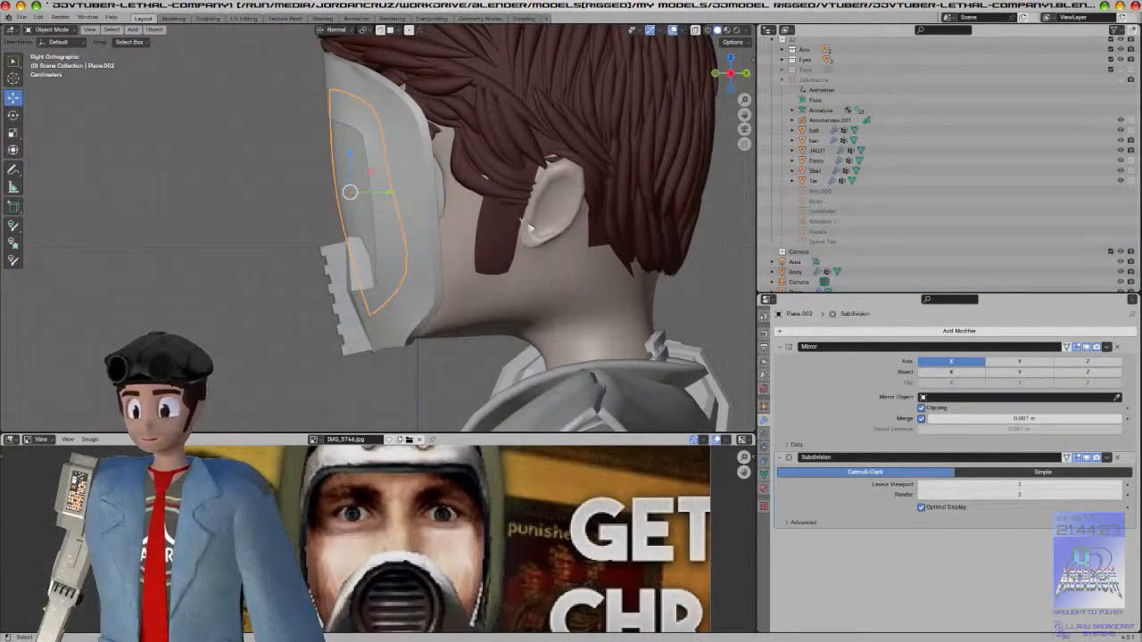
key(r)
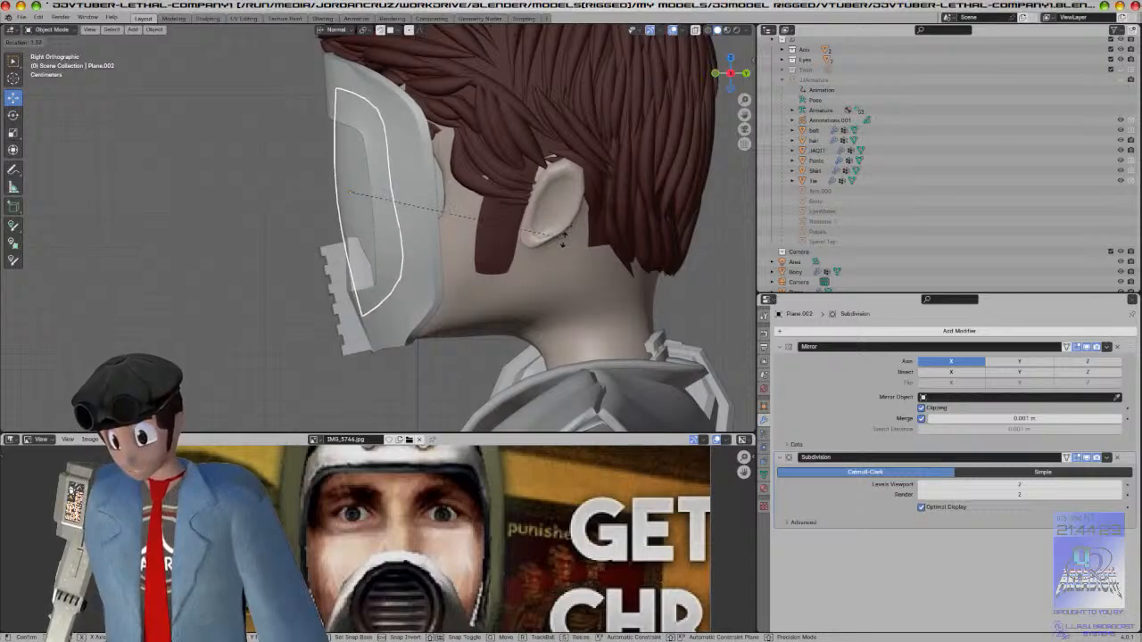
click(548, 256)
middle_drag(468, 240, 390, 182)
key(a)
key(alt+a)
click(389, 181)
Step: Shift the visor slightly forward along its local Y axis and save the file
middle_drag(527, 255, 493, 259)
key(KP_3)
drag(393, 202, 379, 196)
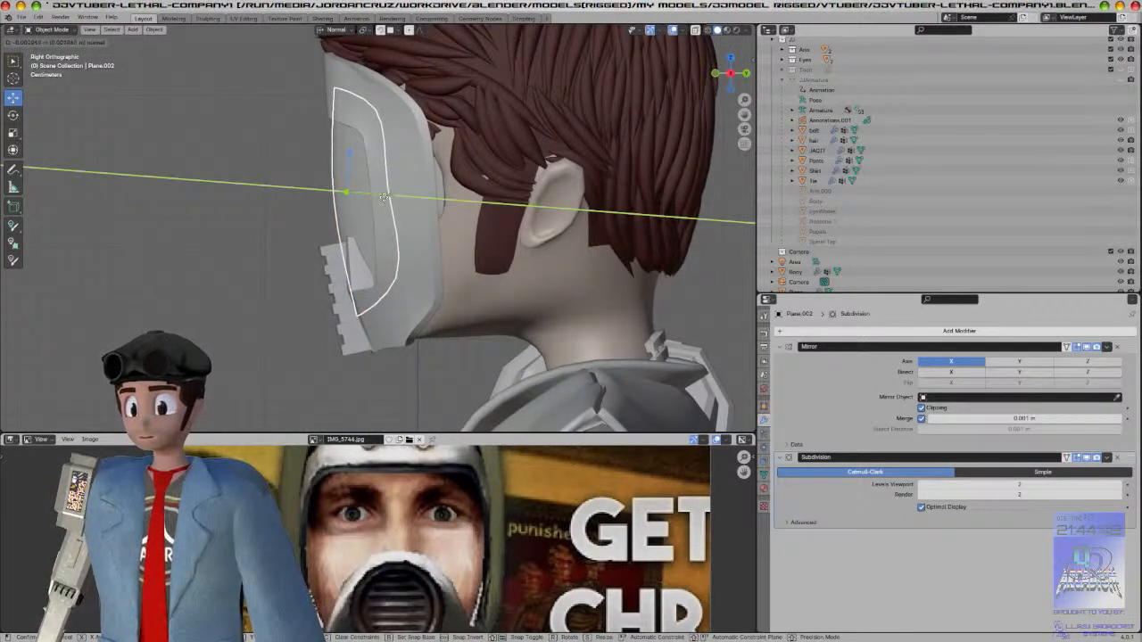
drag(373, 203, 374, 203)
key(a)
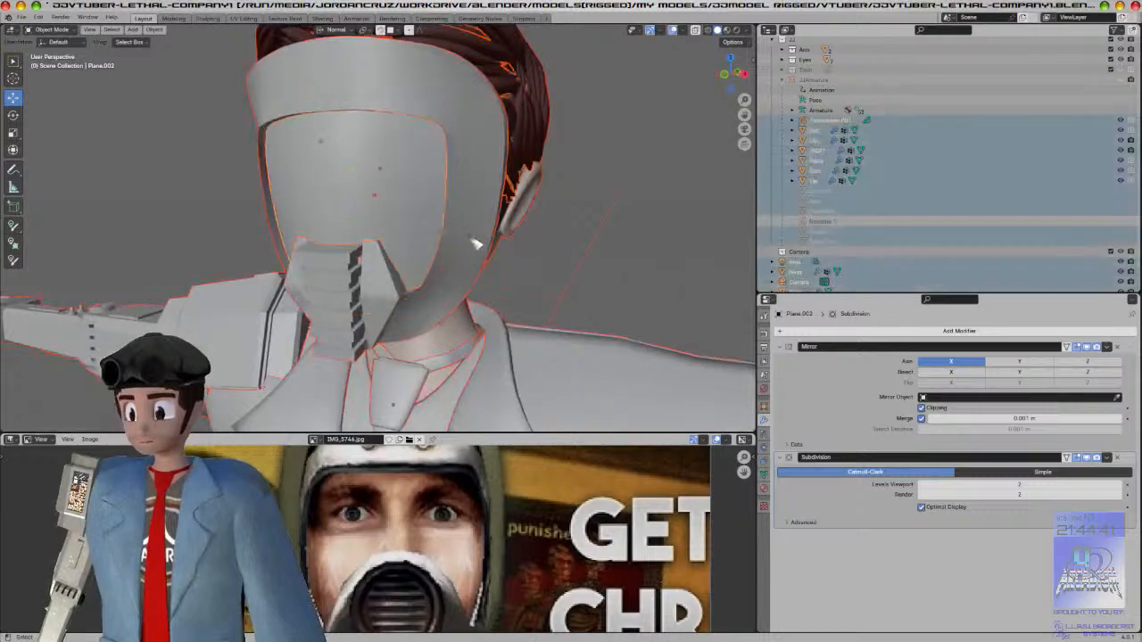
click(393, 212)
key(KP_Decimal)
key(ctrl+s)
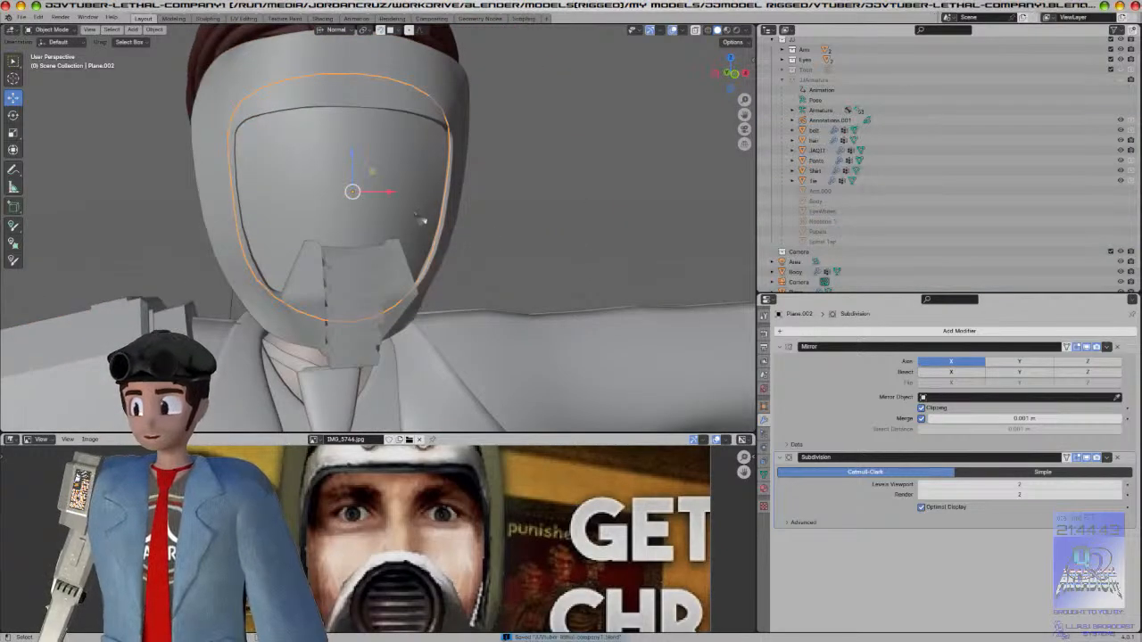
Step: Enter Edit Mode on the helmet and move the short edge beside the opening's upper outer corner along Z
key(a)
key(a)
middle_drag(414, 221, 485, 219)
click(278, 194)
key(Tab)
middle_drag(418, 159, 323, 168)
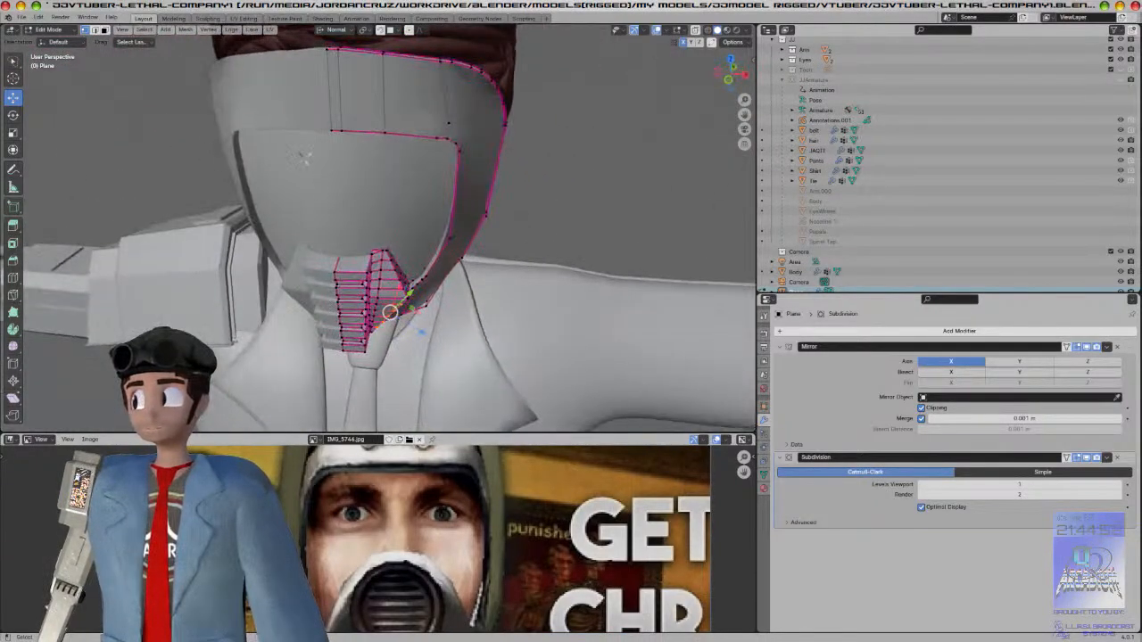
shift+right_click(454, 127)
middle_drag(453, 127, 451, 175)
key(g)
key(z)
click(505, 127)
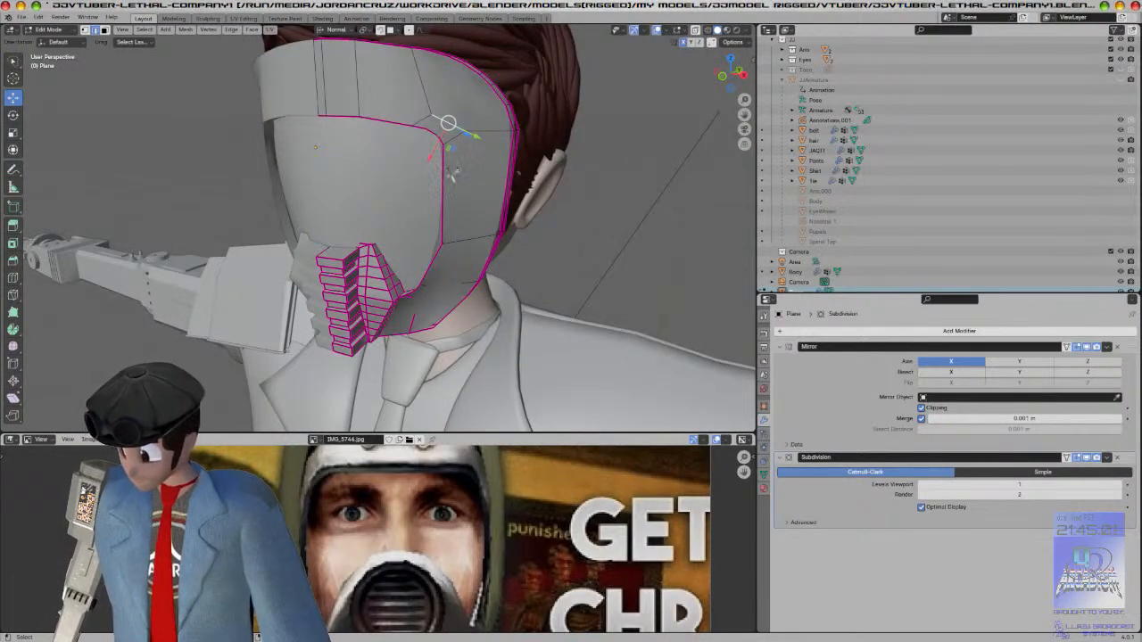
Step: Nudge the helmet edge beside the opening's upper corner up and outward, rotate it freely, and return to Object Mode
middle_drag(451, 176, 461, 128)
drag(435, 110, 441, 96)
middle_drag(484, 123, 508, 109)
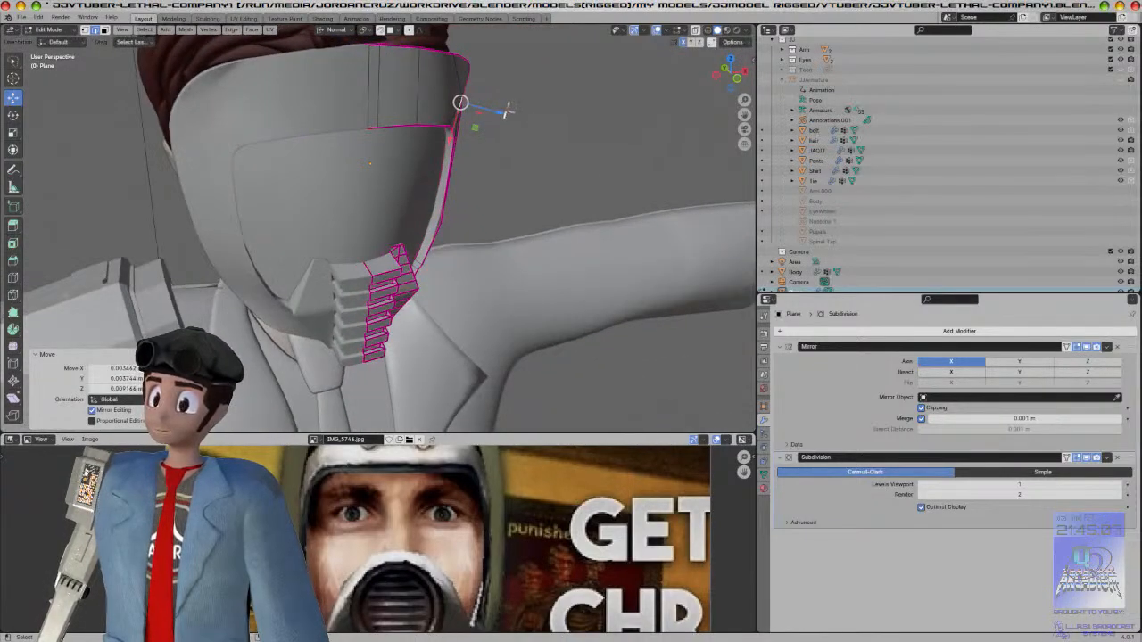
drag(498, 111, 504, 113)
key(r)
key(r)
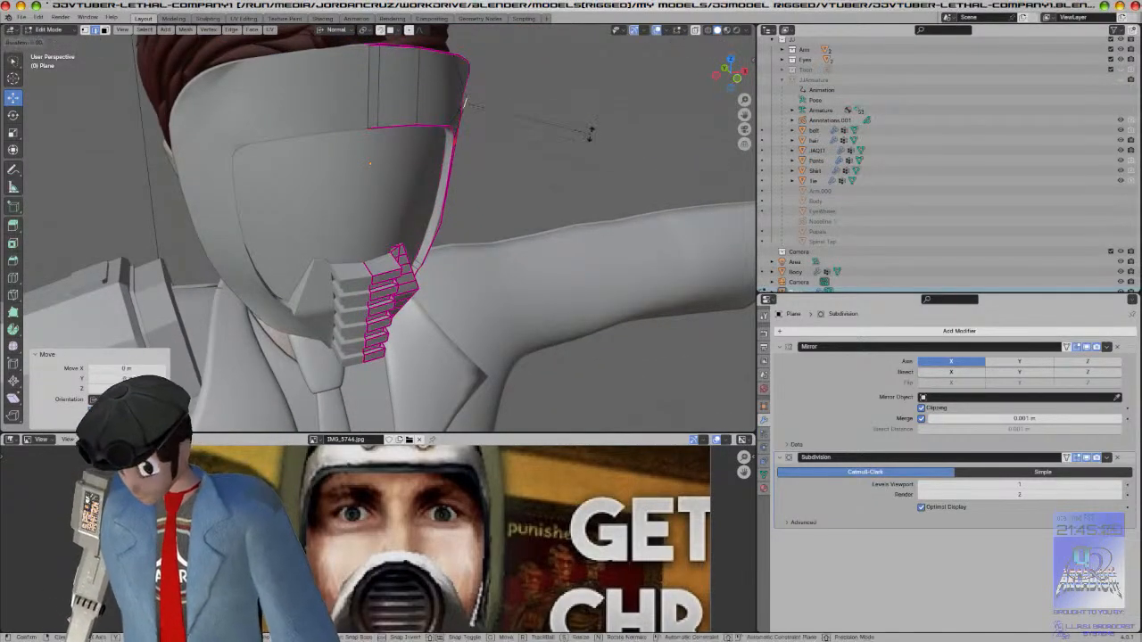
click(582, 131)
middle_drag(581, 143, 483, 134)
scroll(480, 141, up, 2)
shift+middle_drag(471, 173, 455, 236)
key(Tab)
key(Tab)
key(Tab)
Step: Show the character from the front in rendered viewport shading, with the visor selected
middle_drag(402, 262, 476, 247)
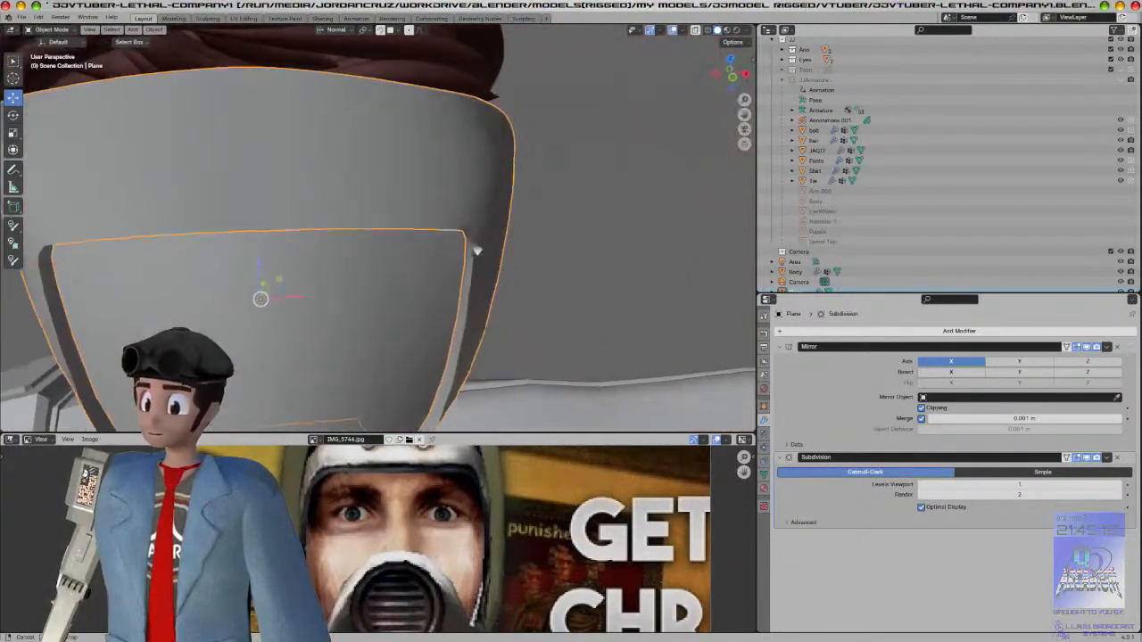
key(KP_1)
scroll(472, 253, down, 4)
scroll(472, 253, down, 1)
shift+middle_drag(400, 316, 469, 235)
key(a)
click(440, 196)
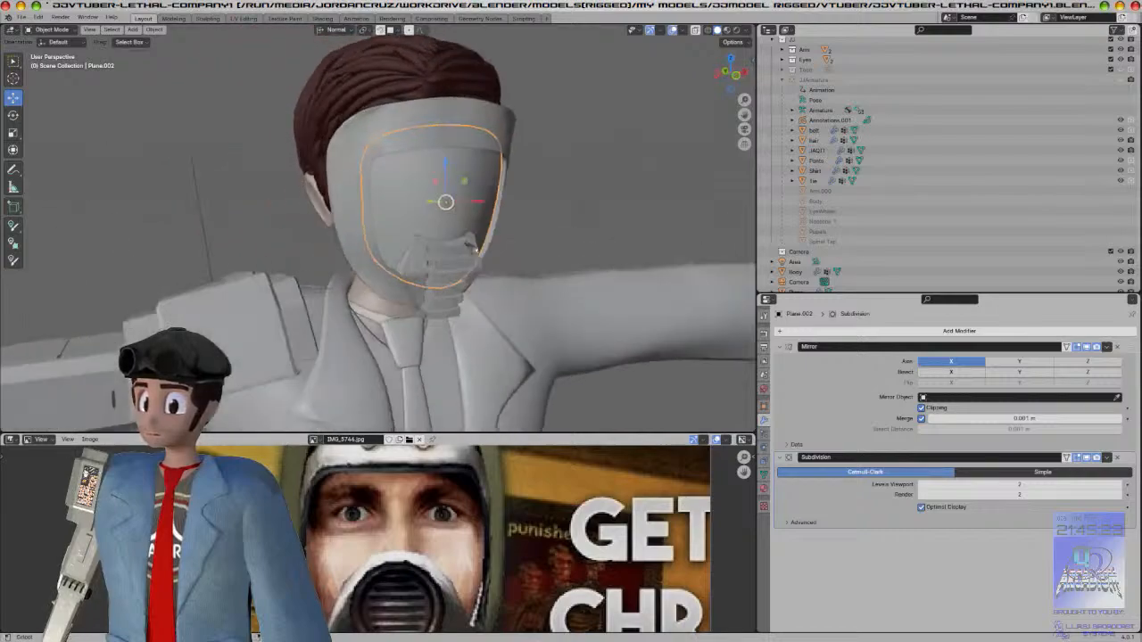
key(KP_1)
scroll(472, 251, down, 3)
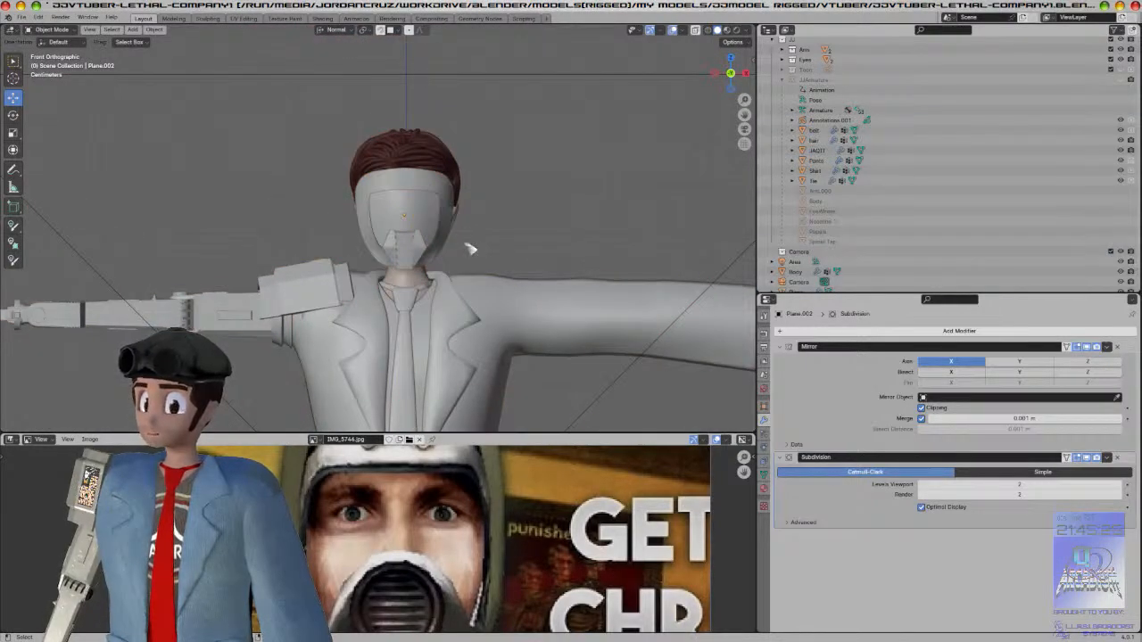
key(z)
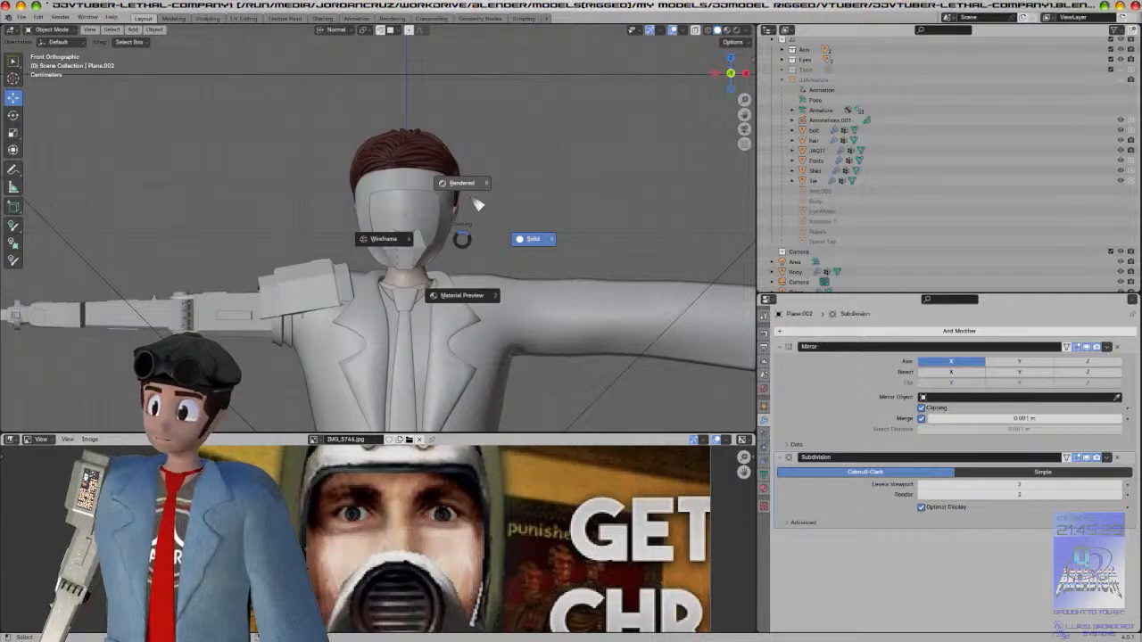
click(477, 205)
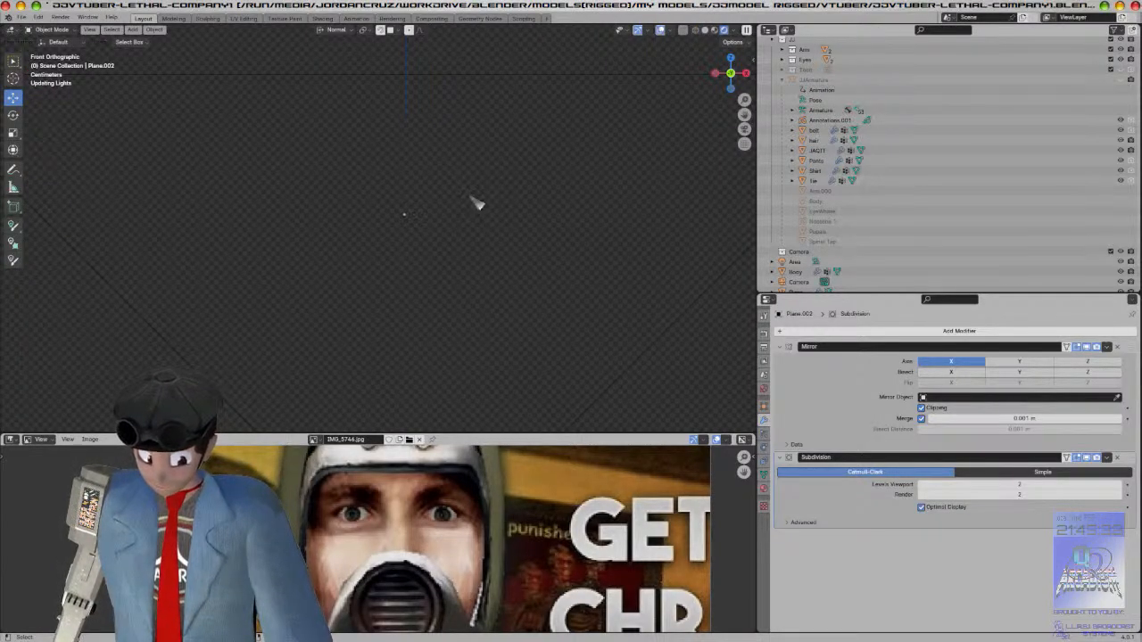
scroll(526, 218, up, 4)
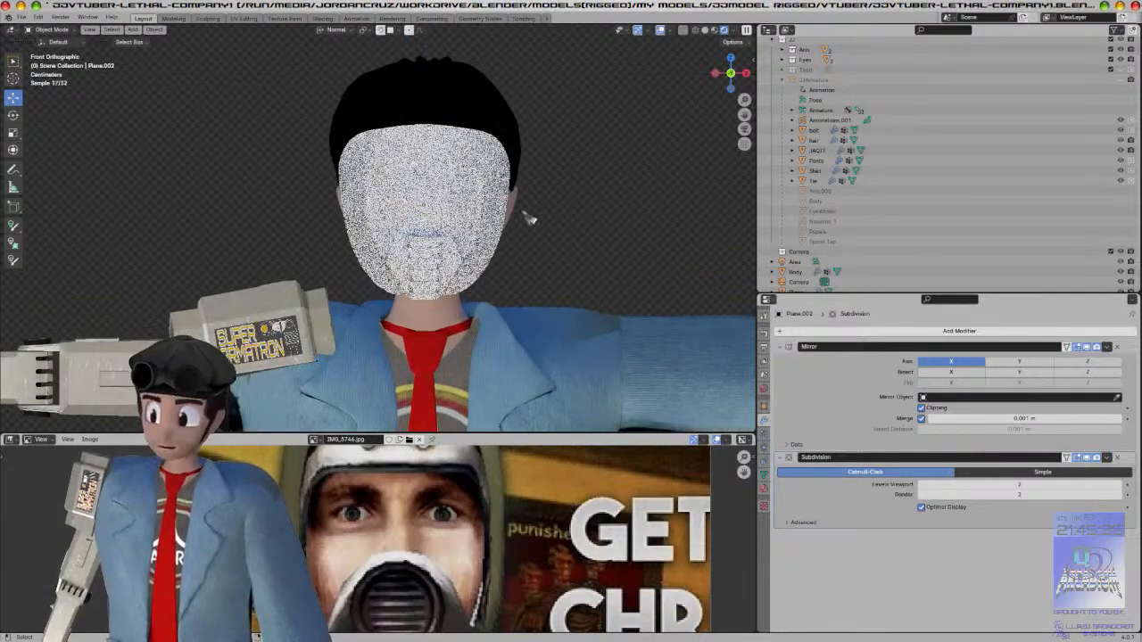
Step: Enter Edit Mode on the helmet in the right view, select its rear side edge and set the transform orientation to Global
key(KP_3)
click(371, 235)
key(Tab)
scroll(392, 232, up, 2)
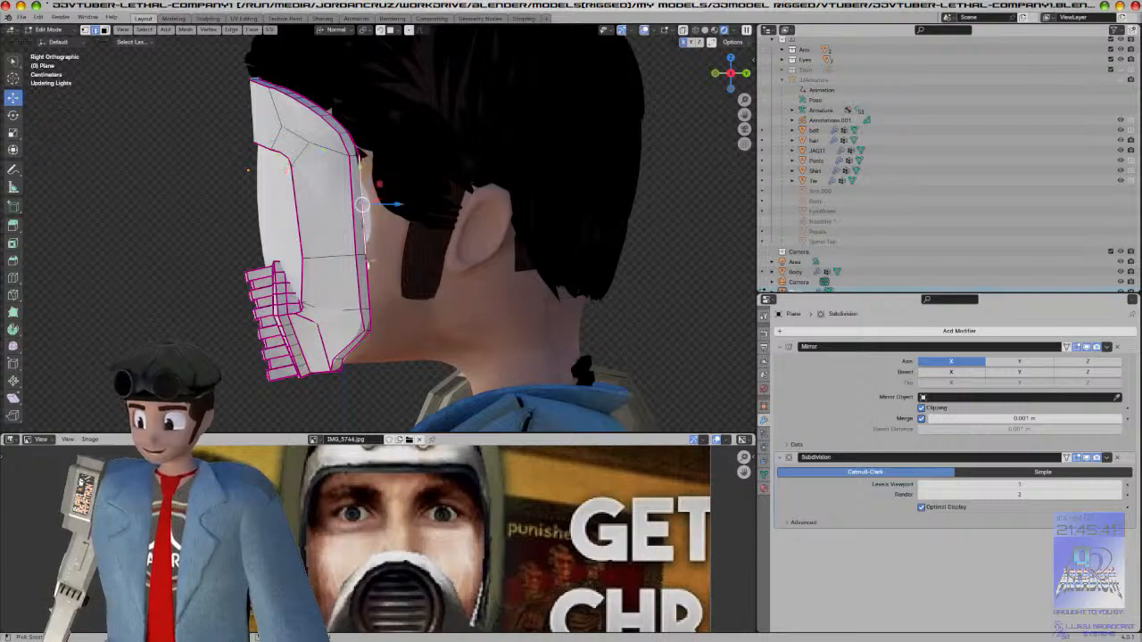
ctrl+click(362, 224)
click(347, 33)
click(330, 63)
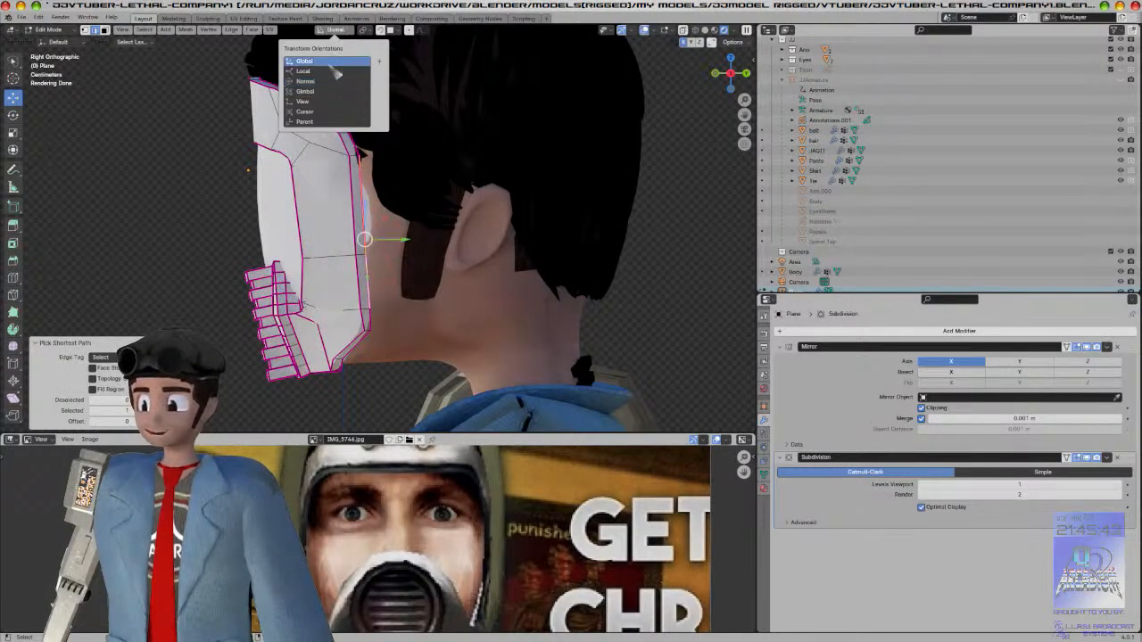
drag(399, 236, 430, 233)
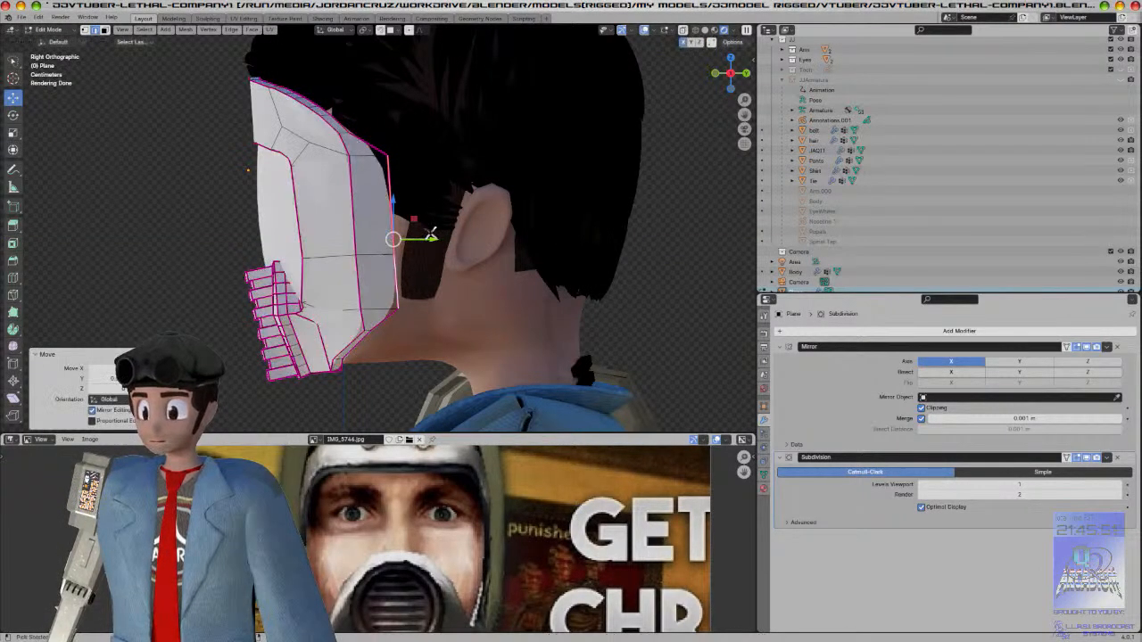
key(ctrl+z)
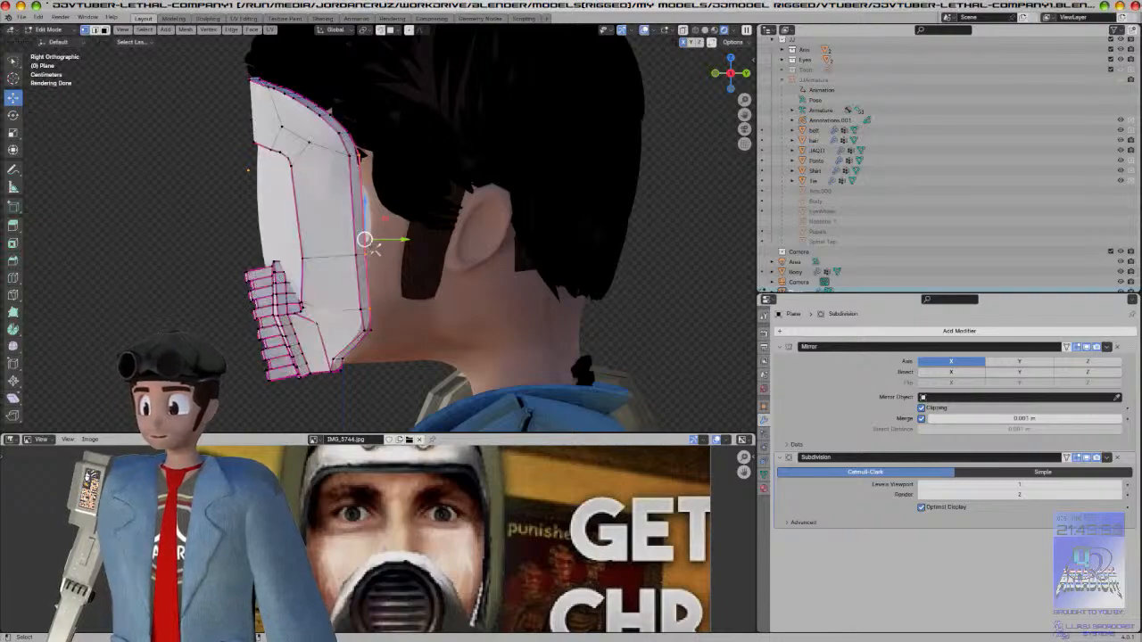
Step: Move the middle, lower and upper vertices of the helmet's rear side edge backward into a curve, and leave Edit Mode
drag(407, 253, 459, 246)
click(371, 309)
drag(411, 310, 432, 308)
click(362, 153)
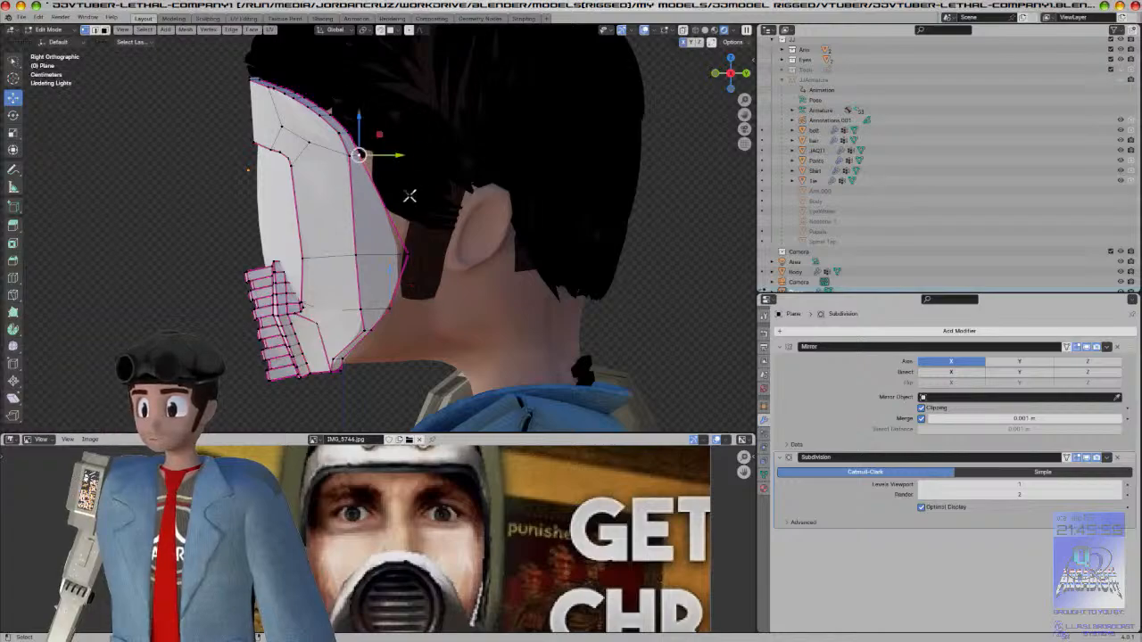
drag(400, 153, 412, 151)
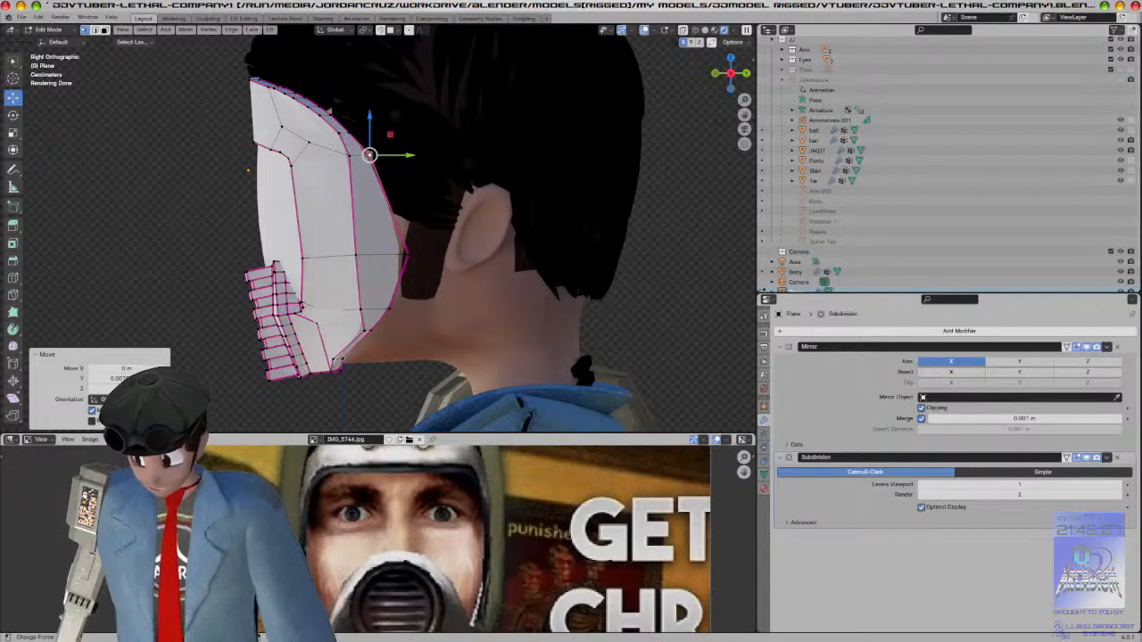
key(Tab)
middle_drag(471, 288, 667, 291)
key(KP_1)
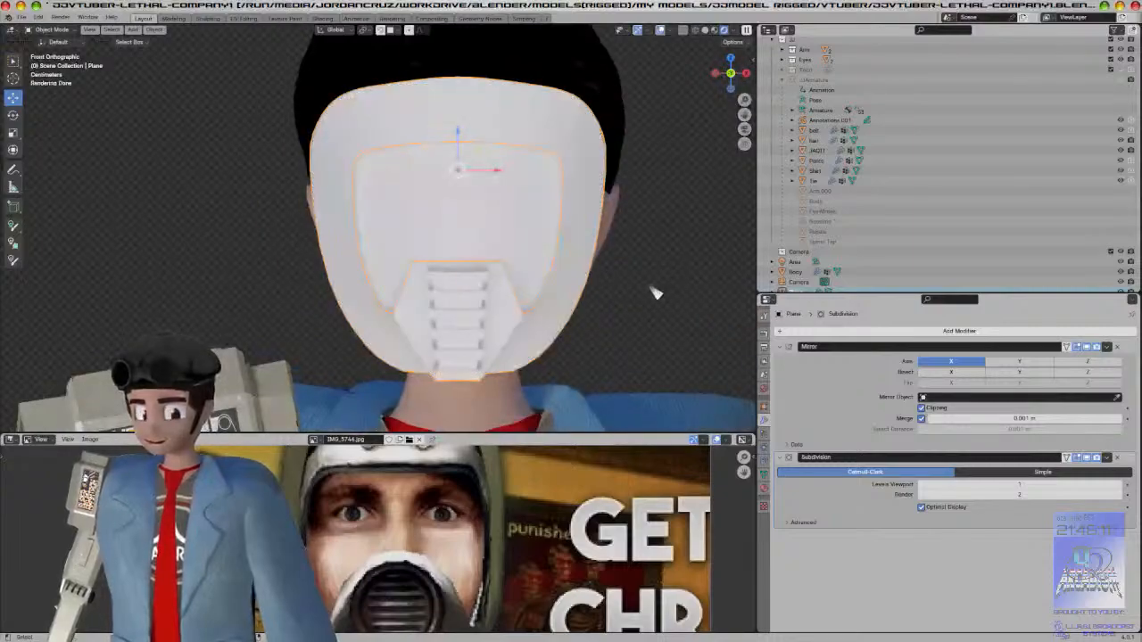
Step: Add a cube, raise it along Z to the character's upper body and scale it down
key(shift+a)
mouse_move(653, 287)
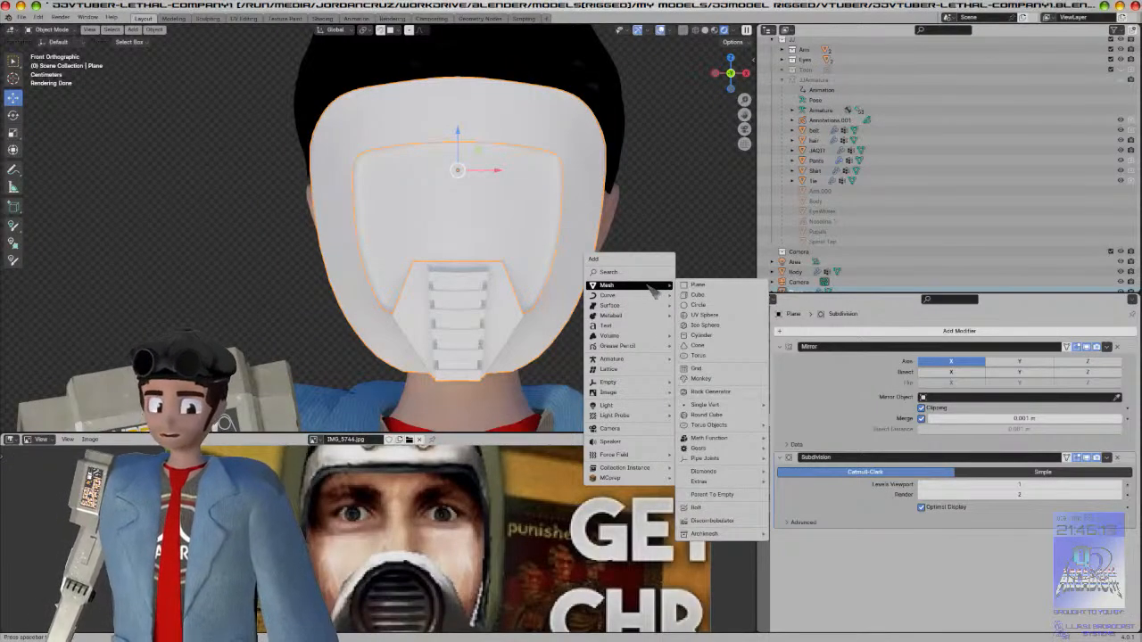
click(699, 295)
scroll(637, 321, down, 6)
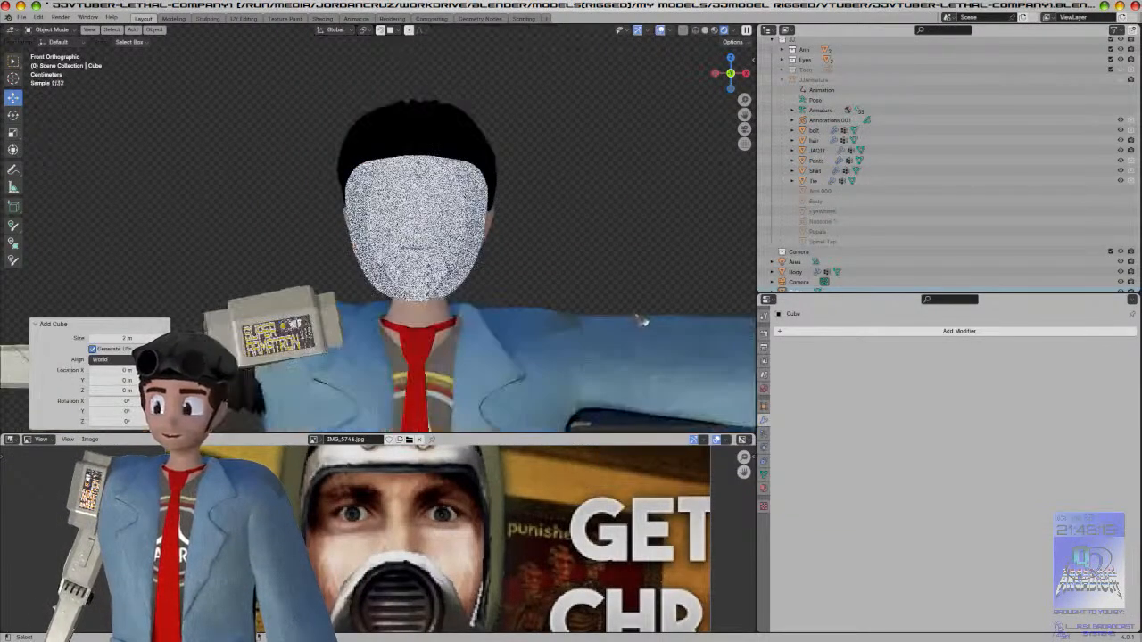
scroll(639, 319, down, 3)
key(g)
key(z)
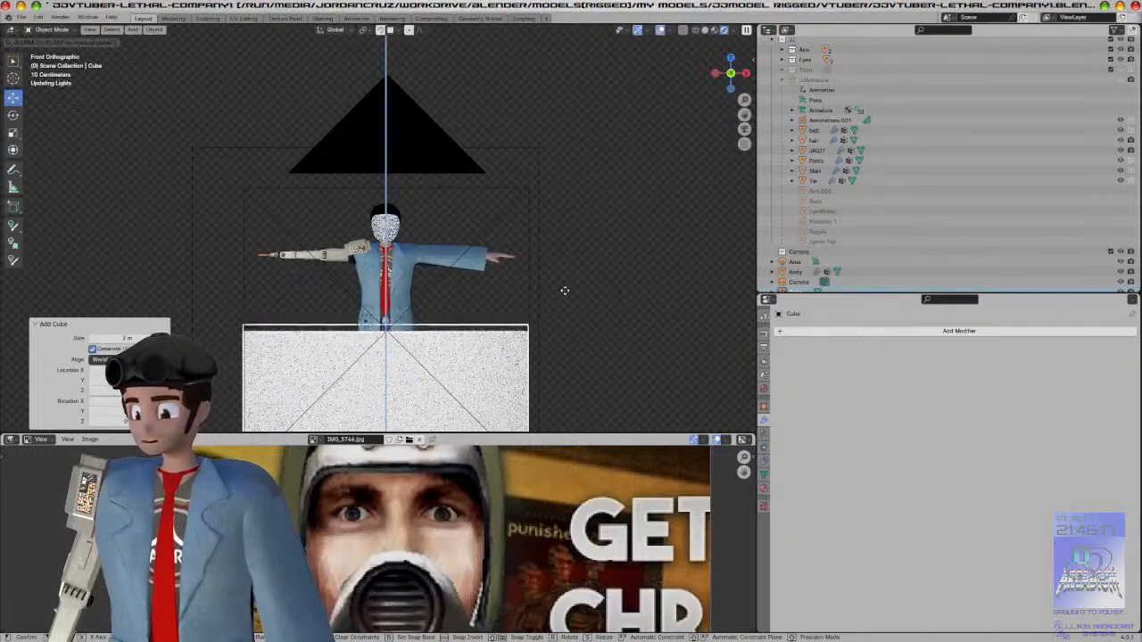
click(613, 125)
key(s)
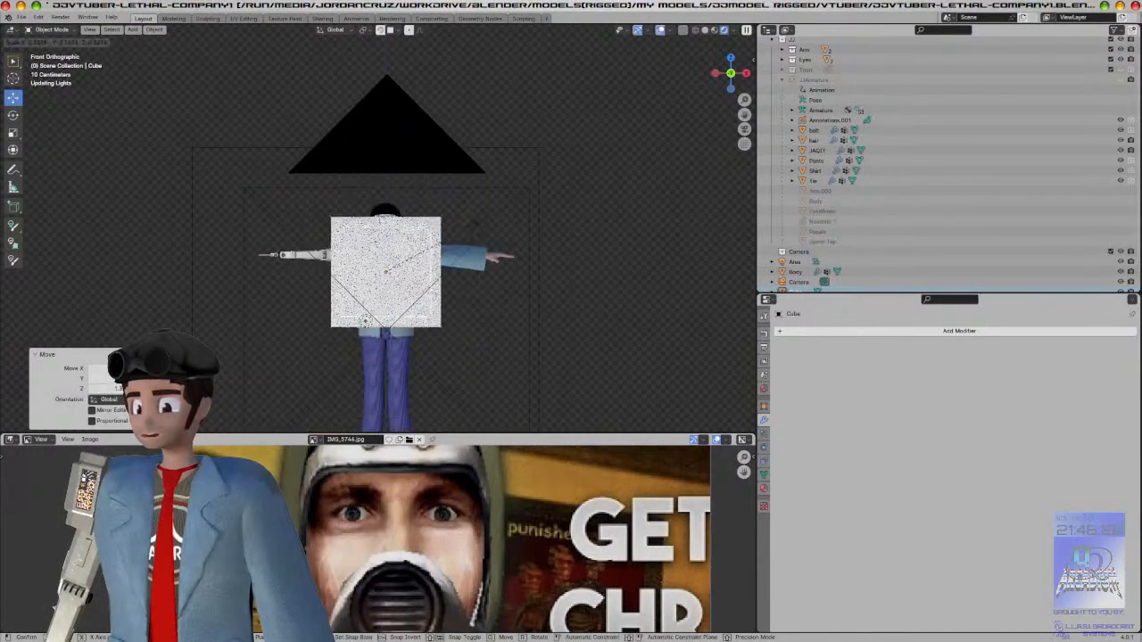
click(434, 256)
Step: Move the cube up and over in the right view so that it encloses the character's head
key(KP_3)
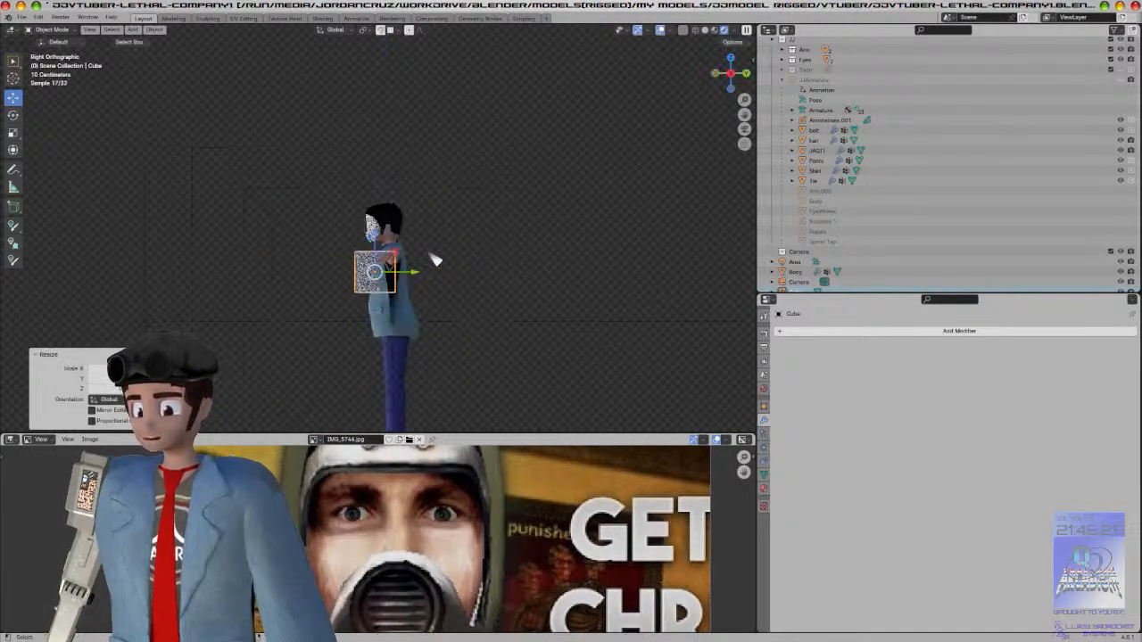
scroll(437, 259, up, 4)
key(g)
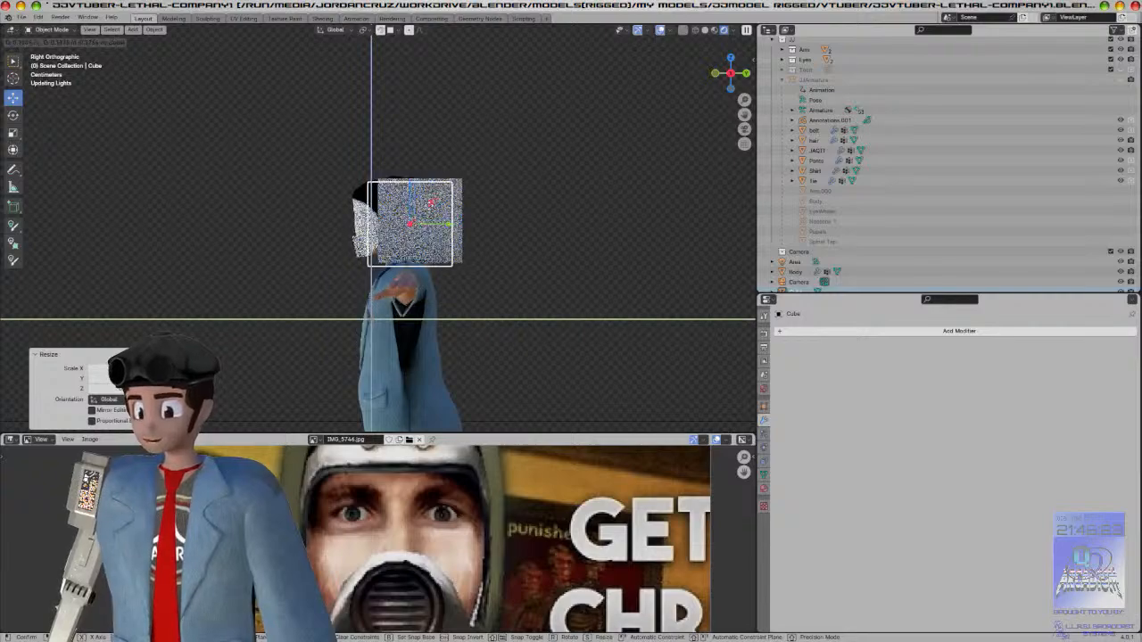
click(519, 262)
key(KP_1)
scroll(516, 259, up, 4)
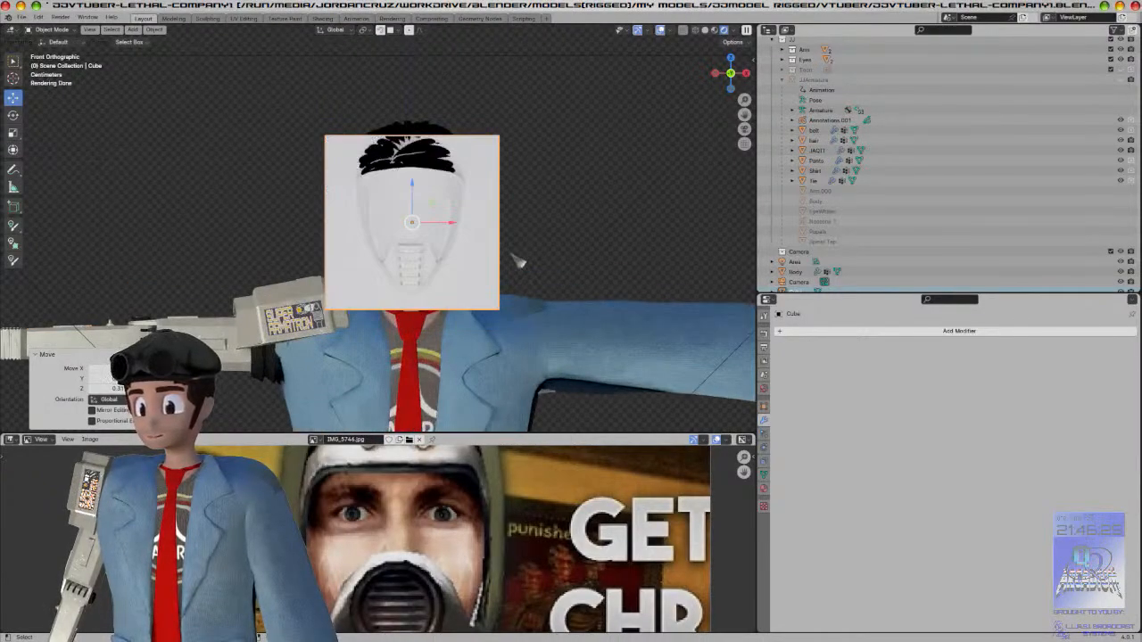
key(KP_3)
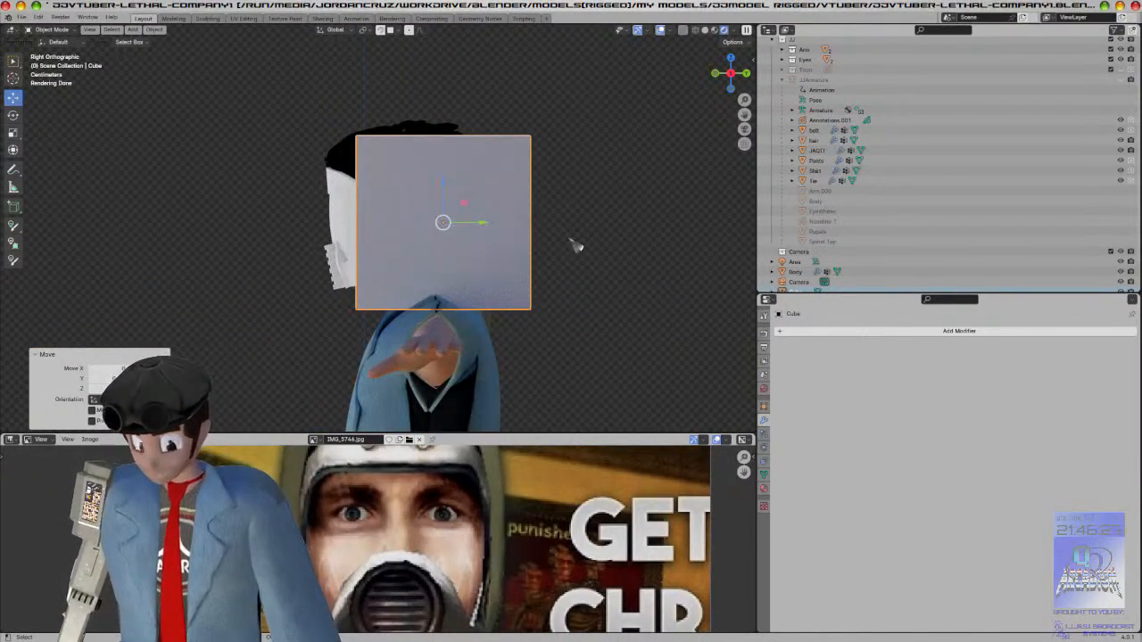
key(g)
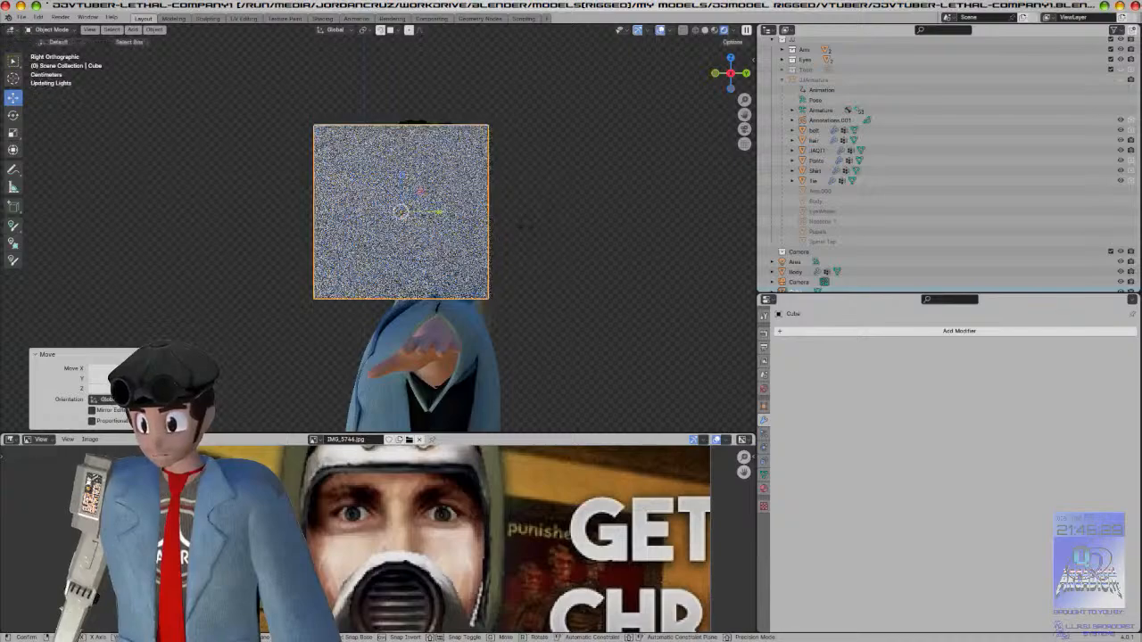
click(536, 225)
middle_drag(537, 225, 652, 267)
Step: Switch the viewport to wireframe and delete the cube's front face in Edit Mode
key(KP_1)
key(z)
click(473, 263)
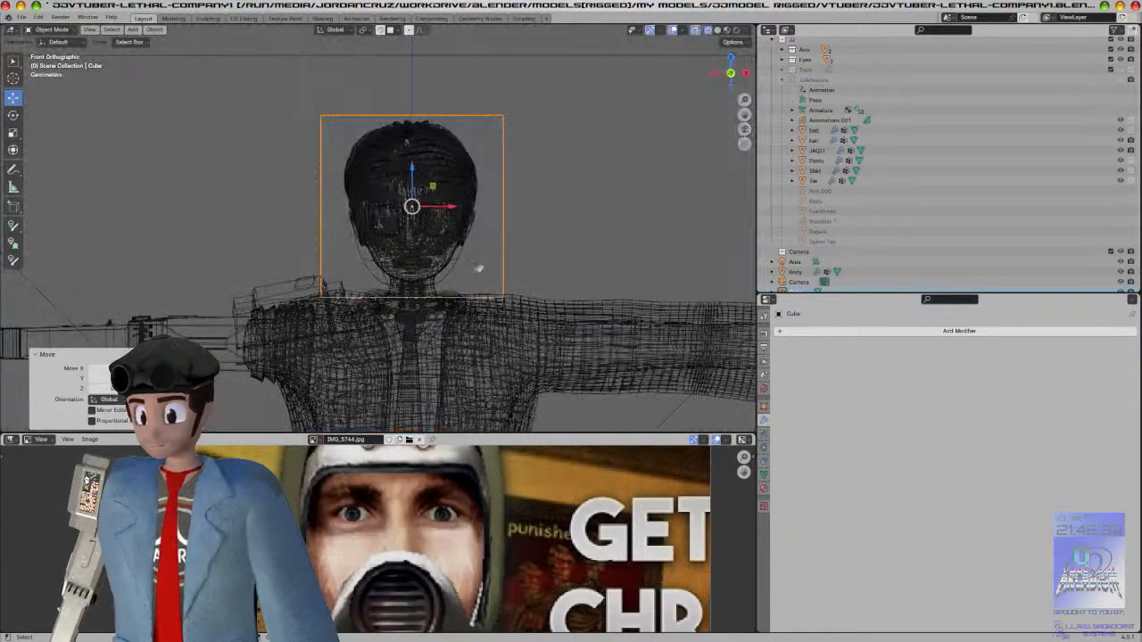
middle_drag(574, 255, 600, 234)
key(KP_3)
key(Tab)
click(316, 178)
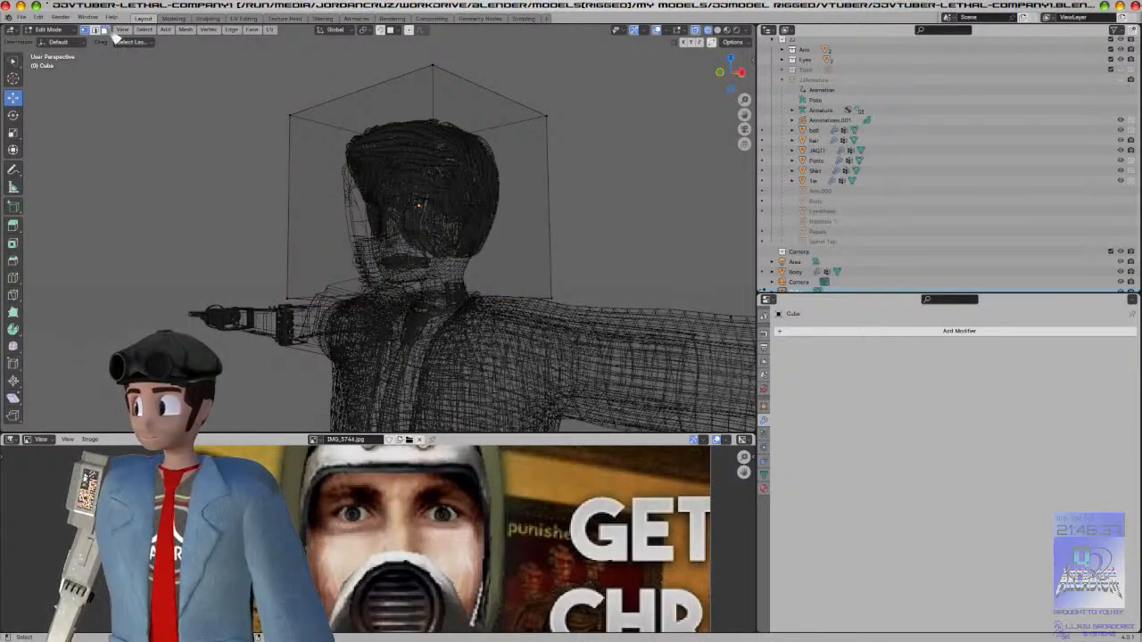
click(338, 194)
key(x)
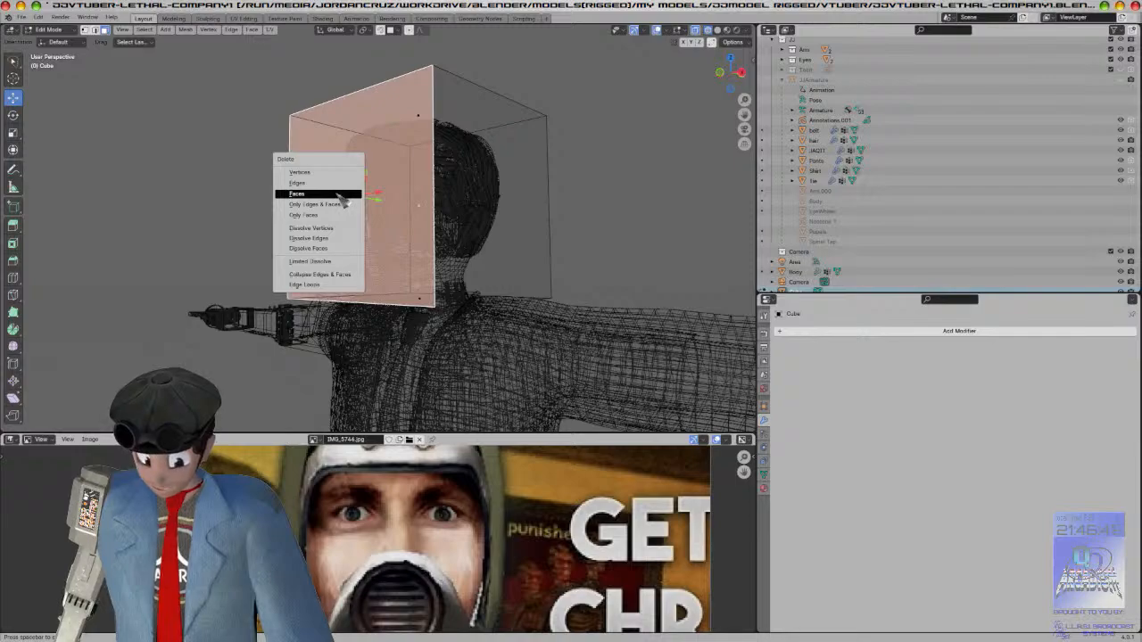
click(330, 195)
Step: Leave Edit Mode and return the viewport to solid shading
mouse_move(335, 219)
middle_down()
mouse_move(437, 253)
mouse_move(536, 248)
middle_up()
key(Tab)
key(z)
click(510, 259)
key(KP_3)
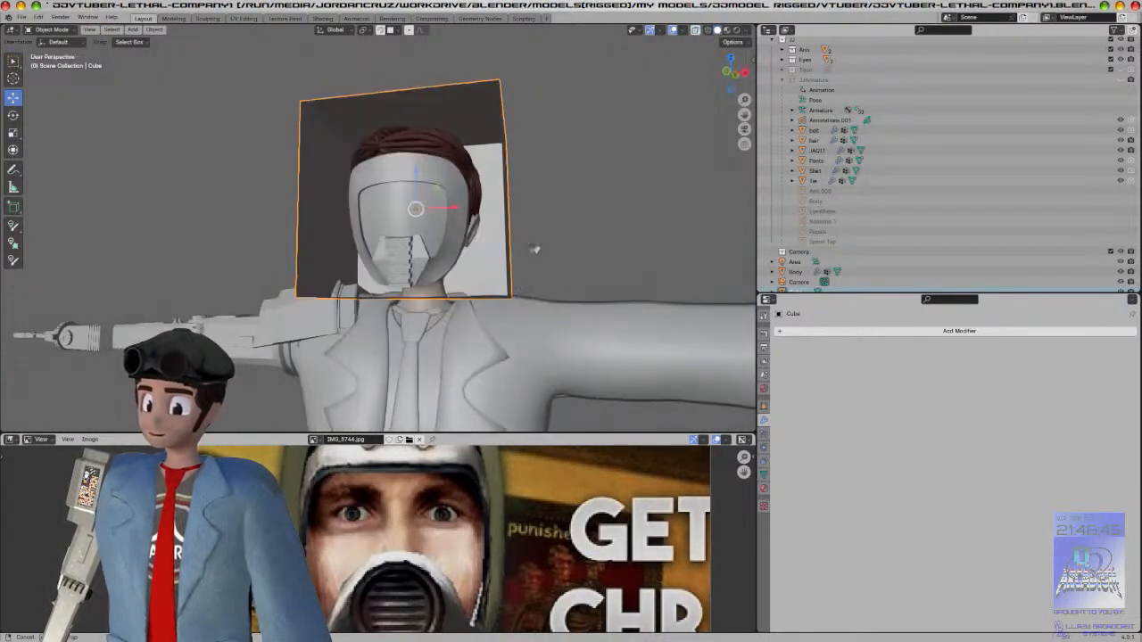
Step: Delete the cube's bottom face in Edit Mode and return to Object Mode
key(Tab)
middle_drag(479, 290, 483, 305)
click(484, 305)
key(x)
click(484, 303)
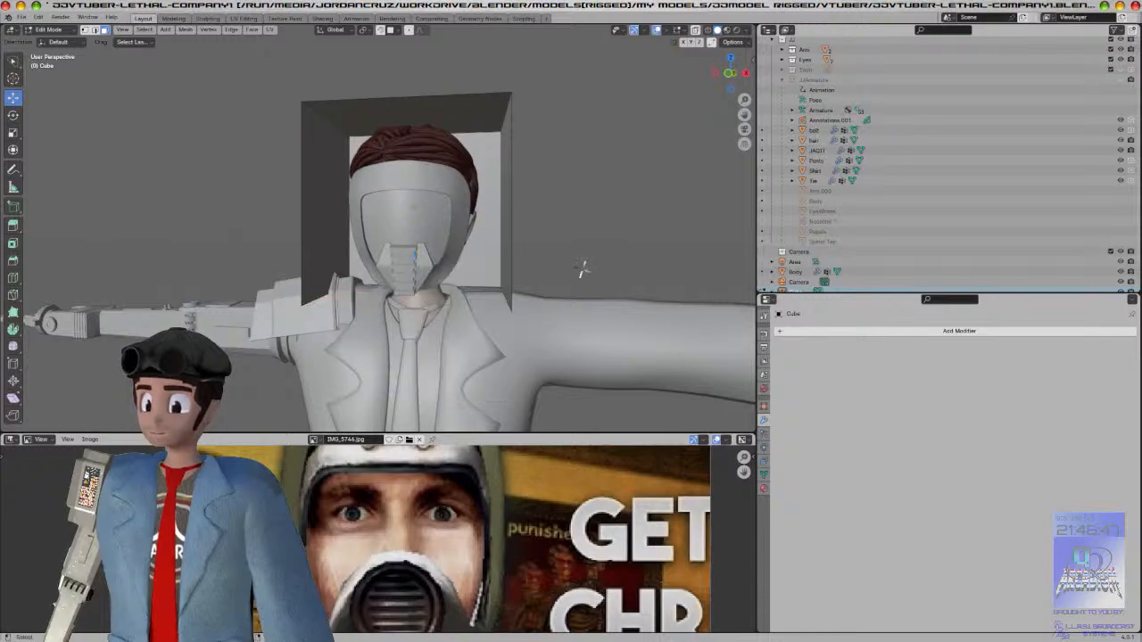
middle_drag(582, 268, 534, 264)
key(Tab)
Step: Narrow the cube along X to fit the head and shift it about -0.004 m along X to centre it
key(KP_1)
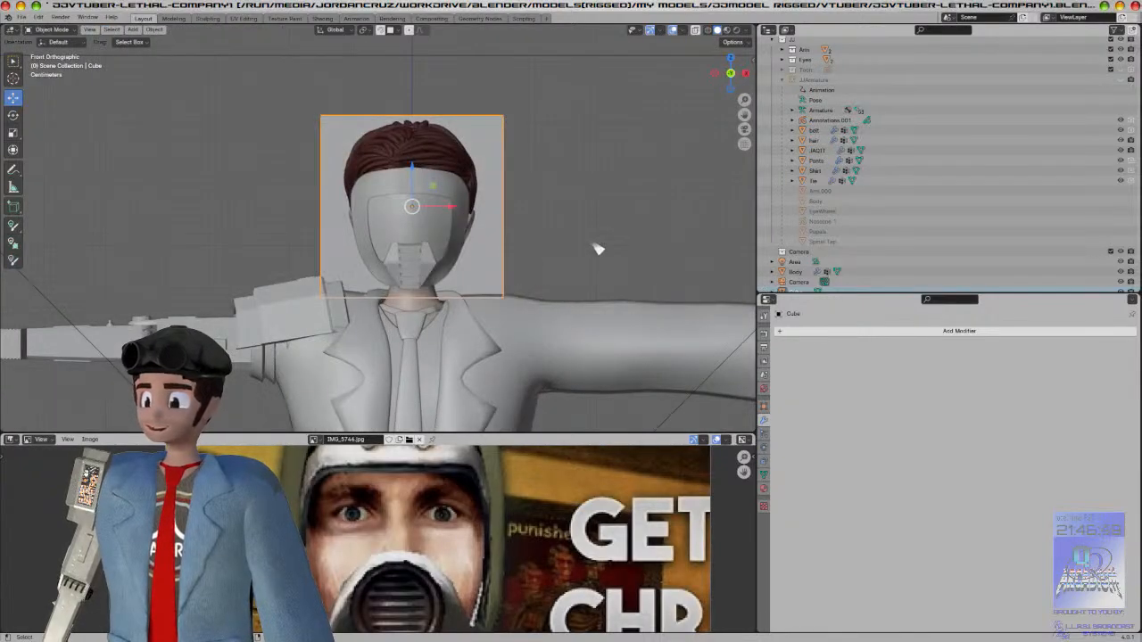
key(s)
key(x)
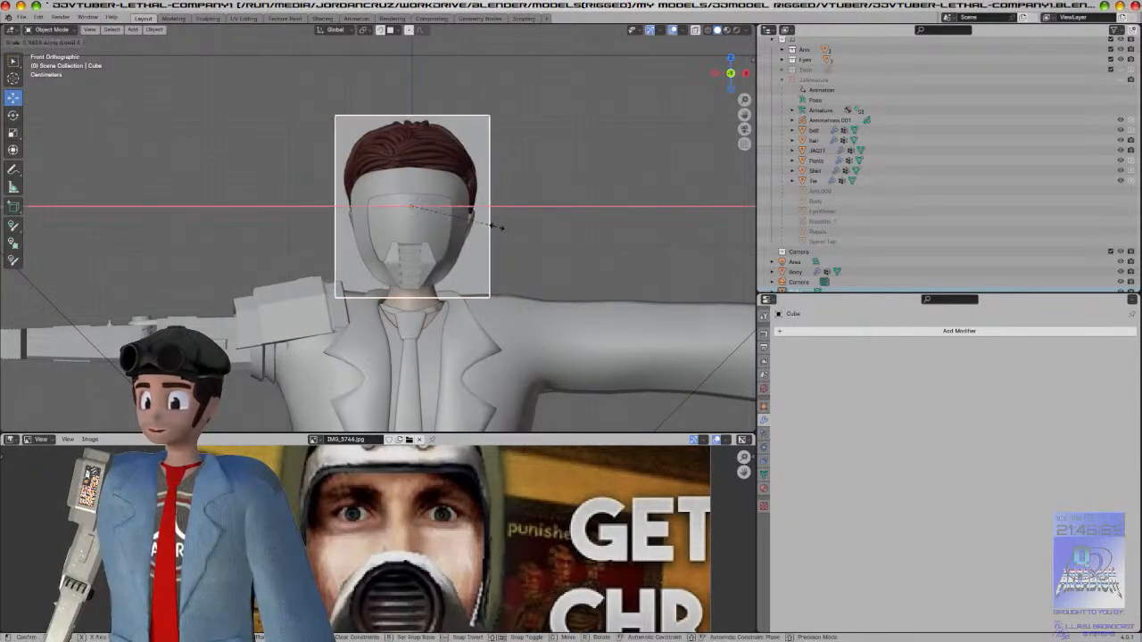
click(494, 229)
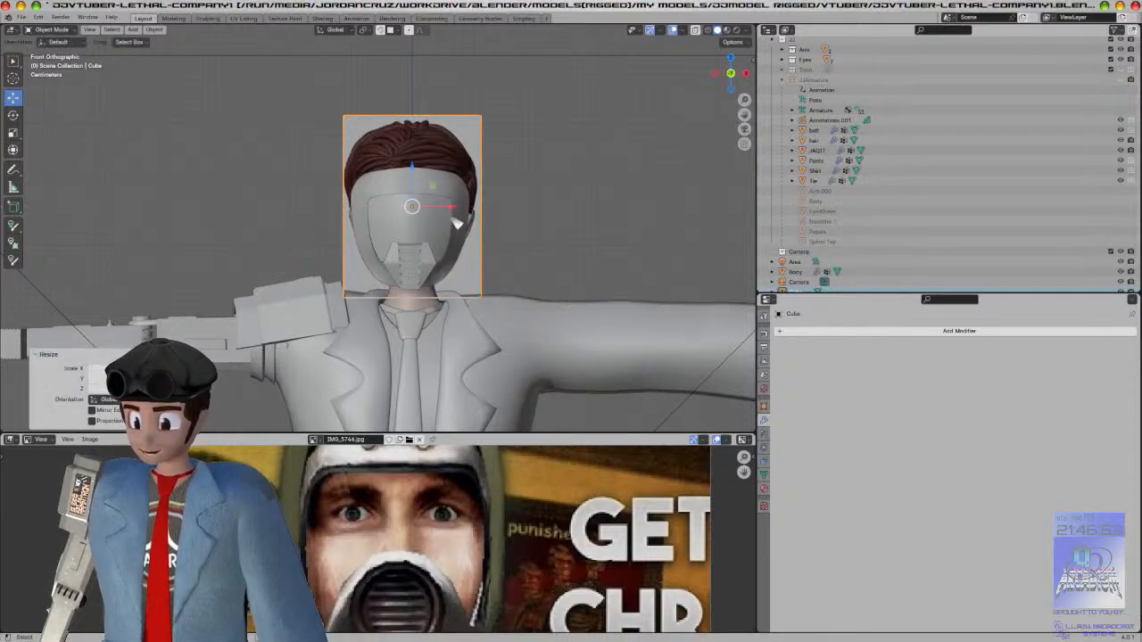
key(g)
key(x)
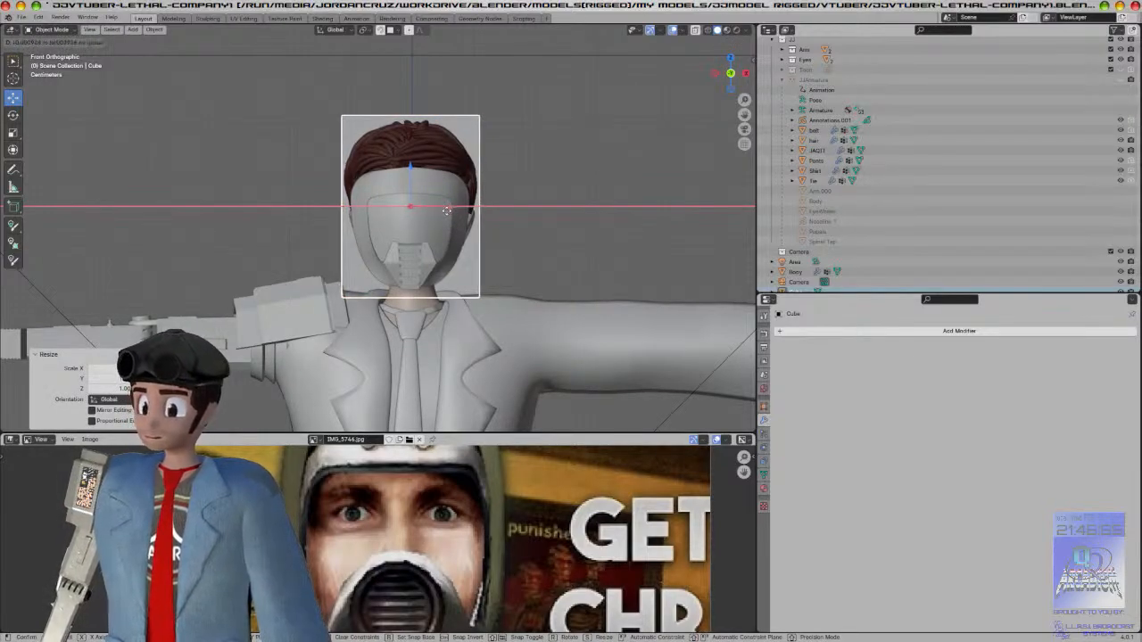
click(491, 229)
Step: Add a Subdivision Surface modifier to the cube and move the shell slightly up and backward in the right view
click(940, 334)
mouse_move(937, 336)
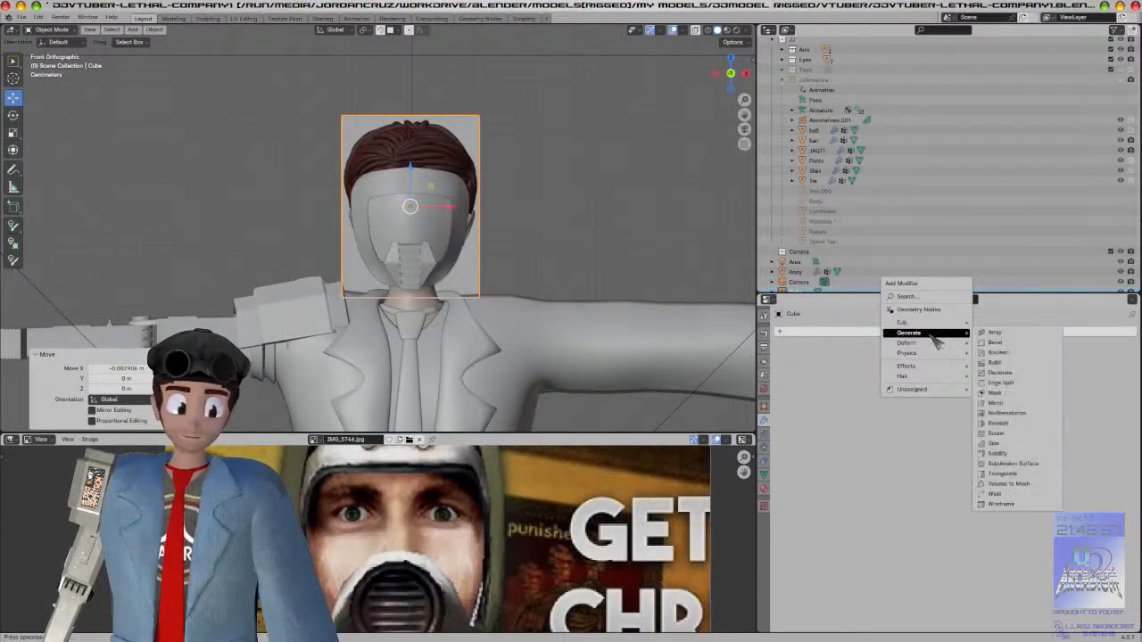
click(995, 464)
middle_drag(579, 312, 416, 270)
key(KP_3)
drag(422, 186, 445, 172)
Step: Scale the shell wider along X and apply its Subdivision modifier
key(KP_1)
key(s)
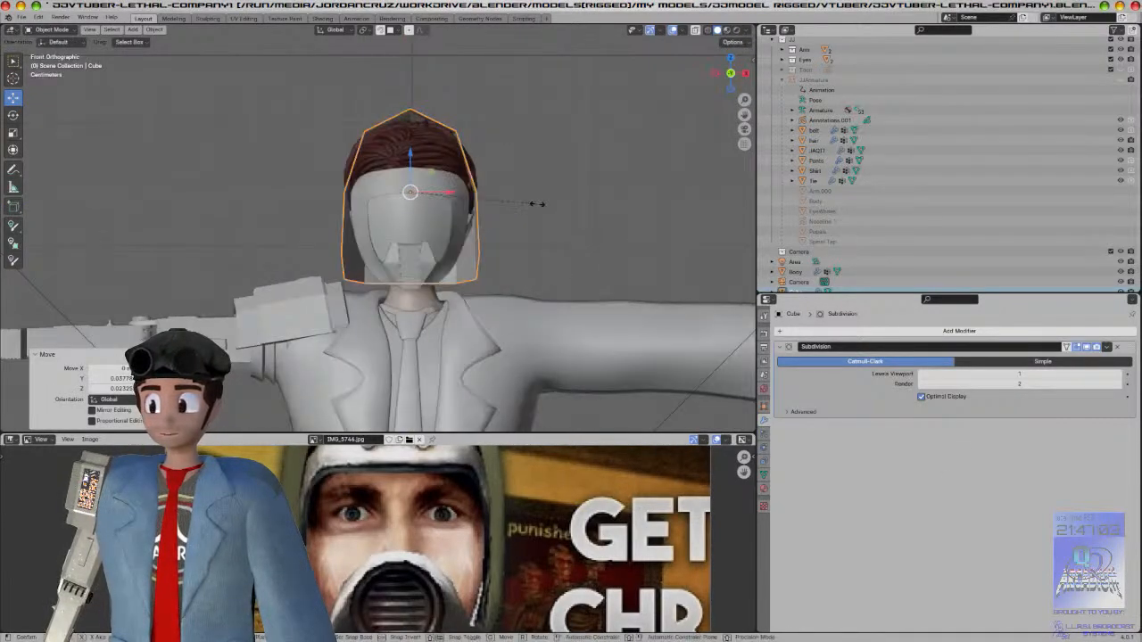
key(x)
click(580, 210)
middle_drag(579, 210, 572, 287)
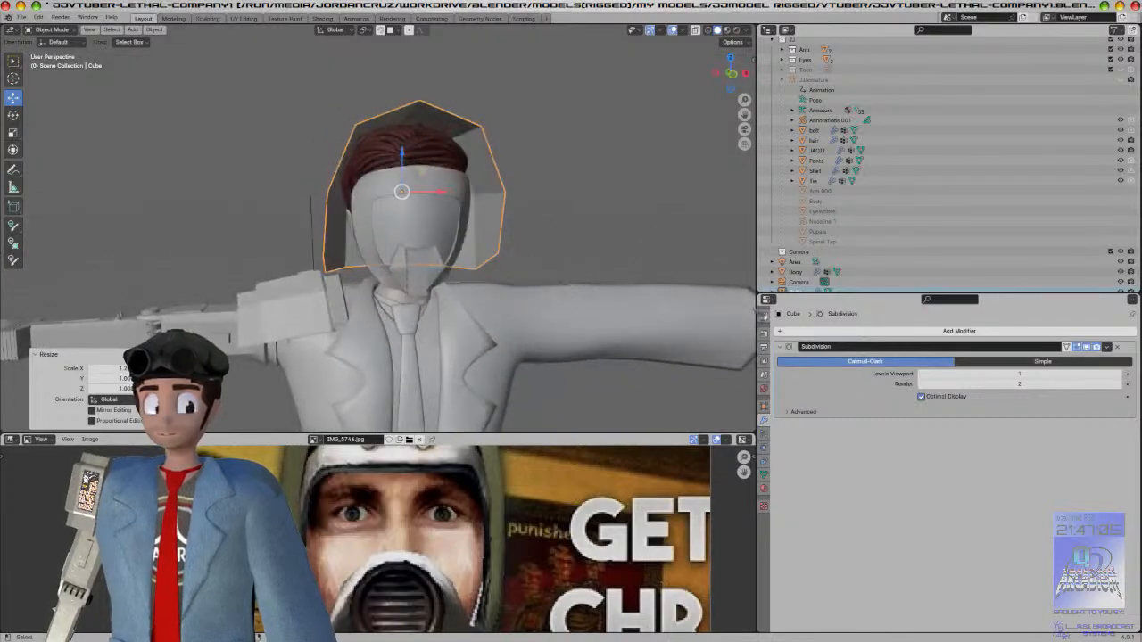
click(1109, 346)
click(1060, 357)
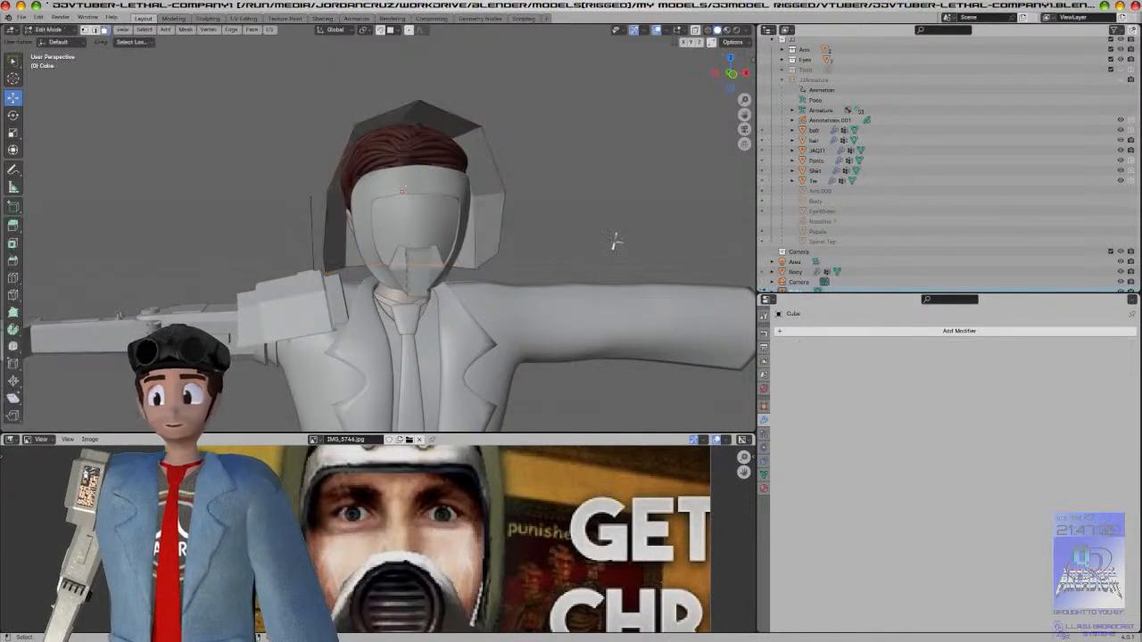
Step: Select the shell's bottom edges in Edit Mode and flatten them by scaling to 0 along Z
key(Tab)
middle_drag(502, 255, 422, 260)
key(KP_3)
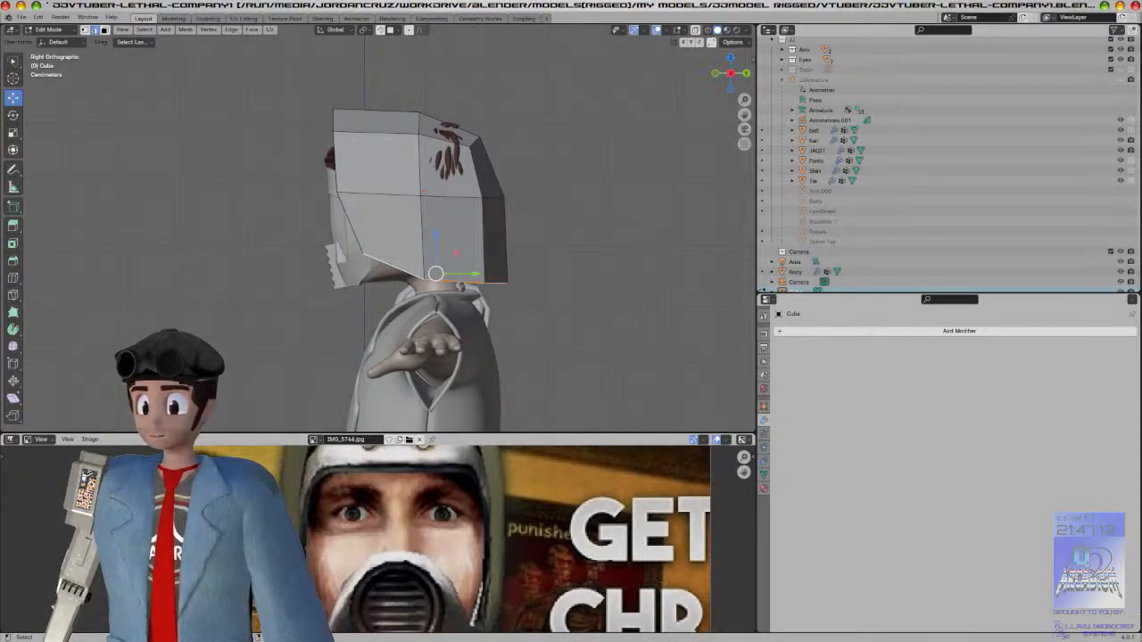
key(s)
key(z)
key(0)
key(Return)
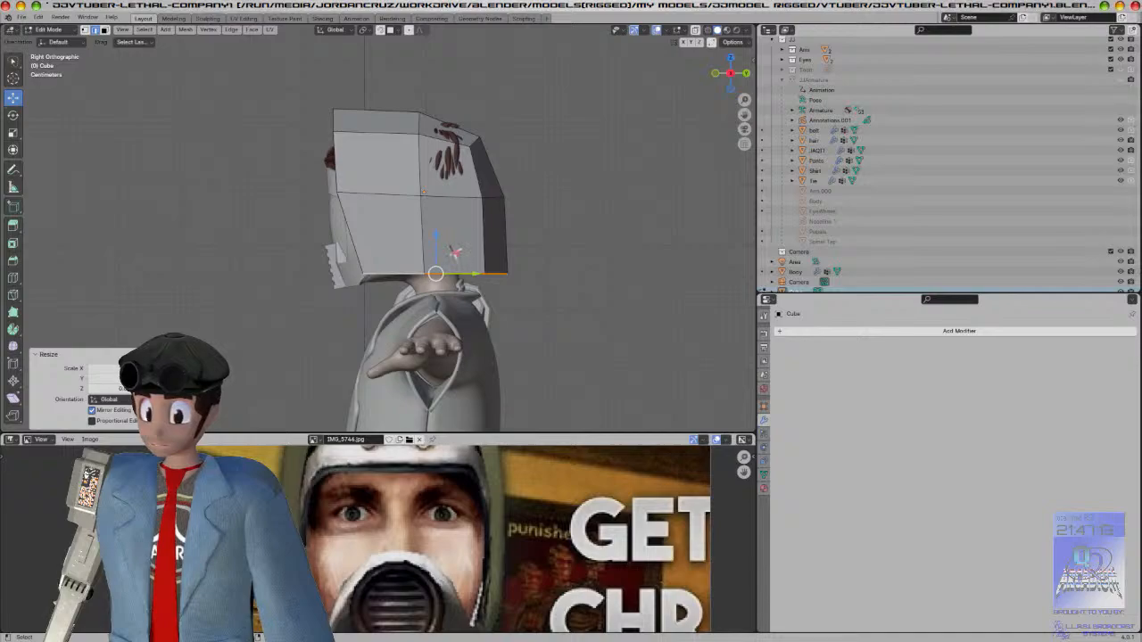
Step: Move the shell's bottom edges forward and down, and narrow them along X toward the neck
drag(452, 254, 422, 268)
key(KP_1)
key(s)
key(x)
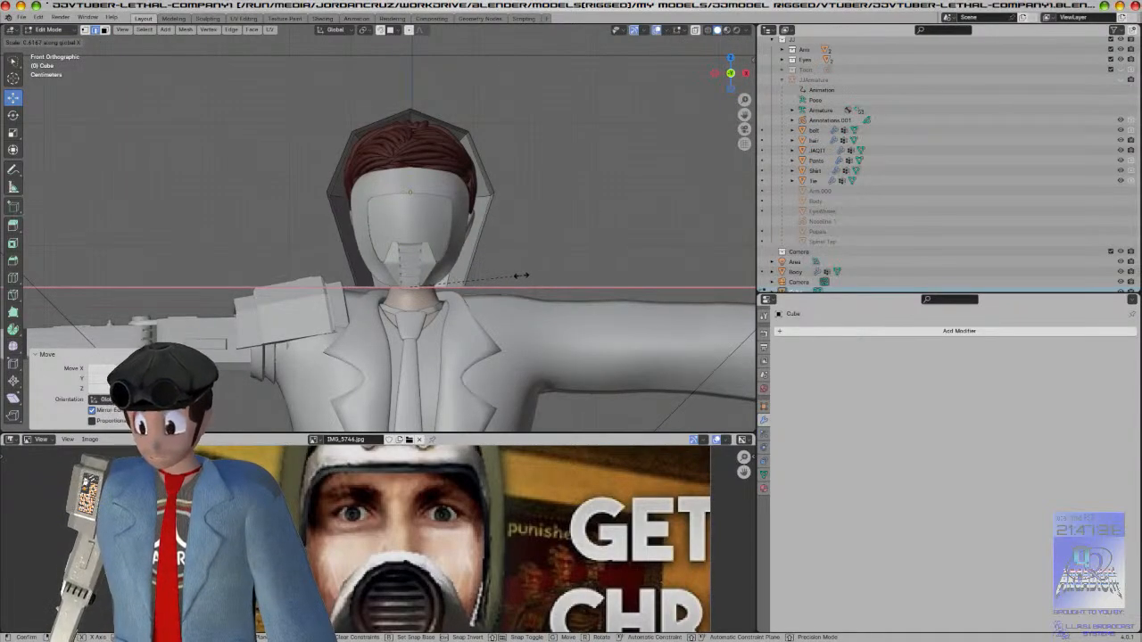
click(514, 277)
key(KP_3)
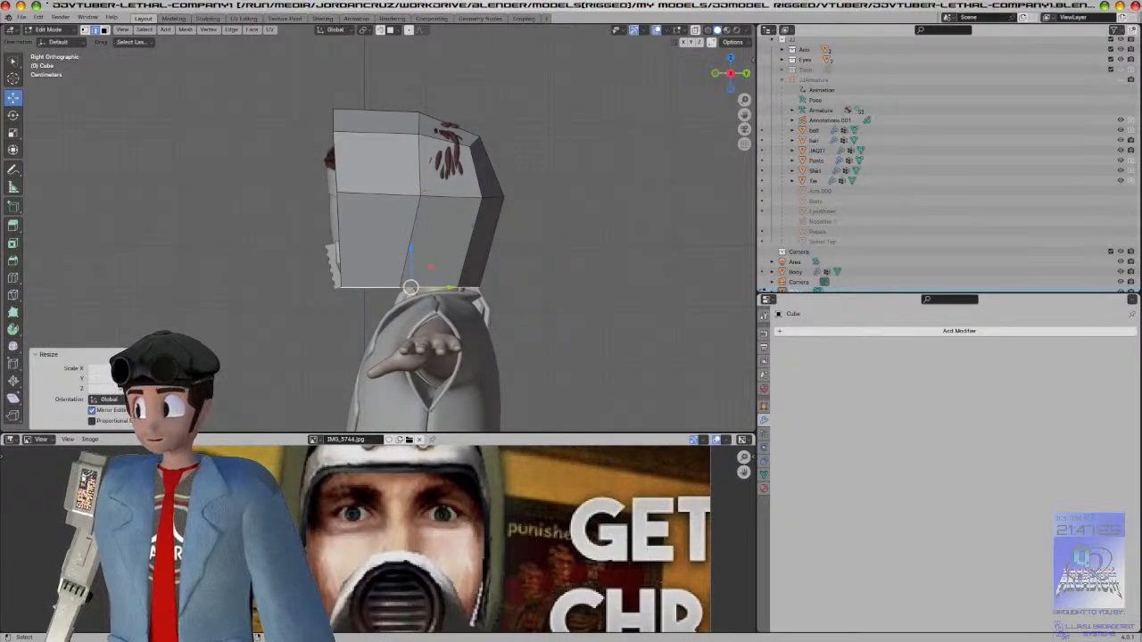
Step: Select the edge loop around the shell's front opening, scale it down and lower it along Z to frame the face
middle_drag(482, 268, 366, 202)
key(a)
key(a)
alt+click(495, 232)
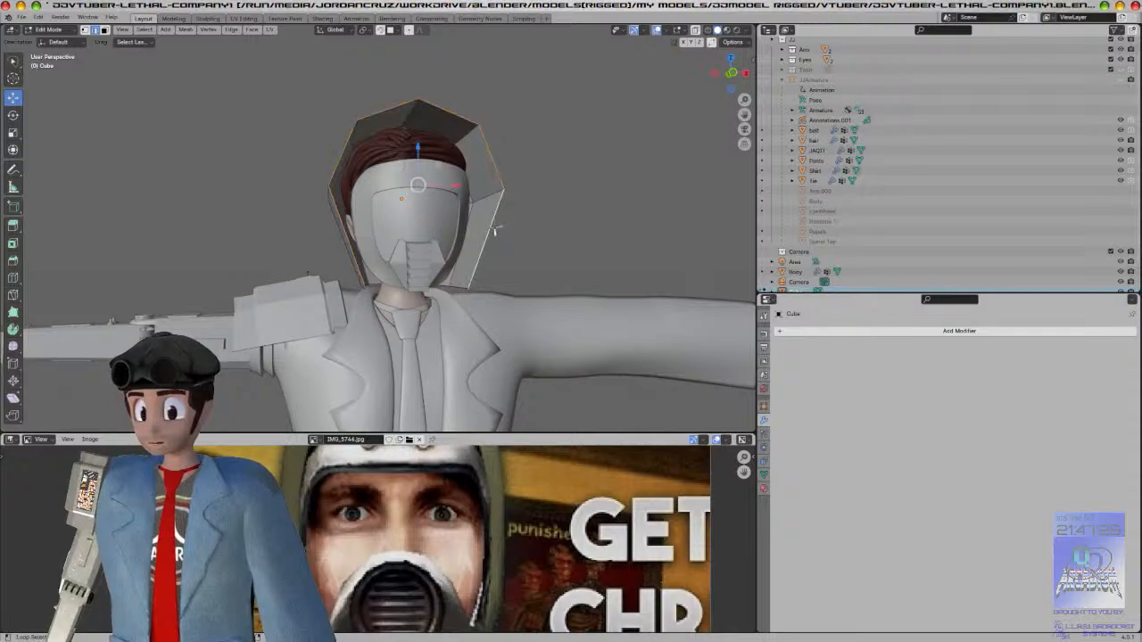
key(KP_1)
key(s)
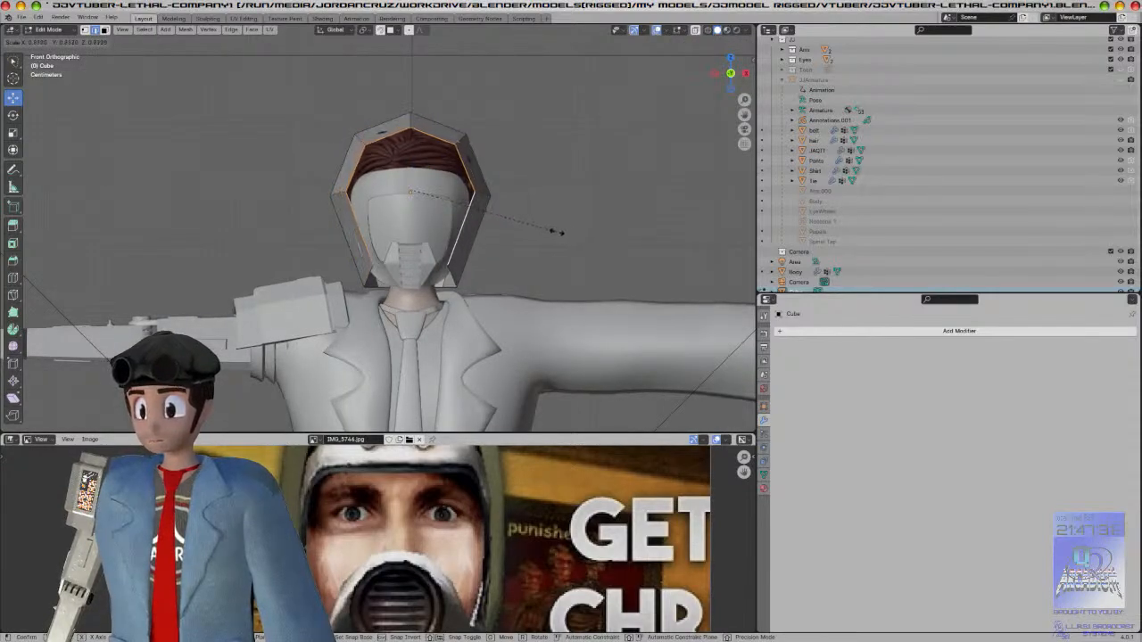
click(506, 217)
key(g)
key(z)
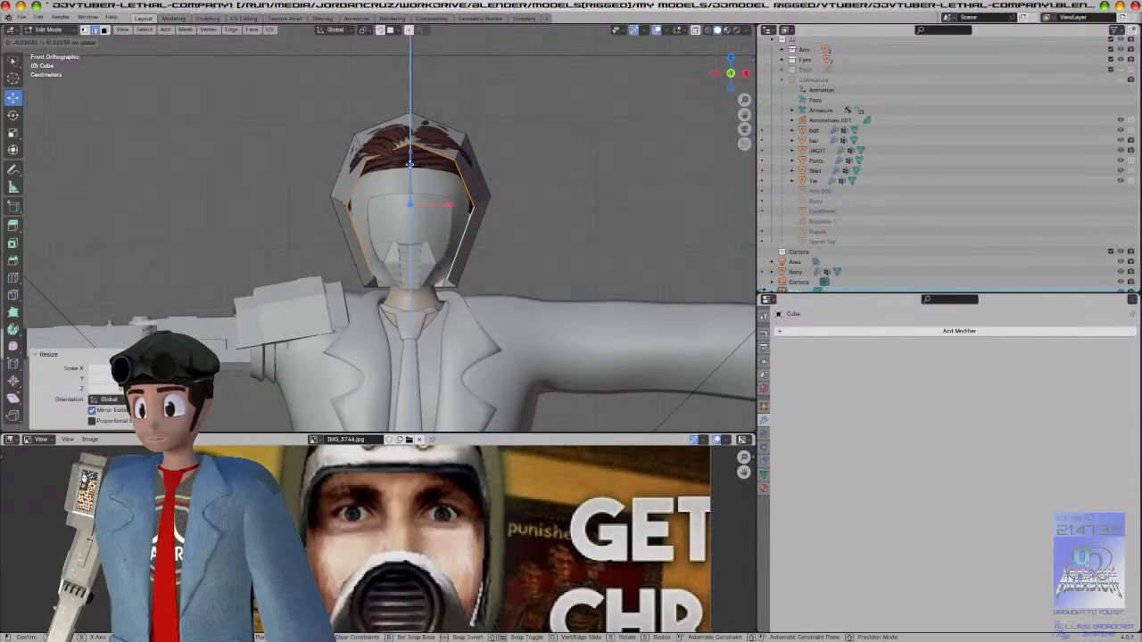
click(408, 174)
key(Tab)
Step: Move the shell's front opening edge loop forward along Y in the right view
middle_drag(545, 219, 473, 241)
key(KP_3)
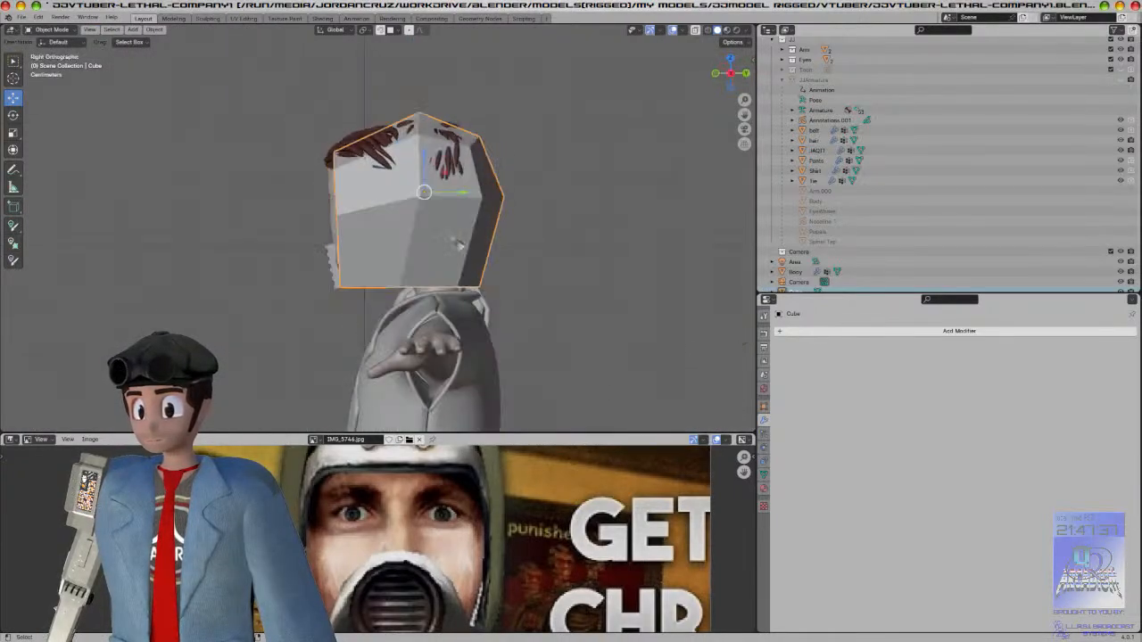
key(Tab)
mouse_move(377, 214)
mouse_down()
mouse_move(393, 211)
mouse_move(361, 211)
mouse_up()
Step: Add a loop cut across the shell's front side panels and scale it up slightly to round the shape
middle_drag(314, 214, 331, 221)
key(a)
key(alt+a)
click(14, 277)
click(396, 240)
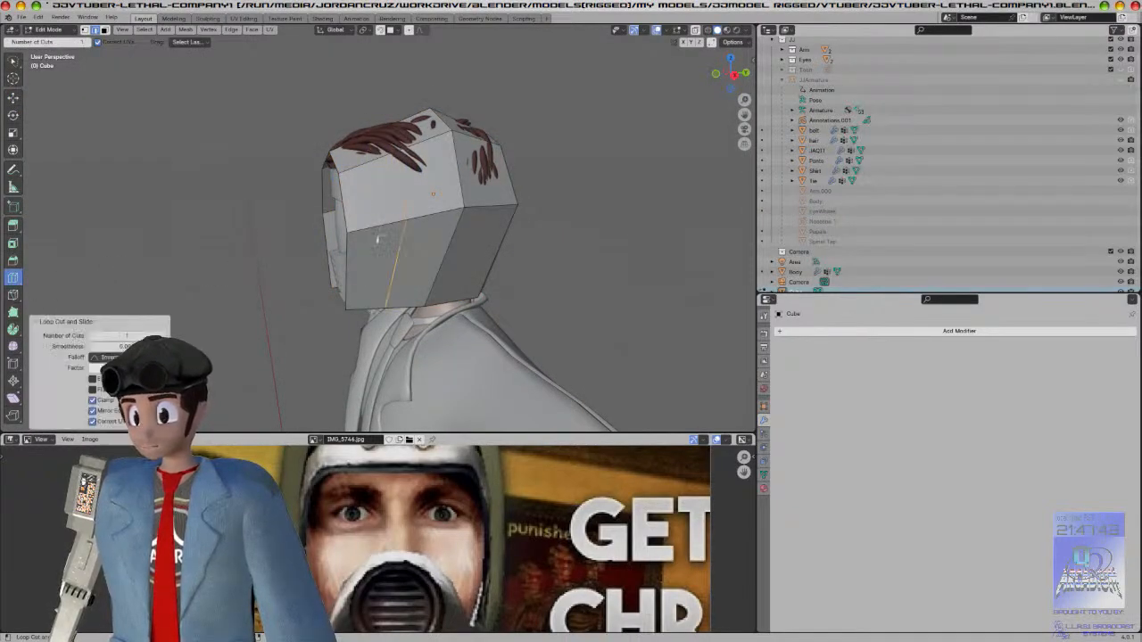
key(KP_3)
key(s)
click(622, 168)
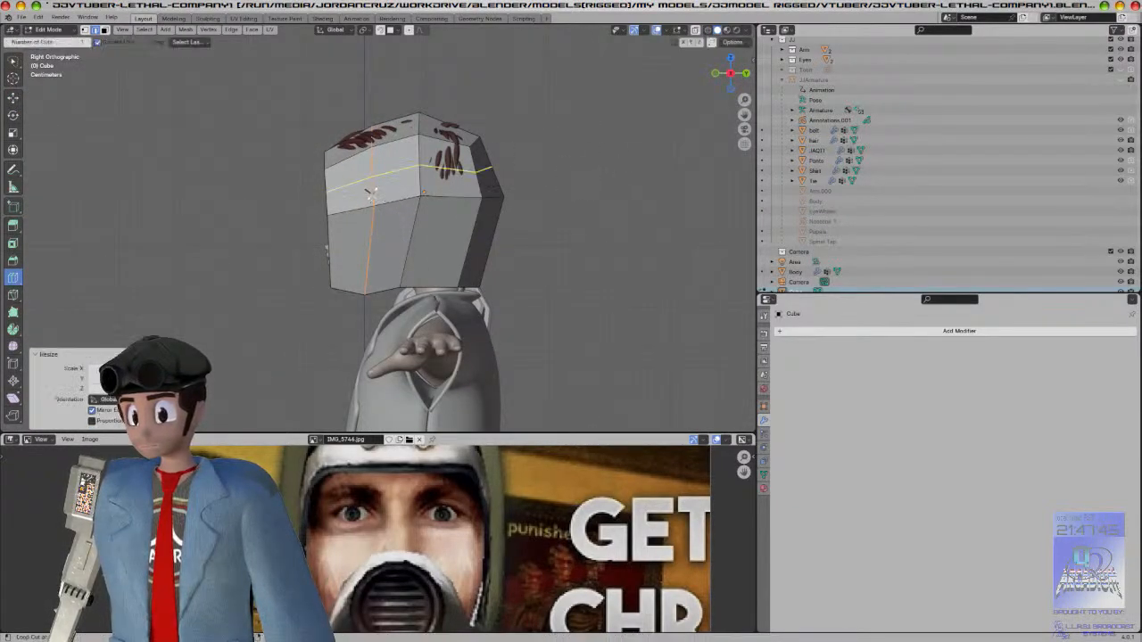
Step: Raise the new front edge loop along Z, adjust its scale and move it forward along Y
click(14, 98)
drag(370, 165, 373, 159)
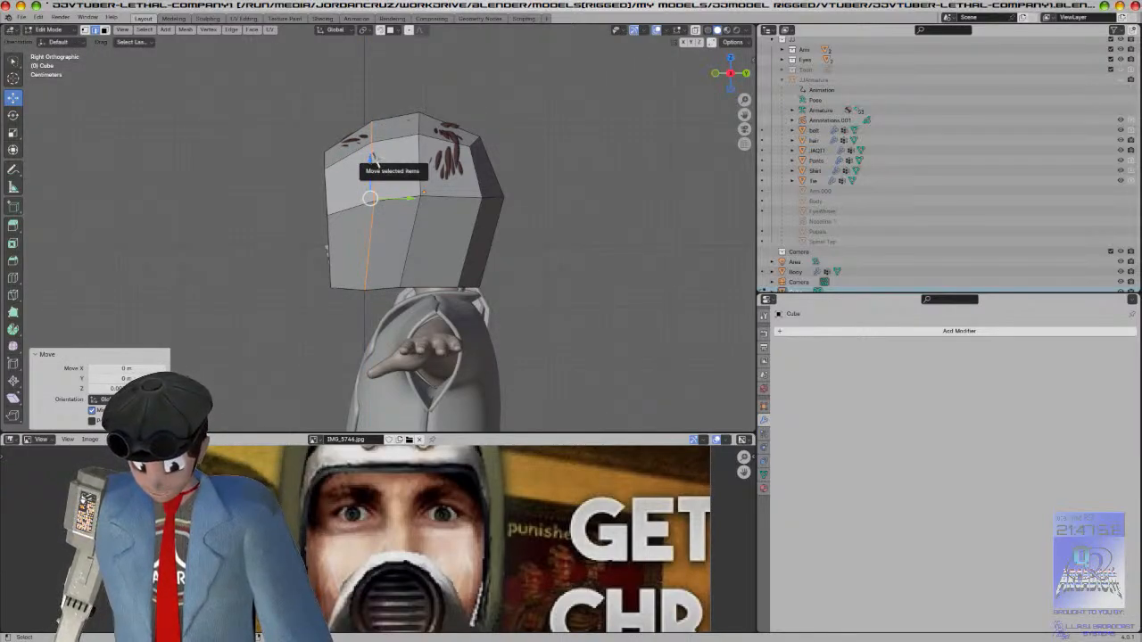
key(s)
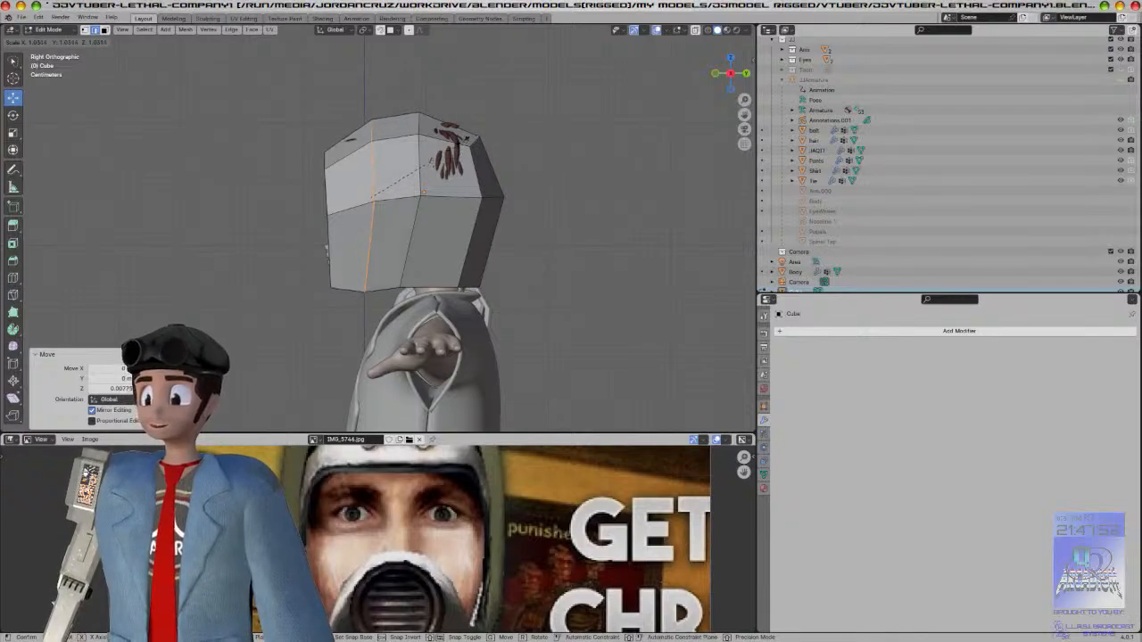
click(416, 161)
key(g)
key(y)
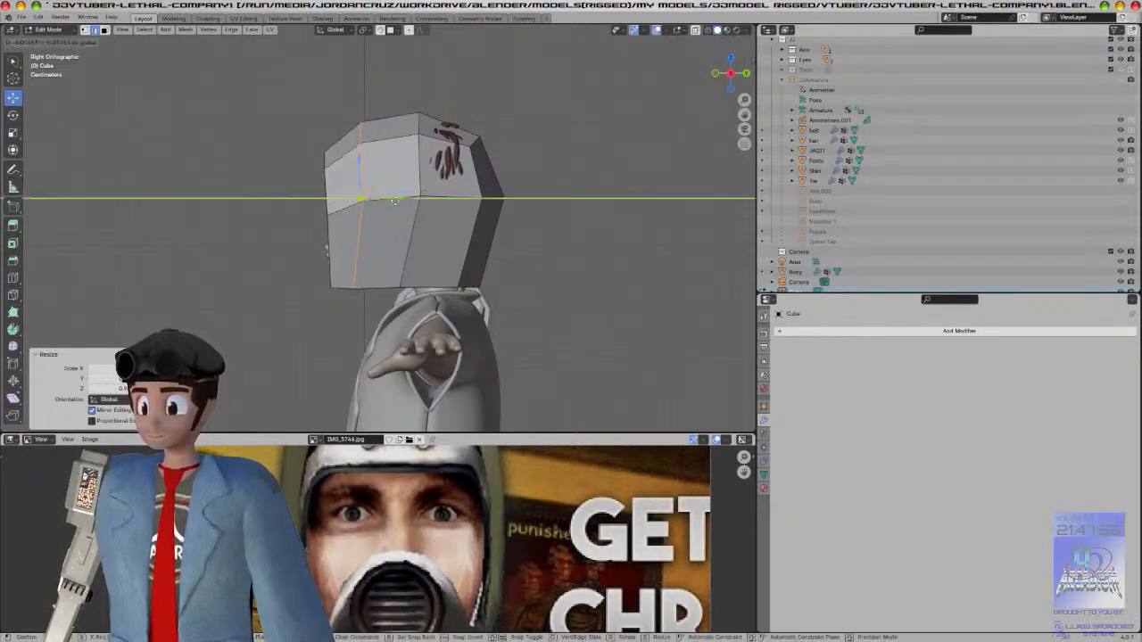
click(451, 187)
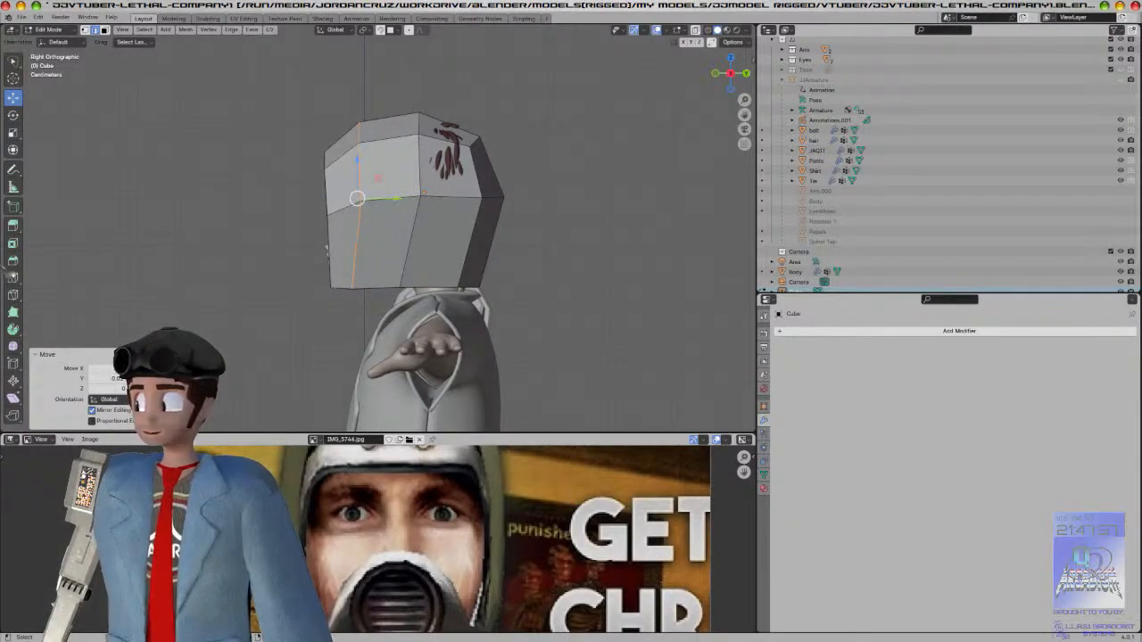
Step: Add a loop cut across the shell's rear side panels and move it up along Z and backward along Y
click(13, 278)
drag(457, 211, 24, 190)
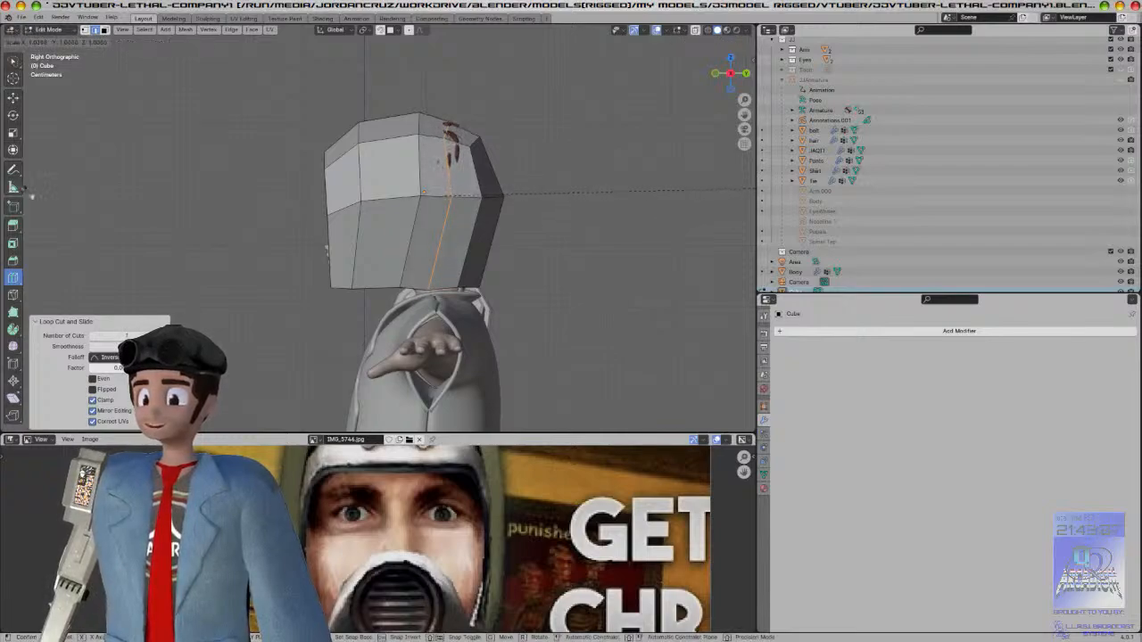
click(13, 98)
key(g)
key(z)
click(446, 158)
key(g)
key(y)
drag(487, 195, 488, 194)
Step: Straighten the rear edge loop into a vertical line by scaling it to 0 along Y
key(s)
key(x)
key(y)
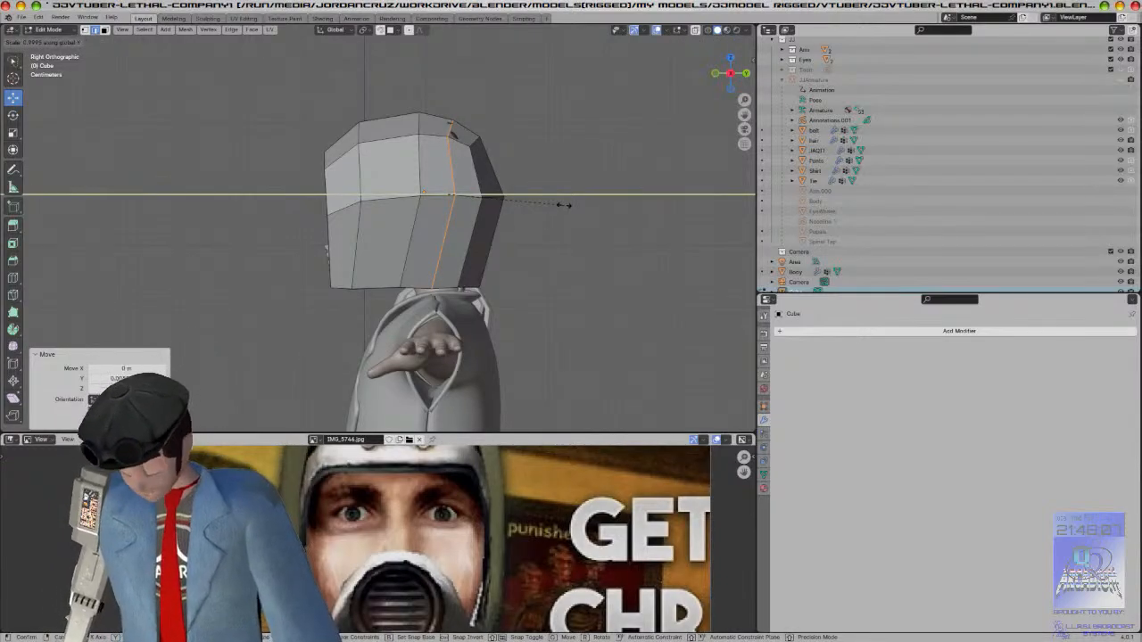
click(564, 204)
scroll(505, 140, up, 3)
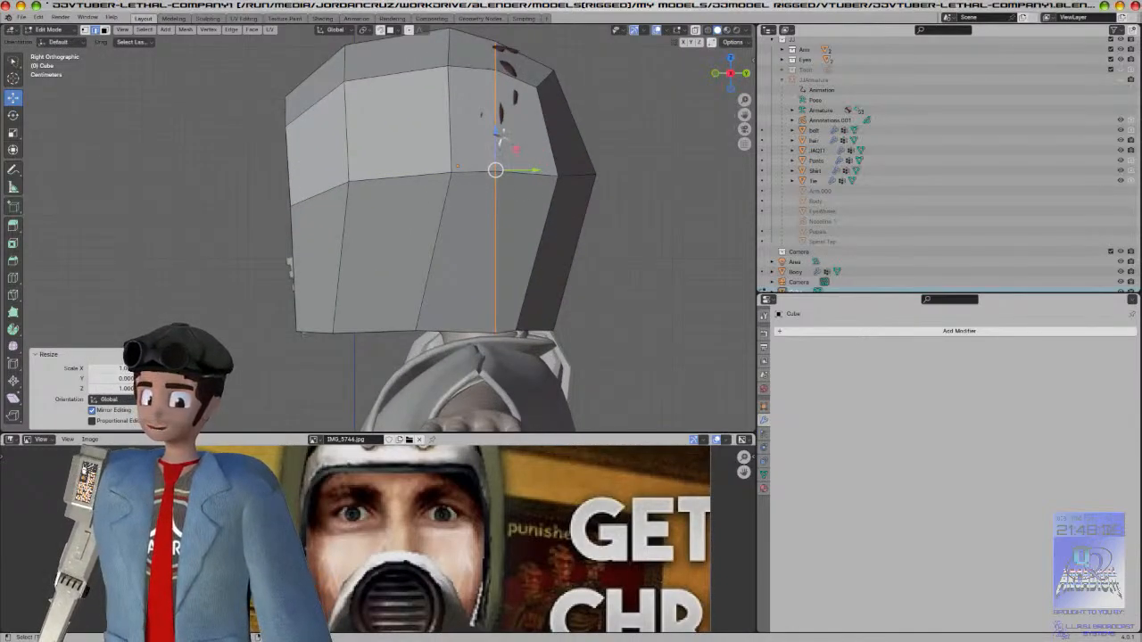
Step: Move the shell's rear vertical edge loop slightly along Y and raise it along Z
key(g)
key(y)
click(519, 154)
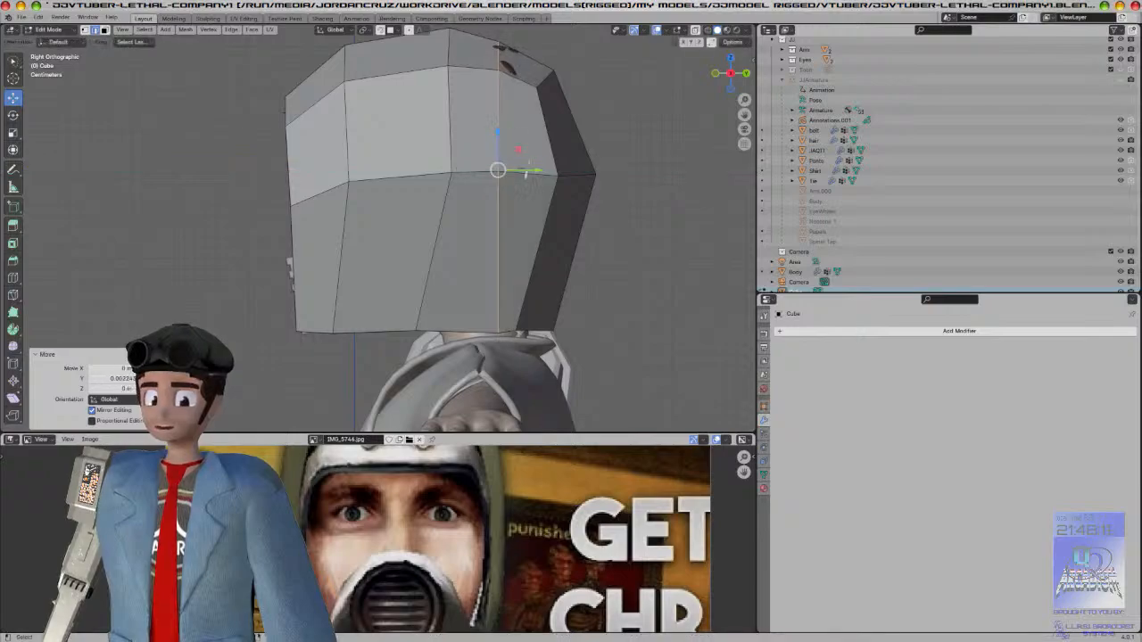
key(g)
key(y)
key(z)
click(500, 127)
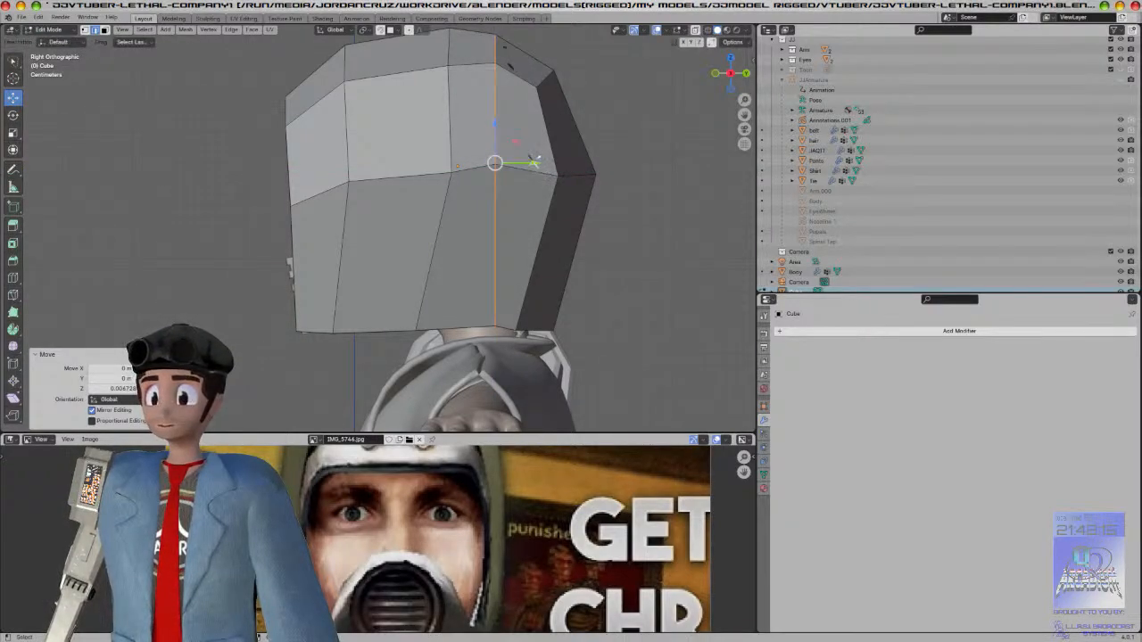
Step: Give the helmet shell a Solidify modifier with a thickness of 0.016 m
key(Tab)
key(KP_1)
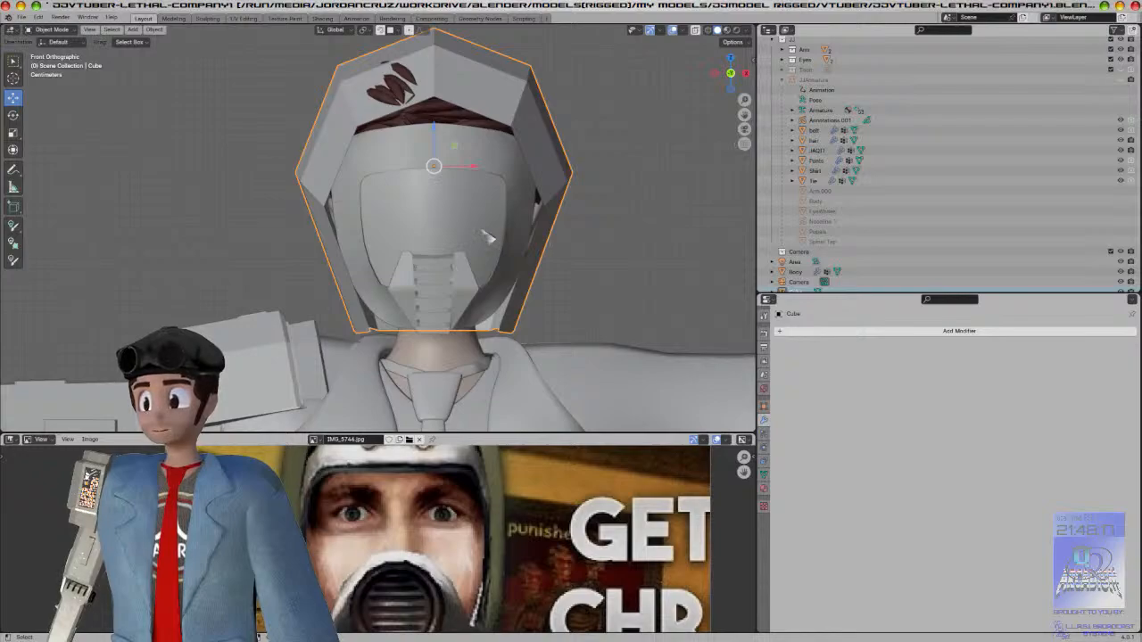
click(808, 332)
mouse_move(828, 335)
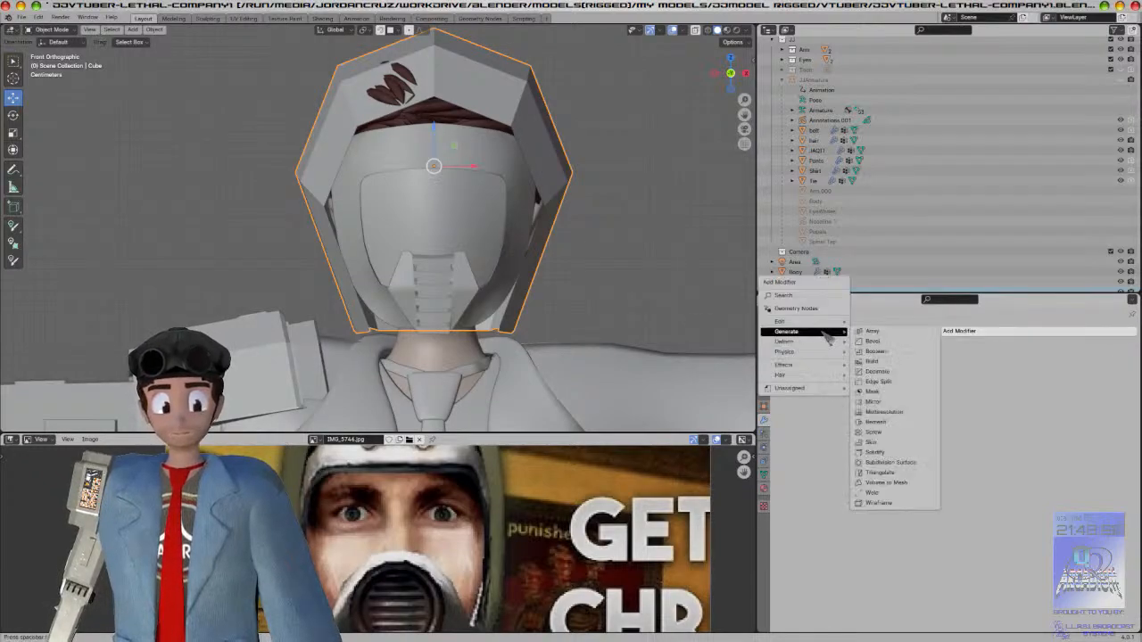
click(876, 452)
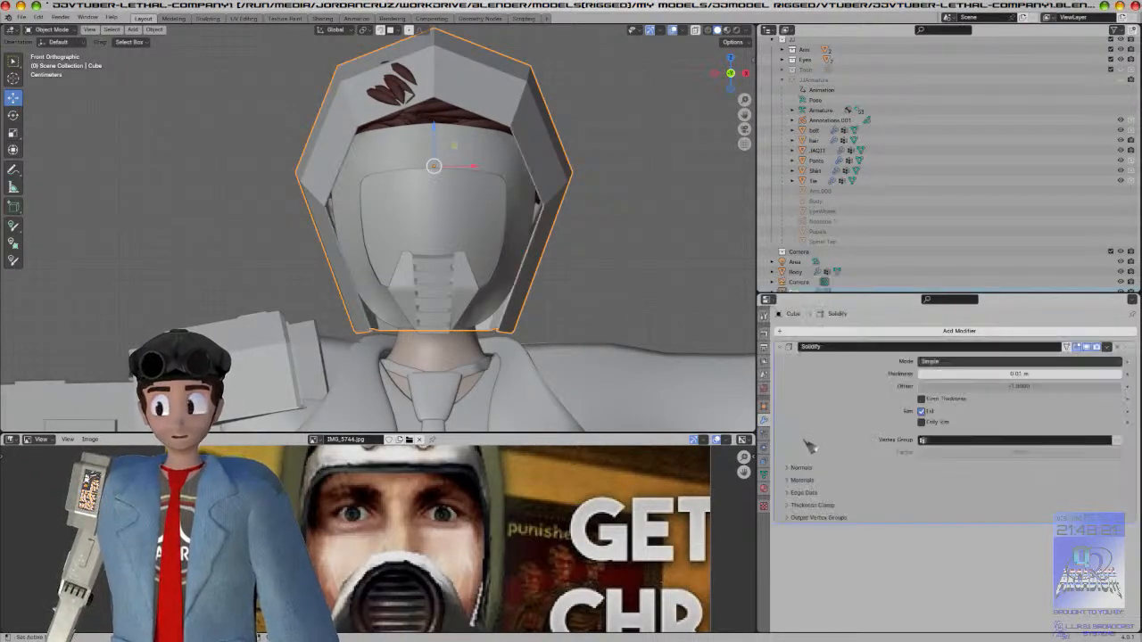
click(1020, 374)
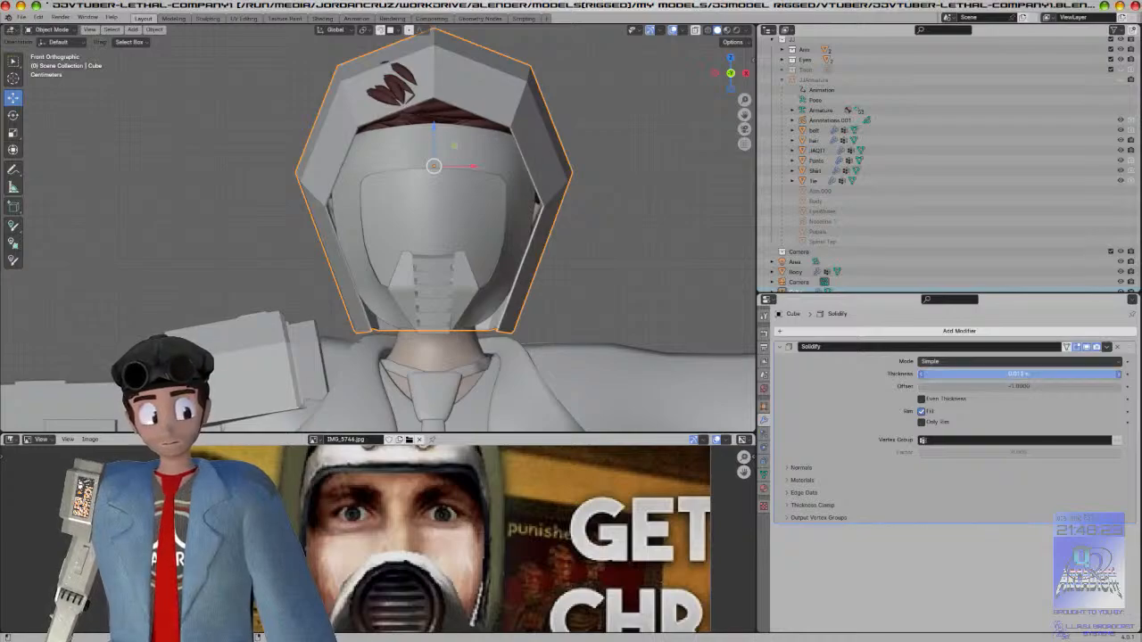
Step: Add a Subdivision Surface modifier to the helmet shell after the Solidify modifier and inspect the smoothed shape
click(964, 331)
mouse_move(972, 329)
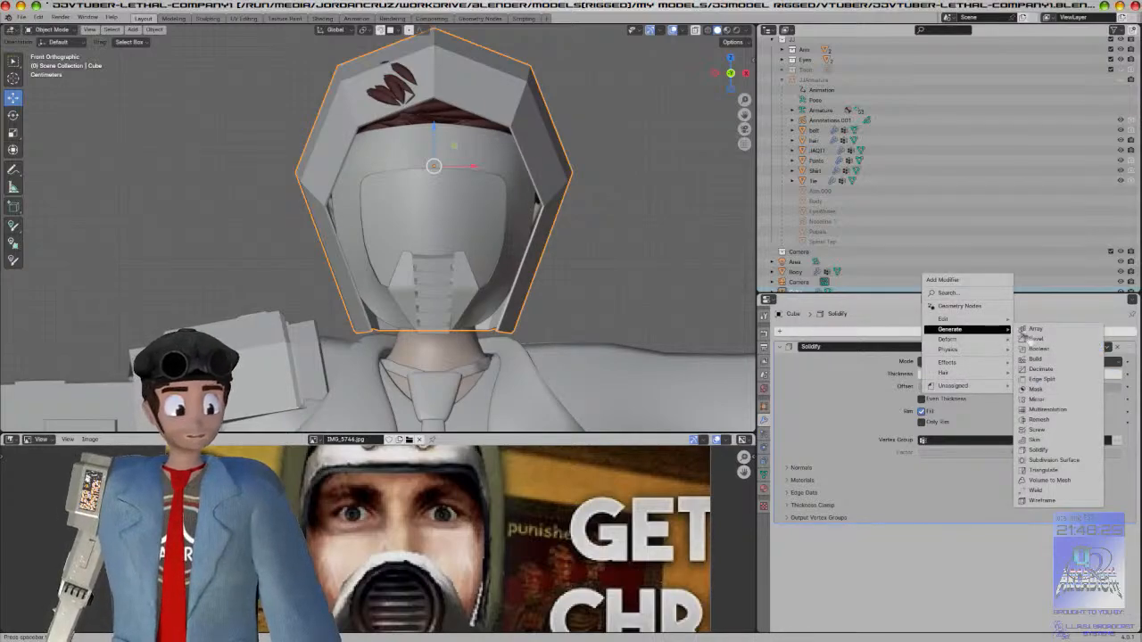
click(1040, 459)
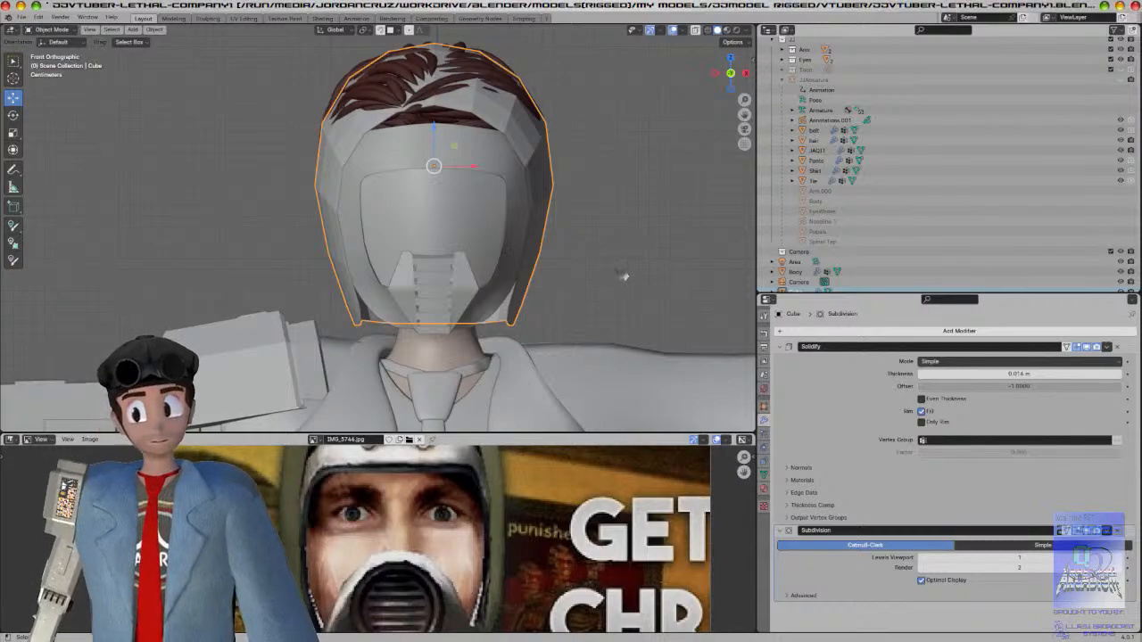
middle_drag(624, 275, 543, 273)
middle_drag(357, 279, 423, 272)
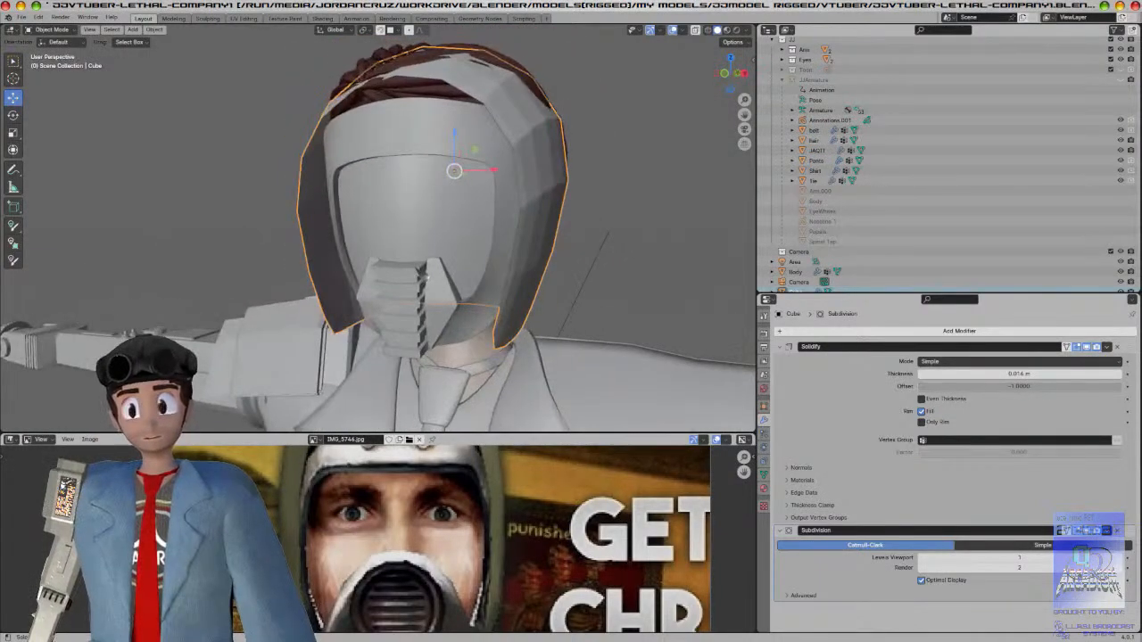
Step: Move the shell's front opening edge loop backward along Y with proportional editing so it sits behind the visor's front
key(Tab)
key(KP_3)
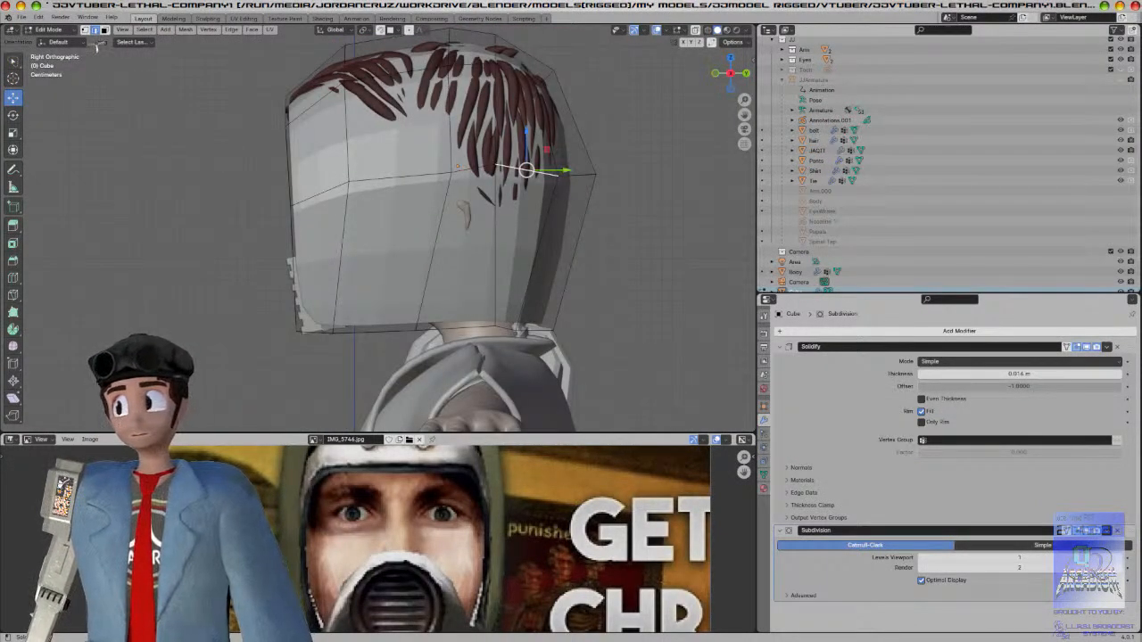
click(282, 150)
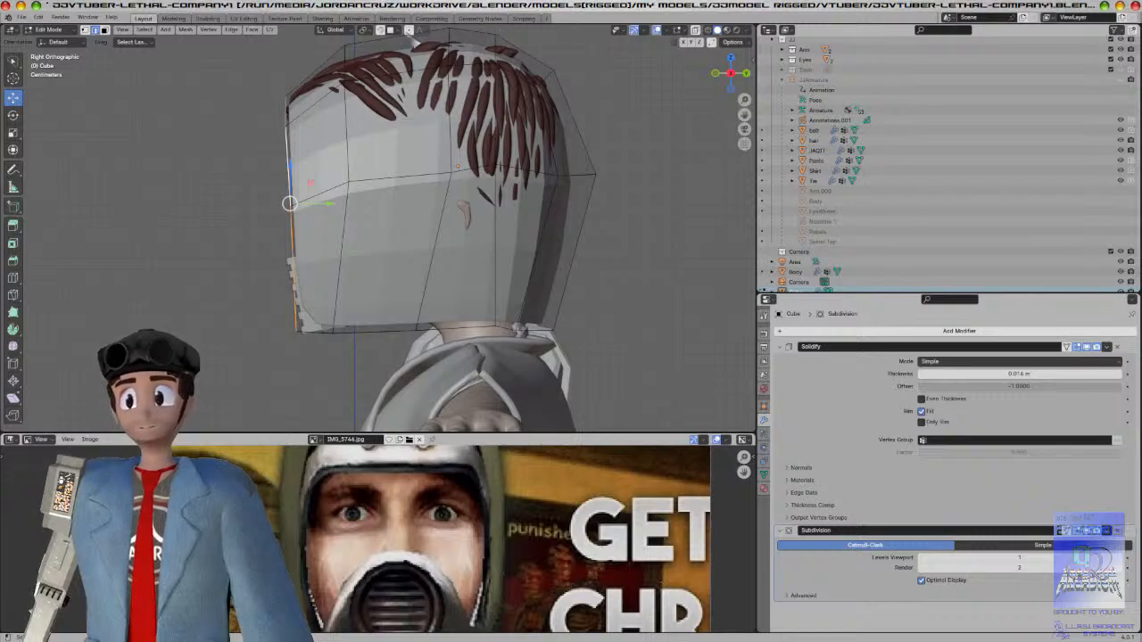
drag(330, 206, 345, 204)
scroll(344, 206, down, 8)
scroll(344, 206, down, 4)
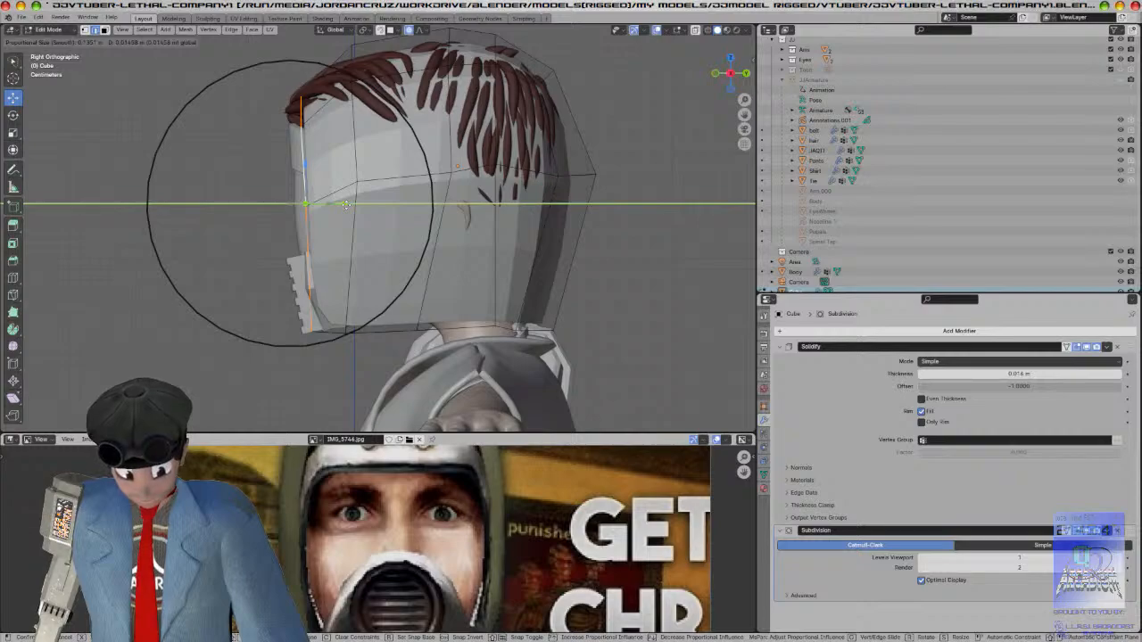
drag(346, 205, 396, 199)
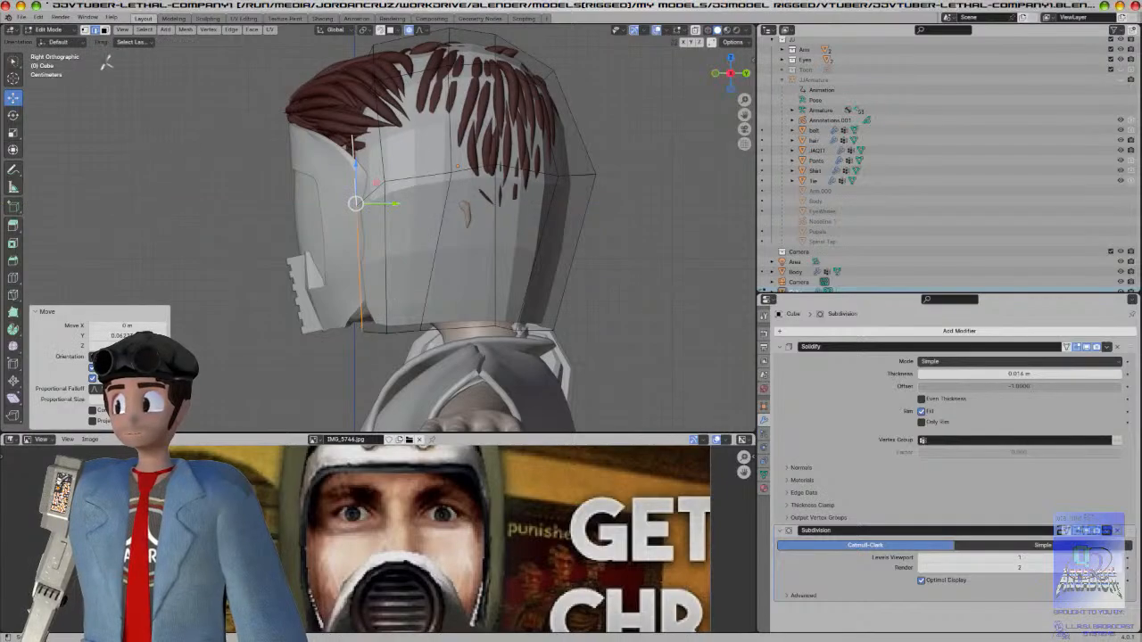
Step: Select the top edges of the front opening in wireframe and pull them forward along Y over the forehead with proportional editing
middle_drag(405, 152, 464, 160)
key(shift+z)
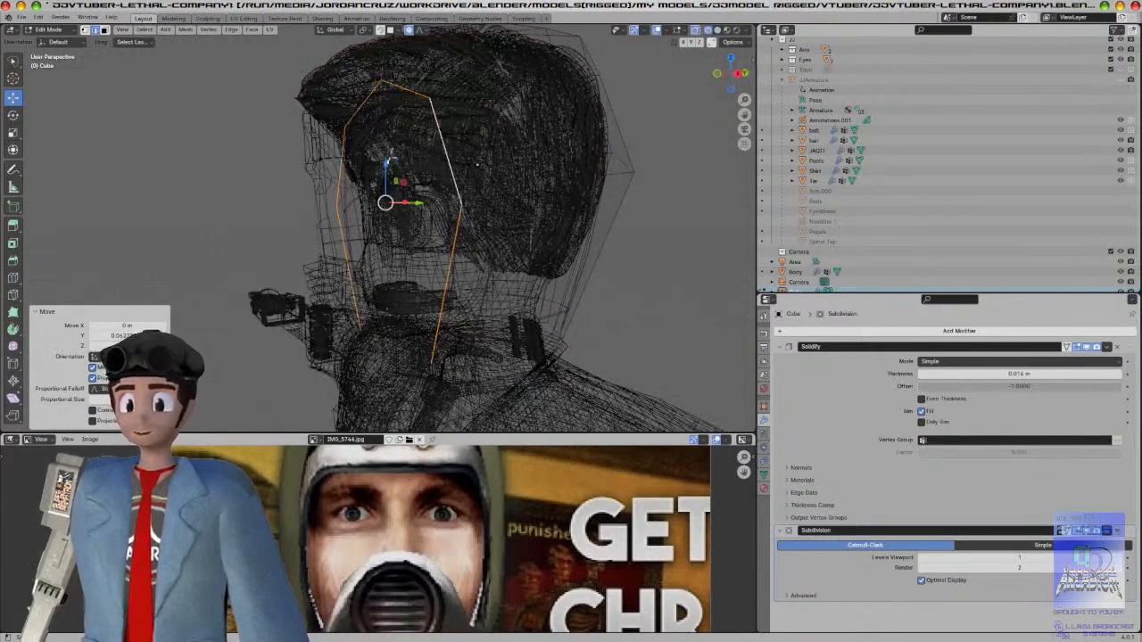
ctrl+click(406, 92)
key(KP_3)
drag(392, 119, 326, 122)
scroll(331, 122, up, 2)
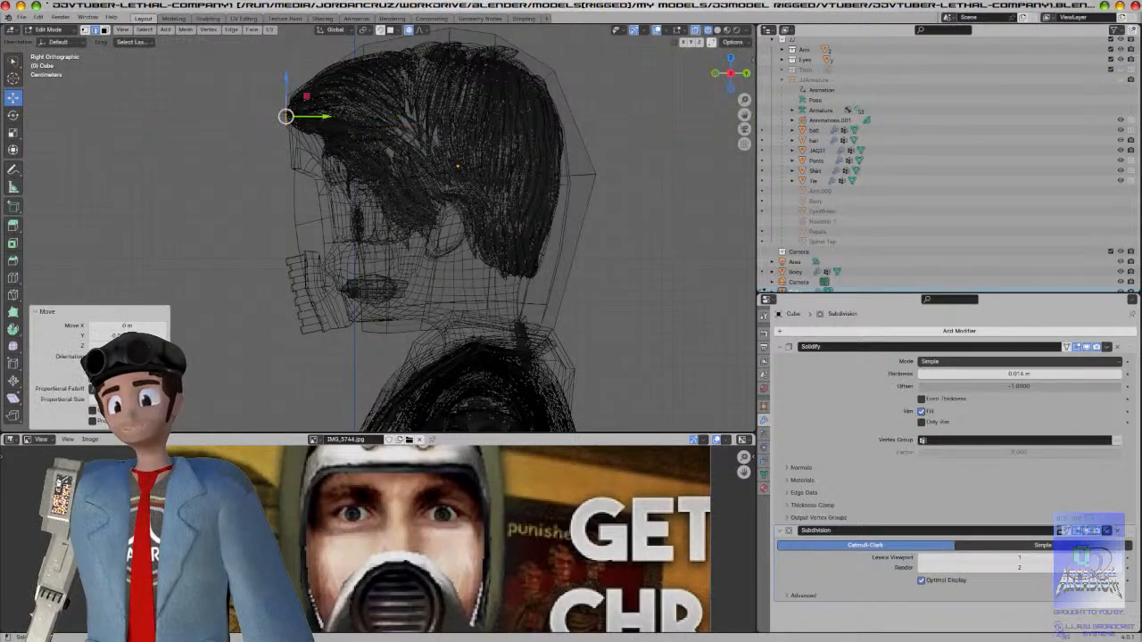
Step: Add a loop cut around the shell just behind its front opening edge
key(Tab)
key(shift+z)
middle_drag(334, 210, 442, 219)
key(Tab)
middle_drag(542, 214, 464, 276)
key(KP_3)
key(a)
key(a)
click(14, 277)
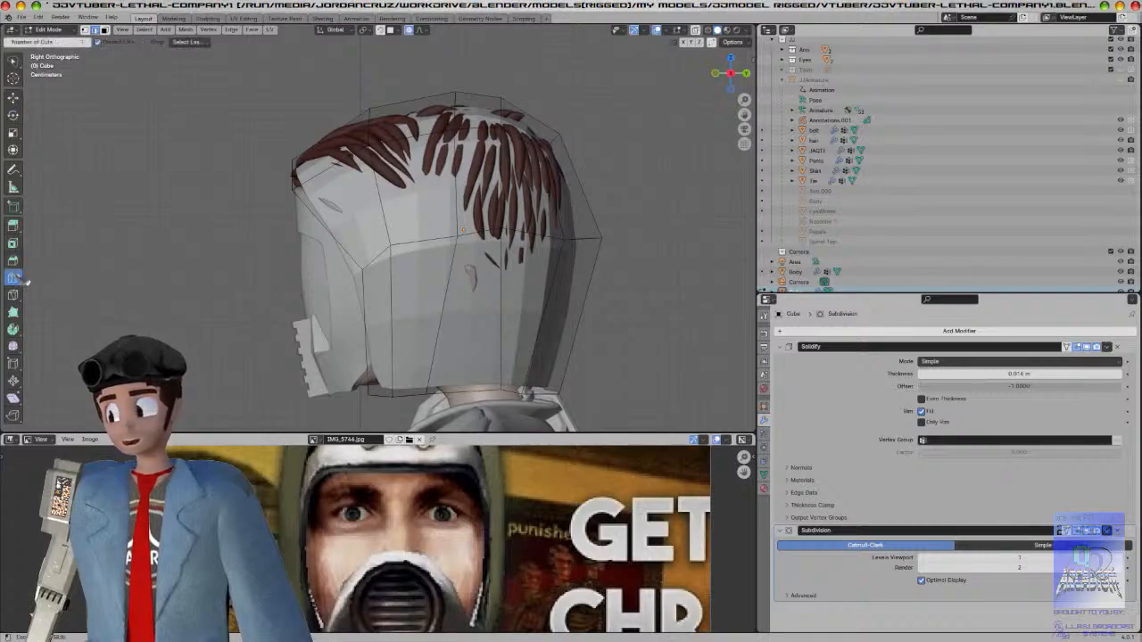
click(377, 259)
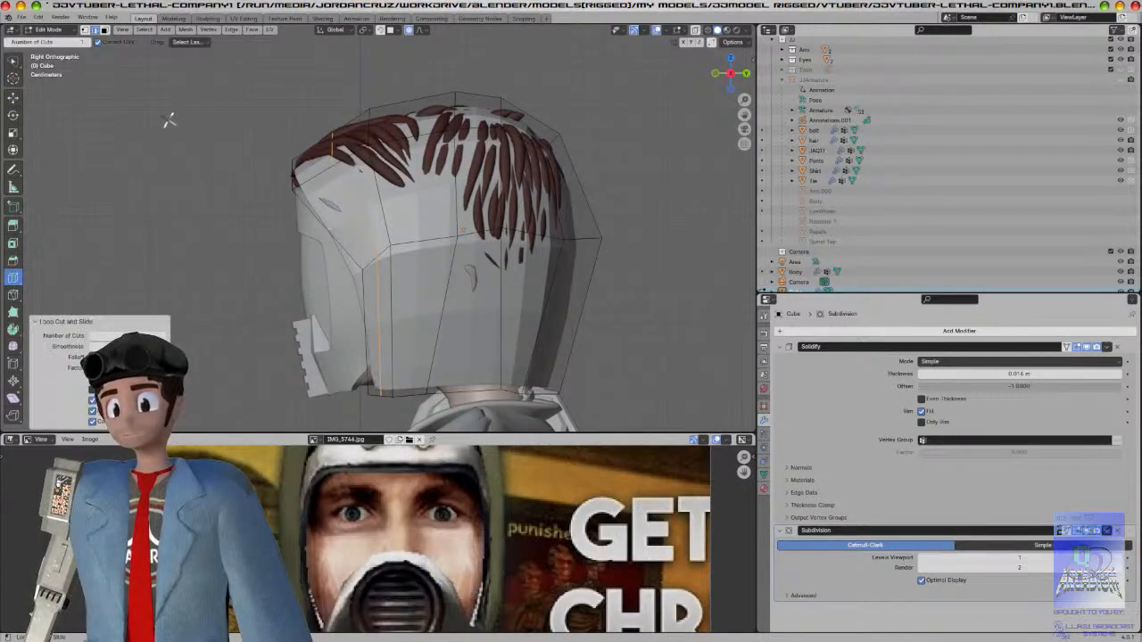
Step: Select the new loop's top edges above the forehead and move them forward with proportional editing to cover the hair
click(14, 60)
click(344, 150)
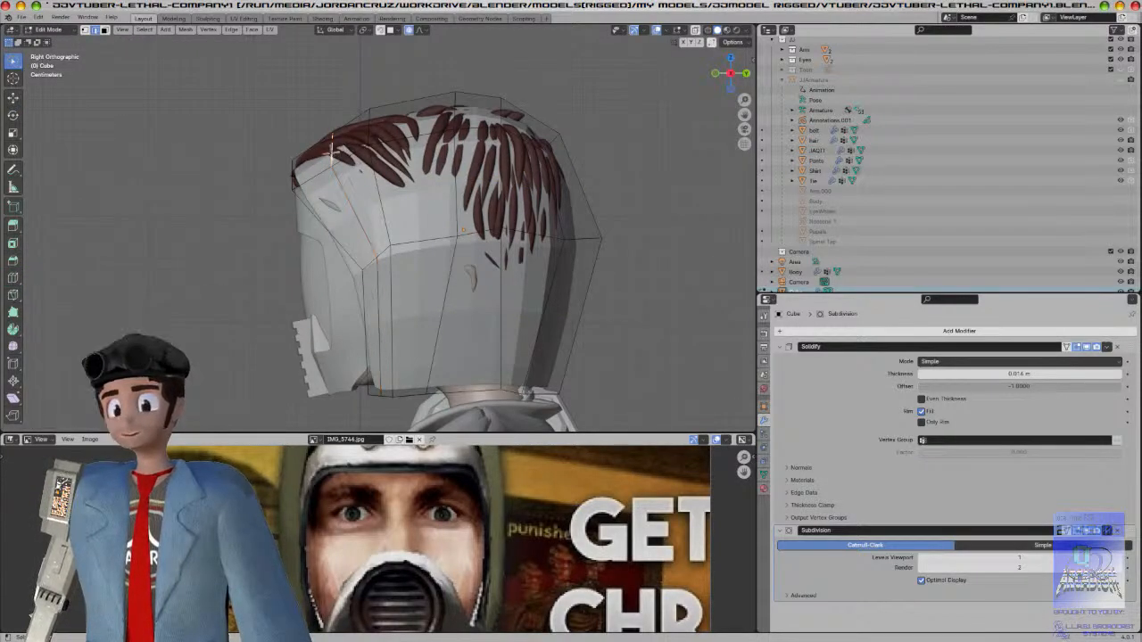
middle_drag(348, 151, 489, 169)
ctrl+click(491, 171)
key(KP_3)
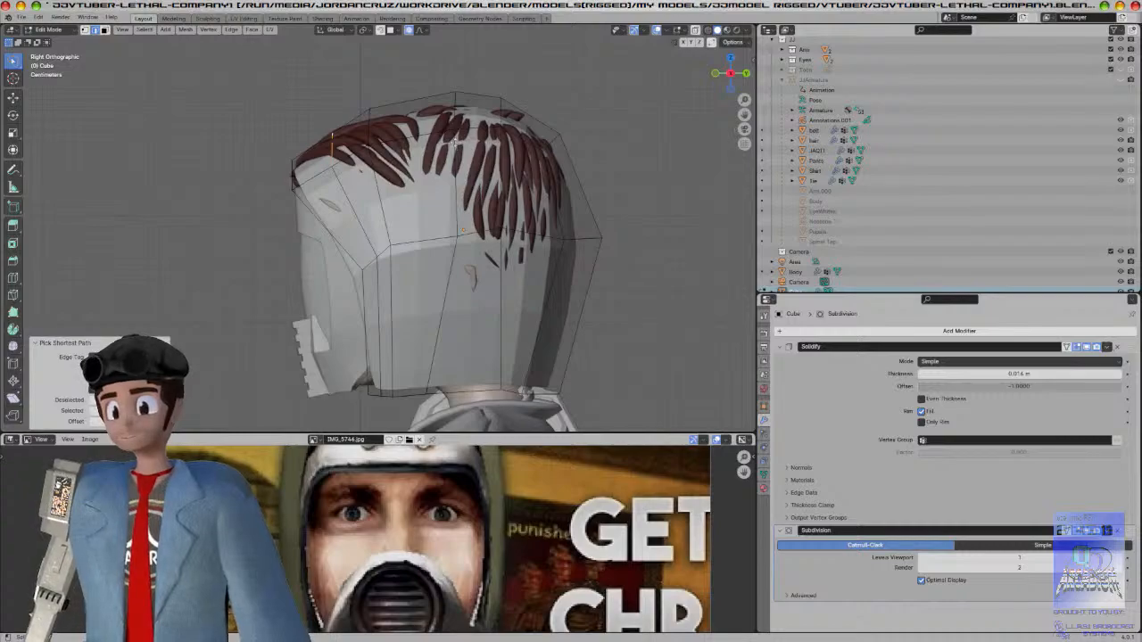
key(g)
click(441, 129)
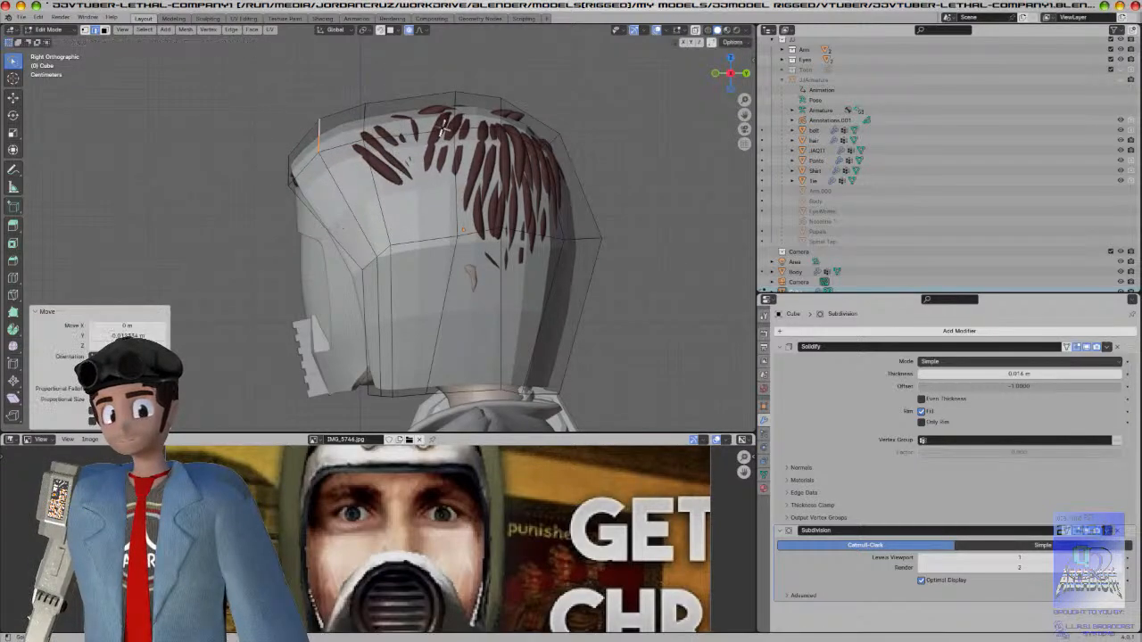
Step: Increase the Solidify thickness of the helmet shell for a bulkier rim around the face opening
key(Tab)
middle_drag(446, 142, 470, 272)
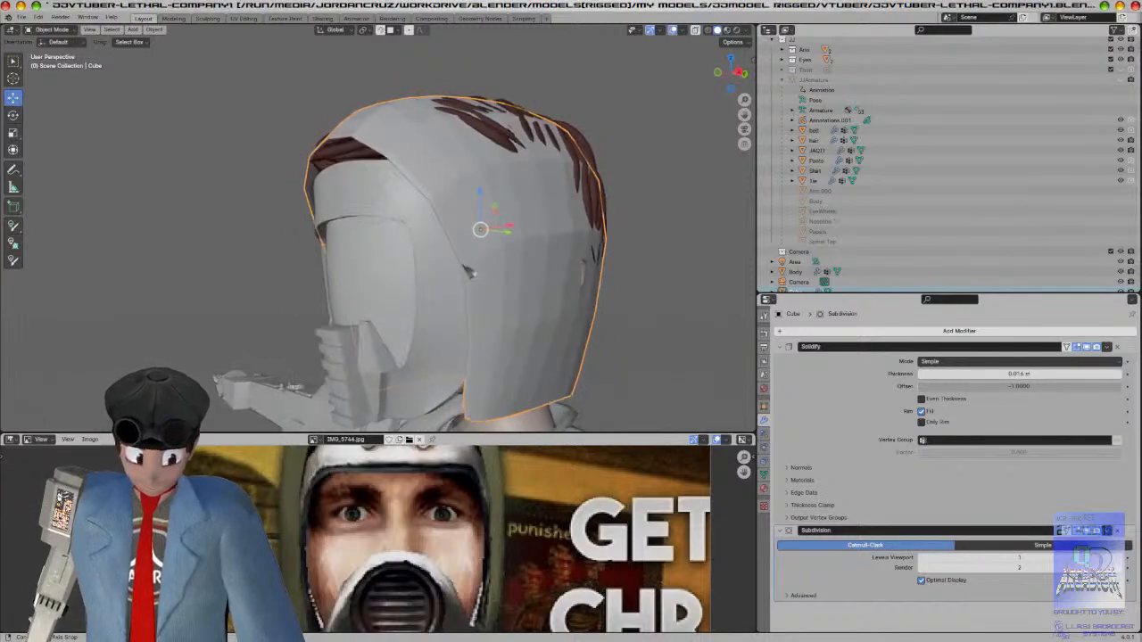
drag(1020, 376, 1062, 375)
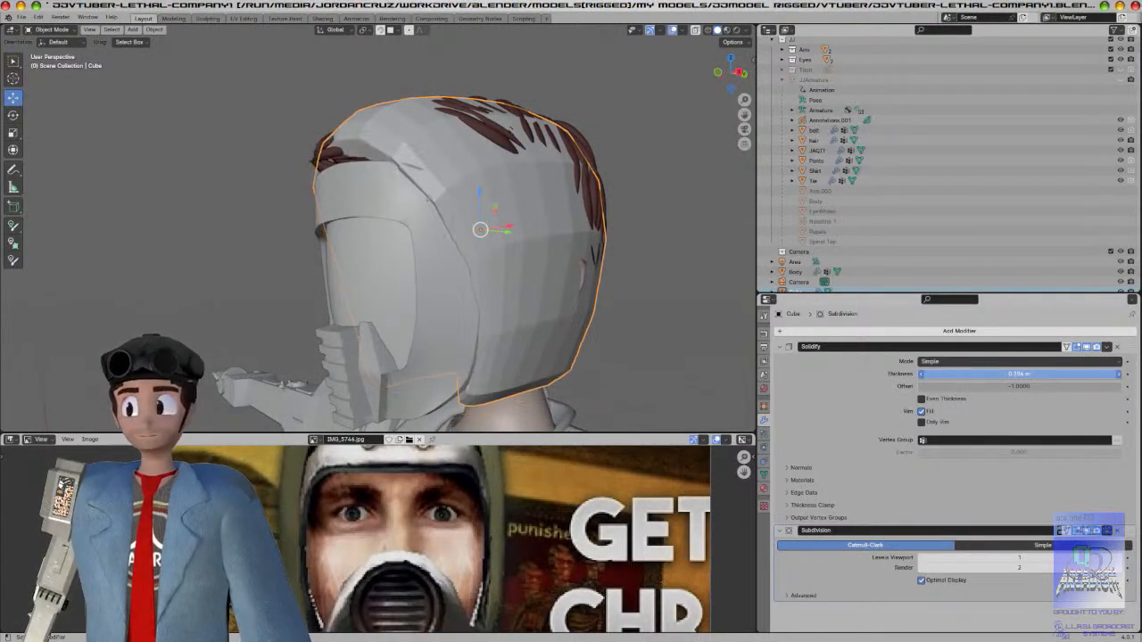
Step: Scale the helmet shell up slightly around the head and shade it smooth
key(KP_1)
key(s)
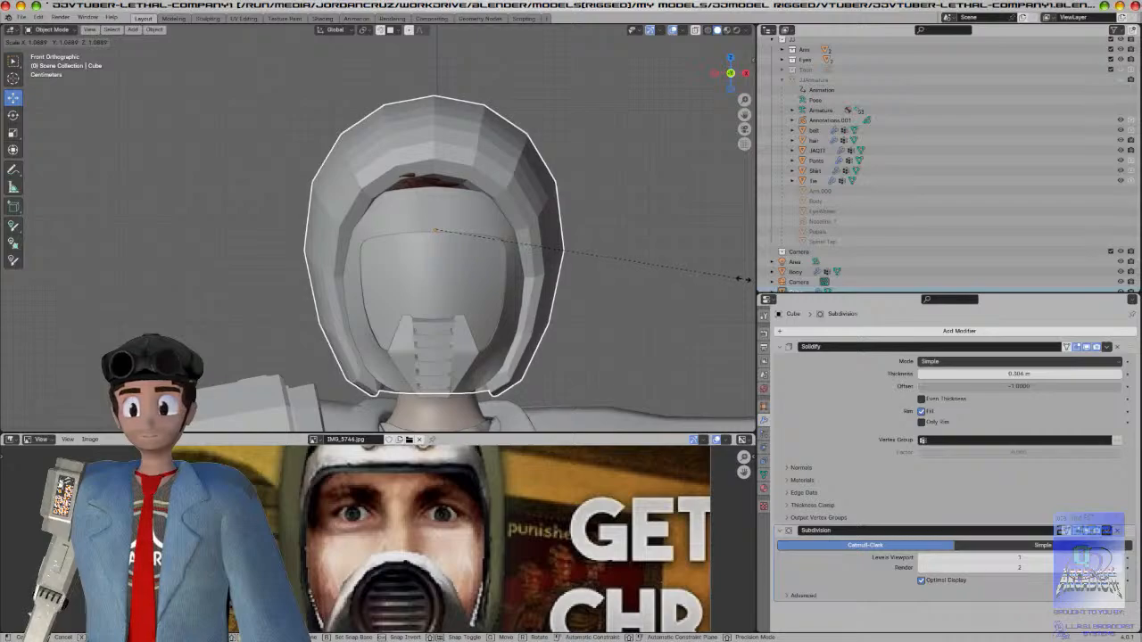
click(739, 279)
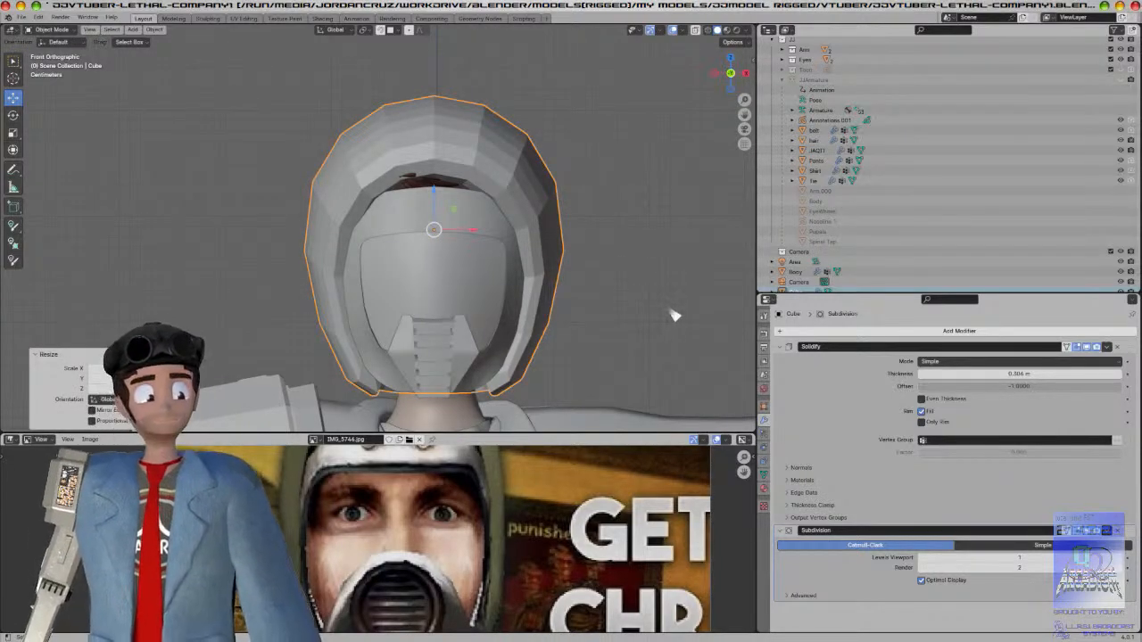
right_click(516, 193)
click(516, 192)
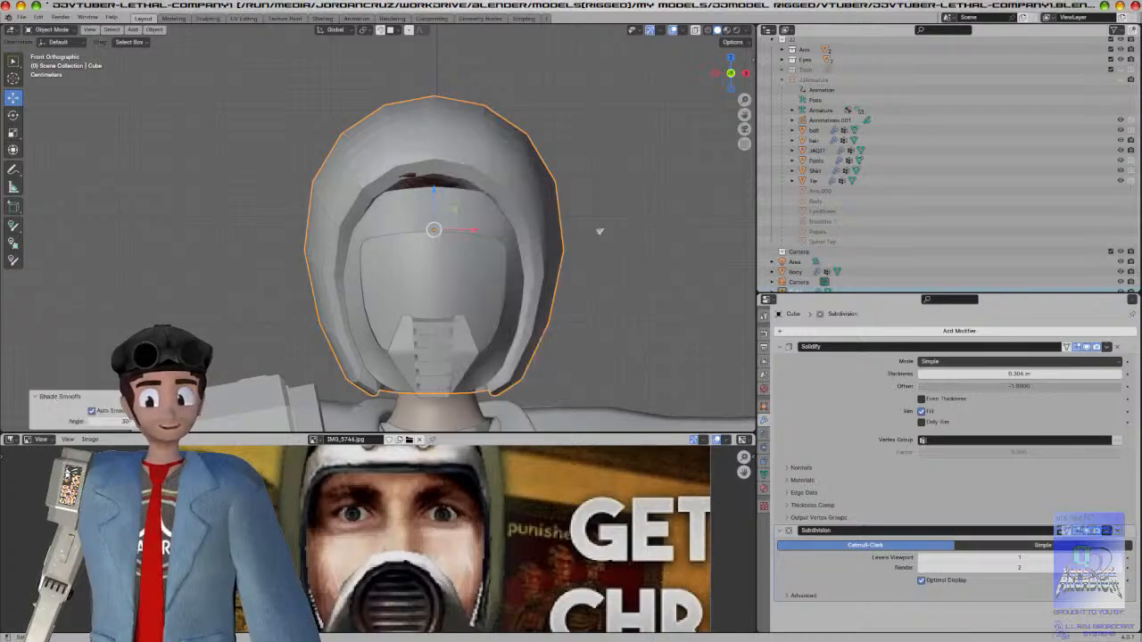
Step: Tilt the helmet shell slightly in the side view and move it backward along Y
key(KP_3)
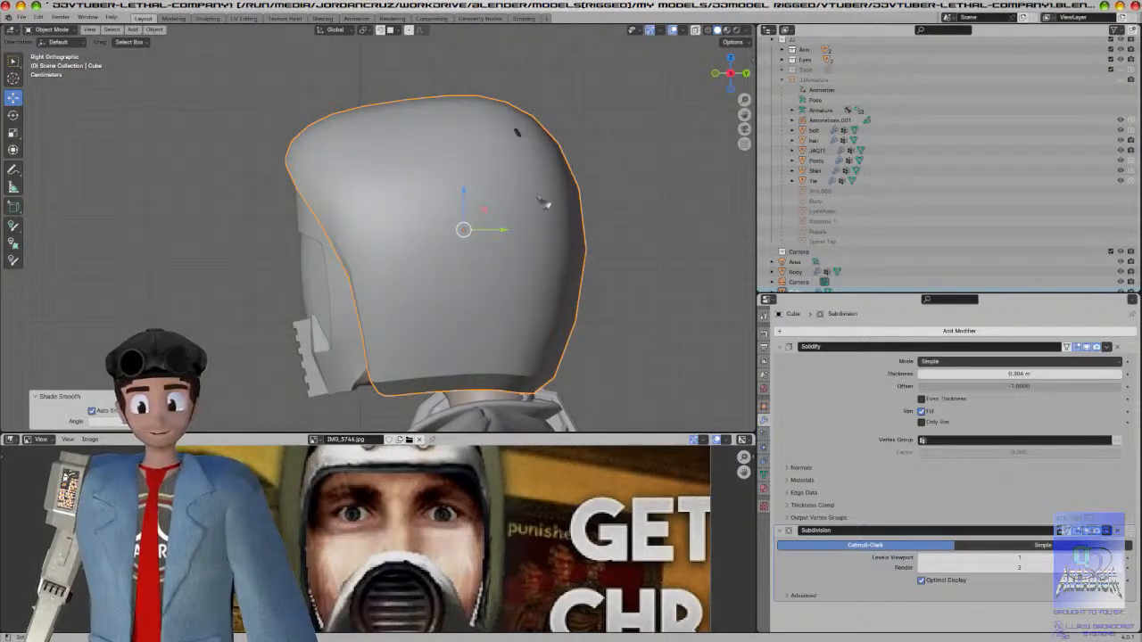
key(r)
key(z)
click(669, 196)
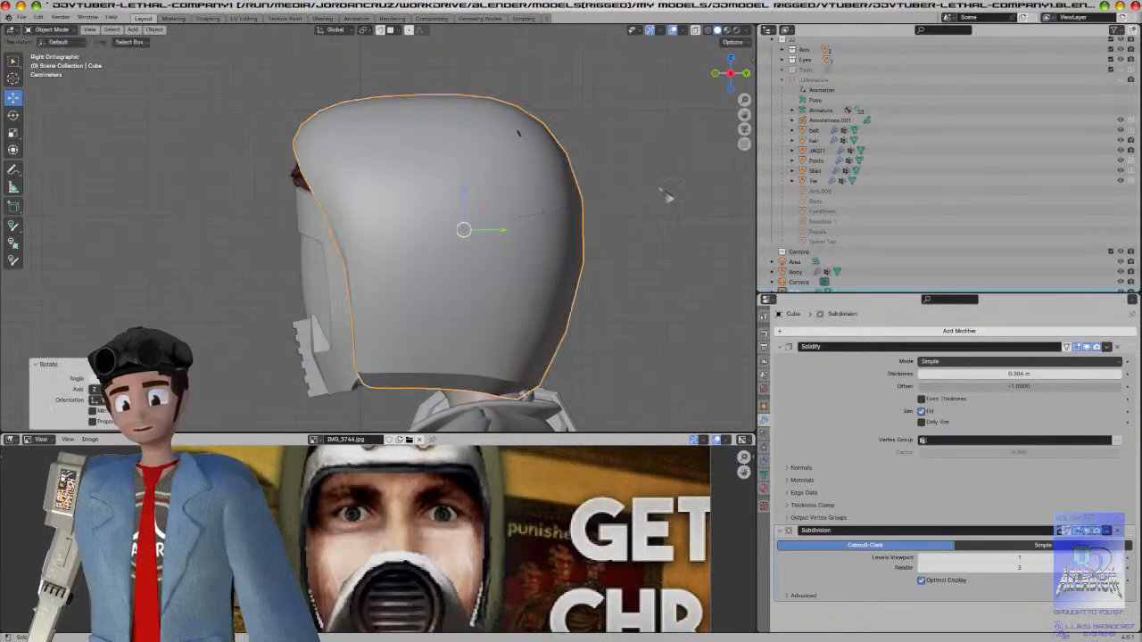
key(g)
key(y)
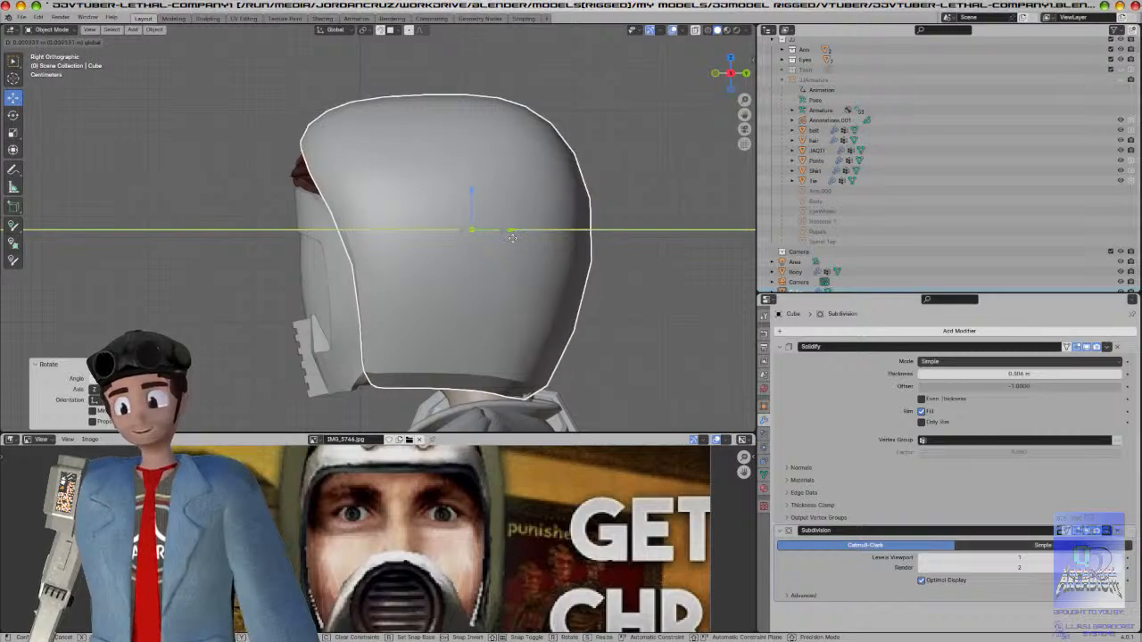
click(522, 248)
key(KP_1)
key(a)
key(z)
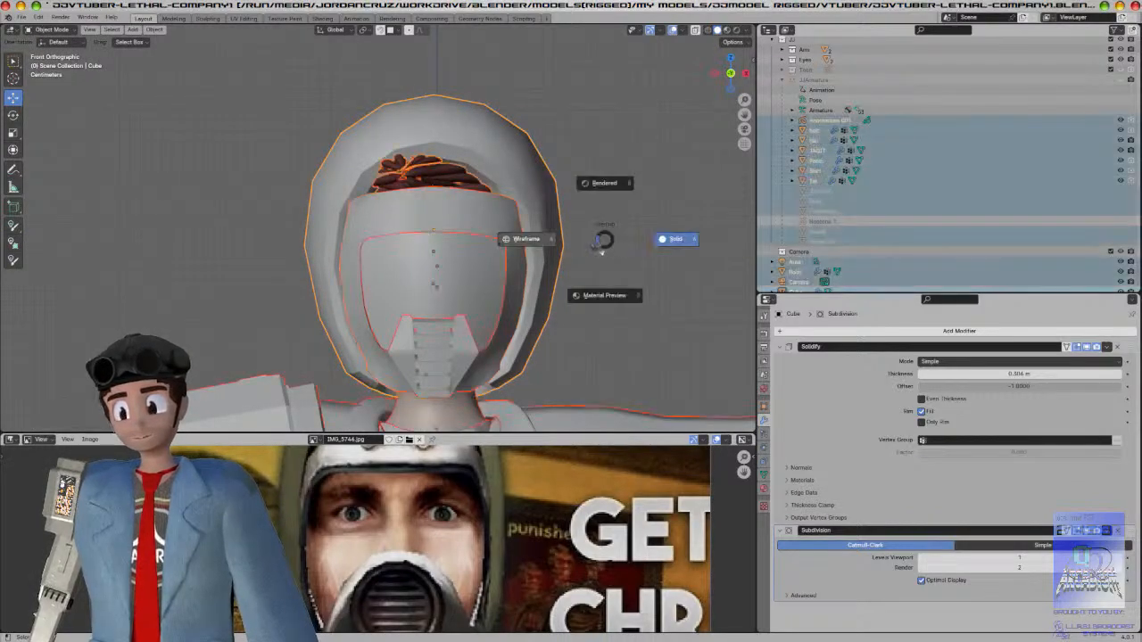
key(Escape)
key(ctrl+z)
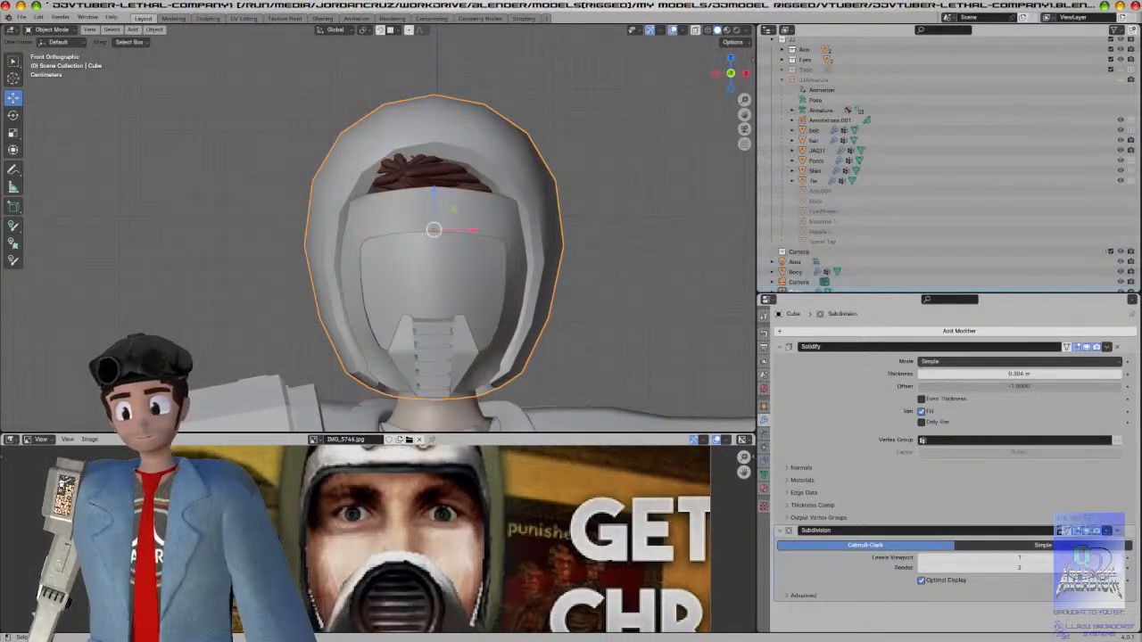
key(s)
key(x)
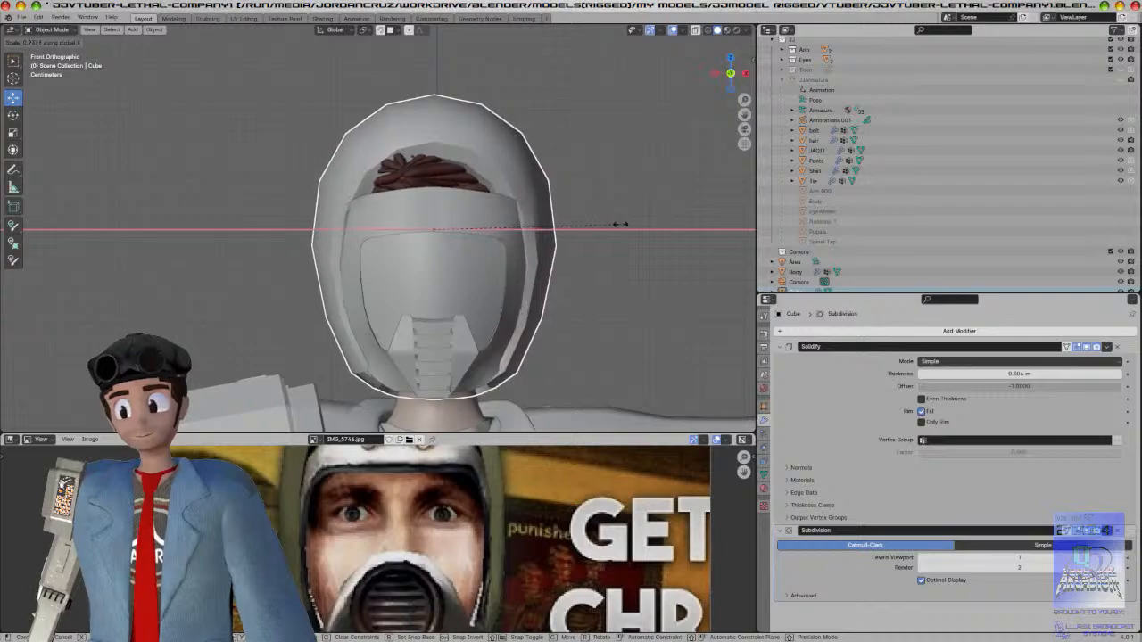
key(Escape)
Step: Scale the helmet shell along the global X axis to adjust its width around the head
click(508, 235)
key(KP_3)
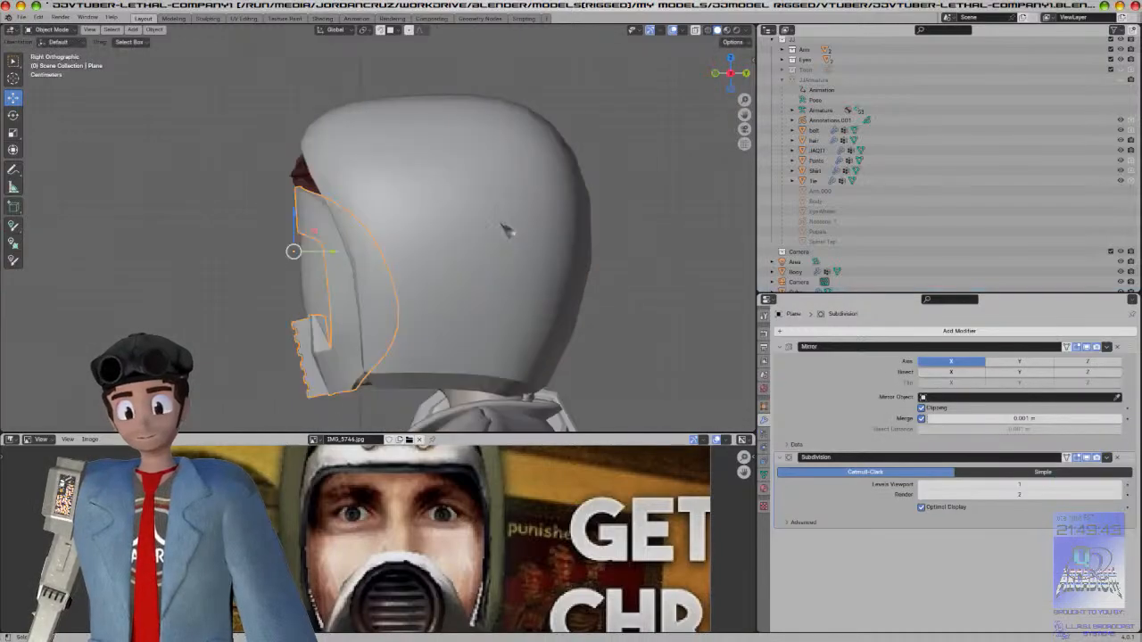
Step: Select the lower front edges on both sides of the helmet shell's face opening and move them slightly backward along Y
click(449, 251)
key(Tab)
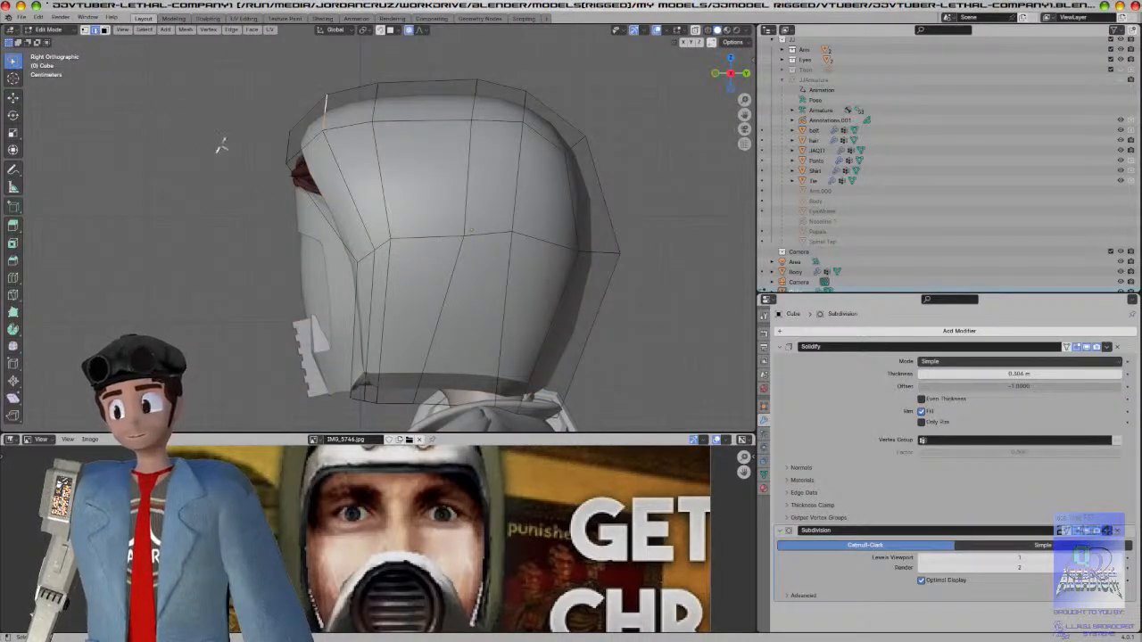
middle_drag(212, 171, 295, 178)
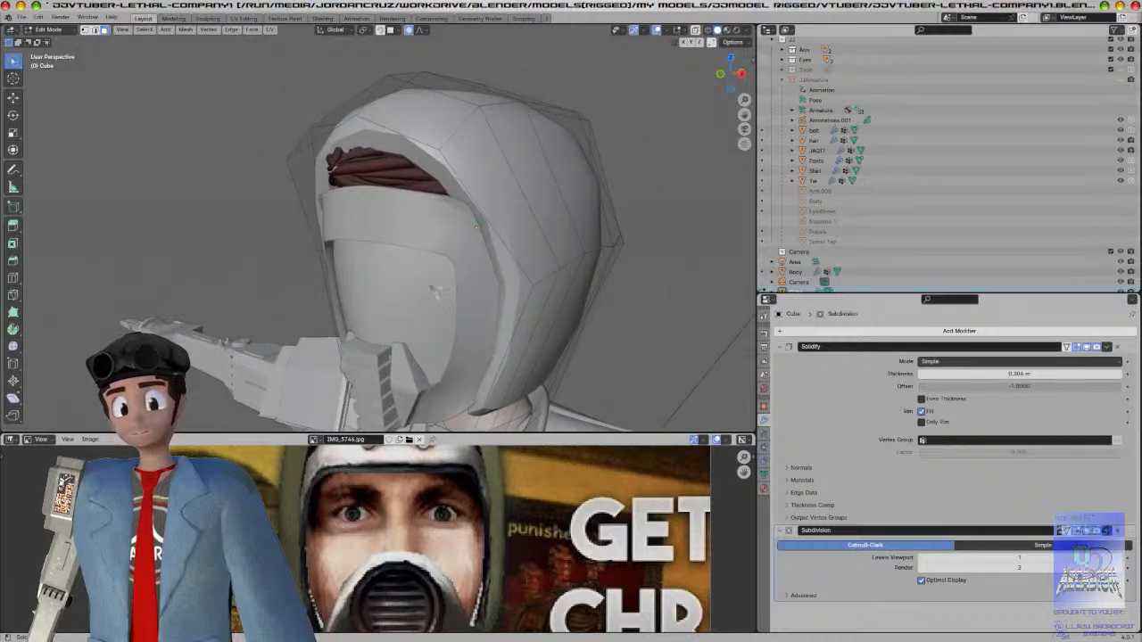
alt+click(507, 308)
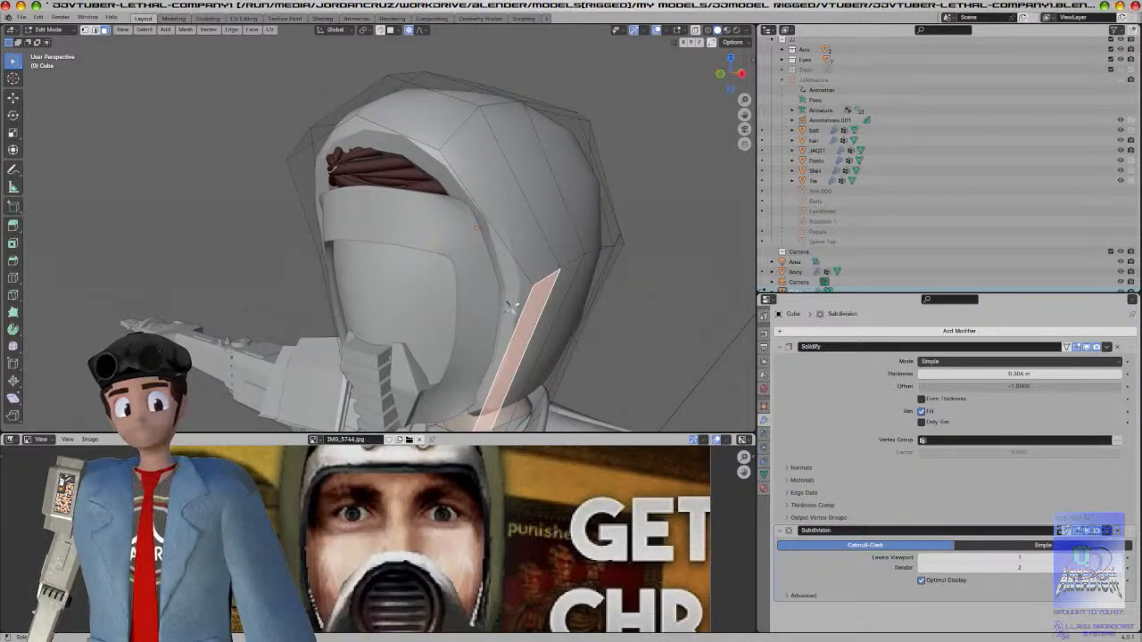
click(95, 30)
key(a)
click(520, 319)
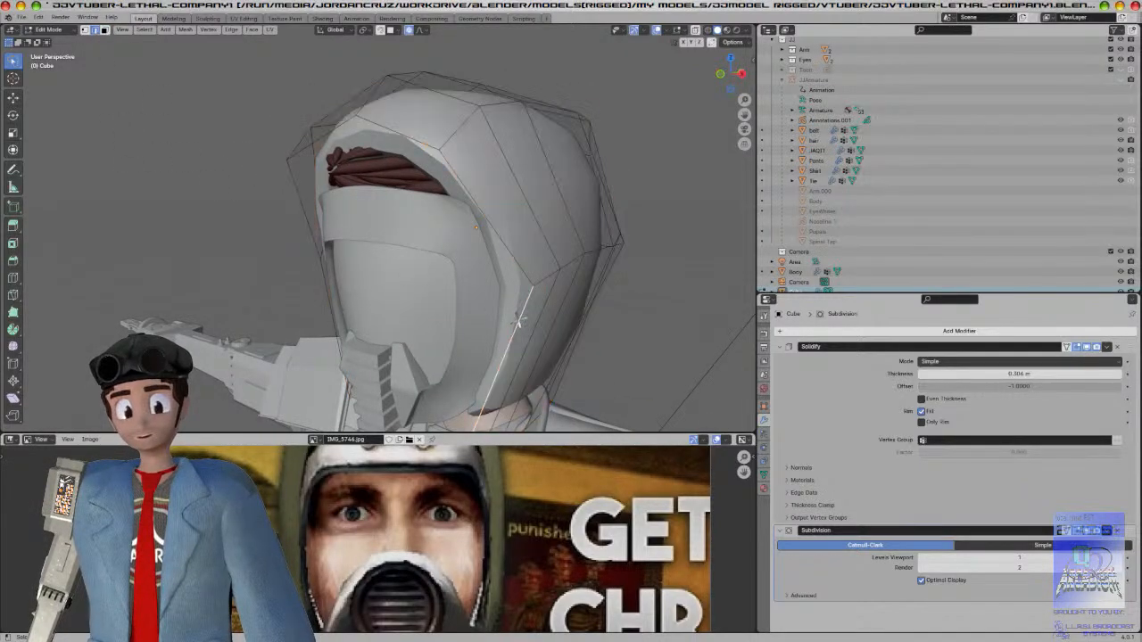
middle_drag(489, 321, 543, 315)
key(KP_3)
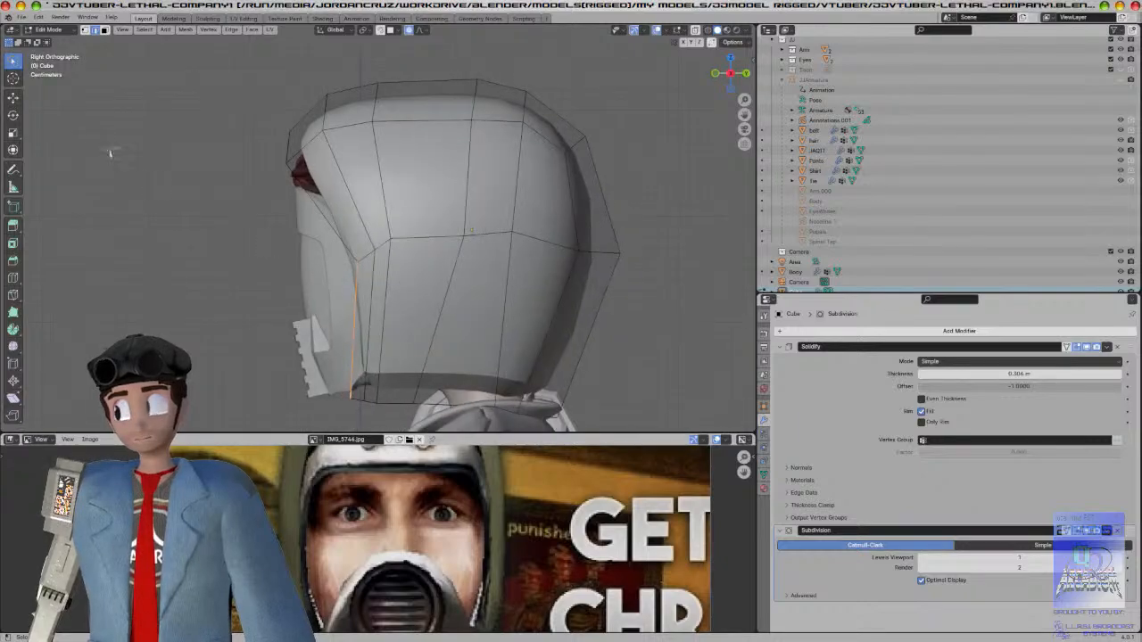
click(13, 98)
mouse_move(395, 332)
mouse_down()
mouse_move(442, 314)
mouse_move(412, 327)
mouse_up()
middle_drag(334, 288, 408, 273)
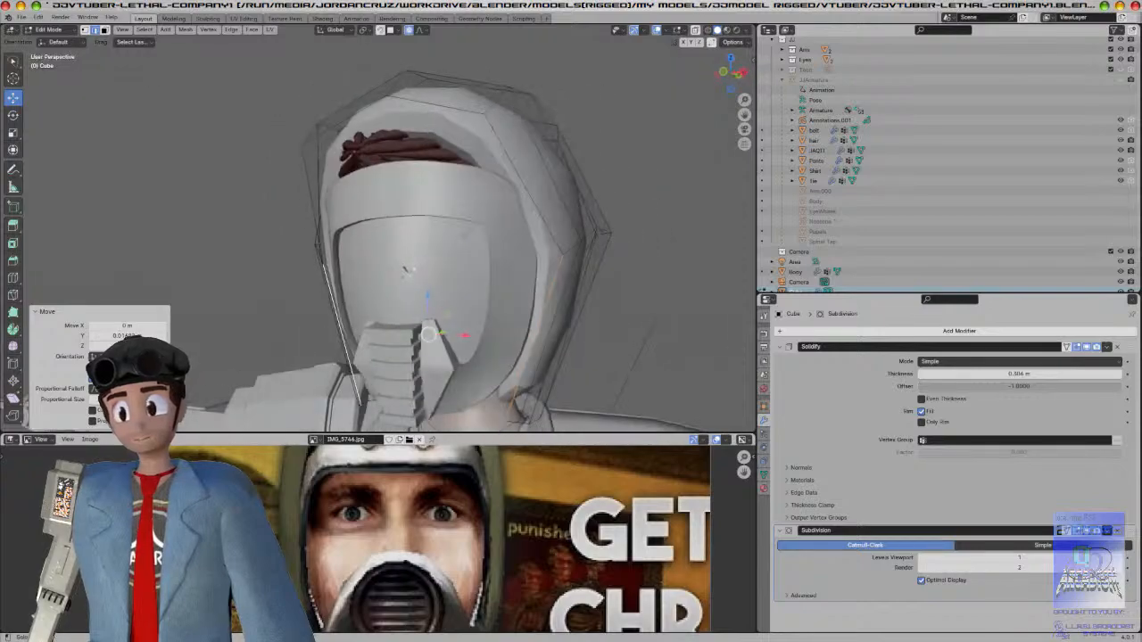
key(Tab)
Step: Set the helmet shell's Solidify thickness to 0.132 m and its Subdivision viewport level to 2
key(z)
key(a)
key(alt+a)
middle_drag(527, 285, 546, 288)
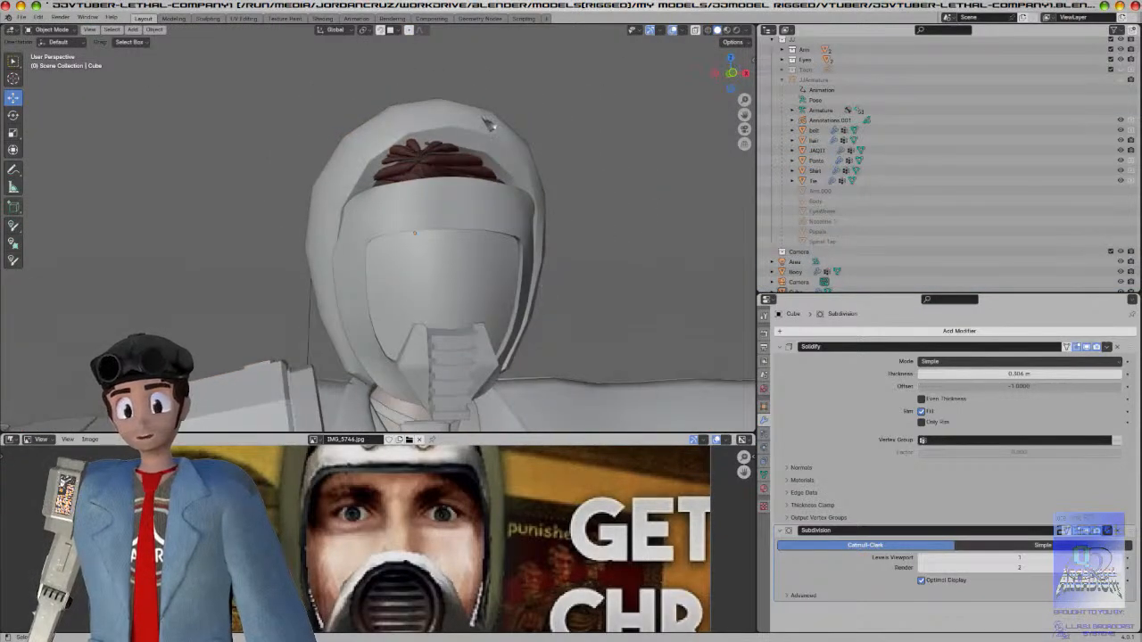
click(489, 125)
key(KP_1)
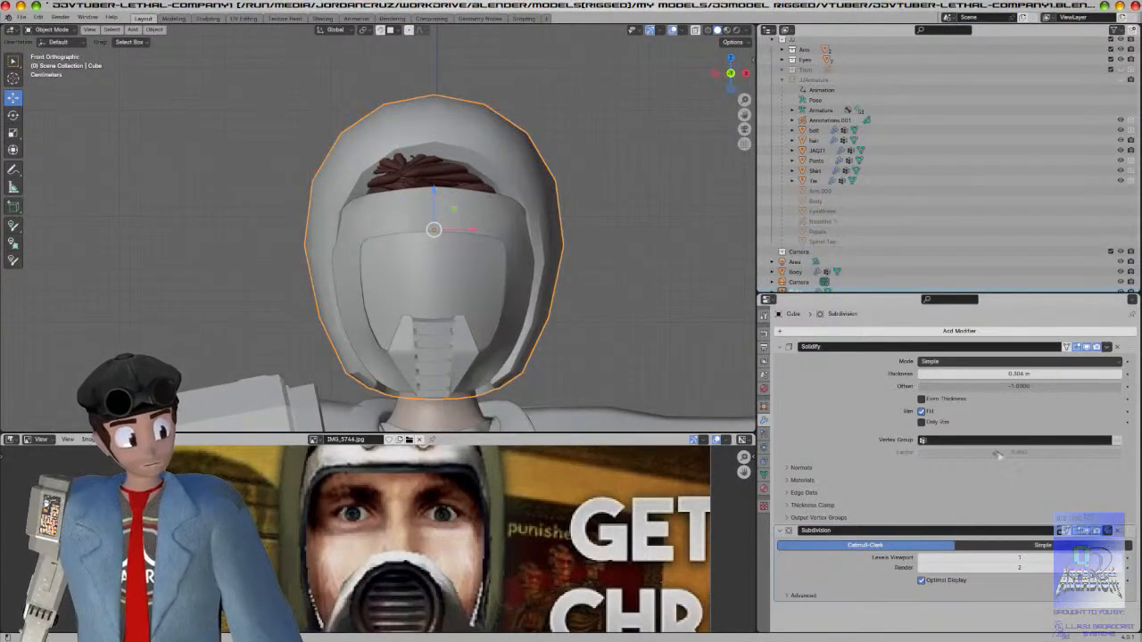
drag(1015, 374, 1029, 374)
drag(1019, 557, 1036, 557)
click(712, 358)
Step: Examine the smoothed helmet shell from the side and front, including its proportions against the whole body
middle_drag(638, 321, 525, 284)
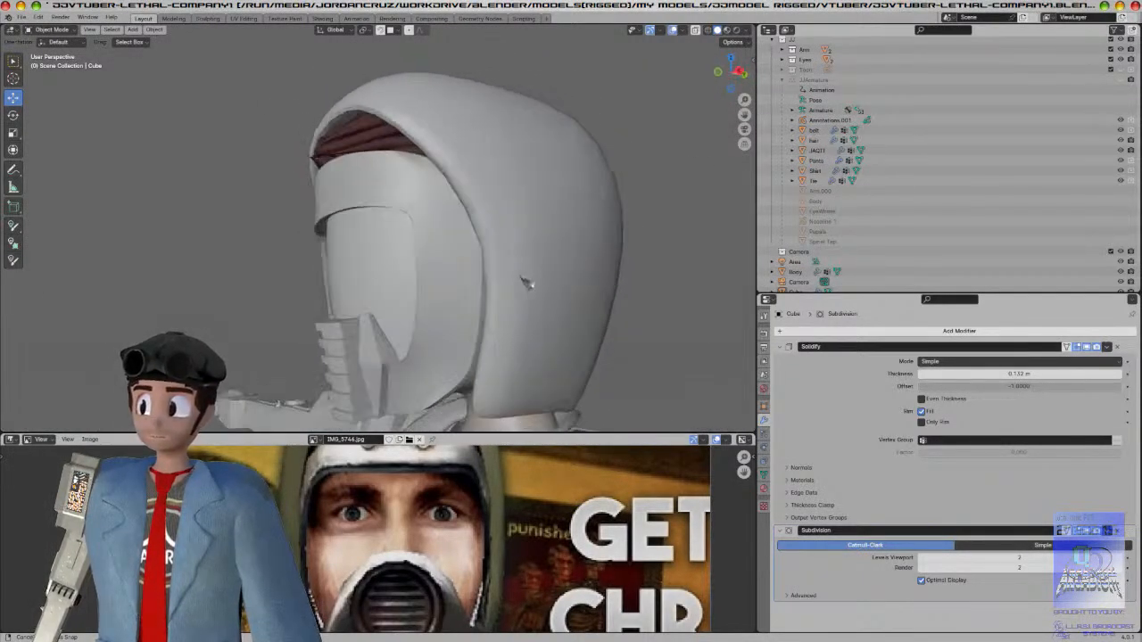
drag(525, 284, 523, 288)
middle_drag(523, 288, 501, 286)
key(KP_3)
scroll(504, 287, down, 8)
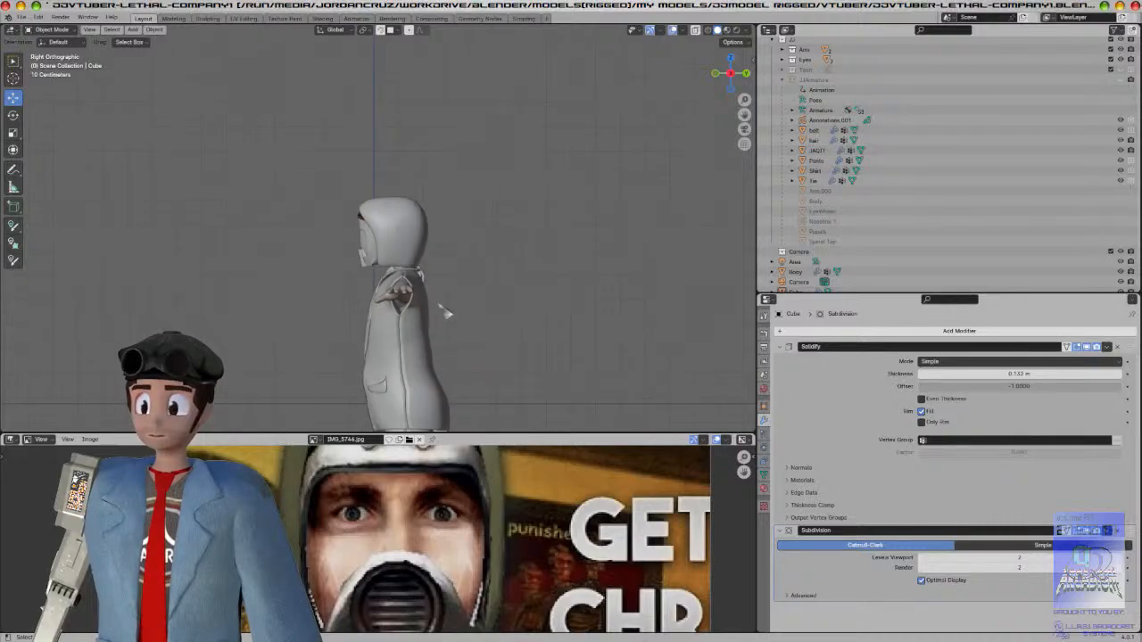
key(KP_1)
scroll(485, 312, up, 6)
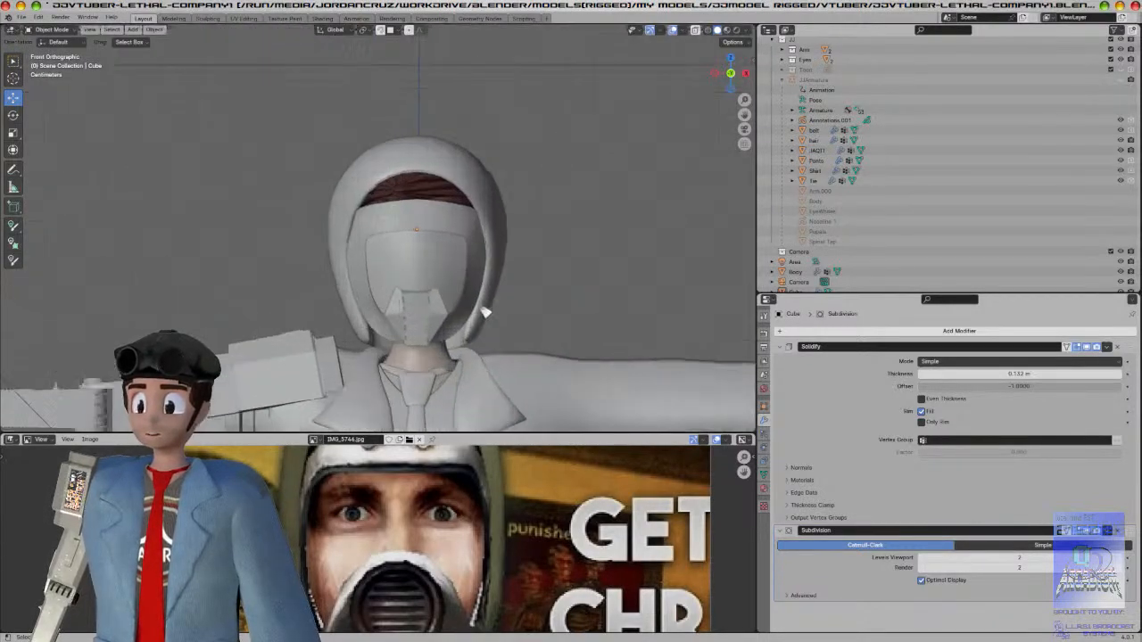
scroll(484, 312, up, 1)
Step: Select the helmet shell's bottom edge loop in wireframe side view and flatten it along Z
click(522, 316)
key(KP_3)
key(Tab)
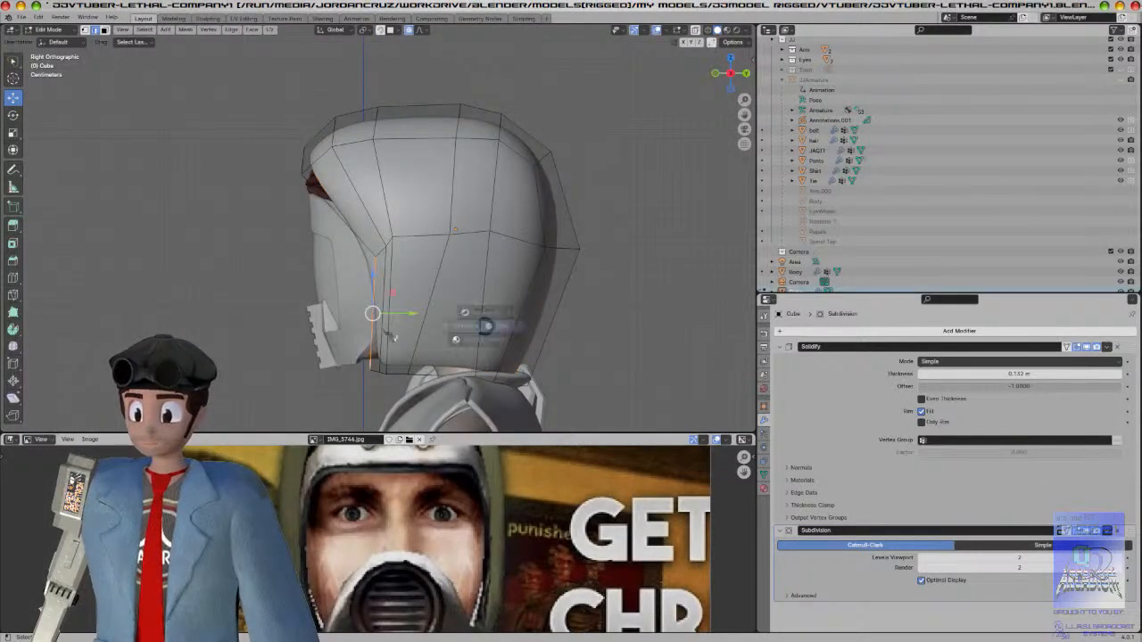
key(shift+z)
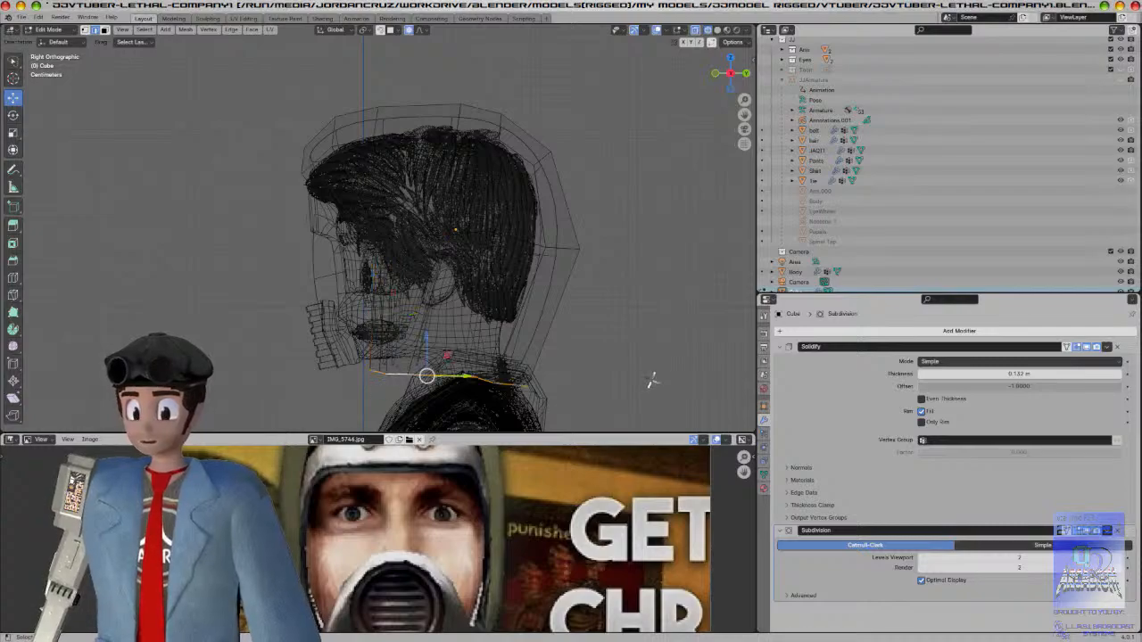
key(g)
key(z)
key(o)
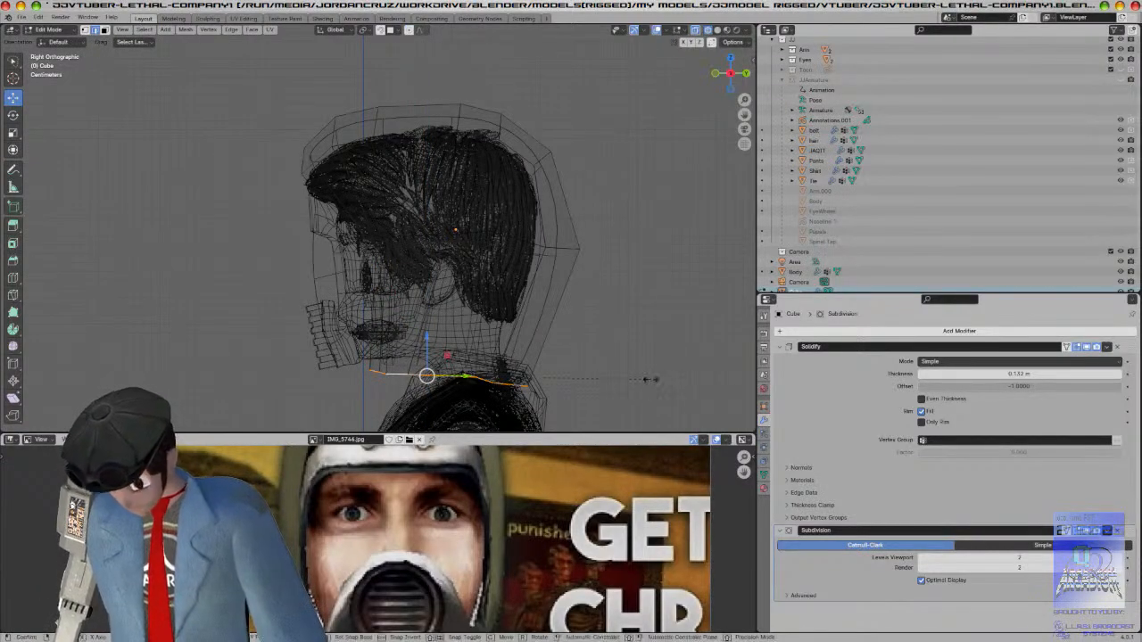
click(591, 377)
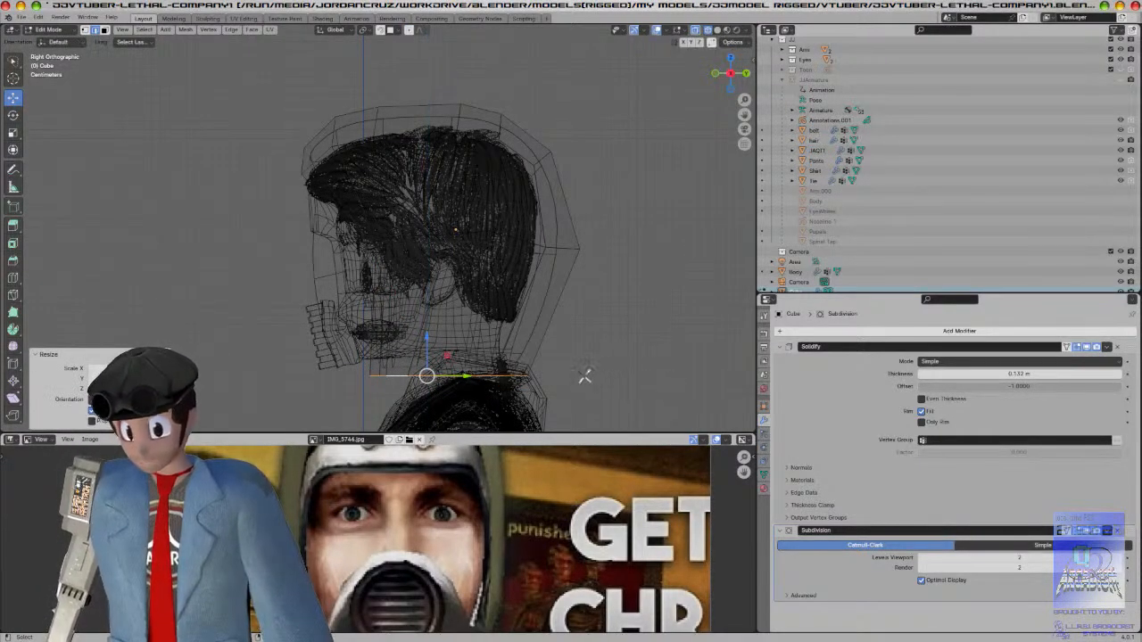
Step: Move the flattened bottom loop down and slightly back to extend the helmet shell over the shoulders
drag(445, 356, 457, 412)
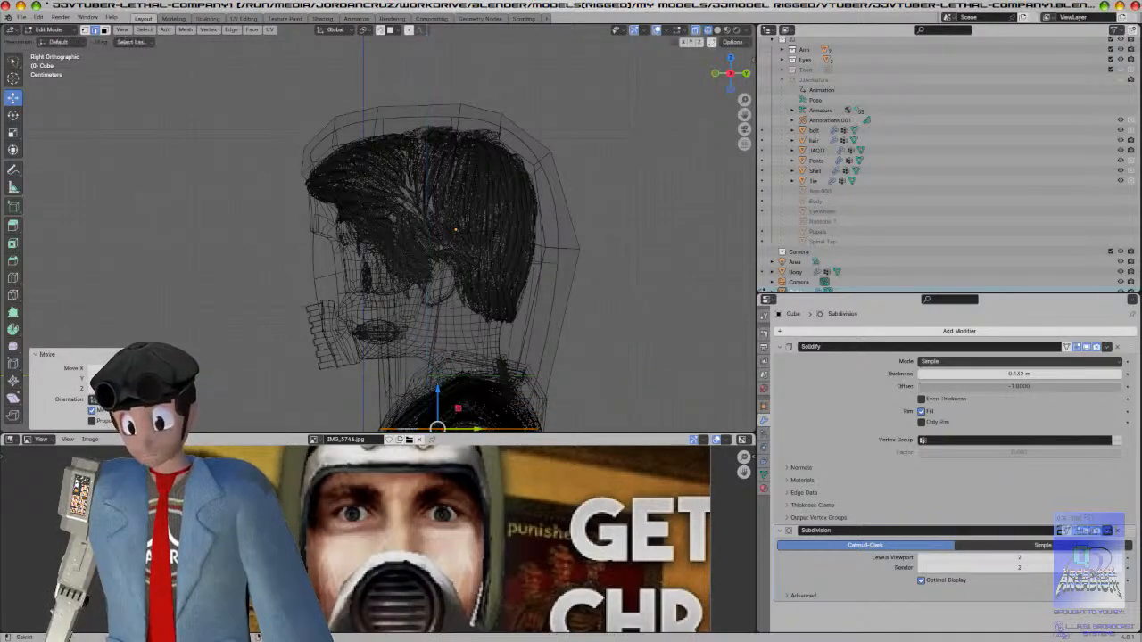
key(Tab)
key(z)
key(KP_1)
middle_drag(547, 373, 404, 308)
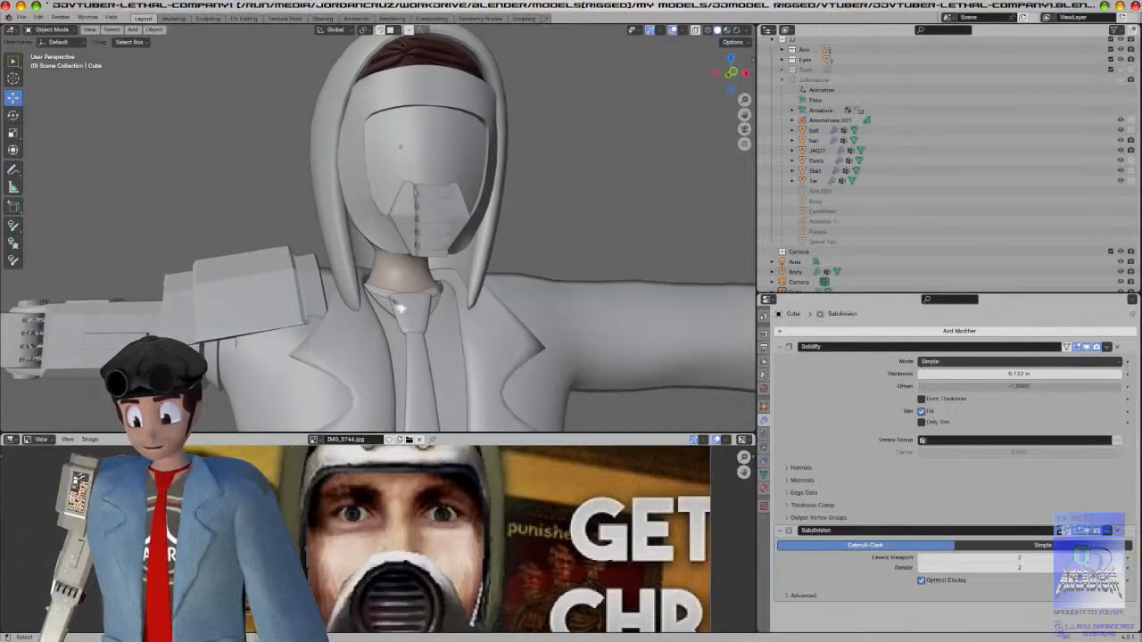
Step: Rotate and reposition the bottom loop in side view so it slopes from the nape down to the front of the chest
click(364, 288)
key(Tab)
key(KP_3)
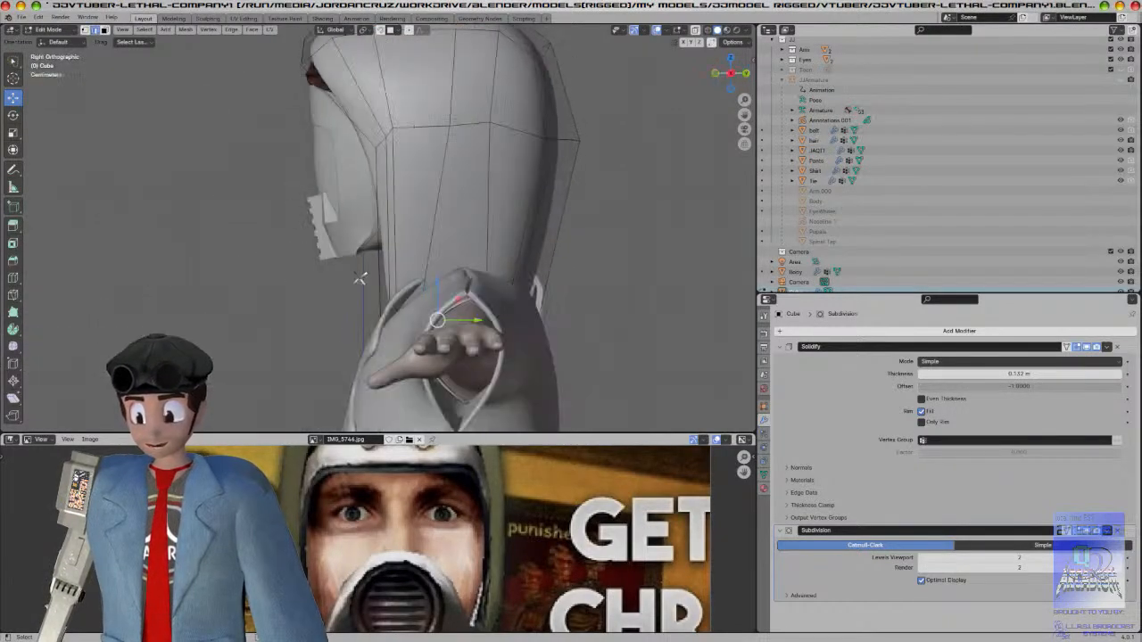
key(r)
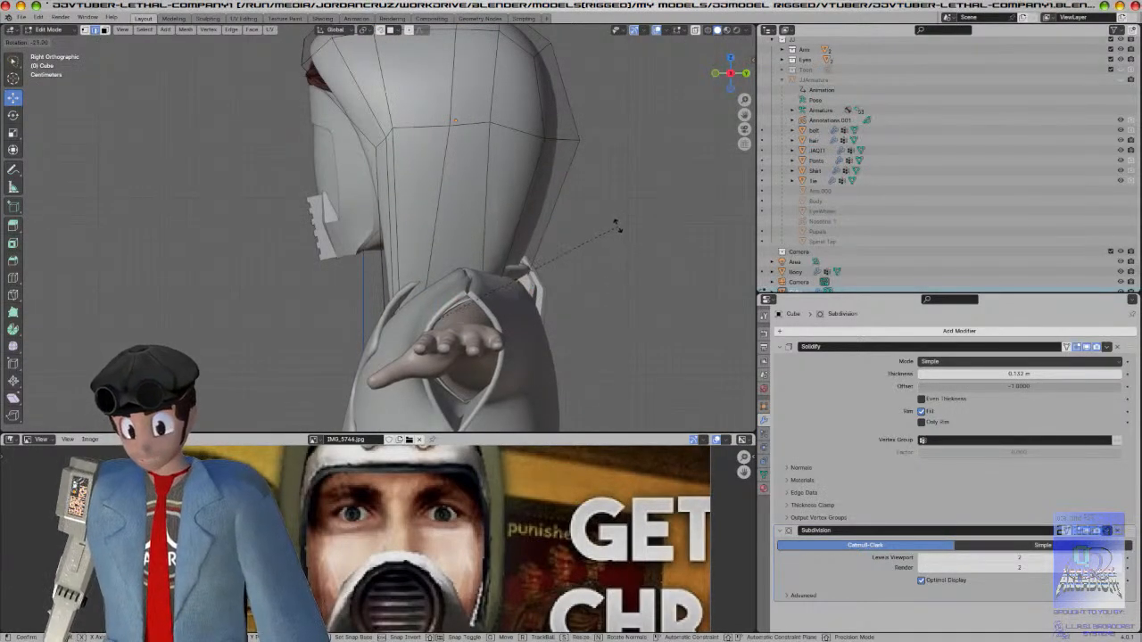
click(630, 268)
key(g)
click(628, 239)
key(r)
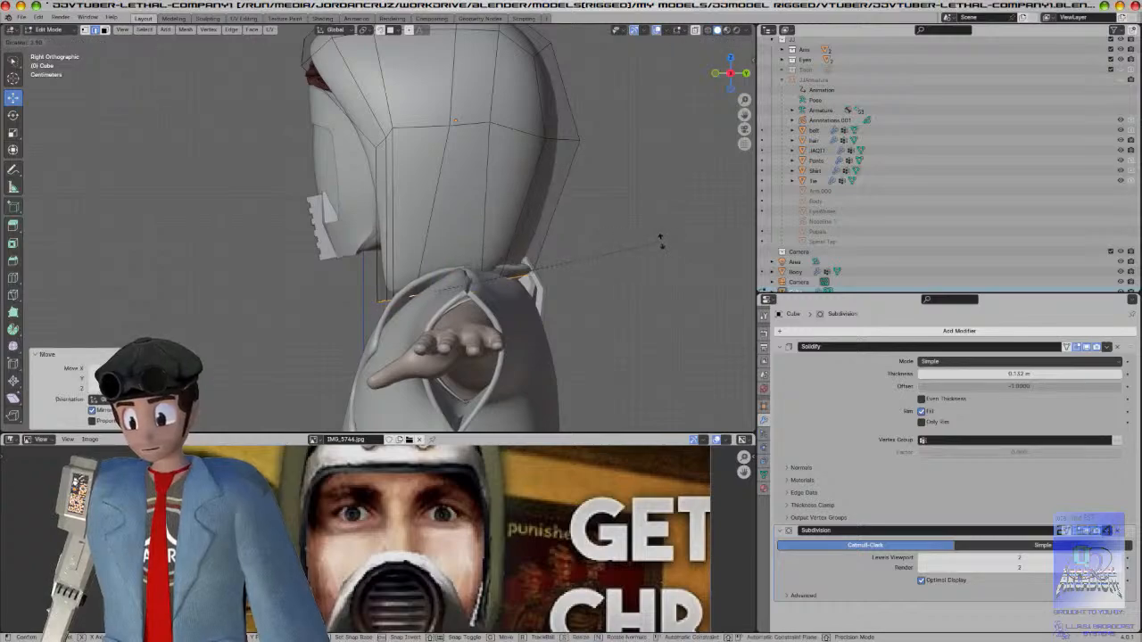
click(657, 172)
key(g)
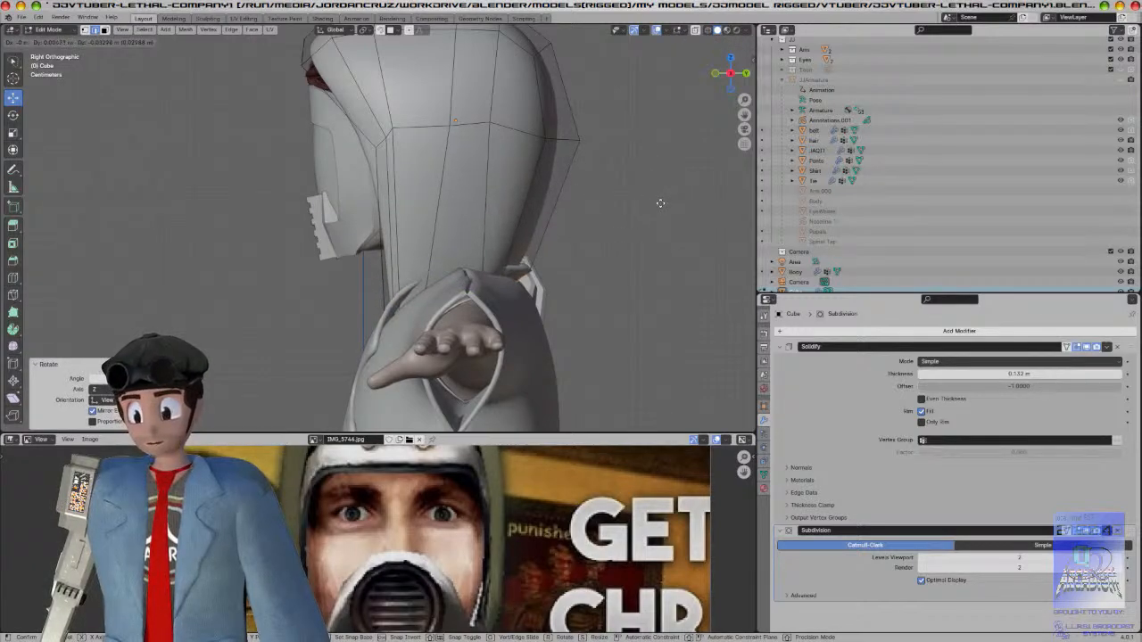
click(660, 203)
Step: Narrow the helmet shell's bottom loop along X in front view and nudge it slightly sideways along X
key(KP_1)
key(s)
key(x)
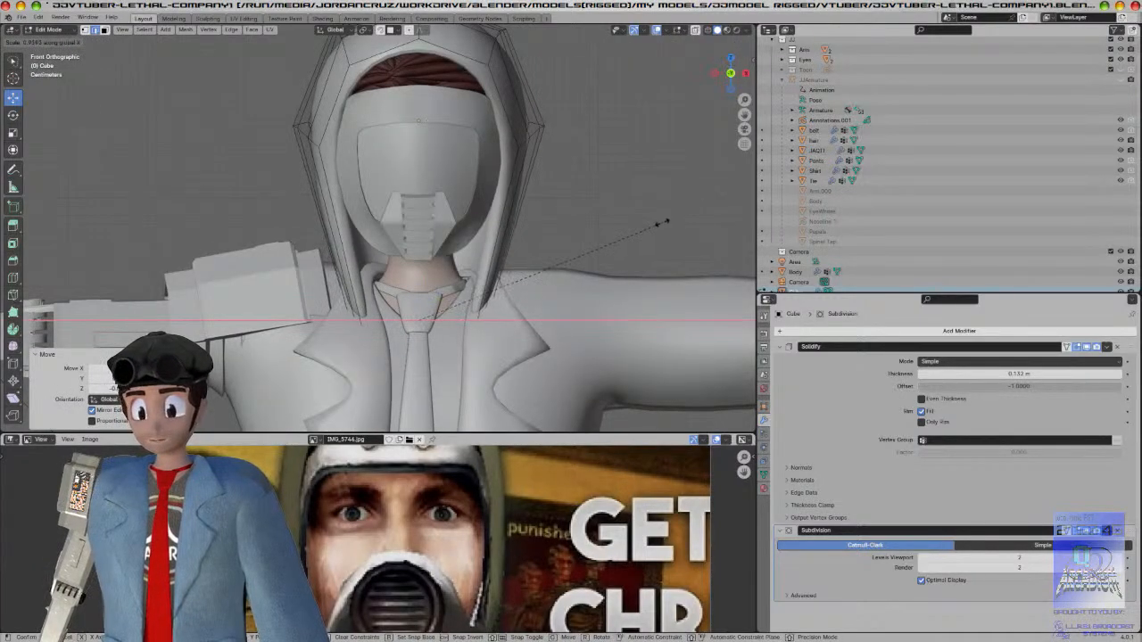
click(624, 234)
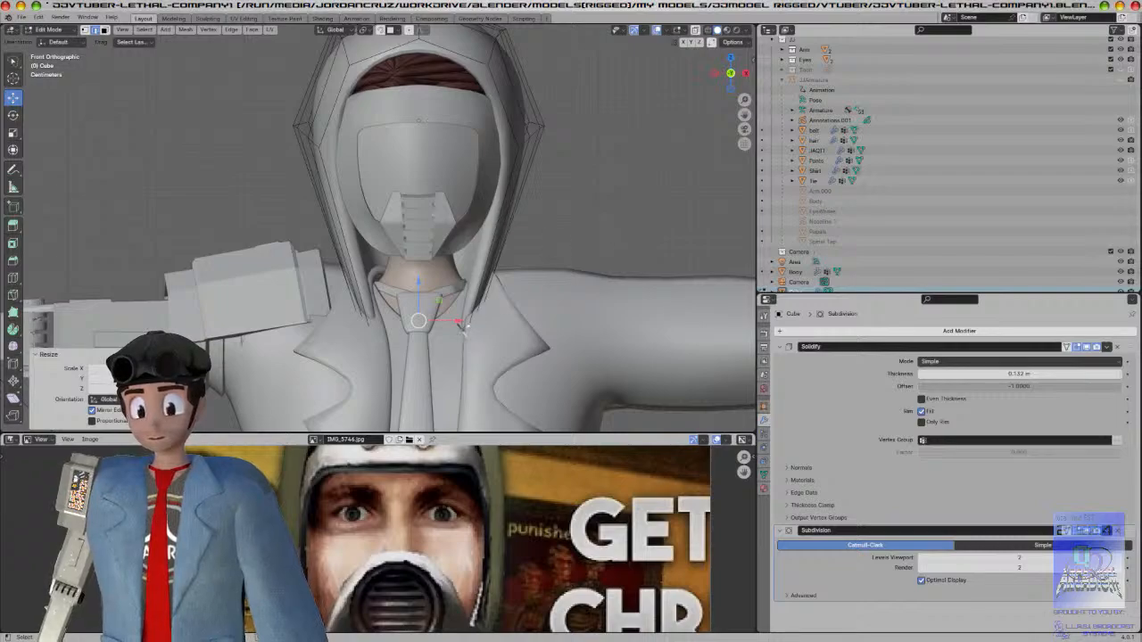
key(g)
key(x)
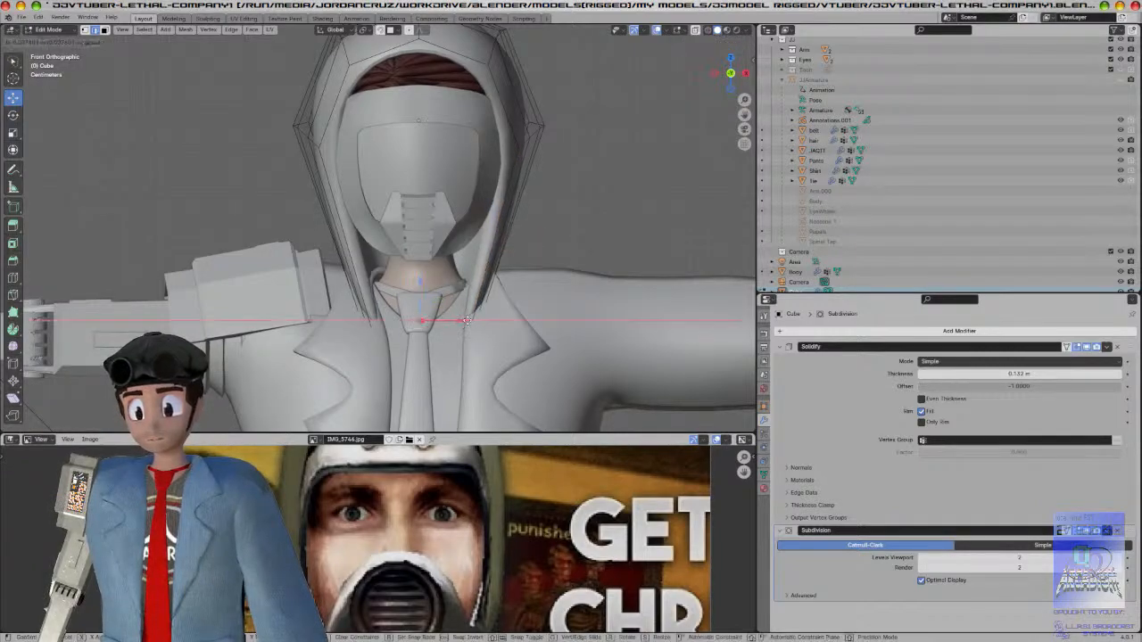
click(464, 321)
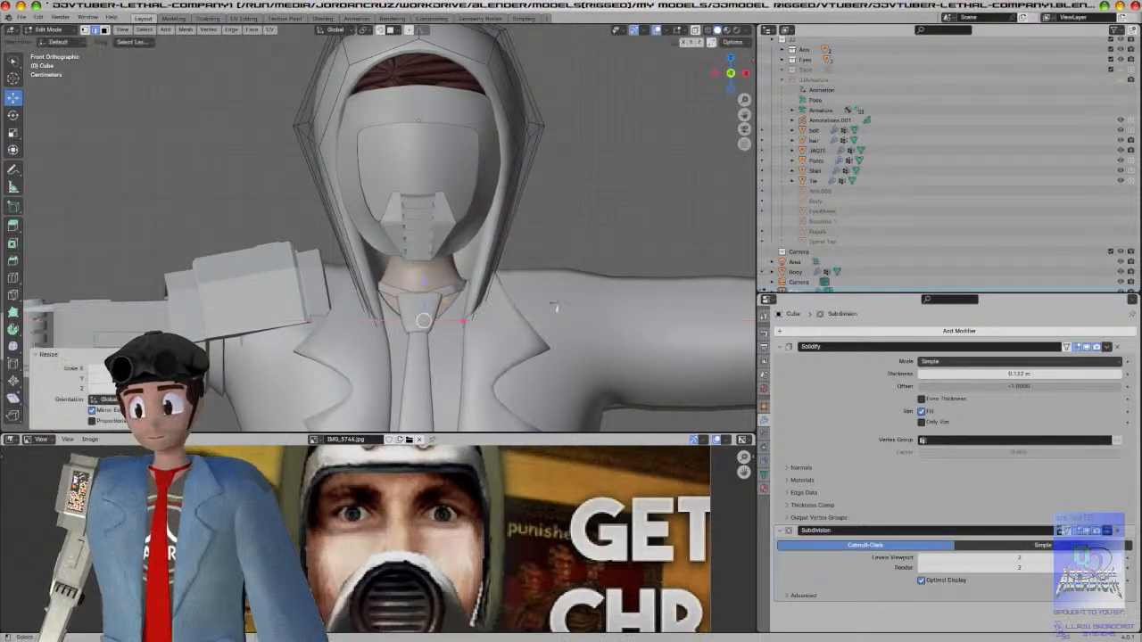
key(Tab)
Step: Switch the viewport to Material Preview shading and view the helmet on the coloured character from several angles
click(622, 212)
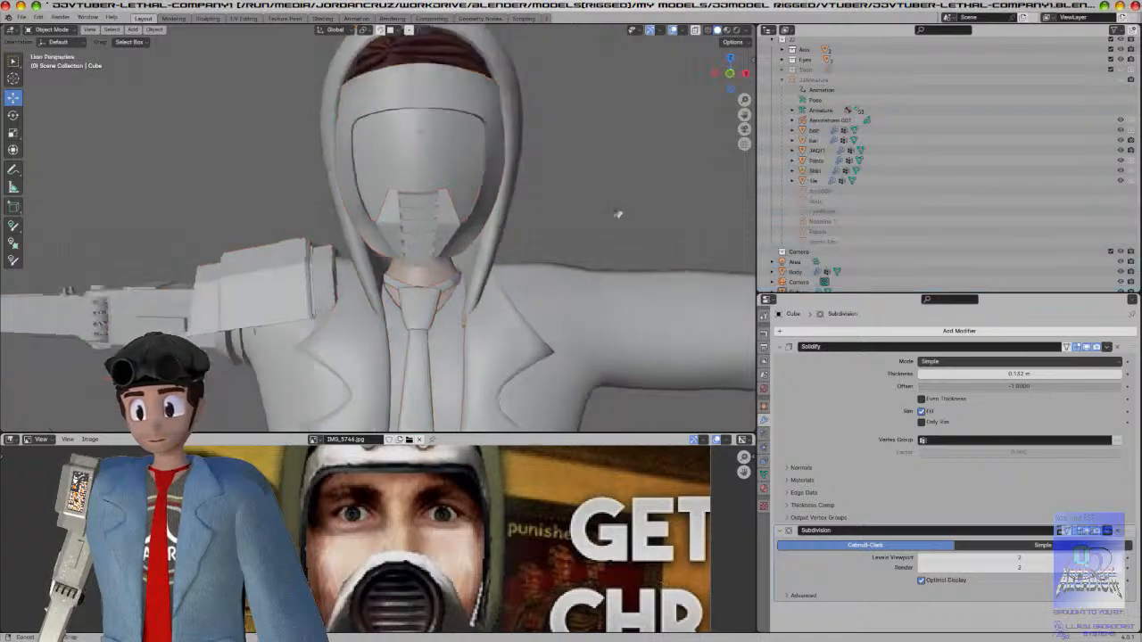
middle_drag(622, 211, 593, 209)
click(523, 175)
key(KP_1)
key(z)
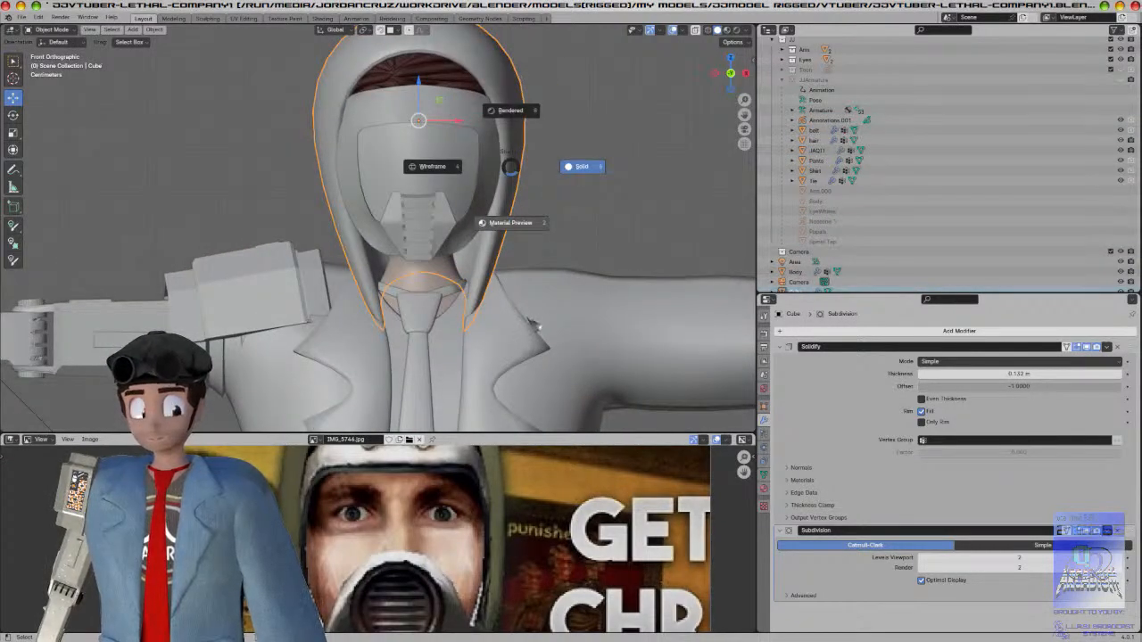
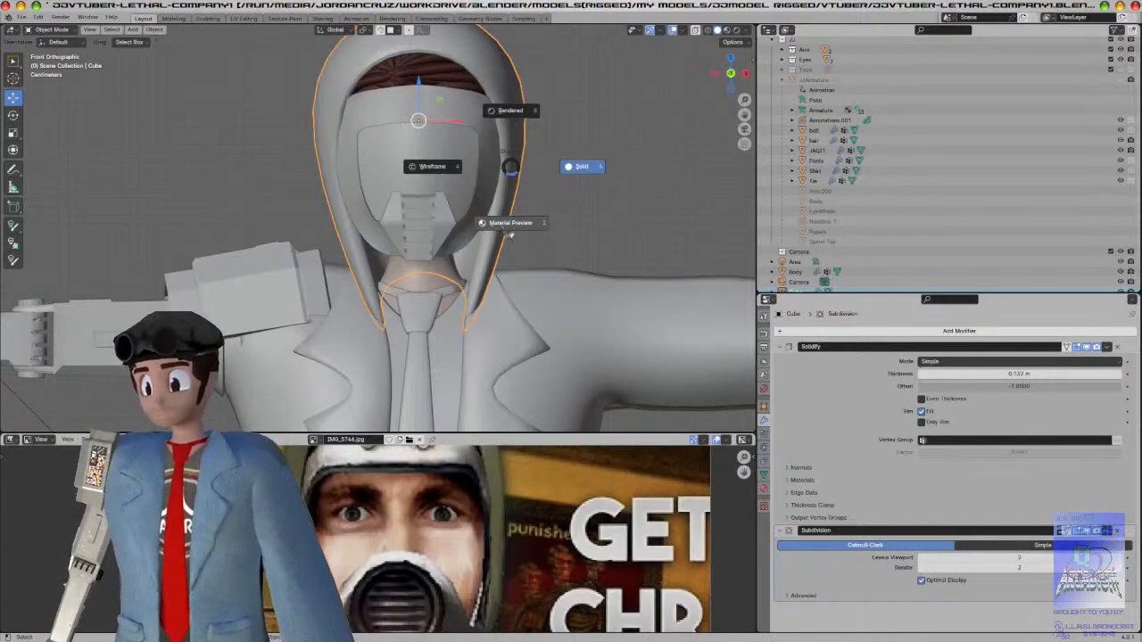
click(505, 234)
scroll(508, 214, down, 4)
middle_drag(541, 209, 505, 216)
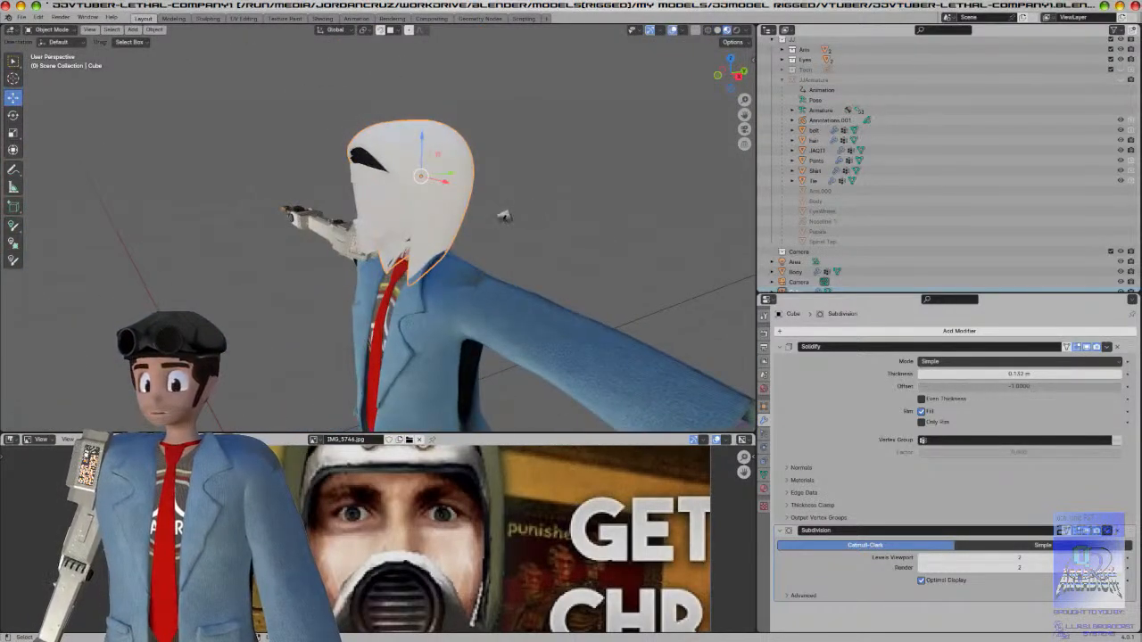
Step: Deselect the helmet shell and save the current Blender file
click(515, 227)
key(ctrl+s)
key(KP_1)
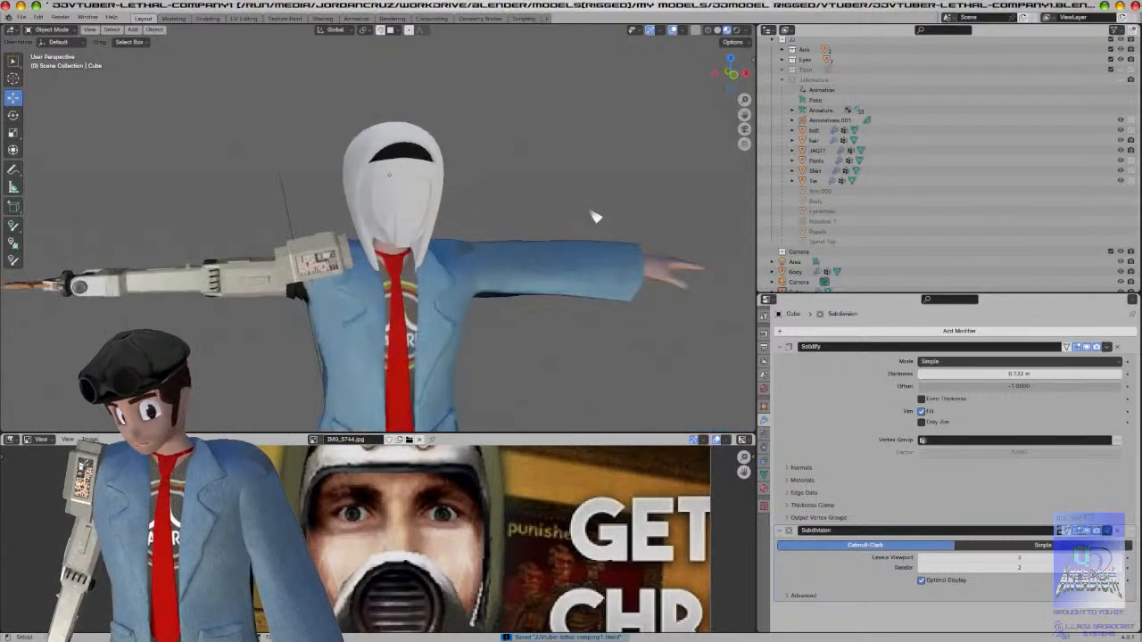
Step: With the helmet shell selected, start appending from JJ70.blend and browse to its Material data
click(357, 133)
click(20, 17)
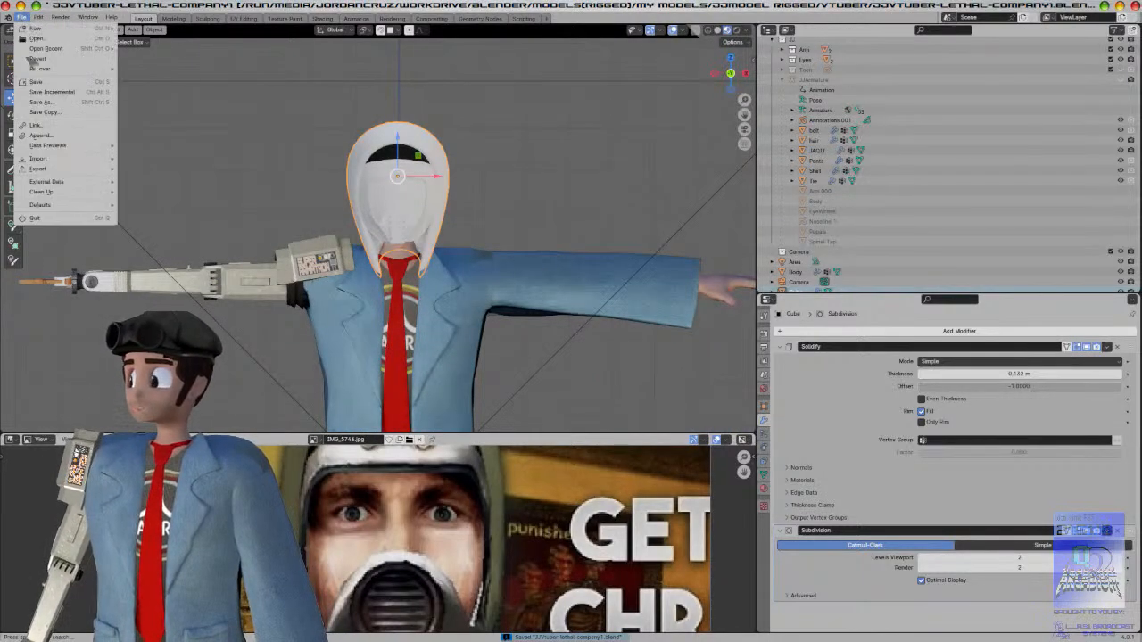
click(21, 17)
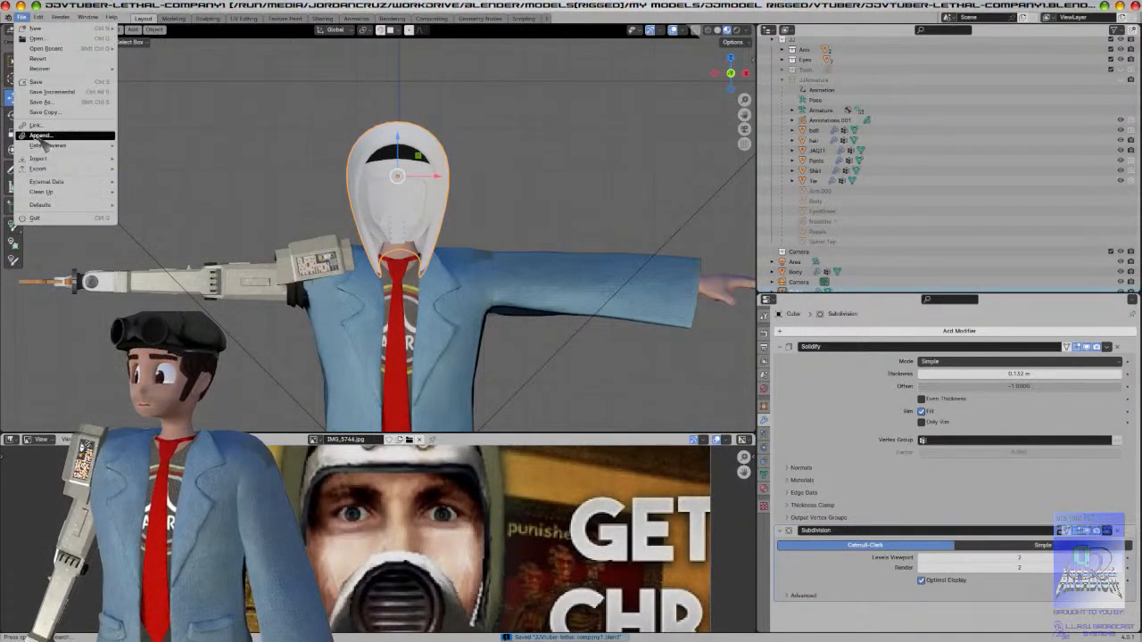
key(Return)
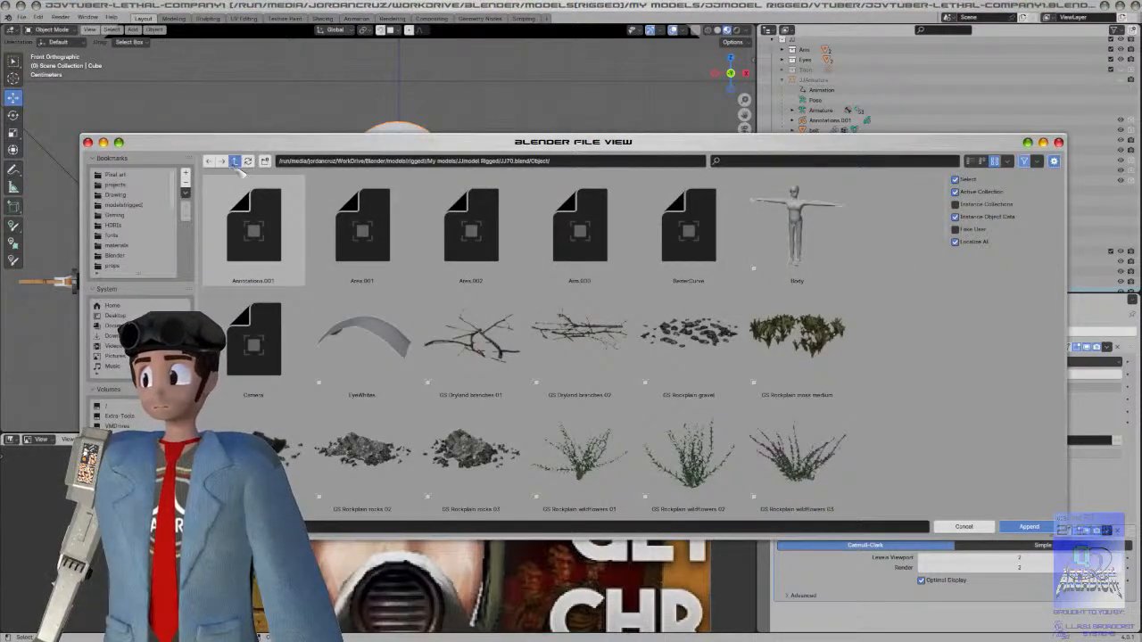
click(234, 162)
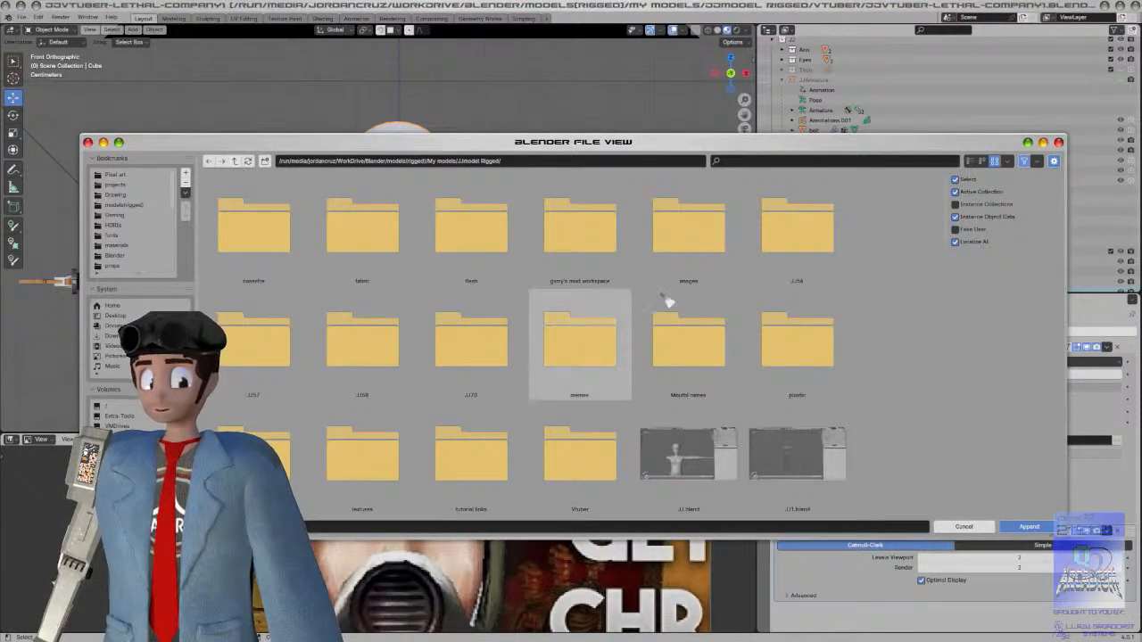
scroll(928, 375, down, 15)
scroll(464, 473, up, 1)
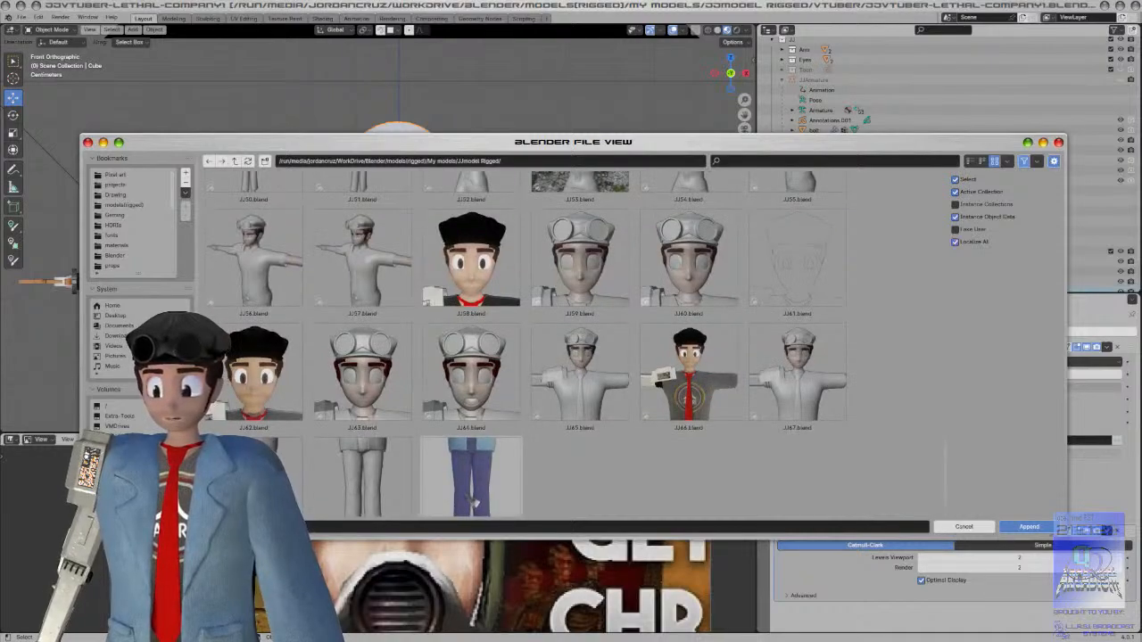
double_click(464, 473)
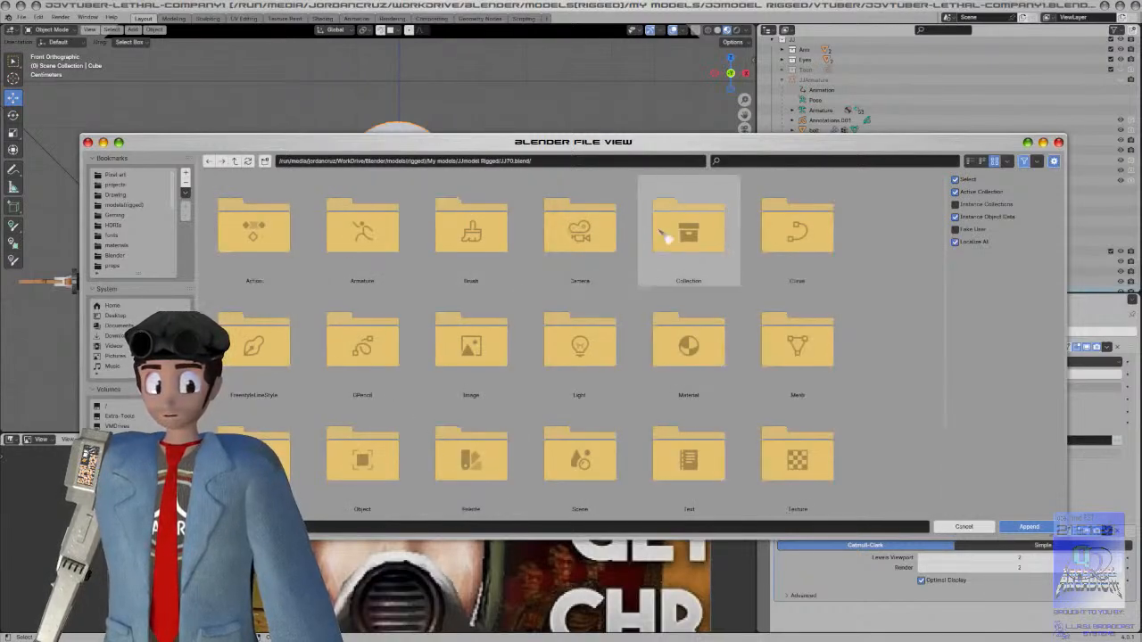
double_click(691, 353)
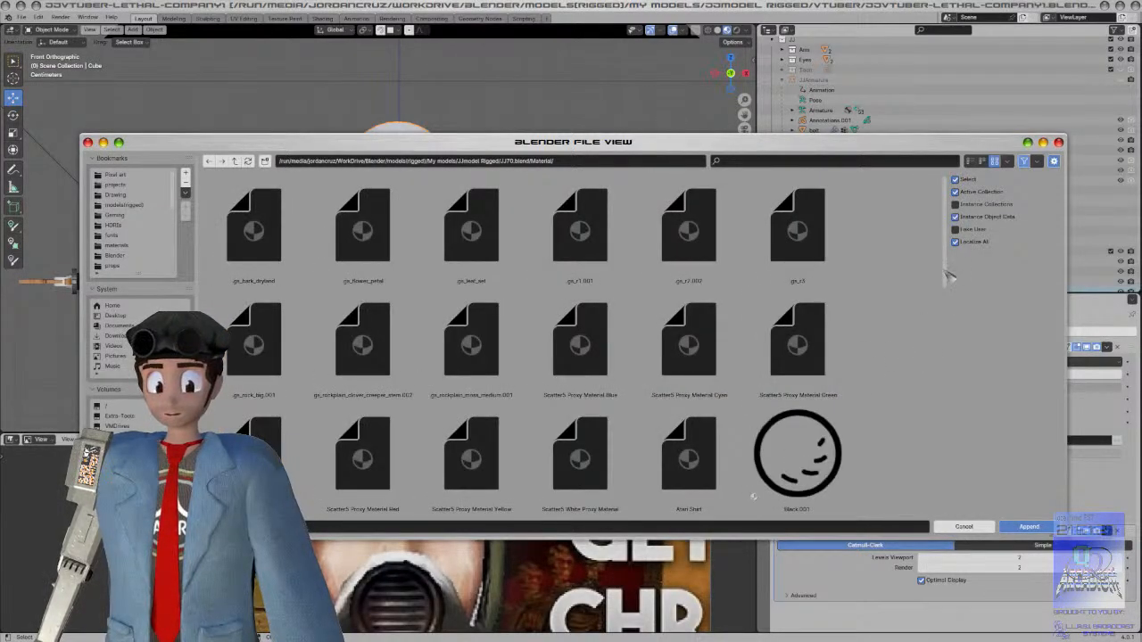
Step: Mark the Black Worn Plastic.001 and Brushed Metal materials for appending
scroll(948, 277, down, 2)
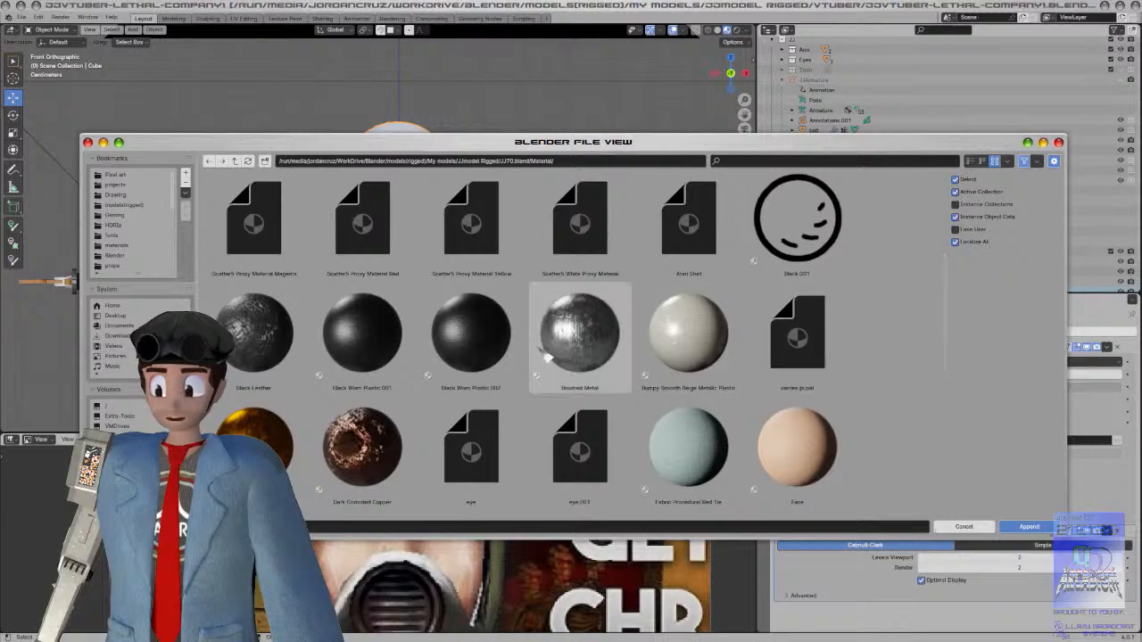
click(393, 348)
scroll(517, 345, down, 2)
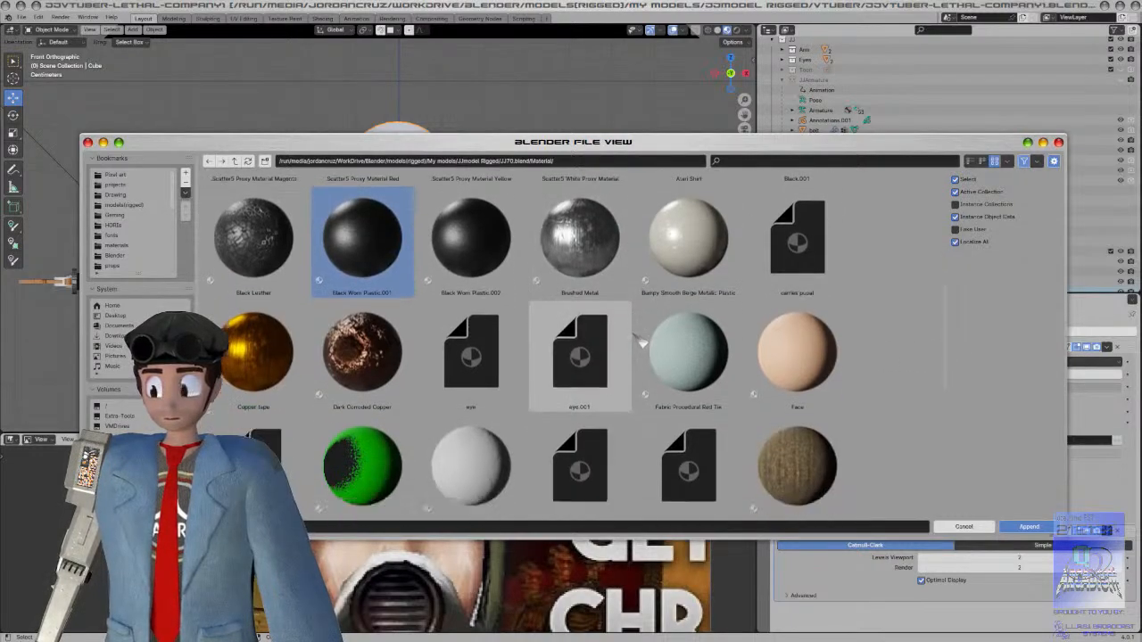
scroll(641, 342, down, 1)
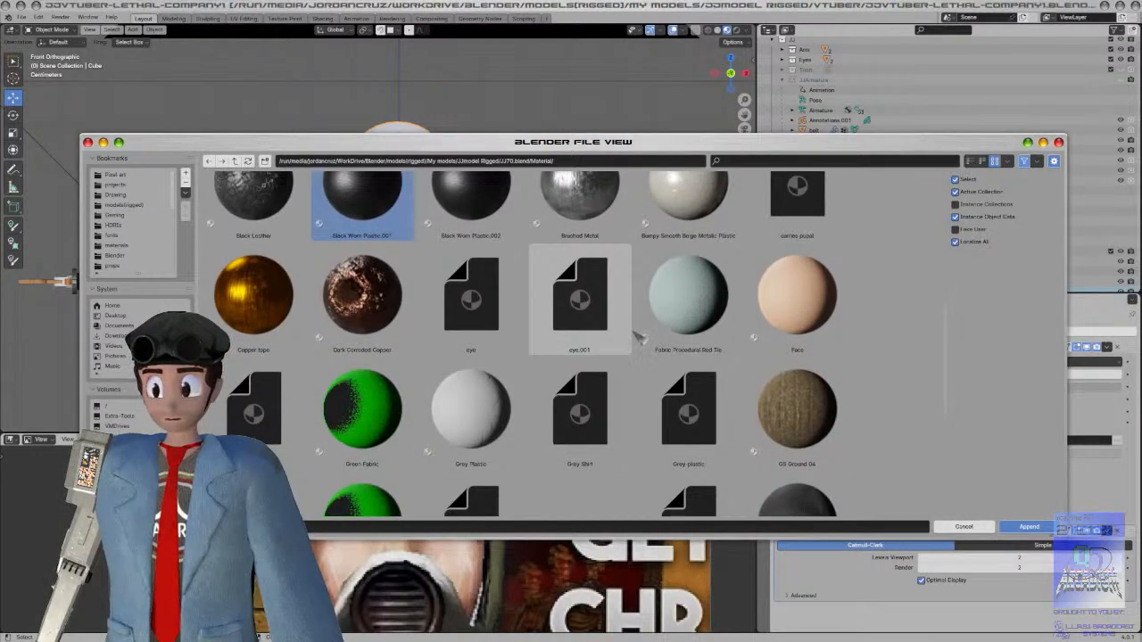
ctrl+click(589, 211)
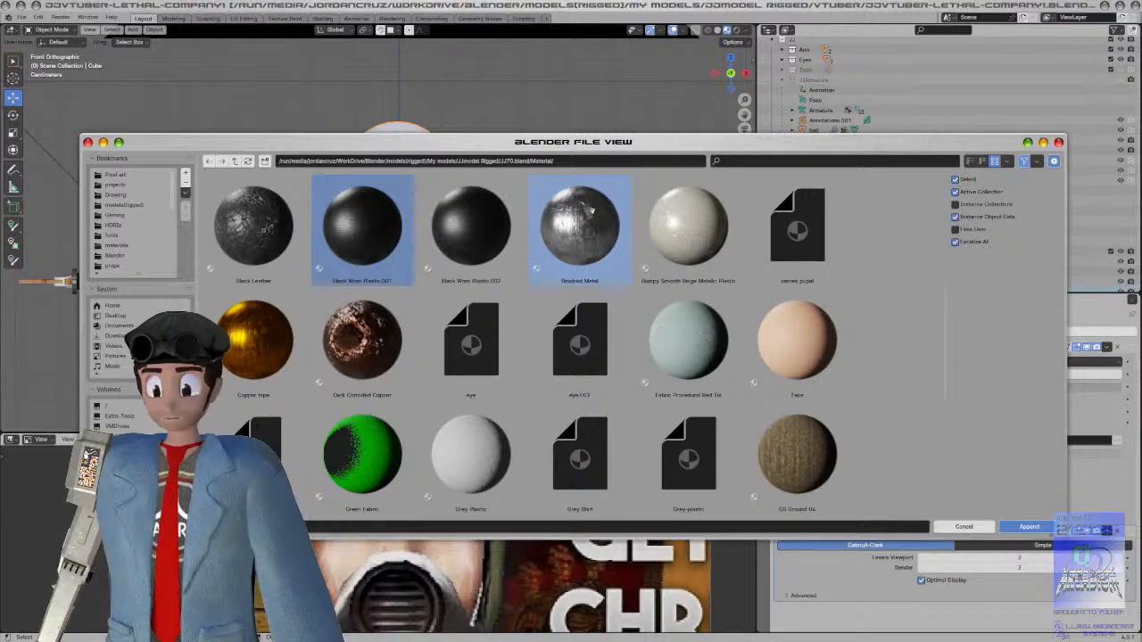
Step: Look through the remaining materials, add Green Fabric to the selection and append the marked materials
scroll(892, 294, down, 2)
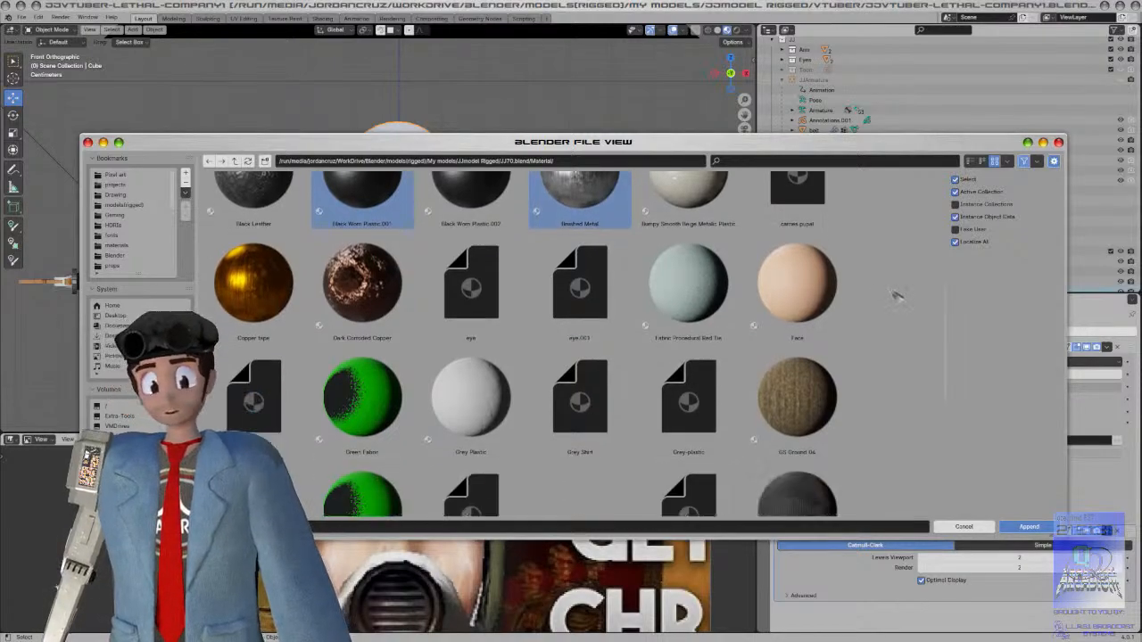
scroll(897, 297, down, 4)
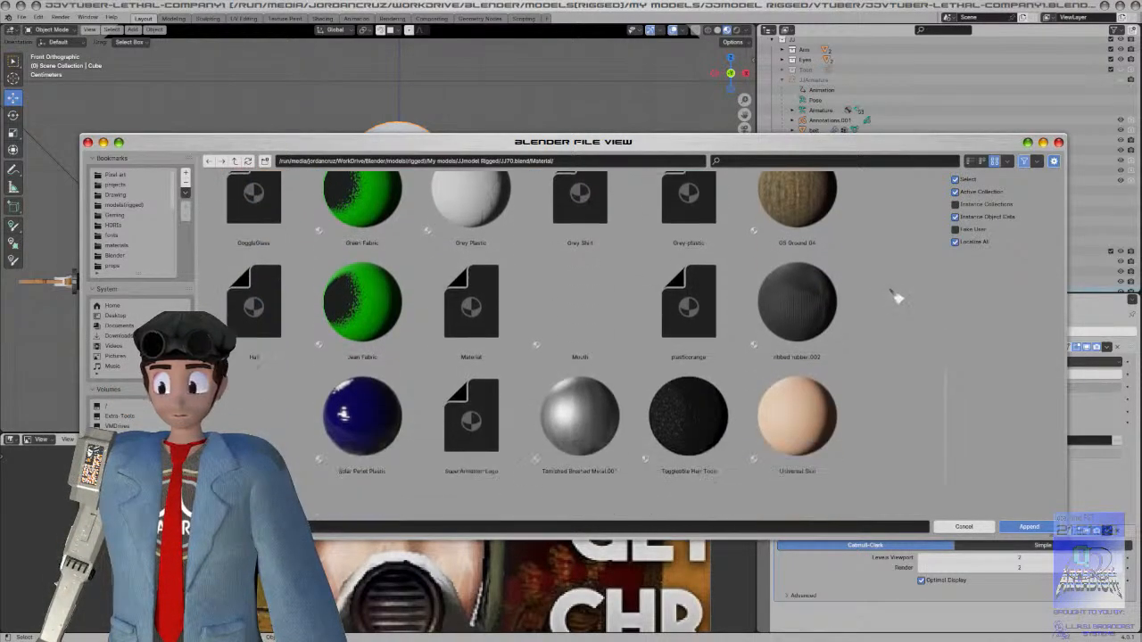
scroll(897, 297, up, 4)
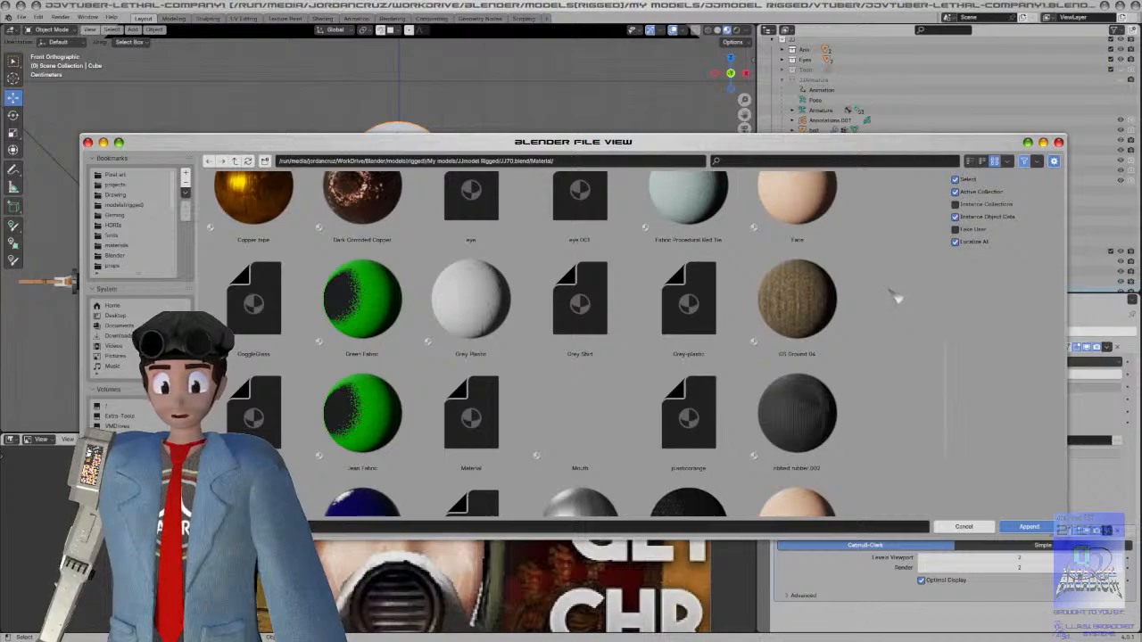
scroll(895, 297, up, 2)
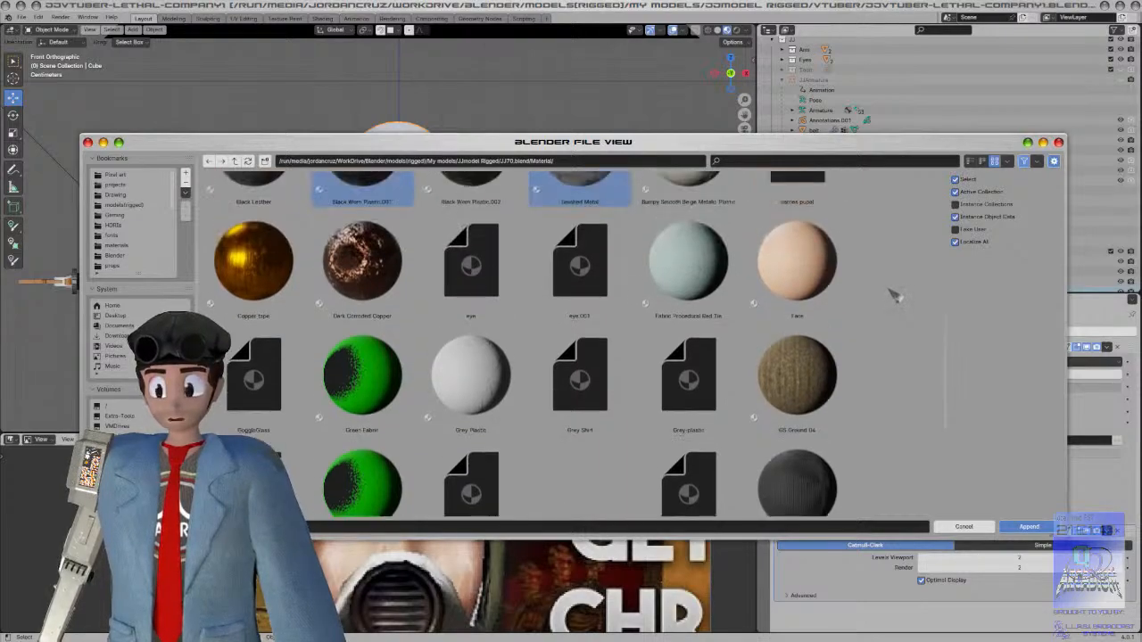
scroll(895, 297, up, 3)
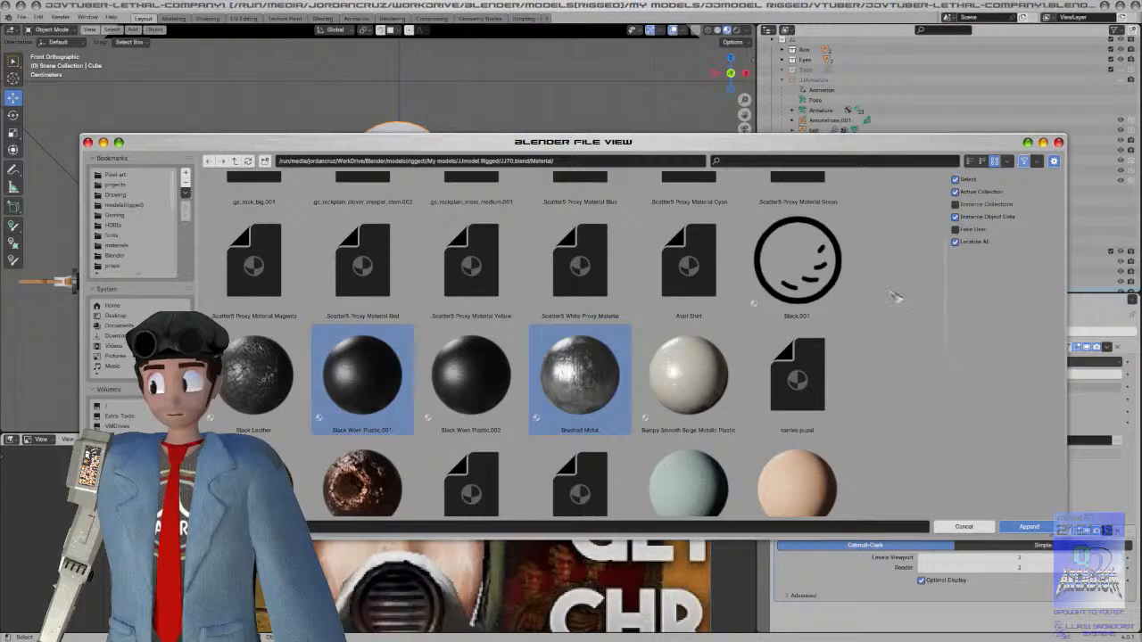
scroll(895, 297, down, 7)
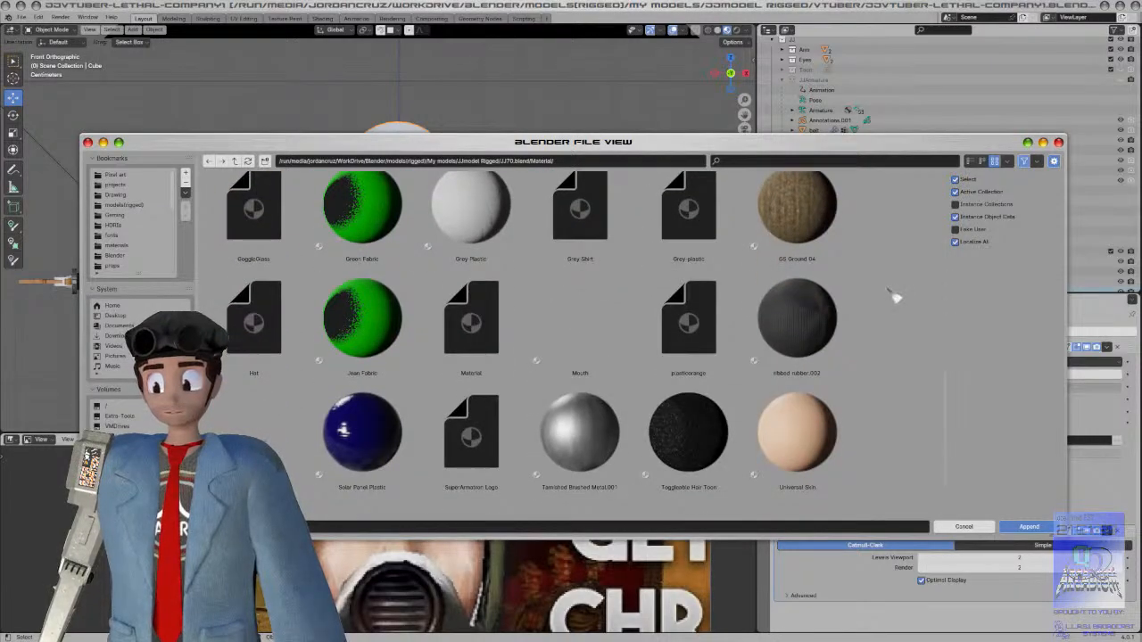
scroll(895, 297, down, 1)
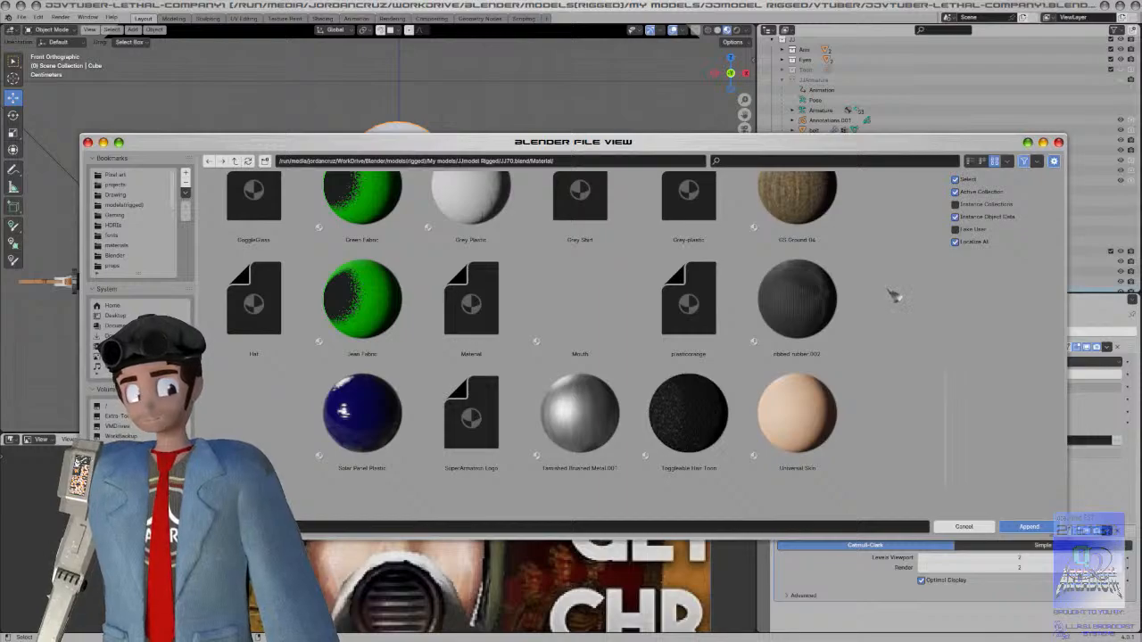
scroll(895, 297, up, 1)
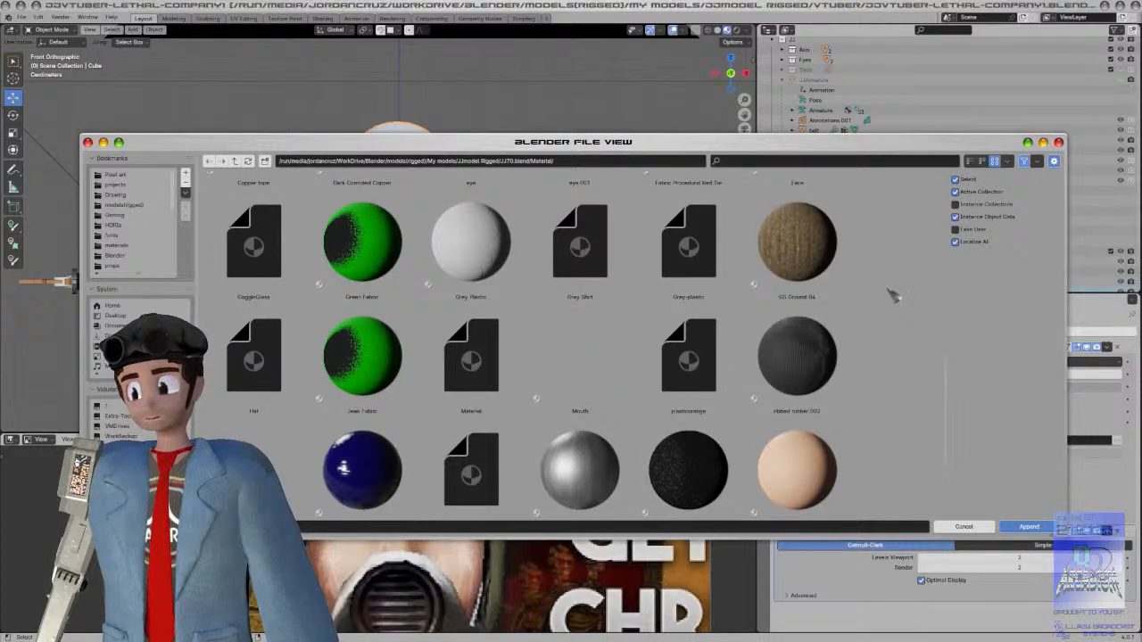
scroll(895, 298, up, 1)
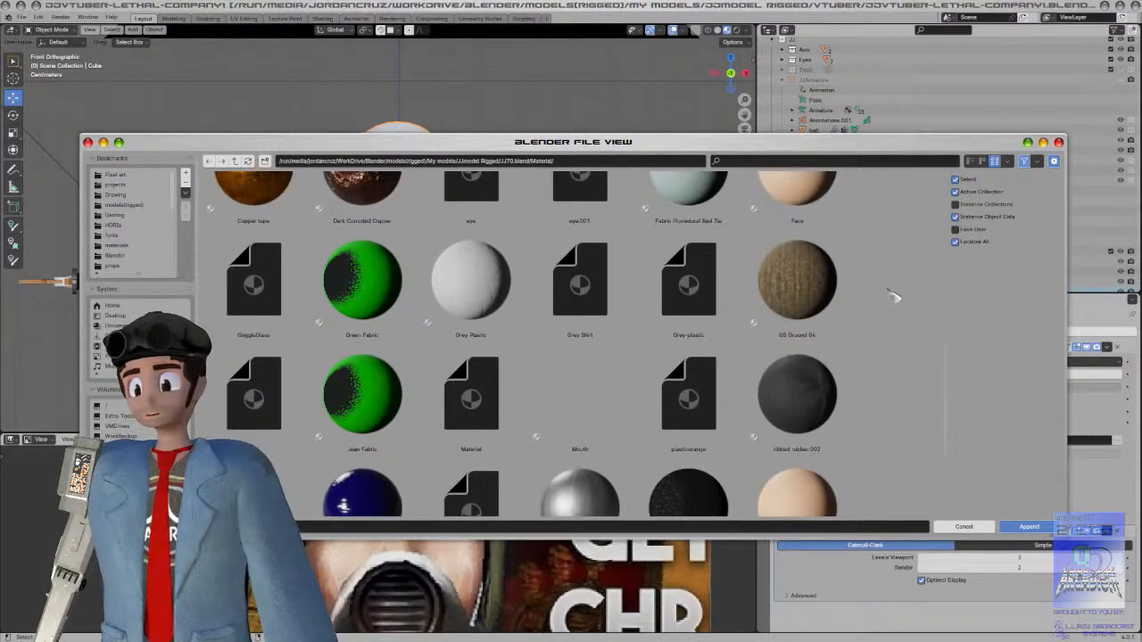
scroll(895, 297, up, 1)
click(370, 322)
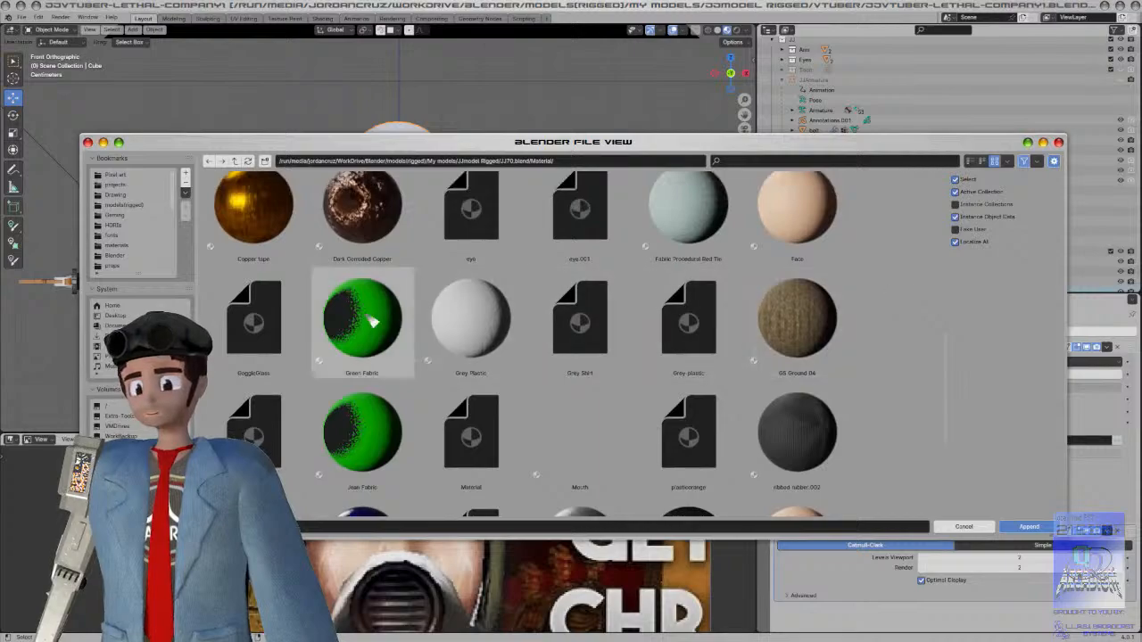
click(1029, 526)
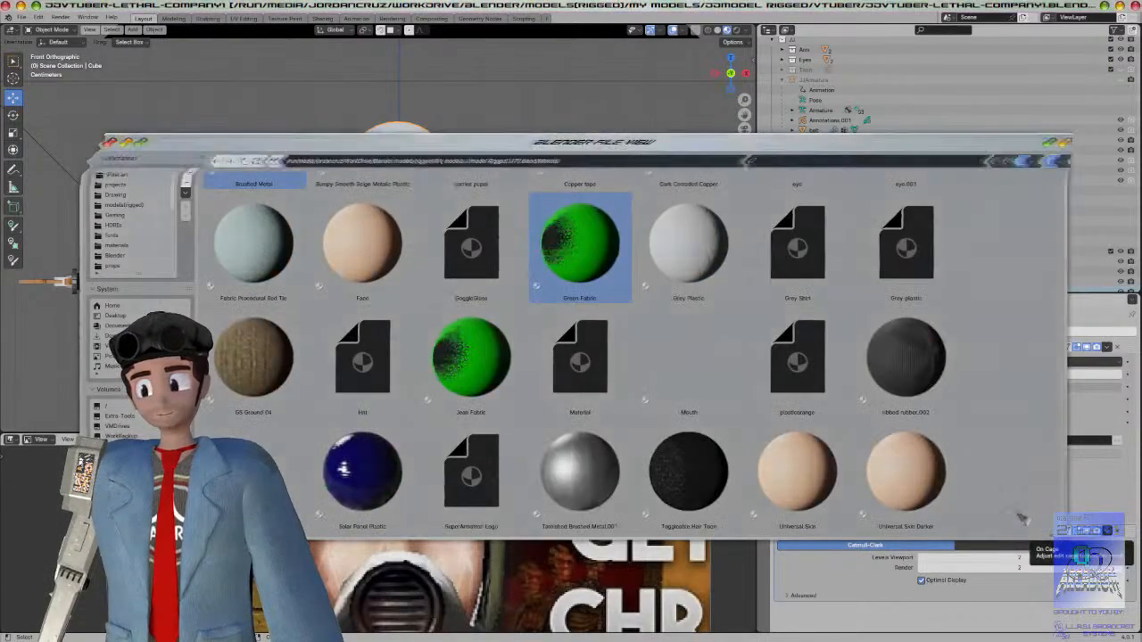
Step: Assign the appended Green Fabric material to the helmet shell and check it from the side
click(764, 489)
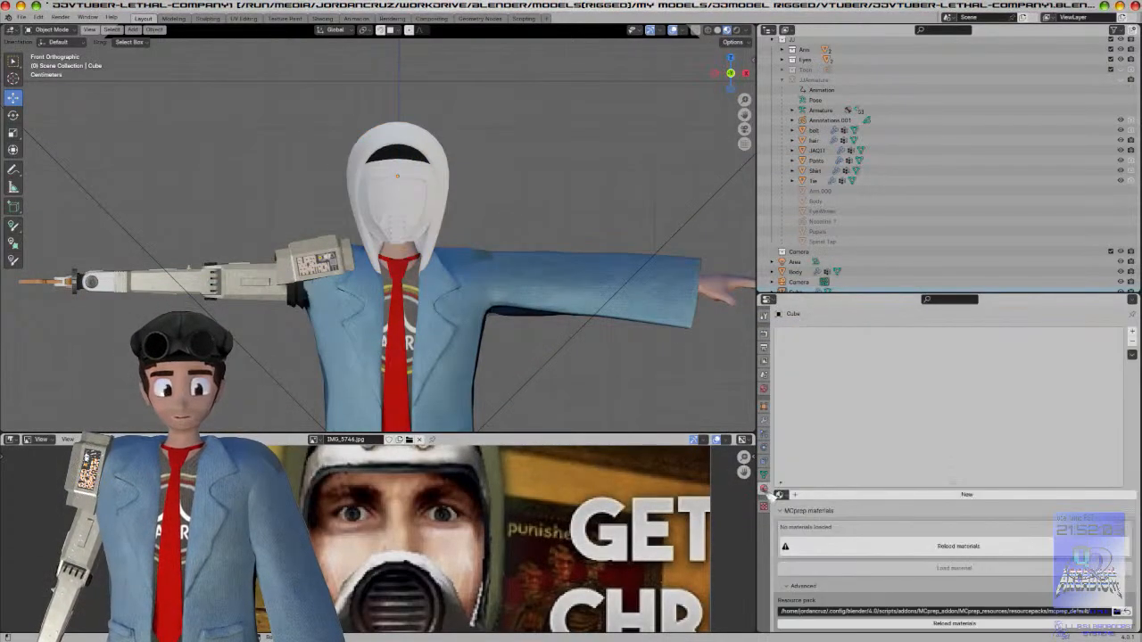
click(440, 154)
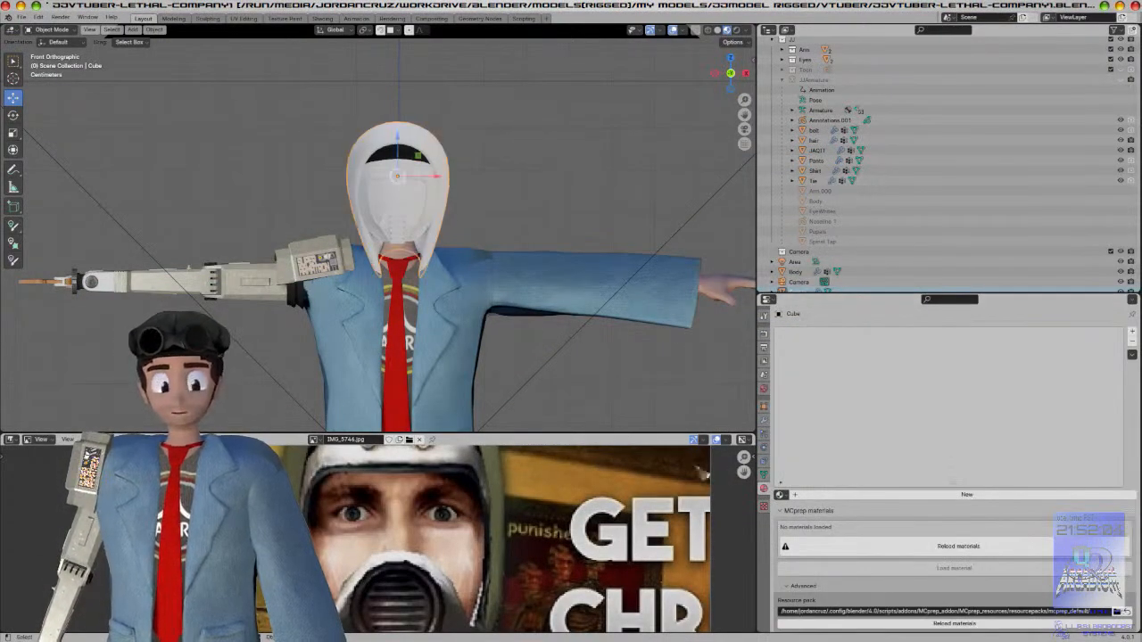
click(781, 495)
text(gree)
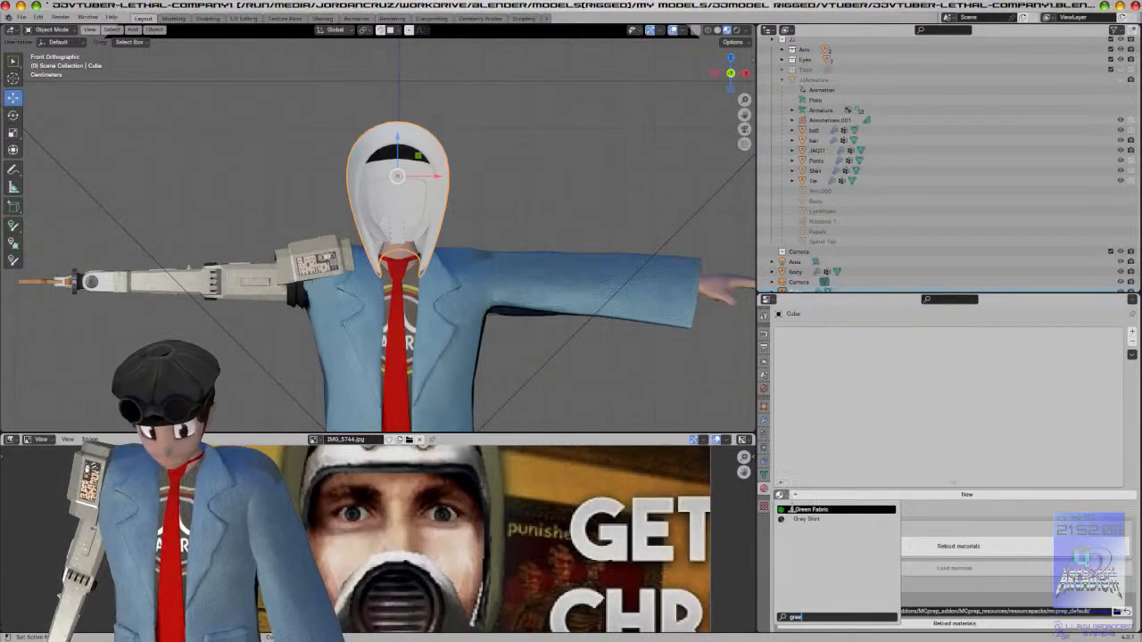
click(801, 512)
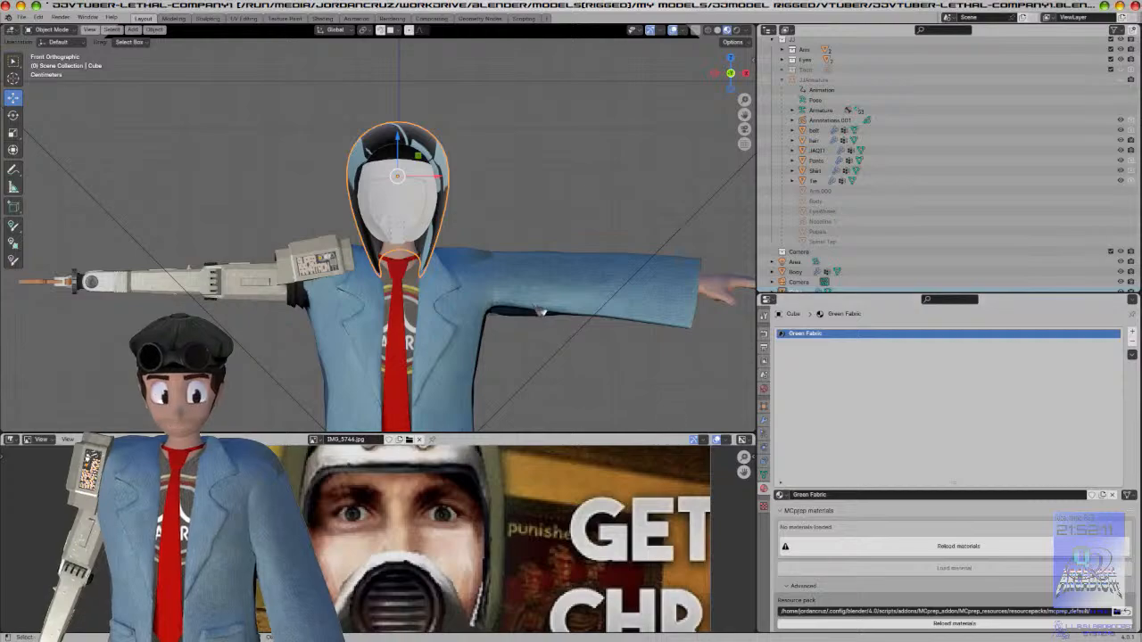
middle_drag(497, 199, 430, 212)
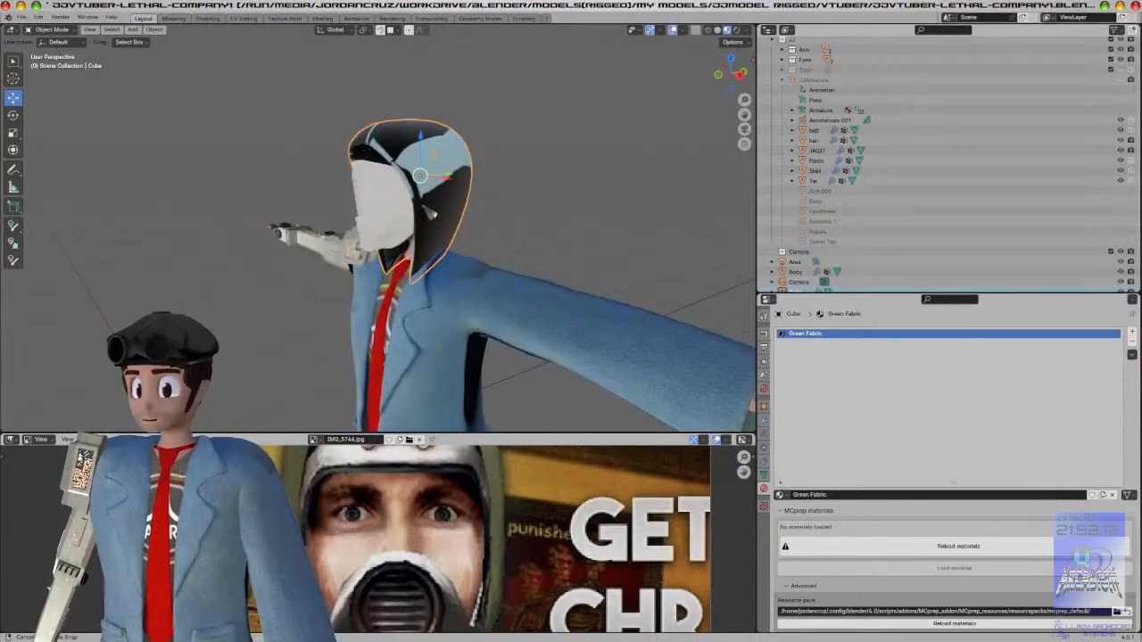
Step: In the Shading workspace, connect the Blue Cloth.001 group's outputs to the shader's Base Color and Normal inputs, replacing the baked texture links
click(322, 18)
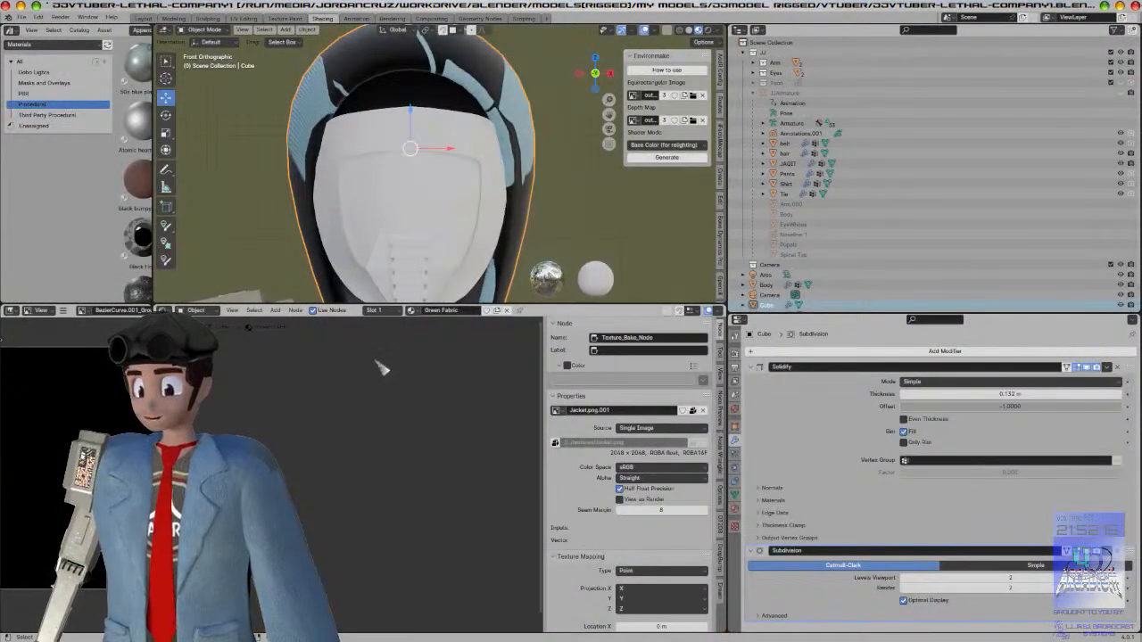
scroll(382, 355, down, 7)
middle_drag(365, 380, 297, 373)
scroll(380, 395, up, 16)
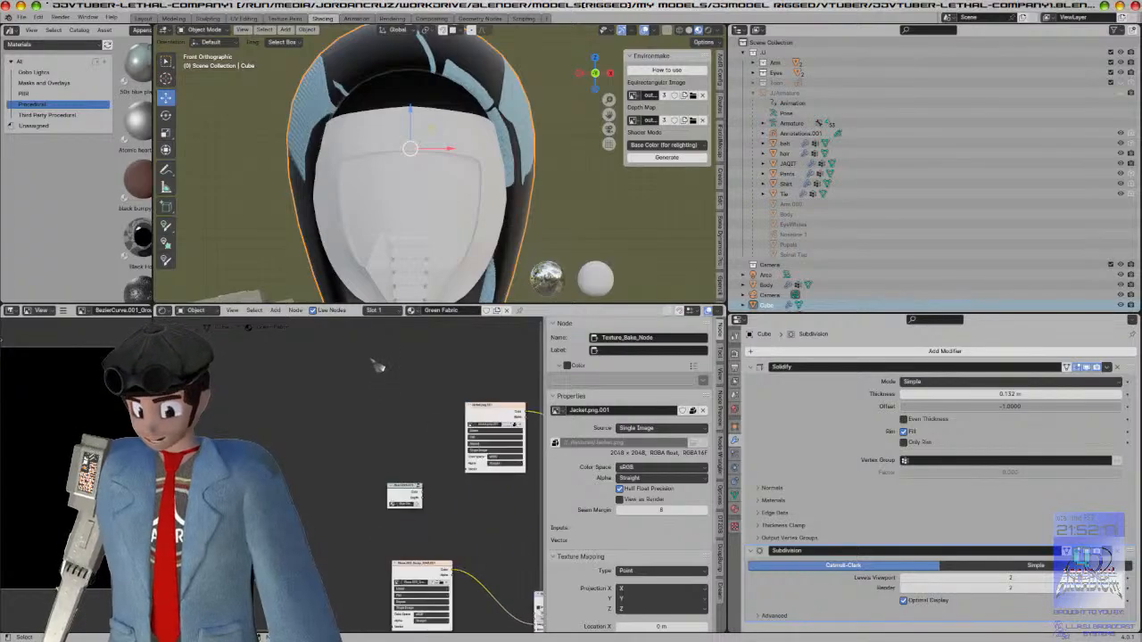
middle_drag(431, 443, 359, 435)
drag(348, 483, 500, 443)
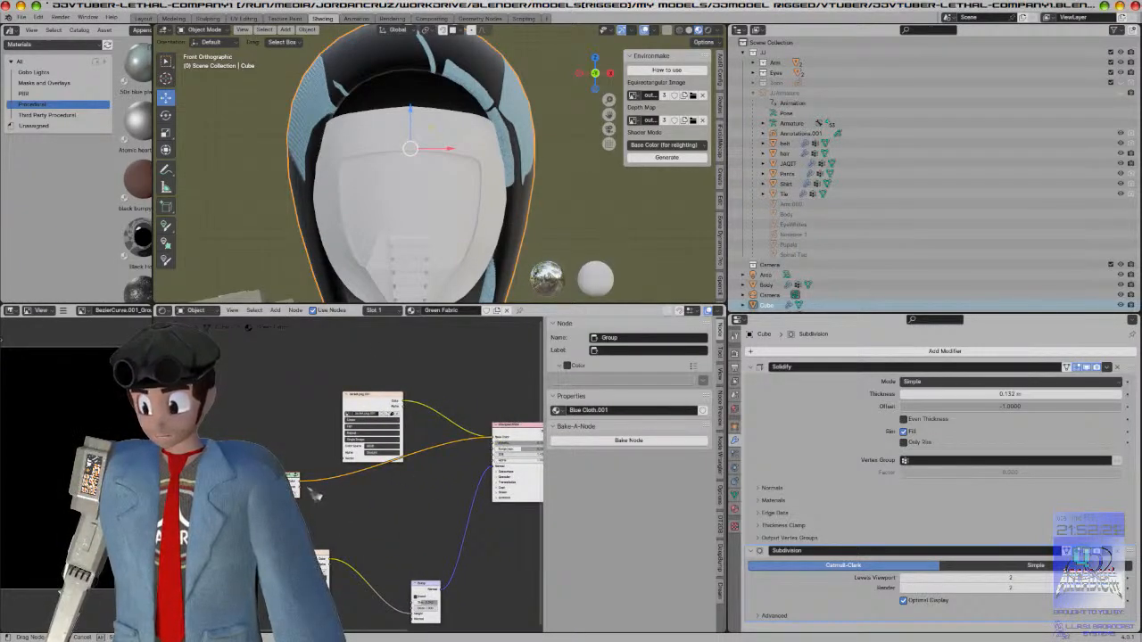
drag(300, 488, 495, 468)
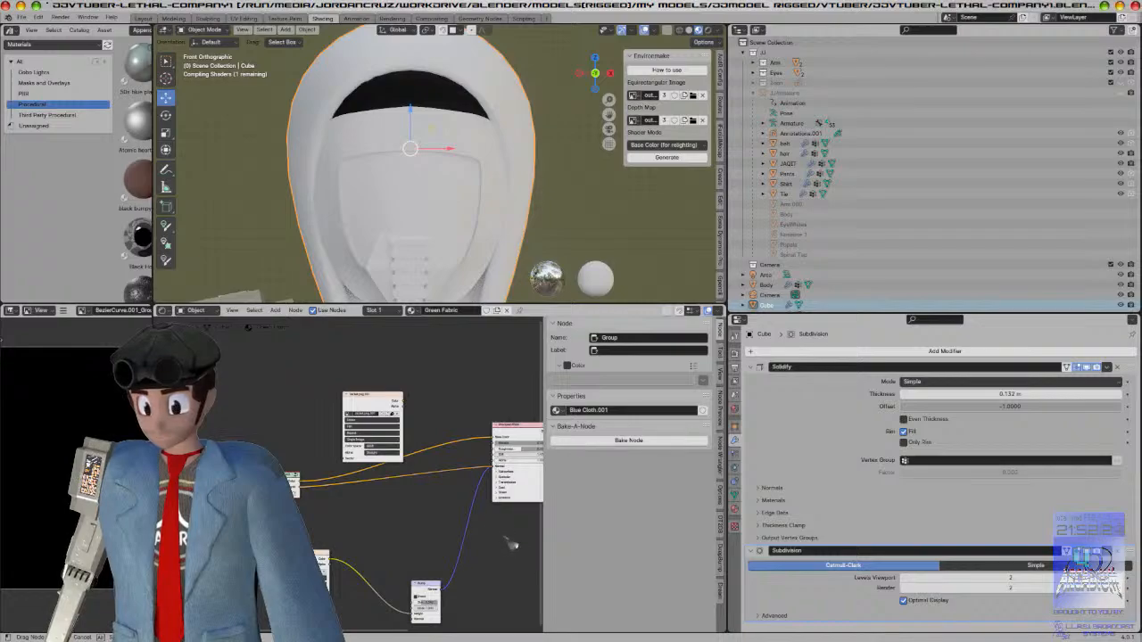
scroll(489, 169, down, 3)
middle_drag(562, 182, 502, 187)
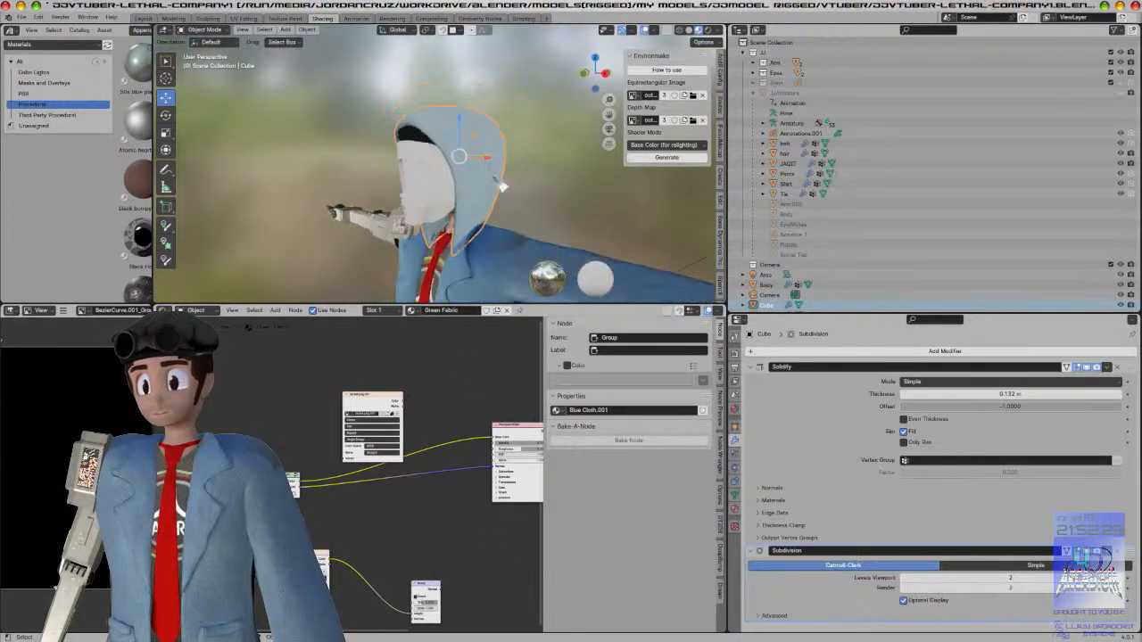
key(KP_1)
scroll(501, 186, up, 3)
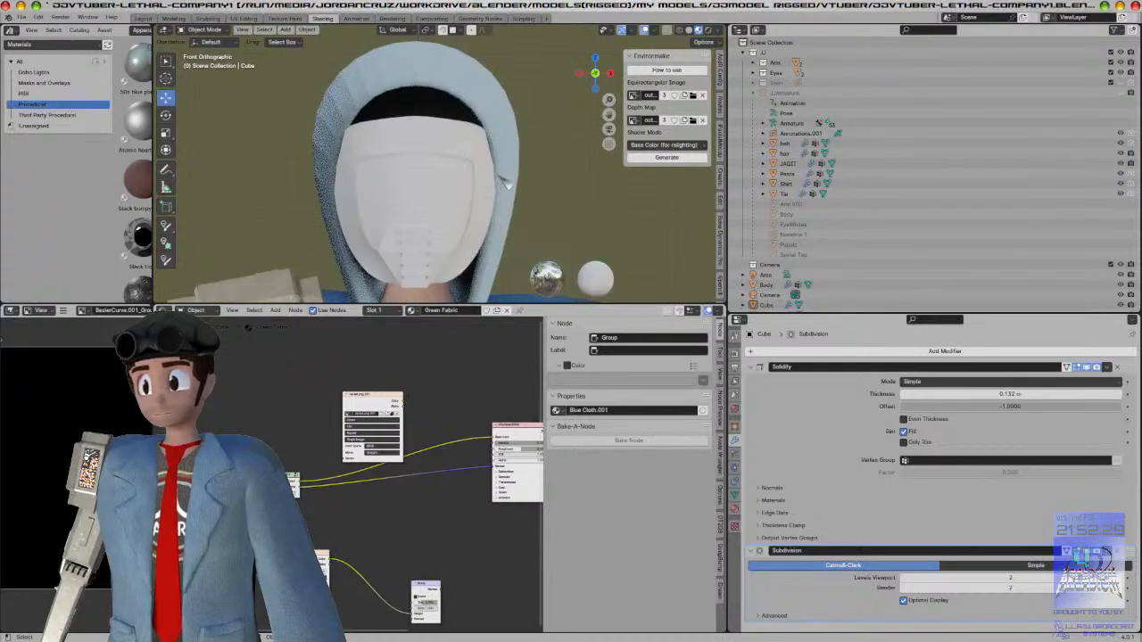
Step: Apply Shade Auto Smooth with a 30° angle to the helmet shell
click(490, 96)
right_click(491, 95)
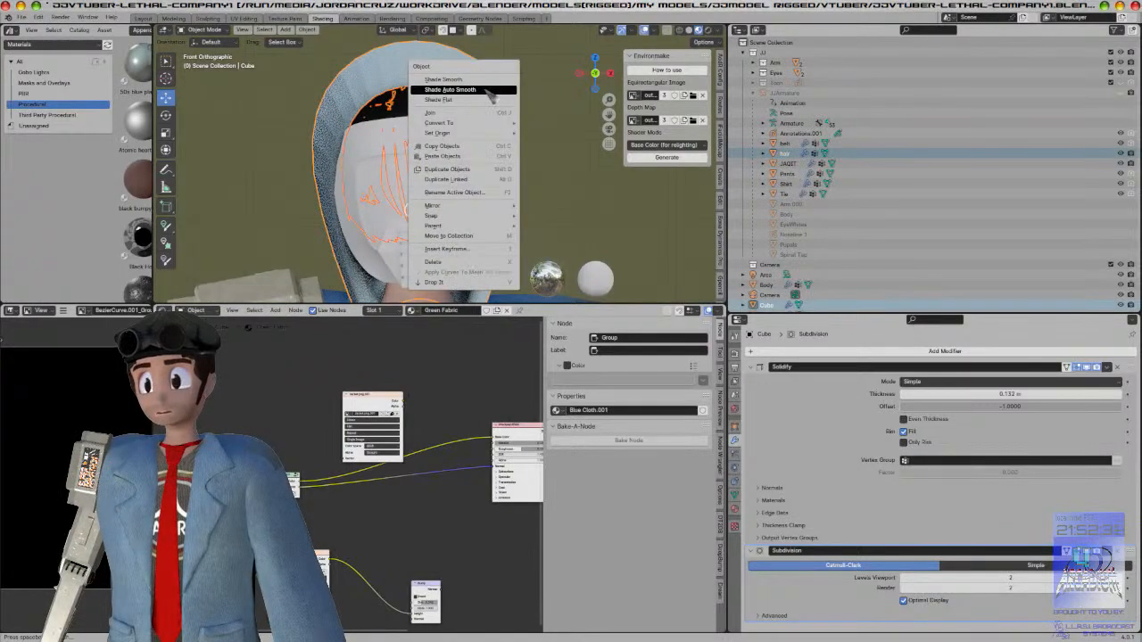
click(491, 90)
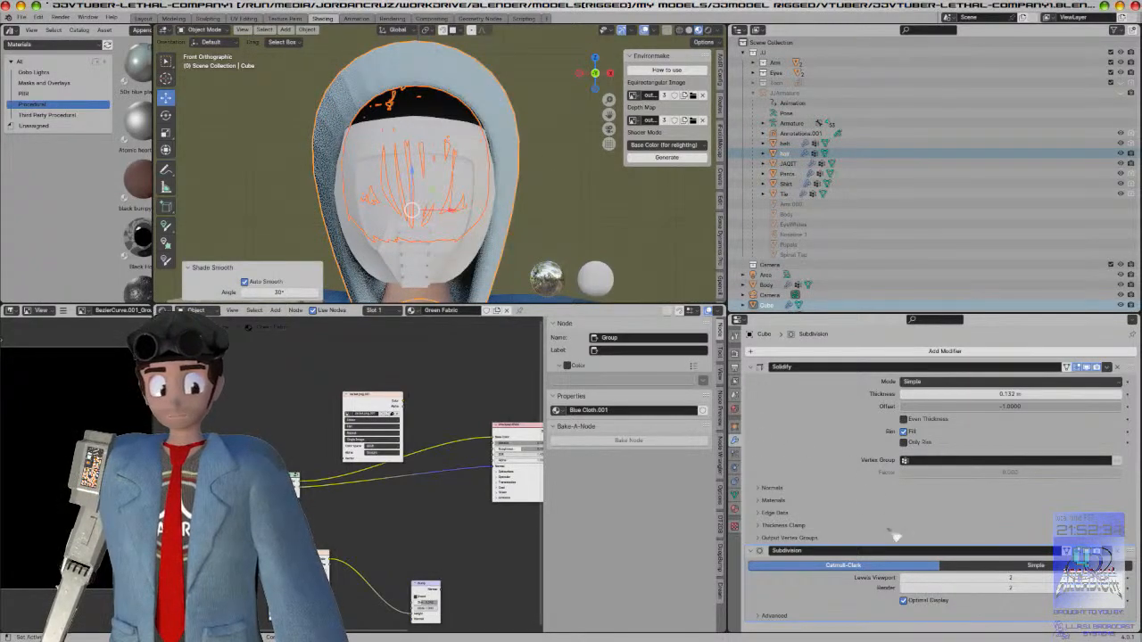
Step: Raise the helmet shell's Subdivision viewport level to 3 and feed the cloth group through the Bump node into the shader's Normal input
click(1117, 579)
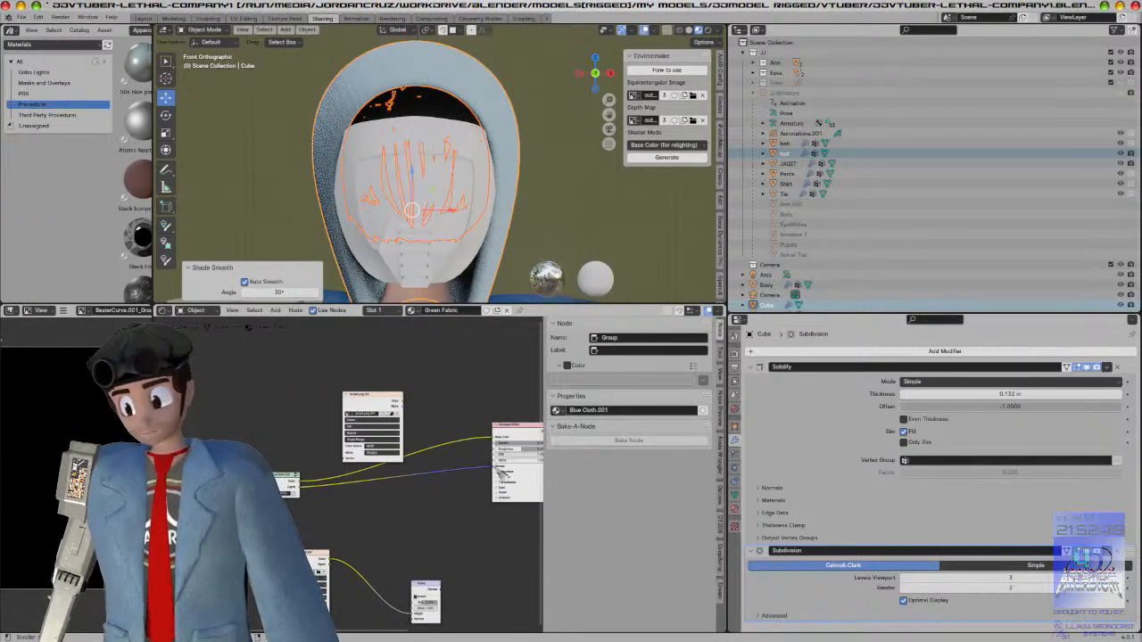
drag(497, 466, 496, 434)
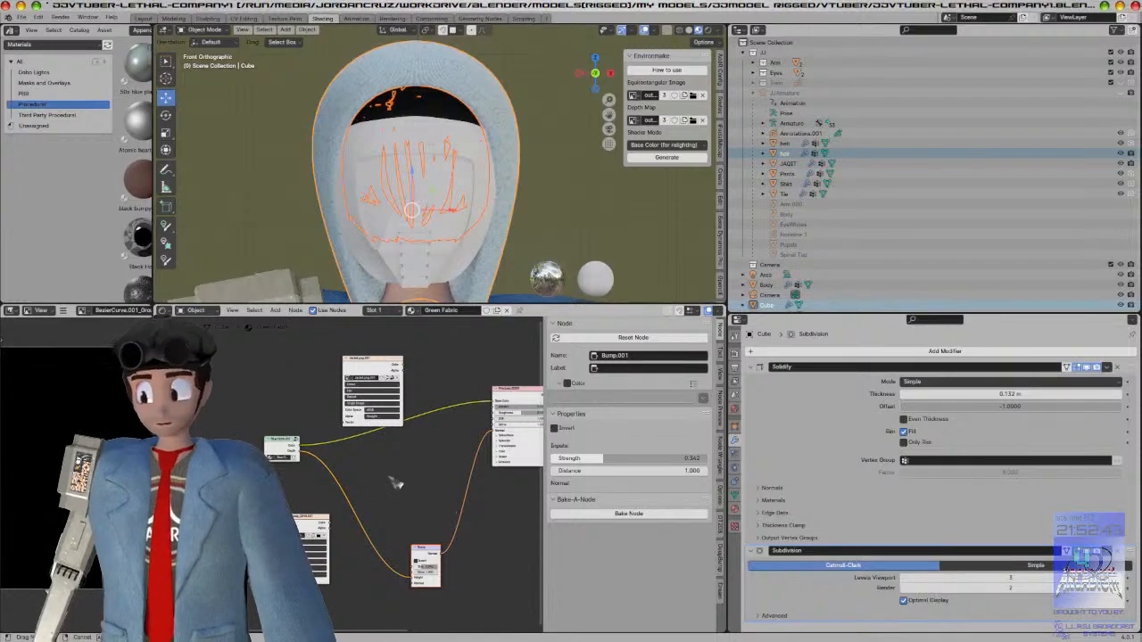
Step: Switch the viewport to Rendered shading and move the area light about 1.54 m along negative Y, away from the character
scroll(510, 173, down, 5)
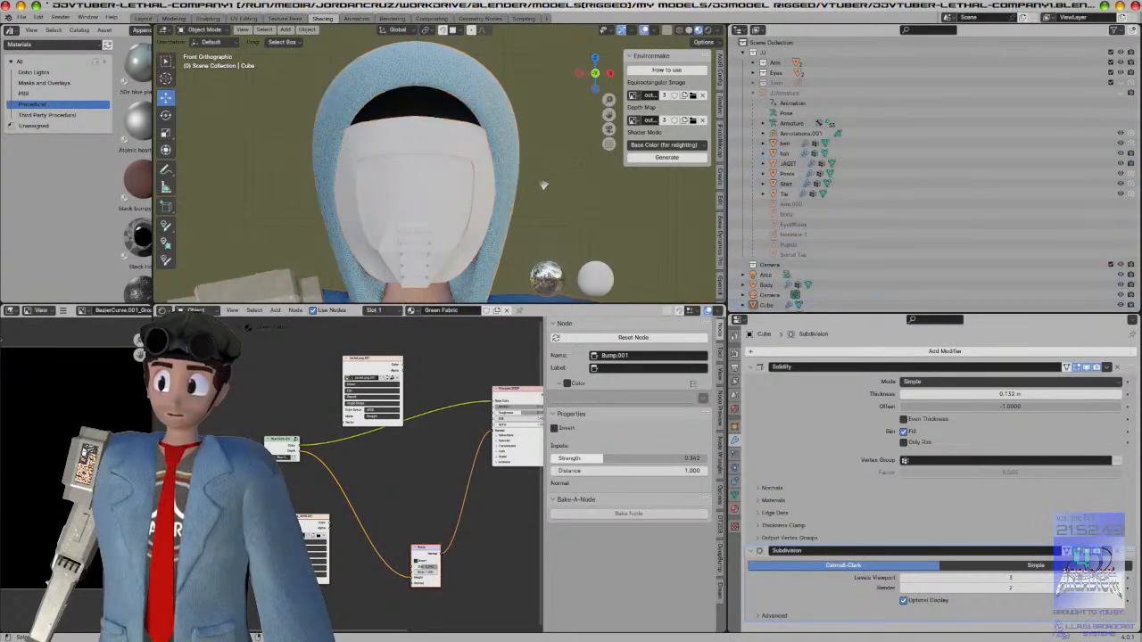
key(z)
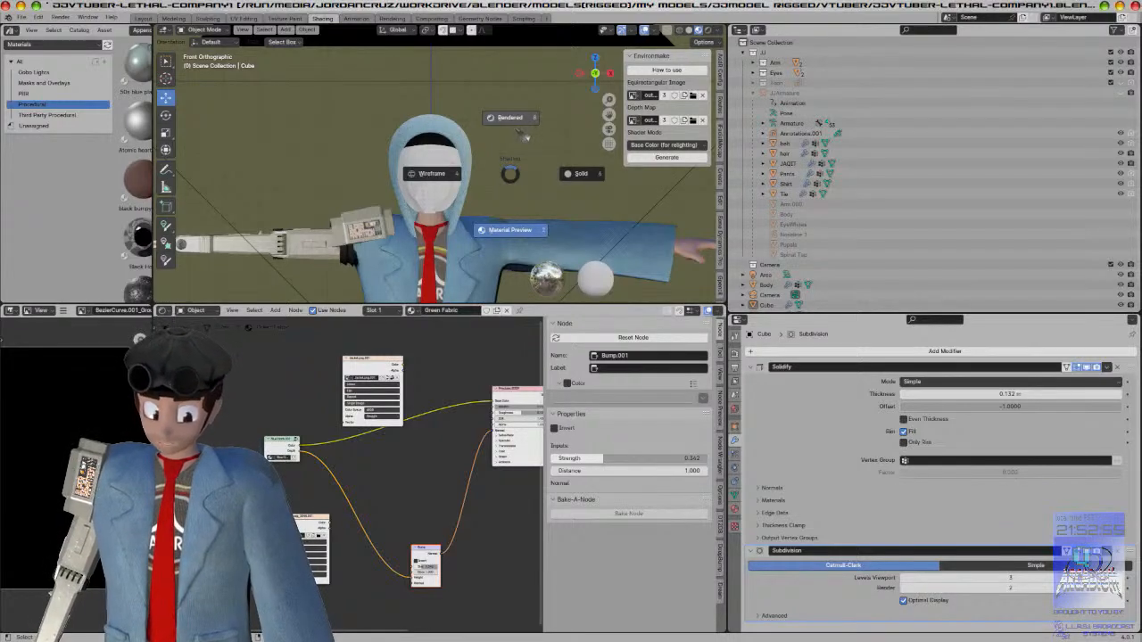
click(523, 137)
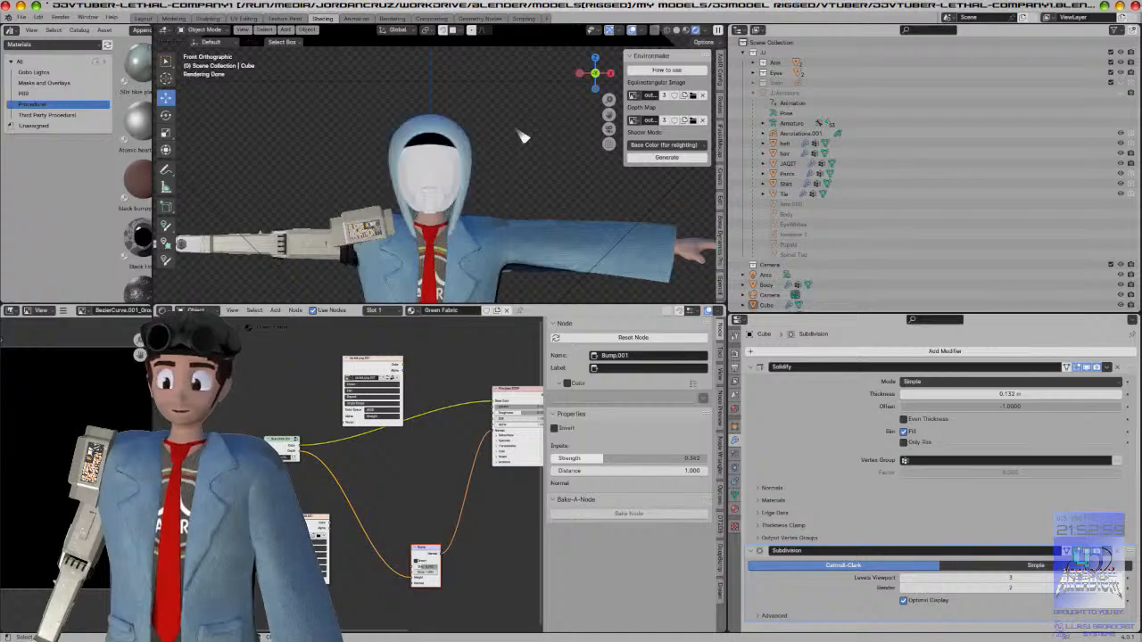
key(KP_3)
scroll(357, 188, down, 2)
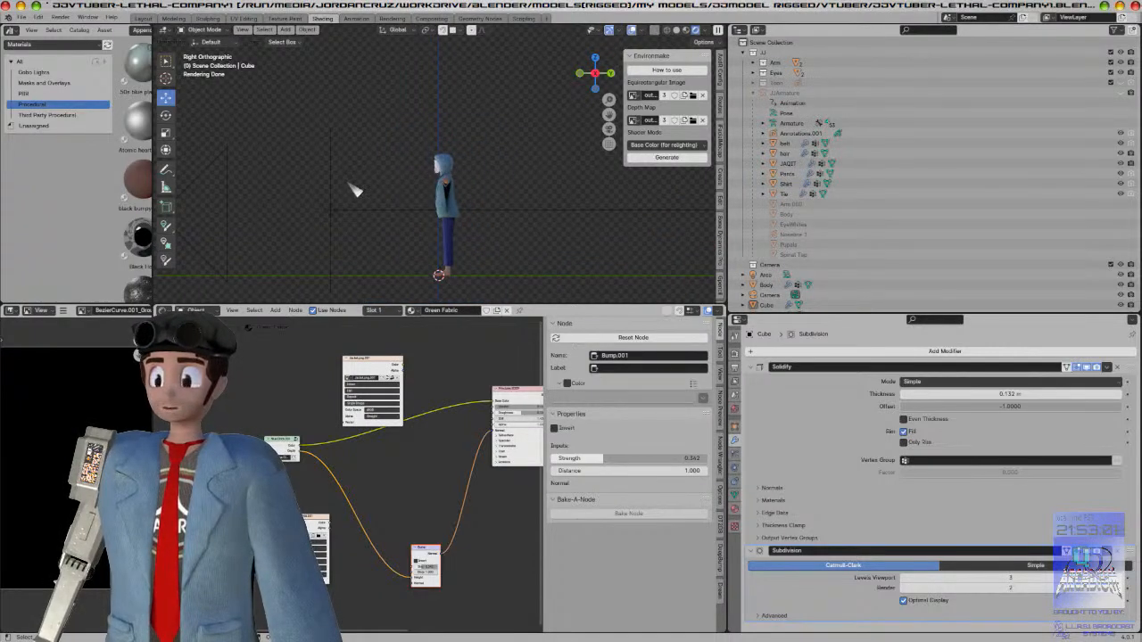
click(287, 201)
drag(327, 240, 167, 250)
scroll(371, 181, up, 6)
middle_drag(371, 181, 482, 166)
Step: Move the area light about 1.14 m further along negative Y, save the file and check the helmet's lighting
key(KP_1)
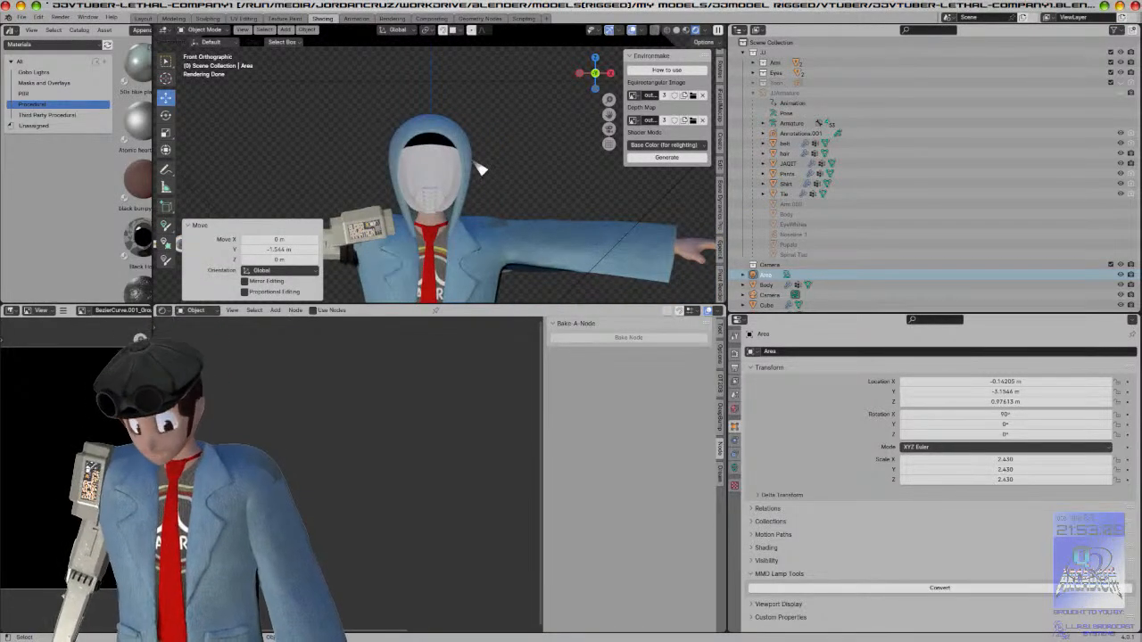
scroll(482, 169, down, 6)
scroll(554, 194, up, 3)
key(g)
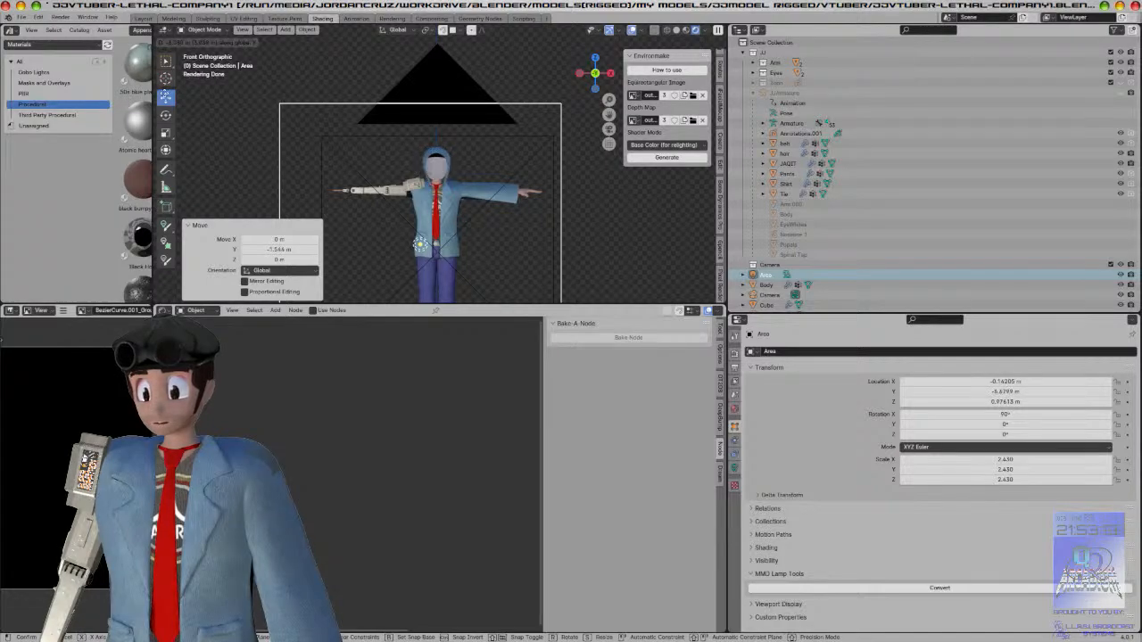
click(168, 127)
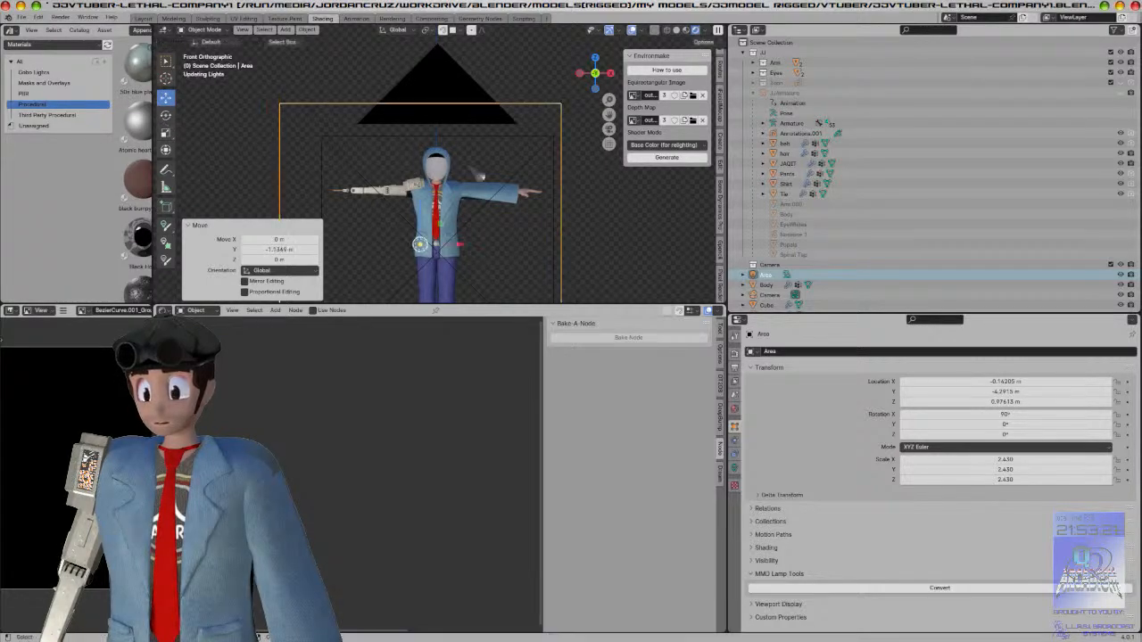
scroll(533, 156, up, 10)
scroll(537, 147, down, 1)
shift+middle_drag(537, 146, 406, 165)
key(ctrl+s)
key(KP_3)
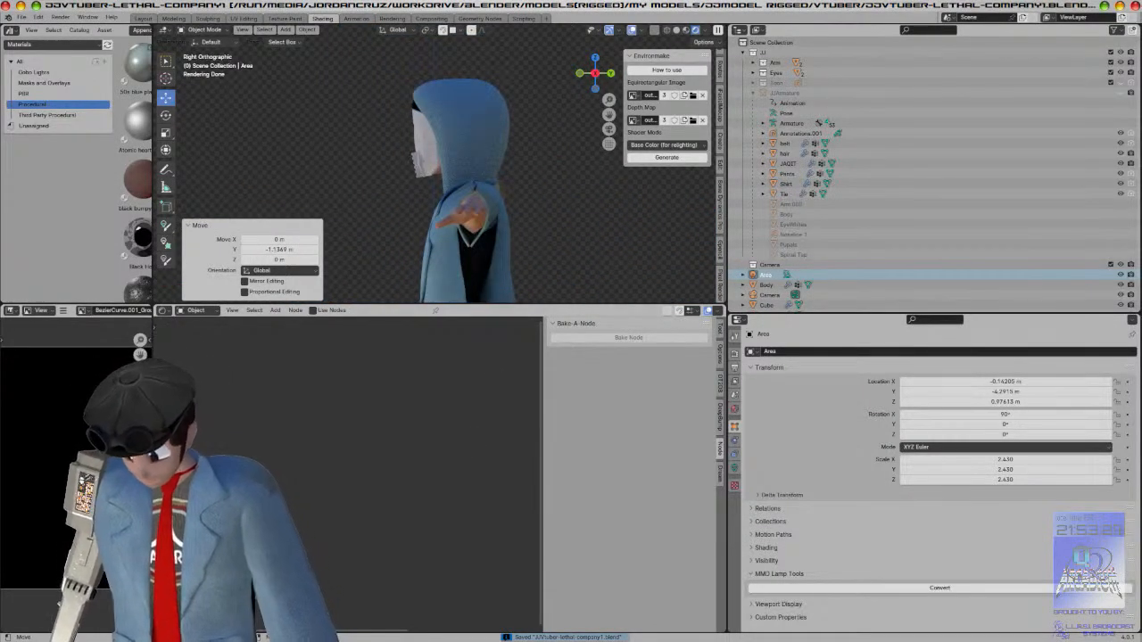
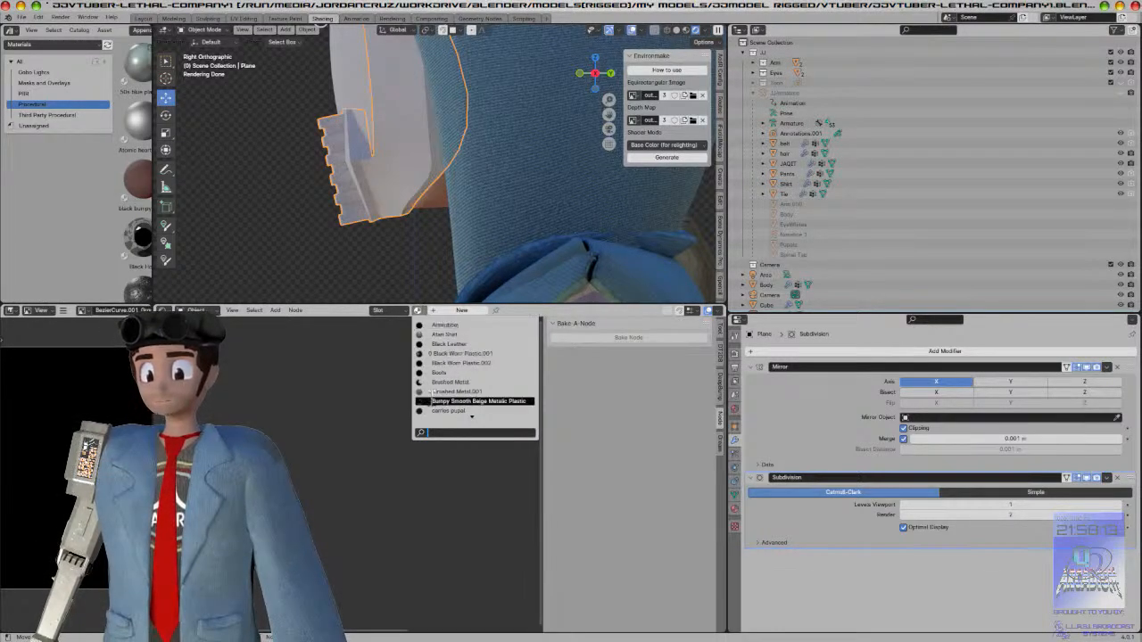
Step: Assign the existing Black Worn Plastic.001 material to the gas-mask mouthpiece object
text(black)
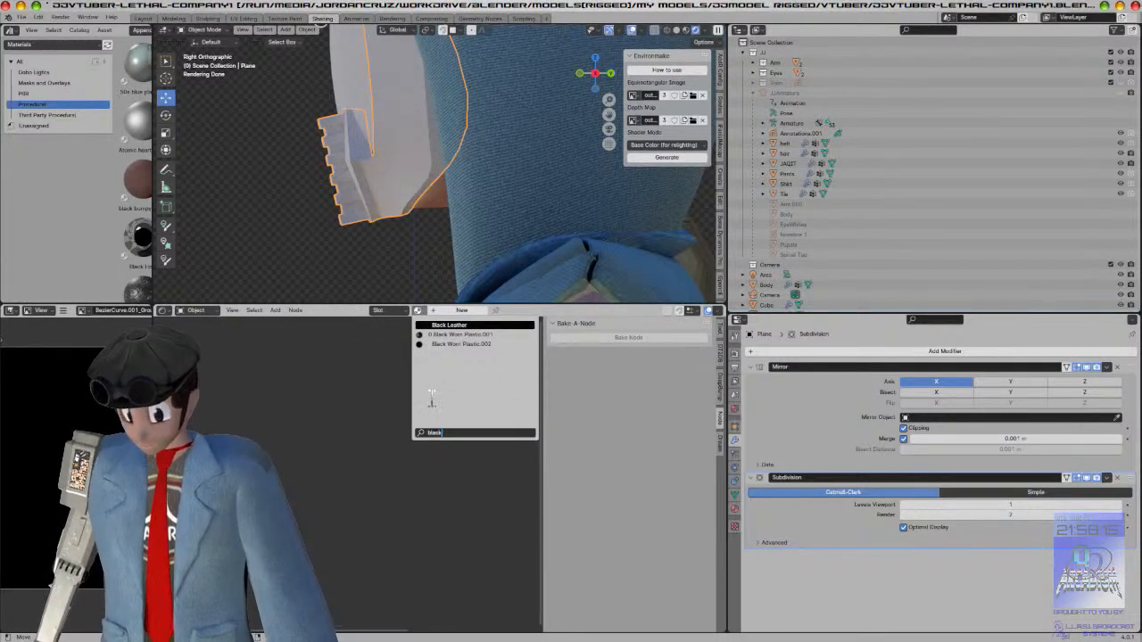
click(459, 335)
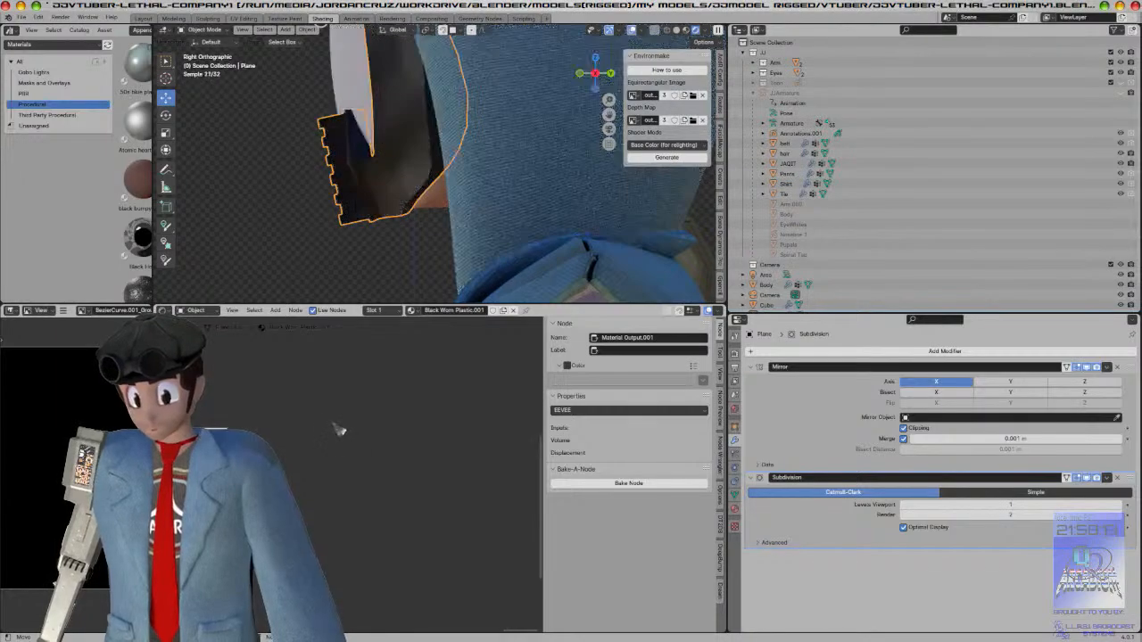
middle_drag(340, 439, 638, 443)
Step: Unwrap the selected mouthpiece faces with Smart UV Project at a 66° angle limit and return to Object Mode
middle_drag(208, 170, 384, 183)
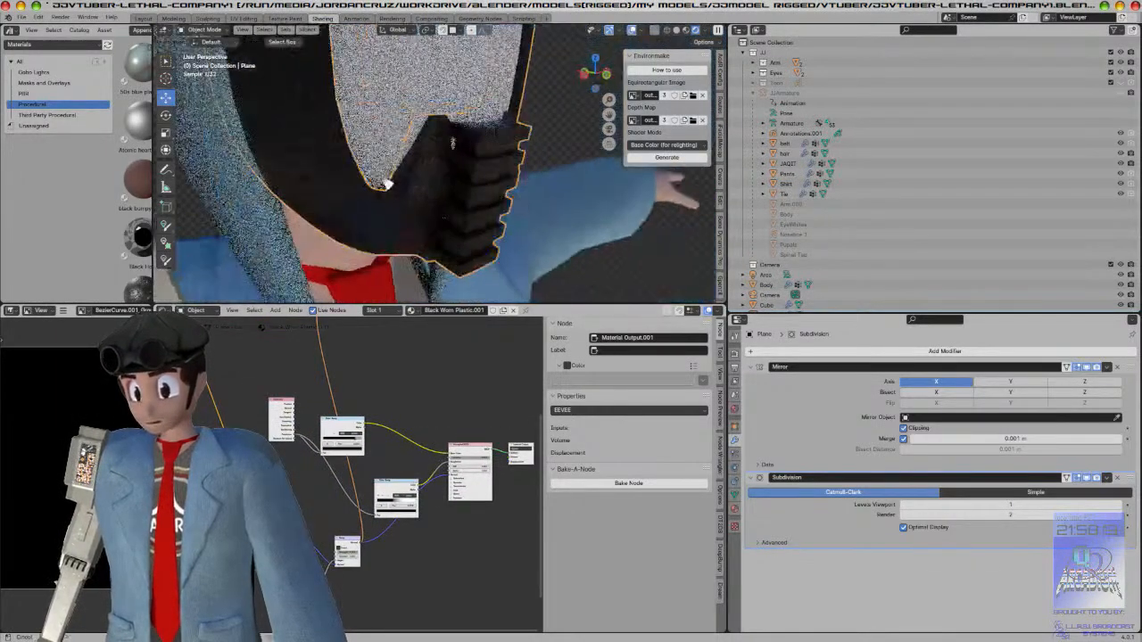
key(Tab)
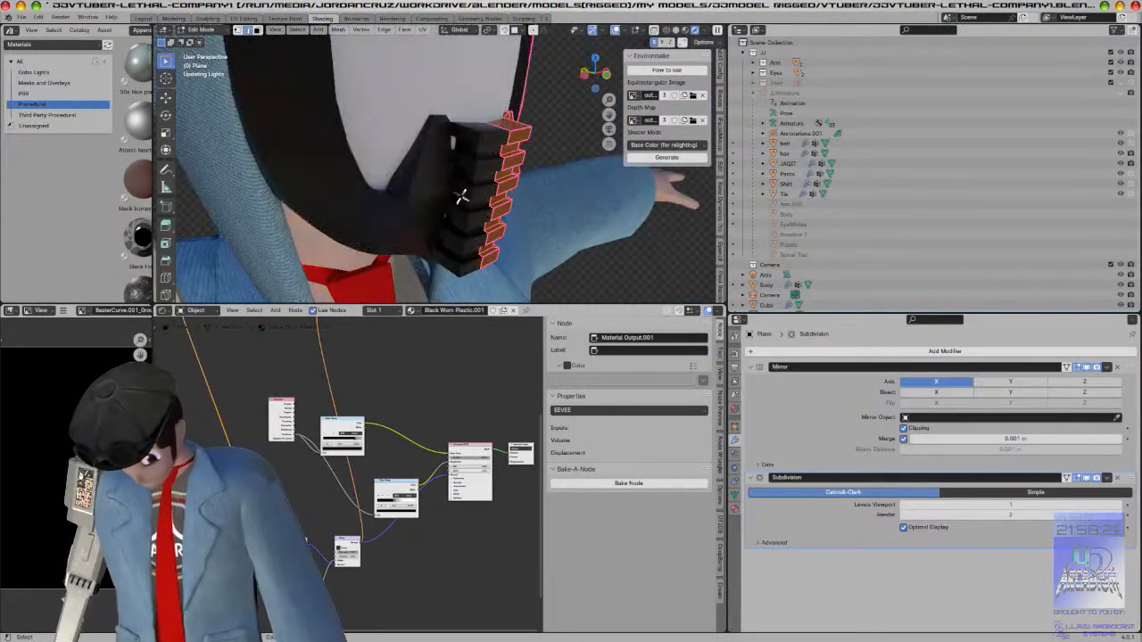
key(u)
click(457, 217)
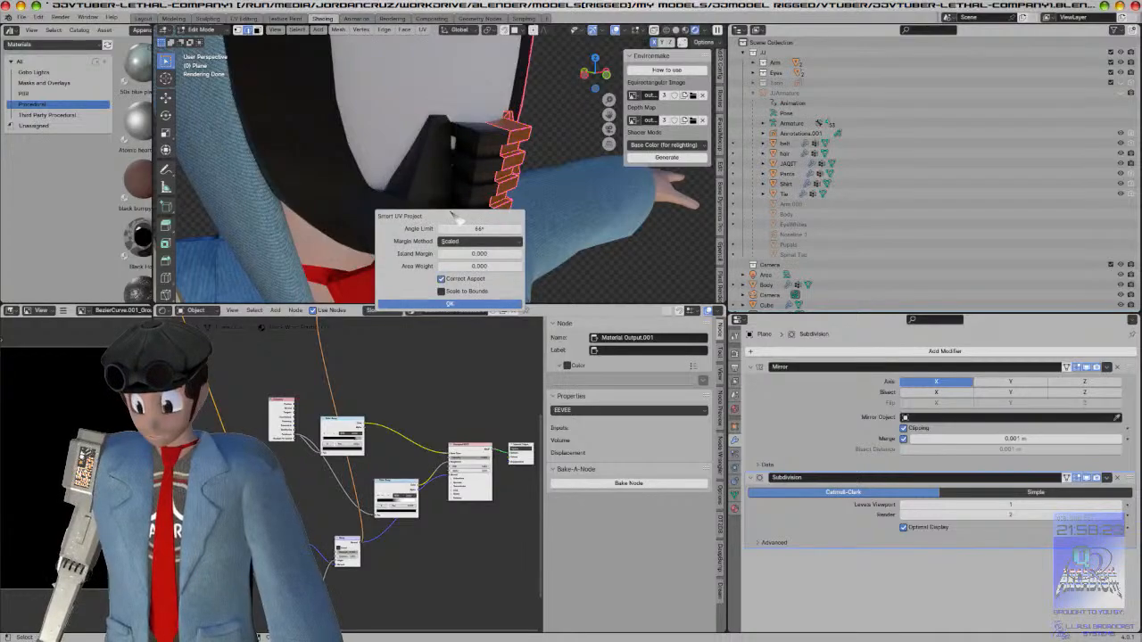
click(465, 303)
middle_drag(535, 197, 530, 235)
key(Tab)
scroll(454, 210, up, 5)
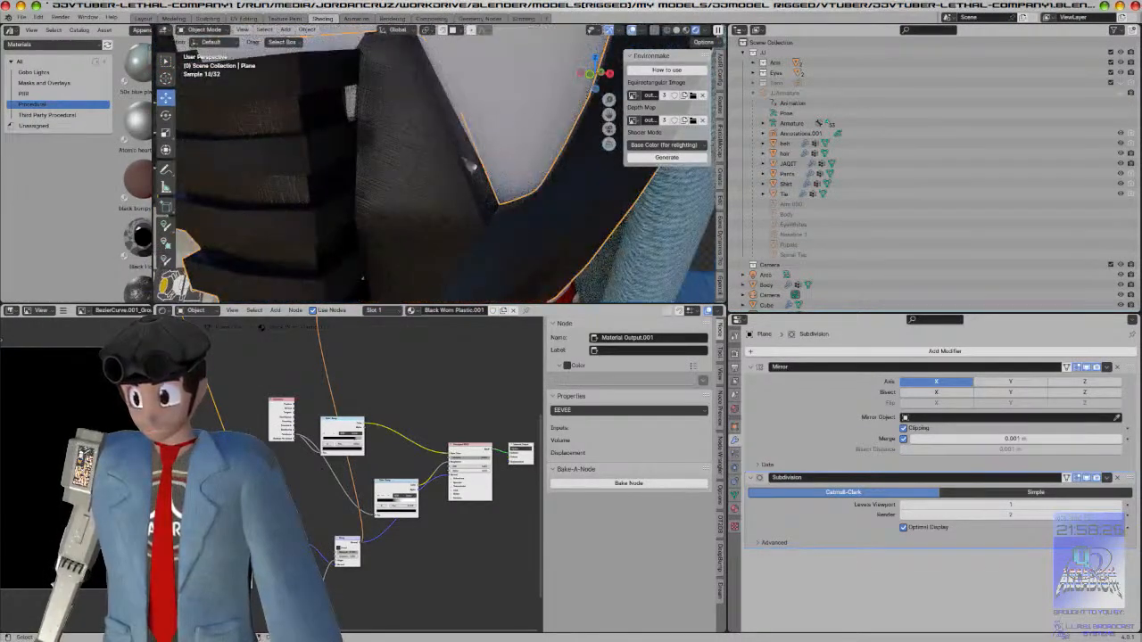
Step: Select the visor and nudge it by about 0.001 m in Y and 0.0002 m in Z in the side view
click(504, 134)
key(KP_3)
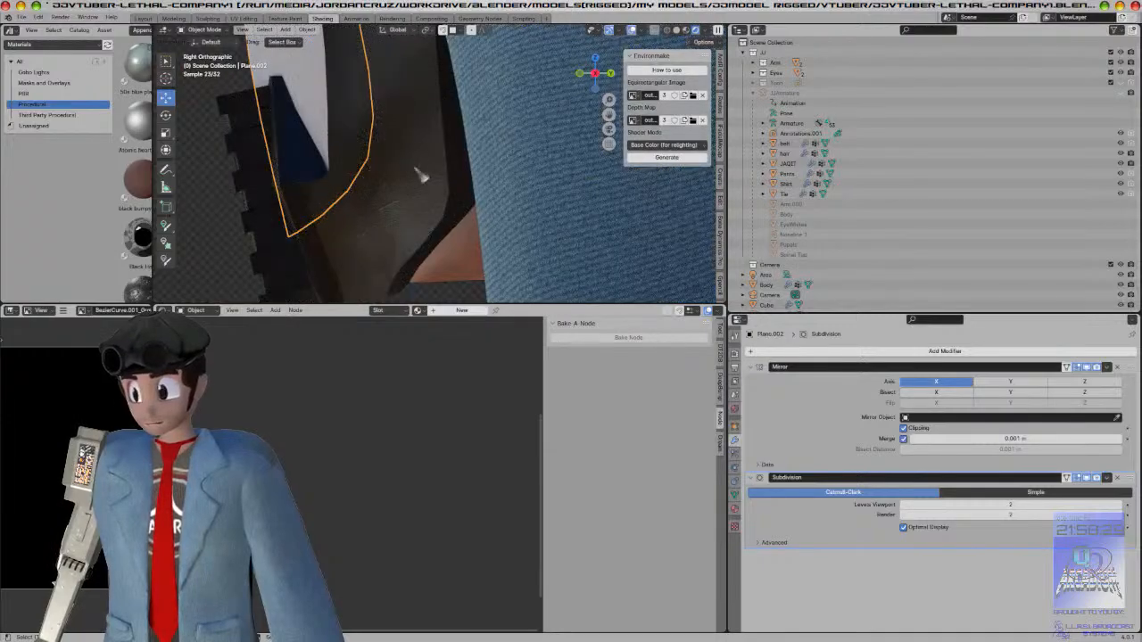
key(g)
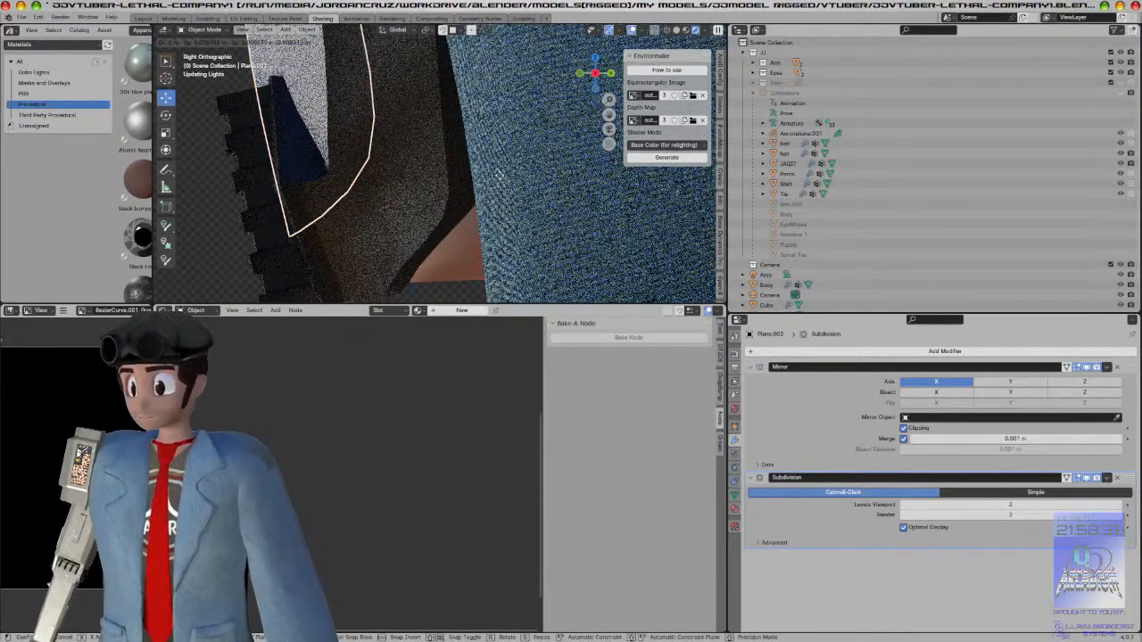
click(449, 205)
middle_drag(449, 204, 517, 199)
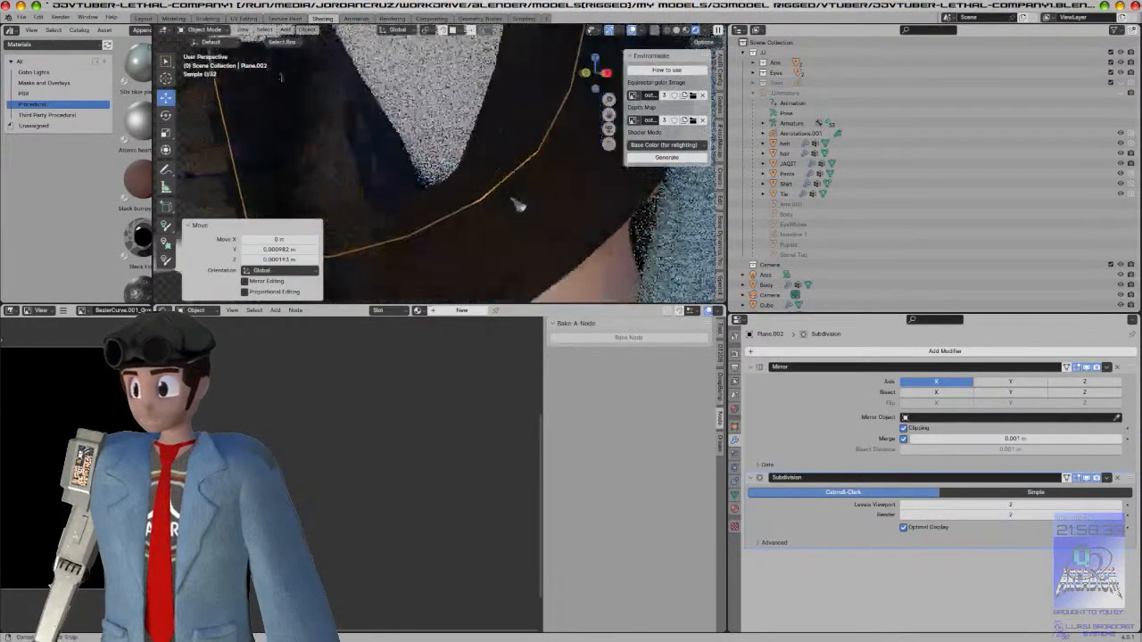
scroll(478, 170, down, 4)
Step: Shift the visor slightly further along positive Y toward the face, clear the selection and save the file
key(KP_3)
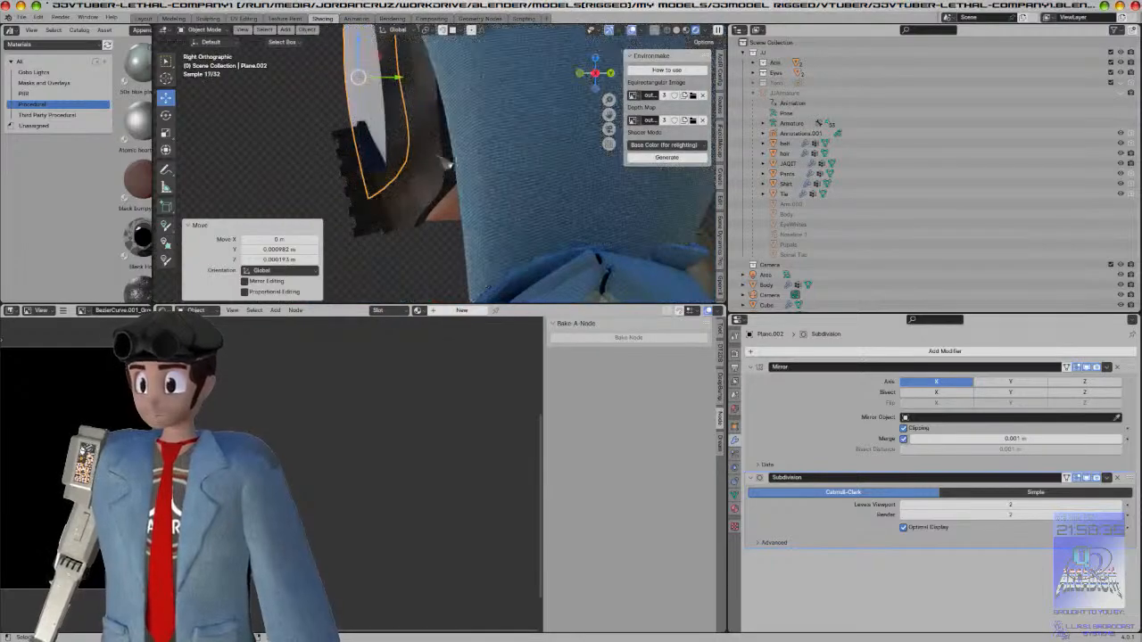
shift+middle_drag(434, 163, 562, 197)
key(KP_1)
key(KP_3)
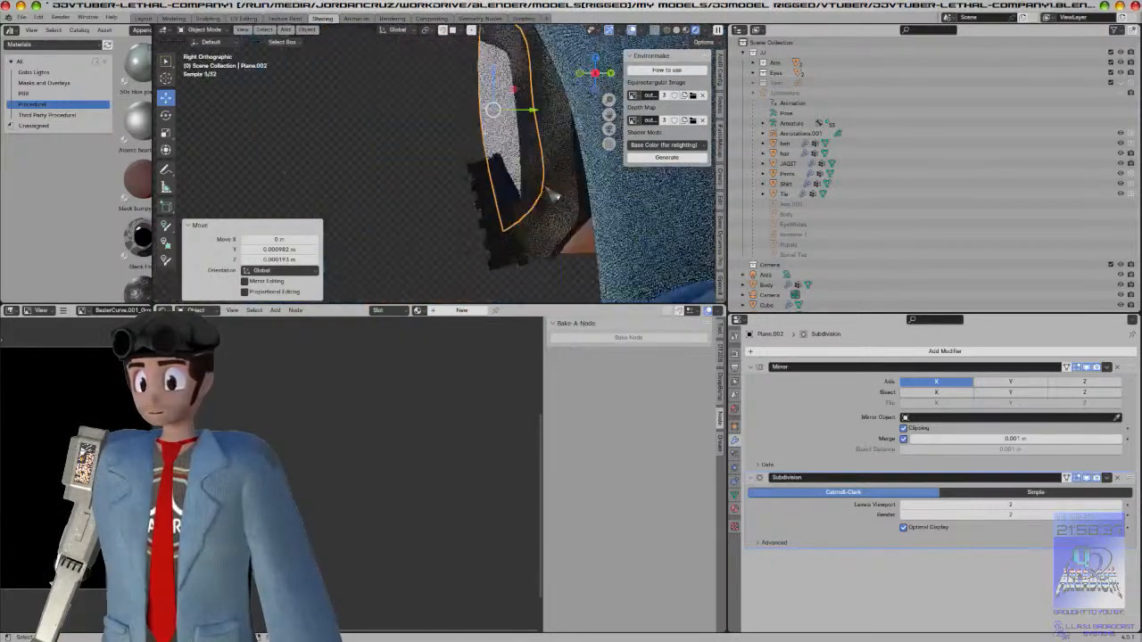
drag(537, 113, 567, 125)
key(KP_1)
key(a)
key(alt+a)
key(ctrl+s)
Step: Move the visor's protruding front vertex back toward the mask in the side view, leave Edit Mode and save the file
scroll(500, 198, up, 3)
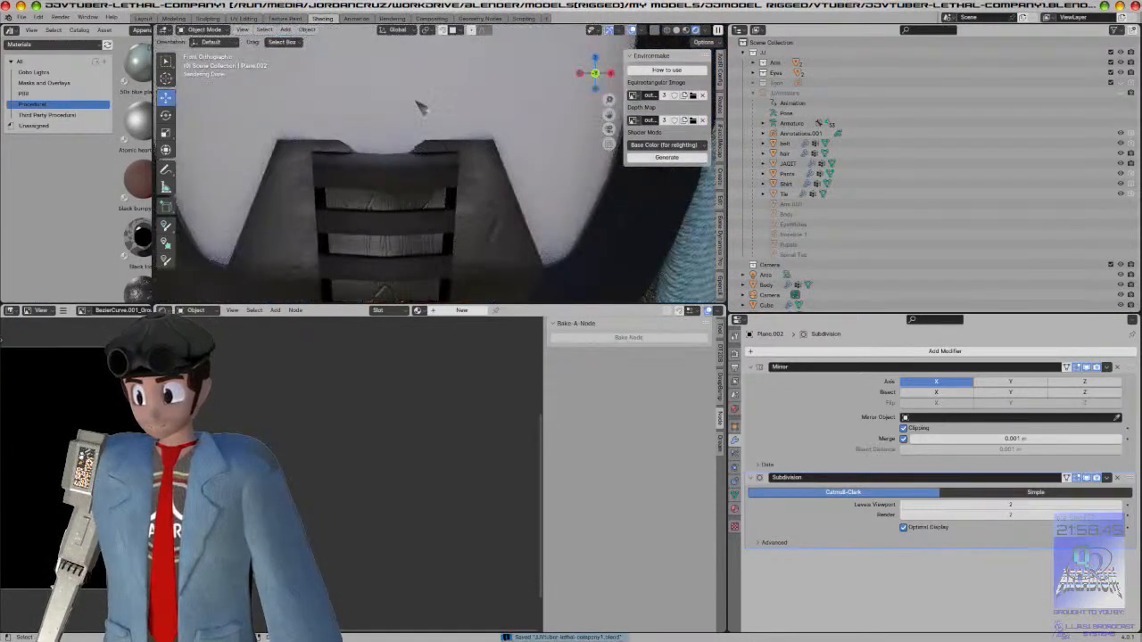
key(Tab)
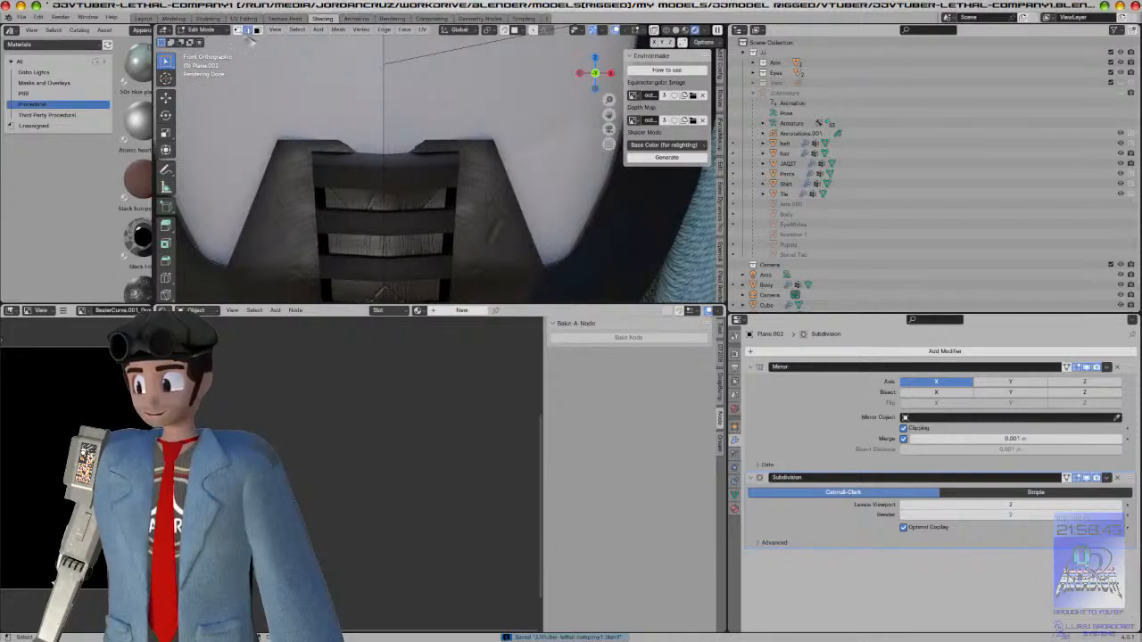
key(KP_3)
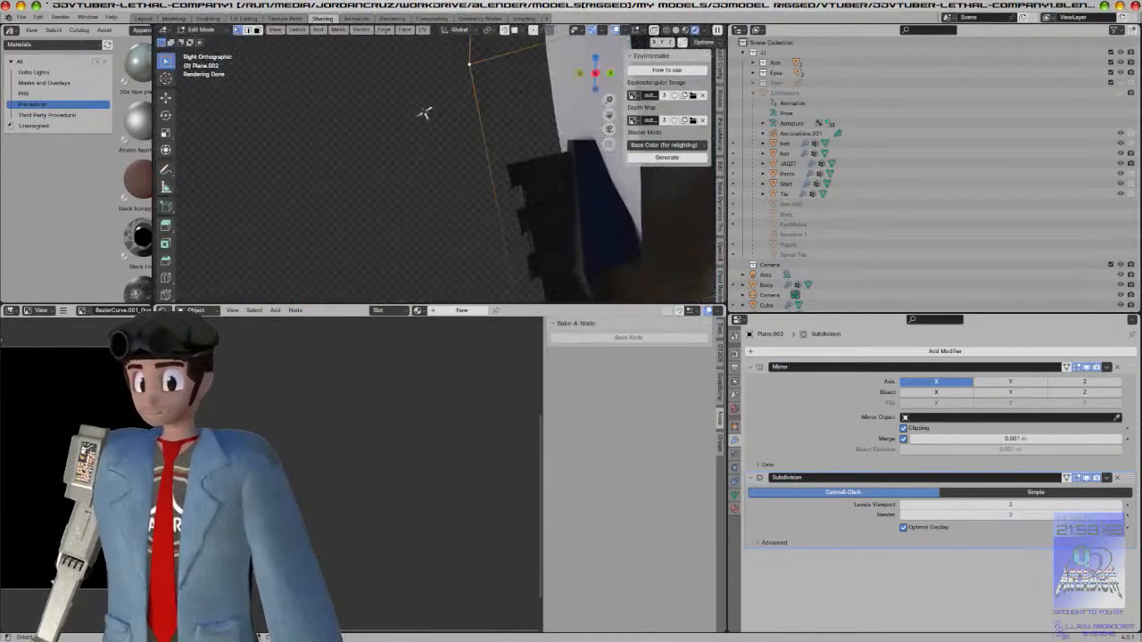
key(g)
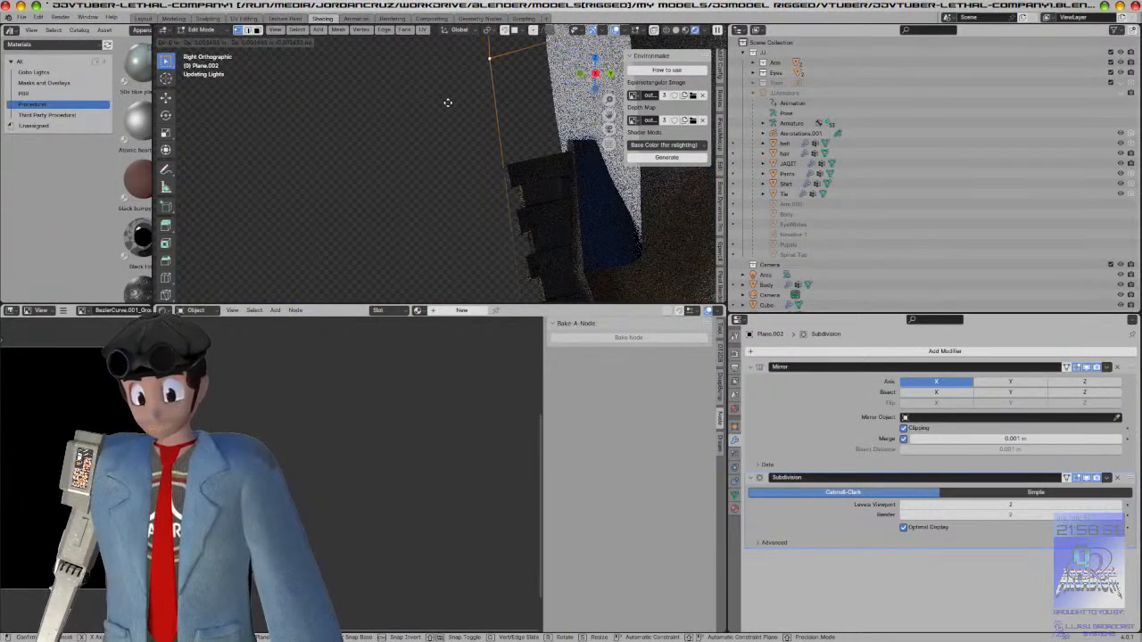
click(453, 101)
key(Tab)
middle_drag(436, 130, 523, 178)
key(KP_1)
key(ctrl+s)
Step: Select the visor and examine how it fits into the black mask frame from the front and the side
scroll(535, 174, down, 2)
click(468, 145)
scroll(506, 154, up, 3)
scroll(509, 147, up, 3)
shift+middle_drag(512, 135, 502, 191)
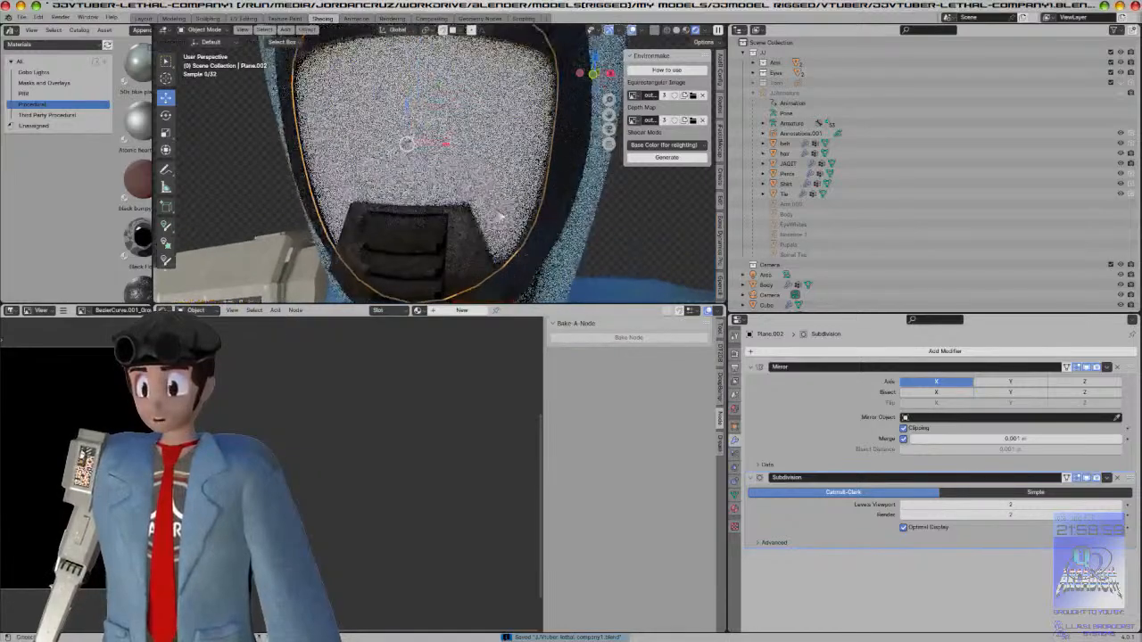
scroll(553, 196, up, 3)
middle_drag(579, 199, 446, 204)
key(KP_3)
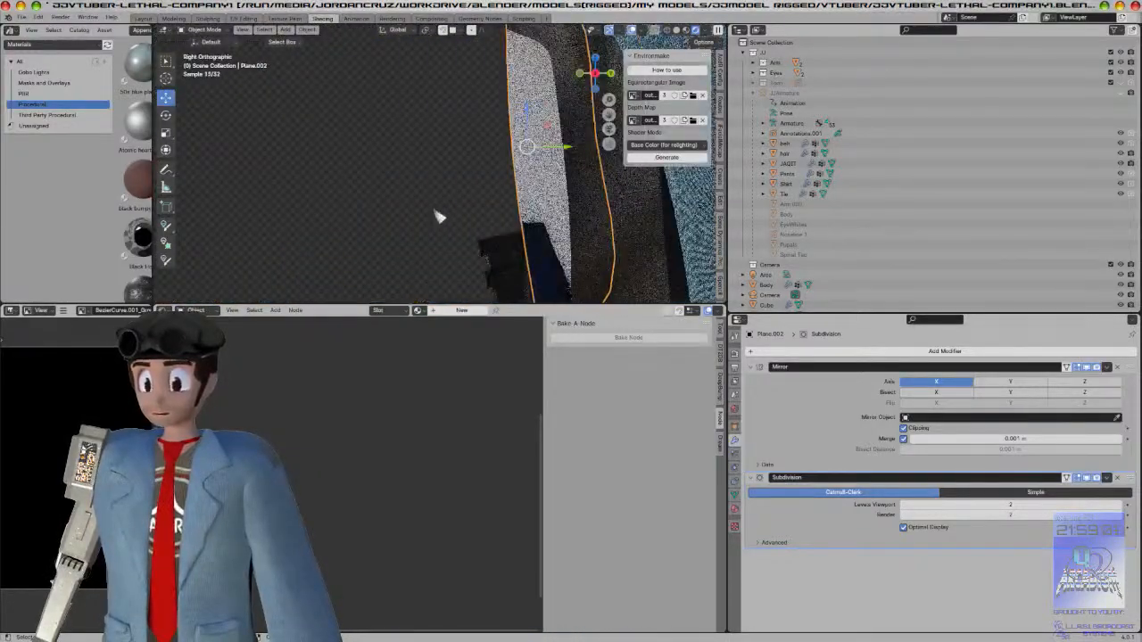
Step: Try a new material on the visor, rearranging its default shader nodes and deleting them
click(460, 310)
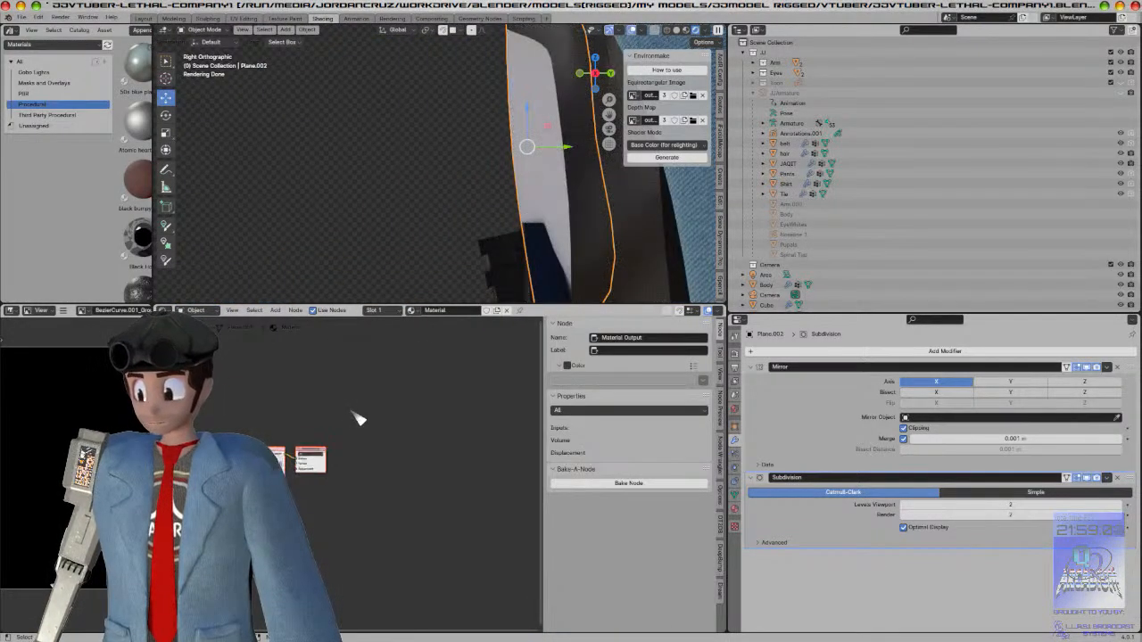
drag(437, 444, 414, 407)
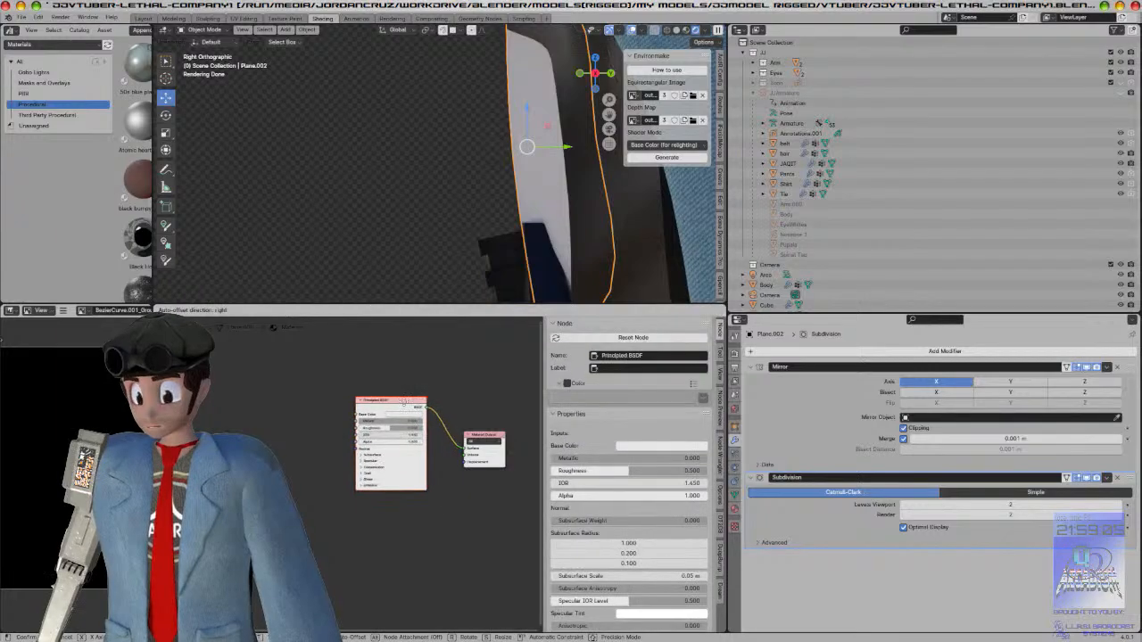
drag(346, 377, 504, 530)
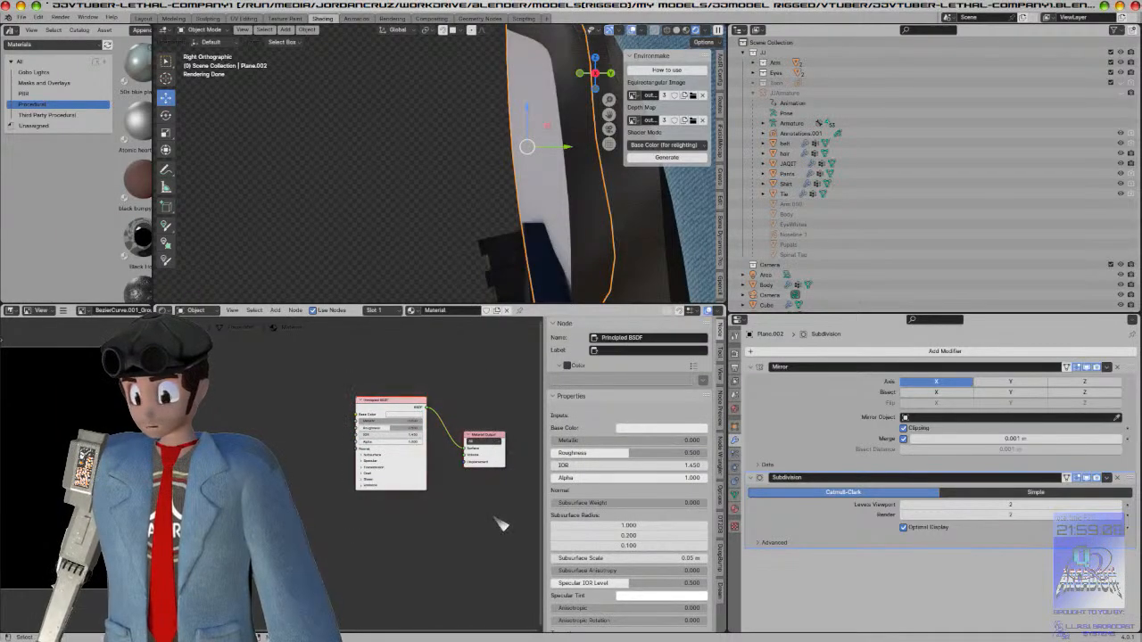
key(x)
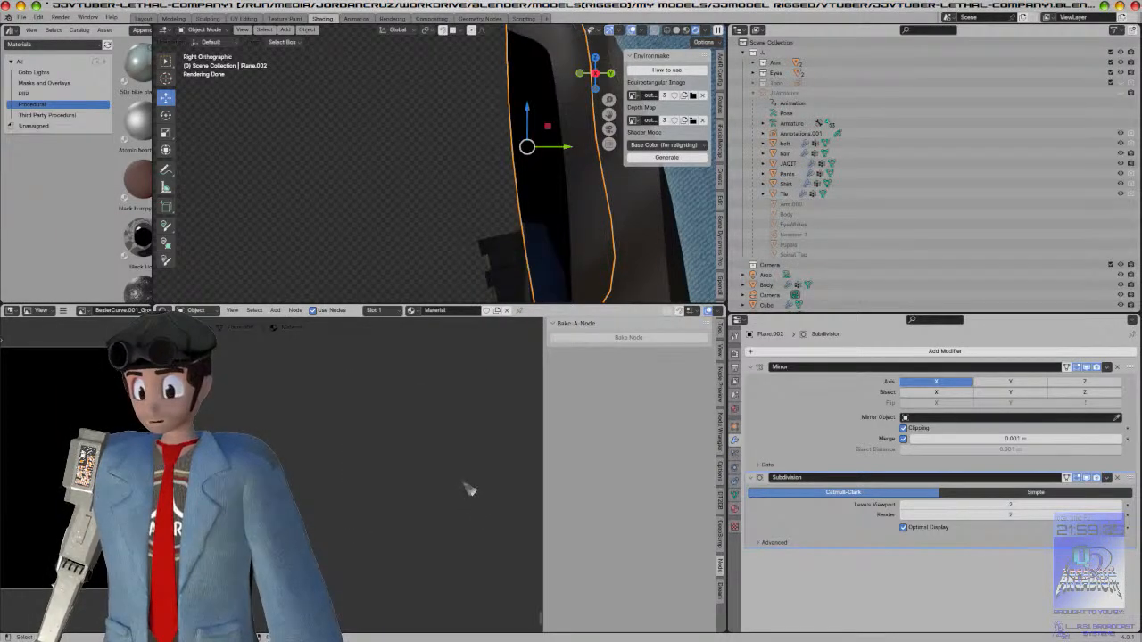
Step: Undo the node deletion, the node rearrangement and the creation of the visor's new material
key(ctrl+z)
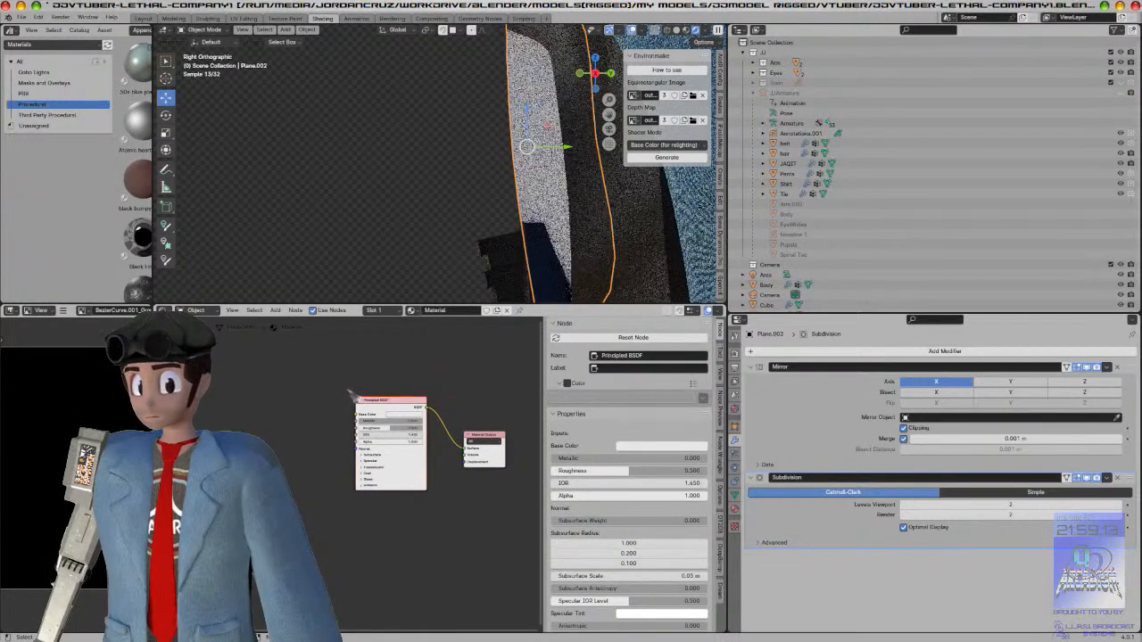
key(ctrl+z)
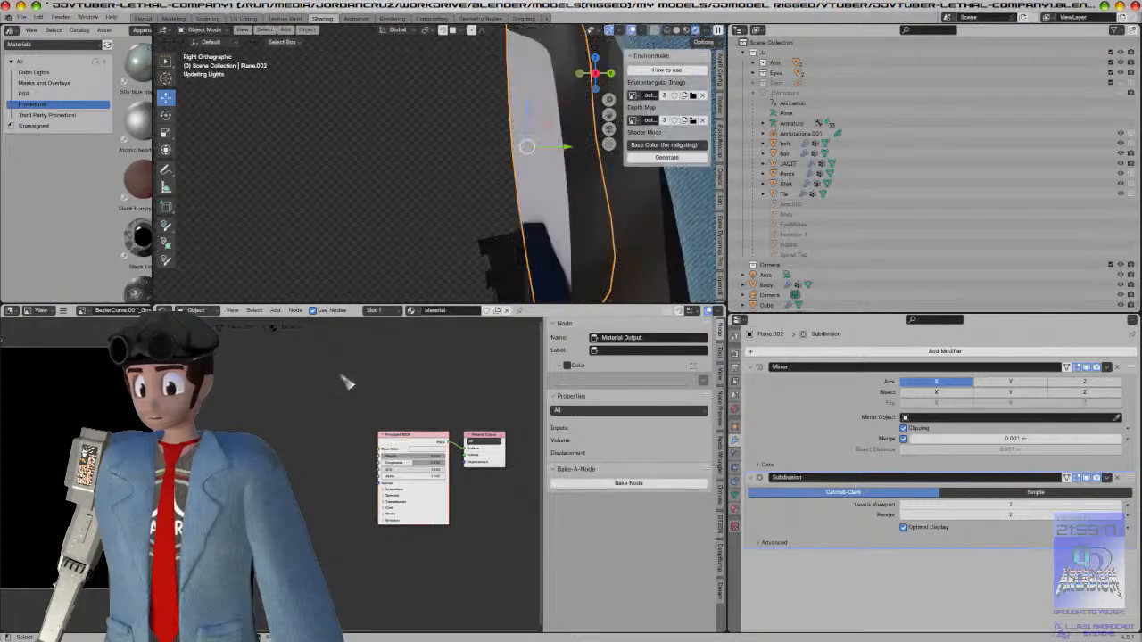
key(ctrl+z)
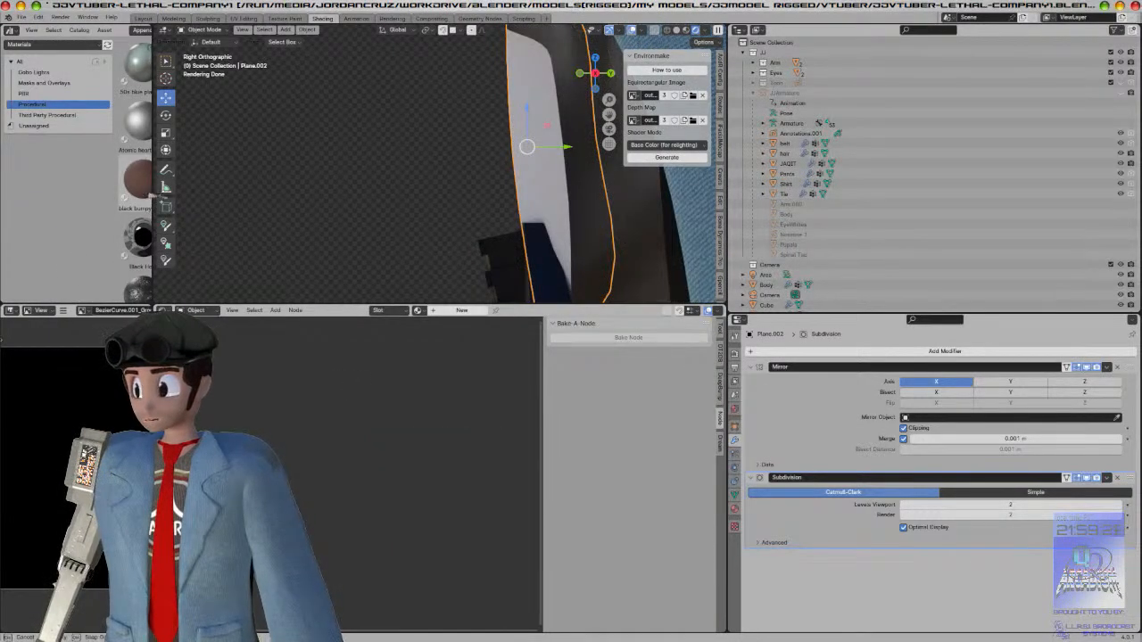
Step: Apply the Scratched Transparent Thick Plastic material from the procedural asset library to the visor
drag(152, 189, 339, 192)
scroll(252, 210, down, 8)
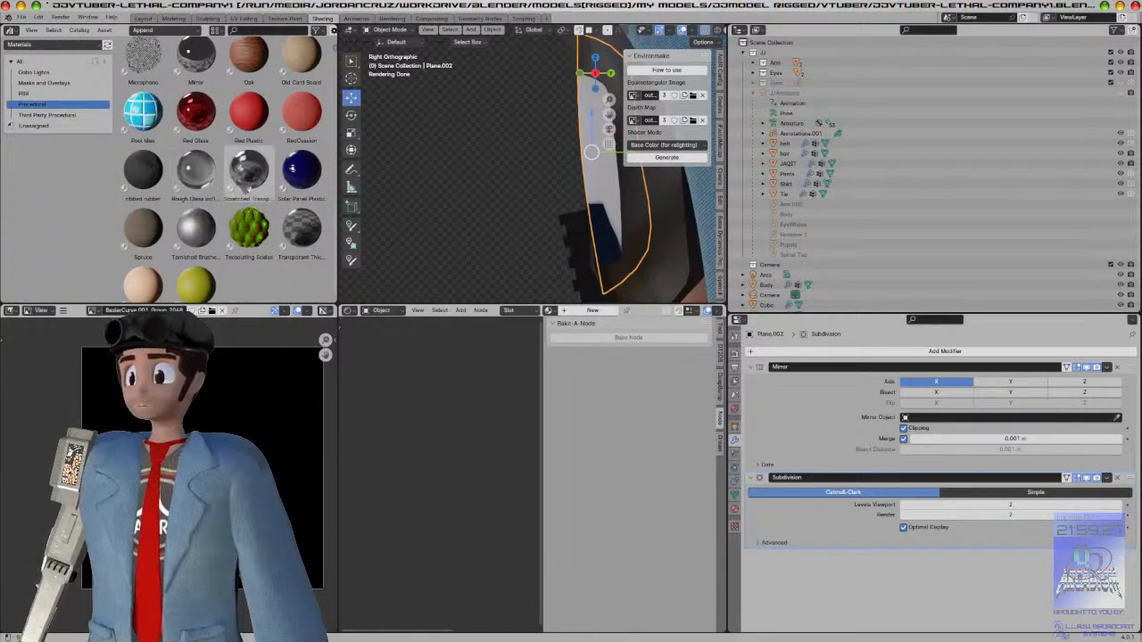
drag(248, 171, 586, 179)
middle_drag(465, 203, 538, 203)
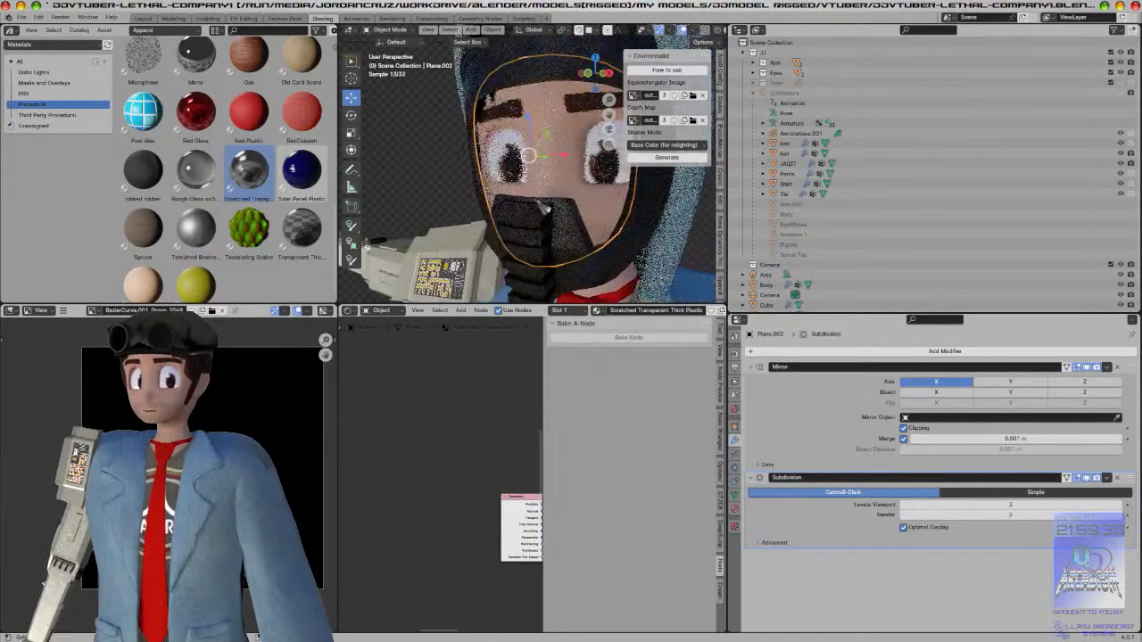
scroll(541, 207, up, 2)
key(KP_1)
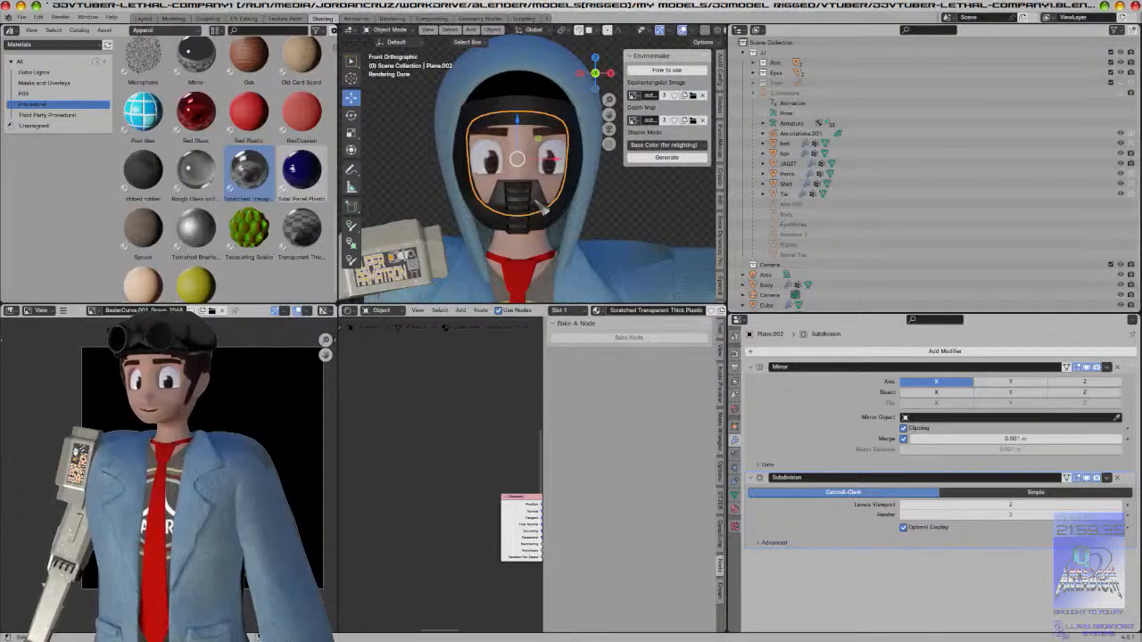
Step: Isolate the visor and examine how the scratched plastic texture lies across its surface from the front
key(KP_Divide)
middle_drag(542, 207, 581, 209)
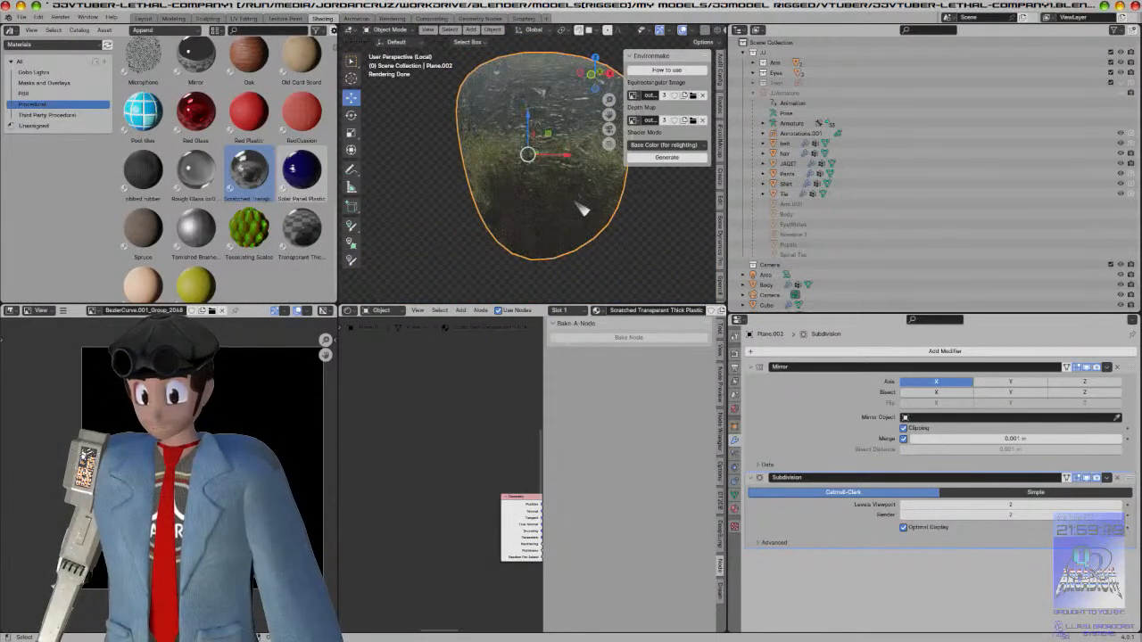
key(KP_1)
scroll(584, 212, up, 4)
scroll(585, 213, down, 3)
key(Tab)
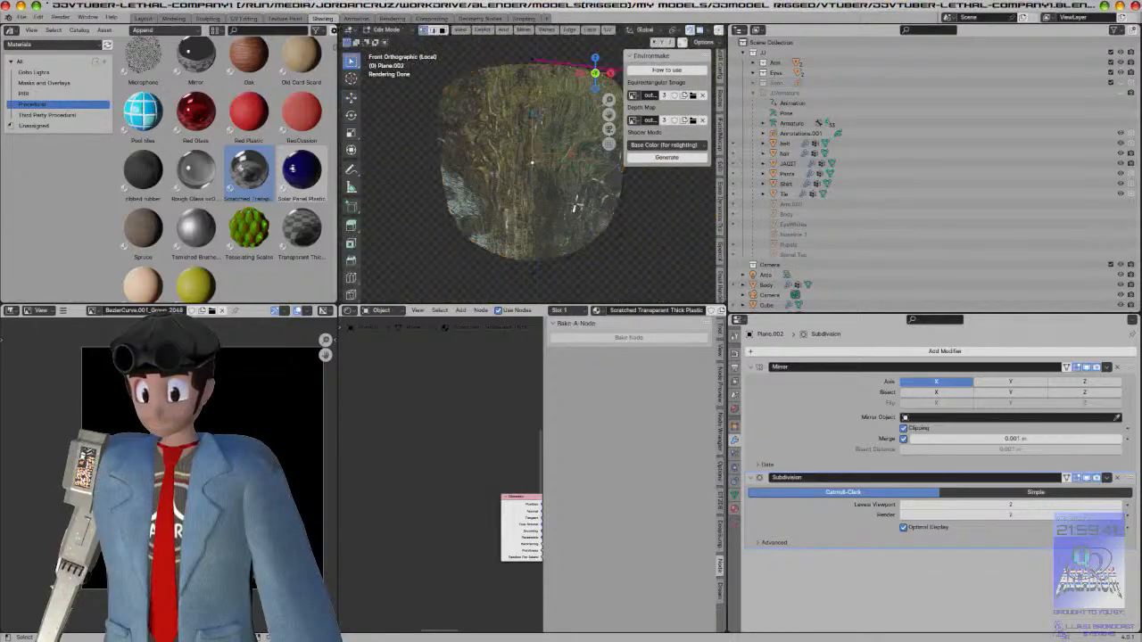
key(a)
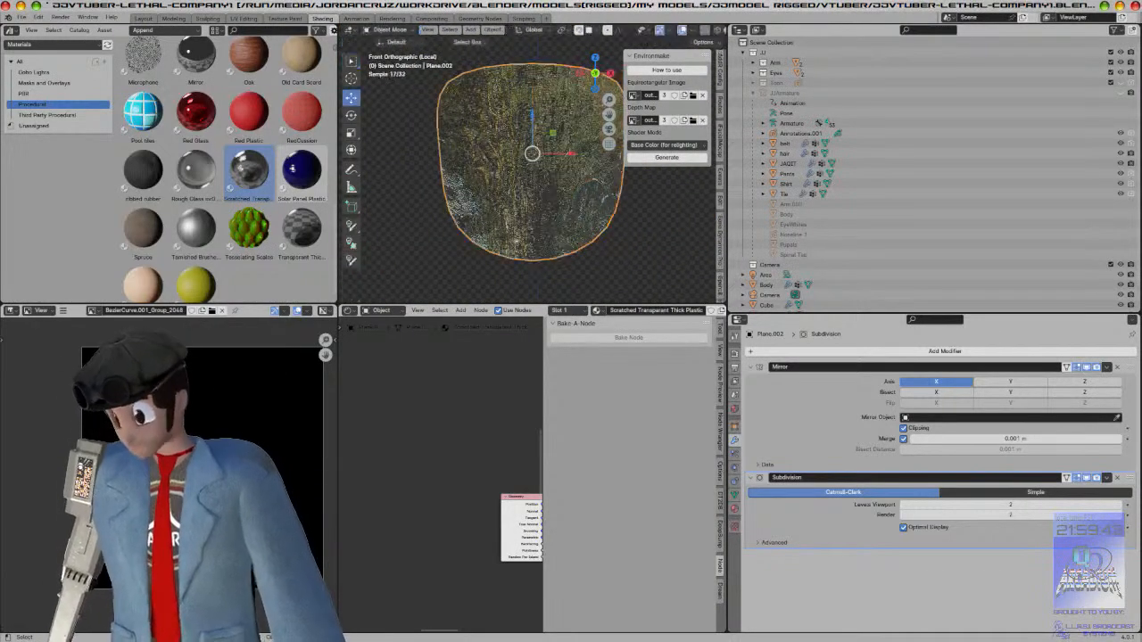
key(Tab)
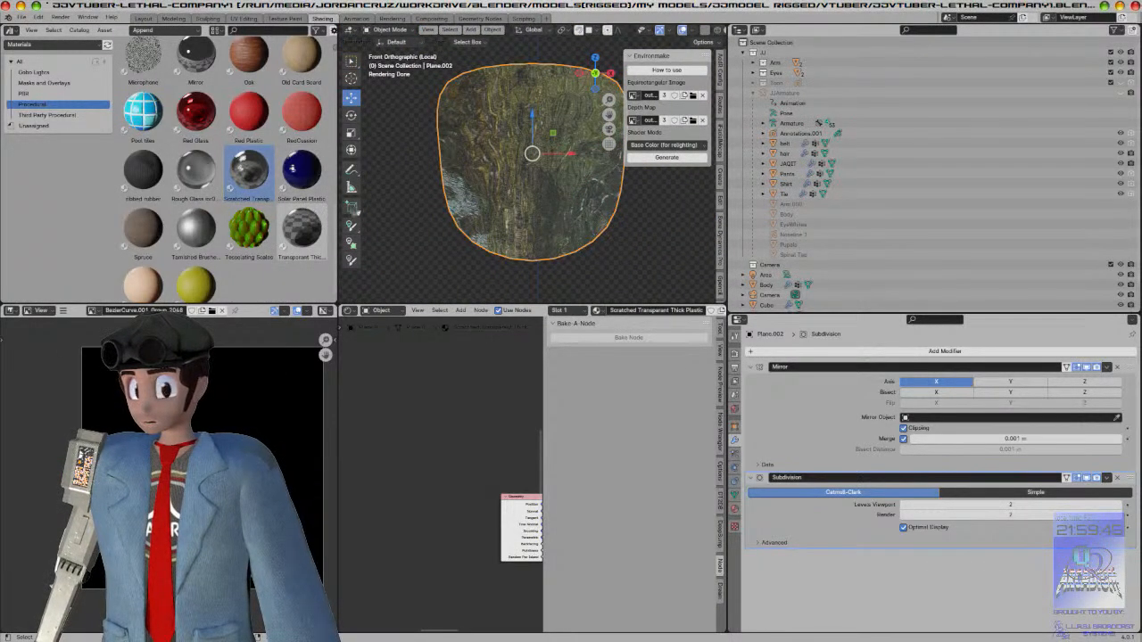
Step: Unwrap all of the visor's faces with Smart UV Project and leave Edit Mode
scroll(583, 193, up, 3)
key(Tab)
scroll(572, 192, down, 2)
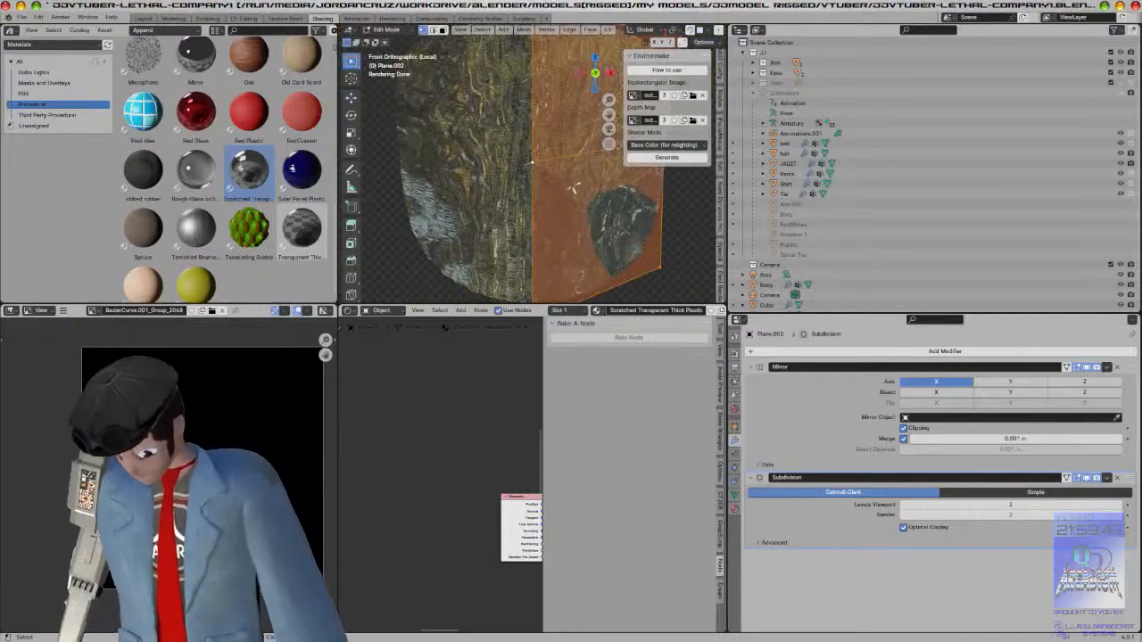
key(u)
click(571, 189)
click(585, 279)
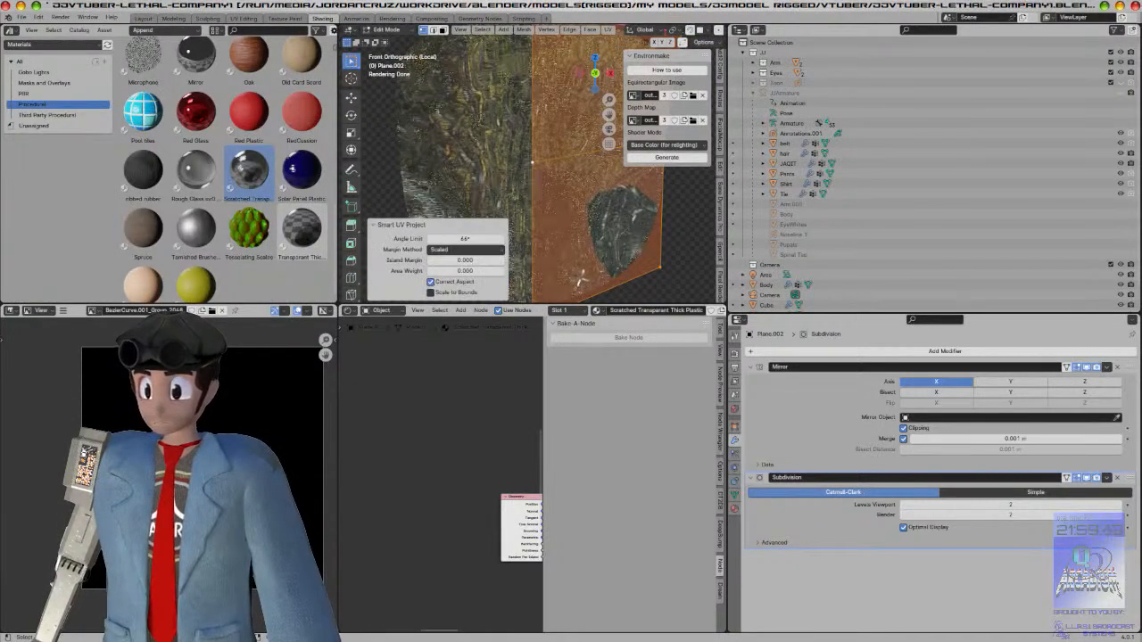
key(Tab)
scroll(624, 250, up, 4)
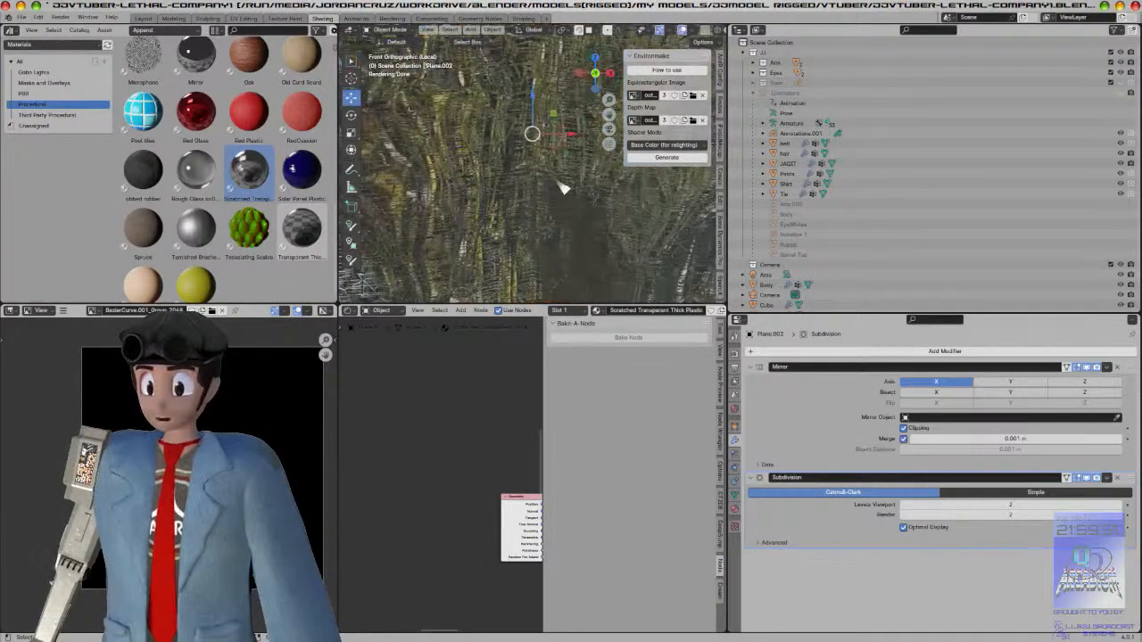
scroll(564, 188, down, 3)
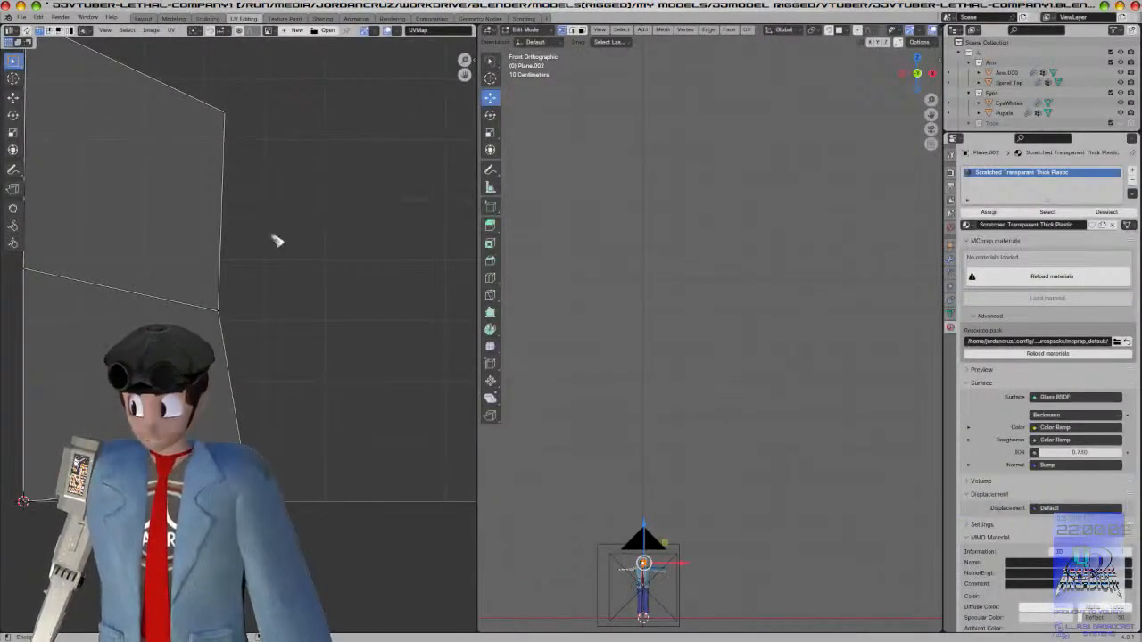
Step: Select the visor's whole UV layout in the UV Editing workspace and scale it down within the UV square
key(a)
scroll(320, 239, down, 5)
key(s)
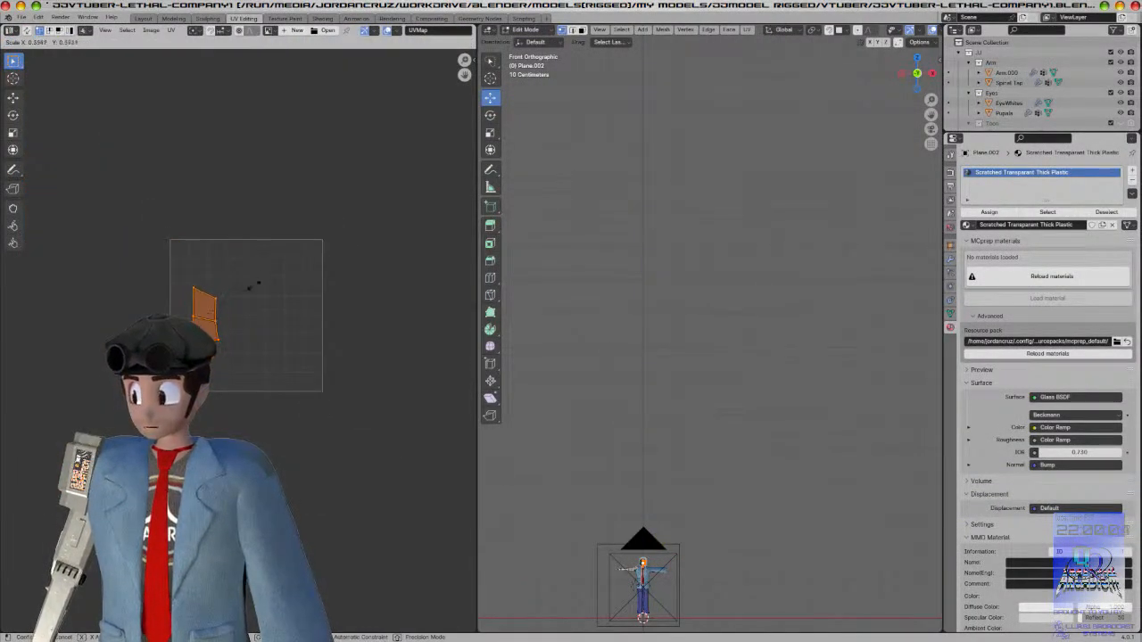
click(256, 304)
key(Tab)
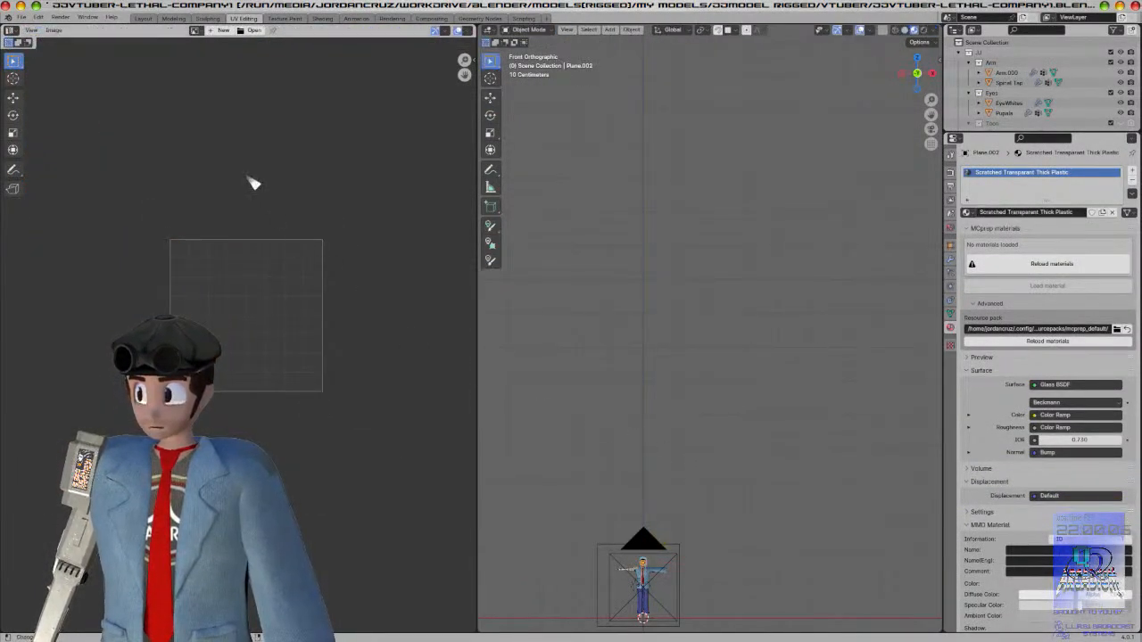
Step: Return to the Layout workspace and apply the visor's scale
click(144, 18)
scroll(443, 259, up, 5)
key(KP_1)
scroll(470, 212, up, 4)
shift+middle_drag(470, 212, 444, 247)
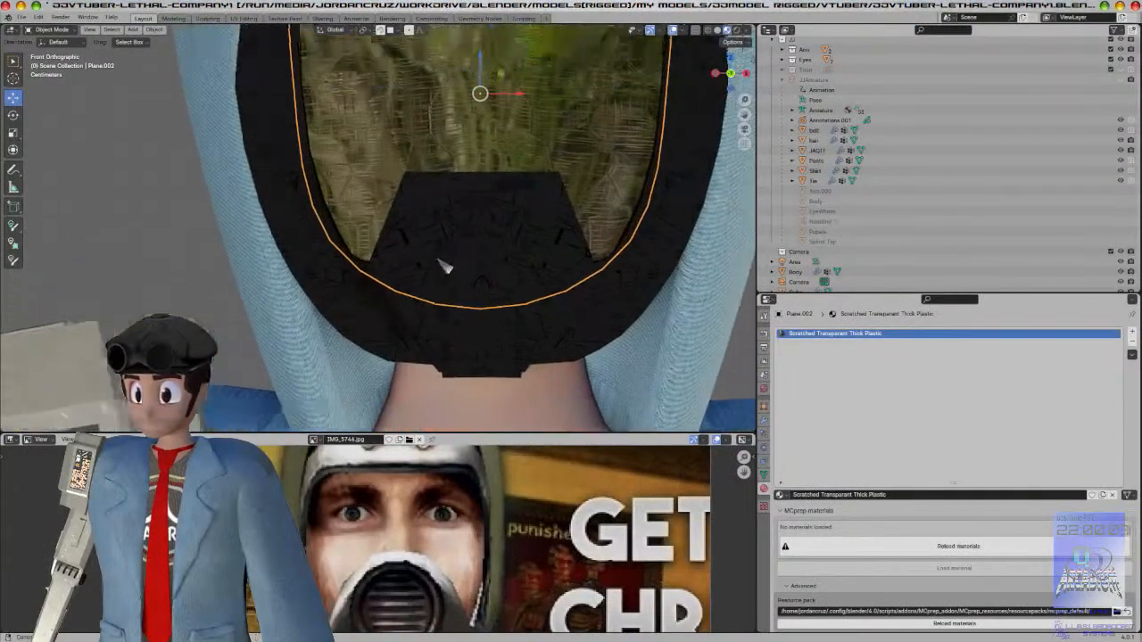
scroll(452, 256, down, 2)
key(ctrl+a)
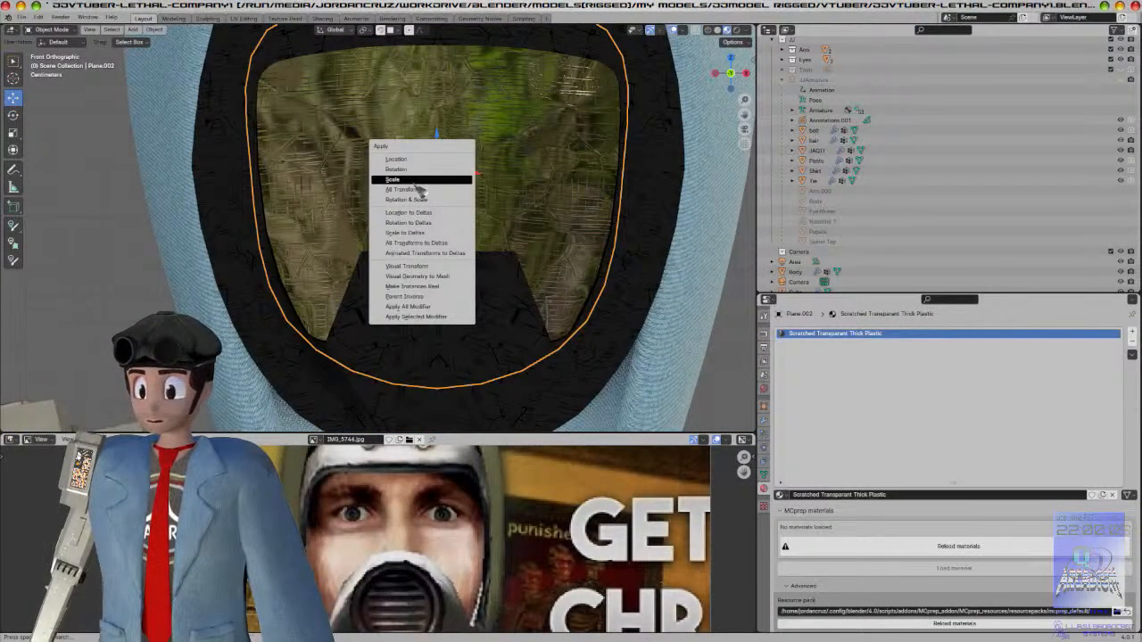
click(421, 180)
middle_drag(570, 207, 549, 210)
scroll(536, 211, down, 3)
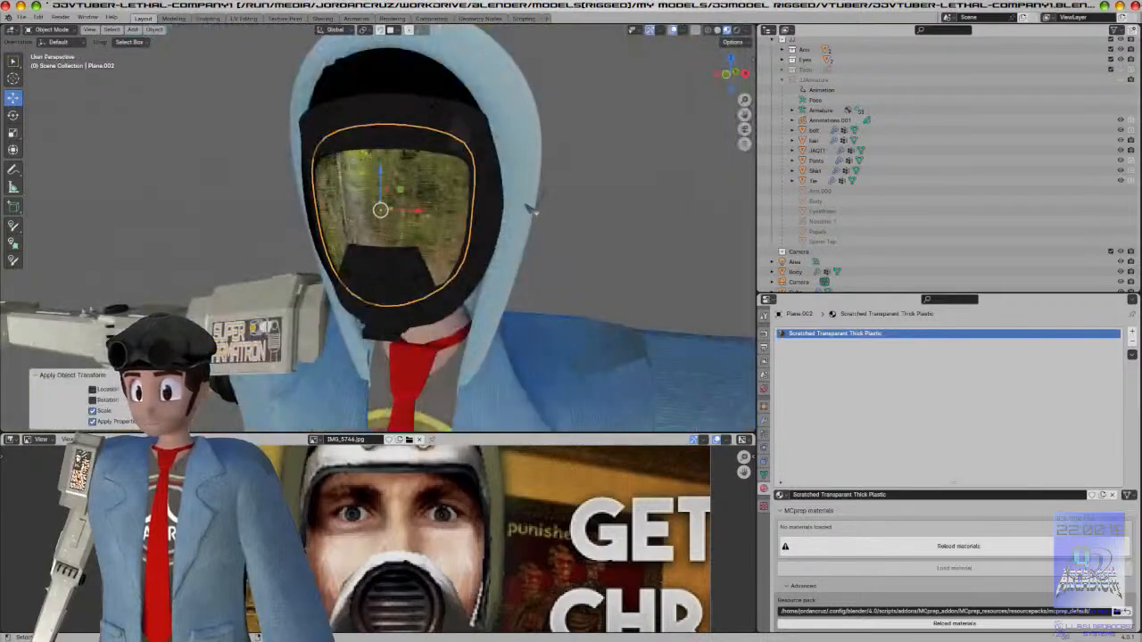
Step: Isolate the visor, shrink its UV layout much further, and check the scratch pattern on it in the Layout workspace
key(slash)
scroll(536, 209, up, 1)
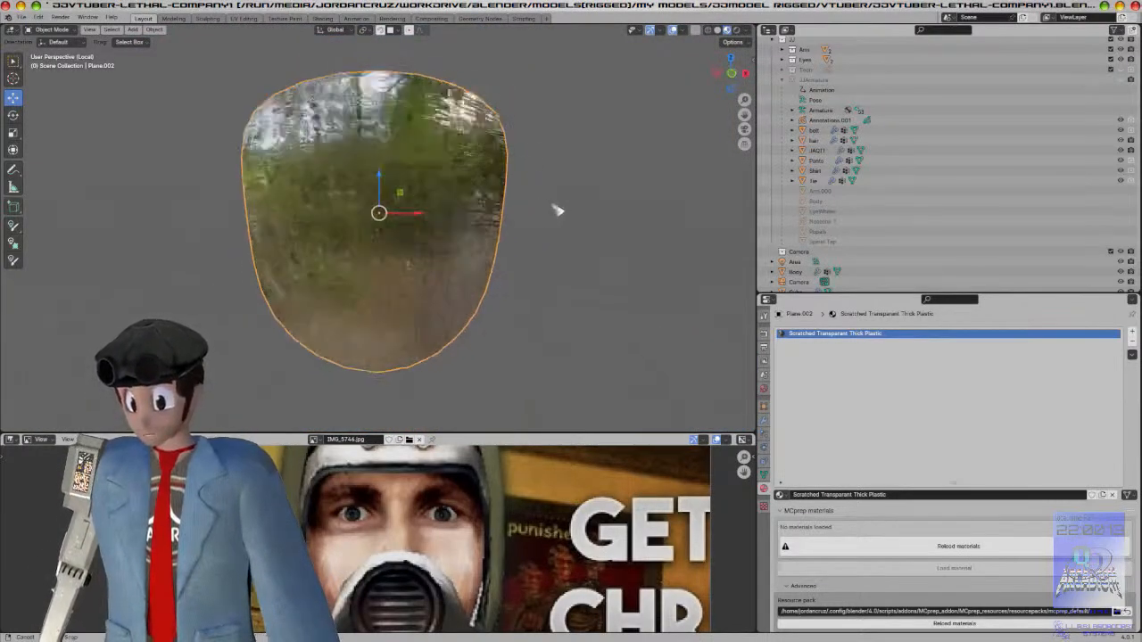
scroll(557, 208, up, 1)
click(243, 18)
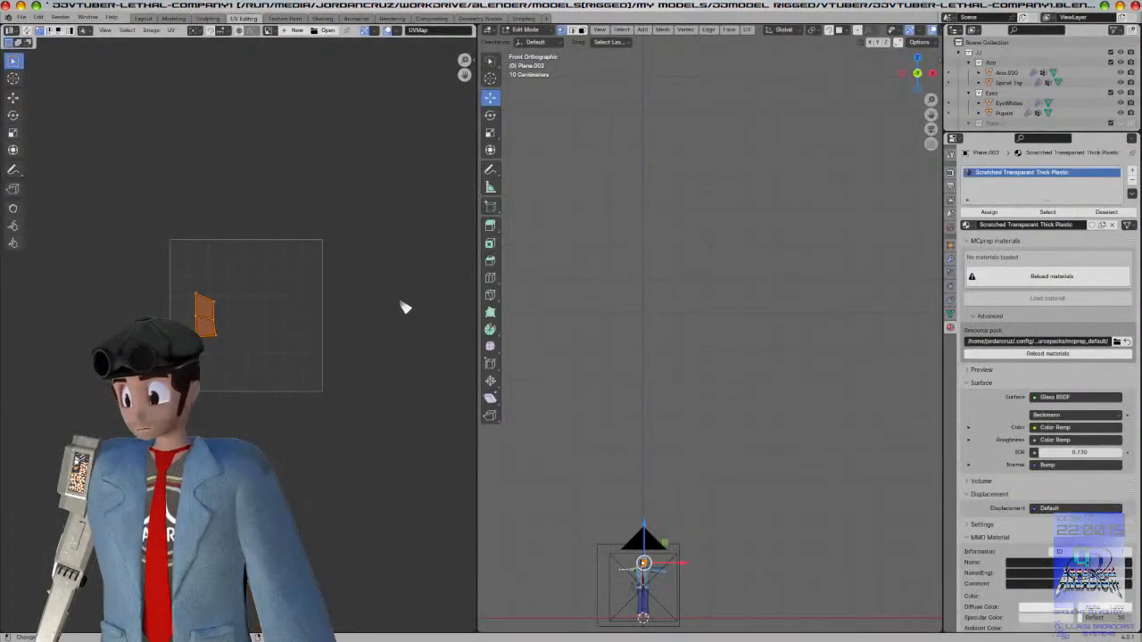
key(s)
click(259, 330)
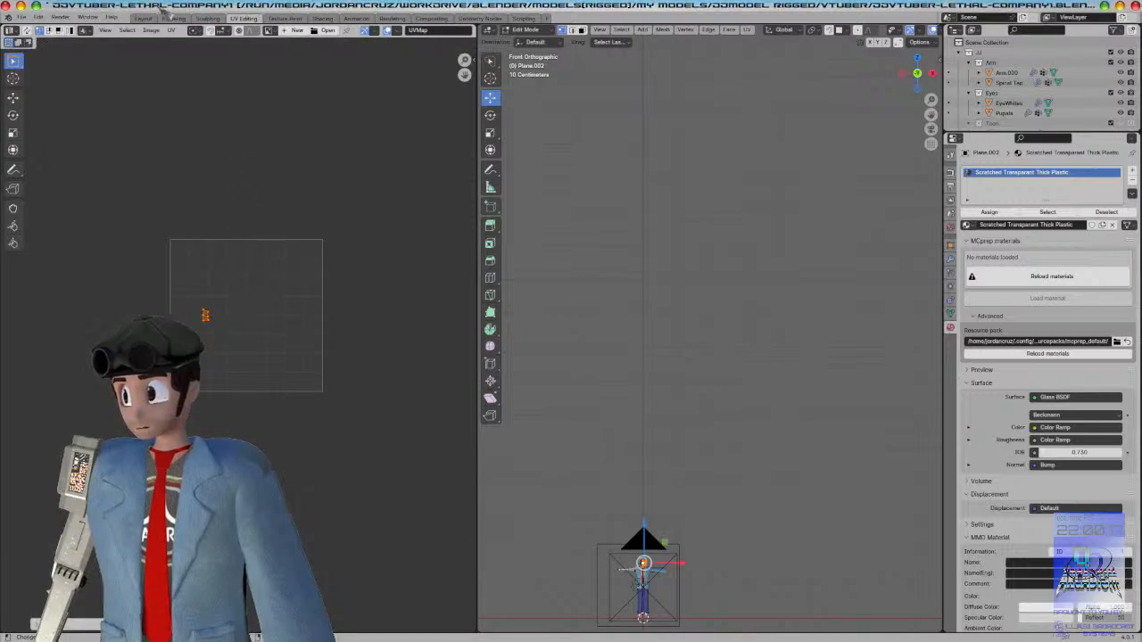
click(144, 19)
key(Tab)
middle_drag(568, 237, 511, 237)
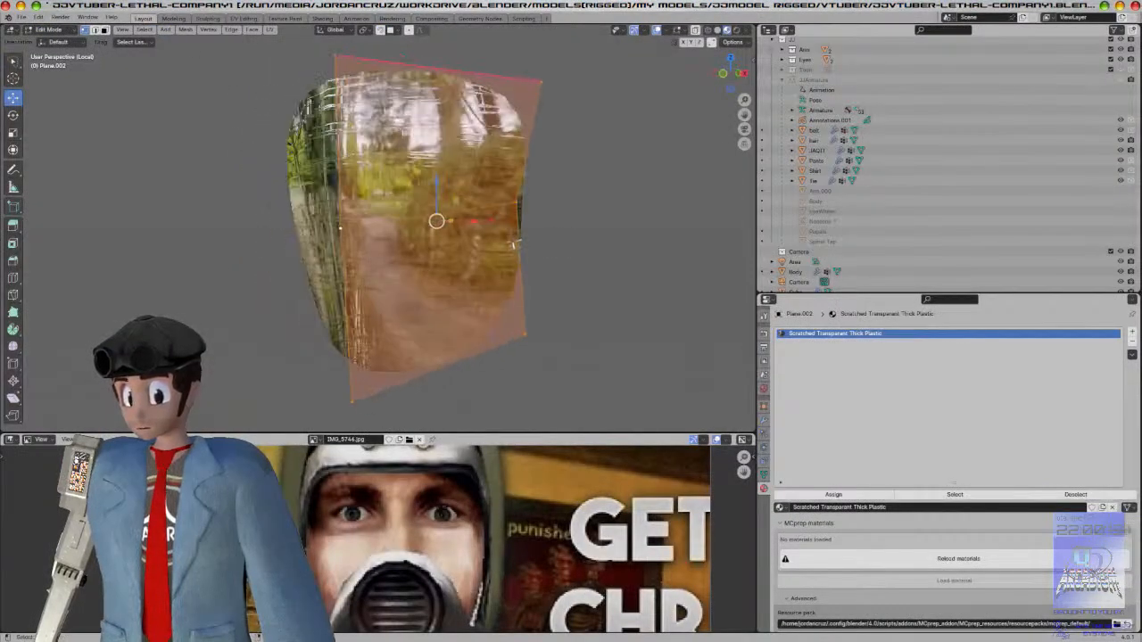
key(Tab)
mouse_move(595, 233)
middle_down()
mouse_move(645, 189)
mouse_move(612, 173)
mouse_move(567, 220)
mouse_move(617, 235)
mouse_move(574, 237)
middle_up()
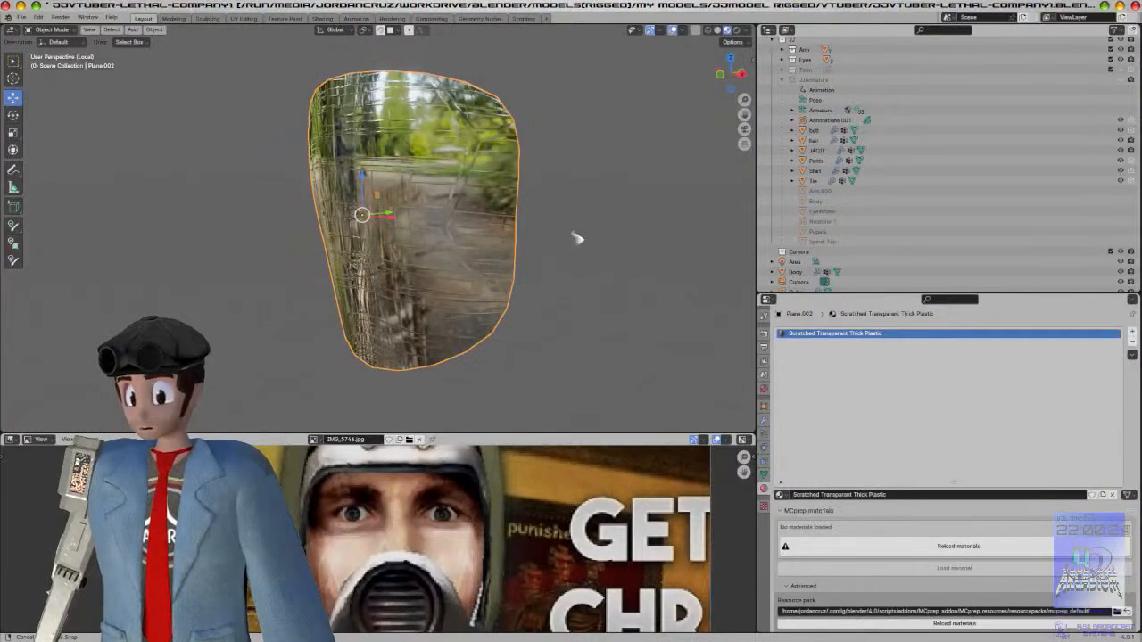
Step: Apply all modifiers on the visor in the Shading workspace and save the file
key(KP_1)
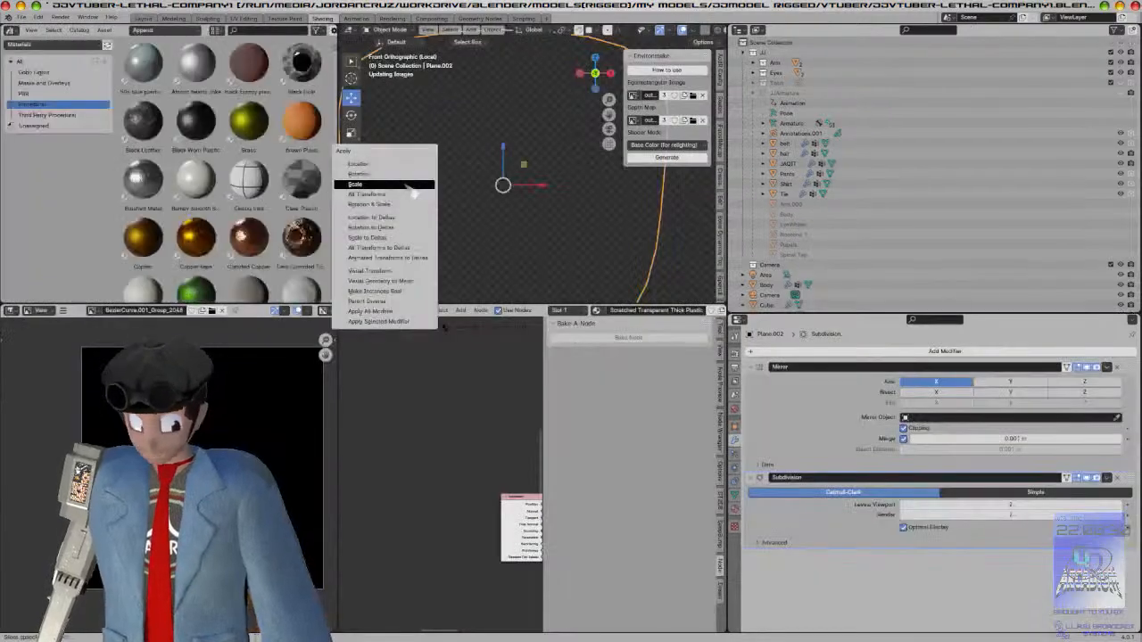
click(379, 312)
middle_drag(525, 208, 479, 207)
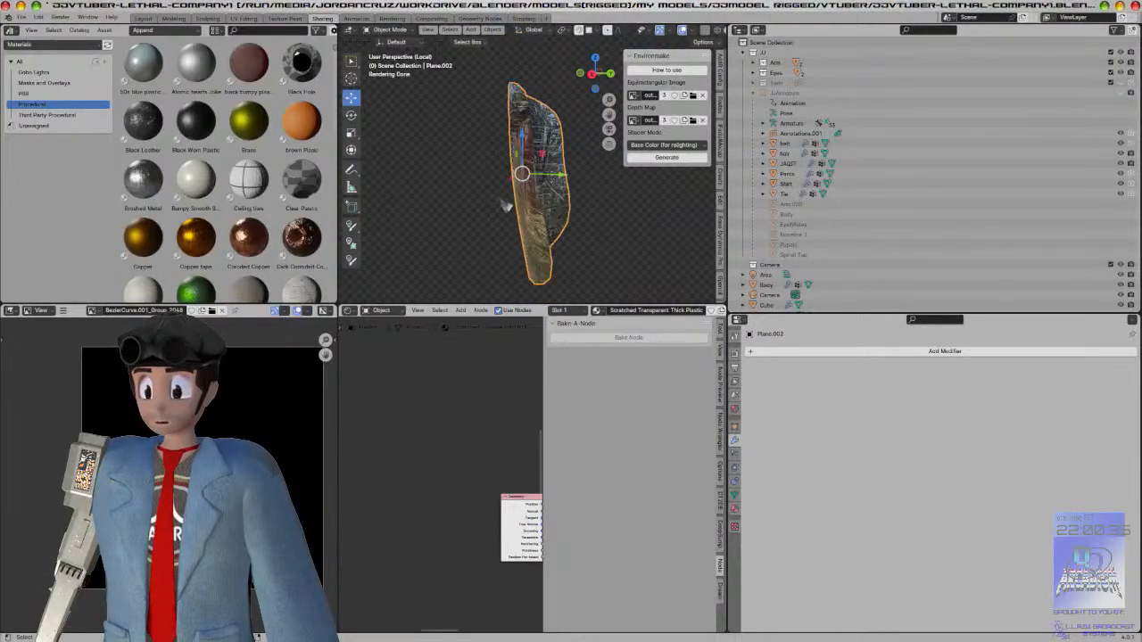
key(KP_1)
key(ctrl+s)
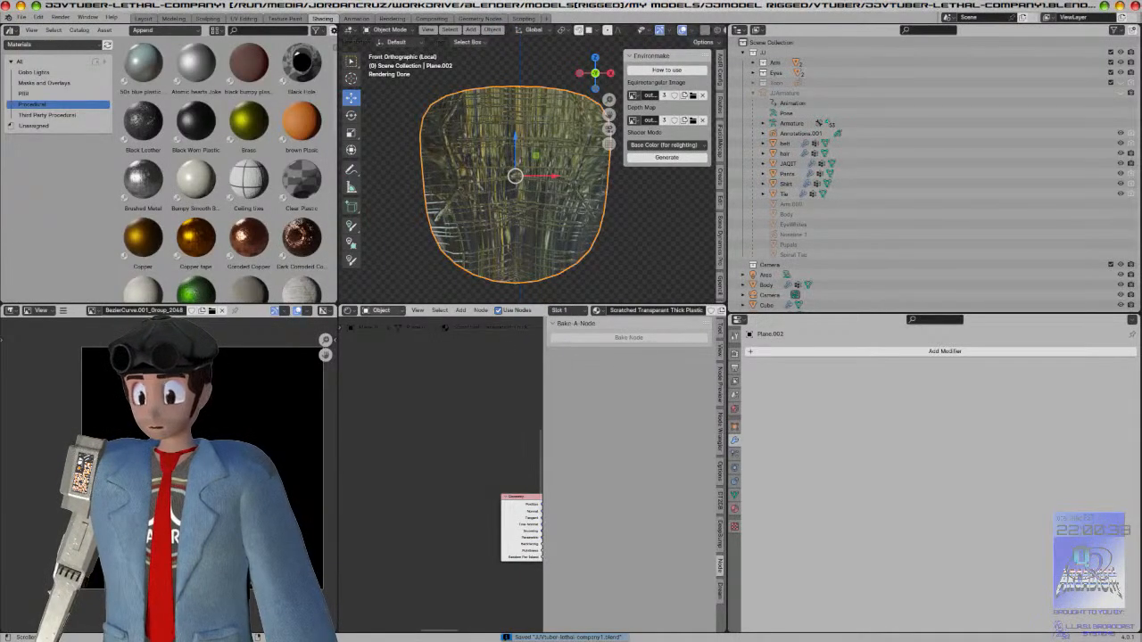
Step: Widen the shader editor and delete the upper cluster of nodes, including the large one at its end, from the visor's material
drag(332, 290, 183, 290)
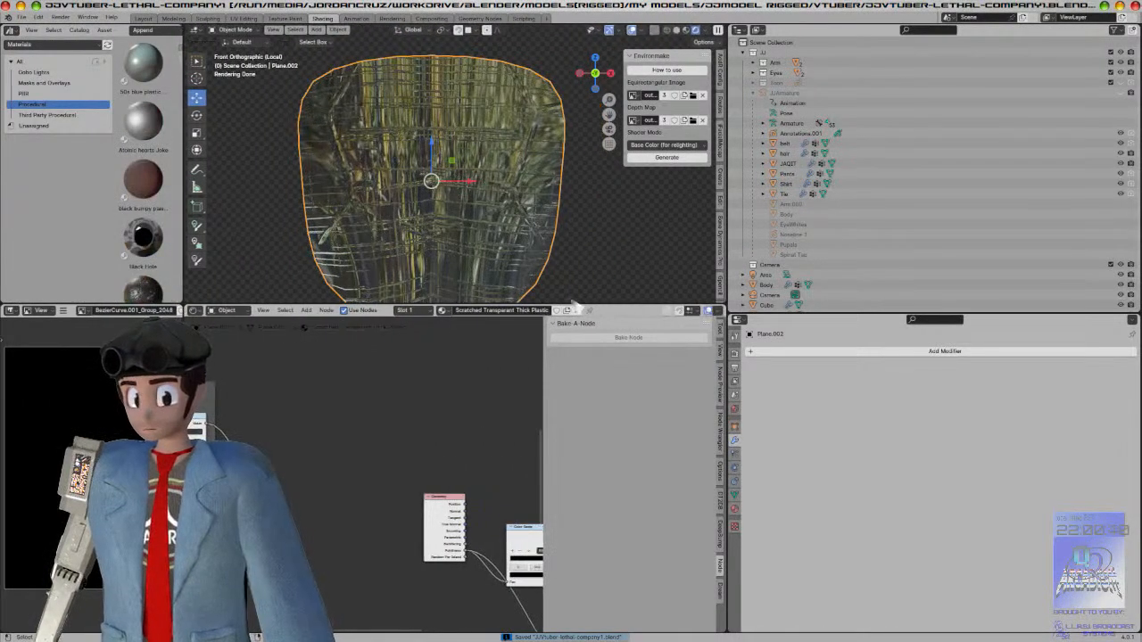
scroll(449, 373, down, 6)
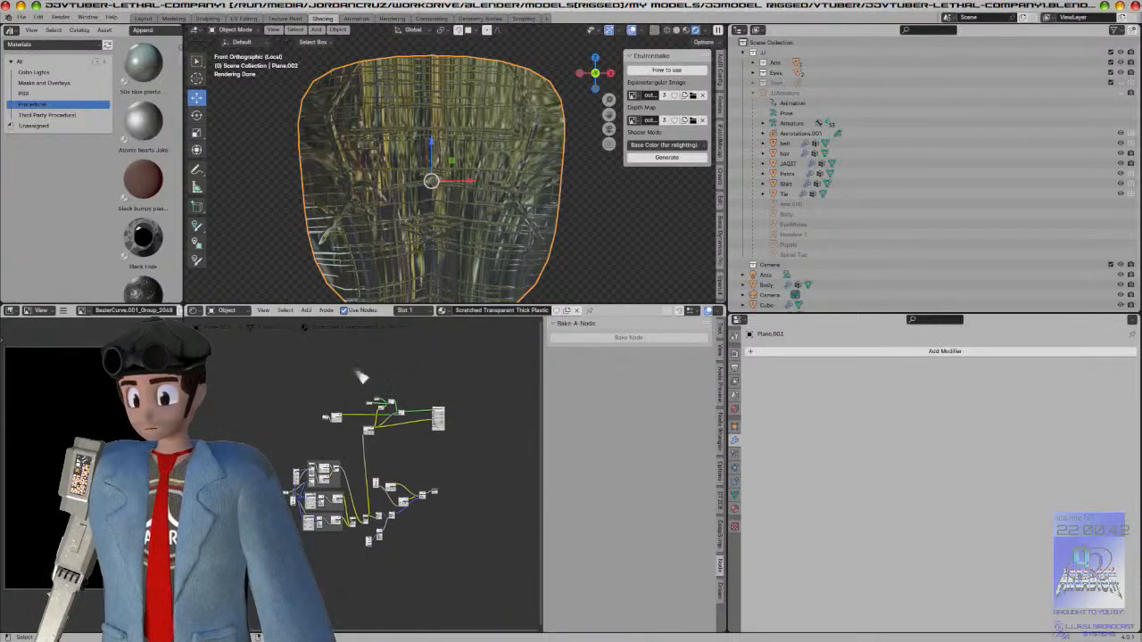
scroll(478, 531, up, 5)
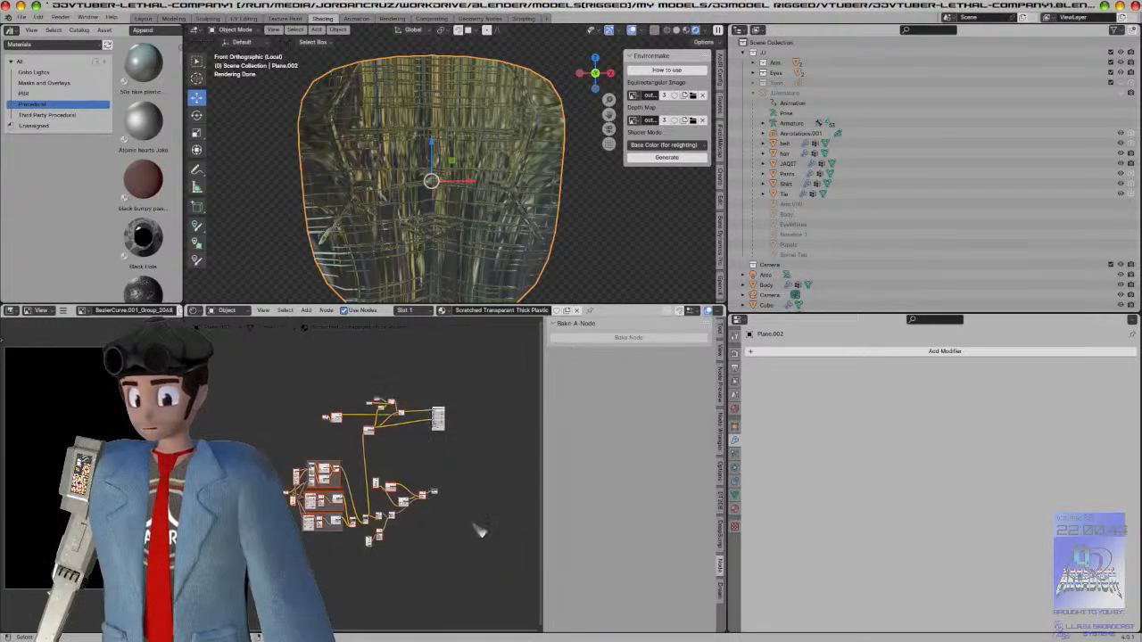
scroll(482, 495, up, 1)
middle_drag(493, 454, 361, 522)
scroll(414, 467, up, 10)
middle_drag(365, 409, 381, 477)
scroll(486, 413, down, 10)
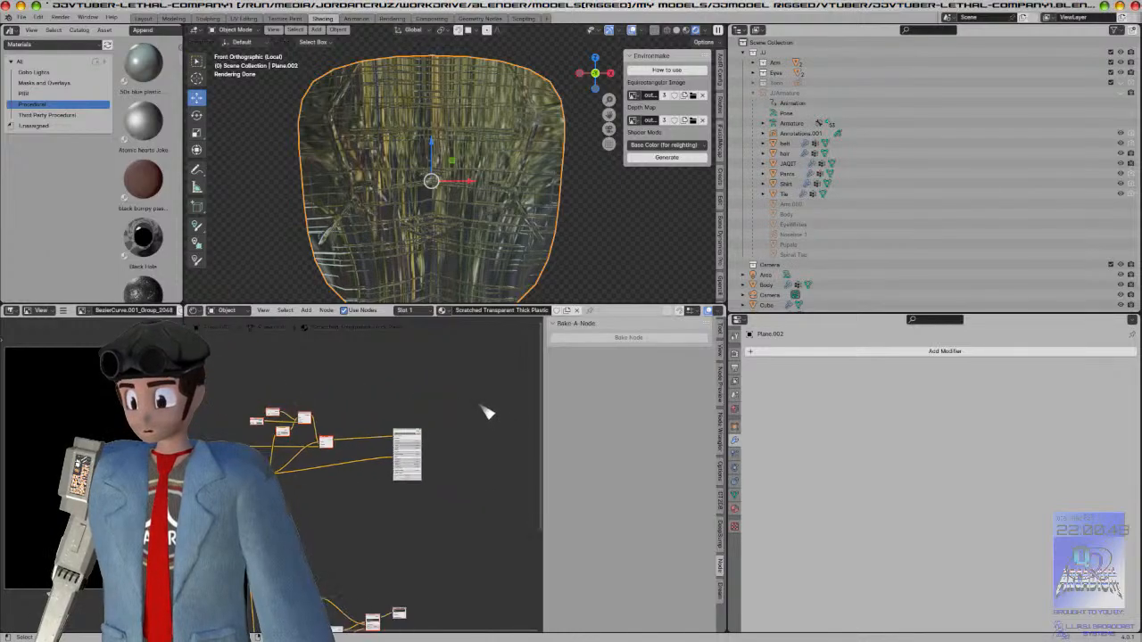
drag(215, 386, 453, 507)
key(x)
middle_drag(456, 494, 530, 376)
Step: Combine the remaining shader nodes of the visor's material into one node group and exit the group
drag(246, 375, 464, 553)
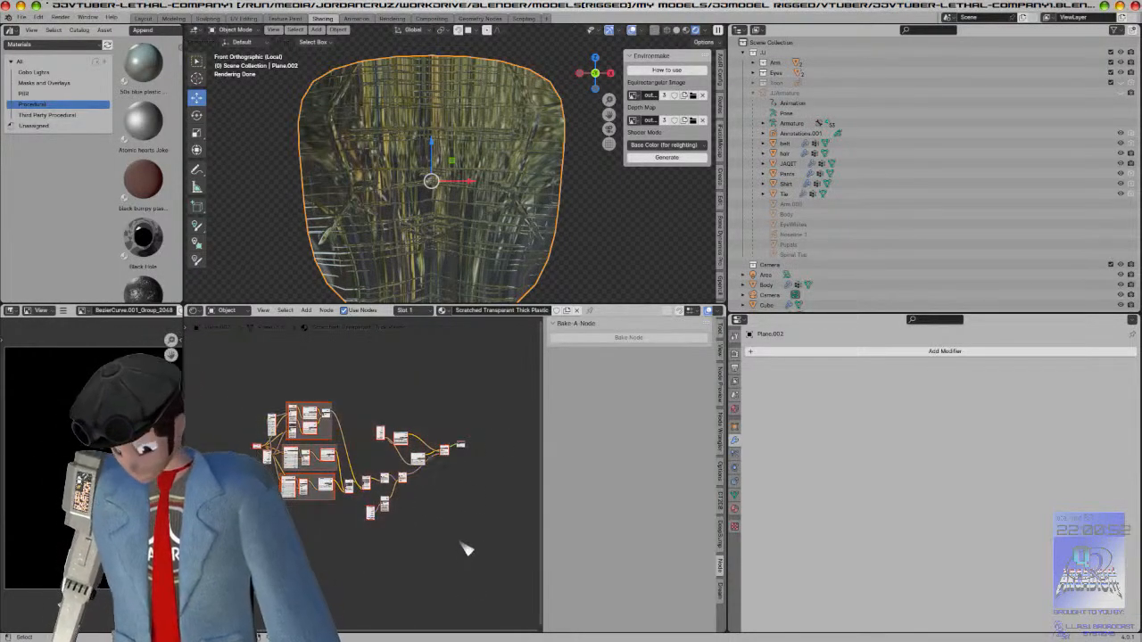
key(ctrl+g)
scroll(464, 464, up, 3)
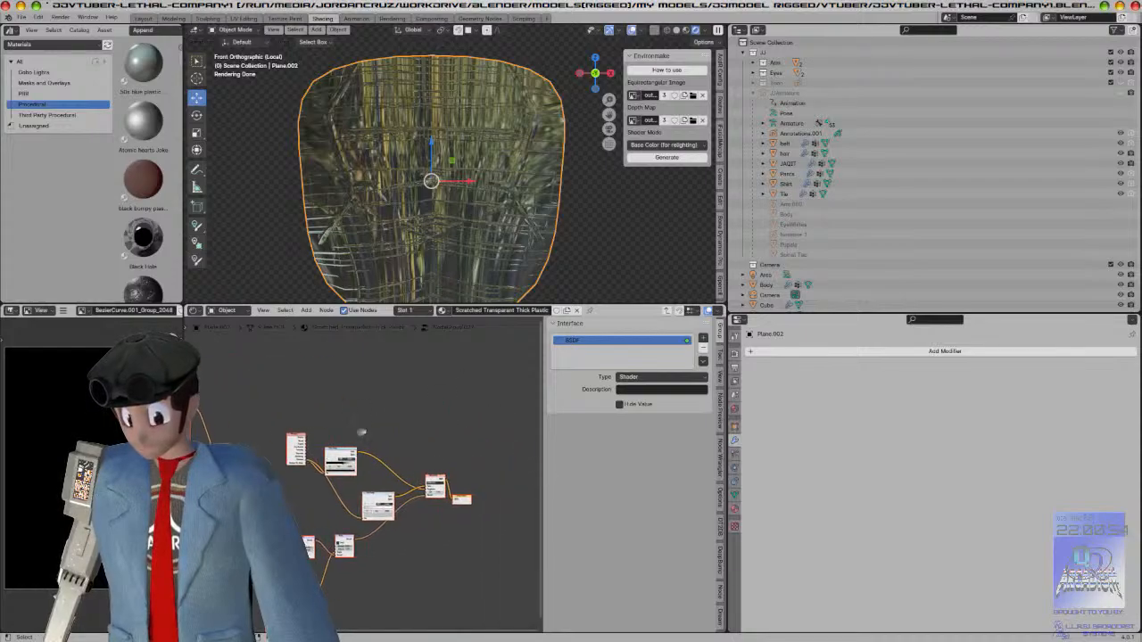
key(Tab)
Step: Try baking the node group's BSDF output at 2048 resolution, replacing the node with the baked result, and undo the bake
click(628, 440)
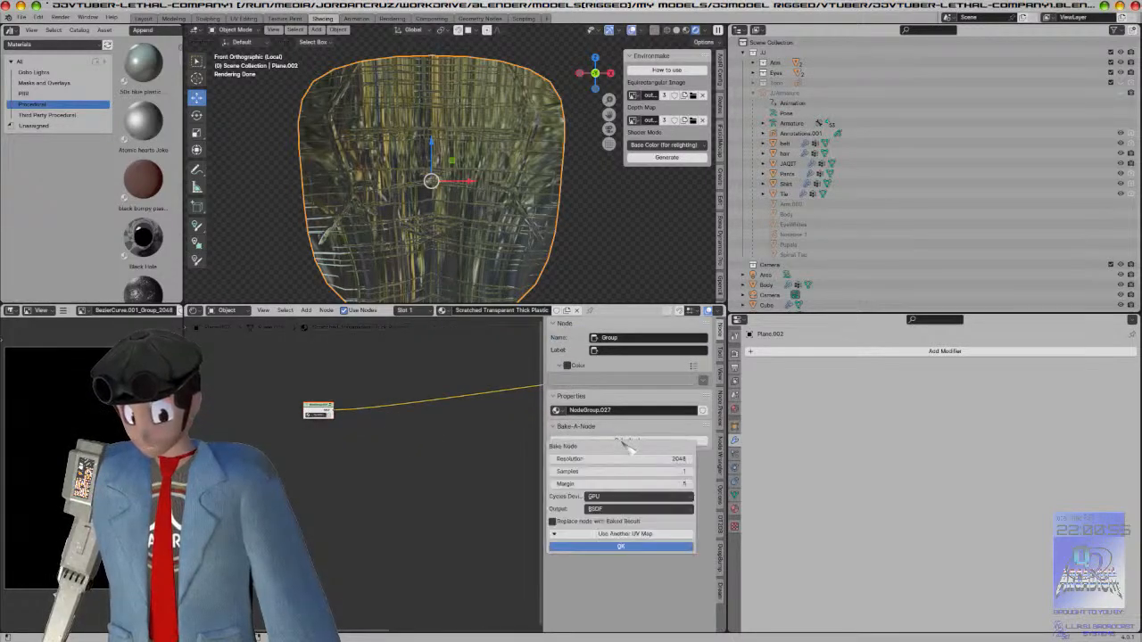
click(582, 520)
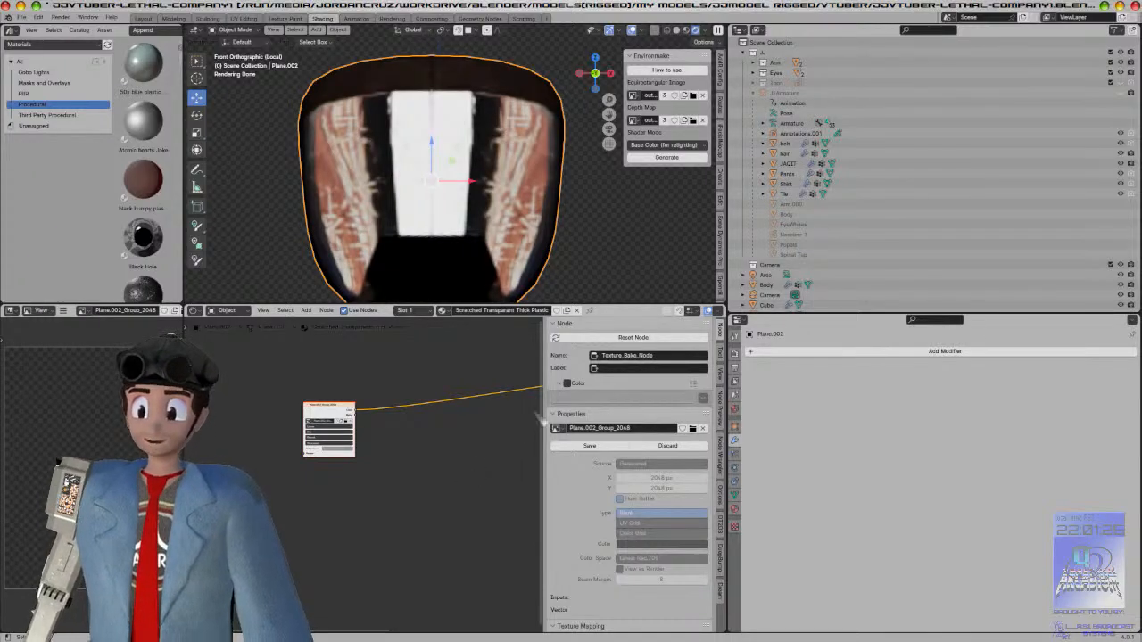
middle_drag(492, 207, 455, 214)
key(ctrl+z)
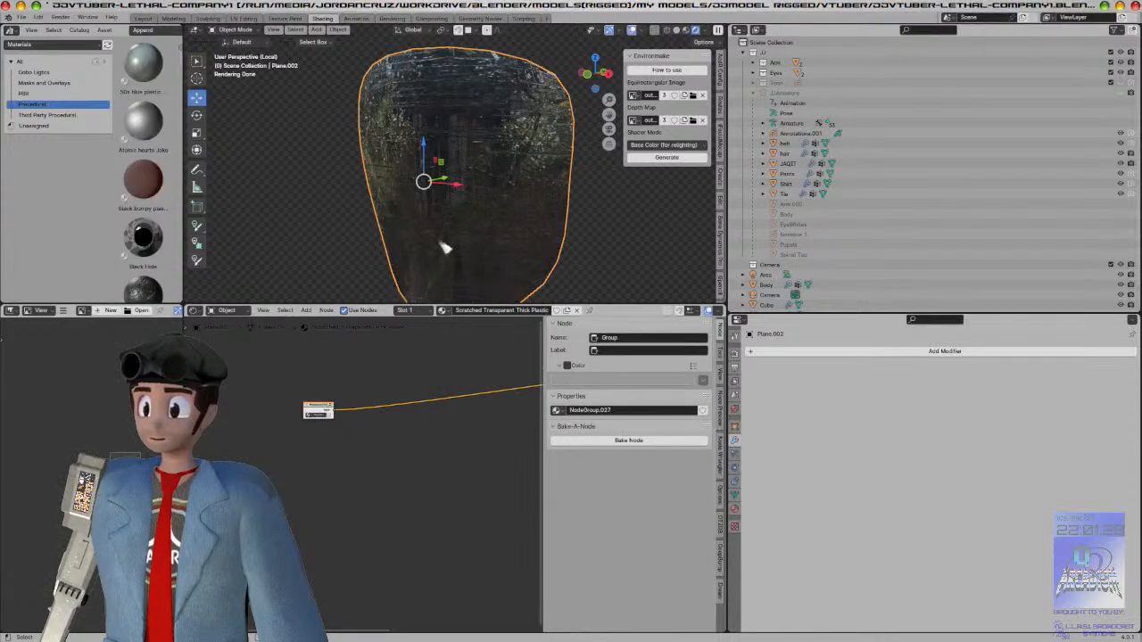
Step: Unwrap the whole visor mesh with Smart UV Project and check the layout in the UV Editing workspace
key(KP_1)
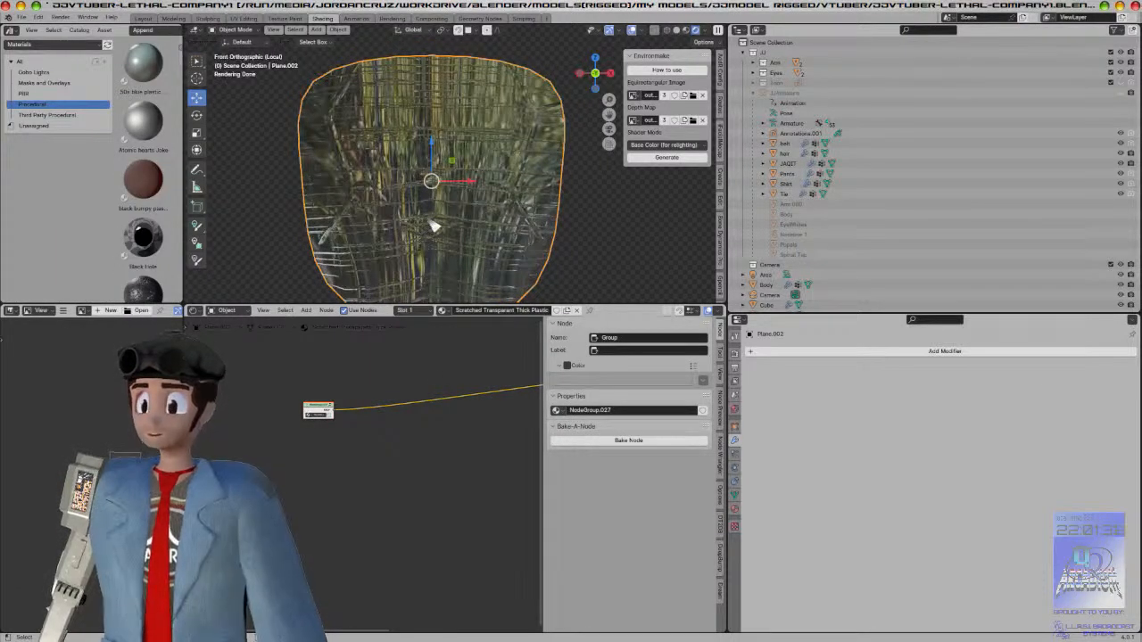
key(Tab)
key(u)
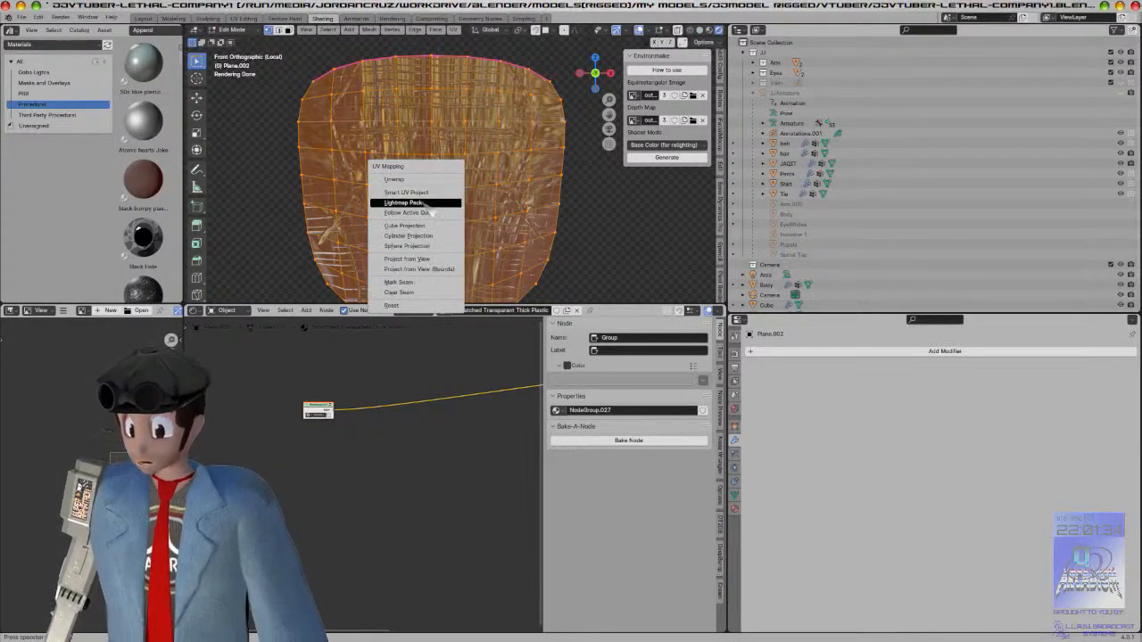
click(421, 194)
click(434, 287)
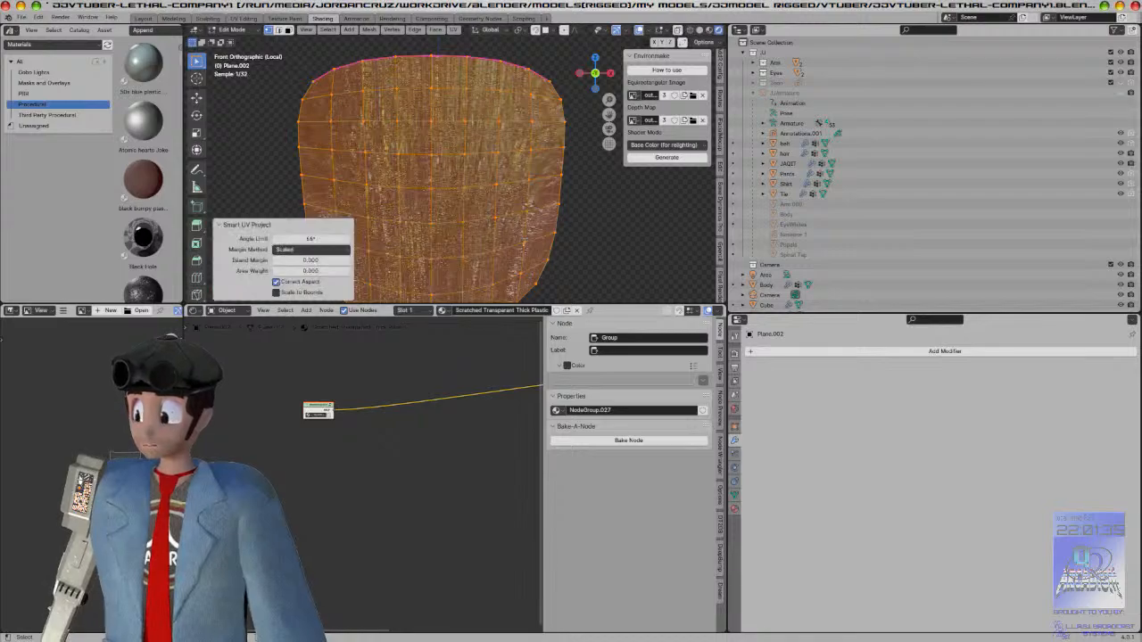
key(Tab)
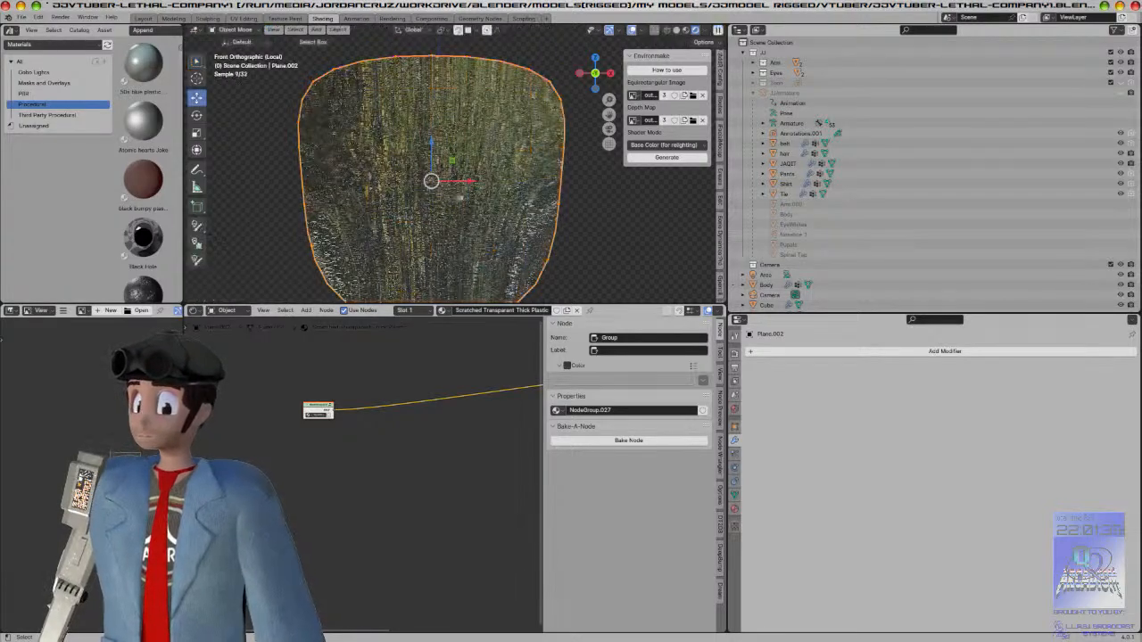
click(244, 18)
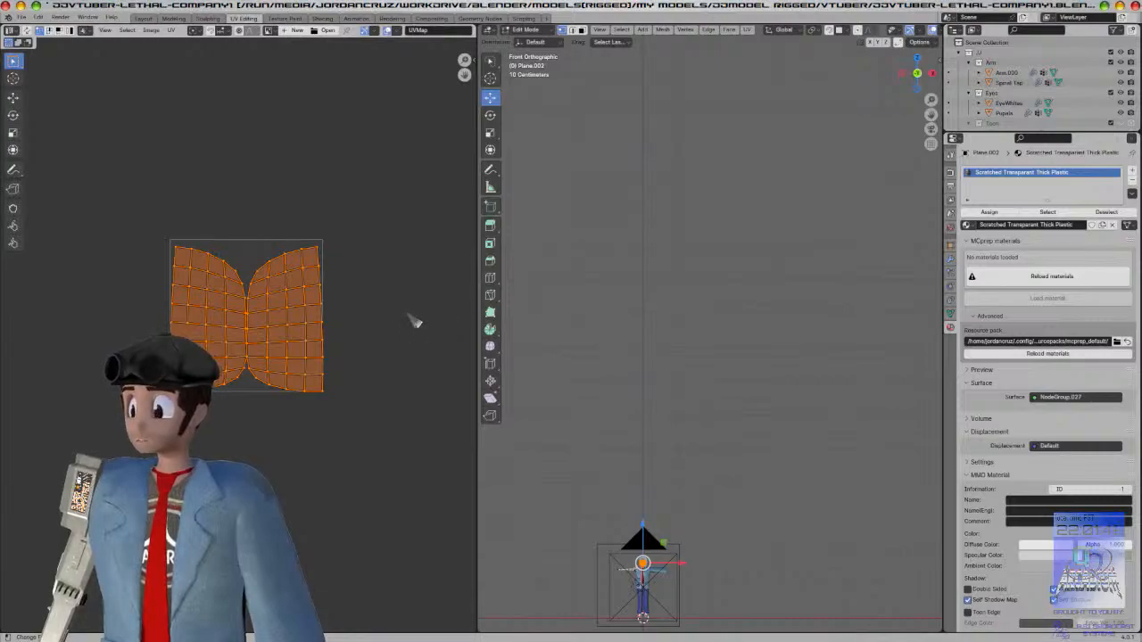
Step: In the Layout workspace, select the visor's complete outer boundary edges and mark them as a seam
click(145, 18)
key(Tab)
key(alt+a)
alt+click(243, 121)
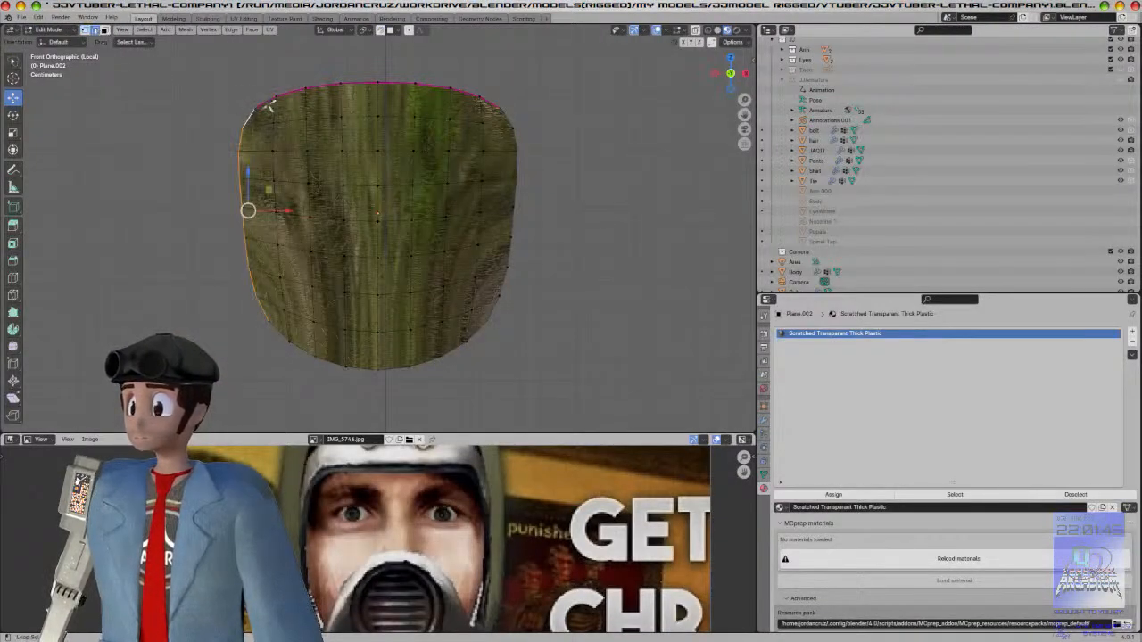
alt+shift+click(281, 95)
alt+shift+click(514, 158)
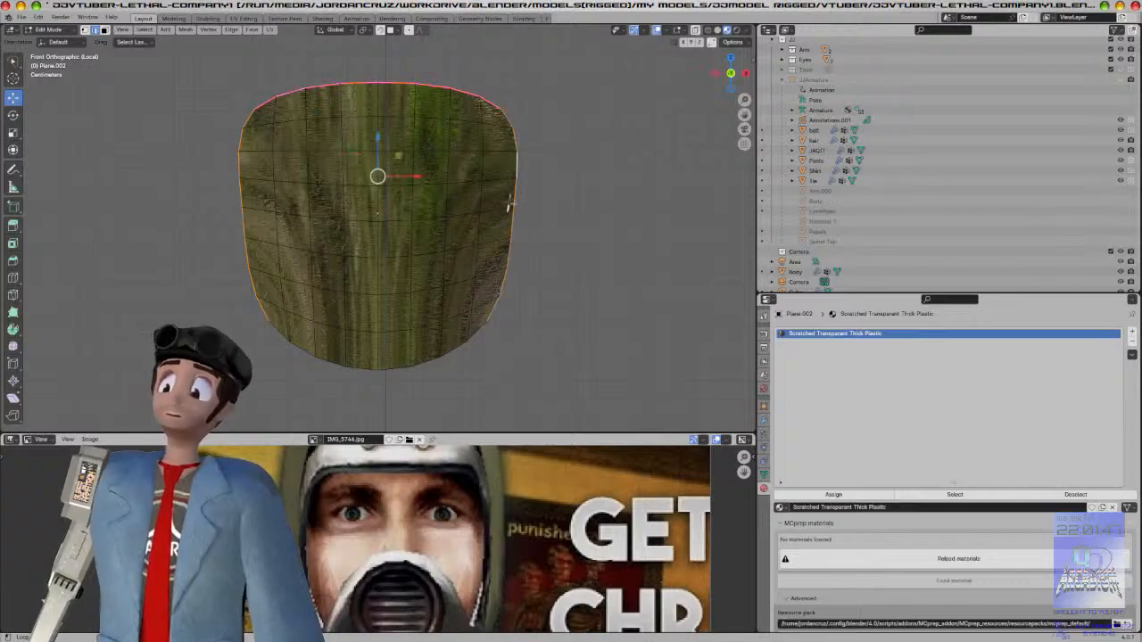
alt+shift+click(459, 351)
right_click(459, 351)
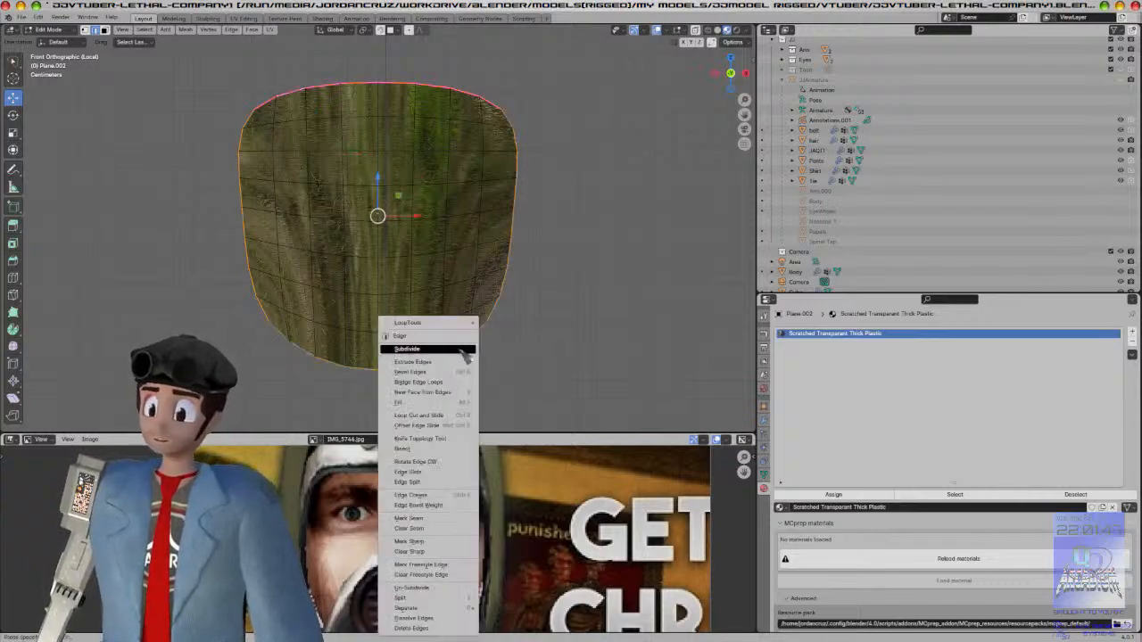
click(428, 522)
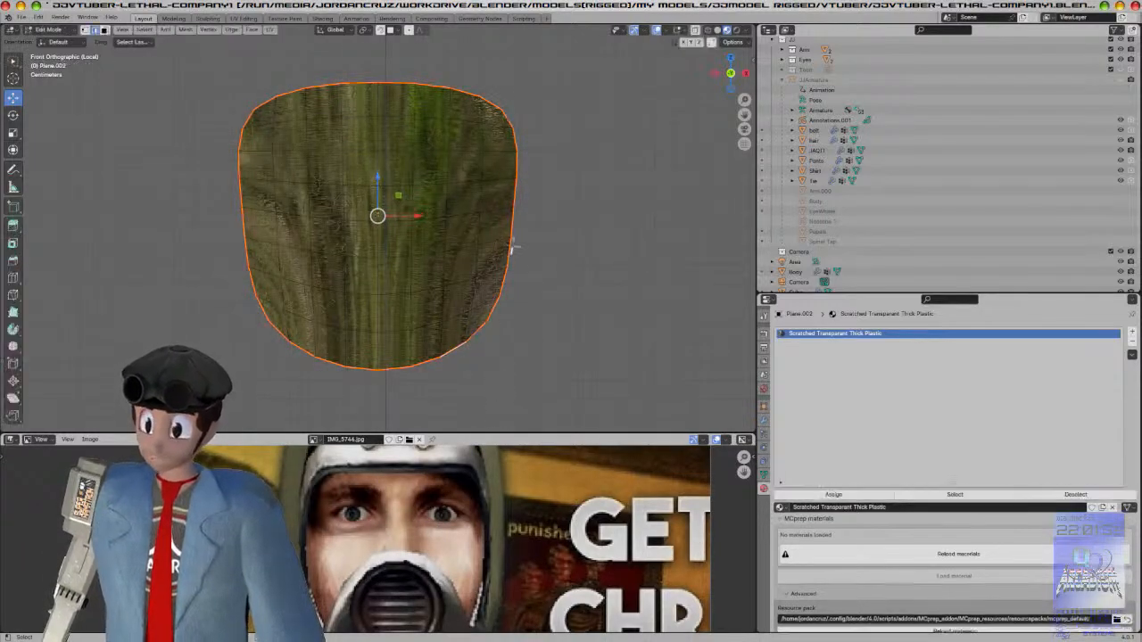
Step: Apply Smart UV Project to all of the visor's faces with the new seam and check the resulting UV layout
key(a)
key(u)
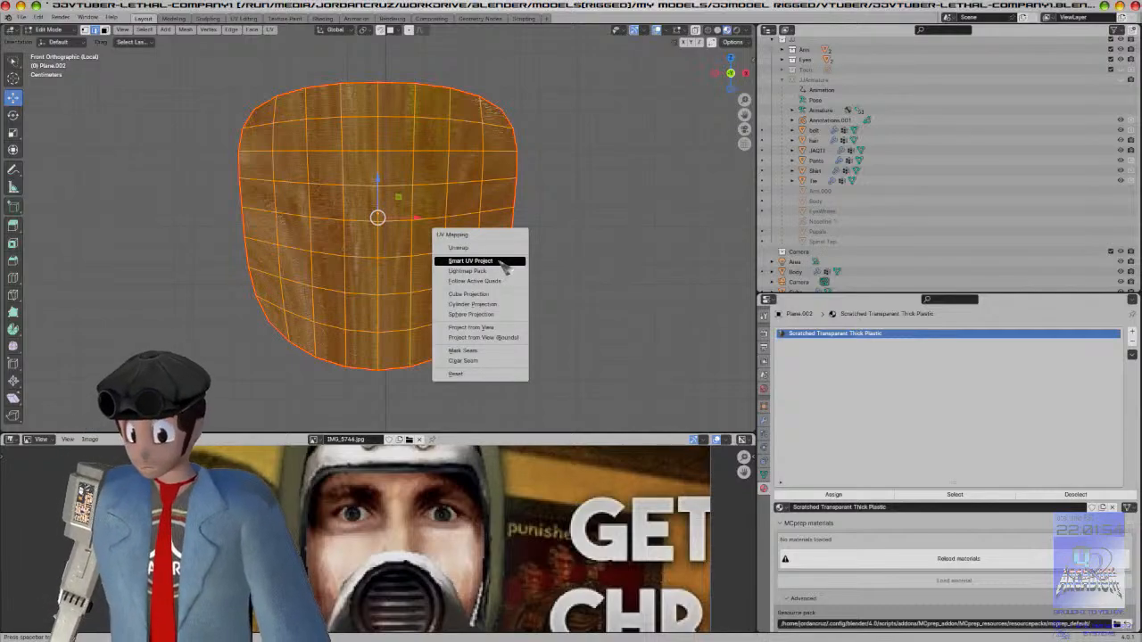
click(505, 265)
click(513, 358)
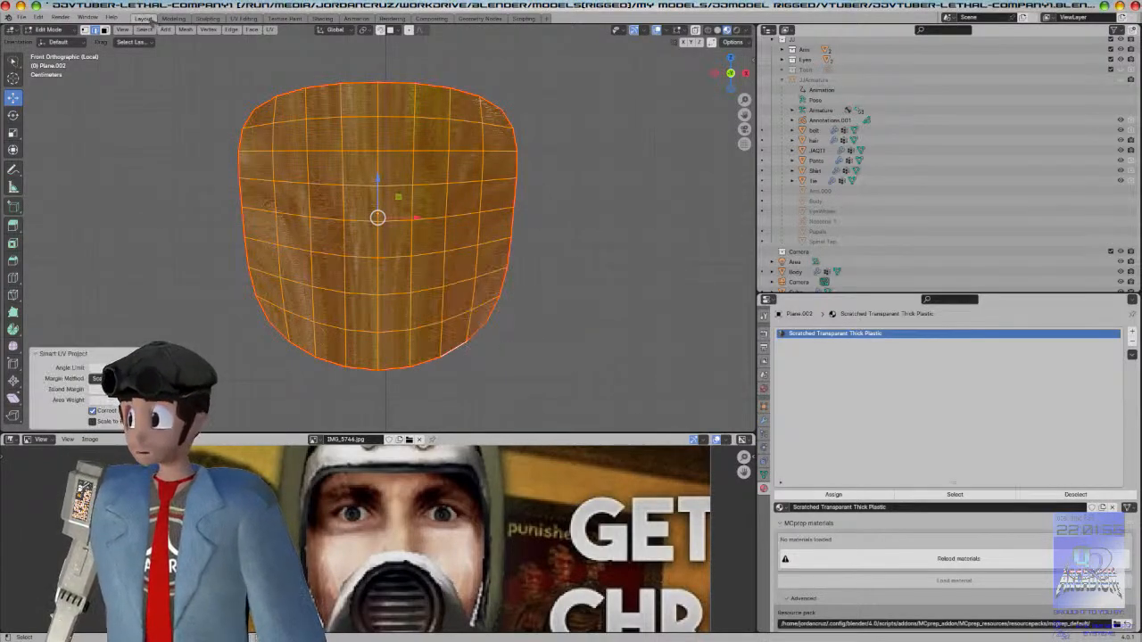
click(245, 19)
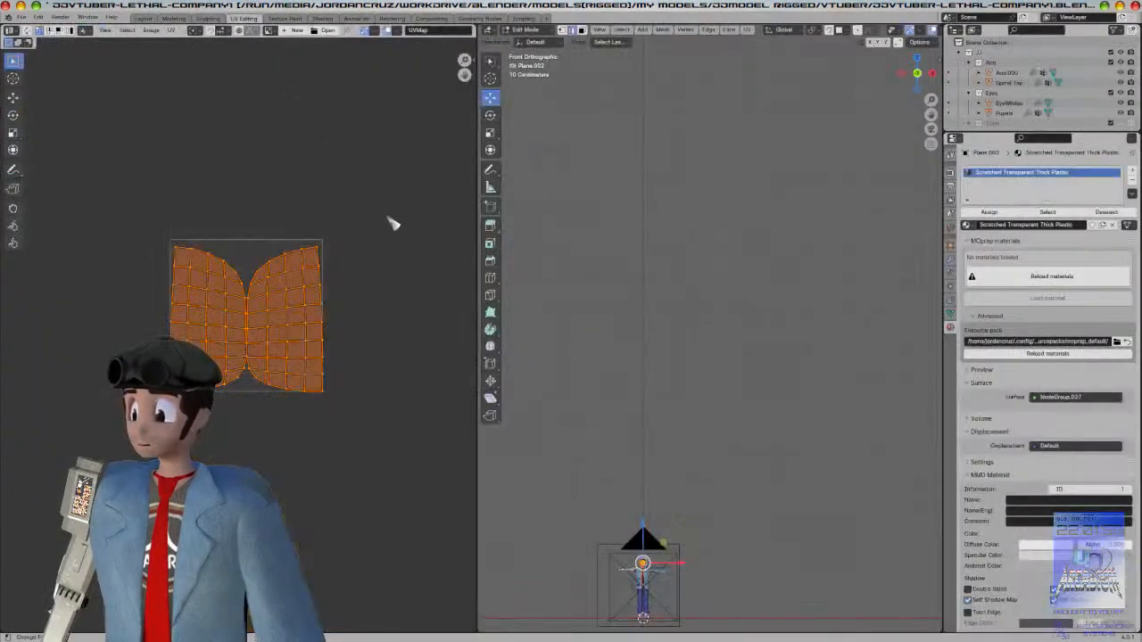
Step: Unwrap the visor with the standard Unwrap, rotate its UV island by 90°, and scale it down to about one sixth
key(u)
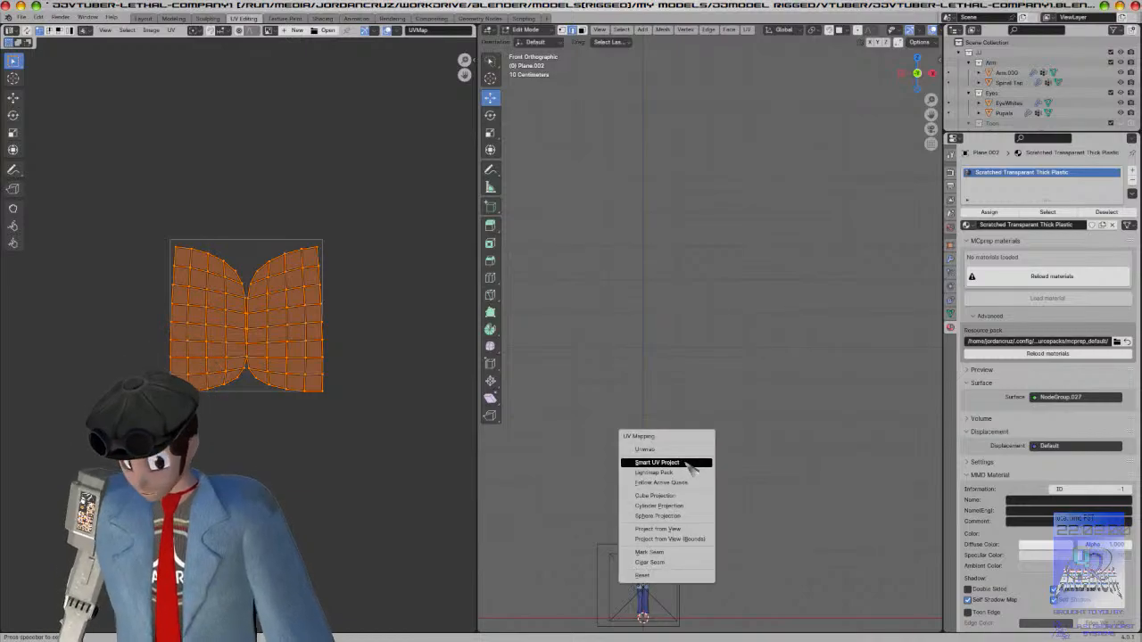
click(683, 450)
text(r90)
key(Return)
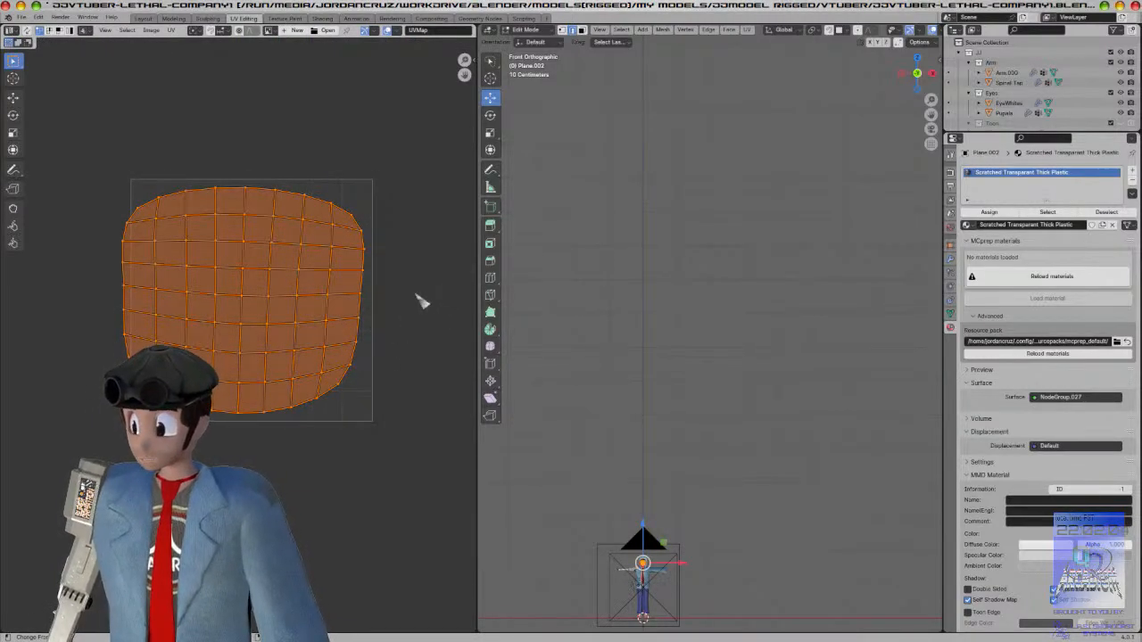
key(s)
click(273, 302)
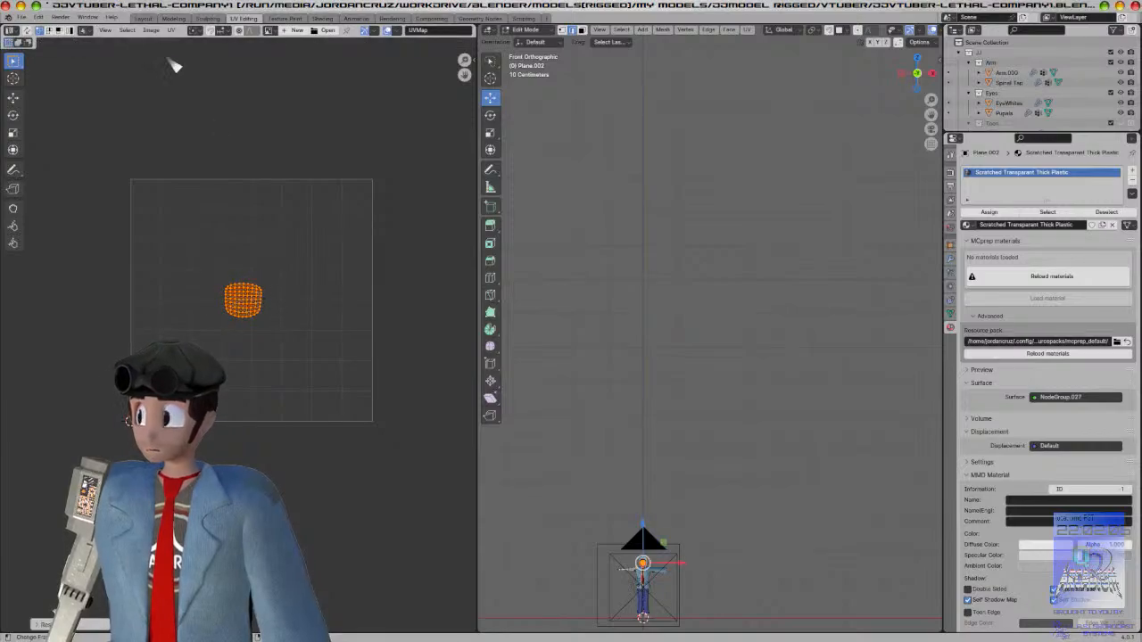
Step: Leave mesh editing and bake the visor's node group in the Shading workspace at 2048 resolution with BSDF output, replacing the node with the result
click(148, 20)
key(Tab)
key(Tab)
middle_drag(559, 257, 298, 106)
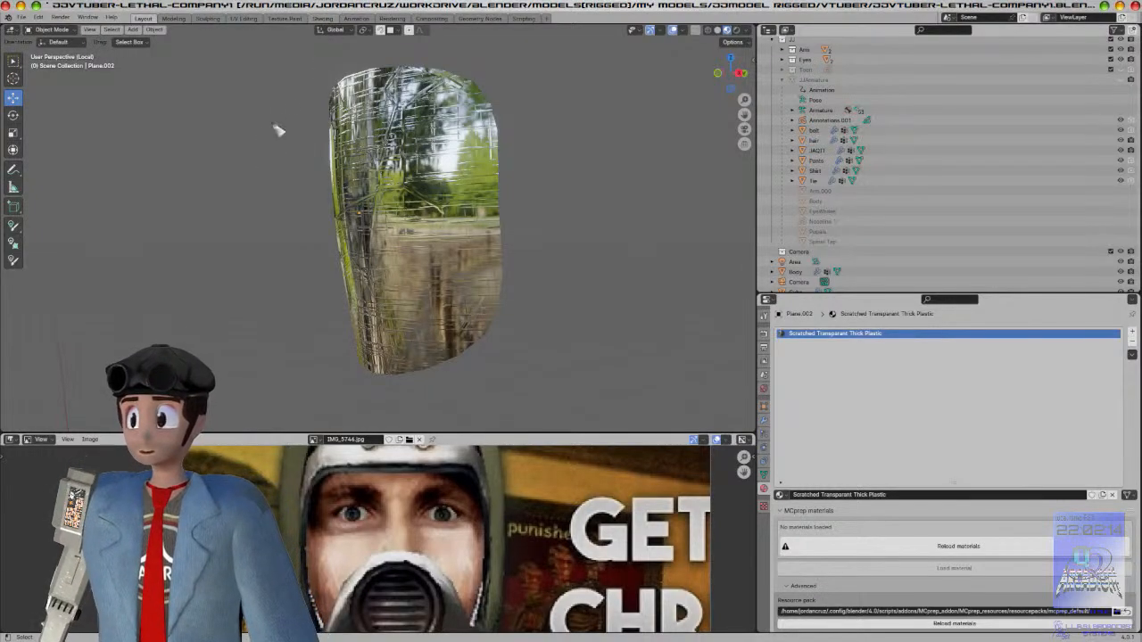
click(323, 18)
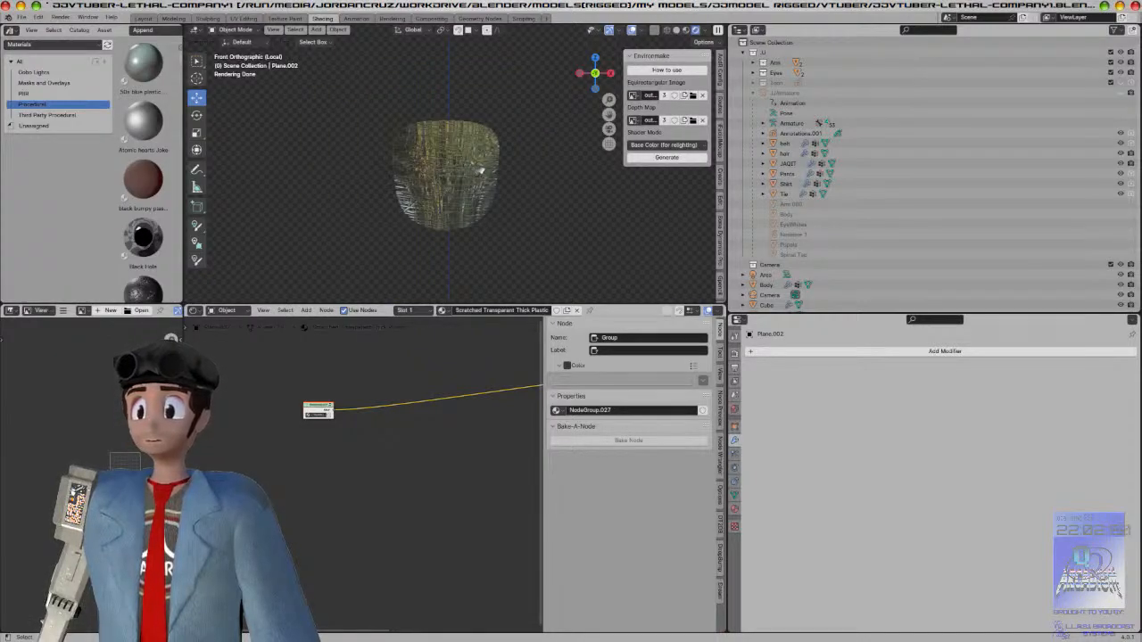
click(470, 212)
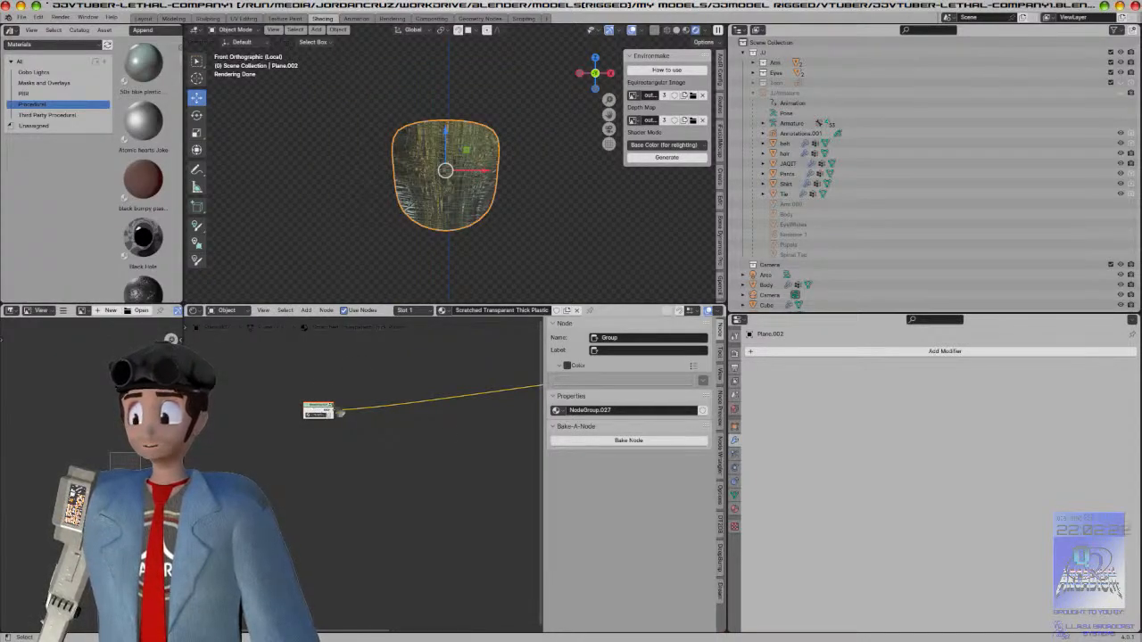
click(652, 442)
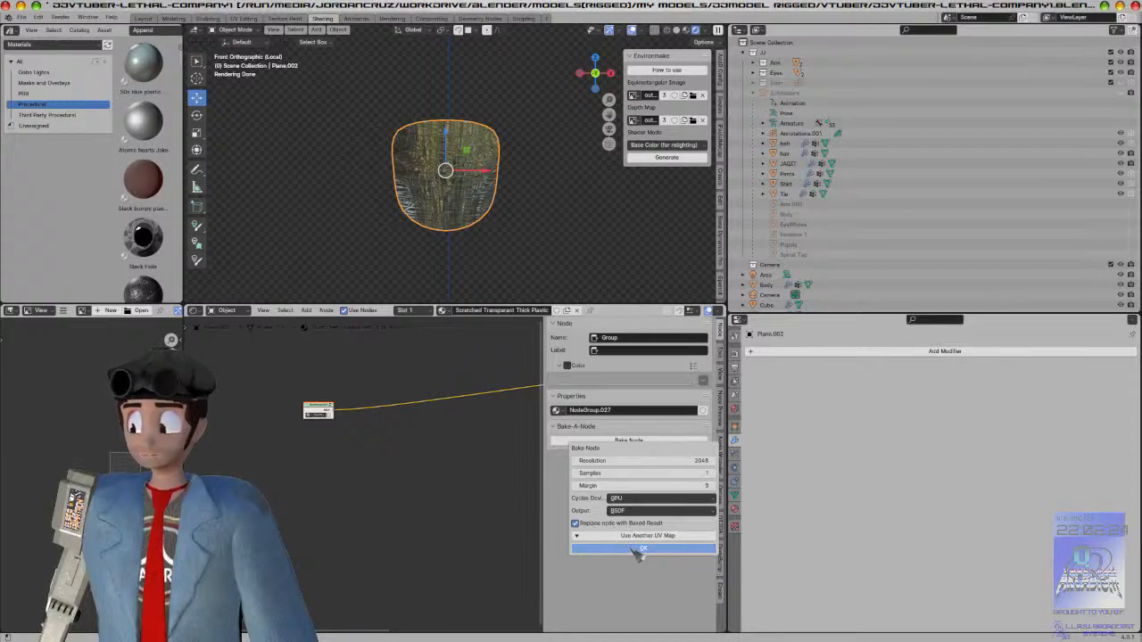
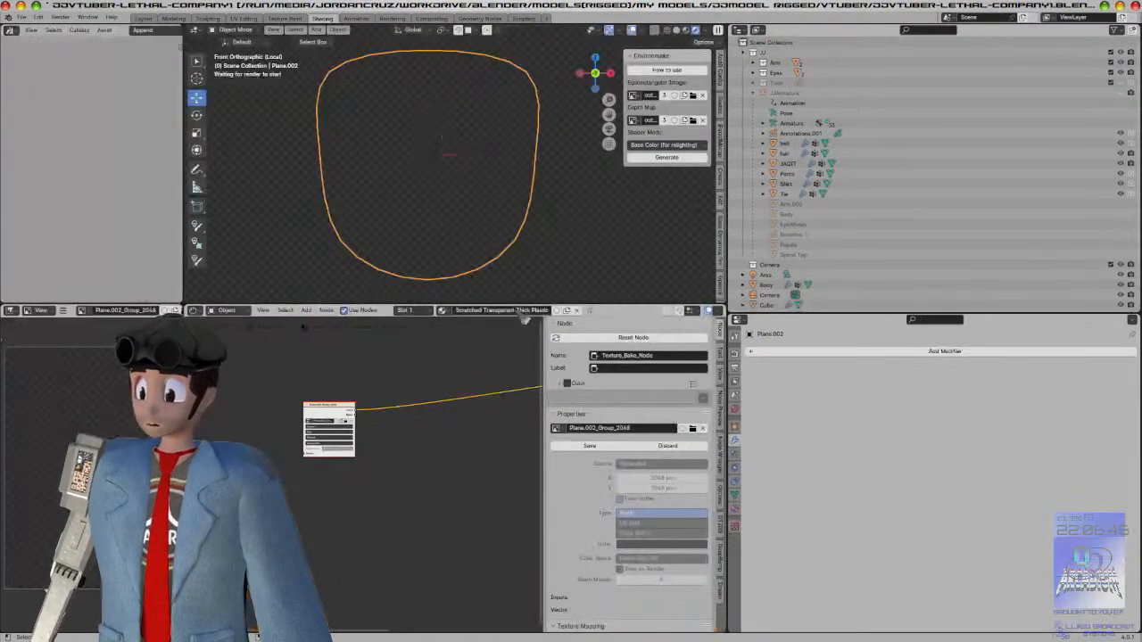
Step: Place the MToon_unversioned node between the baked texture node and the Material Output
scroll(400, 483, down, 2)
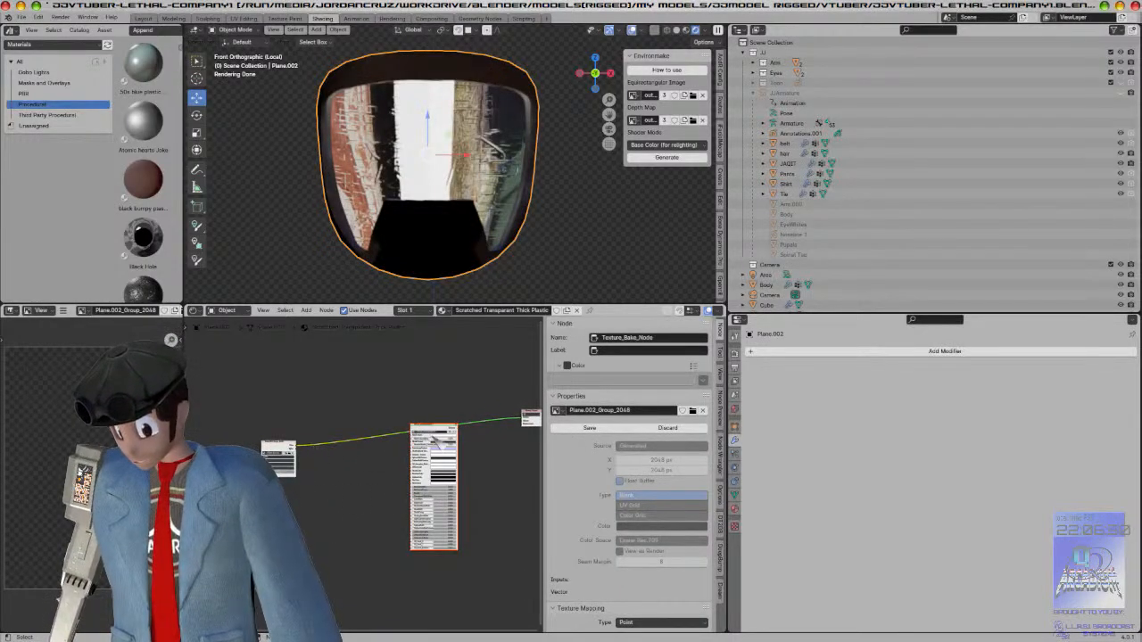
key(g)
click(476, 467)
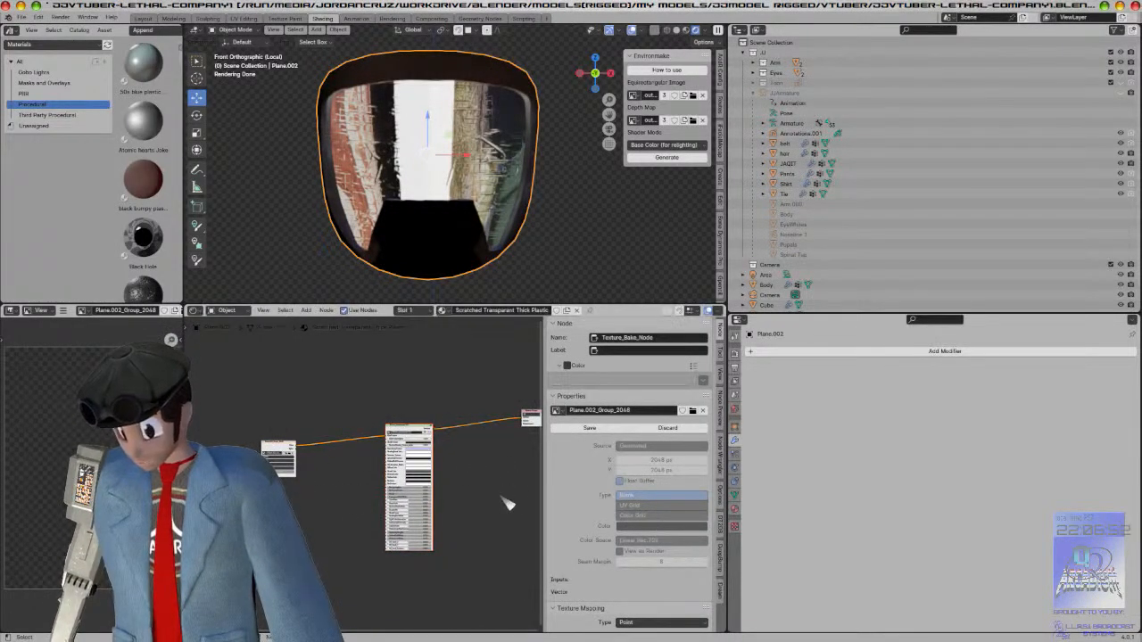
scroll(505, 502, up, 5)
middle_drag(387, 477, 402, 487)
click(402, 485)
Step: Rearrange the baked texture, MToon and Material Output nodes into a compact row in the shader editor
drag(212, 428, 323, 439)
middle_drag(369, 512, 263, 572)
drag(382, 446, 448, 400)
middle_drag(493, 457, 341, 454)
drag(278, 400, 376, 411)
middle_drag(207, 505, 390, 474)
drag(257, 451, 456, 393)
middle_drag(456, 393, 279, 418)
scroll(491, 492, up, 2)
middle_drag(285, 530, 393, 502)
drag(342, 374, 290, 377)
middle_drag(417, 548, 343, 556)
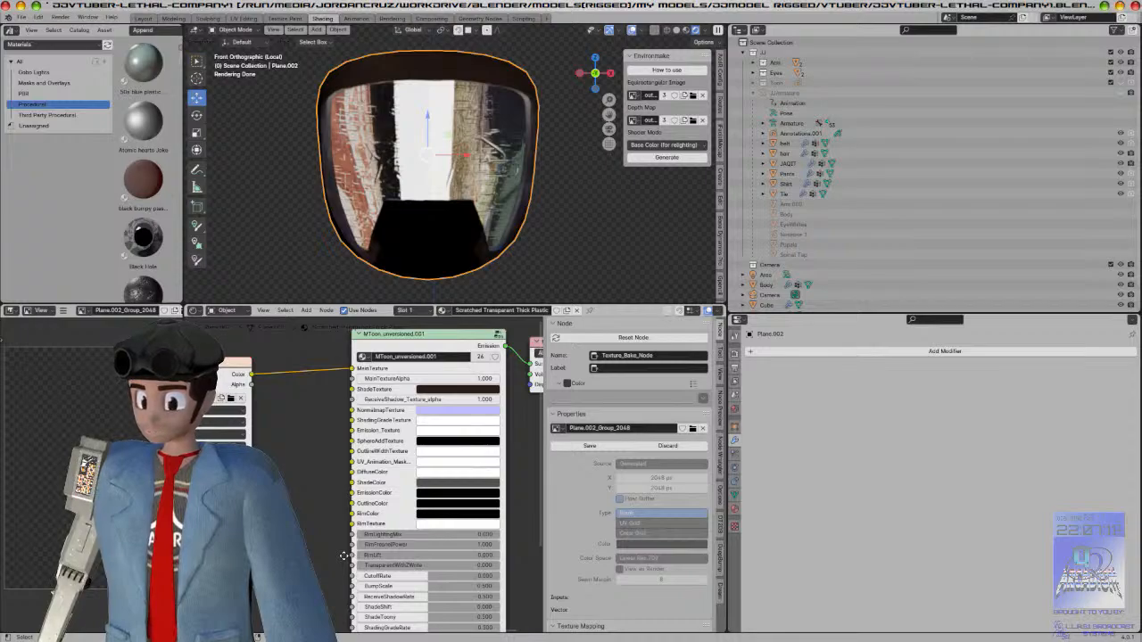
Step: Move the MToon node and the baked texture node closer together and look over the MToon node's lower inputs
middle_drag(344, 556, 305, 537)
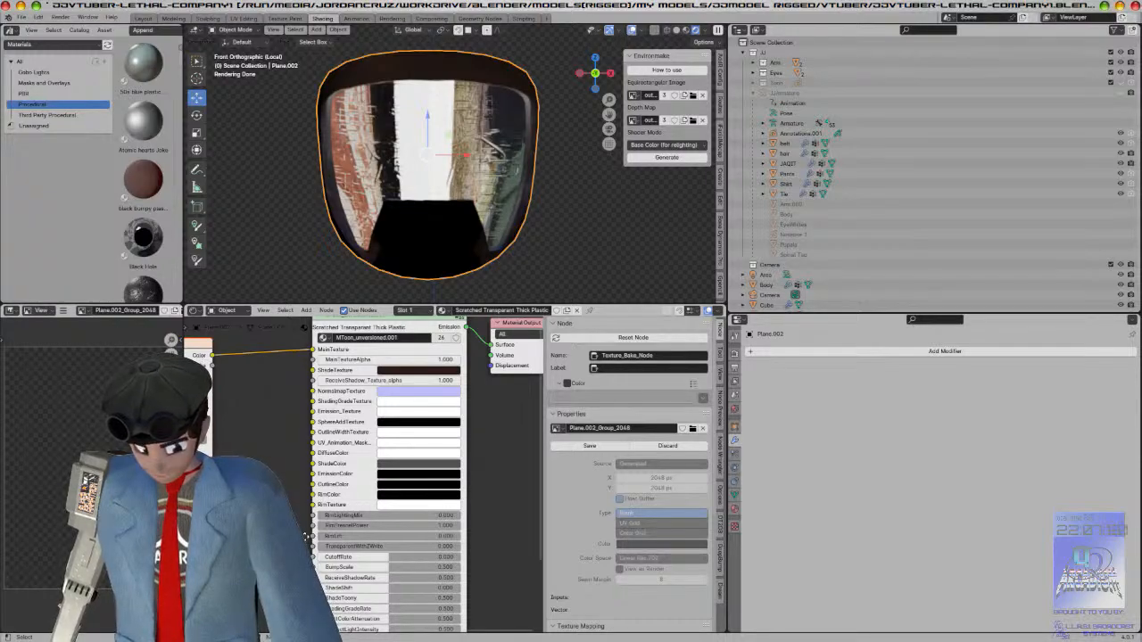
middle_drag(308, 537, 292, 542)
middle_drag(482, 488, 470, 520)
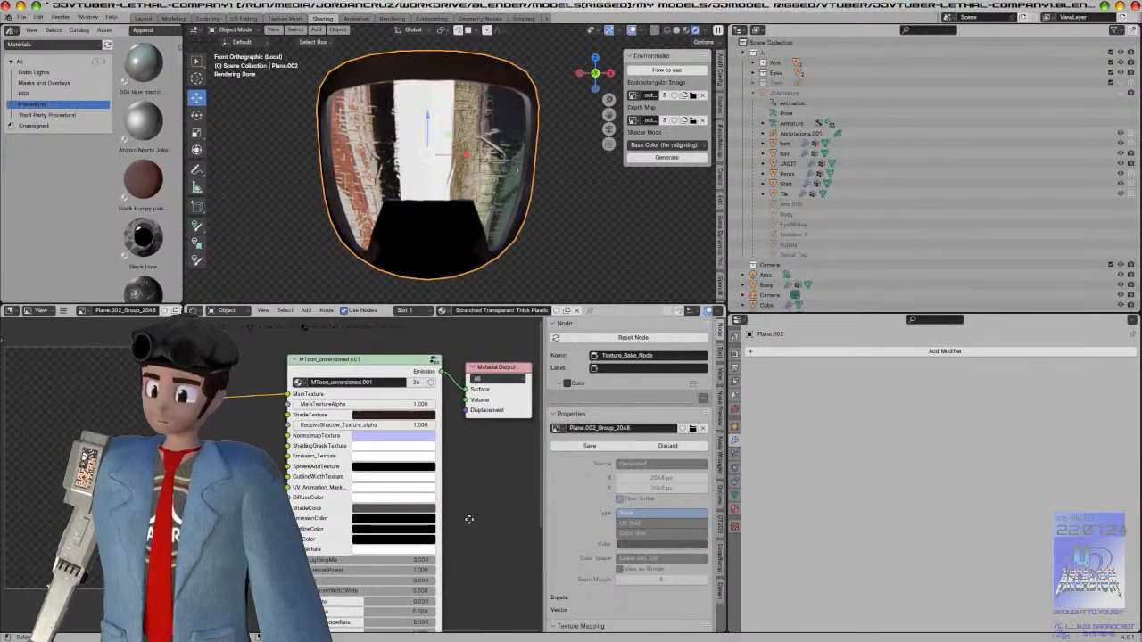
mouse_move(399, 366)
mouse_down()
mouse_move(356, 389)
mouse_move(373, 370)
mouse_move(388, 385)
mouse_move(424, 386)
mouse_move(397, 383)
mouse_move(377, 363)
mouse_up()
middle_drag(467, 477, 513, 444)
scroll(512, 444, down, 1)
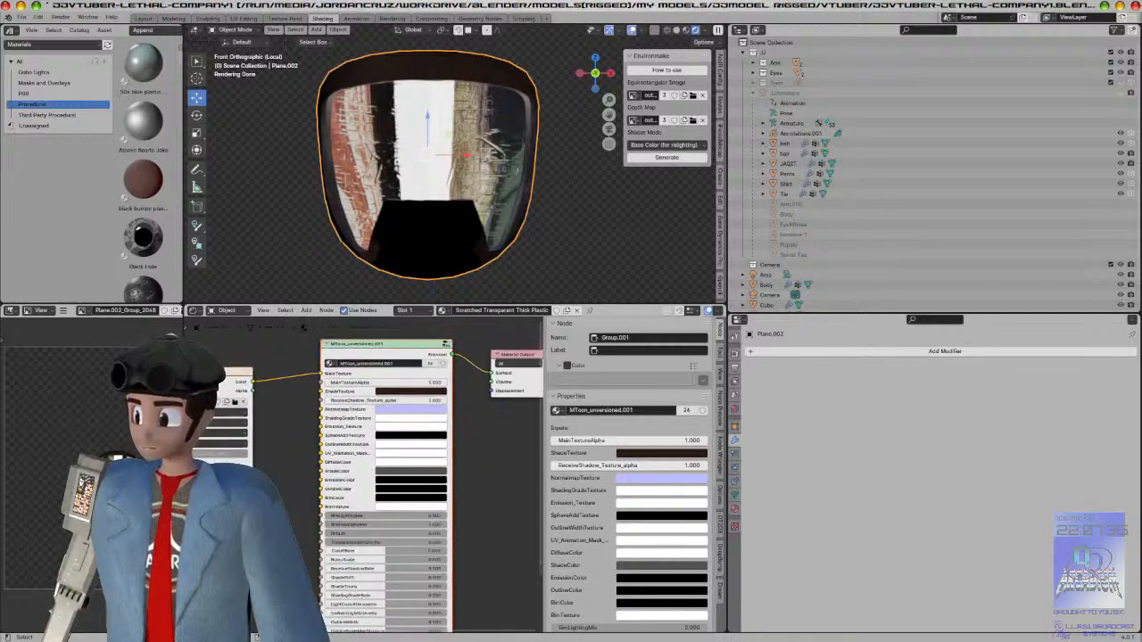
drag(222, 377, 270, 365)
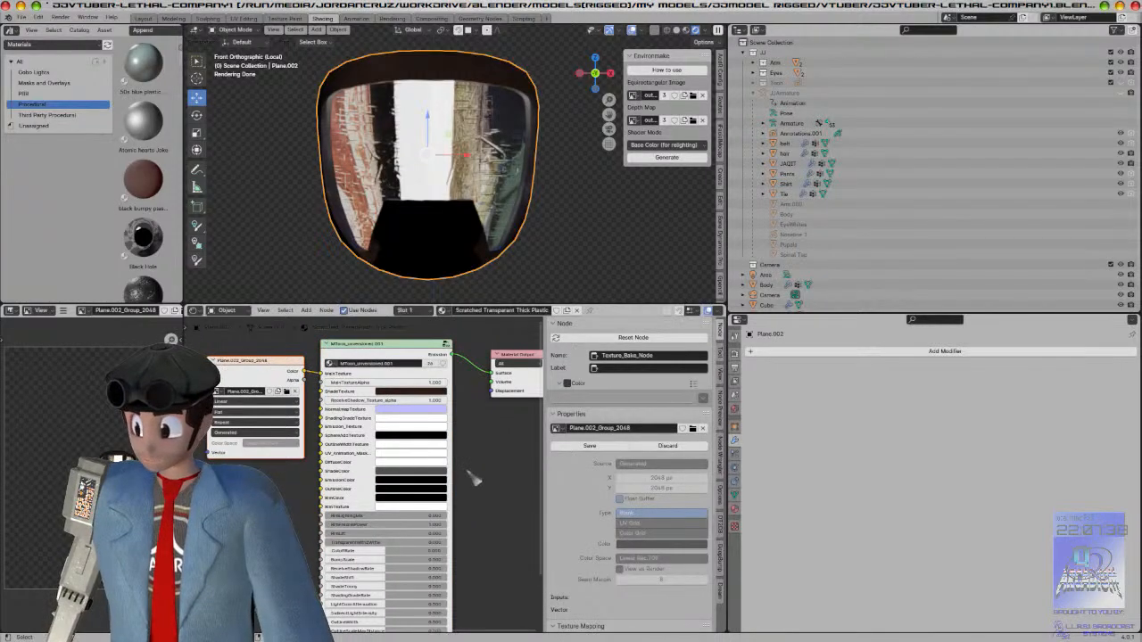
scroll(474, 478, up, 3)
middle_drag(494, 484, 489, 357)
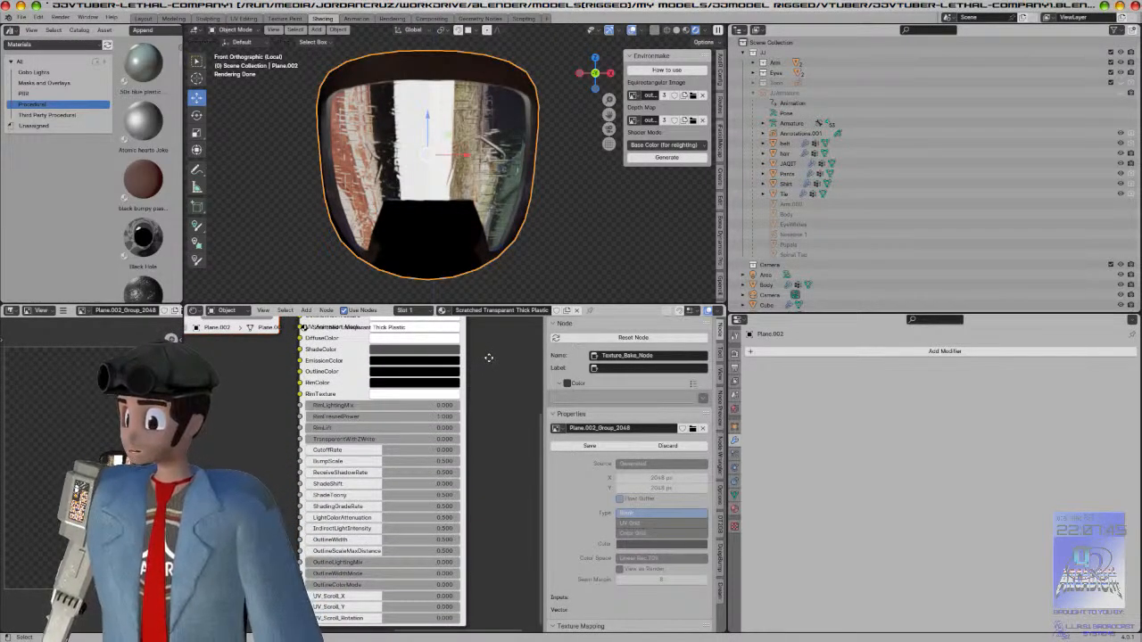
Step: Lower the visor material's MainTextureAlpha on the MToon node to 0.072 and save the file
middle_drag(489, 358, 496, 466)
drag(223, 348, 257, 352)
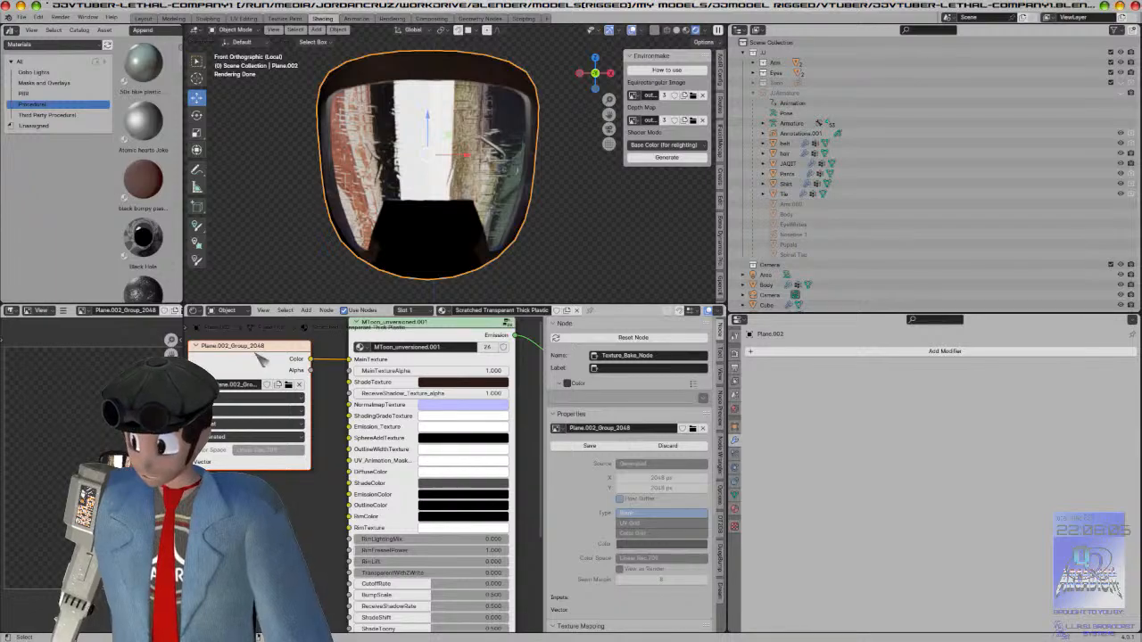
scroll(332, 420, up, 4)
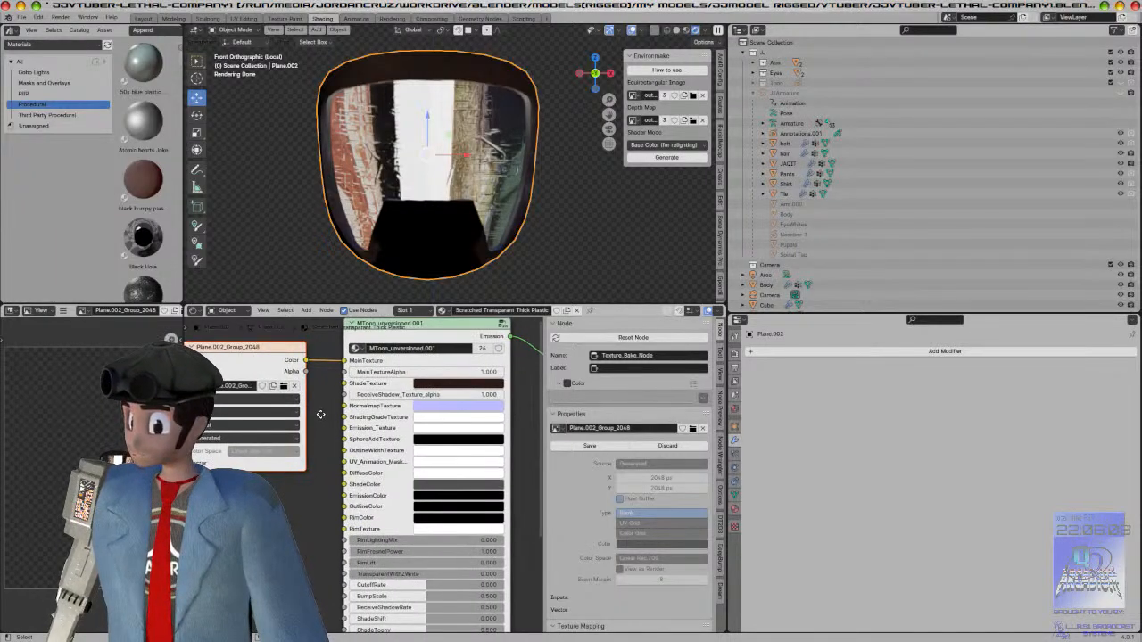
middle_drag(371, 421, 320, 428)
drag(421, 397, 513, 395)
drag(423, 362, 272, 362)
drag(364, 362, 293, 361)
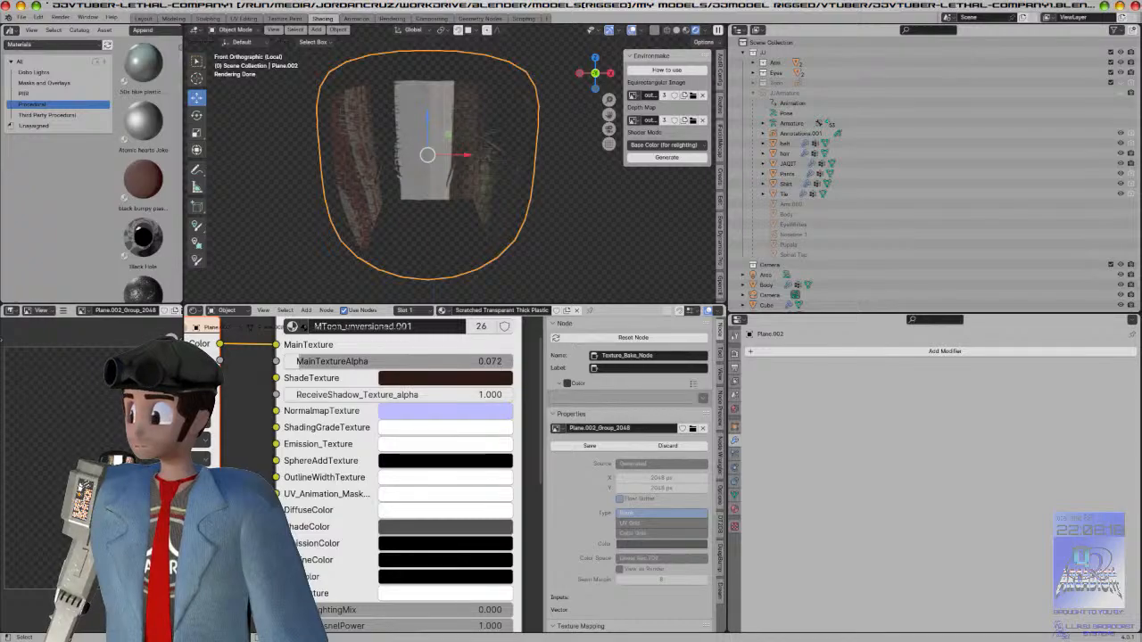
scroll(348, 411, down, 2)
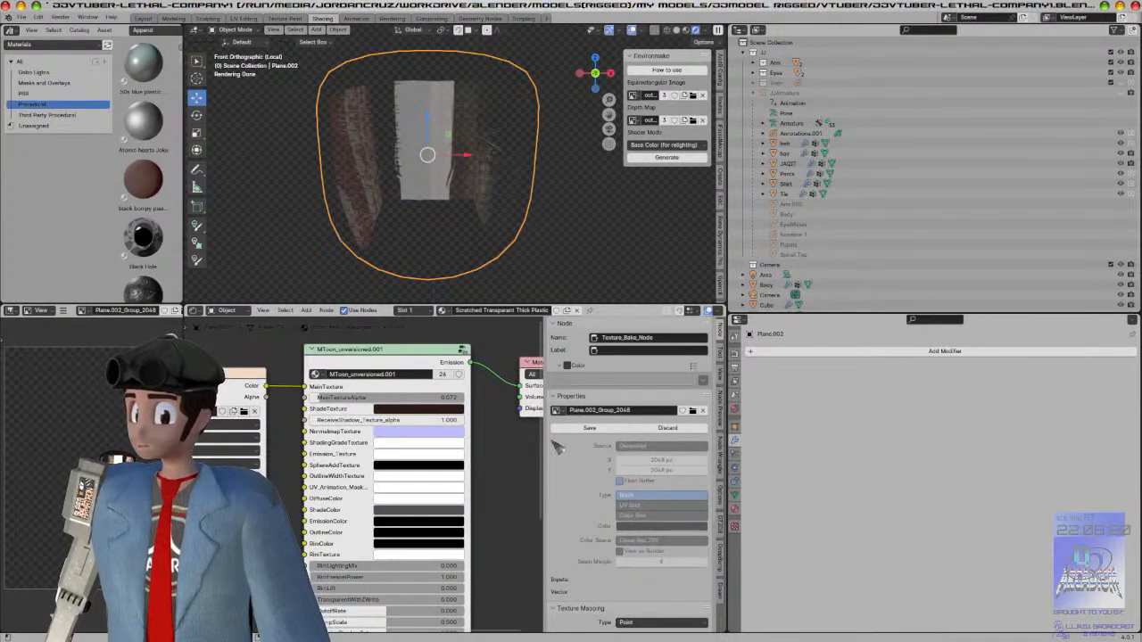
middle_drag(508, 447, 437, 443)
middle_drag(538, 280, 541, 247)
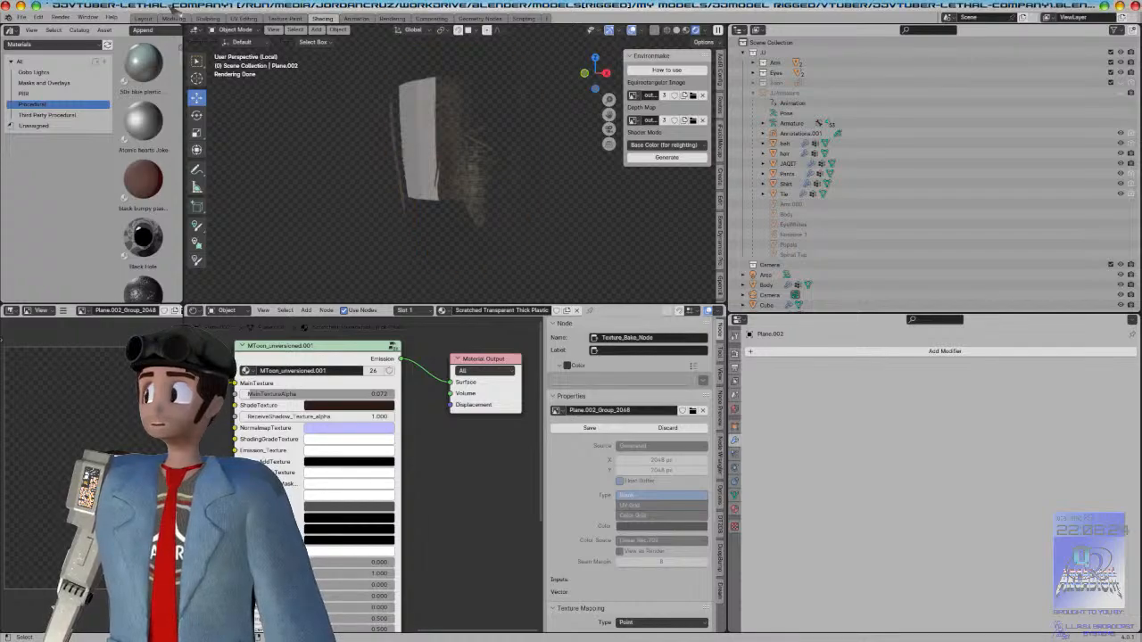
key(ctrl+s)
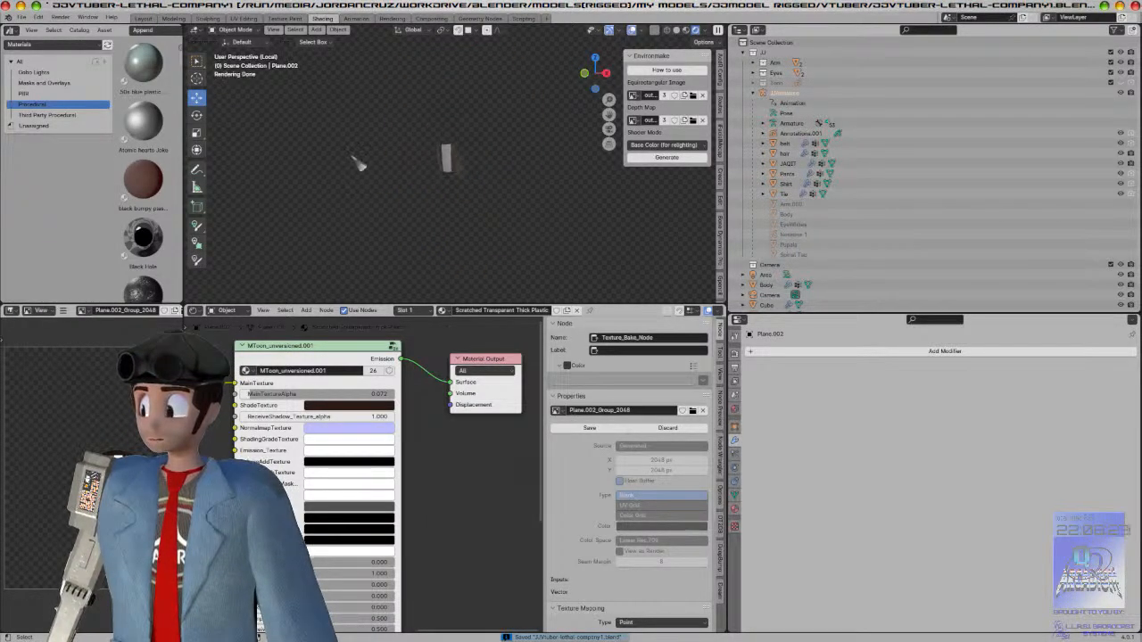
Step: Leave the isolated visor view, select the helmet object, and show its mesh in Edit Mode with wireframe shading
key(KP_1)
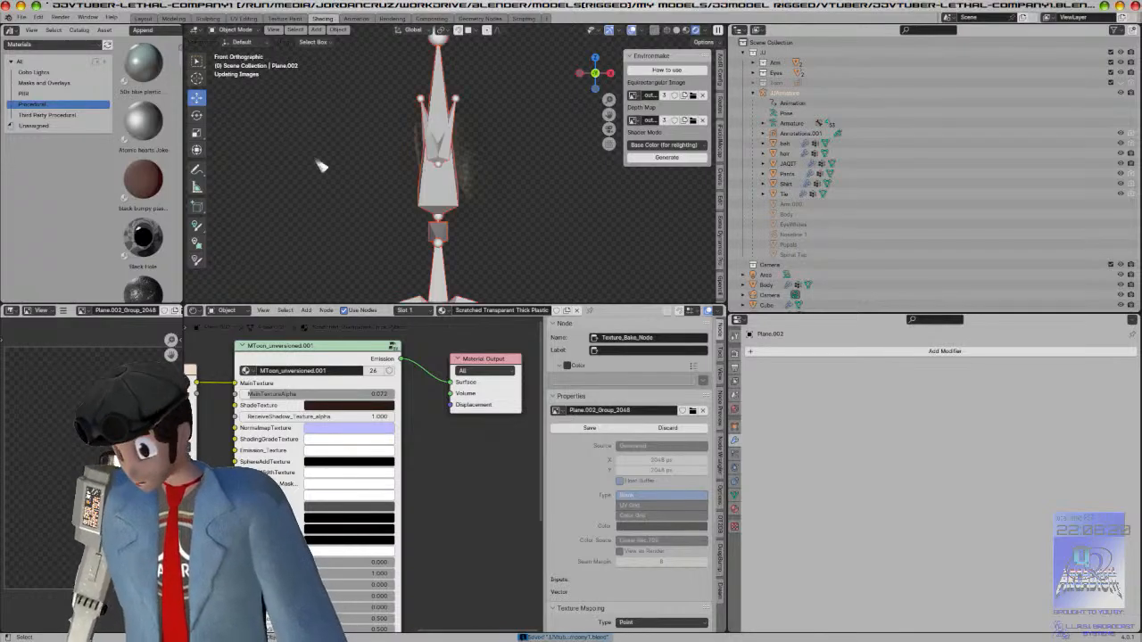
middle_drag(335, 167, 215, 87)
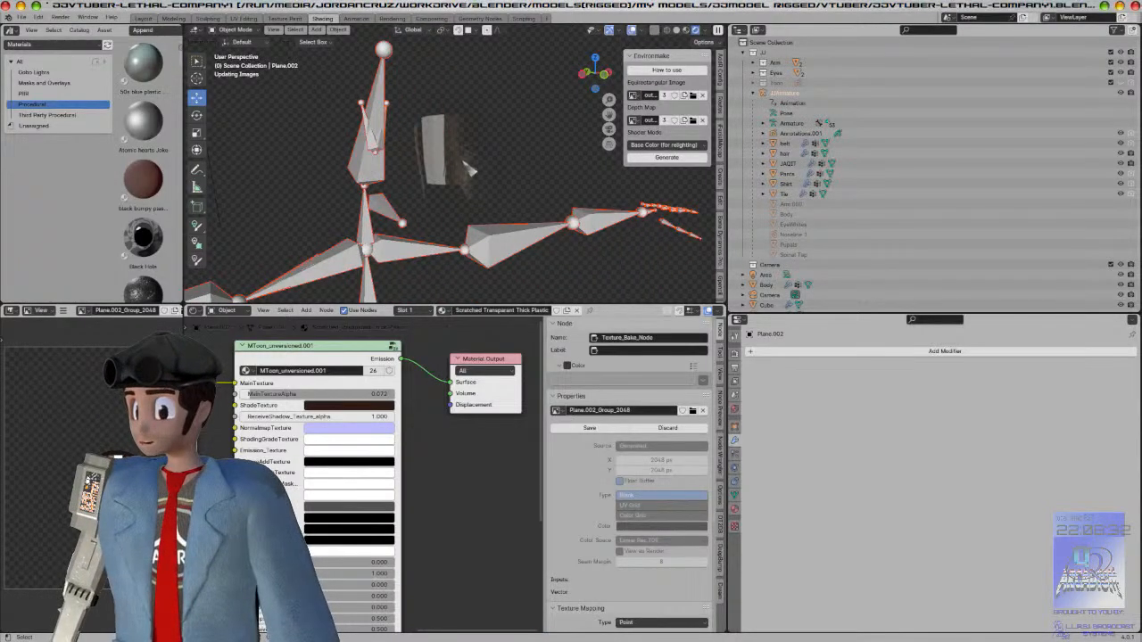
middle_drag(470, 170, 433, 174)
middle_drag(361, 145, 384, 211)
scroll(495, 178, up, 2)
click(402, 217)
key(KP_3)
key(Tab)
scroll(401, 213, up, 3)
shift+middle_drag(475, 236, 456, 114)
key(shift+z)
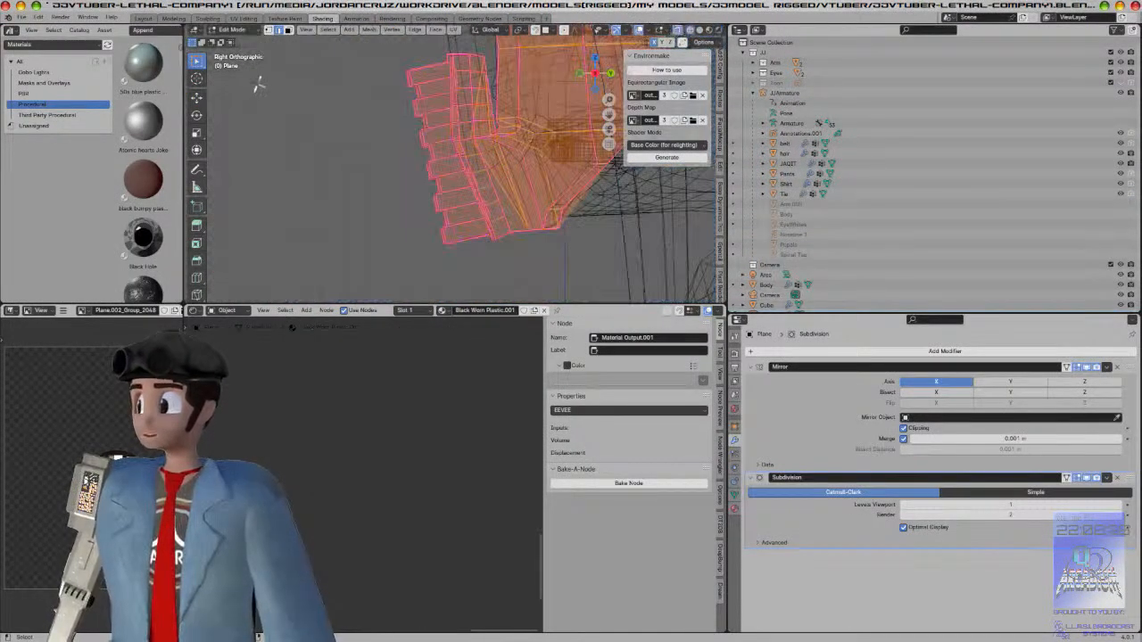
Step: Examine the helmet mesh in wireframe, then return it to Object Mode in the front orthographic view
click(197, 61)
click(250, 127)
mouse_move(288, 159)
middle_down()
mouse_move(471, 186)
mouse_move(465, 203)
middle_up()
scroll(399, 182, down, 3)
key(Tab)
key(KP_1)
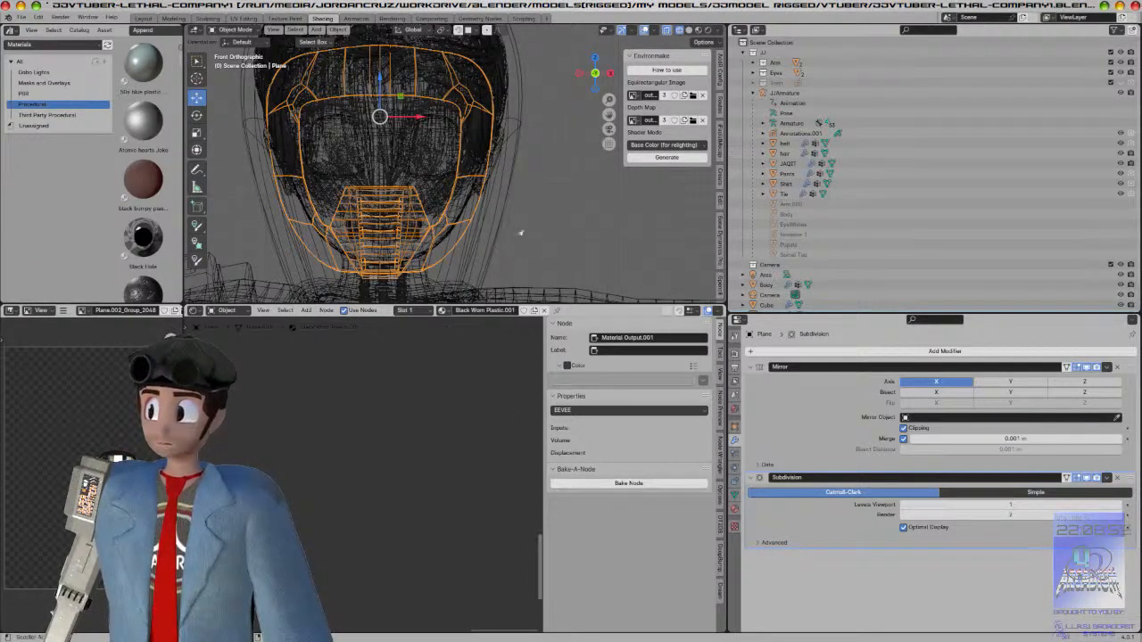
Step: Delete the upper shader nodes and their output from the Black Worn Plastic.001 material, excluding the Scratches 4 frame from the selection
scroll(416, 369, down, 5)
middle_drag(334, 456, 459, 545)
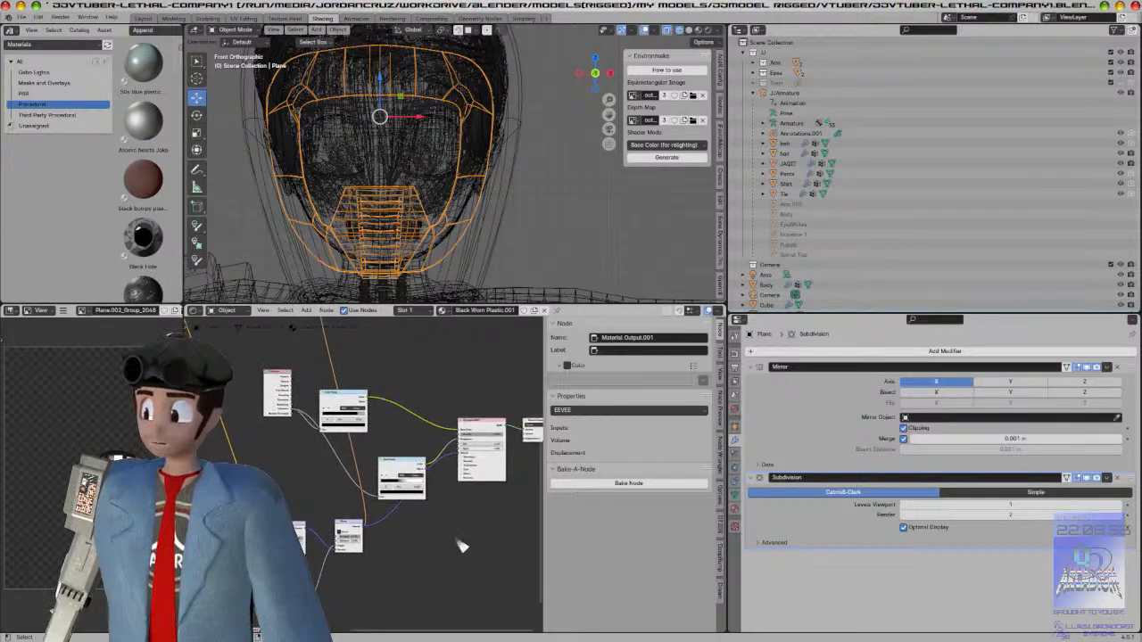
scroll(460, 537, down, 3)
middle_drag(299, 364, 300, 397)
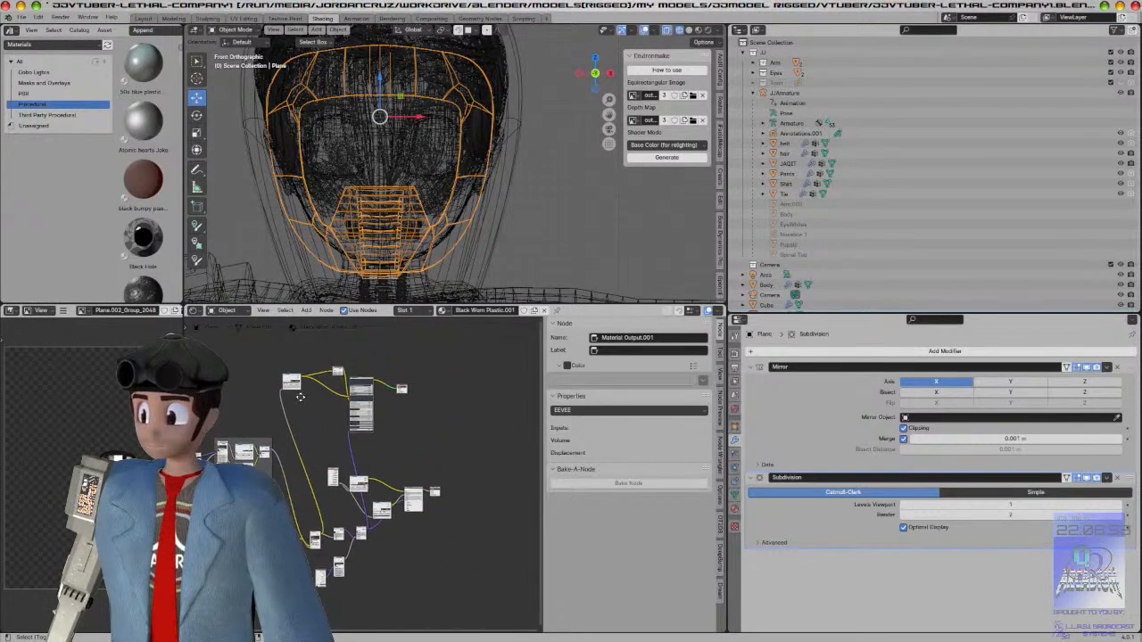
drag(268, 344, 440, 442)
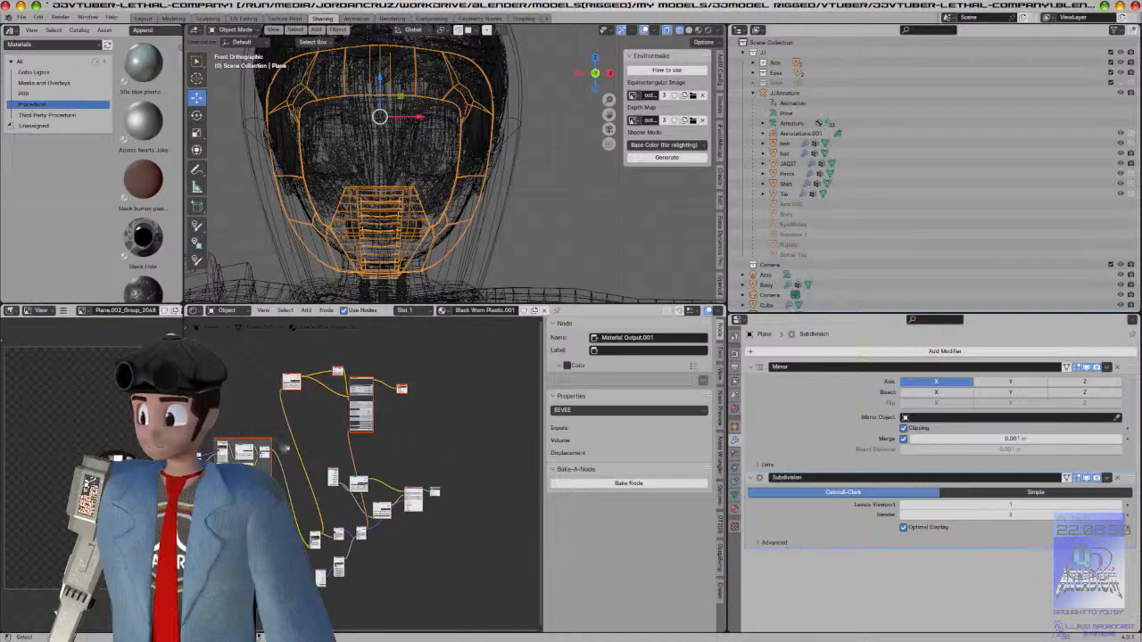
click(286, 446)
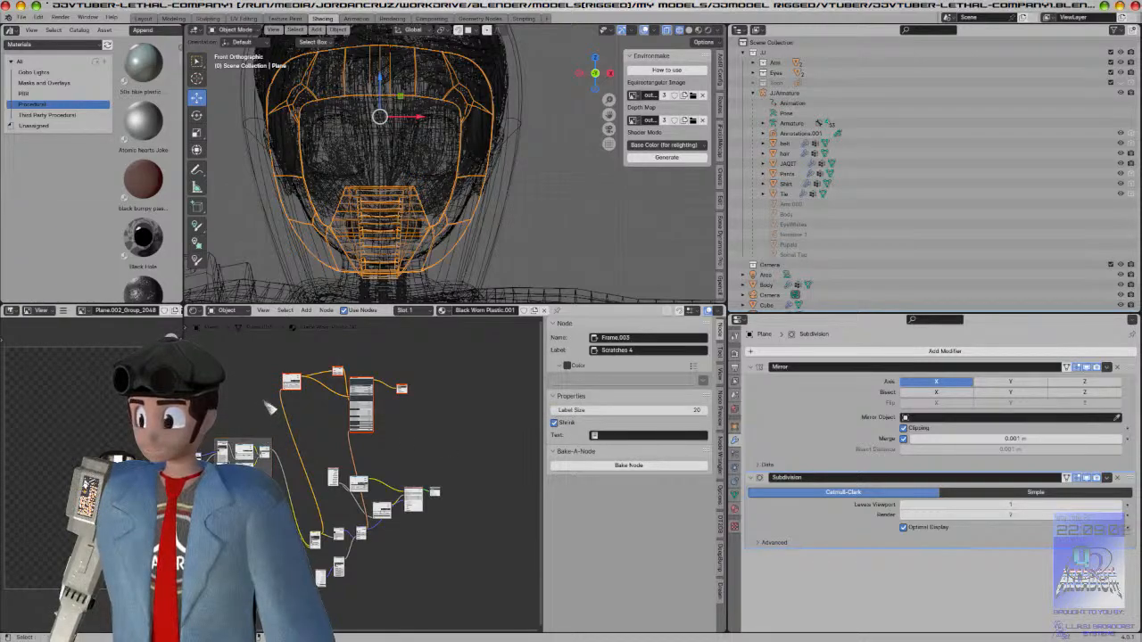
key(x)
Step: Group all remaining nodes feeding the Material Output into one node group and show the model in Material Preview shading
middle_drag(422, 445, 436, 362)
scroll(436, 362, down, 4)
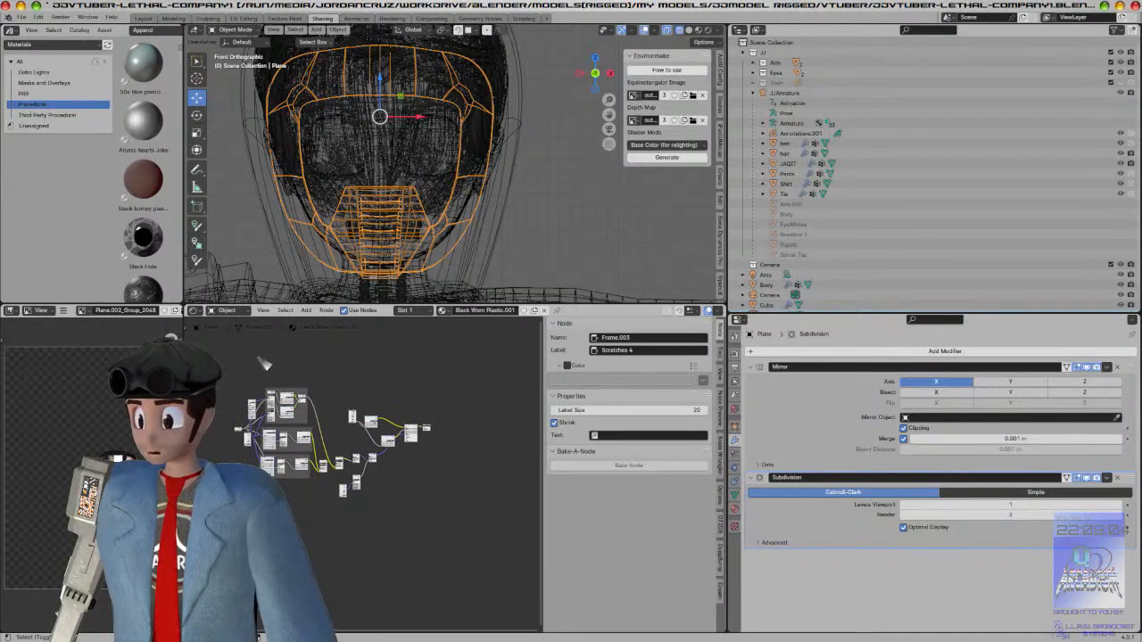
drag(228, 353, 427, 530)
key(ctrl+g)
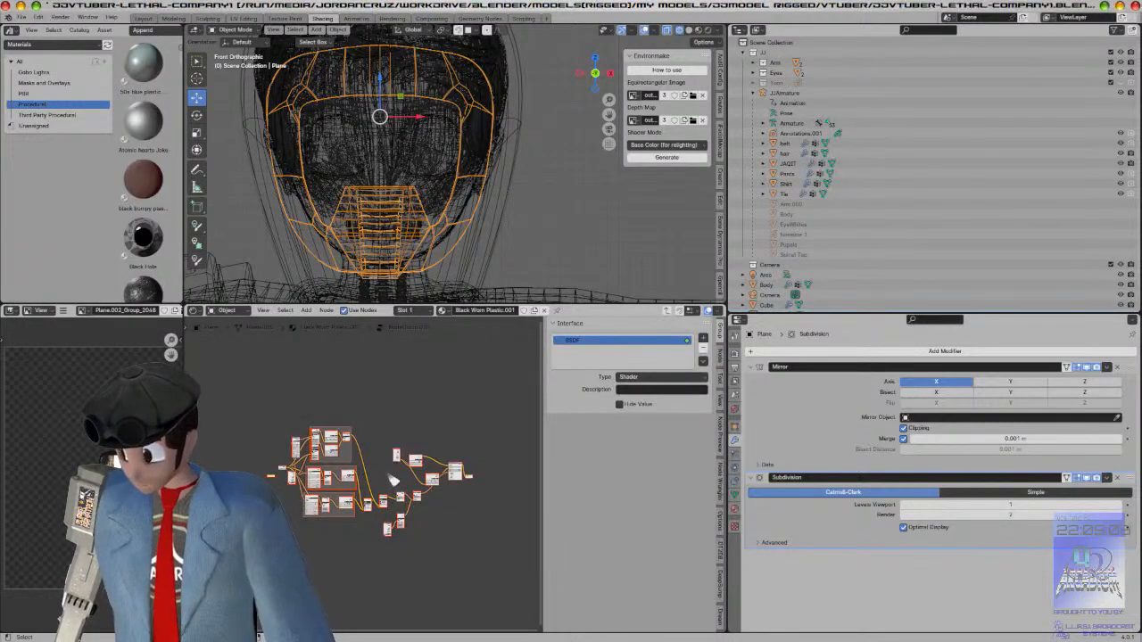
key(Tab)
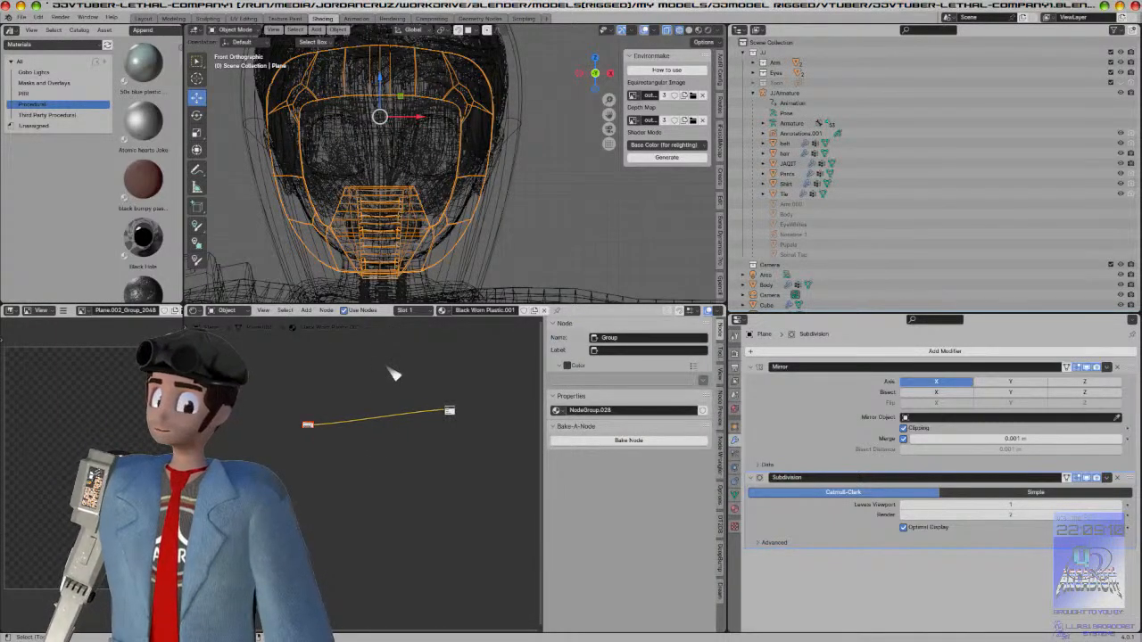
key(z)
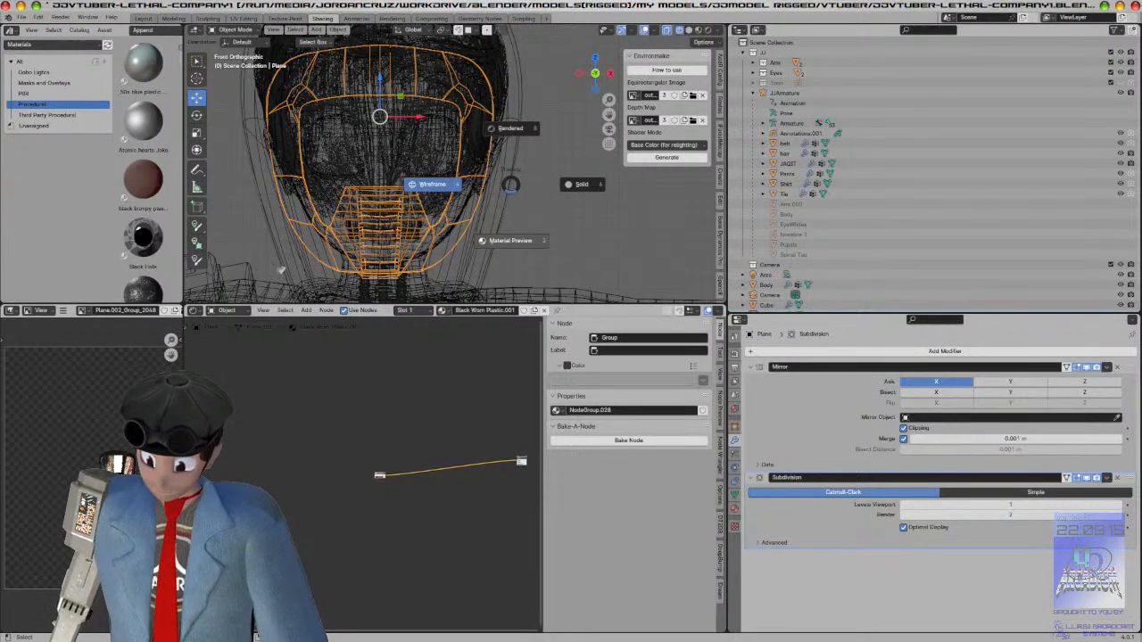
click(510, 240)
Step: Save the baked visor image Plane.002_Group_2048 as a PNG in the vtubertextures folder
click(62, 310)
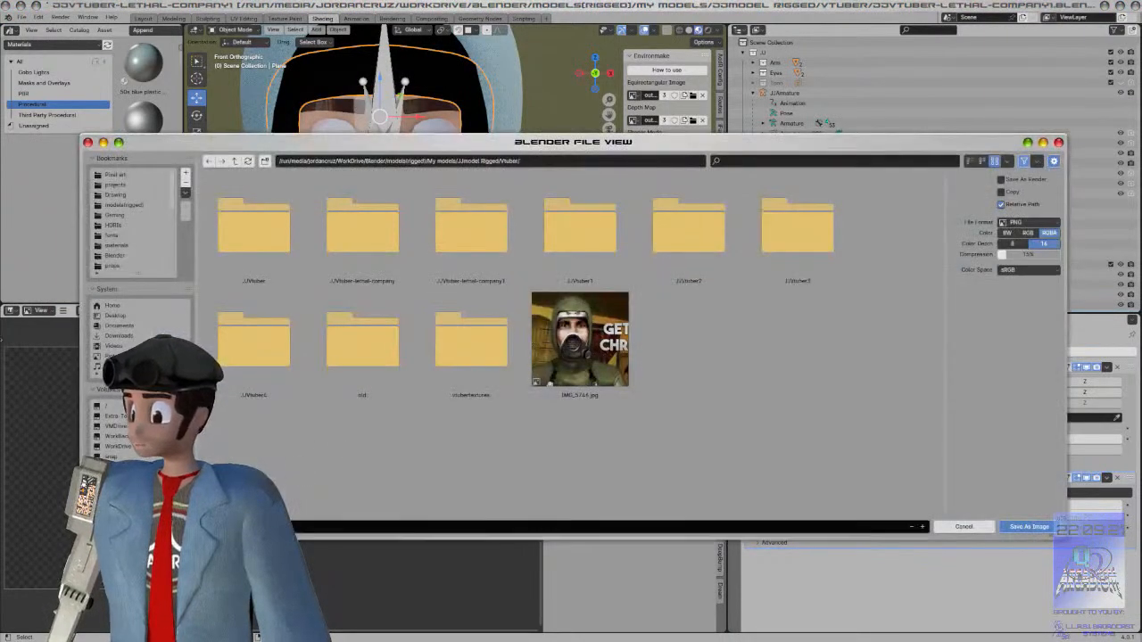
click(331, 526)
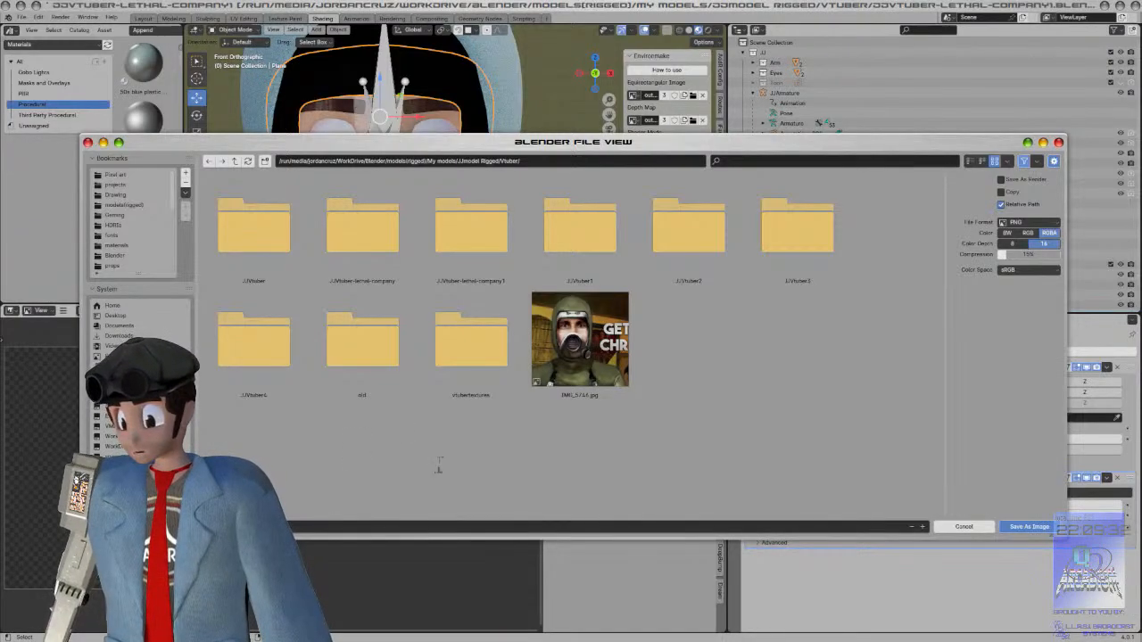
double_click(472, 337)
scroll(901, 335, down, 2)
scroll(901, 334, down, 5)
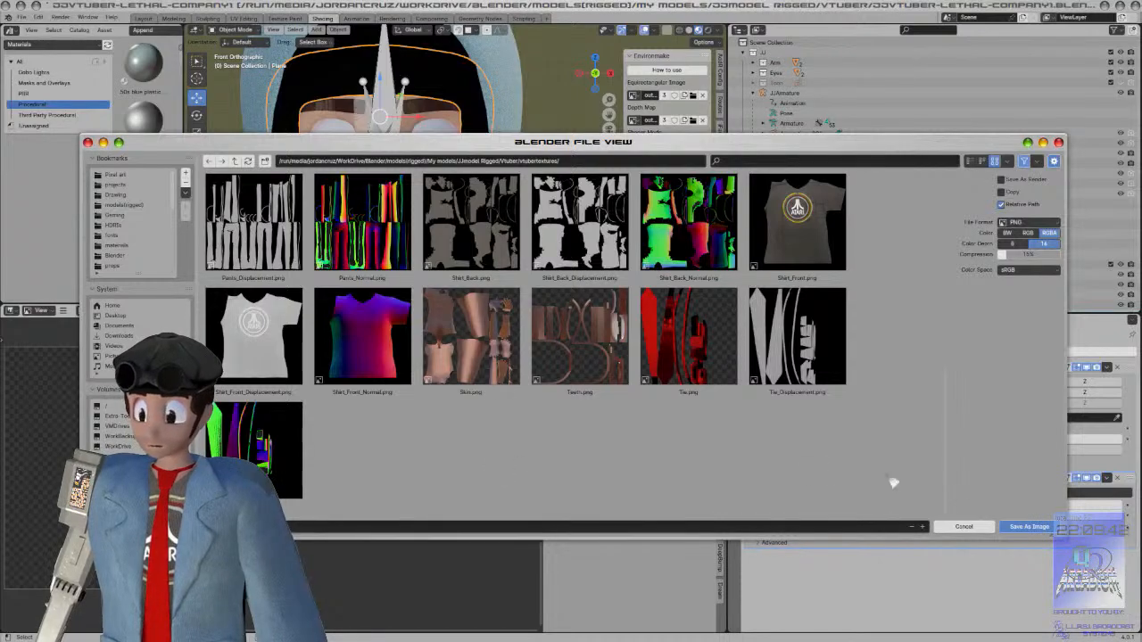
click(1029, 527)
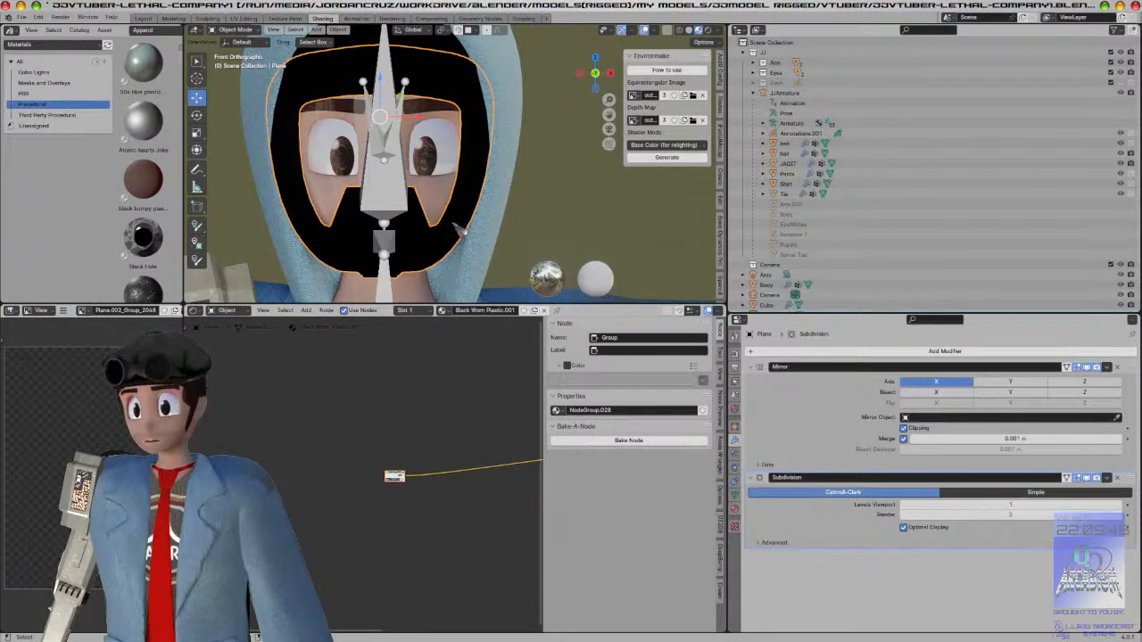
Step: Bake the helmet's node group with resolution 2048, 1 sample, margin 5, GPU and BSDF output, replacing the node with the result
middle_drag(463, 399, 285, 395)
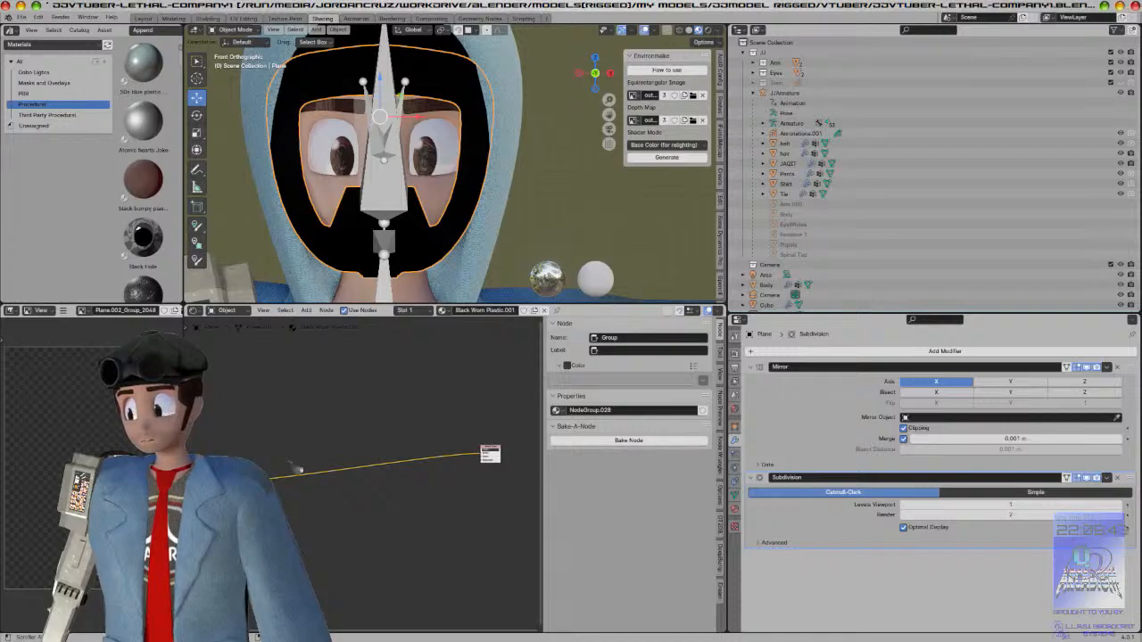
middle_drag(245, 431, 433, 439)
scroll(418, 447, up, 5)
click(629, 441)
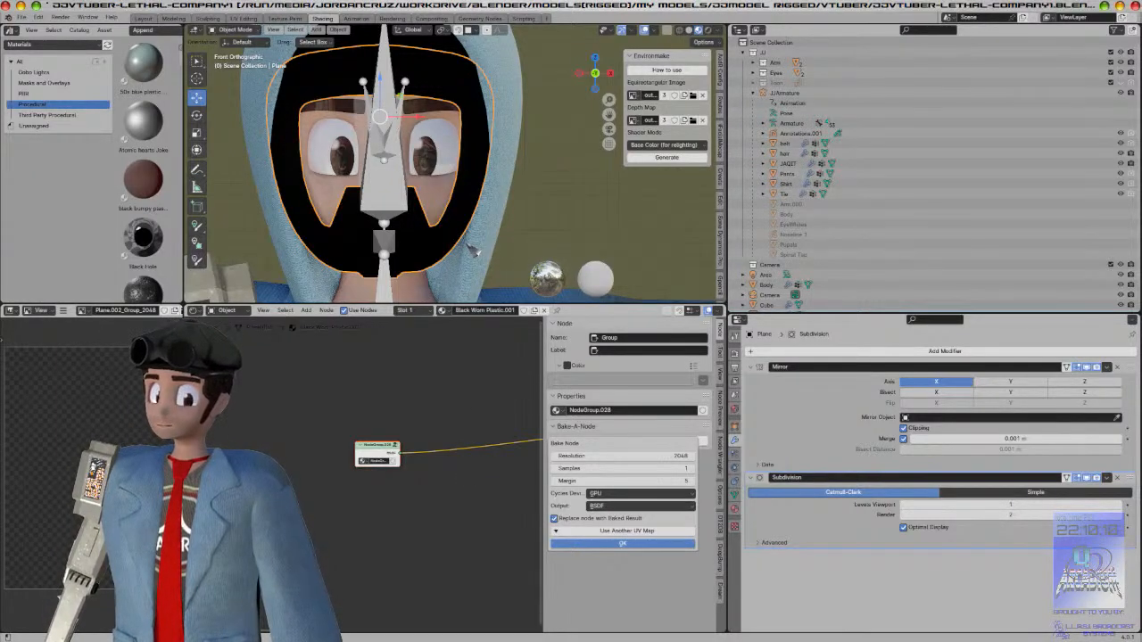
middle_drag(474, 252, 406, 251)
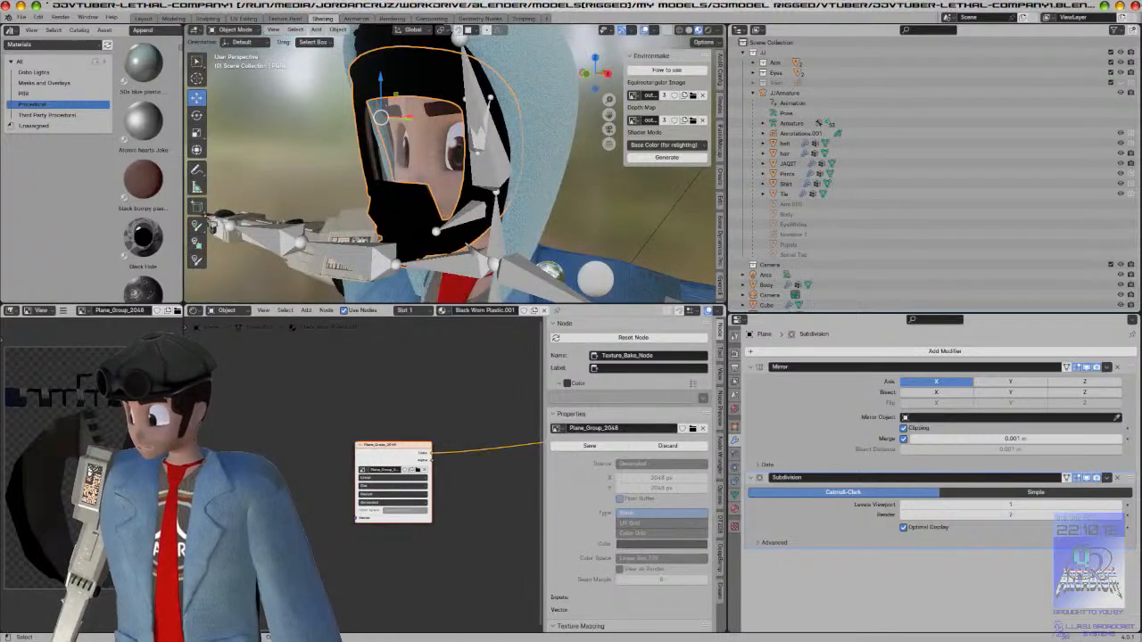
middle_drag(458, 168, 534, 161)
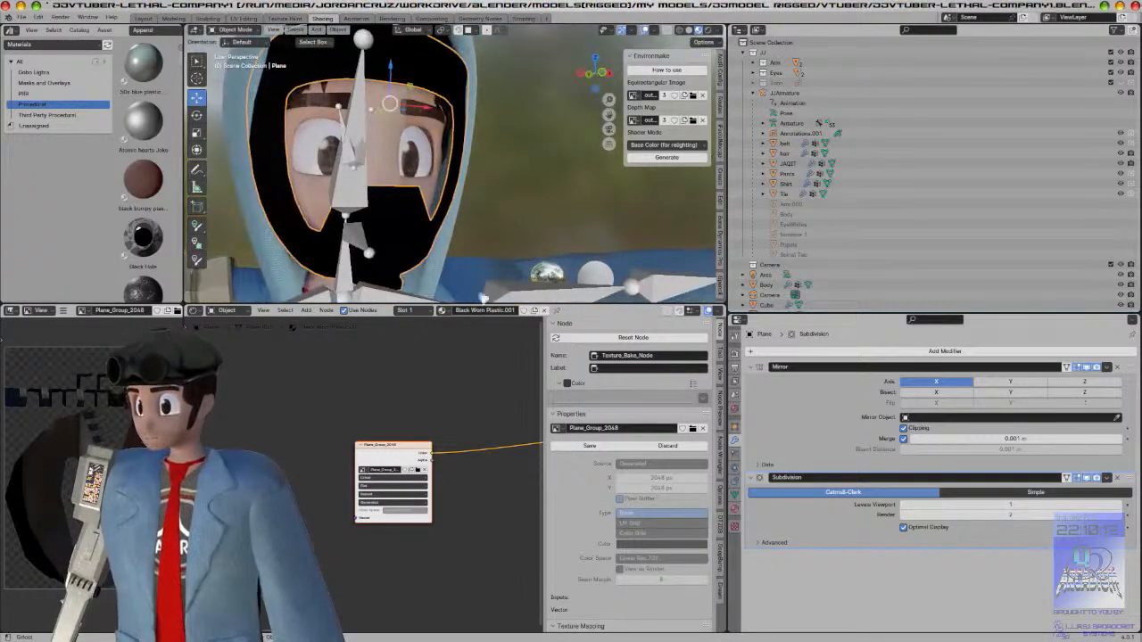
Step: Delete the baked Plane_Group_2048 texture node and reconnect the original node group to the Material Output
scroll(453, 381, down, 2)
drag(384, 460, 440, 368)
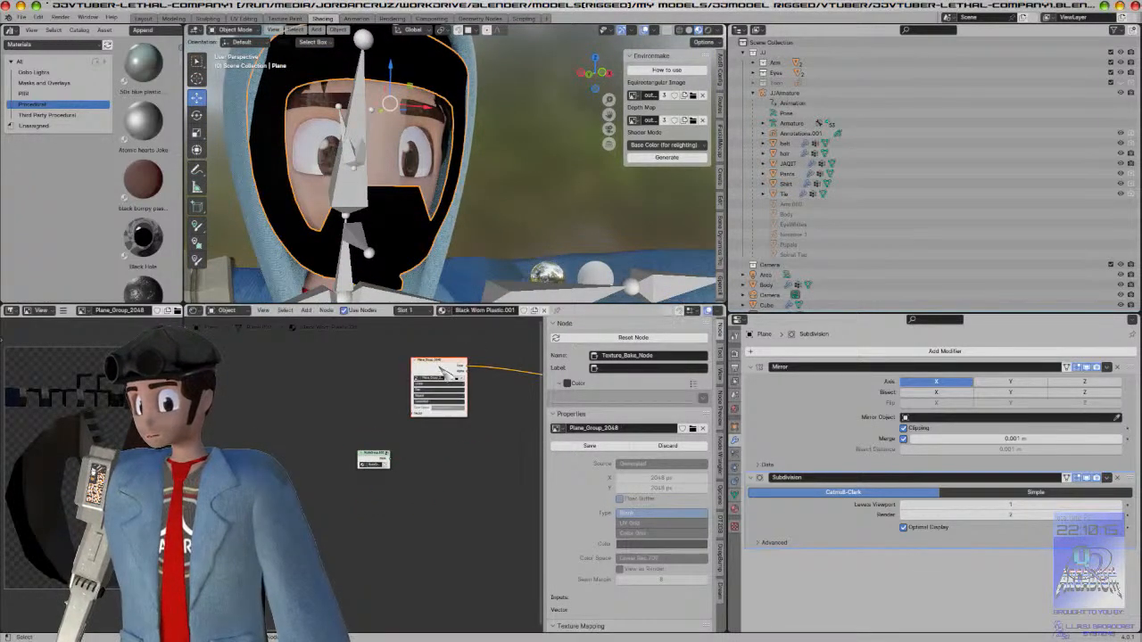
key(x)
ctrl+shift+click(375, 455)
scroll(416, 405, down, 1)
scroll(416, 405, up, 4)
Step: Unwrap the whole helmet mesh with Smart UV Project, using a 66° angle limit and the Scaled margin method
key(Tab)
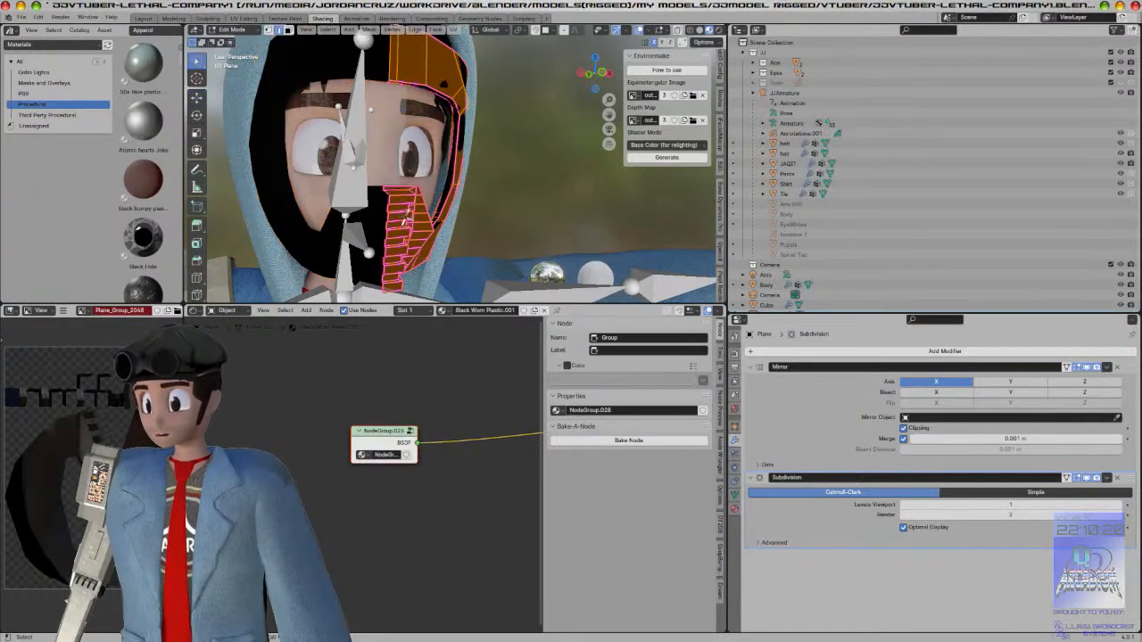
key(u)
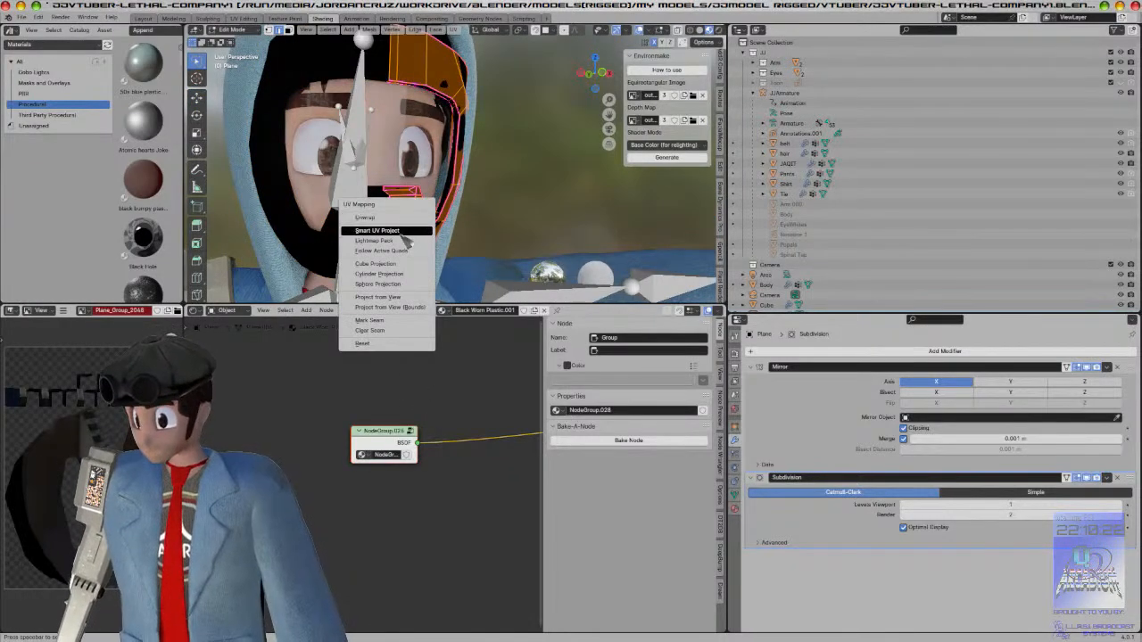
click(405, 237)
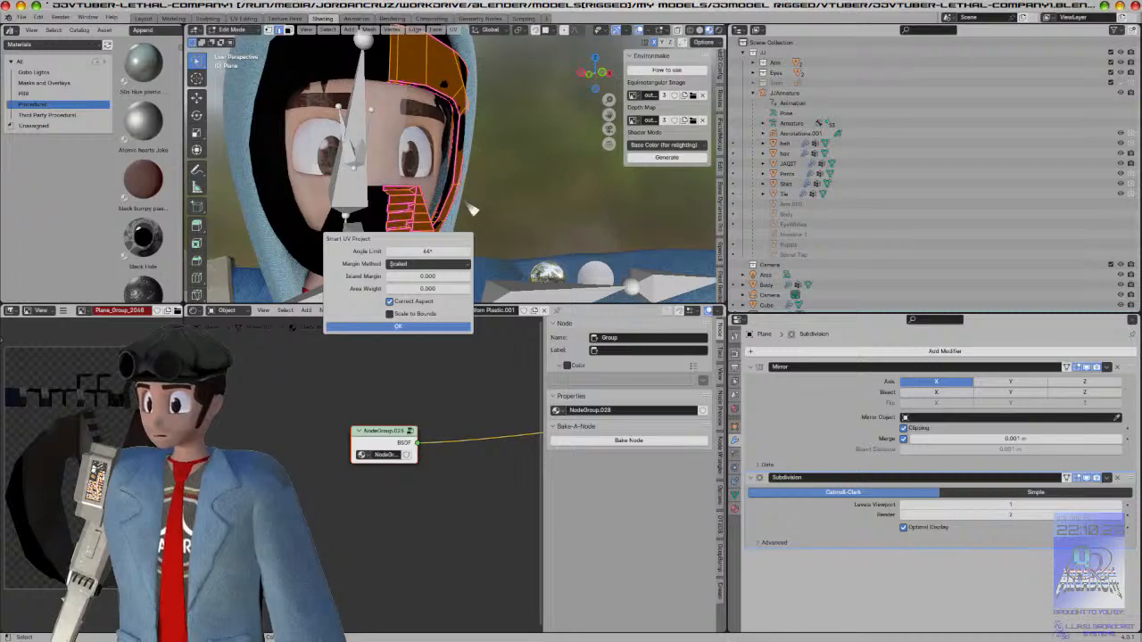
key(Return)
Step: Apply the helmet's Mirror and Subdivision modifiers to the mesh in Object Mode
key(Tab)
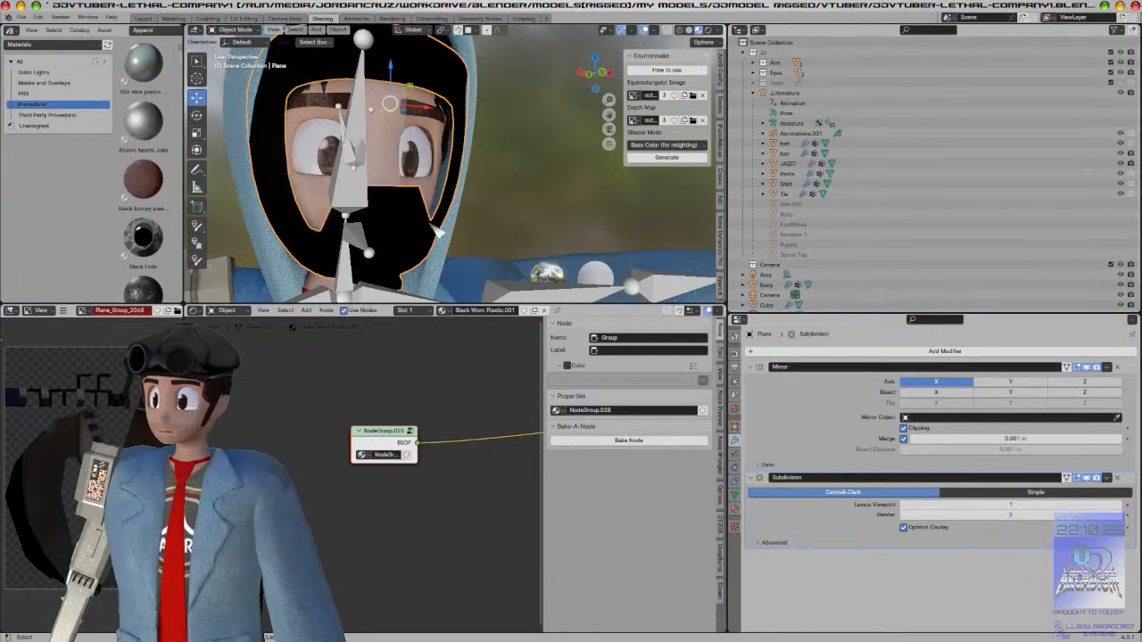
key(ctrl+a)
click(416, 229)
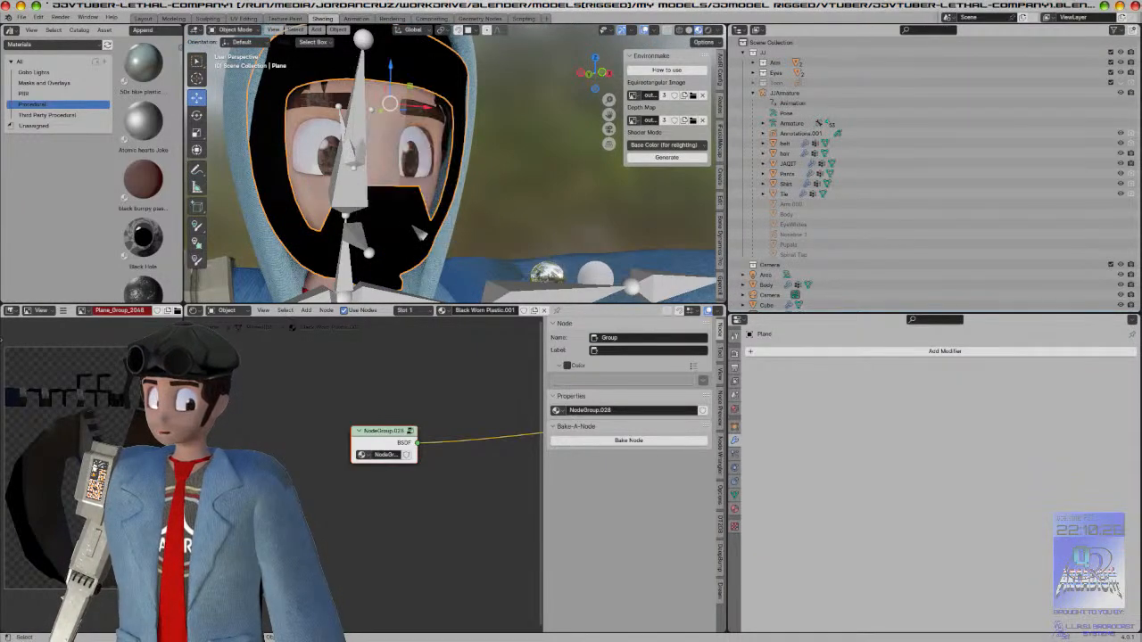
Step: Check the corner vertex at the side of the helmet's rim in Edit Mode with the Move tool, ending in Object Mode
scroll(458, 239, down, 1)
key(Tab)
middle_drag(460, 241, 558, 223)
click(270, 30)
key(alt+a)
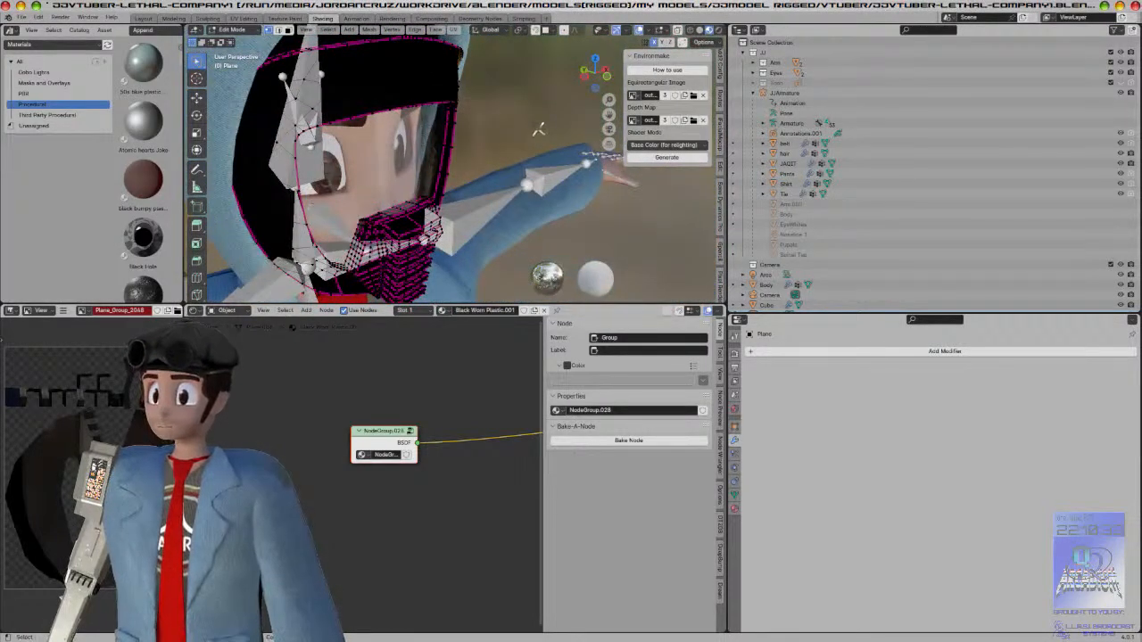
scroll(535, 121, up, 3)
middle_drag(534, 120, 492, 184)
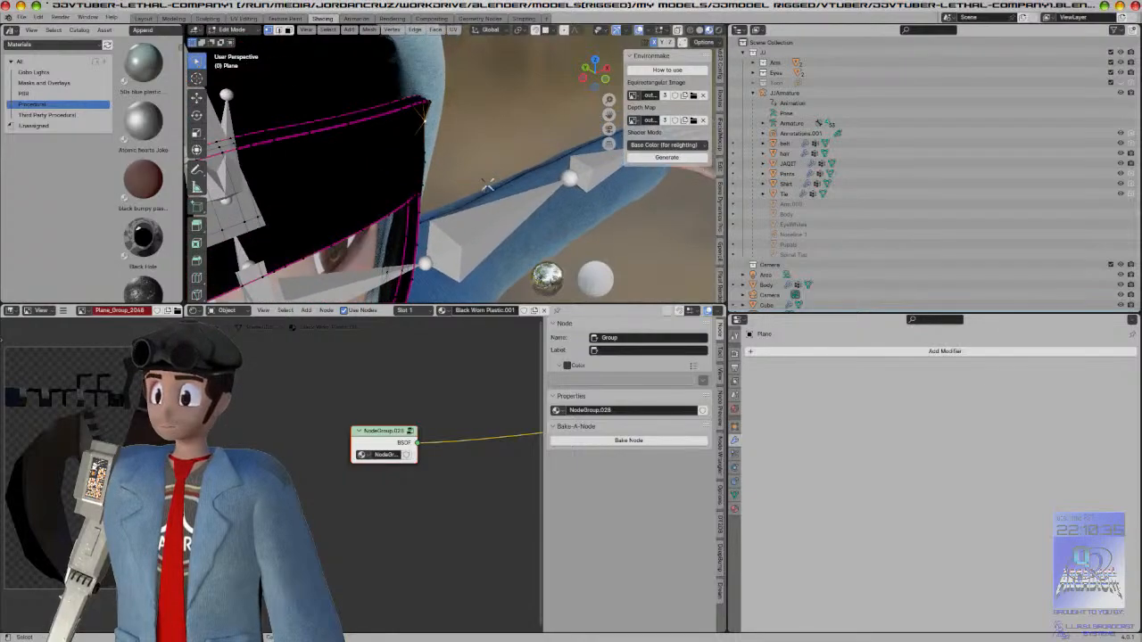
click(196, 98)
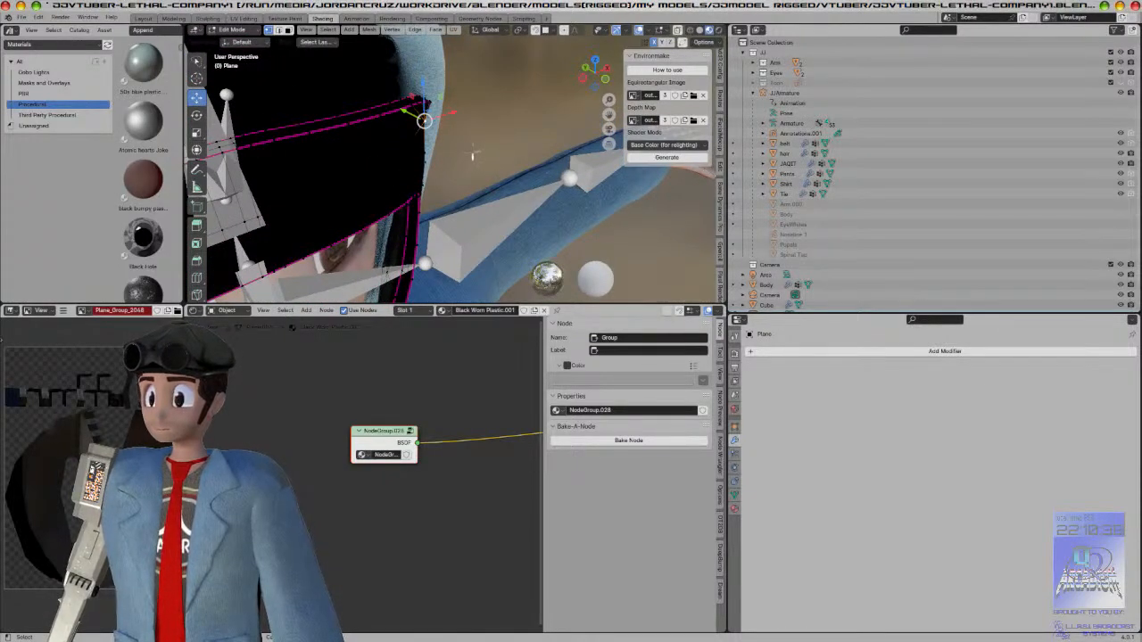
drag(424, 120, 479, 153)
key(Tab)
middle_drag(551, 237, 487, 188)
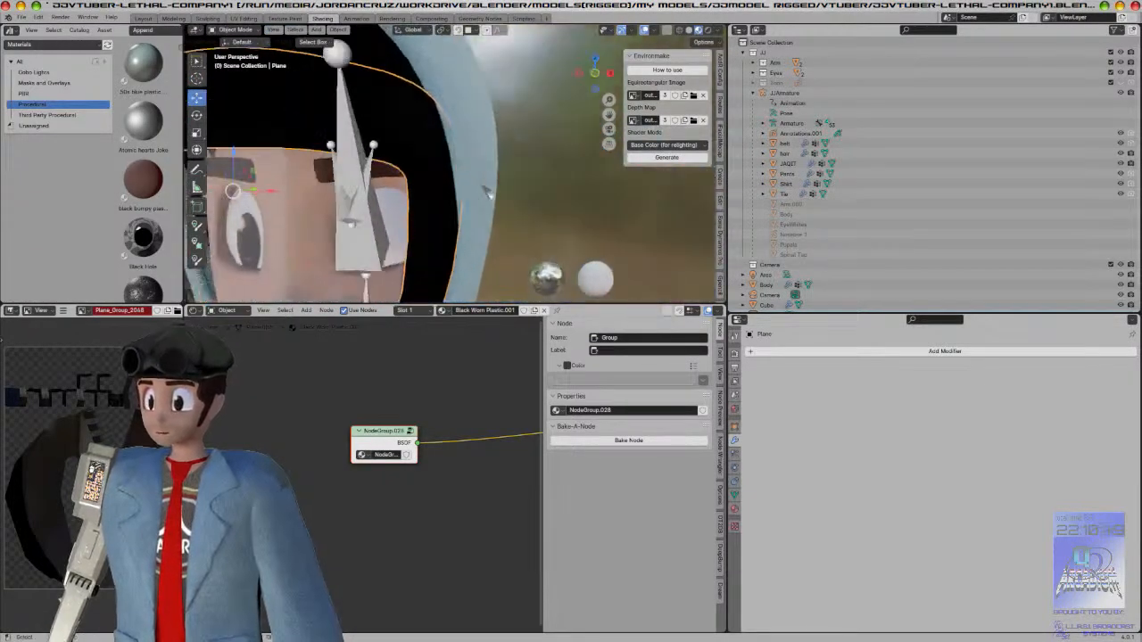
Step: Bake the NodeGroup.028 node at resolution 2048, 1 sample, margin 5, on GPU with BSDF output, replacing it with the baked result
scroll(488, 190, down, 2)
key(KP_1)
shift+middle_drag(459, 272, 491, 241)
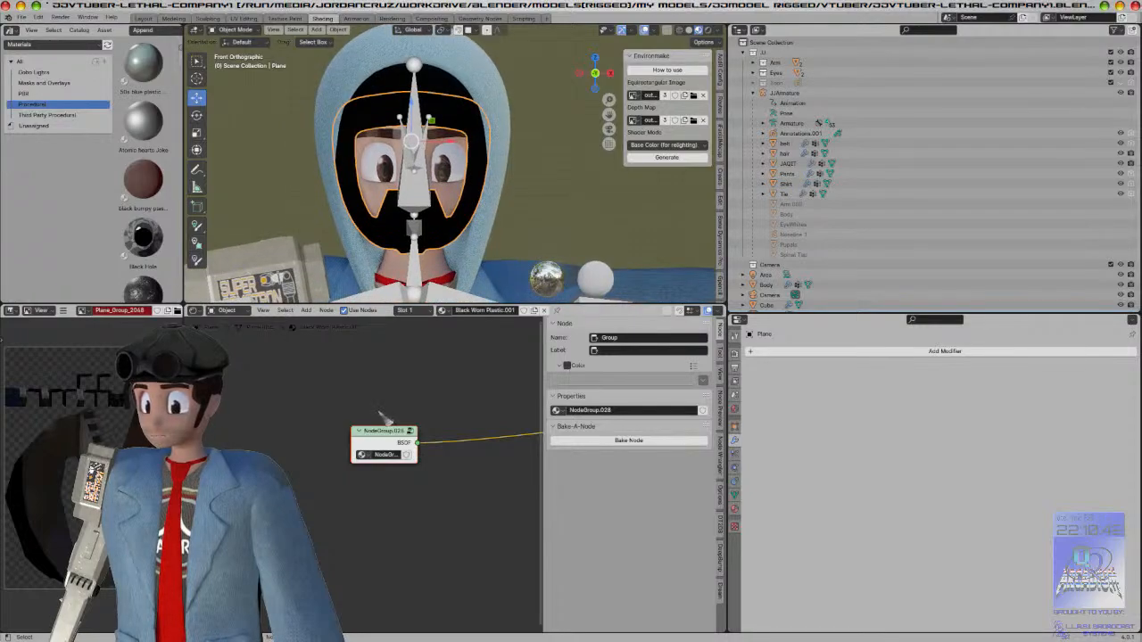
click(604, 441)
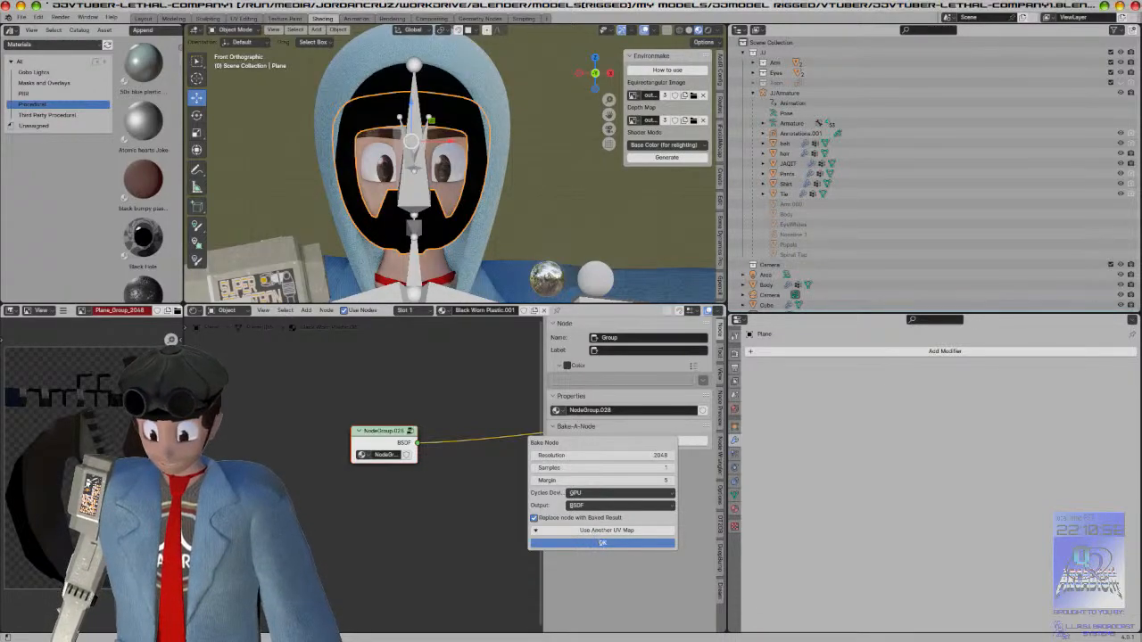
drag(902, 641, 1141, 641)
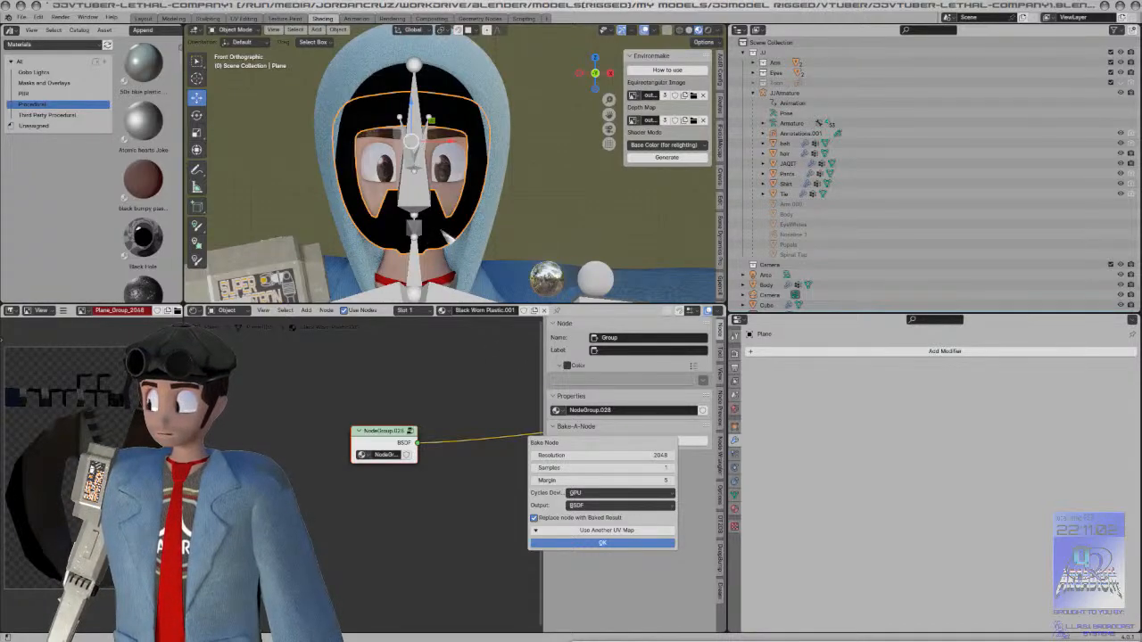
key(Return)
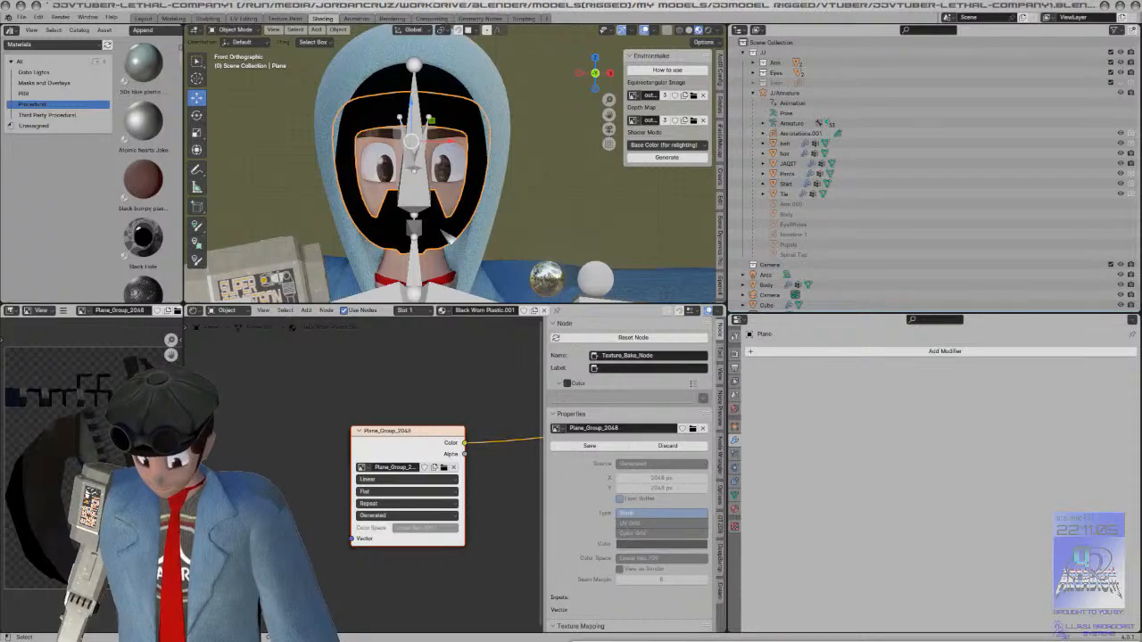
Step: Select the front faces of the helmet's ribbed mouthpiece in Edit Mode, using the wireframe side view and face selection
key(KP_3)
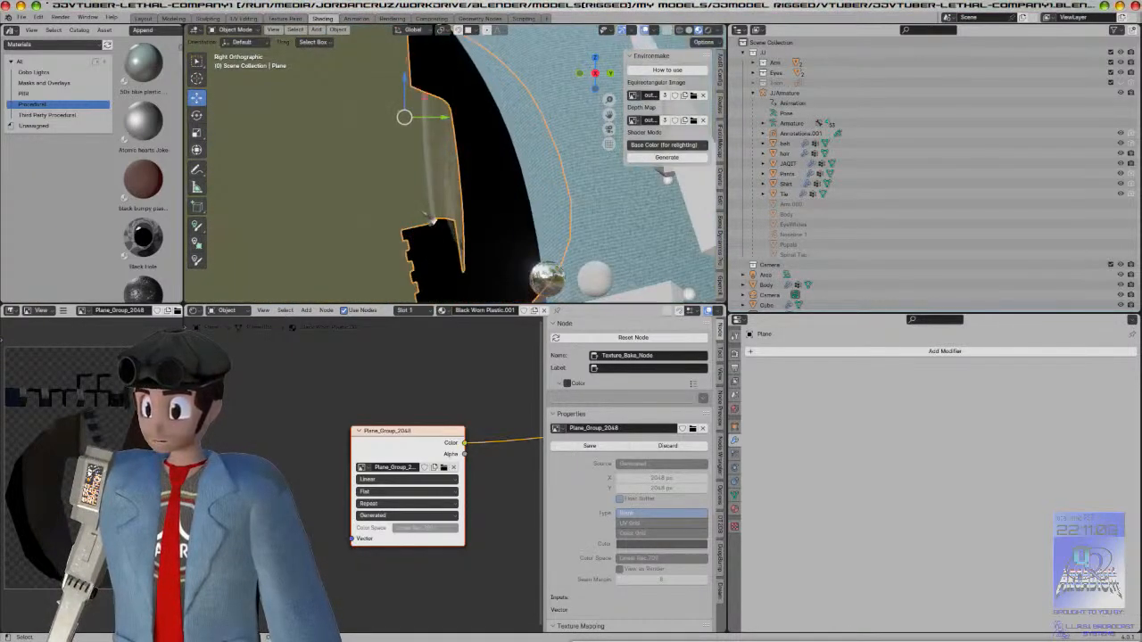
scroll(473, 228, up, 4)
shift+middle_drag(493, 268, 489, 173)
key(Tab)
scroll(473, 181, down, 4)
key(z)
click(352, 194)
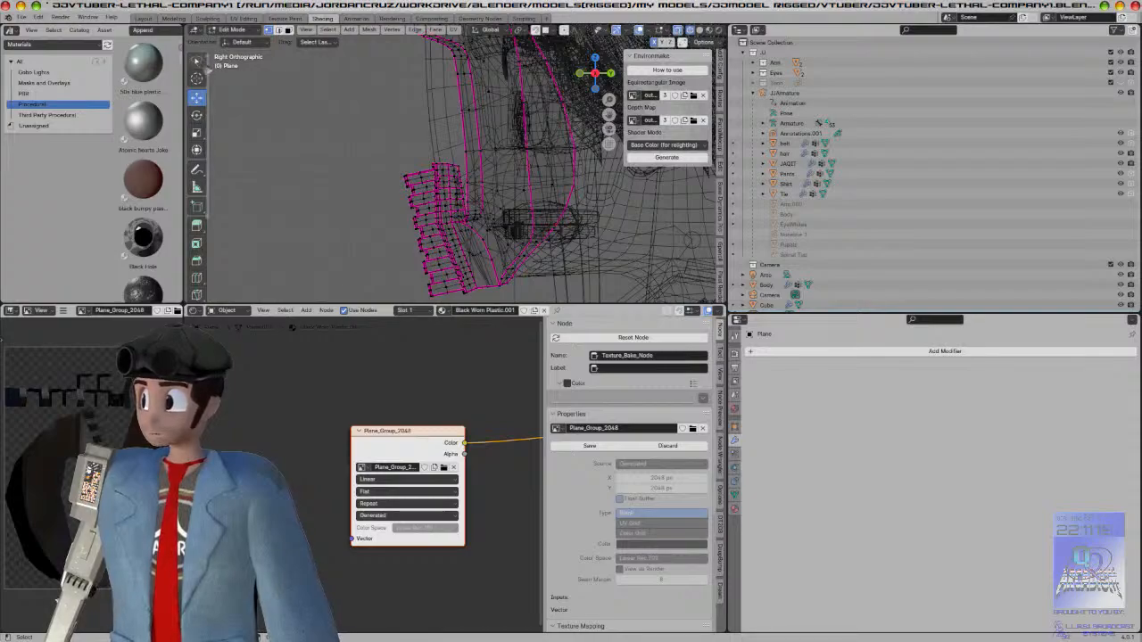
click(196, 60)
shift+middle_drag(415, 196, 374, 173)
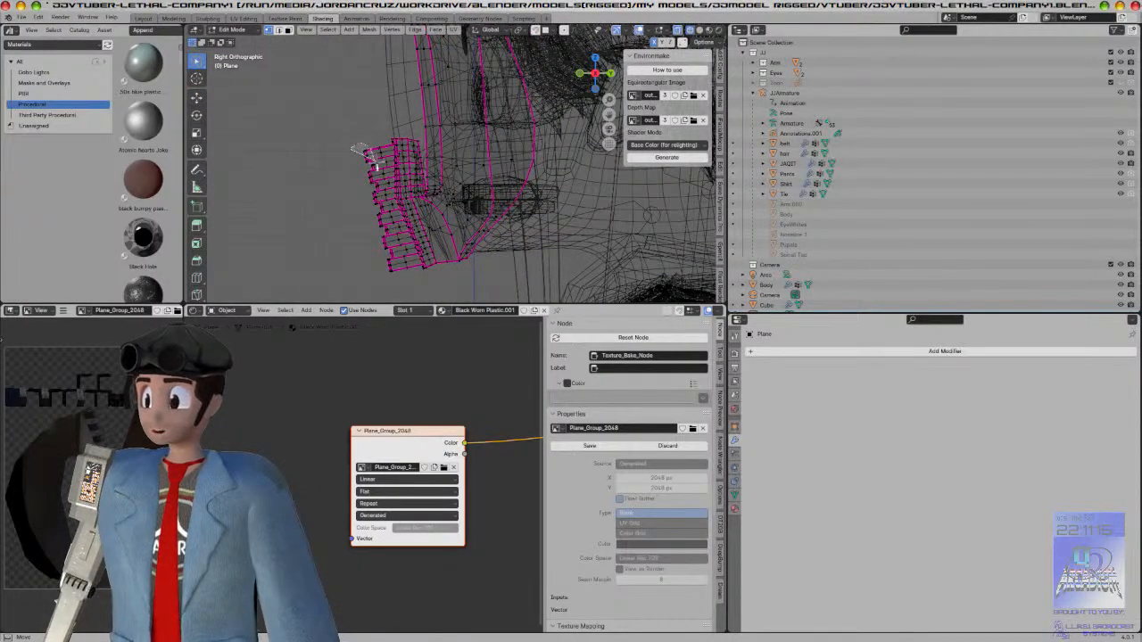
mouse_move(384, 193)
mouse_down()
mouse_move(397, 290)
mouse_move(316, 145)
mouse_up()
scroll(357, 190, up, 5)
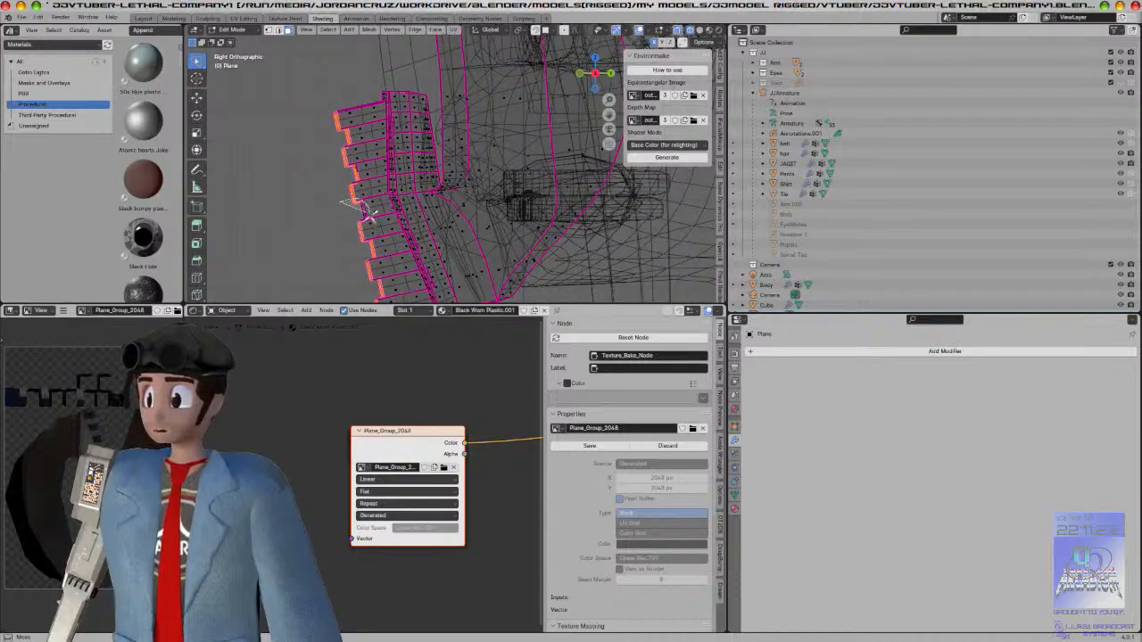
Step: Switch to Solid shading and grow the face selection over the ribbed front of the mouthpiece with Select More
mouse_move(347, 203)
middle_down()
mouse_move(357, 223)
mouse_move(429, 232)
mouse_move(401, 166)
mouse_move(412, 225)
mouse_move(402, 227)
middle_up()
key(z)
click(437, 224)
scroll(406, 221, down, 3)
key(ctrl+KP_Add)
key(ctrl+KP_Add)
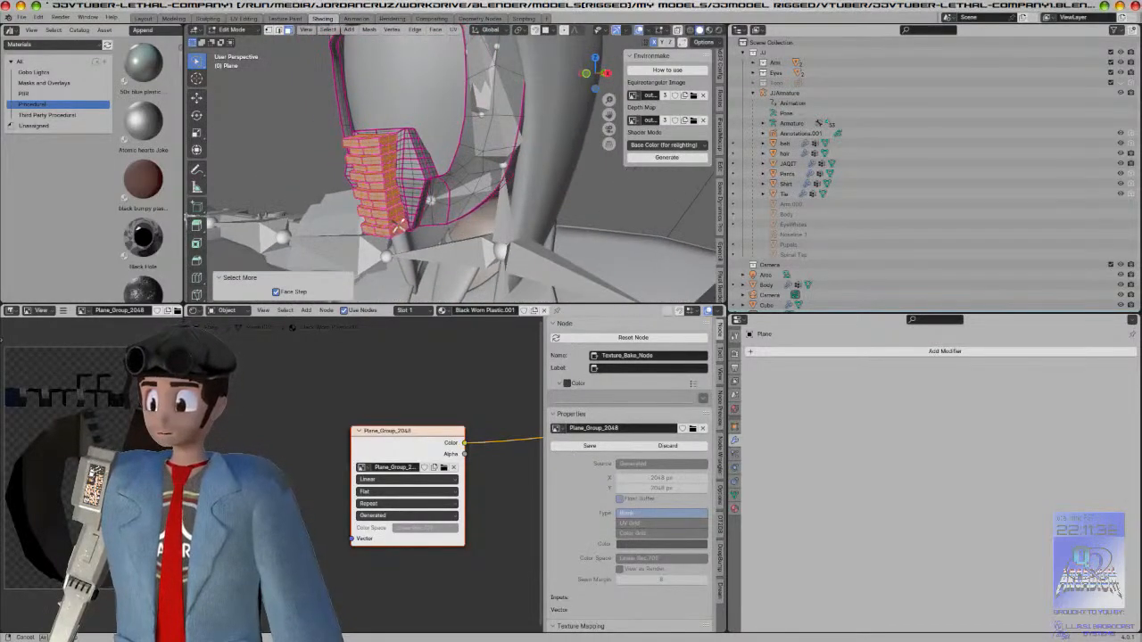
Step: Move the baked texture node aside and add a second material slot to the helmet using Brushed Metal.001
drag(410, 437, 350, 374)
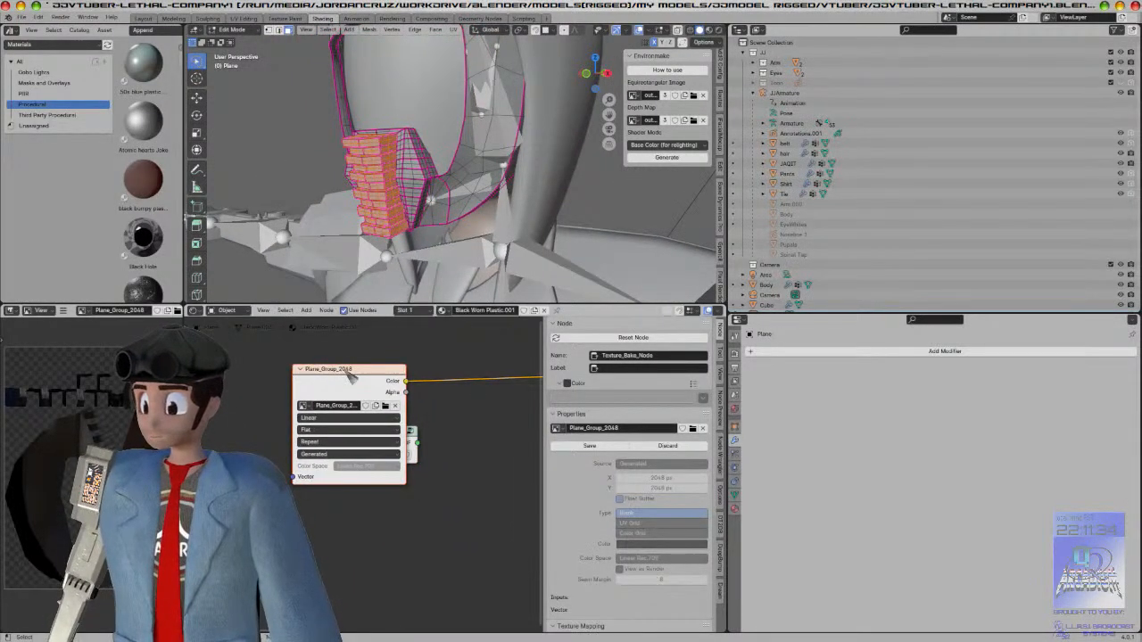
scroll(357, 419, down, 2)
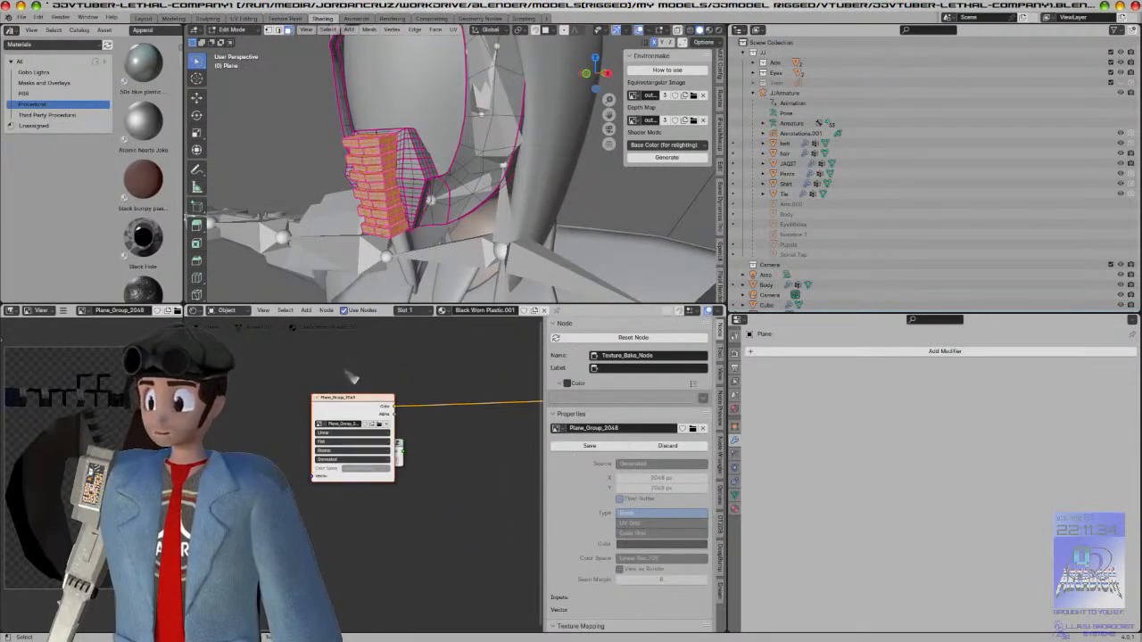
click(736, 510)
click(1060, 365)
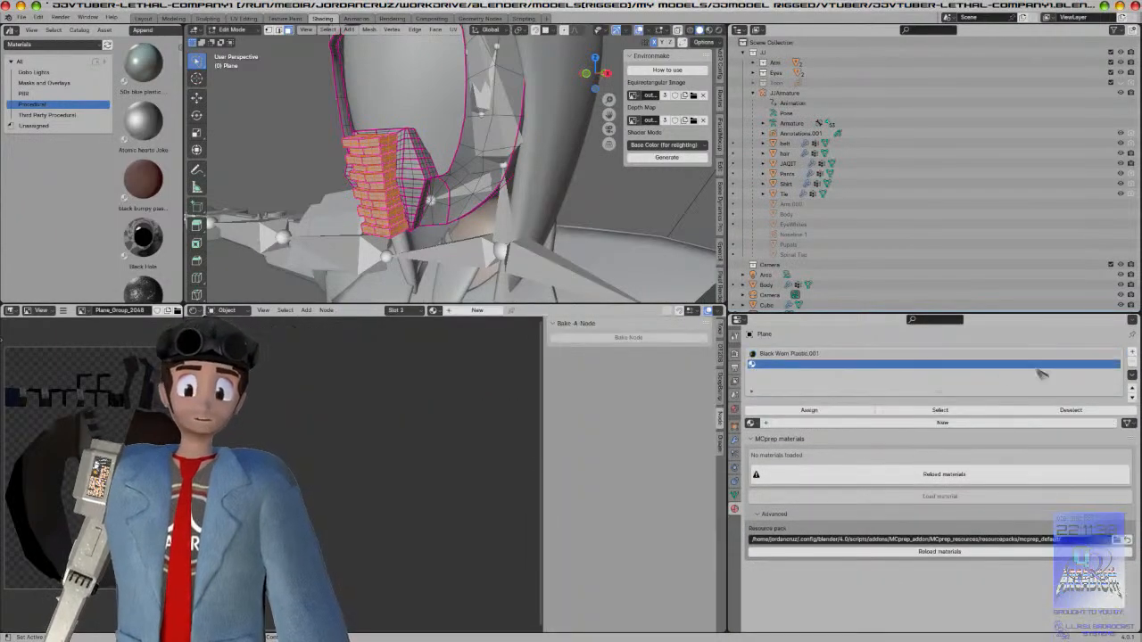
click(751, 423)
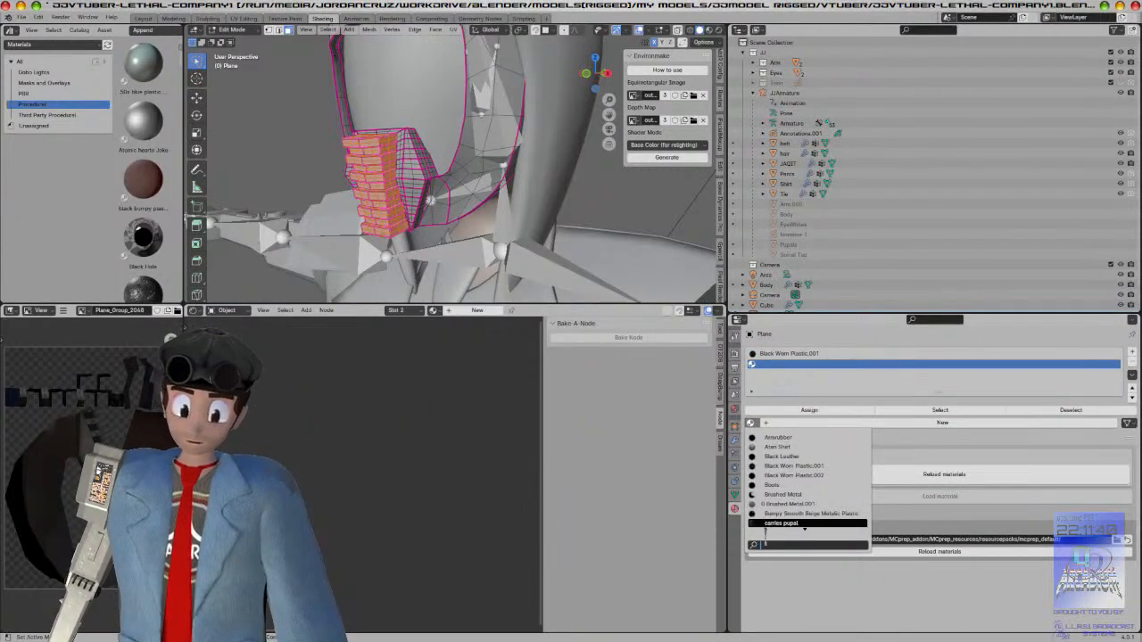
click(789, 505)
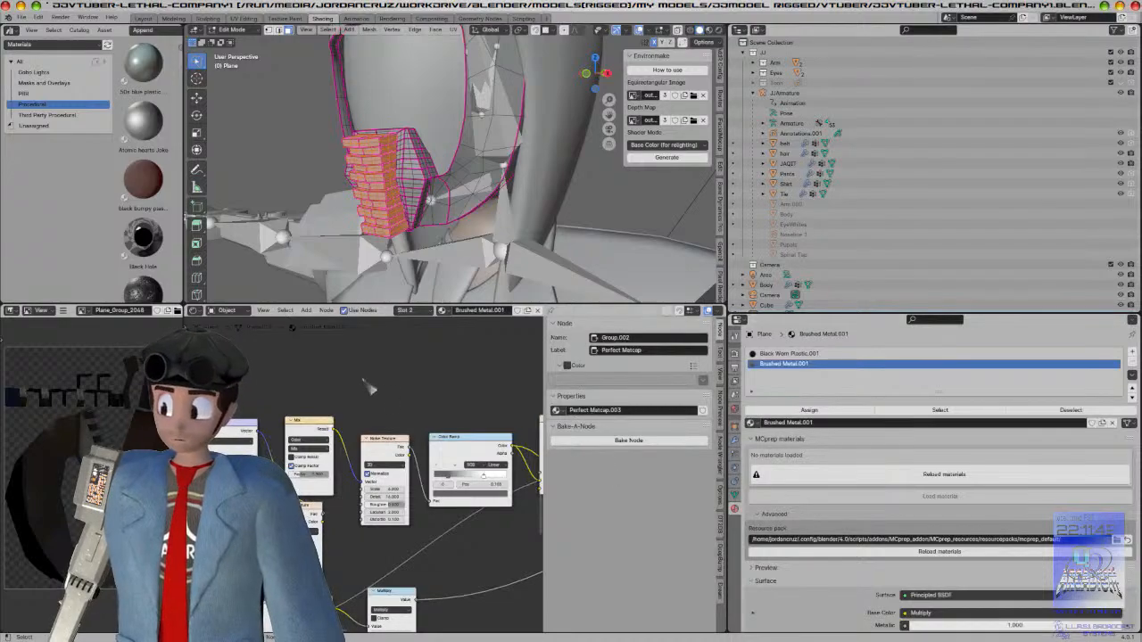
Step: Delete the unneeded nodes in Brushed Metal.001 and combine its shader nodes into a node group feeding the Material Output
scroll(368, 386, down, 4)
drag(361, 364, 501, 455)
key(x)
drag(277, 414, 486, 585)
key(ctrl+g)
key(Tab)
scroll(431, 486, up, 7)
middle_drag(433, 458, 379, 398)
scroll(405, 426, up, 12)
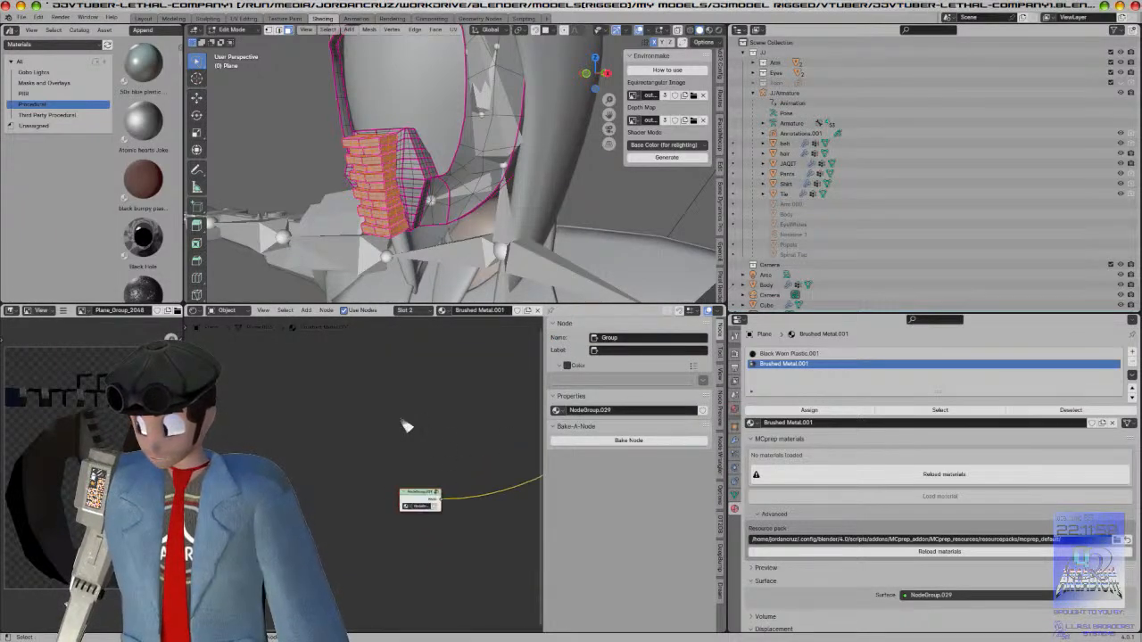
Step: Bake the Brushed Metal.001 node group at 2048, 1 sample, margin 5, GPU, BSDF output, replacing the node, and return to Object Mode
middle_drag(428, 460, 378, 428)
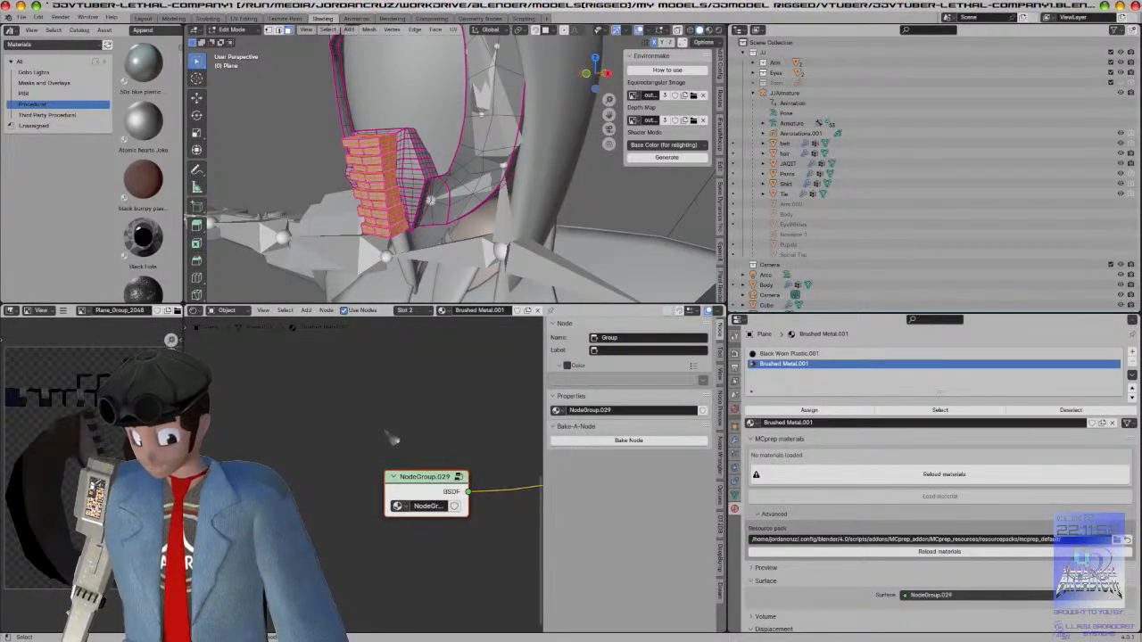
click(635, 441)
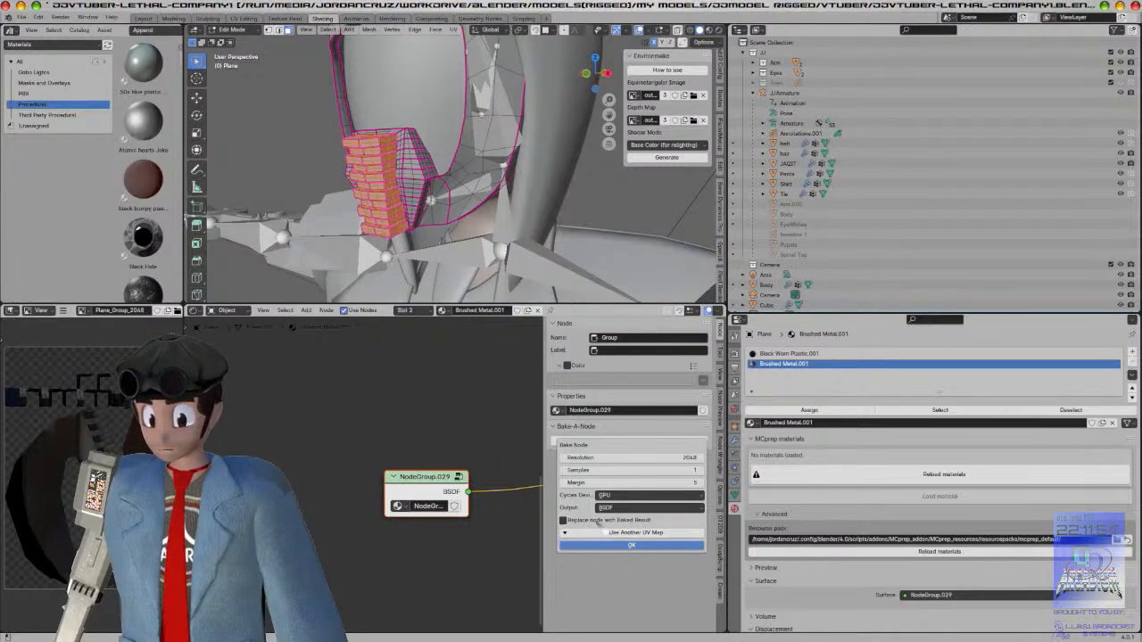
click(622, 548)
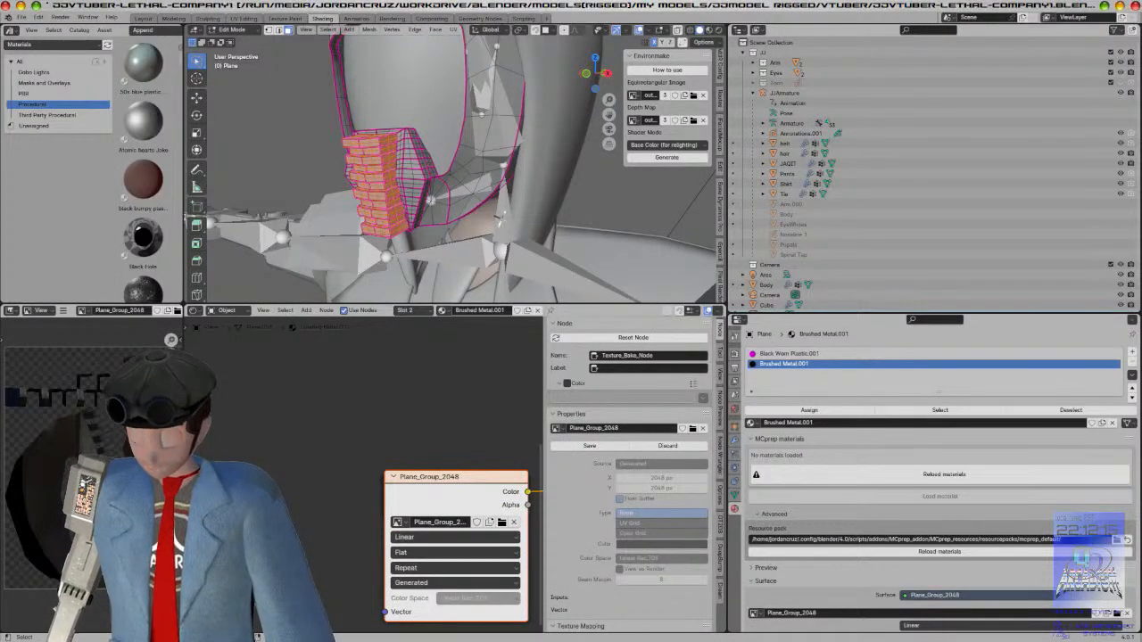
middle_drag(516, 149, 355, 238)
middle_drag(330, 188, 427, 186)
middle_drag(486, 166, 469, 214)
key(Tab)
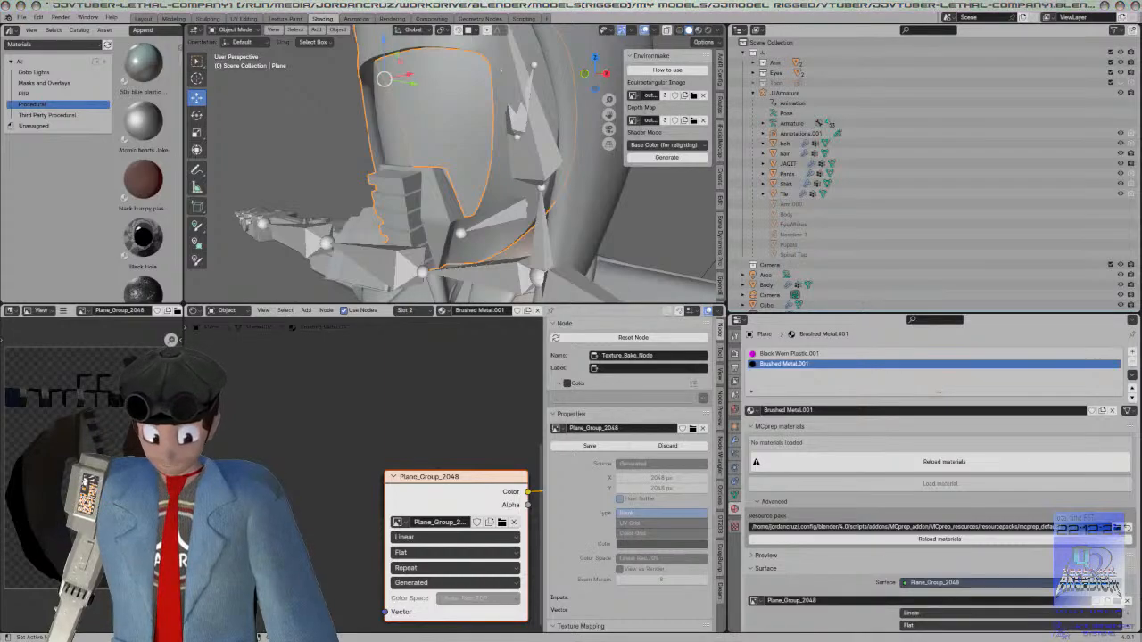
drag(913, 641, 491, 134)
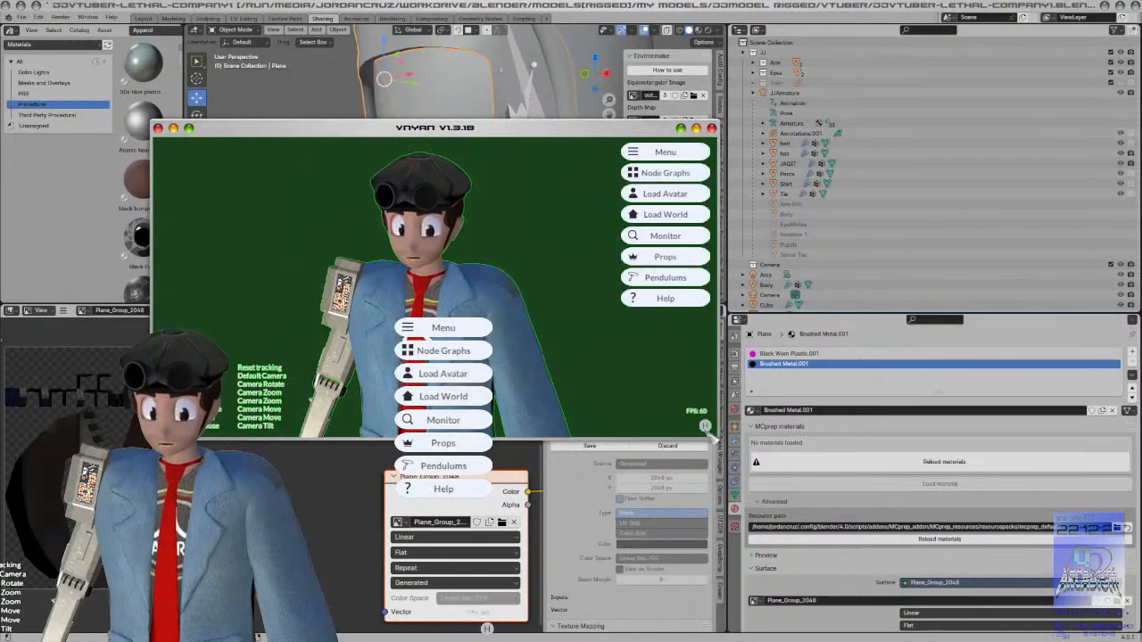
drag(503, 128, 848, 641)
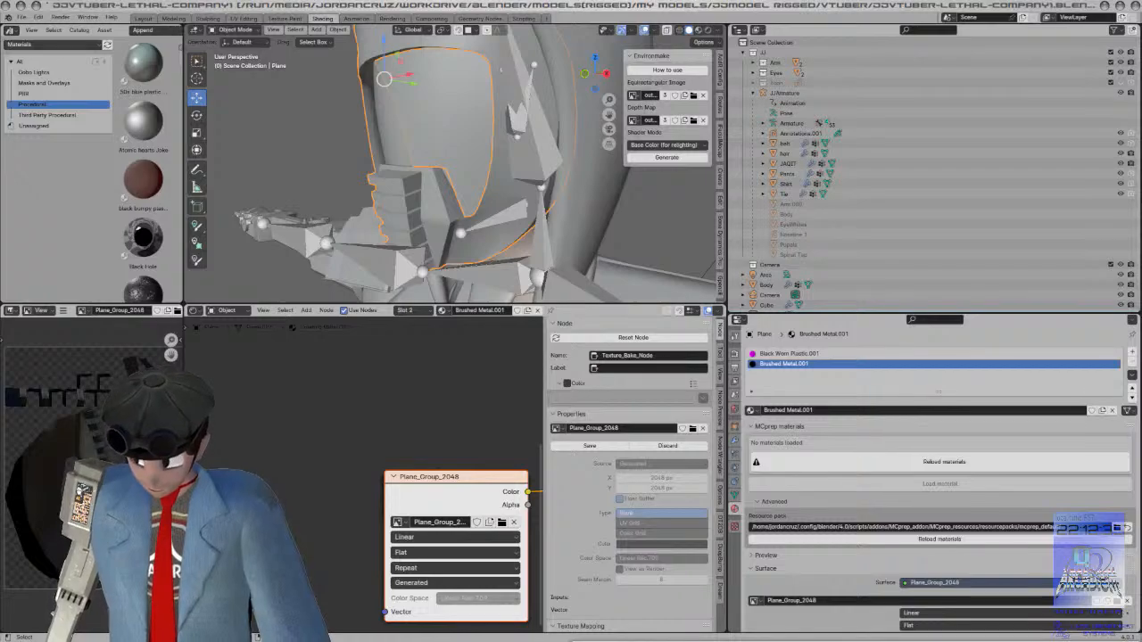
Step: Assign the Brushed Metal.001 material to the selected ribbed mouthpiece faces, viewing the helmet in Material Preview
middle_drag(655, 249, 555, 198)
key(z)
key(z)
click(561, 255)
key(KP_3)
key(Tab)
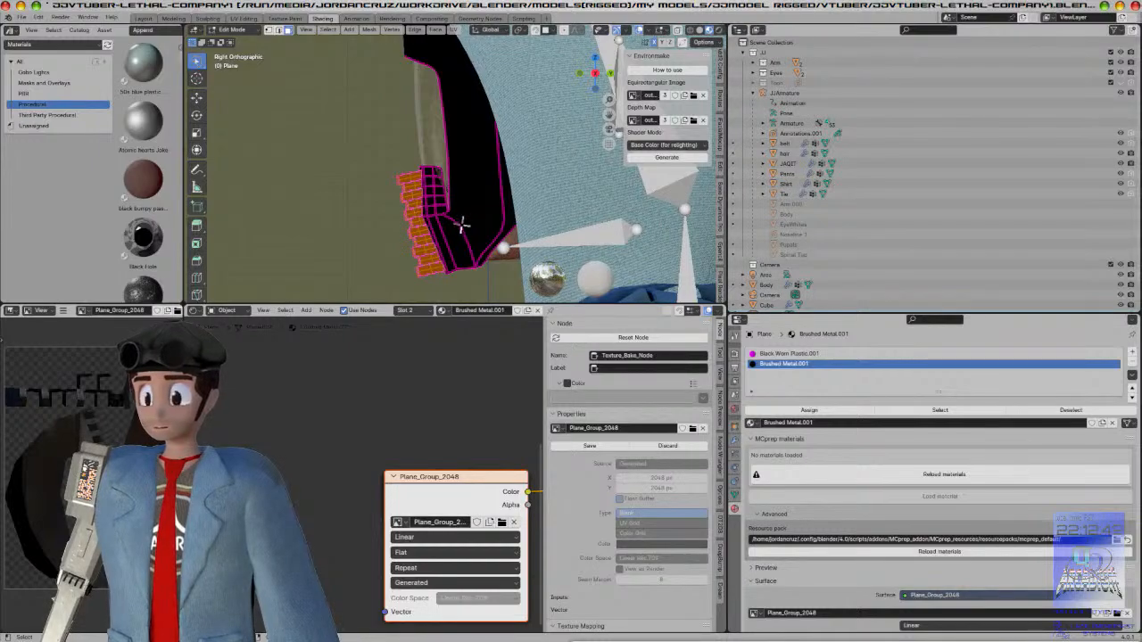
middle_drag(463, 225, 419, 234)
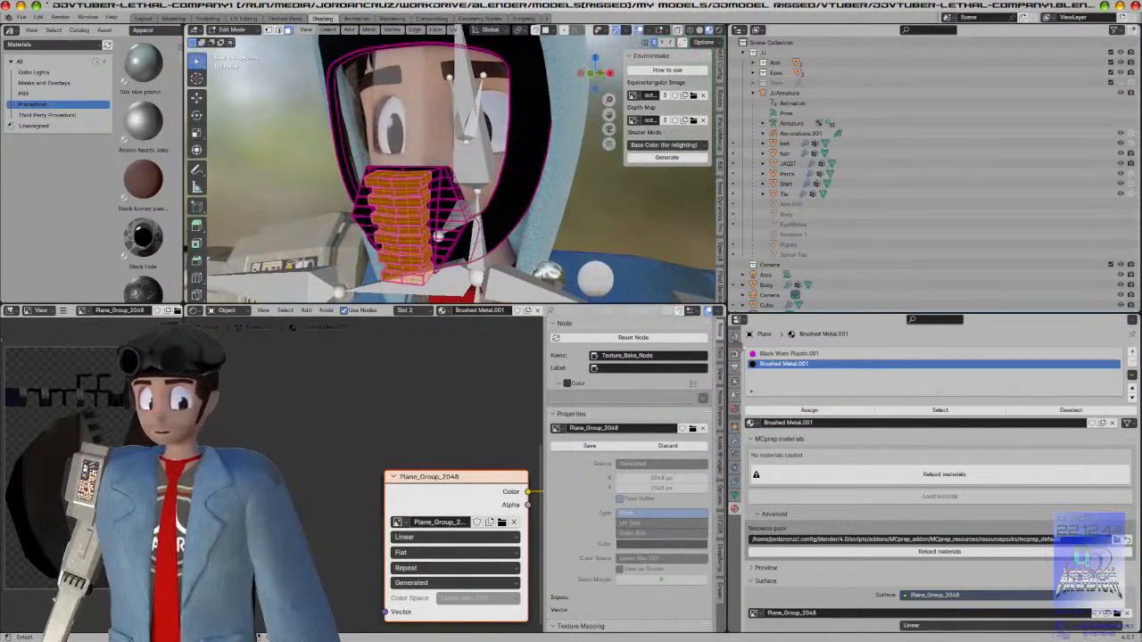
click(809, 410)
key(Tab)
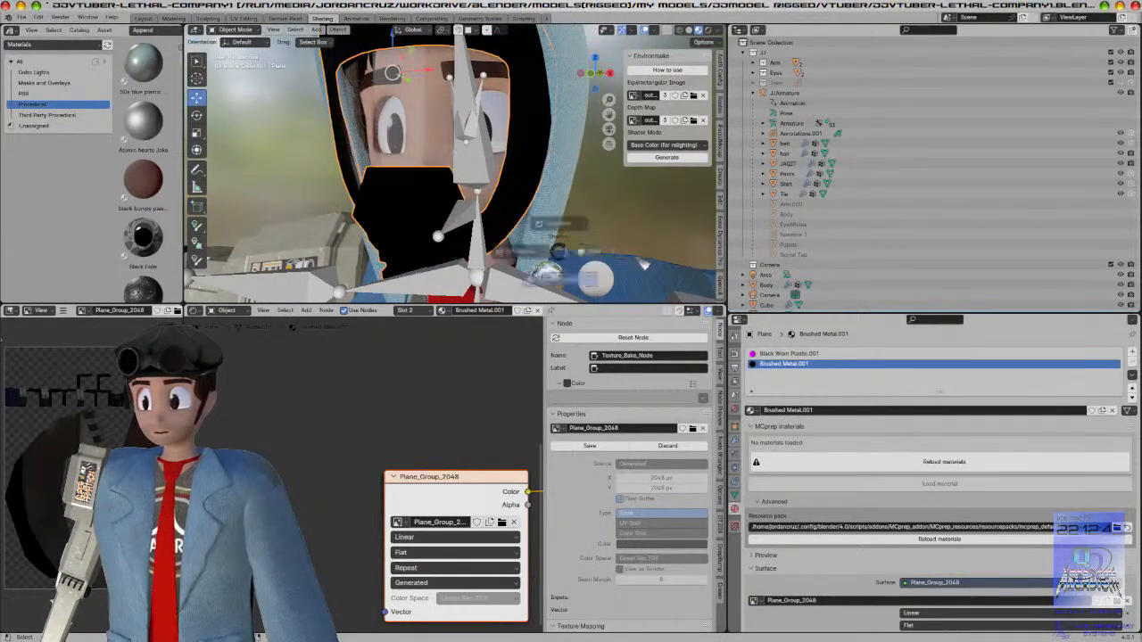
Step: Examine the helmet's materials in Rendered shading and the Brushed Metal.001 connection at the Material Output node
click(638, 266)
key(z)
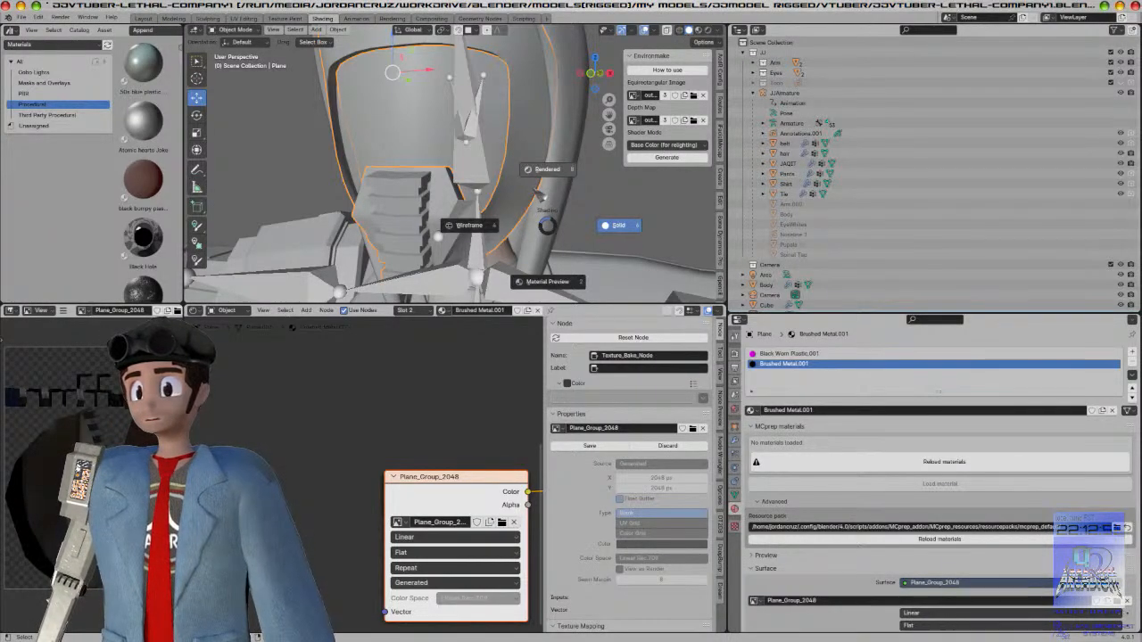
key(w)
scroll(462, 395, down, 4)
middle_drag(412, 414, 400, 508)
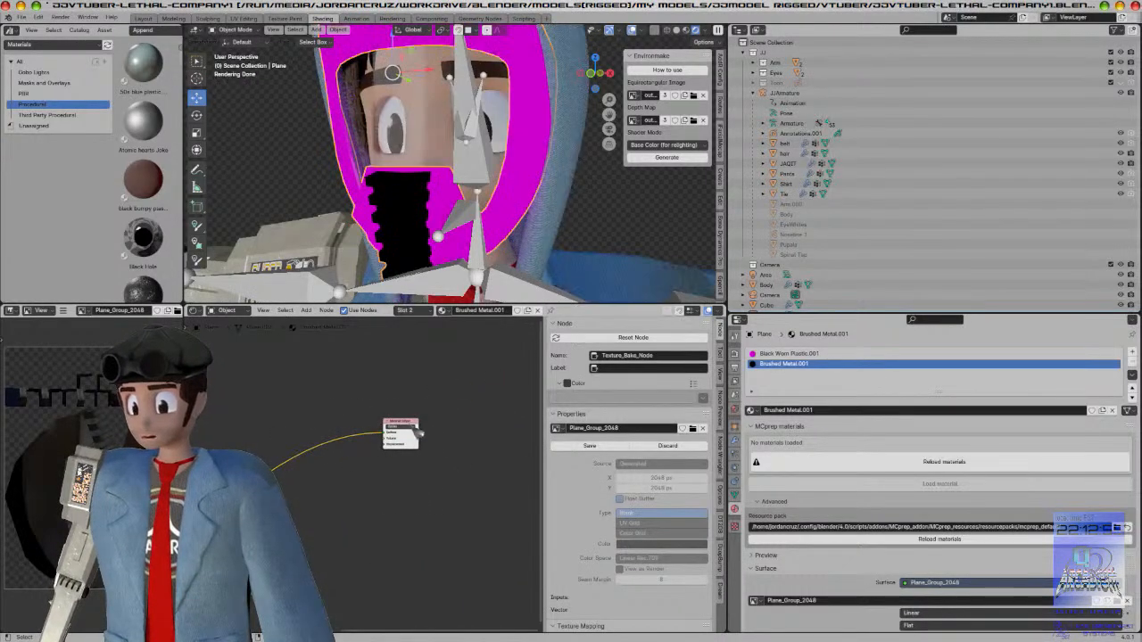
click(406, 433)
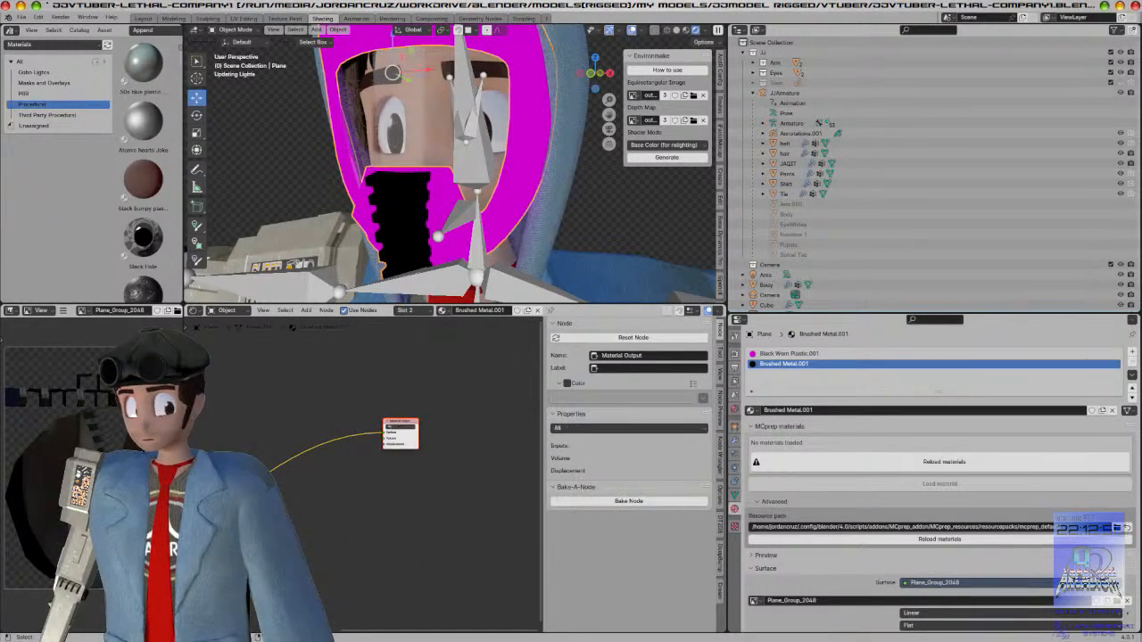
Step: Cancel the image save, restore NodeGroup.028 as the Black Worn Plastic.001 surface by undoing, and reselect the Brushed Metal.001 slot
click(816, 354)
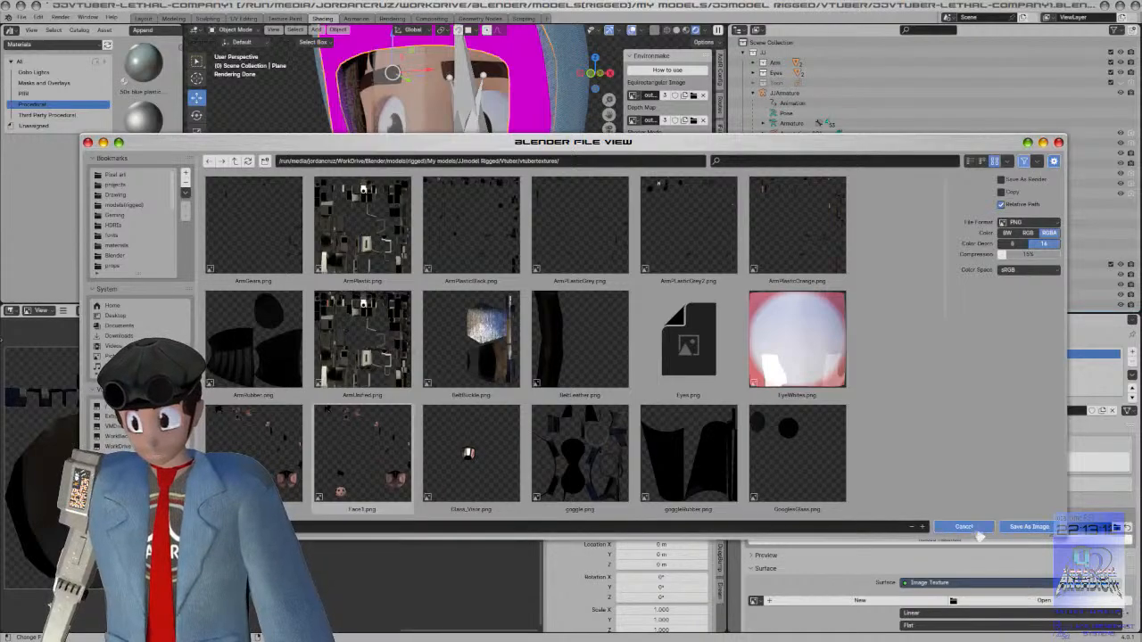
click(964, 526)
key(Home)
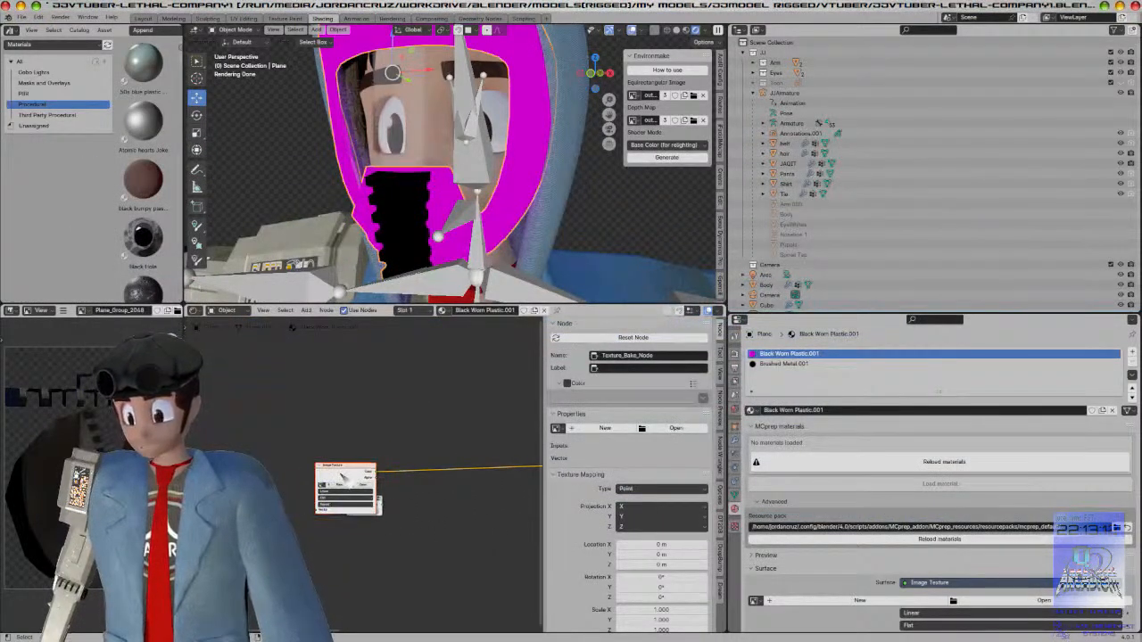
key(ctrl+z)
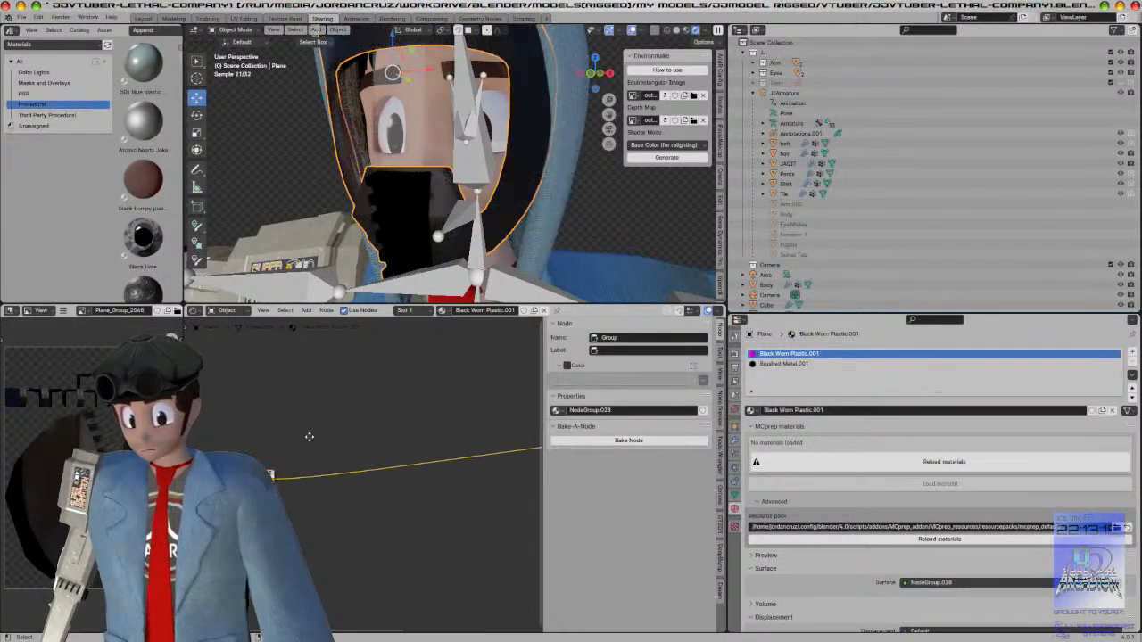
click(774, 364)
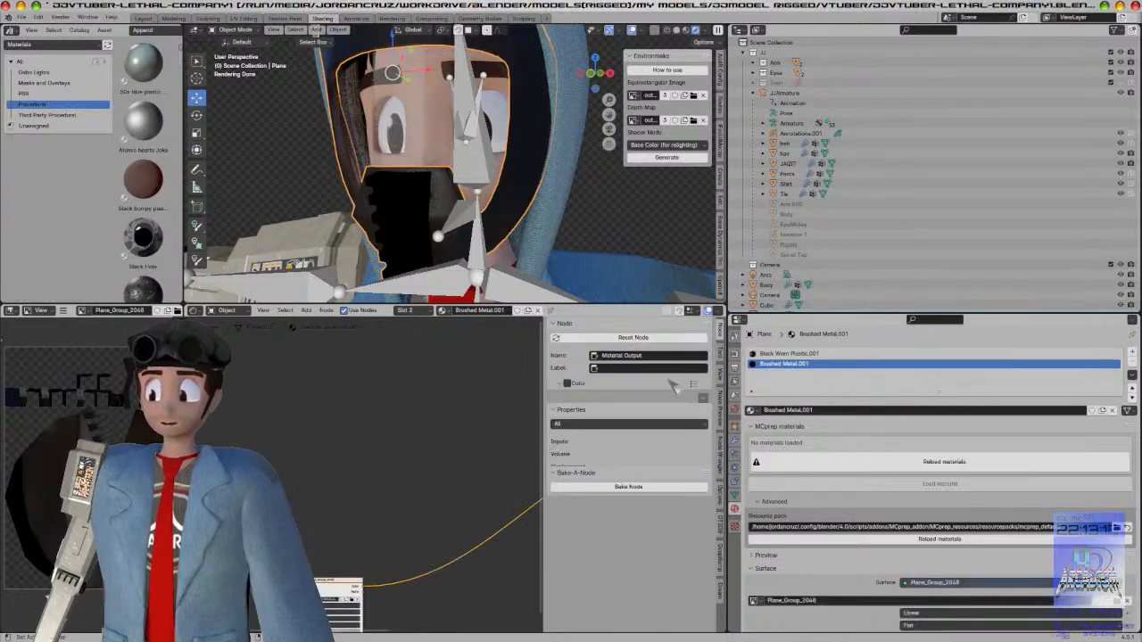
Step: Undo the Brushed Metal.001 bake so NodeGroup.029 is again connected as the material's surface
scroll(341, 407, down, 1)
drag(338, 564, 361, 468)
key(x)
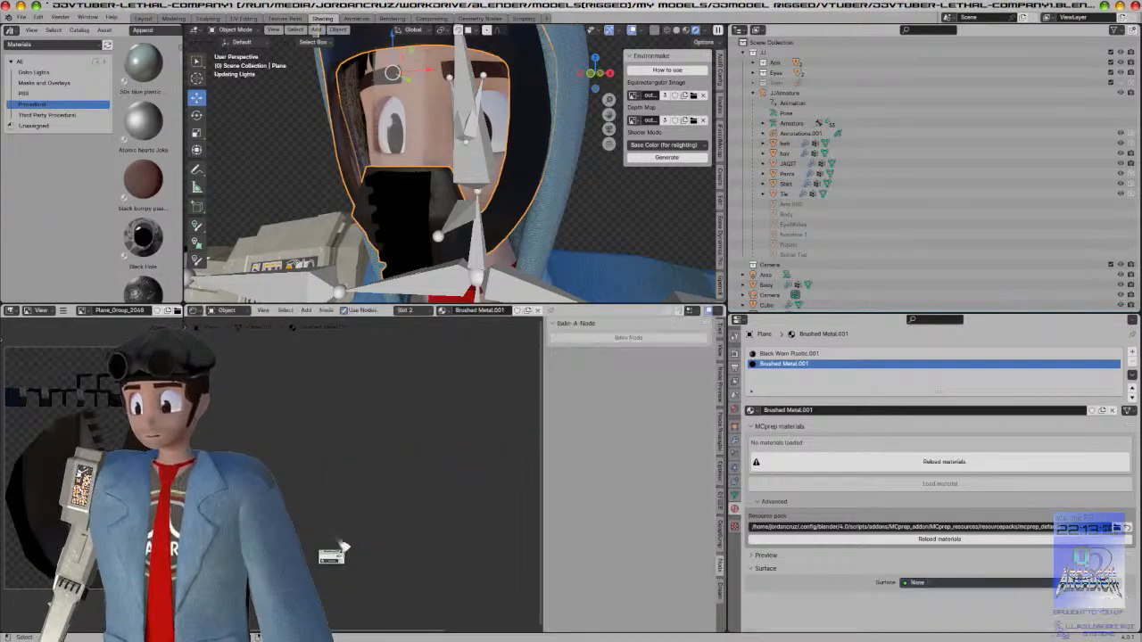
key(ctrl+z)
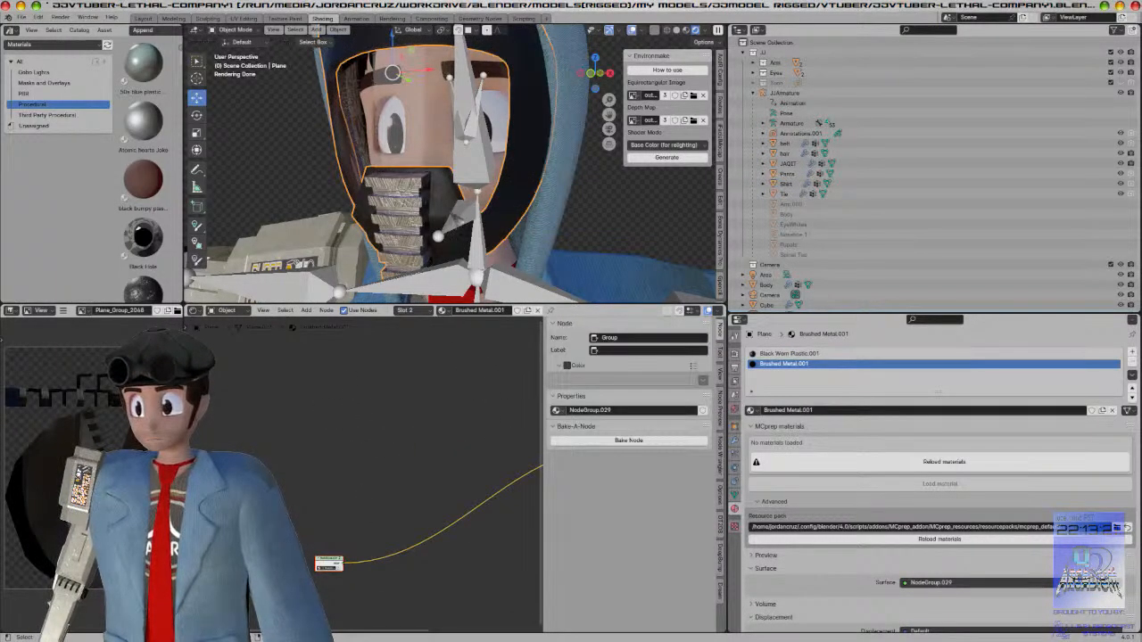
Step: Unwrap all faces of the helmet mesh again with Smart UV Project and return to Object Mode
scroll(428, 197, up, 2)
middle_drag(419, 210, 476, 213)
key(Tab)
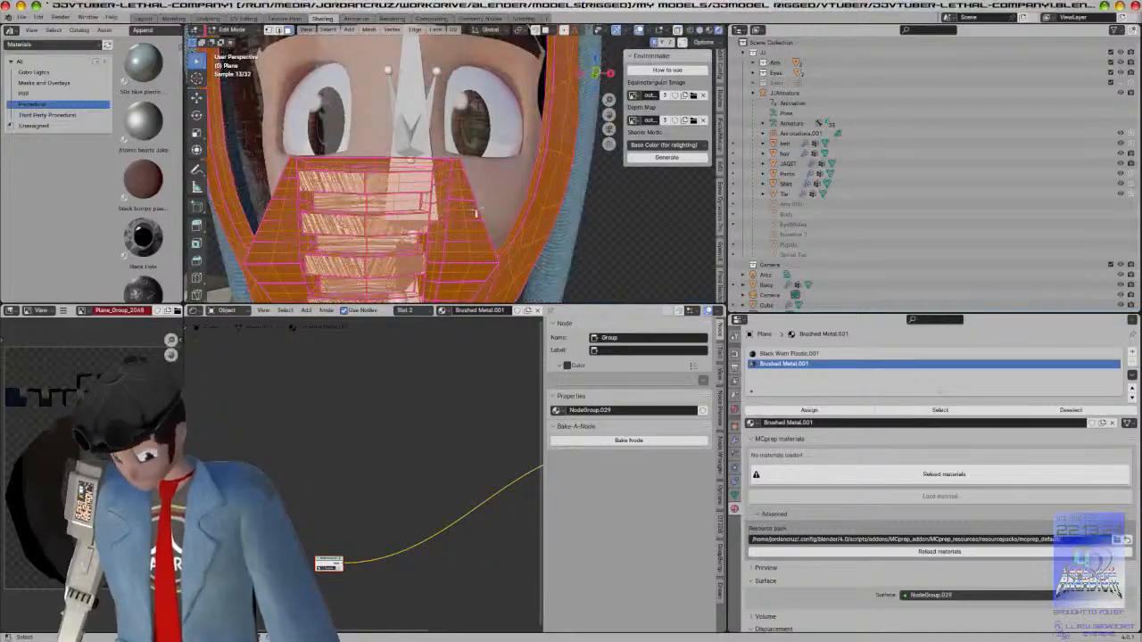
key(u)
click(476, 209)
click(489, 304)
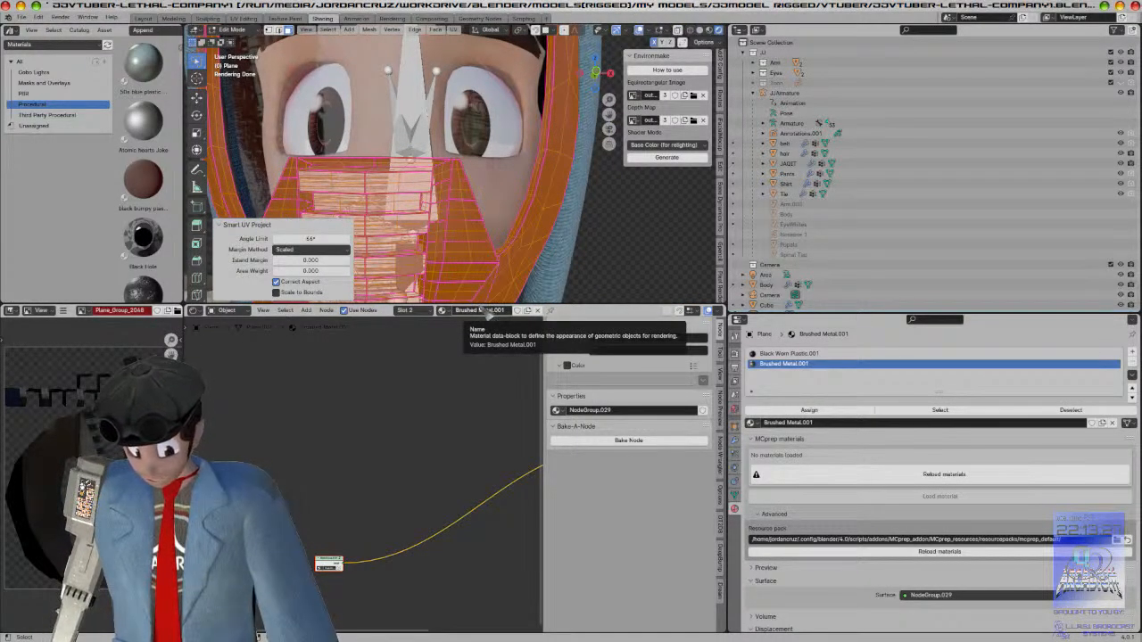
key(Tab)
Step: Bake NodeGroup.028 of Black Worn Plastic.001 at 2048, 1 sample, margin 5, GPU, BSDF output, replacing the node with the baked result
middle_drag(562, 189, 373, 233)
scroll(426, 216, down, 3)
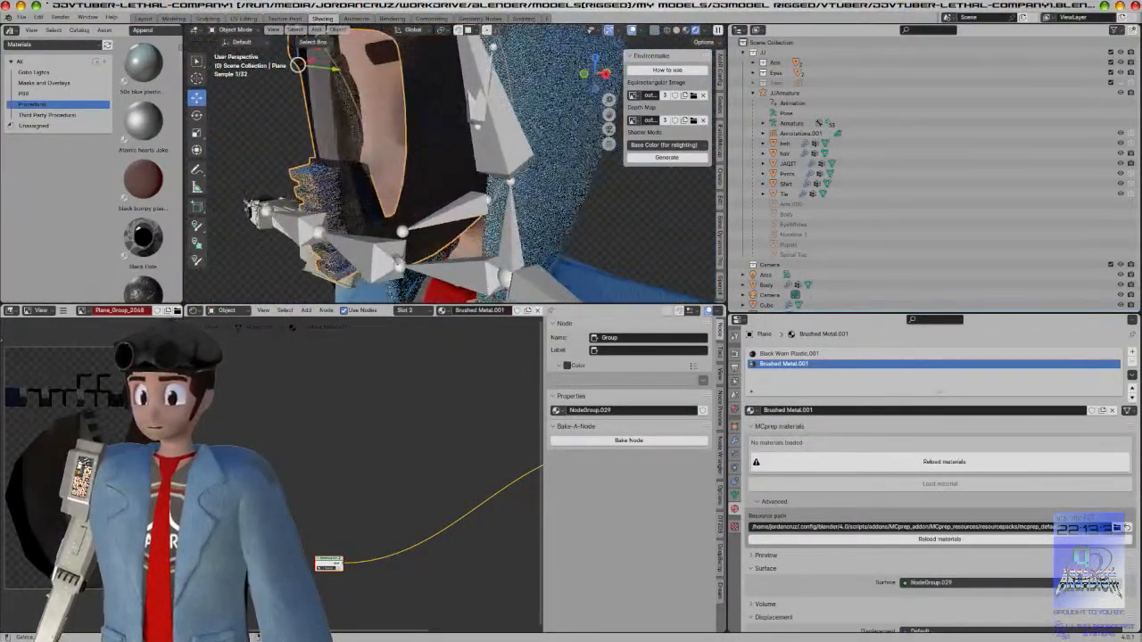
click(786, 355)
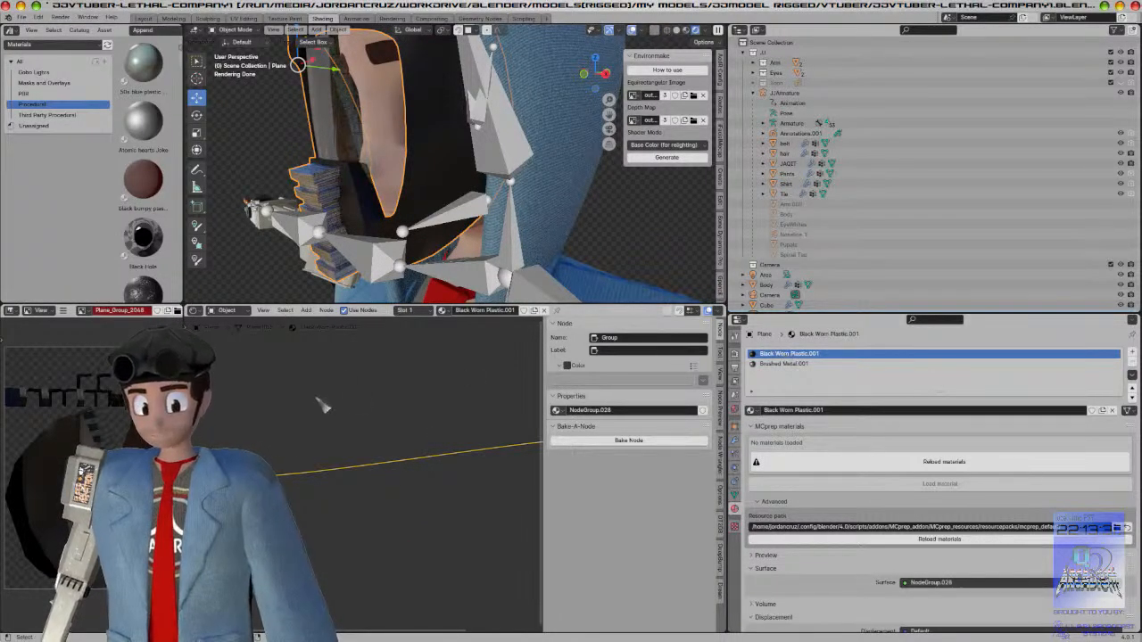
click(600, 441)
click(571, 524)
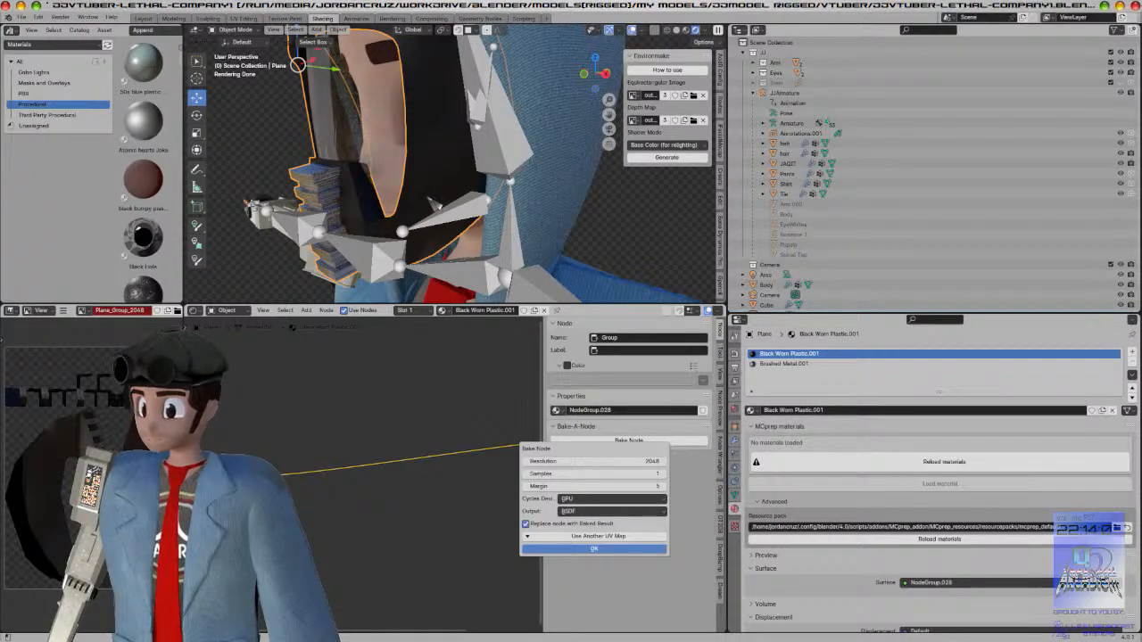
key(Return)
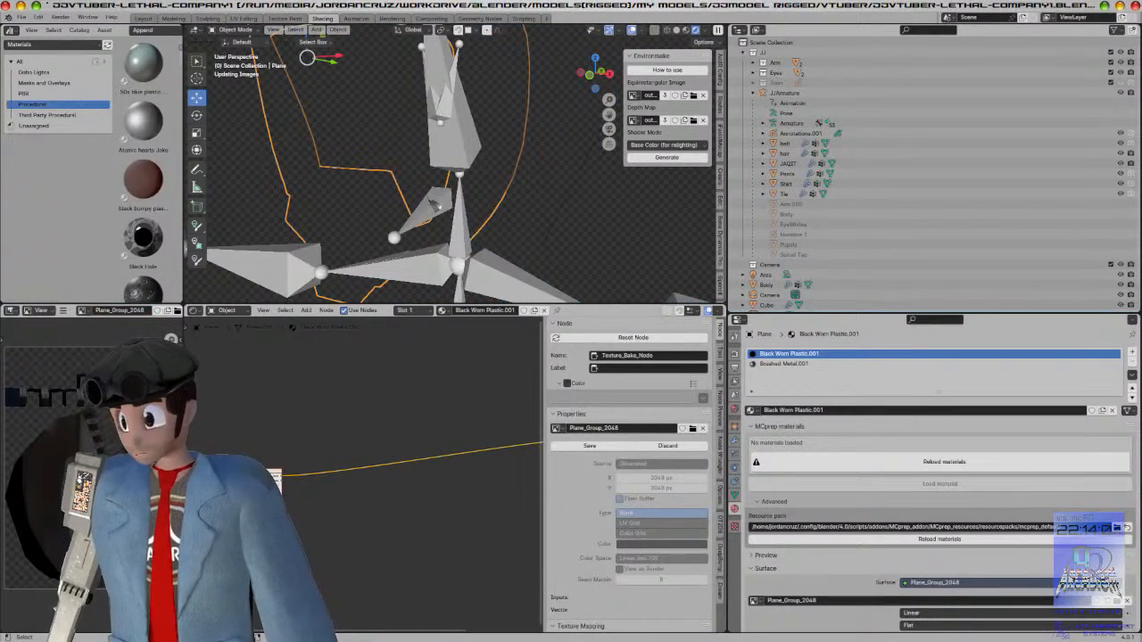
middle_drag(433, 205, 403, 170)
key(Home)
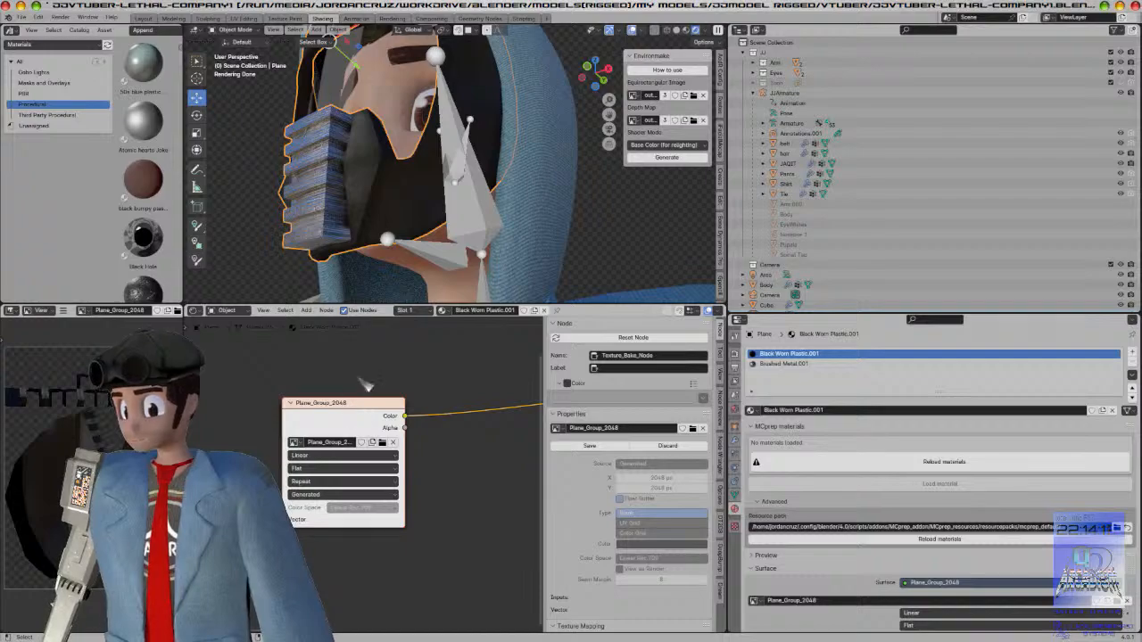
Step: Save the baked Plane_Group_2048 image as Gasmask-plastic.png in the vtubertextures folder and shift its node off the original group
click(294, 443)
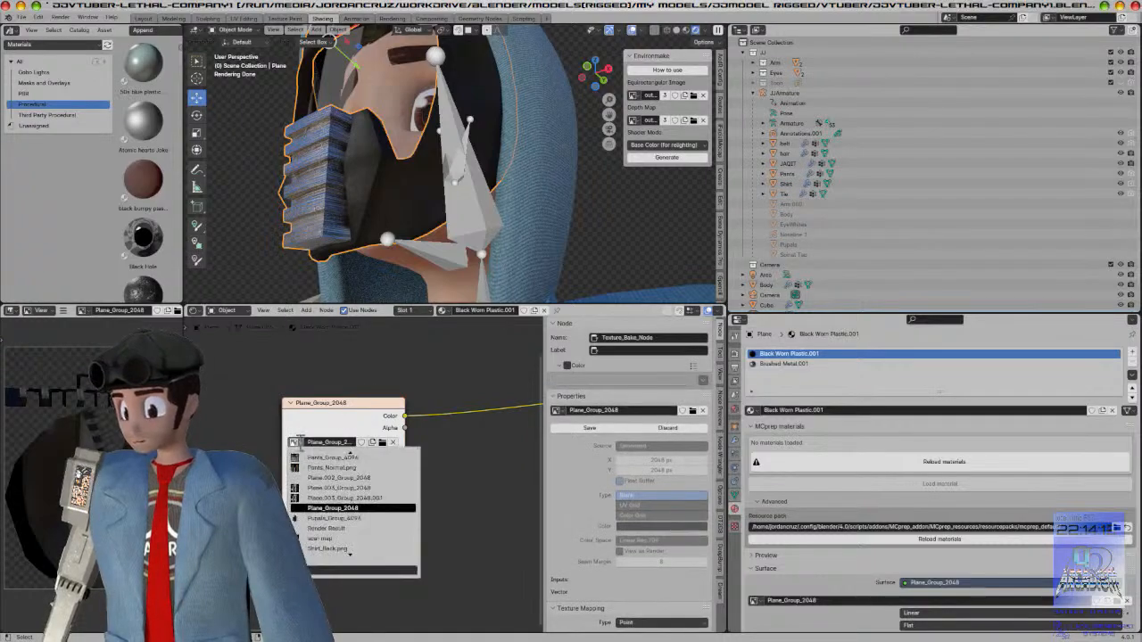
click(339, 509)
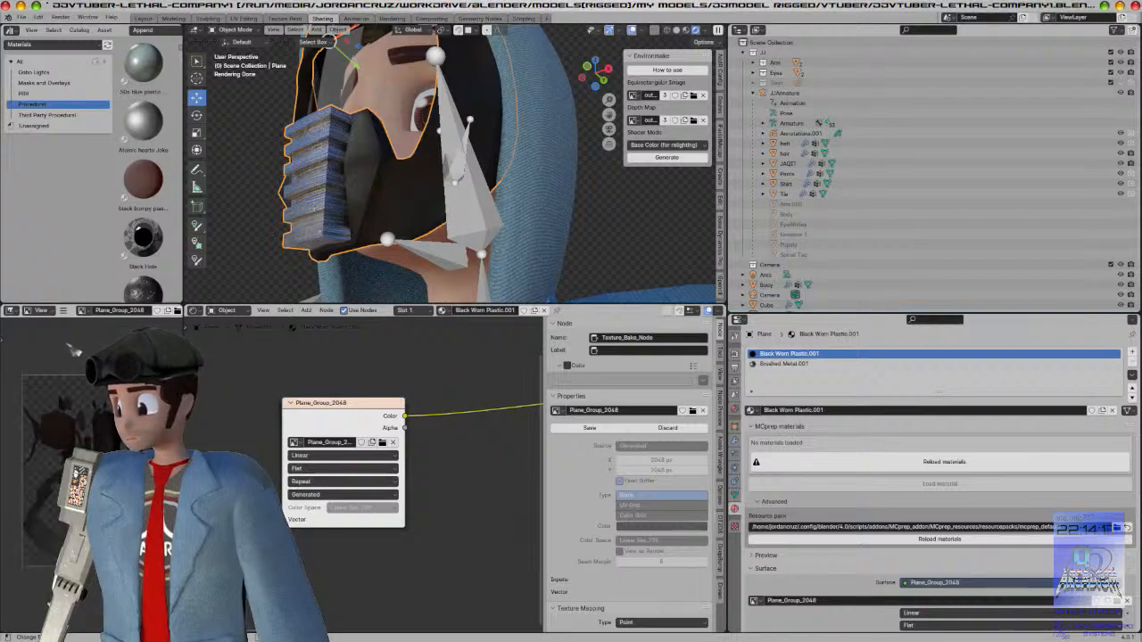
mouse_move(84, 333)
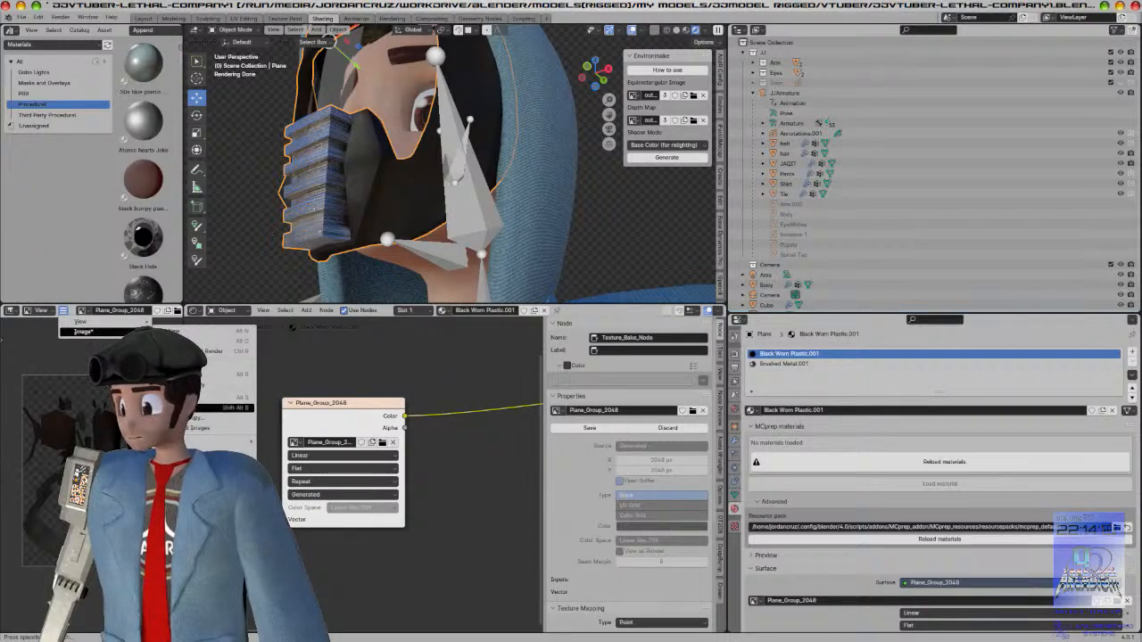
click(214, 408)
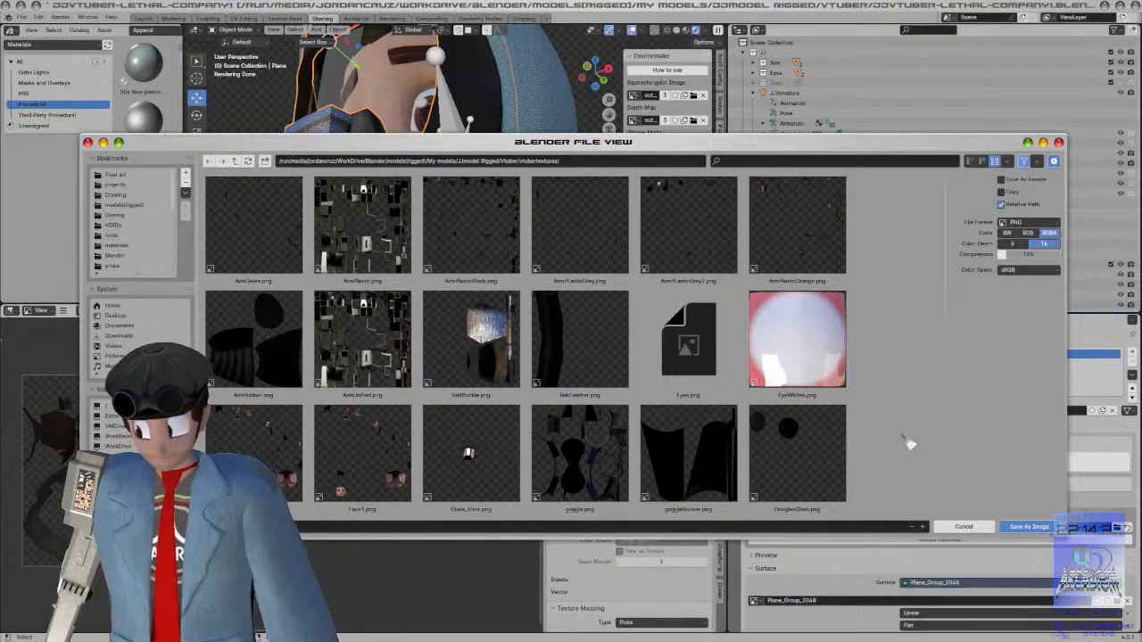
click(1028, 529)
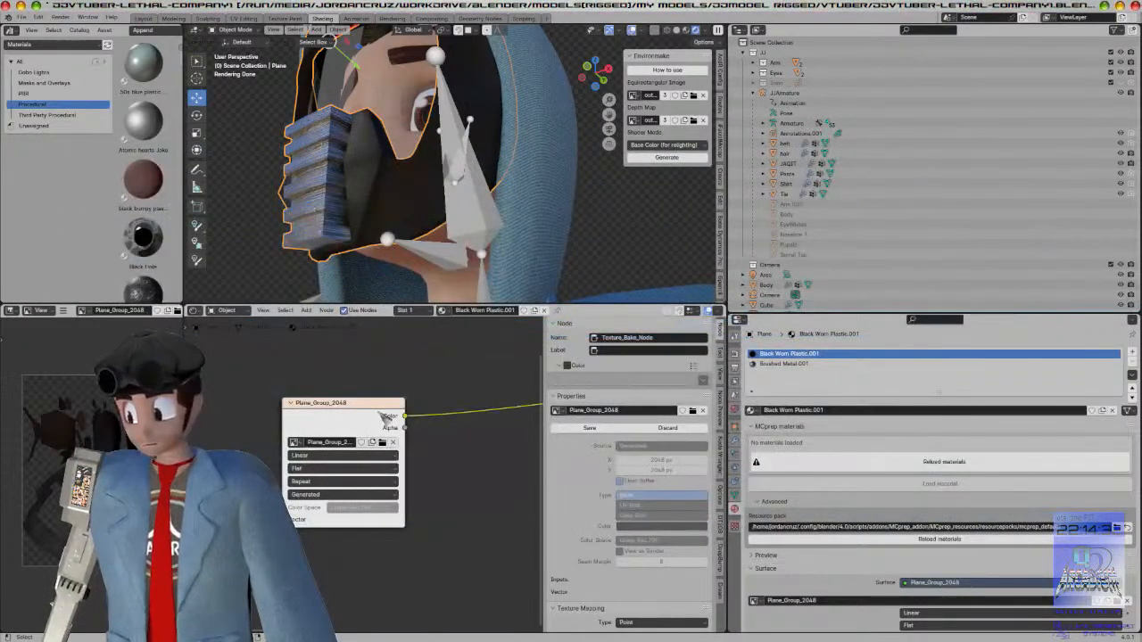
drag(363, 407, 389, 444)
scroll(392, 446, down, 2)
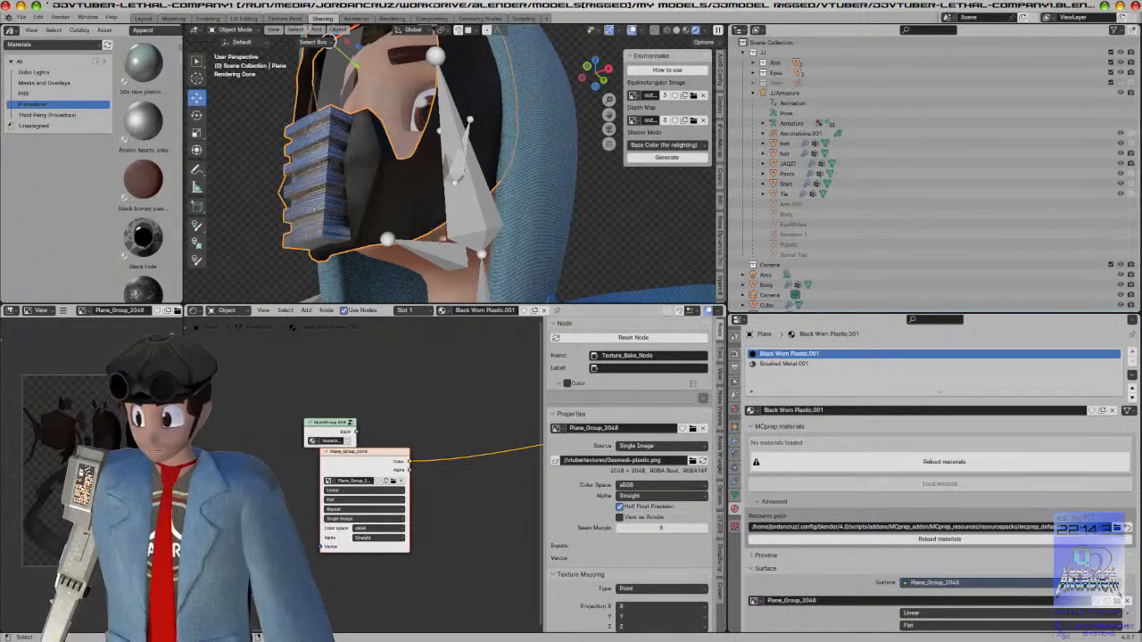
Step: Bake the NodeGroup.029 node of the Brushed Metal.001 material to an image texture
click(790, 364)
middle_drag(458, 485, 348, 361)
middle_drag(426, 416, 375, 428)
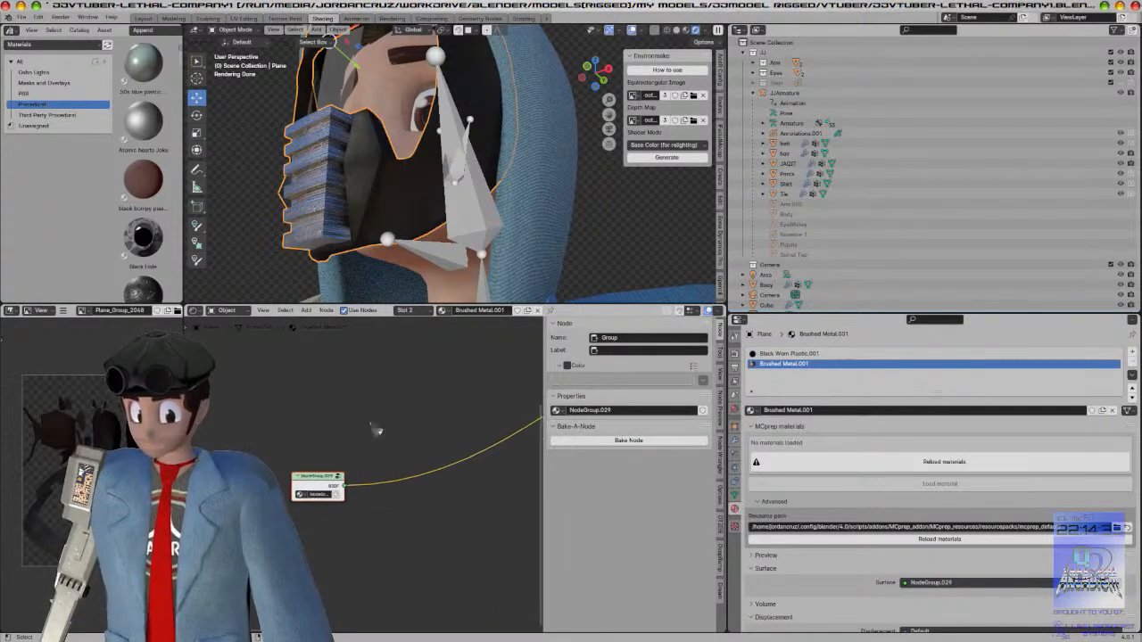
click(648, 441)
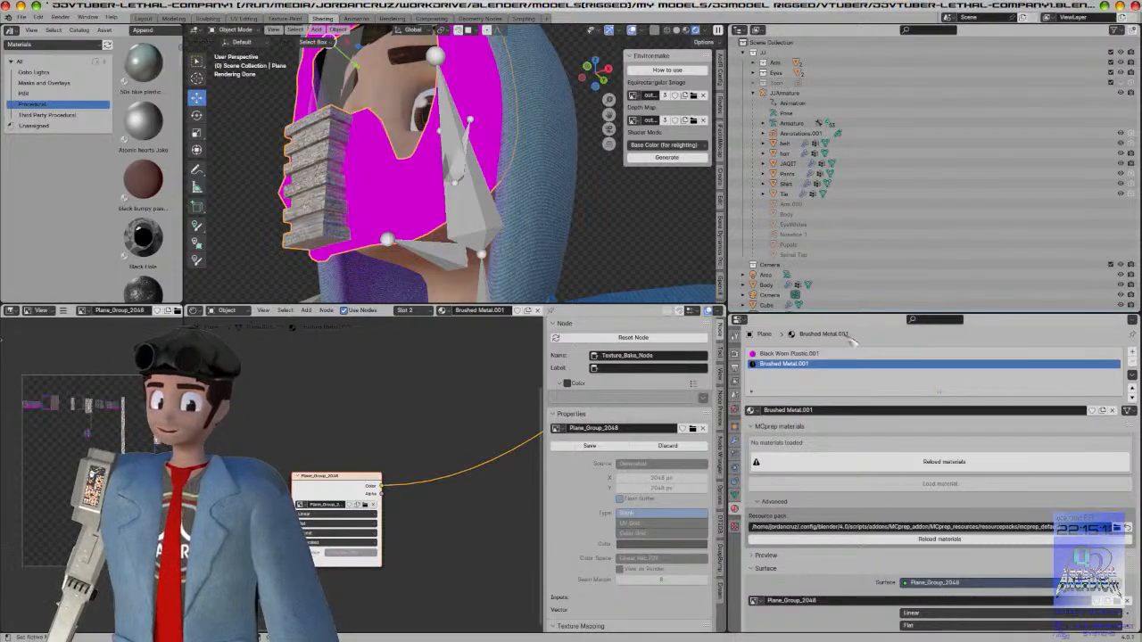
Step: Load Gasmask-plastic.png from the vtubertextures folder into the image texture node of Black Worn Plastic.001
click(821, 354)
click(368, 430)
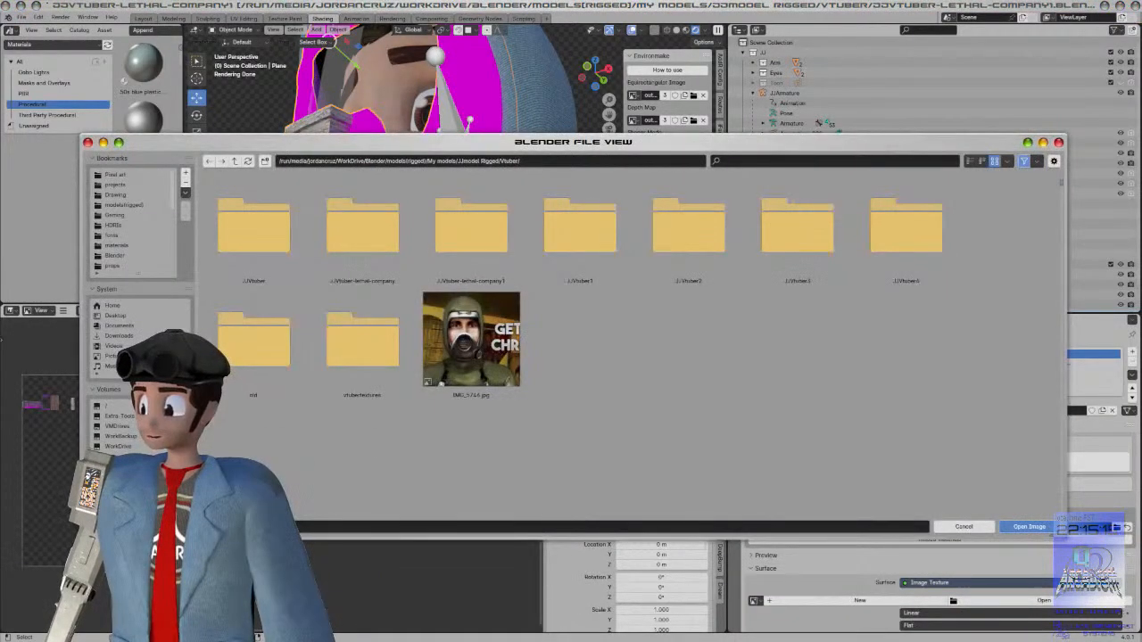
double_click(362, 339)
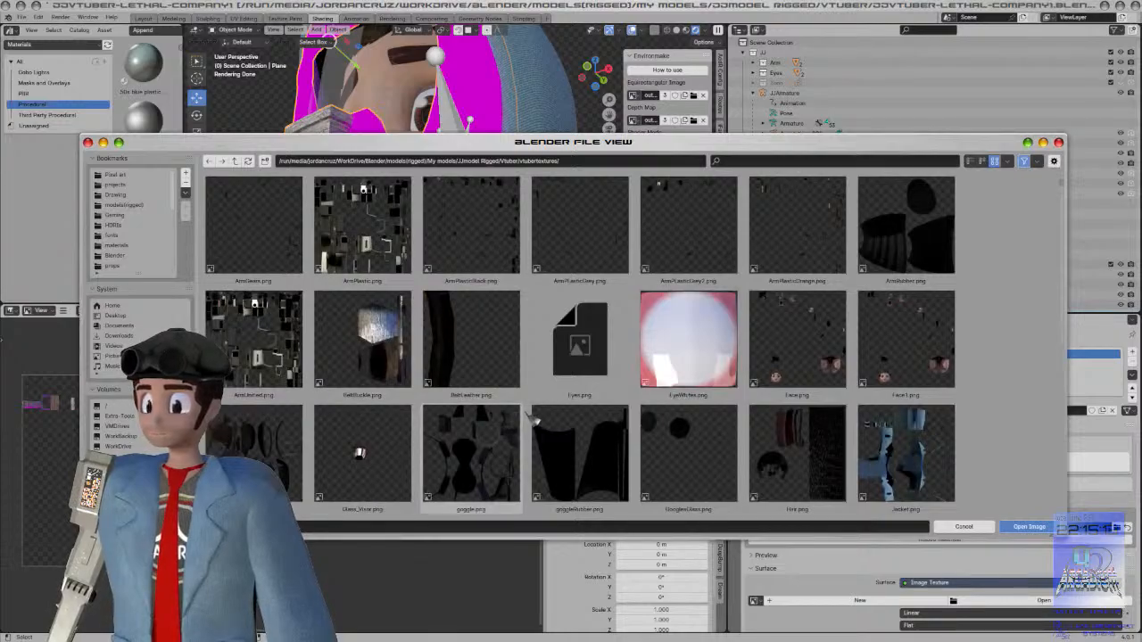
scroll(268, 318, down, 5)
double_click(267, 318)
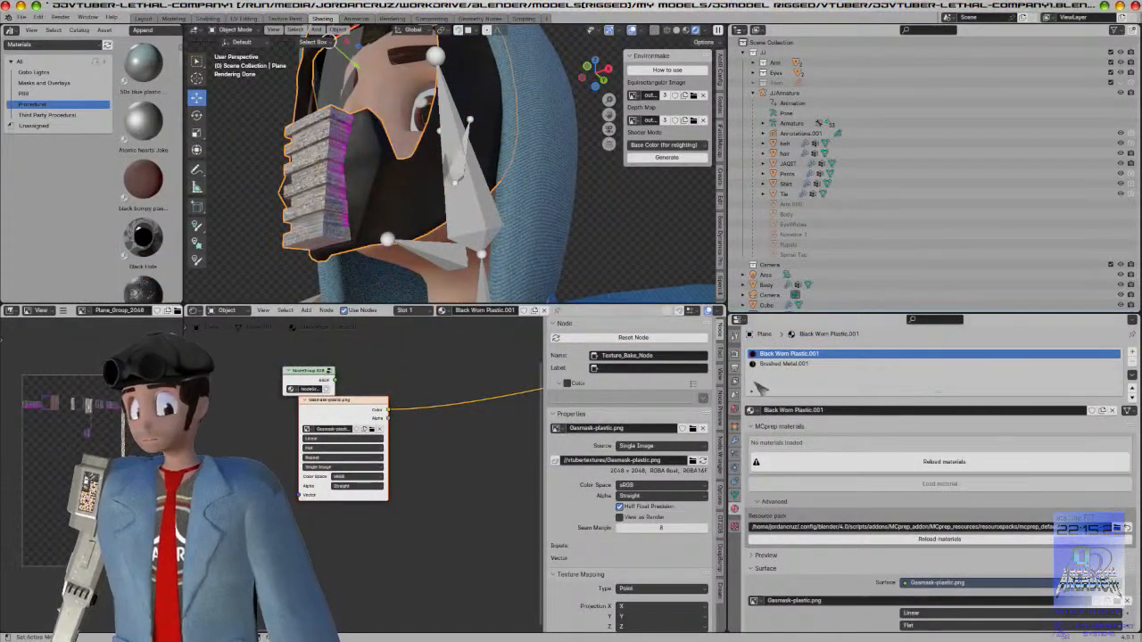
Step: Delete the baked Plane_Group_2048 node from Brushed Metal.001, reconnect NodeGroup.029 to the output and bake it again
click(783, 363)
middle_drag(471, 453, 276, 343)
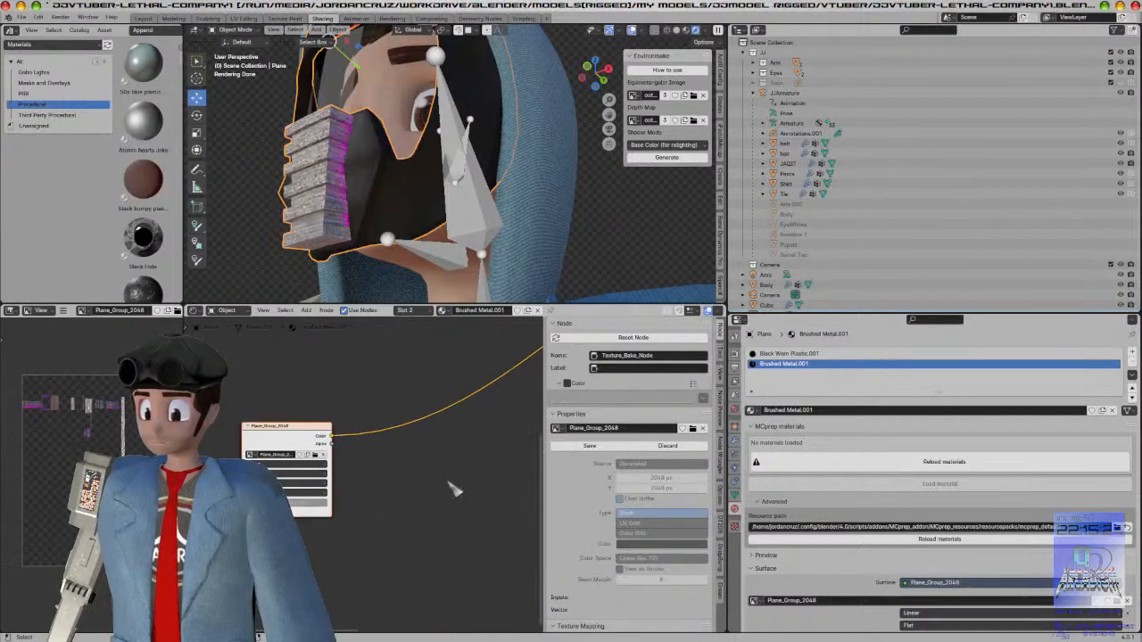
click(450, 483)
click(269, 434)
key(x)
ctrl+shift+click(271, 432)
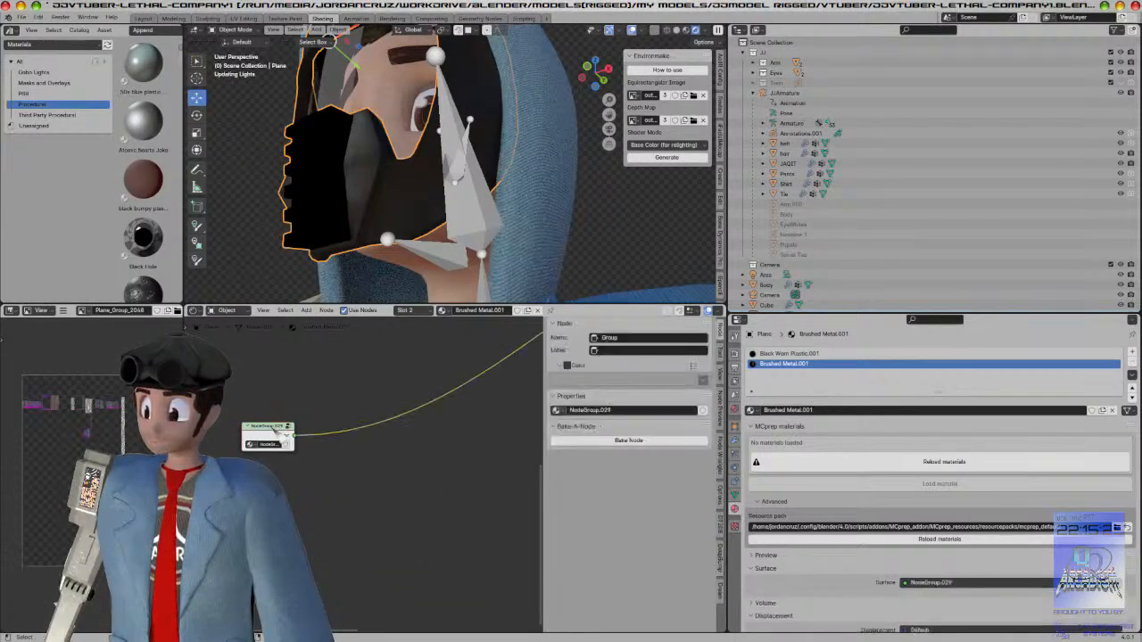
click(628, 441)
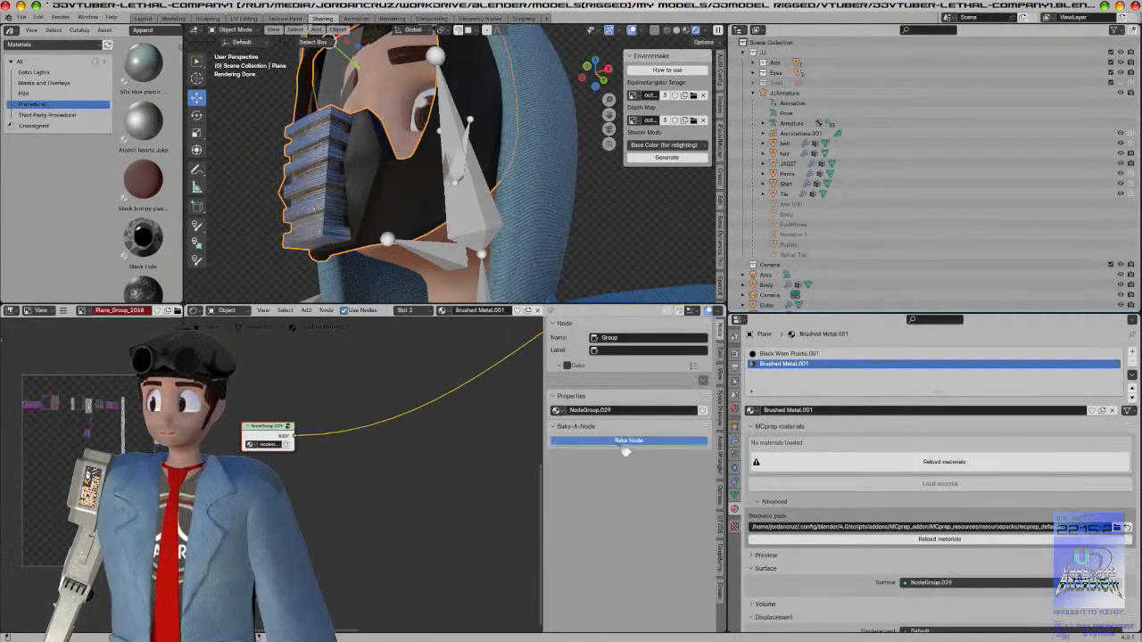
click(613, 547)
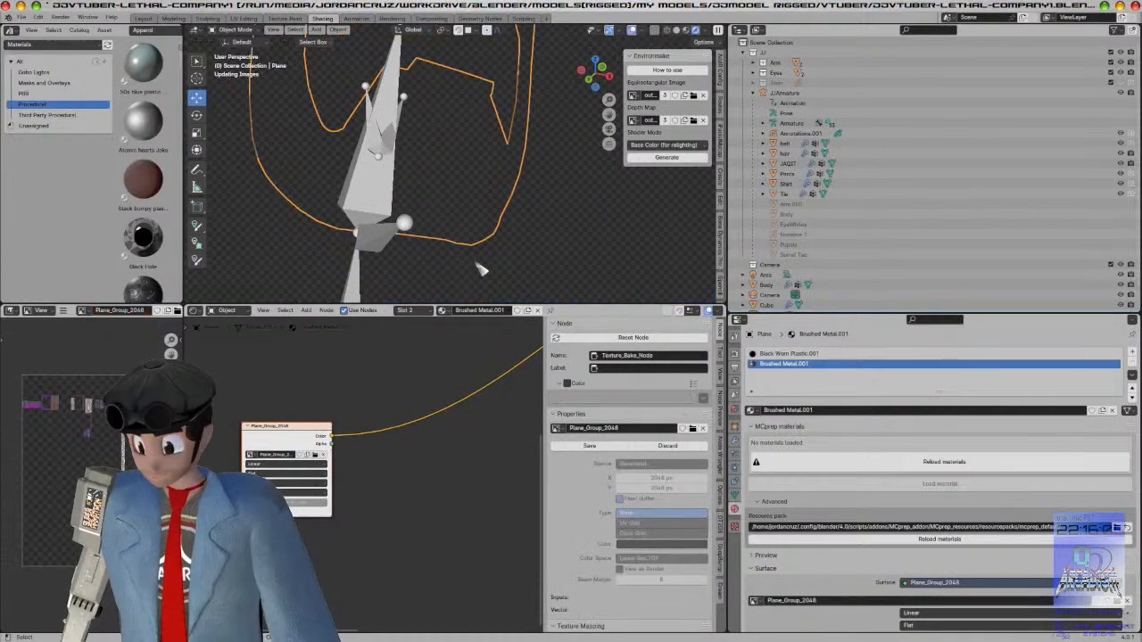
Step: Hide the character's armature so the baked mouthpiece can be viewed unobstructed
scroll(486, 257, down, 3)
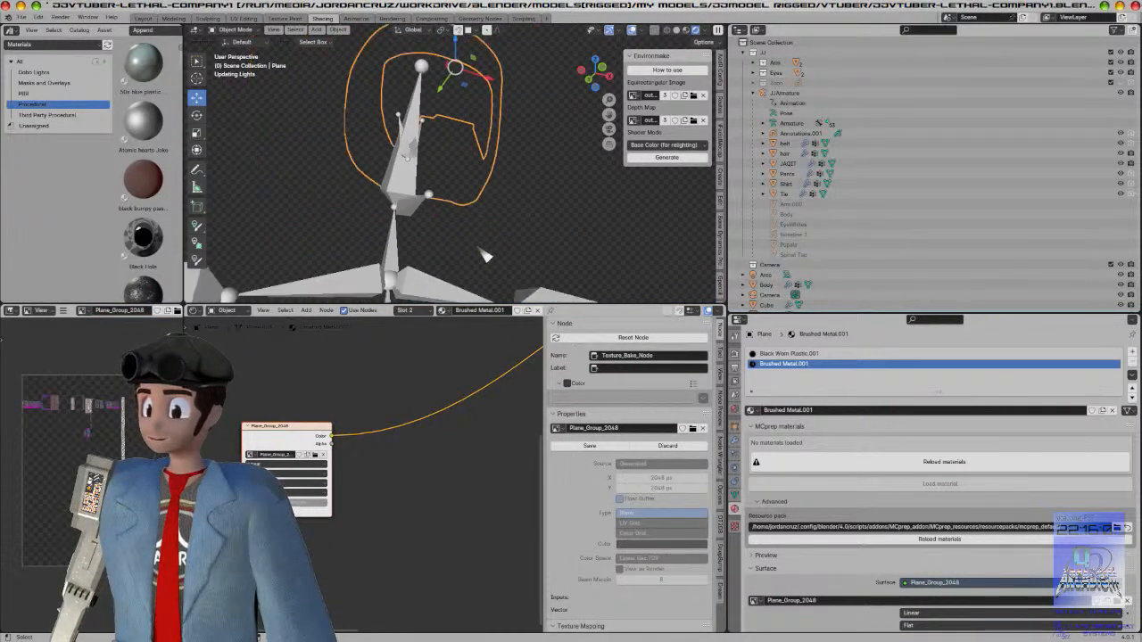
middle_drag(485, 256, 464, 272)
key(KP_1)
scroll(462, 271, up, 5)
click(400, 194)
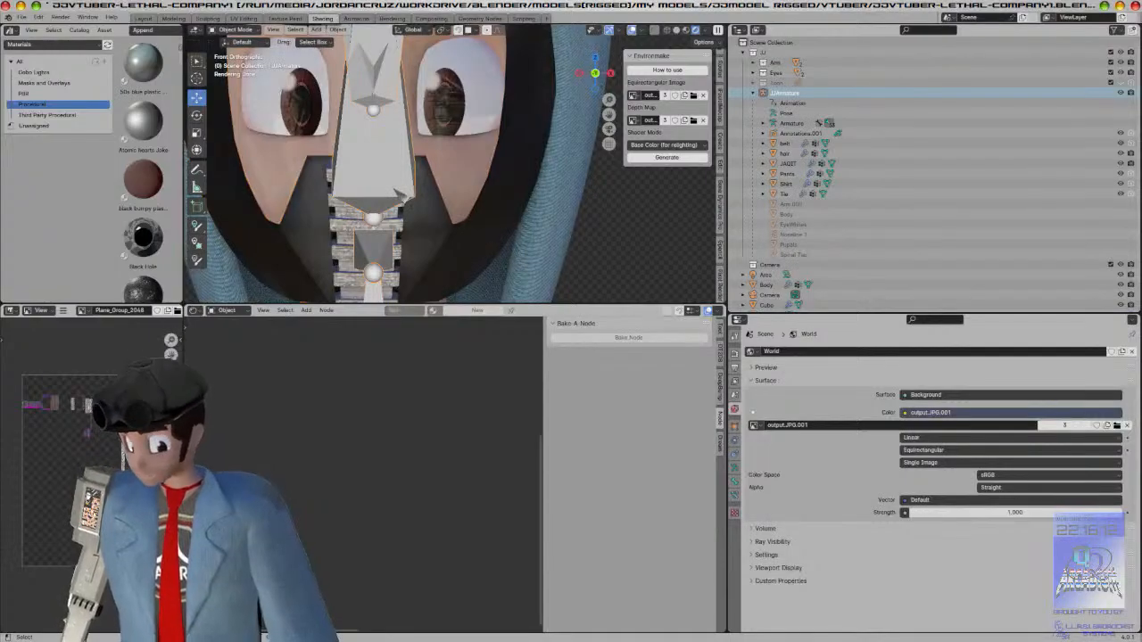
scroll(401, 196, down, 4)
mouse_move(438, 217)
middle_down()
mouse_move(371, 221)
mouse_move(464, 217)
mouse_move(361, 214)
mouse_move(419, 209)
mouse_move(459, 139)
mouse_move(337, 182)
mouse_move(359, 222)
mouse_move(433, 214)
middle_up()
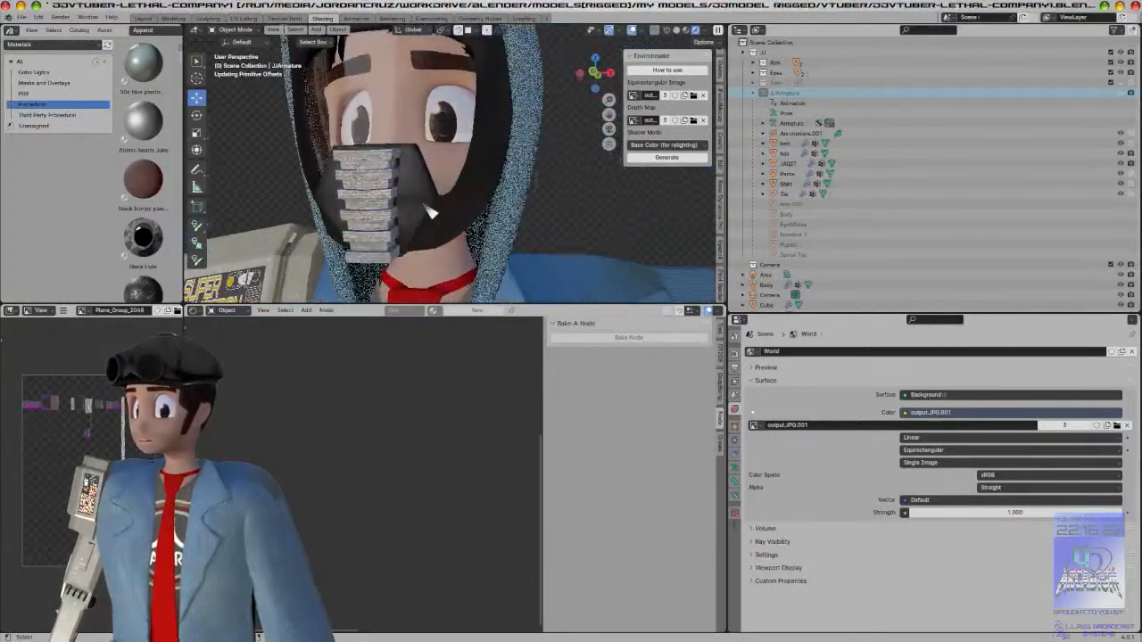
Step: Apply all modifiers to the blue hood object Cube and check its modifier list
key(KP_1)
scroll(432, 213, down, 3)
click(473, 205)
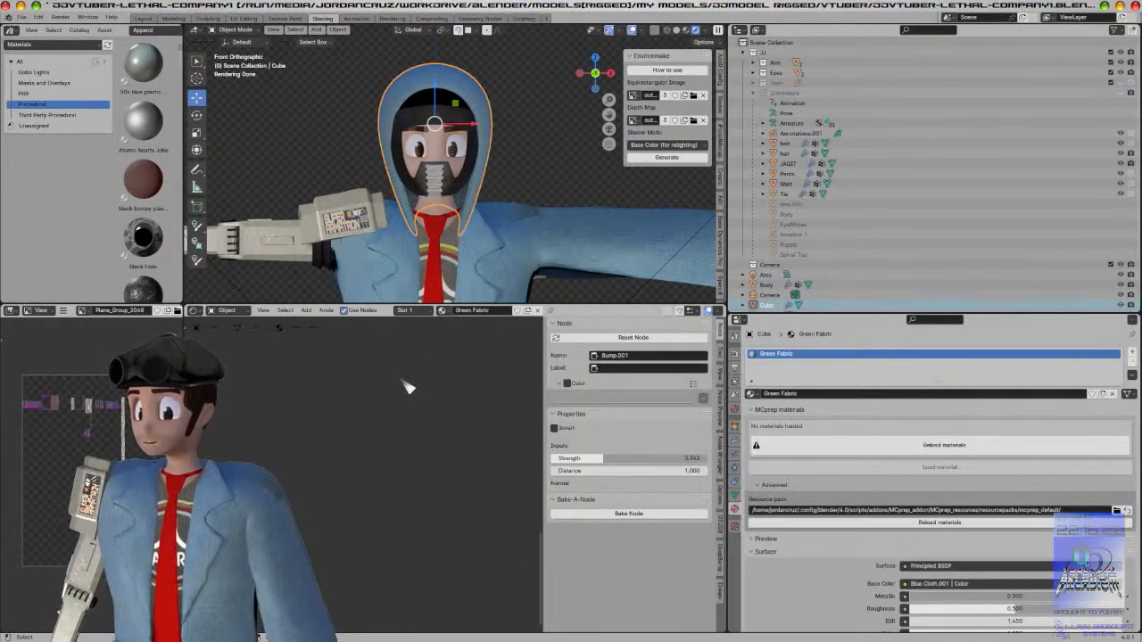
scroll(496, 191, up, 5)
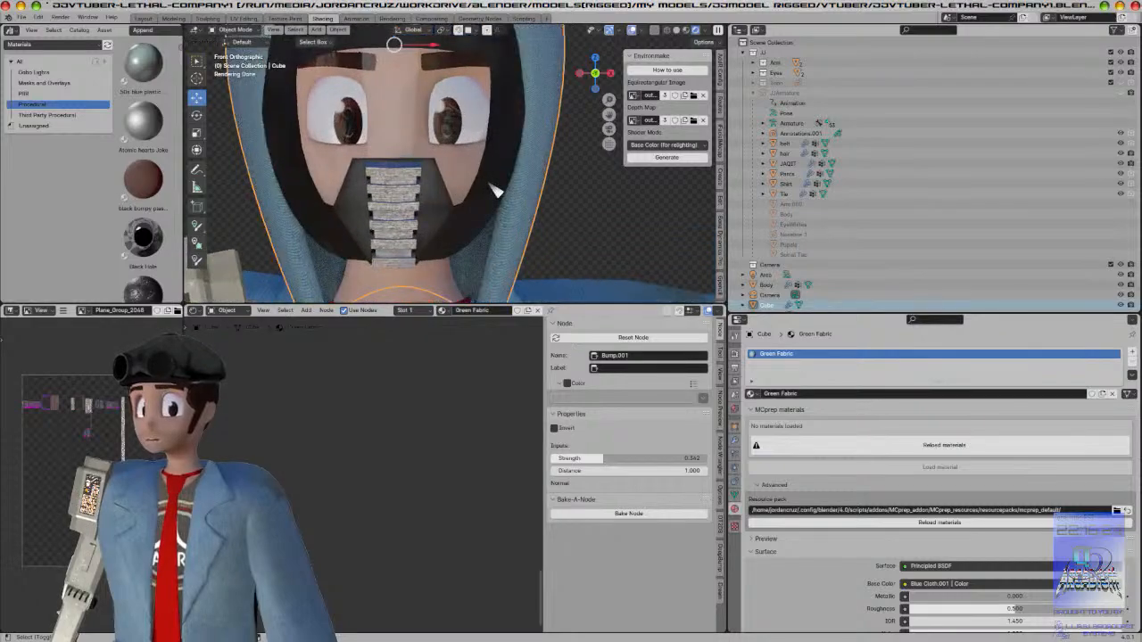
shift+middle_drag(558, 205, 523, 37)
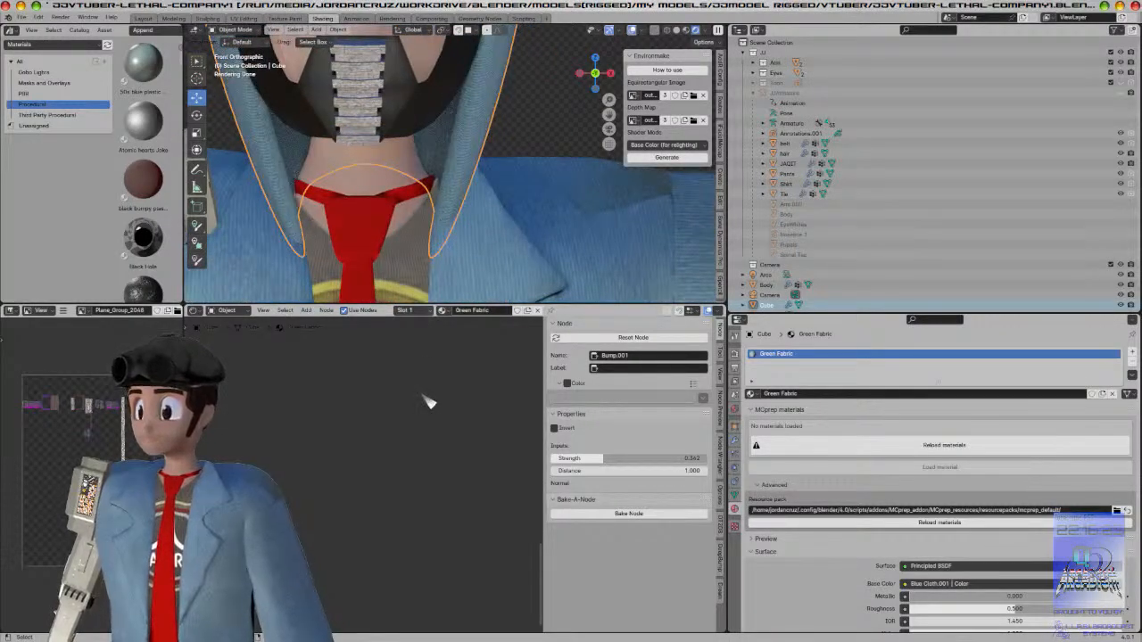
scroll(428, 400, down, 4)
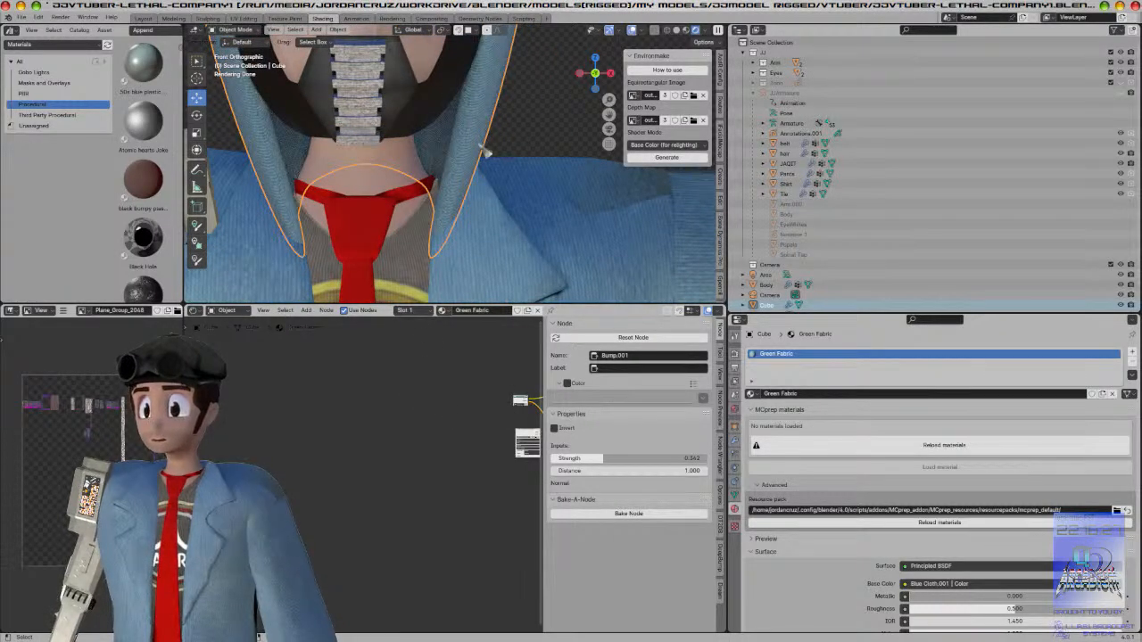
key(a)
alt+click(483, 152)
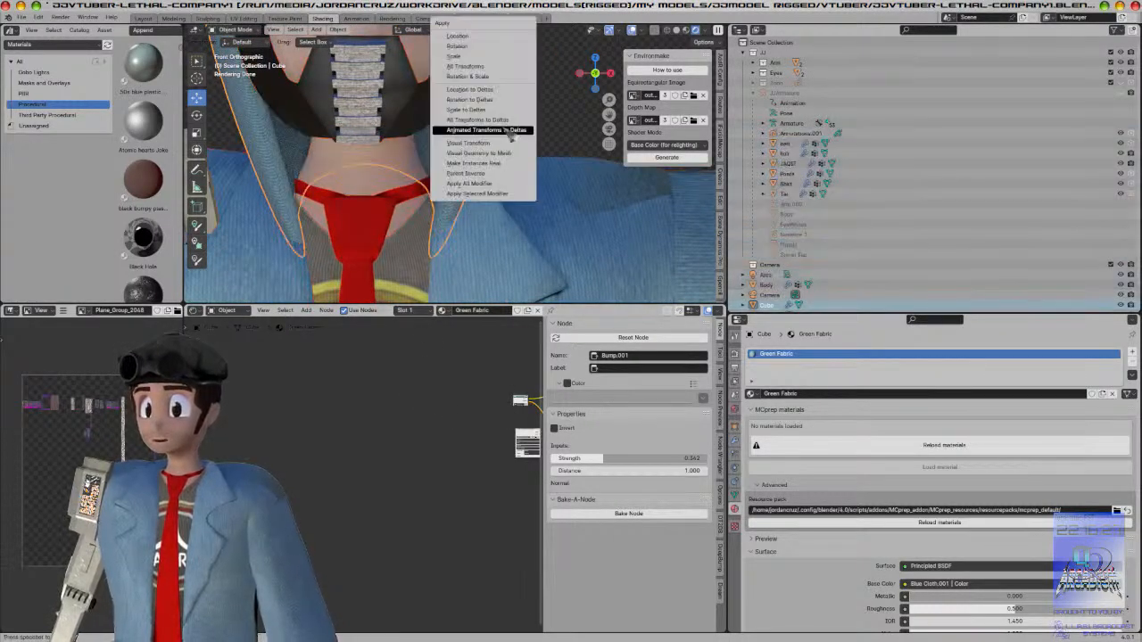
click(489, 184)
click(735, 440)
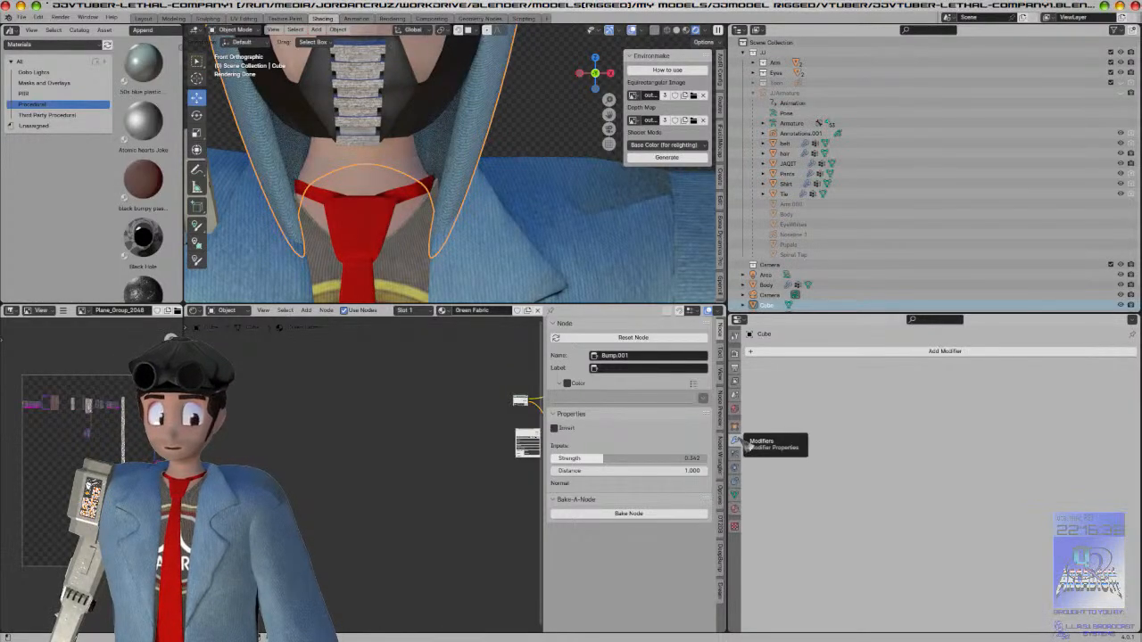
Step: Wrap the Principled BSDF of the hood's Green Fabric material in its own node group
middle_drag(473, 494, 419, 487)
scroll(420, 486, up, 2)
scroll(417, 482, down, 2)
scroll(418, 482, up, 4)
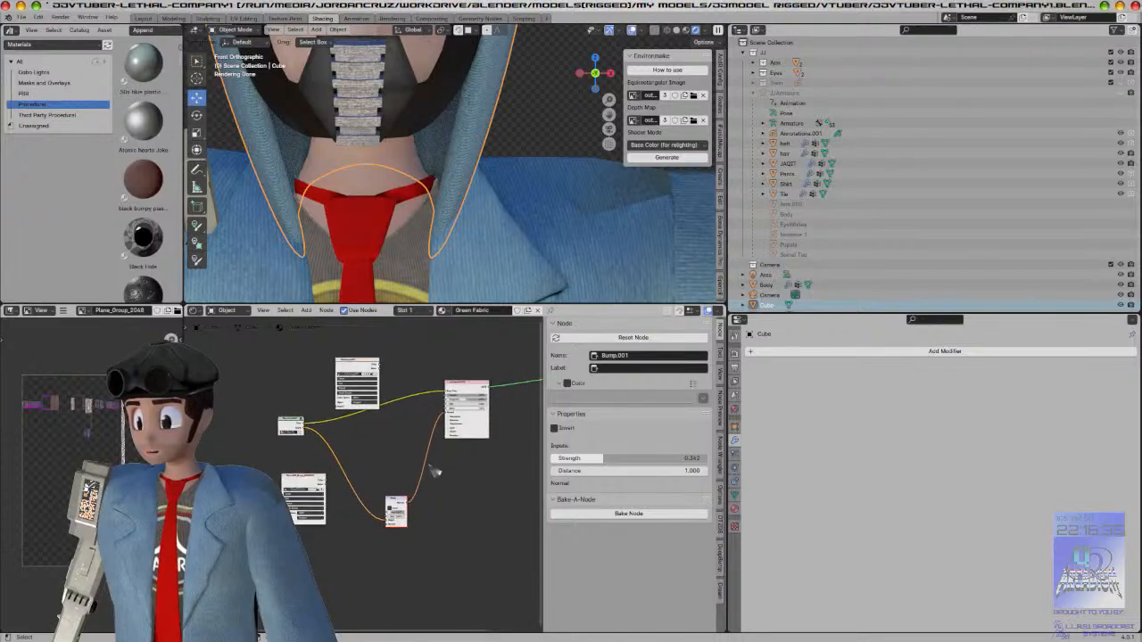
click(293, 427)
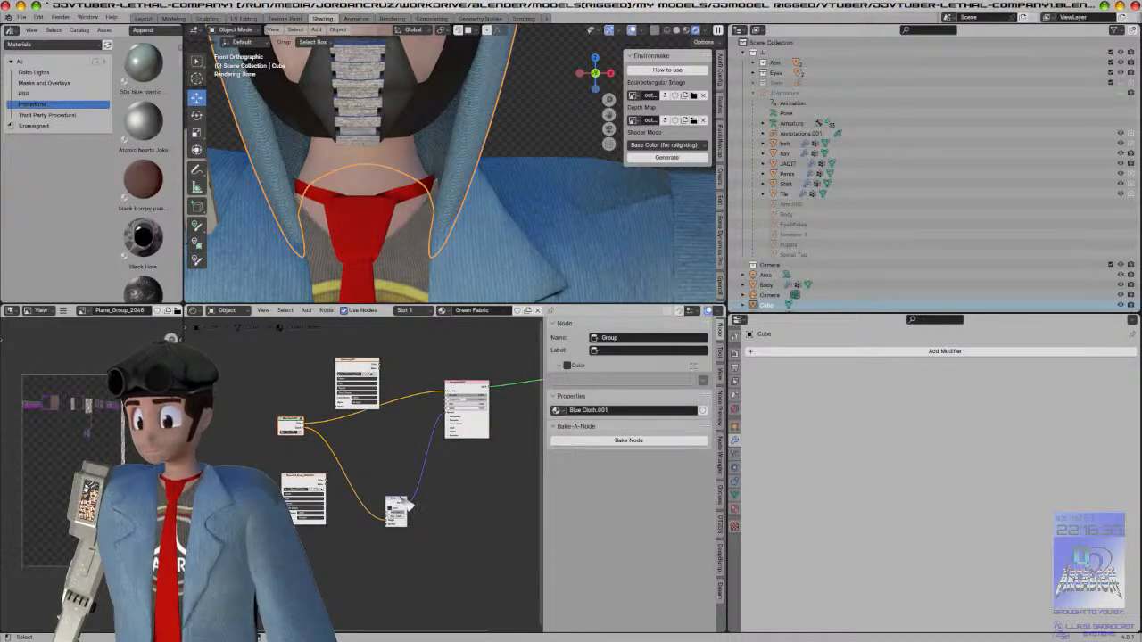
click(402, 505)
click(469, 393)
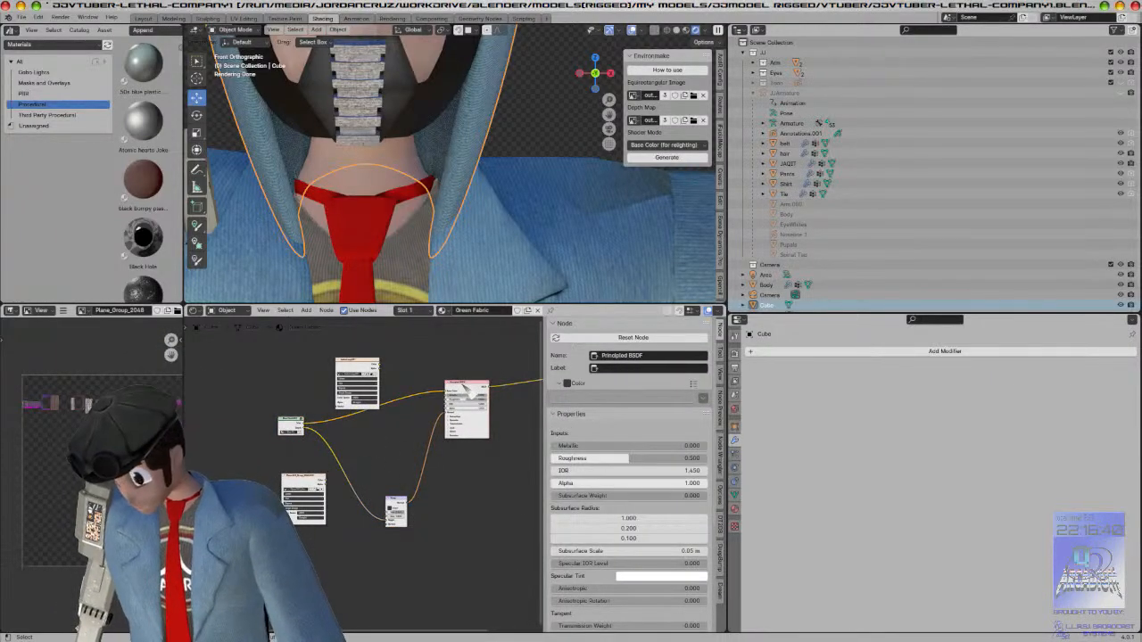
key(Tab)
key(Tab)
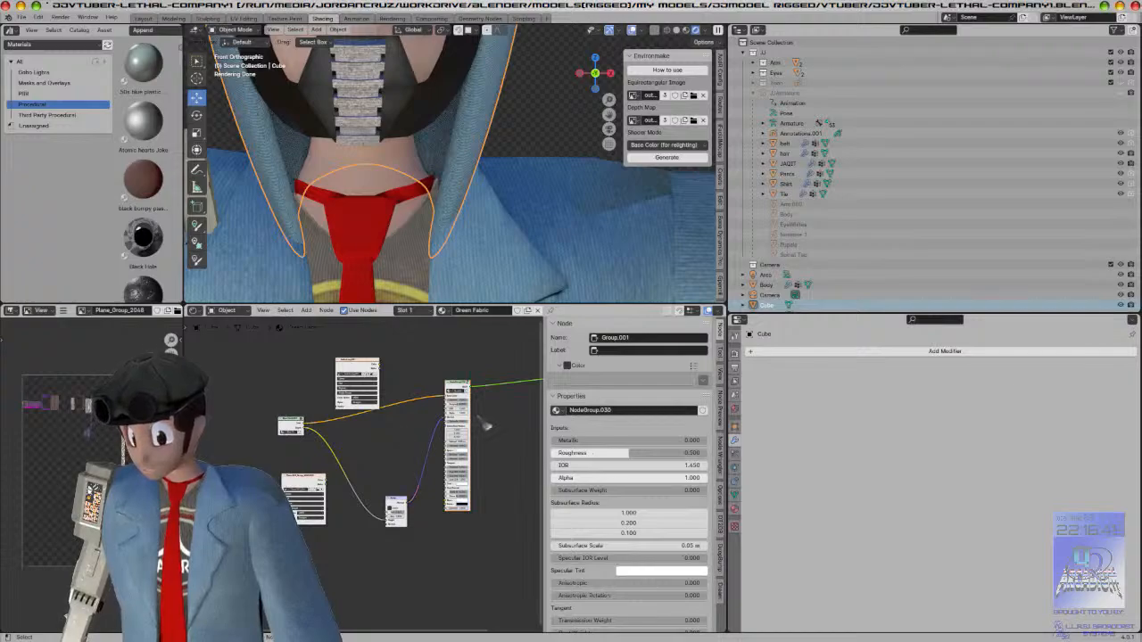
Step: Combine the Blue Cloth.001, Bump and grouped BSDF nodes into one node group and return to the material's top level
middle_drag(488, 425, 465, 464)
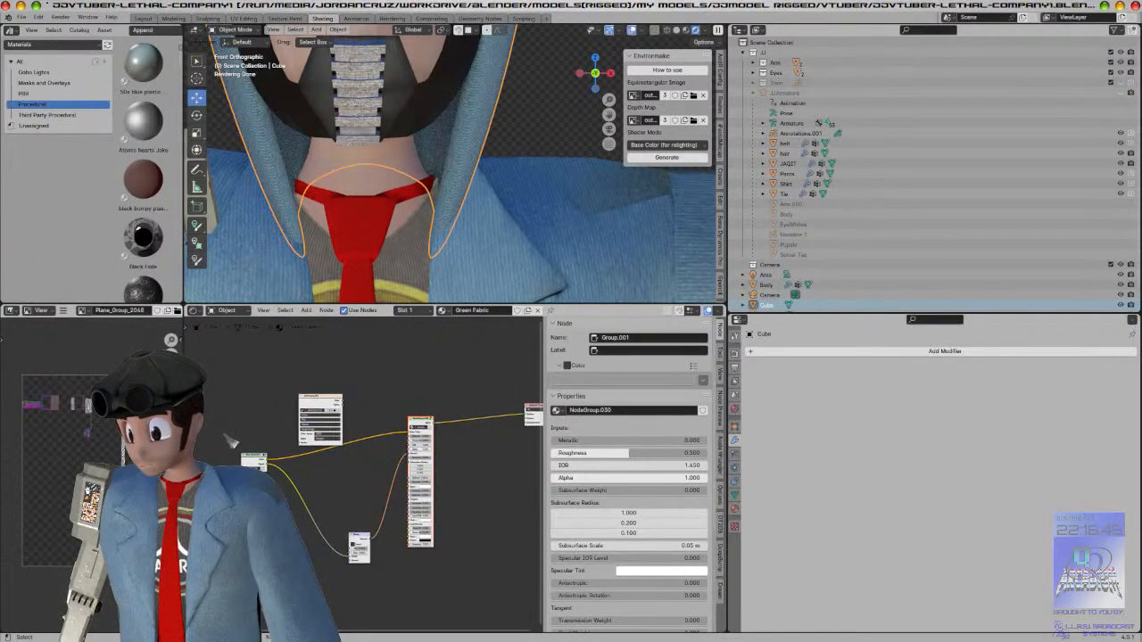
click(357, 543)
click(362, 537)
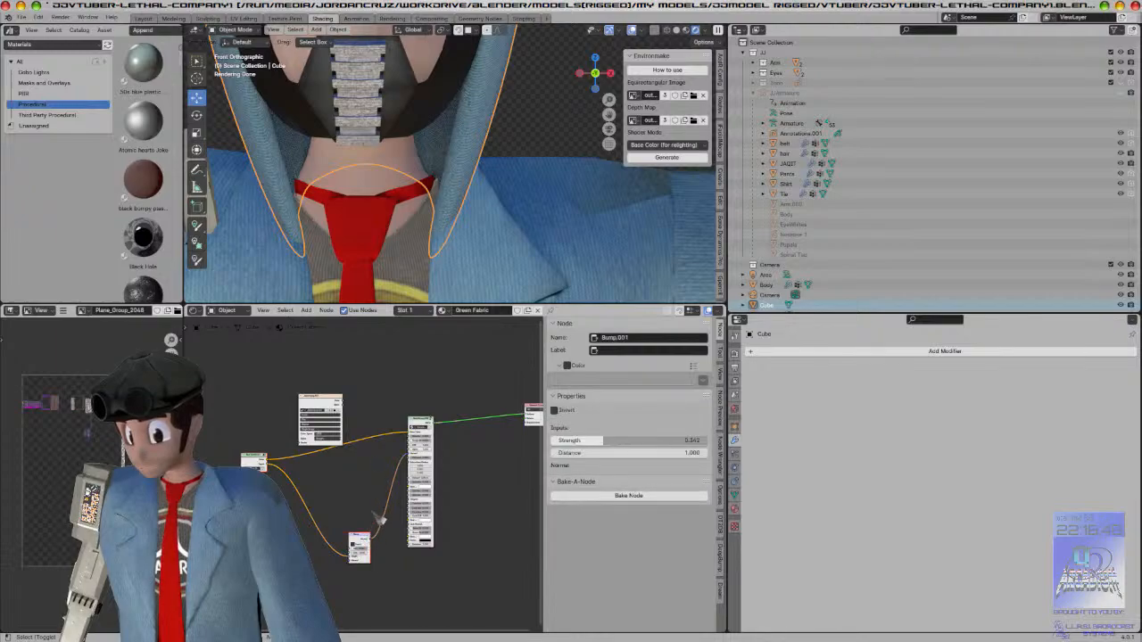
click(433, 426)
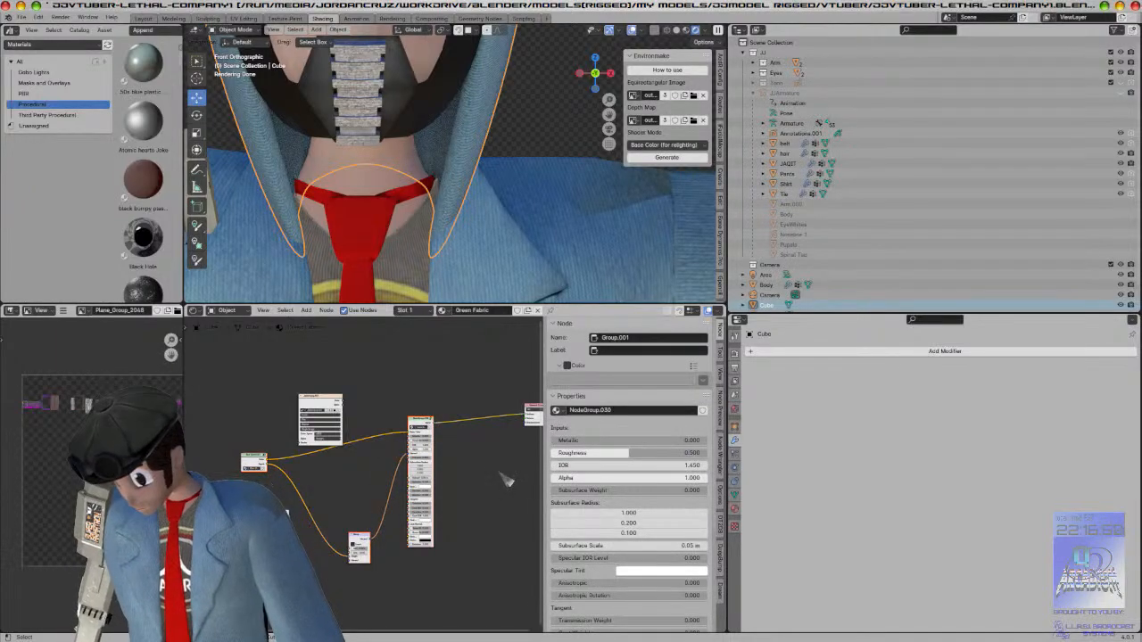
key(Tab)
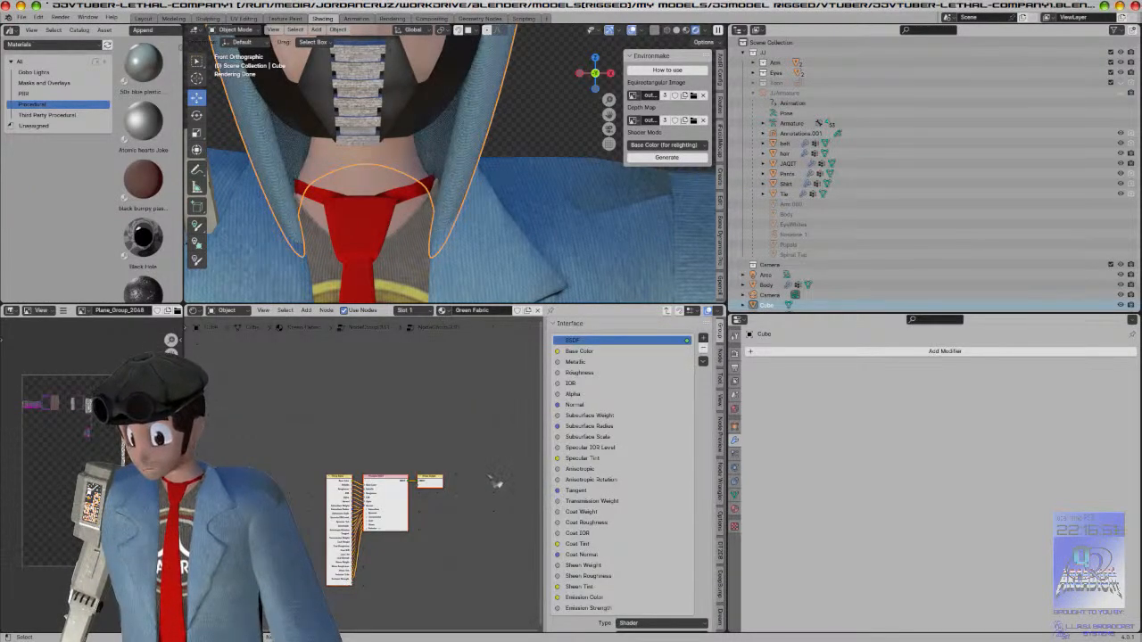
scroll(496, 480, up, 5)
middle_drag(482, 537, 444, 457)
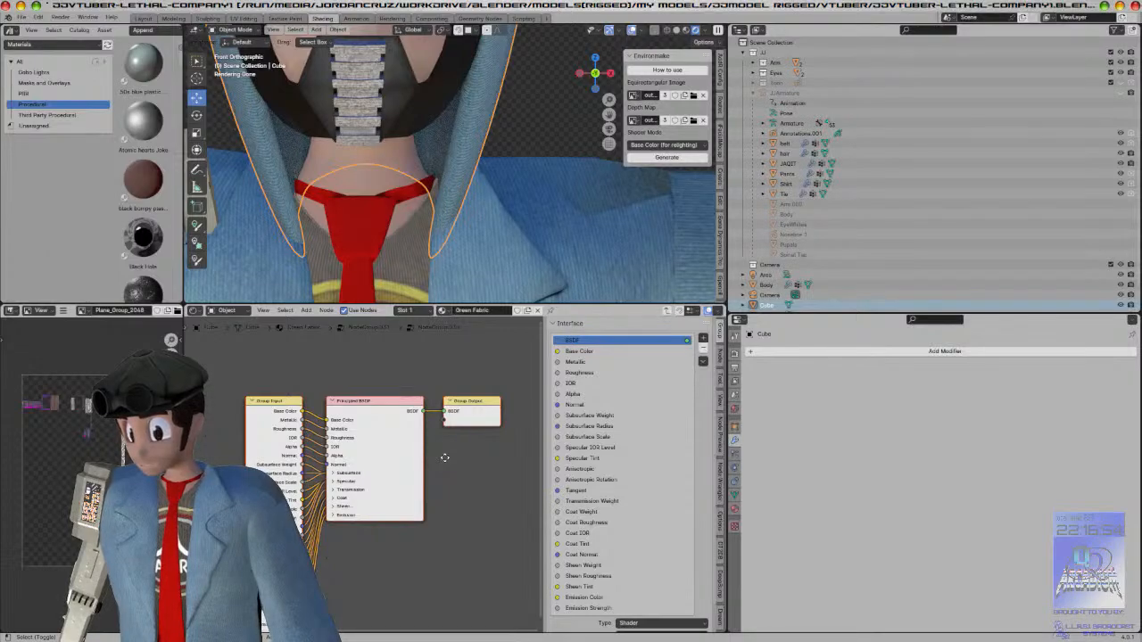
key(Tab)
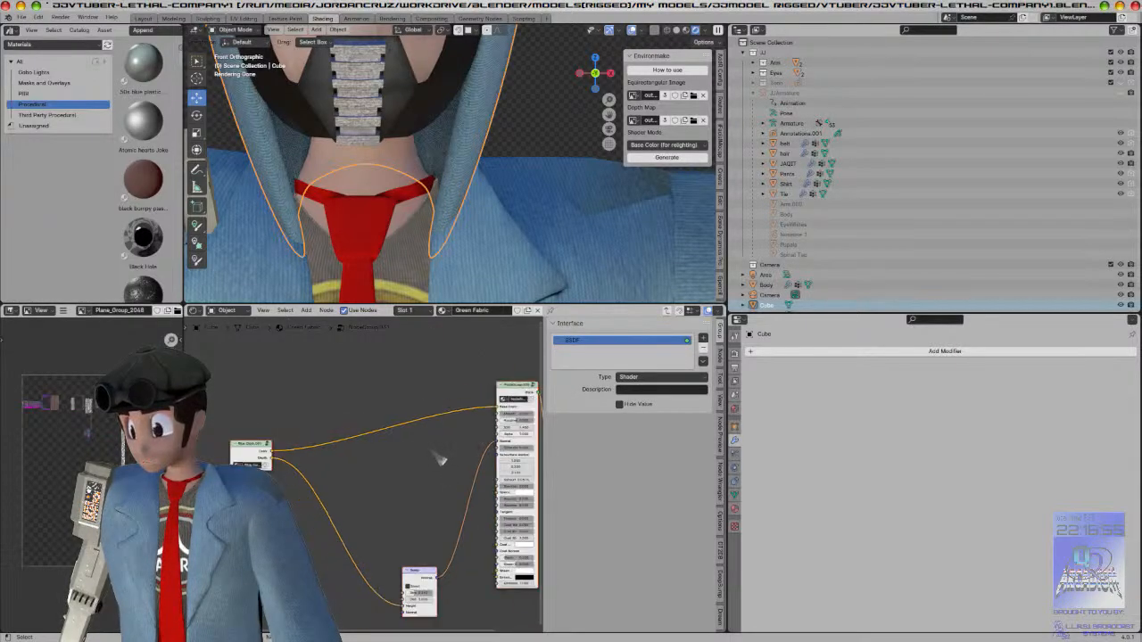
right_click(416, 454)
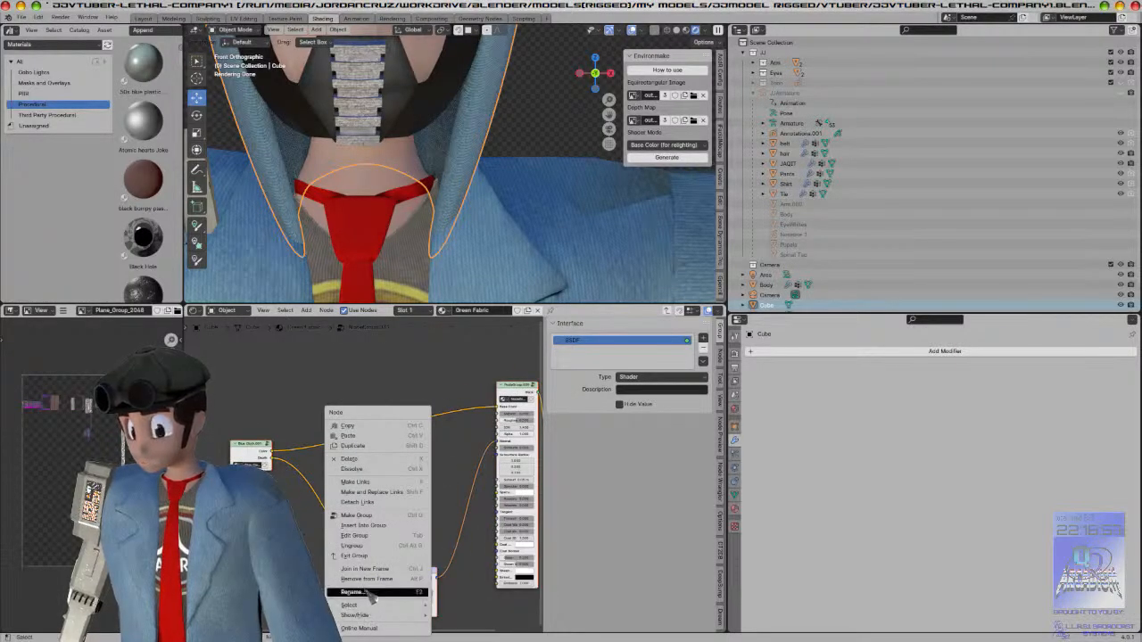
click(366, 556)
scroll(382, 535, down, 3)
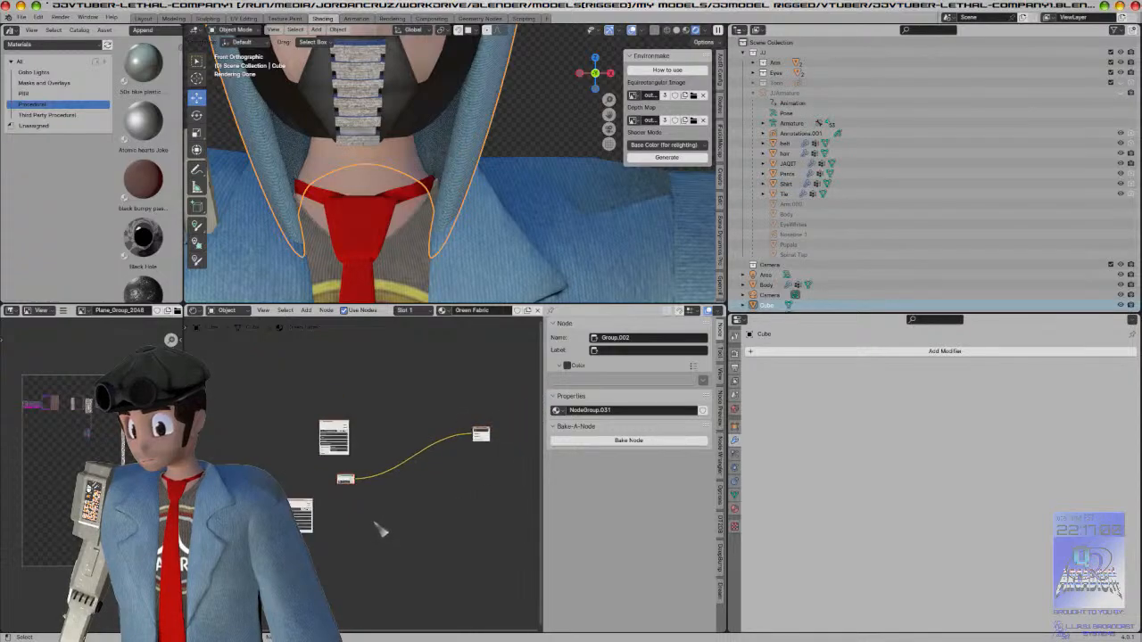
Step: Try to bake the combined NodeGroup.031 to a 2048 px texture and inspect the hood from the front
scroll(399, 504, up, 4)
drag(309, 487, 394, 456)
click(623, 441)
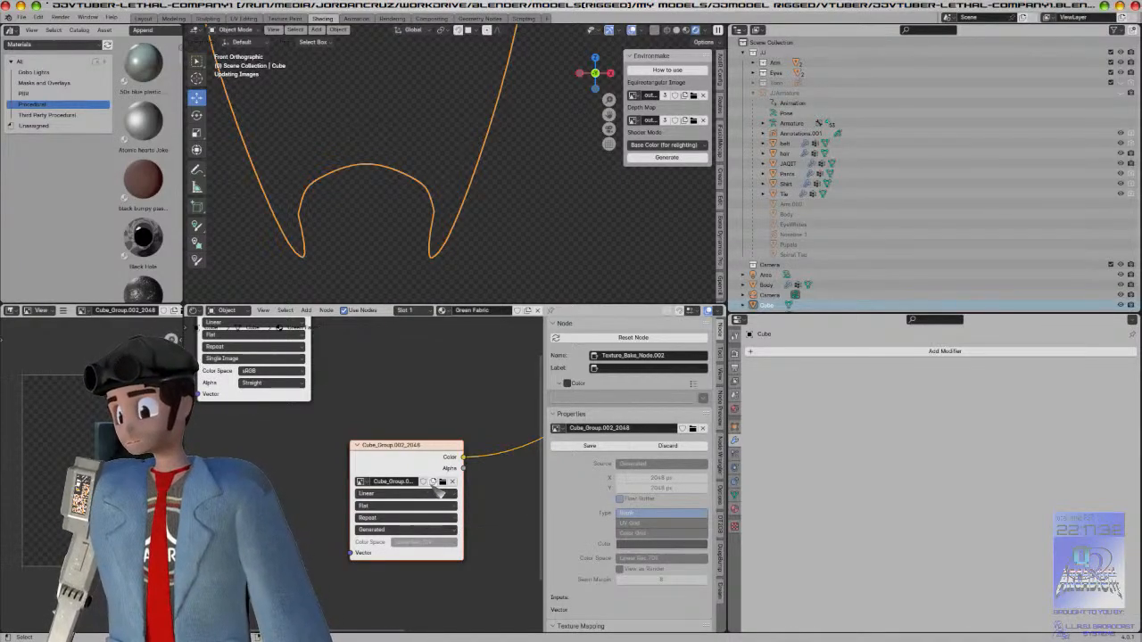
middle_drag(497, 179, 442, 212)
key(KP_1)
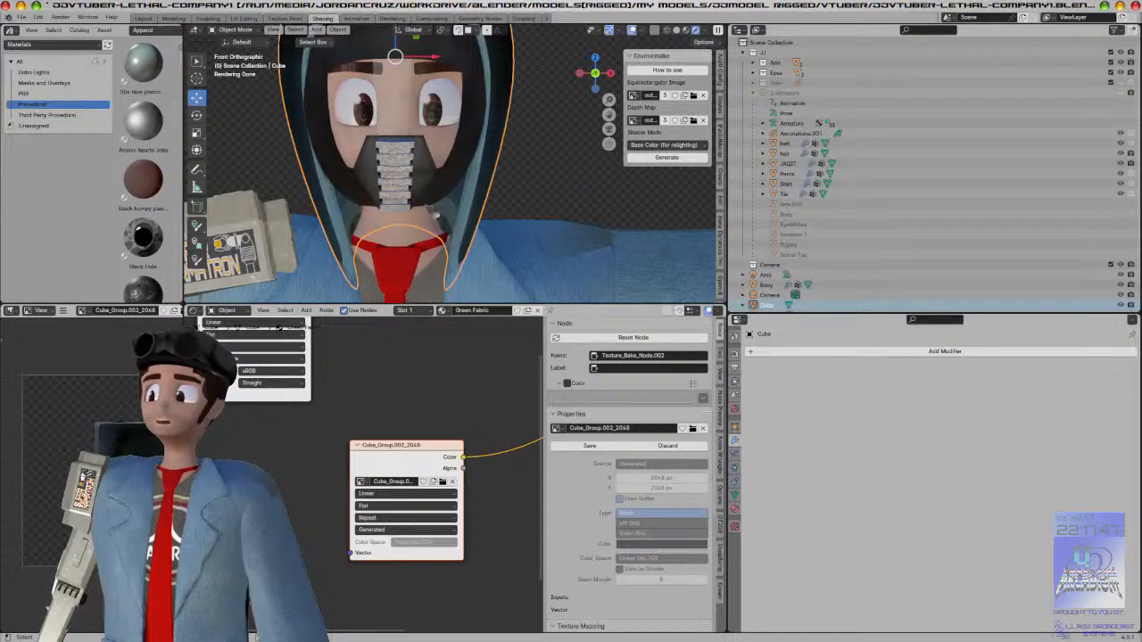
scroll(437, 402, down, 4)
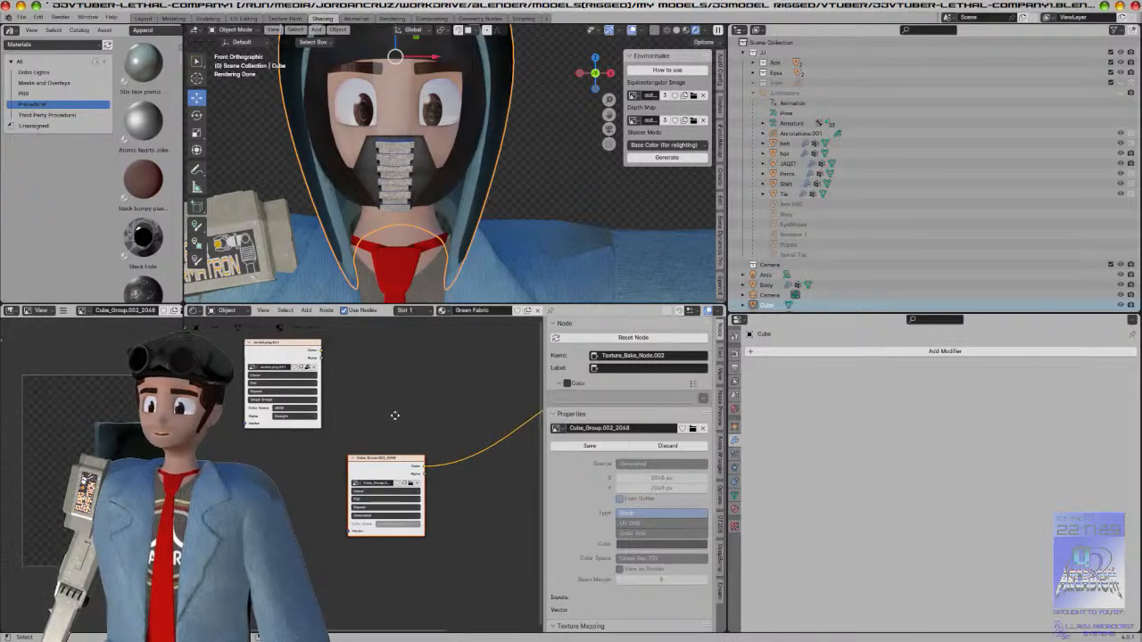
Step: Undo the first hood bake, select NodeGroup.031 again and check the hood from the side and front
key(ctrl+z)
click(367, 464)
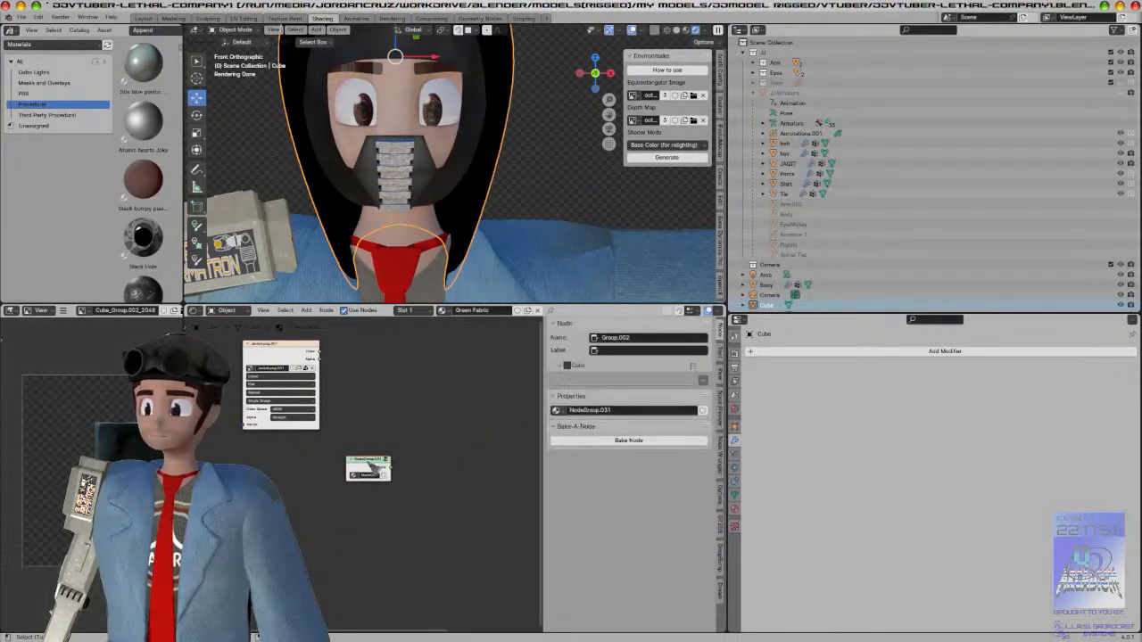
middle_drag(521, 246, 480, 248)
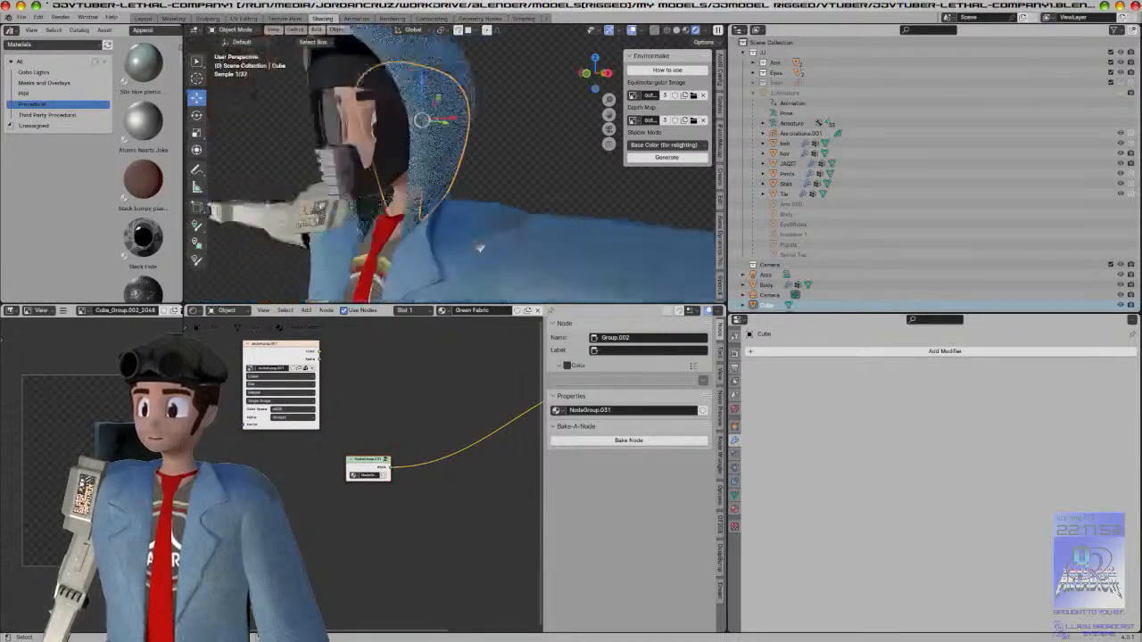
key(KP_1)
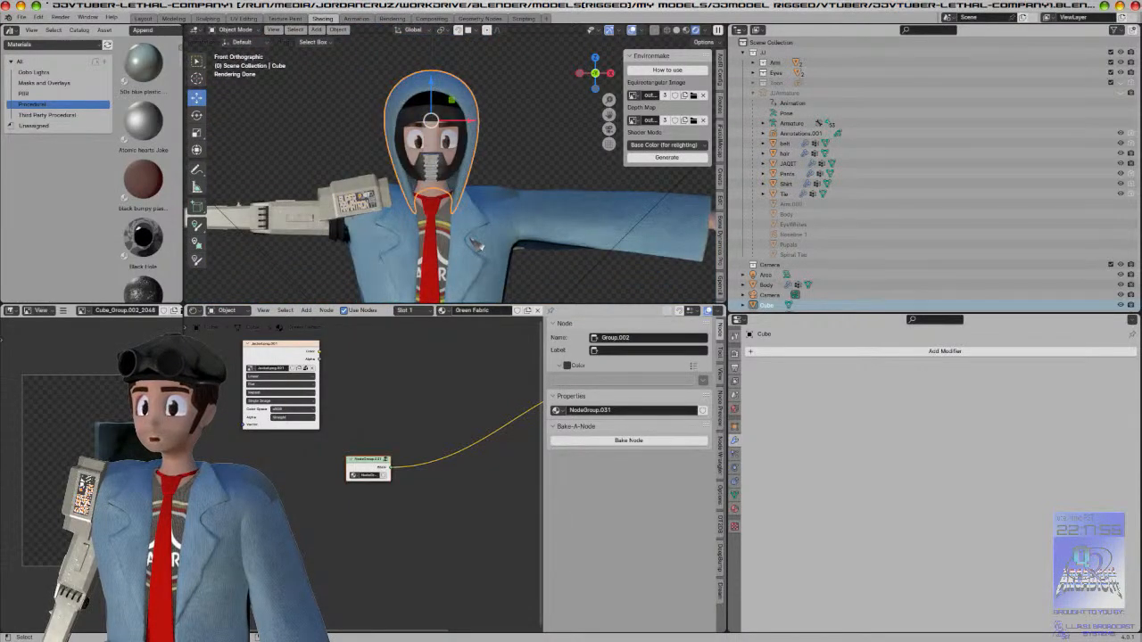
Step: Move the Area light toward the character to about Y -1.35 m and scale it to about 0.66
click(767, 275)
key(KP_Decimal)
key(KP_3)
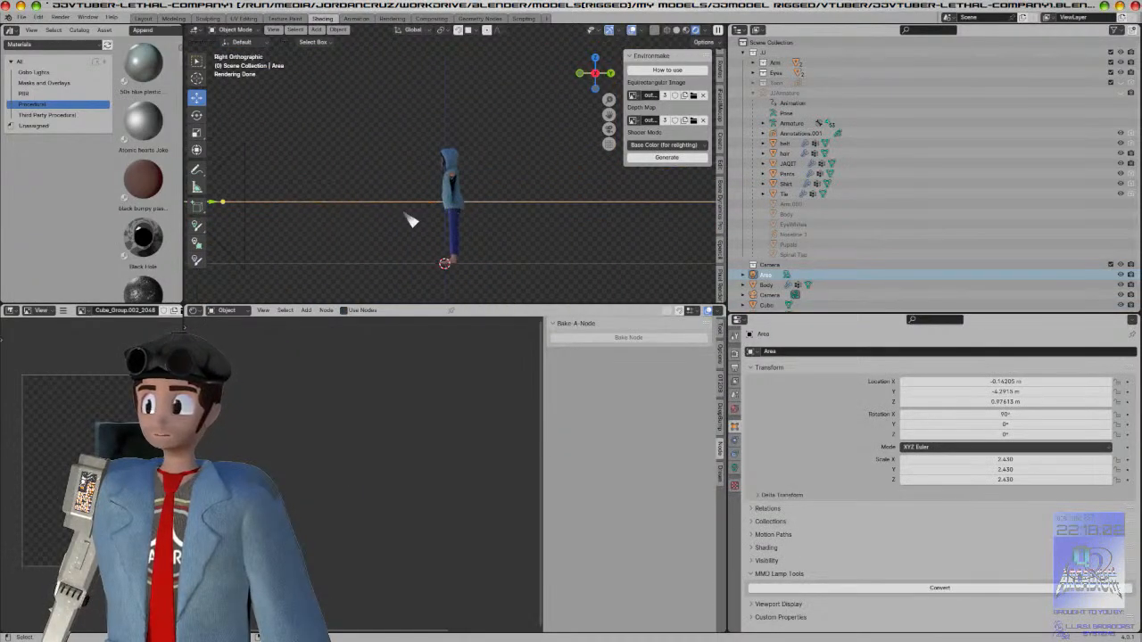
drag(214, 201, 359, 198)
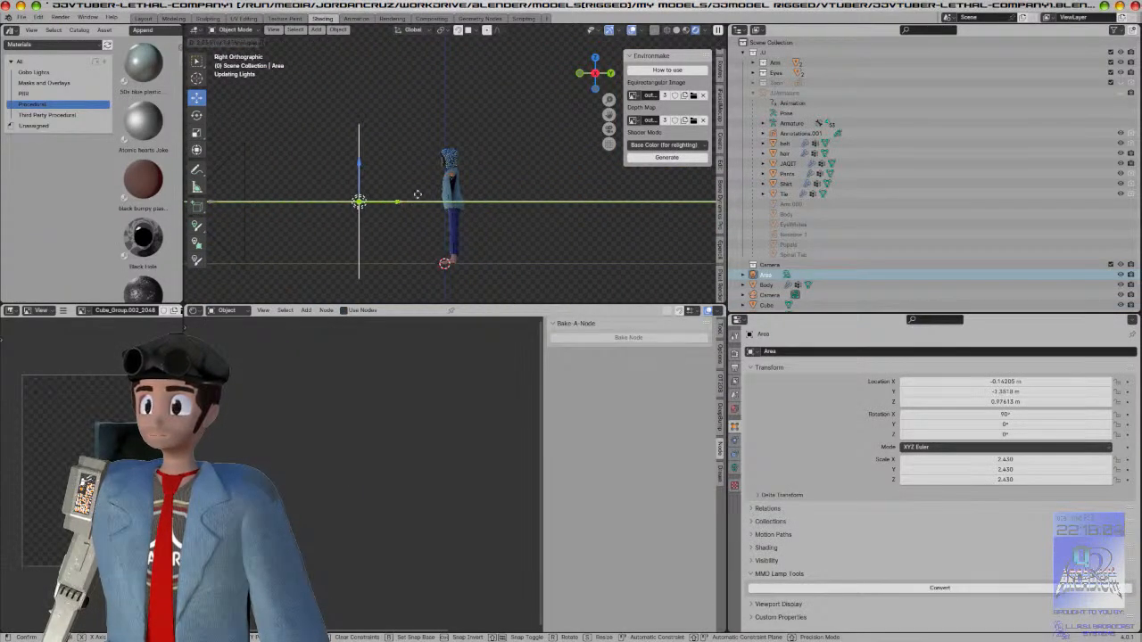
key(KP_Decimal)
scroll(535, 184, down, 8)
key(s)
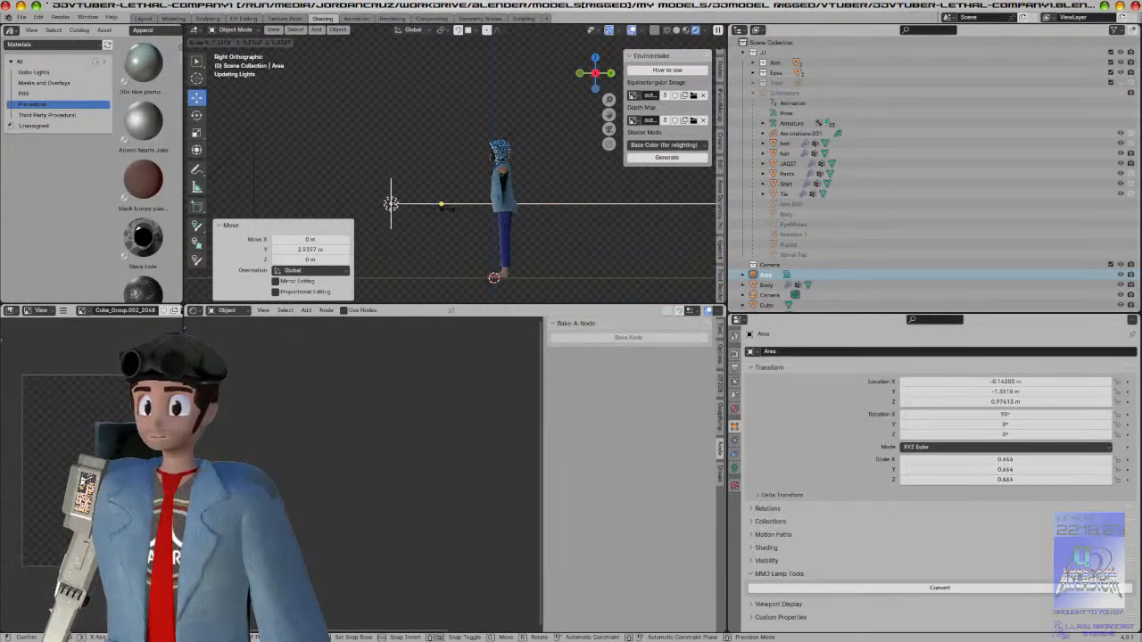
click(437, 206)
Step: Move the Area light closer to the head, to about Y -0.56 m, and raise it to about Z 1.49 m
drag(420, 201, 480, 198)
drag(450, 163, 445, 121)
scroll(444, 134, up, 8)
key(KP_1)
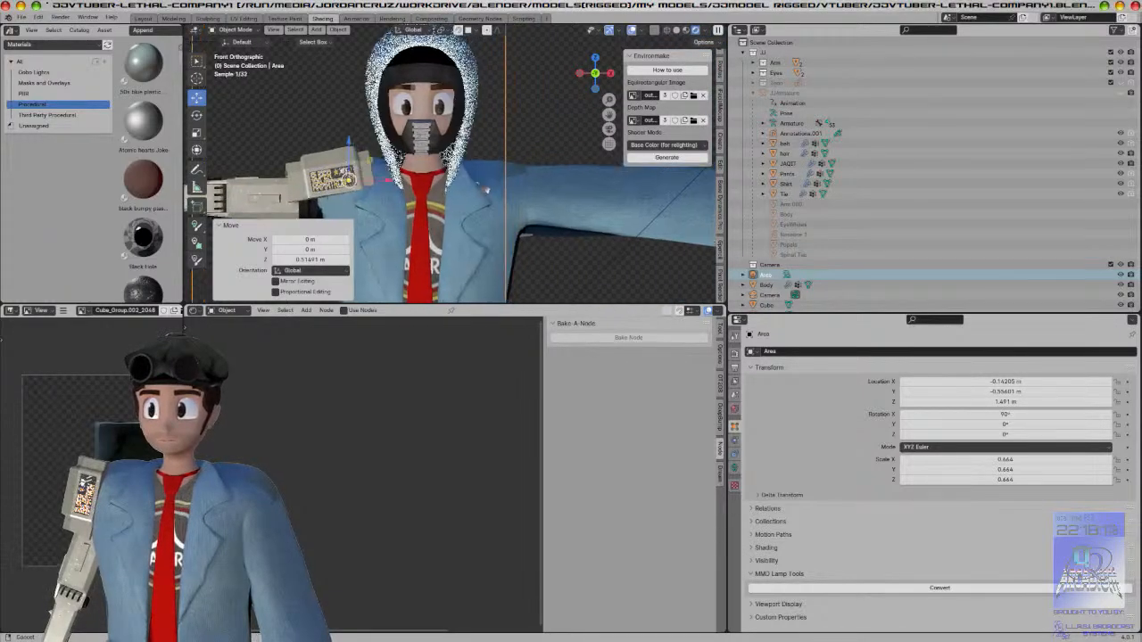
Step: Set the Area light's power to 1.34 W
click(735, 467)
drag(982, 416, 1029, 418)
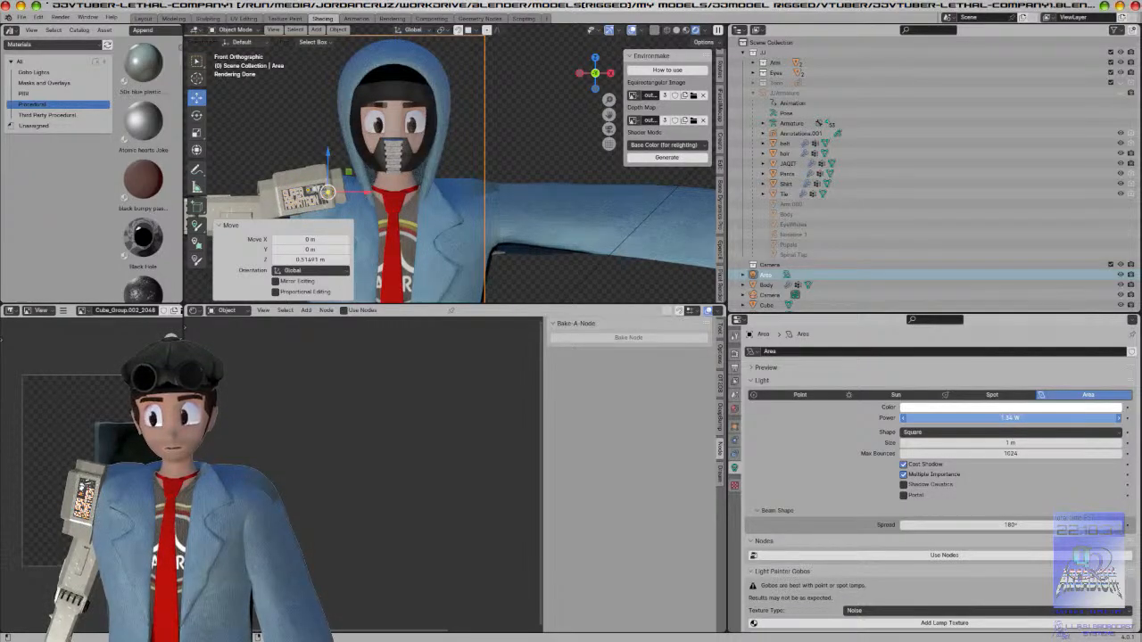
drag(1029, 418, 1029, 418)
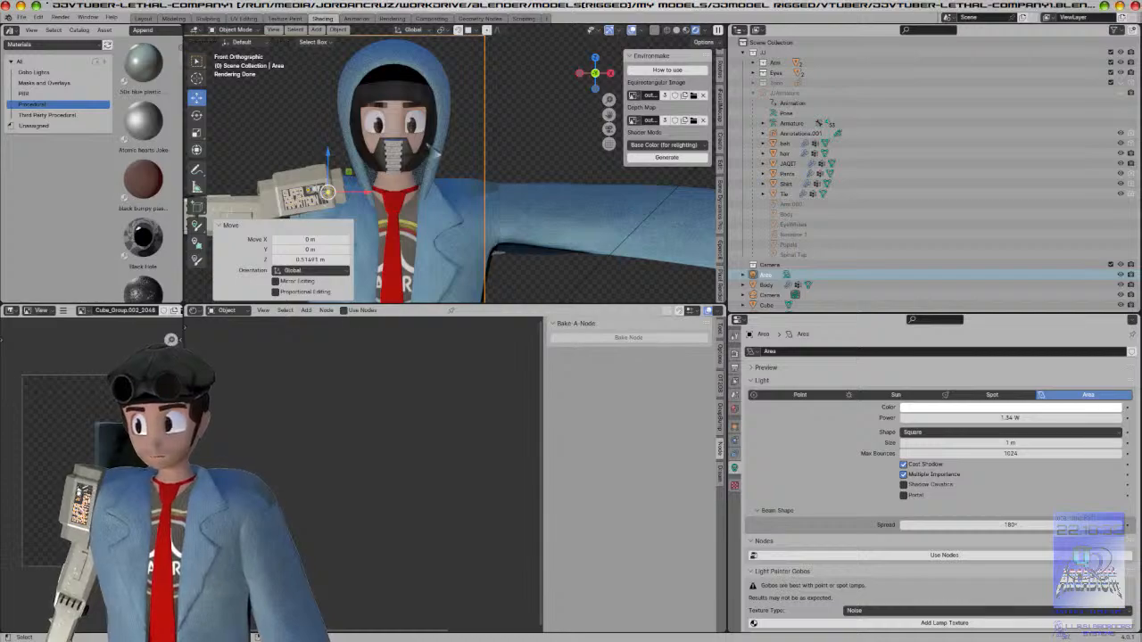
Step: Try to bake the hood's NodeGroup.031 at 2048 resolution, replacing the node with the baked result, and inspect the hood
click(451, 125)
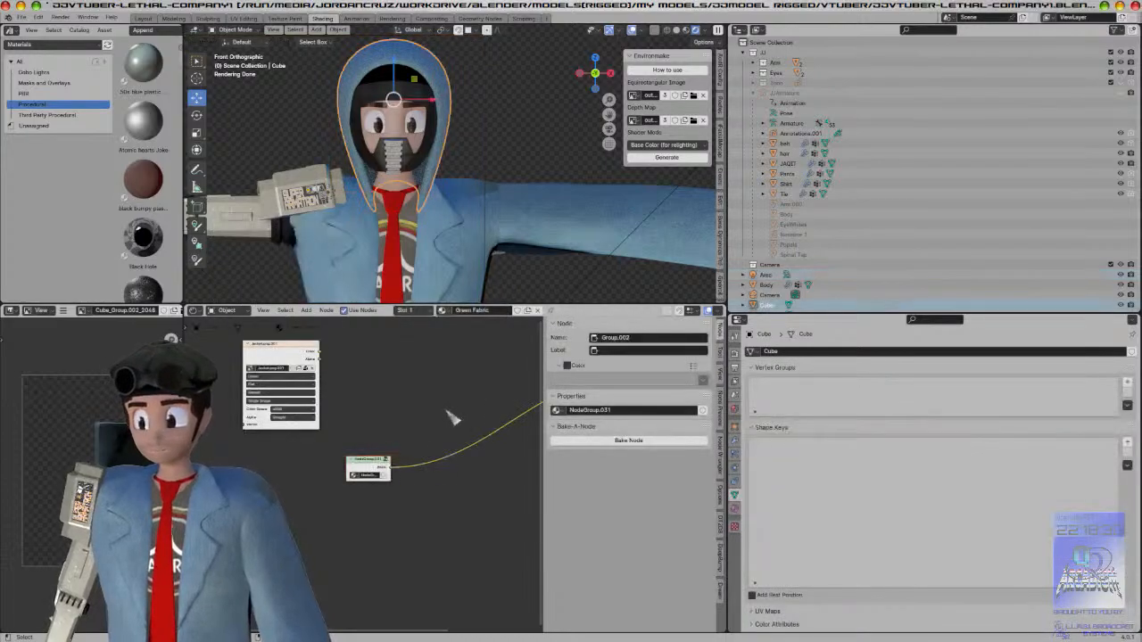
click(610, 446)
click(594, 519)
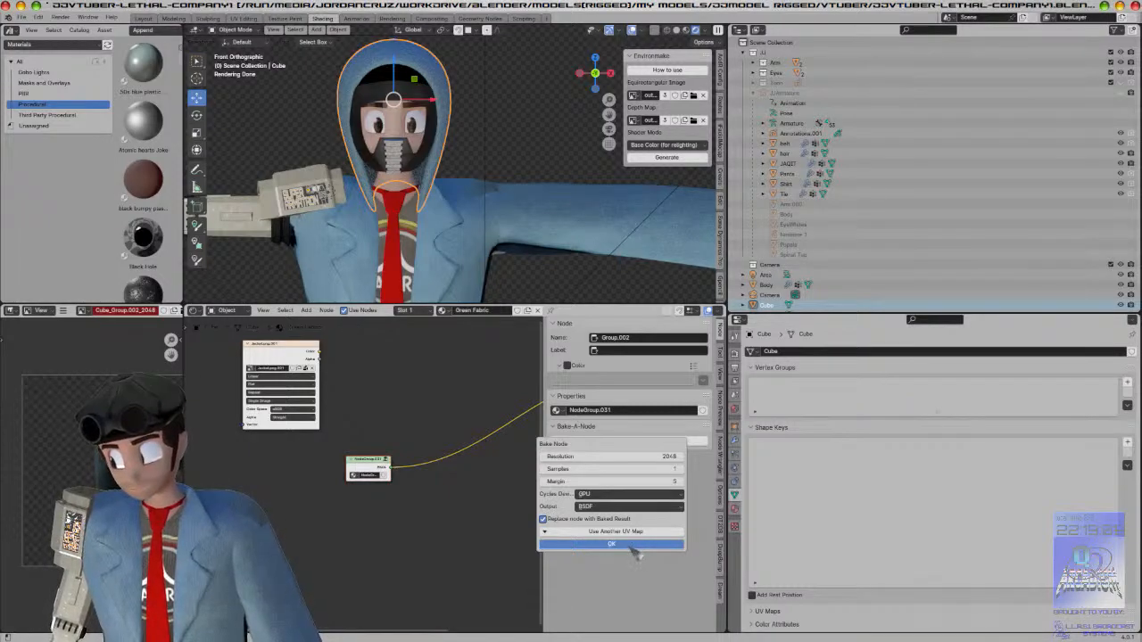
click(625, 544)
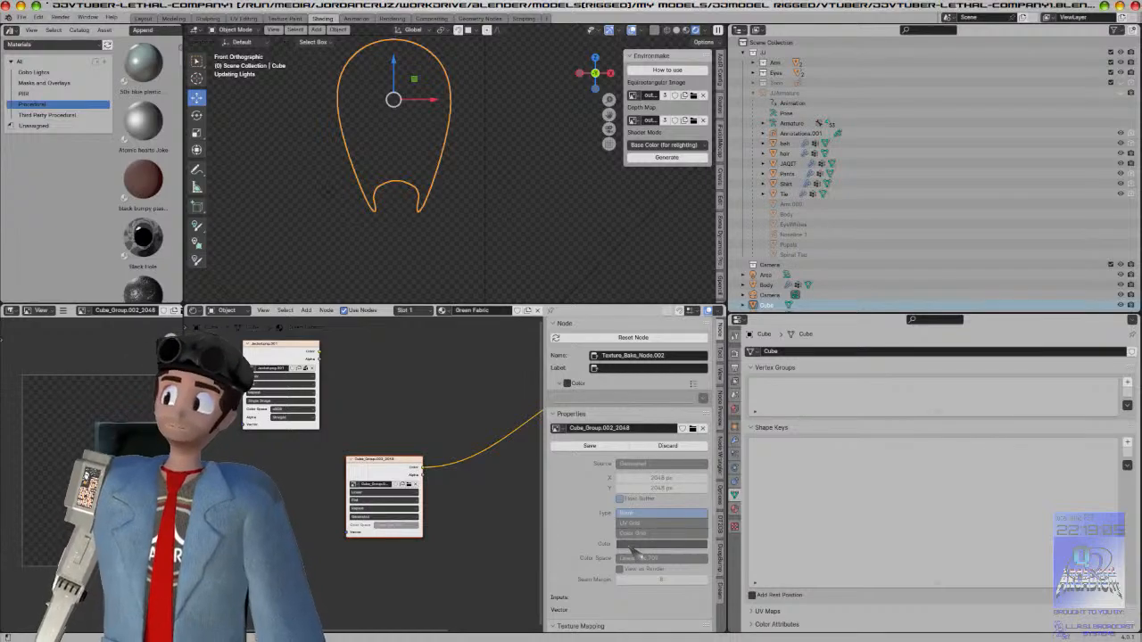
scroll(525, 238, up, 3)
shift+middle_drag(531, 183, 547, 204)
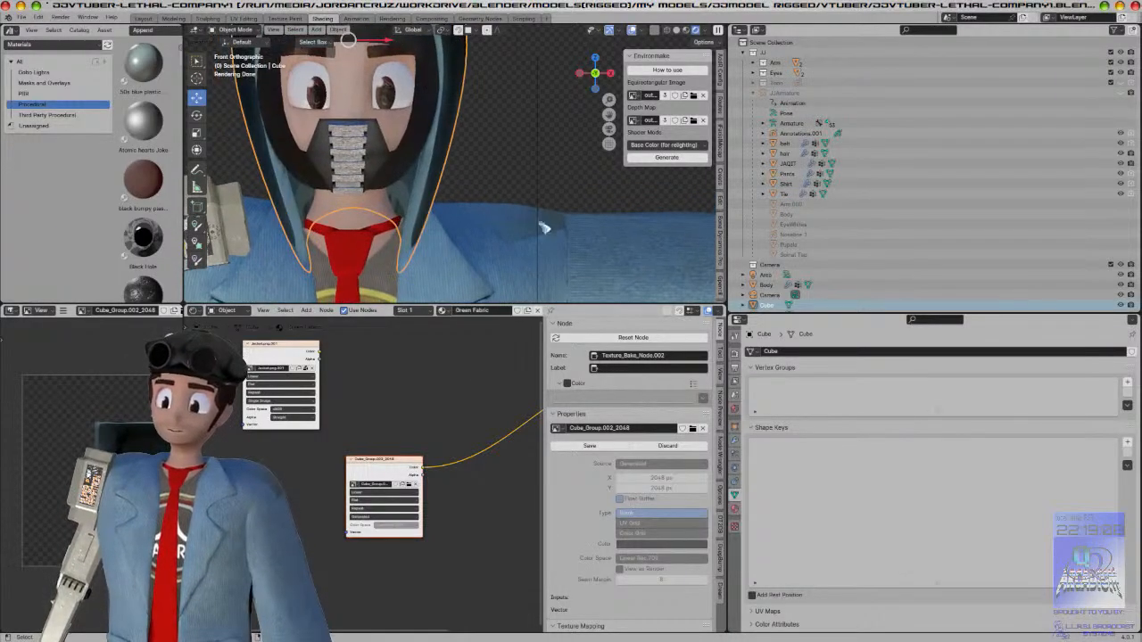
Step: Undo the second hood bake and select the restored NodeGroup.031
click(399, 460)
key(ctrl+z)
key(ctrl+z)
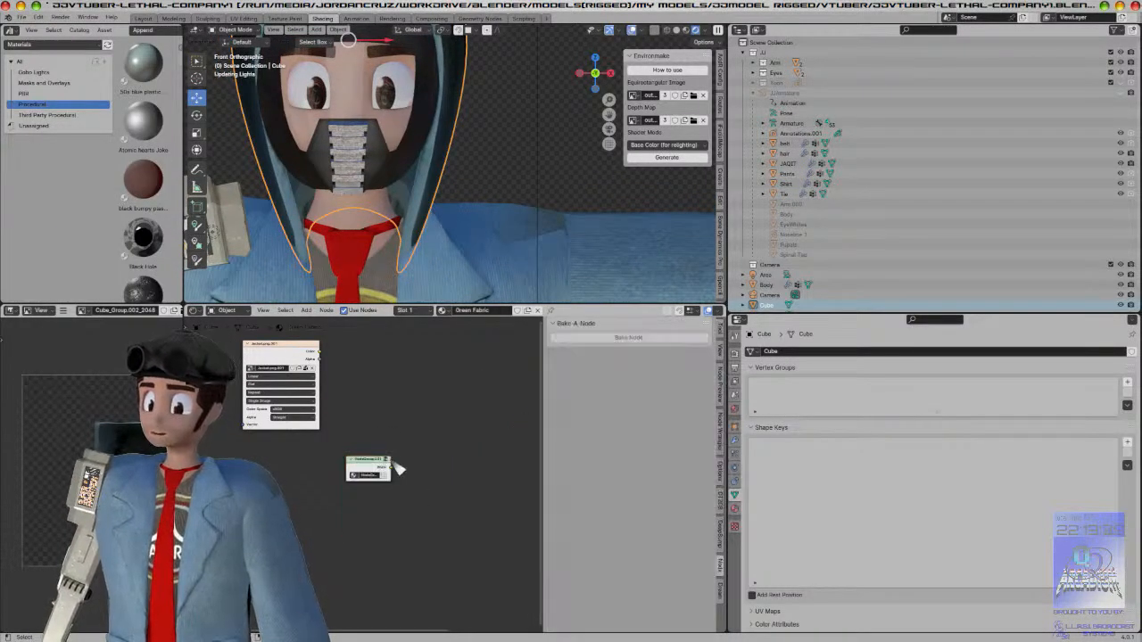
click(381, 464)
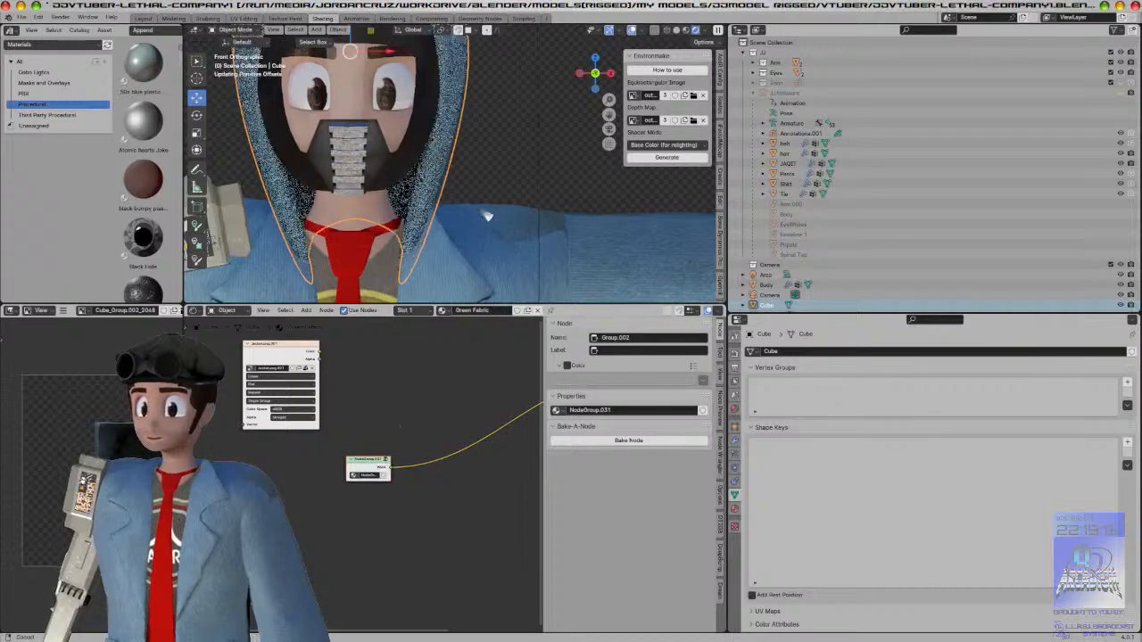
Step: Enter Edit Mode on the hood and unwrap its mesh with Smart UV Project
key(Tab)
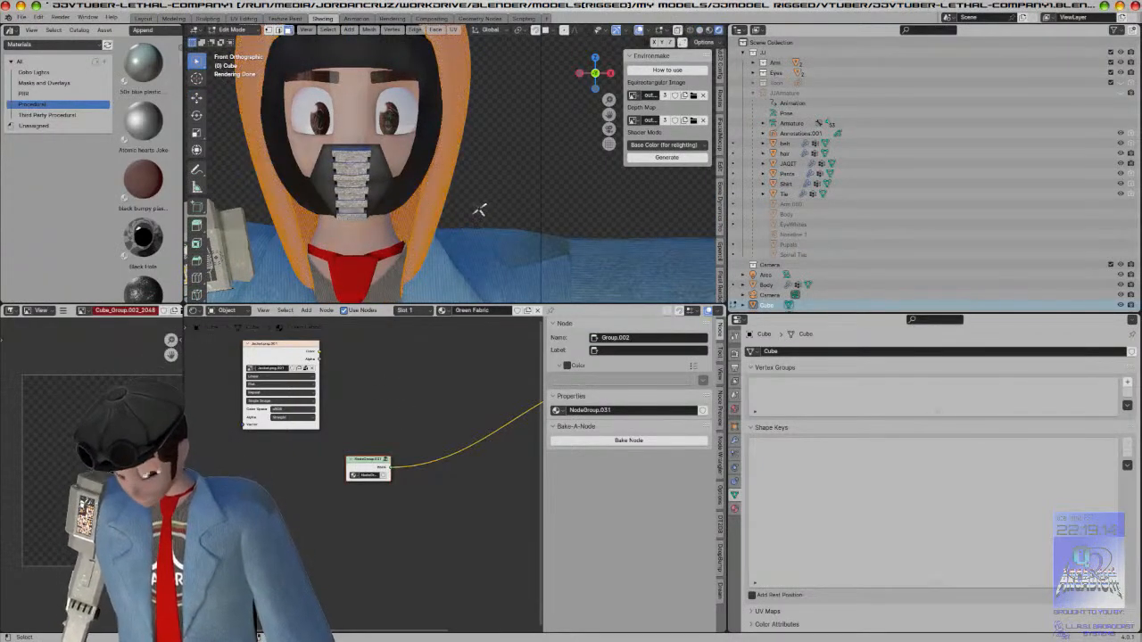
key(u)
click(456, 214)
click(460, 309)
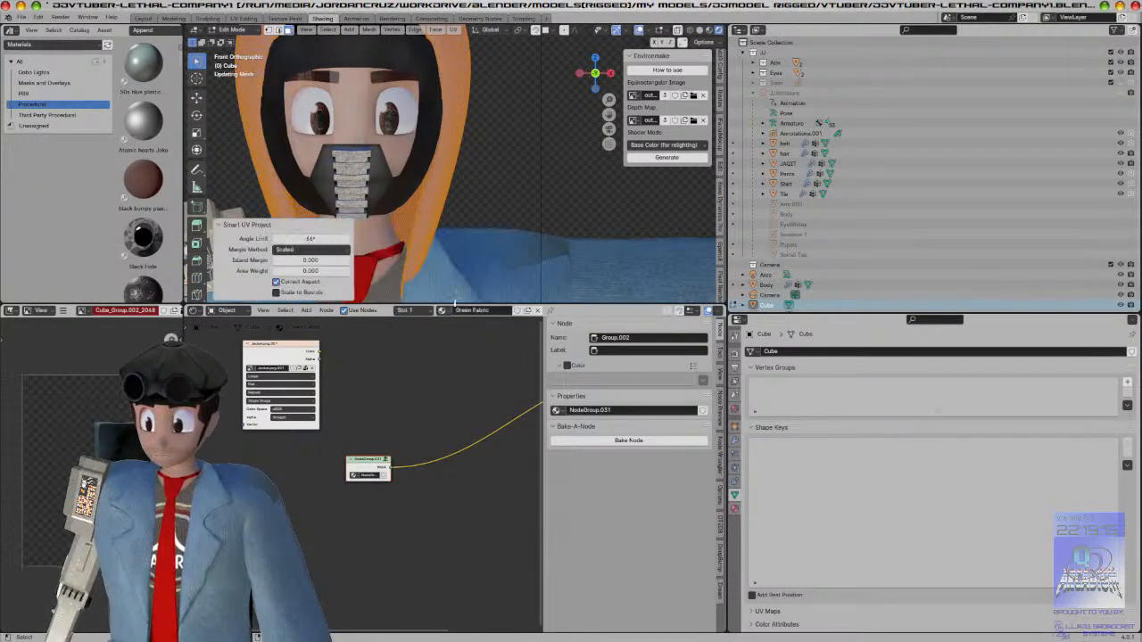
key(Tab)
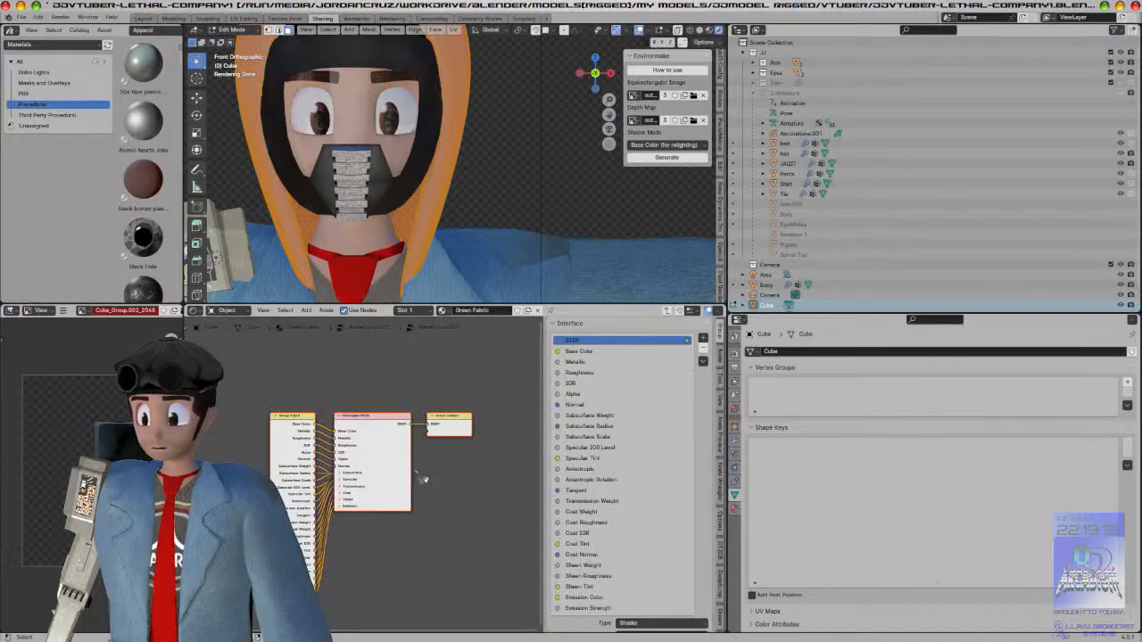
right_click(441, 482)
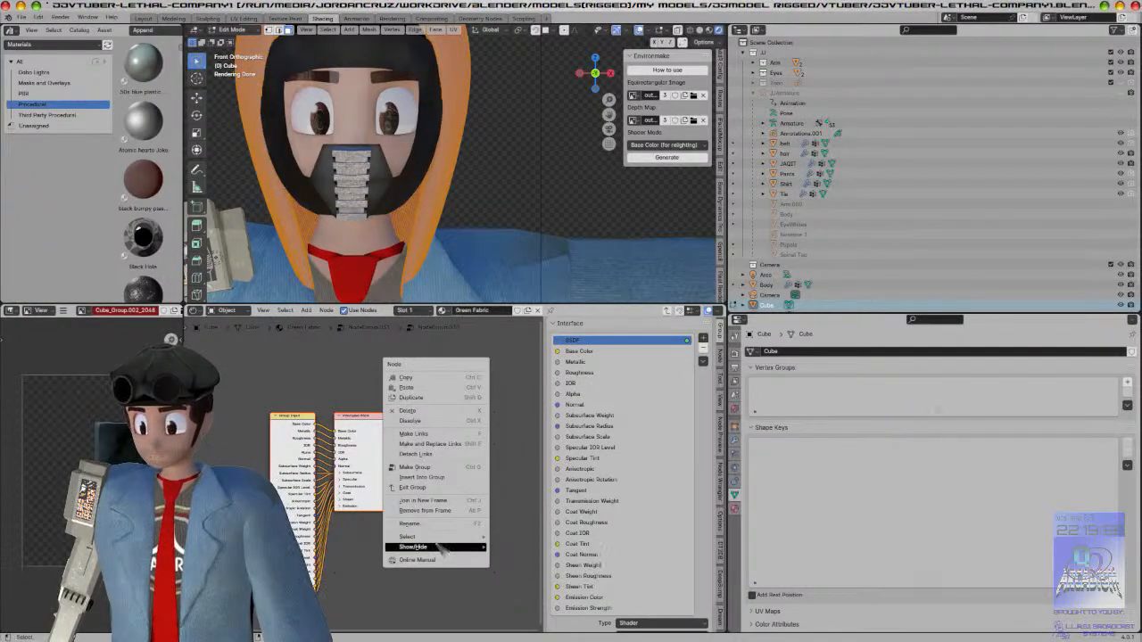
click(430, 488)
right_click(445, 498)
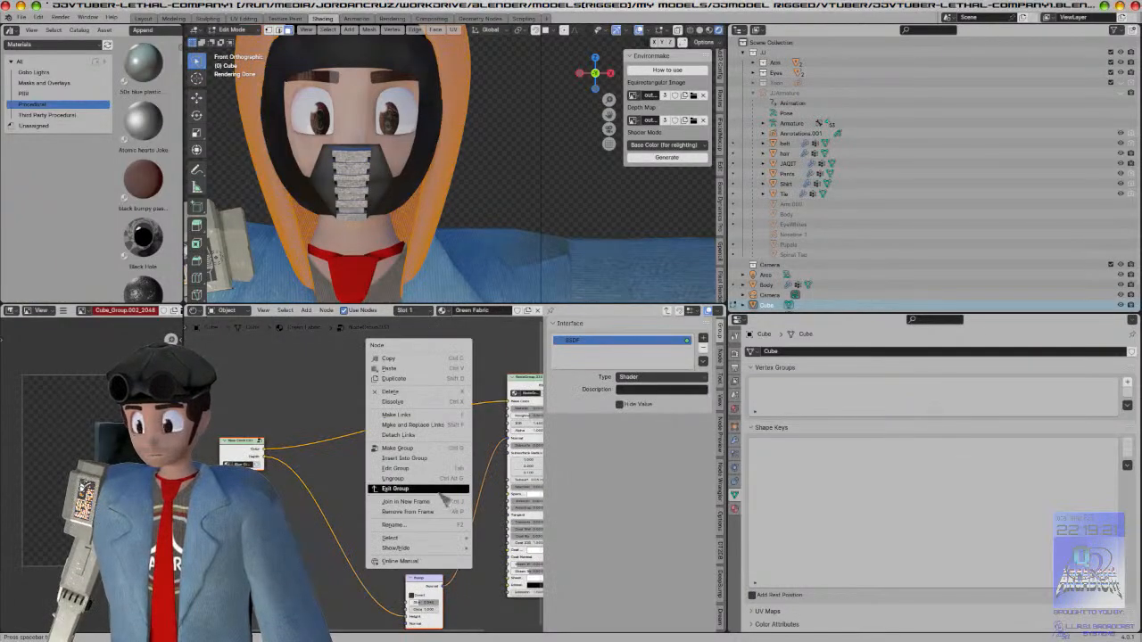
click(441, 490)
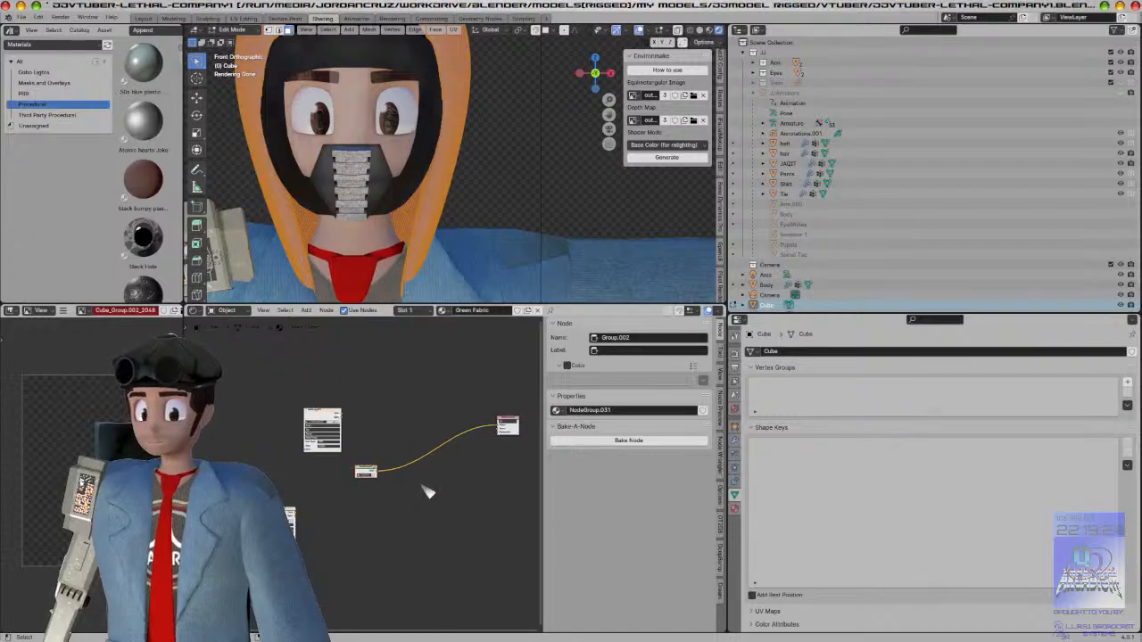
Step: Try to bake NodeGroup.031 at 2048 resolution with the node replaced by the baked result, and delete the baked texture node
click(630, 440)
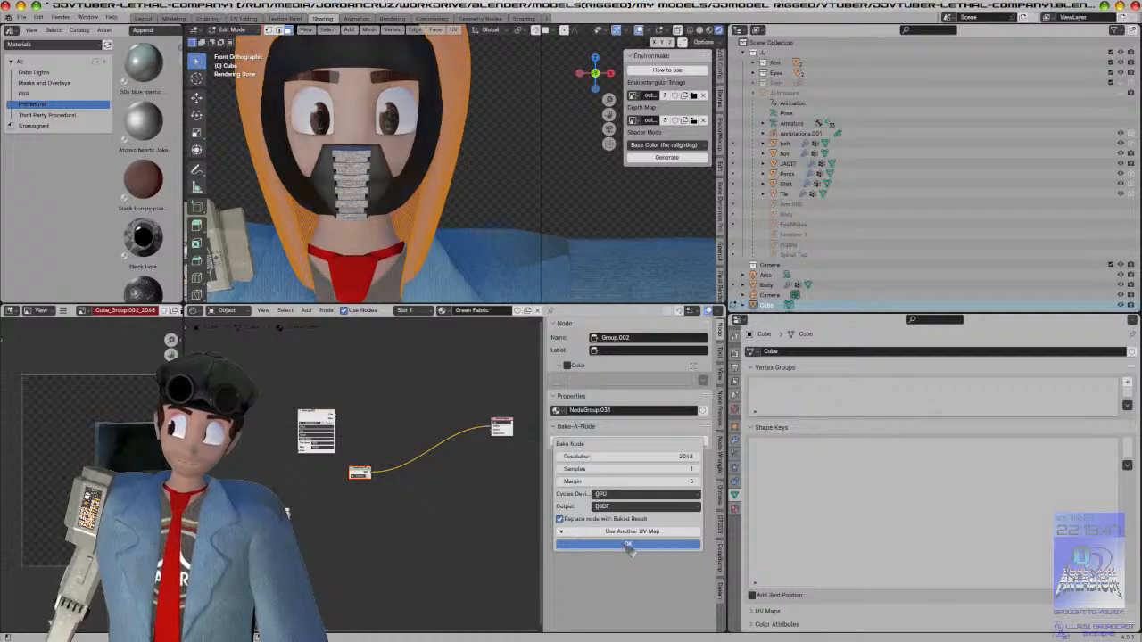
click(628, 545)
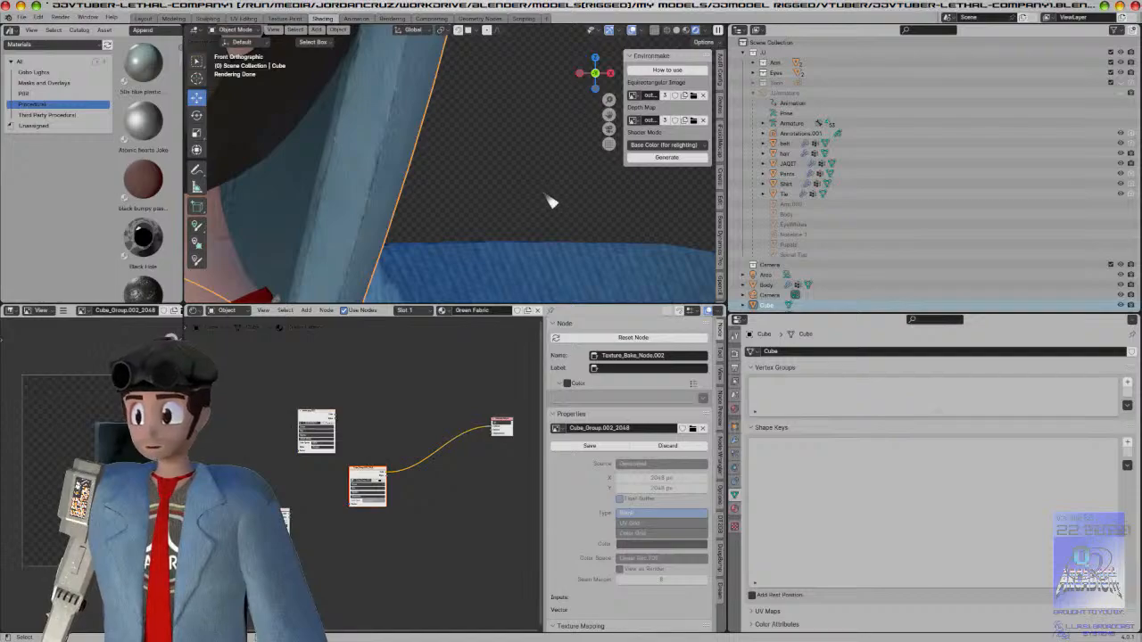
key(x)
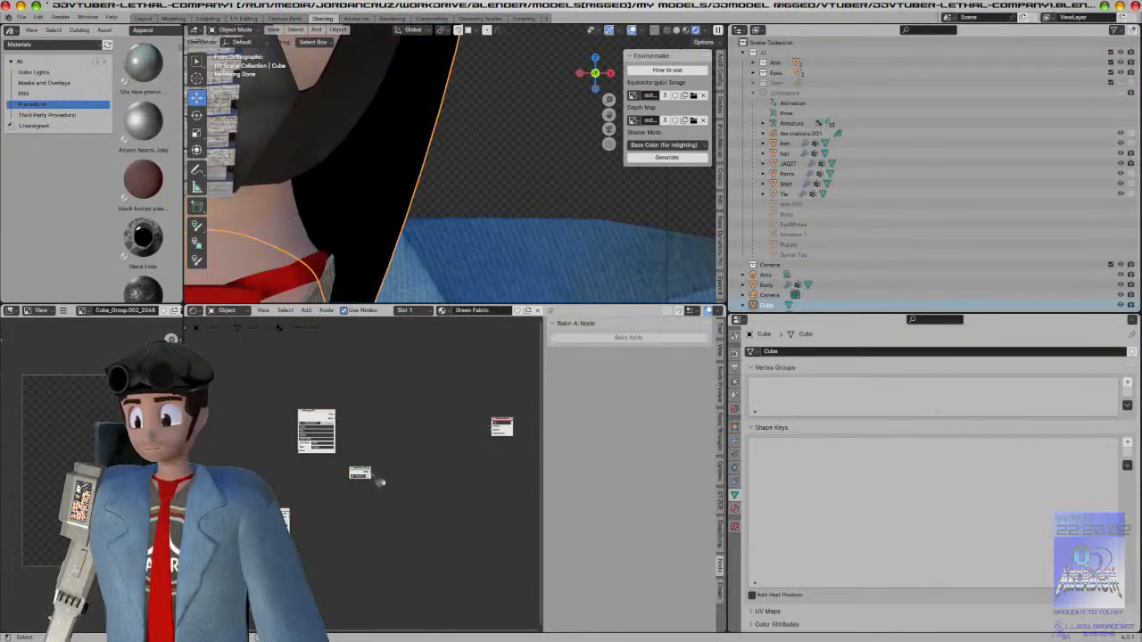
Step: Reconnect NodeGroup.031 to the material output and bake it at 4096 resolution, replacing the node with the baked result
ctrl+shift+click(365, 473)
scroll(428, 476, up, 4)
scroll(440, 479, up, 1)
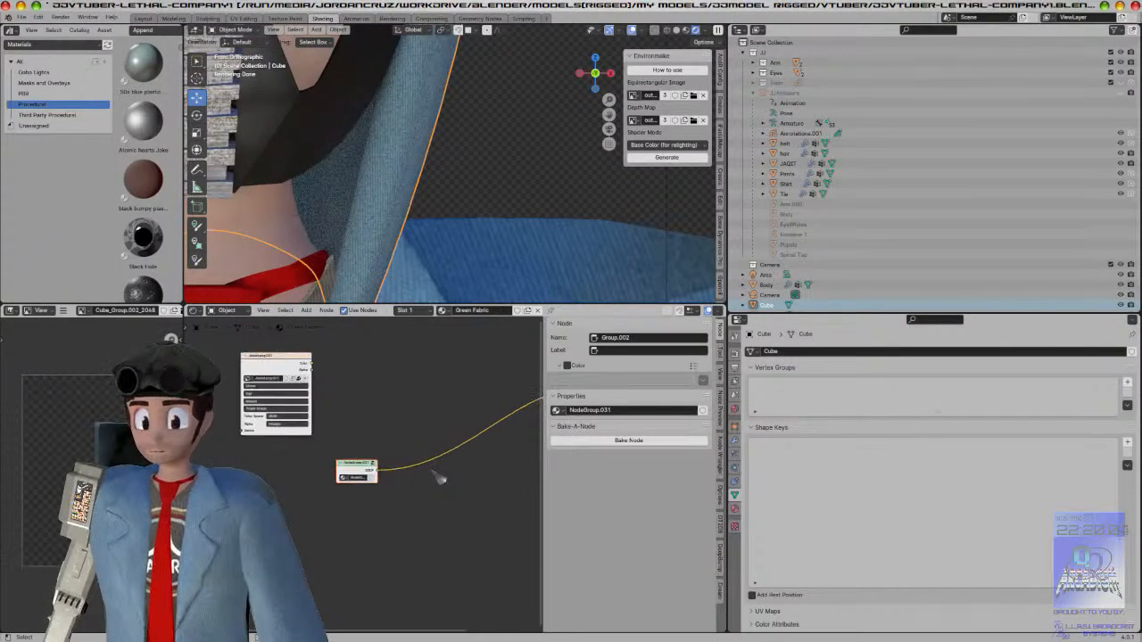
click(628, 444)
click(674, 459)
text(2048)
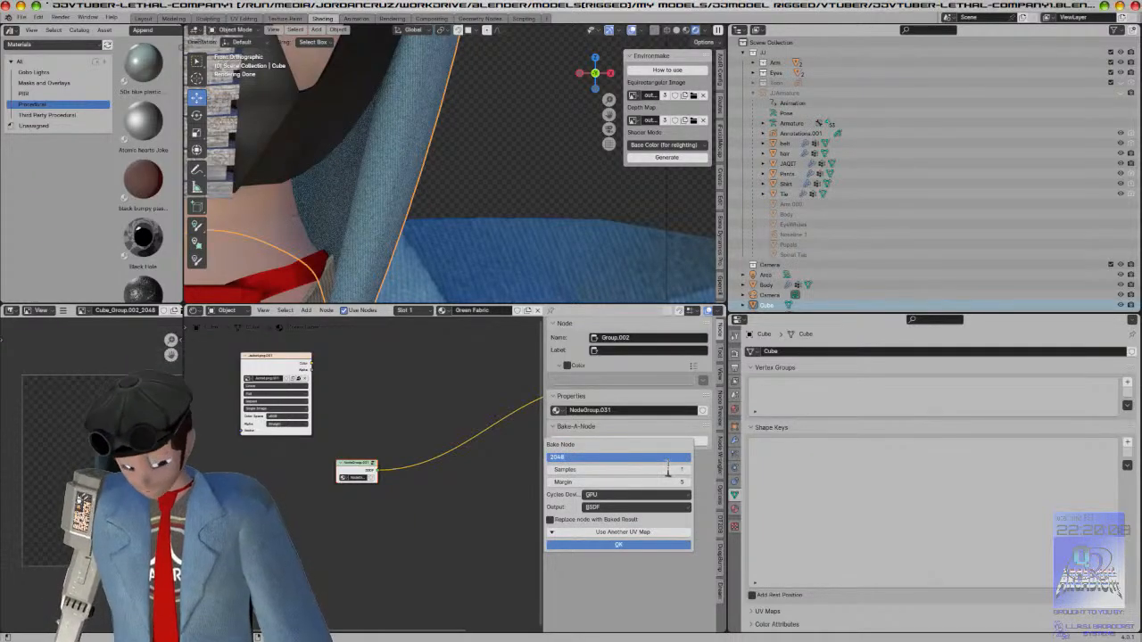
text(4096)
key(Return)
click(609, 521)
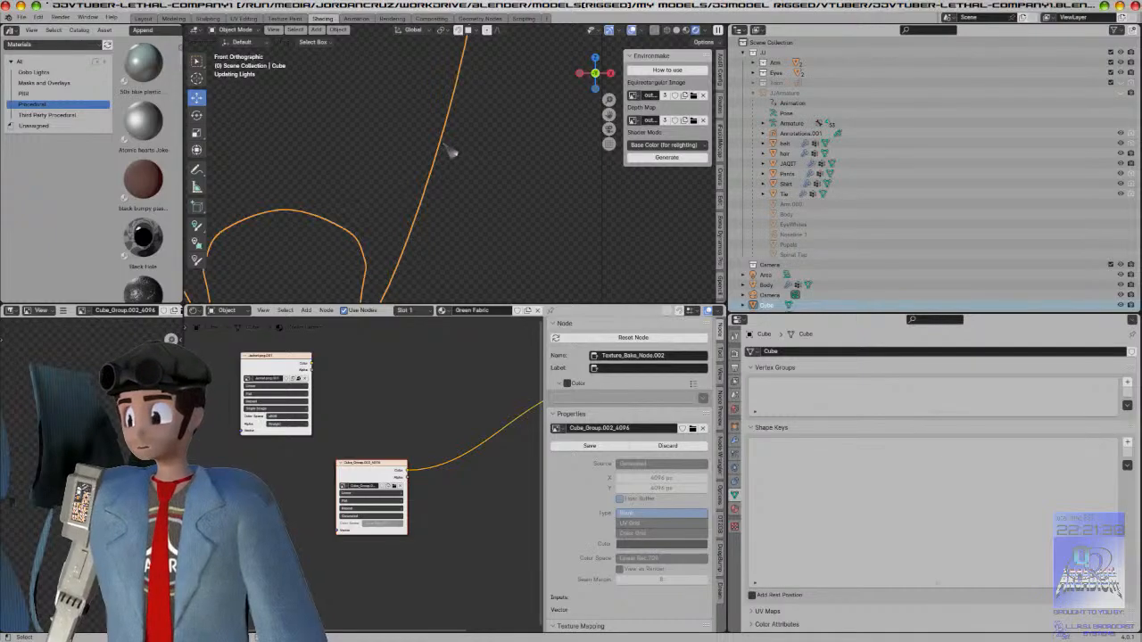
Step: Examine the baked hood texture on the character from the front and the side, near and far
scroll(450, 148, down, 4)
scroll(459, 163, down, 4)
middle_drag(458, 162, 384, 165)
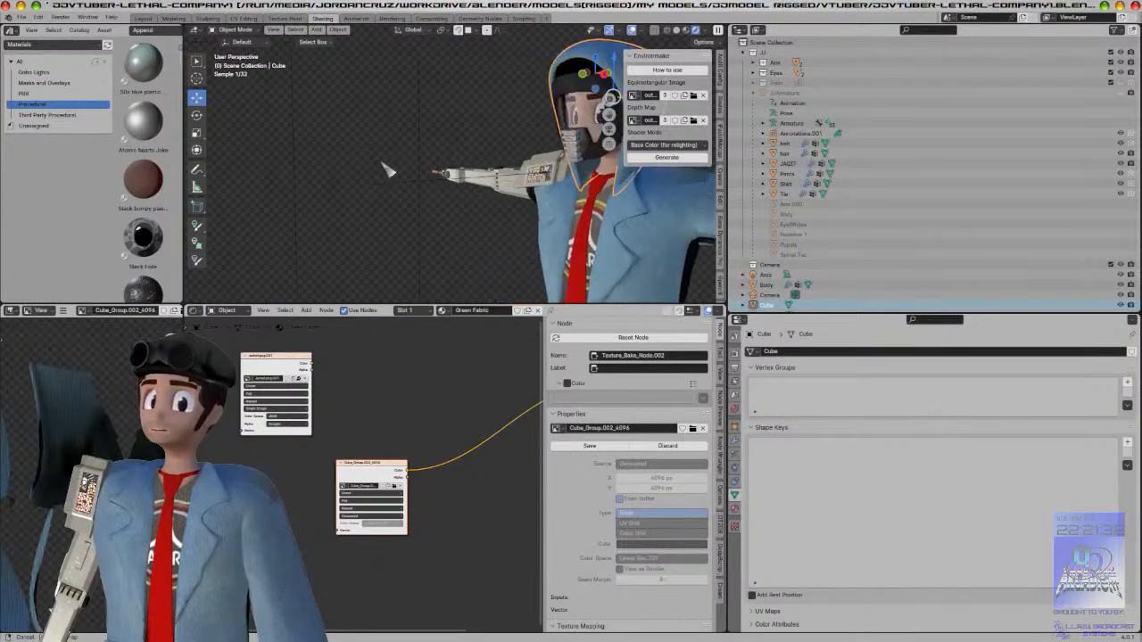
key(KP_1)
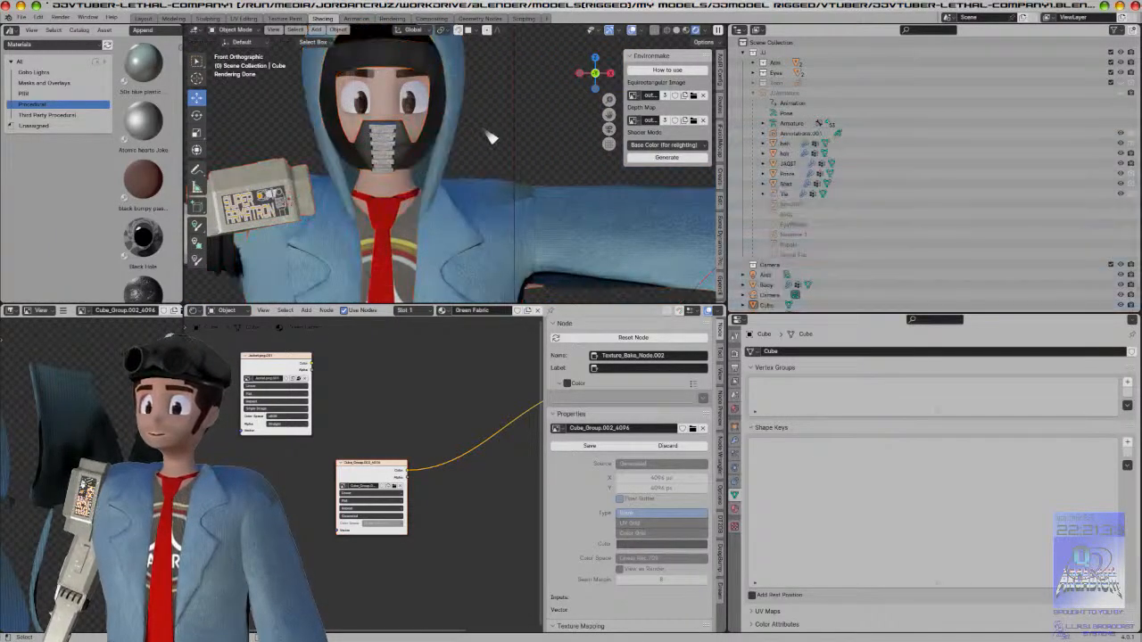
scroll(490, 137, up, 5)
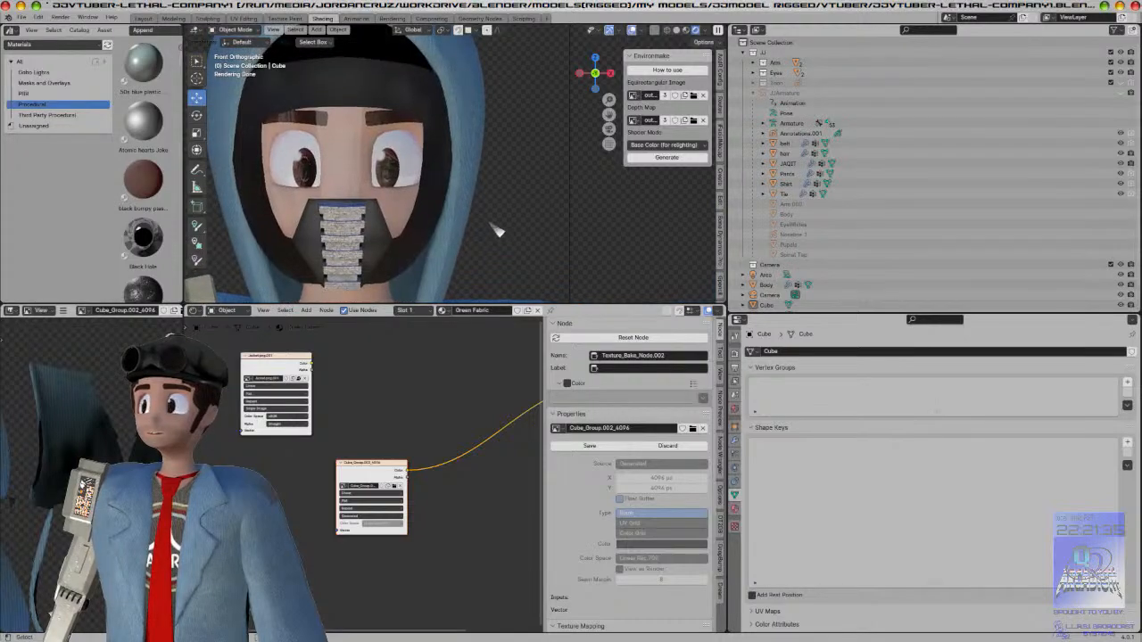
scroll(498, 228, down, 4)
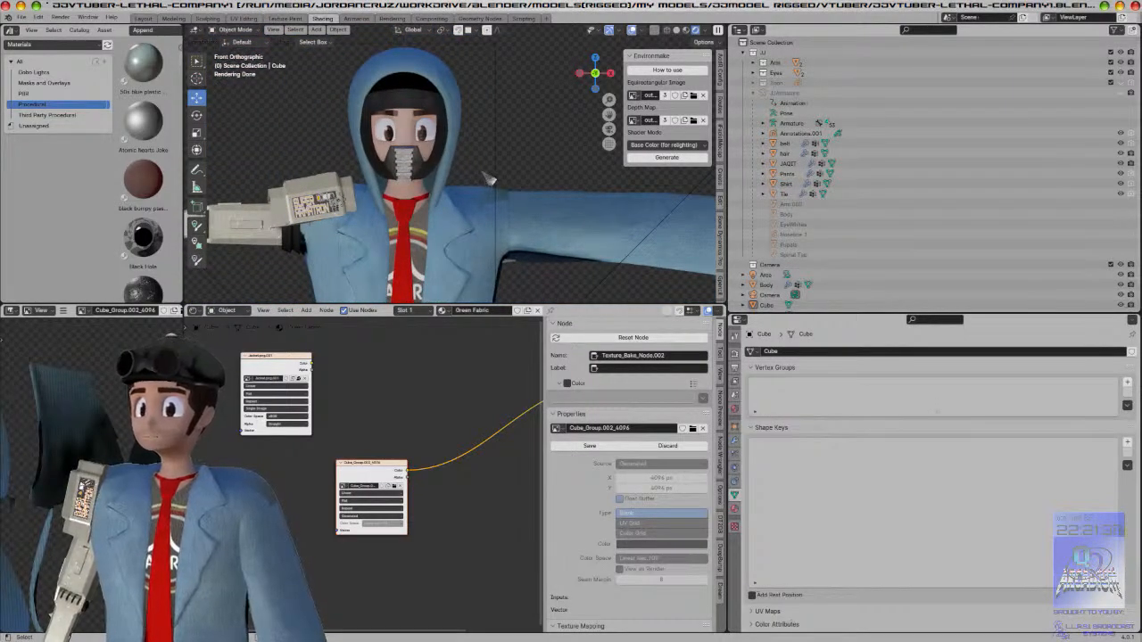
scroll(489, 180, up, 4)
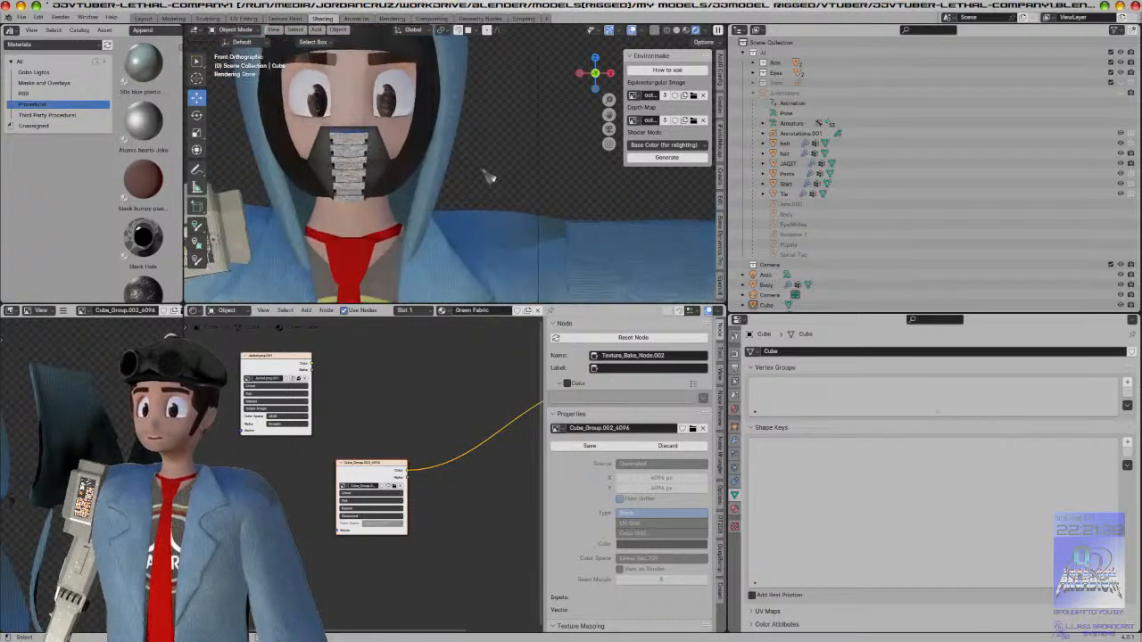
scroll(489, 177, up, 4)
scroll(494, 191, down, 5)
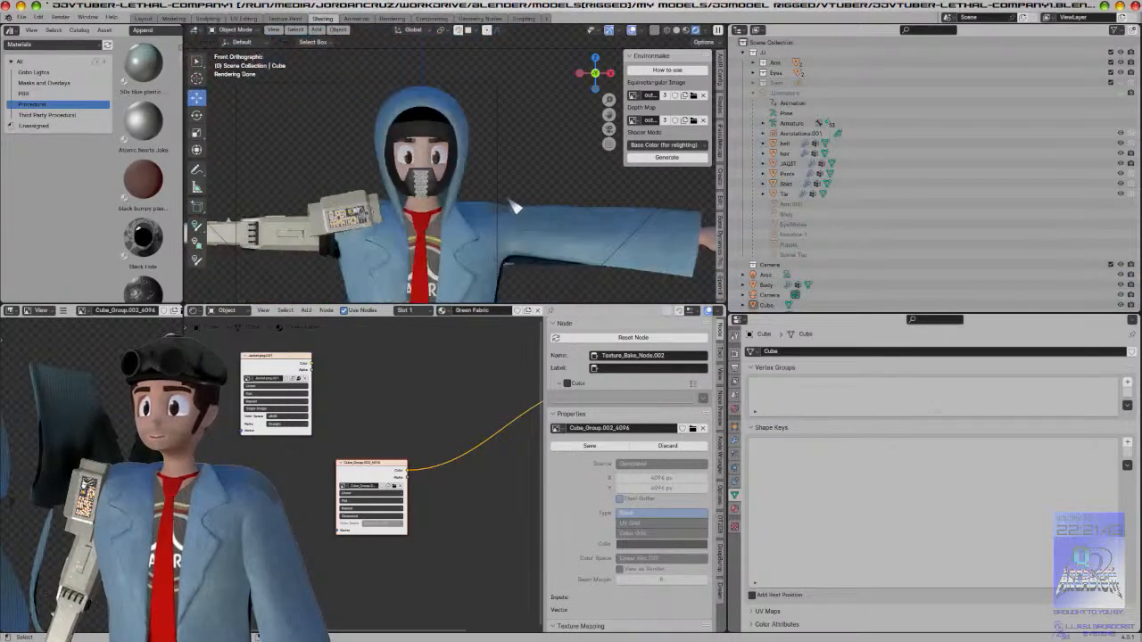
scroll(514, 207, down, 2)
middle_drag(514, 207, 375, 214)
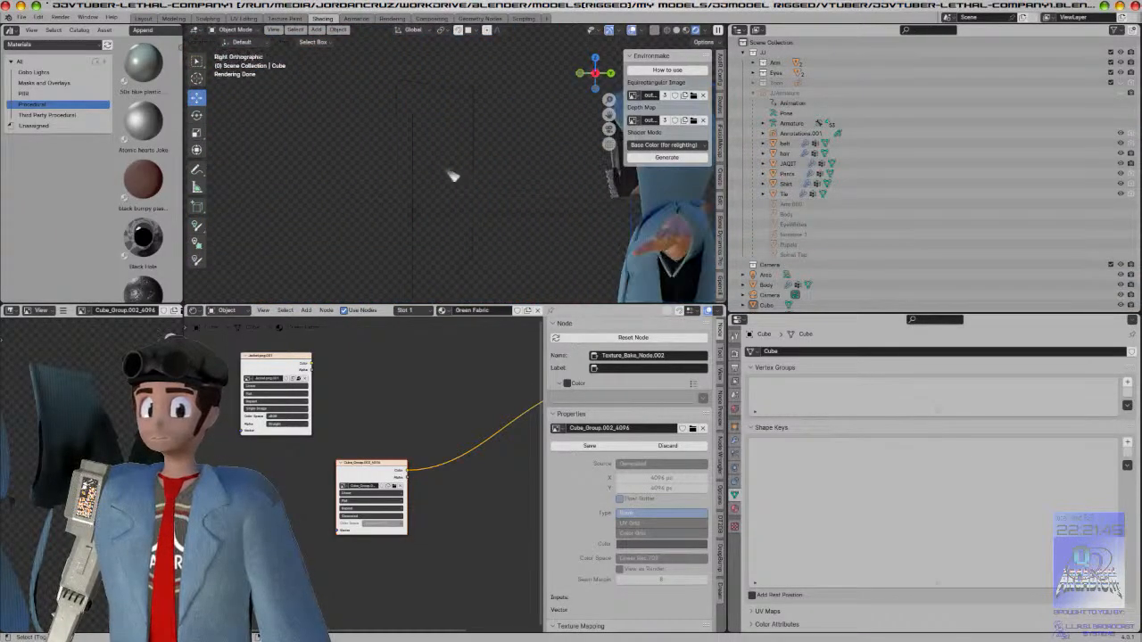
key(KP_3)
key(a)
key(alt+a)
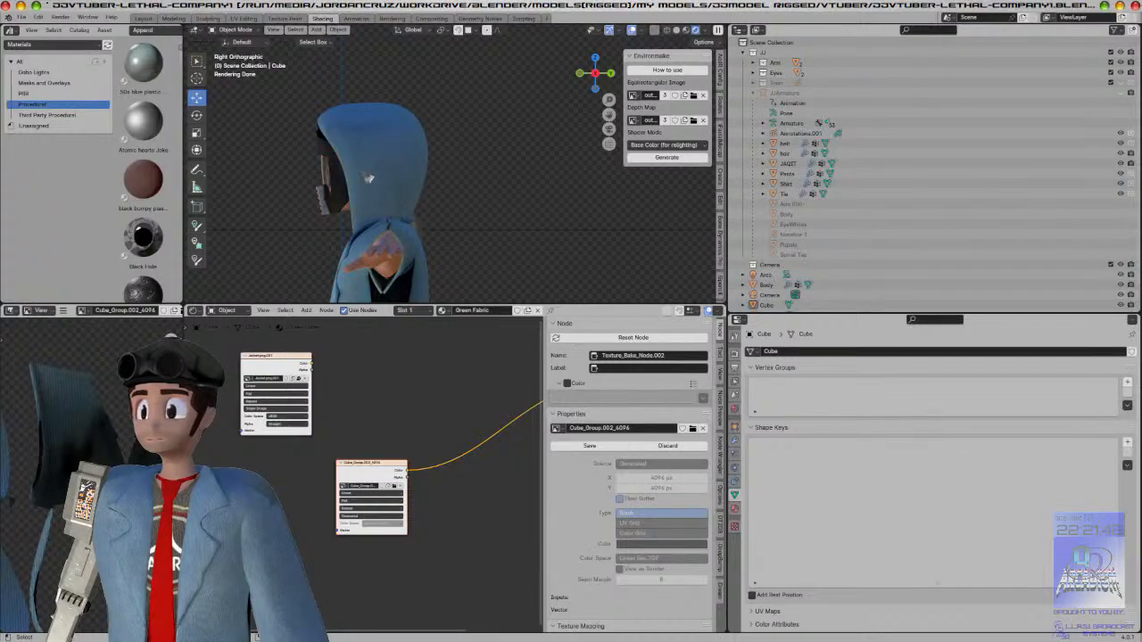
Step: Select the hood in the front view and save the file
key(KP_1)
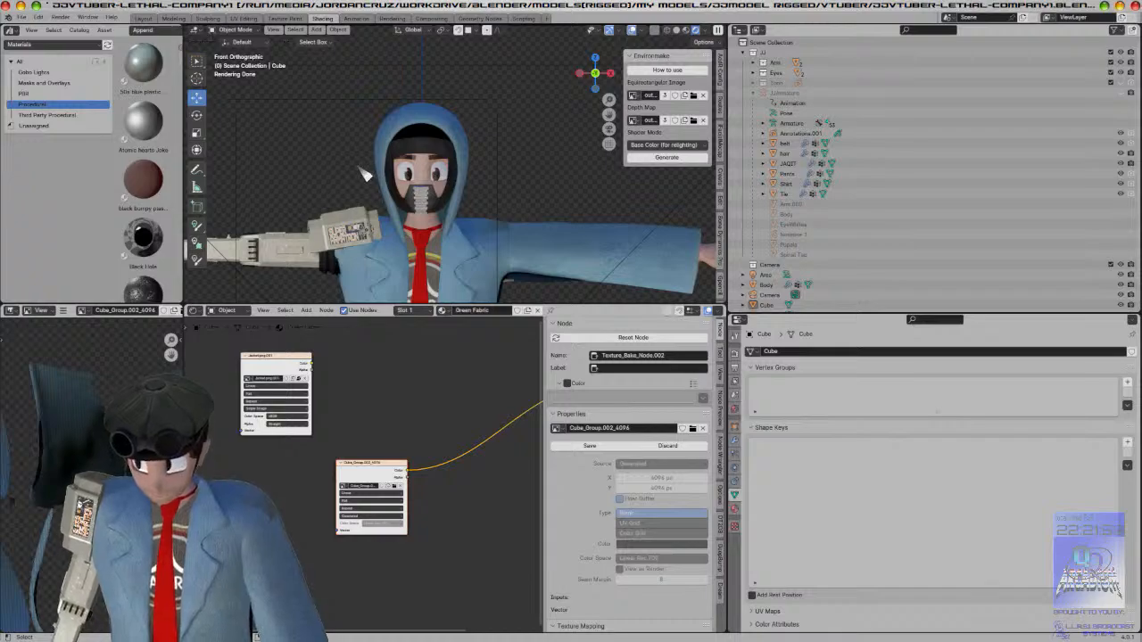
click(477, 167)
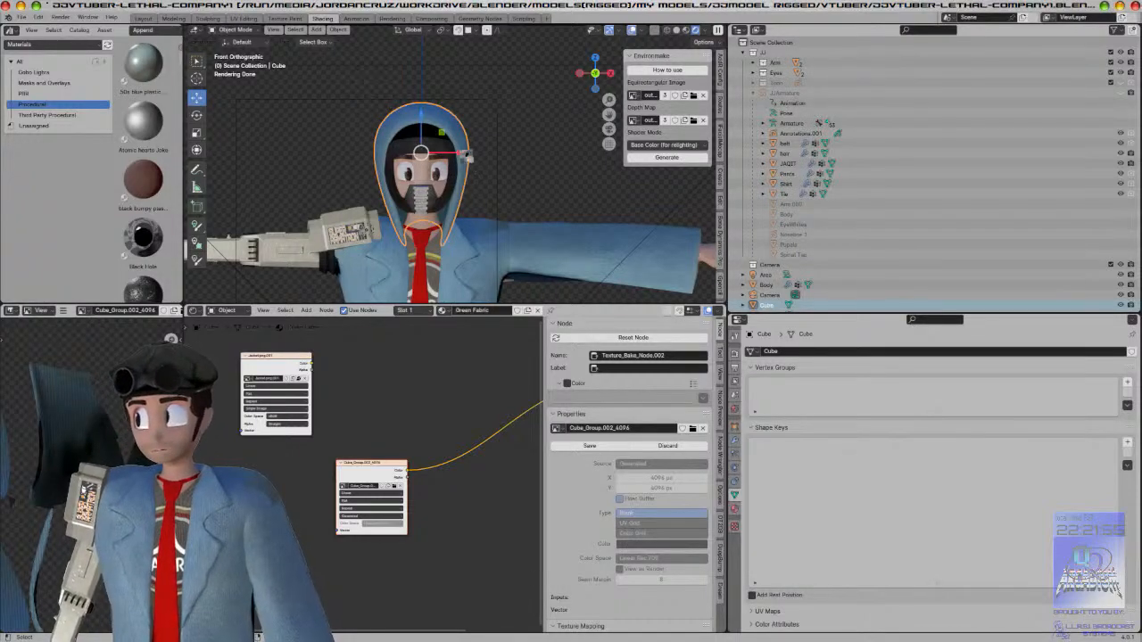
key(ctrl+s)
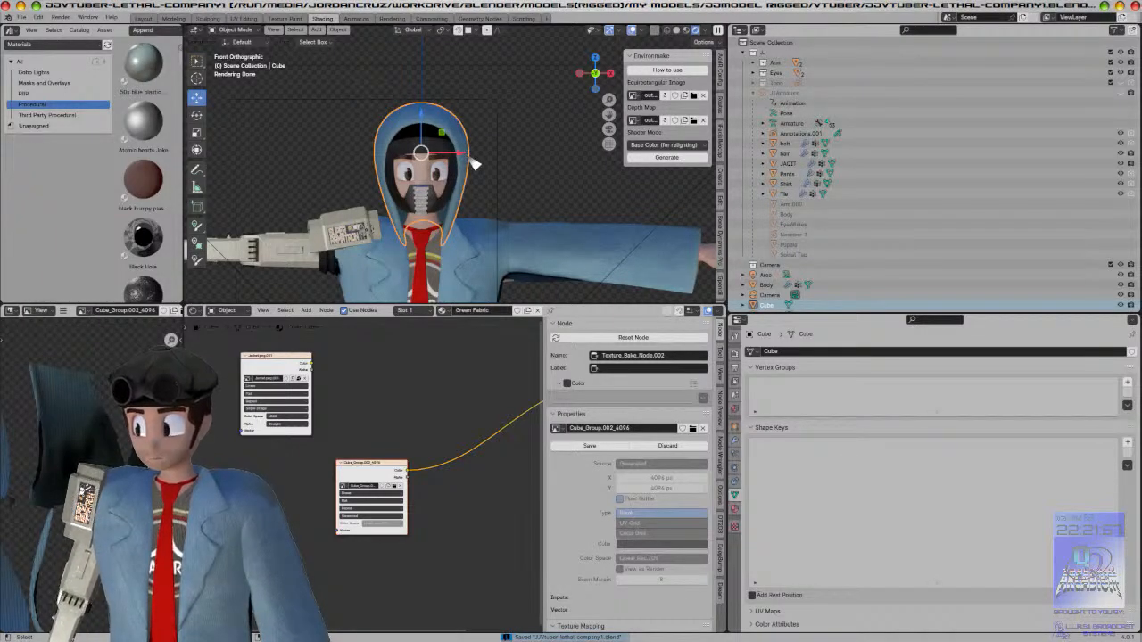
Step: Select the character's hair and locate the BezierCurve.001_Group_2048 texture node in its HairNoHat material
scroll(474, 166, up, 5)
scroll(472, 168, up, 2)
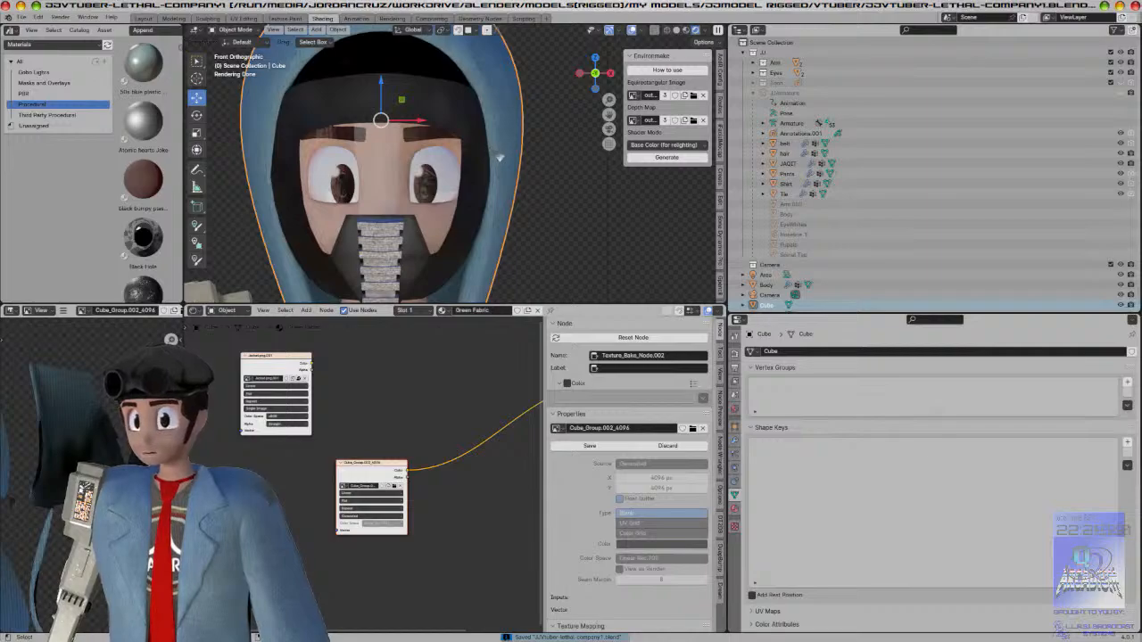
middle_drag(487, 154, 453, 155)
scroll(453, 155, down, 5)
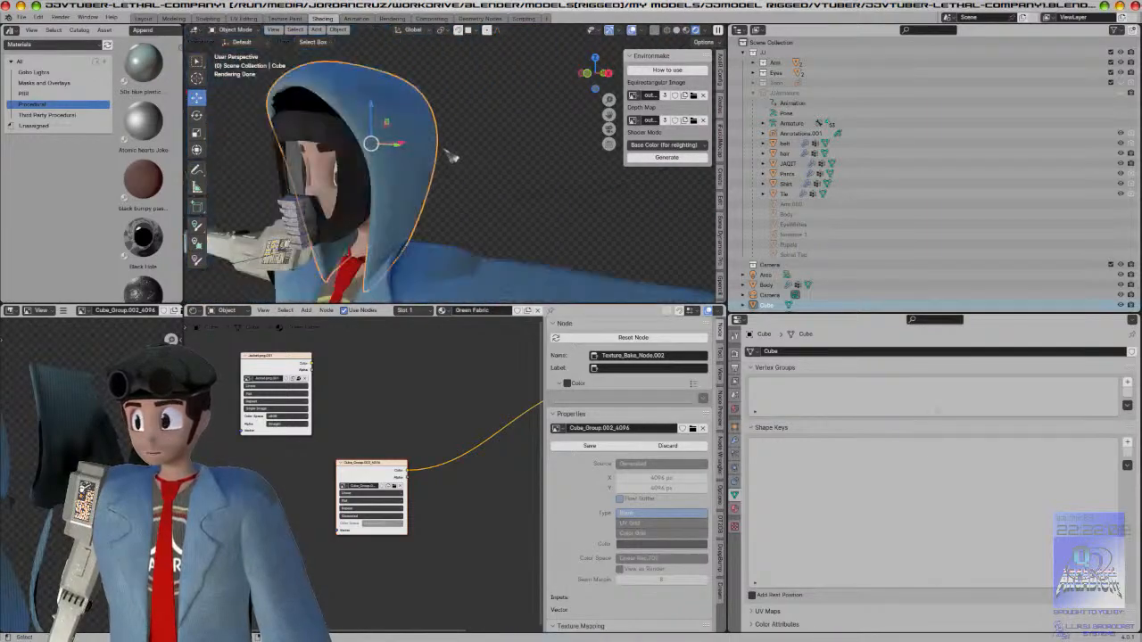
click(329, 122)
key(KP_1)
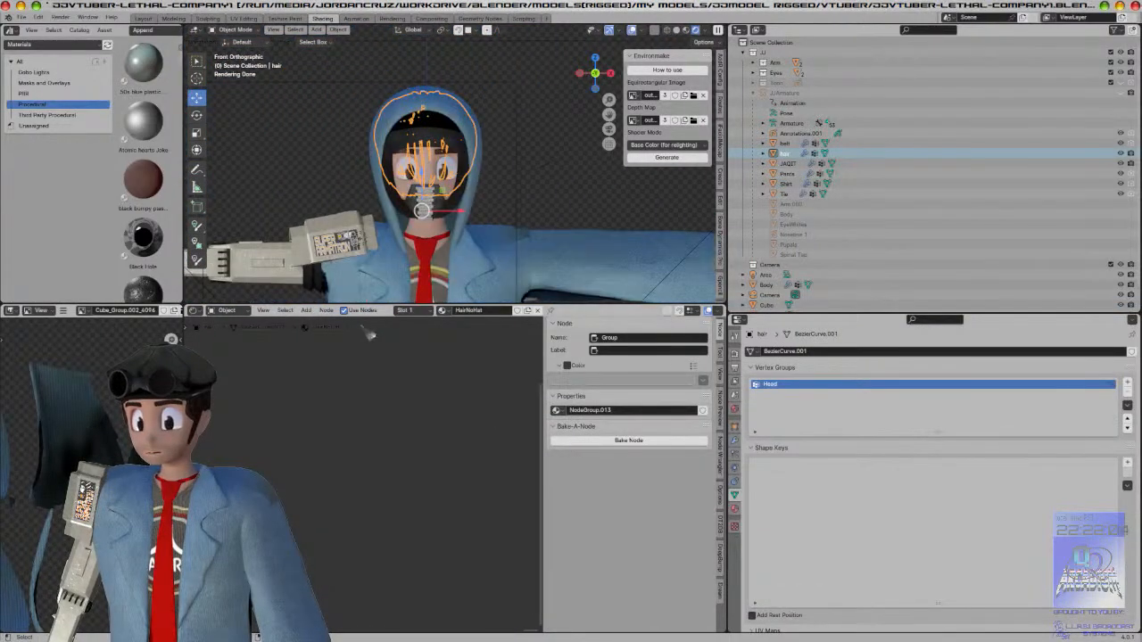
middle_drag(318, 418, 383, 517)
scroll(450, 410, up, 15)
scroll(435, 457, up, 10)
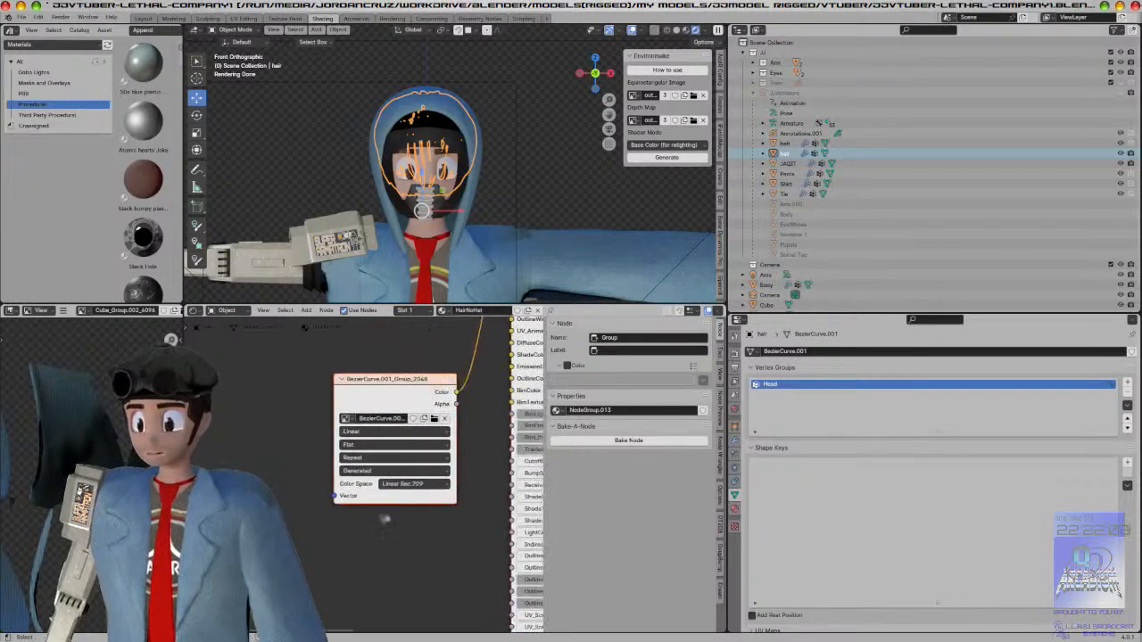
Step: Look through the images in the vtubertextures folder for the hair's texture node, and leave without opening one
click(435, 419)
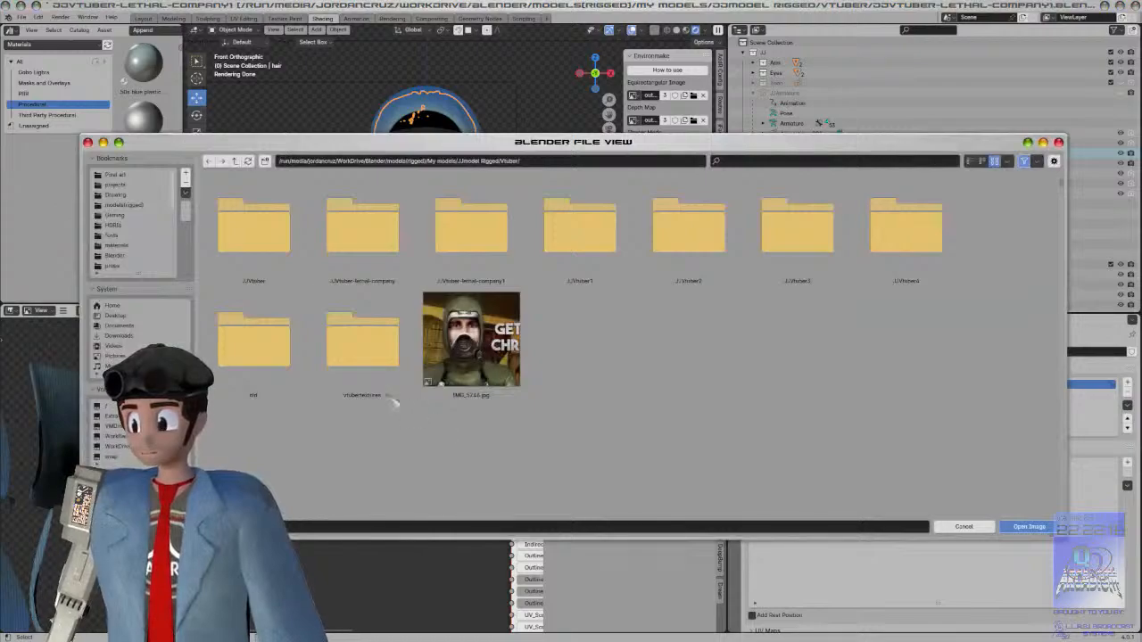
double_click(371, 390)
scroll(540, 424, down, 1)
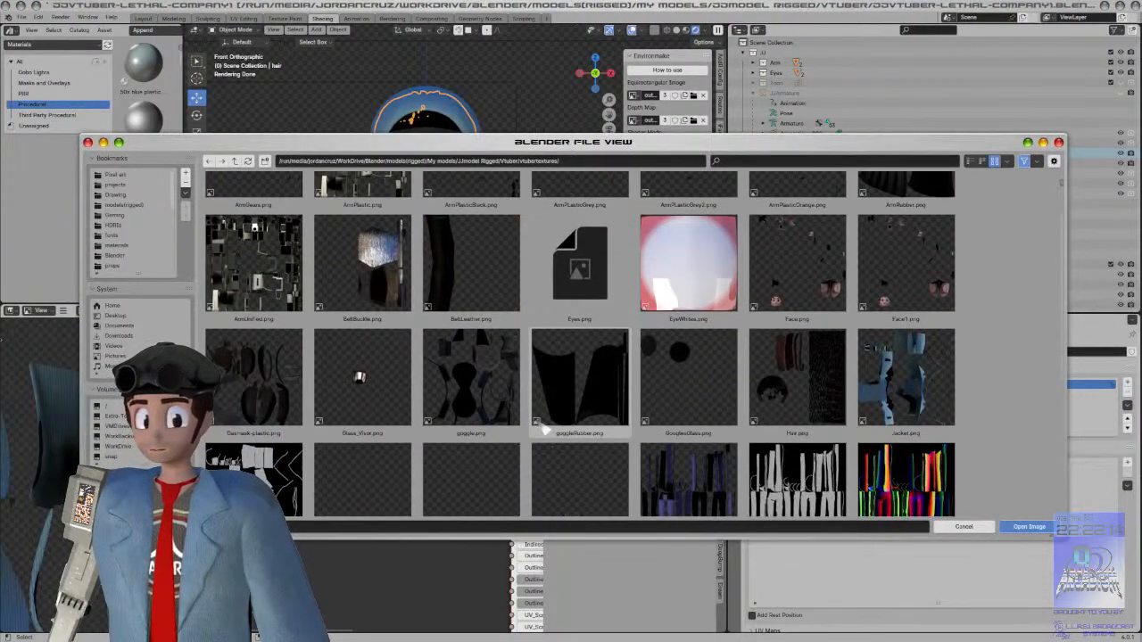
scroll(743, 399, down, 3)
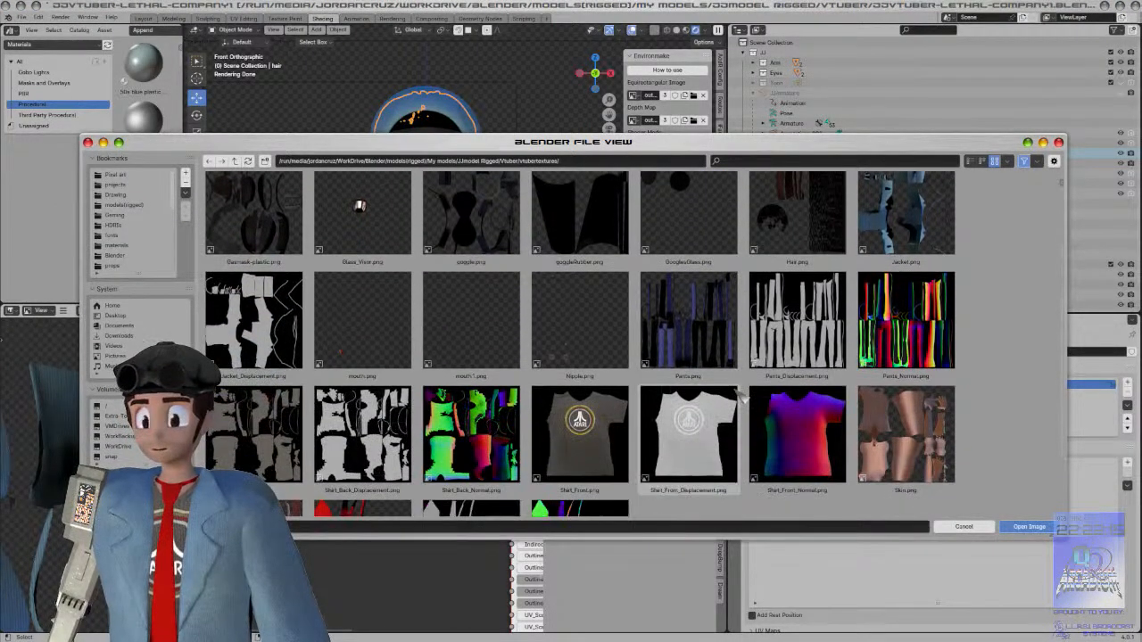
scroll(738, 393, up, 4)
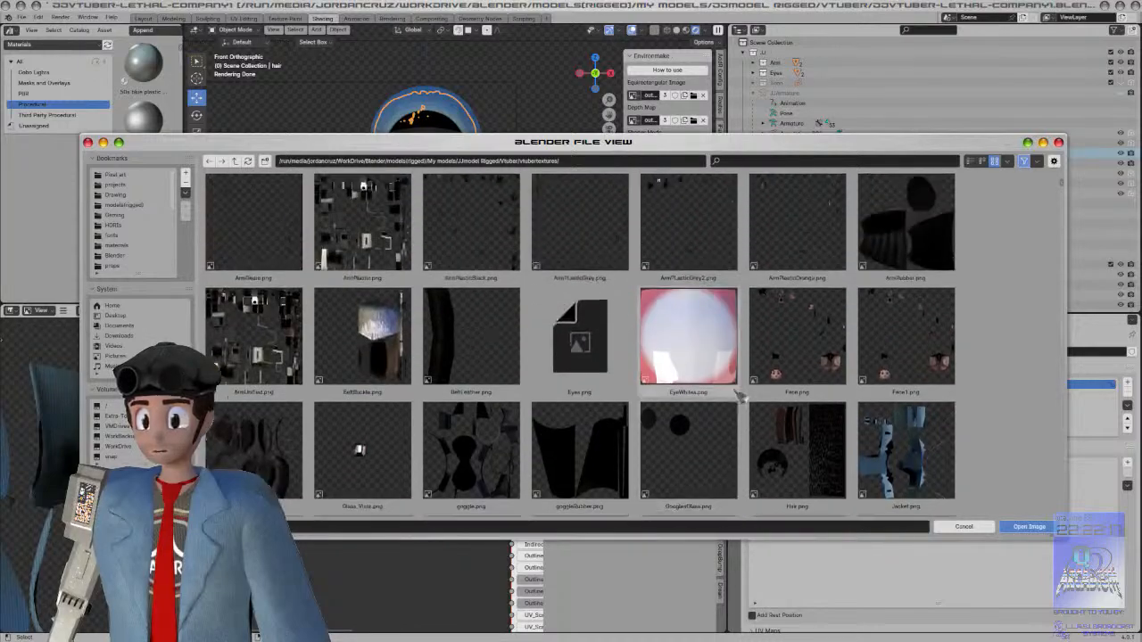
scroll(740, 398, down, 2)
scroll(740, 396, down, 2)
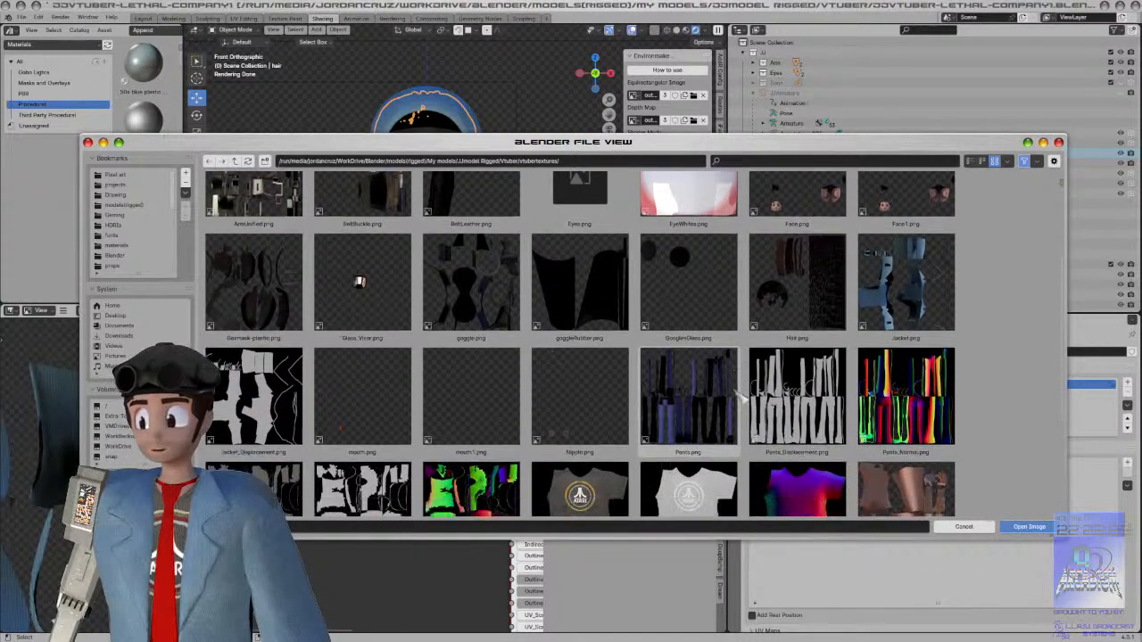
scroll(737, 393, down, 1)
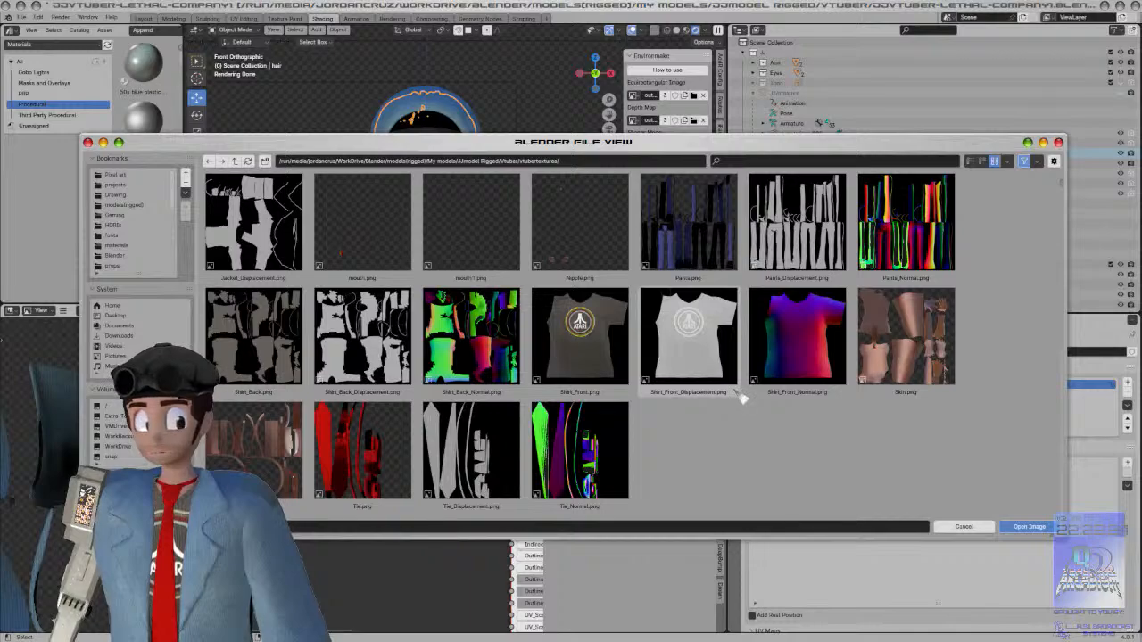
click(942, 528)
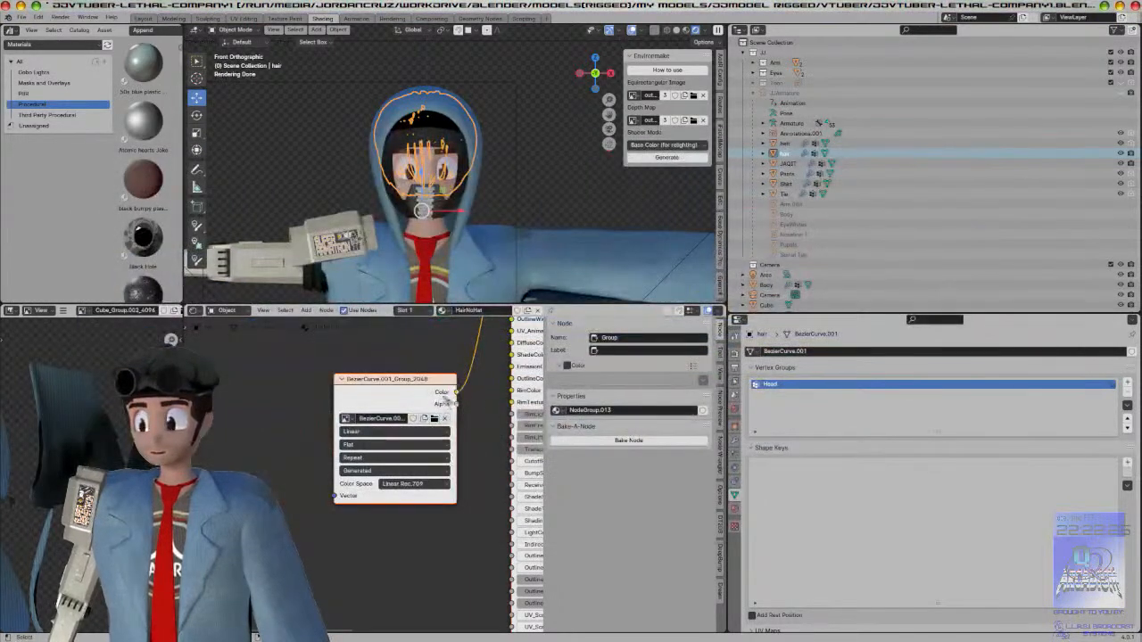
Step: Delete the BezierCurve.001_Group_2048 texture node from HairNoHat and connect NodeGroup.013 to the material output
click(401, 396)
scroll(399, 394, down, 2)
key(x)
scroll(397, 408, down, 2)
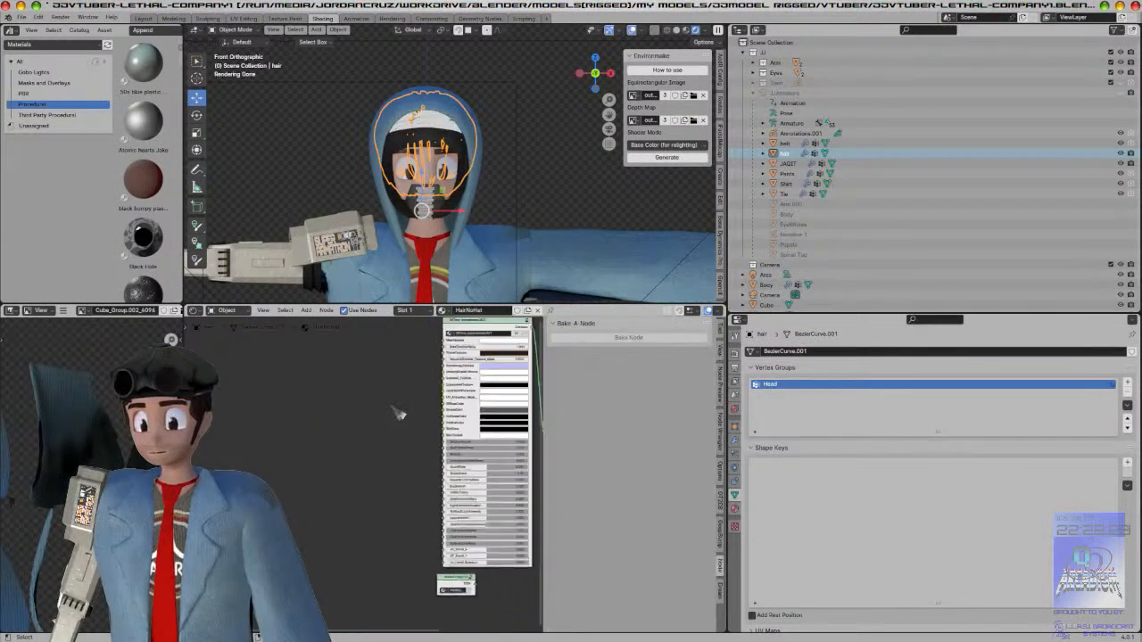
mouse_move(443, 569)
mouse_down()
mouse_move(304, 453)
mouse_move(522, 446)
mouse_up()
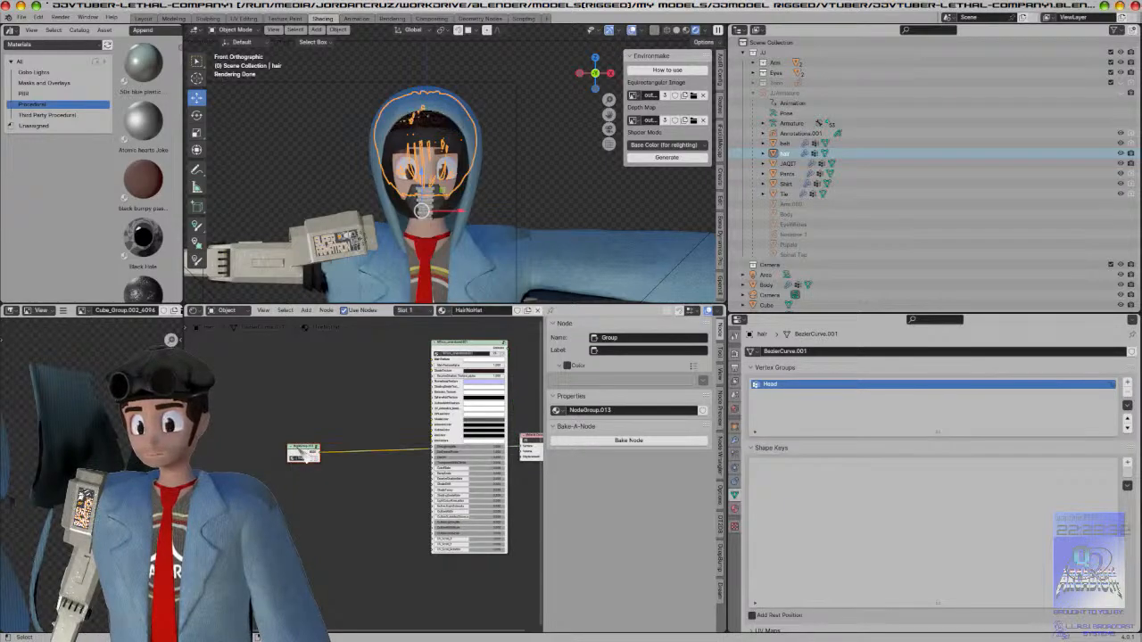
Step: Bake the hair's NodeGroup.013 node at 4096 resolution on the GPU with BSDF output, replacing the node with the baked result
click(616, 440)
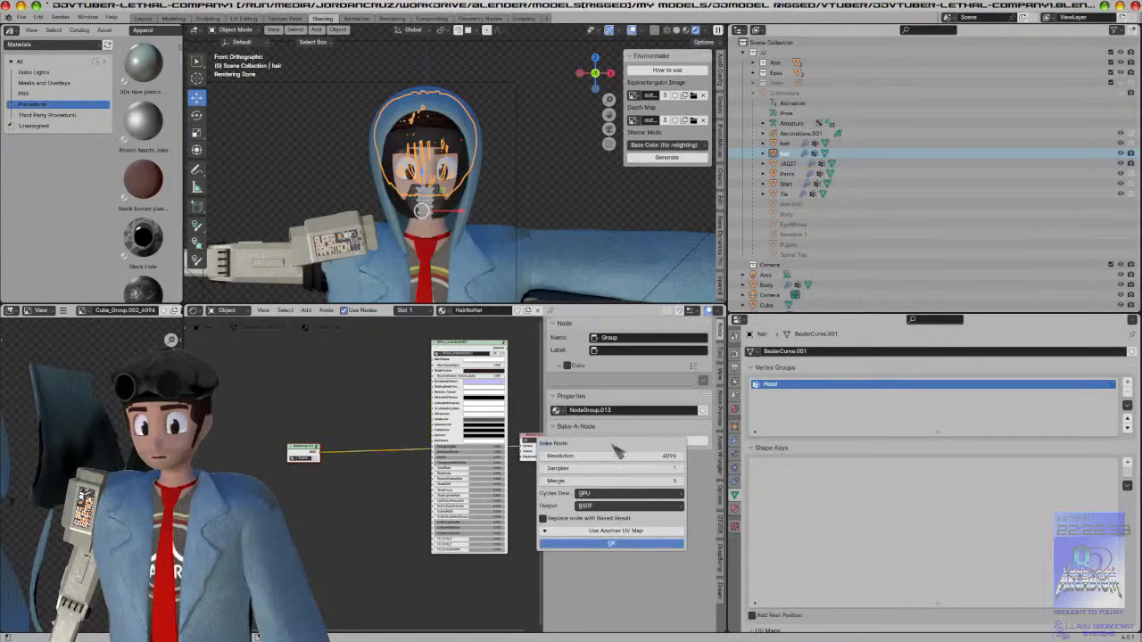
click(594, 545)
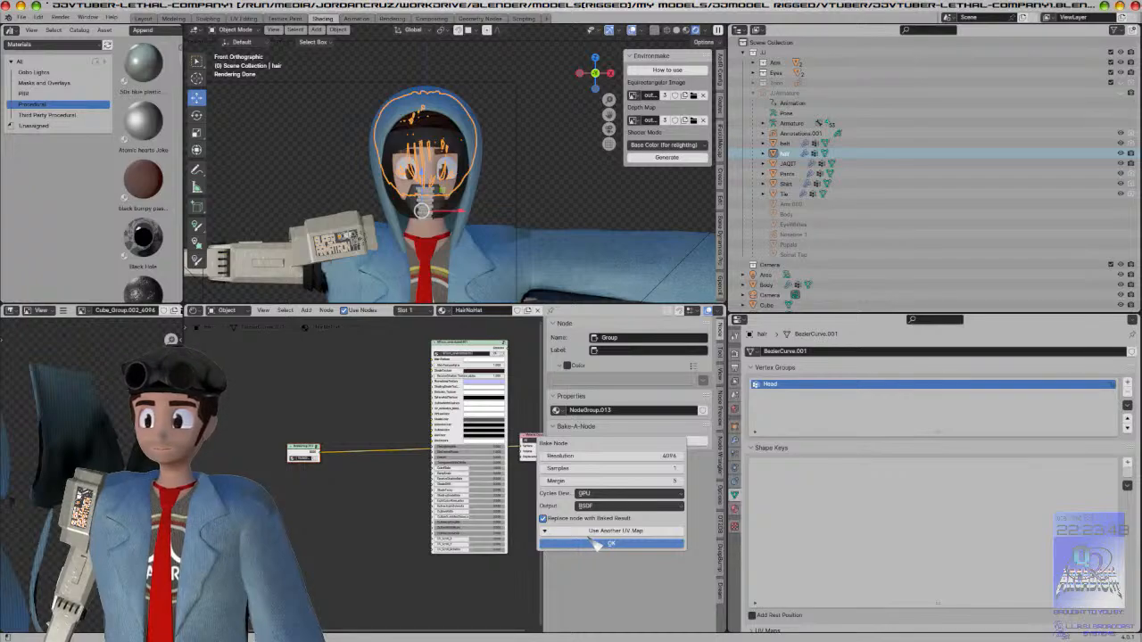
click(597, 544)
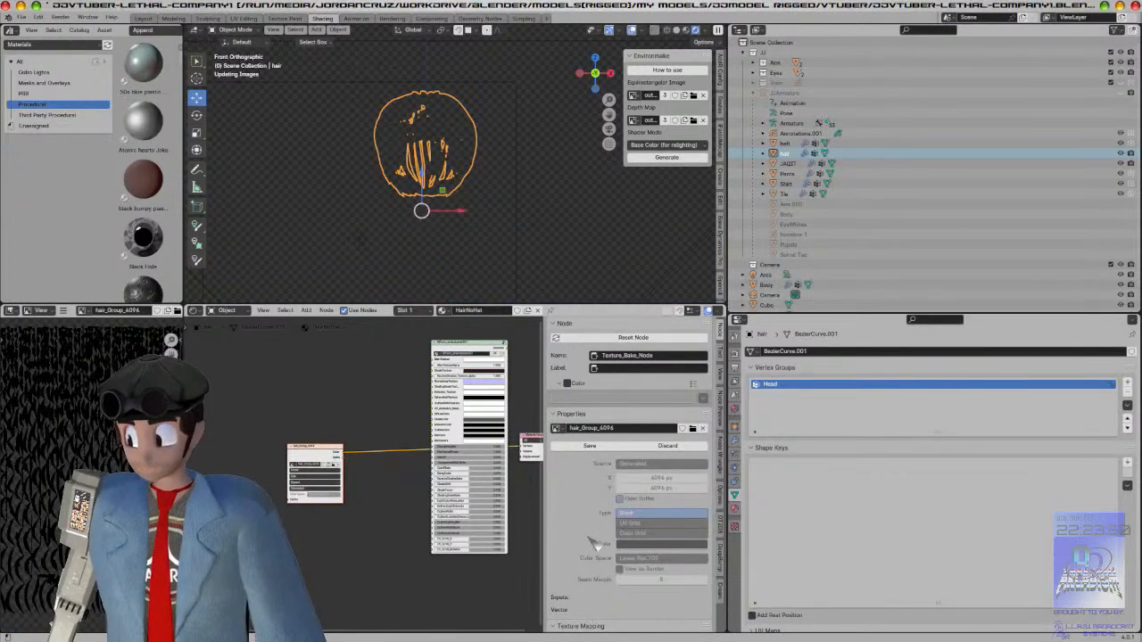
scroll(365, 484, up, 2)
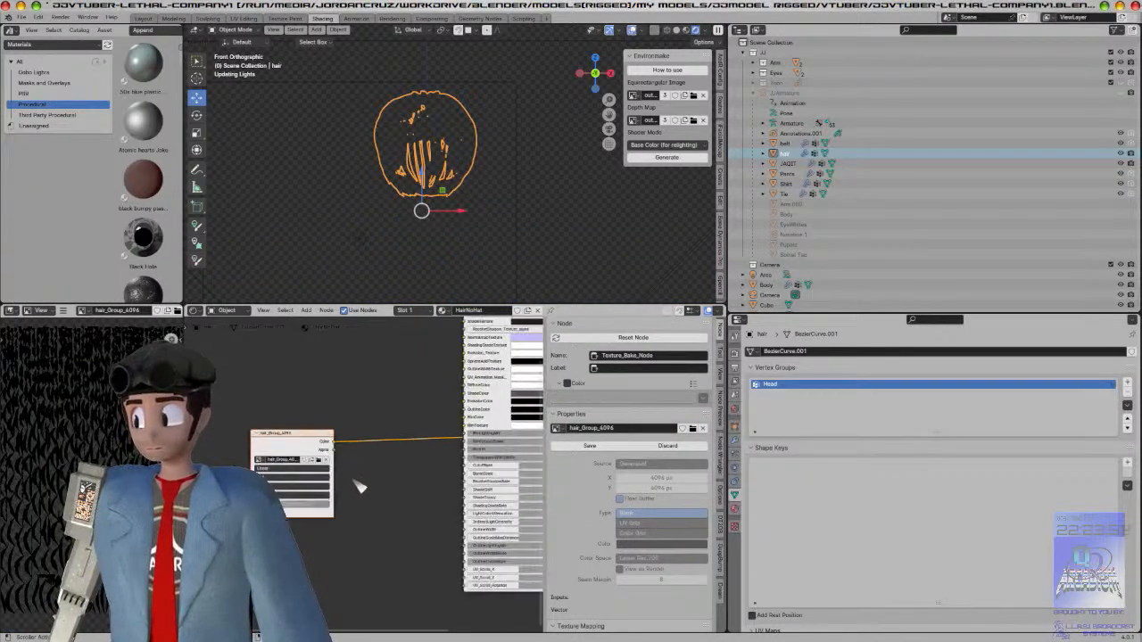
Step: Save the baked hair_Group_4096 image as hairnohat.png in the vtubertextures folder
click(63, 311)
mouse_move(83, 333)
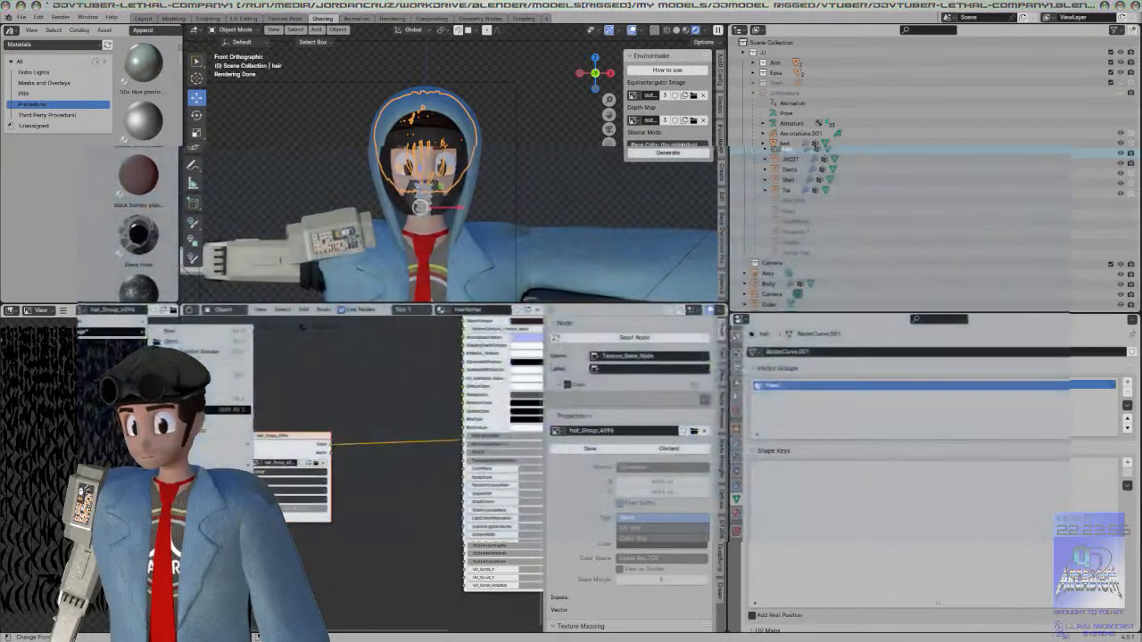
click(214, 407)
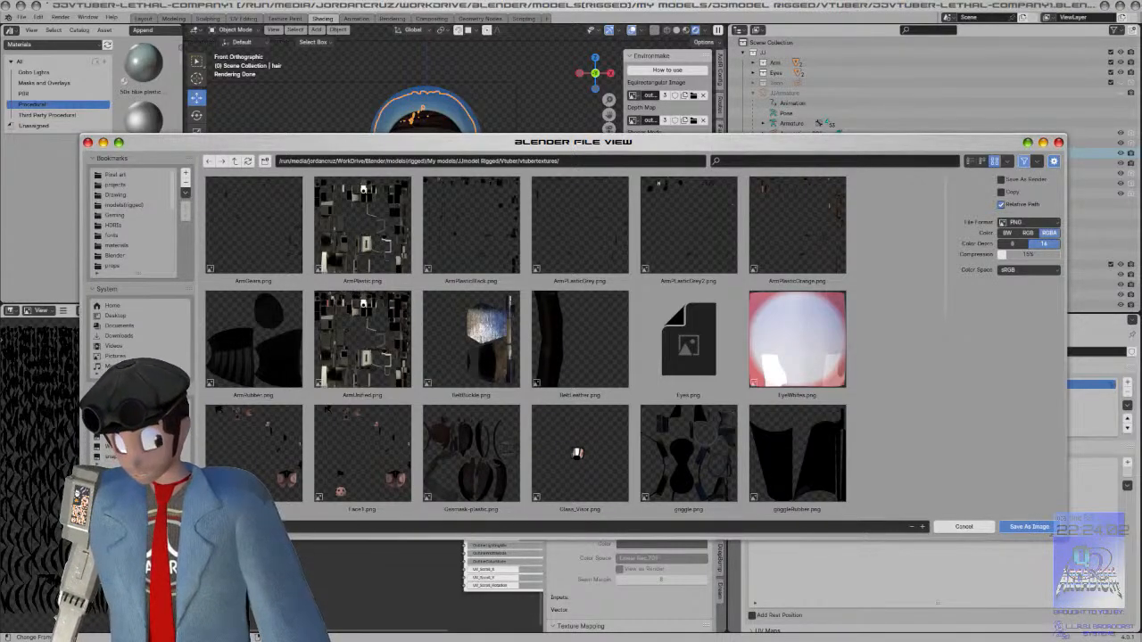
click(1029, 527)
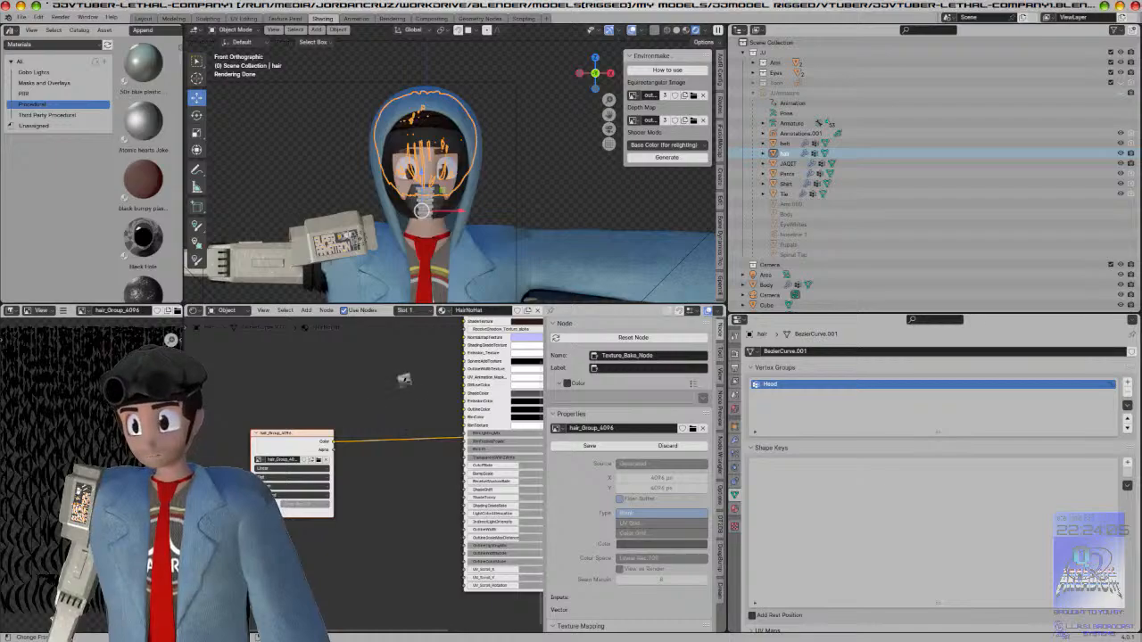
Step: Connect the baked hair texture's color to the main texture of MToon_unversioned.001 and connect that shader to the material output
middle_drag(408, 357, 355, 451)
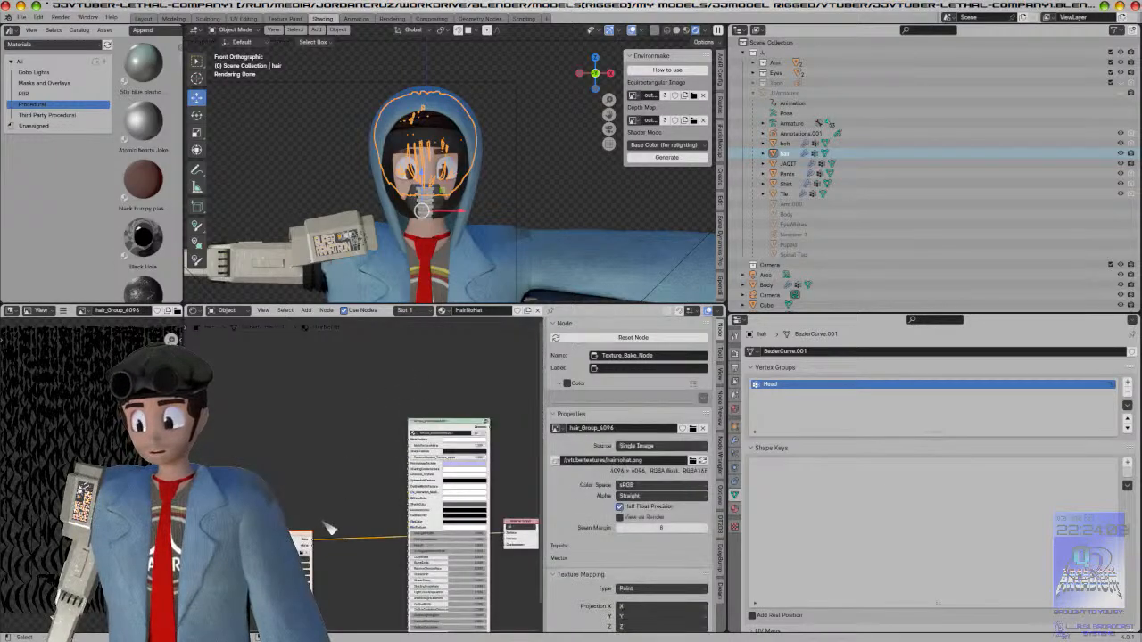
drag(318, 546, 412, 435)
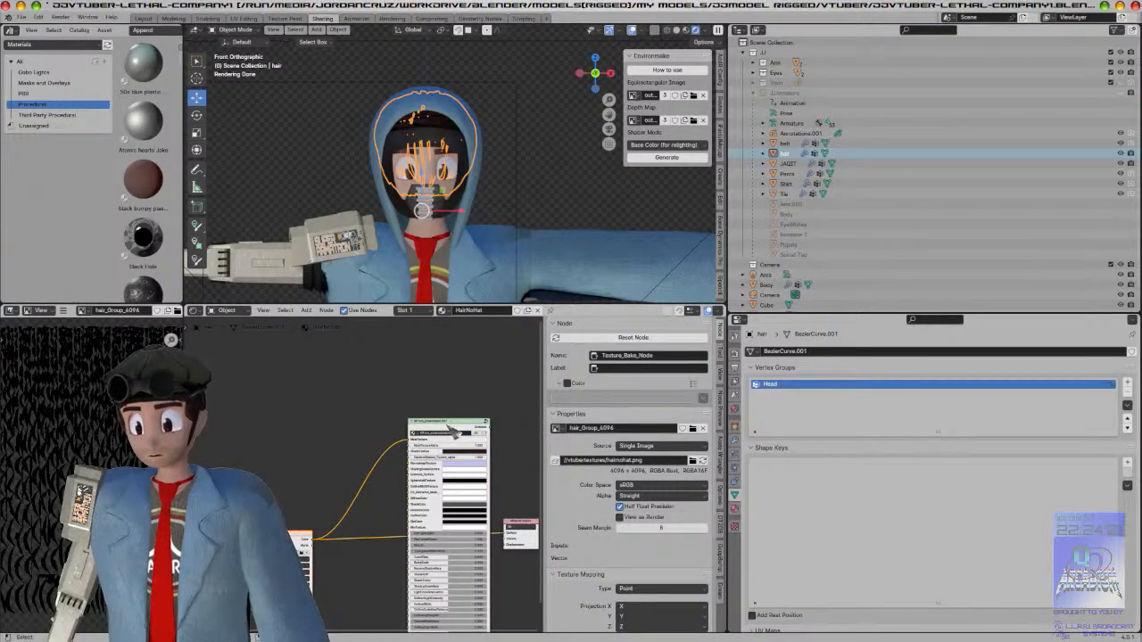
click(453, 432)
Step: Check the hair on the model, select the hood, frame it in the front view and save the file
scroll(482, 179, up, 10)
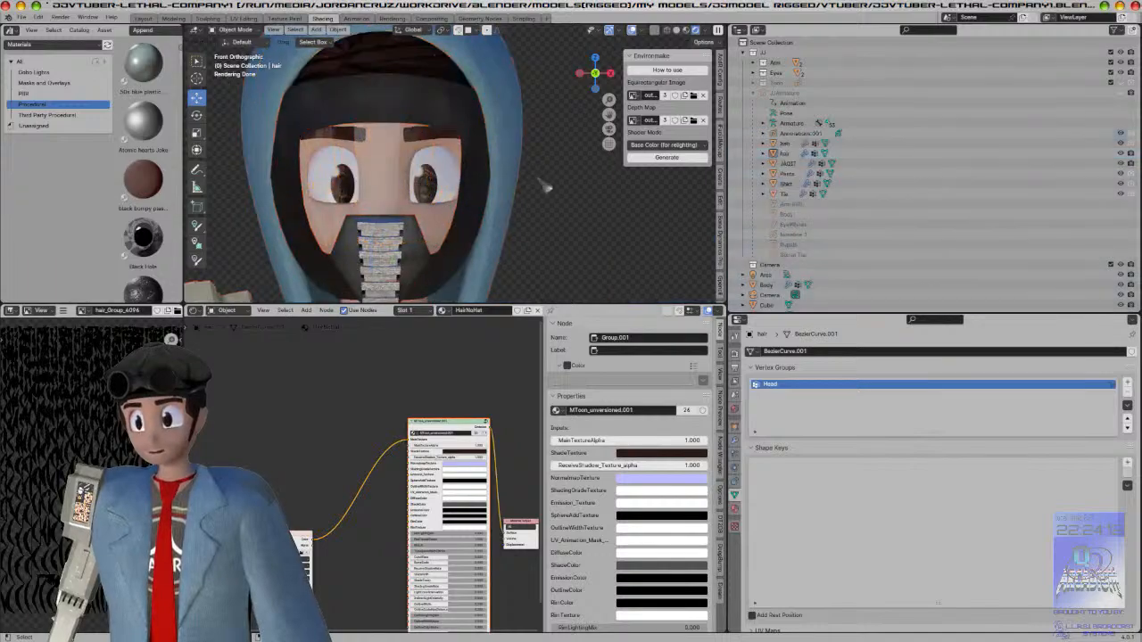
scroll(508, 188, down, 5)
middle_drag(485, 184, 535, 217)
scroll(522, 217, up, 3)
scroll(428, 176, up, 3)
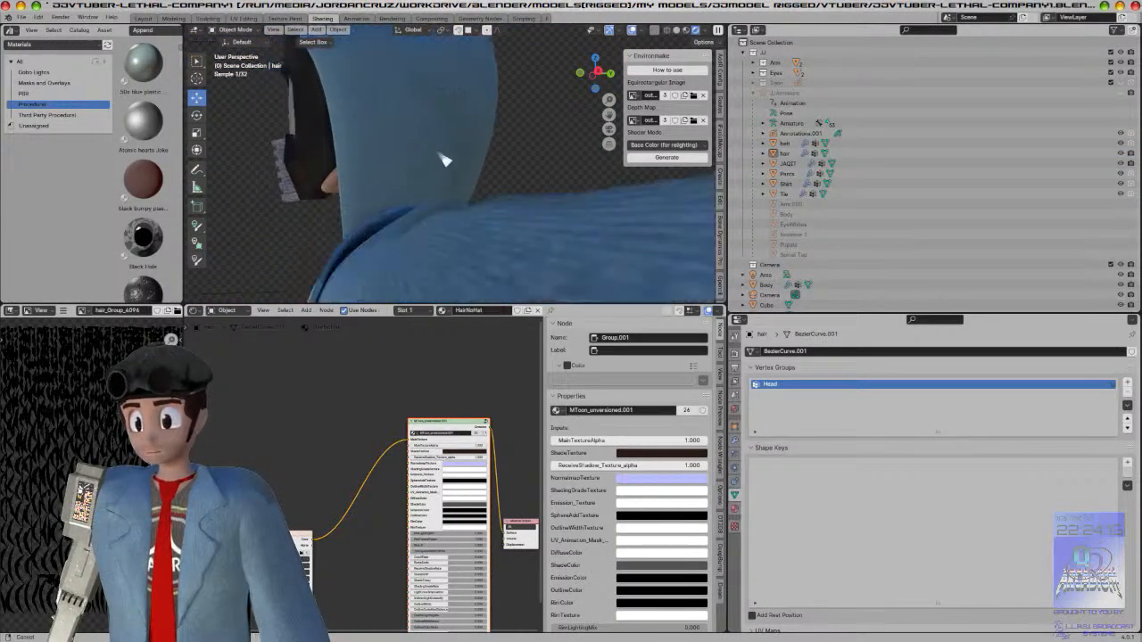
click(435, 175)
key(alt+a)
click(408, 146)
key(KP_1)
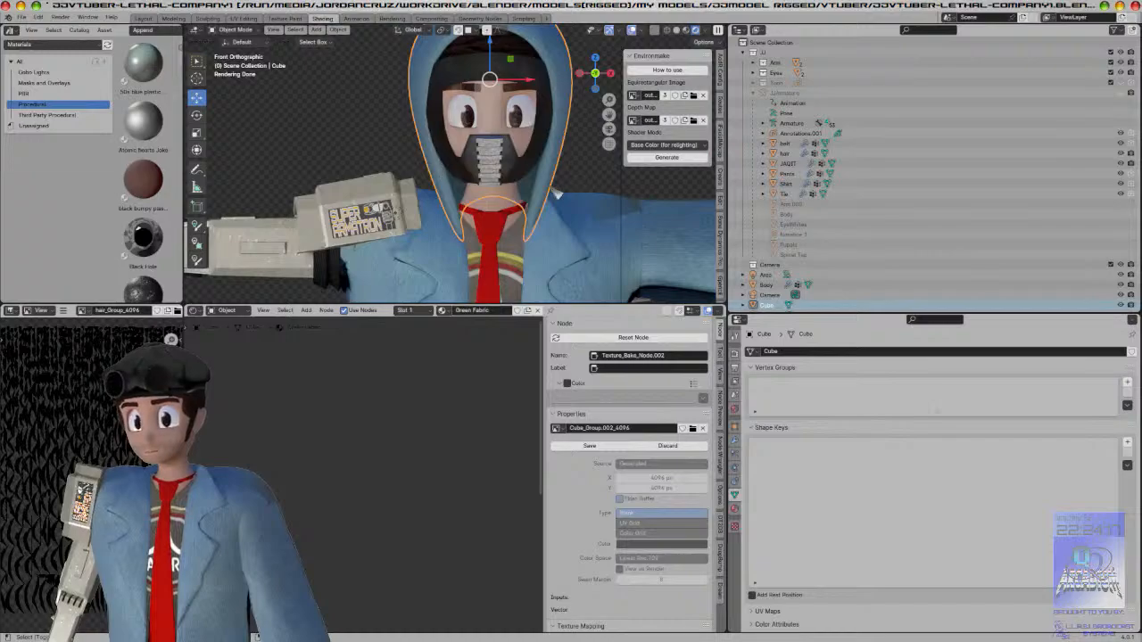
key(KP_Decimal)
key(ctrl+s)
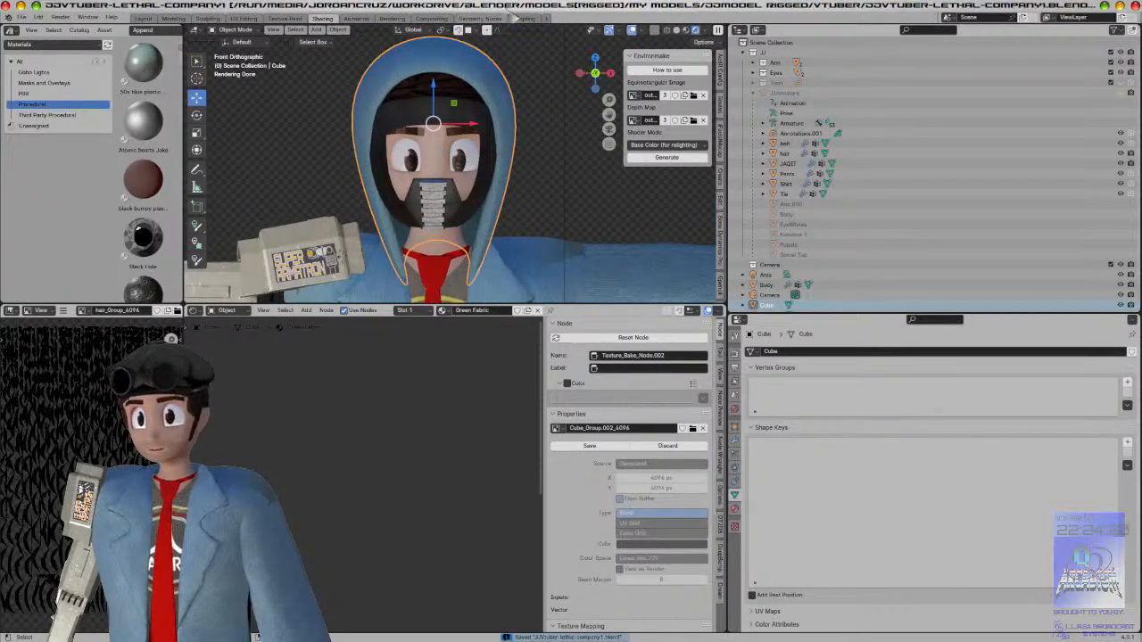
Step: Shrink the Blender window, switch to the Dolphin file manager and open the vtubertextures folder inside Vtuber
drag(513, 6, 830, 104)
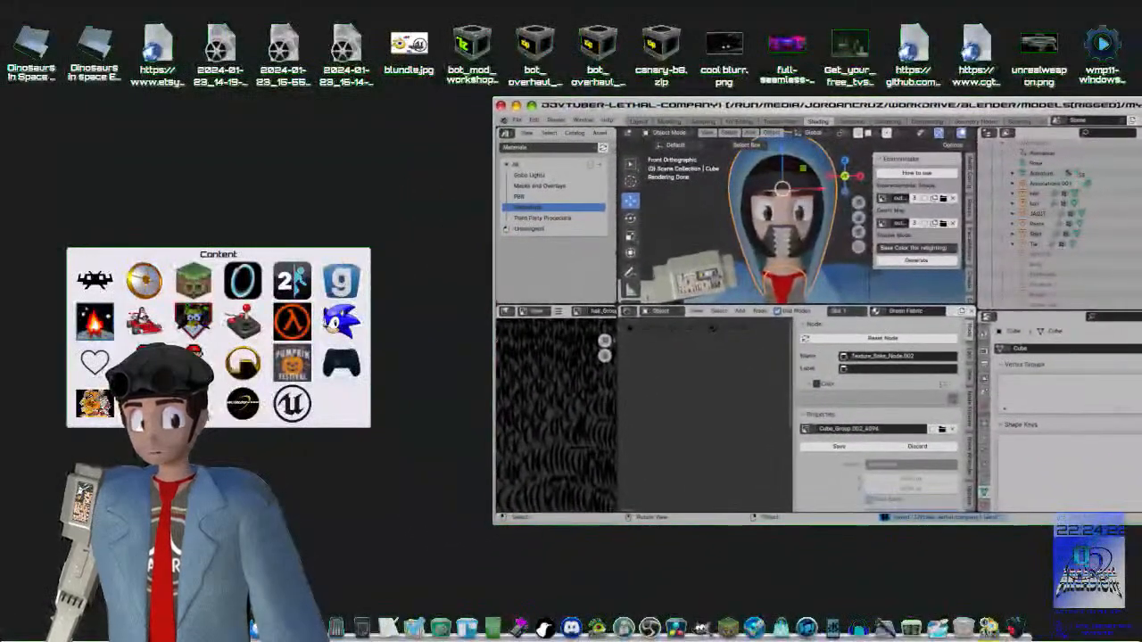
click(266, 628)
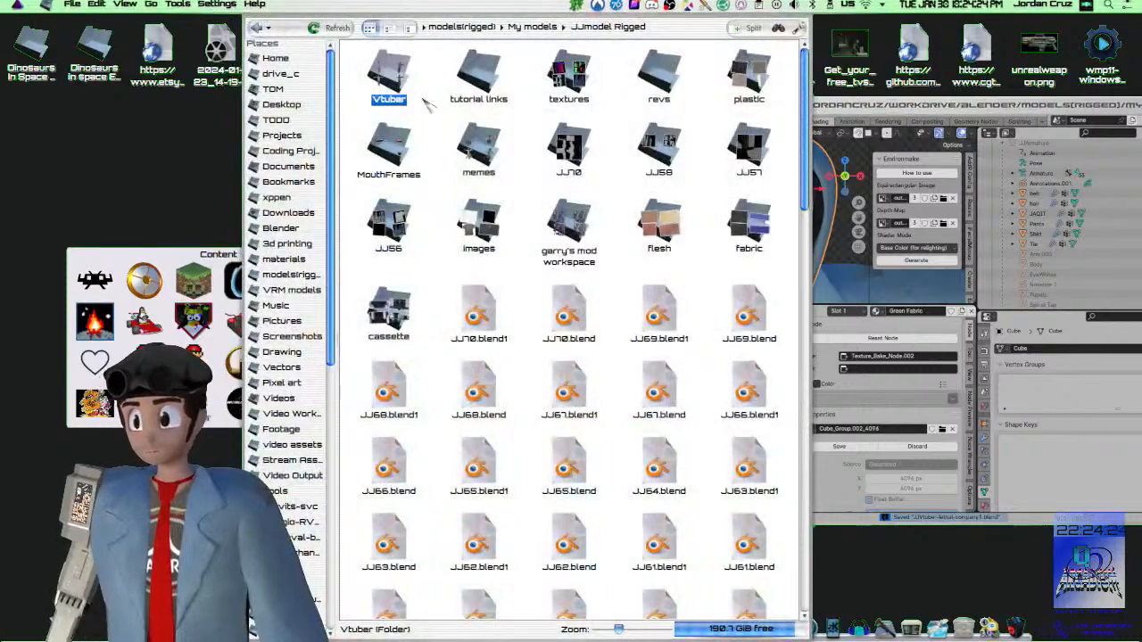
double_click(390, 89)
click(569, 151)
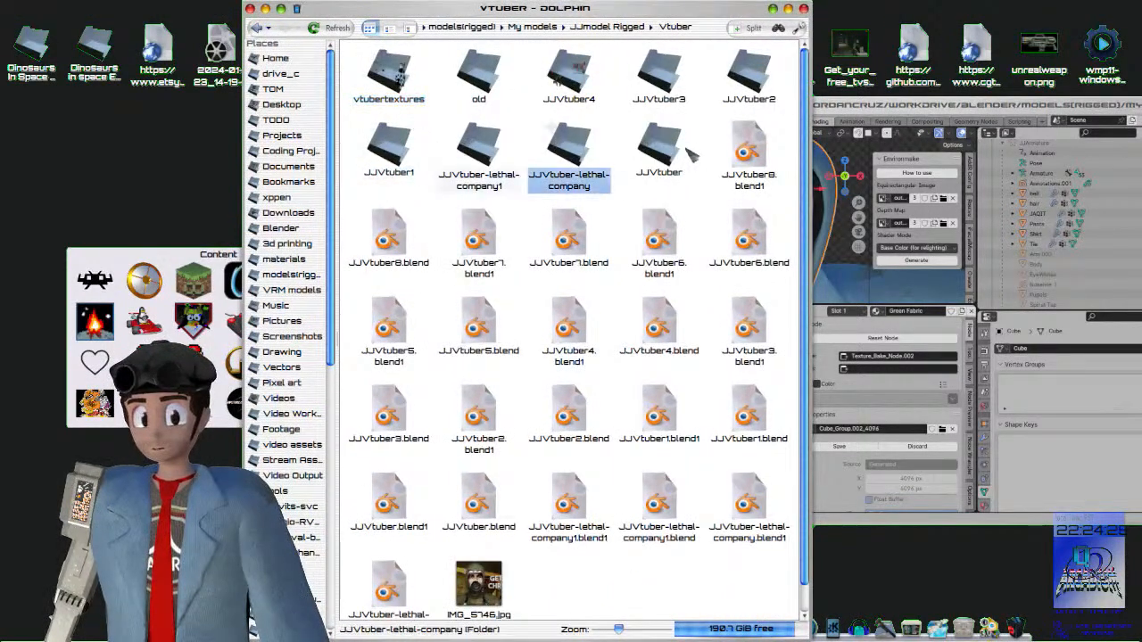
click(683, 154)
double_click(389, 76)
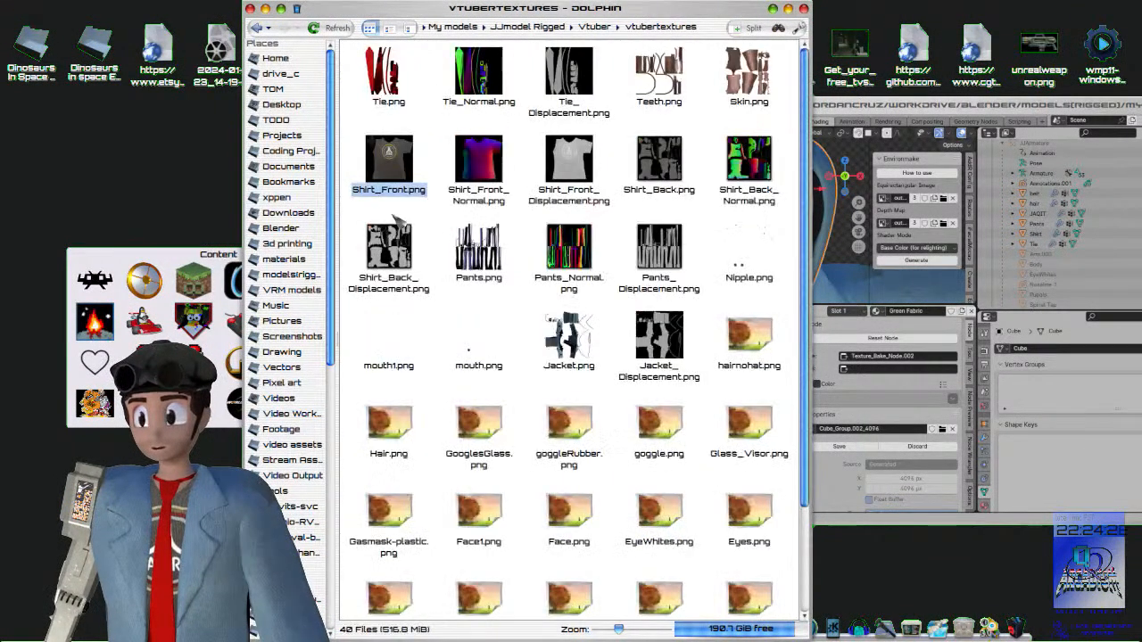
Step: Look through the texture files in the vtubertextures folder to check which baked images are saved there
click(587, 367)
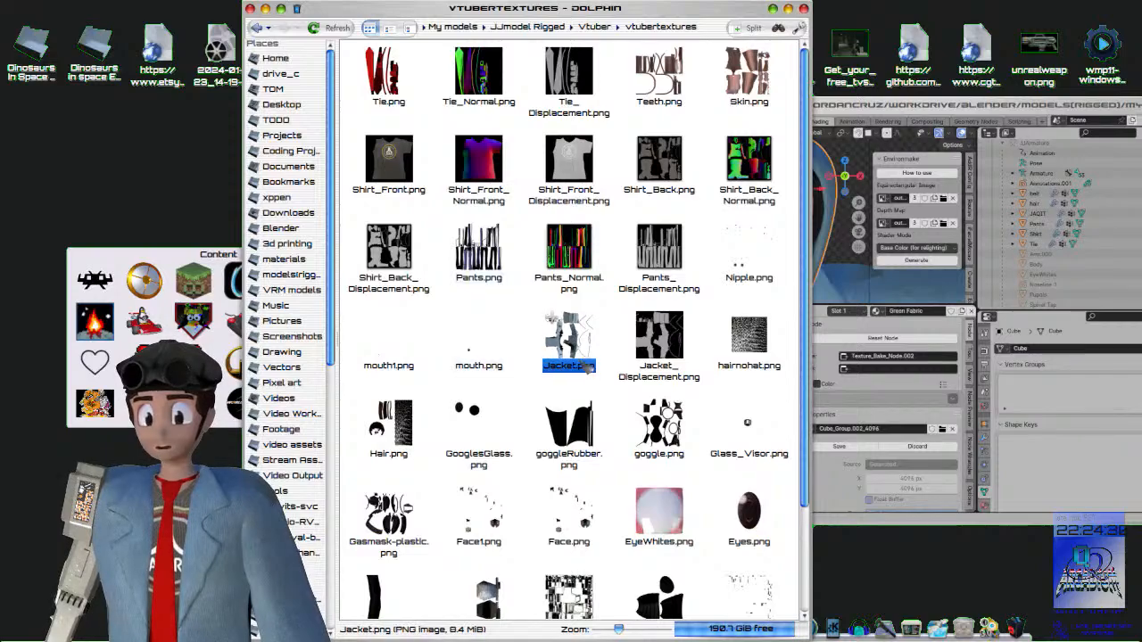
scroll(584, 370, down, 3)
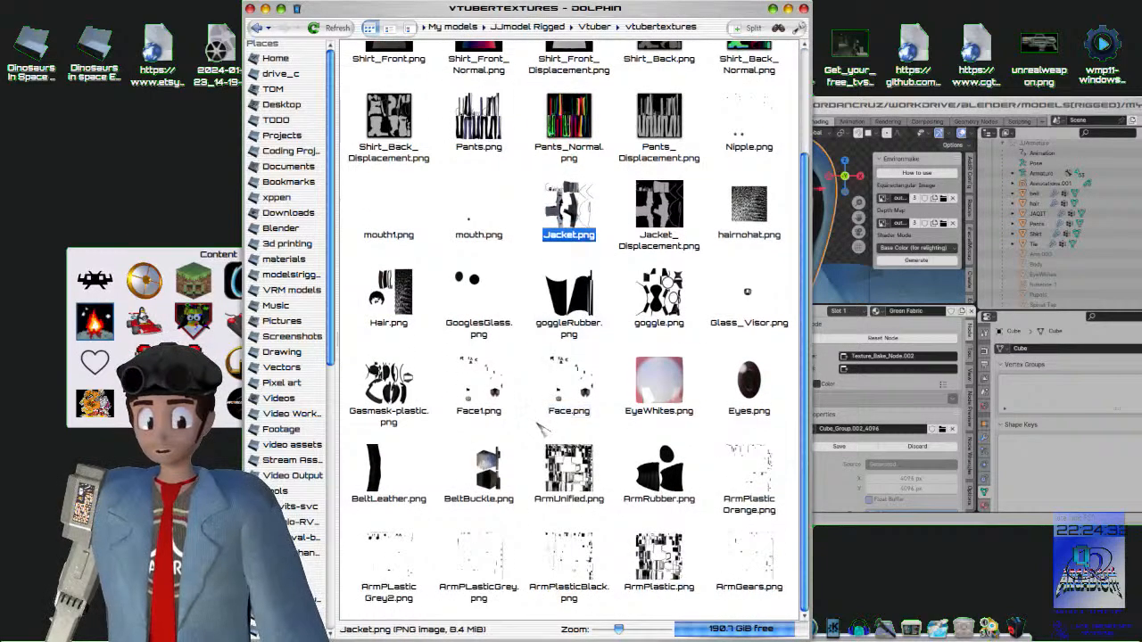
scroll(543, 430, up, 3)
scroll(543, 430, down, 1)
scroll(543, 425, down, 1)
scroll(541, 420, down, 1)
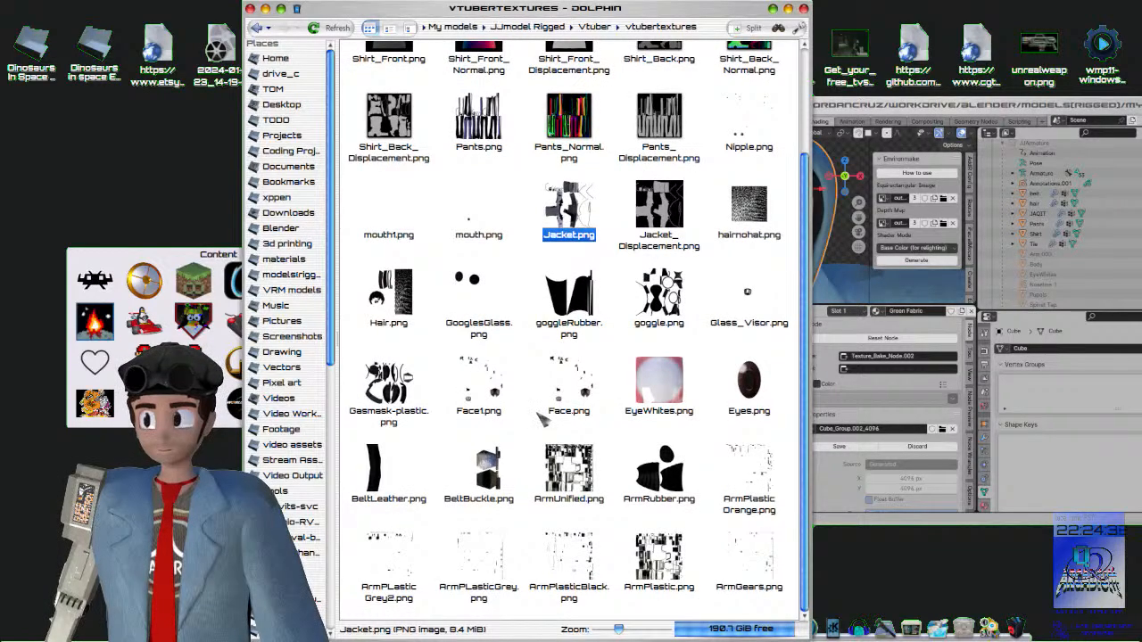
scroll(540, 419, up, 3)
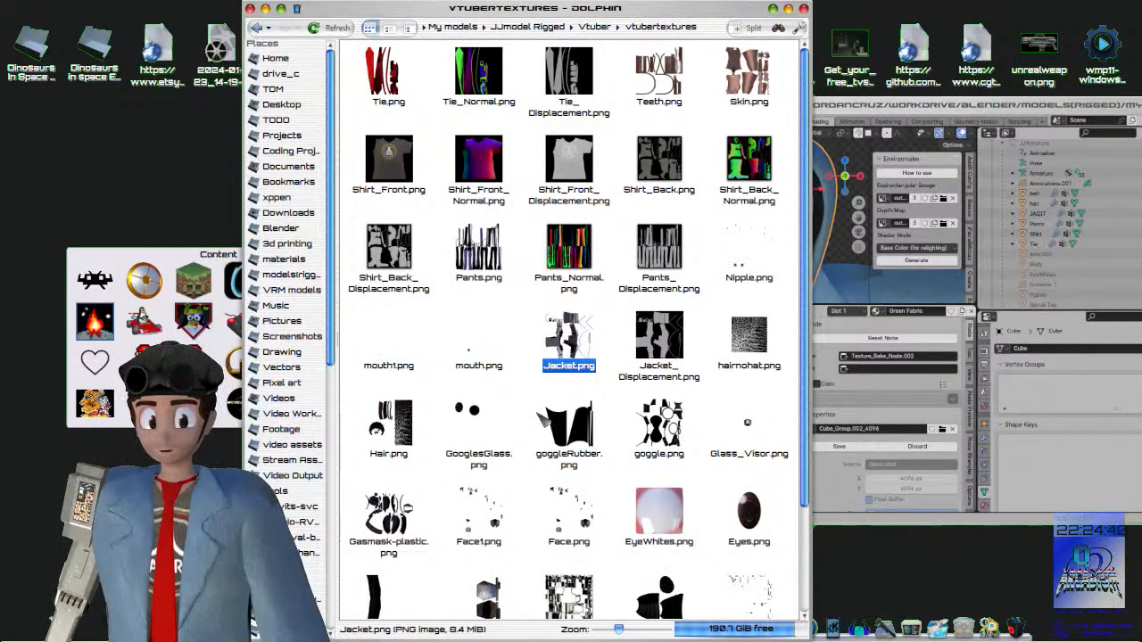
scroll(540, 419, down, 3)
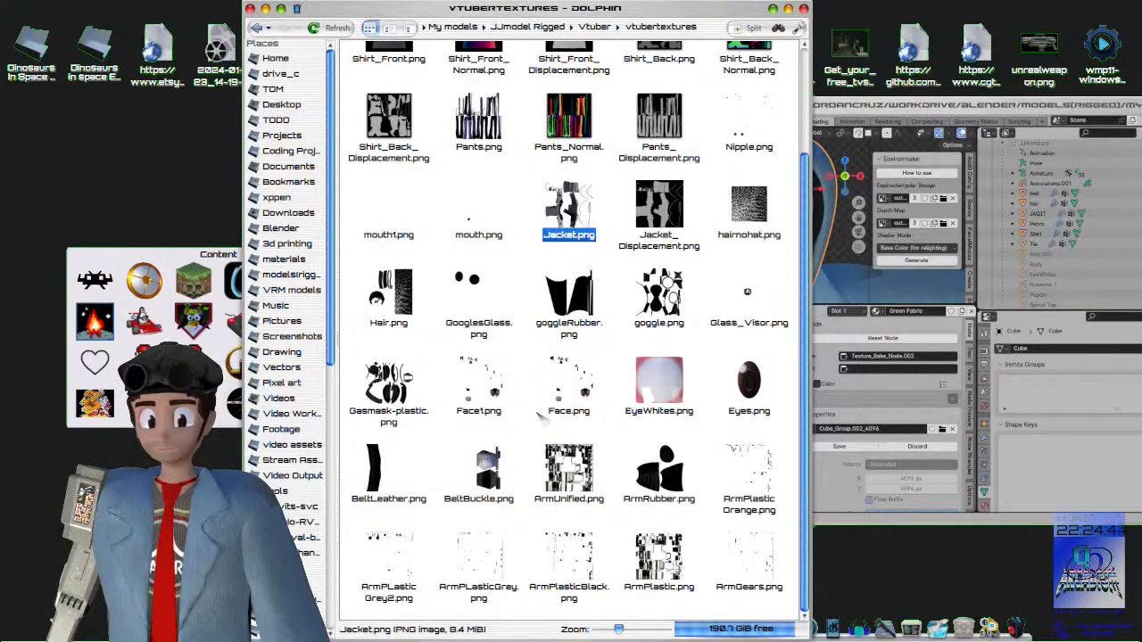
scroll(540, 416, up, 3)
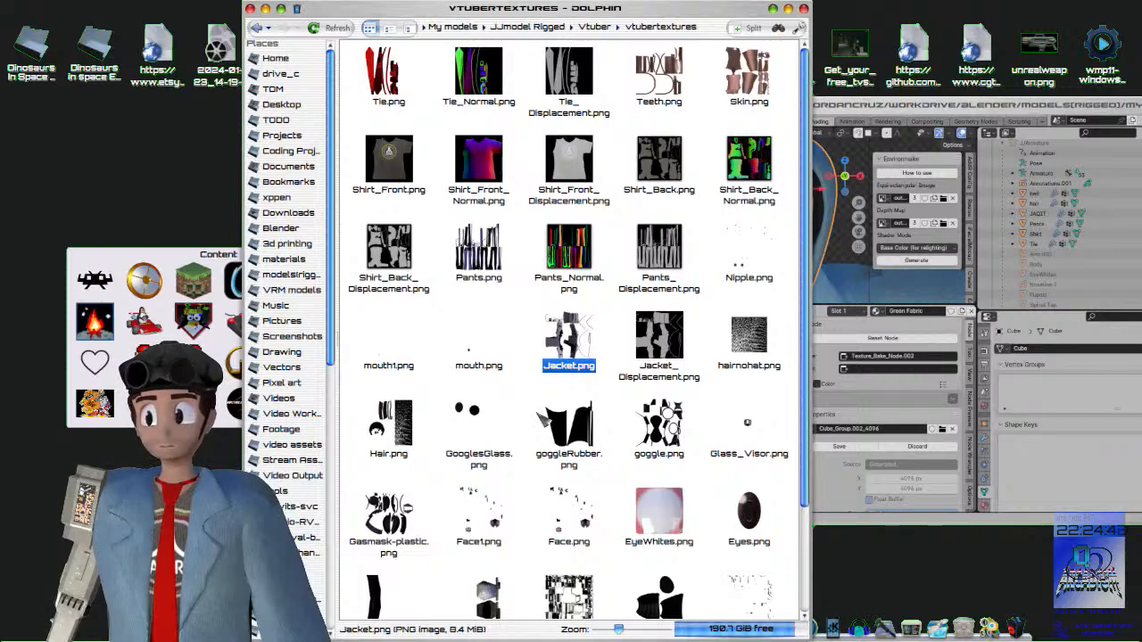
scroll(540, 418, down, 2)
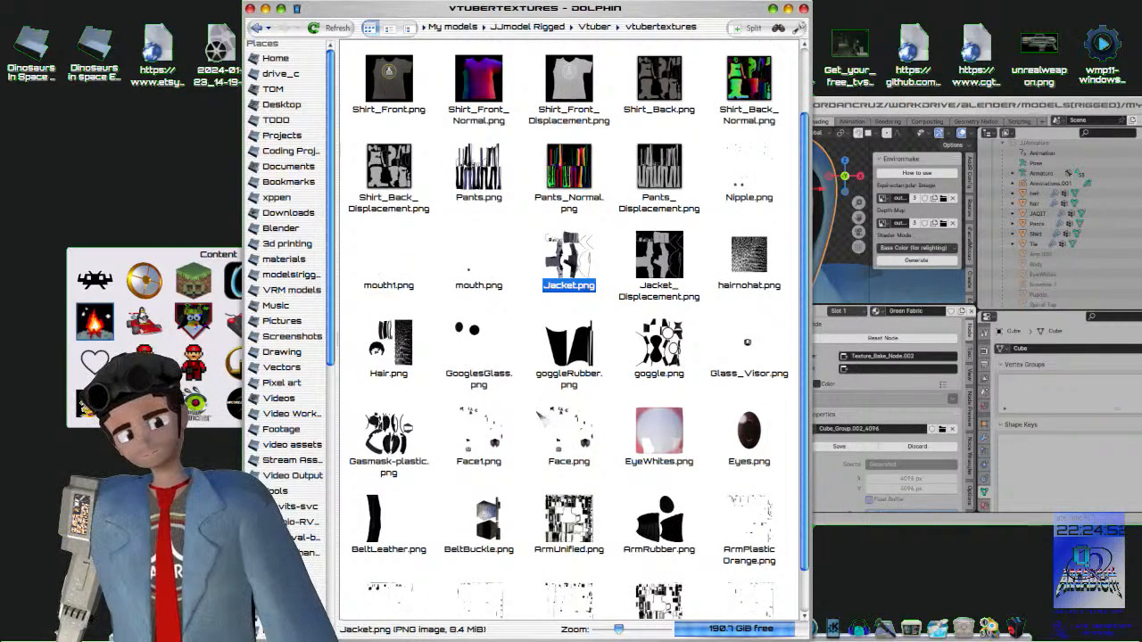
Step: Return to Blender and search the image editor's list of loaded images
click(854, 109)
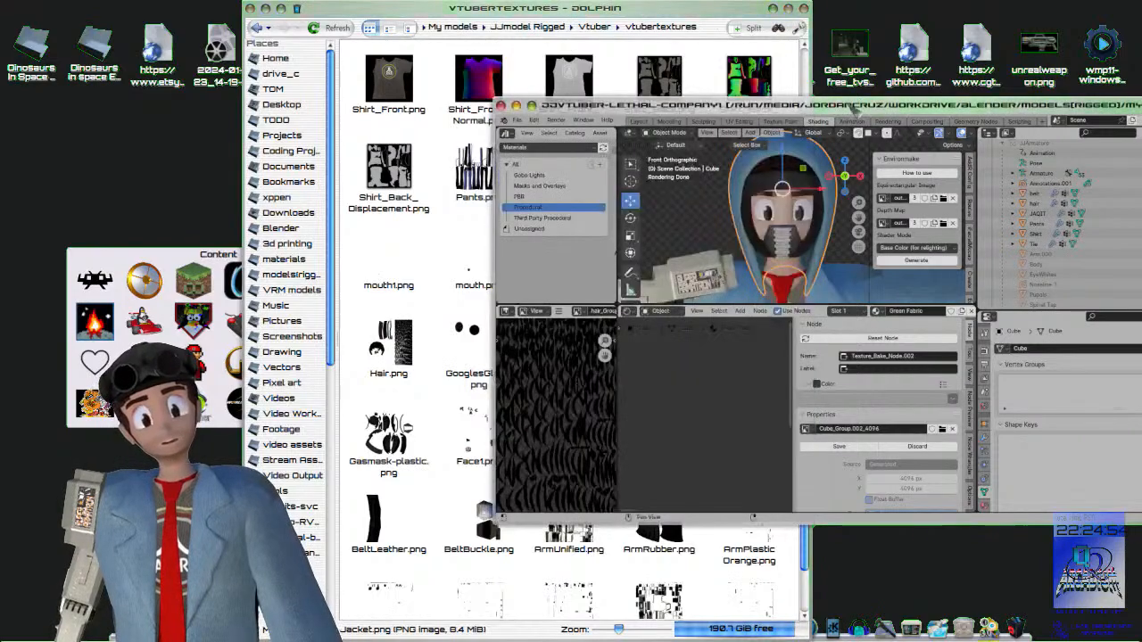
click(579, 310)
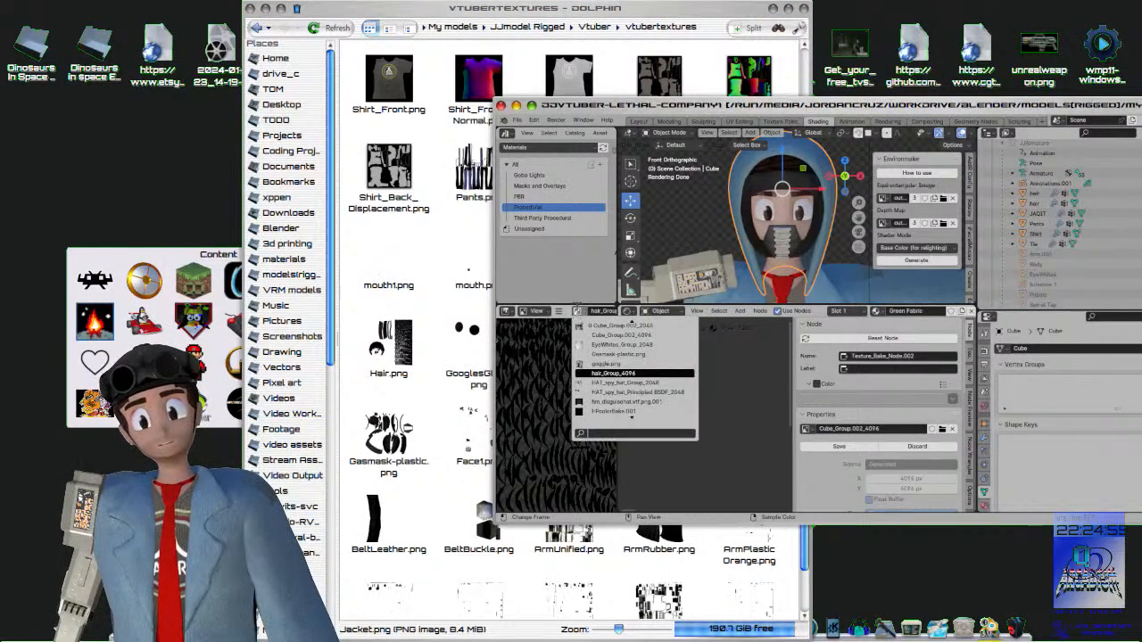
scroll(580, 320, down, 19)
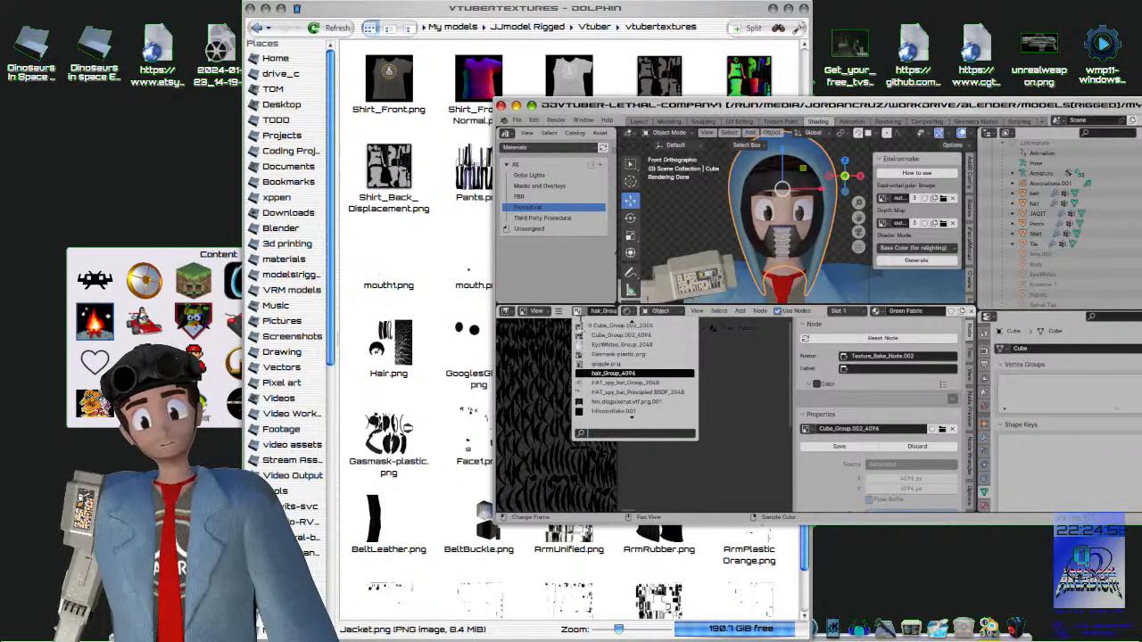
scroll(580, 327, down, 12)
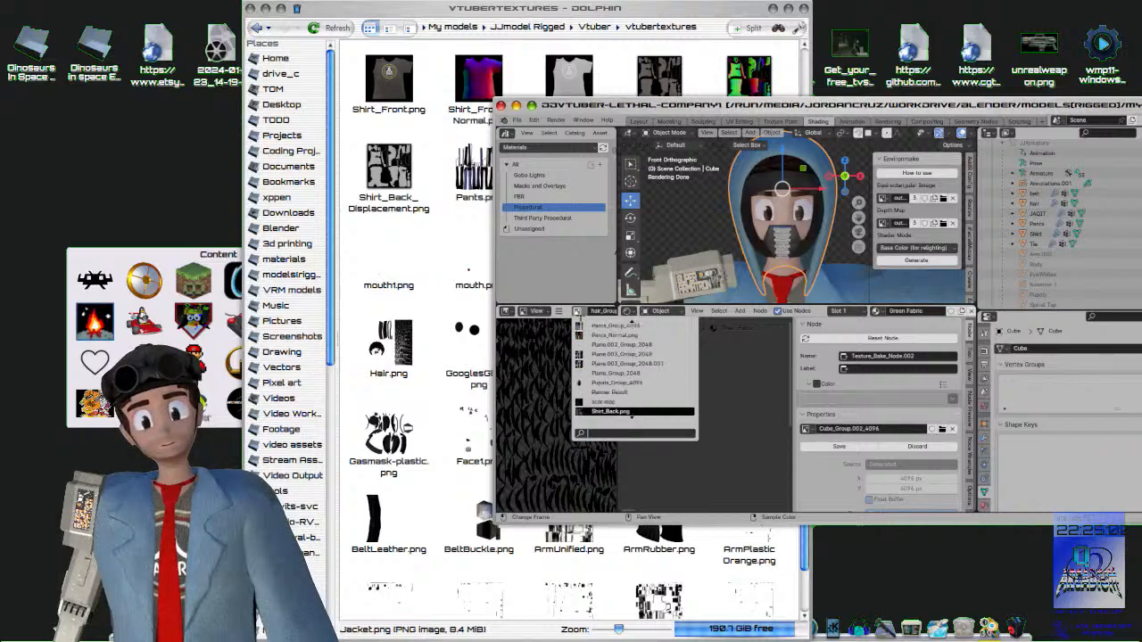
scroll(580, 323, down, 2)
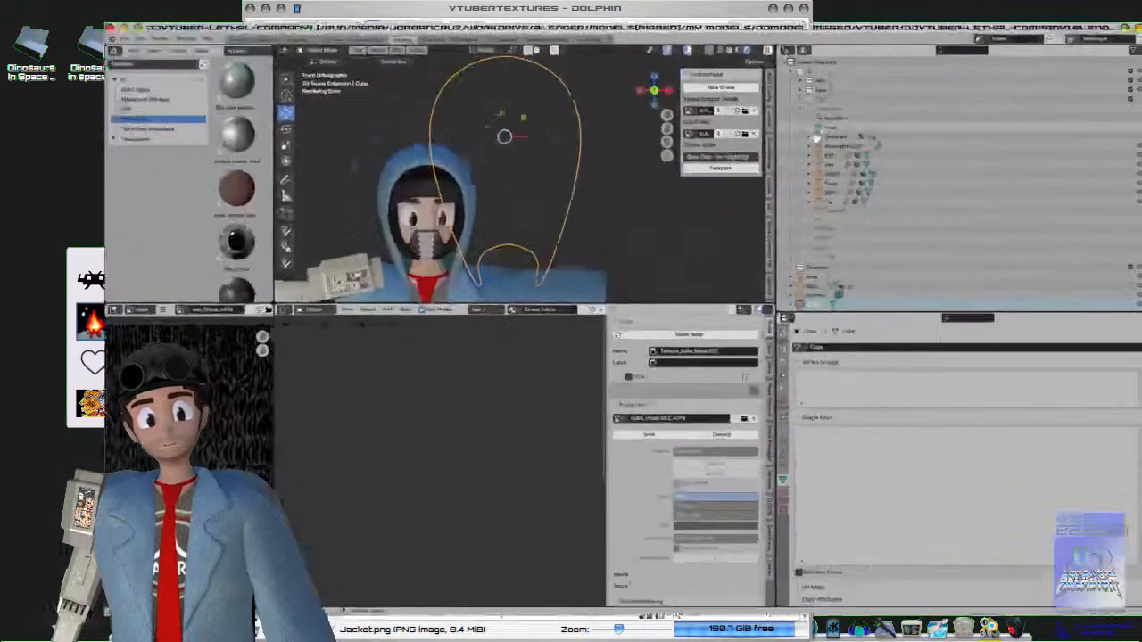
Step: Enlarge the Blender window and choose Cube_Group.002_4096 as the image in the hood material's baked texture node
double_click(806, 107)
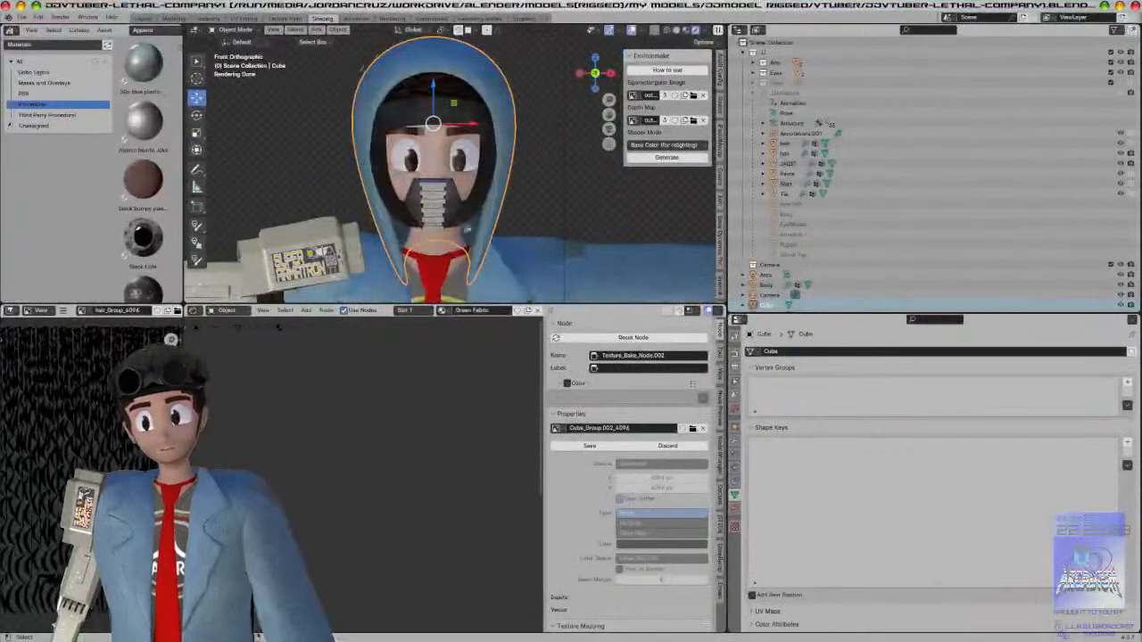
ctrl+scroll(471, 382, right, 3)
middle_drag(472, 382, 290, 378)
scroll(290, 378, up, 9)
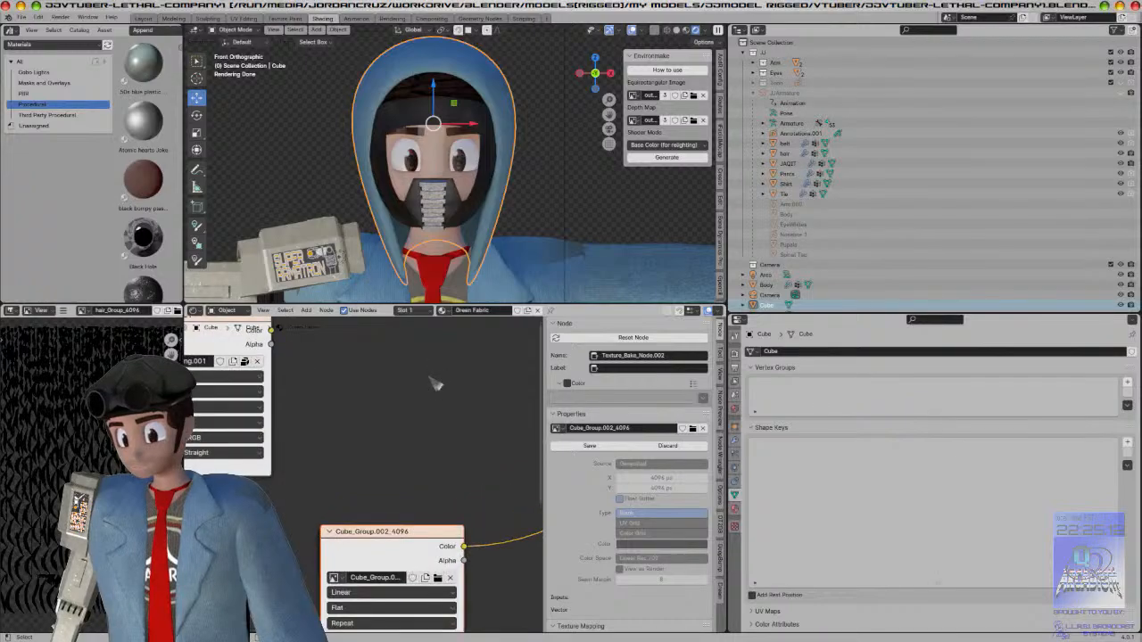
scroll(434, 379, up, 2)
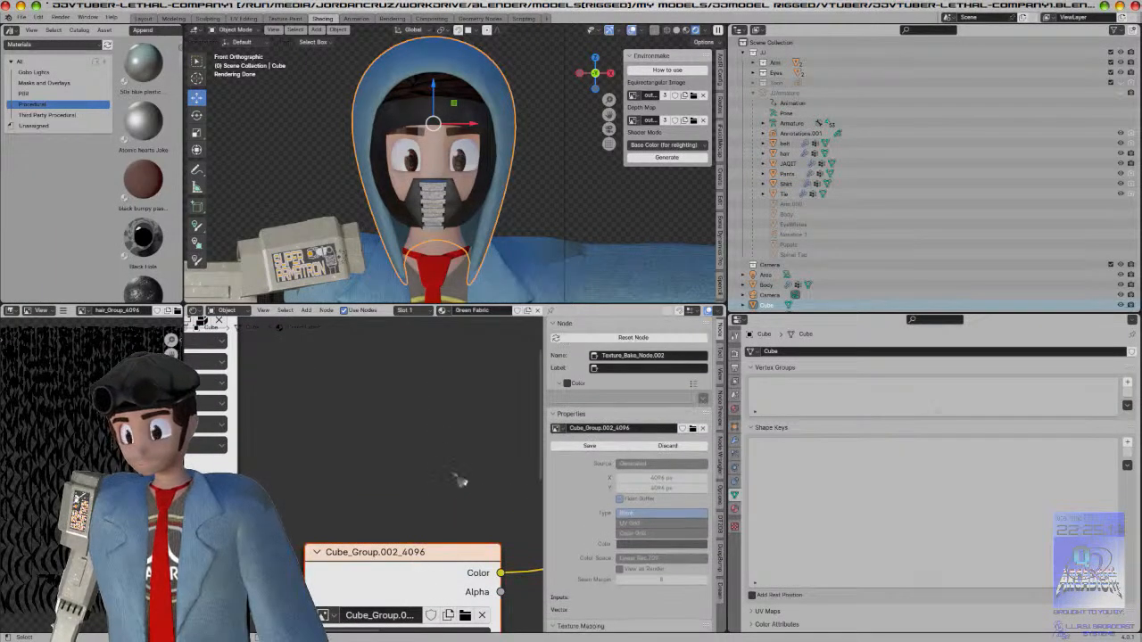
middle_drag(459, 489, 402, 378)
click(285, 528)
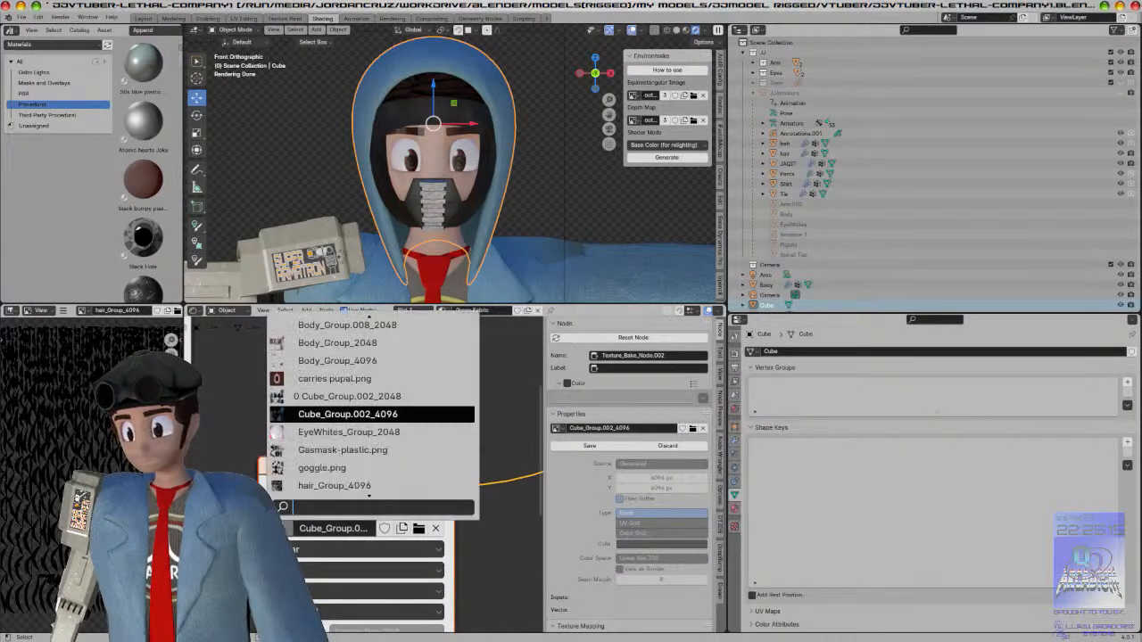
click(326, 412)
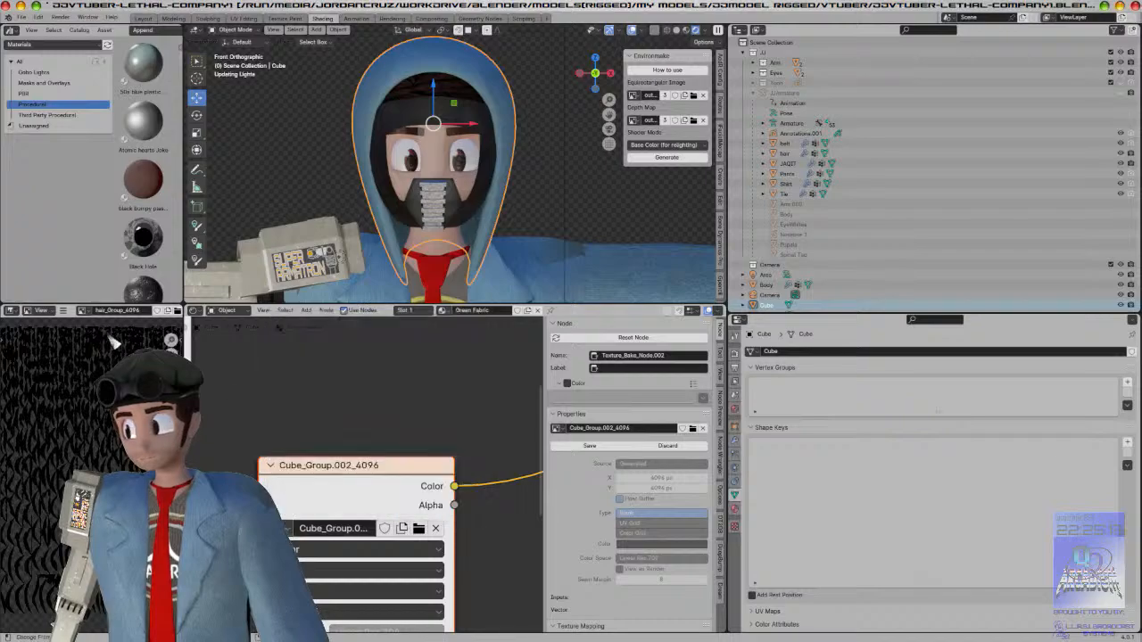
Step: Display Cube_Group.002_4096 in the image editor and save it as jackethood.png in the vtubertextures folder
click(82, 311)
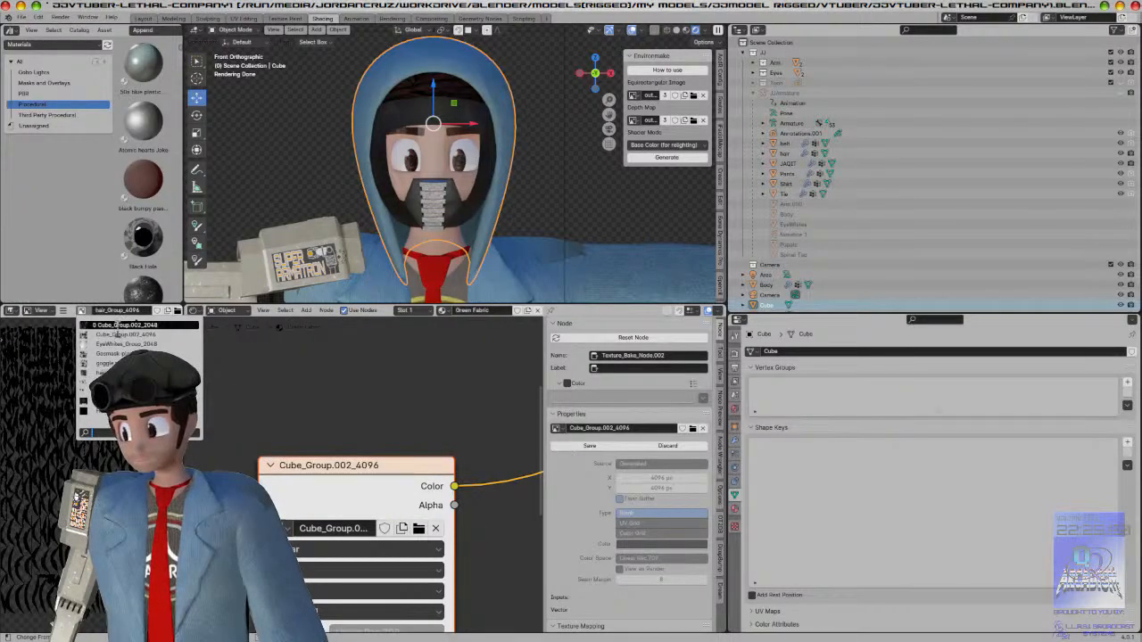
click(116, 325)
click(83, 311)
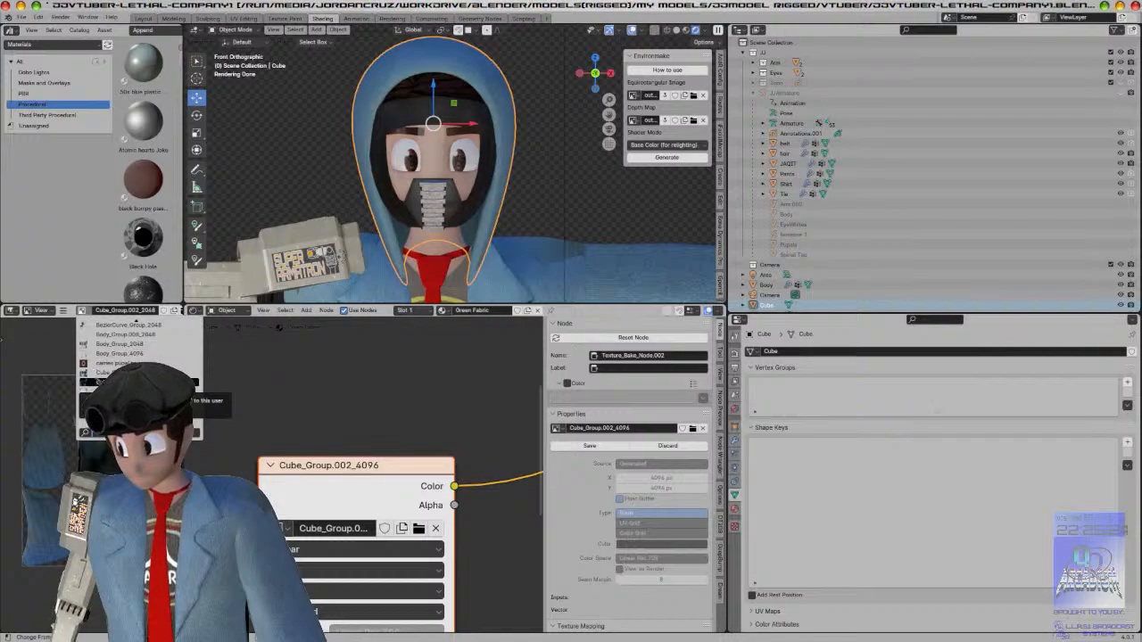
click(134, 383)
click(62, 310)
mouse_move(112, 334)
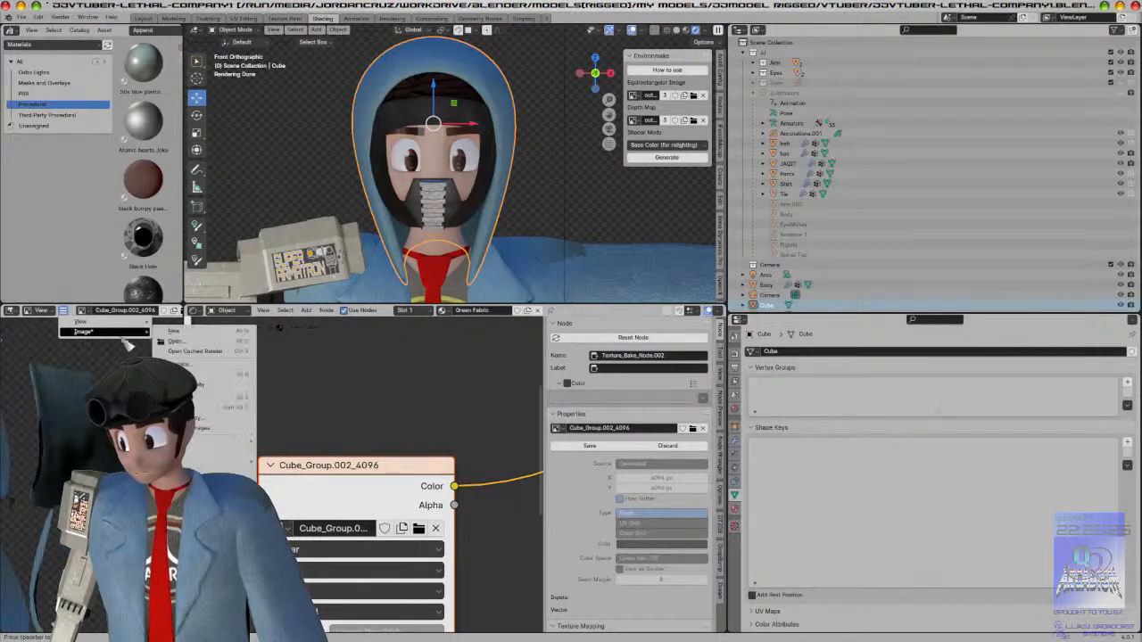
click(218, 407)
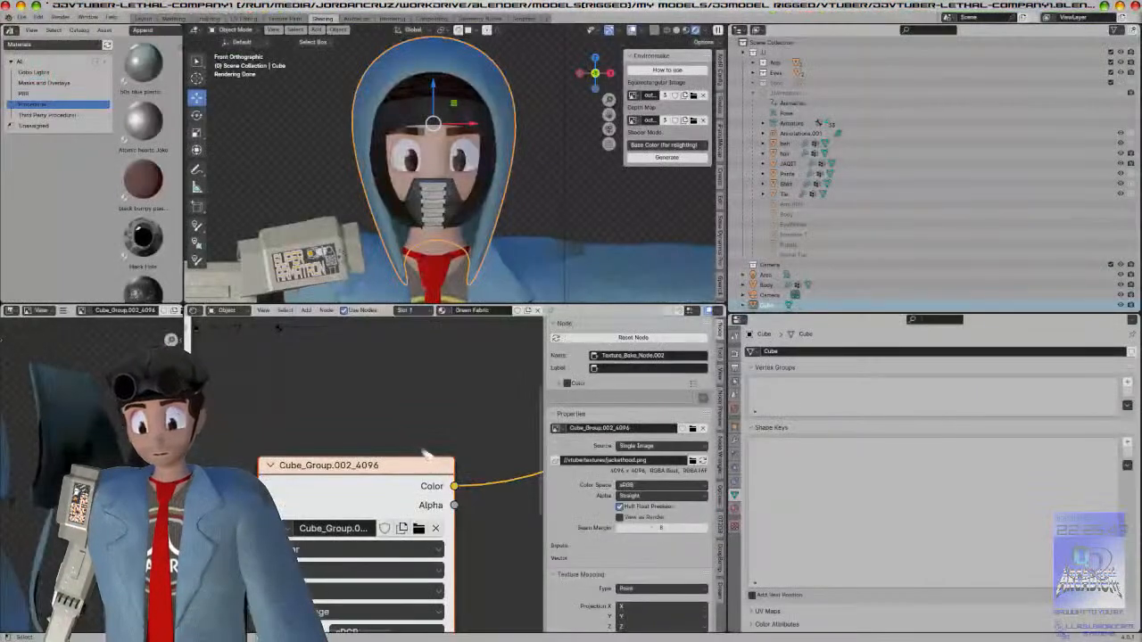
Step: Paste the MToon_unversioned.001 shader group onto the link between the hood texture and Material Output in the Green Fabric material
scroll(439, 411, down, 12)
middle_drag(431, 411, 313, 375)
click(314, 375)
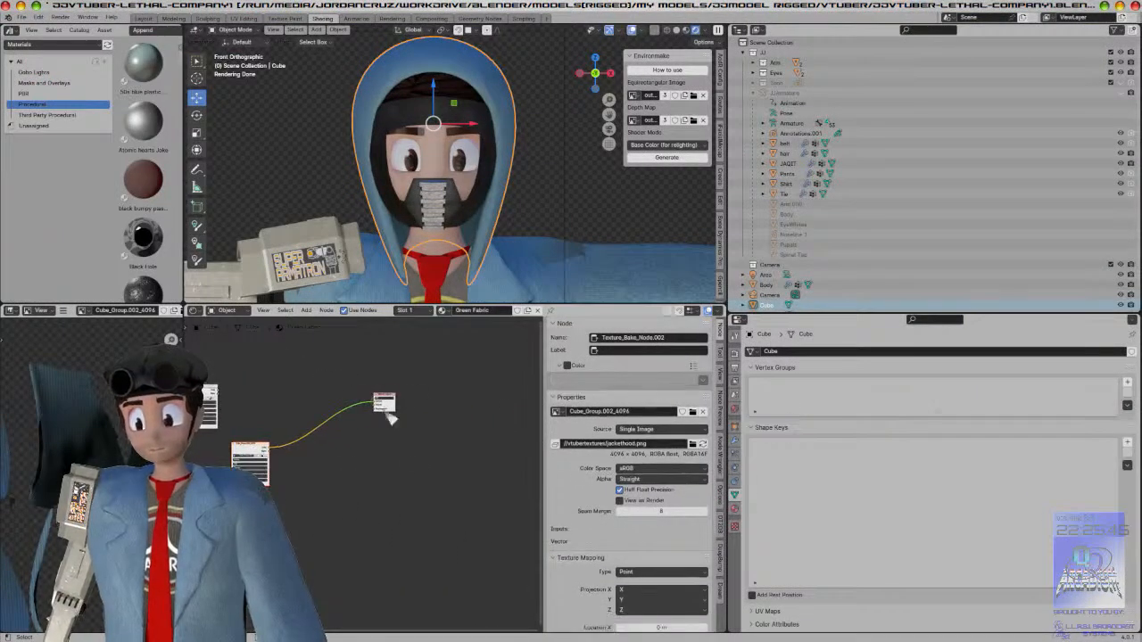
key(ctrl+v)
key(g)
click(393, 421)
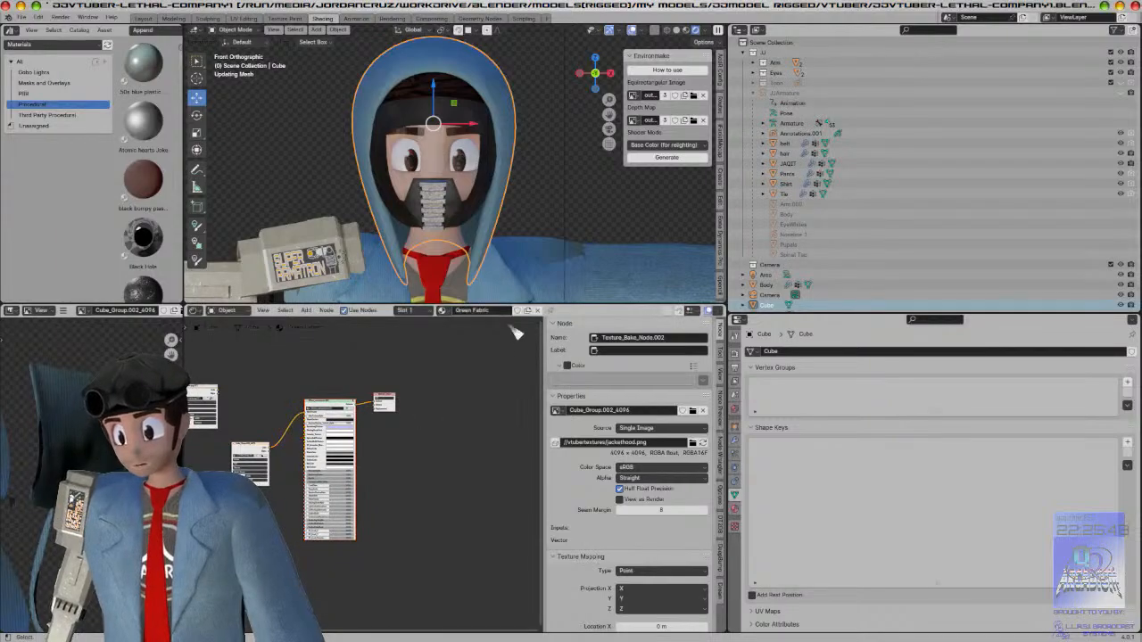
Step: Sample the jacket's blue as the MToon node's ShadeTexture colour and darken it to navy
scroll(509, 212, up, 1)
scroll(508, 212, up, 8)
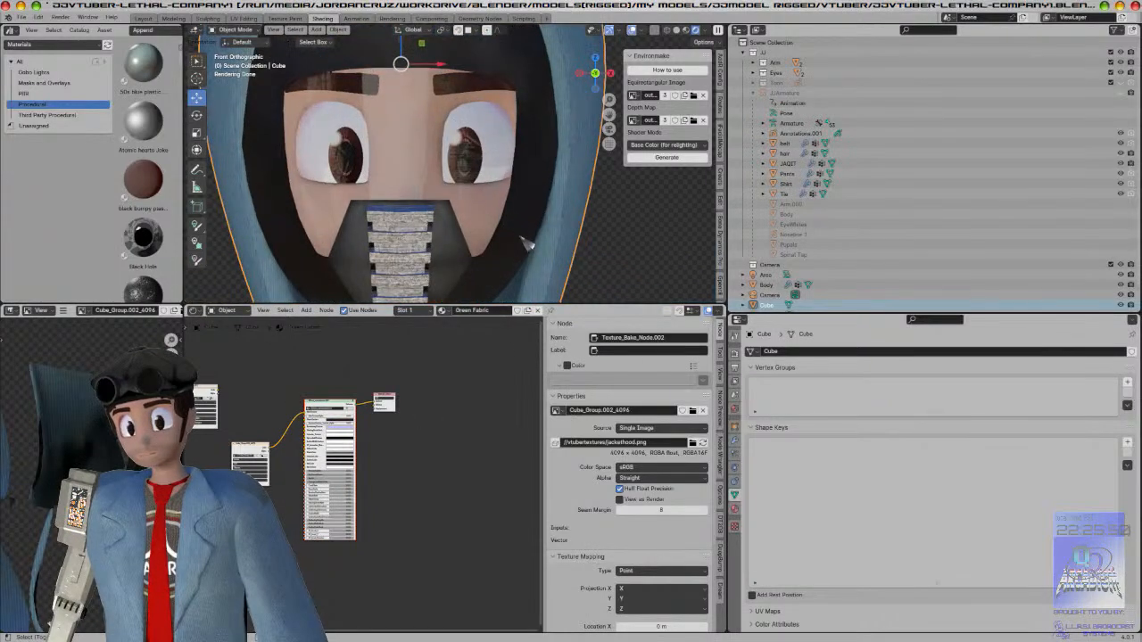
scroll(433, 436, up, 3)
scroll(432, 436, up, 3)
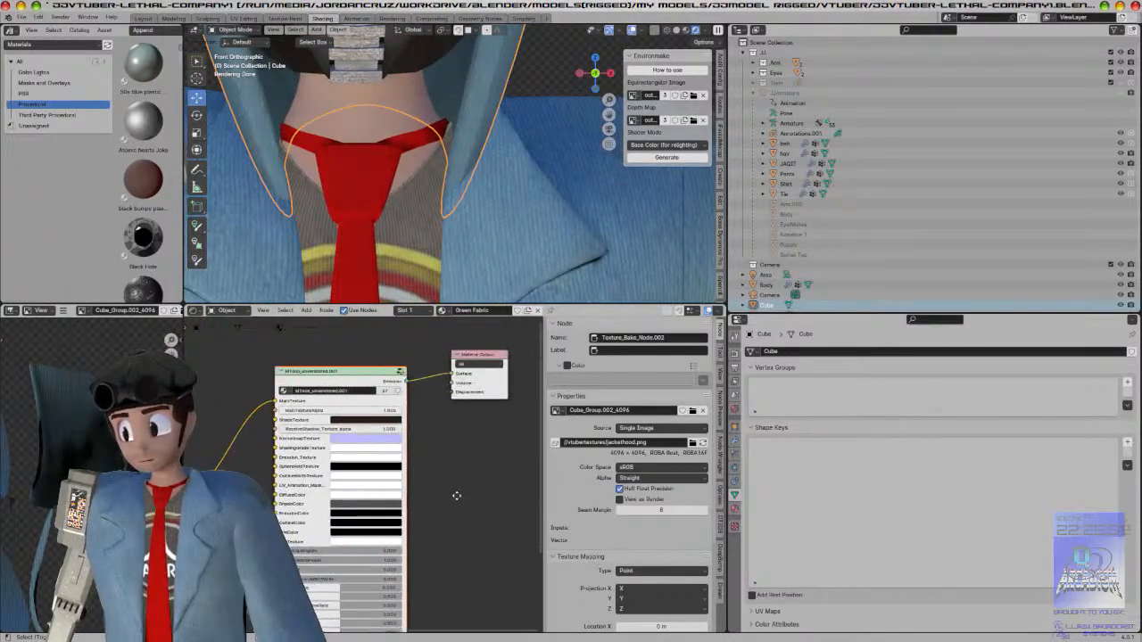
click(385, 426)
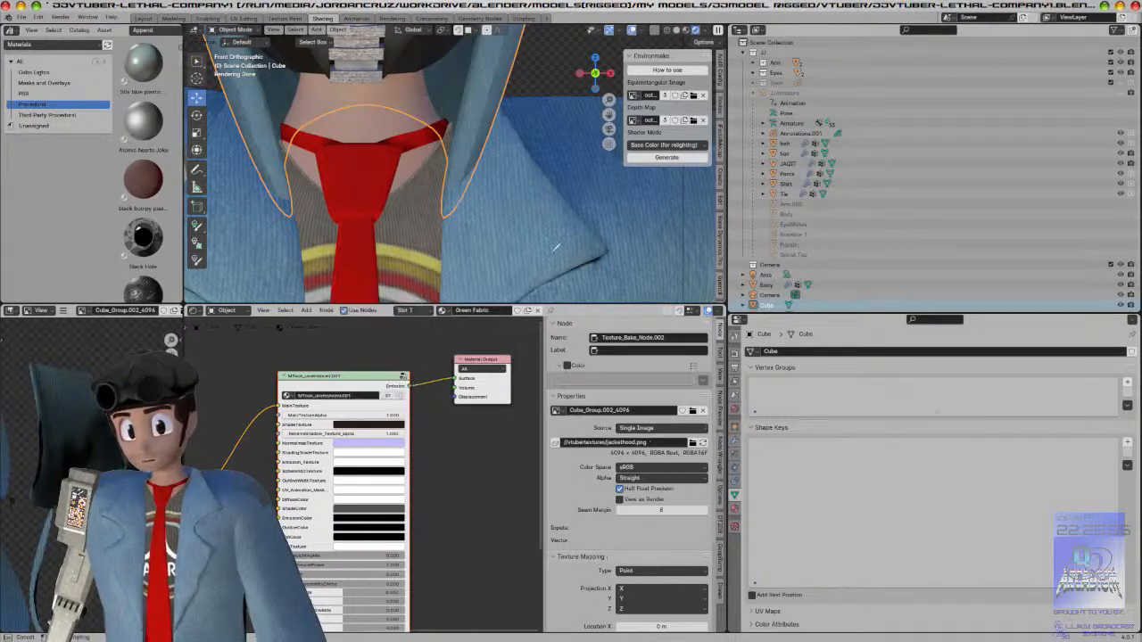
click(547, 95)
click(393, 430)
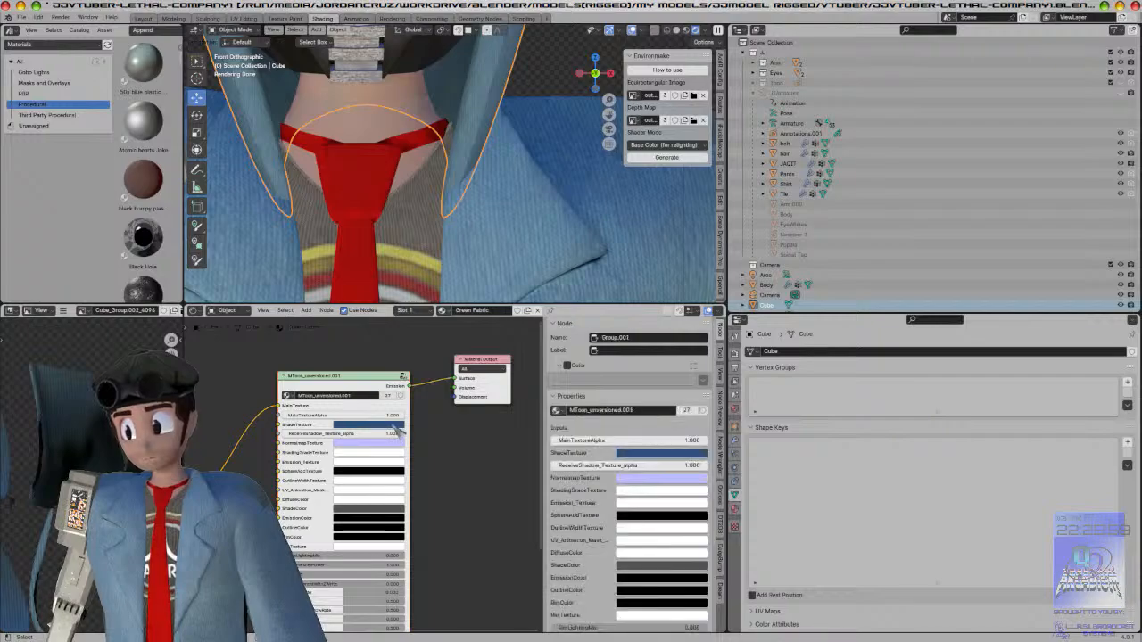
click(388, 427)
drag(413, 331, 413, 350)
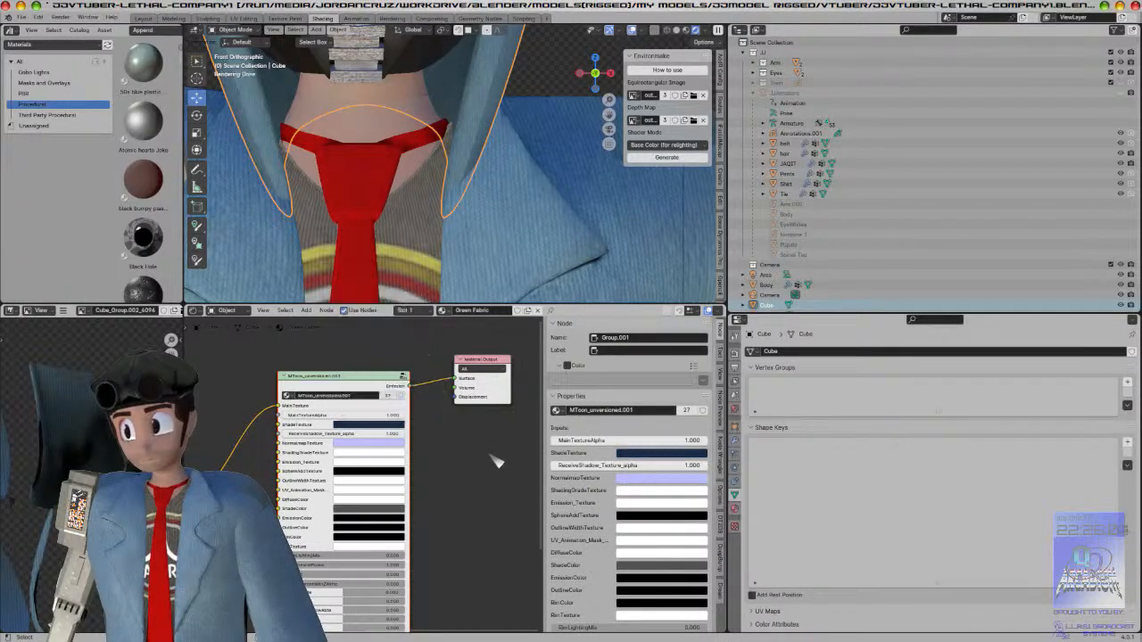
scroll(497, 462, down, 3)
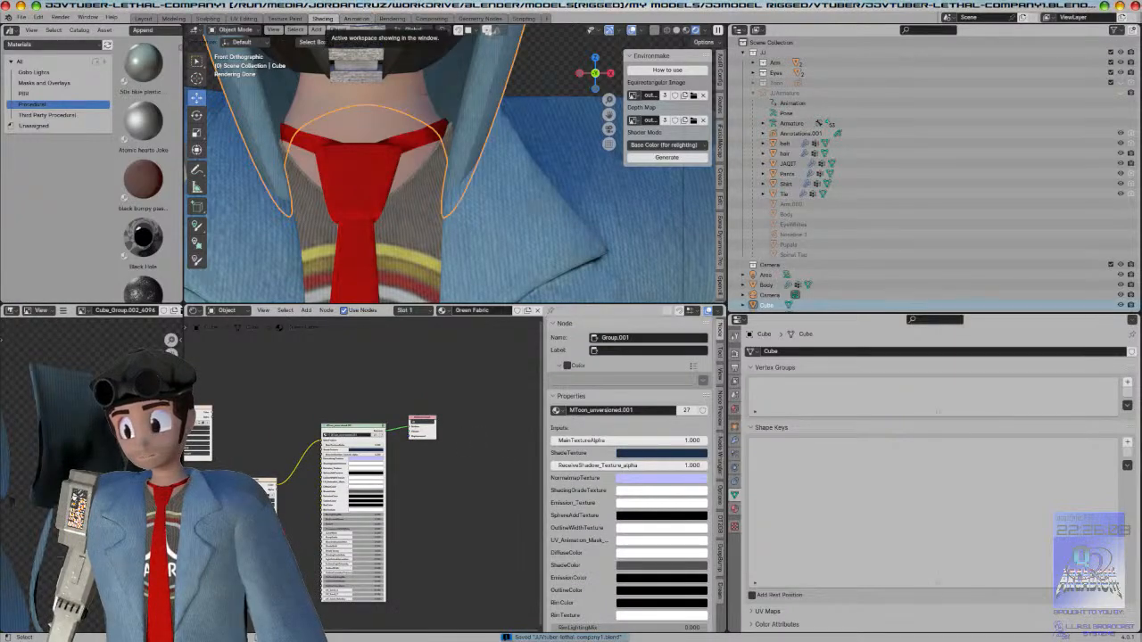
Step: Move the Blender window aside and open jackethood.png and Jacket.png from the vtubertextures folder in GIMP
drag(359, 6, 826, 89)
click(567, 263)
ctrl+click(659, 261)
right_click(641, 266)
mouse_move(803, 290)
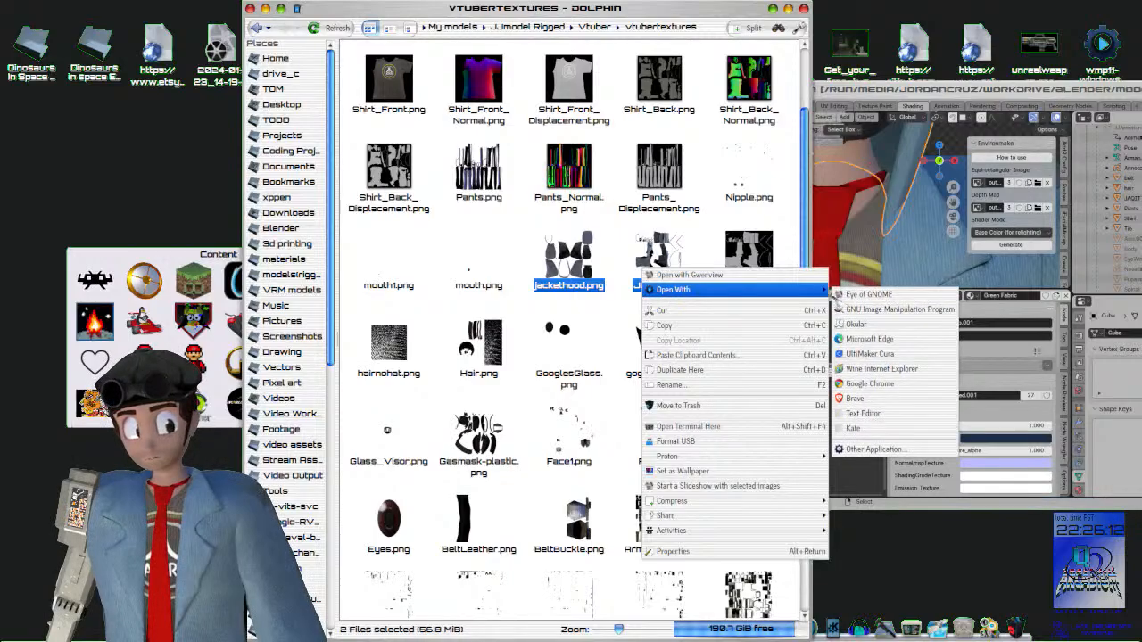
click(855, 313)
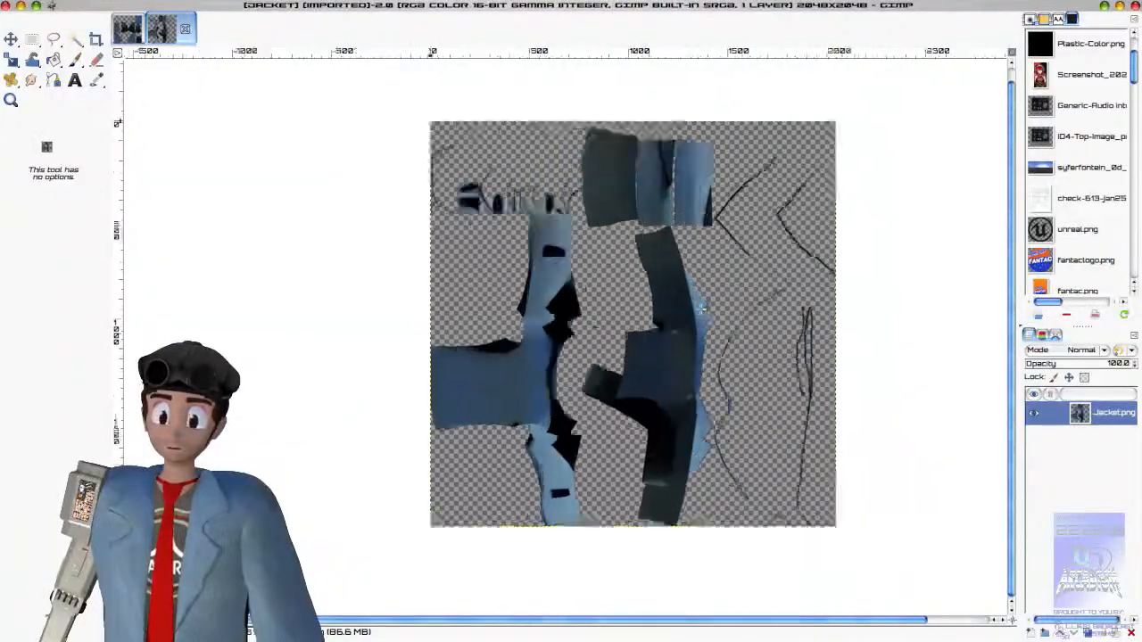
Step: Examine the Jacket and jackethood textures in GIMP to compare their blue tones
ctrl+scroll(701, 309, up, 3)
shift+middle_drag(729, 346, 570, 259)
scroll(573, 258, down, 6)
ctrl+scroll(574, 259, down, 4)
middle_drag(691, 230, 655, 360)
ctrl+scroll(656, 358, up, 2)
ctrl+scroll(655, 360, up, 3)
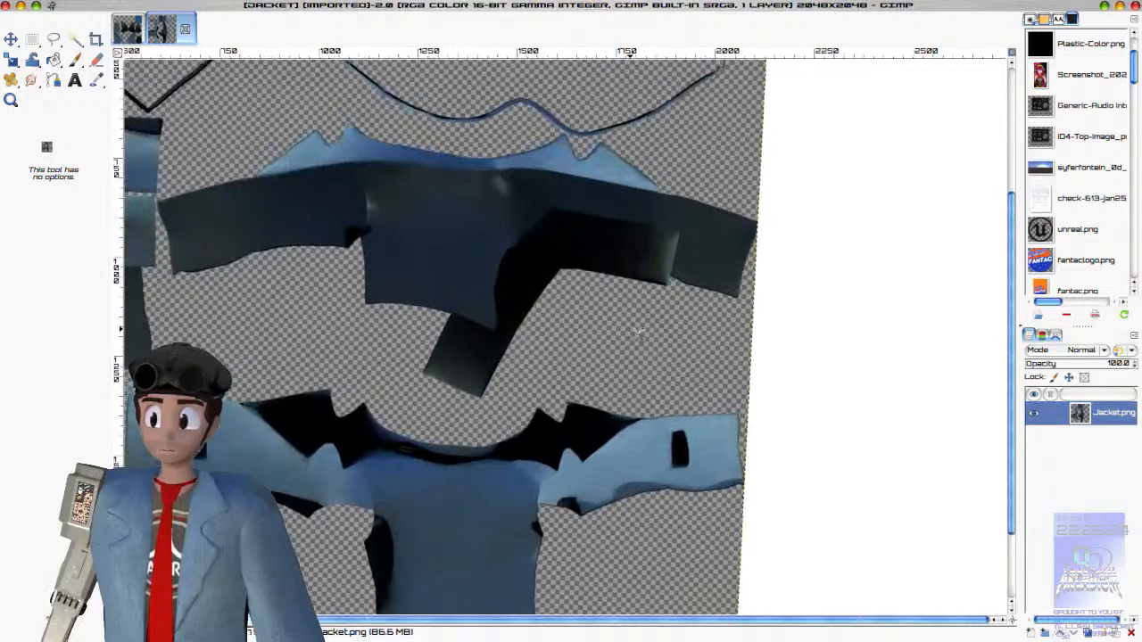
click(130, 28)
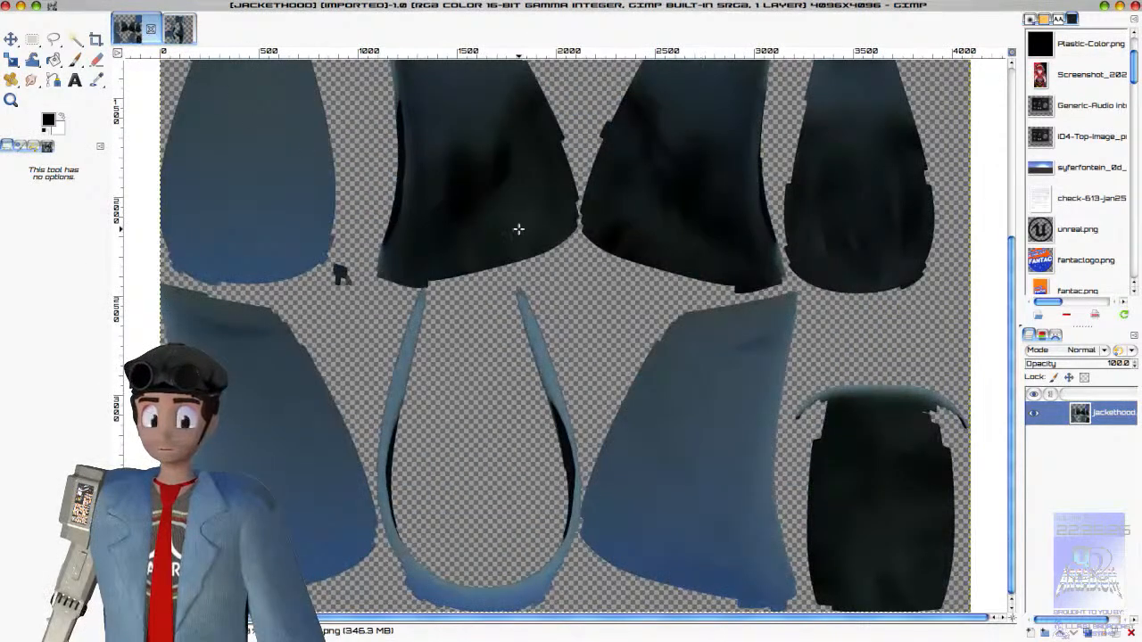
ctrl+scroll(517, 230, down, 3)
ctrl+scroll(518, 229, up, 2)
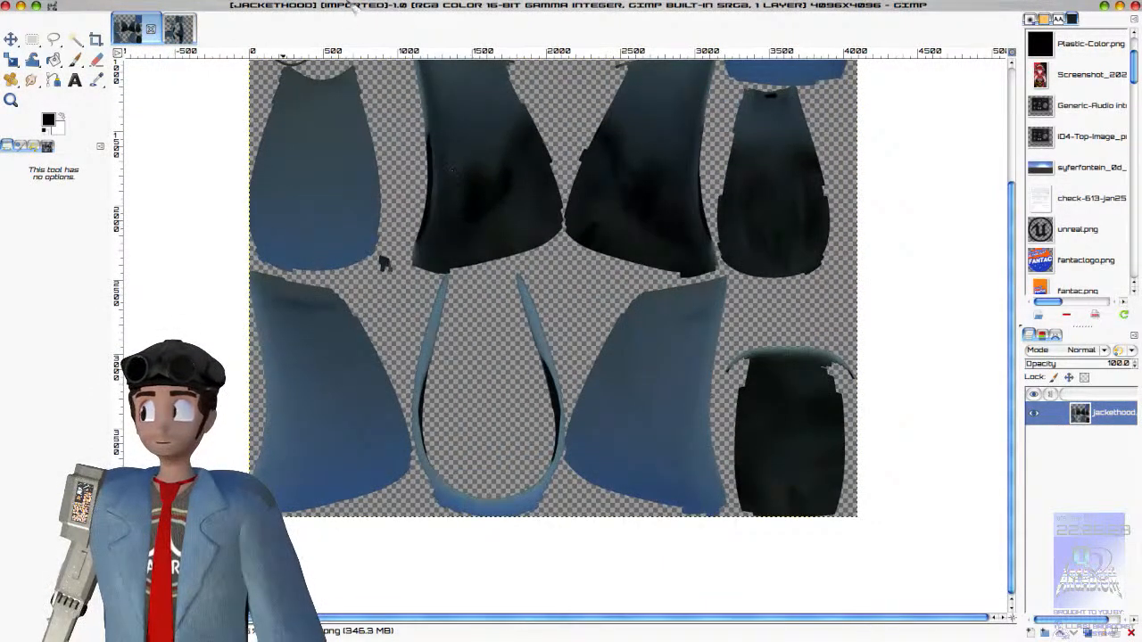
Step: Slightly lower the jackethood image's brightness with the Brightness-Contrast adjustment
click(267, 8)
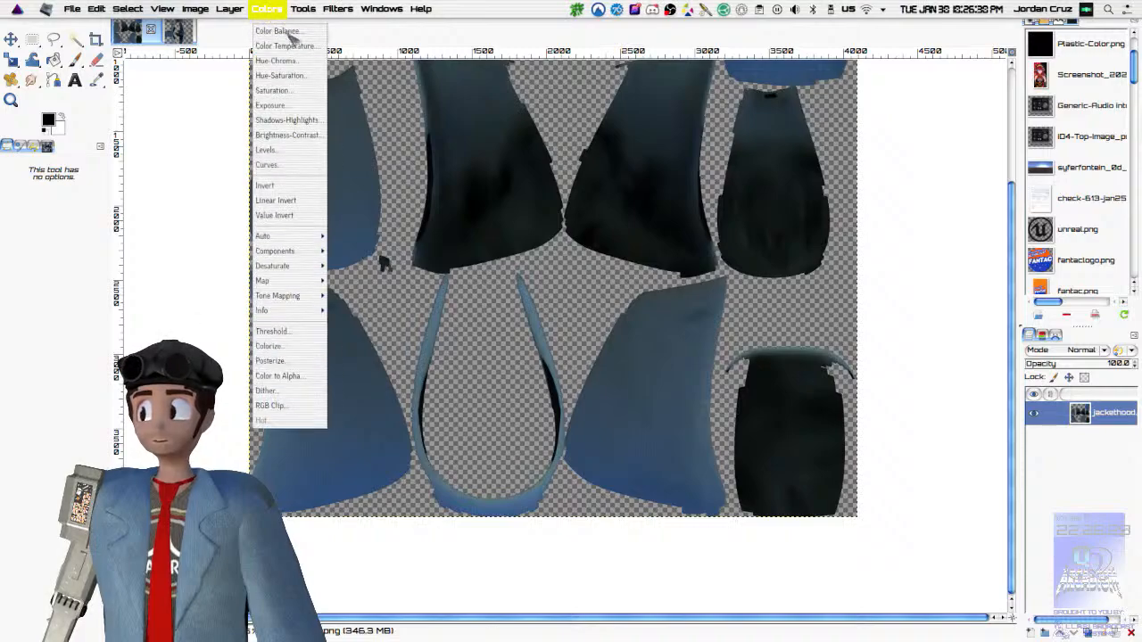
click(285, 134)
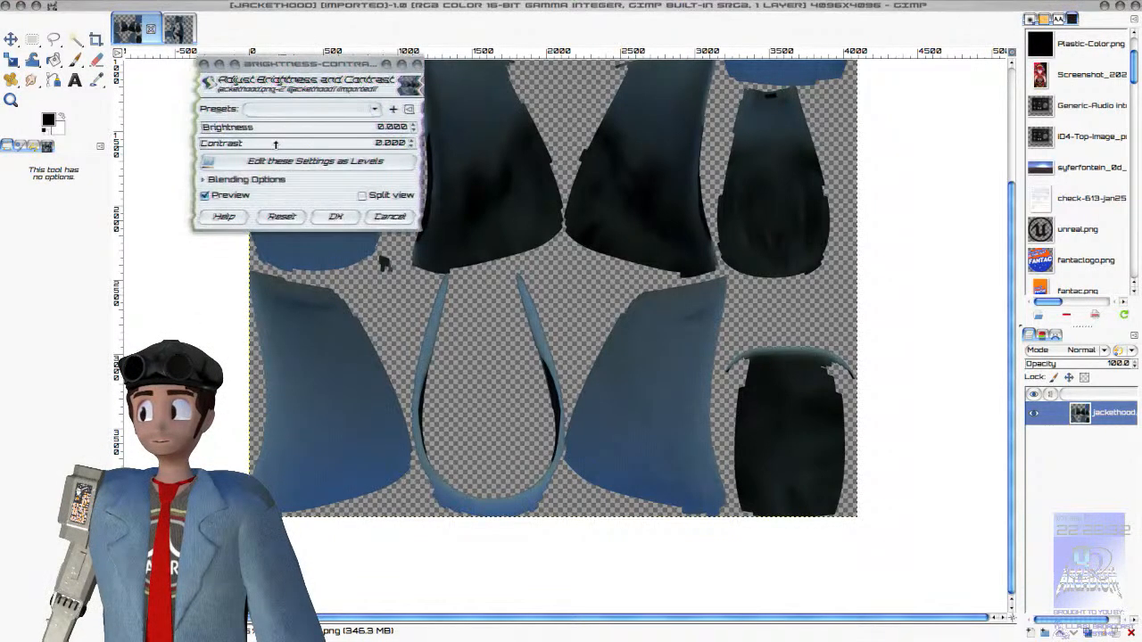
click(408, 130)
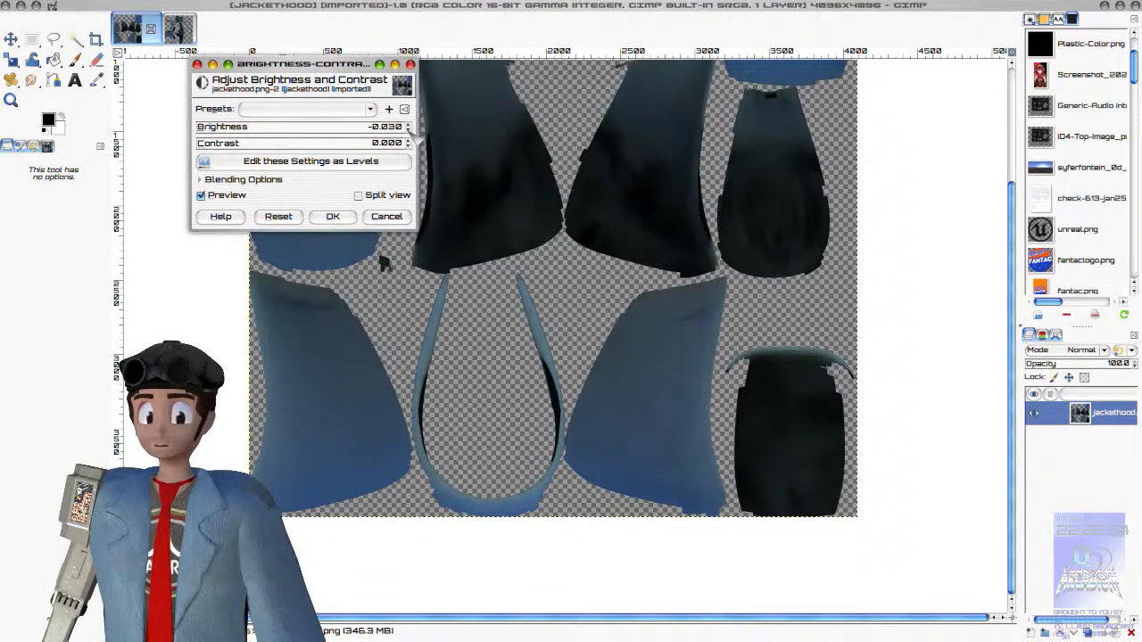
click(408, 130)
click(332, 216)
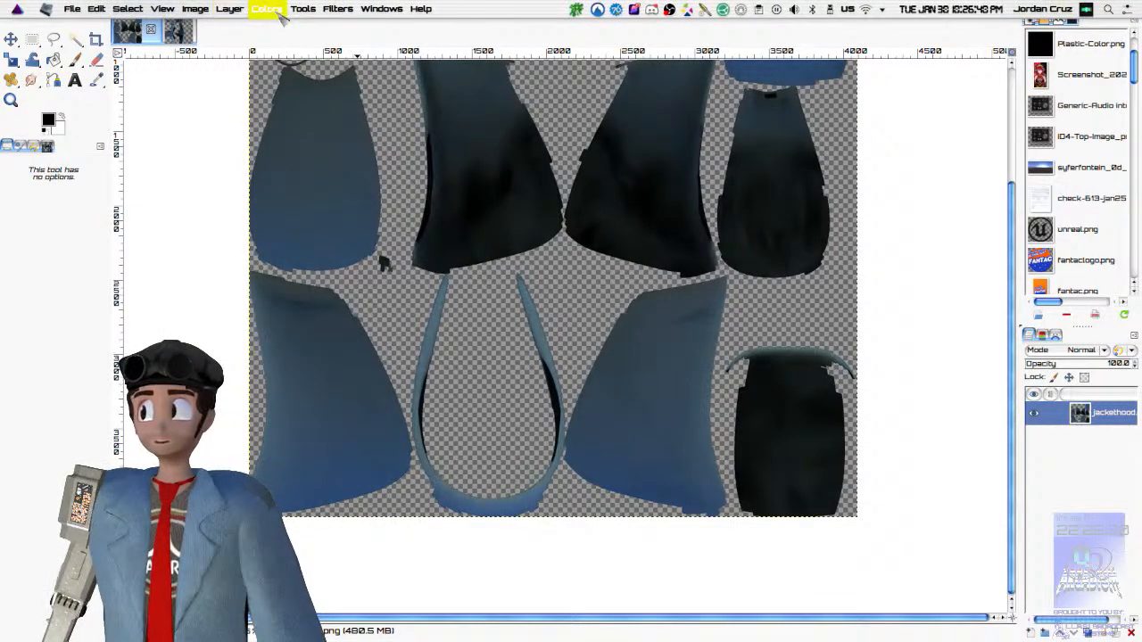
Step: Apply a Hue-Saturation adjustment to the jackethood image with Saturation set to -19
click(267, 6)
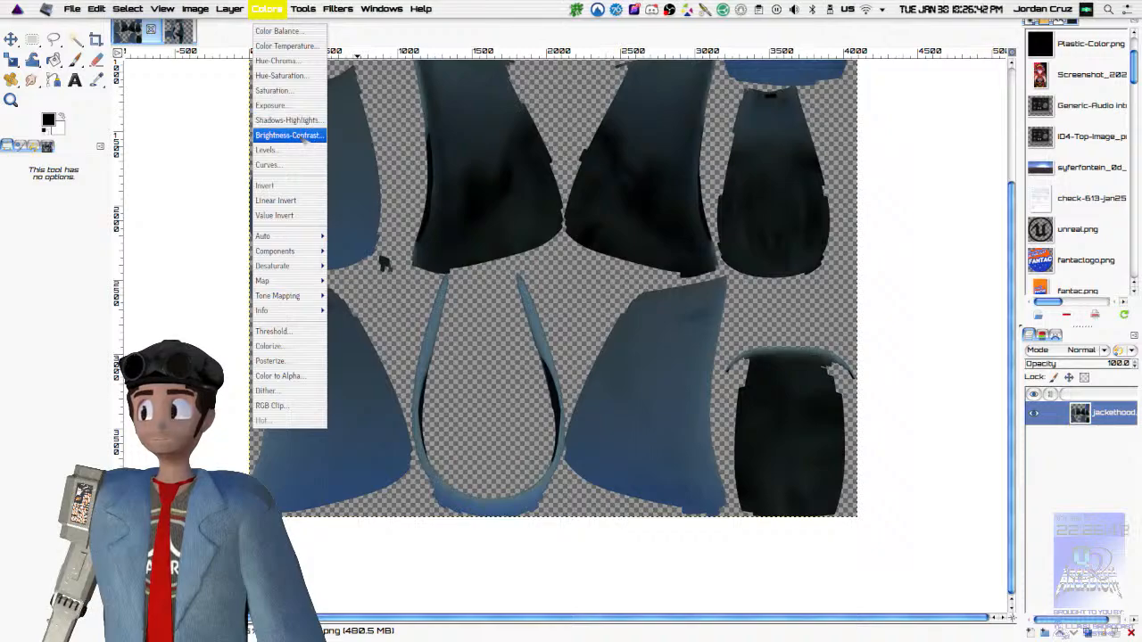
click(297, 76)
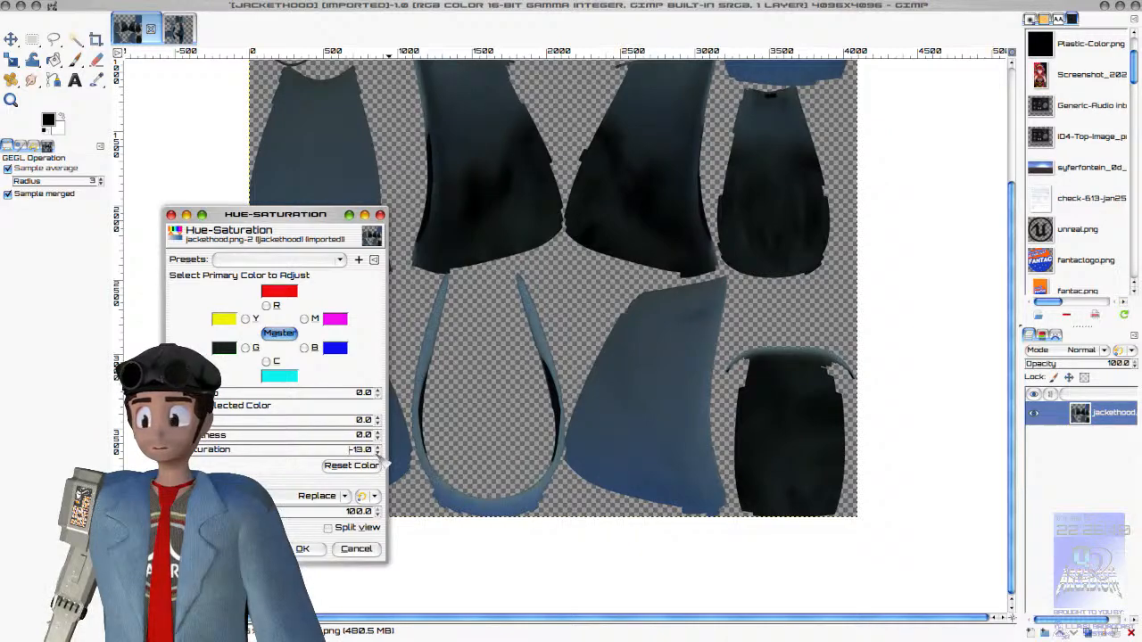
scroll(378, 453, down, 3)
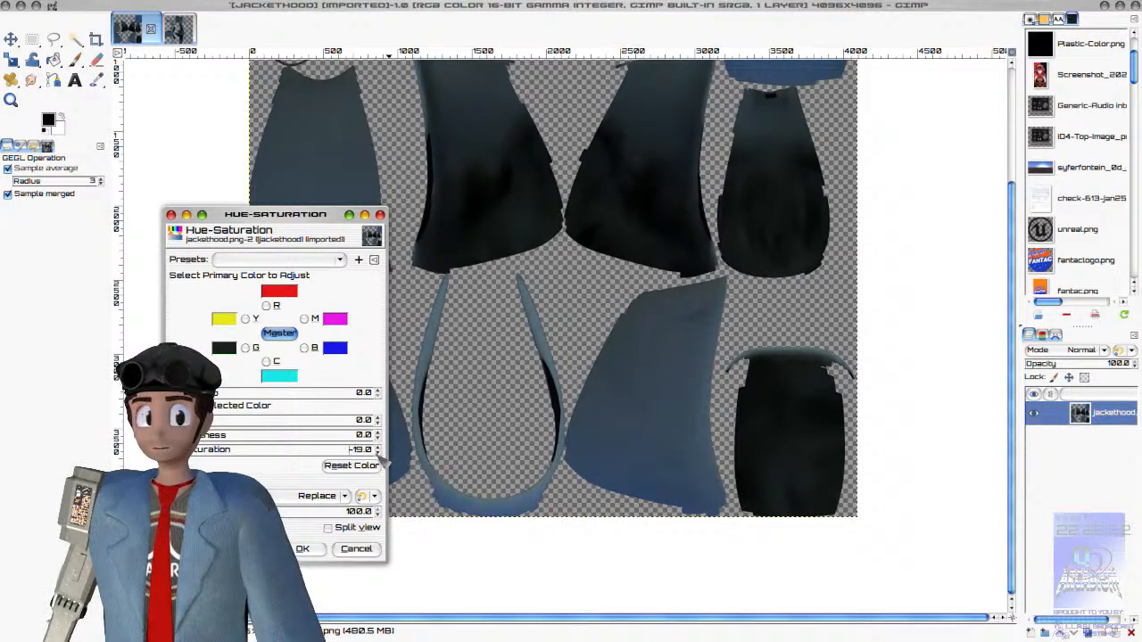
click(303, 548)
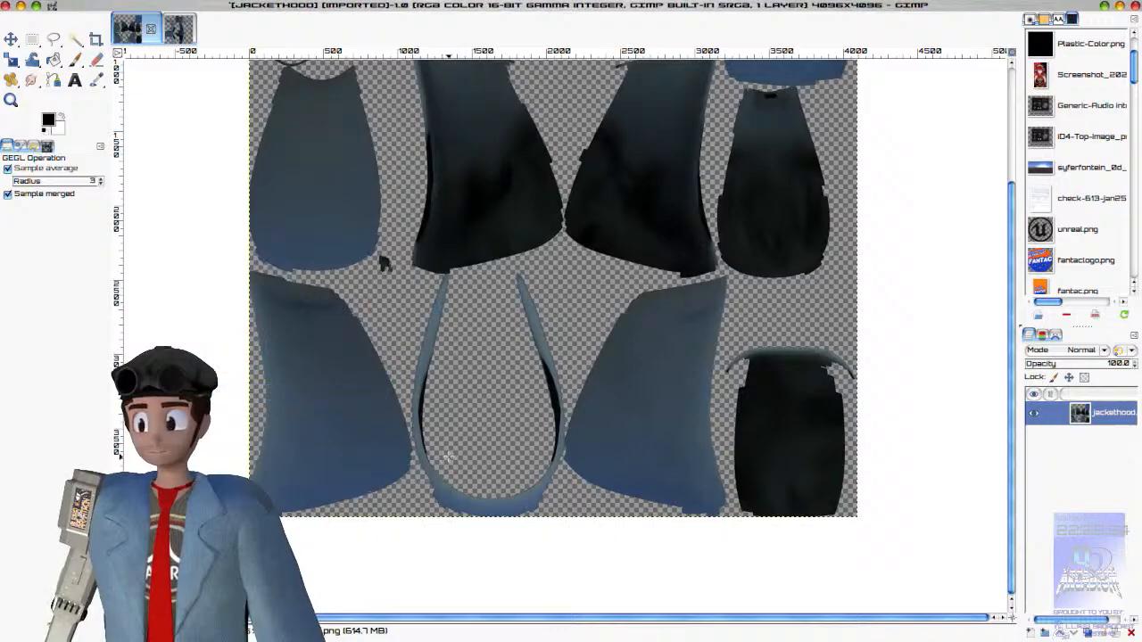
Step: Export the adjusted image over jackethood.png in vtubertextures, keeping the offered PNG options with compression level 9
key(shift+ctrl+e)
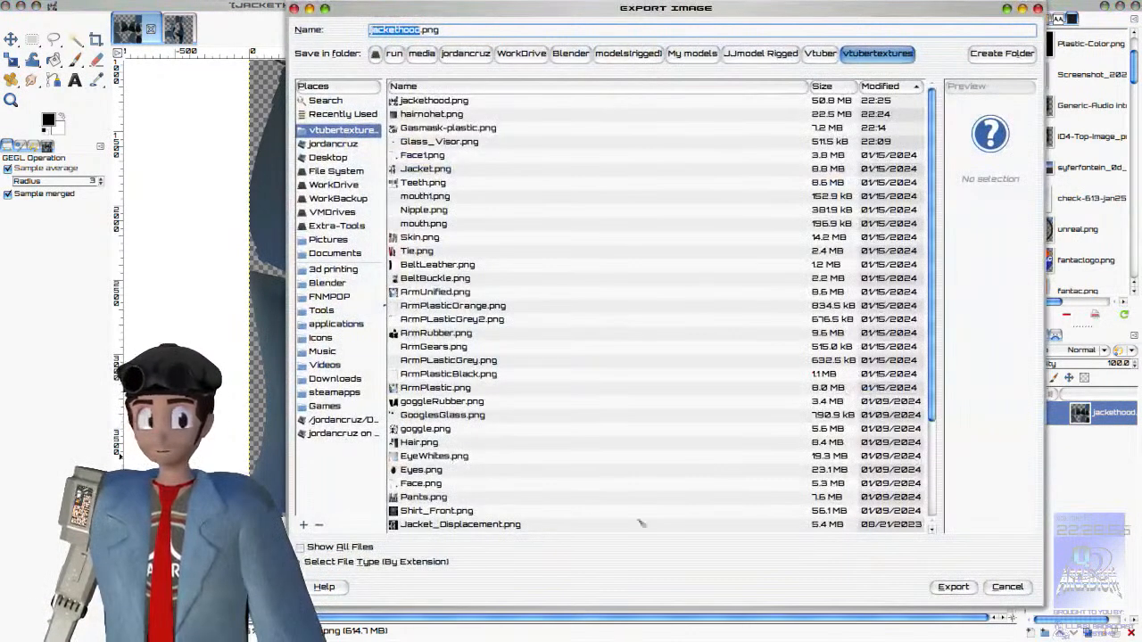
click(953, 587)
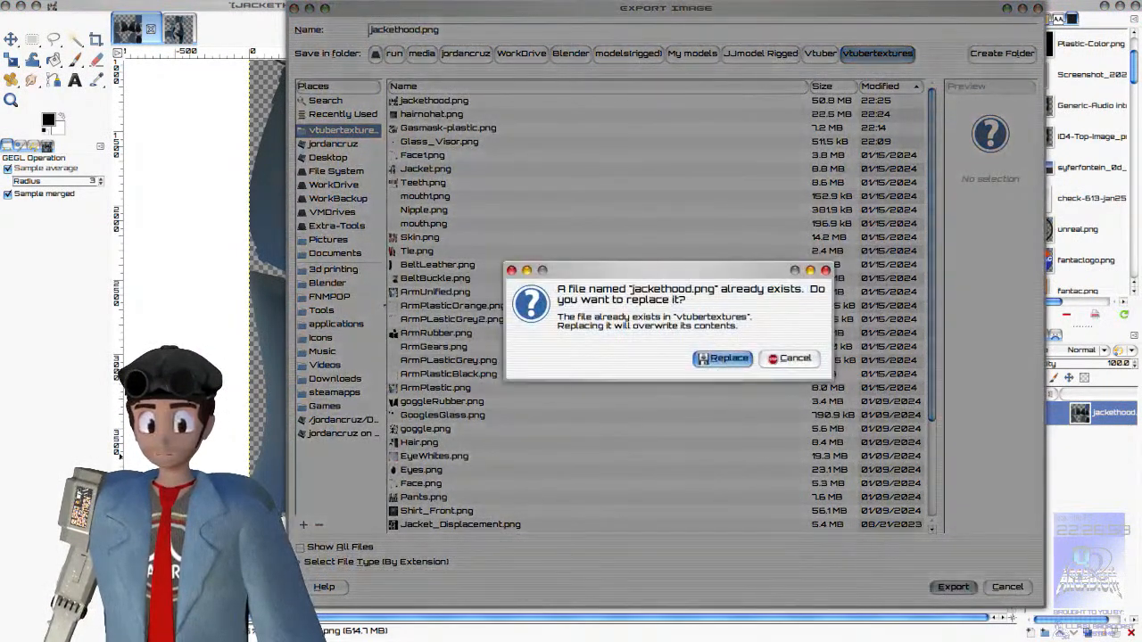
click(725, 361)
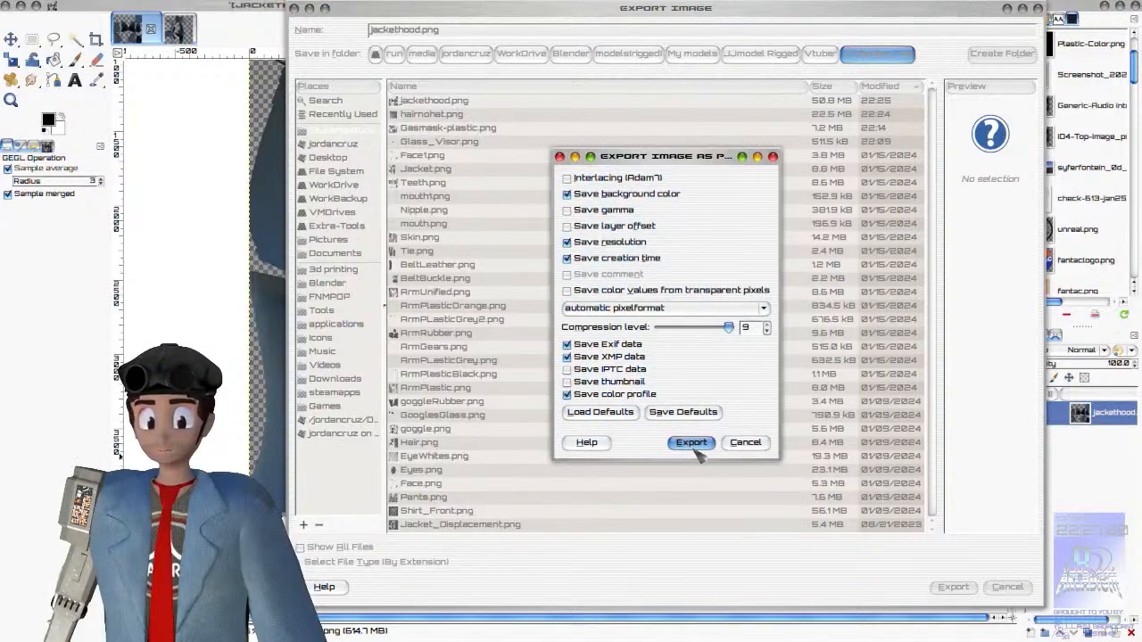
click(699, 435)
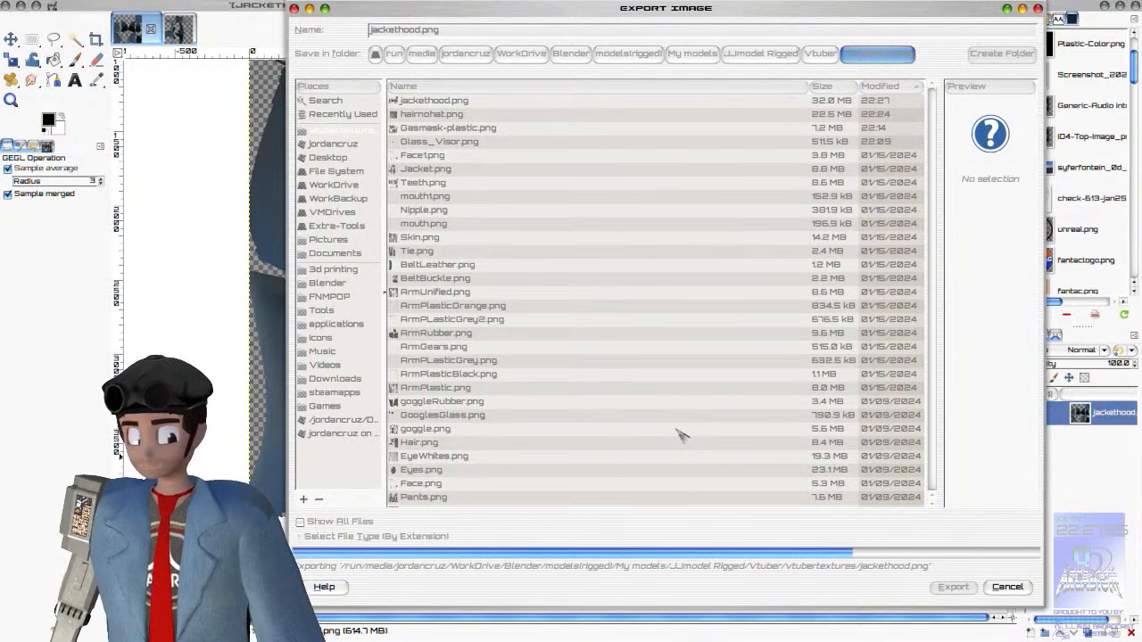
drag(761, 10, 312, 80)
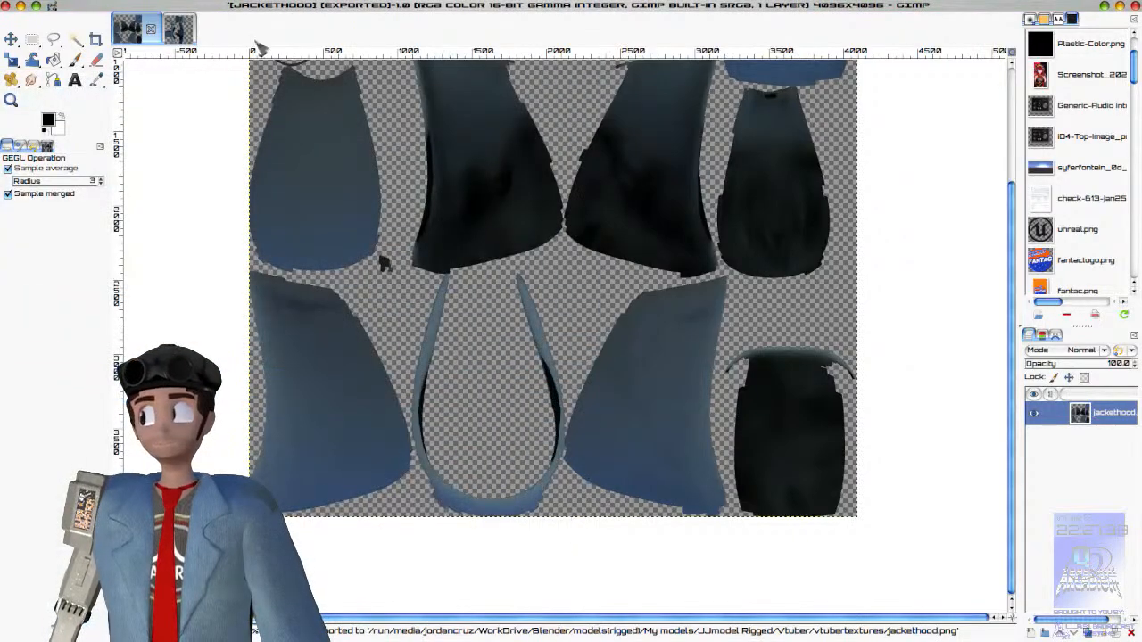
Step: Switch to Blender and save the model as the next incremental version of the JJVtuber-lethal-company file
drag(316, 6, 964, 353)
click(964, 99)
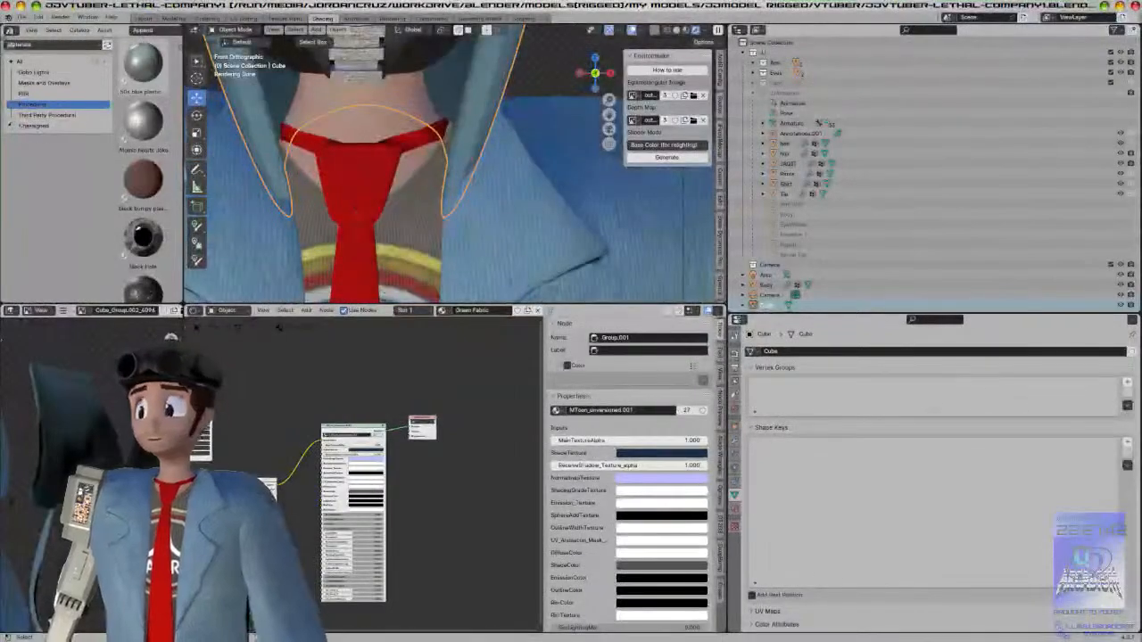
click(27, 17)
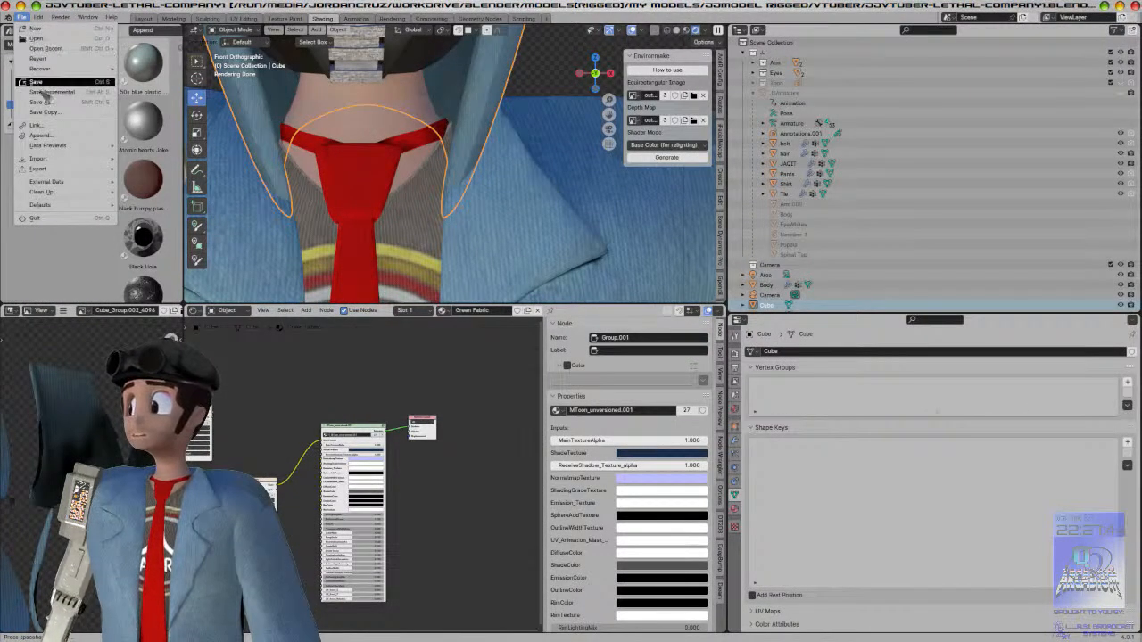
click(87, 90)
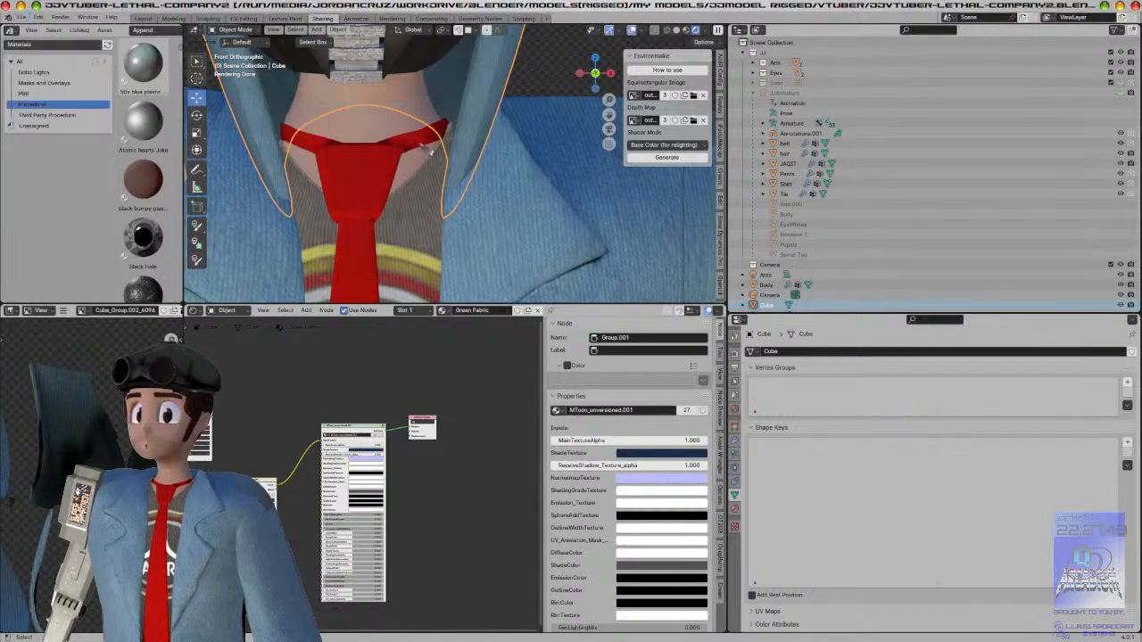
Step: Reopen the recent JJVtuber-lethal-company2.blend, discarding the modified images so the edited hood texture reloads
click(20, 17)
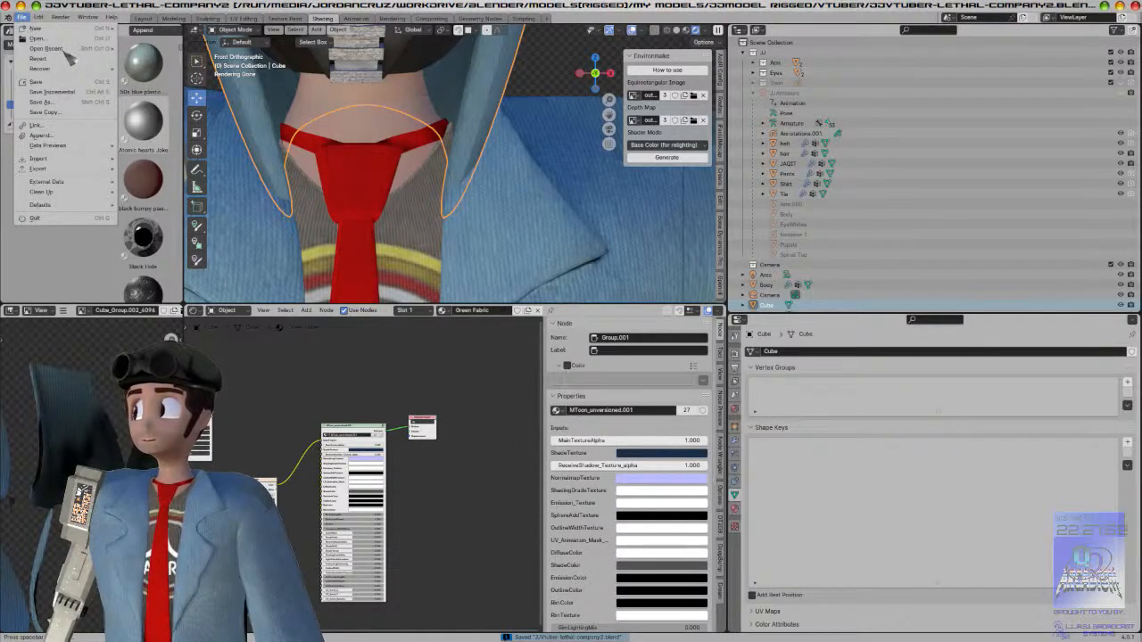
mouse_move(67, 51)
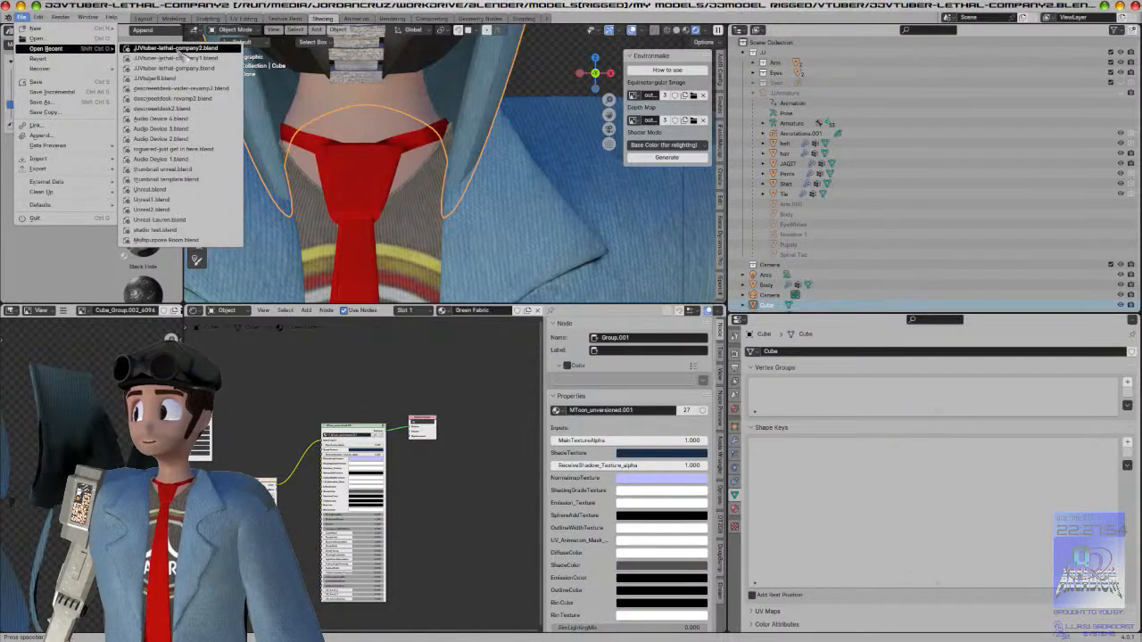
click(178, 49)
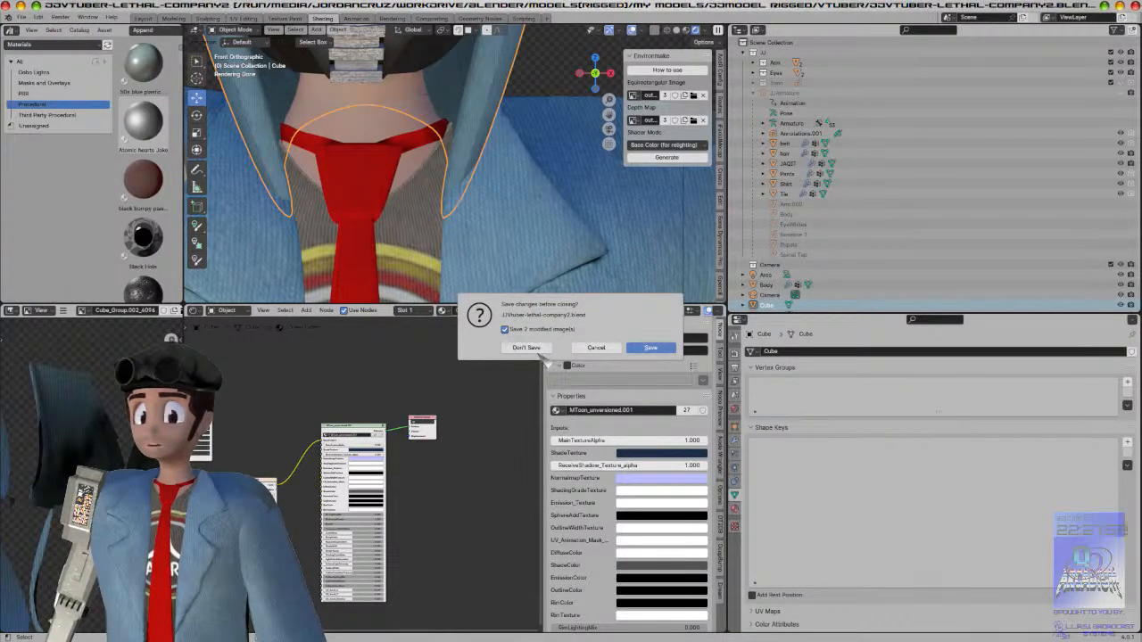
click(518, 348)
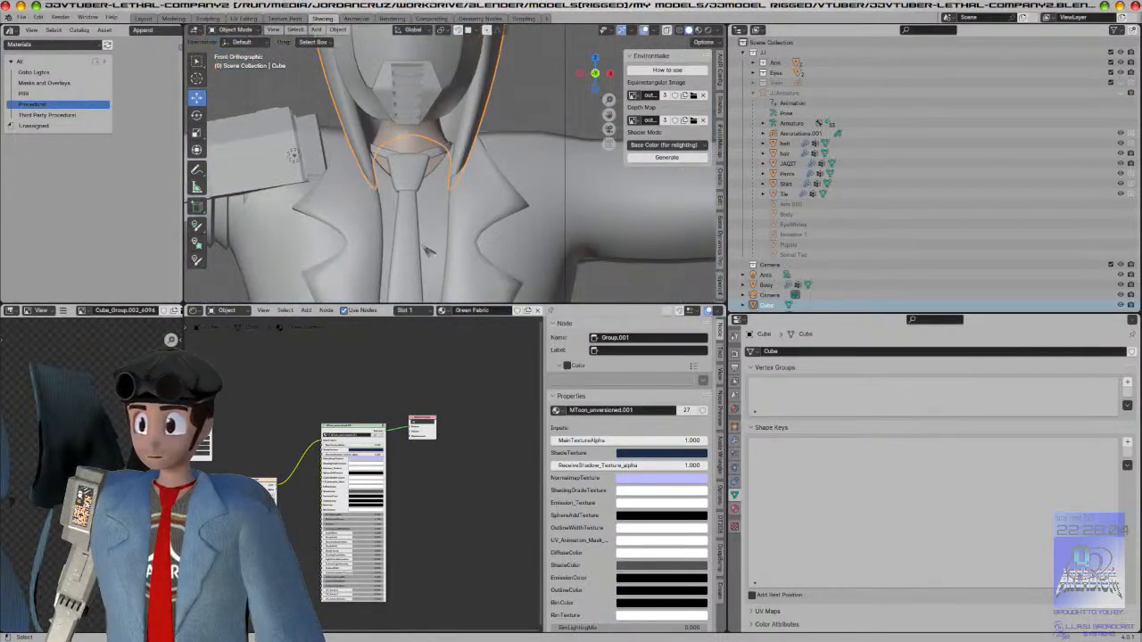
Step: Set the viewport to Rendered shading, compare the hood's colour with the jacket, and save the file
key(z)
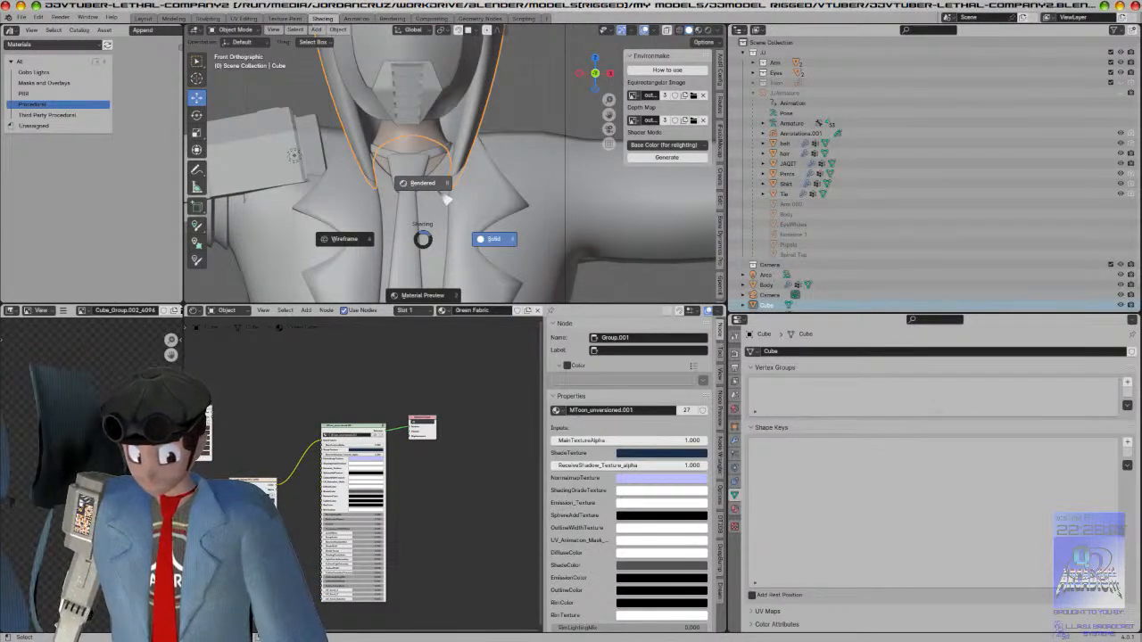
click(447, 200)
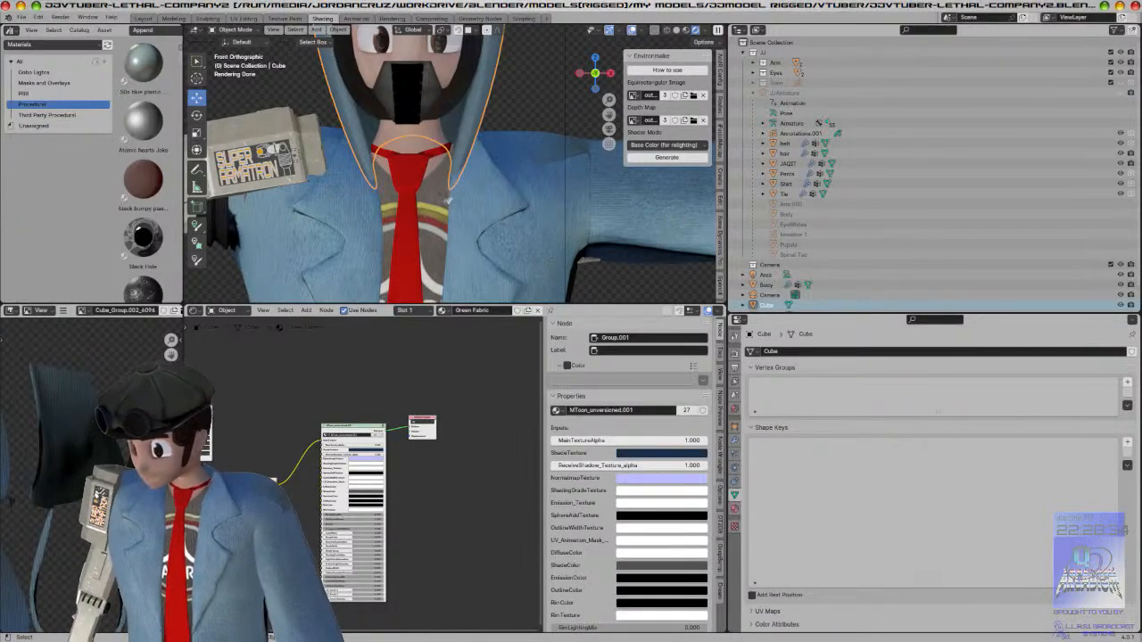
scroll(486, 192, up, 4)
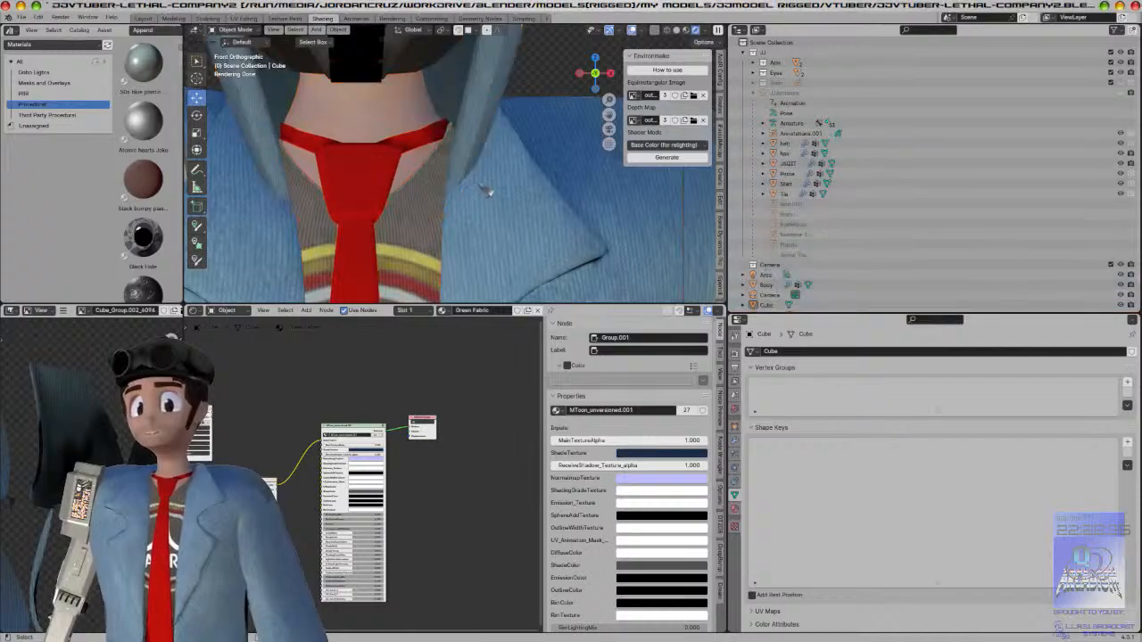
scroll(486, 192, down, 5)
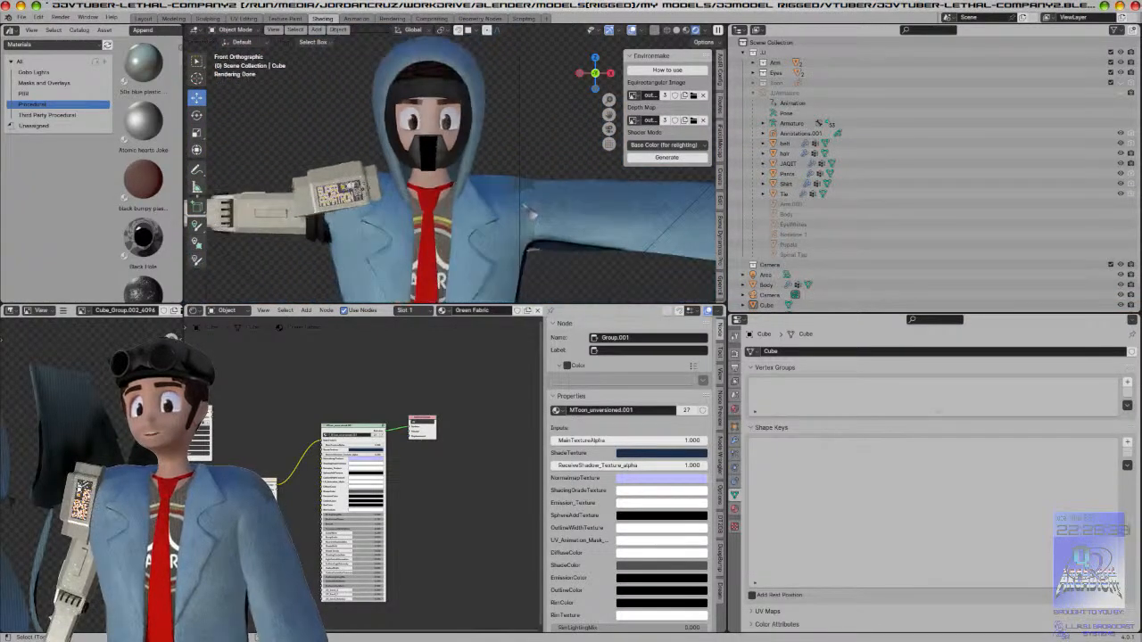
middle_drag(532, 219, 482, 225)
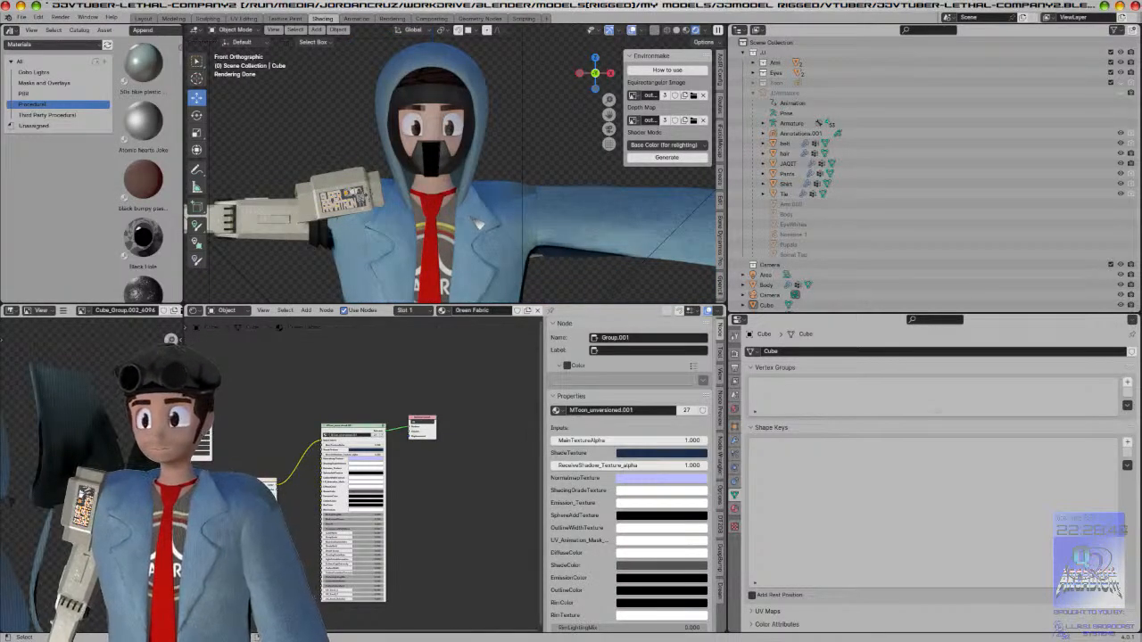
key(ctrl+s)
scroll(479, 225, down, 1)
scroll(478, 225, up, 2)
scroll(479, 225, up, 3)
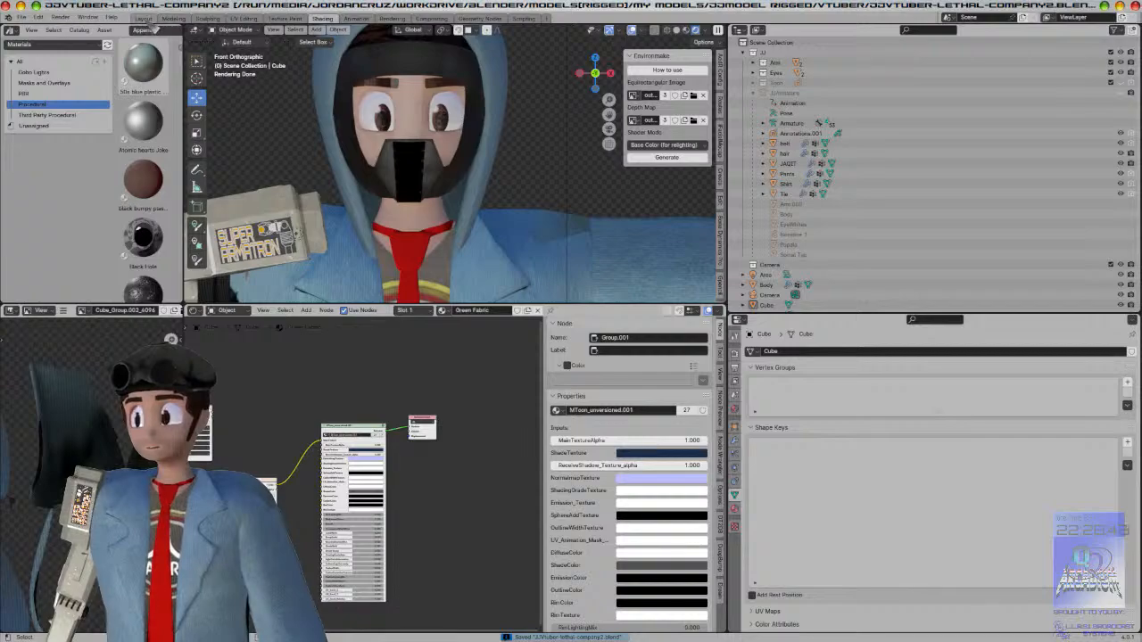
Step: In the Layout workspace, leave local view and join the hood and transparent visor into the gas mask object
click(144, 18)
key(KP_Divide)
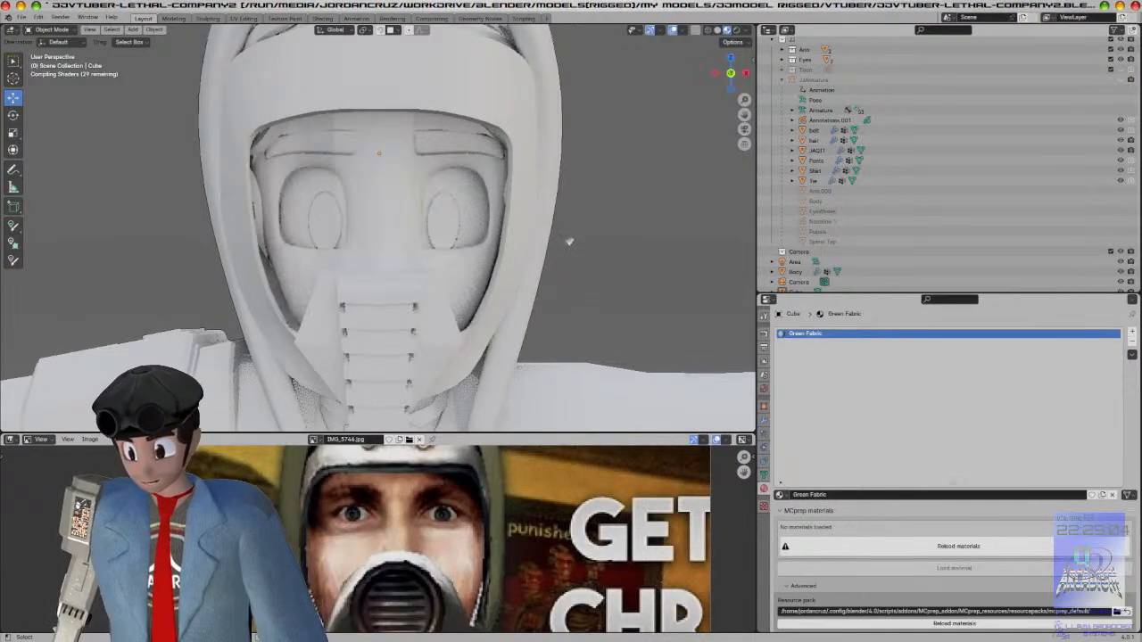
click(461, 175)
middle_drag(475, 201, 550, 242)
click(434, 223)
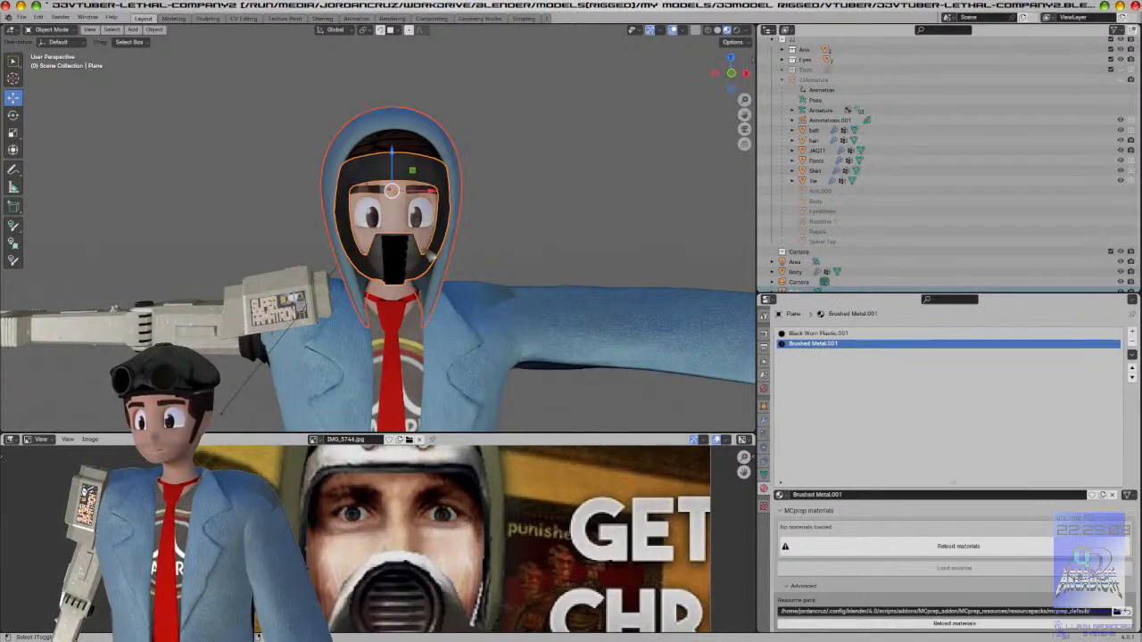
middle_drag(421, 290, 385, 295)
click(399, 228)
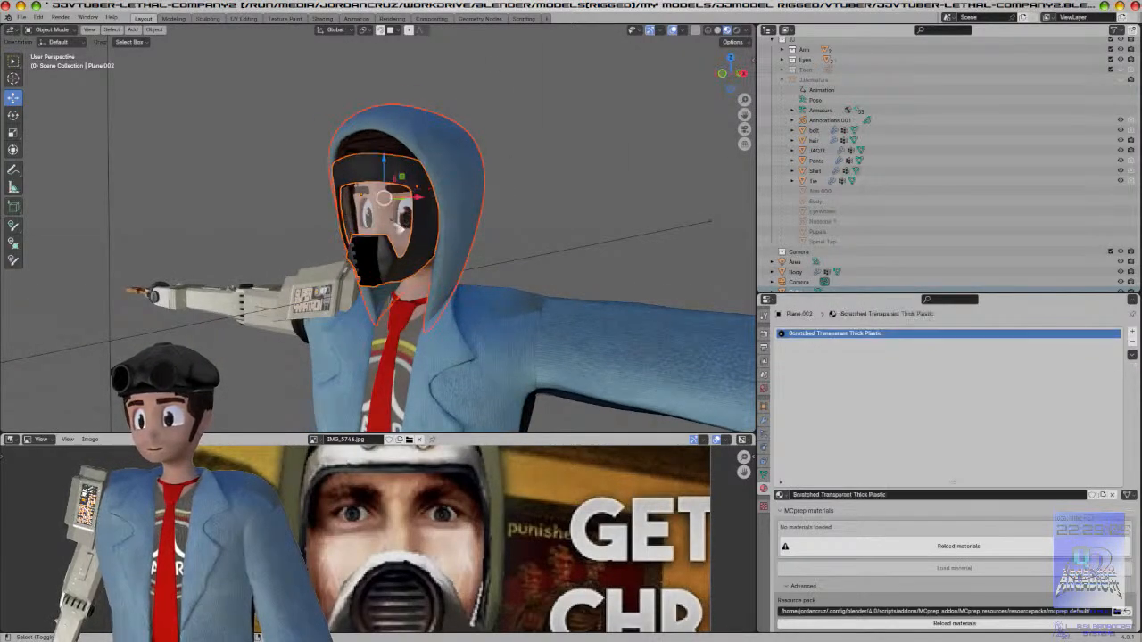
click(369, 177)
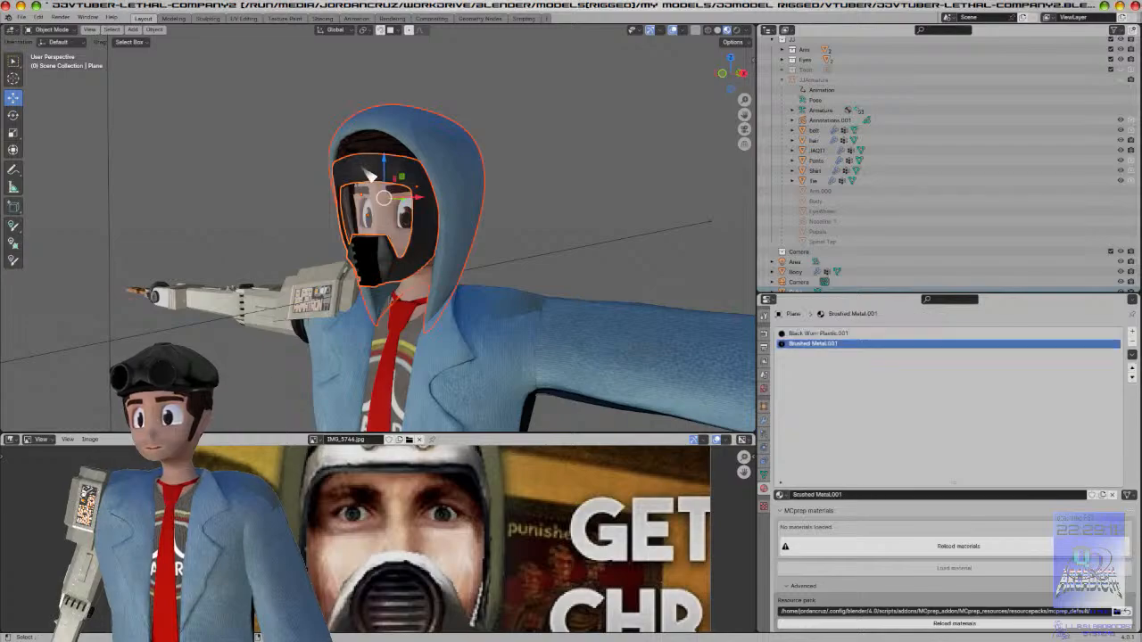
right_click(340, 195)
click(337, 199)
Step: Transfer the vertex groups from Body to the joined hood and mask, using All Layers as the source
key(KP_1)
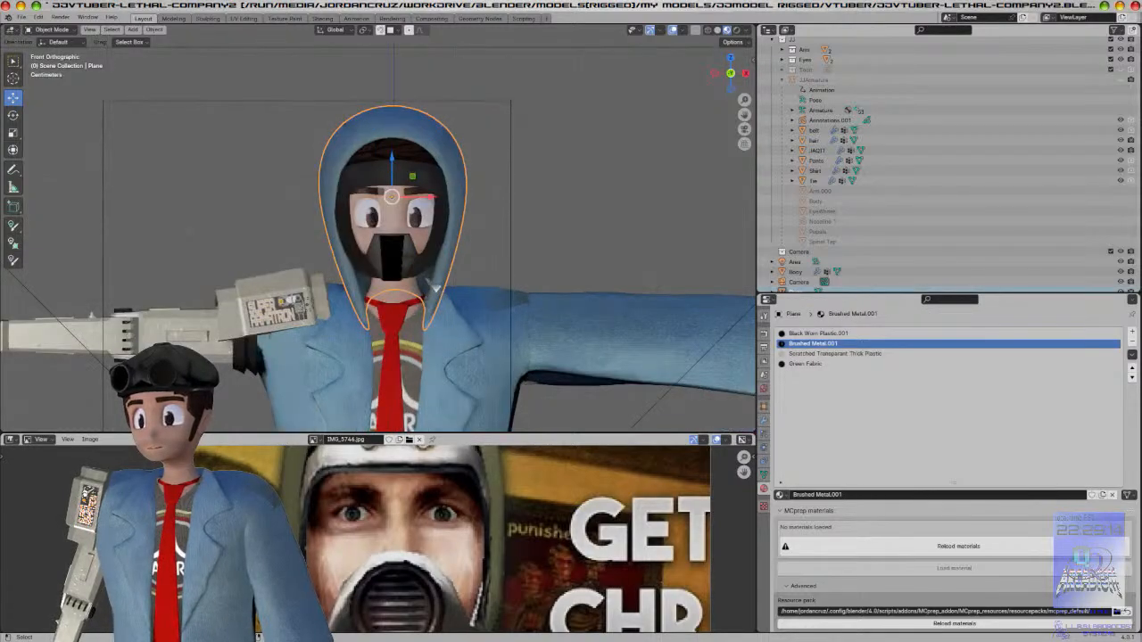
scroll(514, 288, up, 4)
scroll(515, 268, down, 1)
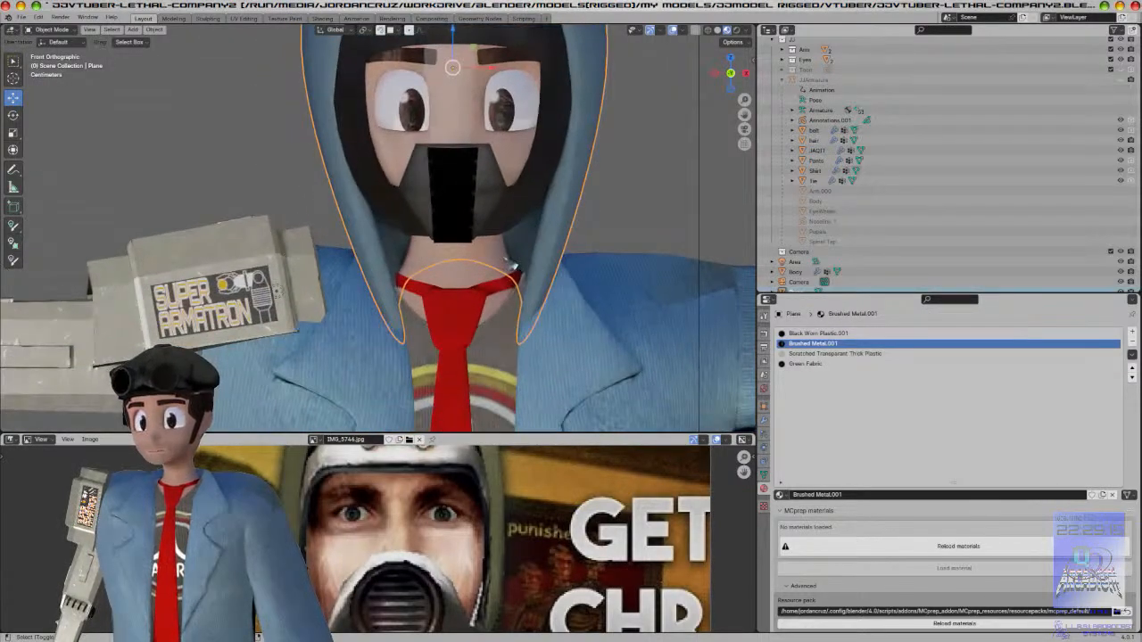
click(515, 264)
key(F3)
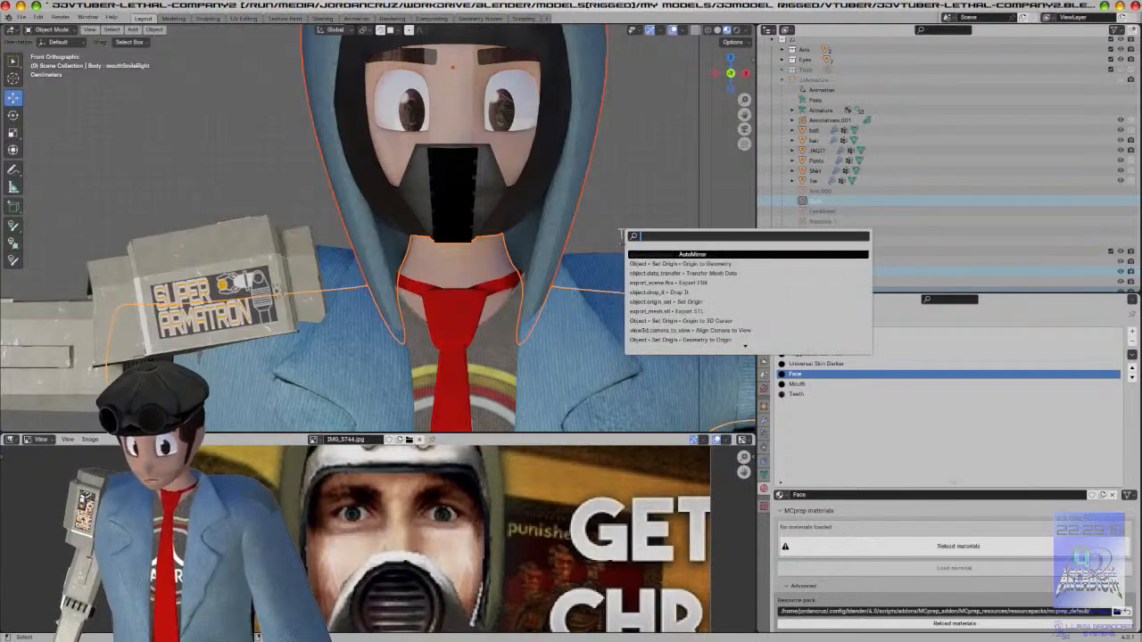
click(661, 273)
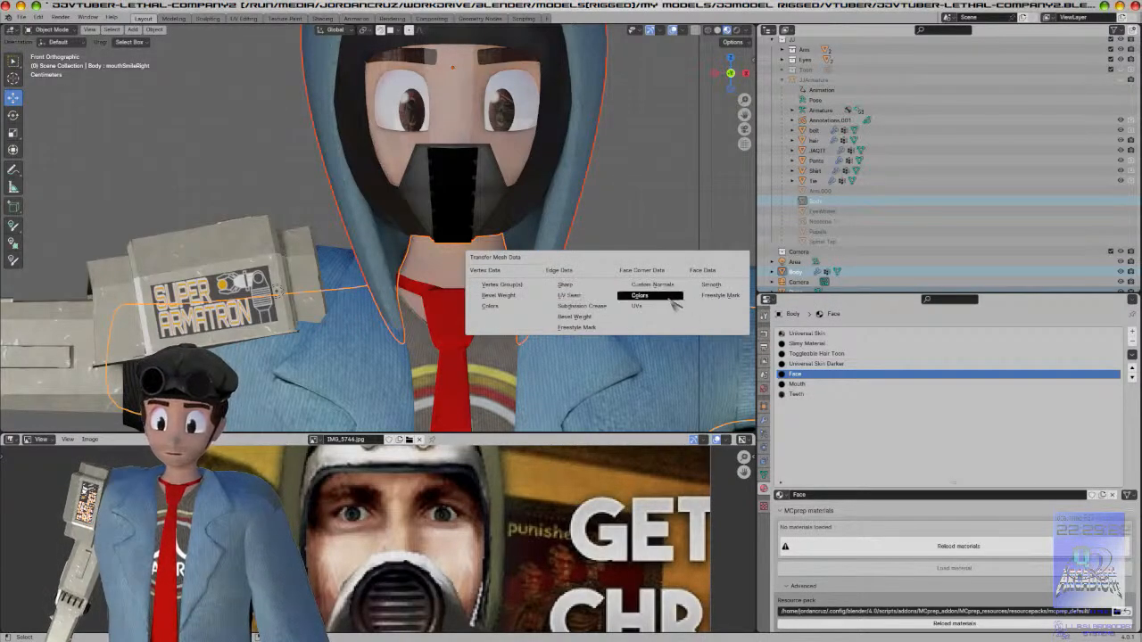
click(535, 288)
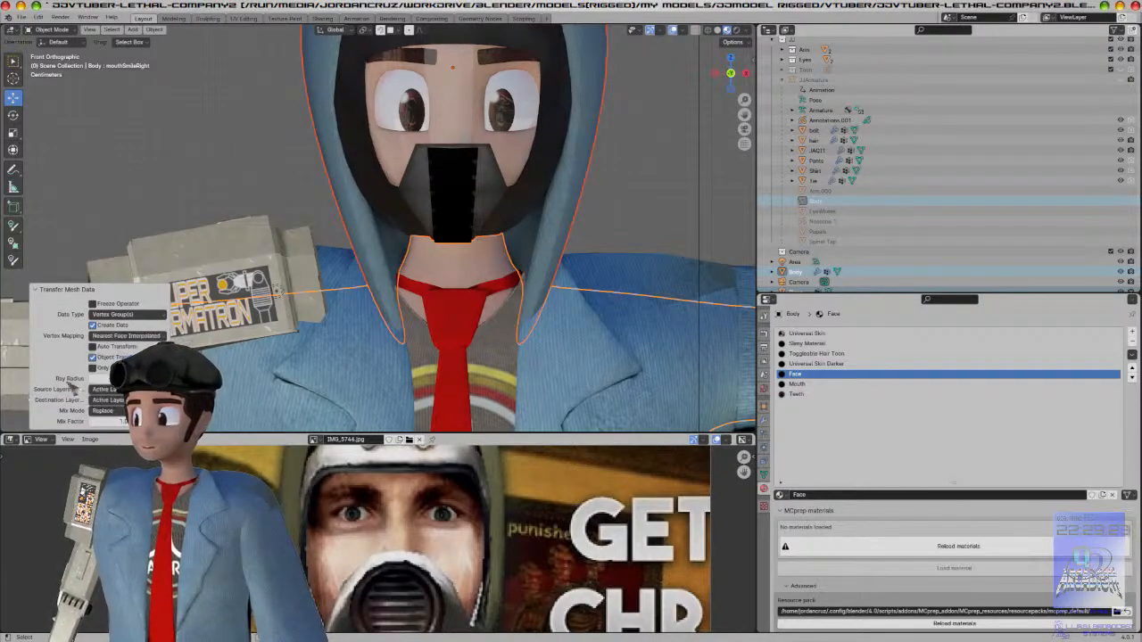
click(116, 390)
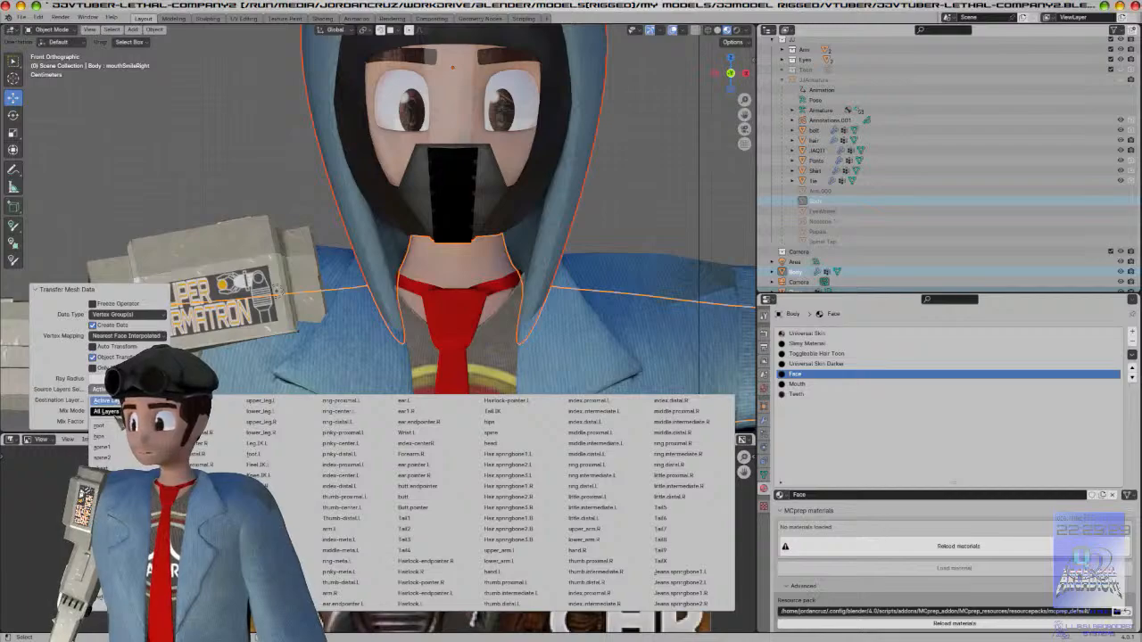
click(105, 411)
scroll(330, 320, down, 4)
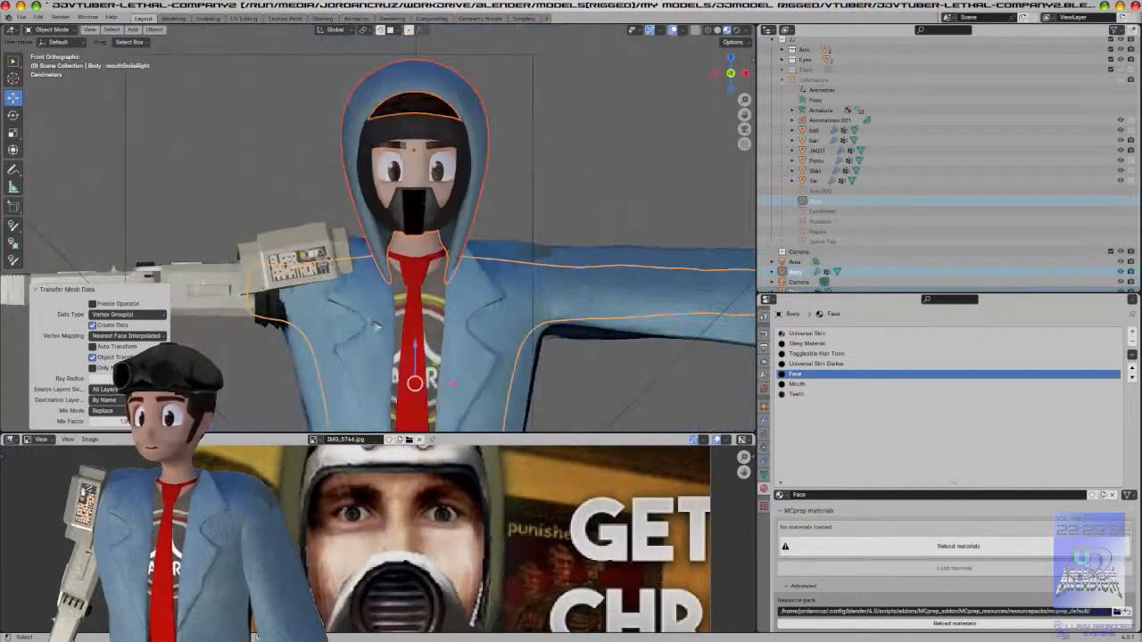
Step: Add an Armature modifier to the joined hood and mask, with JJArmature as its object
middle_drag(364, 326, 342, 330)
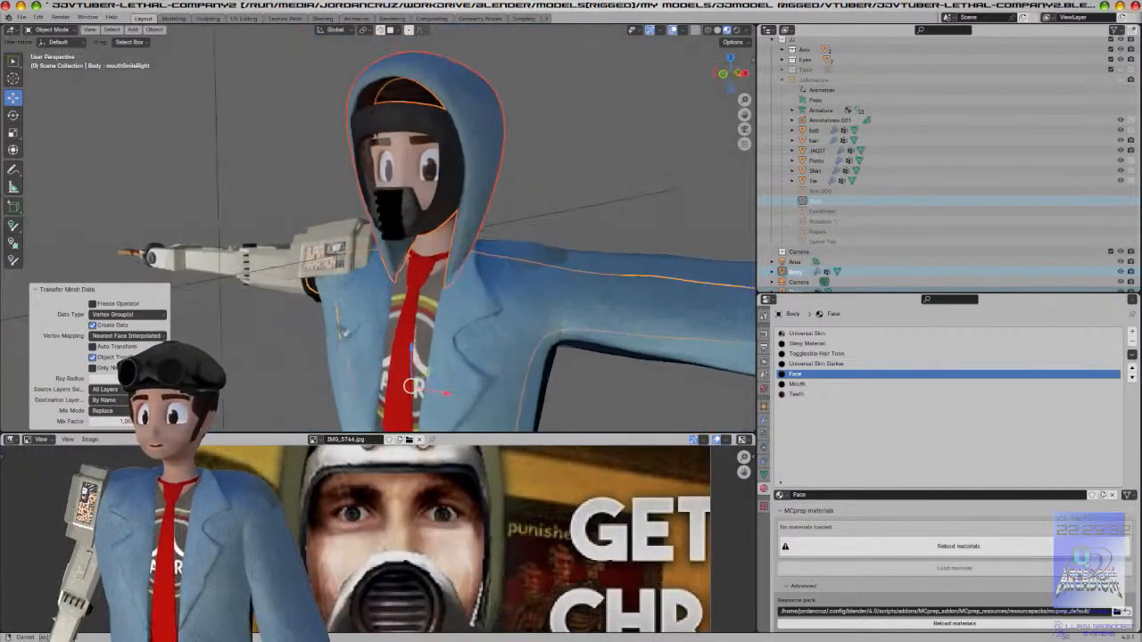
click(473, 237)
click(764, 421)
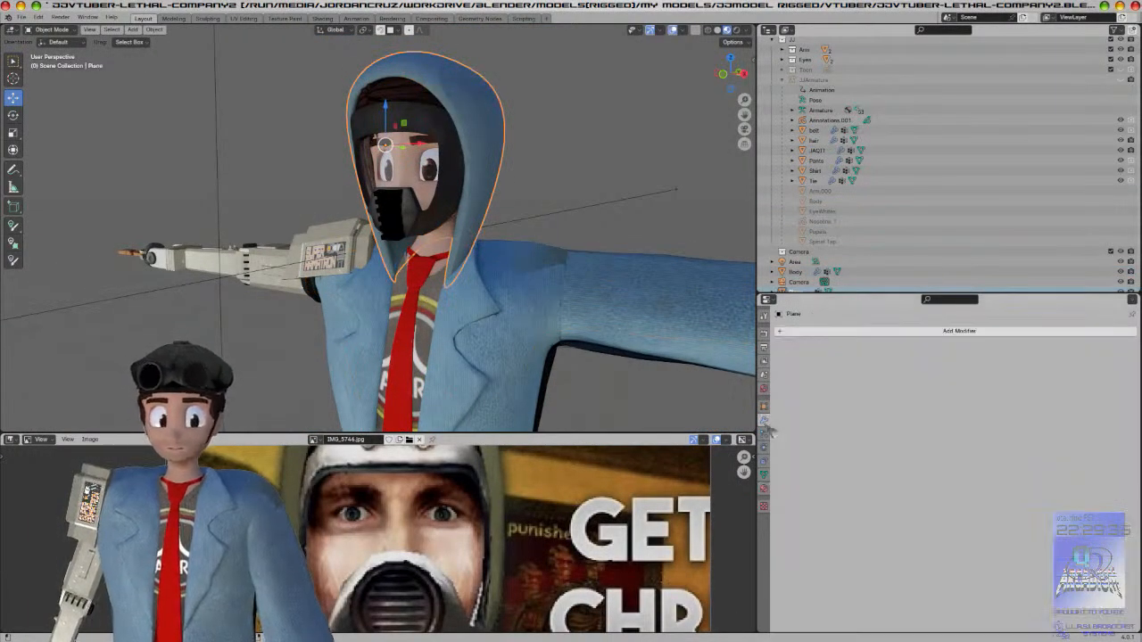
click(764, 474)
click(764, 420)
click(861, 332)
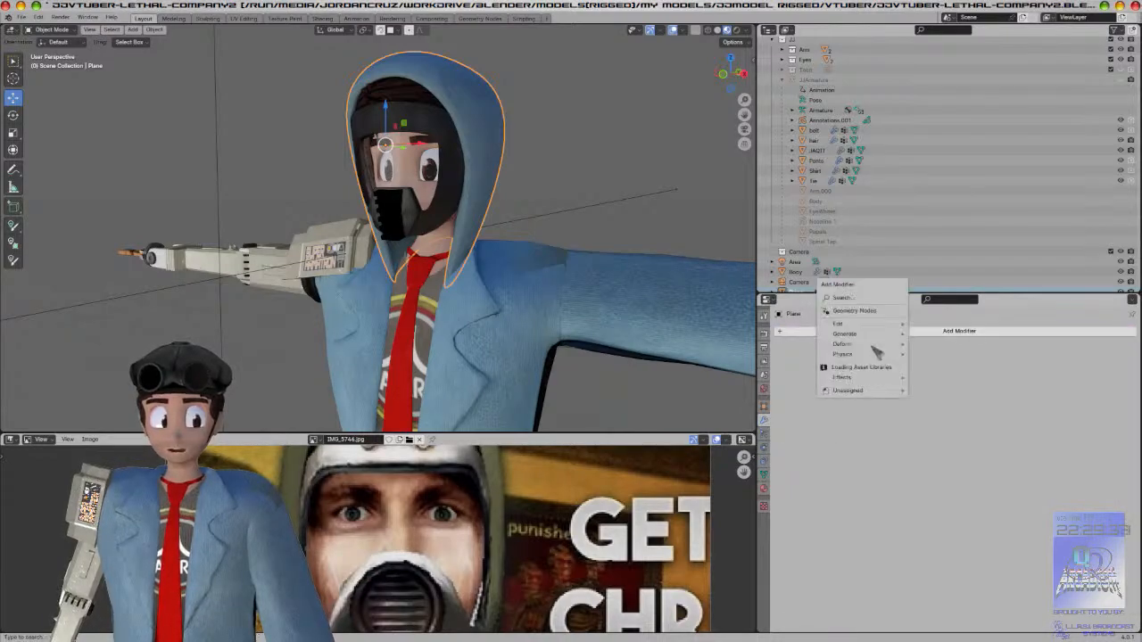
mouse_move(844, 337)
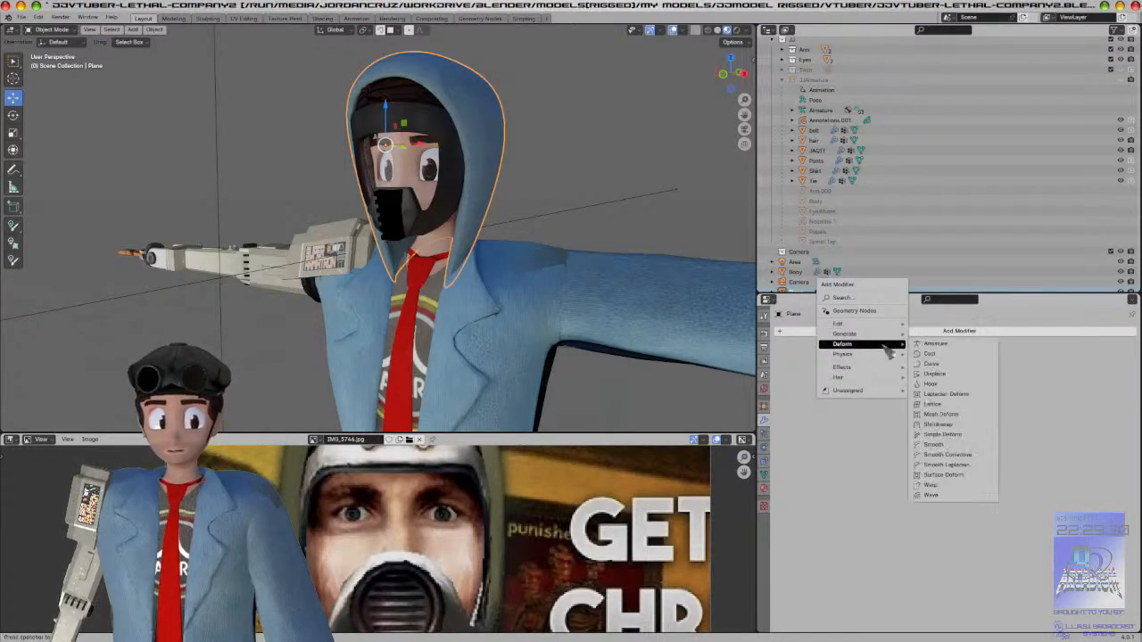
click(937, 345)
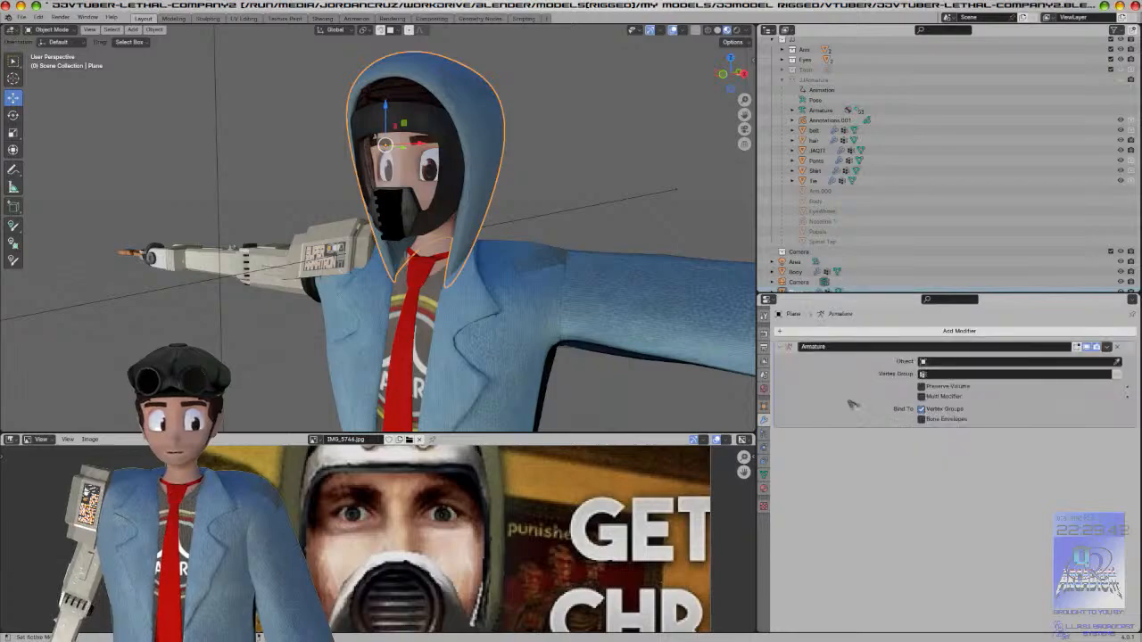
click(1117, 361)
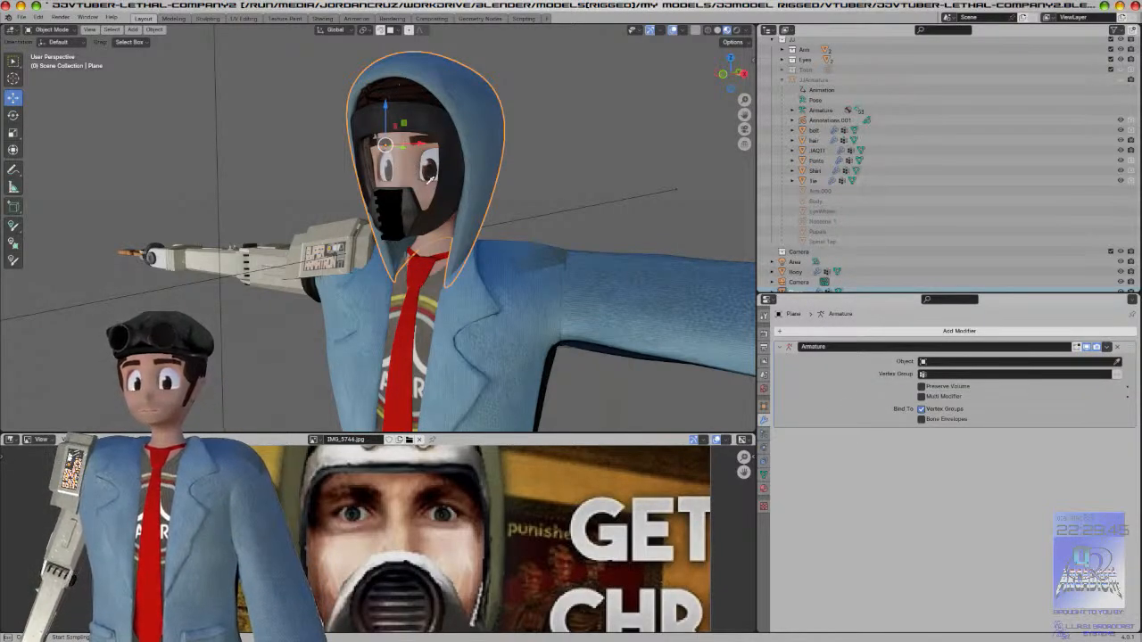
click(818, 80)
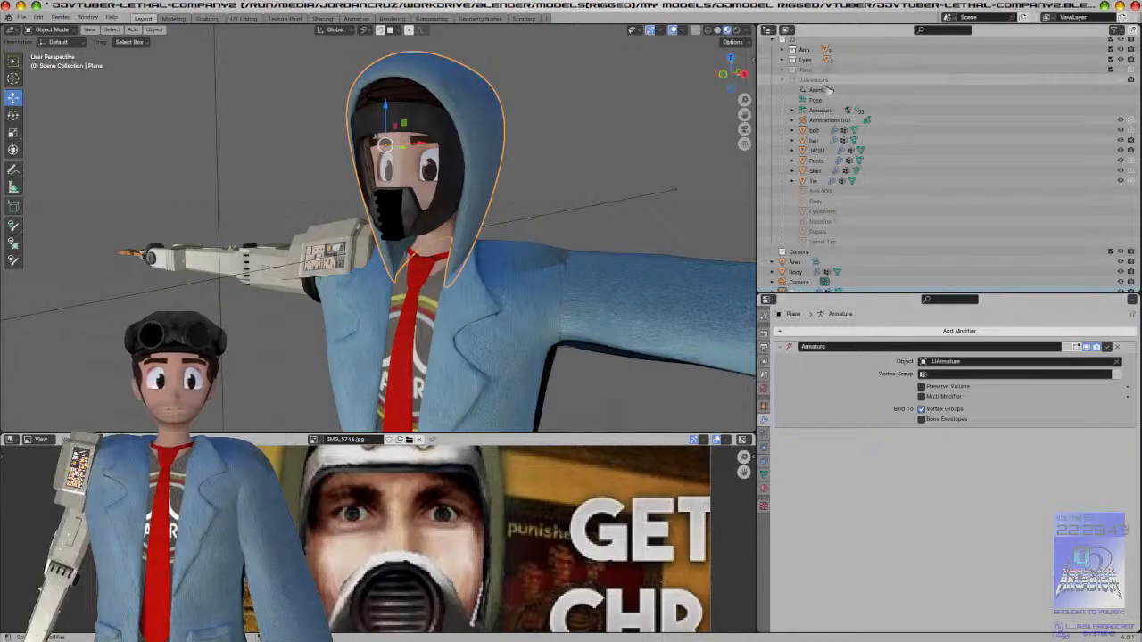
Step: Unhide JJArmature and trial-rotate its Head bone in Pose Mode to check the hood and mask deformation, then cancel and return to Object Mode
click(1120, 79)
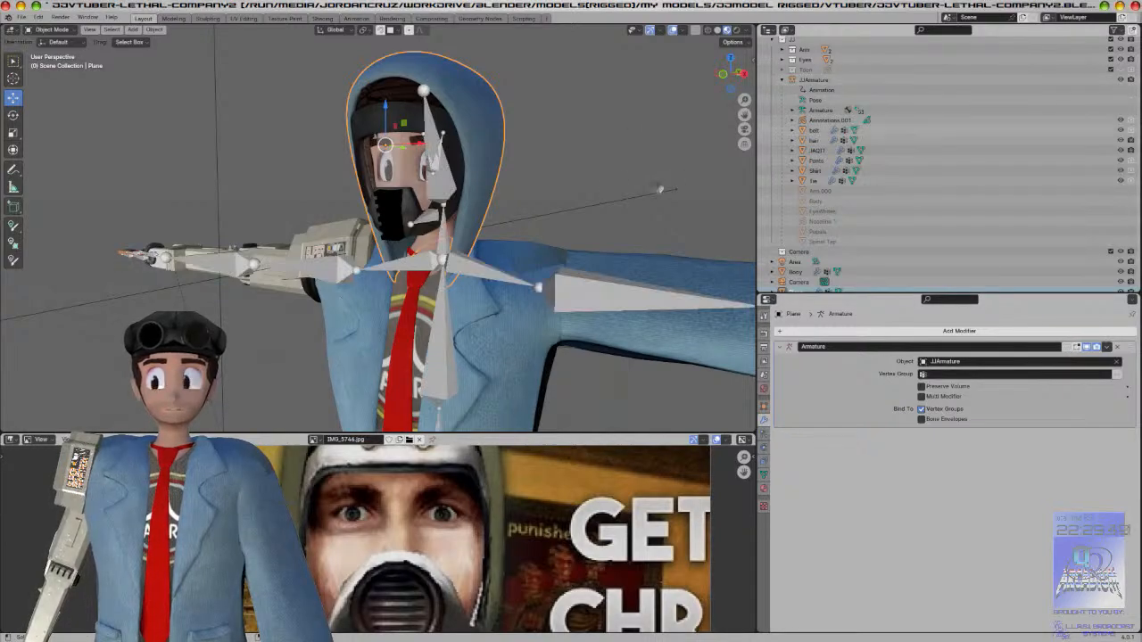
click(451, 202)
key(KP_1)
scroll(482, 178, up, 3)
key(ctrl+Tab)
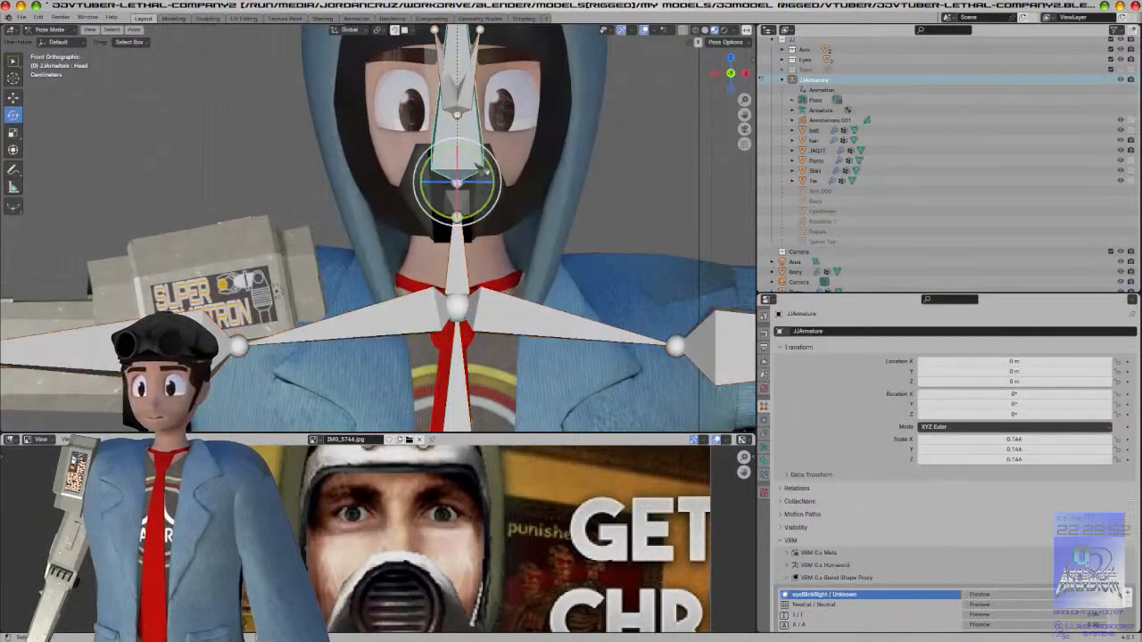
key(r)
key(r)
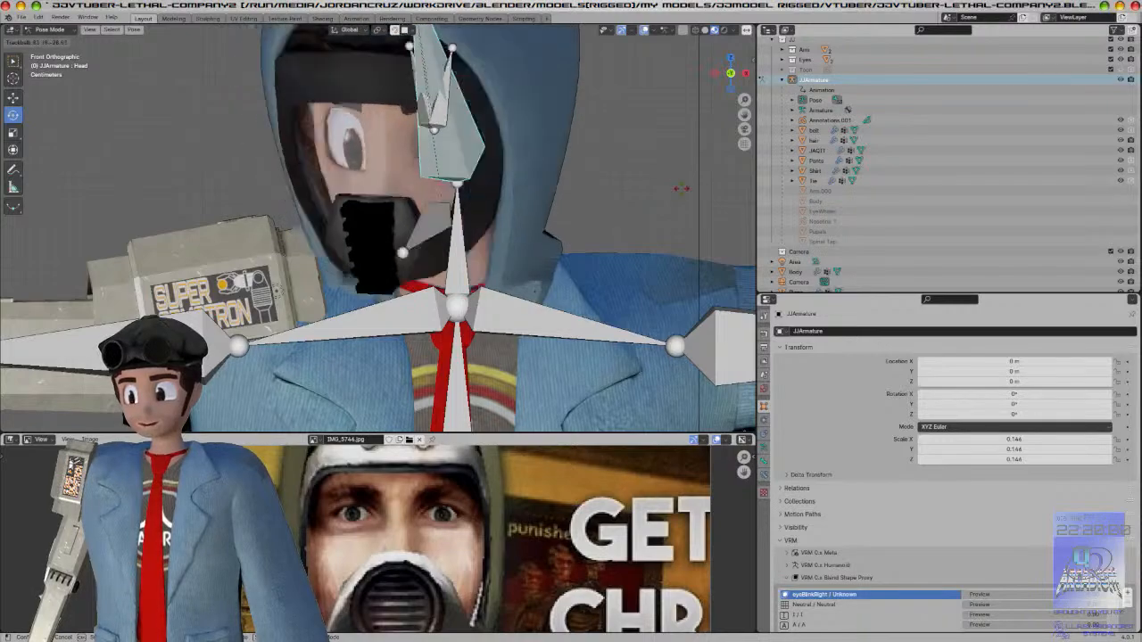
key(Escape)
scroll(616, 178, down, 5)
key(ctrl+Tab)
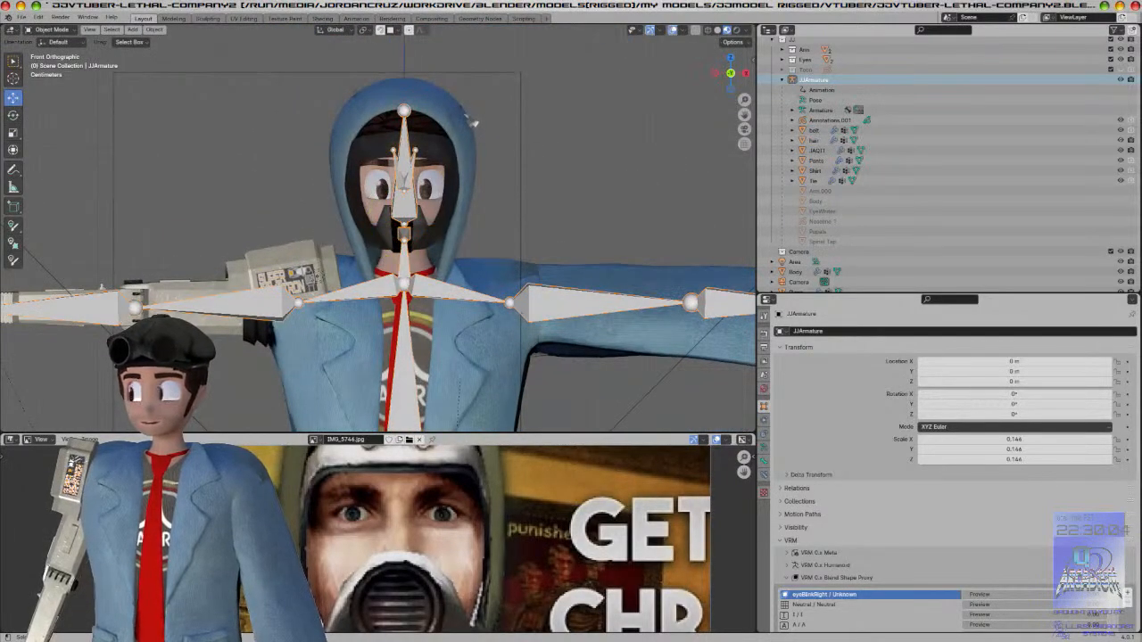
Step: Smooth the vertex weights of the joined hood and mask in Weight Paint Mode with the All Groups subset, and return to Object Mode
click(467, 120)
click(63, 31)
click(55, 83)
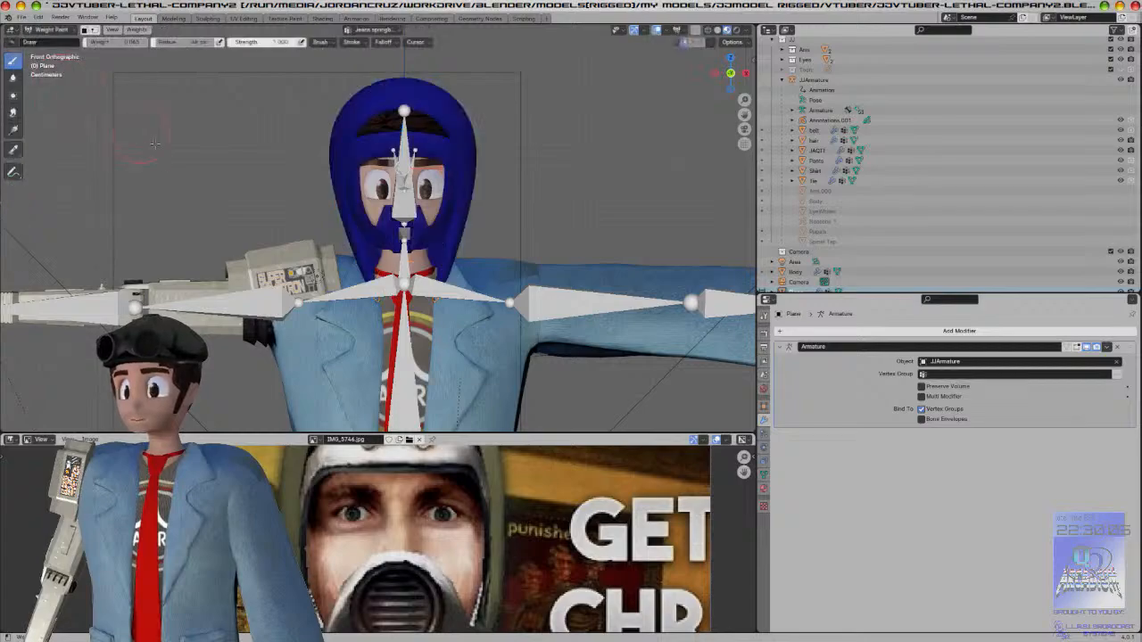
click(136, 30)
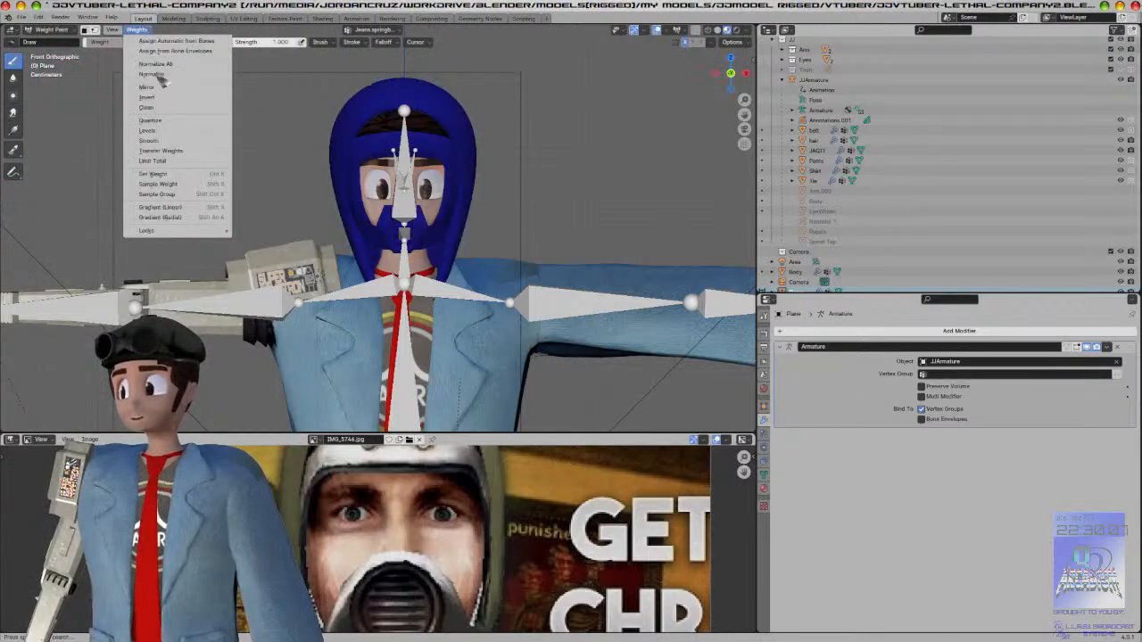
click(169, 141)
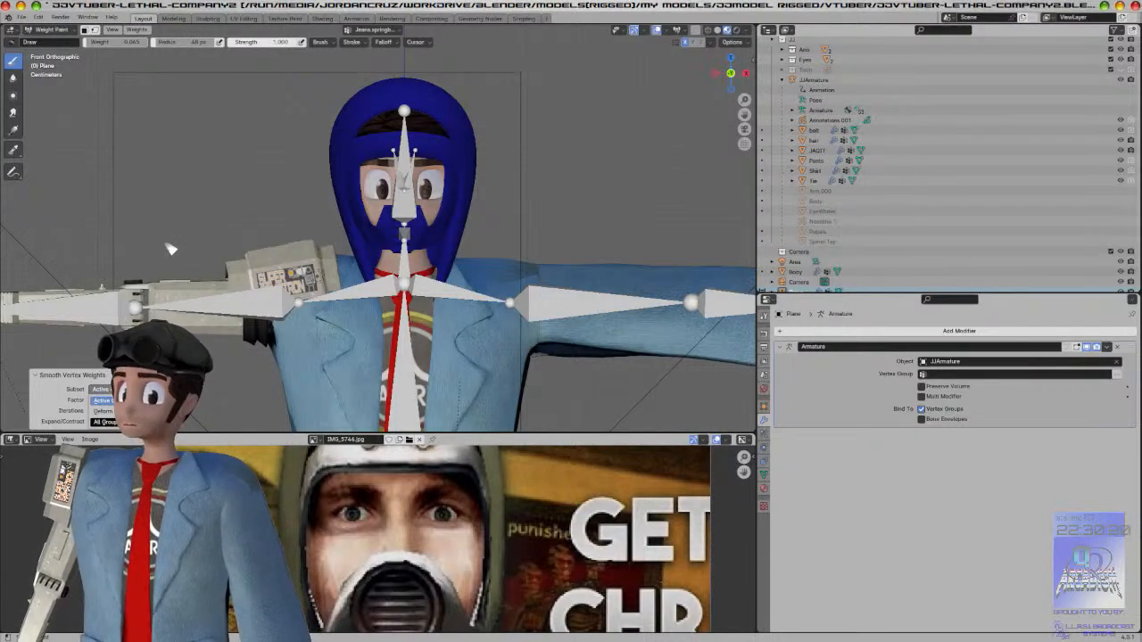
click(51, 29)
click(50, 37)
Step: Select JJArmature and trial-rotate its Head bone freely in Pose Mode to check the smoothed hood and mask, cancelling the rotation
click(415, 212)
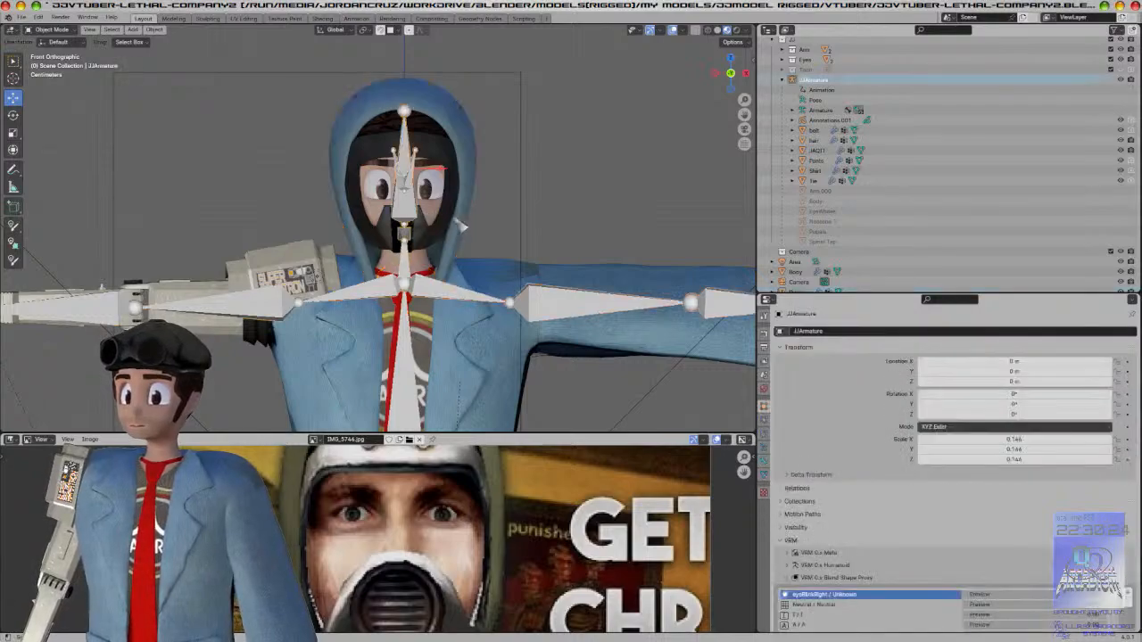
scroll(458, 223, up, 3)
key(ctrl+Tab)
key(r)
key(r)
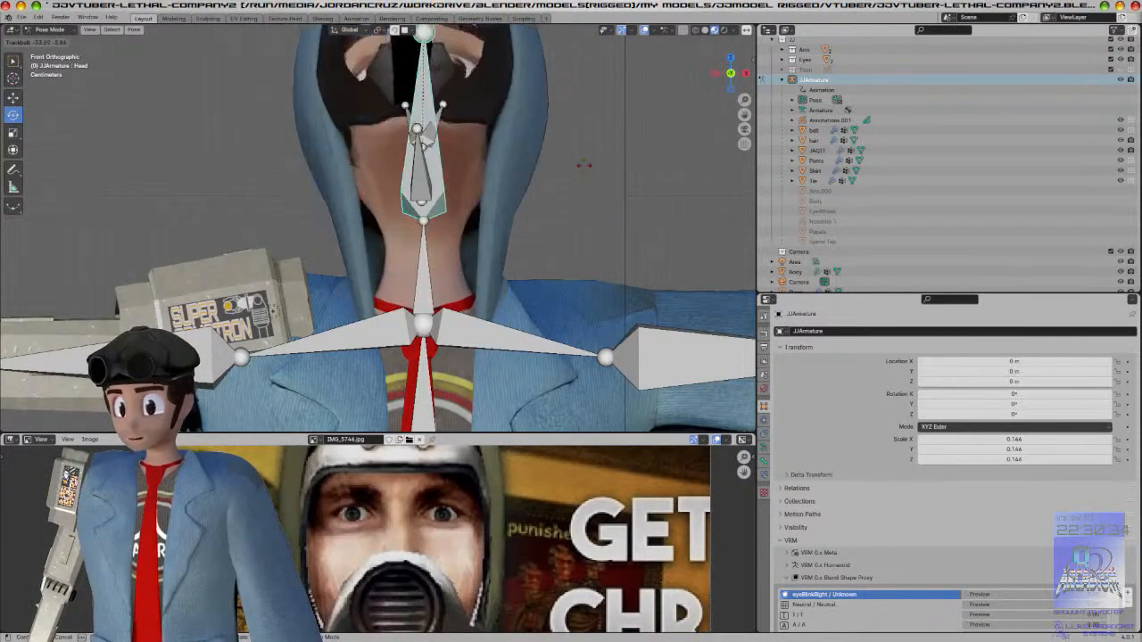
right_click(591, 220)
Step: Trial-rotate the neck bone from the front, sideways and freely, to check how the hood and mask follow, cancelling each rotation
click(425, 280)
key(r)
key(r)
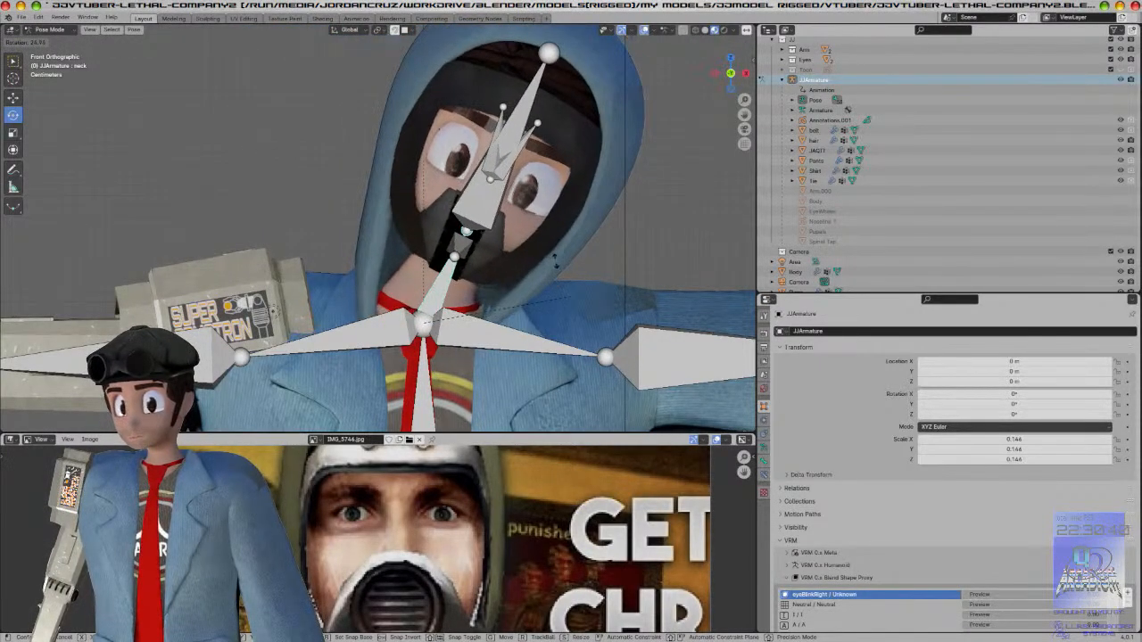
right_click(558, 258)
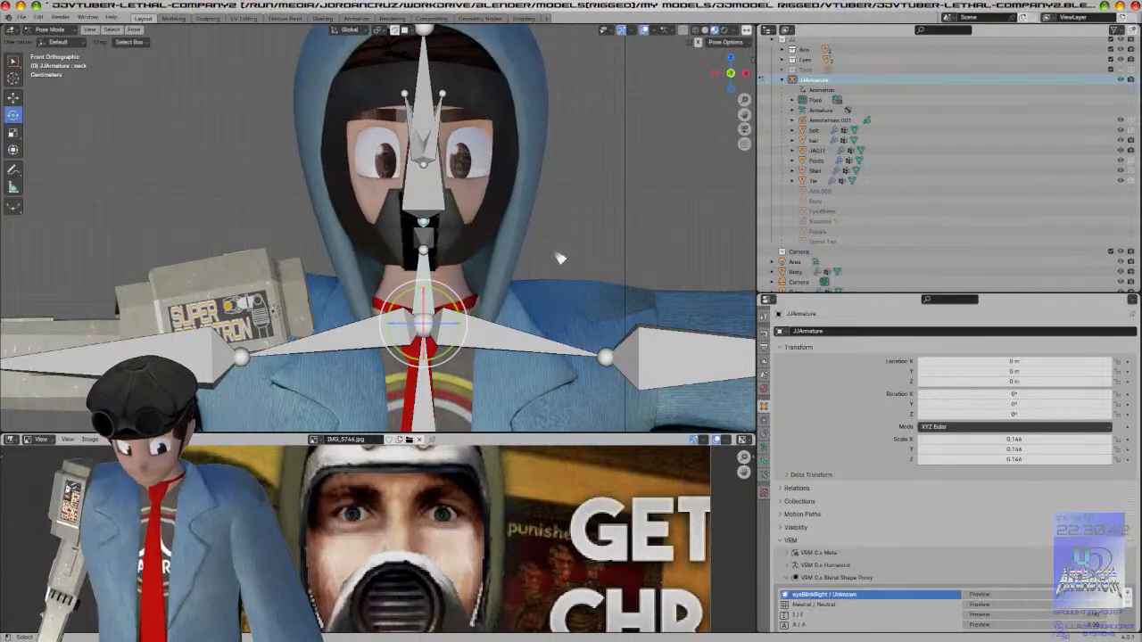
key(r)
key(r)
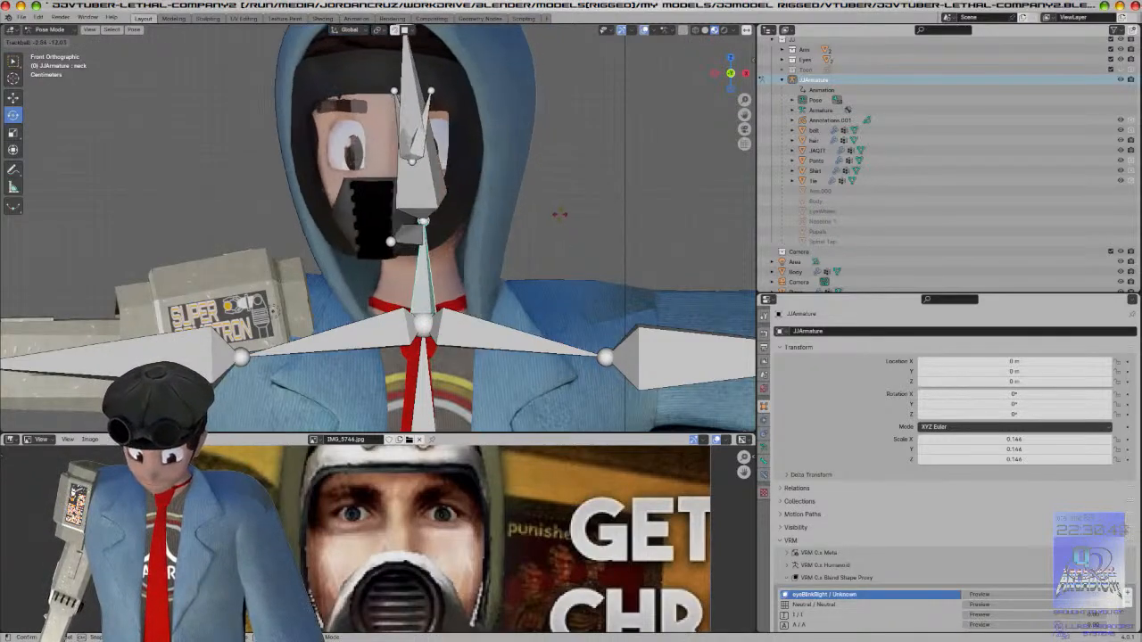
right_click(562, 219)
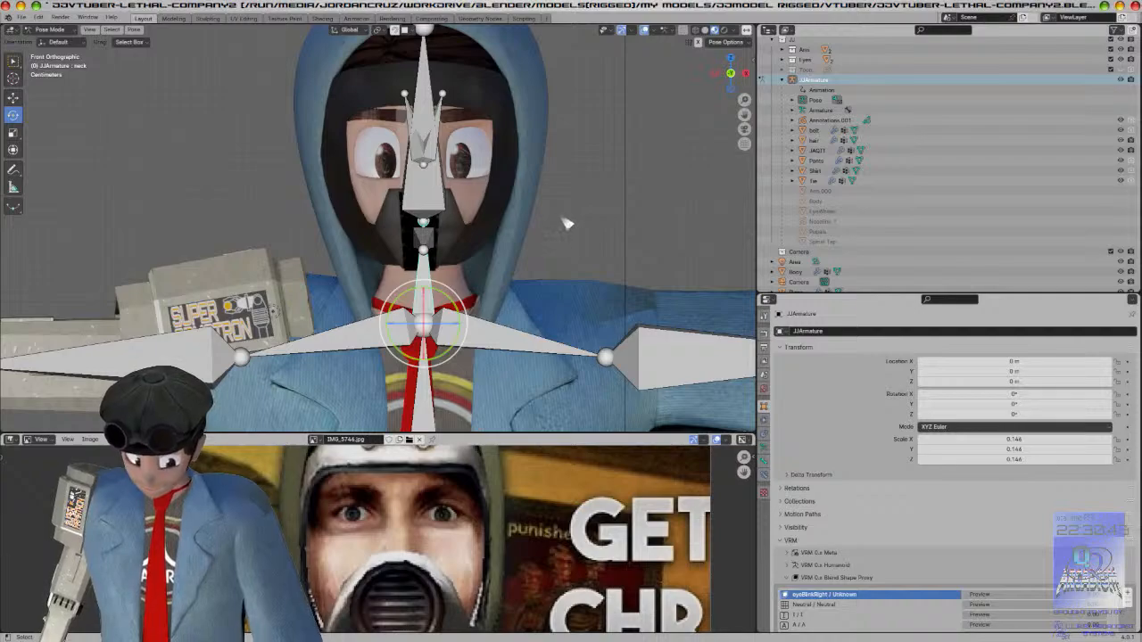
Step: Trial-rotate the Head bone in the right side view to check the hood's back and the mask, and cancel the rotation
key(KP_3)
scroll(568, 223, down, 4)
click(566, 222)
click(431, 193)
key(r)
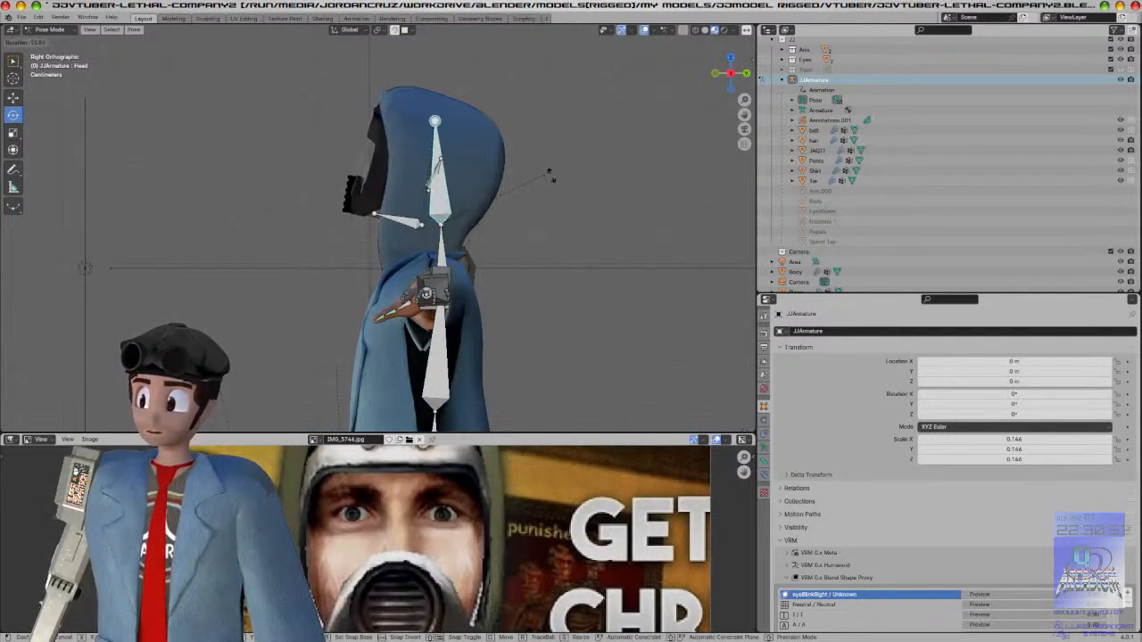
right_click(577, 299)
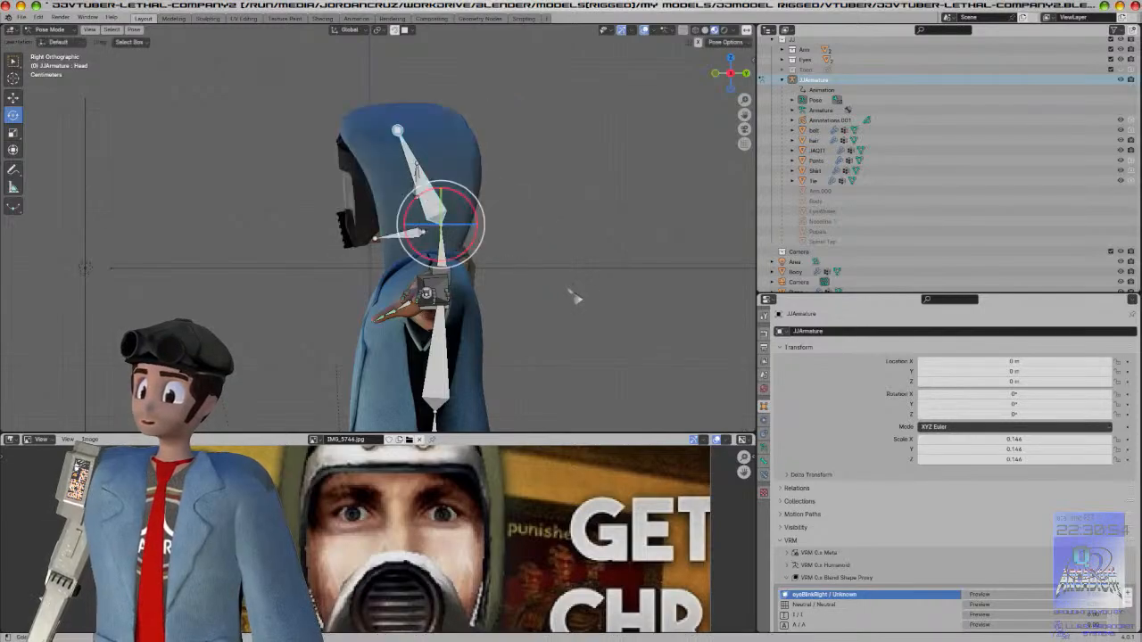
Step: Trial-rotate the neck bone again in the front view, cancel the rotation and return the armature to Object Mode
key(KP_1)
click(399, 260)
scroll(513, 226, up, 5)
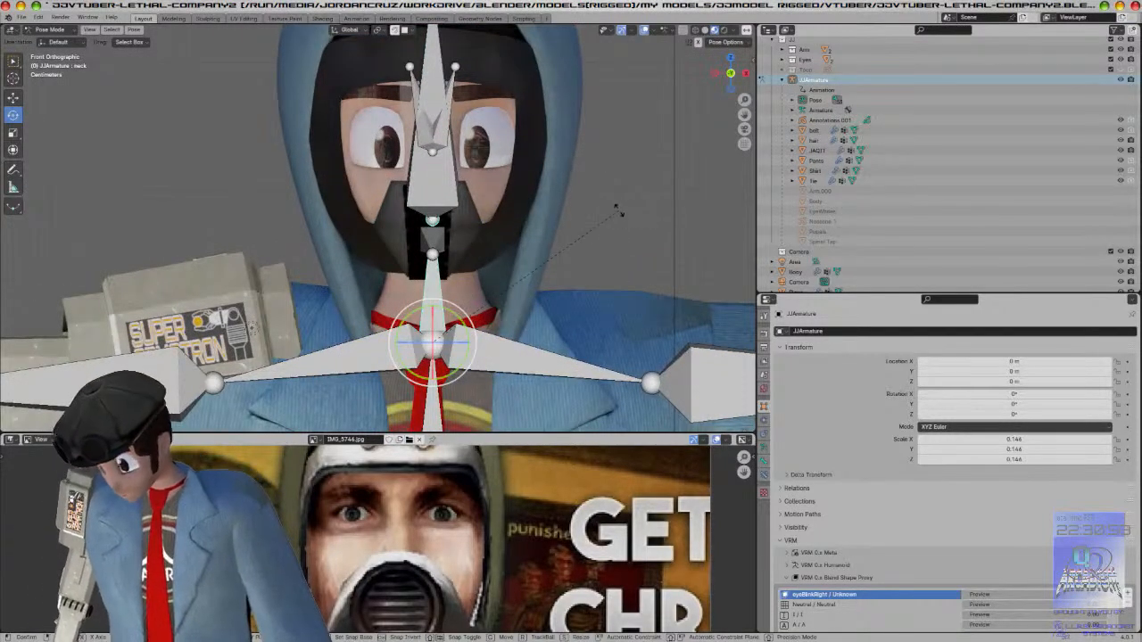
key(r)
key(r)
right_click(572, 208)
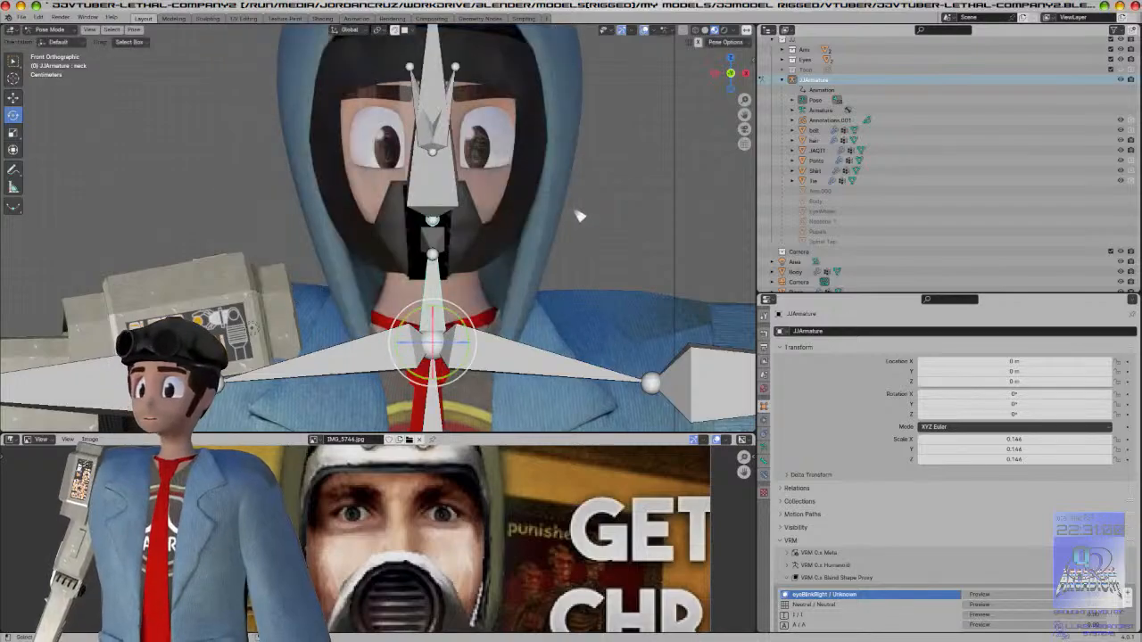
key(ctrl+Tab)
click(553, 213)
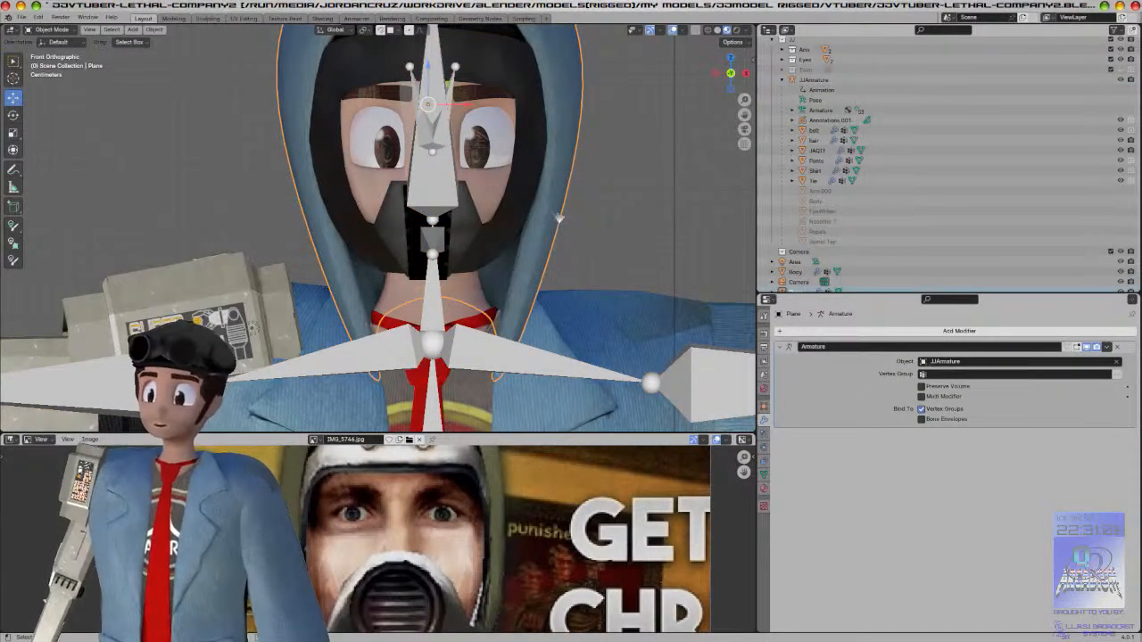
click(580, 250)
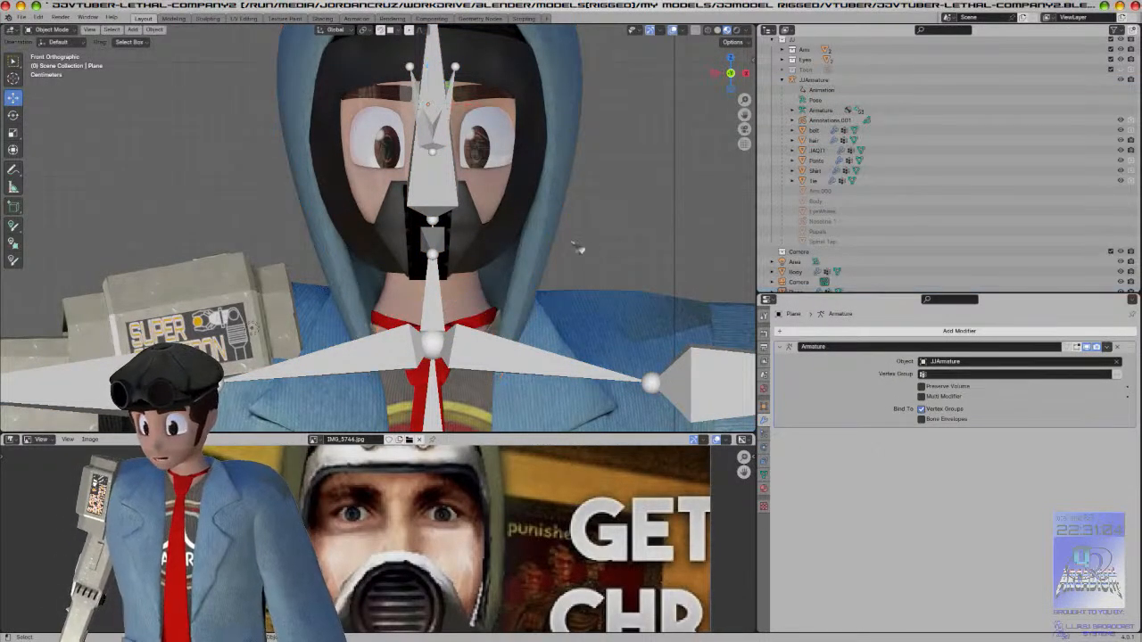
scroll(556, 248, down, 3)
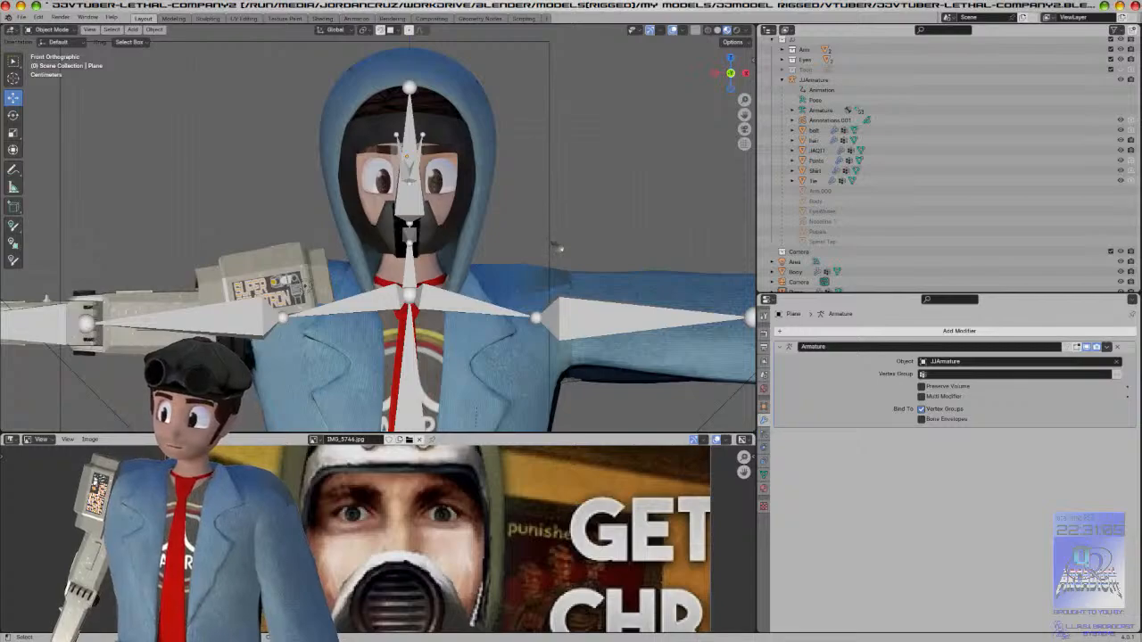
click(470, 258)
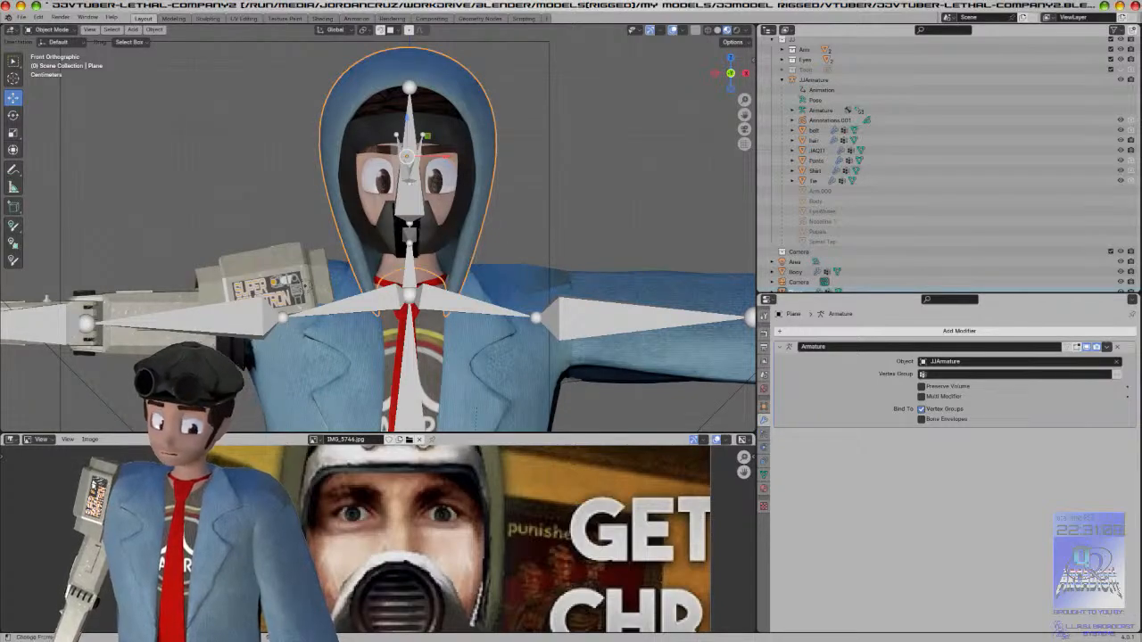
Step: Switch to GIMP and raise the jackethood texture's saturation to 10.0 with Hue-Saturation
key(alt+Tab)
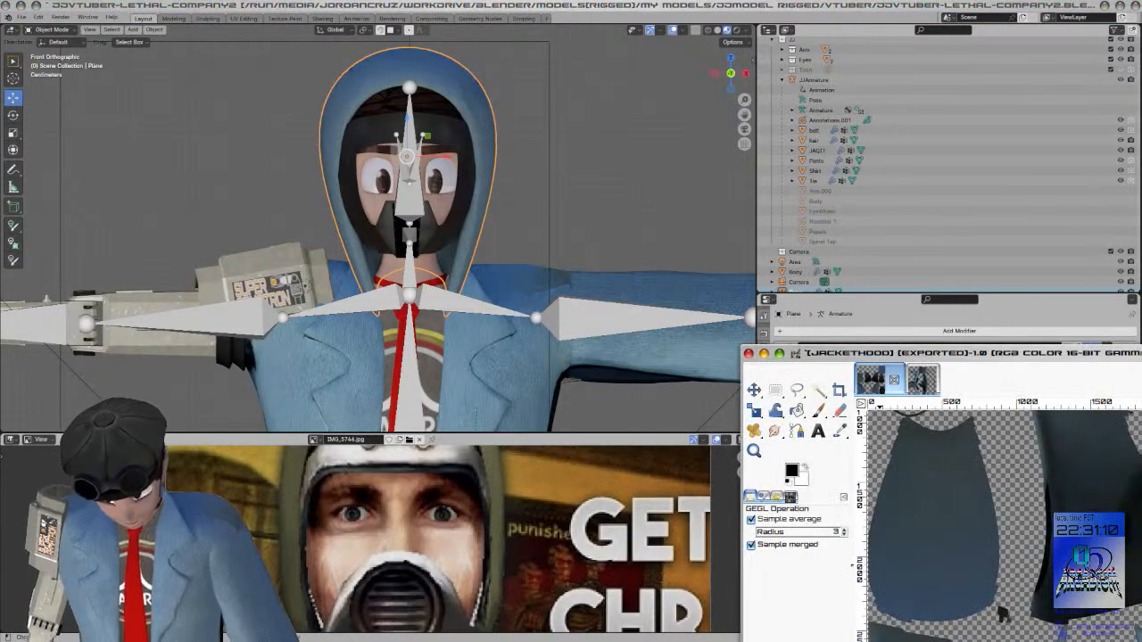
double_click(961, 354)
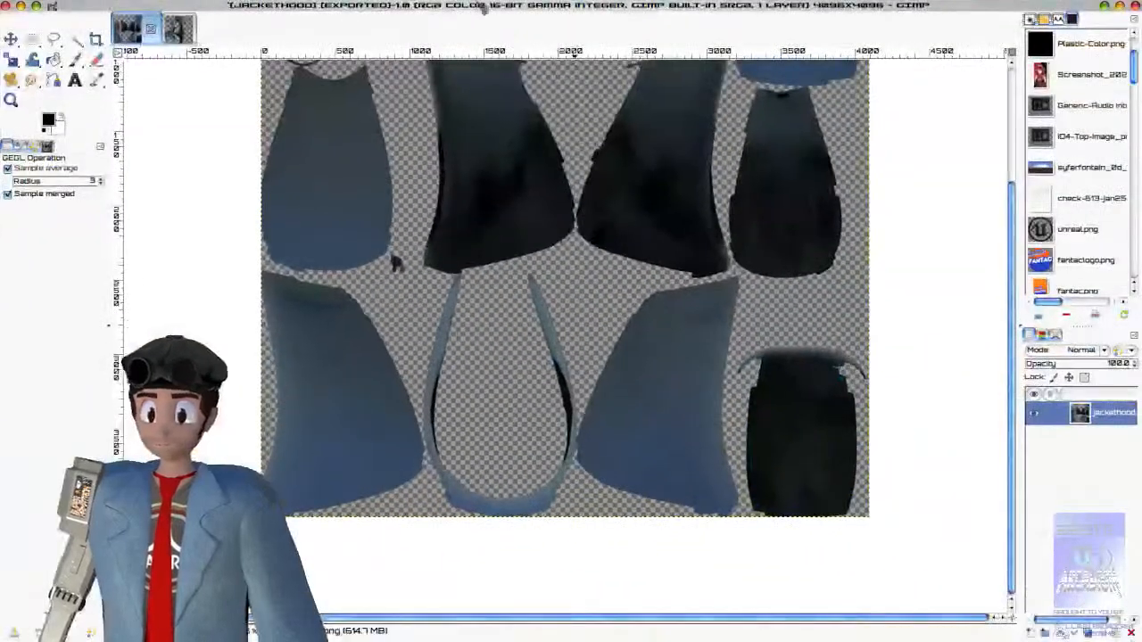
click(279, 8)
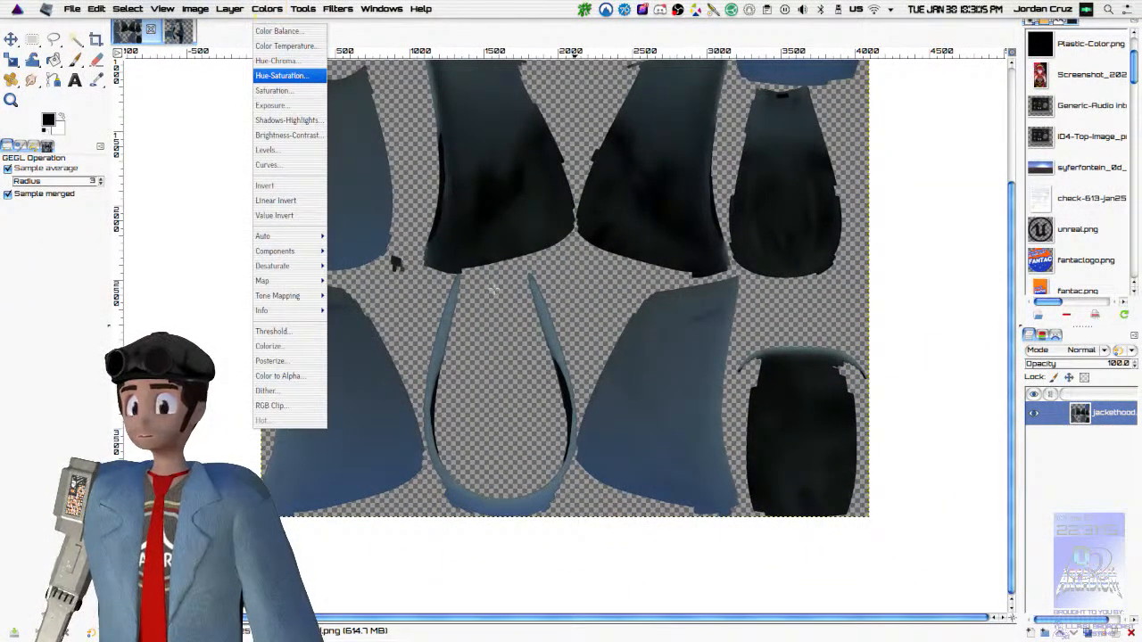
click(280, 75)
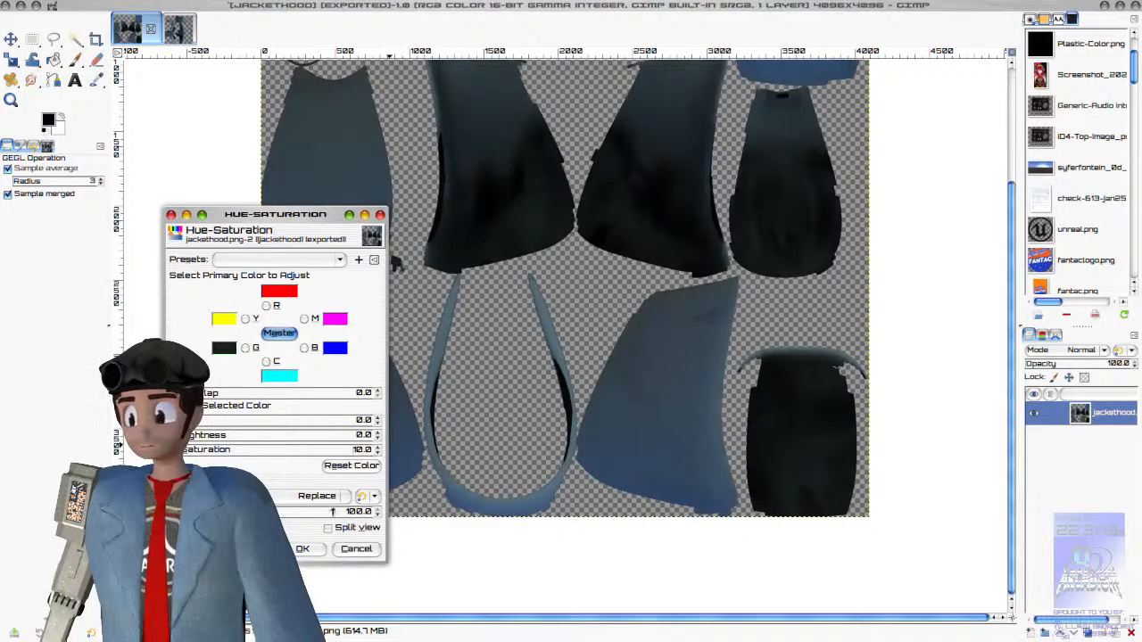
click(302, 549)
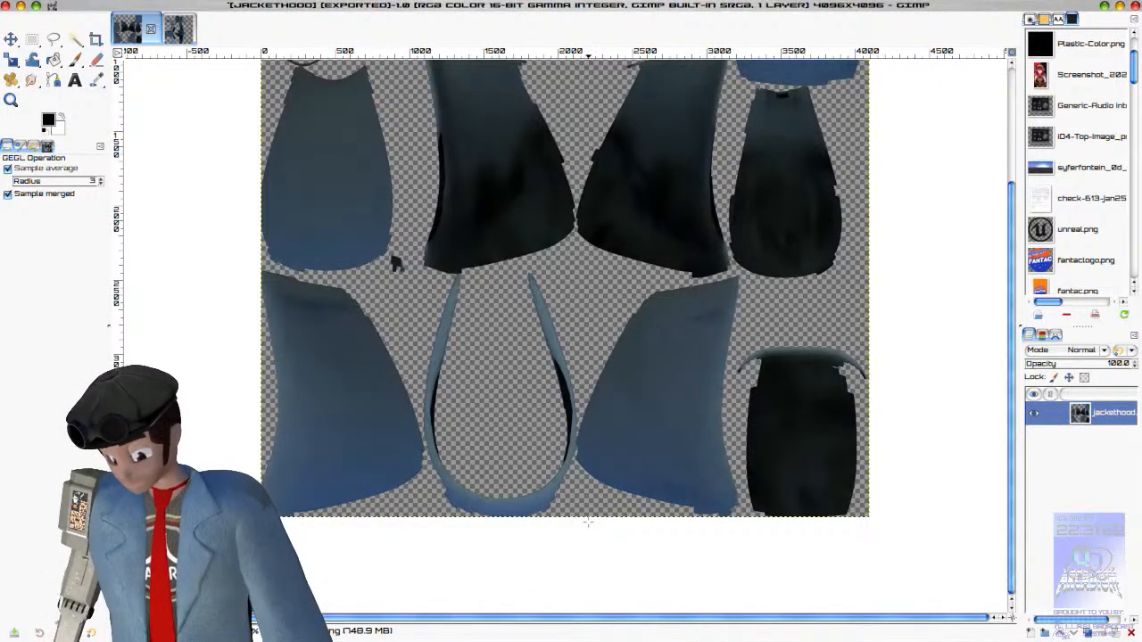
Step: Export the adjusted hood texture over jackethood.png in the vtubertextures folder, keeping the PNG options at compression level 9
key(ctrl+shift+e)
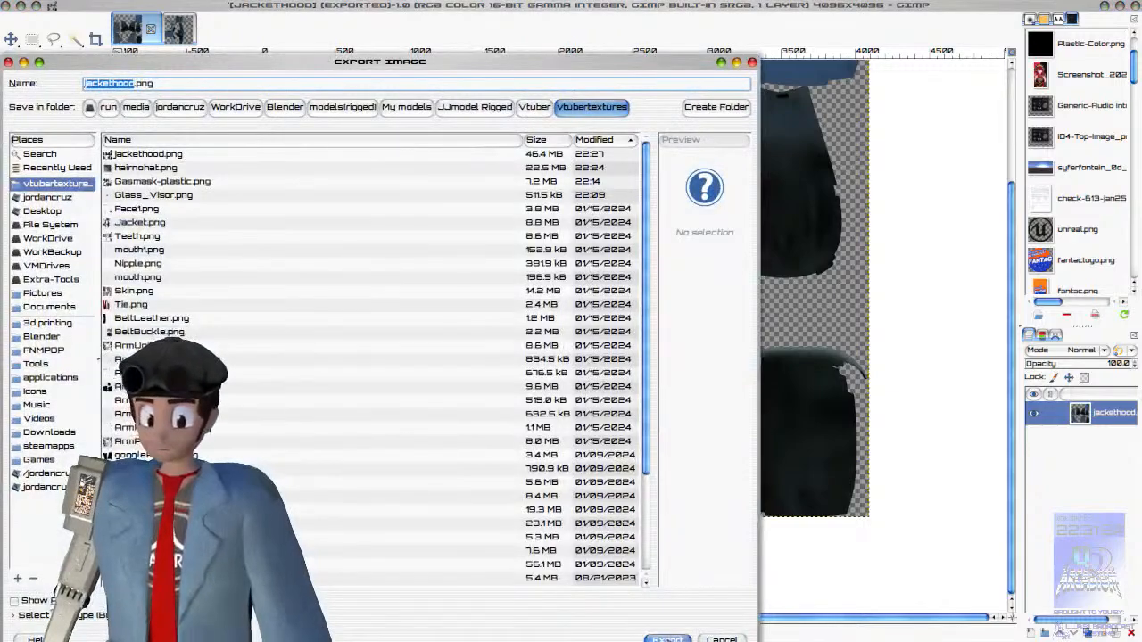
key(Return)
click(450, 415)
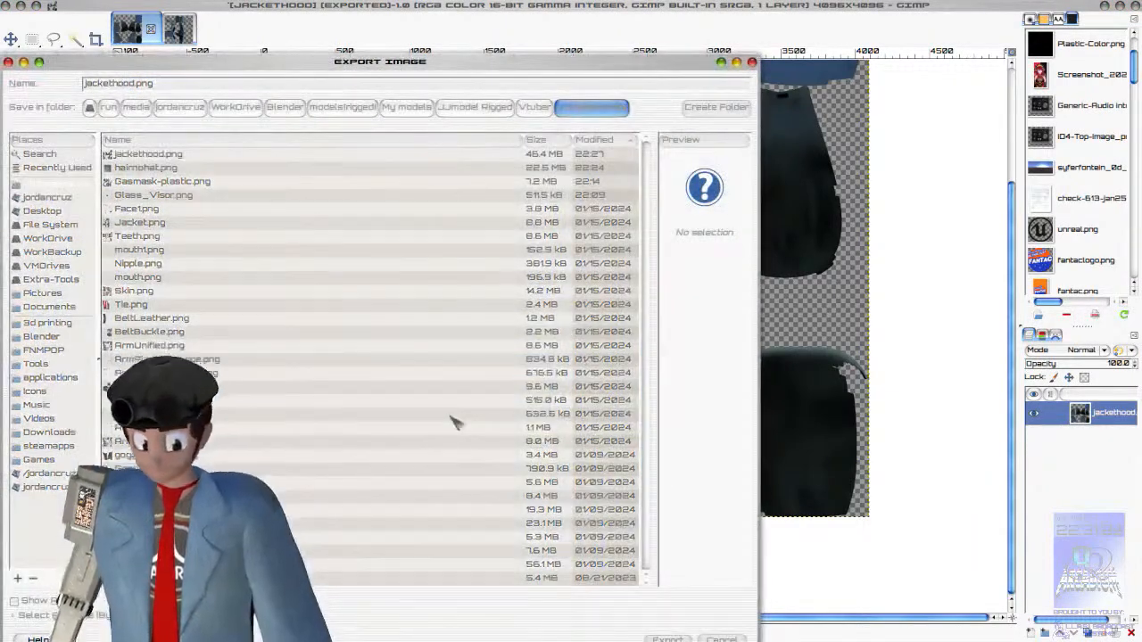
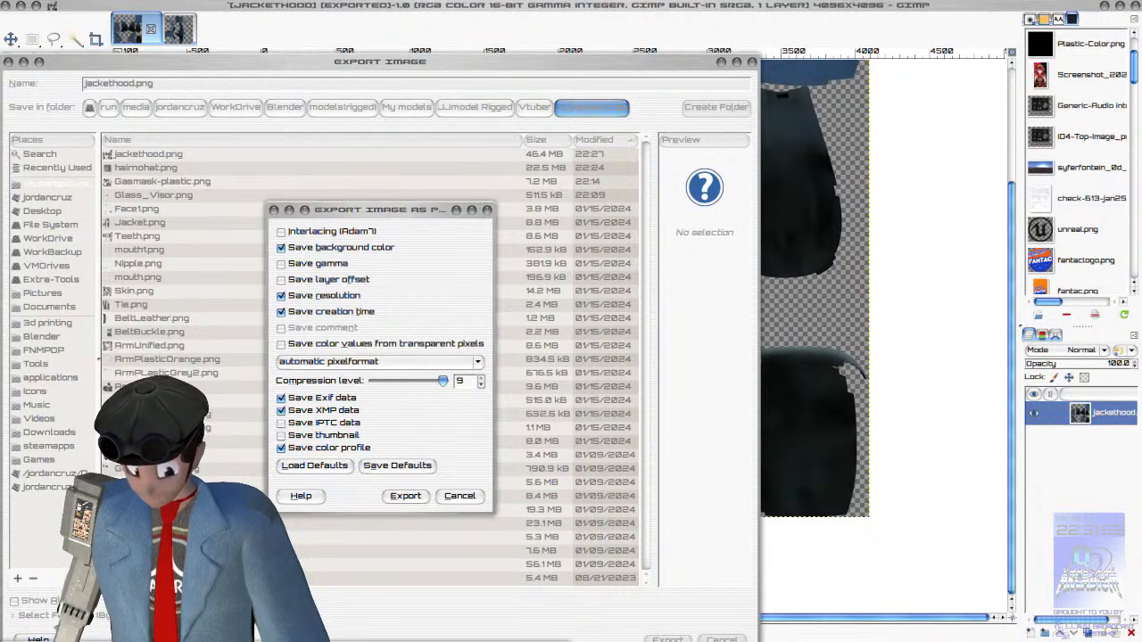
click(406, 496)
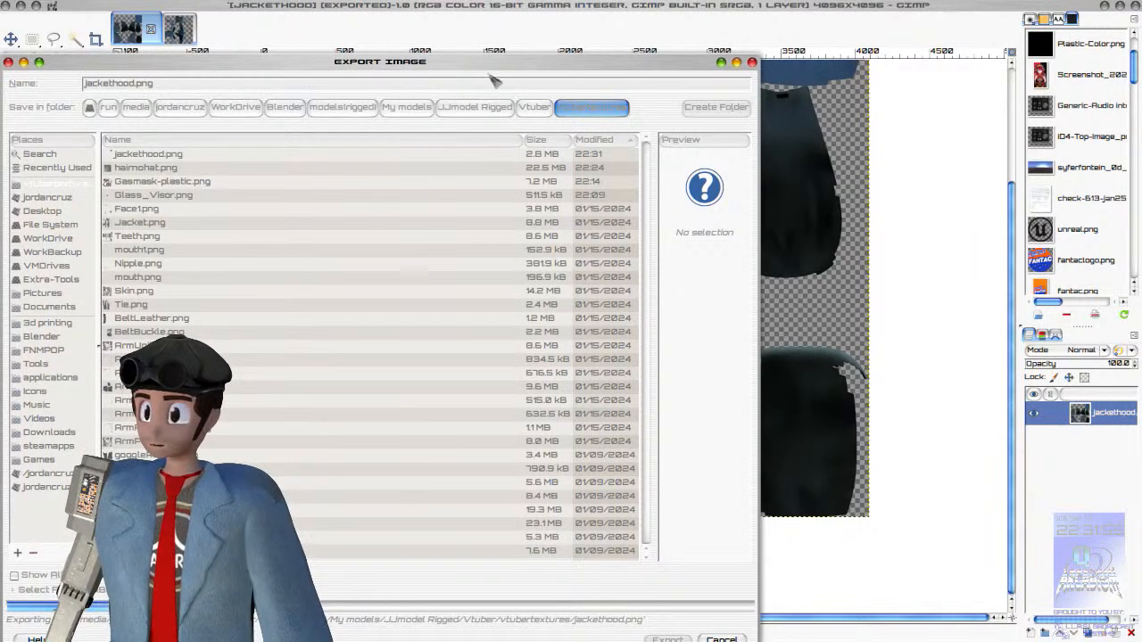
Step: Move the GIMP image and export windows aside to uncover Blender, return to its viewport and deselect the hood
drag(568, 9, 805, 315)
drag(619, 67, 611, 417)
drag(739, 327, 475, 129)
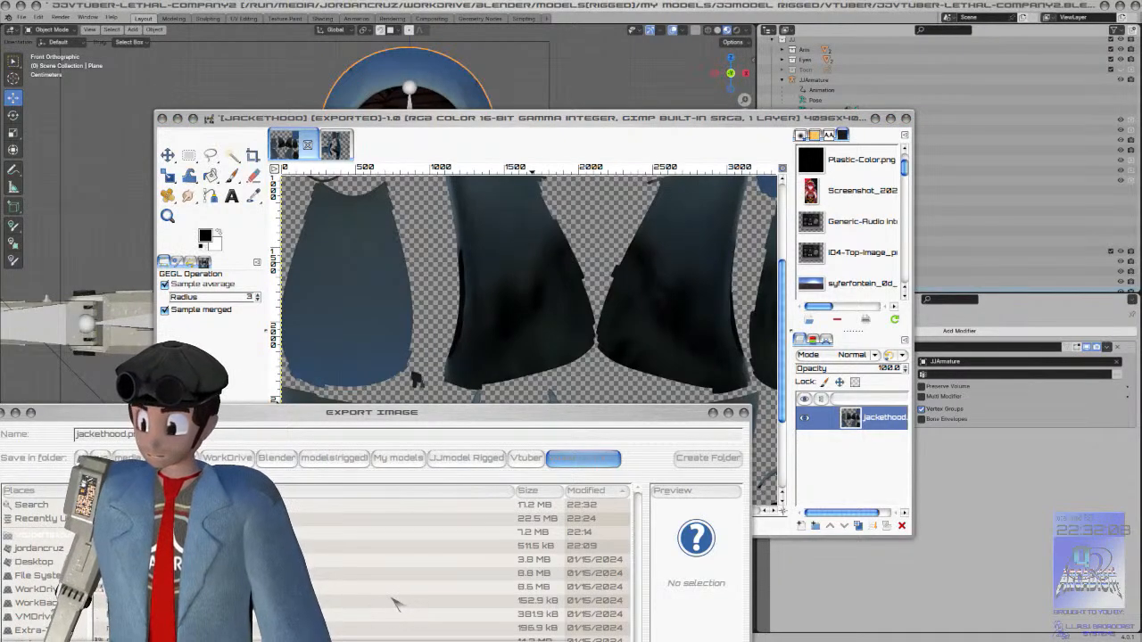
drag(416, 423, 970, 466)
drag(641, 123, 494, 83)
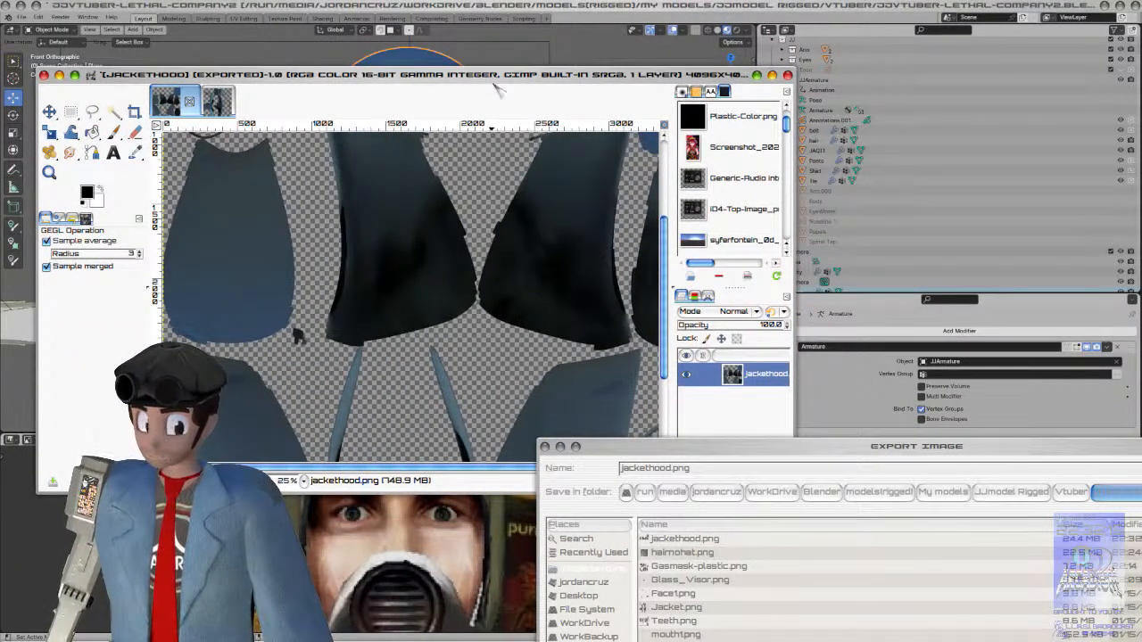
drag(500, 91, 491, 125)
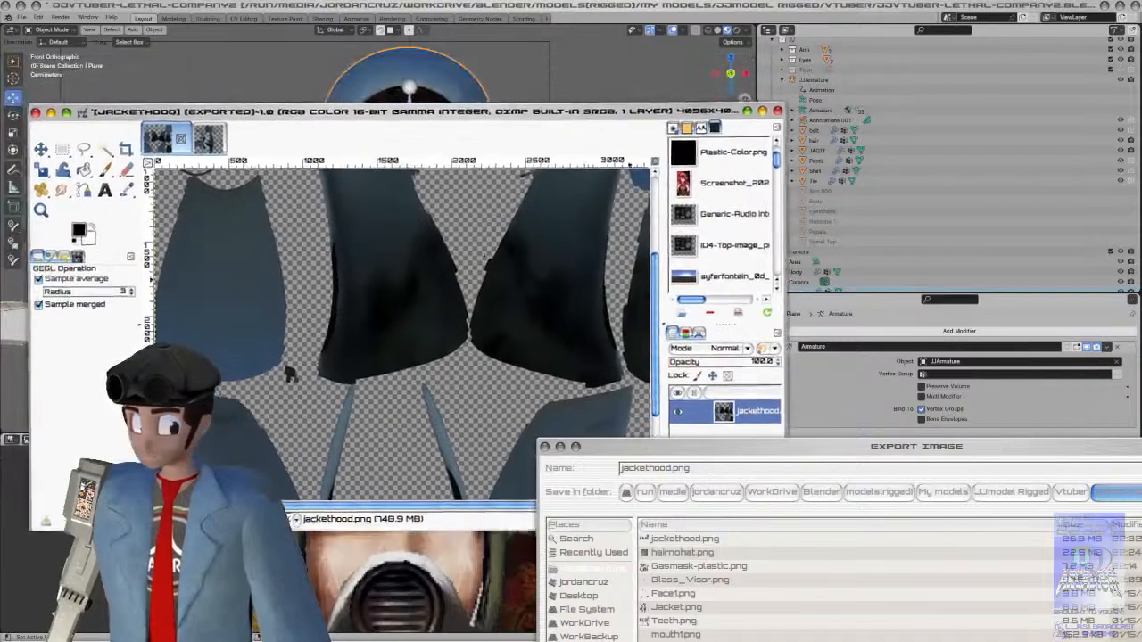
drag(870, 460, 538, 85)
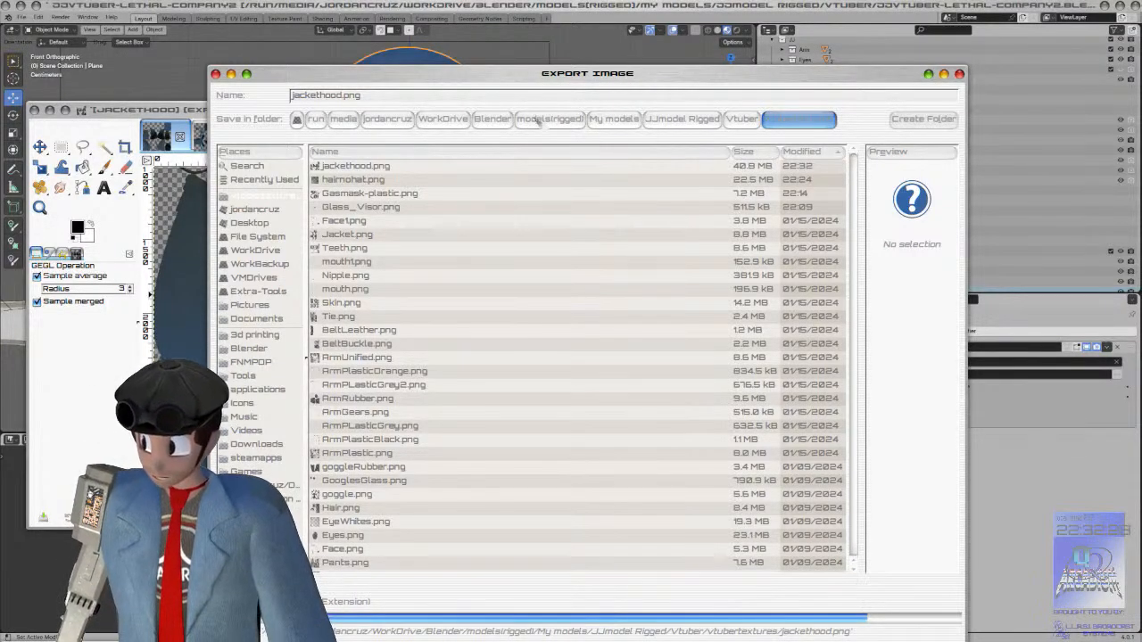
drag(282, 75, 645, 121)
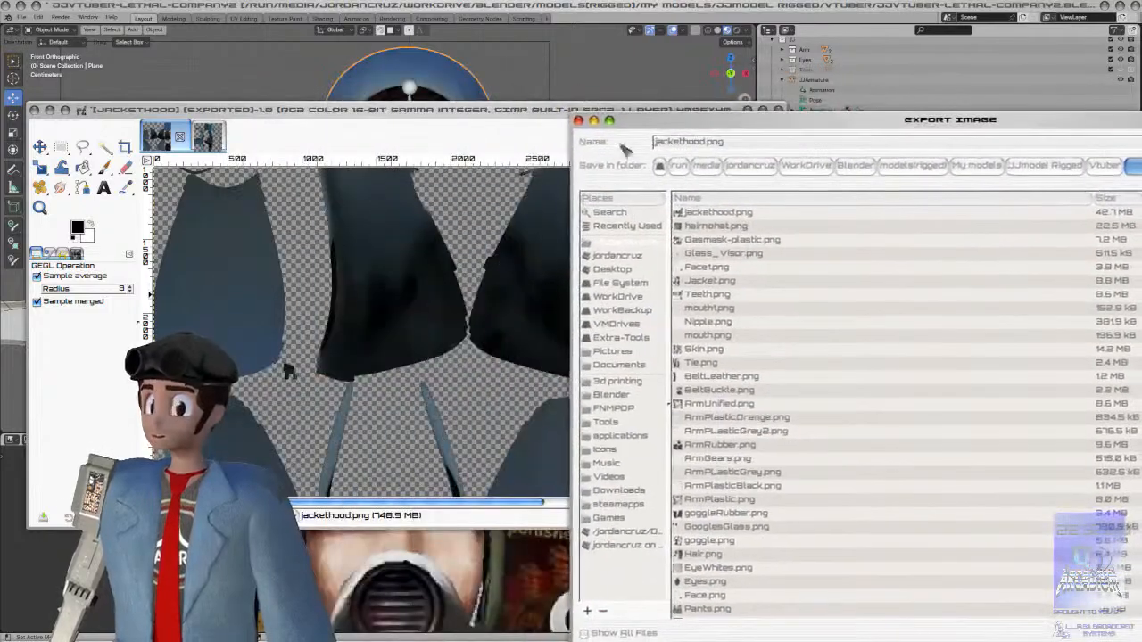
drag(477, 112, 514, 66)
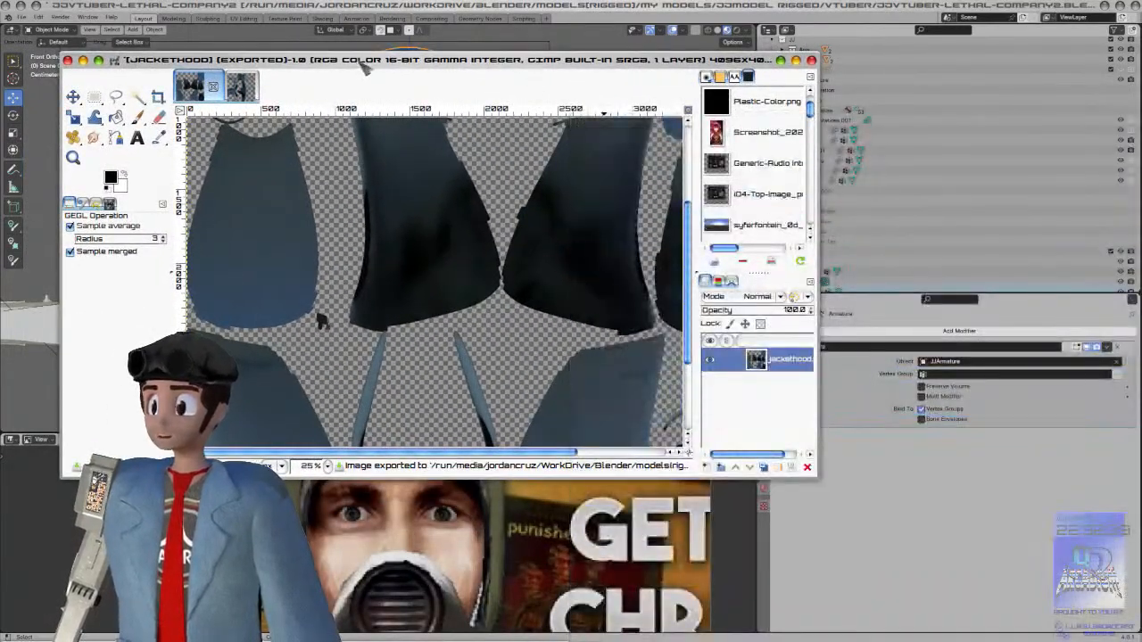
drag(365, 70, 556, 179)
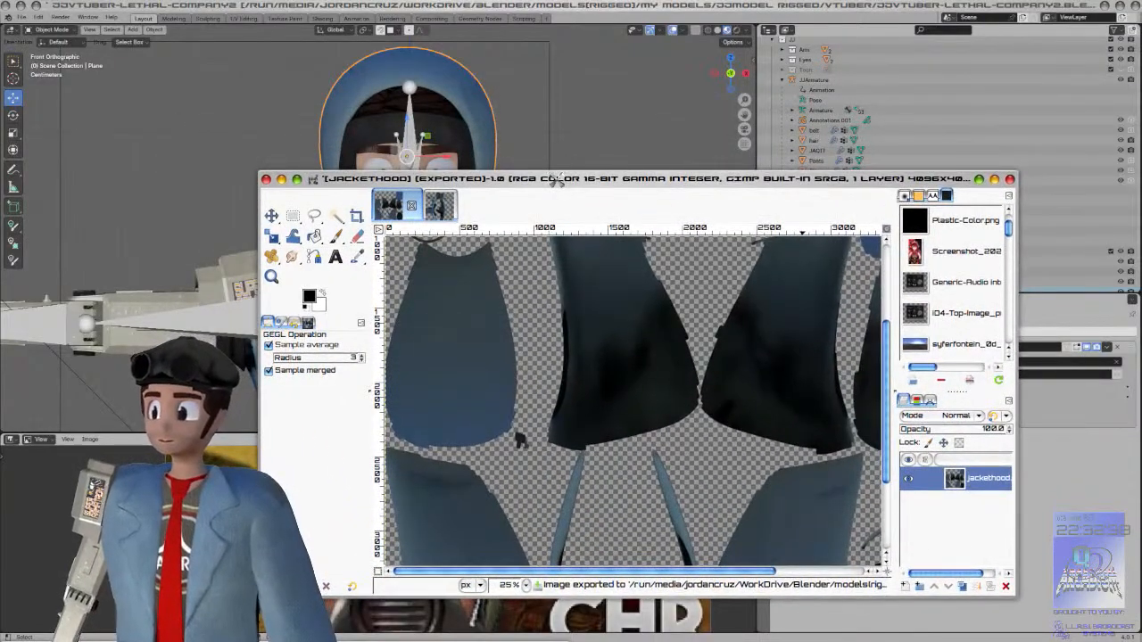
drag(564, 184, 952, 284)
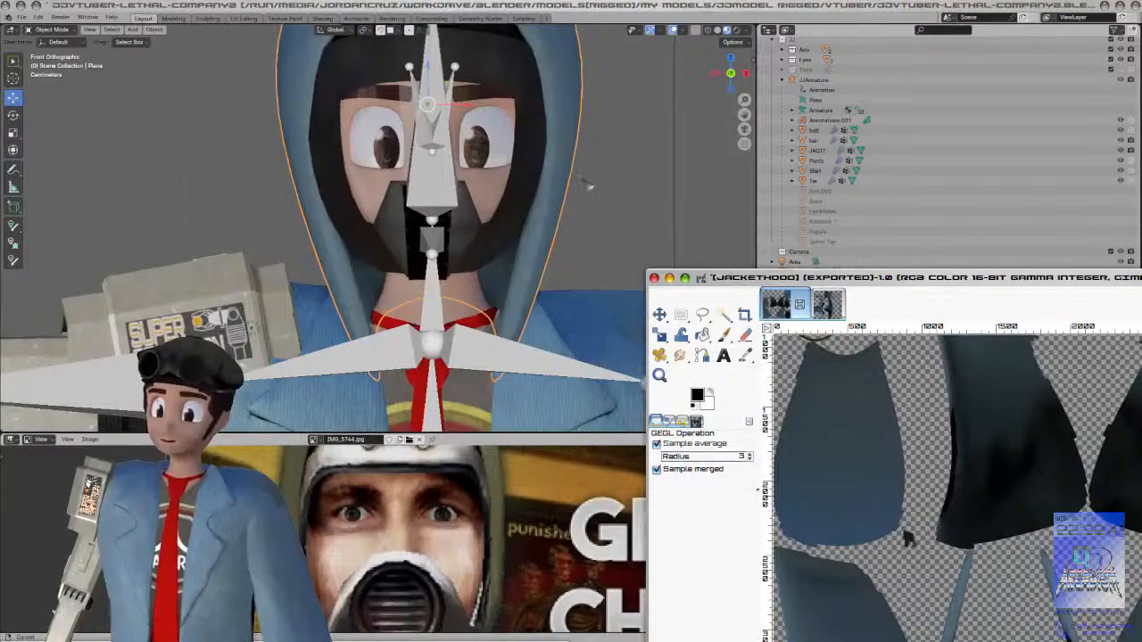
shift+middle_drag(595, 180, 555, 203)
click(176, 113)
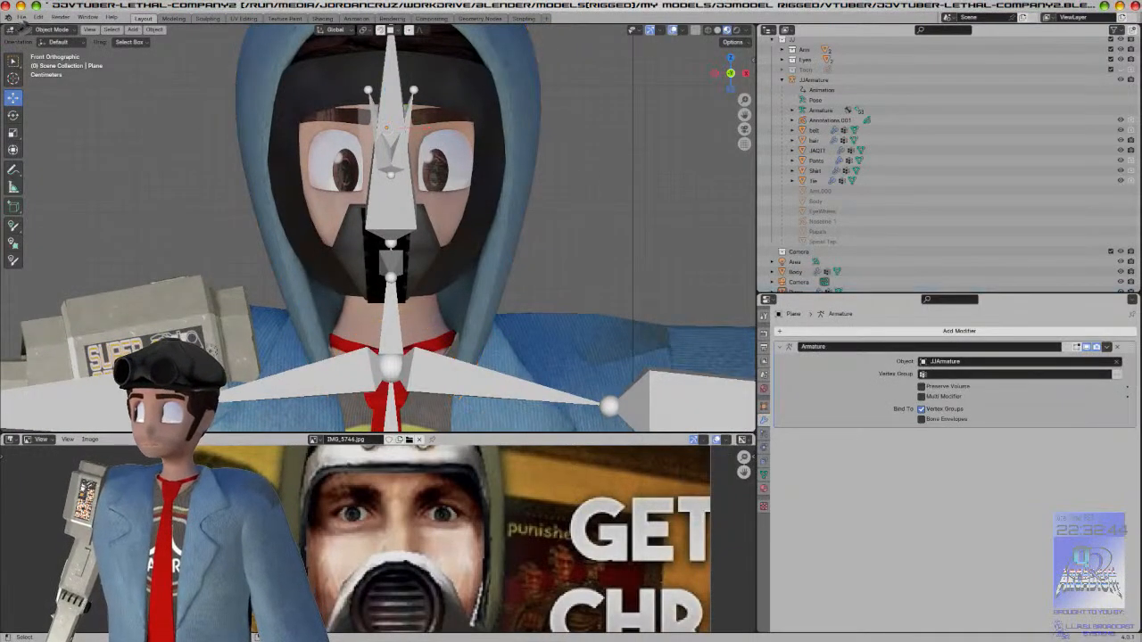
Step: Save the Blender file and select the hood and gas mask mesh for material editing
key(ctrl+s)
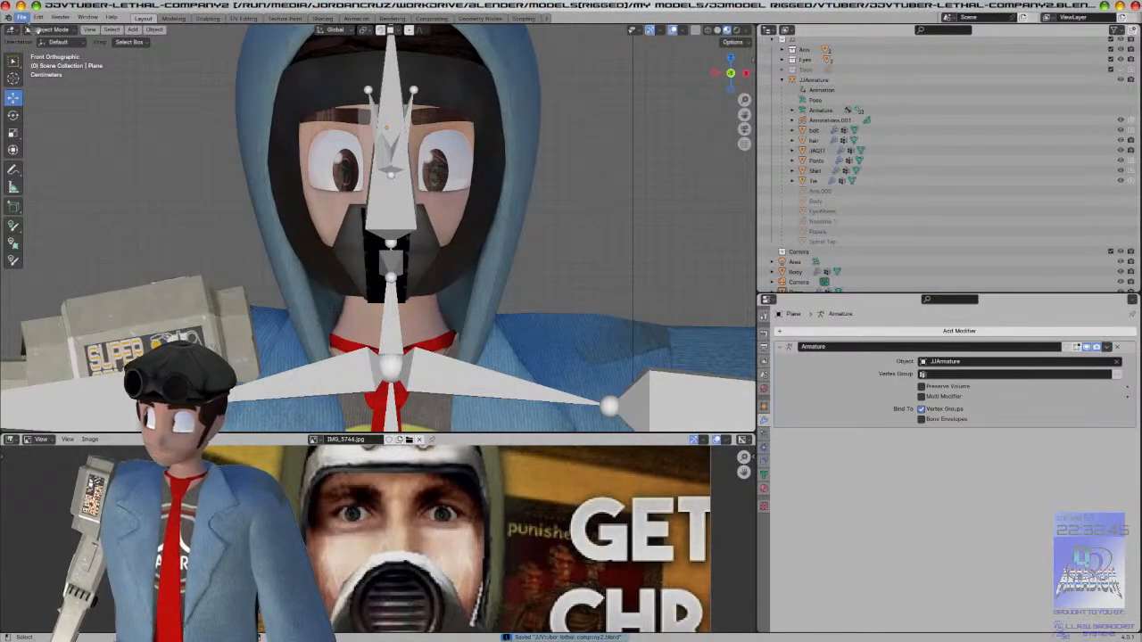
middle_drag(315, 240, 357, 254)
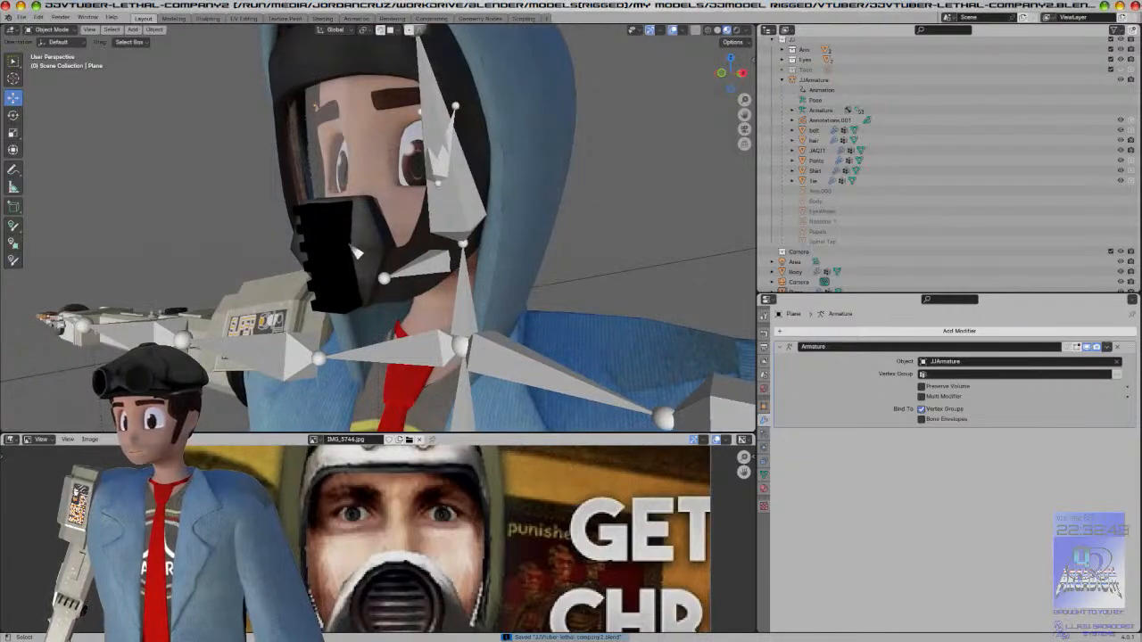
click(357, 253)
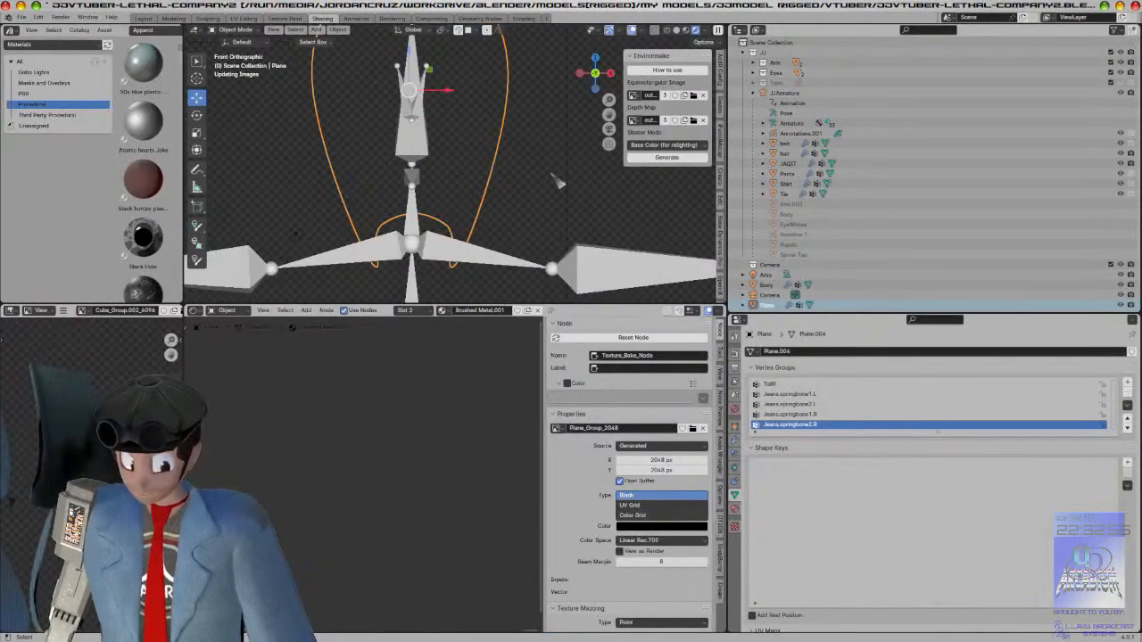
Step: Browse the vtubertextures folder for an image to load into the Brushed Metal.001 material's Plane_Group_2048 node
scroll(428, 471, up, 8)
scroll(420, 462, up, 3)
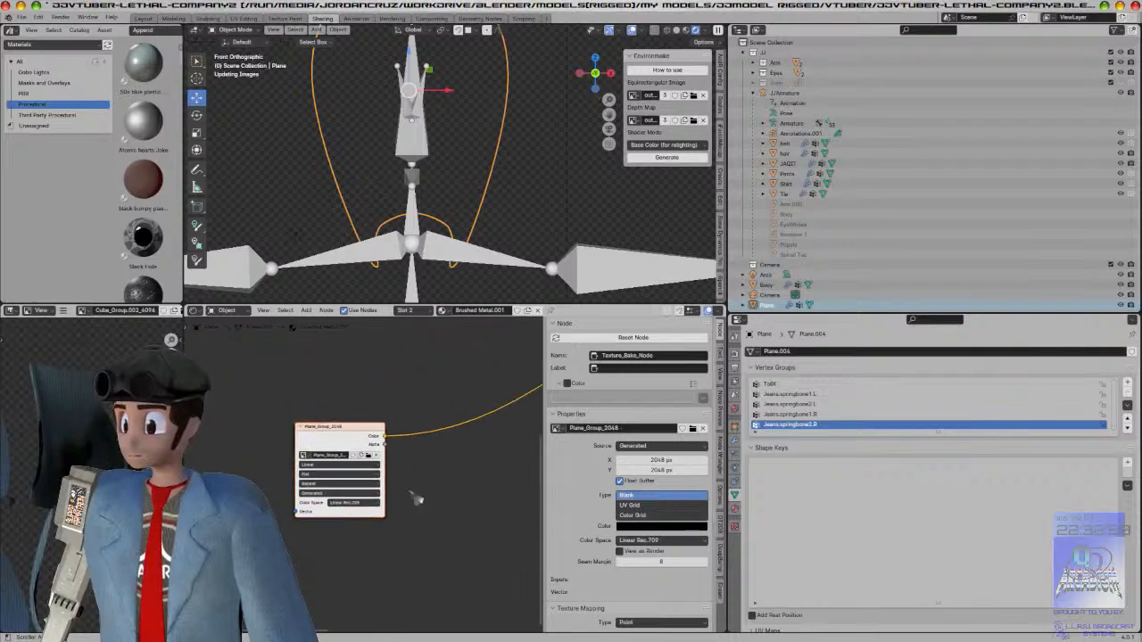
click(370, 445)
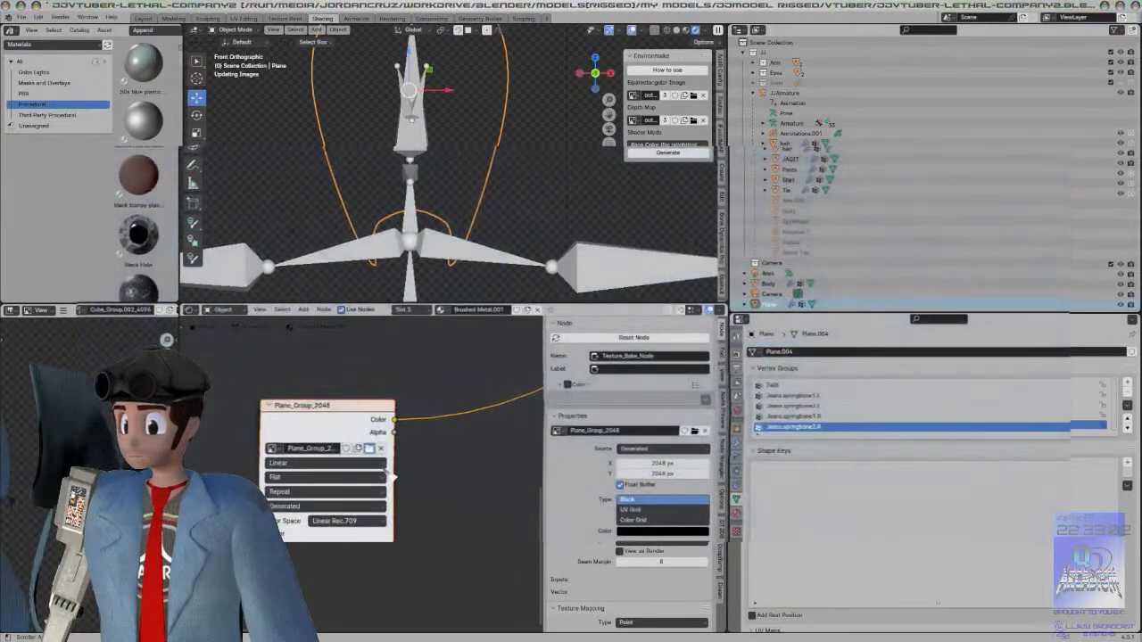
double_click(357, 379)
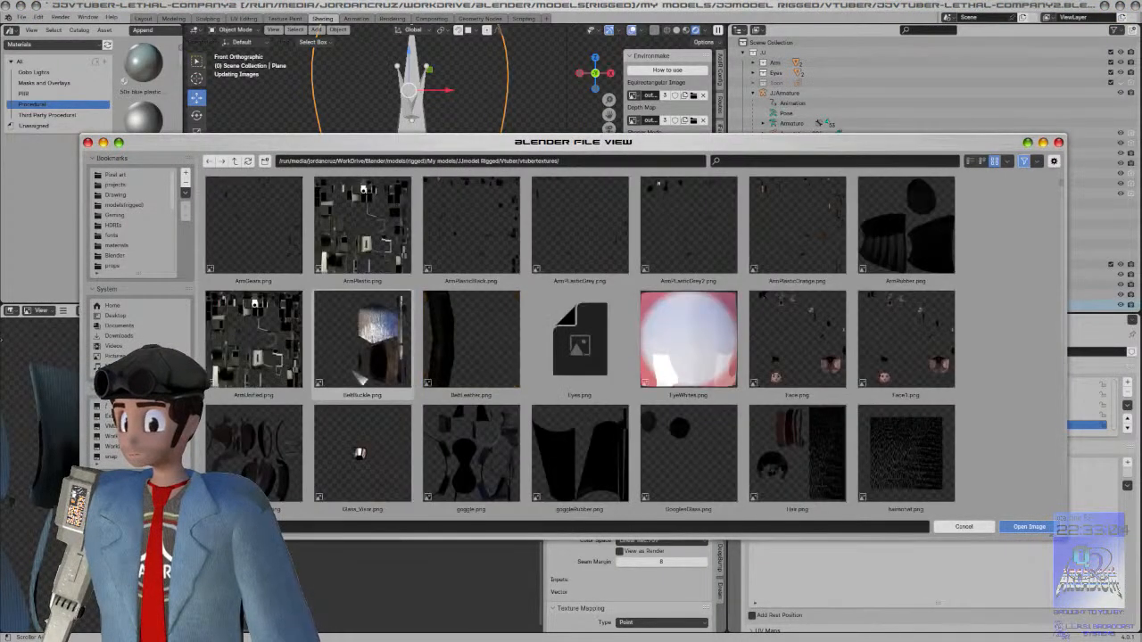
scroll(464, 411, down, 6)
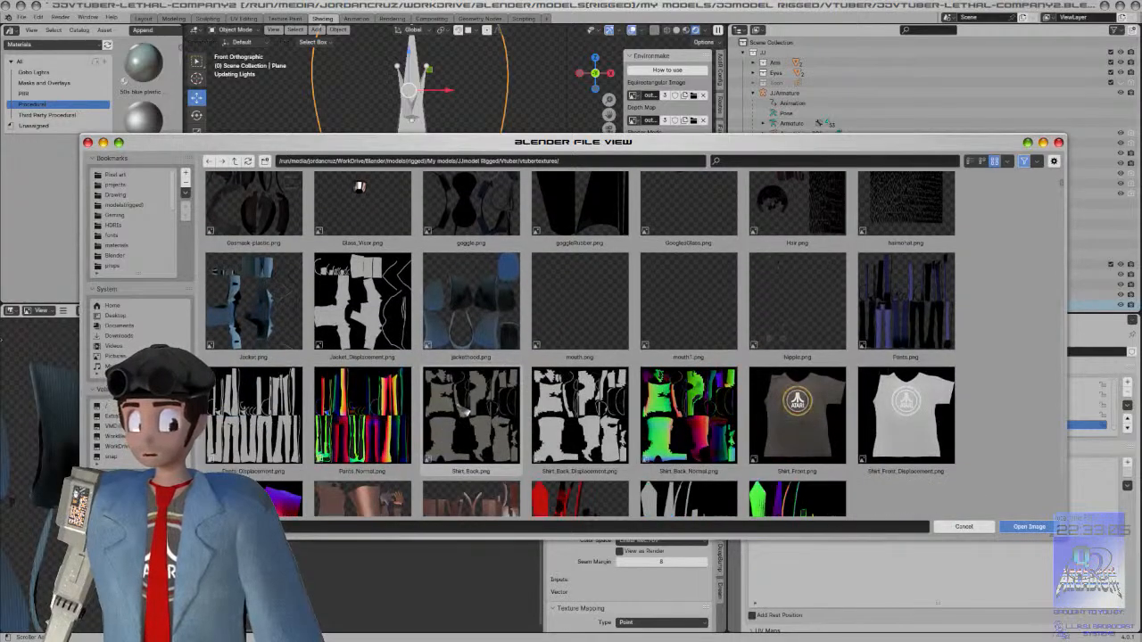
scroll(464, 406, up, 2)
scroll(463, 408, up, 4)
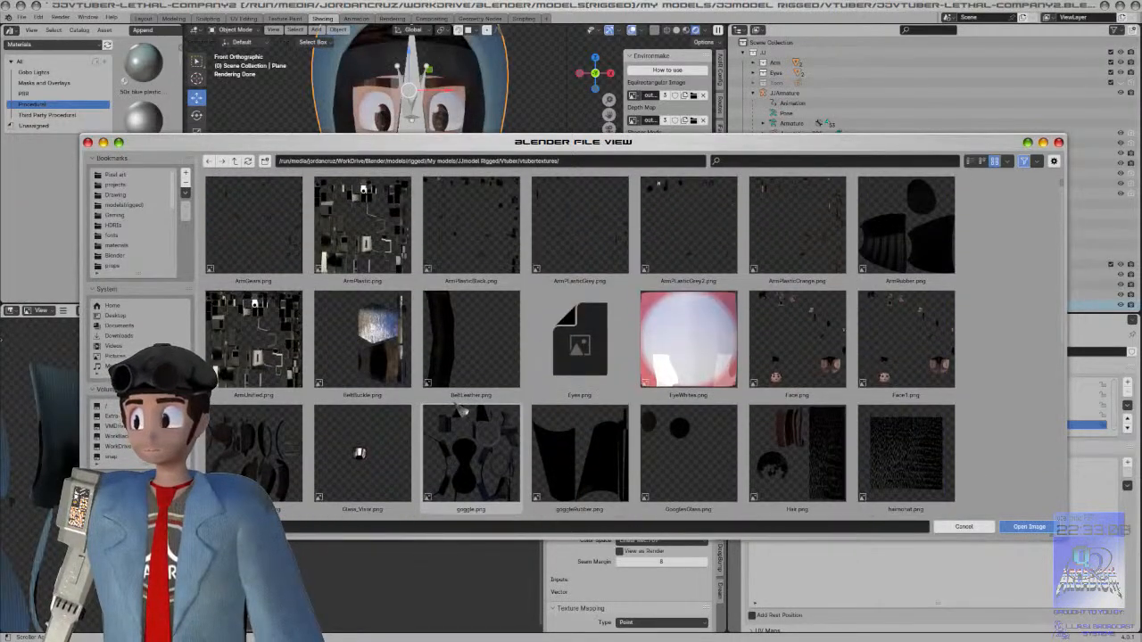
click(965, 526)
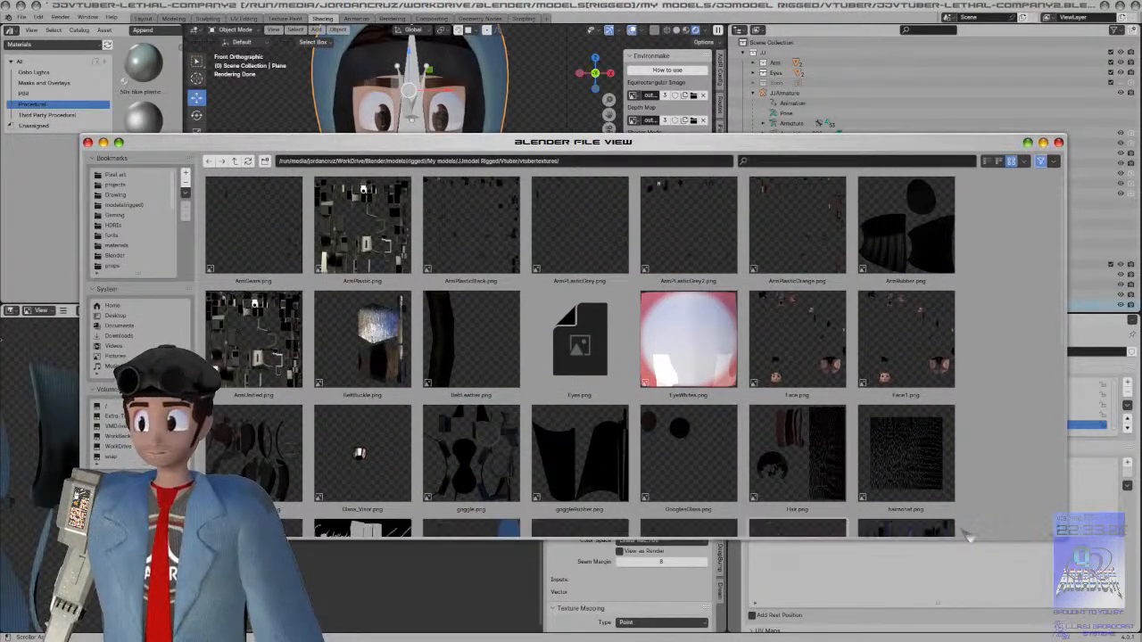
Step: Delete the blank Plane_Group_2048 image node and connect the NodeGroup.029 BSDF to the material output
drag(300, 431, 314, 517)
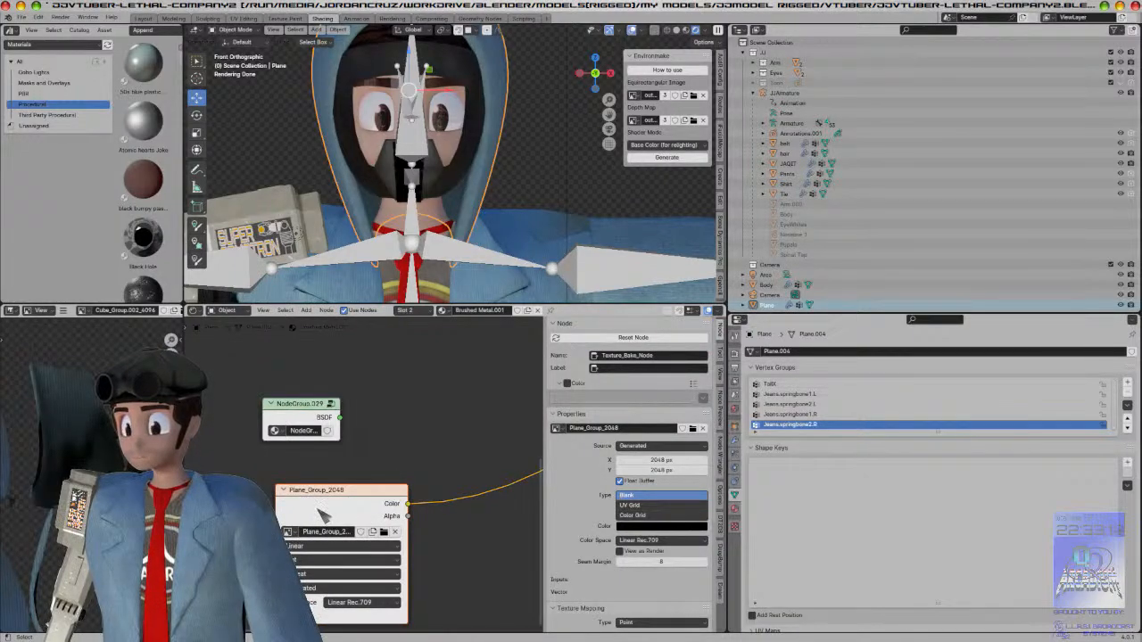
key(x)
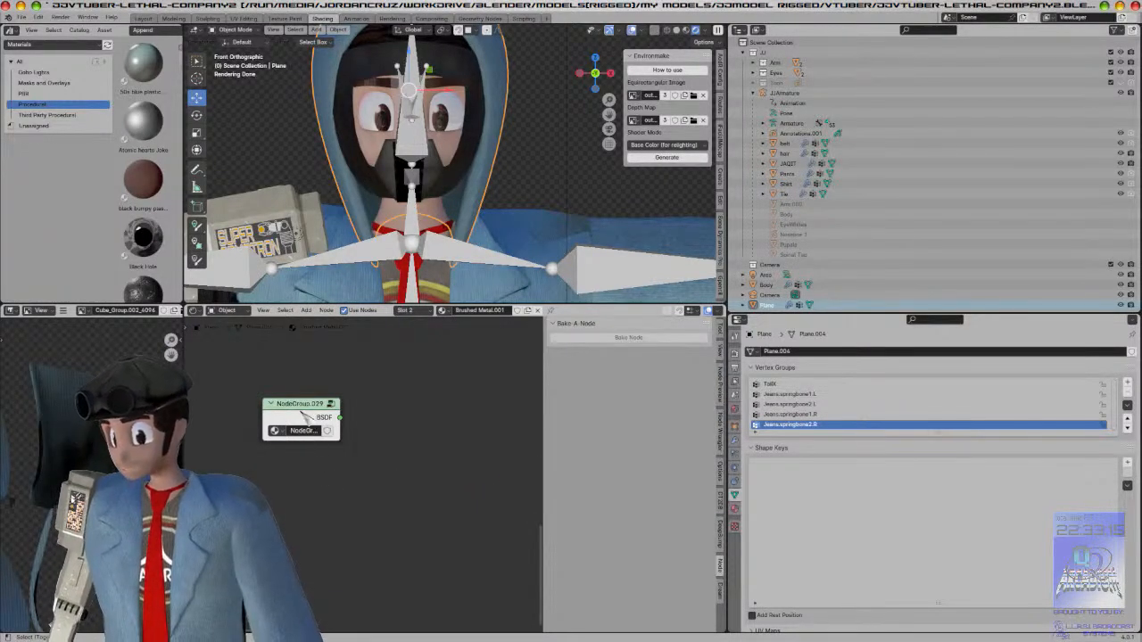
click(308, 418)
scroll(308, 420, down, 2)
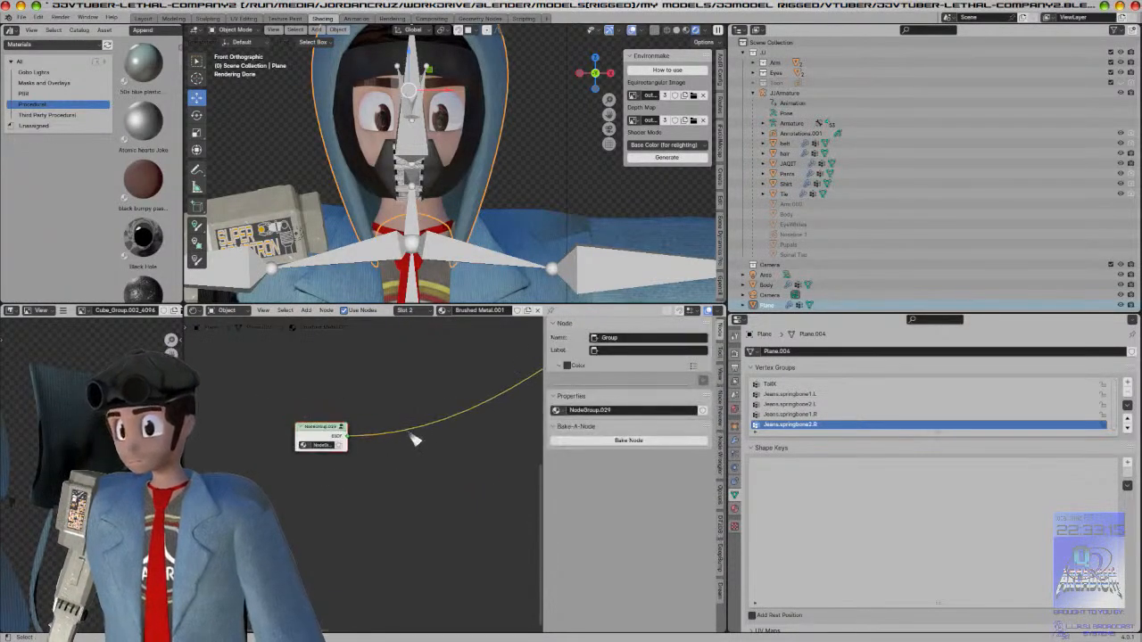
Step: Bake the NodeGroup.029 BSDF output at 2048 resolution with a margin of 5, replacing the node with the result
click(628, 440)
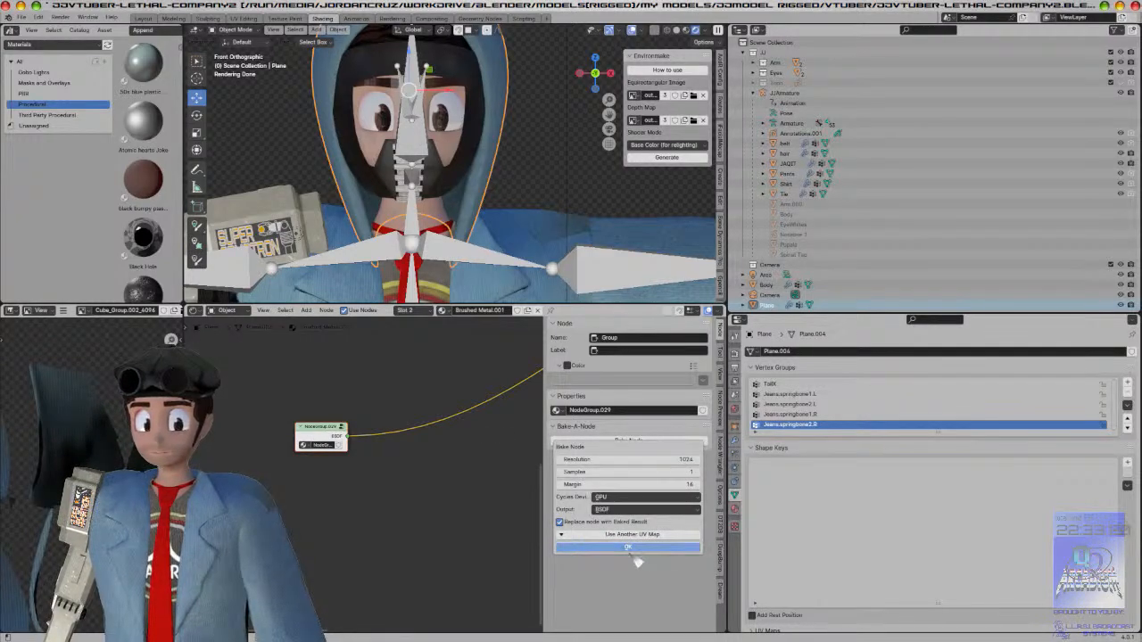
click(629, 483)
text(2)
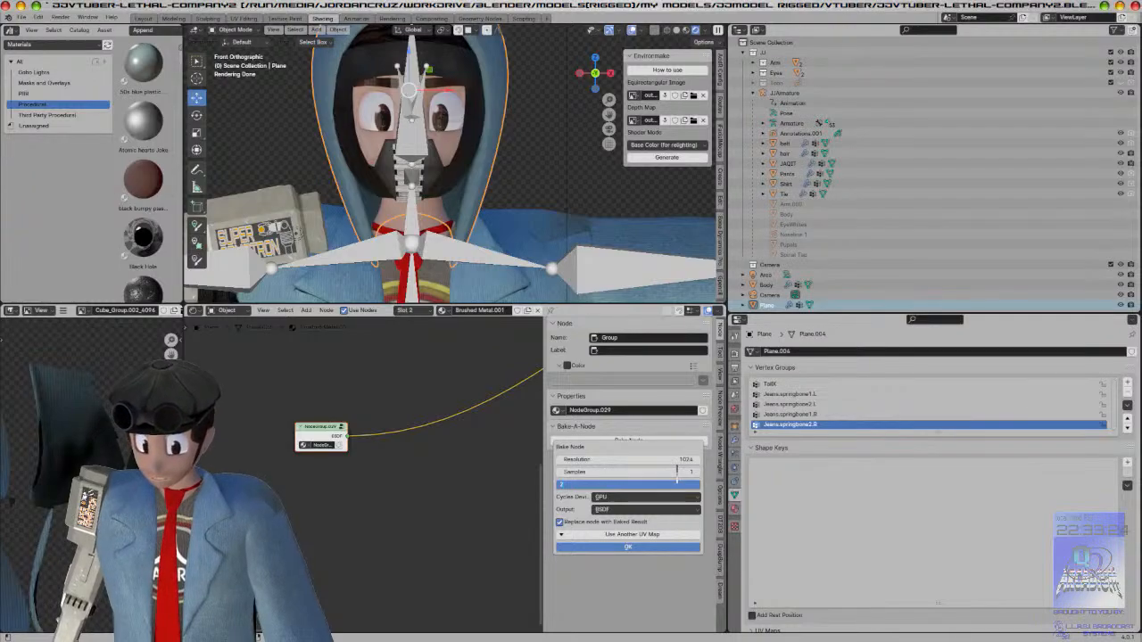
click(667, 459)
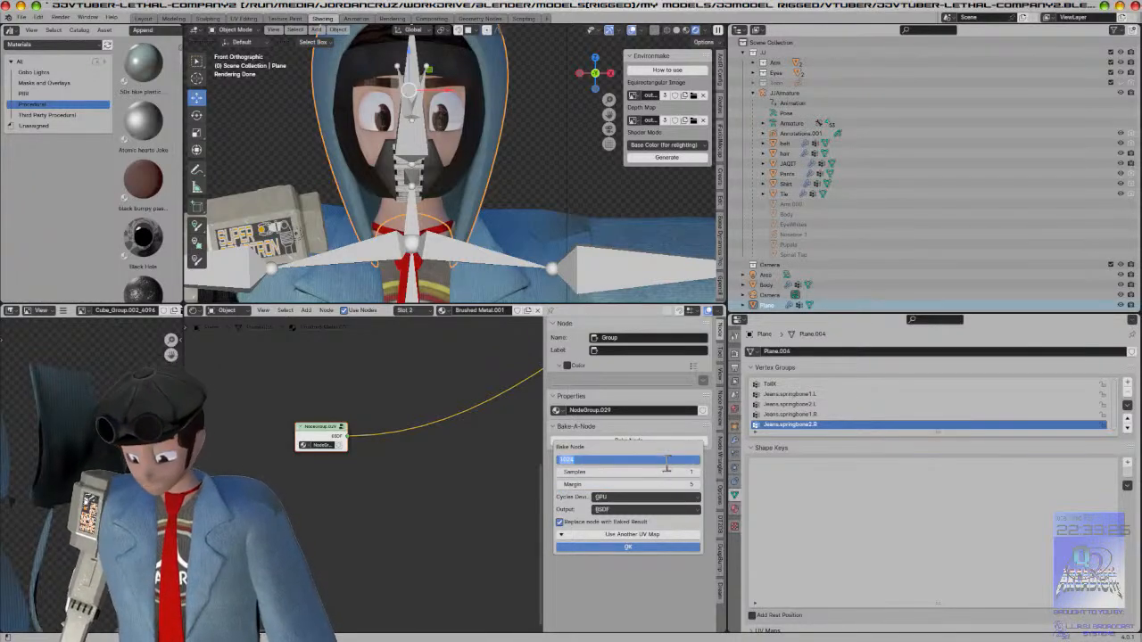
click(666, 462)
text(*2)
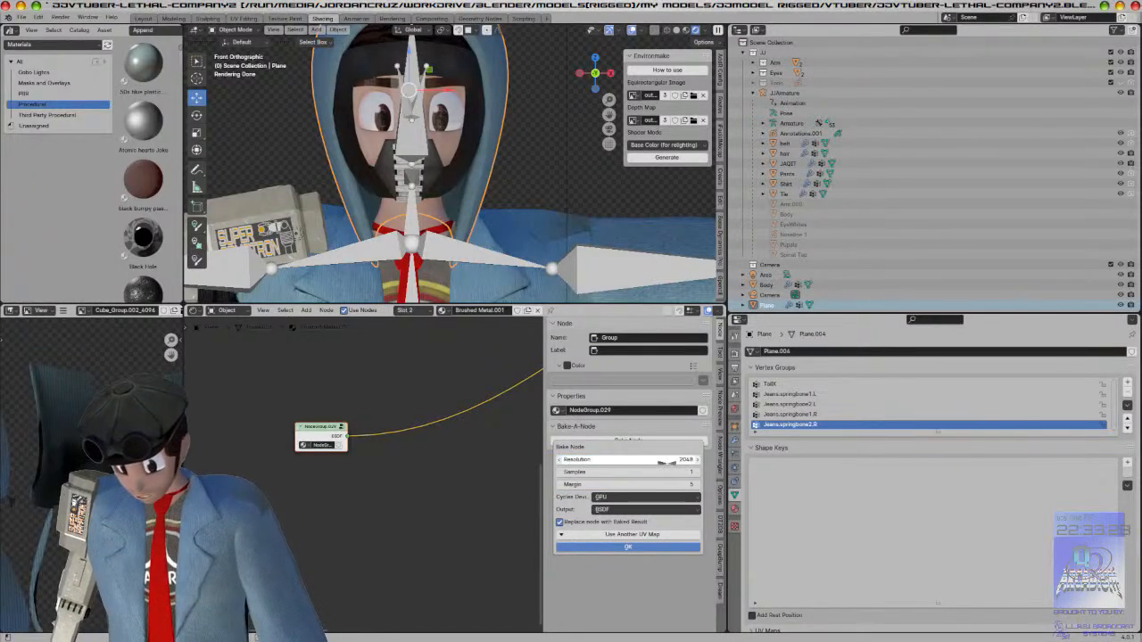
key(Return)
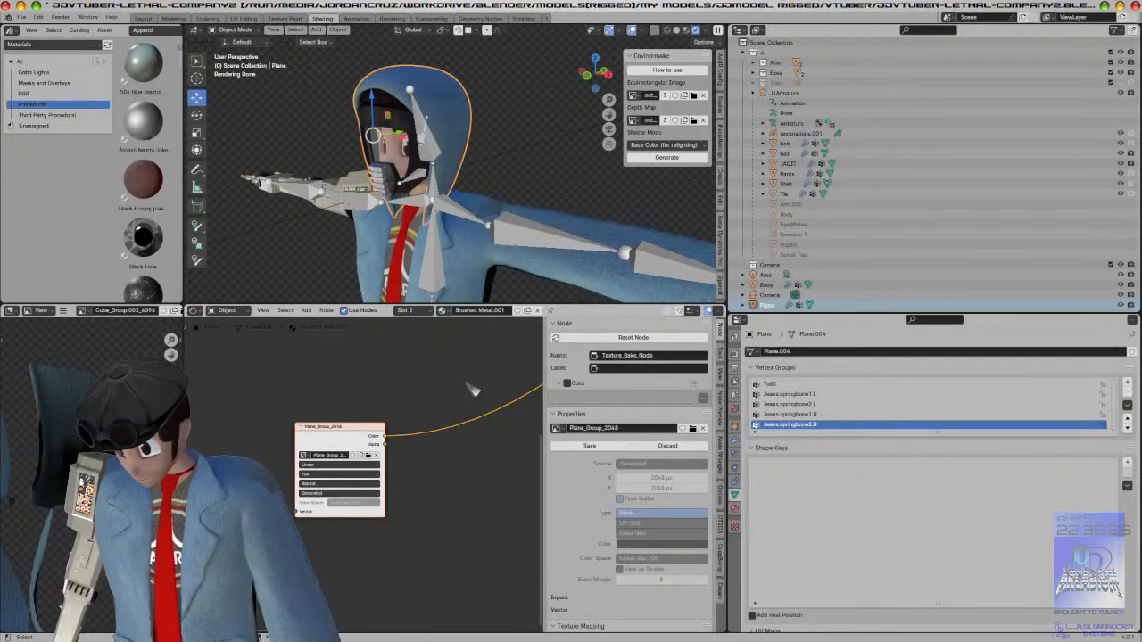
Step: Move the baked texture node clear of the original node group and show Plane_Group_2048 in the image editor
key(KP_1)
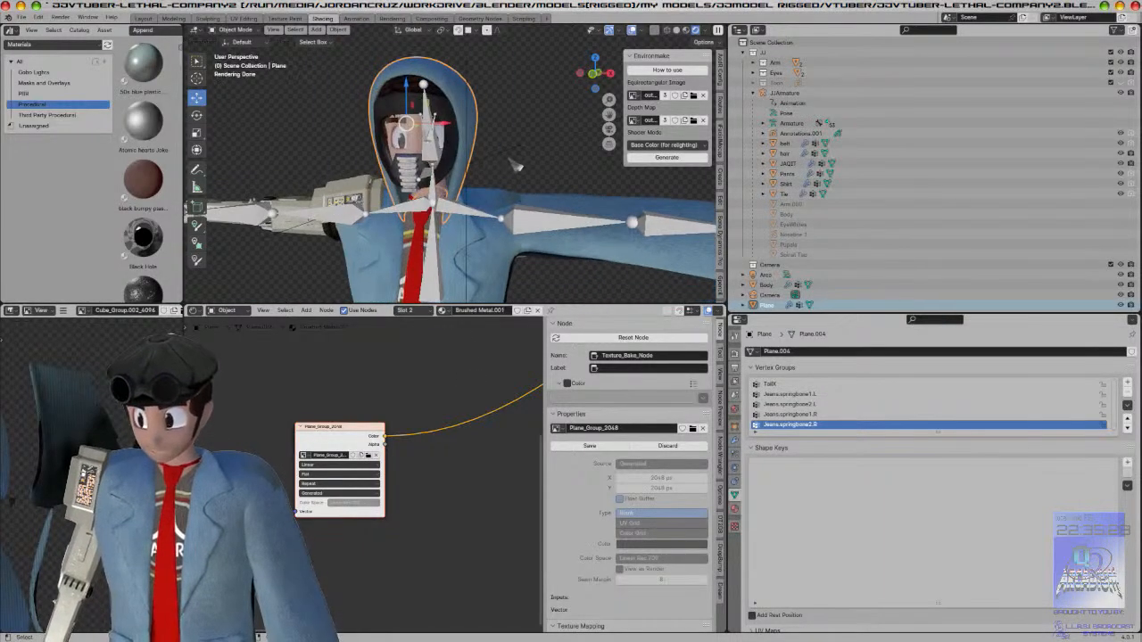
scroll(359, 376, up, 2)
scroll(359, 374, up, 4)
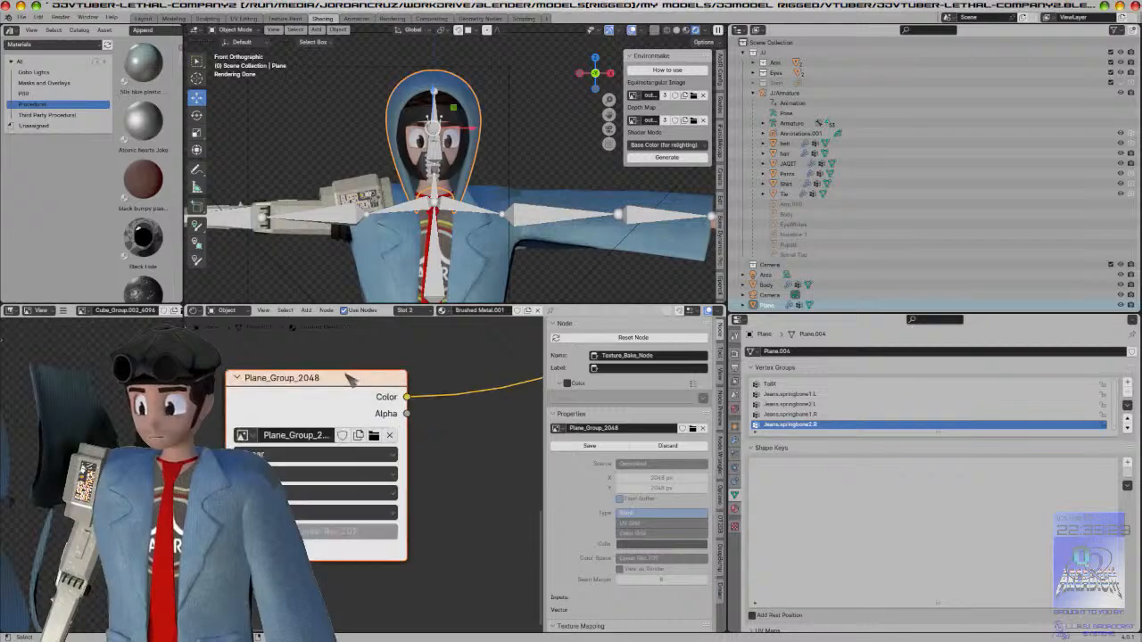
middle_drag(343, 402, 462, 488)
scroll(344, 407, down, 5)
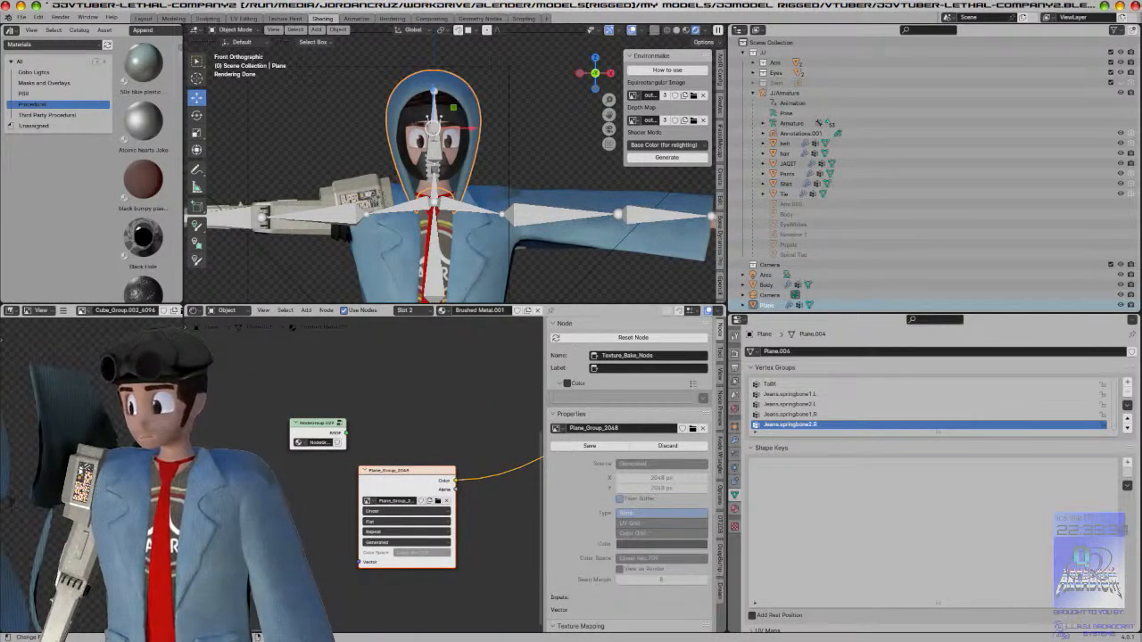
click(83, 310)
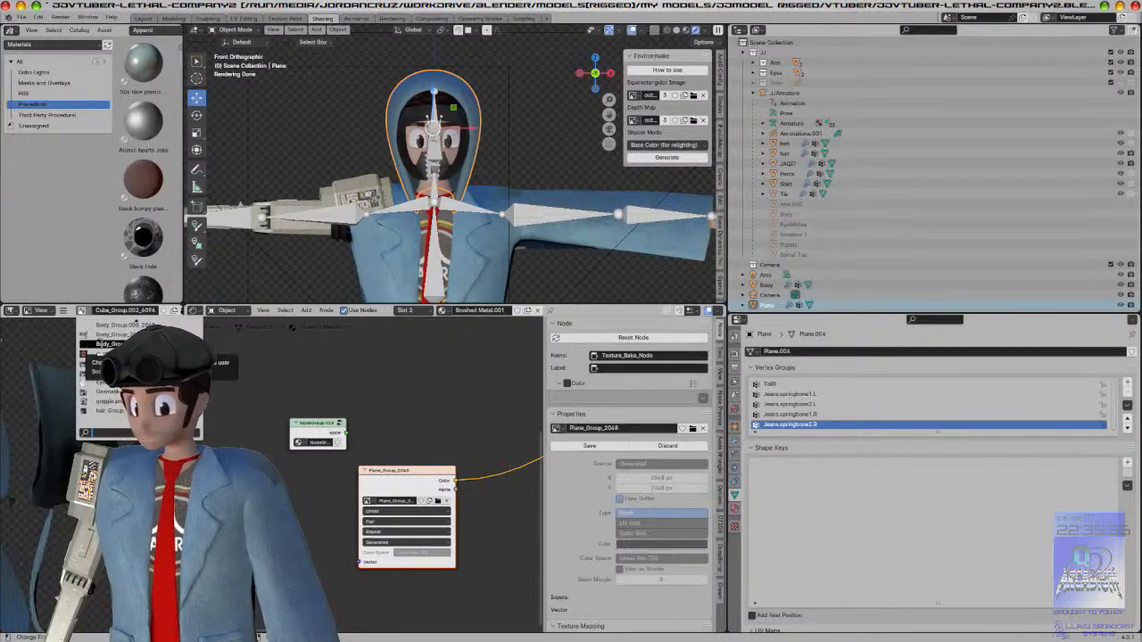
text(pl)
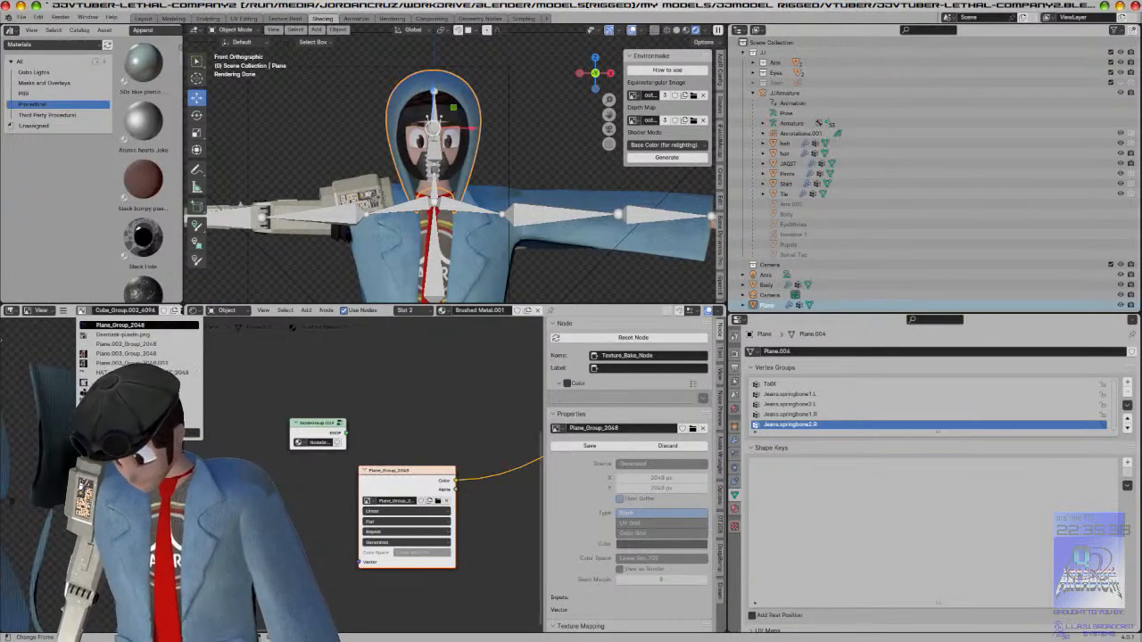
click(119, 325)
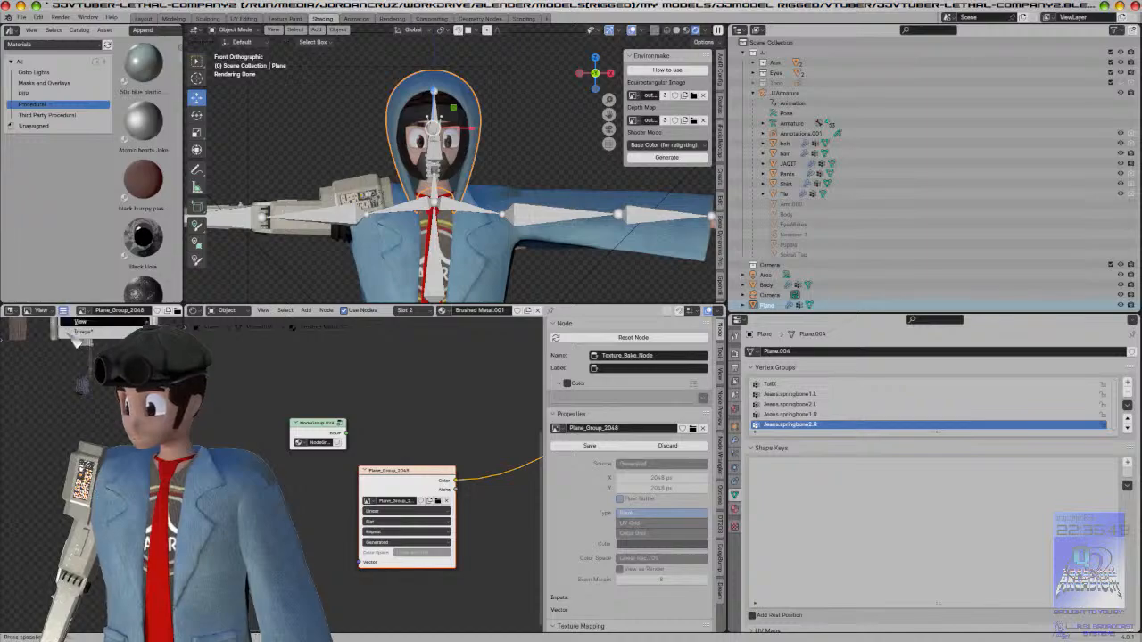
Step: Save the baked image as GasmaskMetal.png in the vtubertextures folder, deselect everything and save the Blender file
click(201, 408)
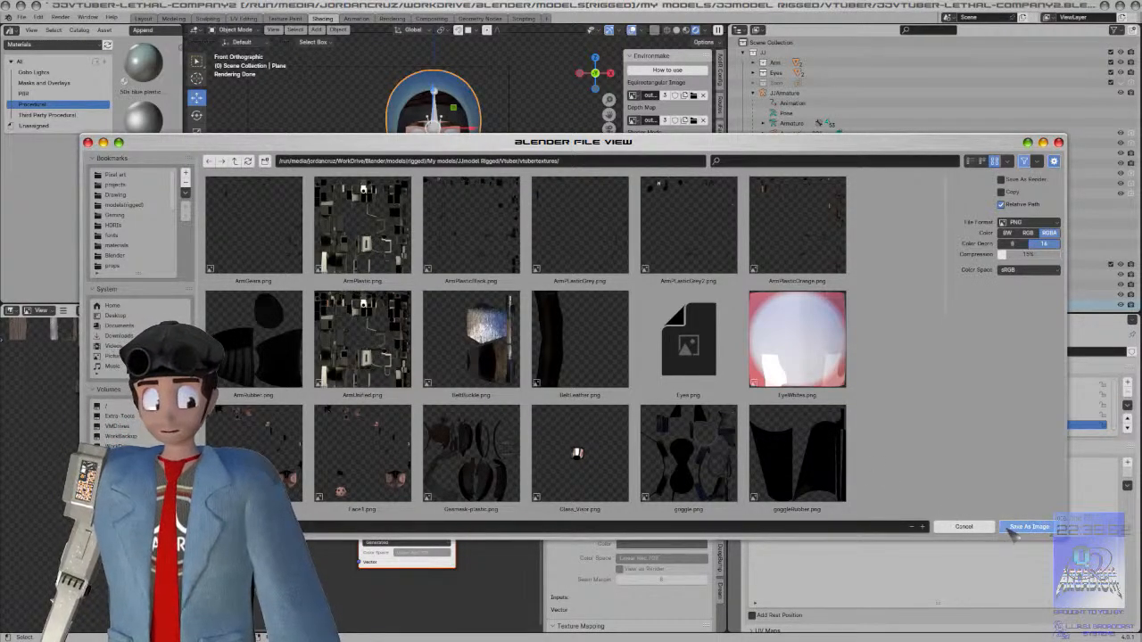
click(1014, 530)
scroll(540, 168, up, 5)
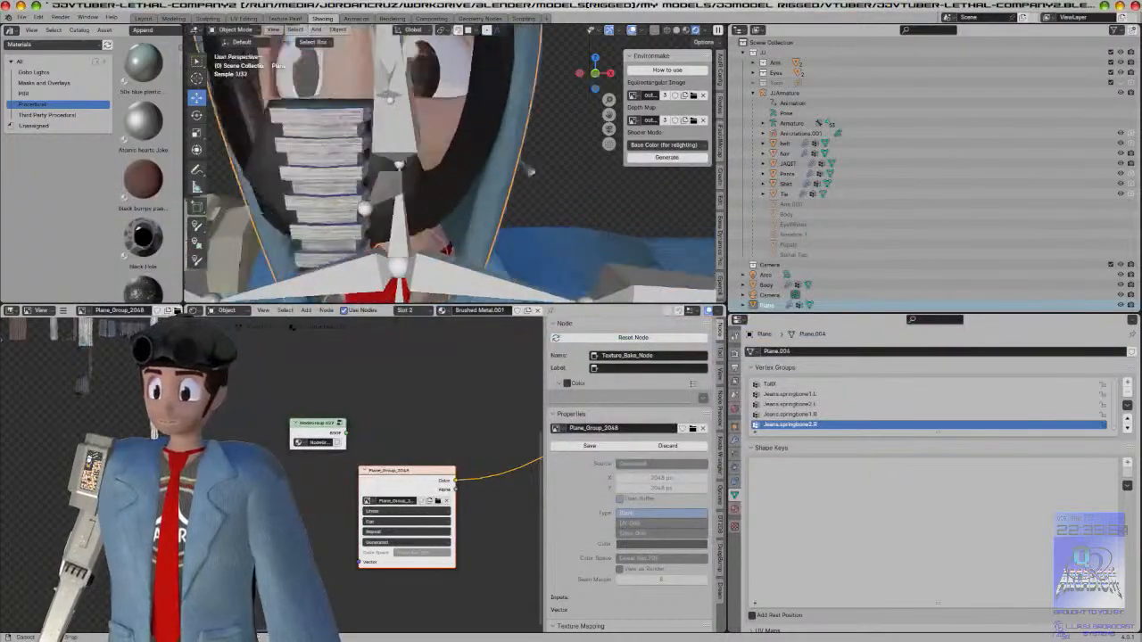
middle_drag(533, 170, 515, 170)
key(a)
key(a)
key(ctrl+s)
Step: Paste the copied MToon_unversioned node into Brushed Metal.001 and insert it between the baked texture and the material output
scroll(425, 358, down, 4)
scroll(424, 359, down, 5)
click(424, 358)
key(ctrl+v)
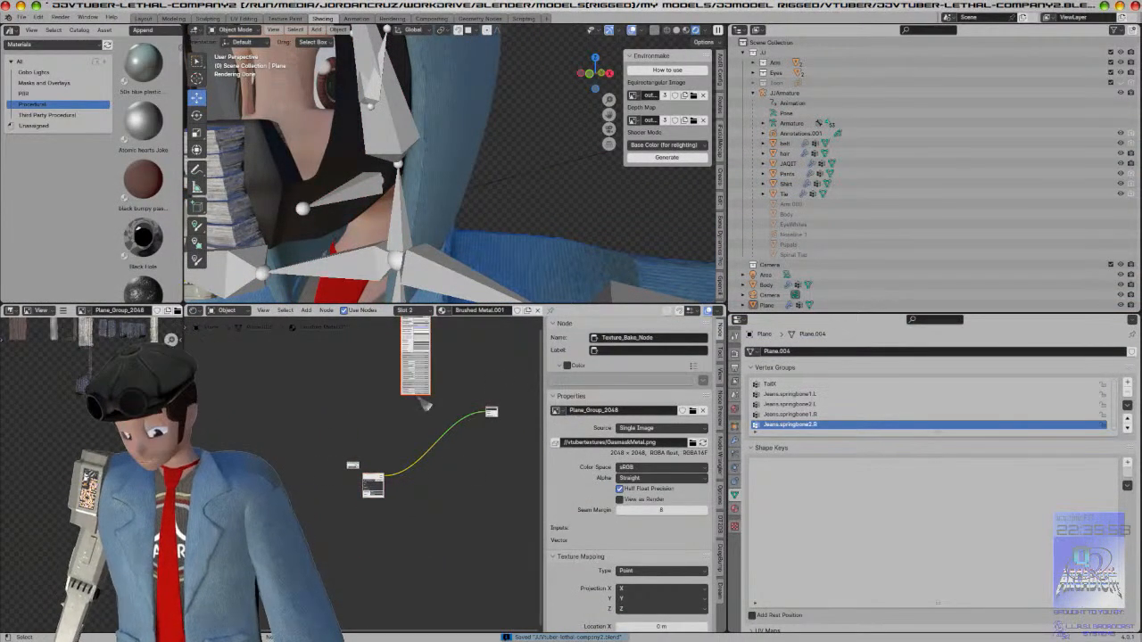
key(g)
click(454, 495)
scroll(516, 398, up, 5)
middle_drag(504, 413, 404, 473)
scroll(404, 473, up, 4)
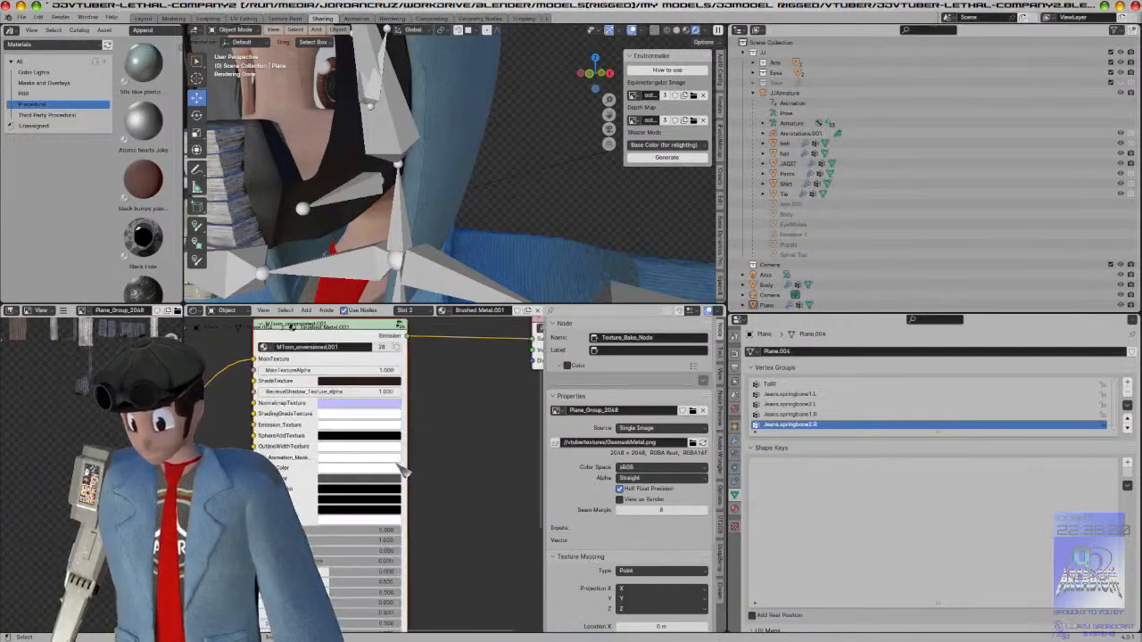
Step: Set the MToon node's ShadeTexture colour to a dark grey with hue and saturation 0, and save the file
click(380, 384)
drag(448, 295, 446, 258)
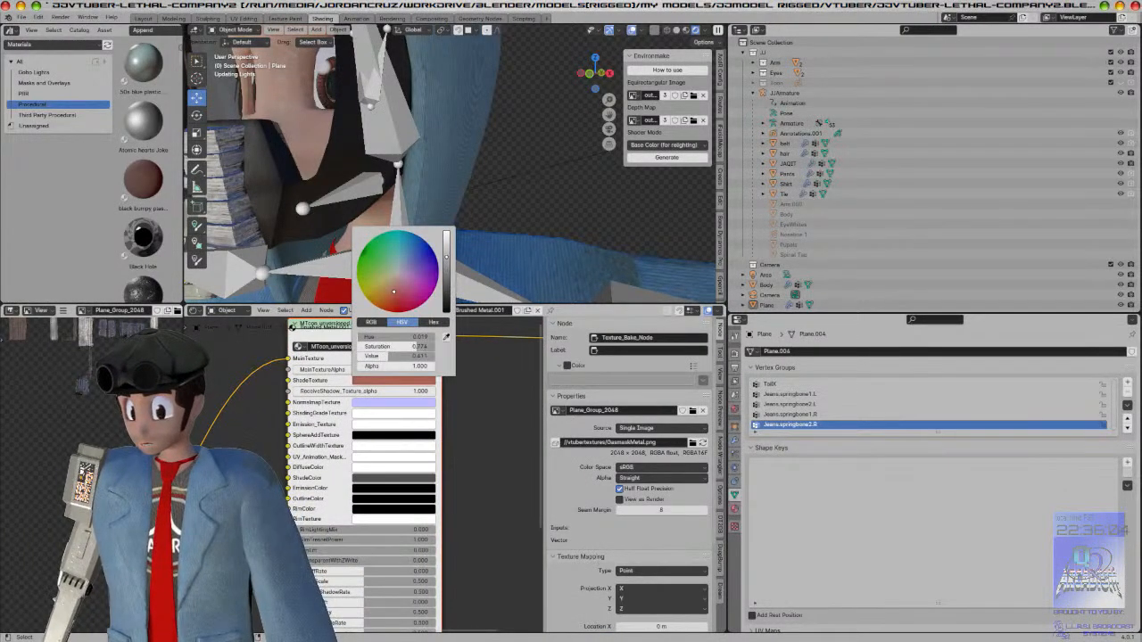
drag(416, 346, 356, 347)
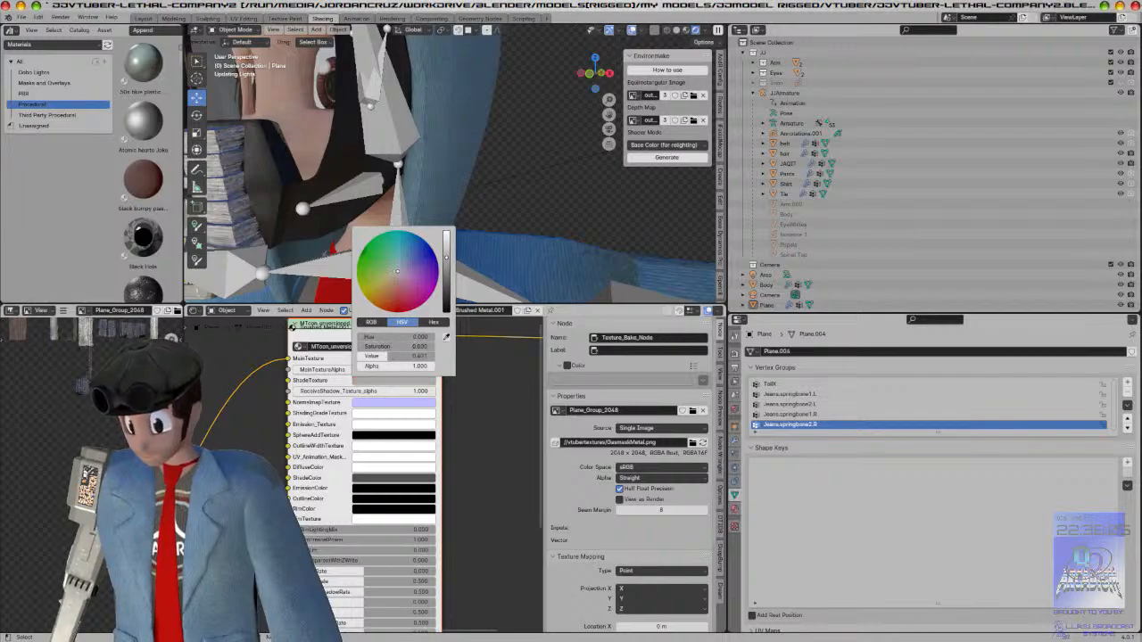
drag(447, 266, 448, 284)
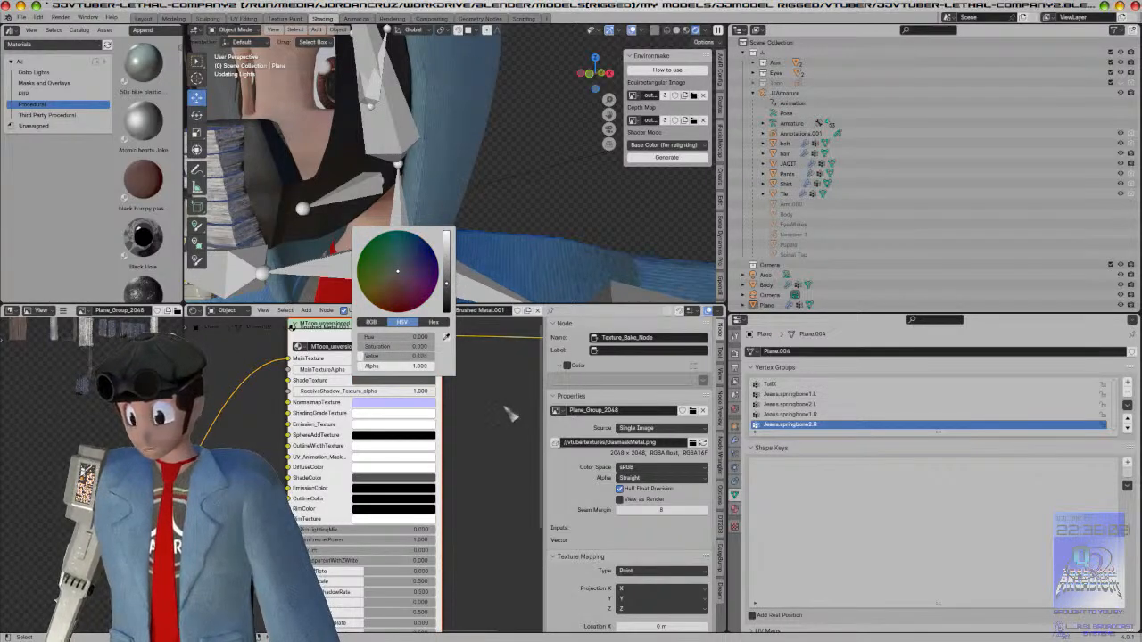
scroll(267, 444, down, 1)
middle_drag(268, 444, 420, 432)
scroll(411, 147, down, 5)
key(ctrl+s)
Step: Review the gas mask up close, select JJArmature in the front view and save the file
middle_drag(411, 188, 389, 240)
scroll(554, 199, up, 5)
key(KP_1)
scroll(388, 239, down, 9)
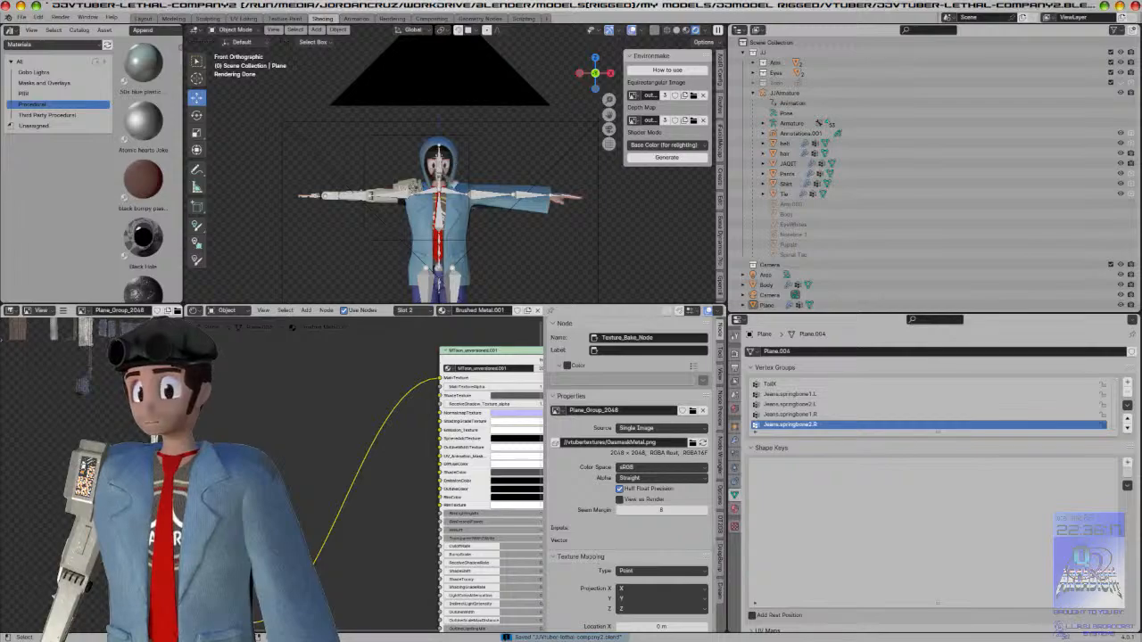
click(449, 225)
scroll(541, 245, up, 3)
shift+middle_drag(518, 274, 530, 232)
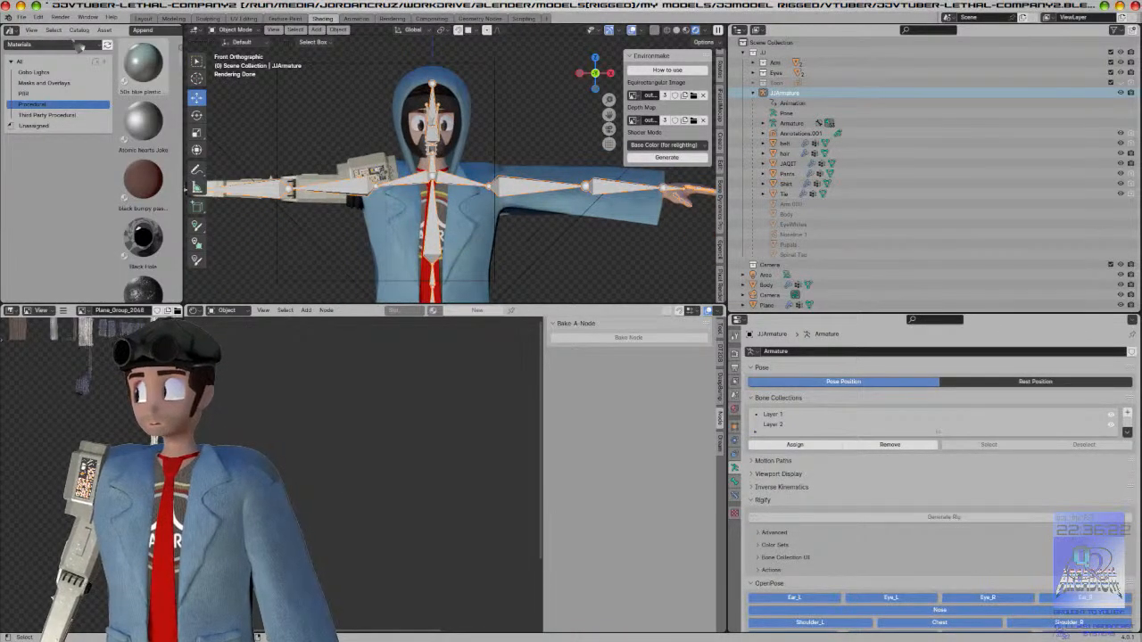
key(ctrl+s)
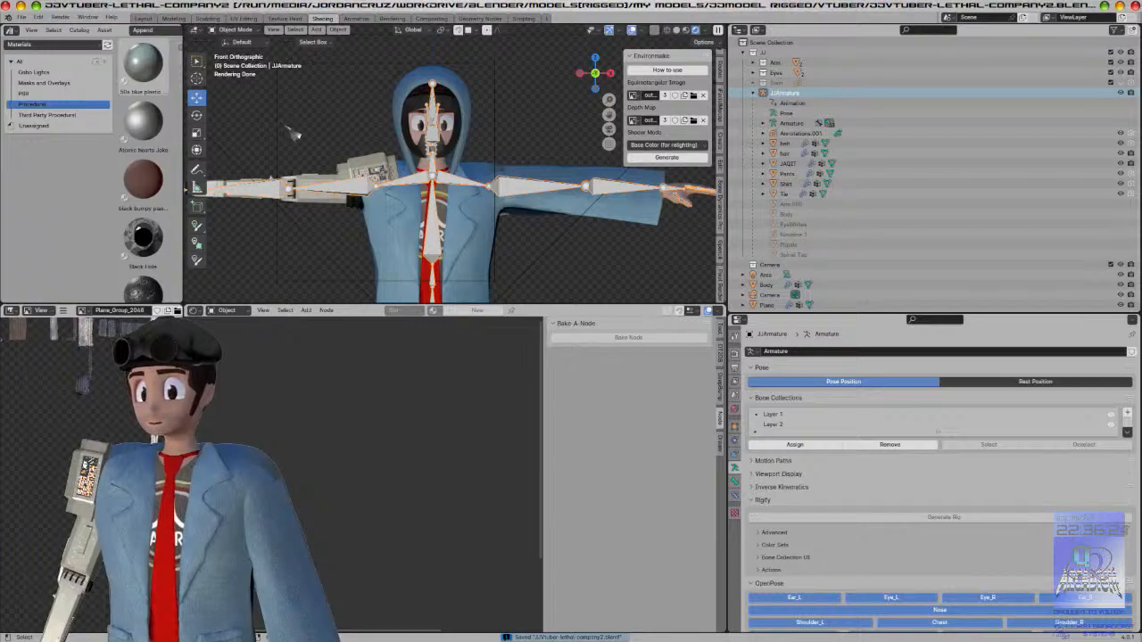
Step: Show the VRM add-on's tools and validate the VRM model
scroll(724, 114, up, 8)
scroll(725, 110, down, 10)
scroll(725, 115, down, 5)
click(721, 185)
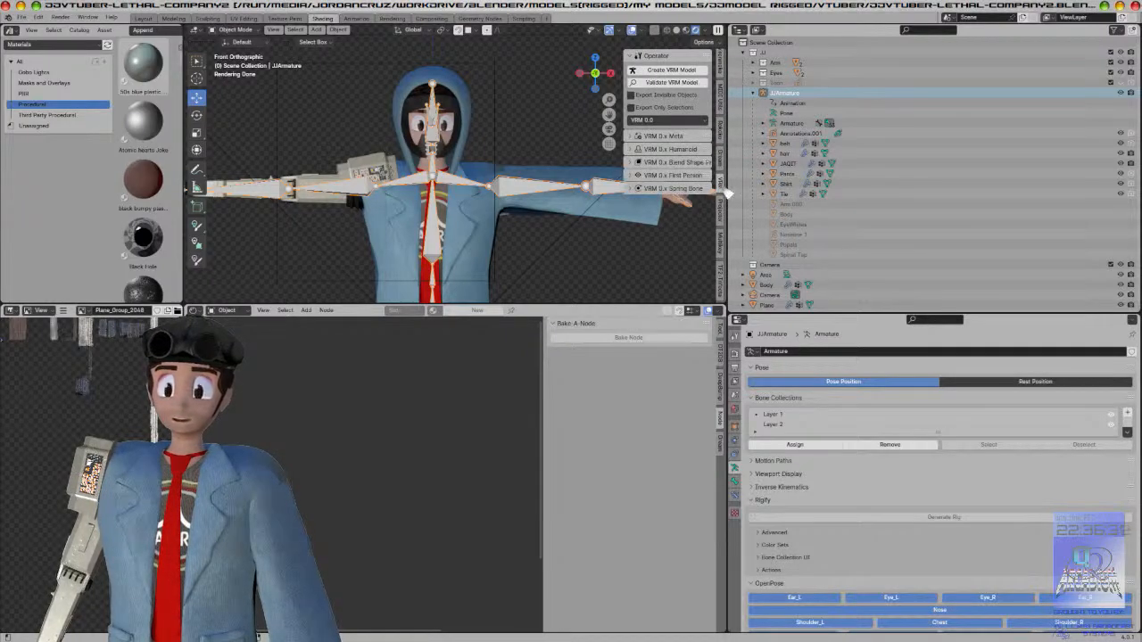
click(671, 82)
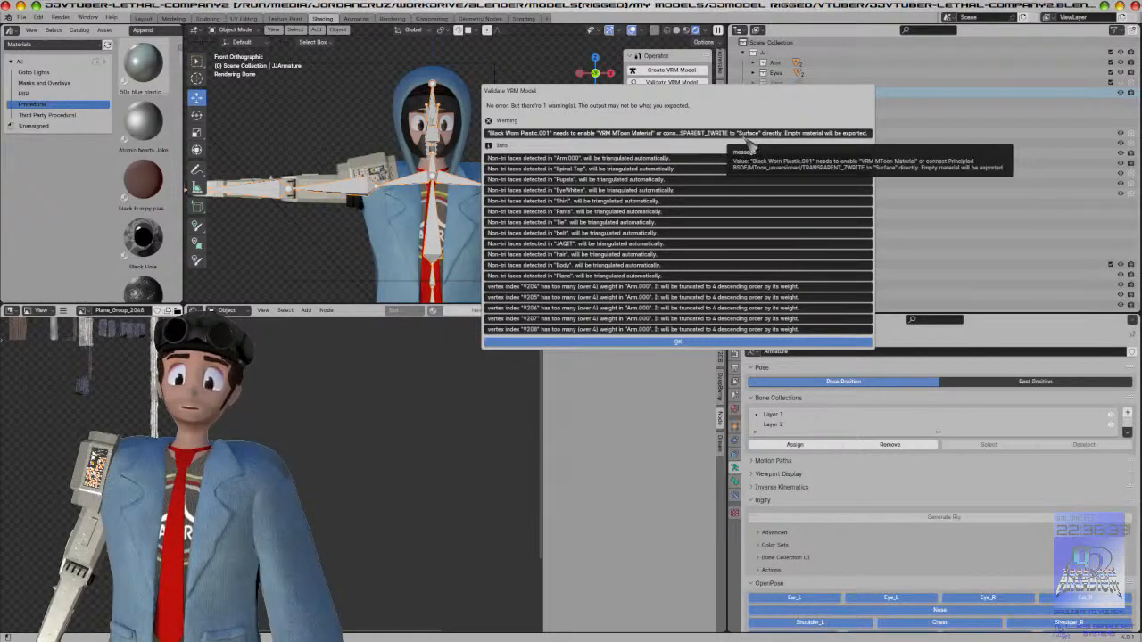
Step: Insert the MToon_unversioned node between the Gasmask-plastic.png texture and the output in Black Worn Plastic.001, and open its ShadeTexture colour
click(464, 132)
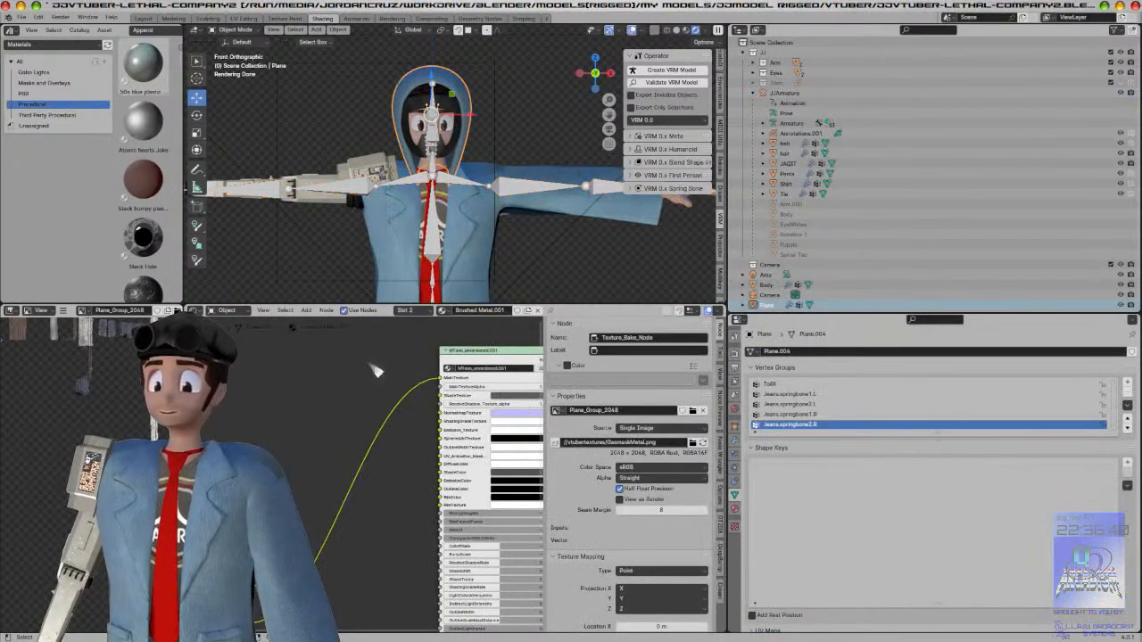
scroll(357, 431, down, 1)
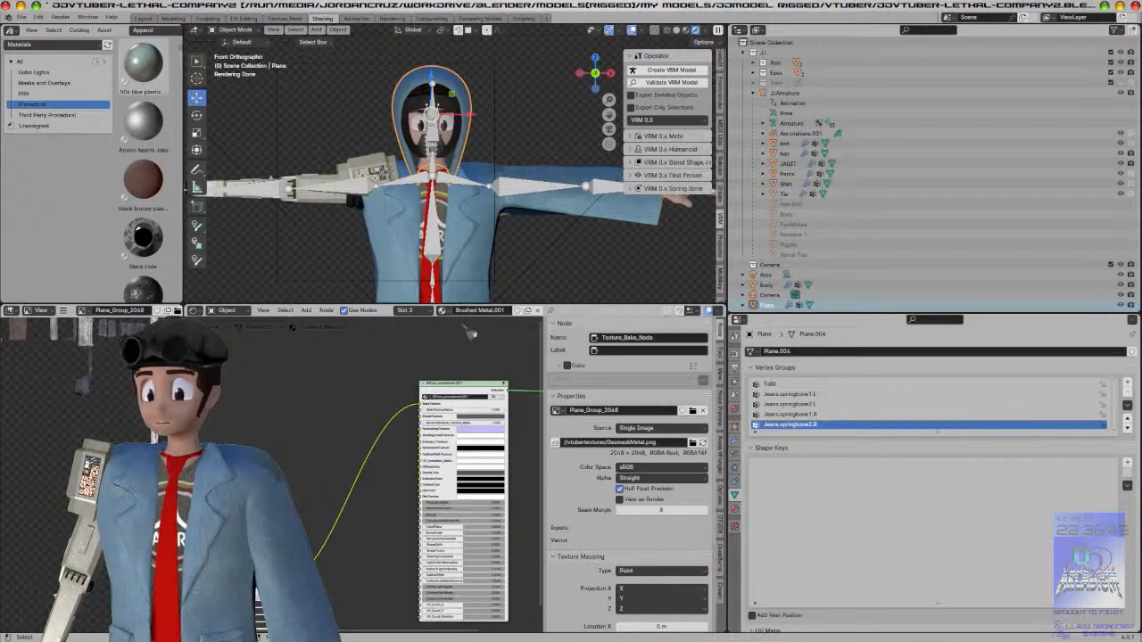
click(735, 509)
click(785, 353)
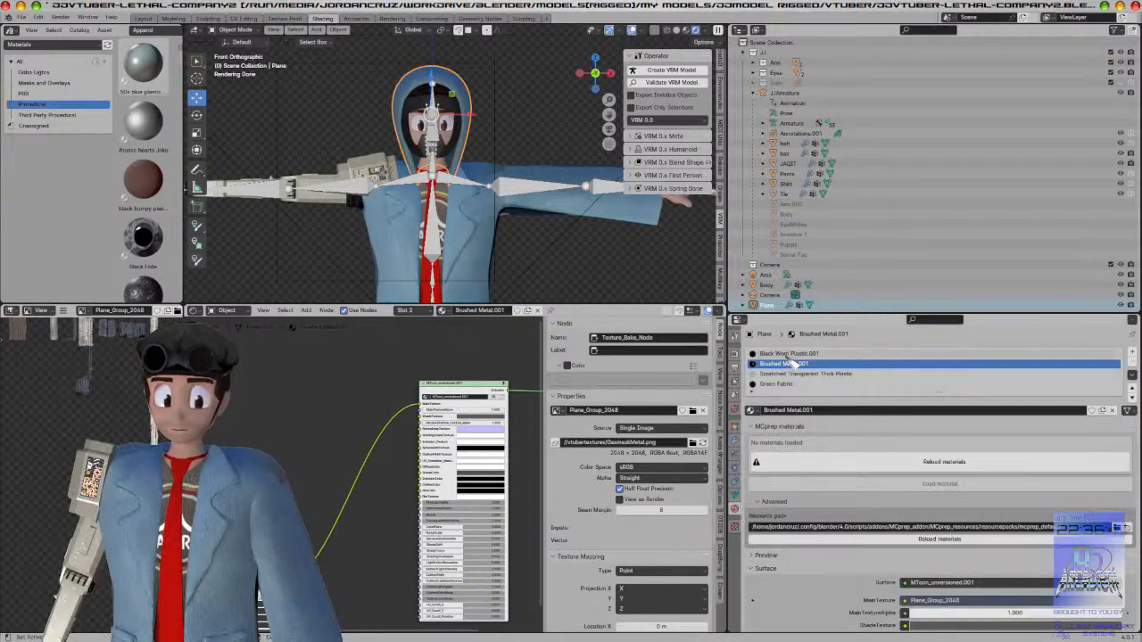
key(g)
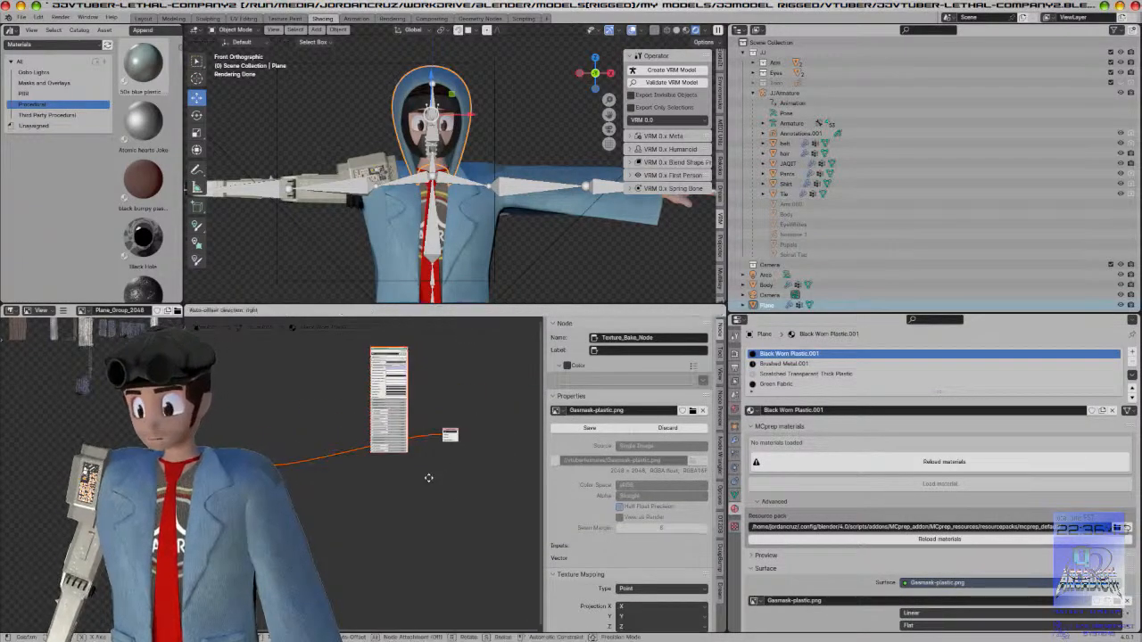
click(420, 523)
scroll(485, 487, up, 6)
scroll(473, 513, up, 4)
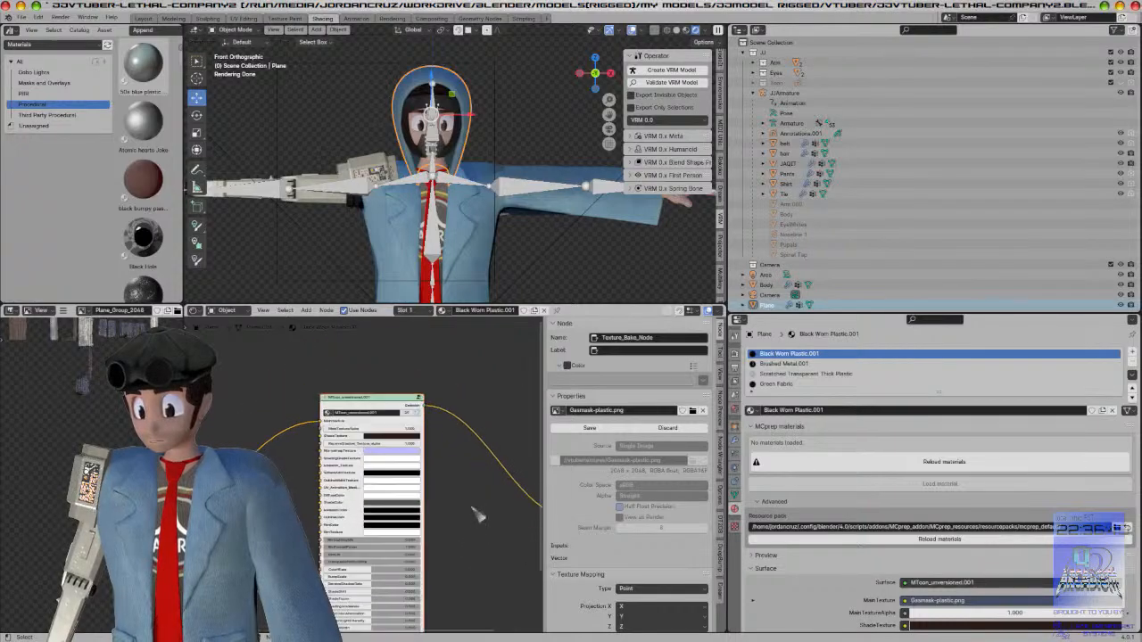
click(402, 414)
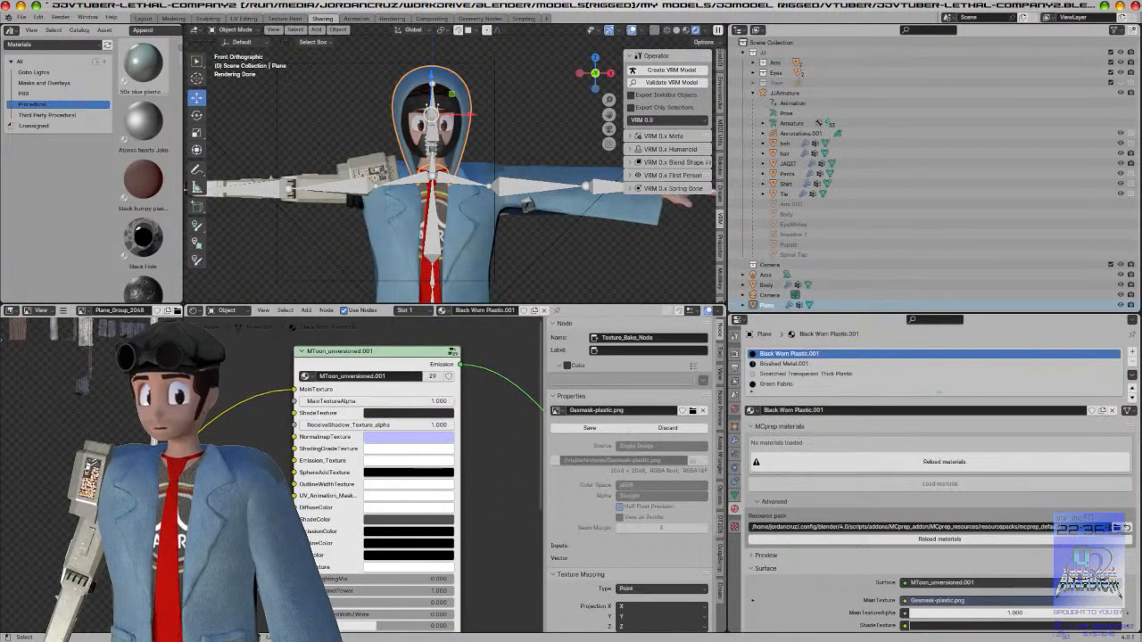
Step: Save the file, validate the VRM model again and save once more
key(ctrl+s)
click(671, 82)
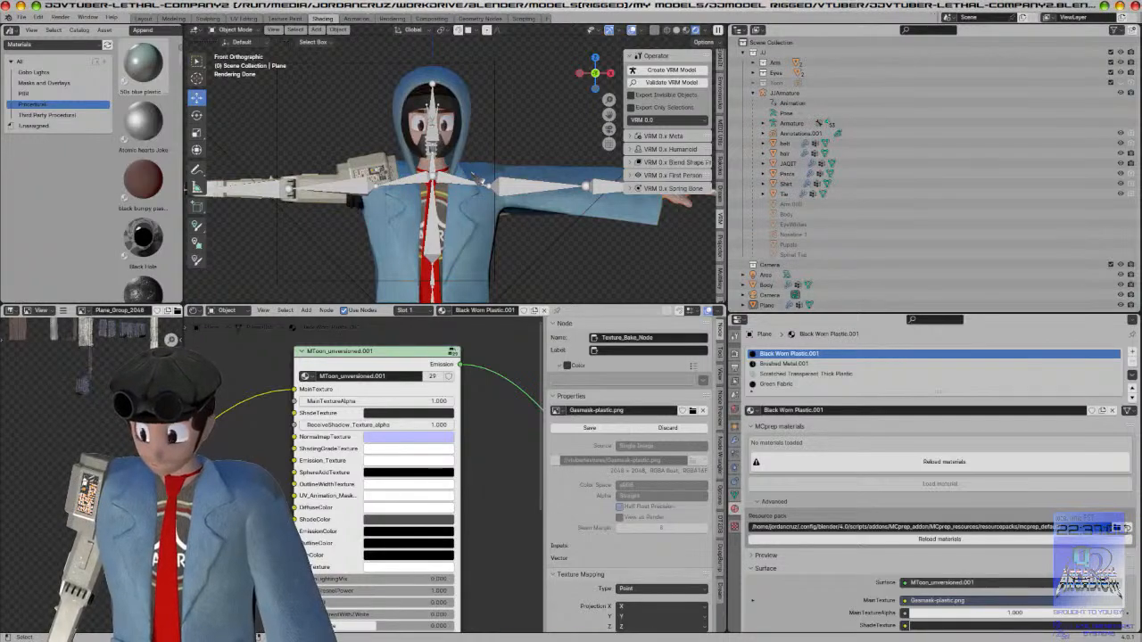
key(ctrl+s)
Step: Select JJArmature and export the model as VRM into the VRM models folder
click(438, 215)
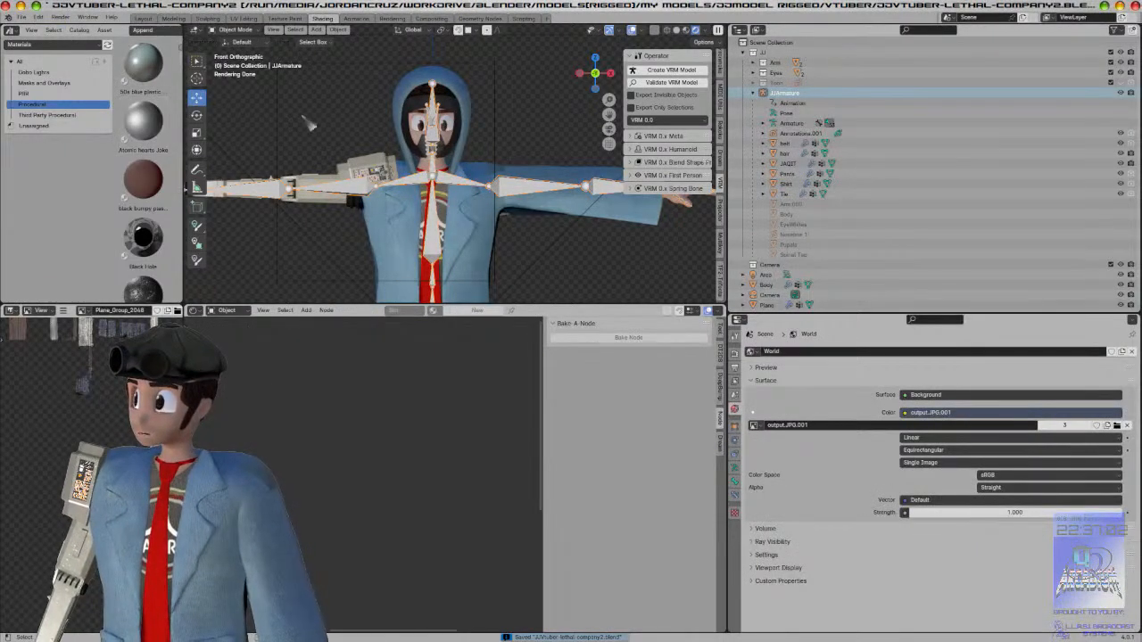
click(22, 17)
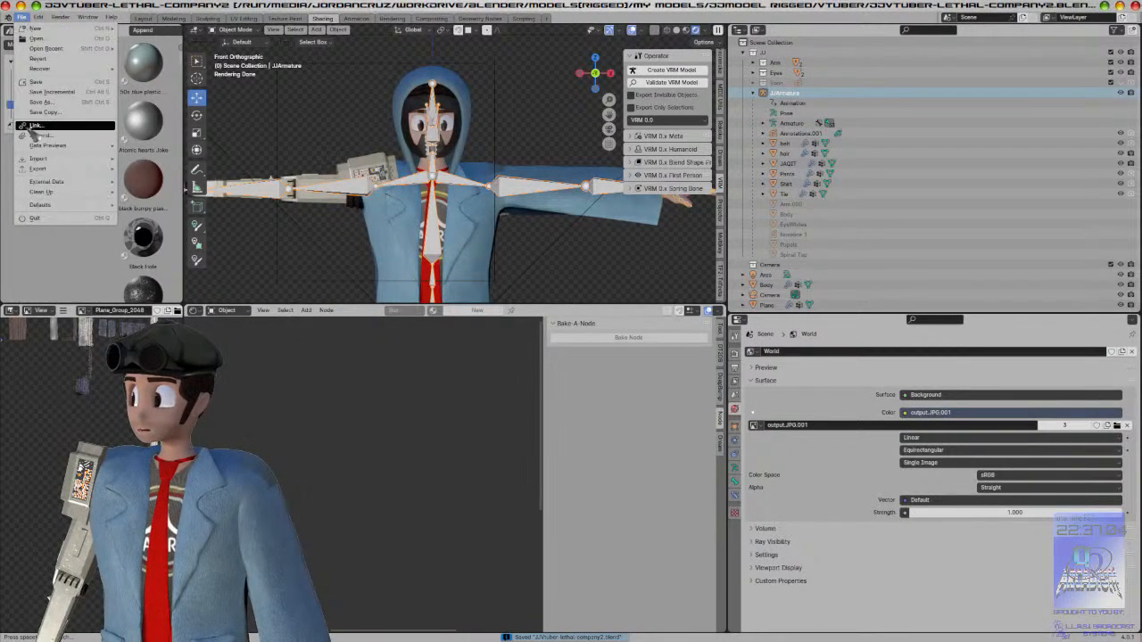
mouse_move(39, 169)
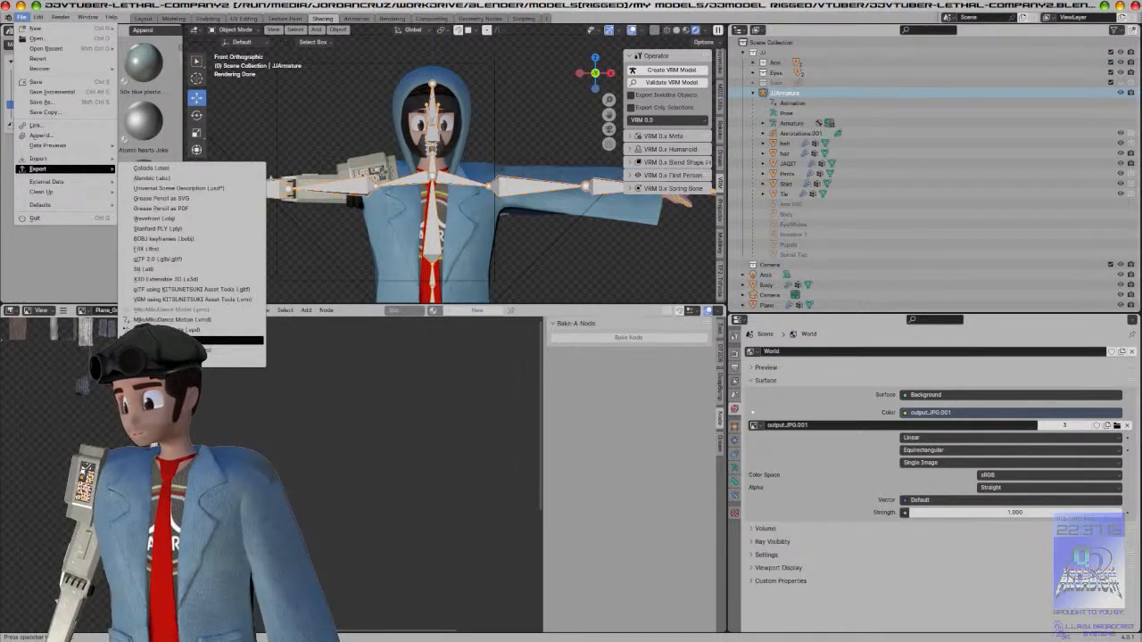
click(192, 340)
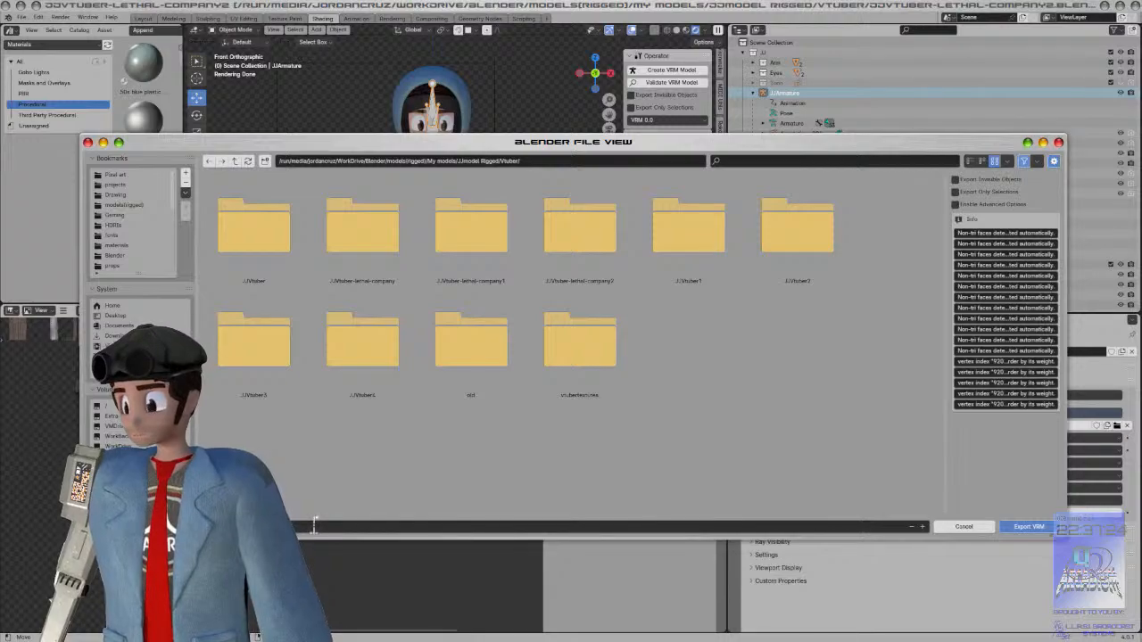
scroll(134, 234, down, 5)
click(128, 237)
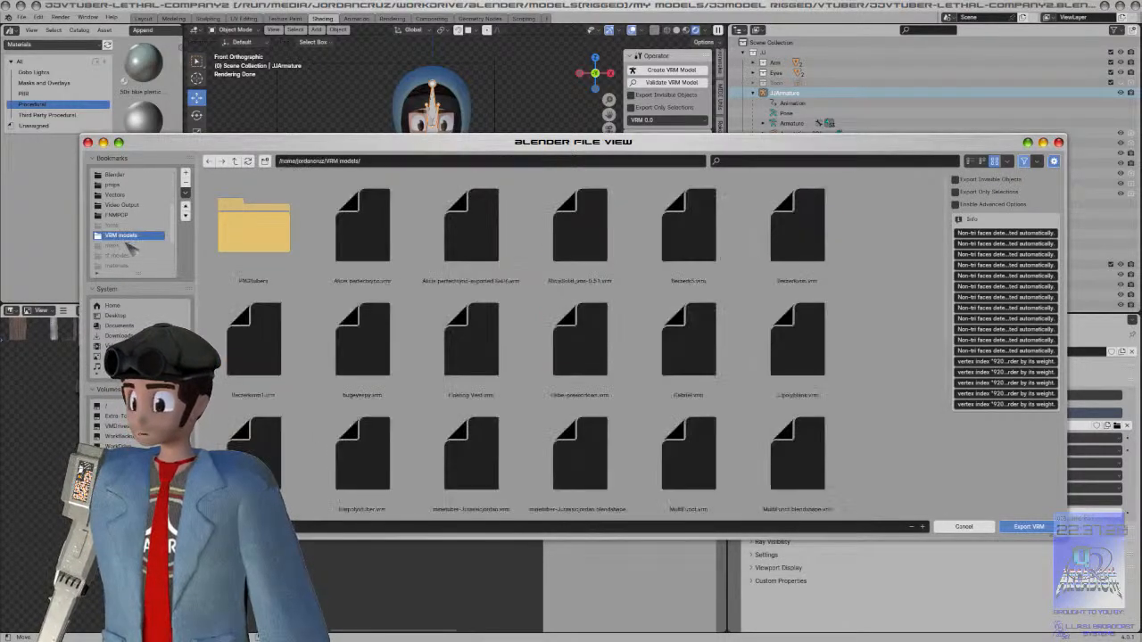
click(1029, 527)
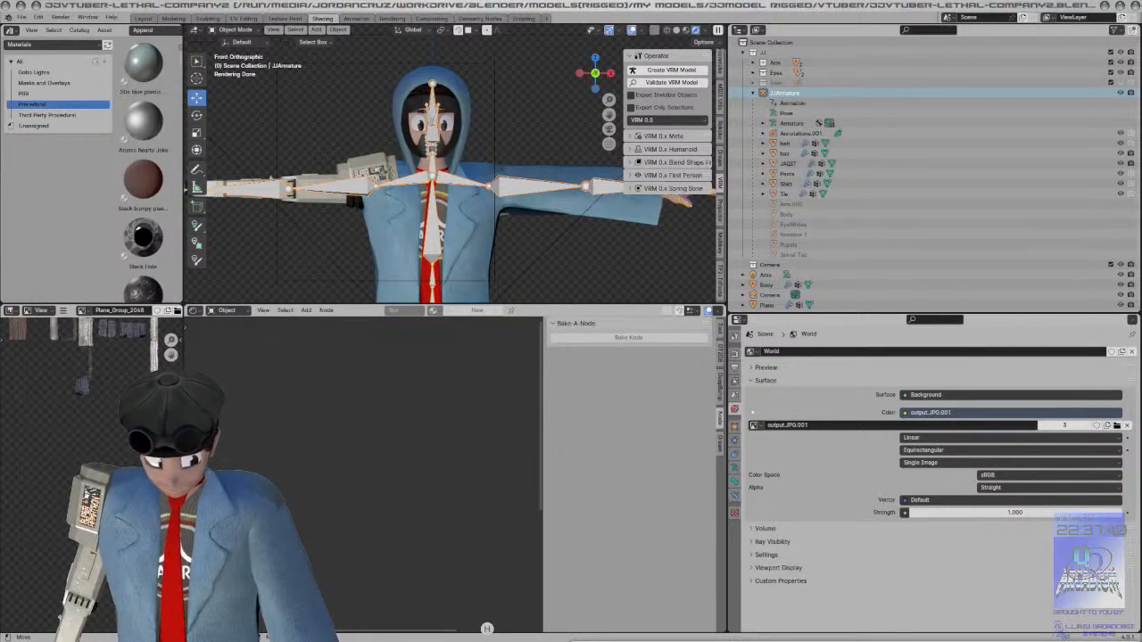
Step: Switch to VNyan, reposition its window and load the world with the green background
click(487, 629)
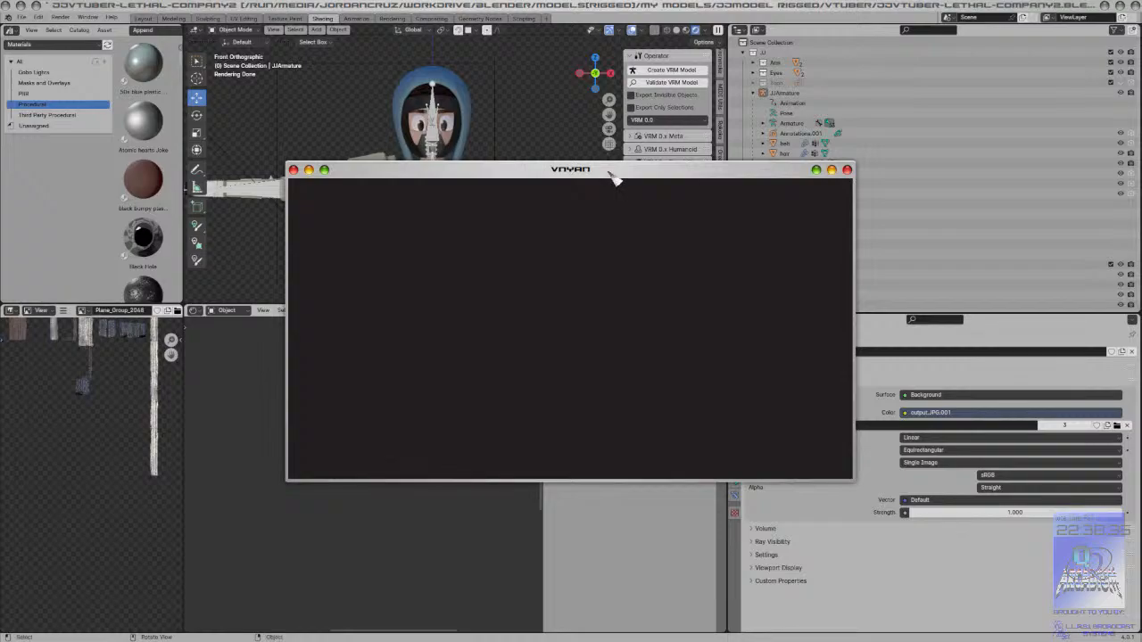
drag(591, 170, 581, 133)
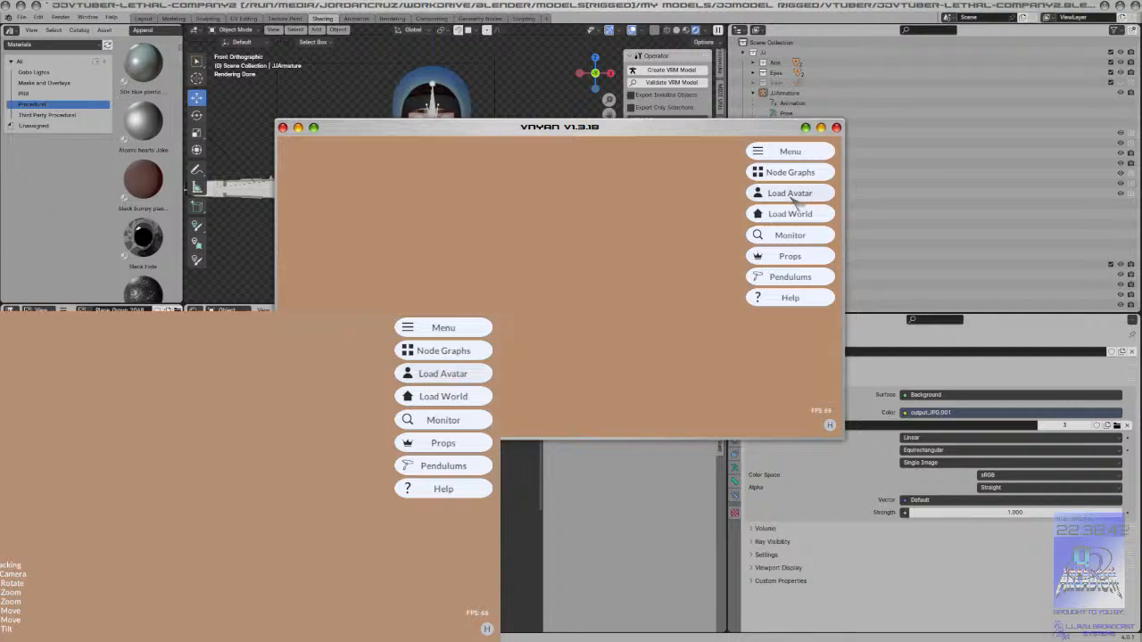
click(790, 199)
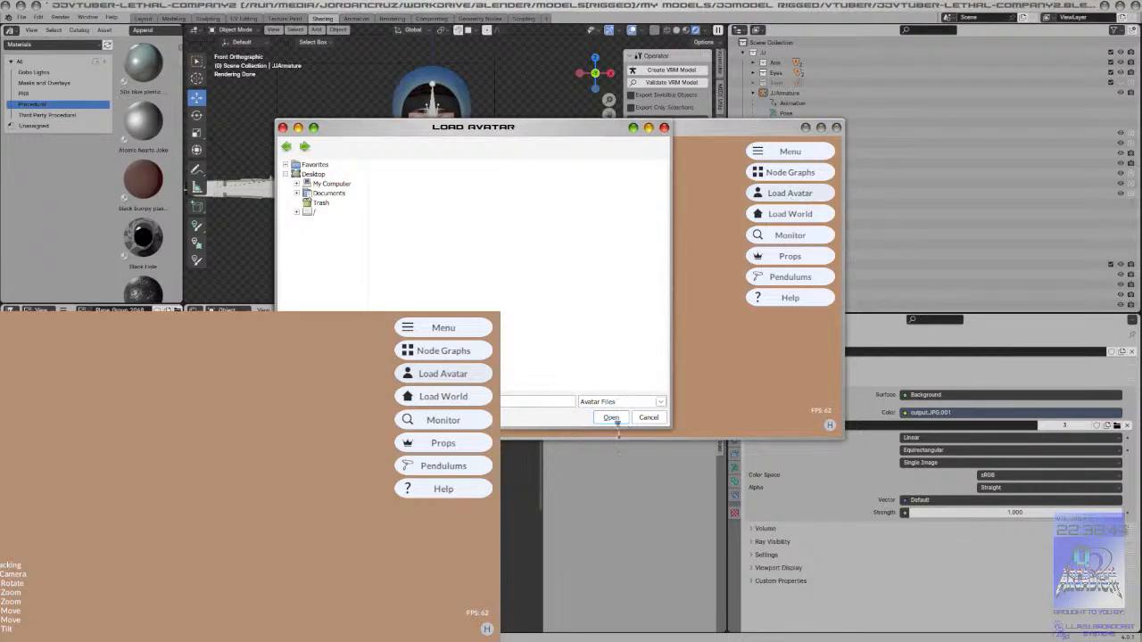
click(649, 418)
click(791, 215)
double_click(419, 193)
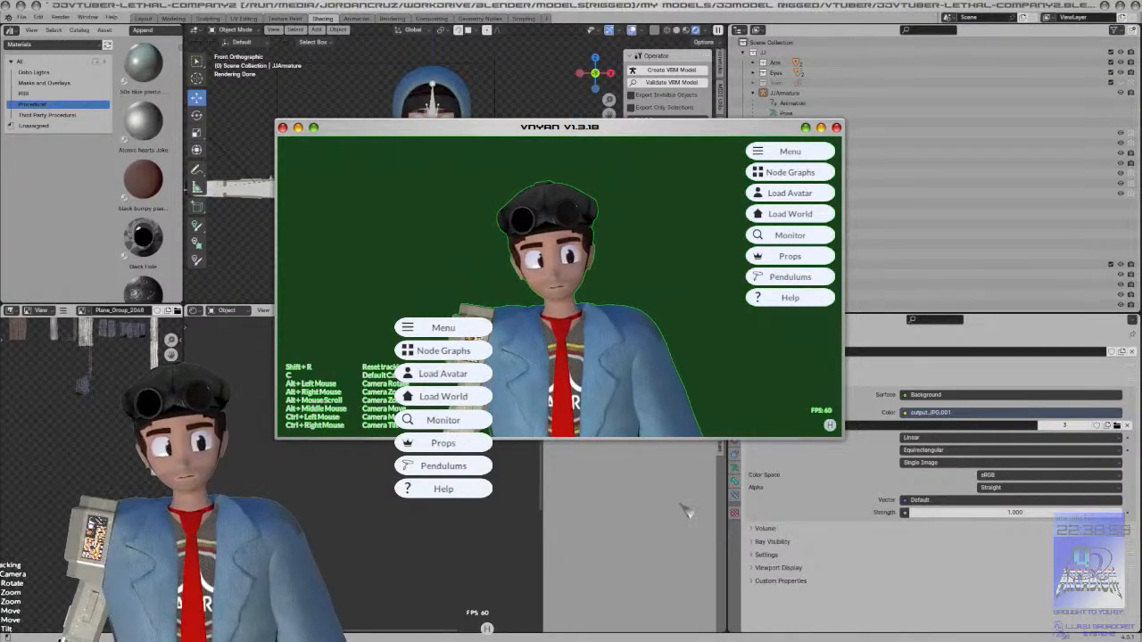
Step: Load JJVtuber-lethal-company.vrm from the VRM models folder as the avatar and toggle on its hood and gas mask
click(791, 193)
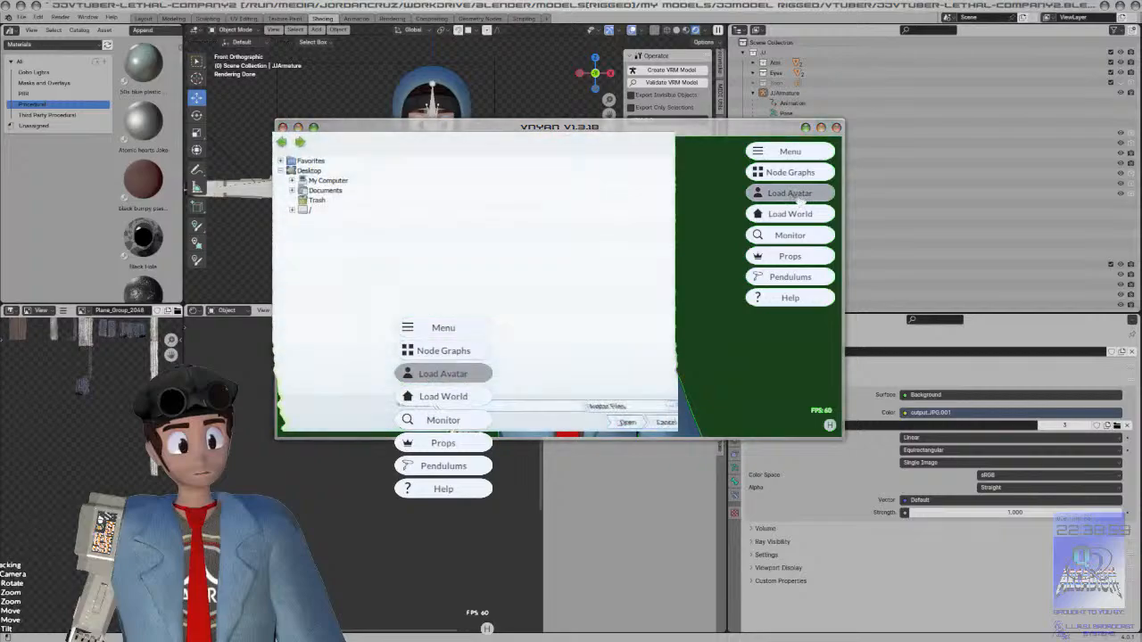
click(330, 184)
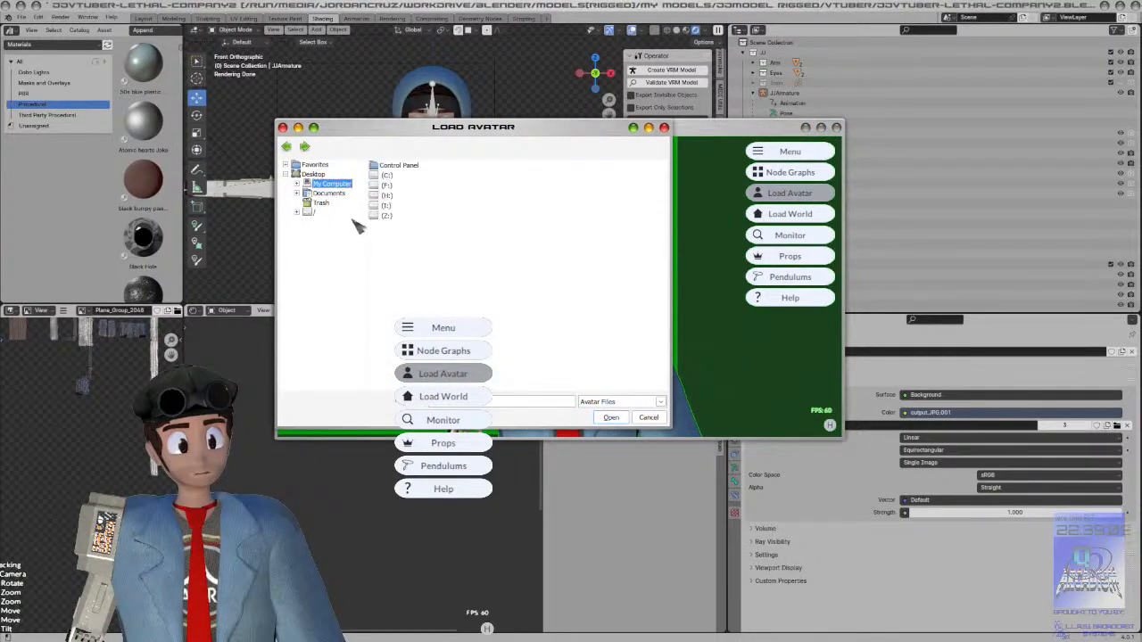
double_click(382, 222)
click(387, 195)
double_click(390, 196)
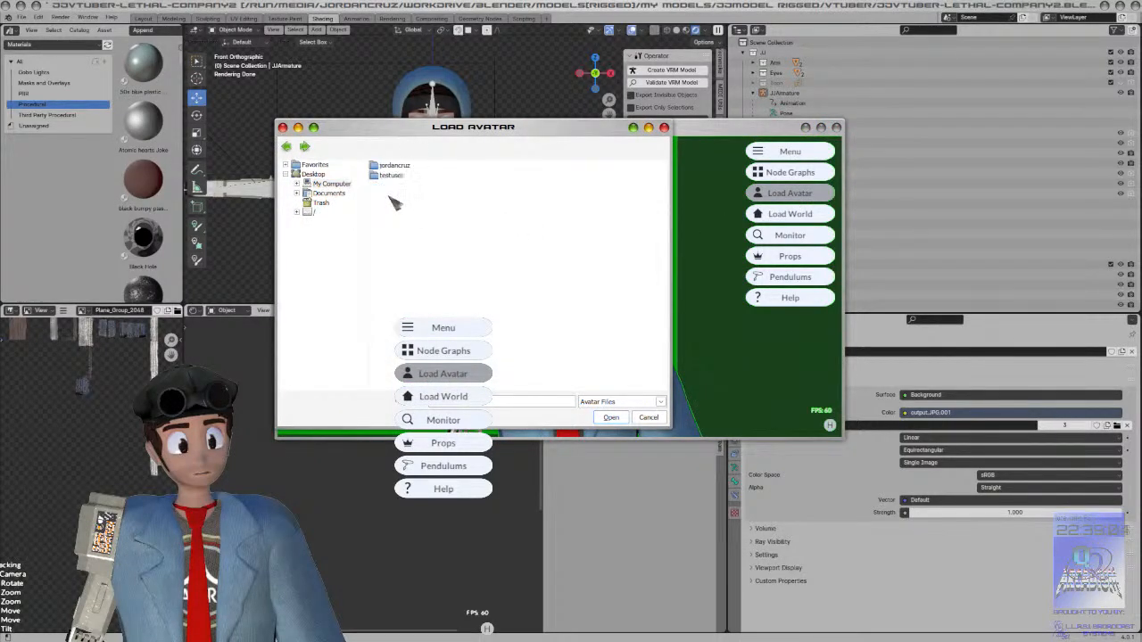
double_click(393, 167)
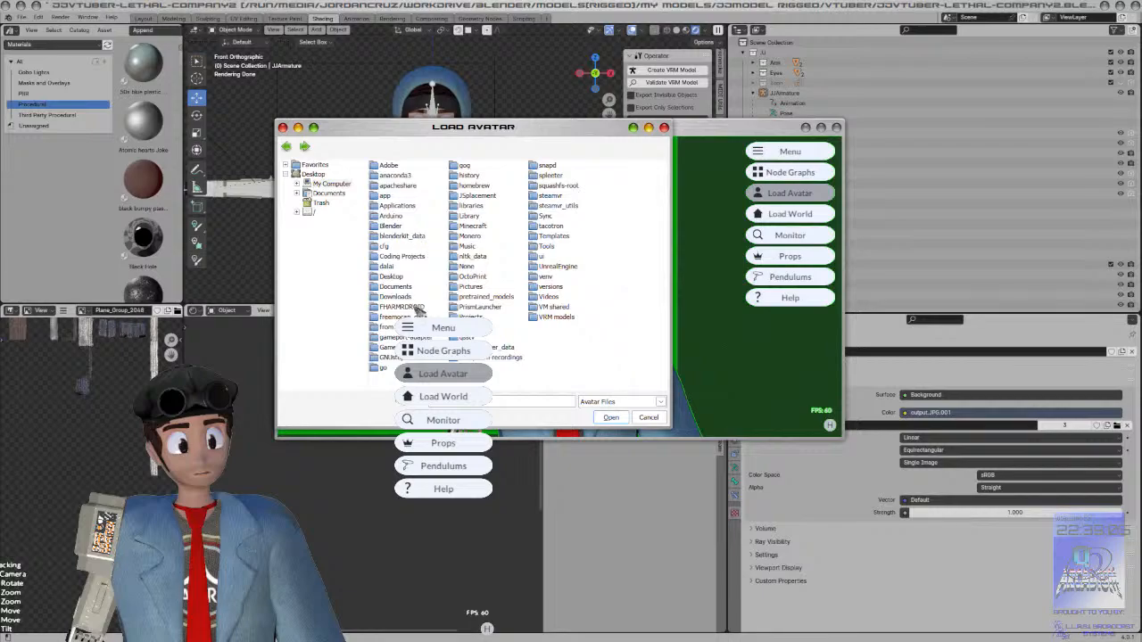
double_click(560, 317)
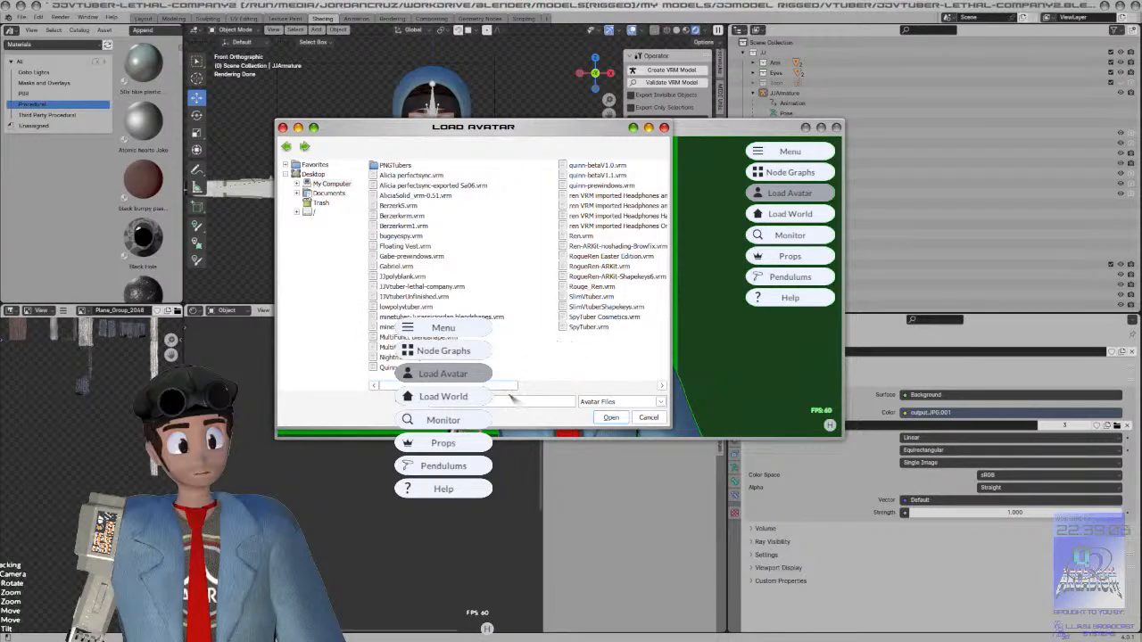
double_click(429, 288)
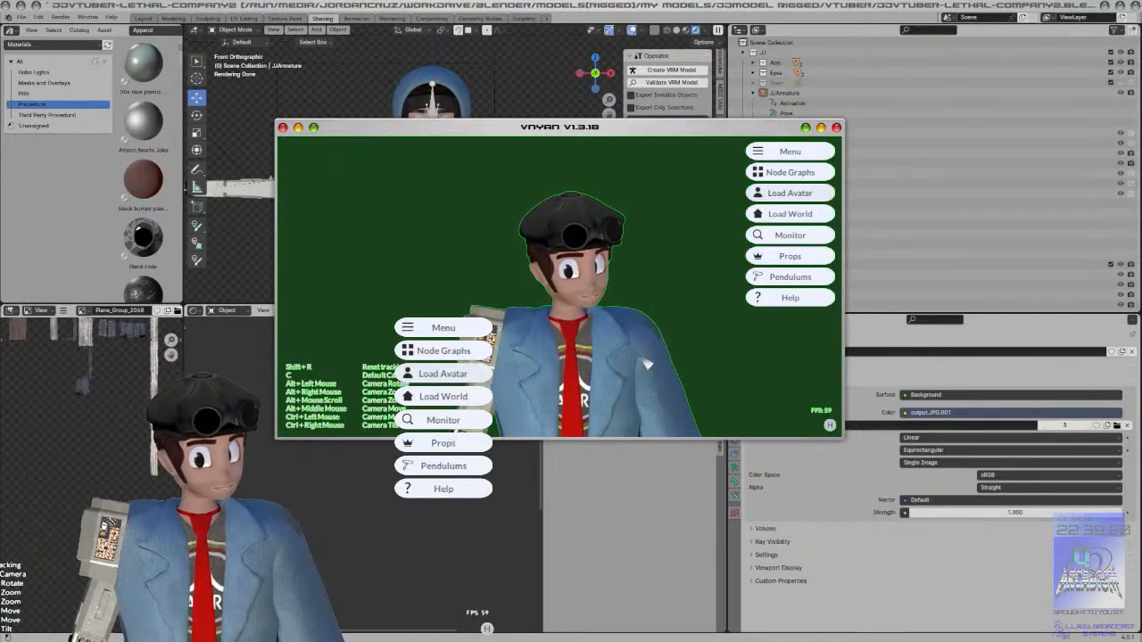
key(1)
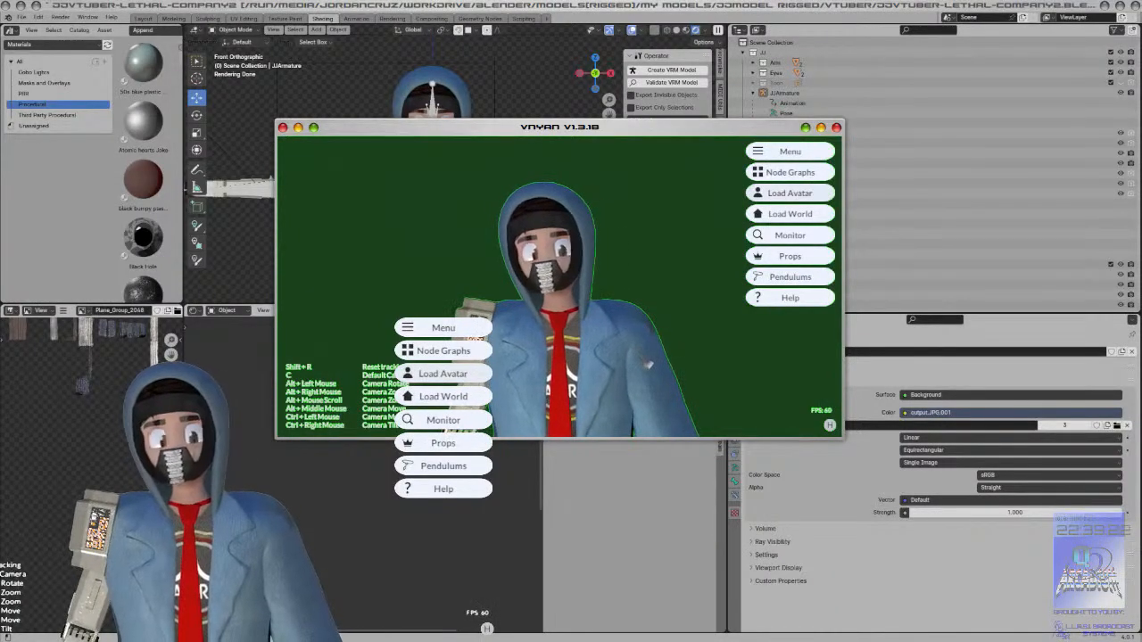